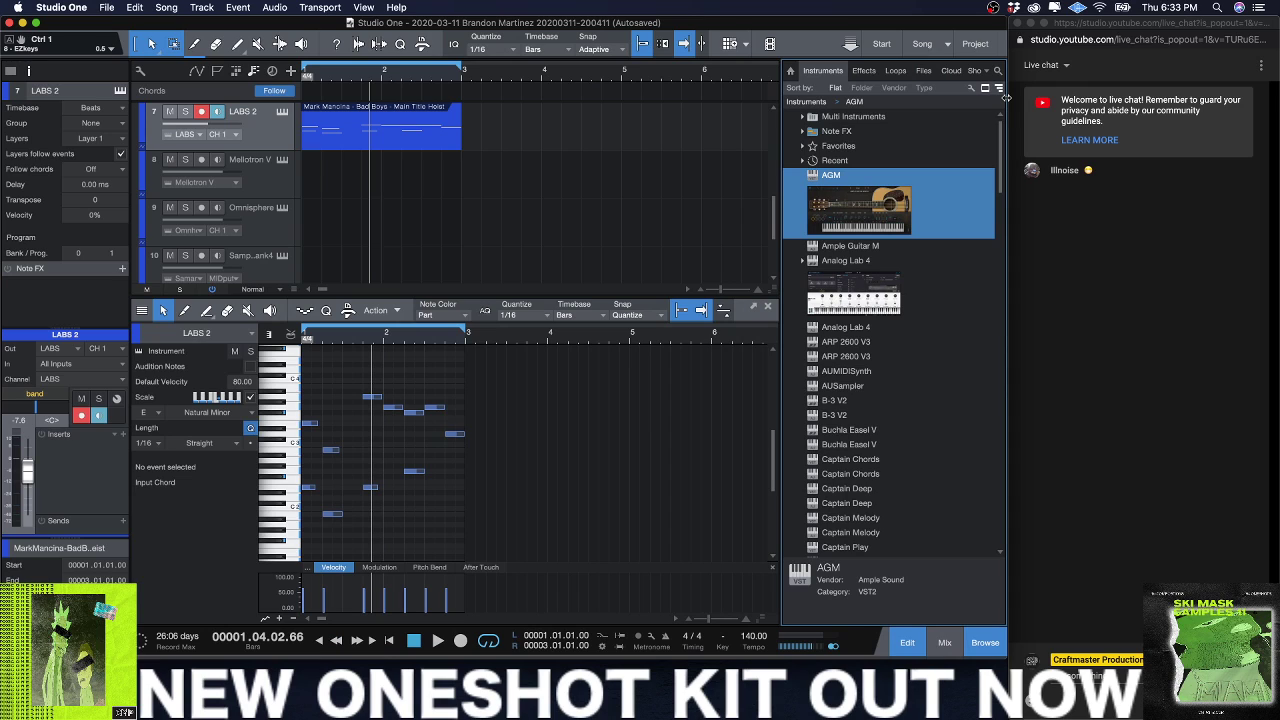
# Step: Look through the instrument list around the B-3 V2 and Impact entries and hide the browser
pyautogui.press('i')
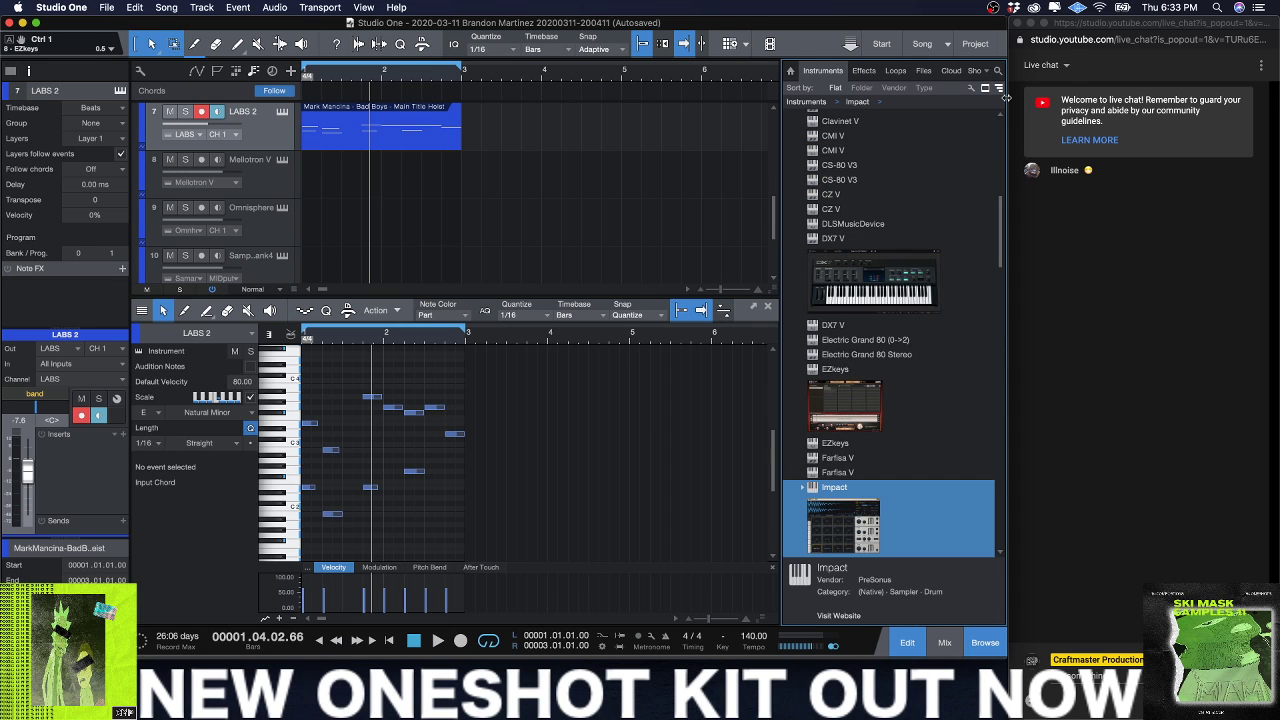
pyautogui.press('b')
pyautogui.press('Down')
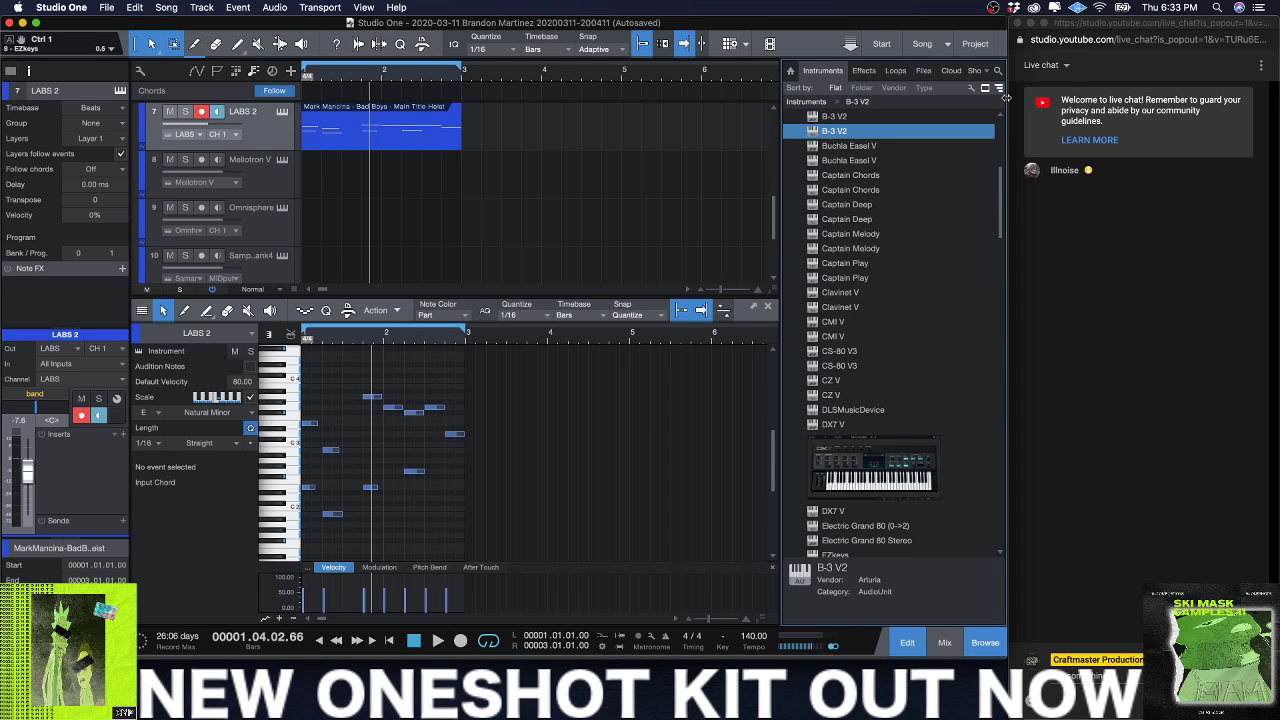
pyautogui.press('Down')
pyautogui.press('Down')
pyautogui.press('i')
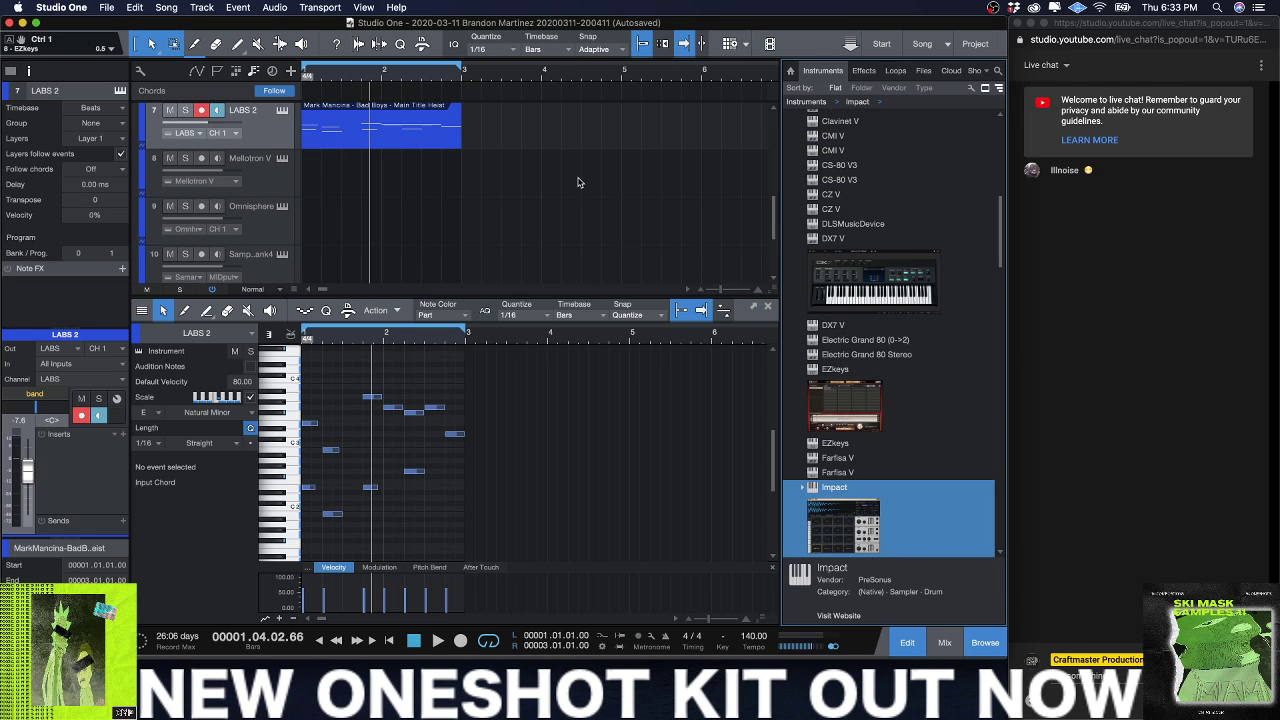
pyautogui.press('F5')
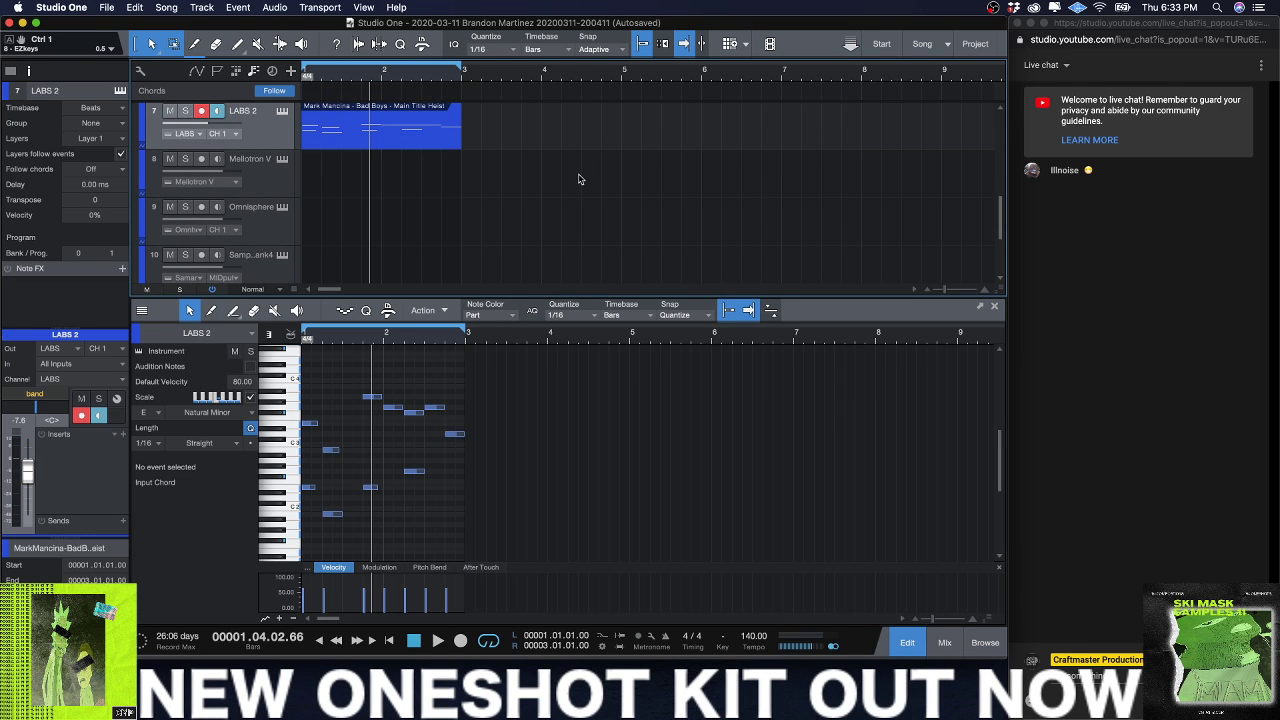
# Step: Play the loop and duplicate the LABS 2 track complete with its clip and instrument
pyautogui.press('space')
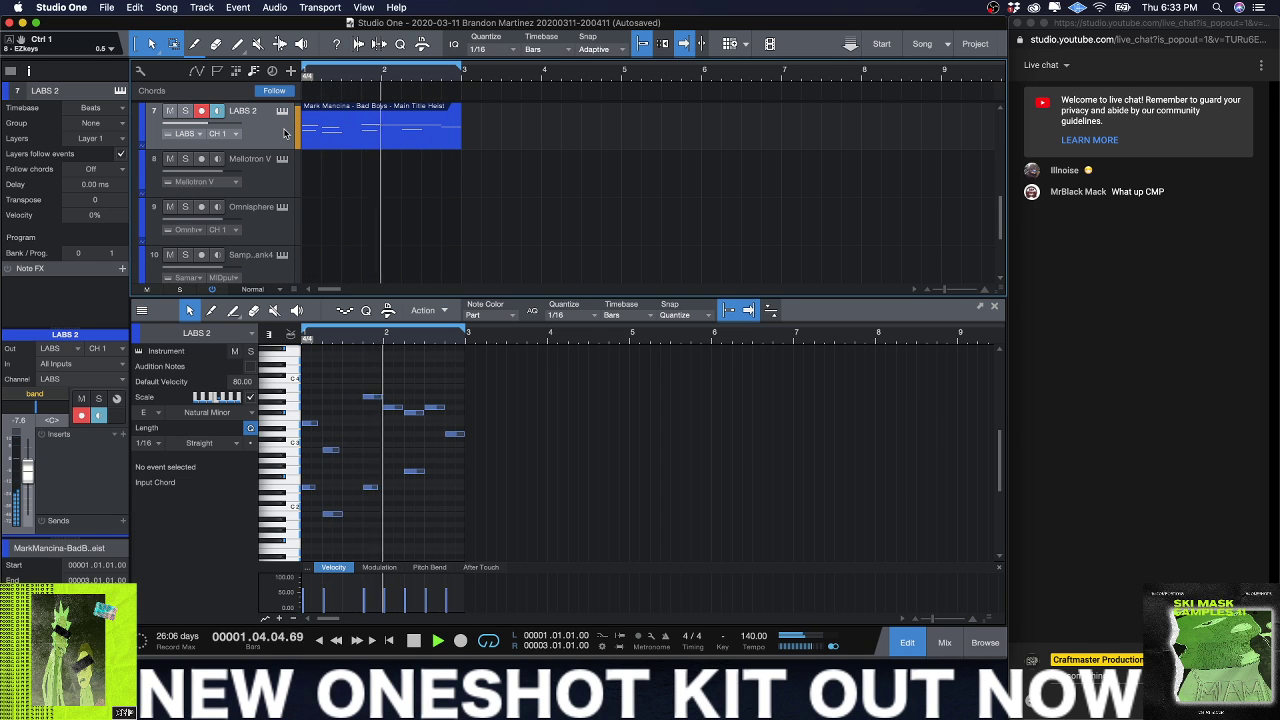
pyautogui.moveTo(285, 133); pyautogui.dragTo(290, 157)
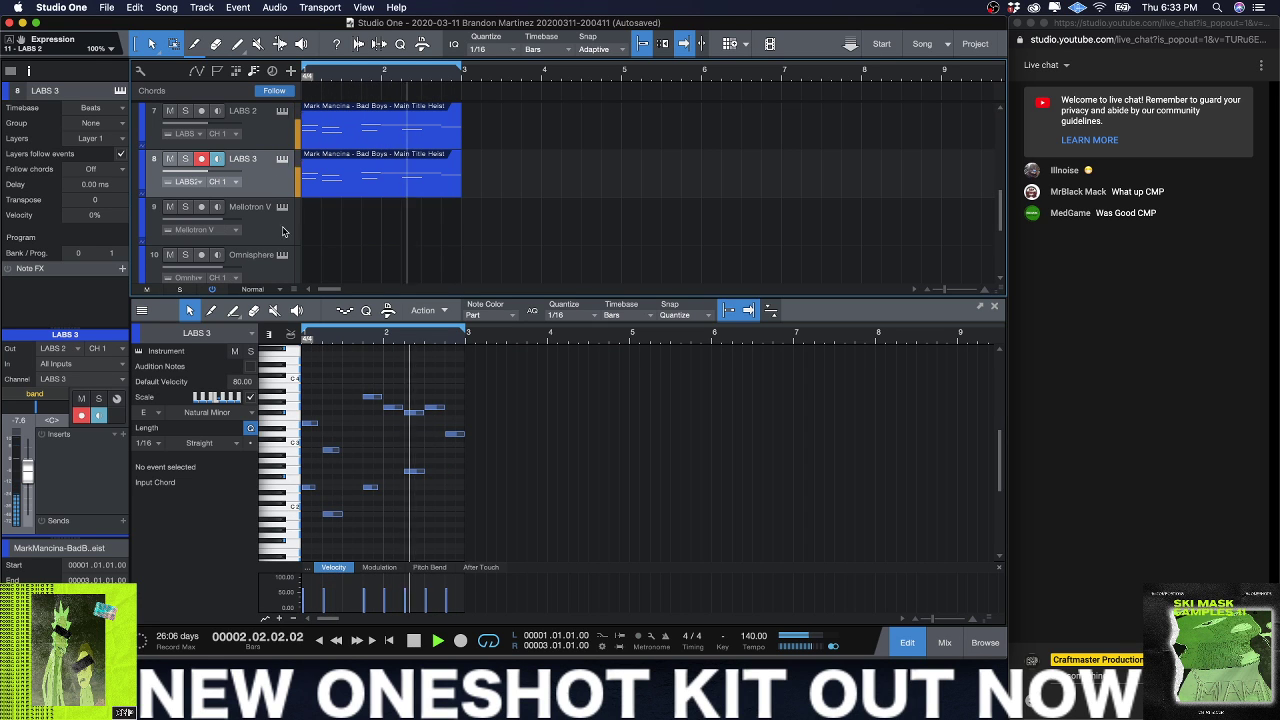
# Step: Change the duplicated track's LABS preset to Modular Pianos: 11 Tape Piano and close the instrument window
pyautogui.click(283, 158)
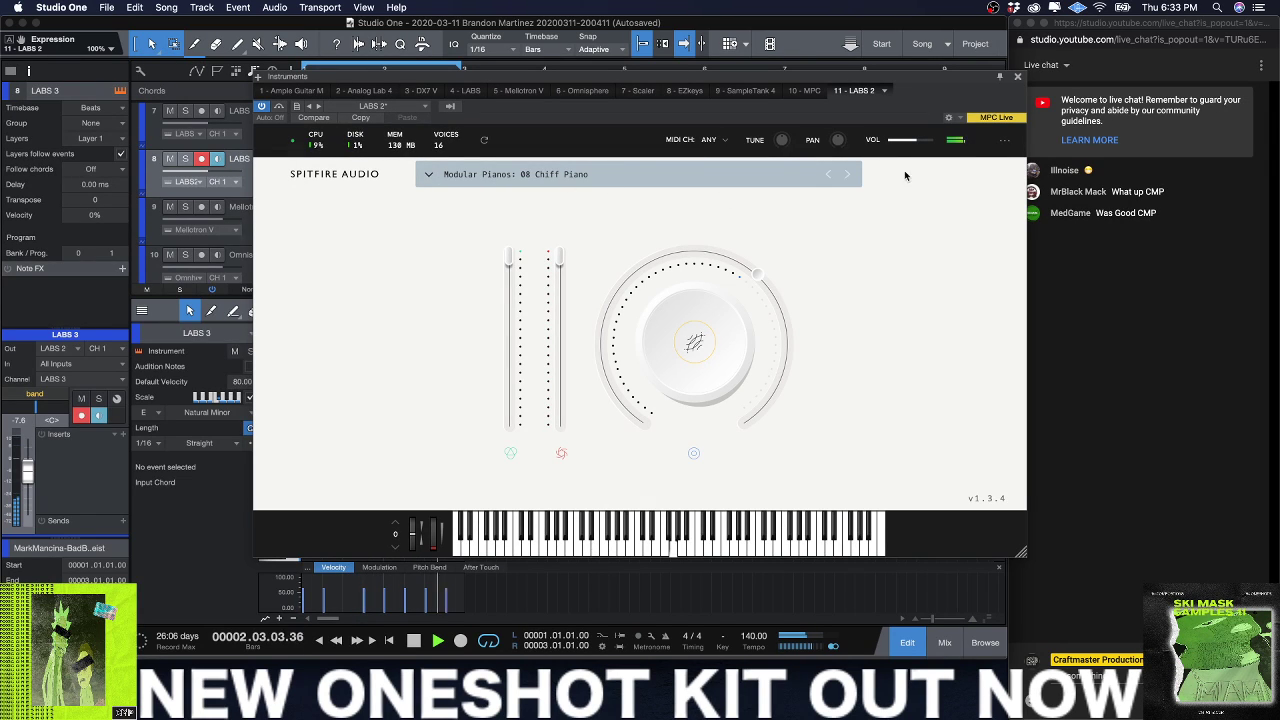
pyautogui.click(850, 175)
pyautogui.click(850, 175)
pyautogui.click(850, 175)
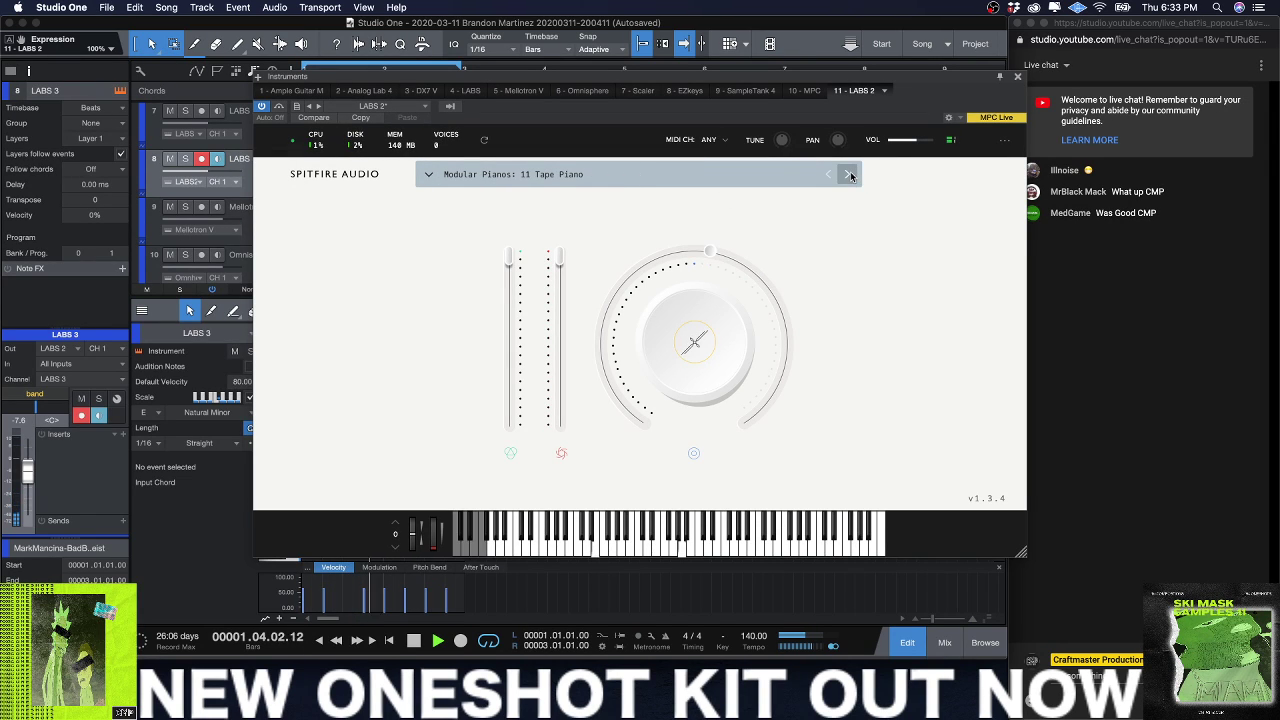
pyautogui.click(850, 175)
pyautogui.click(829, 176)
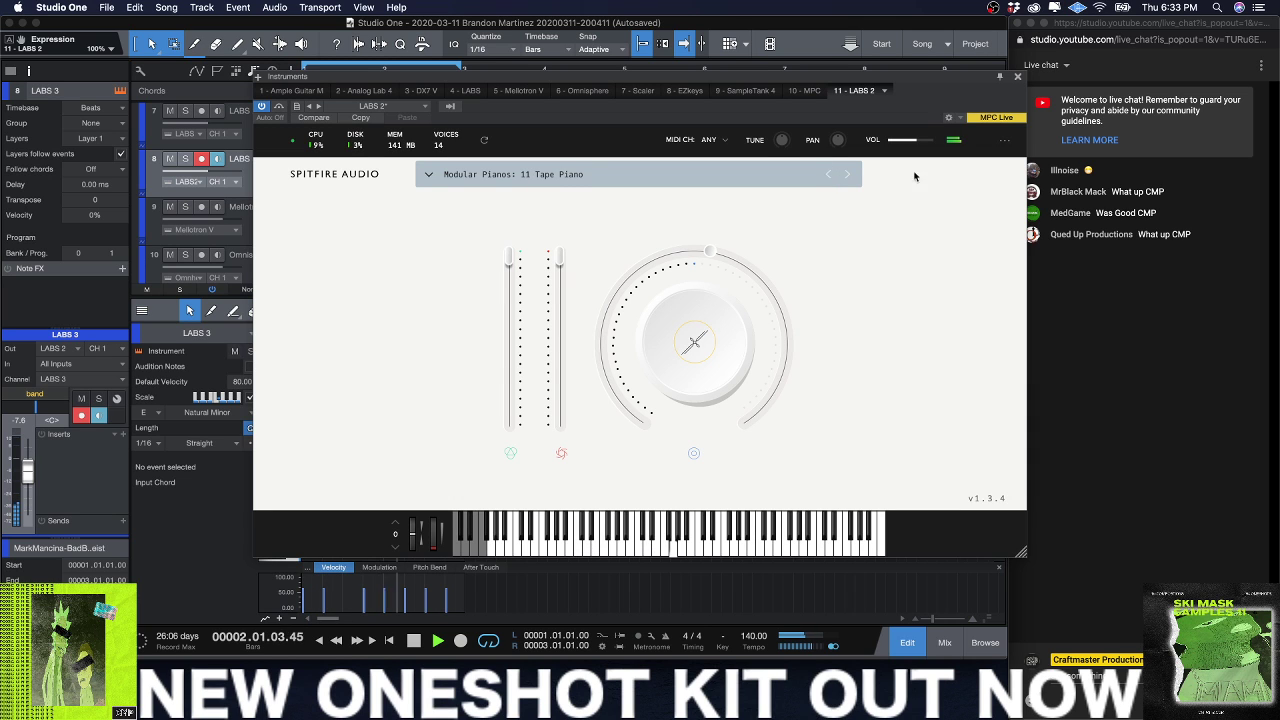
pyautogui.click(1018, 77)
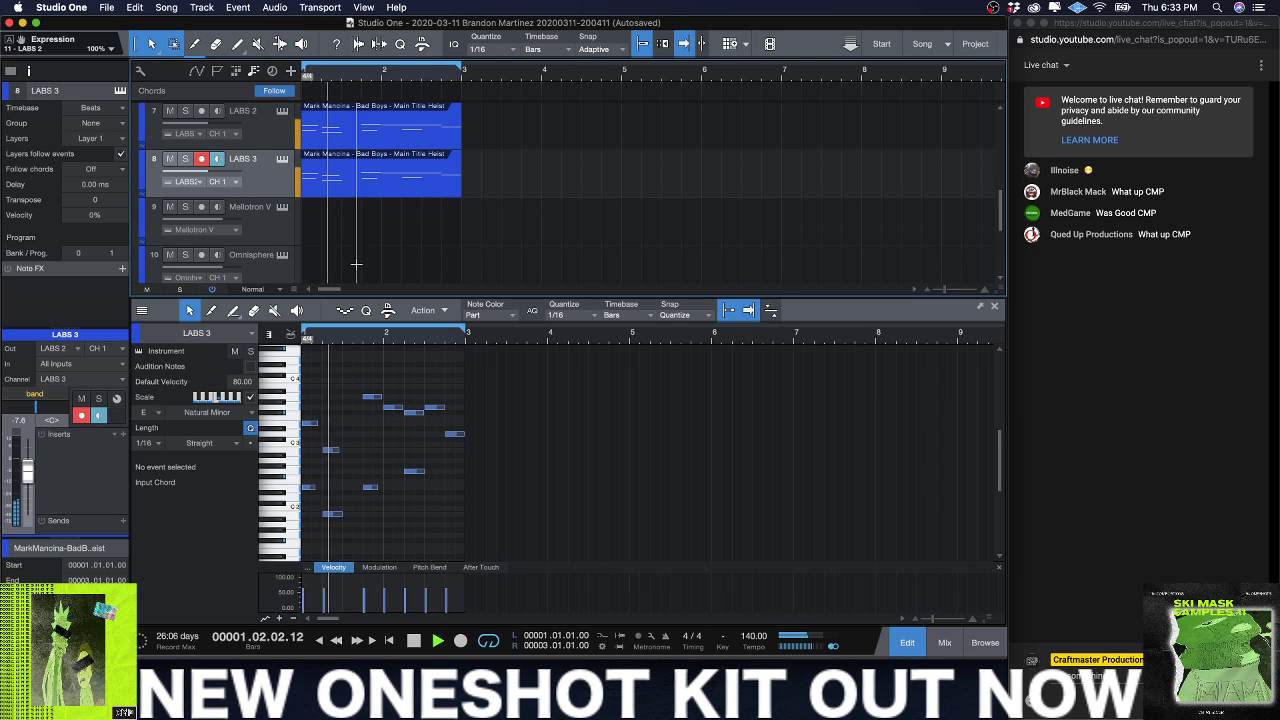
# Step: Enlarge the piano roll's note area and transpose all notes of the duplicated clip up one octave
pyautogui.moveTo(470, 563); pyautogui.dragTo(470, 607)
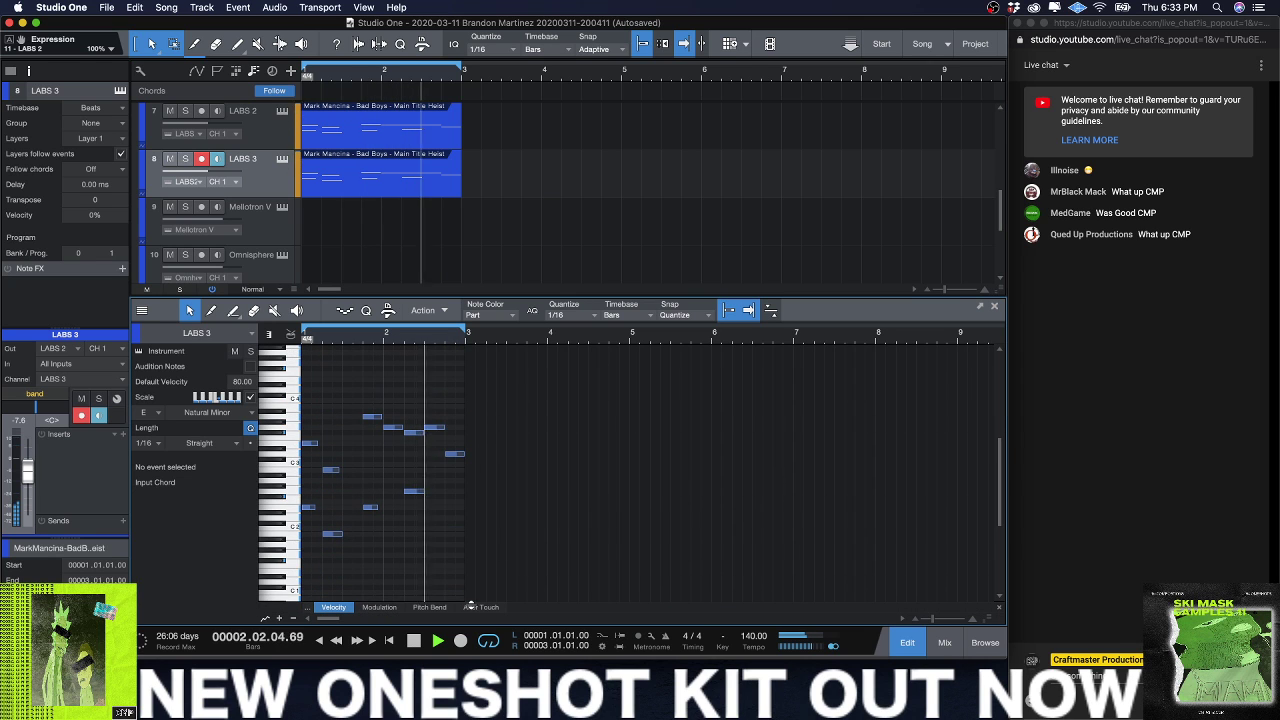
pyautogui.moveTo(586, 551); pyautogui.dragTo(300, 400)
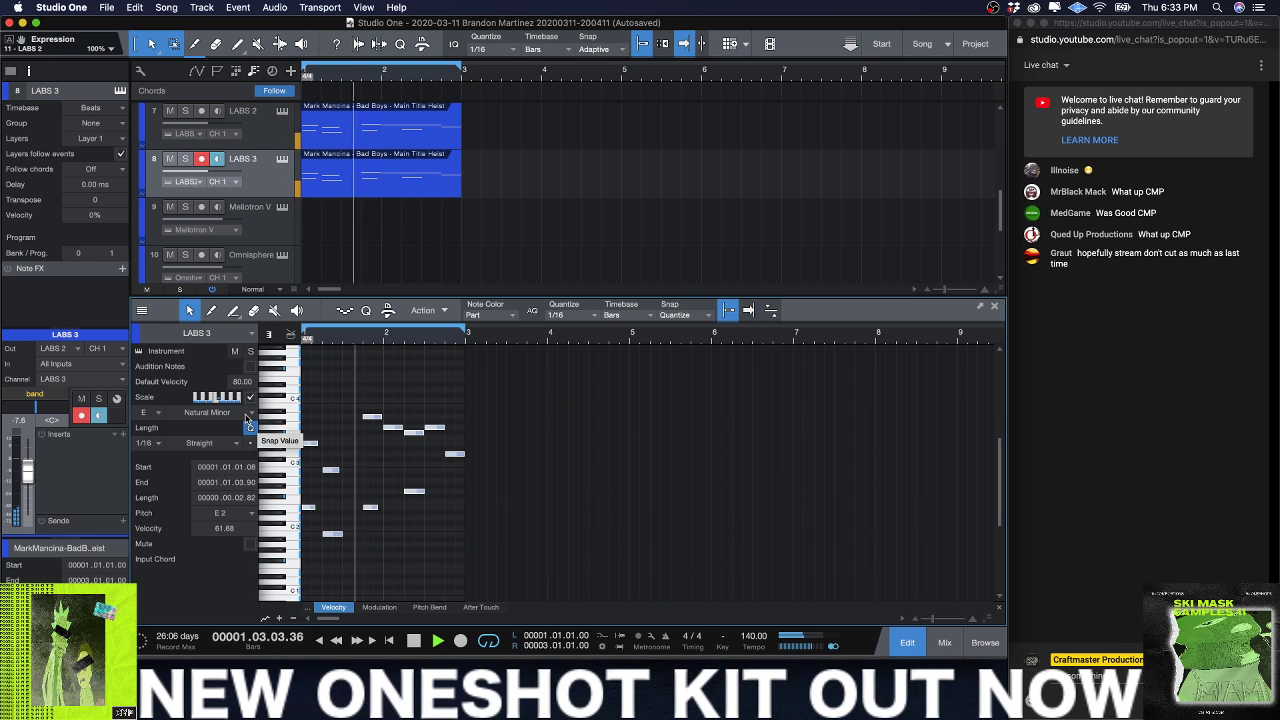
pyautogui.hotkey('shift', 'Up')
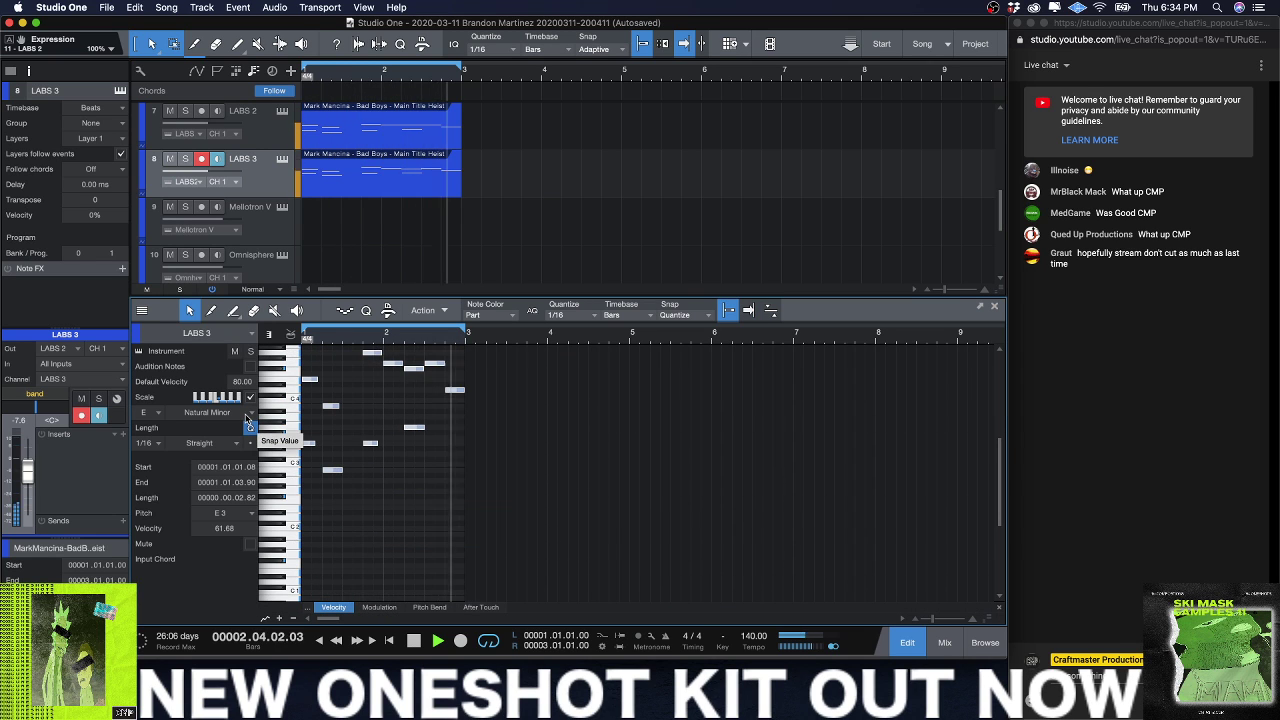
# Step: Raise the duplicated track's volume to about +0.7 dB and stop playback
pyautogui.moveTo(30, 470); pyautogui.dragTo(33, 457)
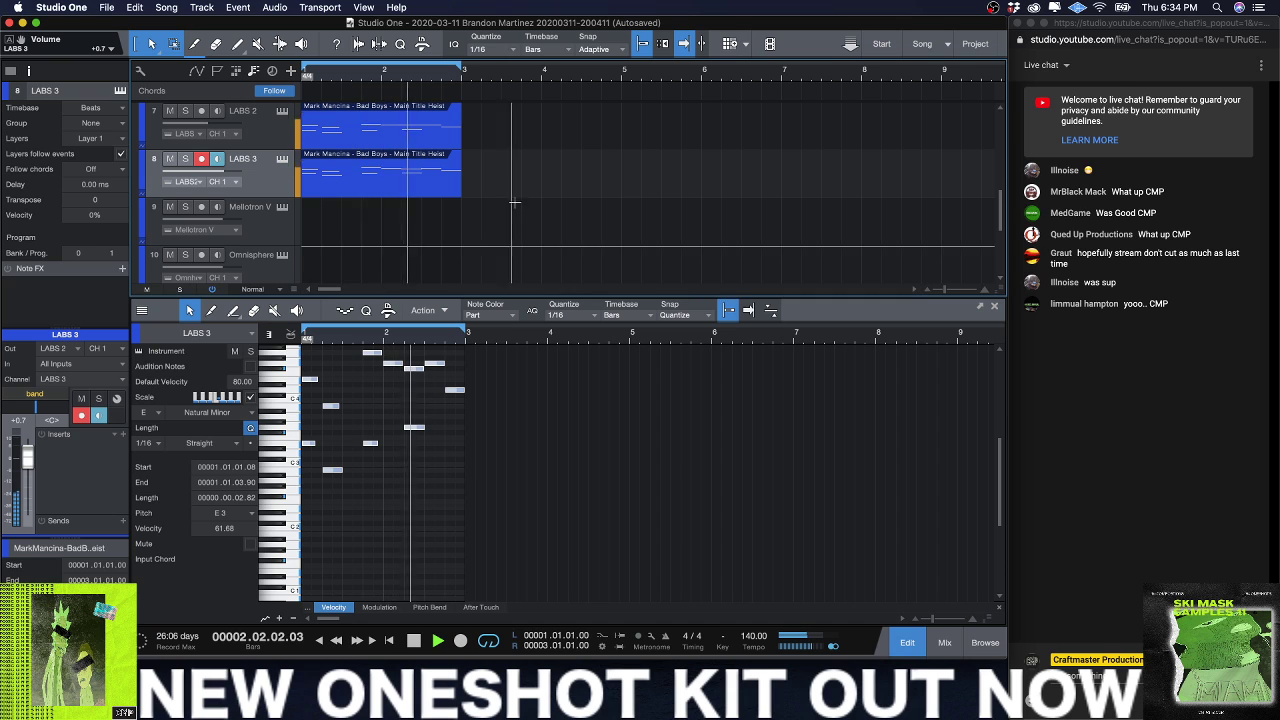
pyautogui.press('space')
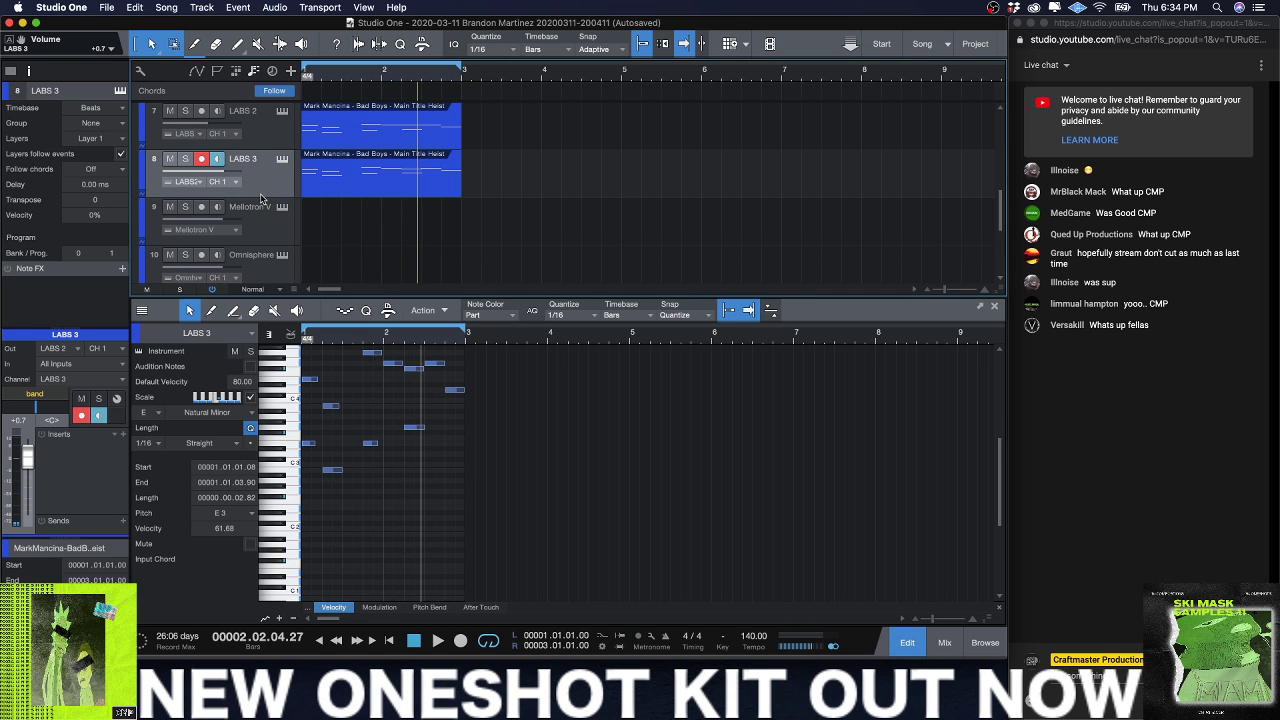
pyautogui.click(250, 215)
# Step: Relaunch Studio One 4 and move its startup window clear of the live chat
pyautogui.press('super+h')
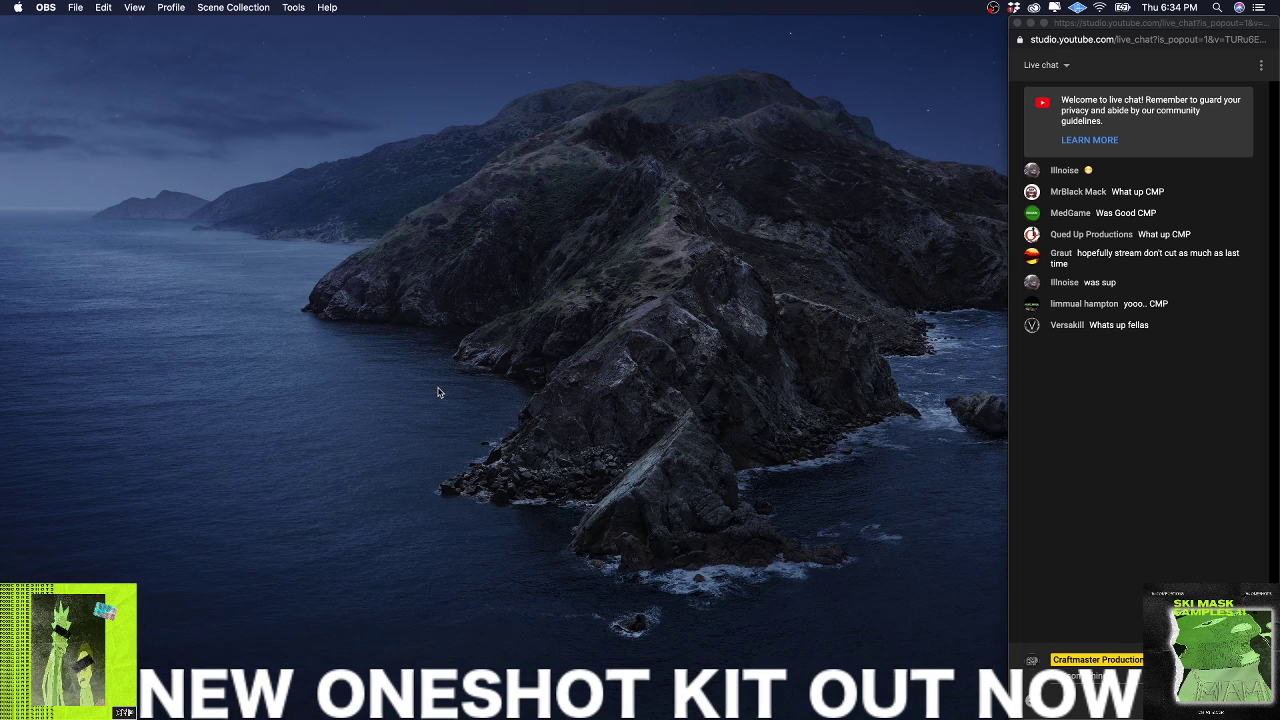
pyautogui.moveTo(700, 712)
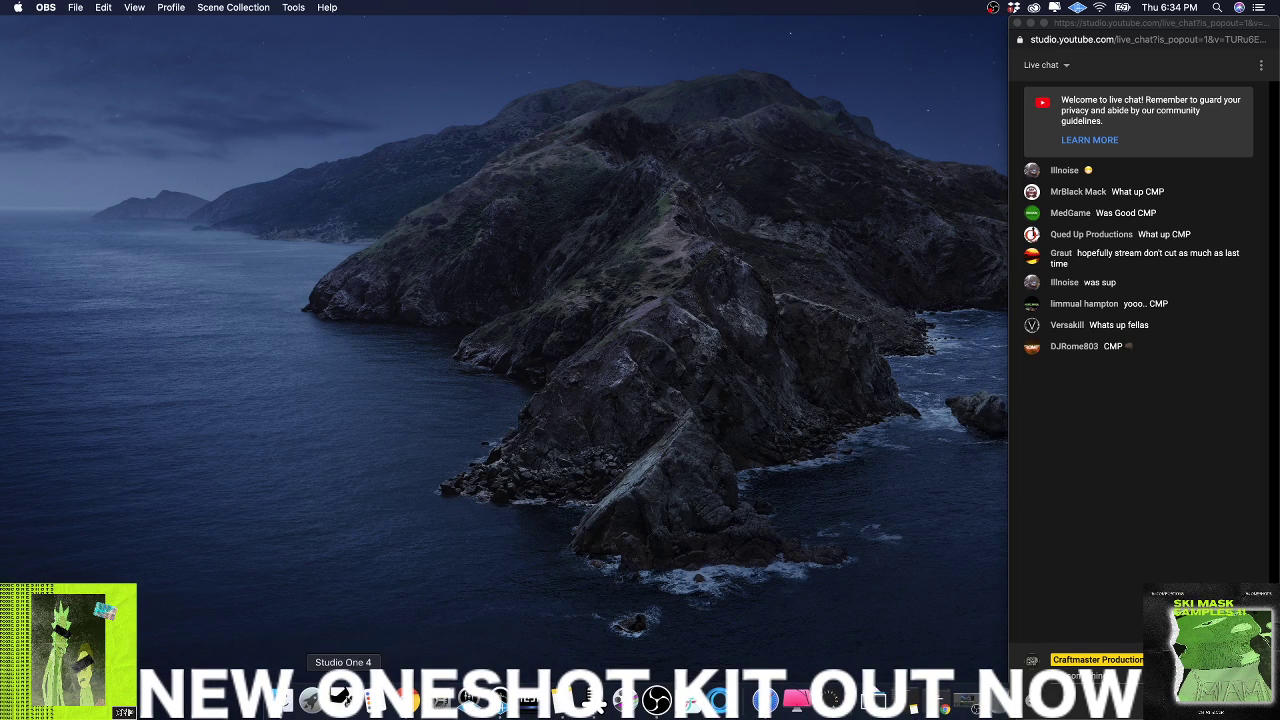
pyautogui.click(340, 697)
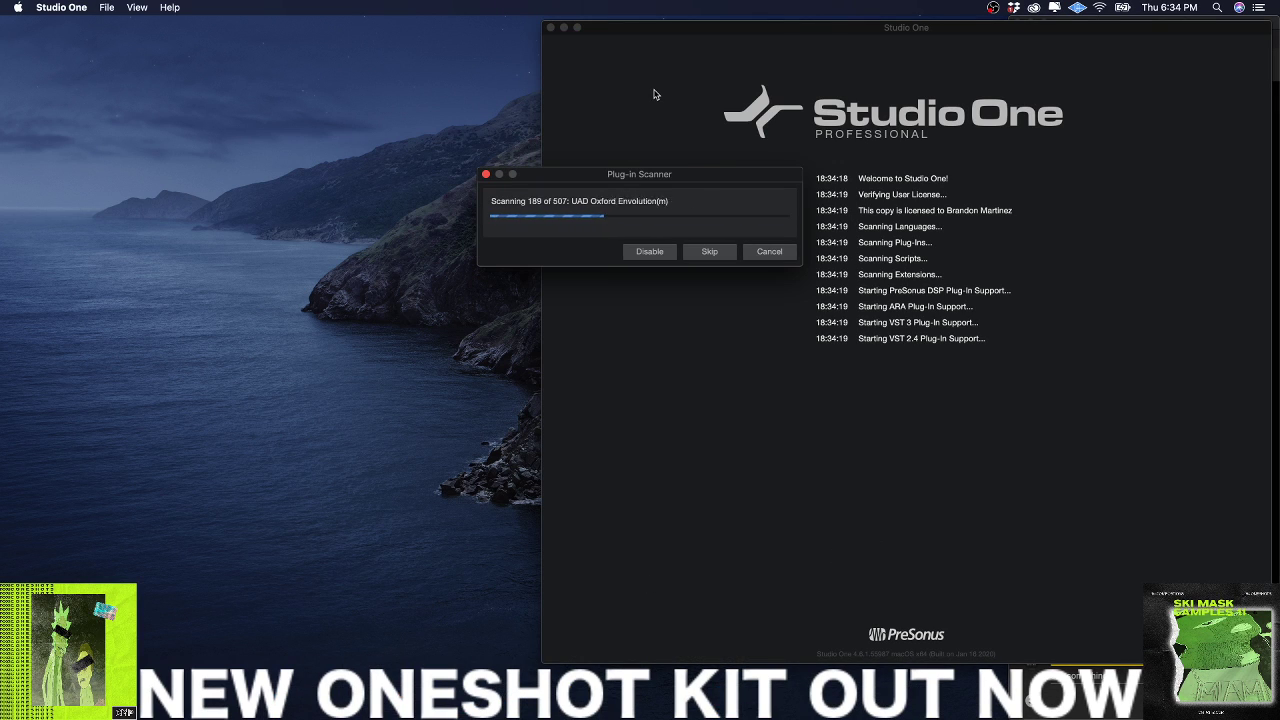
pyautogui.moveTo(714, 31); pyautogui.dragTo(175, 25)
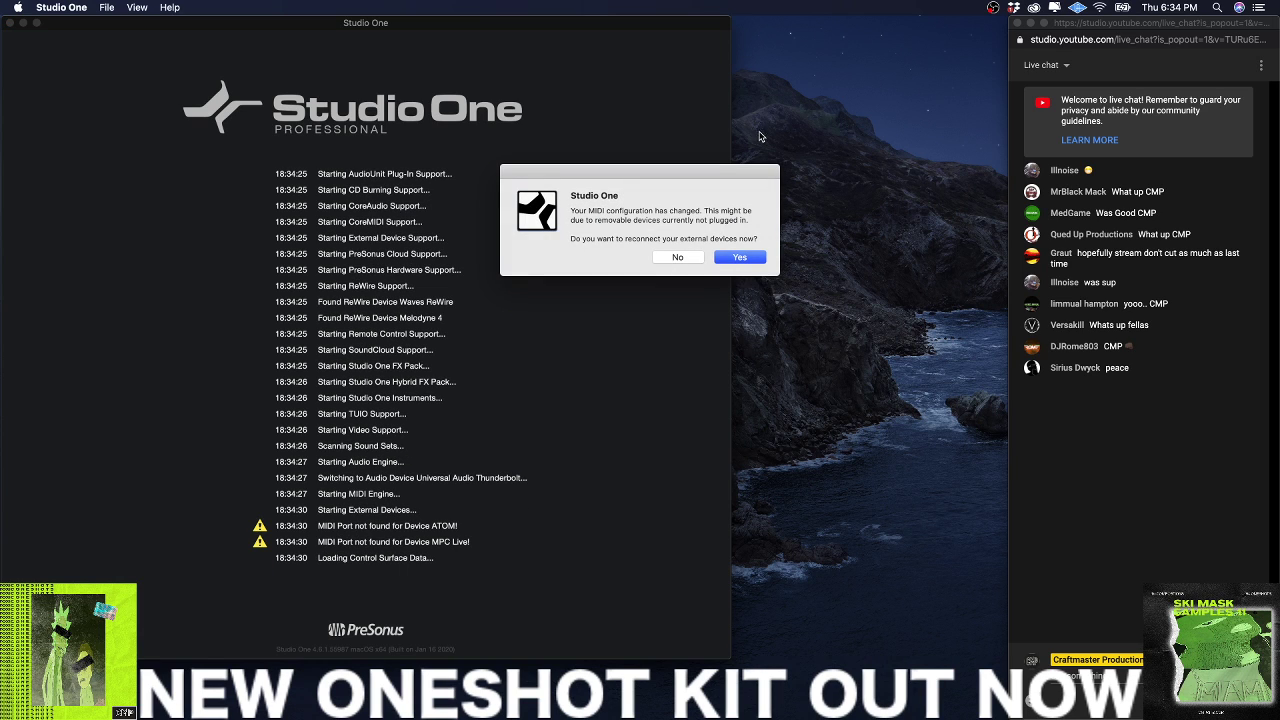
# Step: Clear the crash report and the MIDI device reconnection prompts, accepting the External Devices preferences
pyautogui.click(740, 257)
pyautogui.click(738, 469)
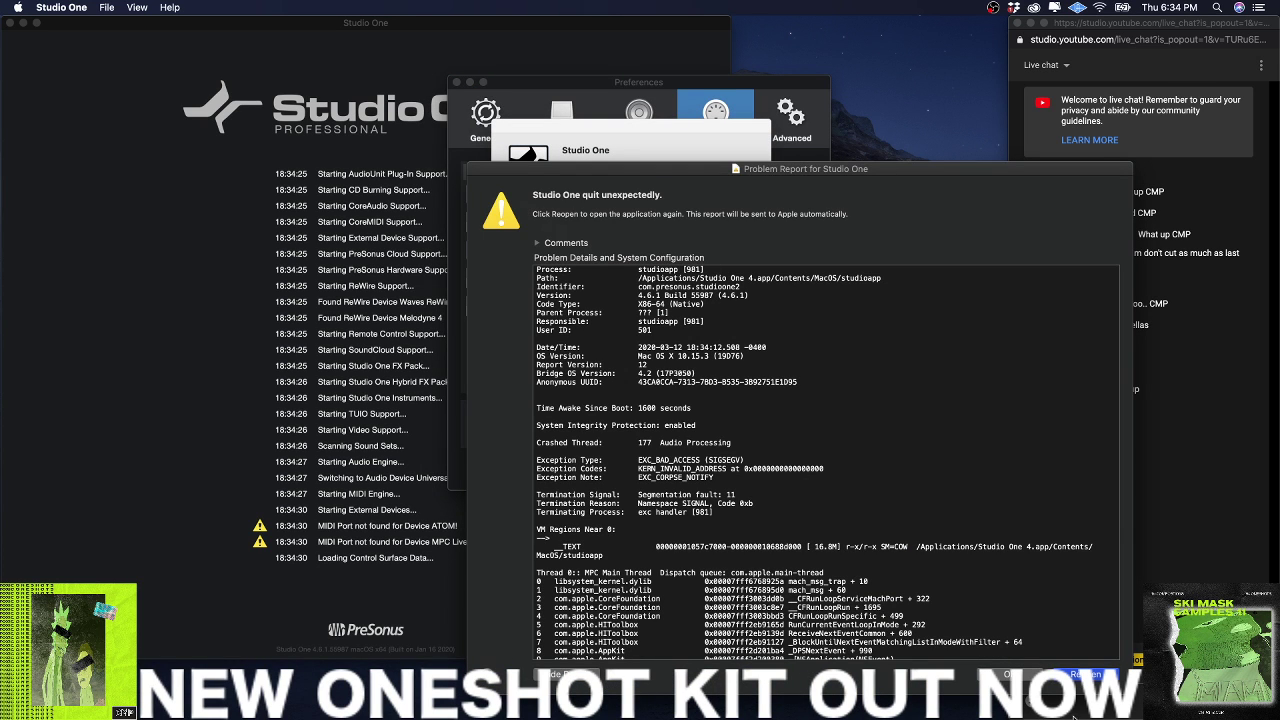
pyautogui.click(1085, 674)
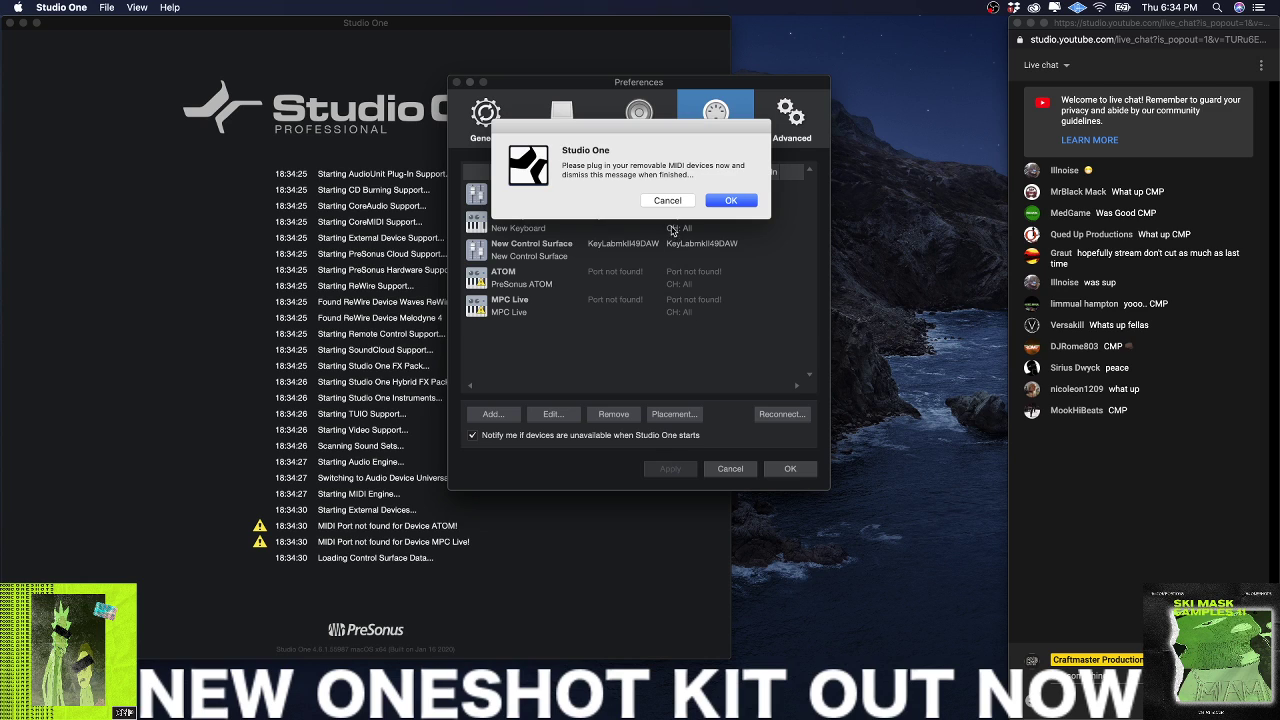
pyautogui.click(731, 200)
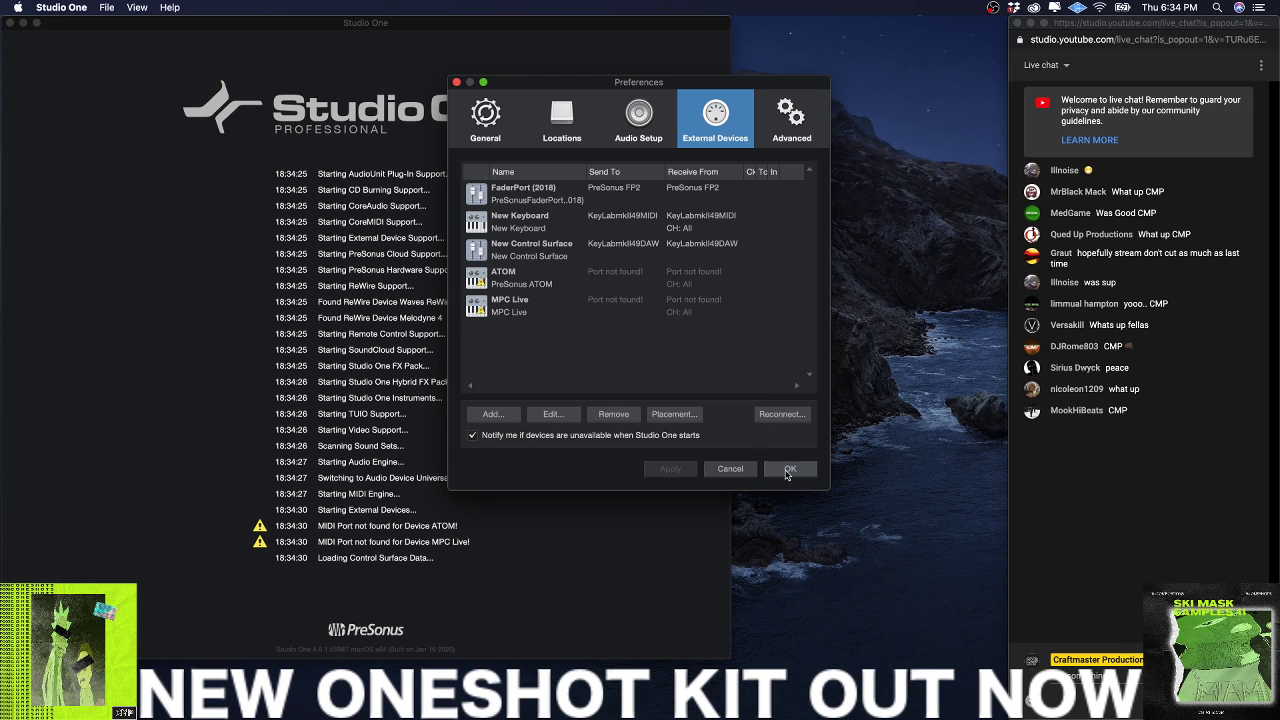
pyautogui.click(788, 469)
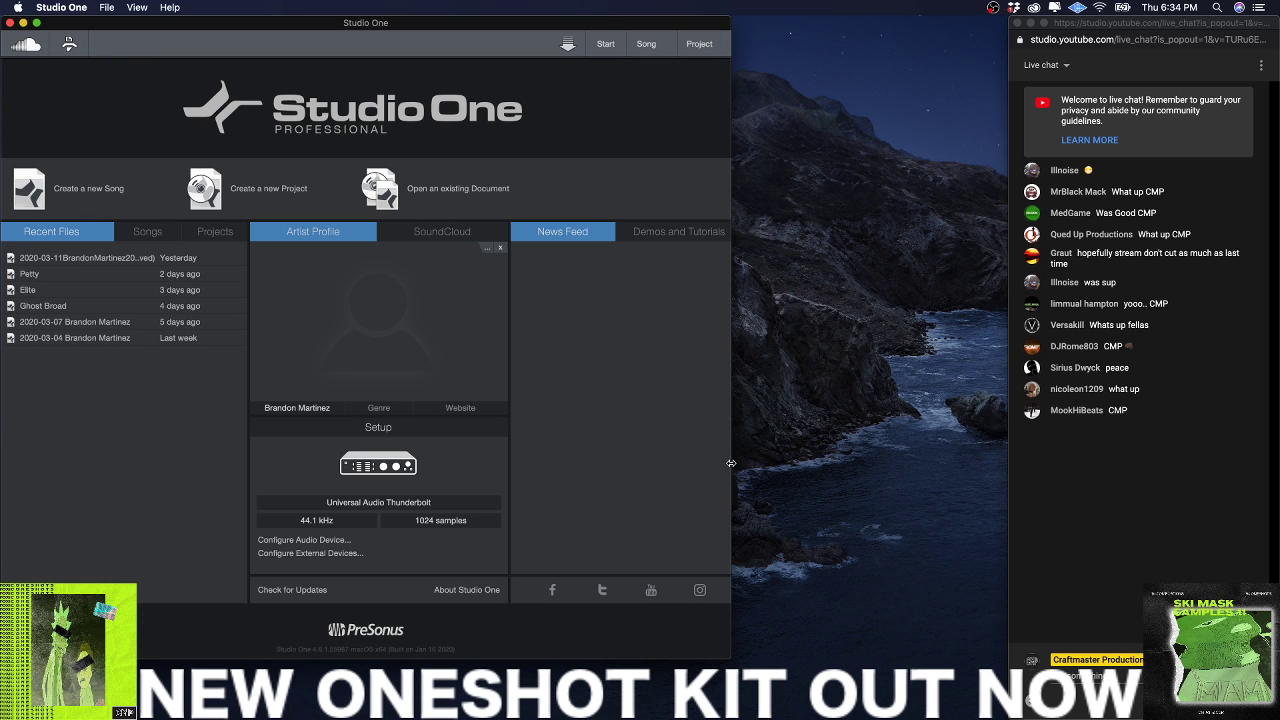
# Step: Widen the start window up to the live chat and open the newer backup of the 2020-03-11 autosaved song
pyautogui.moveTo(733, 463); pyautogui.dragTo(1006, 455)
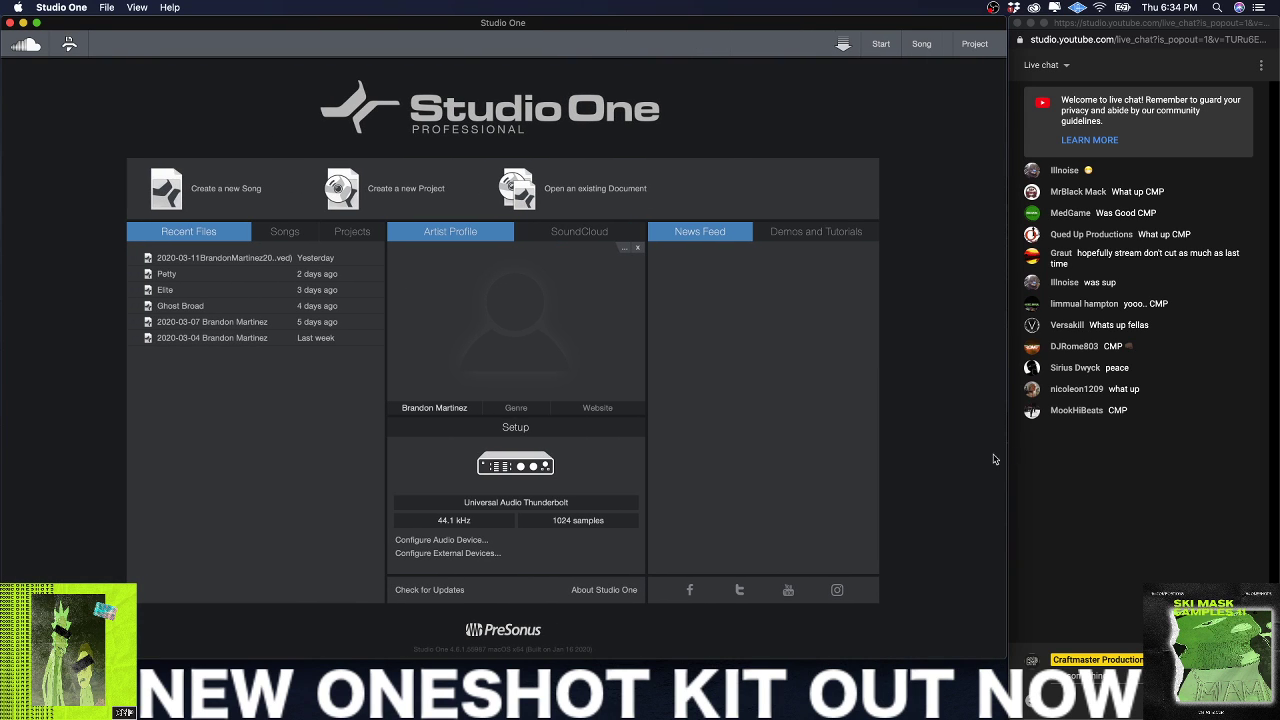
pyautogui.click(248, 258)
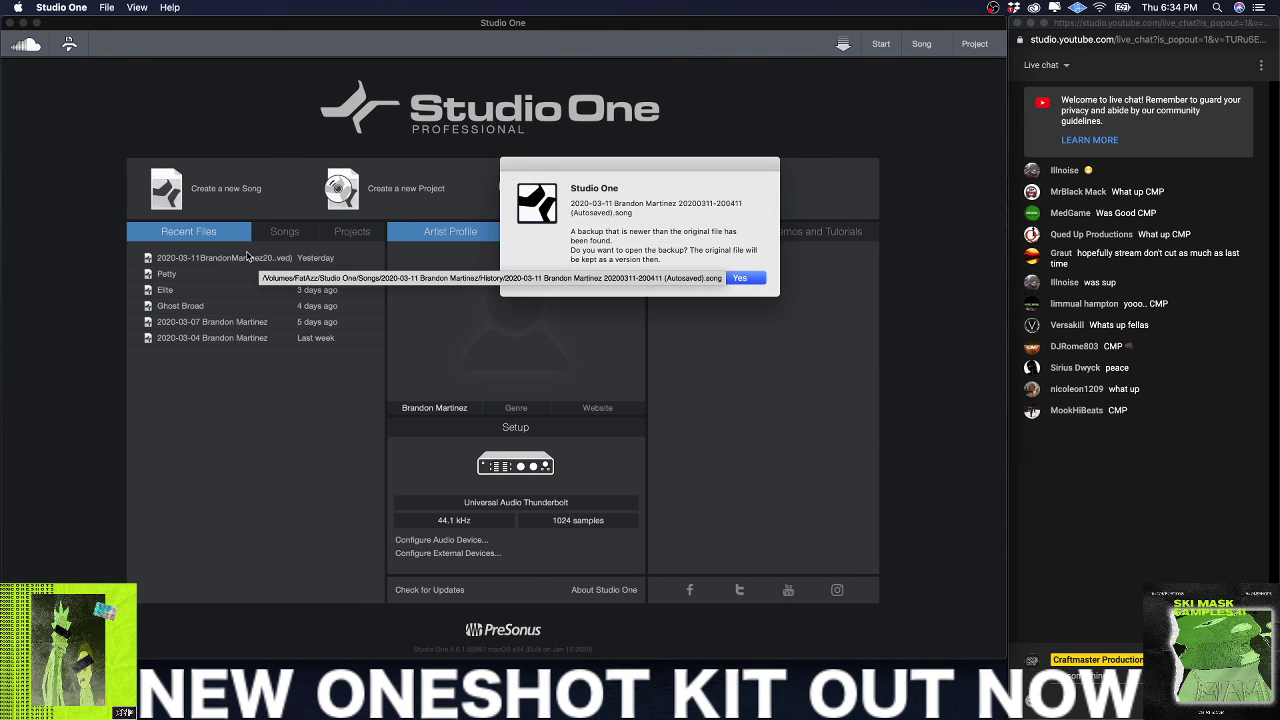
pyautogui.click(738, 279)
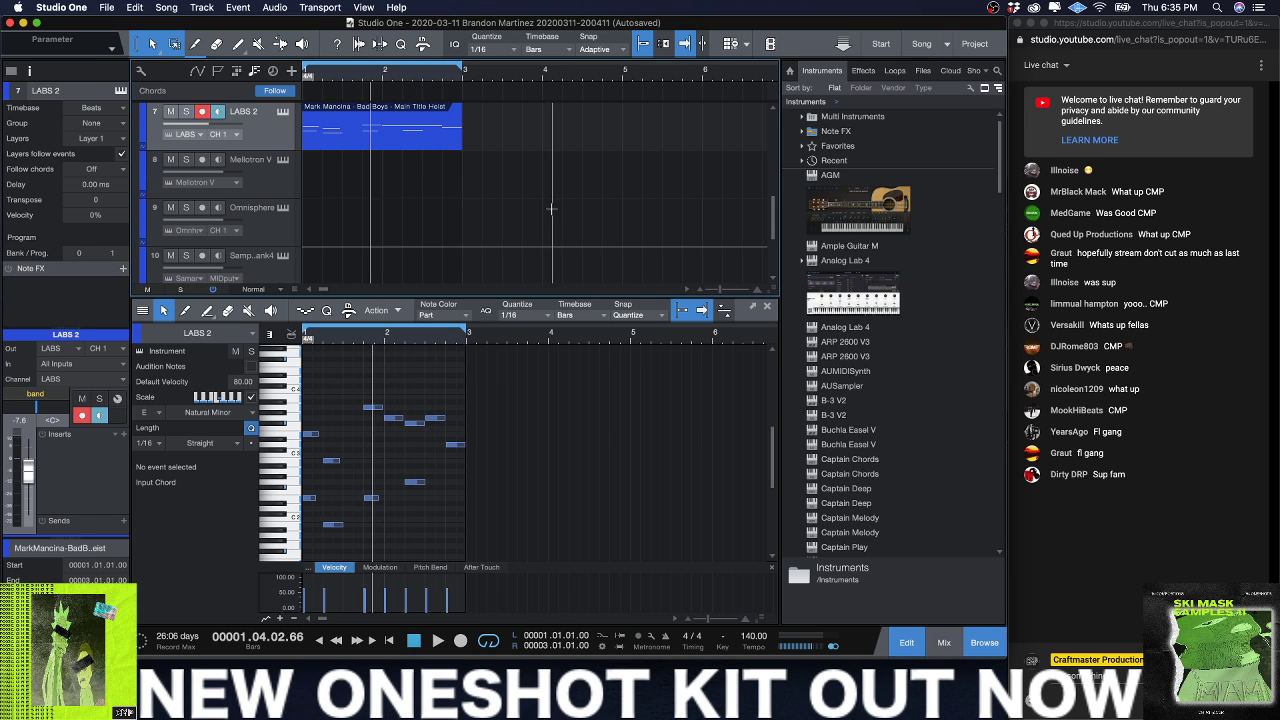
# Step: Load the Spitfire Audio LABS AudioUnit instrument onto the Electric Grand 80 Stereo track that has no instrument
pyautogui.scroll(-5, 858, 398)
pyautogui.scroll(-10, 858, 398)
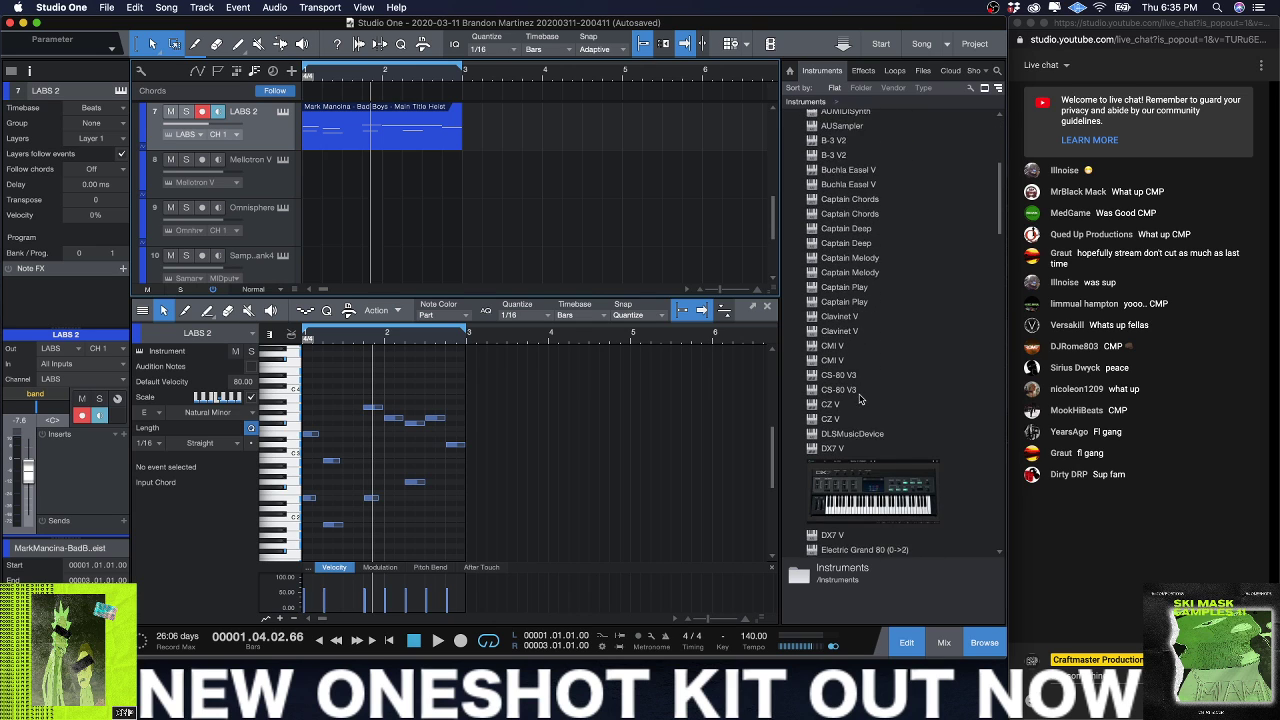
pyautogui.scroll(-4, 858, 398)
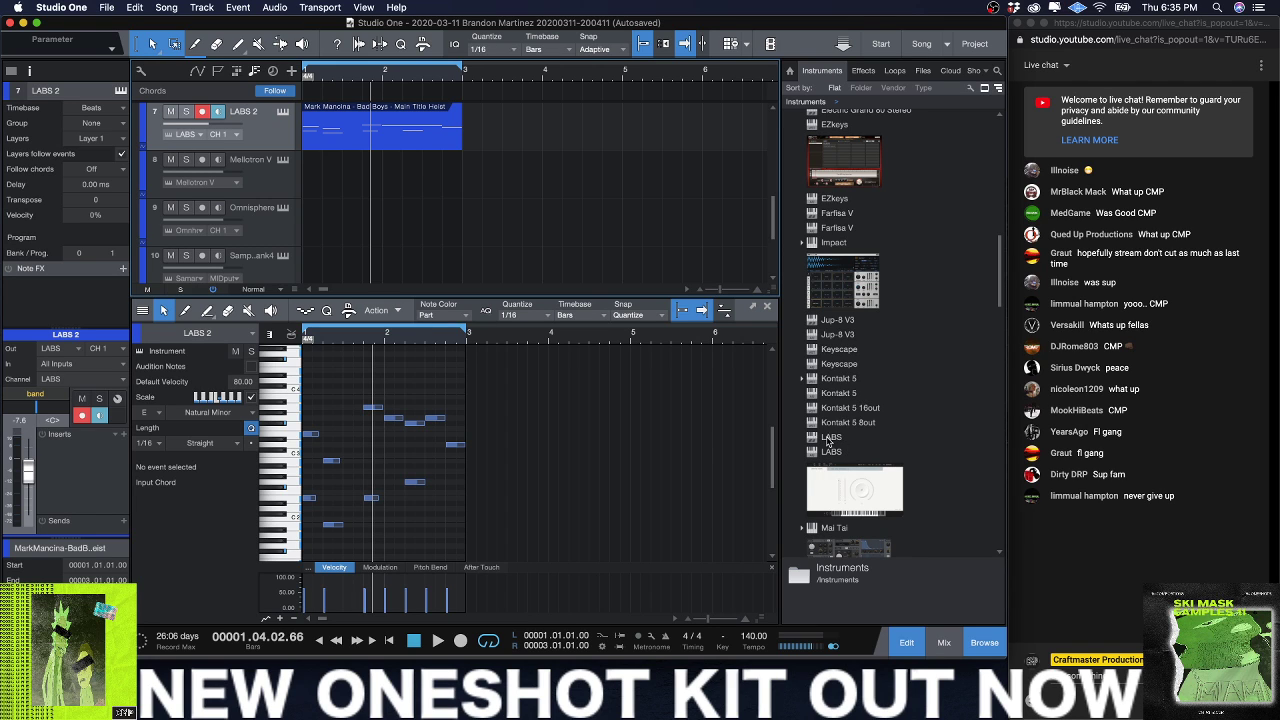
pyautogui.click(830, 437)
pyautogui.click(828, 452)
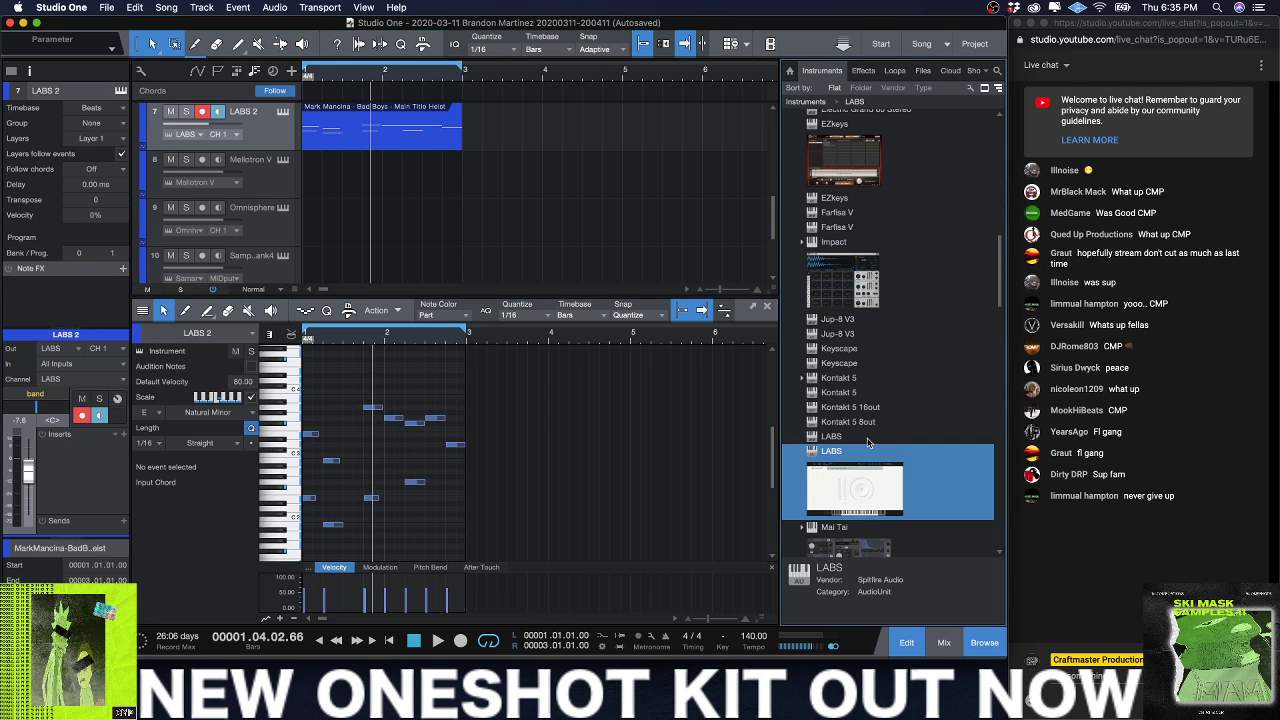
pyautogui.scroll(-2, 865, 444)
pyautogui.click(962, 501)
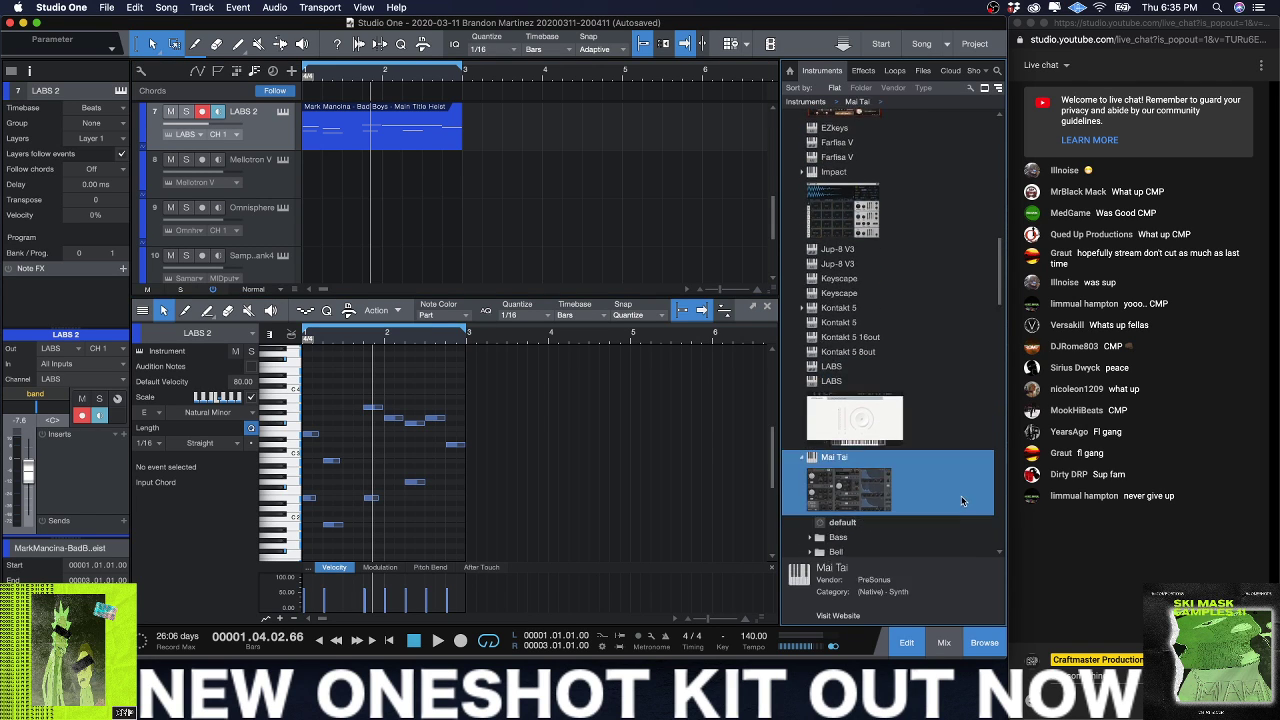
pyautogui.click(834, 391)
pyautogui.scroll(2, 432, 220)
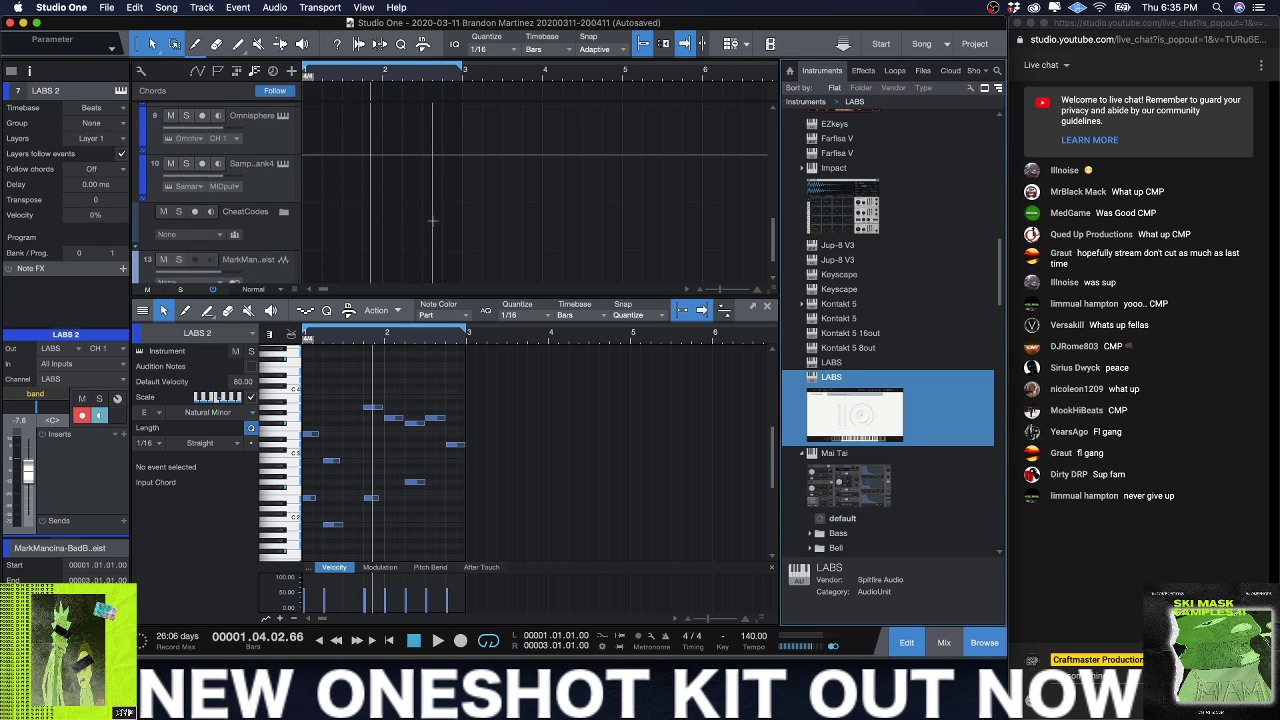
pyautogui.scroll(3, 432, 220)
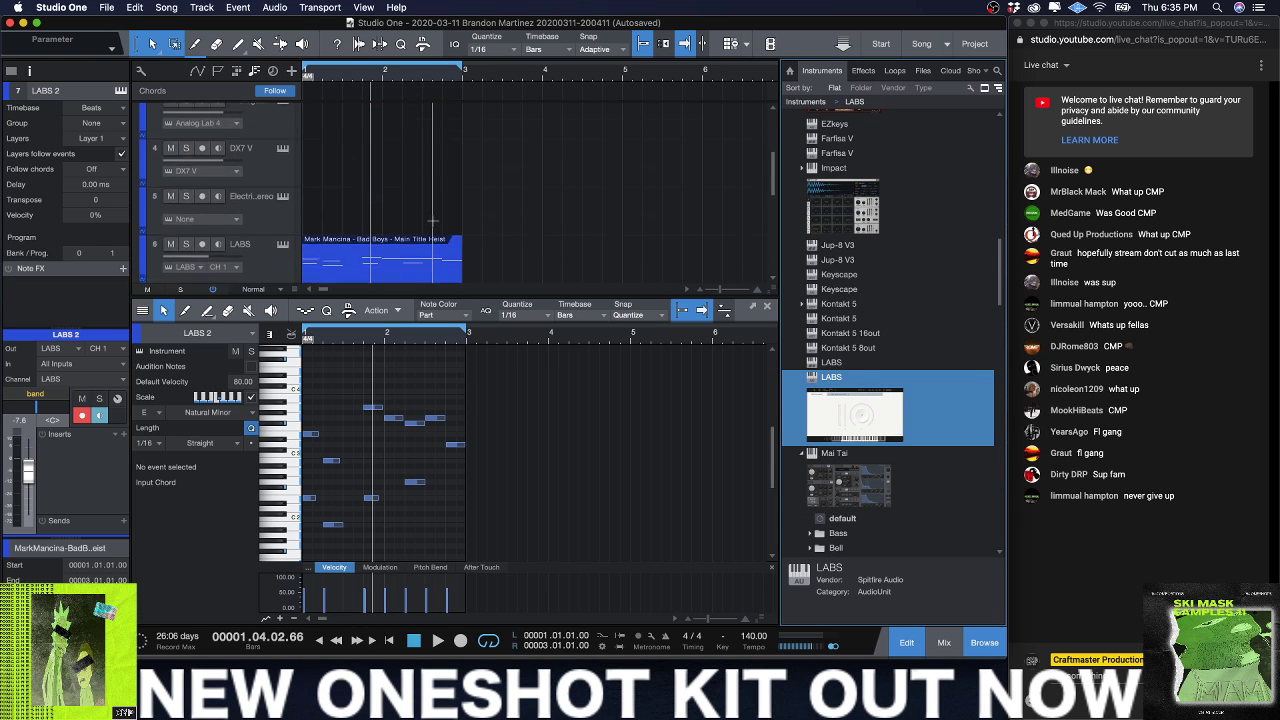
pyautogui.scroll(1, 433, 219)
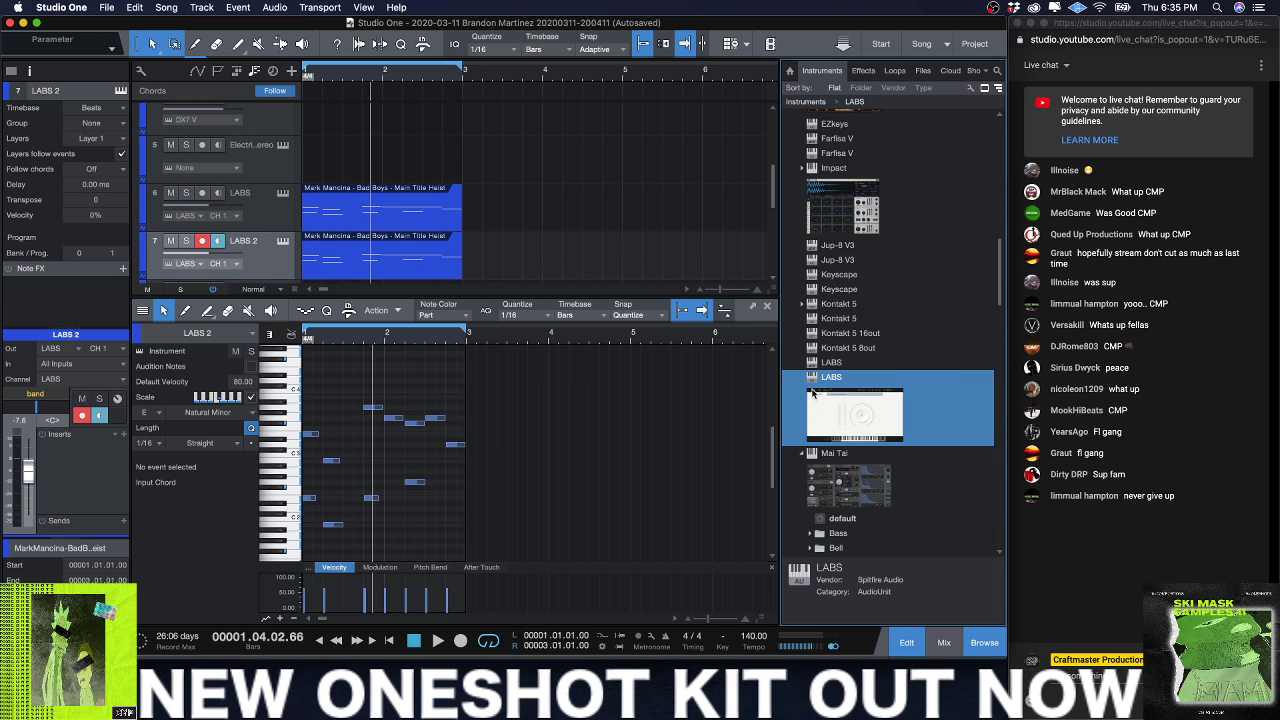
pyautogui.moveTo(829, 382); pyautogui.dragTo(216, 168)
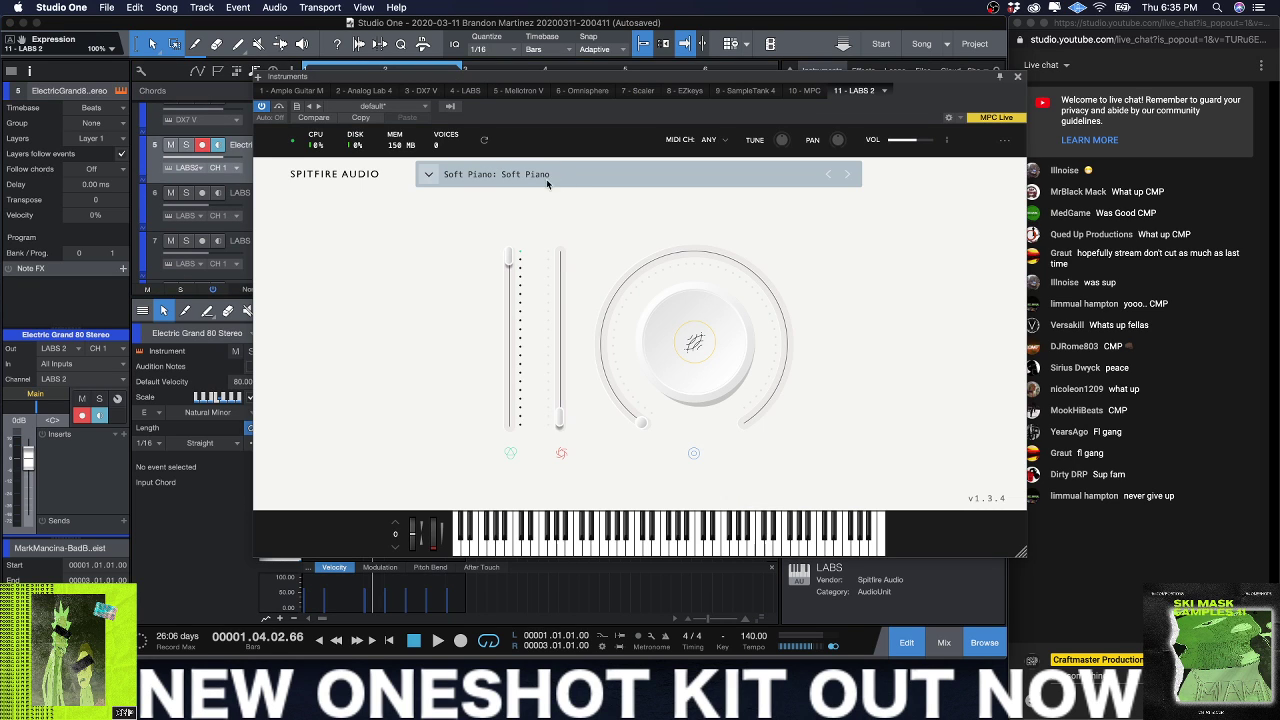
# Step: Load the Trumpet Fields: Bitten Bumblebee sound in the LABS 2 instrument and start playback
pyautogui.click(847, 175)
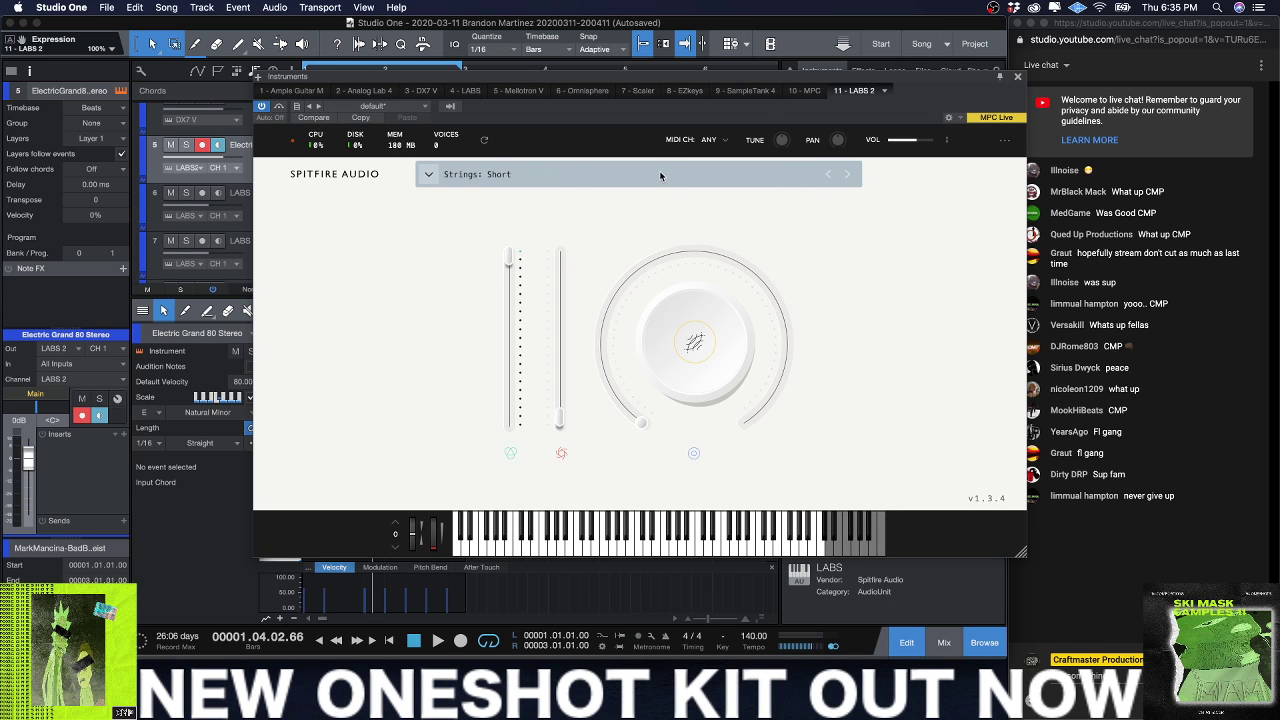
pyautogui.click(429, 174)
pyautogui.scroll(-10, 584, 276)
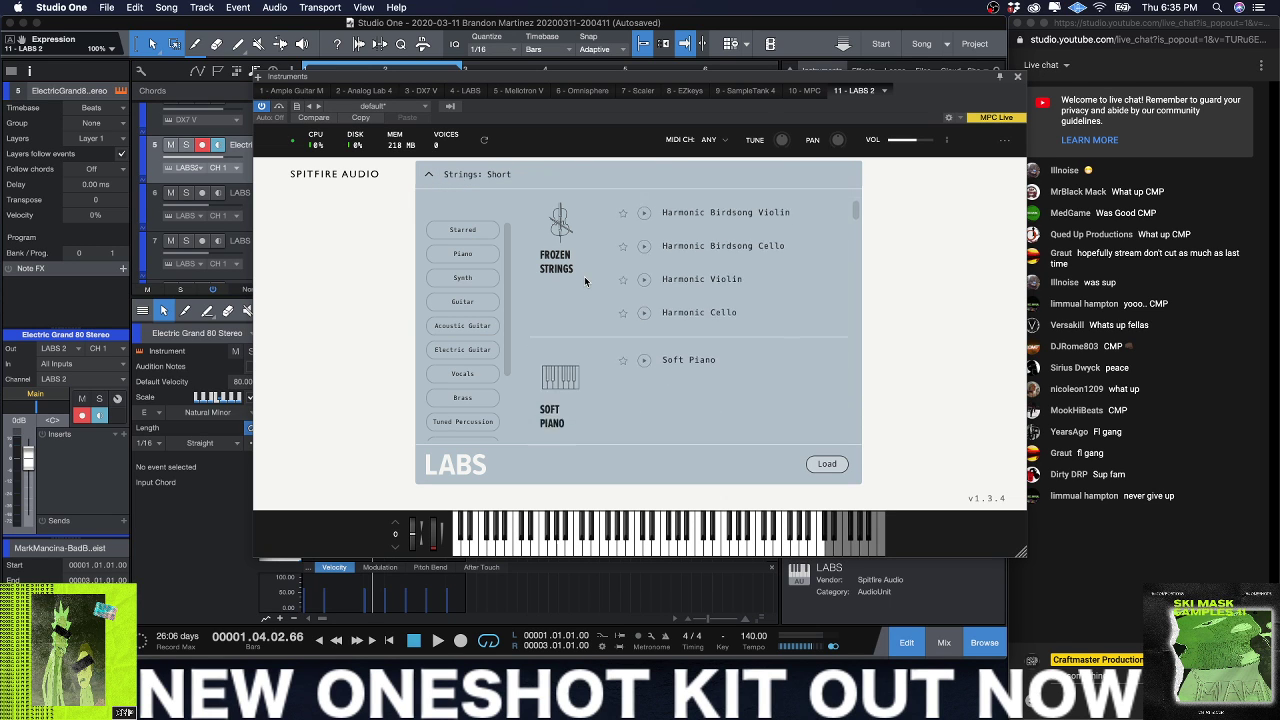
pyautogui.scroll(-3, 584, 276)
pyautogui.scroll(1, 584, 276)
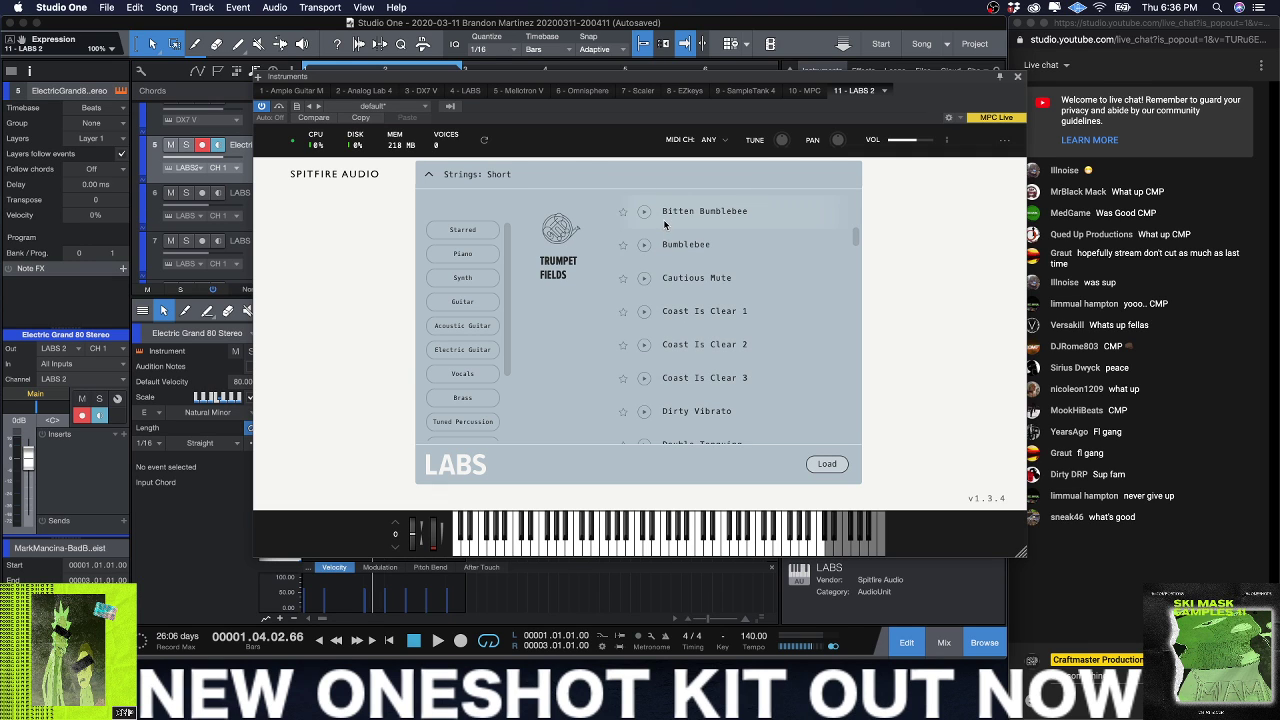
pyautogui.click(664, 225)
pyautogui.press('space')
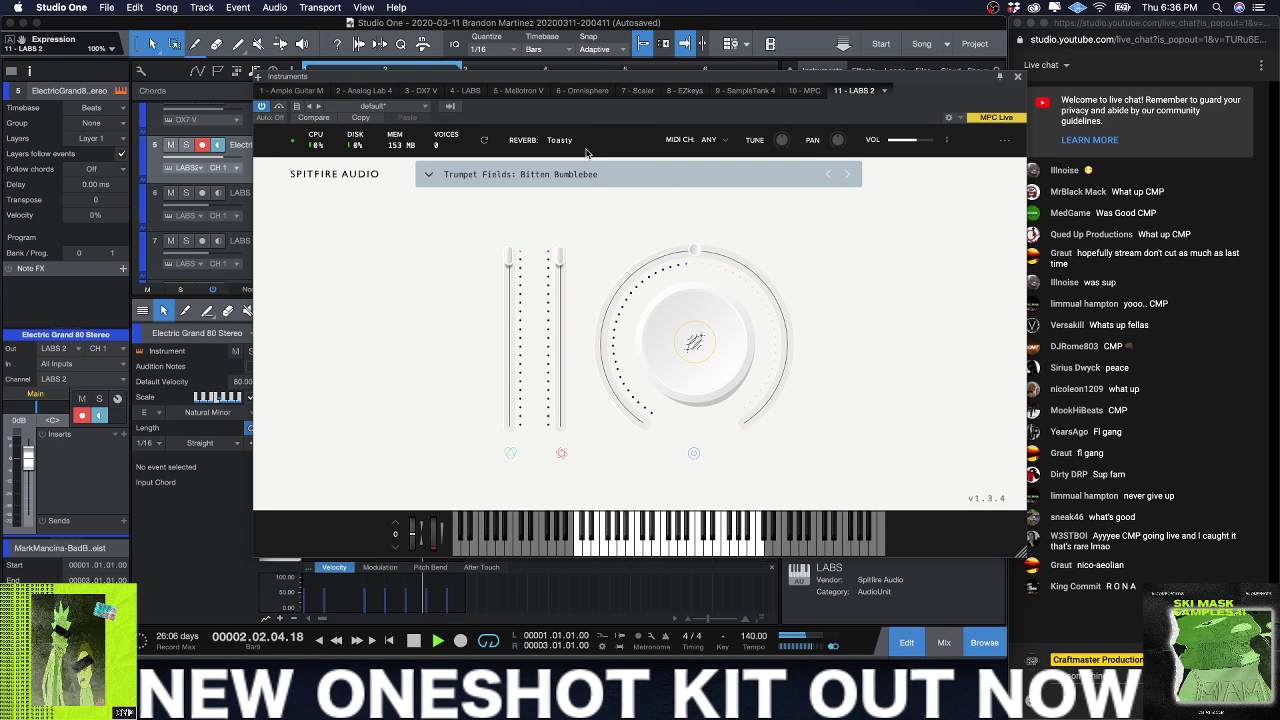
# Step: Clear the instrument window off the arrangement and transpose all notes of the LABS 2 track's part up an octave
pyautogui.moveTo(517, 74); pyautogui.dragTo(719, 162)
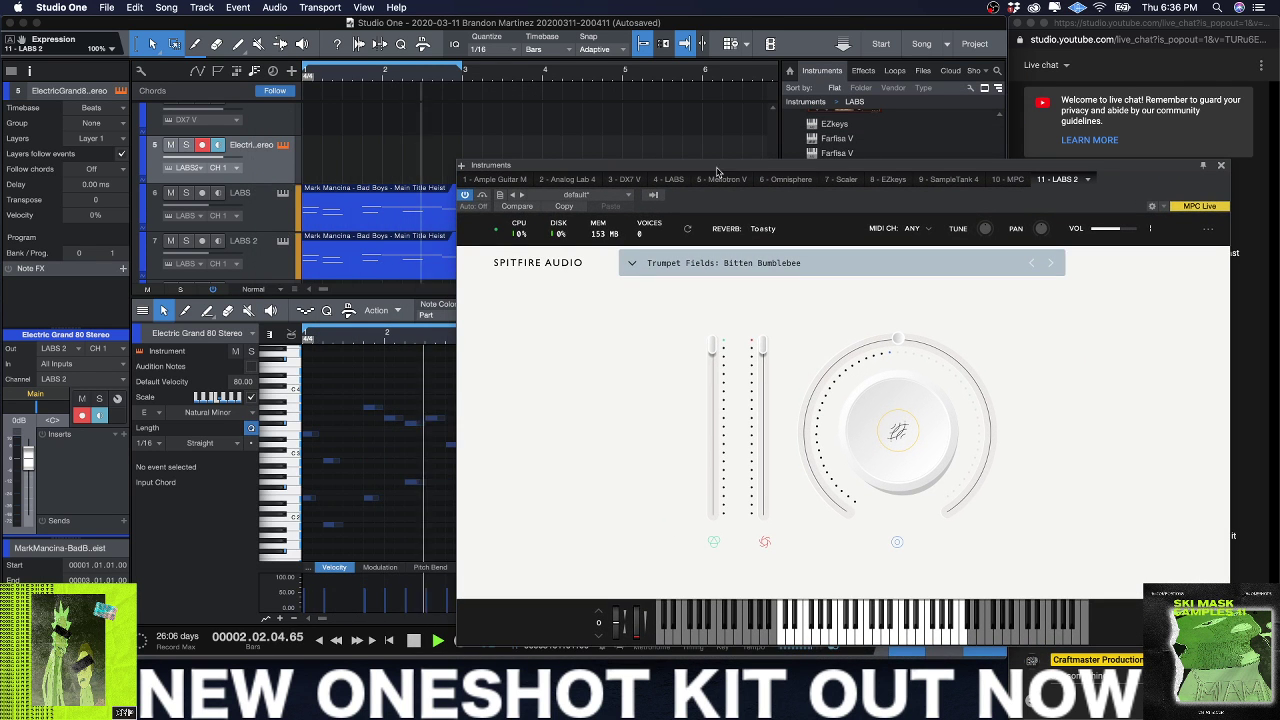
pyautogui.click(395, 248)
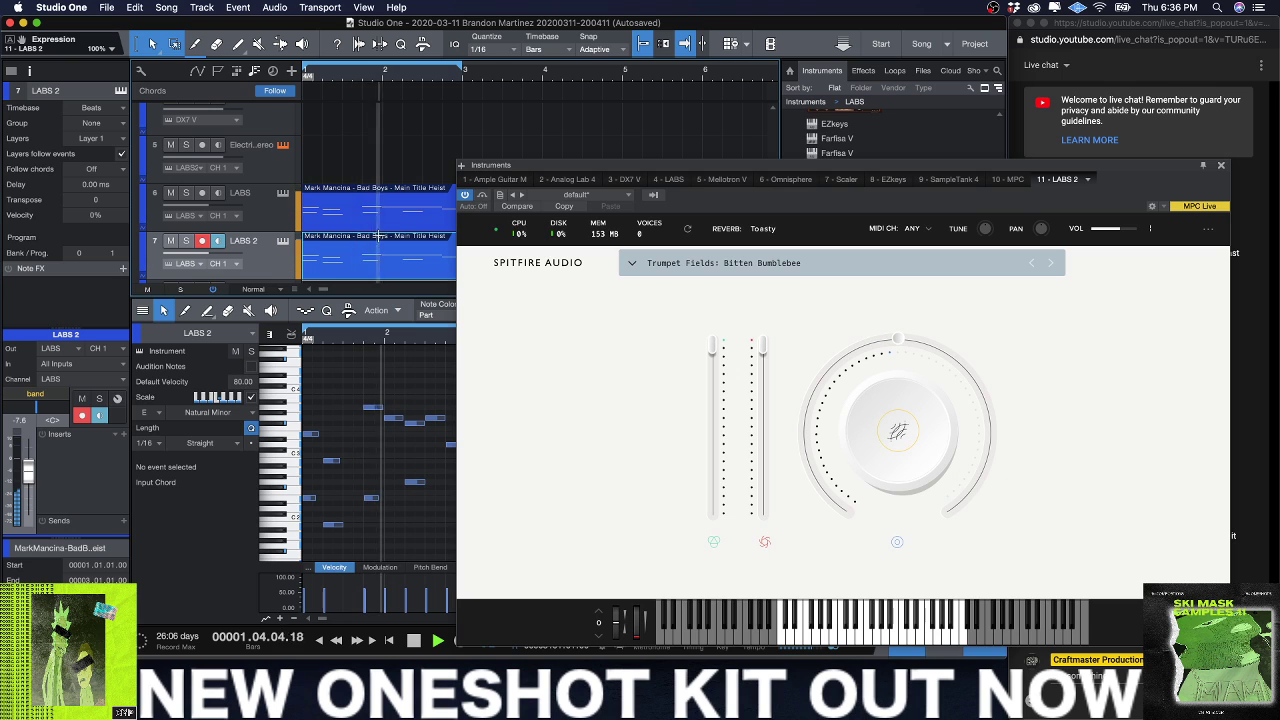
pyautogui.click(376, 264)
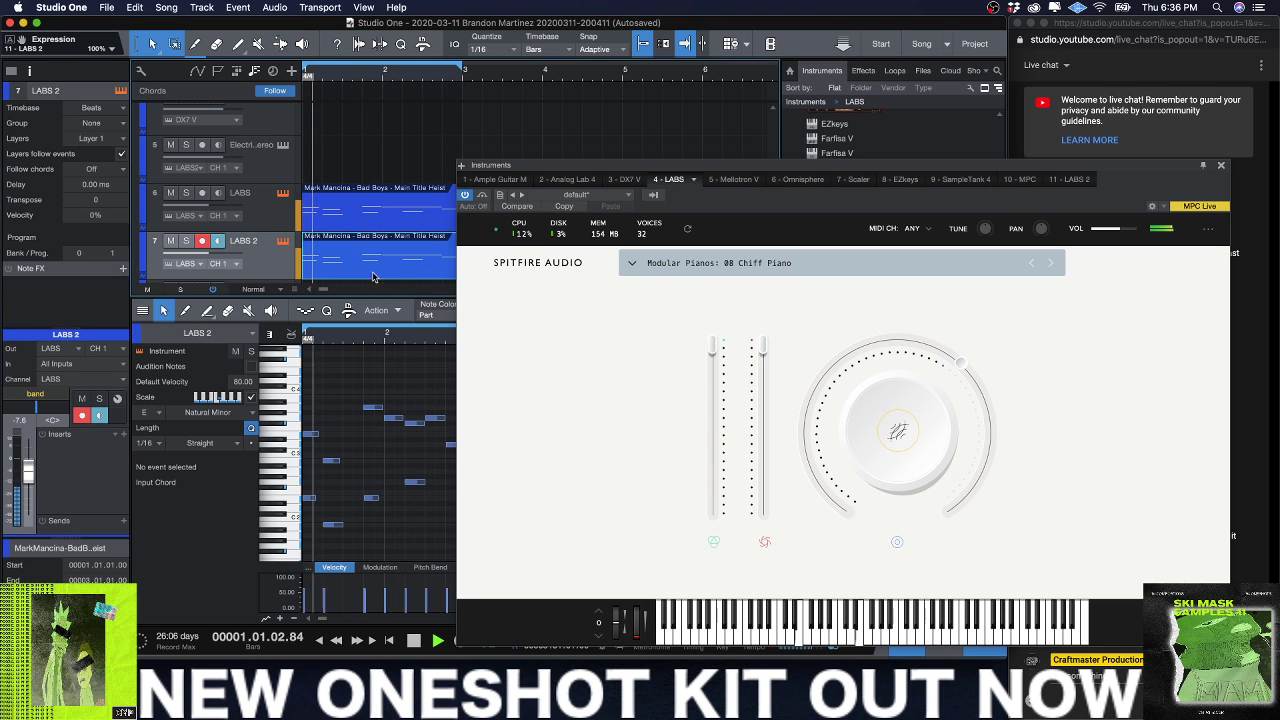
pyautogui.click(1220, 168)
pyautogui.moveTo(563, 532); pyautogui.dragTo(377, 348)
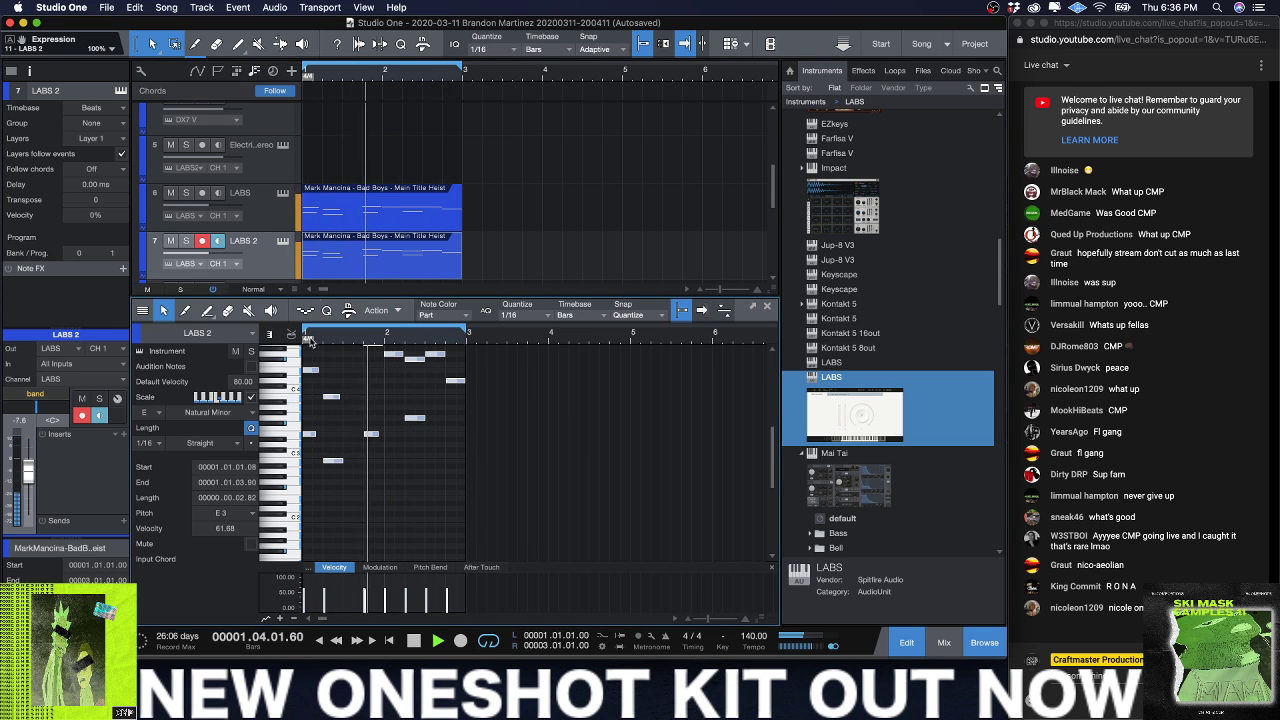
# Step: Change the LABS track's instrument sound to Modular Pianos: 11 Tape Piano and close its window
pyautogui.press('F11')
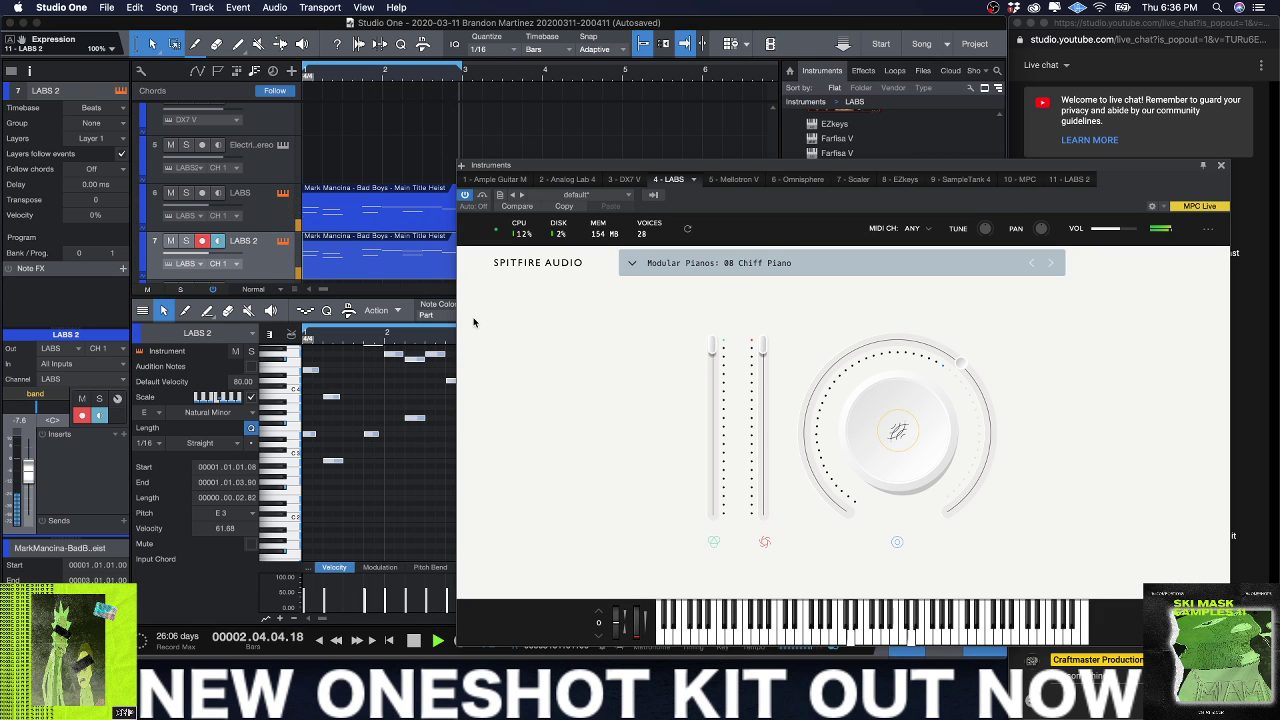
pyautogui.click(280, 200)
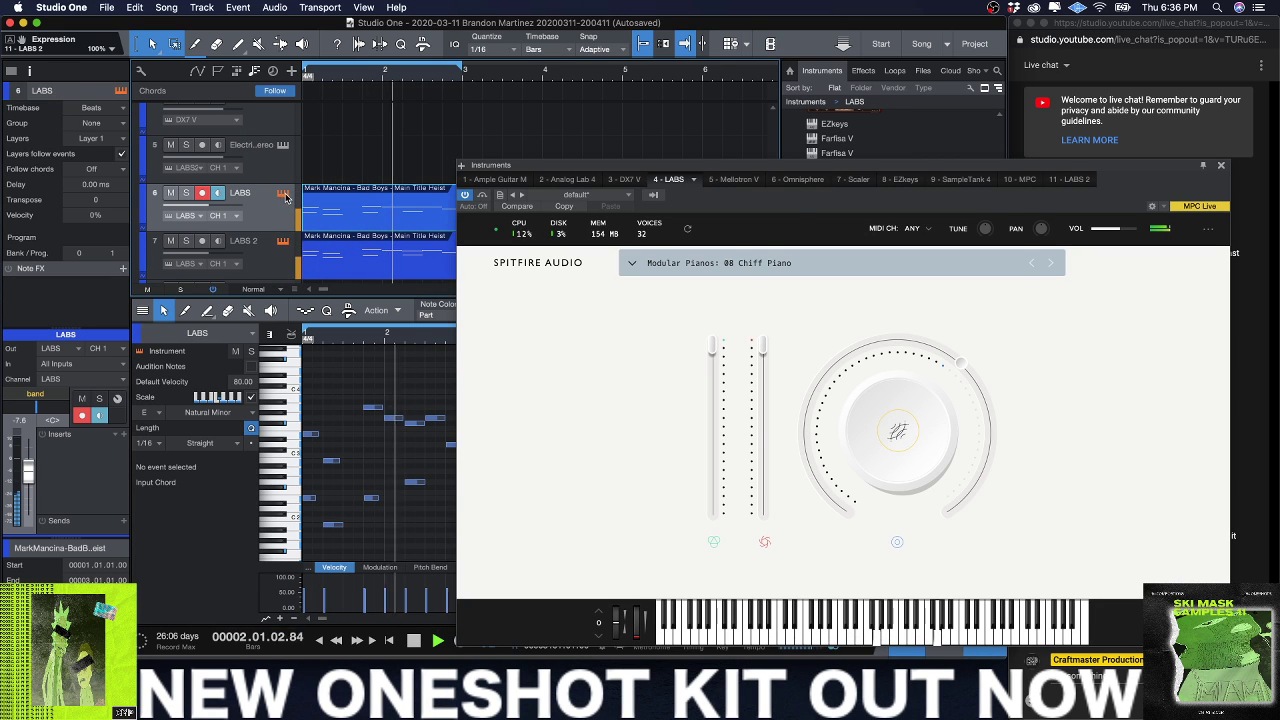
pyautogui.press('F11')
pyautogui.press('F11')
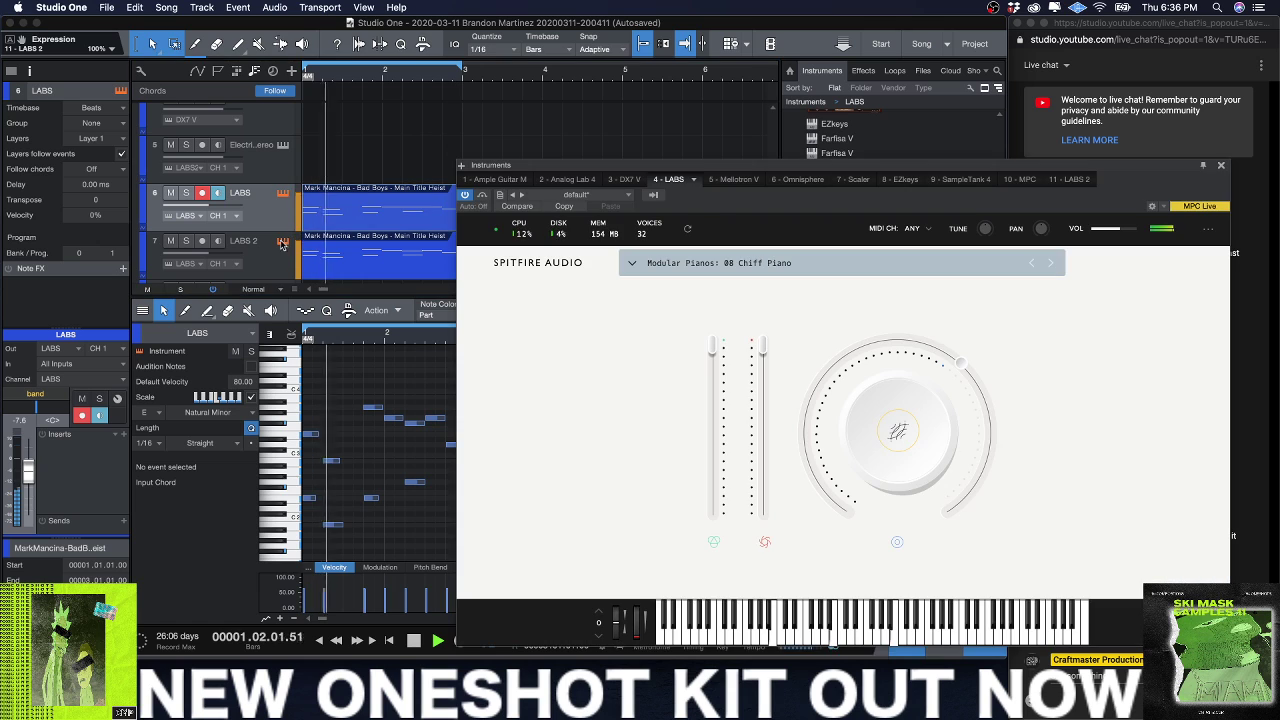
pyautogui.click(1031, 264)
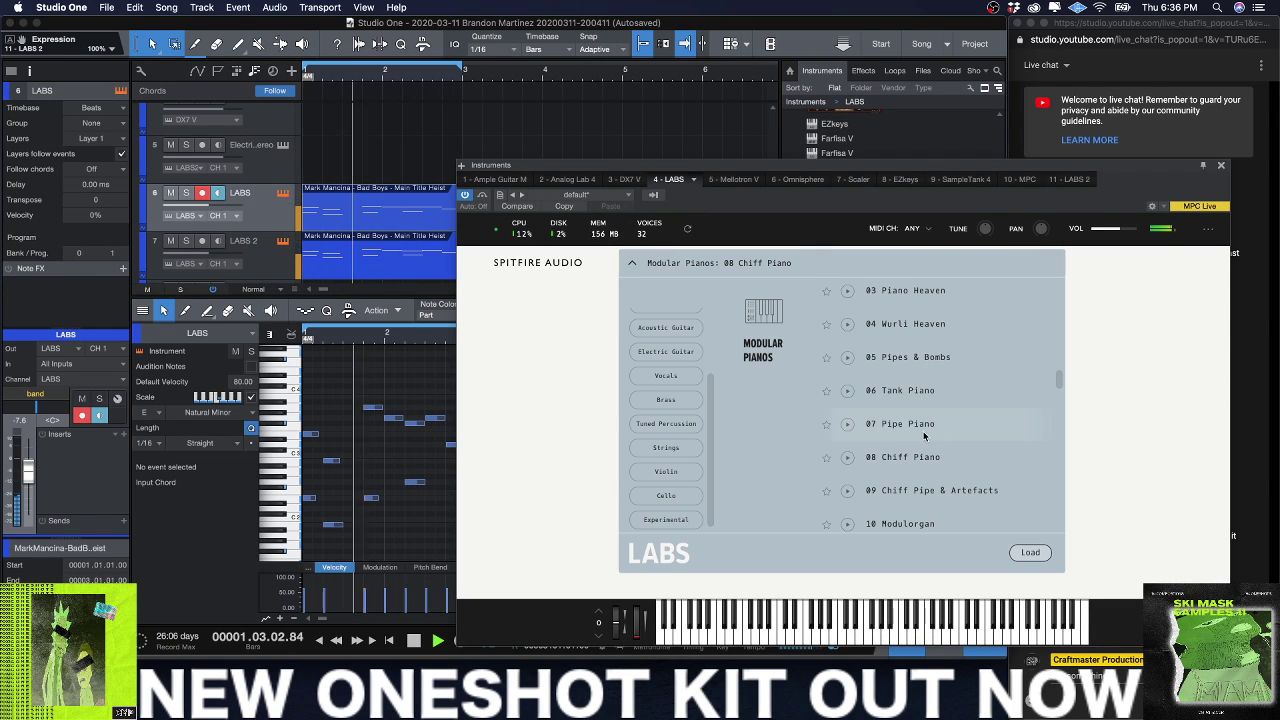
pyautogui.scroll(-2, 922, 453)
pyautogui.scroll(-1, 924, 460)
pyautogui.click(920, 483)
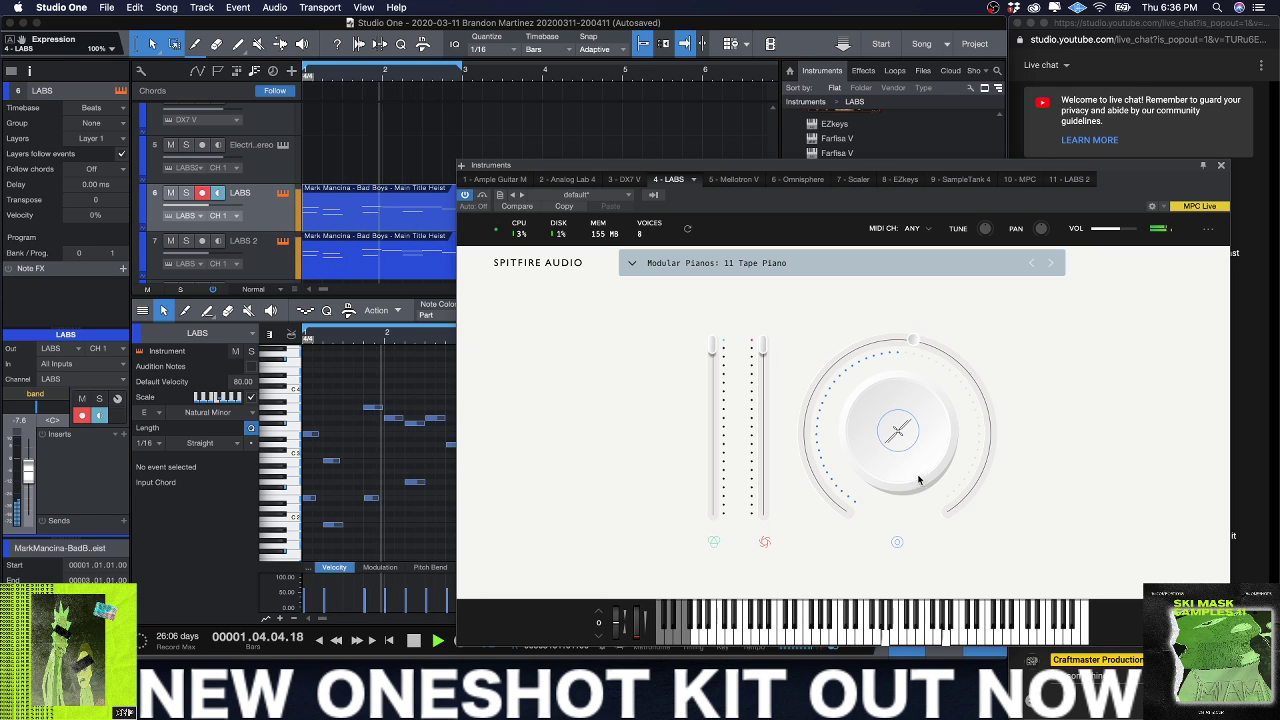
pyautogui.click(1220, 166)
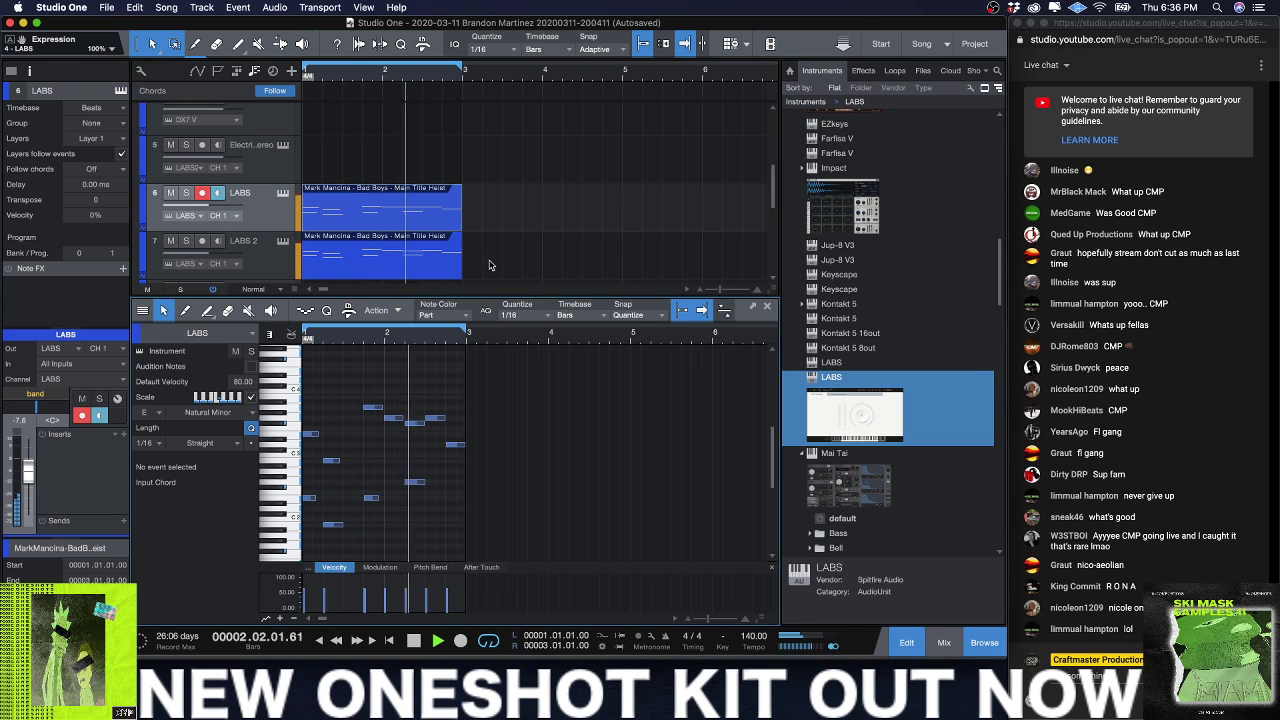
# Step: Compare the instrument editors of the LABS and LABS 2 tracks to see which LABS instance each one uses
pyautogui.click(285, 262)
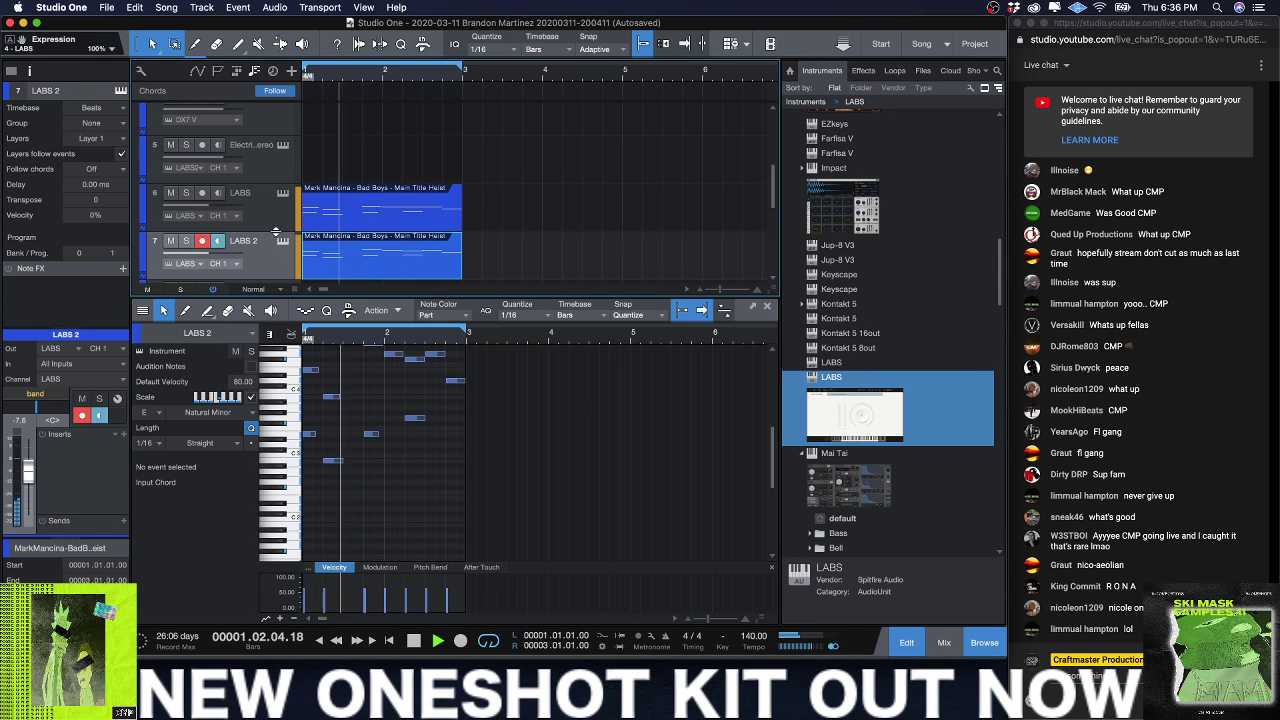
pyautogui.click(284, 194)
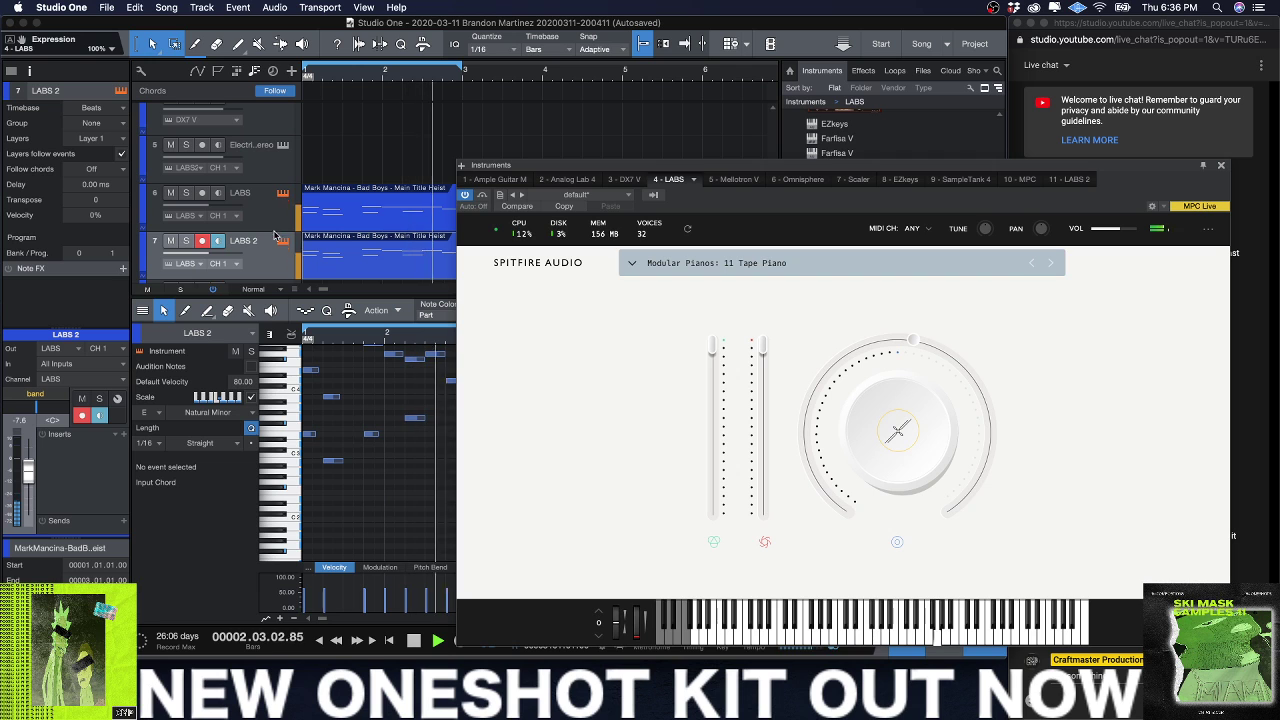
pyautogui.click(284, 195)
pyautogui.click(282, 243)
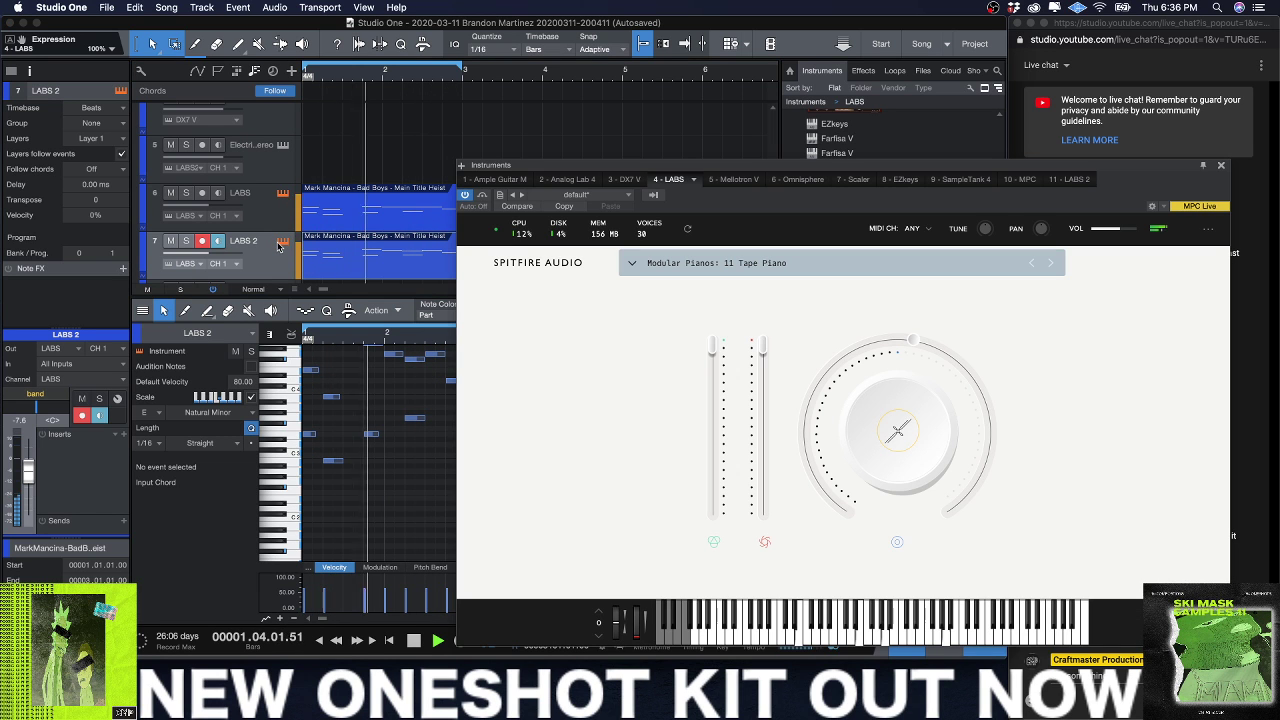
pyautogui.click(1221, 168)
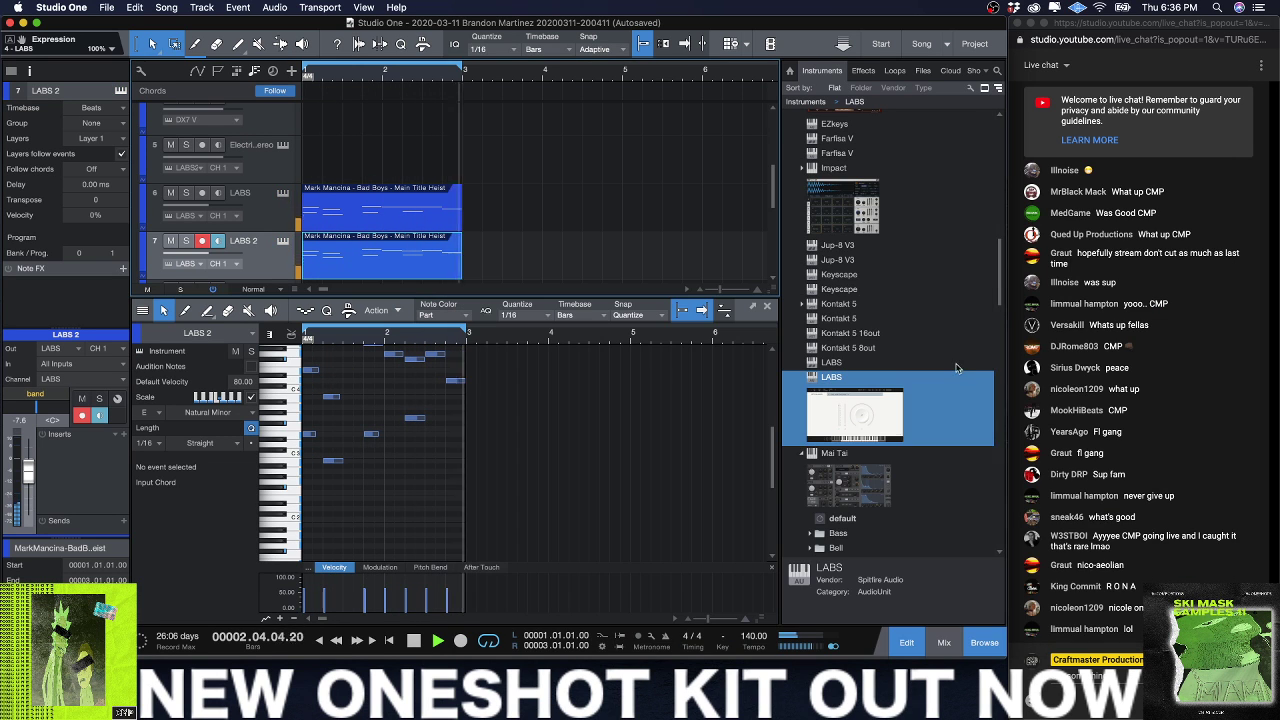
# Step: Try to give the LABS track its own LABS AudioUnit instrument, choosing to load rather than combine
pyautogui.moveTo(836, 384); pyautogui.dragTo(276, 208)
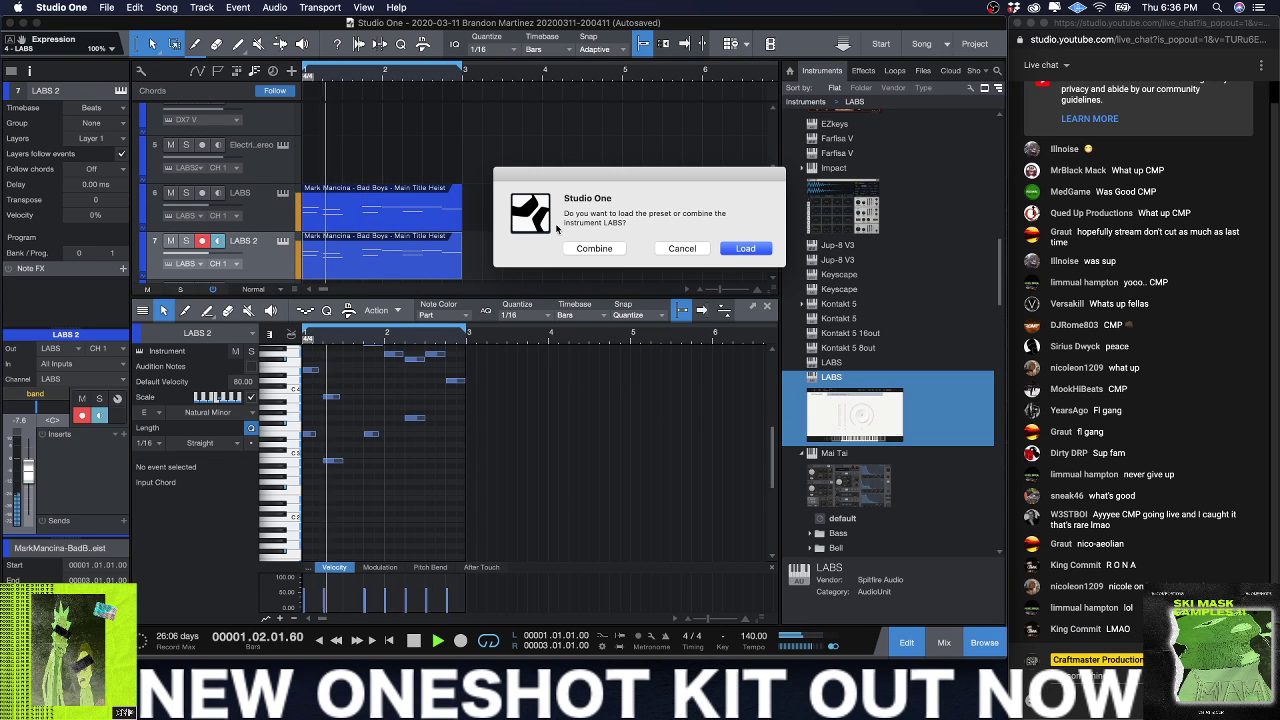
pyautogui.click(757, 247)
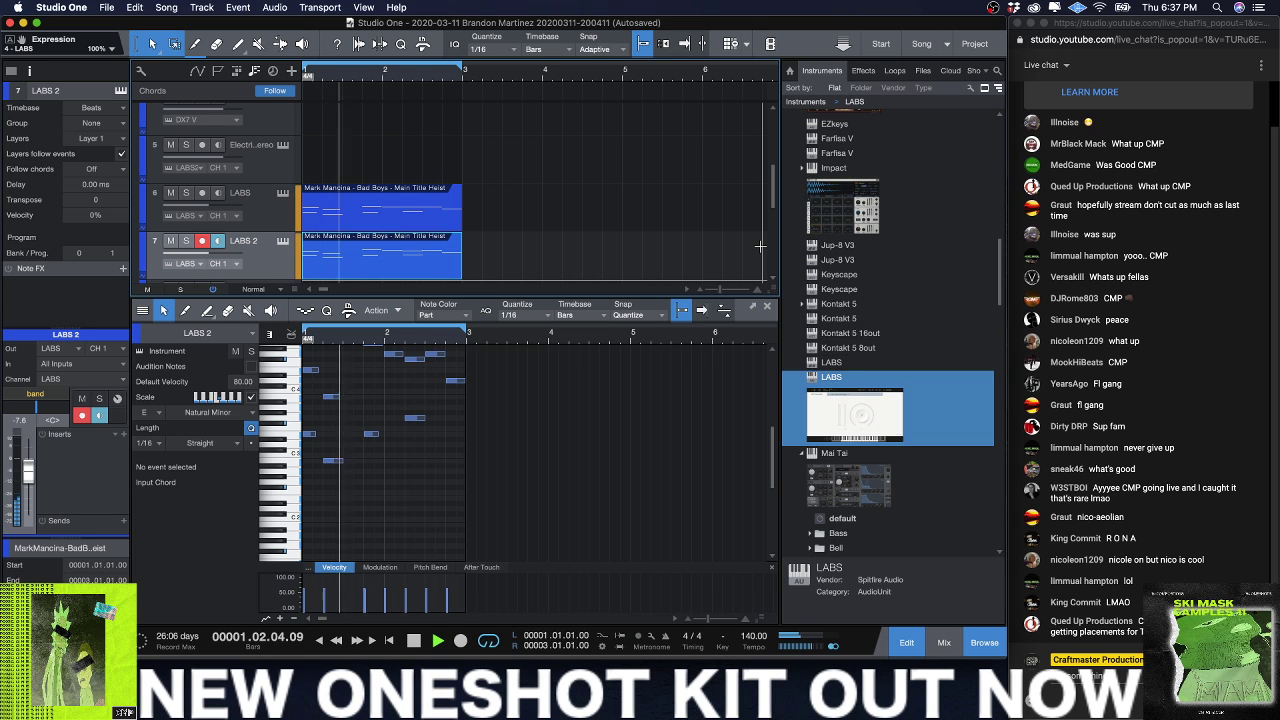
pyautogui.click(283, 192)
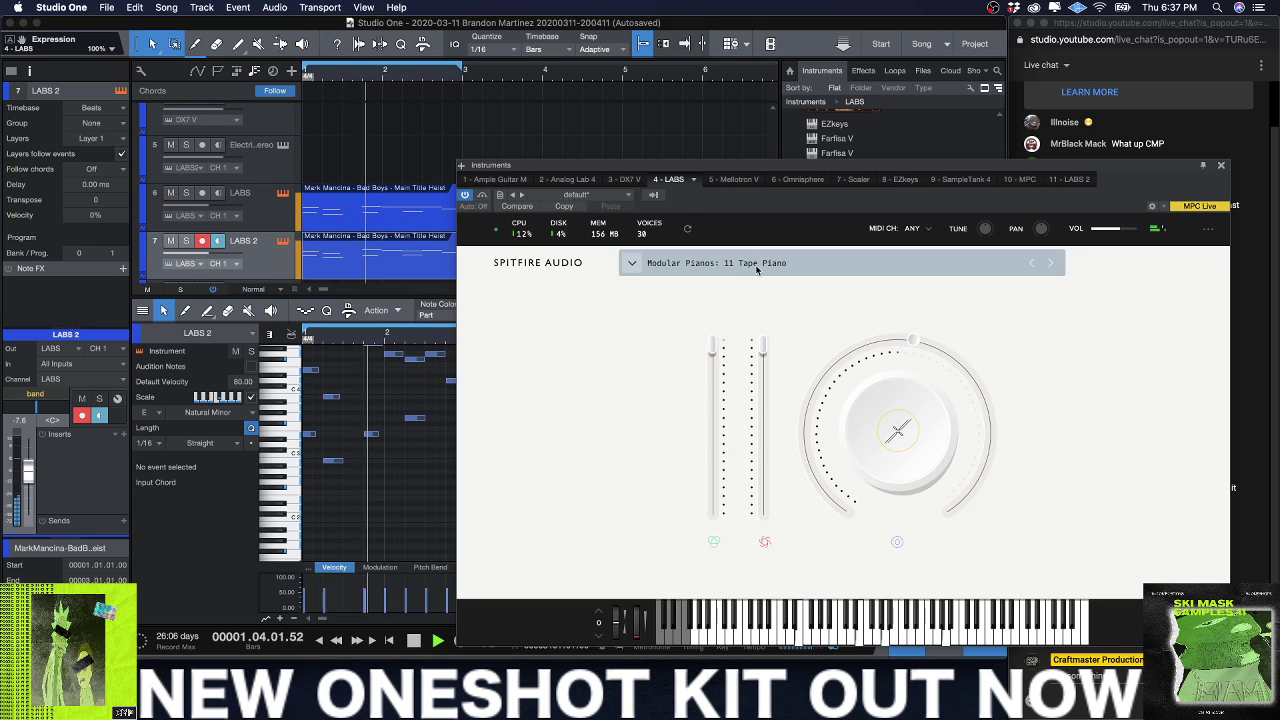
# Step: Check whether both LABS tracks share one instance by switching its sound to 10 Modulorgan and back and reopening each track's editor
pyautogui.click(1033, 263)
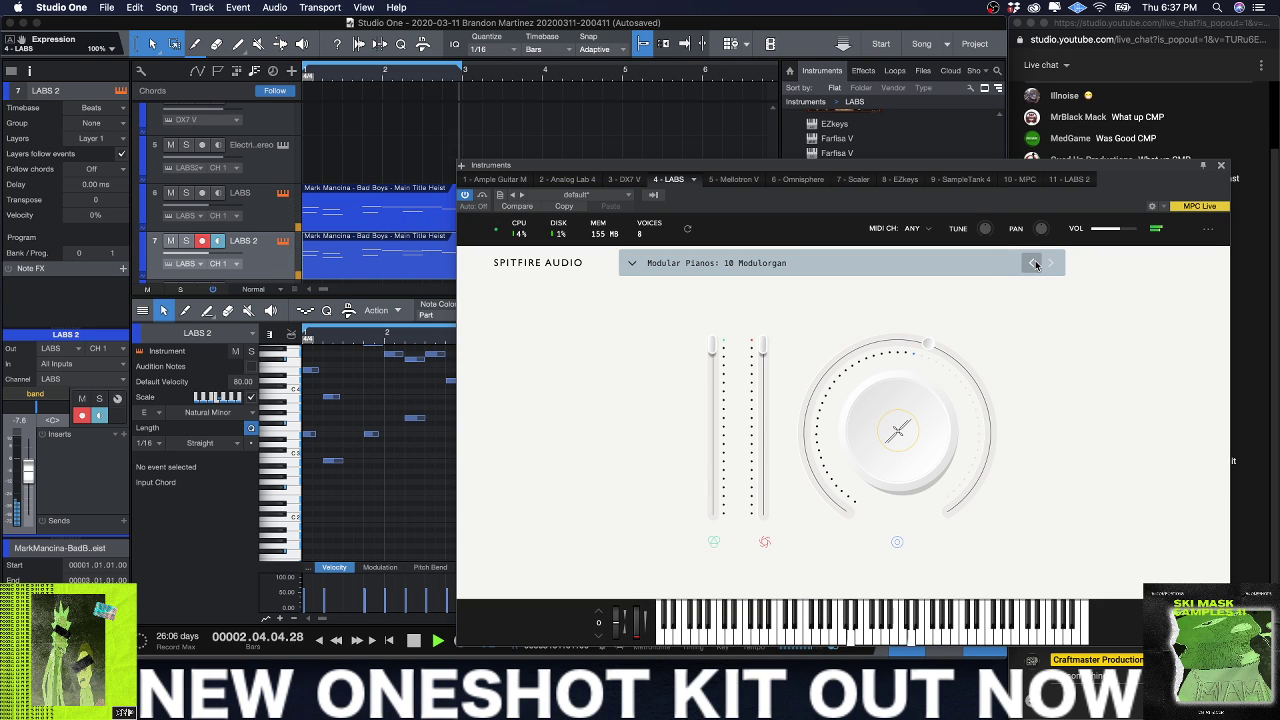
pyautogui.click(1050, 263)
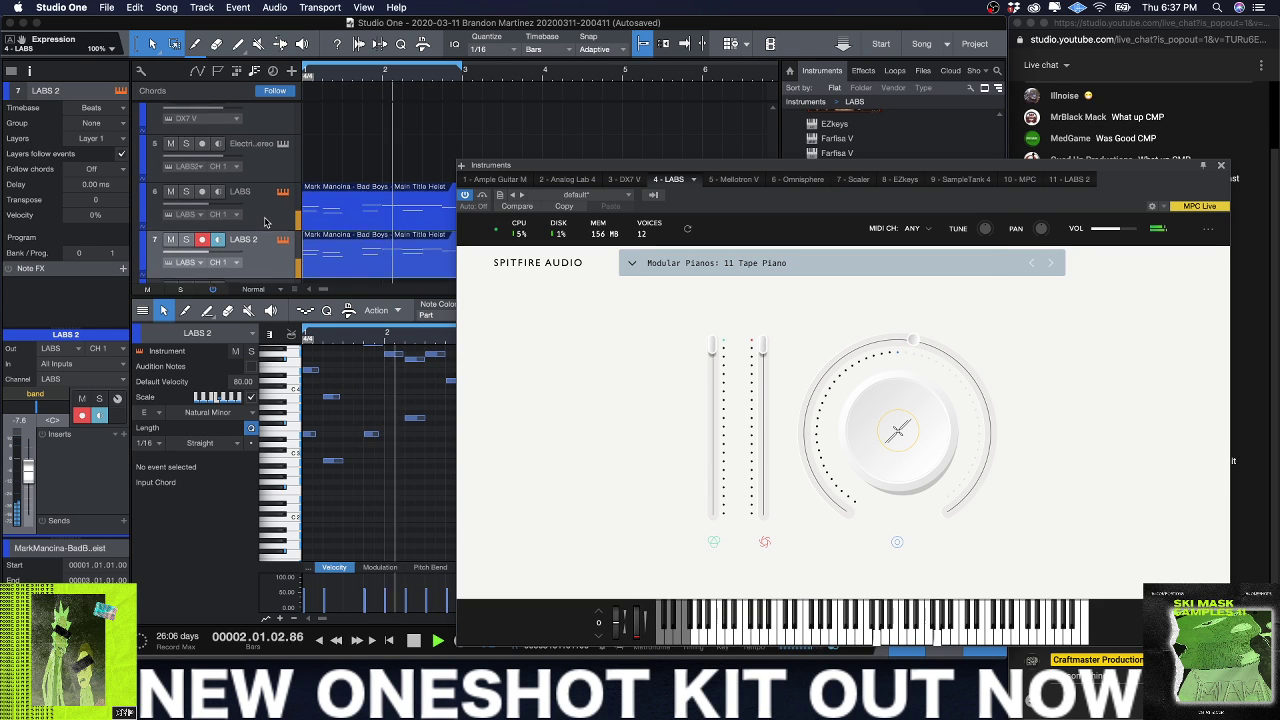
pyautogui.scroll(-1, 330, 252)
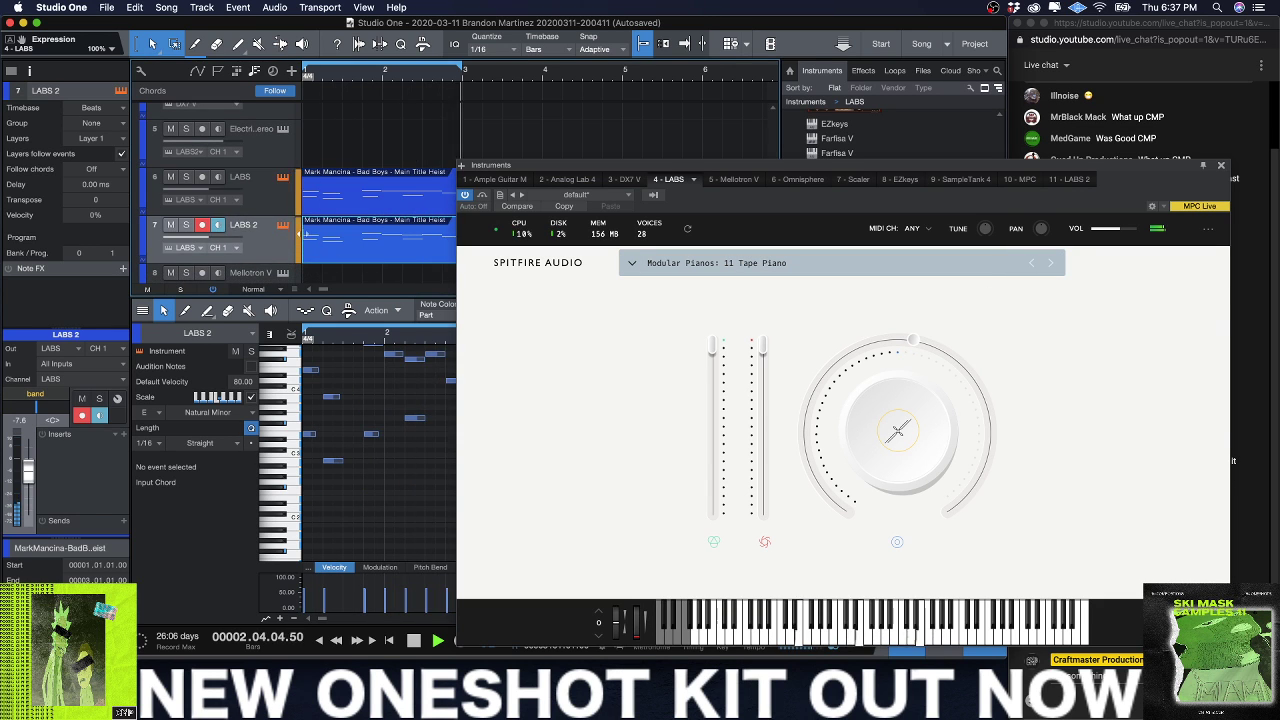
pyautogui.click(283, 228)
pyautogui.click(283, 228)
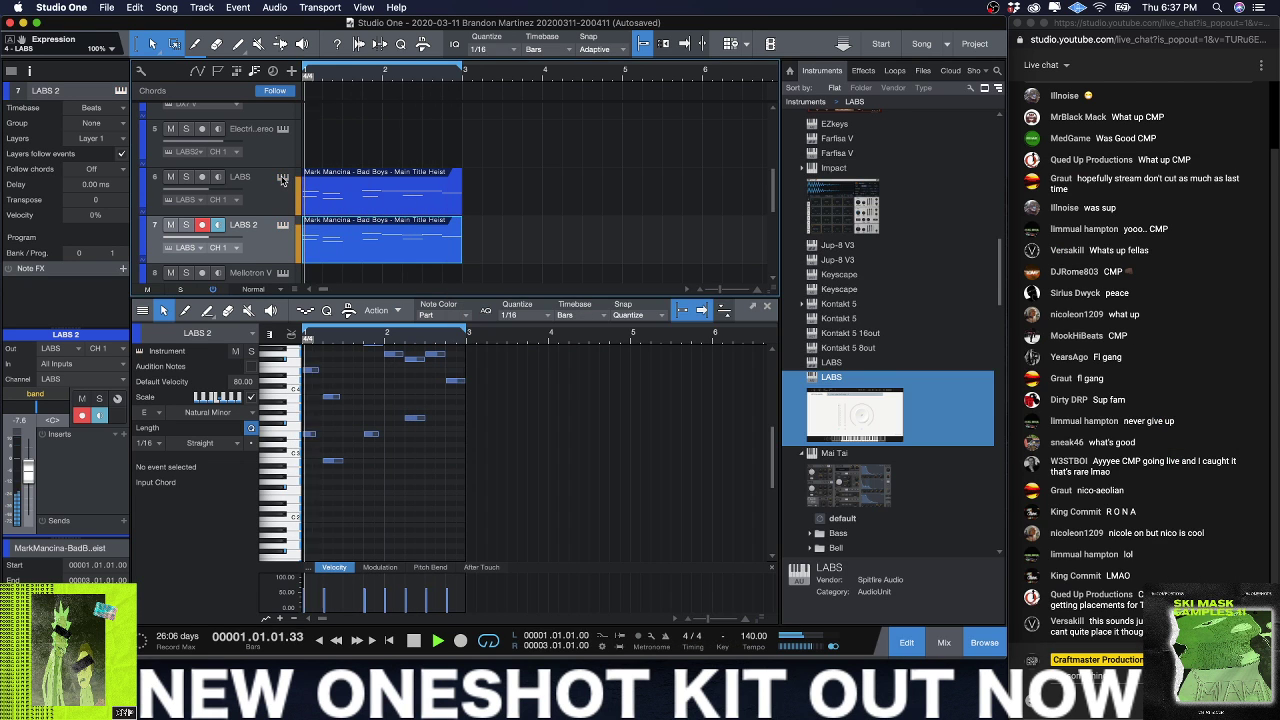
pyautogui.click(283, 228)
pyautogui.click(283, 180)
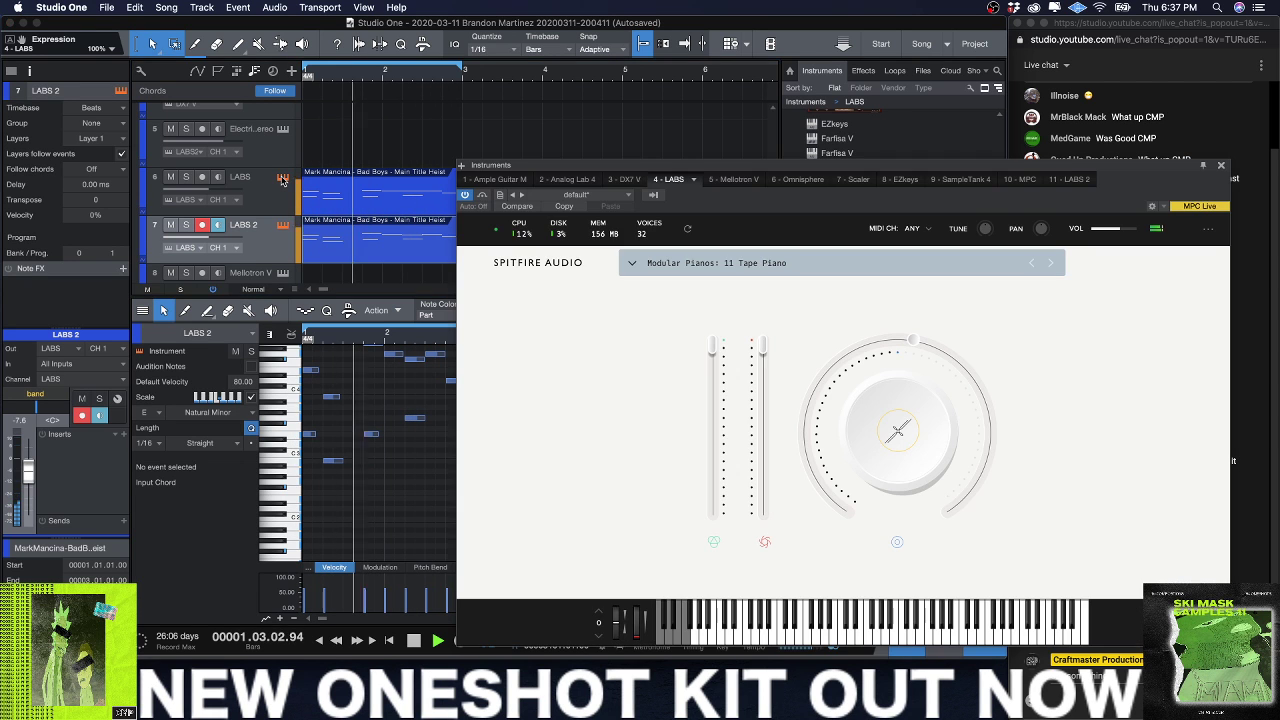
pyautogui.click(283, 180)
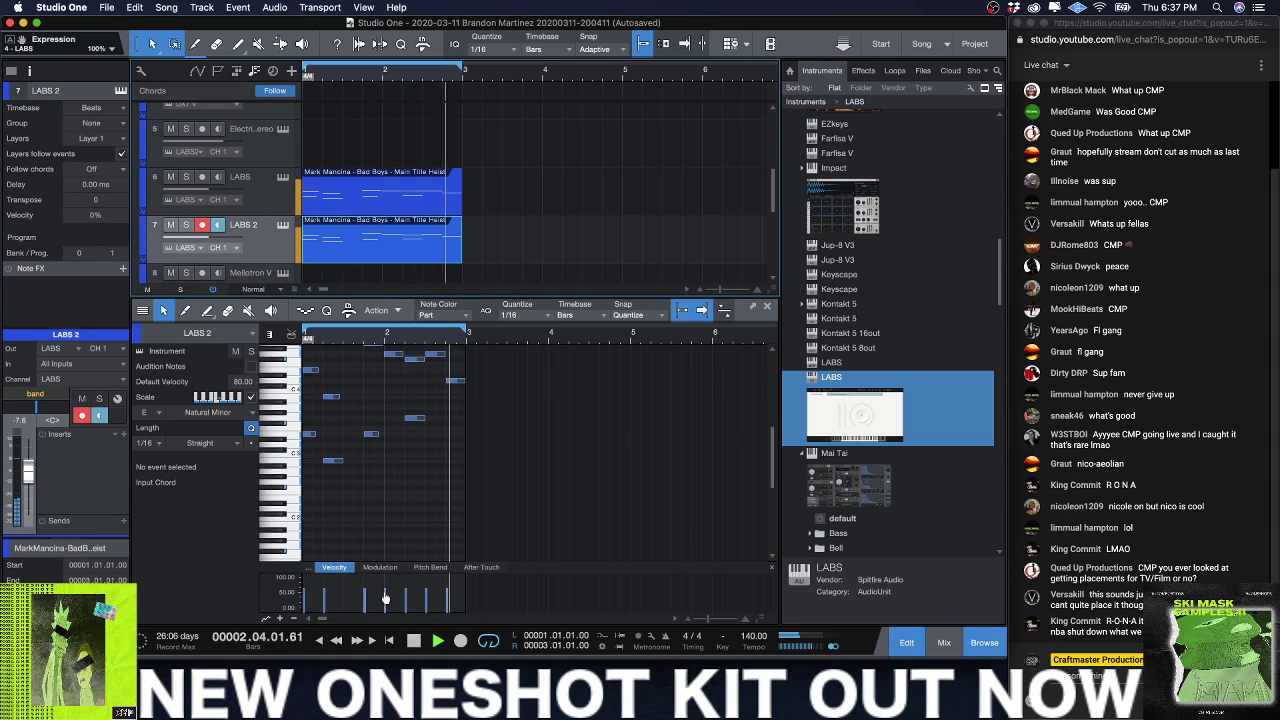
# Step: Show the mixer and load a separate LABS AudioUnit instance onto the LABS track, declining to combine instruments
pyautogui.press('F3')
pyautogui.click(437, 641)
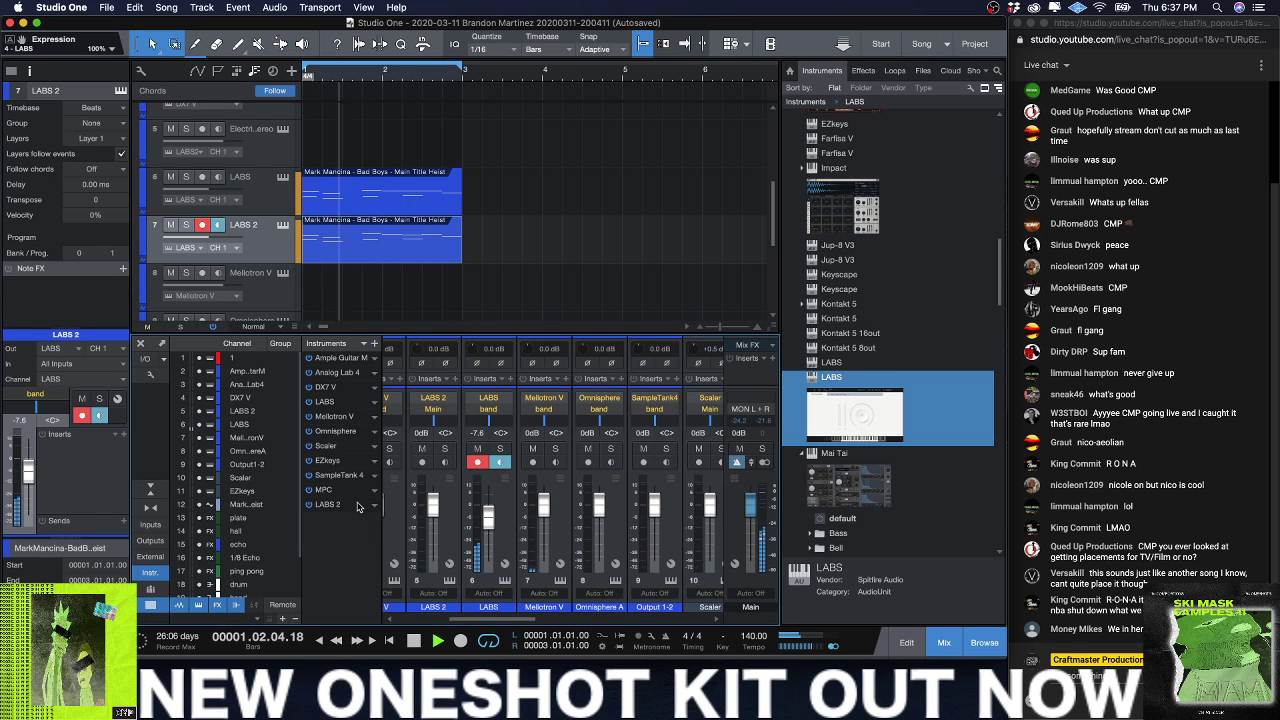
pyautogui.moveTo(840, 378); pyautogui.dragTo(240, 206)
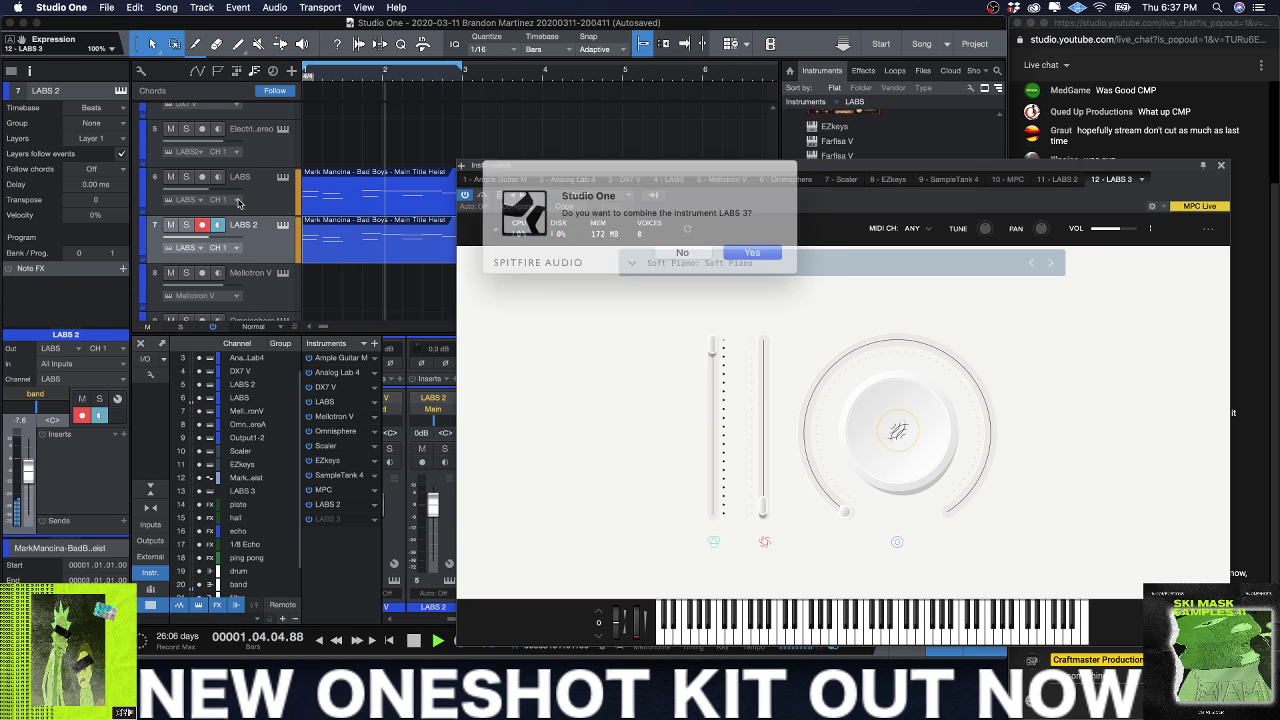
pyautogui.click(687, 253)
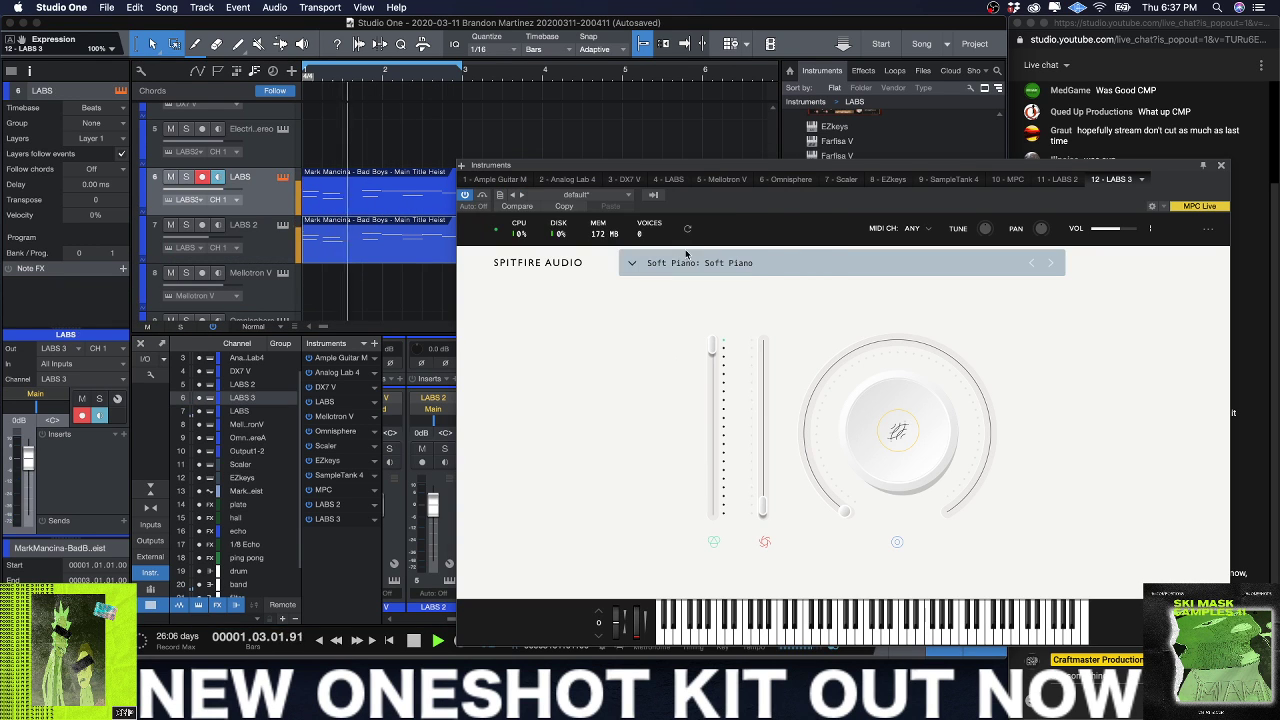
# Step: Load the Modular Pianos: 08 Chiff Piano sound in the new LABS 3 instrument
pyautogui.click(1050, 262)
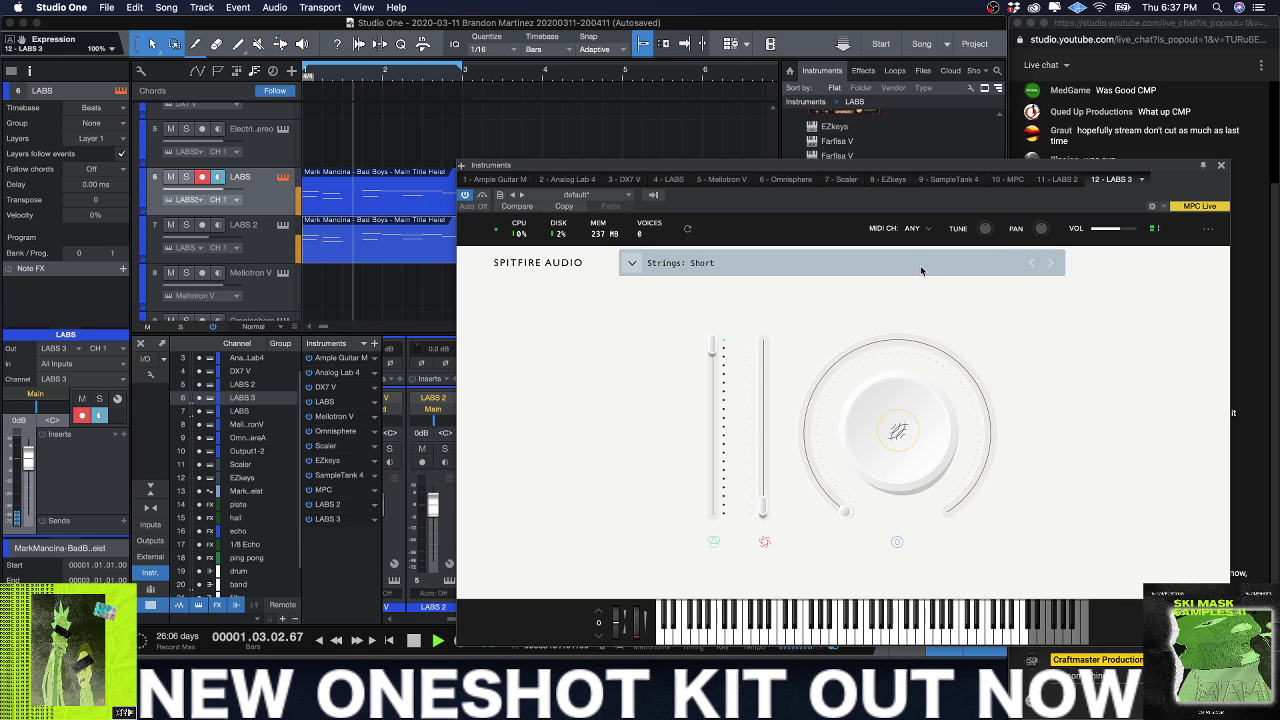
pyautogui.click(921, 268)
pyautogui.scroll(1, 688, 447)
pyautogui.scroll(-5, 820, 400)
pyautogui.scroll(-10, 817, 400)
pyautogui.scroll(2, 817, 400)
pyautogui.scroll(-5, 817, 400)
pyautogui.scroll(1, 817, 400)
pyautogui.scroll(-2, 817, 400)
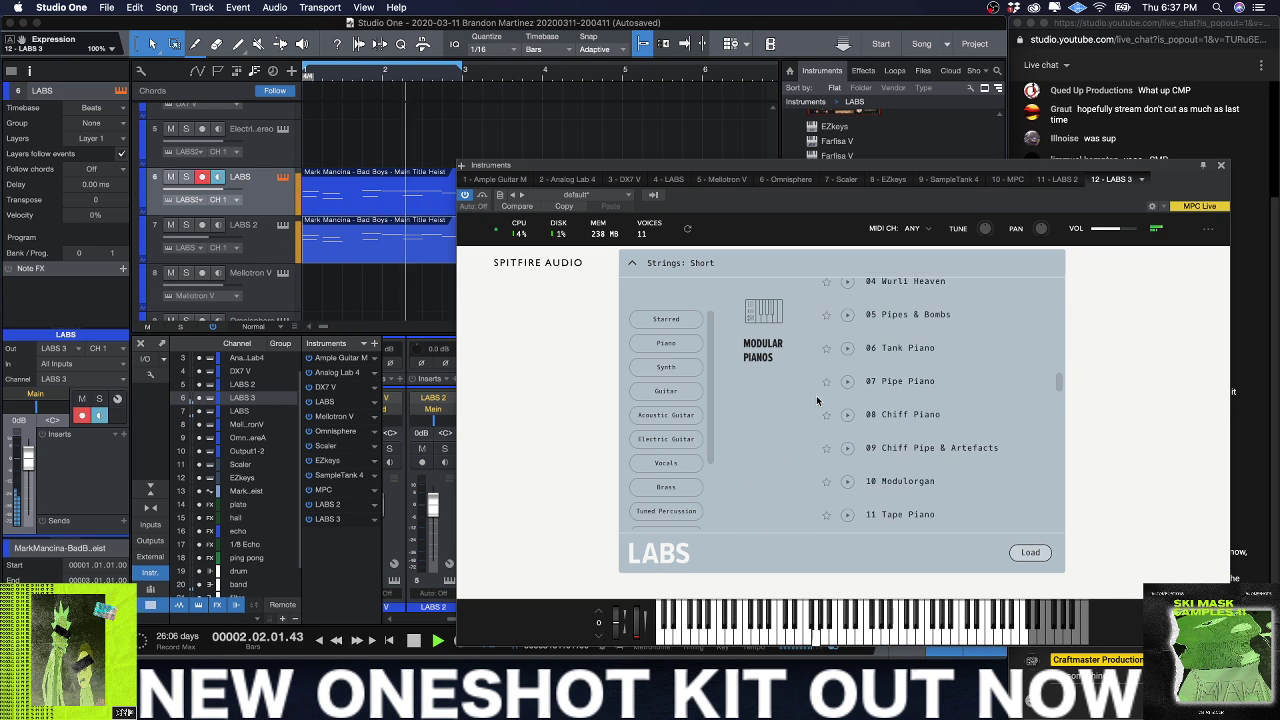
pyautogui.doubleClick(902, 413)
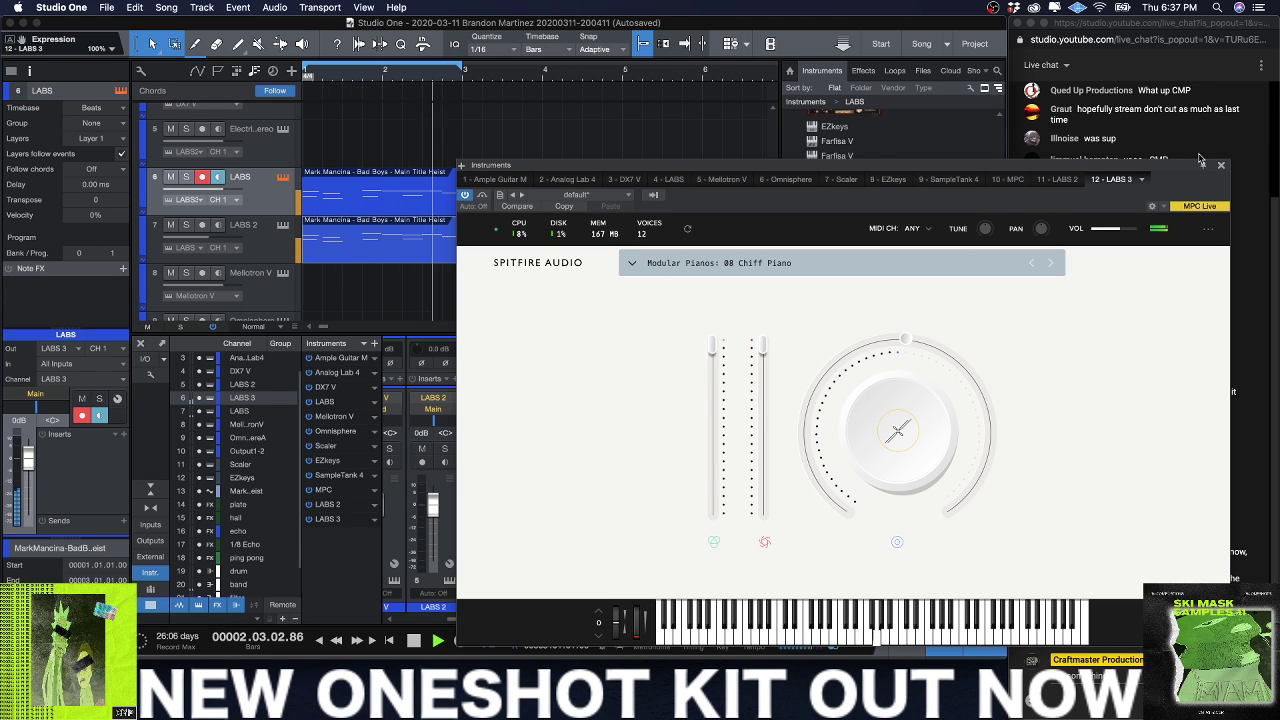
# Step: Close the instrument window and set the channel volumes to -5.0 dB for LABS 3 and -1.0 dB for LABS
pyautogui.click(1219, 166)
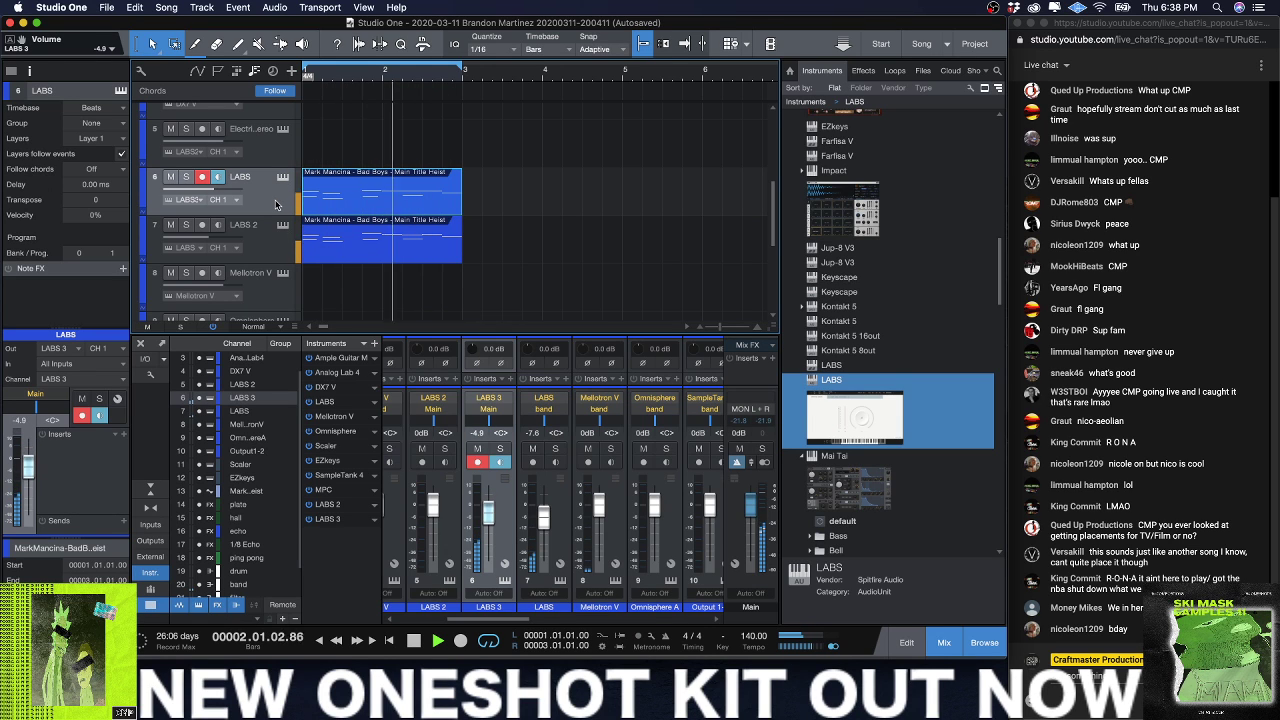
pyautogui.click(562, 551)
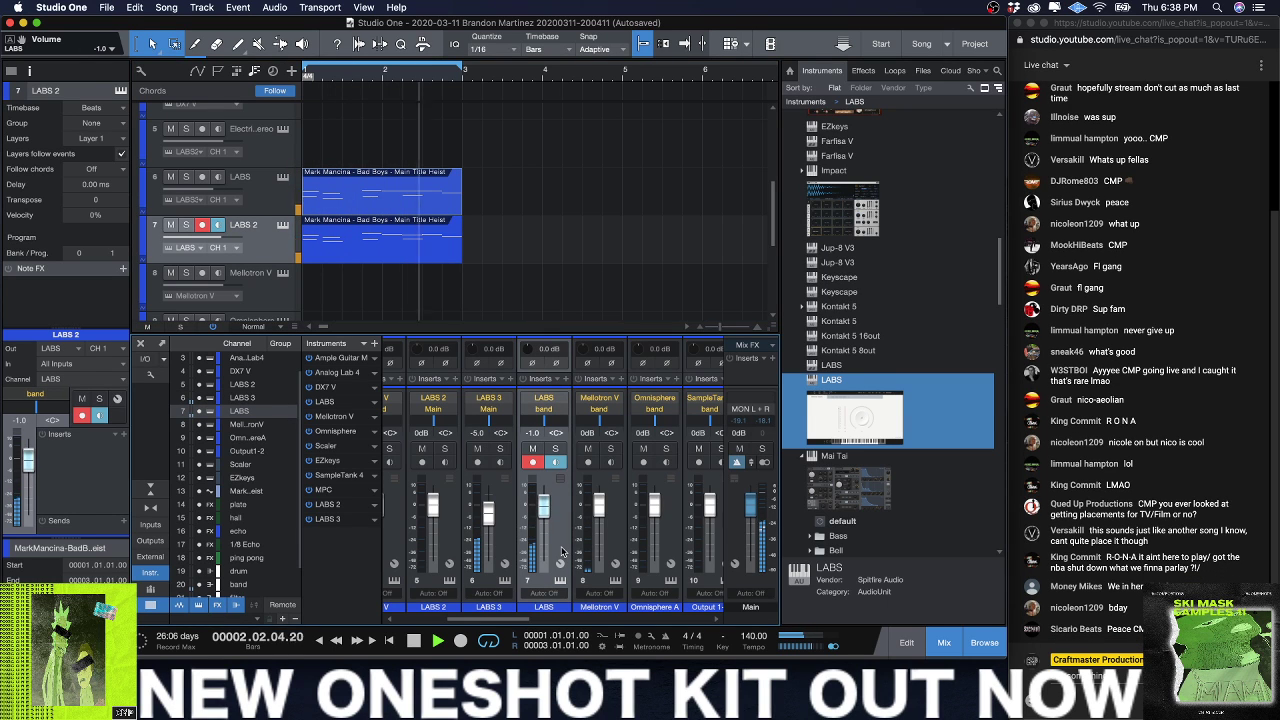
# Step: Set the LABS 3 volume to -9.1 dB and LABS to -0.1 dB, and route LABS 2 and LABS 3 to the band bus
pyautogui.moveTo(493, 527); pyautogui.dragTo(478, 517)
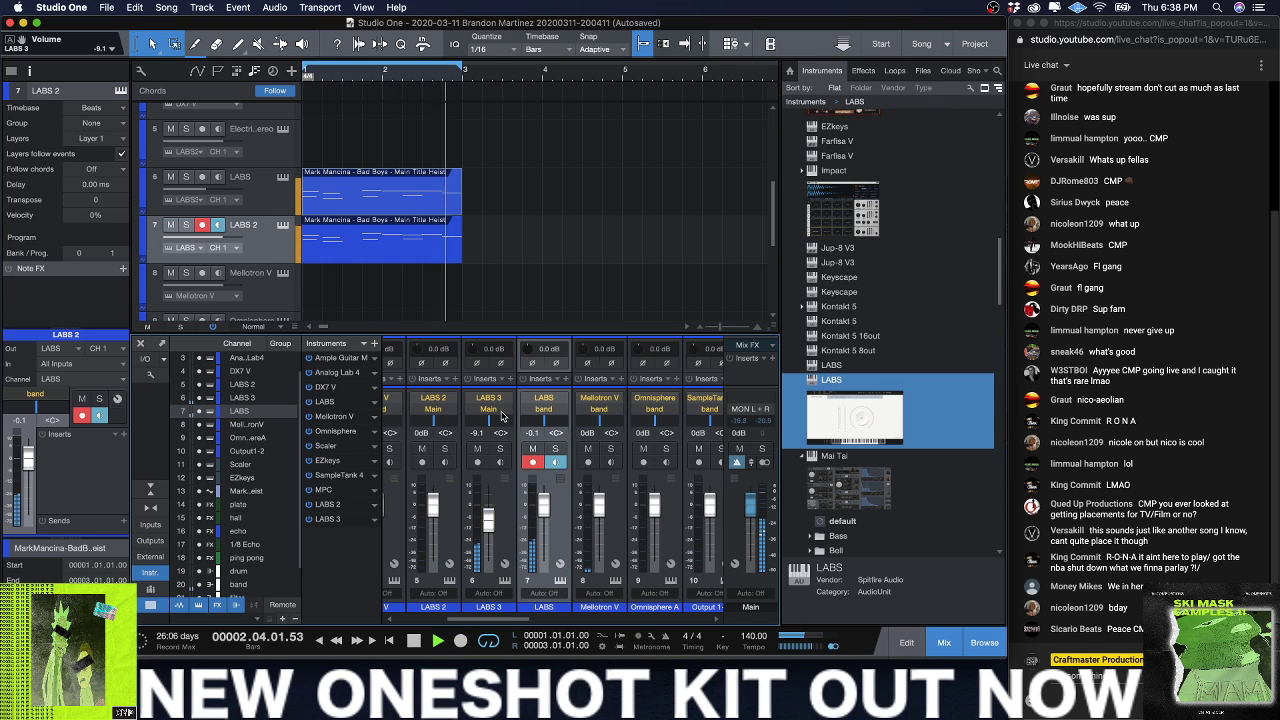
pyautogui.click(498, 411)
pyautogui.click(500, 452)
pyautogui.click(434, 410)
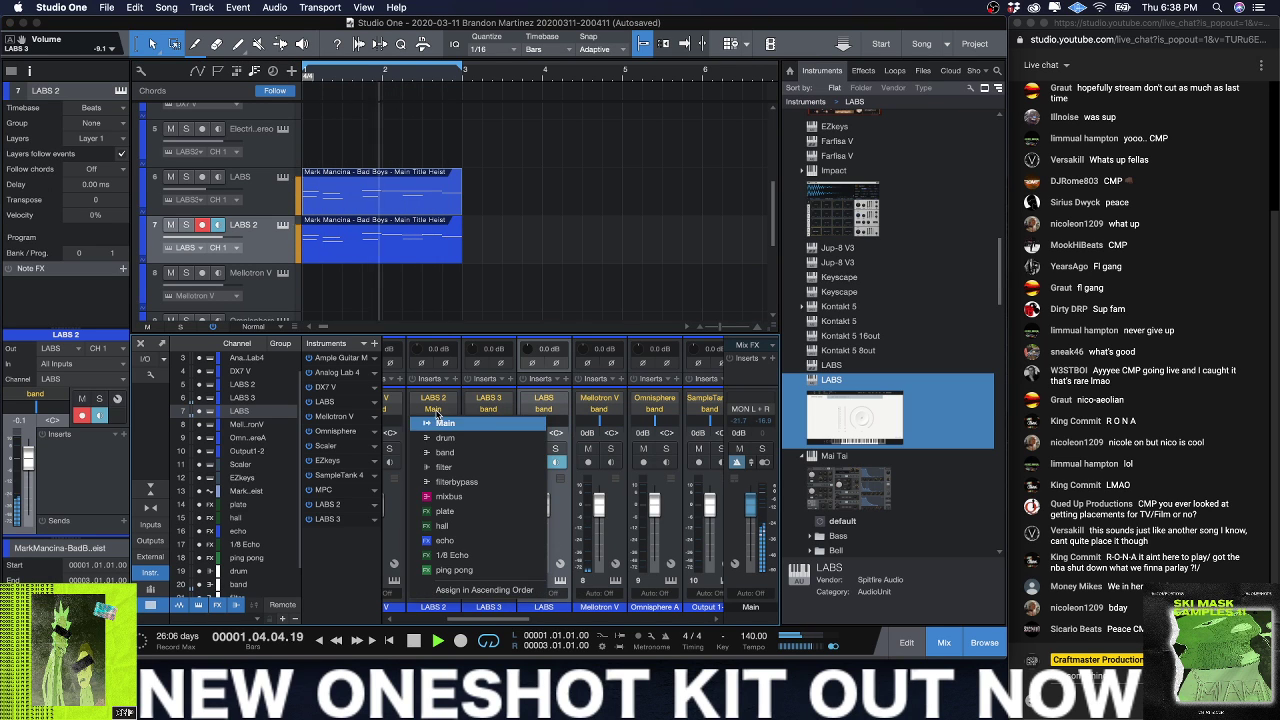
pyautogui.click(444, 452)
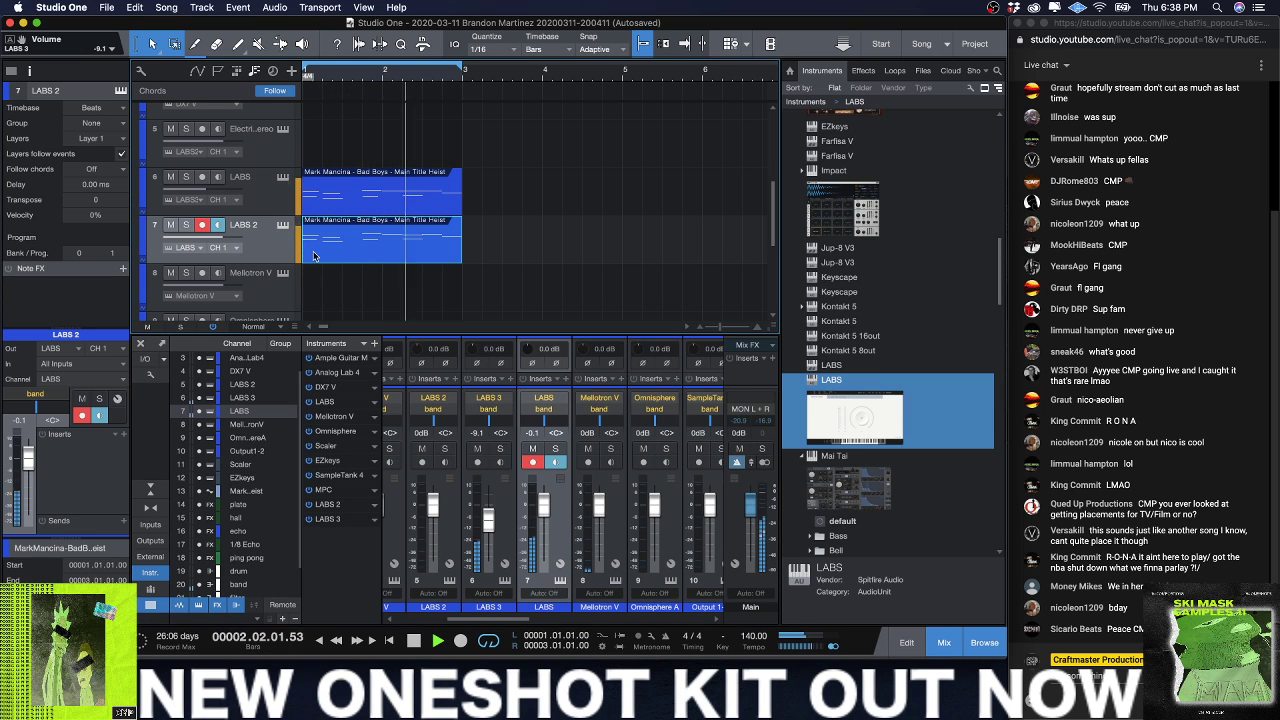
# Step: Copy the melody clip onto the Electric Grand track and switch its LABS 2 instrument to Trumpet Fields: Cautious Mute at -1.3 dB
pyautogui.moveTo(357, 261); pyautogui.dragTo(353, 148)
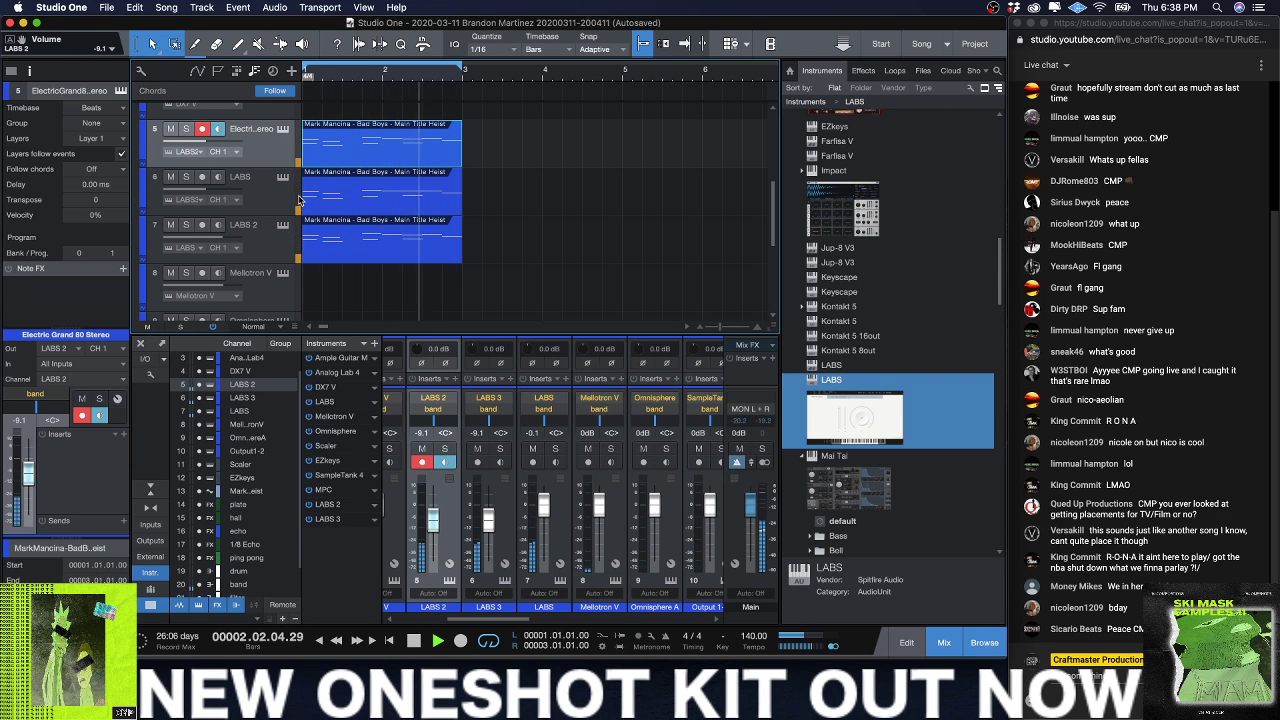
pyautogui.click(283, 129)
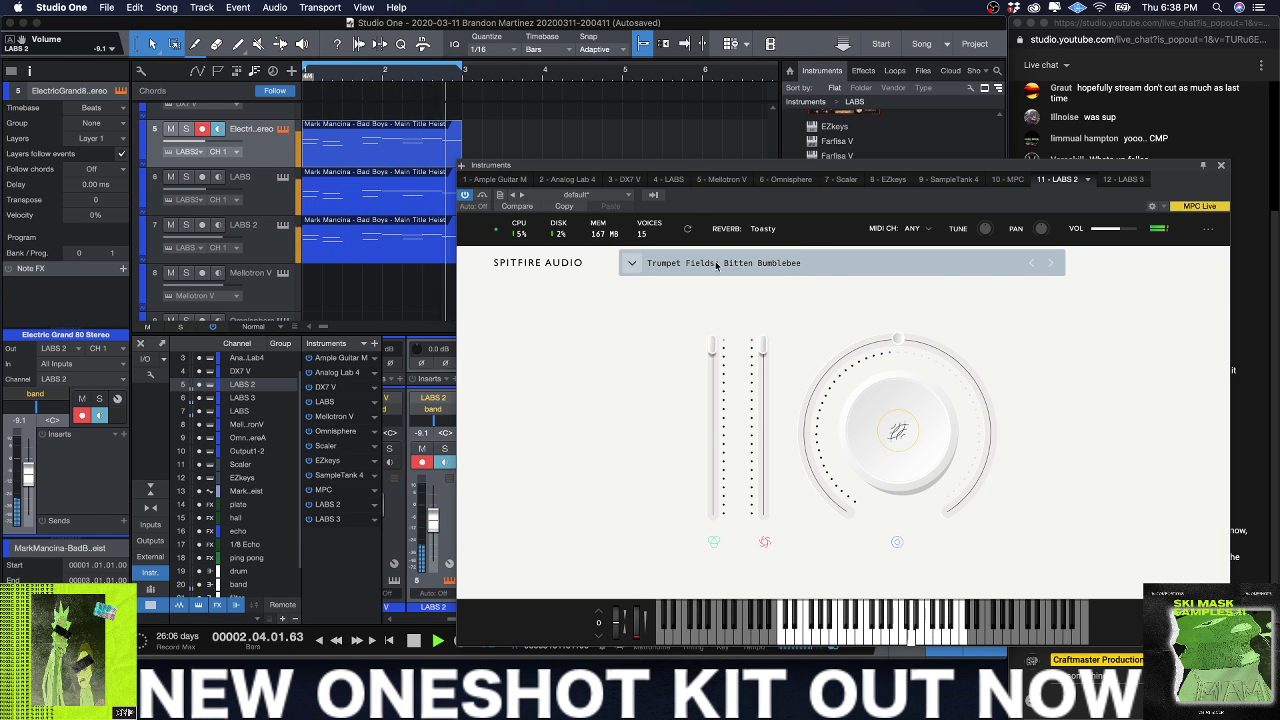
pyautogui.click(1054, 263)
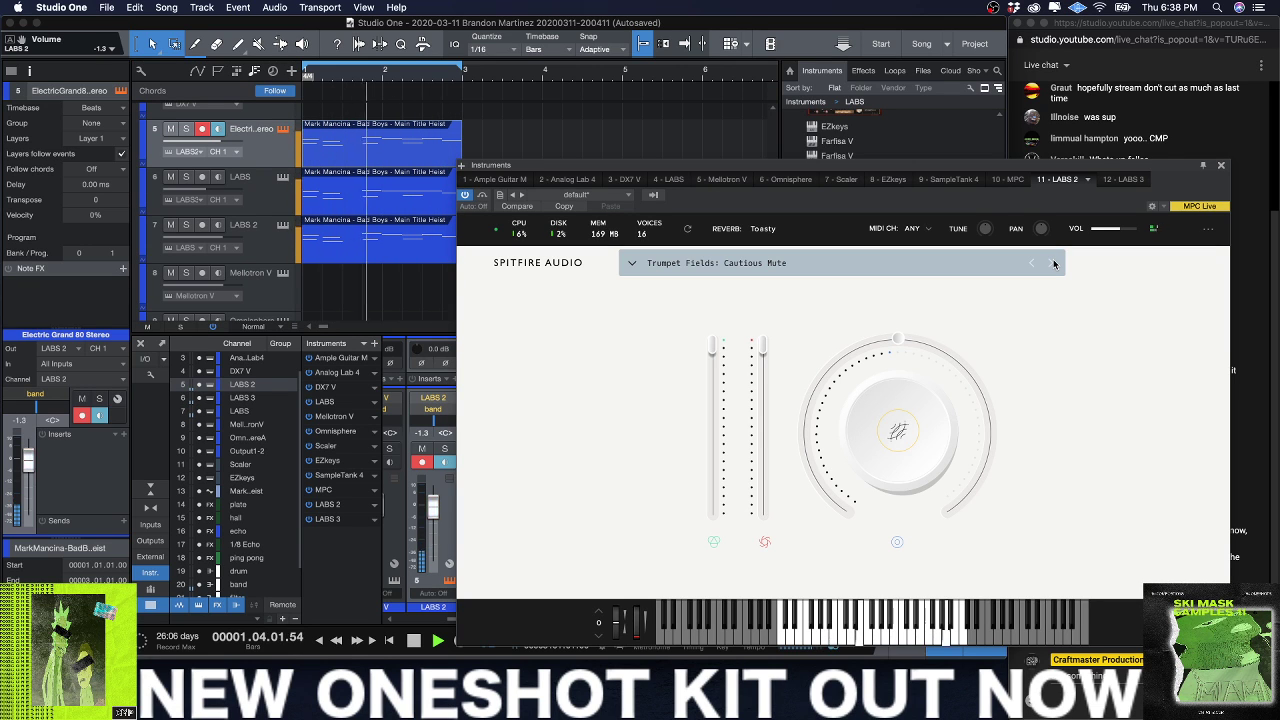
pyautogui.click(1221, 166)
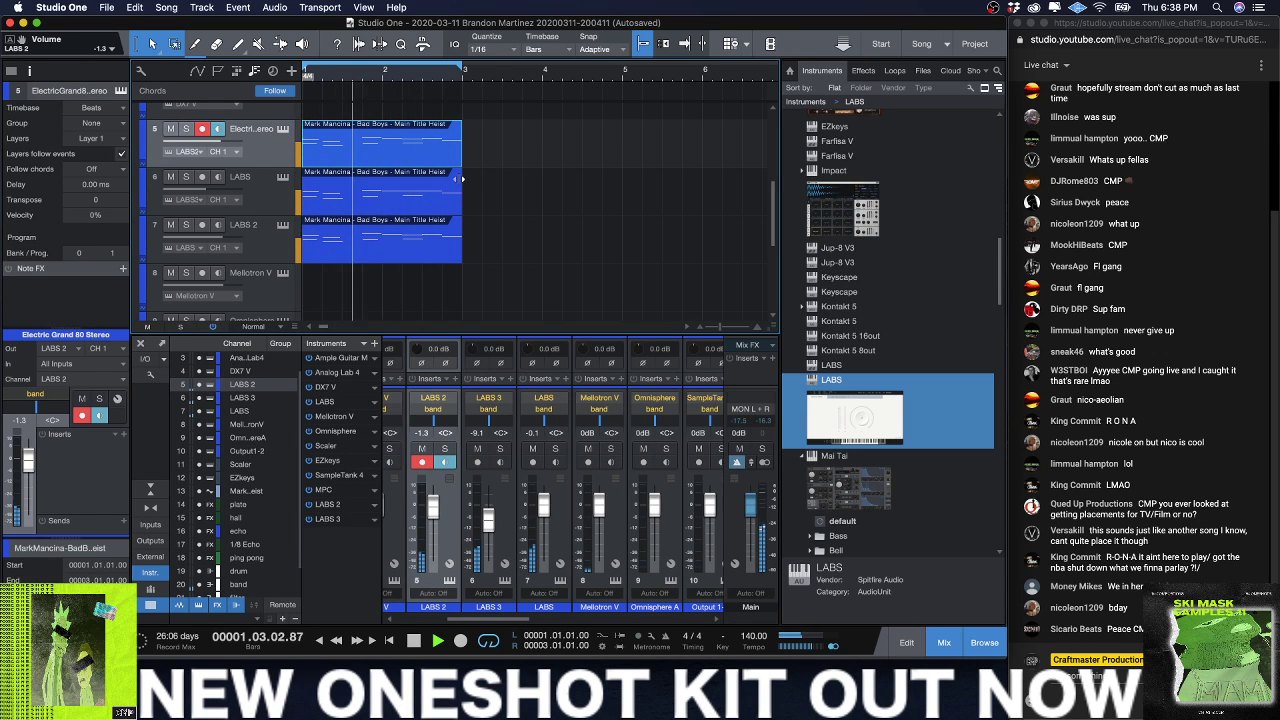
pyautogui.press('e')
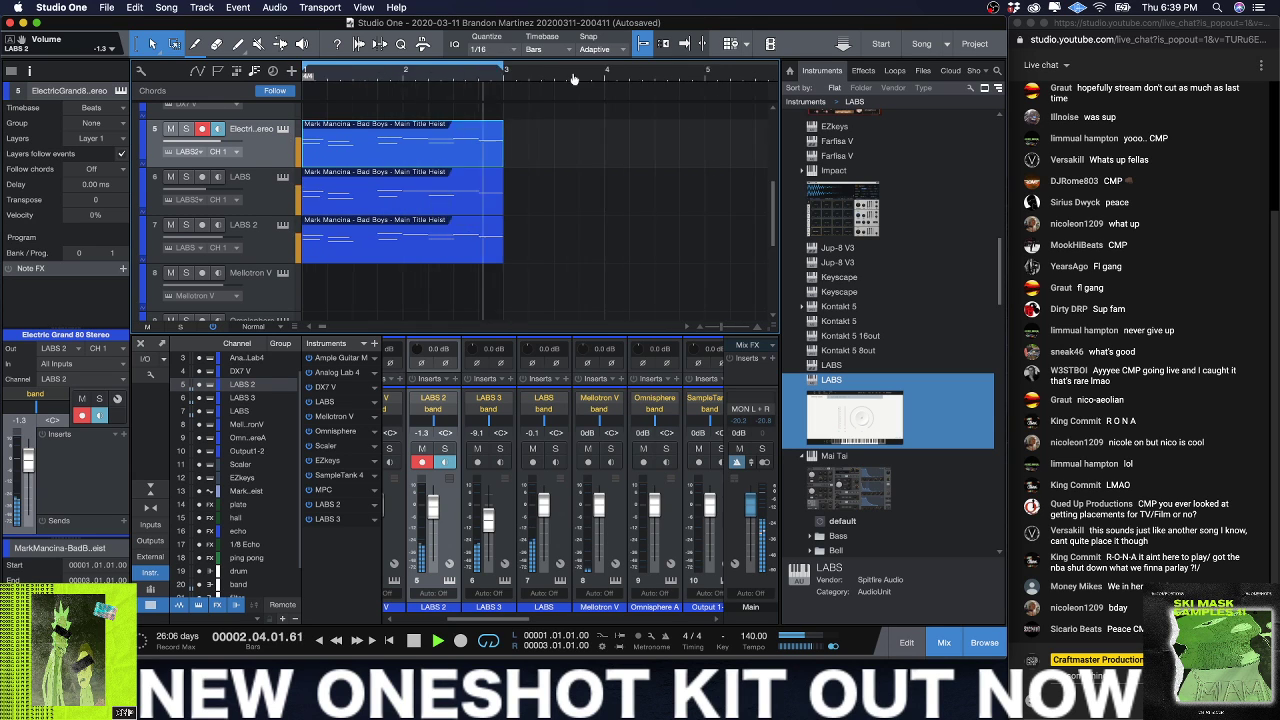
pyautogui.press('w')
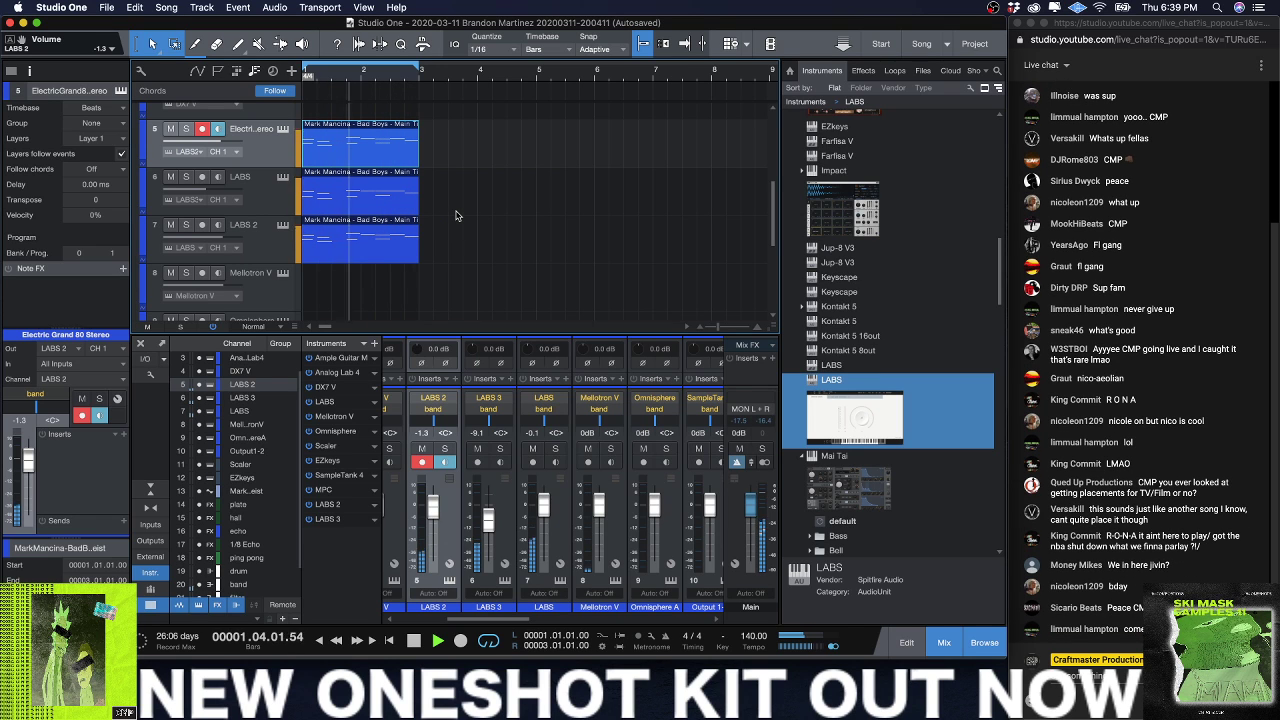
# Step: Check the stream in the OBS window twice, stopping the song's playback in between, and minimise OBS each time
pyautogui.moveTo(752, 715)
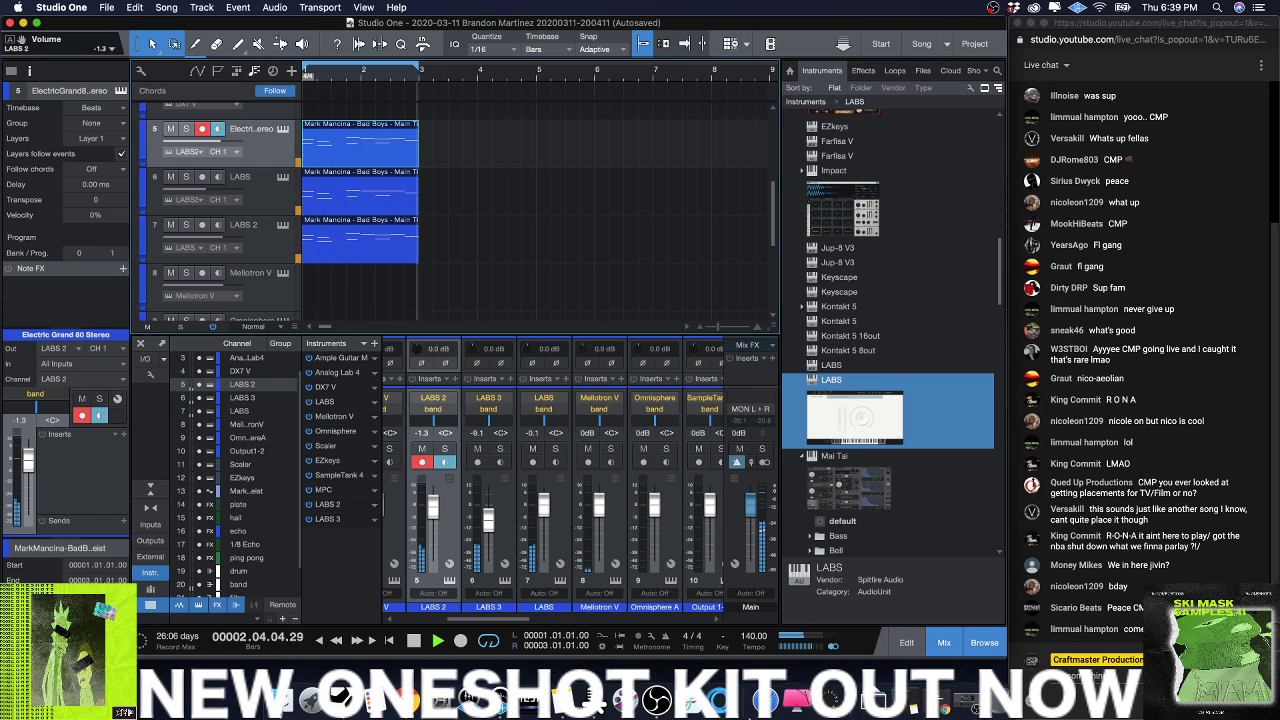
pyautogui.click(963, 705)
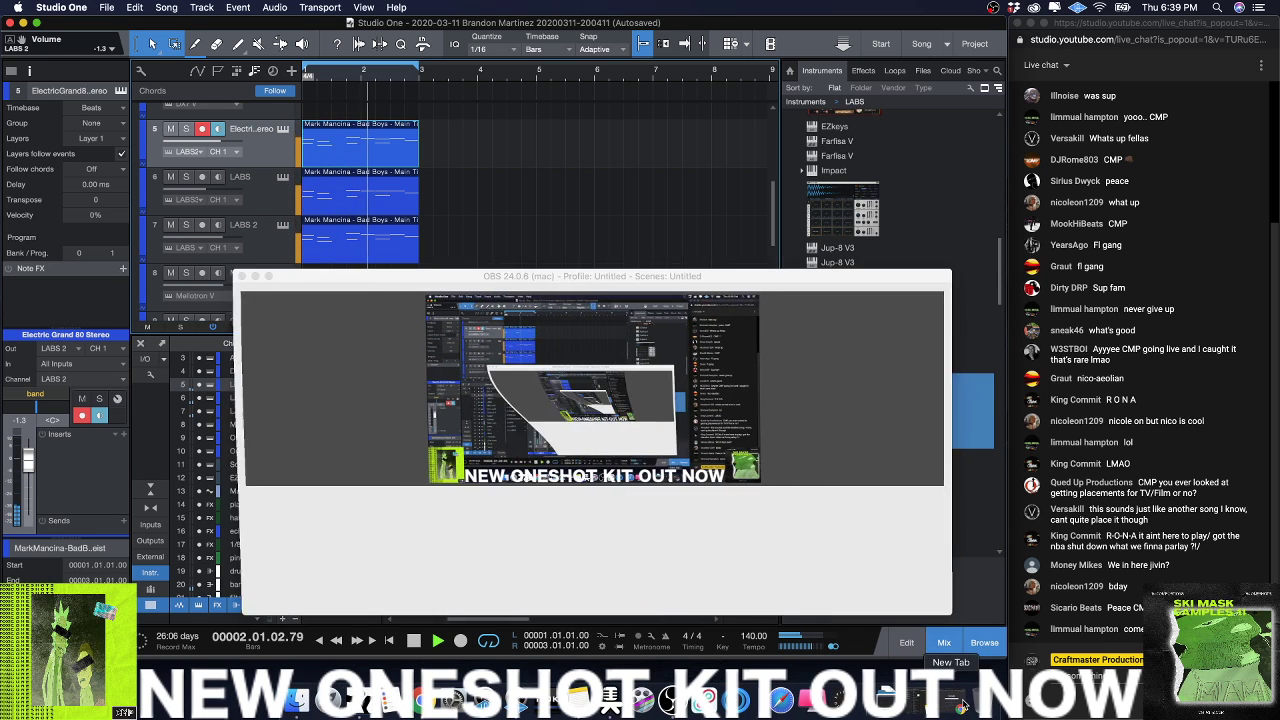
pyautogui.click(255, 275)
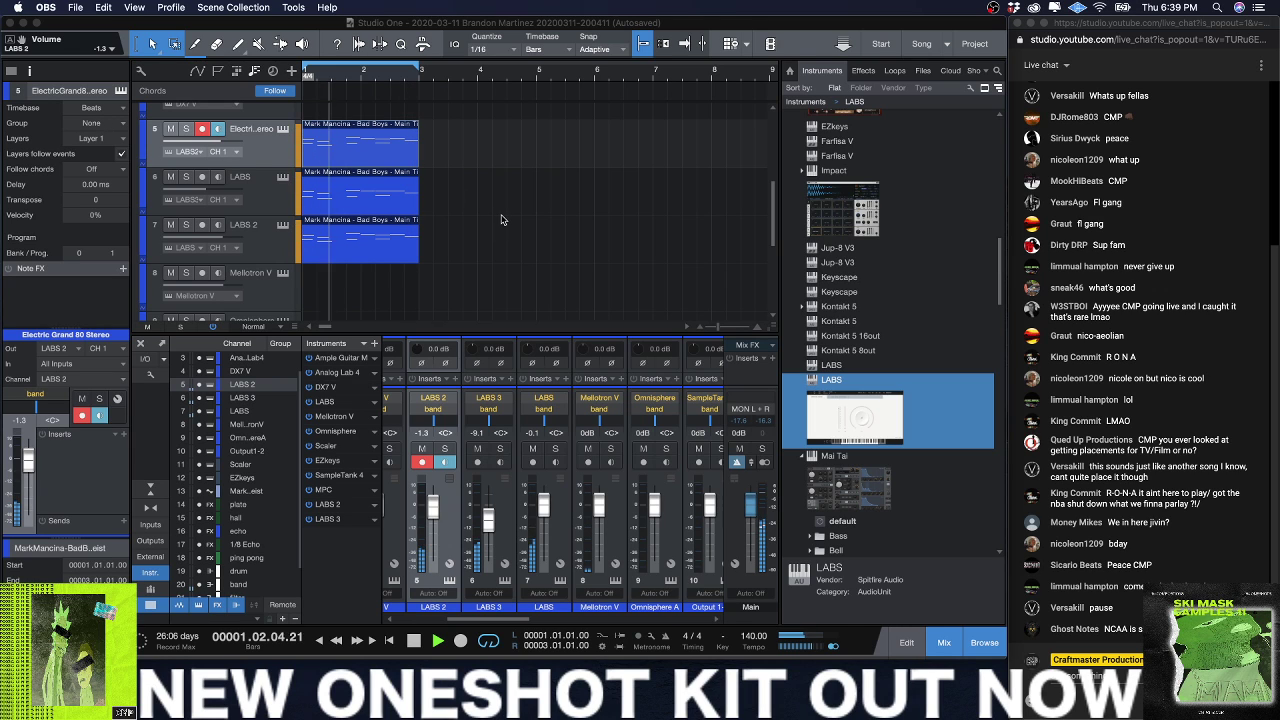
pyautogui.press('space')
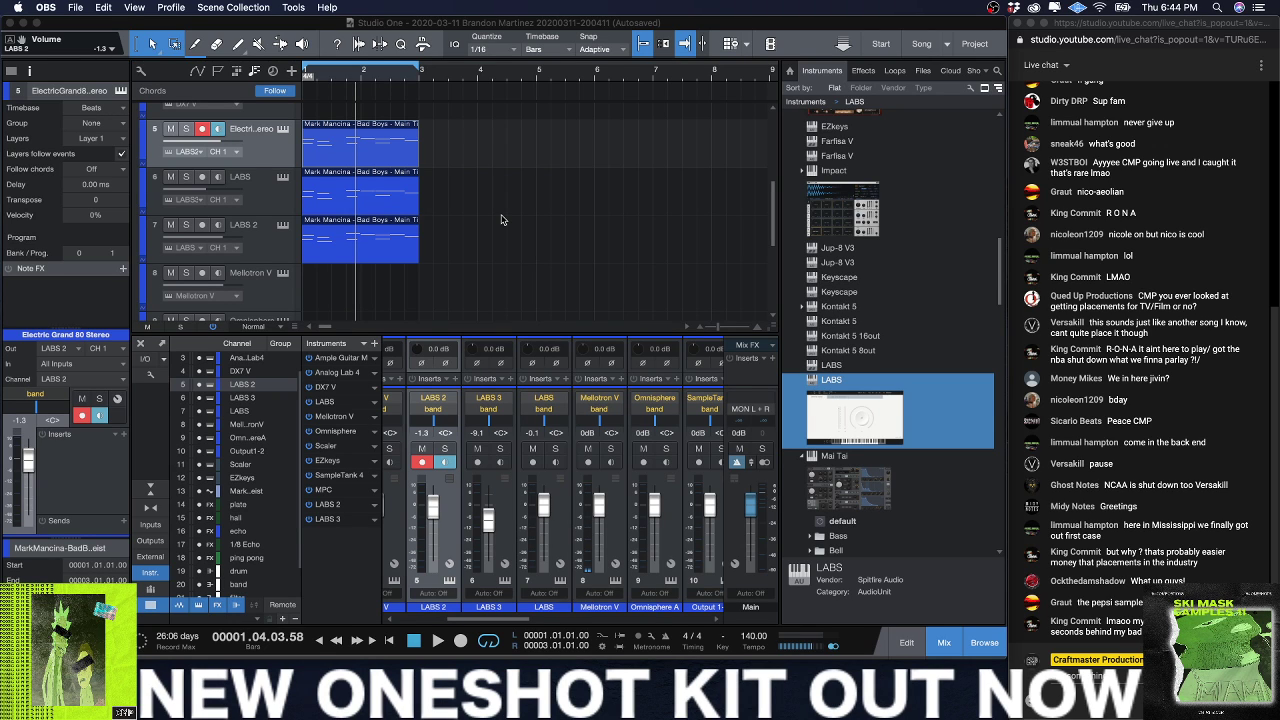
pyautogui.moveTo(996, 712)
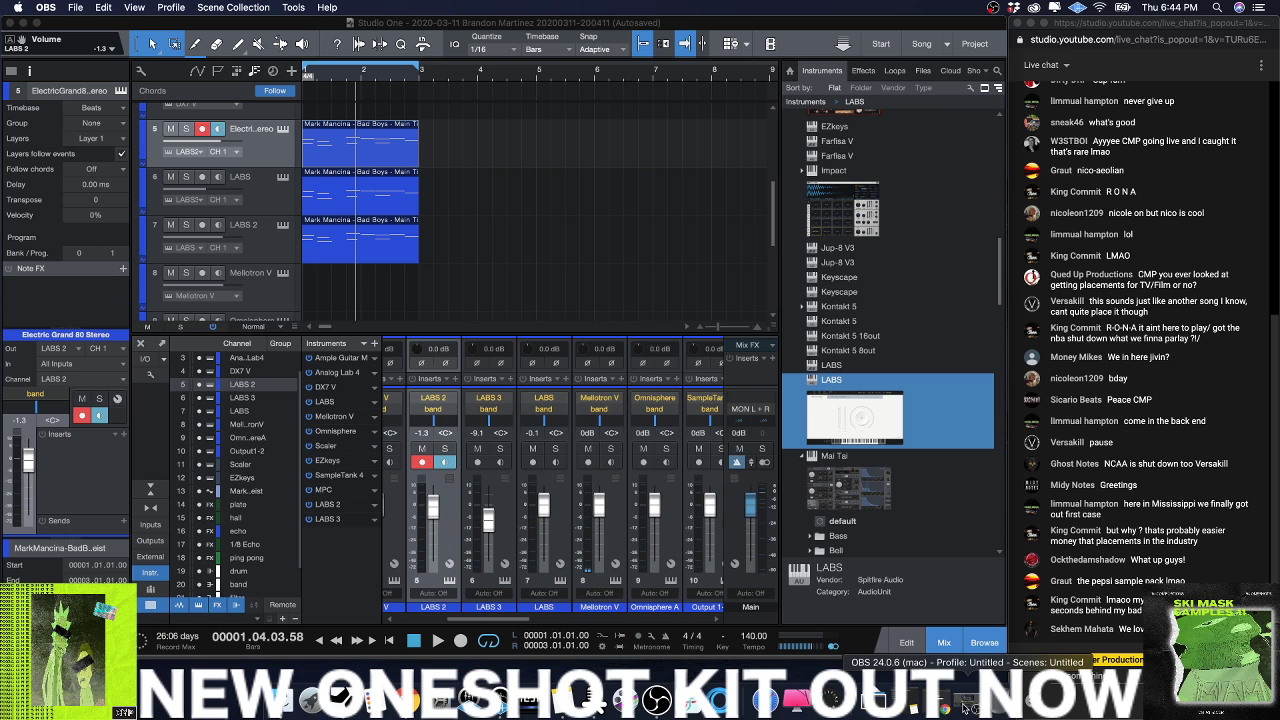
pyautogui.click(962, 710)
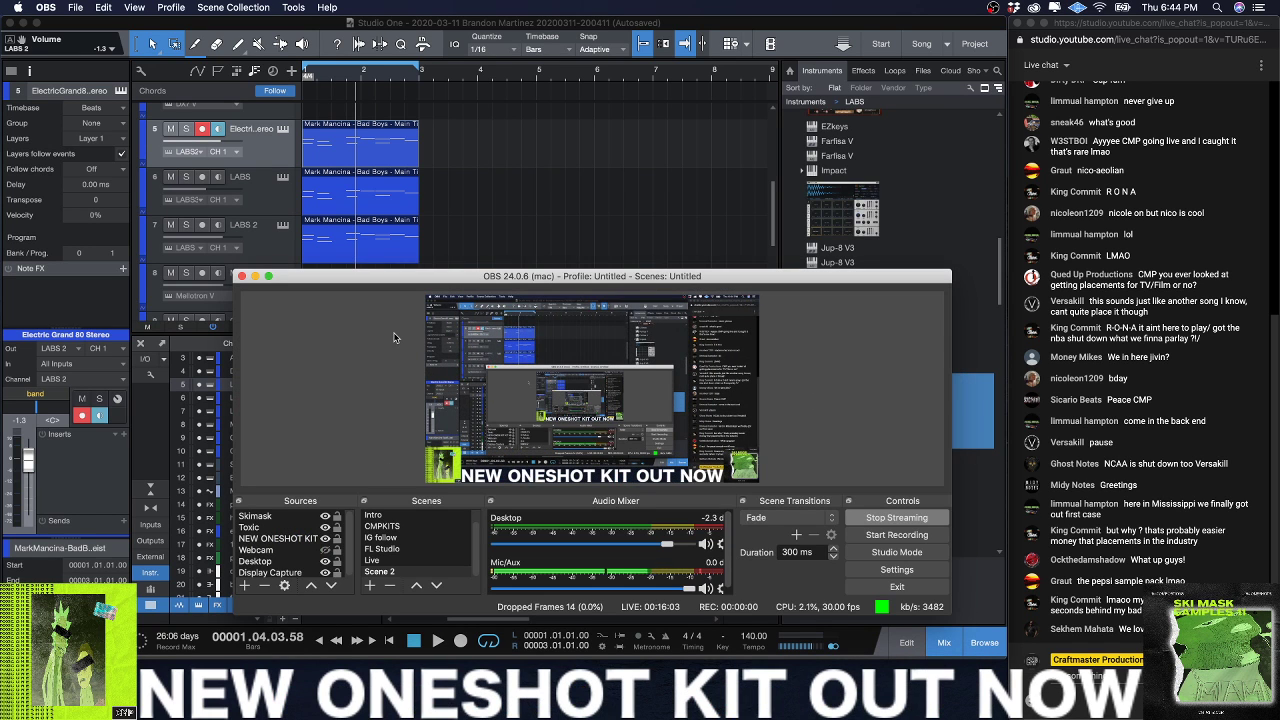
pyautogui.click(254, 277)
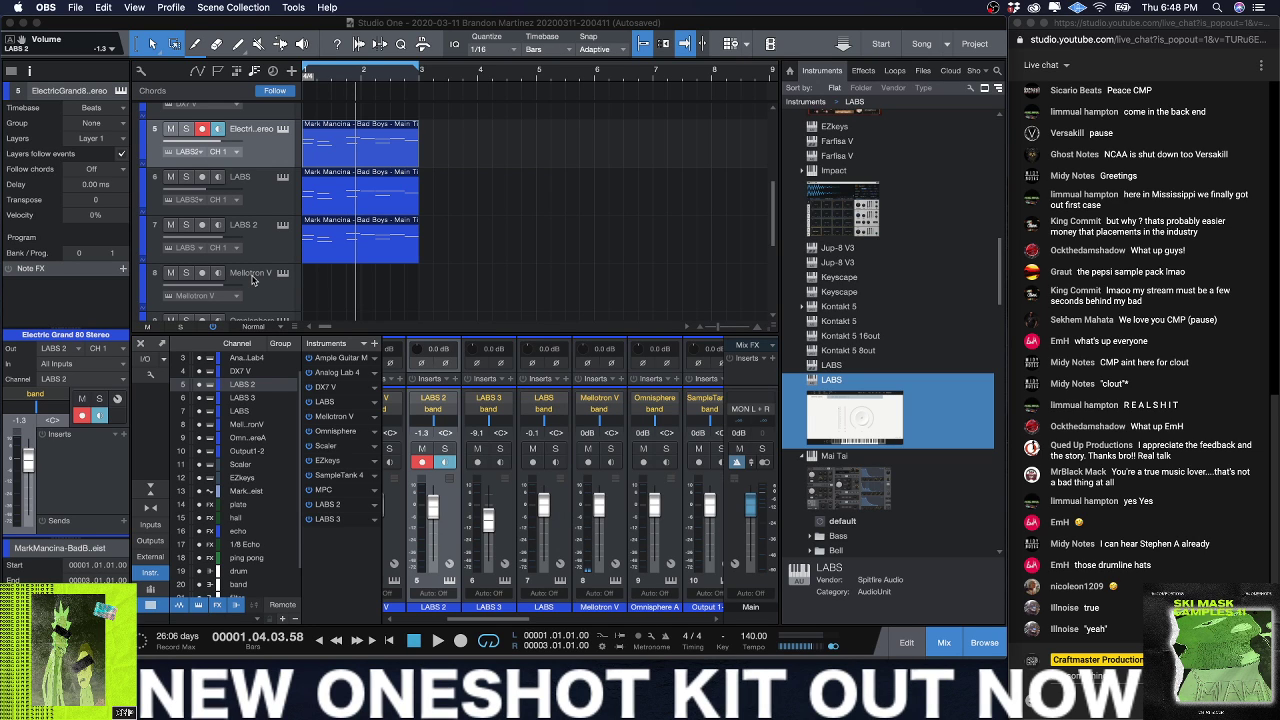
# Step: Switch back to Studio One, place the playhead at beat 3 of bar 2 and narrow the browser to widen the arrangement
pyautogui.click(478, 248)
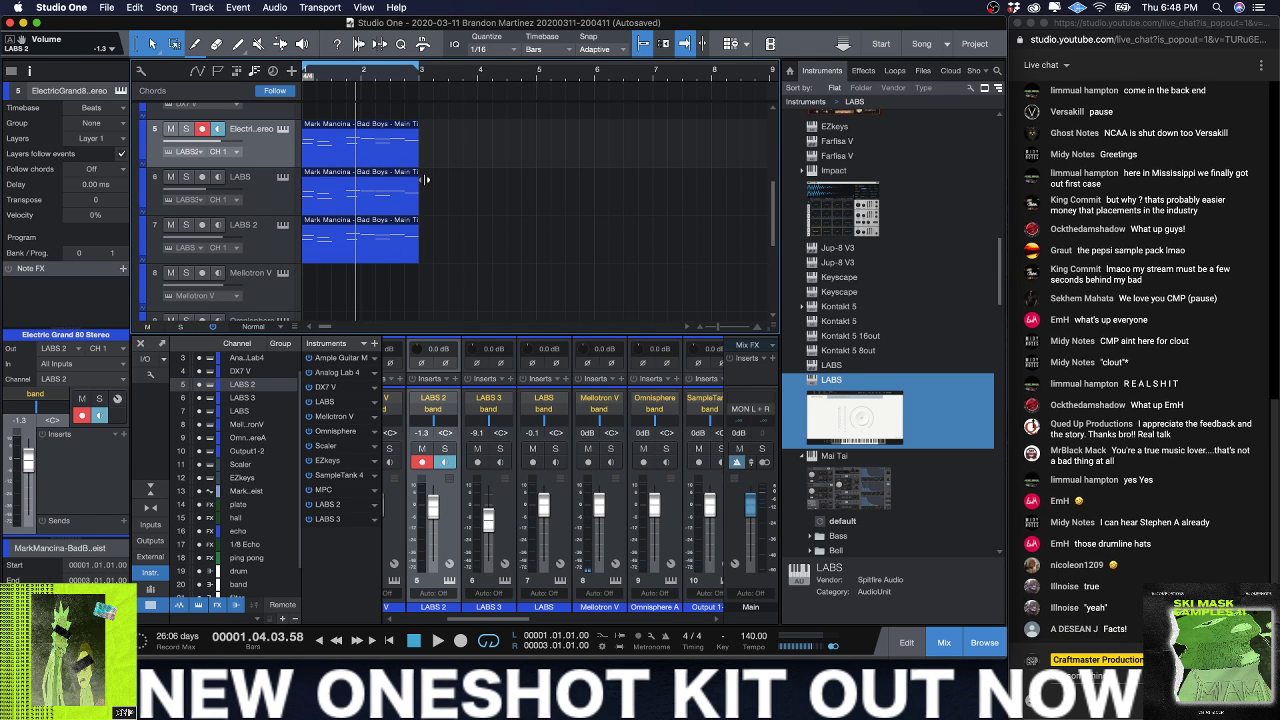
pyautogui.scroll(-1, 420, 113)
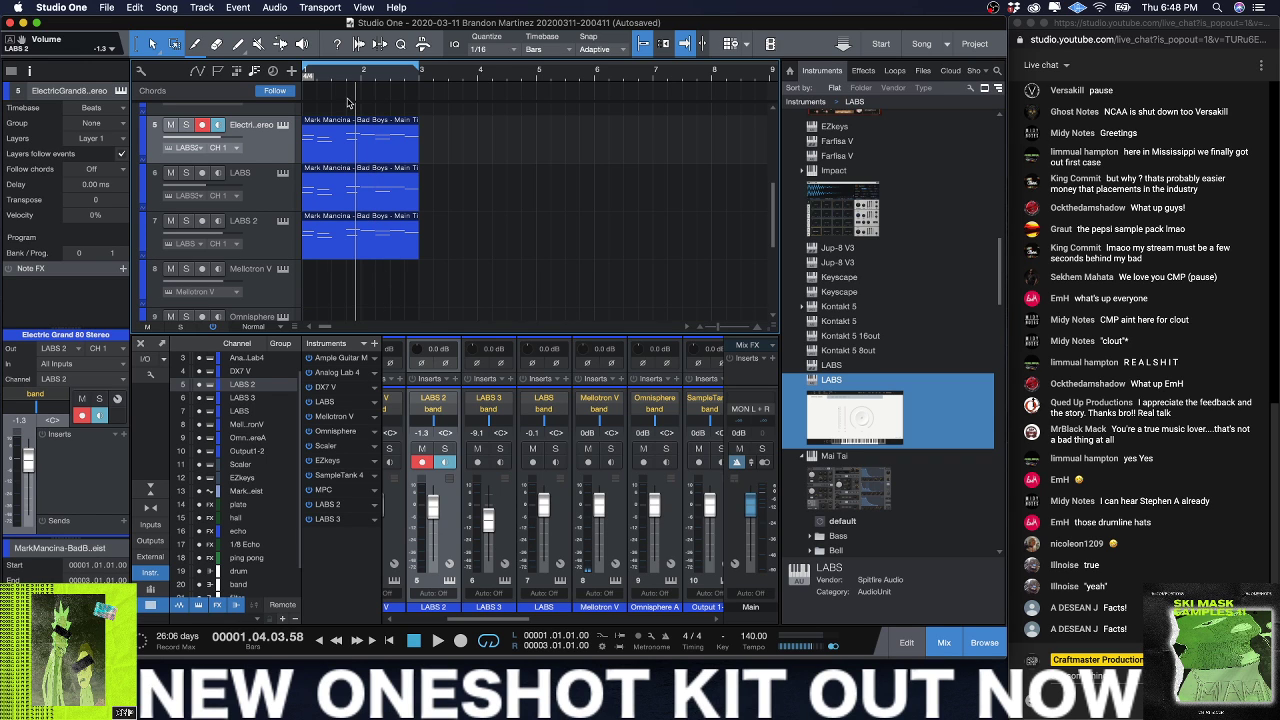
pyautogui.scroll(1, 431, 199)
pyautogui.scroll(1, 431, 199)
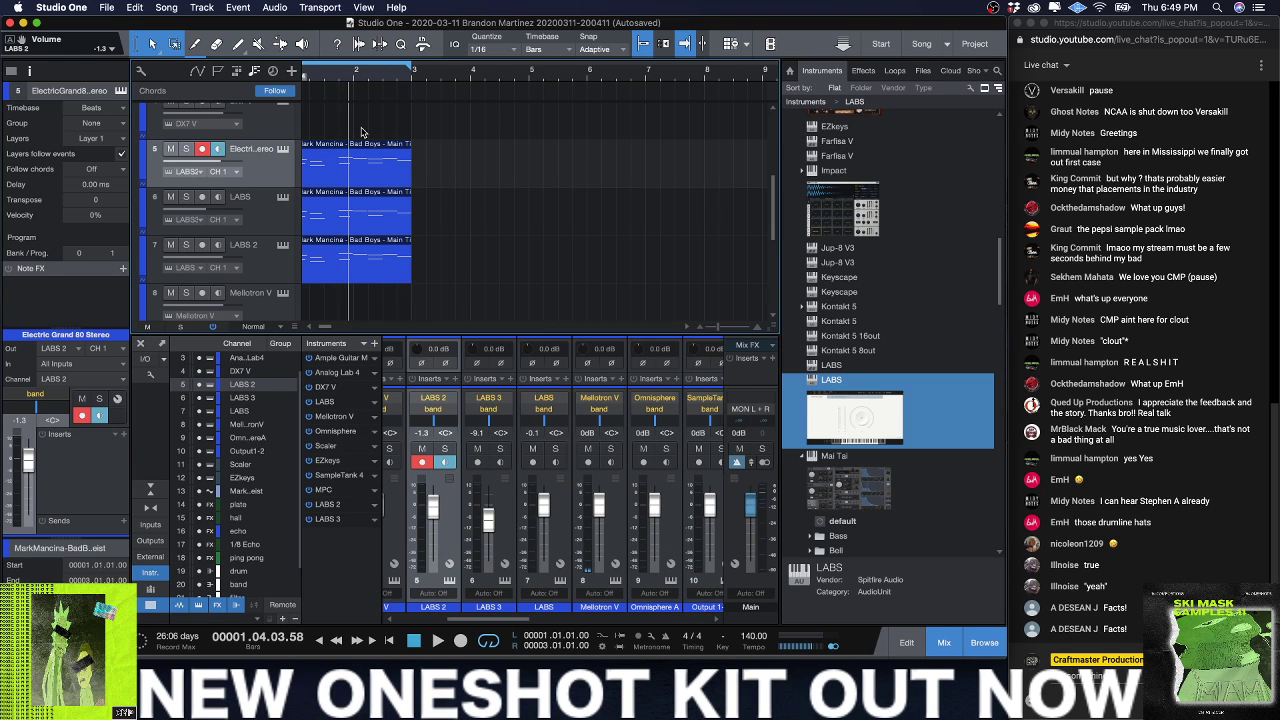
pyautogui.scroll(1, 362, 132)
pyautogui.click(369, 84)
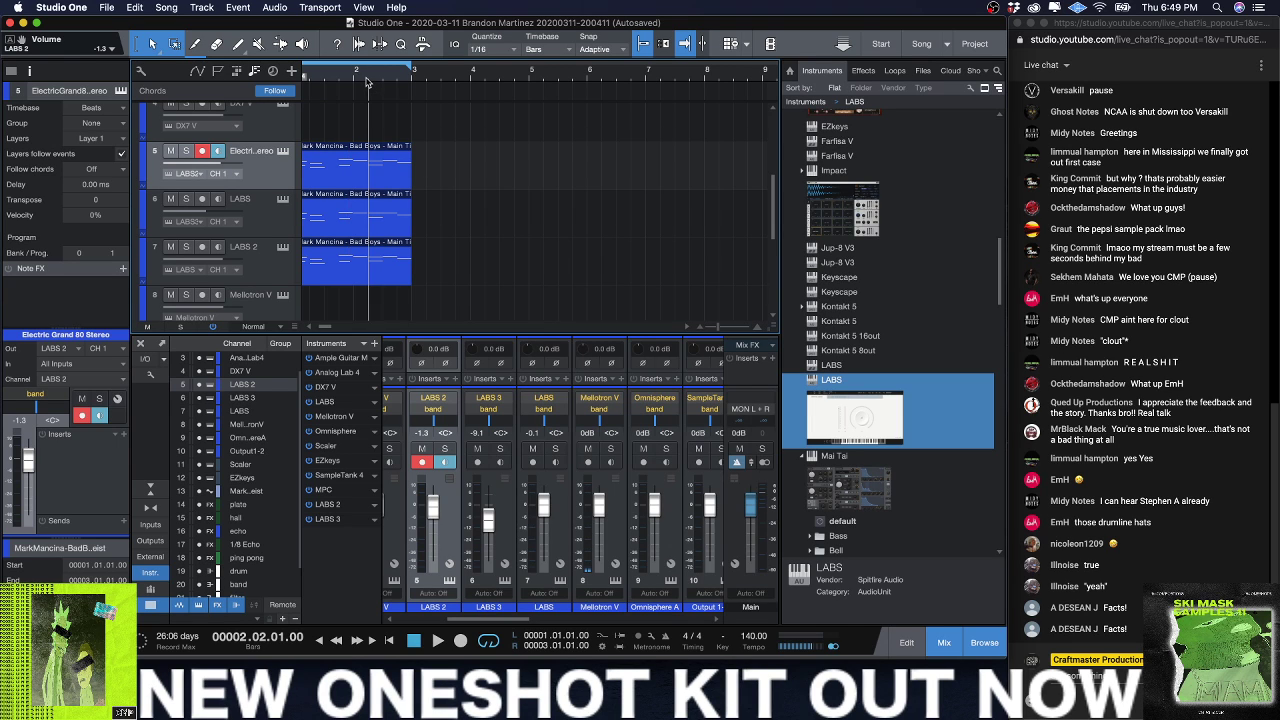
pyautogui.click(383, 83)
pyautogui.hscroll(-1, 381, 83)
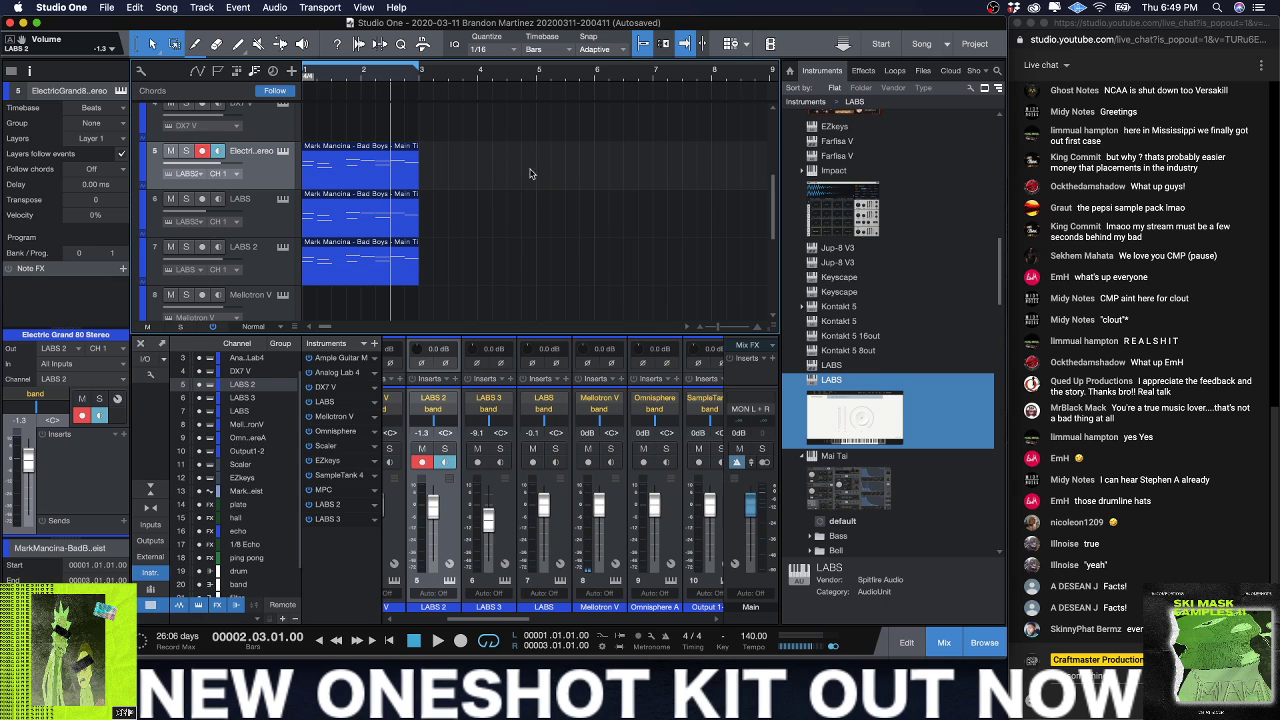
pyautogui.moveTo(781, 180); pyautogui.dragTo(838, 185)
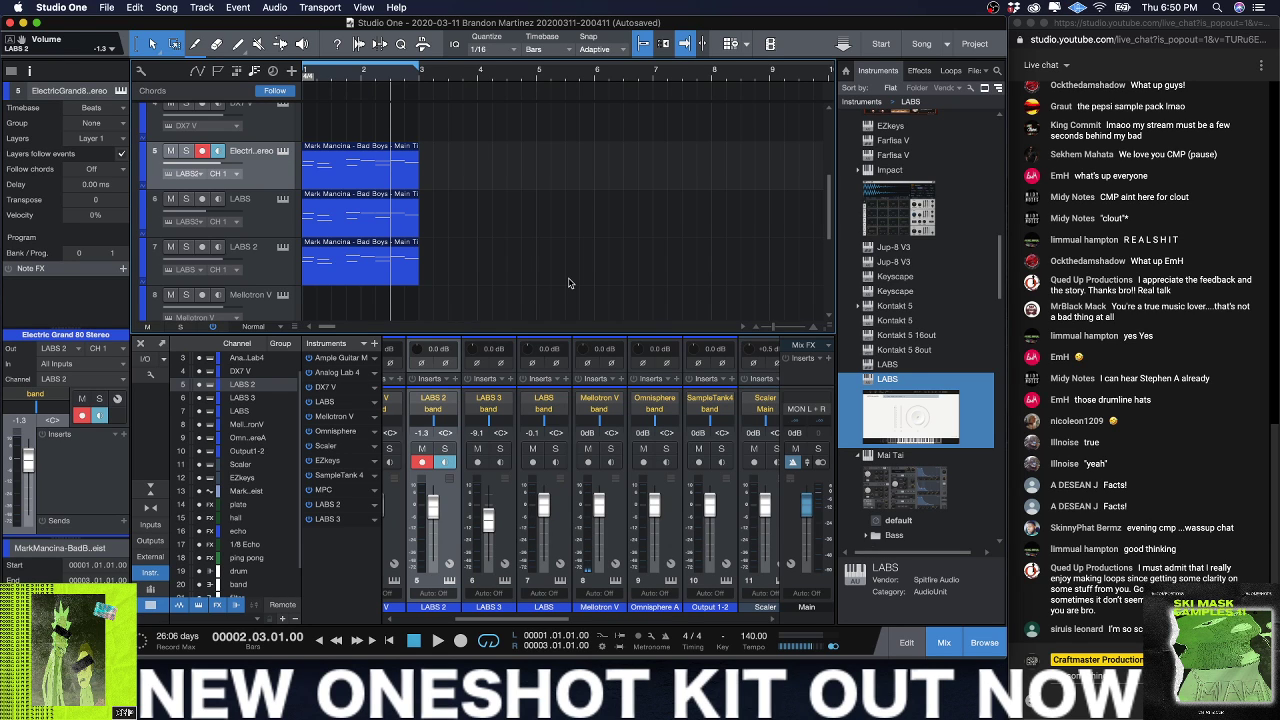
# Step: Play the loop briefly, stop it and delete the three melody clips from the Electric Grand, LABS and LABS 2 tracks
pyautogui.press('space')
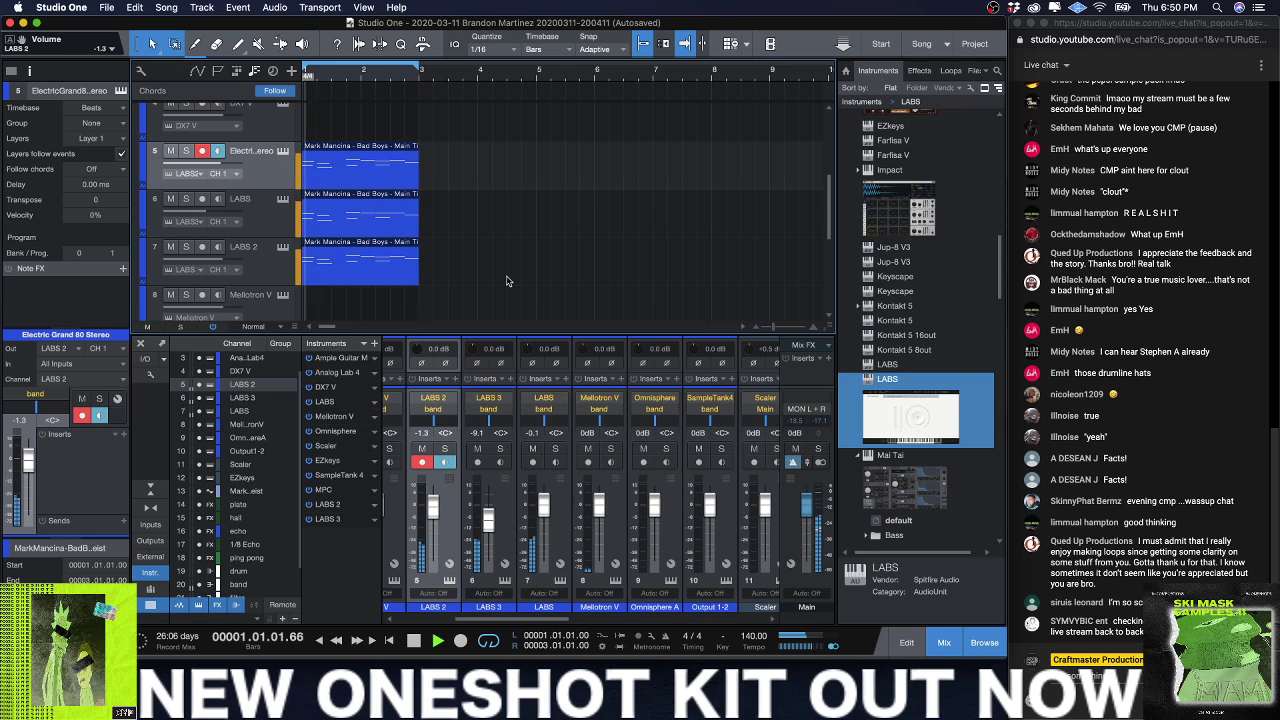
pyautogui.moveTo(519, 283); pyautogui.dragTo(316, 84)
pyautogui.press('space')
pyautogui.press('Delete')
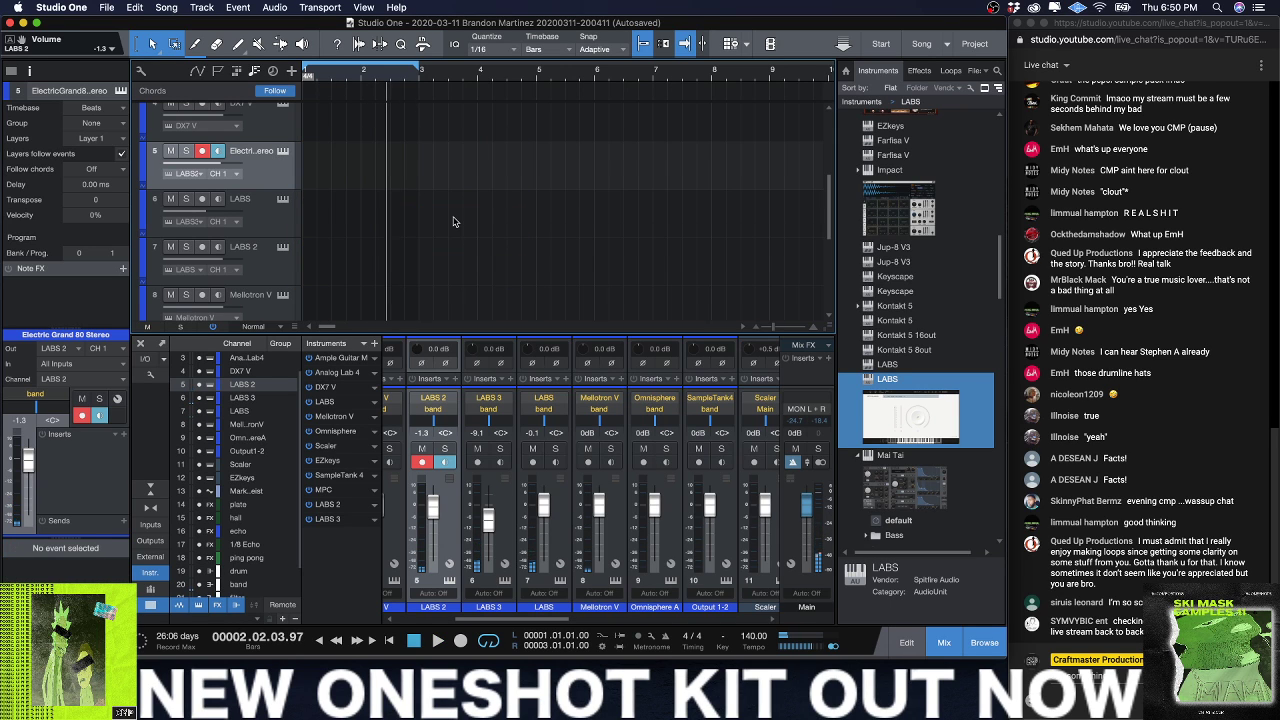
# Step: Select the LABS track (track 6) for recording, return the playhead to the song start and turn on the metronome precount
pyautogui.scroll(2, 383, 205)
pyautogui.scroll(1, 383, 205)
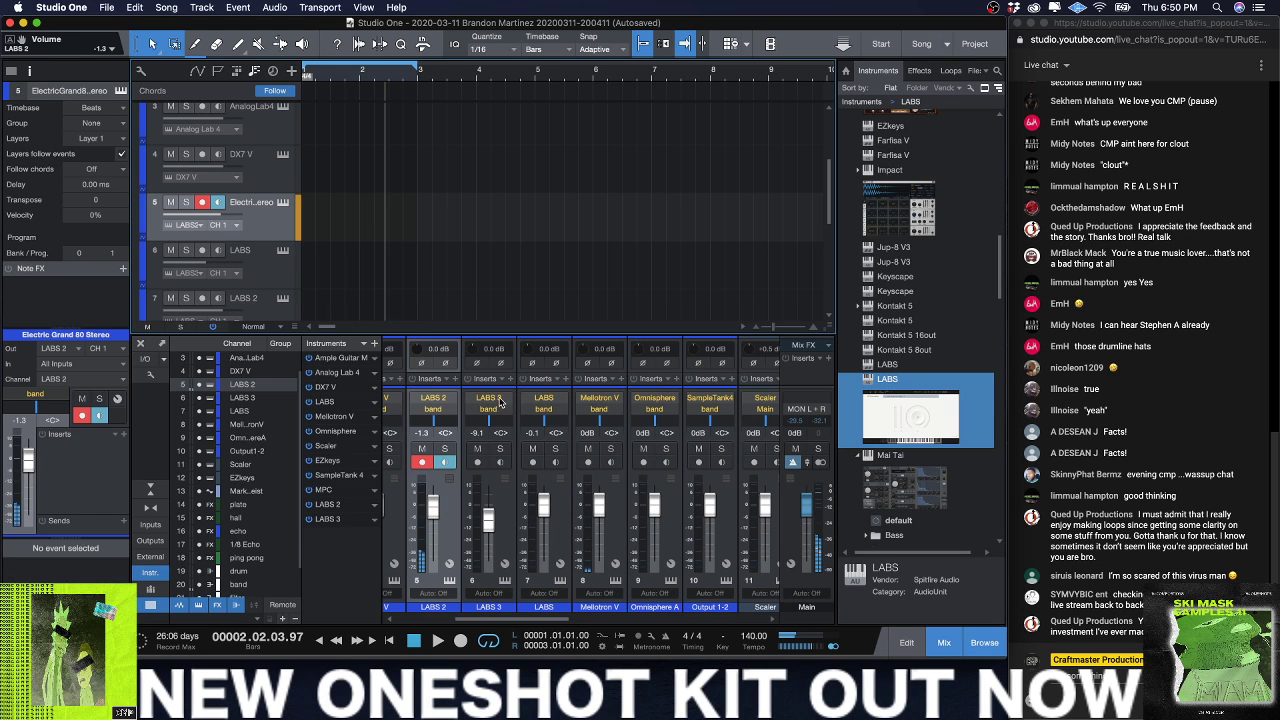
pyautogui.click(283, 267)
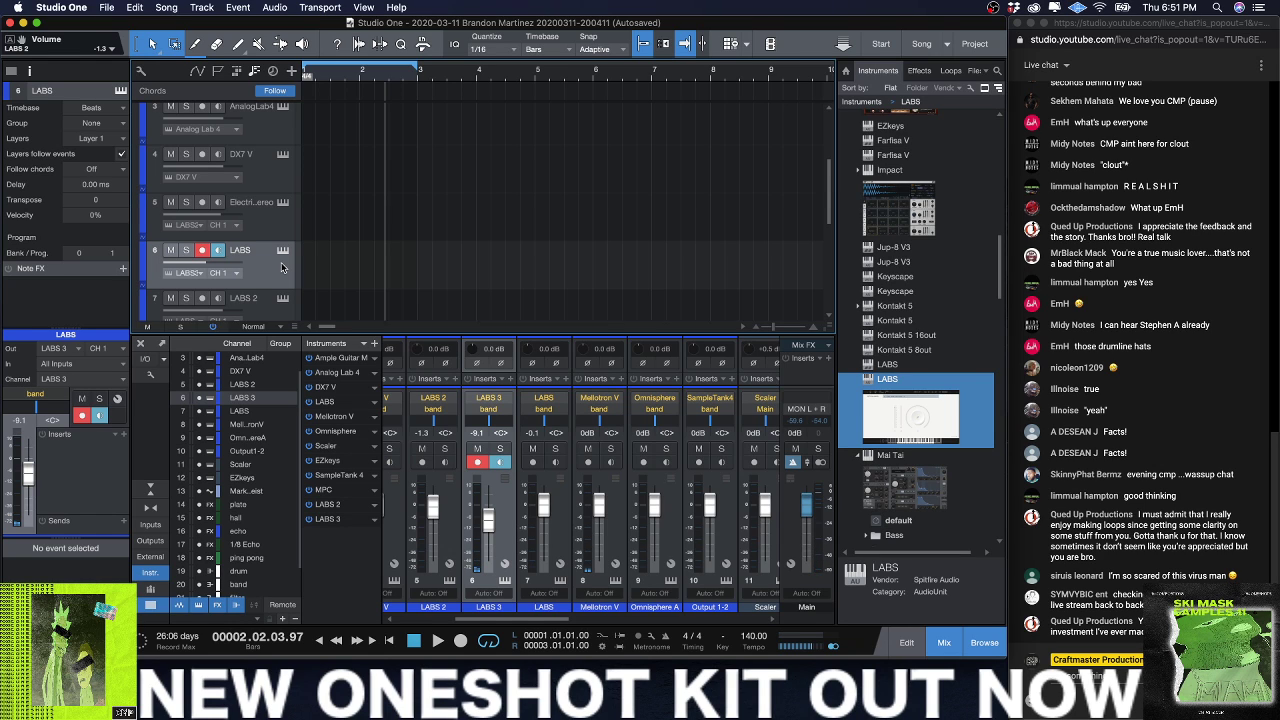
pyautogui.press('Home')
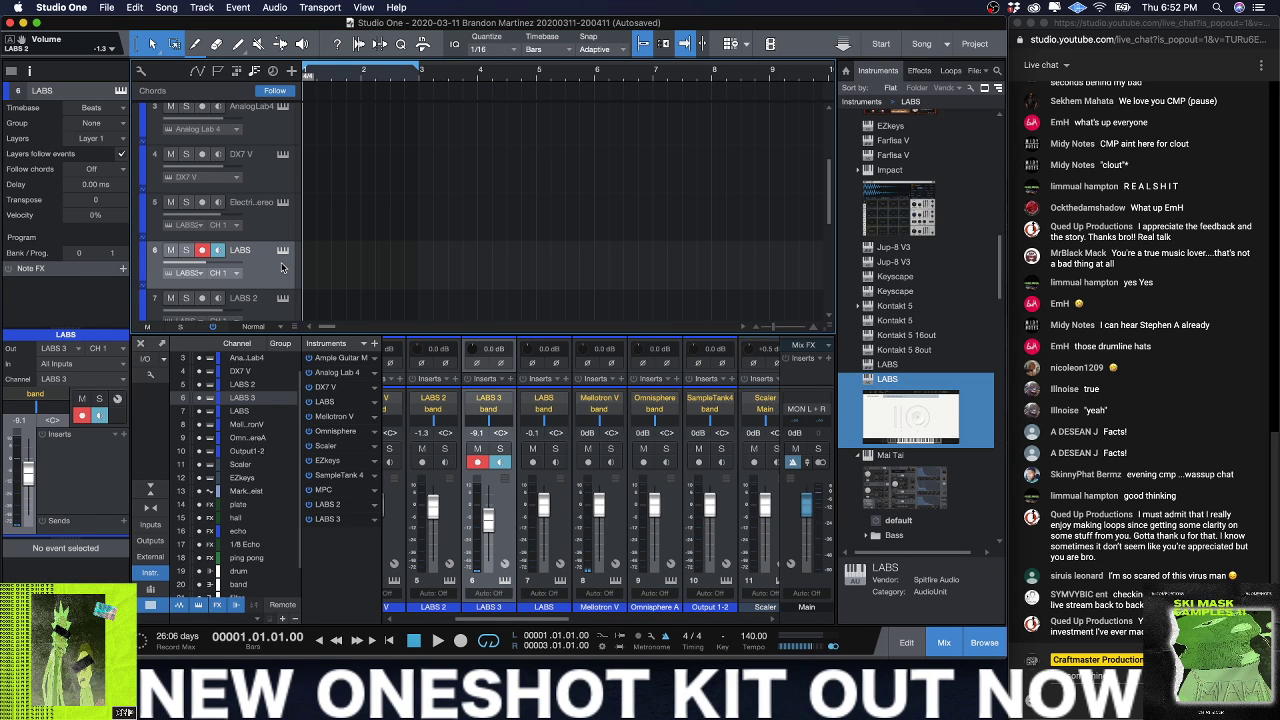
pyautogui.scroll(-2, 281, 267)
pyautogui.scroll(5, 543, 500)
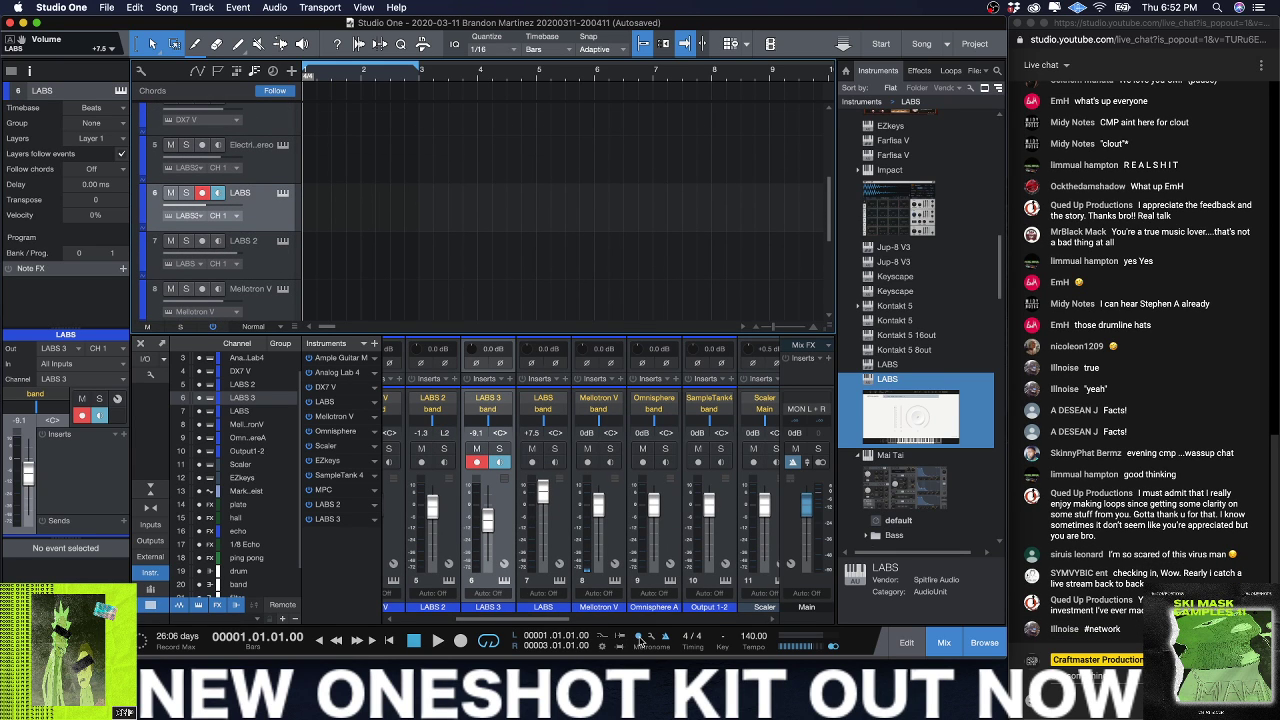
pyautogui.press('KP_Multiply')
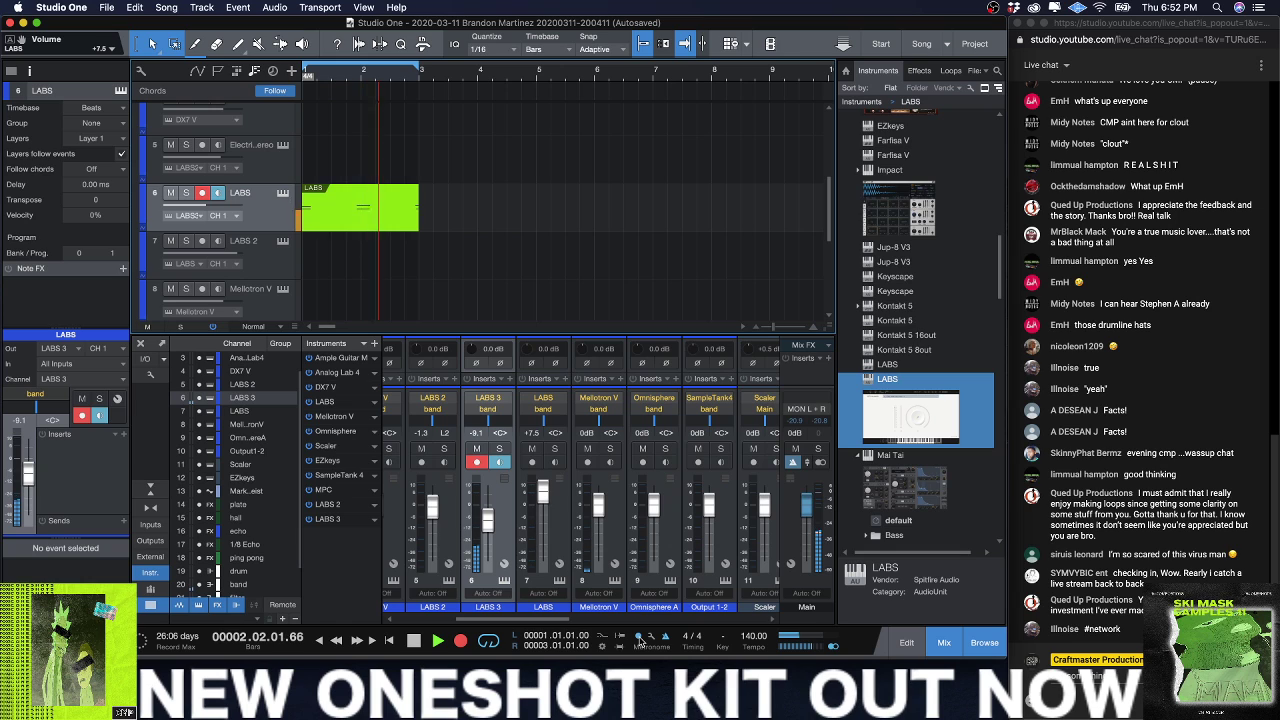
pyautogui.press('space')
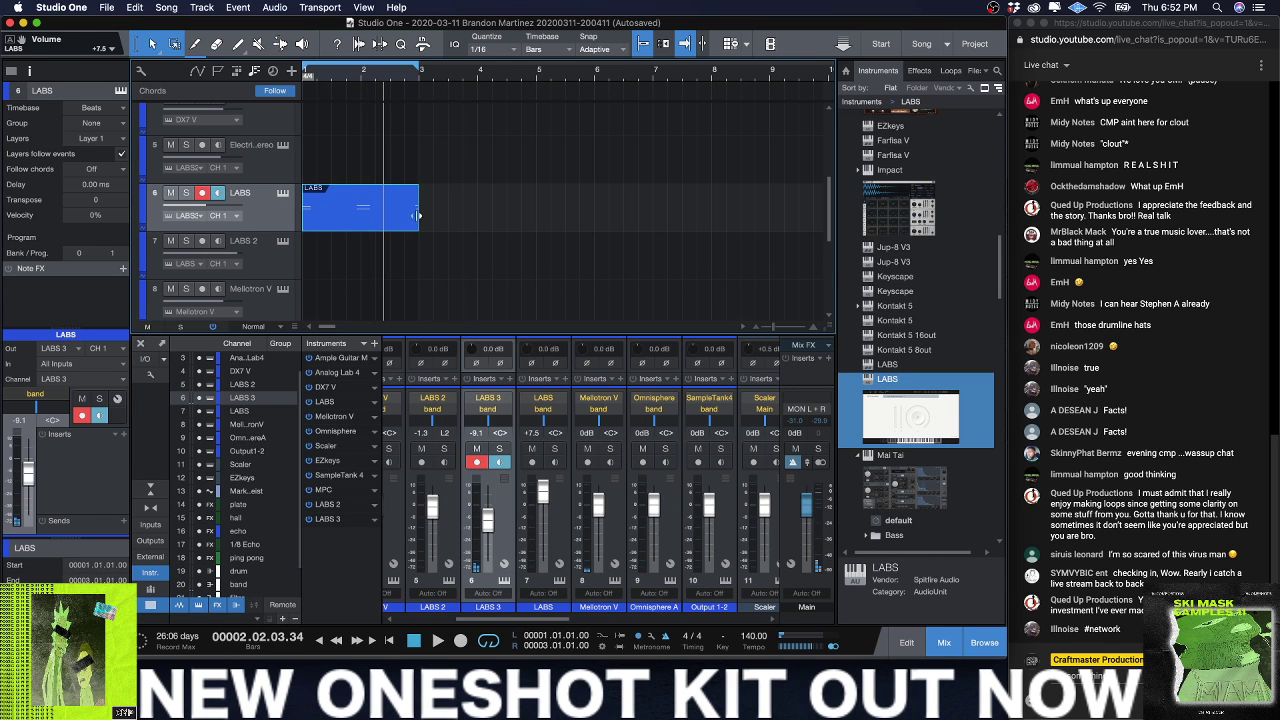
pyautogui.press('Delete')
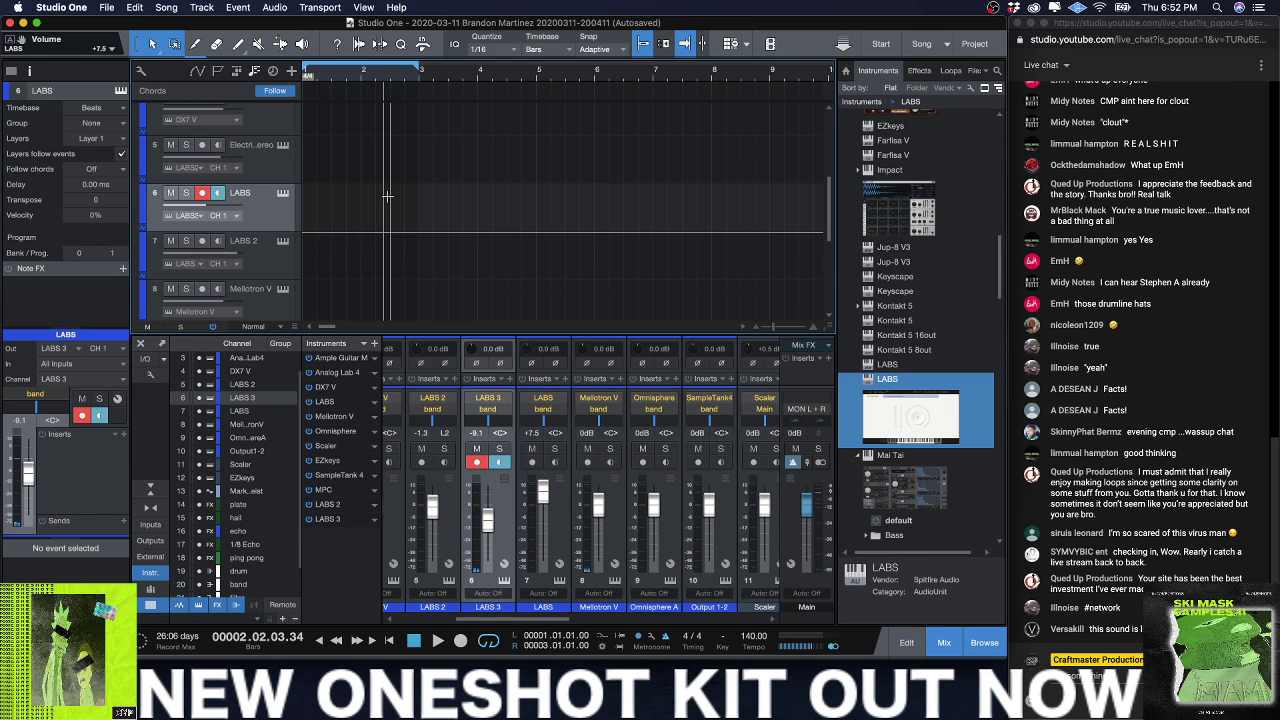
# Step: Extend the loop range to bar 5 and record a four-bar part on the LABS track from the song start
pyautogui.moveTo(418, 68); pyautogui.dragTo(533, 96)
pyautogui.press('Home')
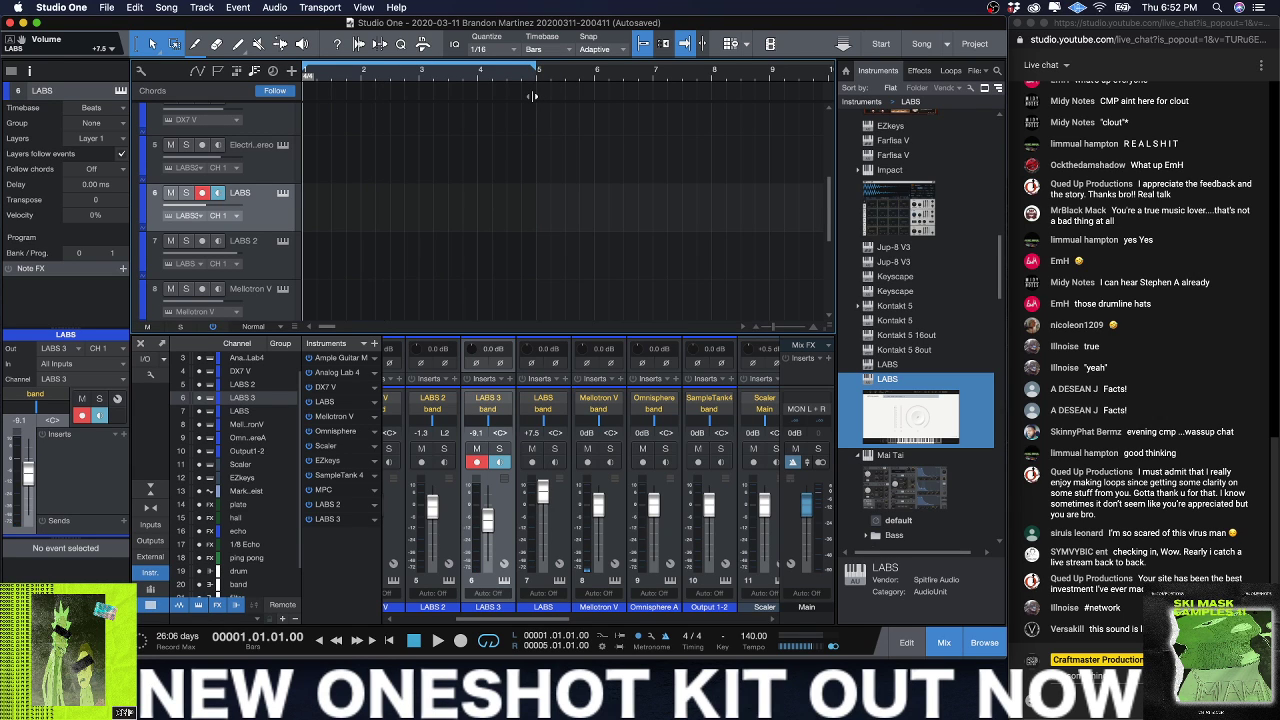
pyautogui.press('KP_Multiply')
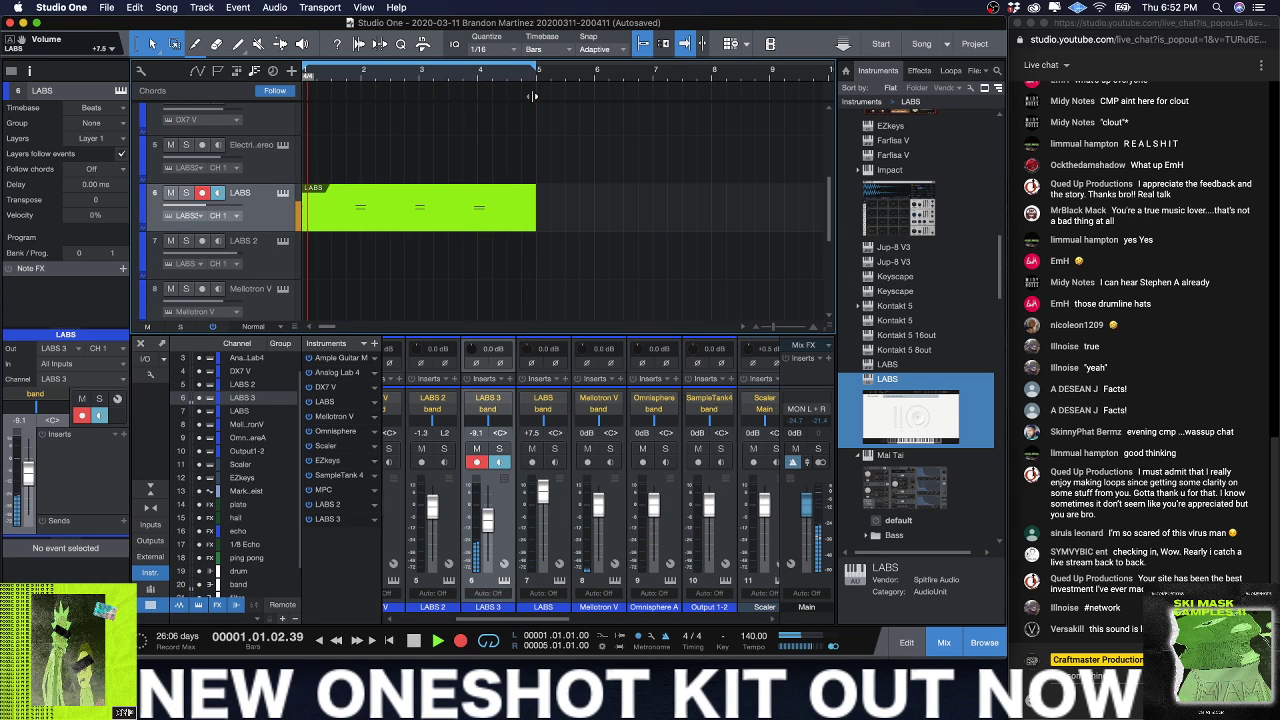
pyautogui.press('space')
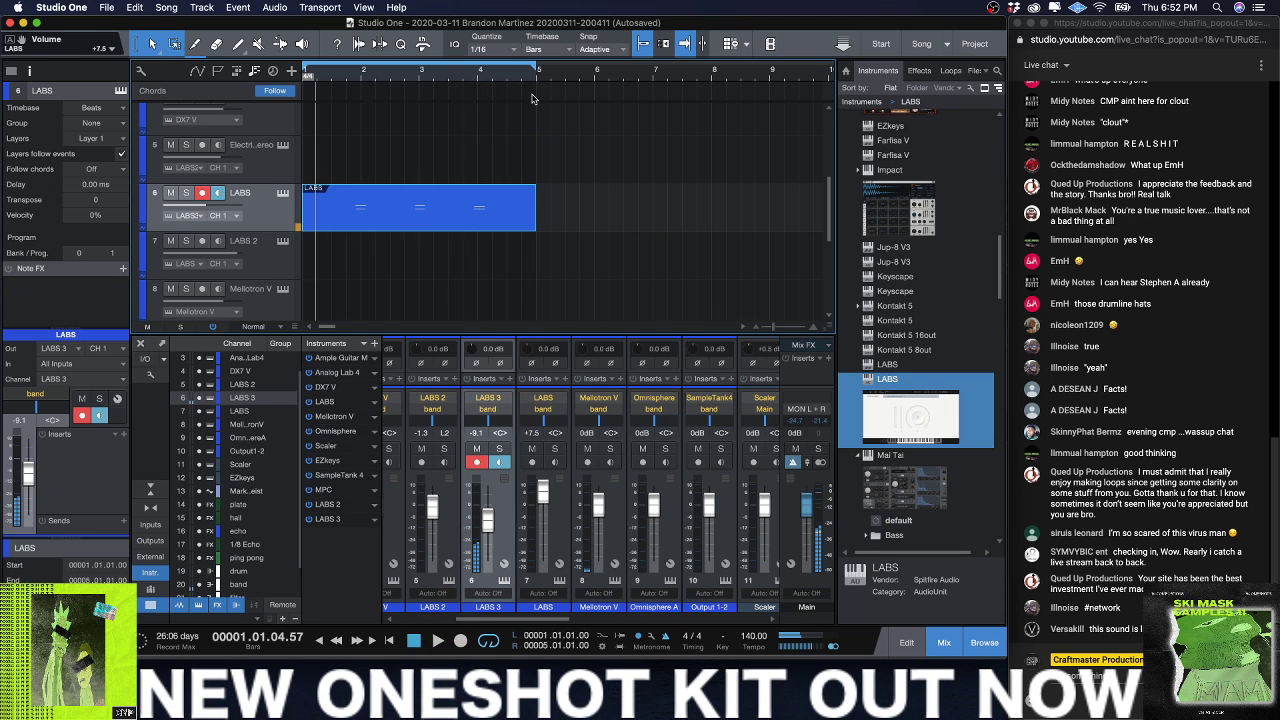
# Step: Open the recorded LABS clip in the note editor and align its chords to the starts of bars 1 to 4
pyautogui.doubleClick(380, 218)
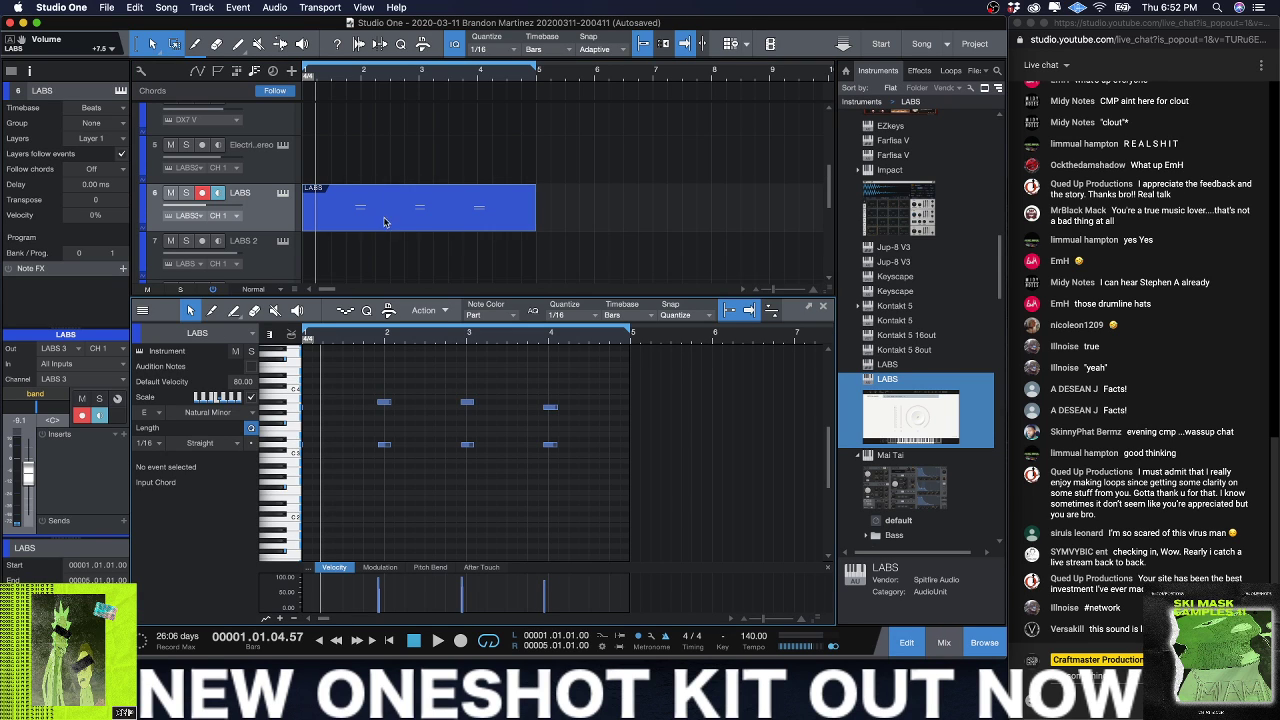
pyautogui.moveTo(620, 478); pyautogui.dragTo(383, 408)
pyautogui.moveTo(355, 472); pyautogui.dragTo(412, 468)
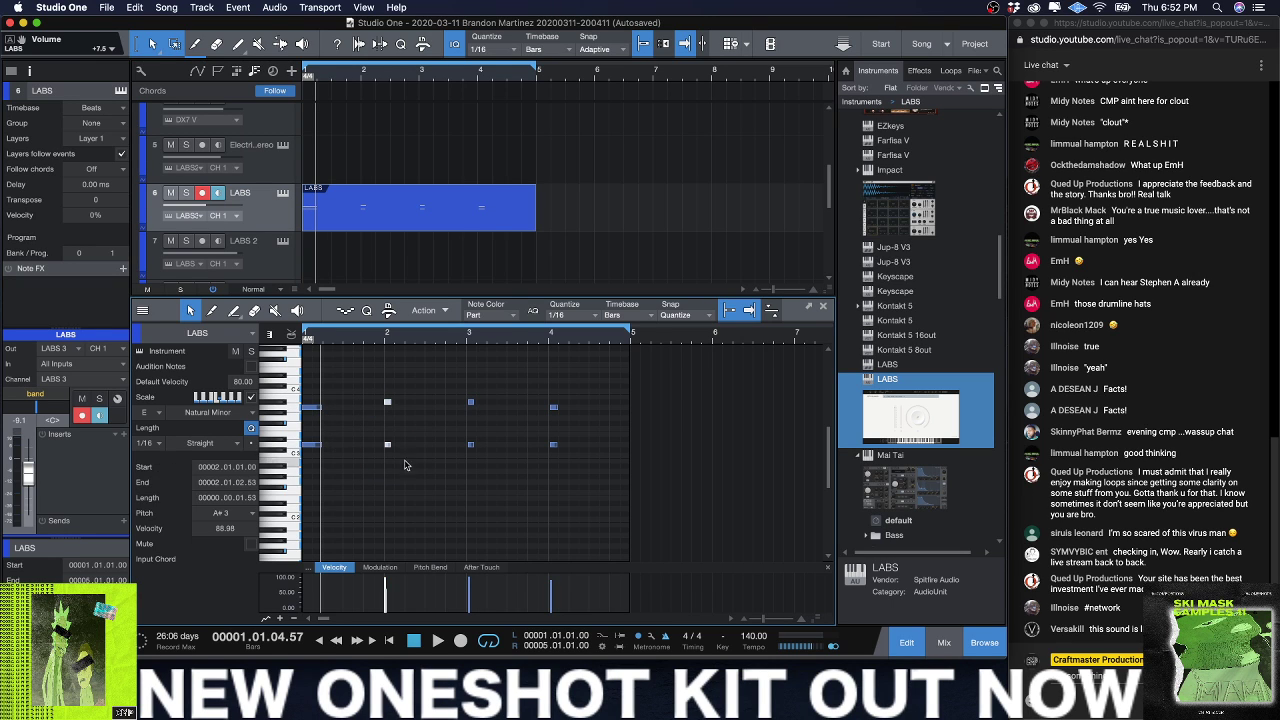
# Step: Lengthen the LABS chords at bars 2, 3 and 4 to about one beat and play the loop
pyautogui.moveTo(374, 374); pyautogui.dragTo(564, 471)
pyautogui.moveTo(555, 410); pyautogui.dragTo(564, 410)
pyautogui.press('space')
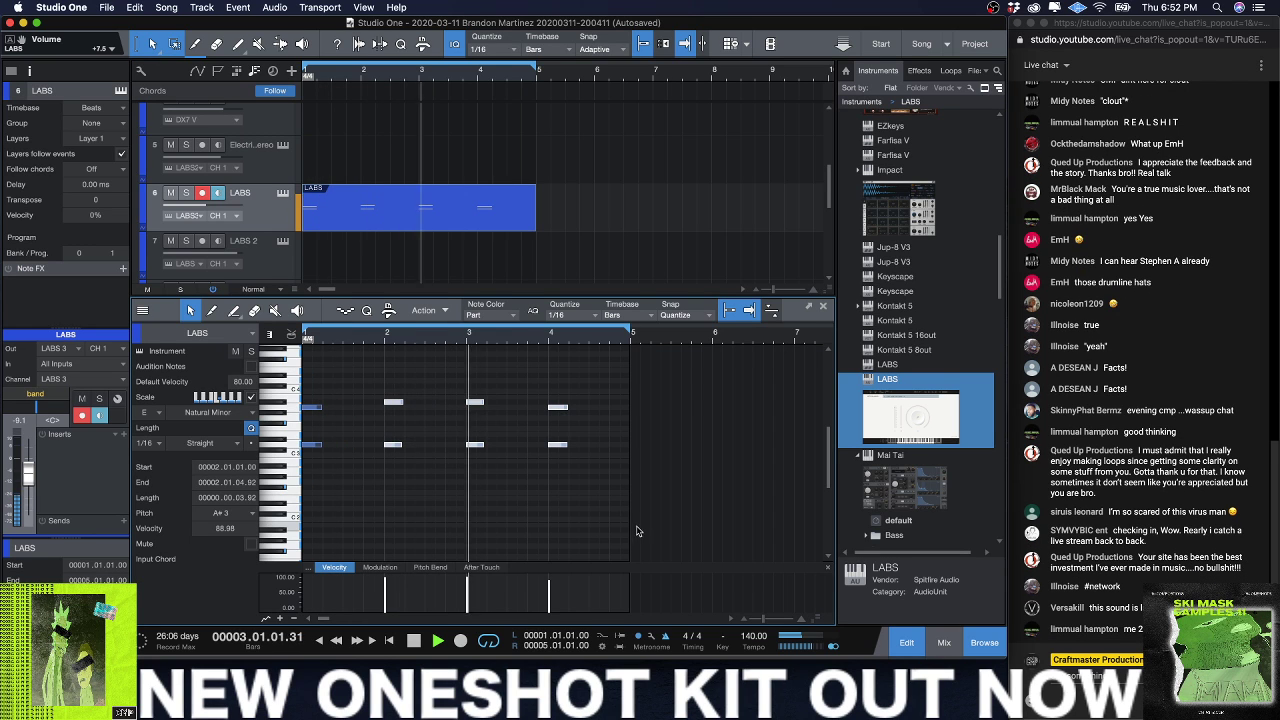
# Step: Set the song tempo to 143 during playback, listen to the loop and stop it
pyautogui.doubleClick(754, 636)
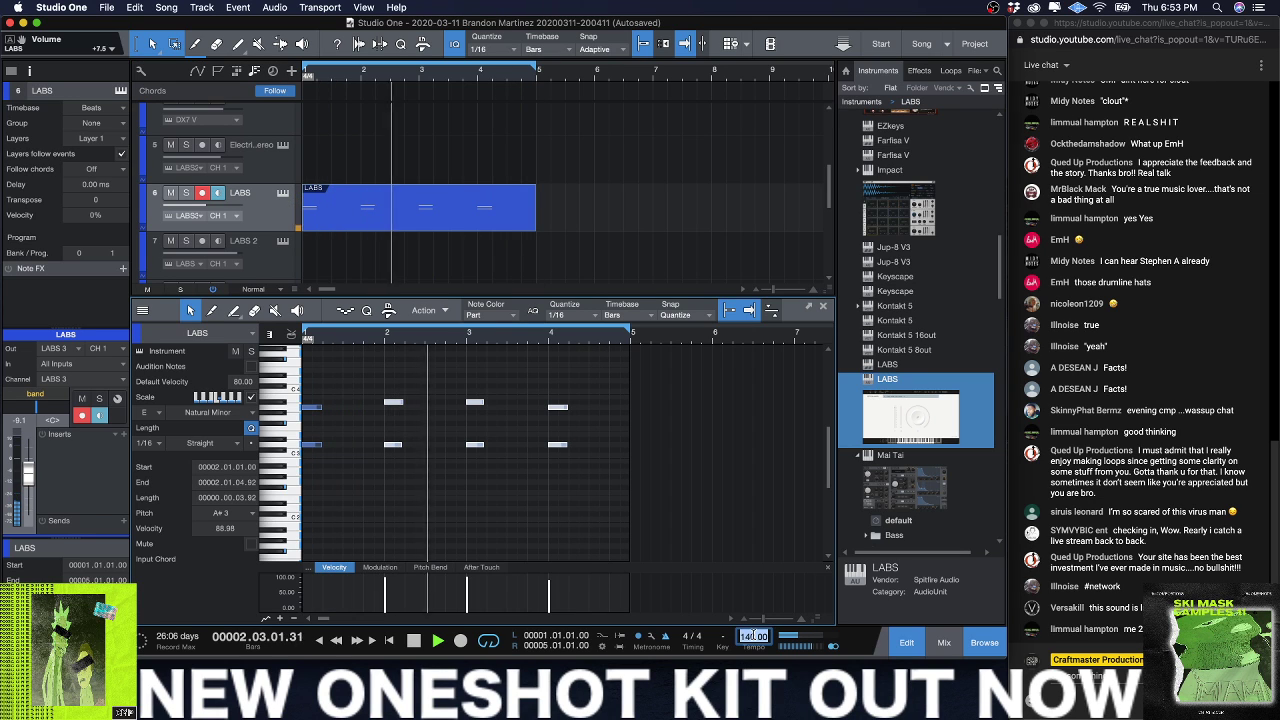
pyautogui.write('143')
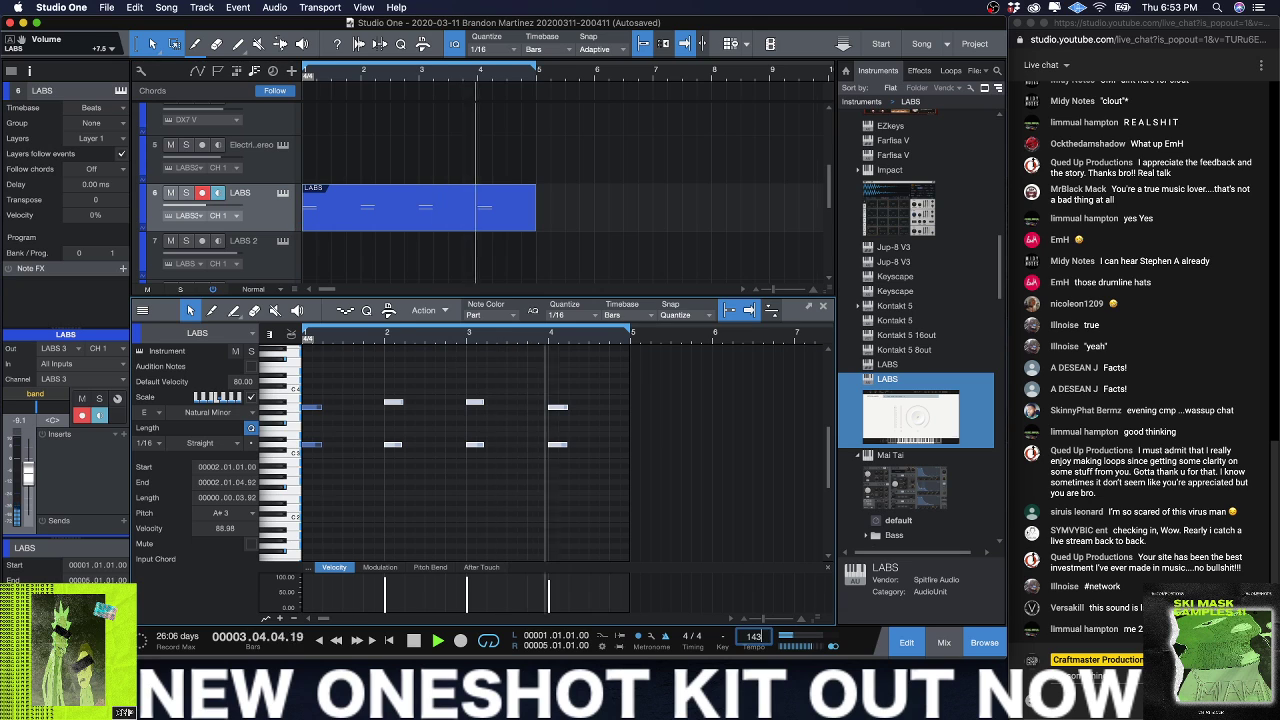
pyautogui.press('Return')
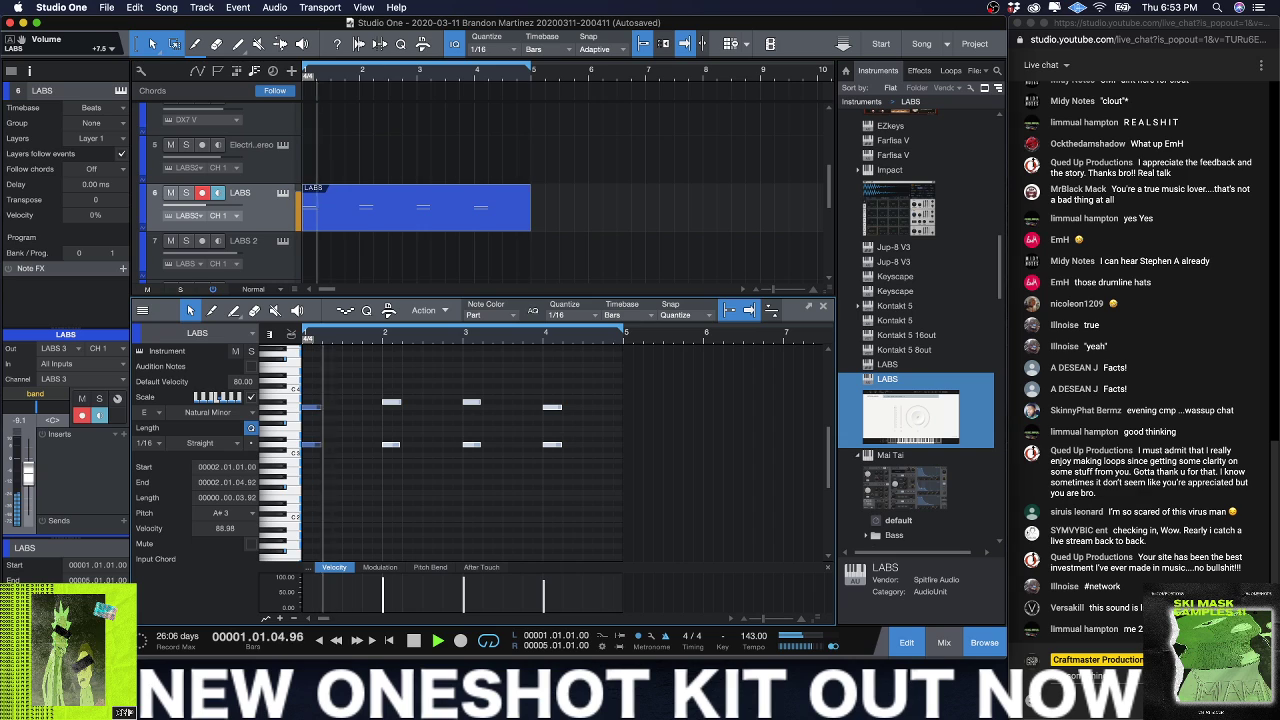
pyautogui.press('space')
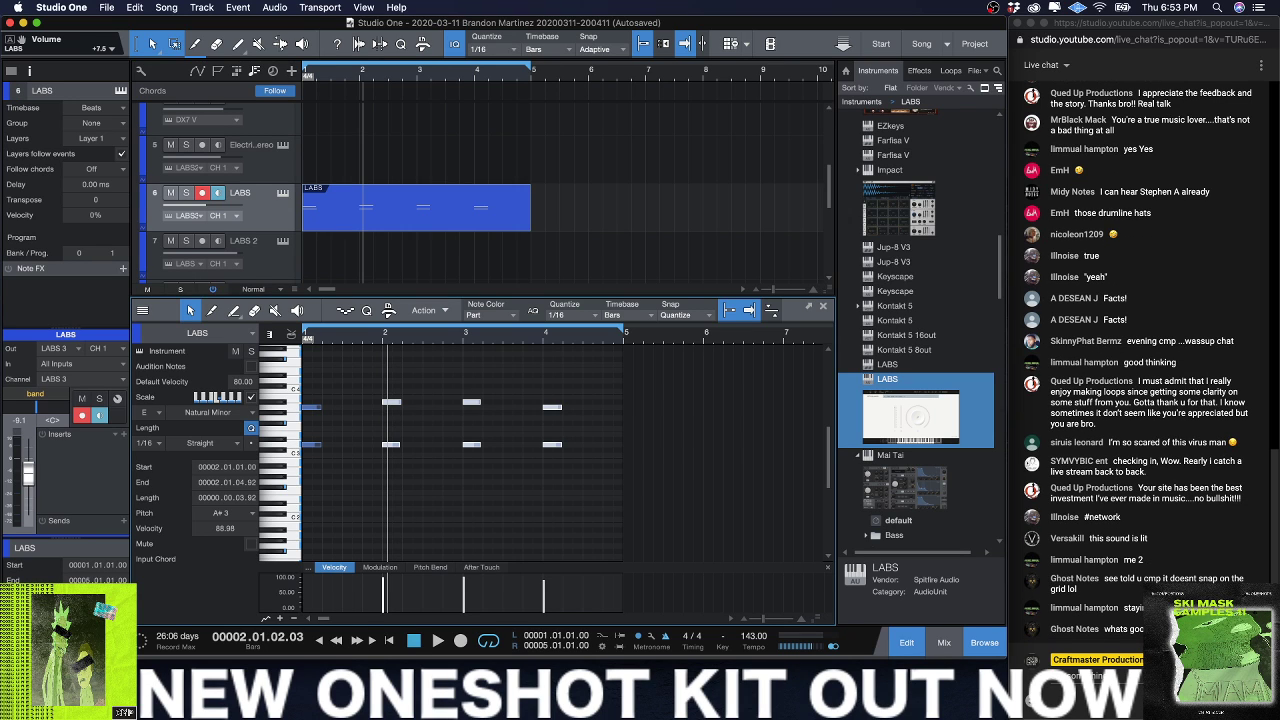
pyautogui.press('space')
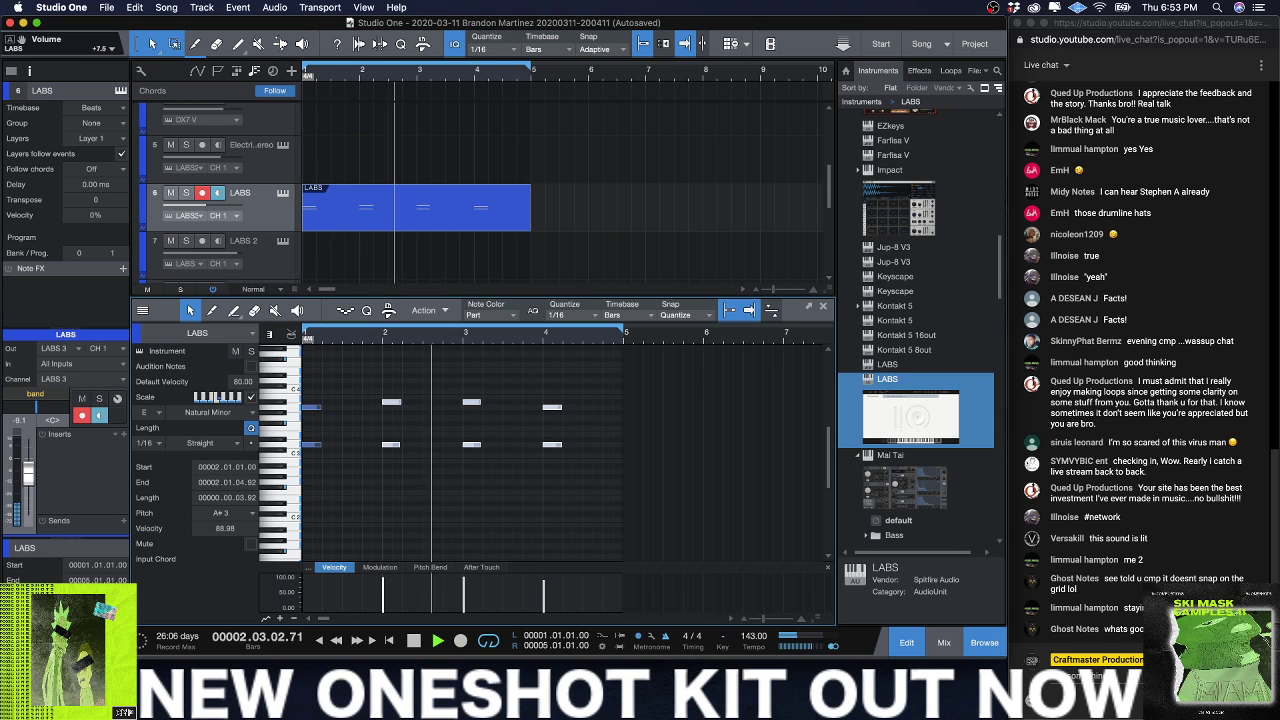
pyautogui.press('space')
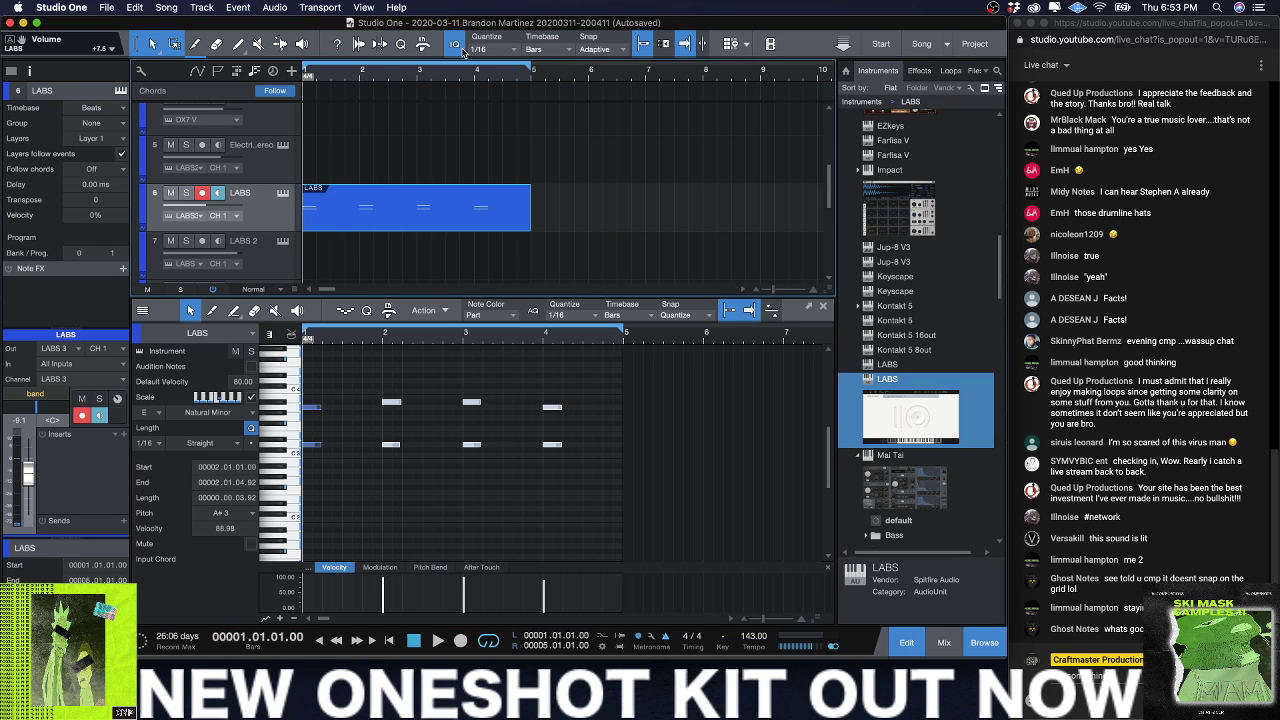
# Step: Move the LABS clip to beat 2 of bar 5 and set the arrangement's quantize value to 1/4
pyautogui.moveTo(406, 228); pyautogui.dragTo(649, 229)
pyautogui.click(504, 57)
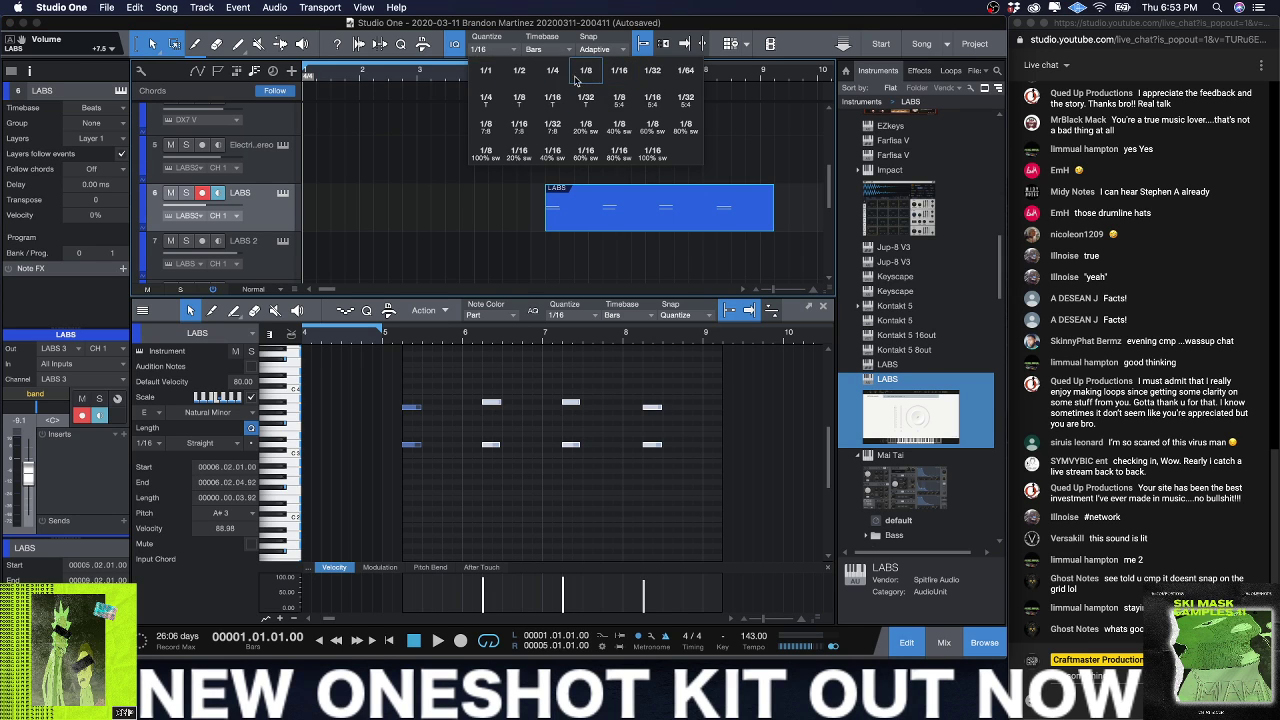
pyautogui.click(565, 80)
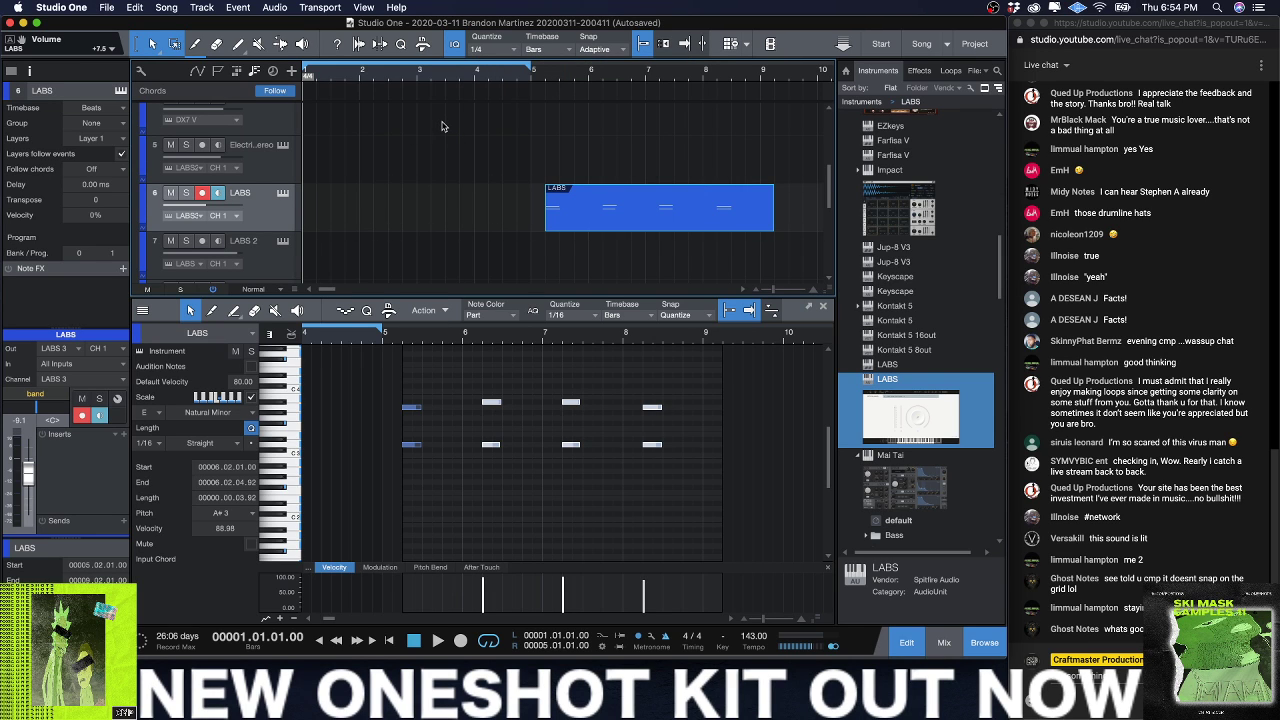
# Step: Record a new four-bar take on the LABS track from the song start and play it back
pyautogui.press('KP_Multiply')
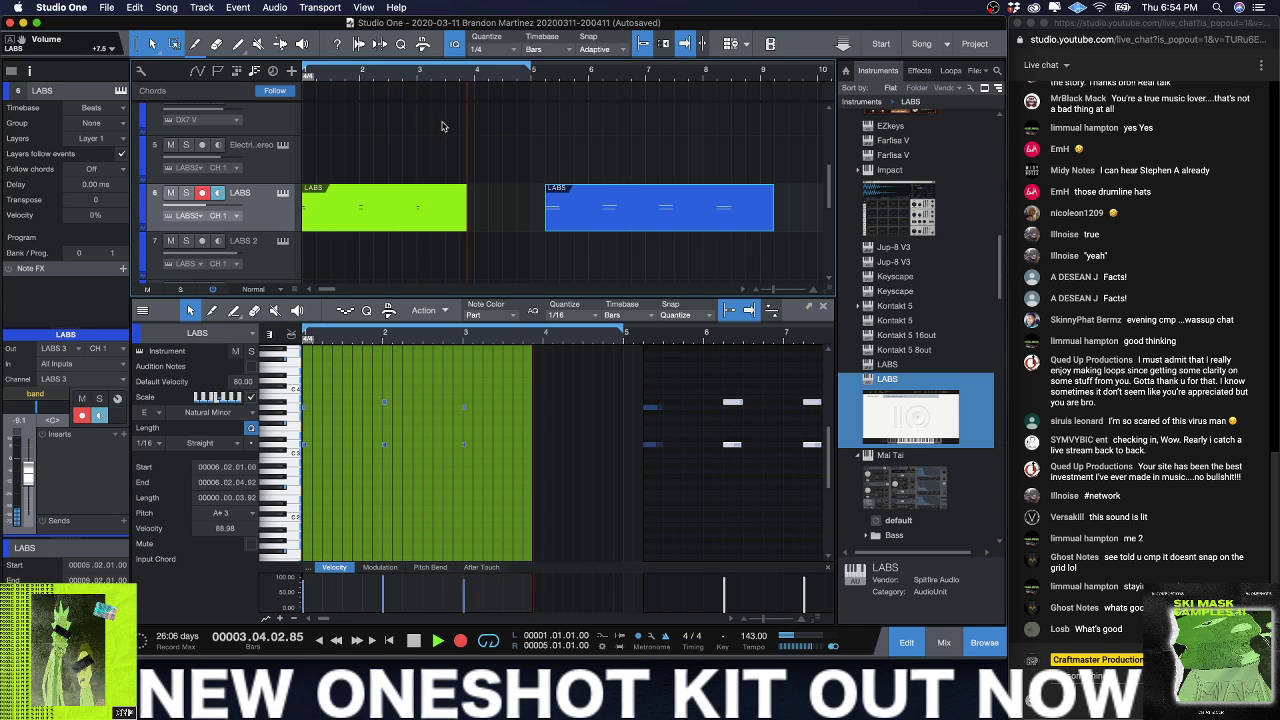
pyautogui.press('space')
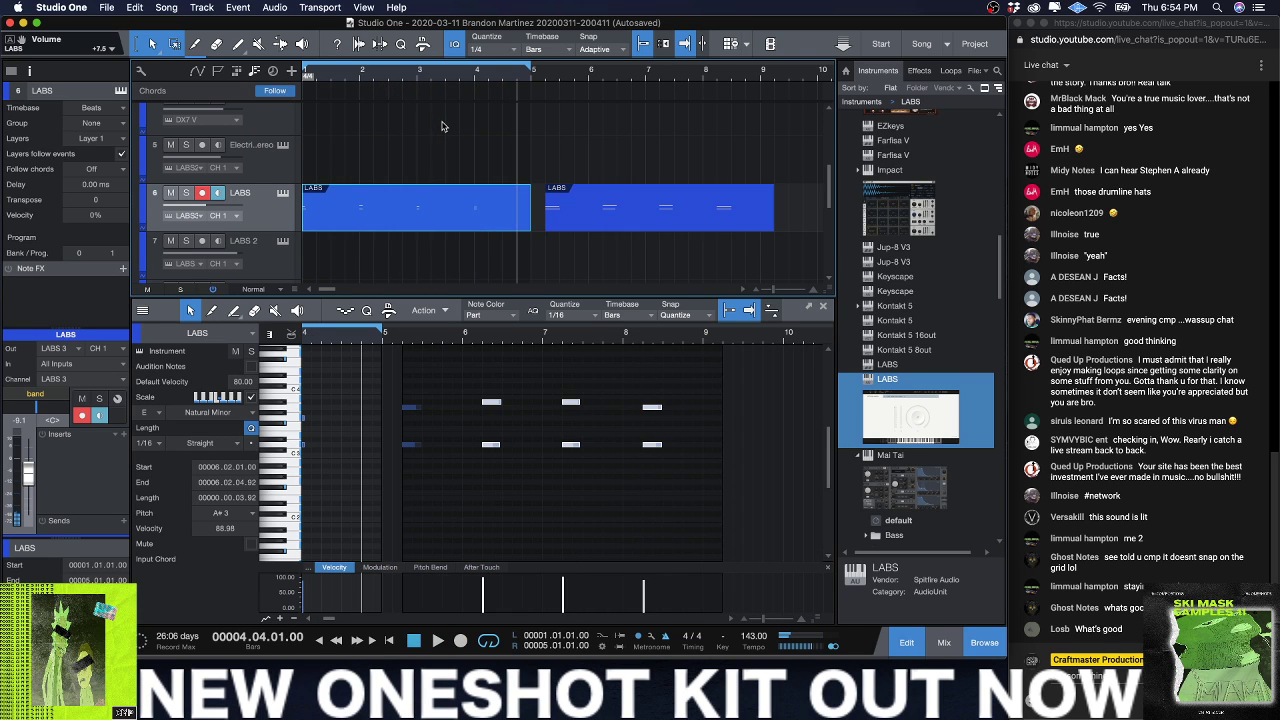
pyautogui.press('Home')
pyautogui.press('space')
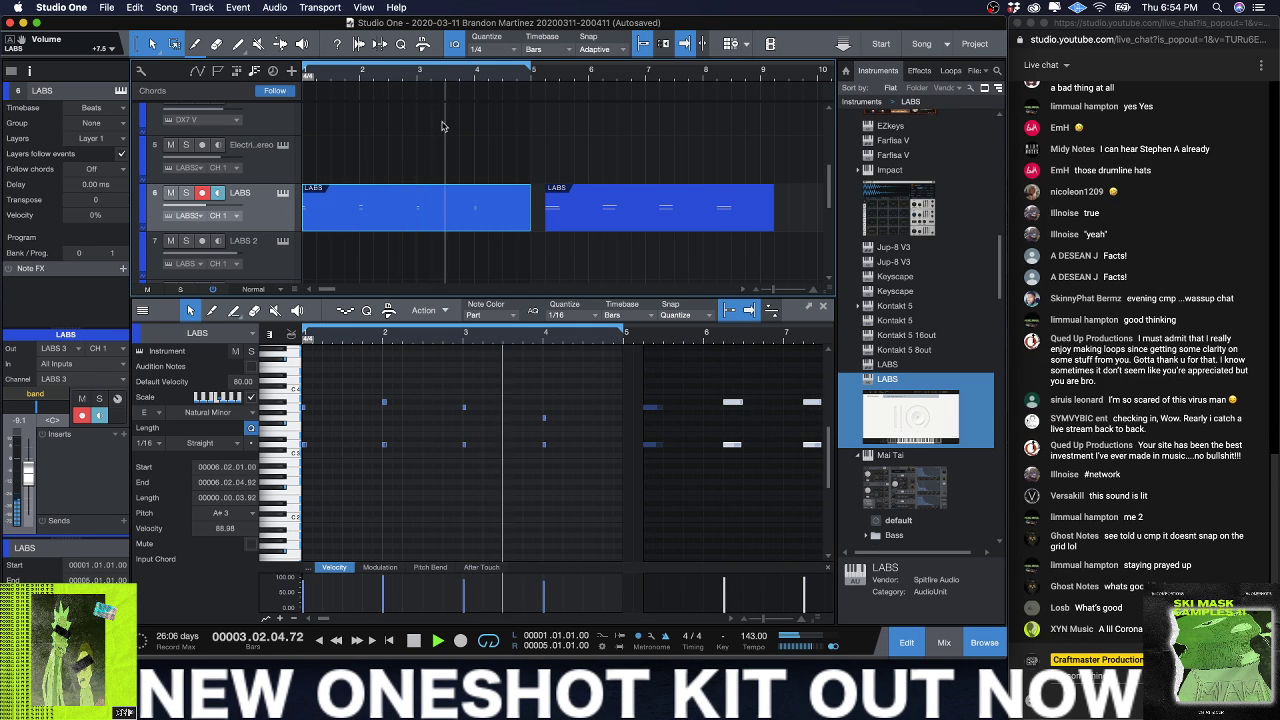
pyautogui.press('space')
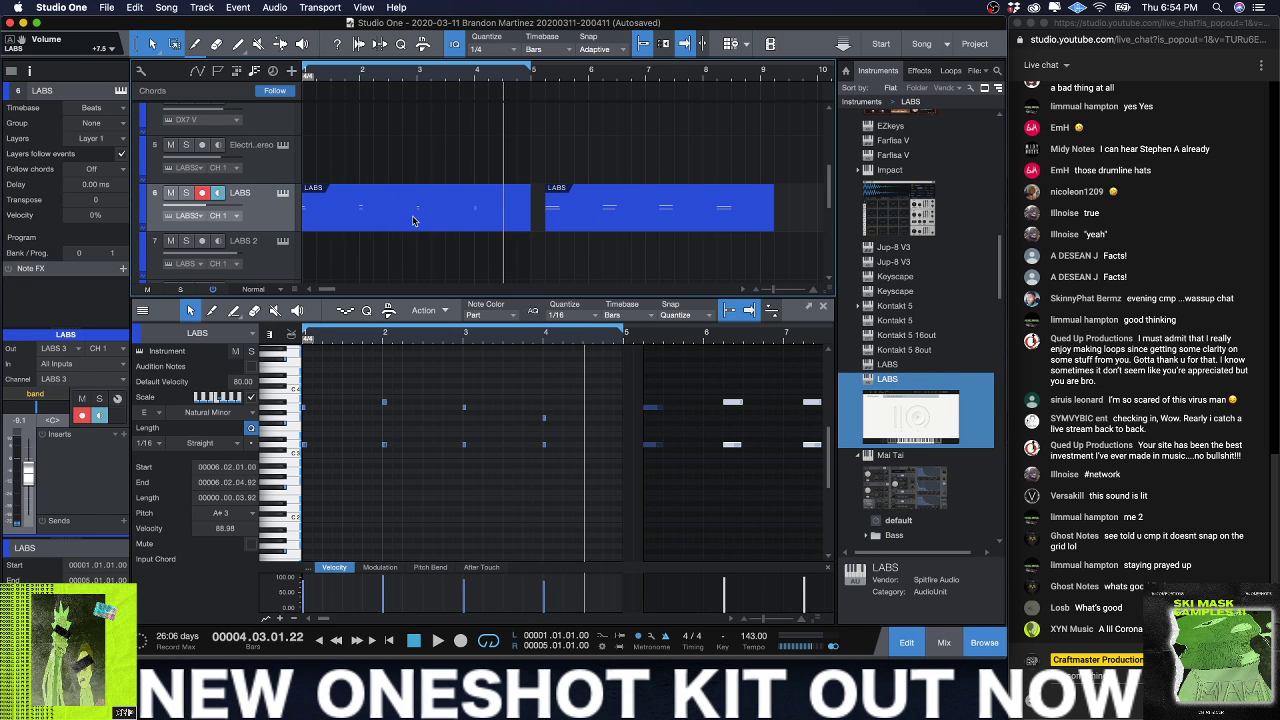
# Step: Remove the new LABS take, return the original clip to the song start and play the loop
pyautogui.moveTo(415, 226)
pyautogui.mouseDown()
pyautogui.moveTo(662, 222)
pyautogui.moveTo(412, 207)
pyautogui.mouseUp()
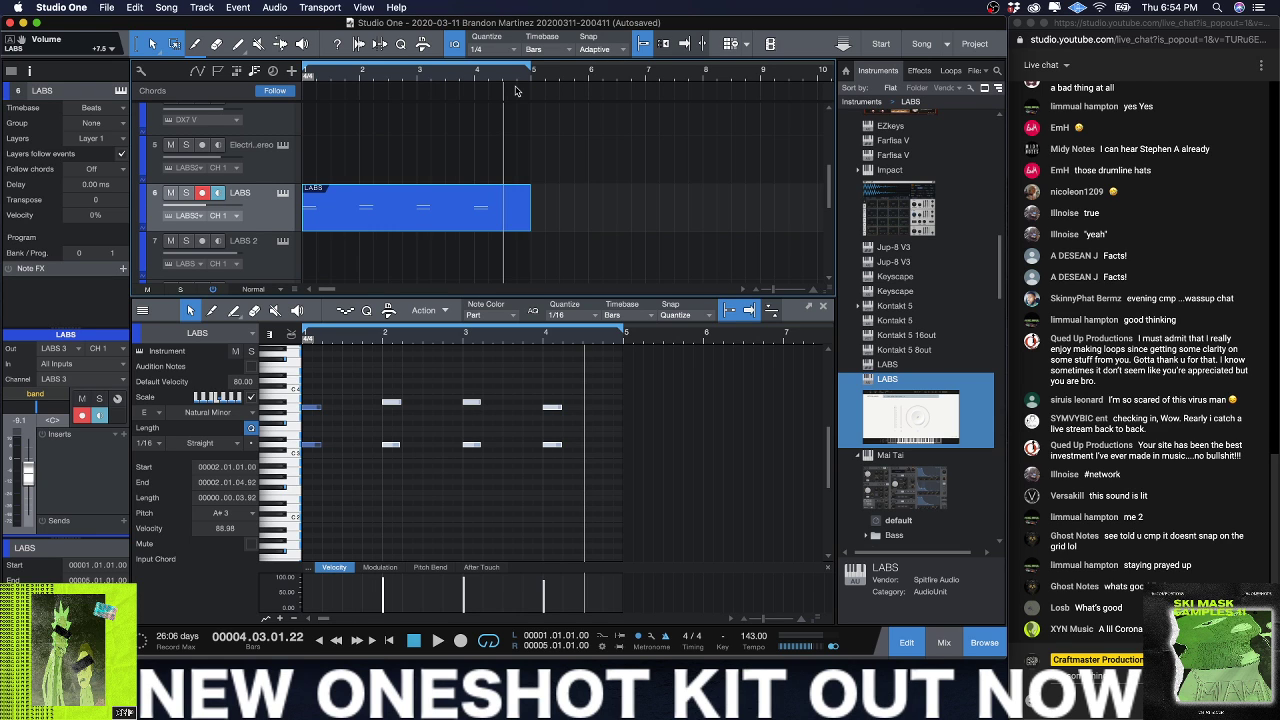
pyautogui.press('space')
pyautogui.press('space')
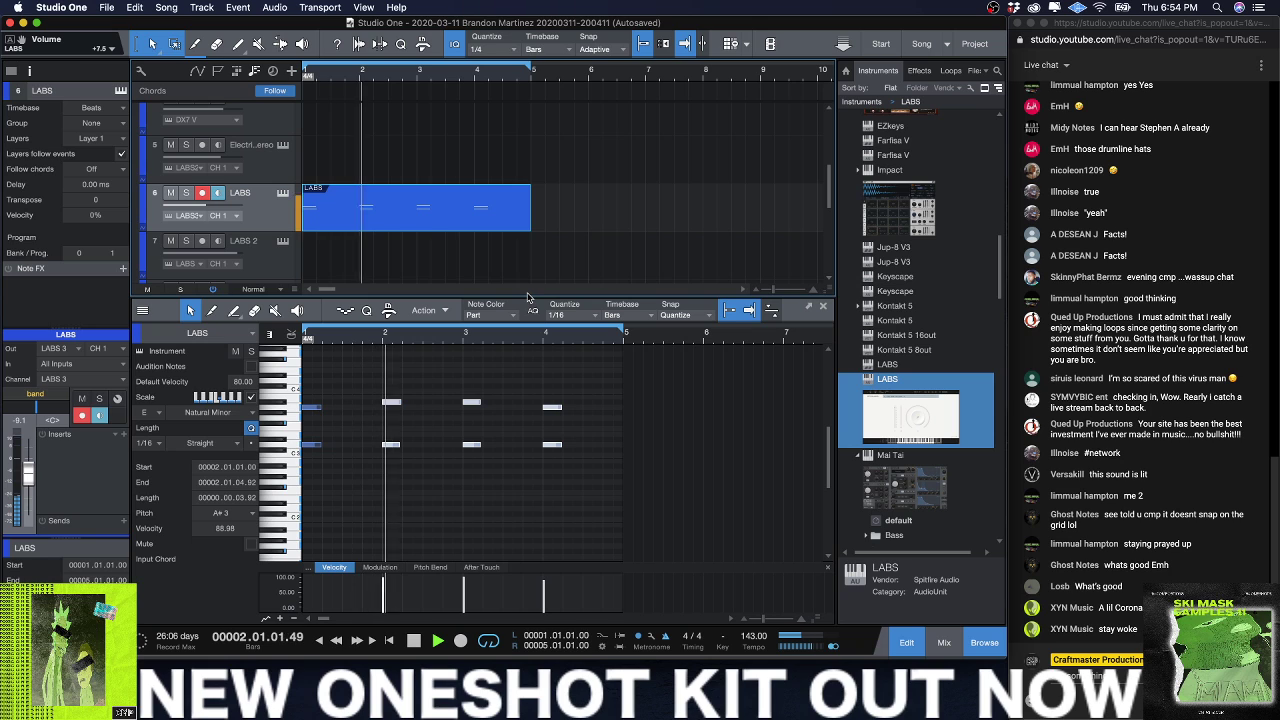
# Step: Enlarge the note editor, stop playback and reselect 1/4 as the arrangement's quantize value
pyautogui.moveTo(526, 298); pyautogui.dragTo(526, 262)
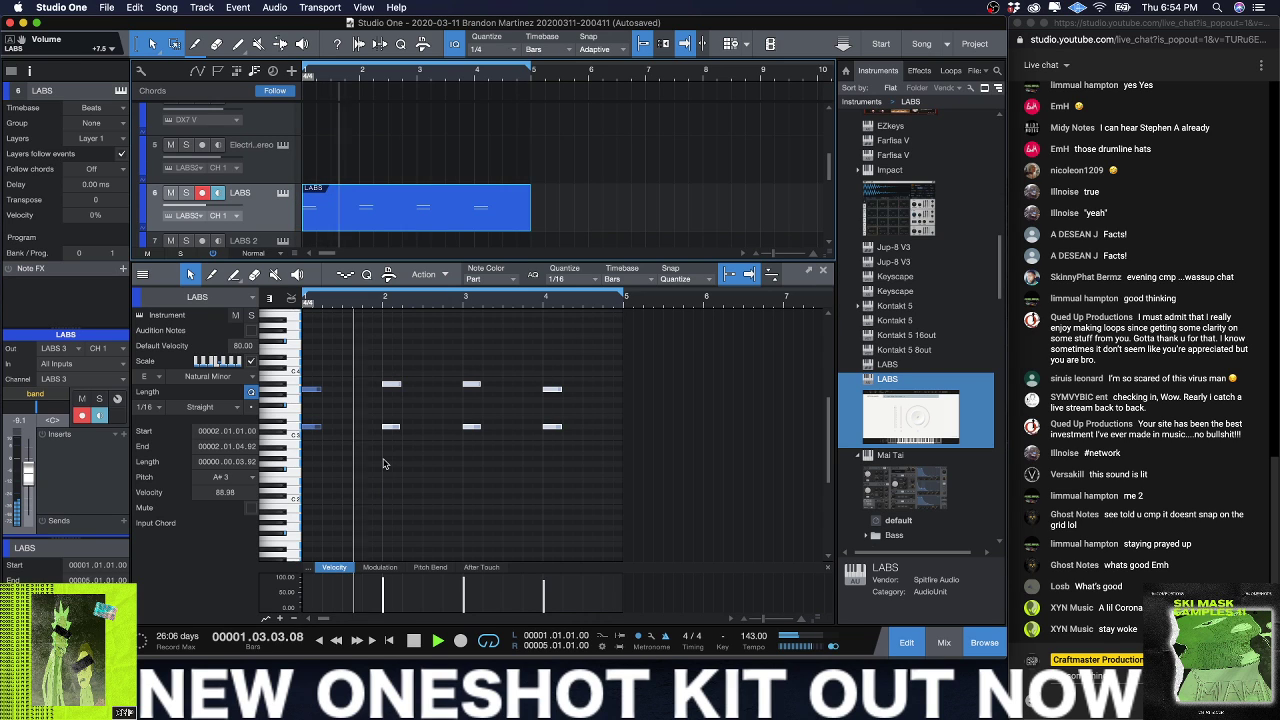
pyautogui.press('space')
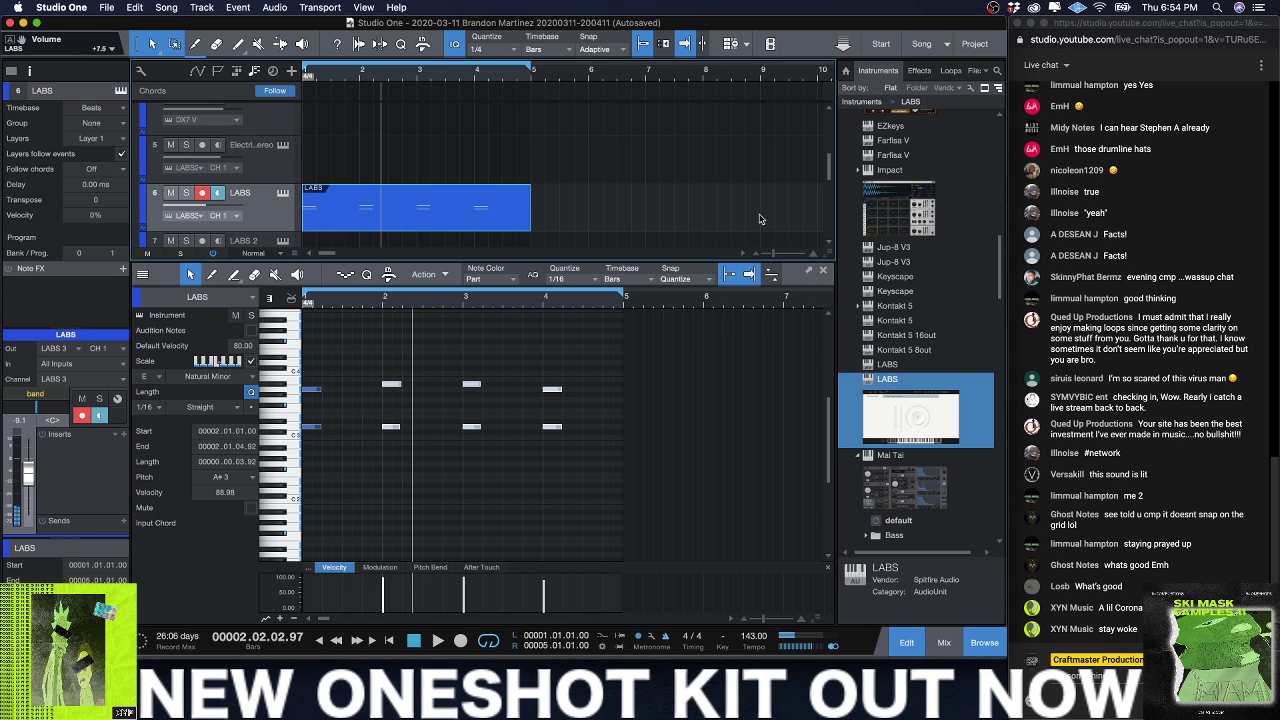
pyautogui.scroll(5, 595, 159)
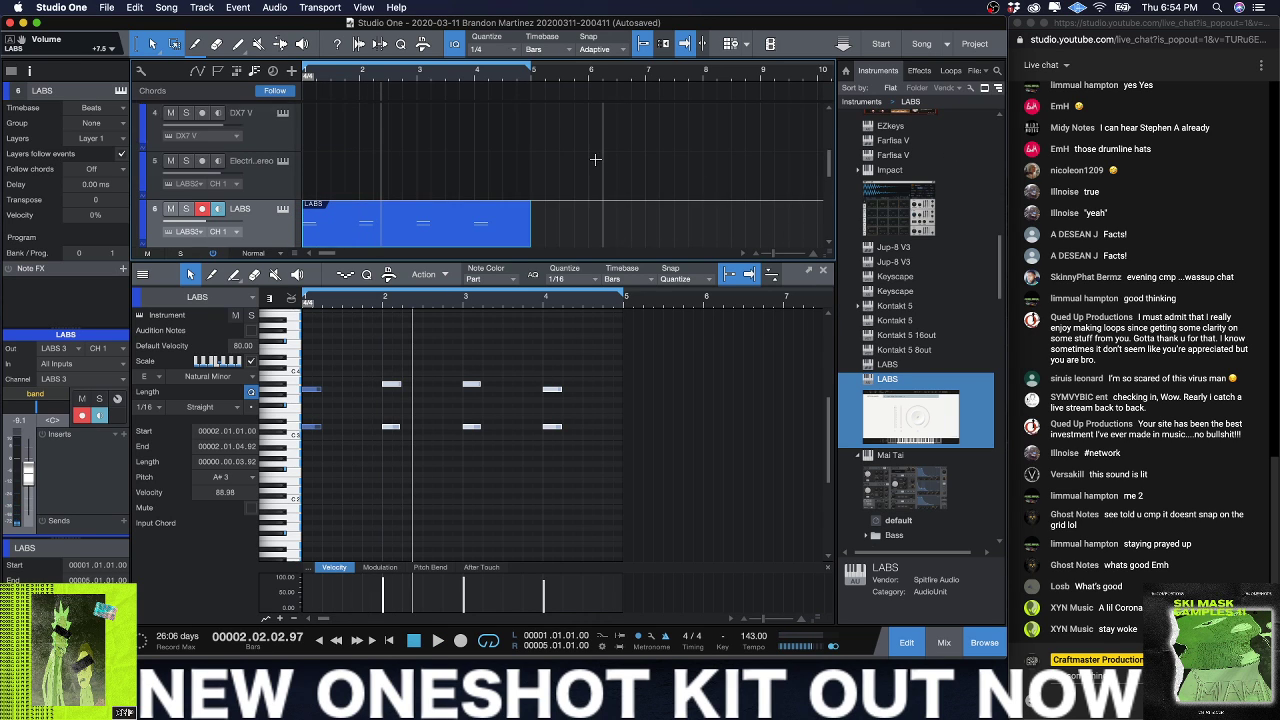
pyautogui.scroll(10, 938, 175)
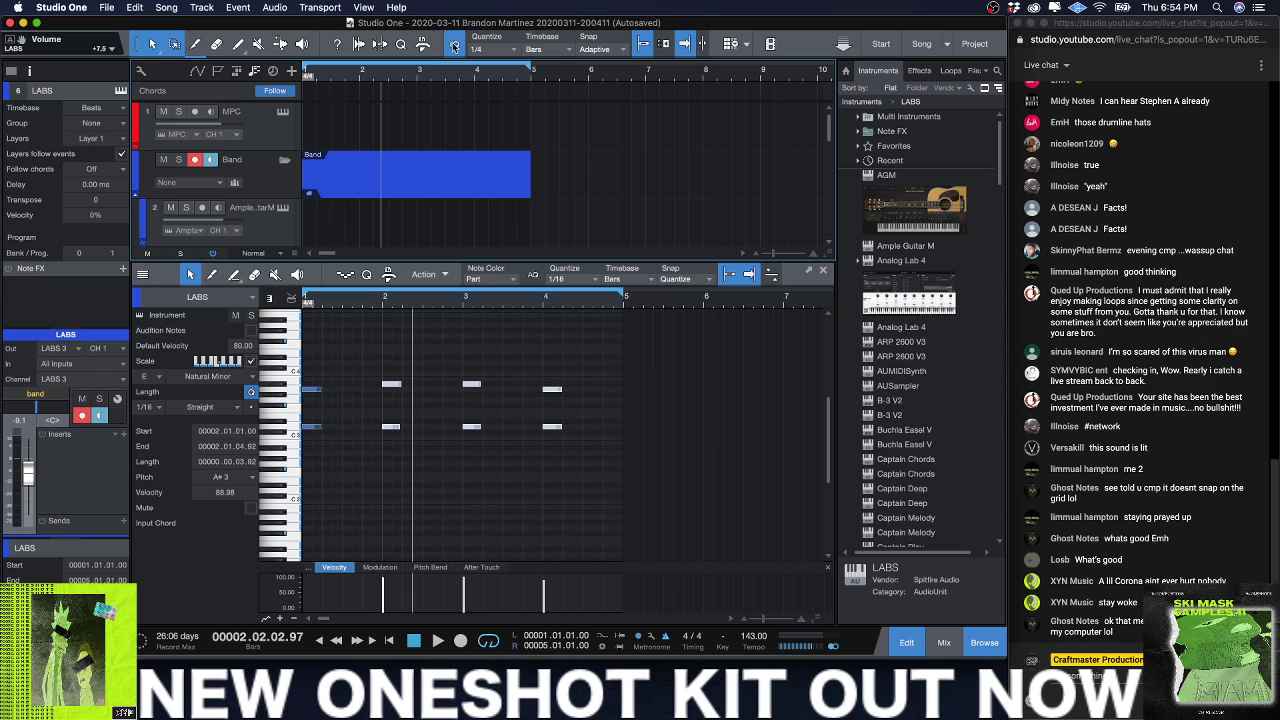
pyautogui.click(507, 53)
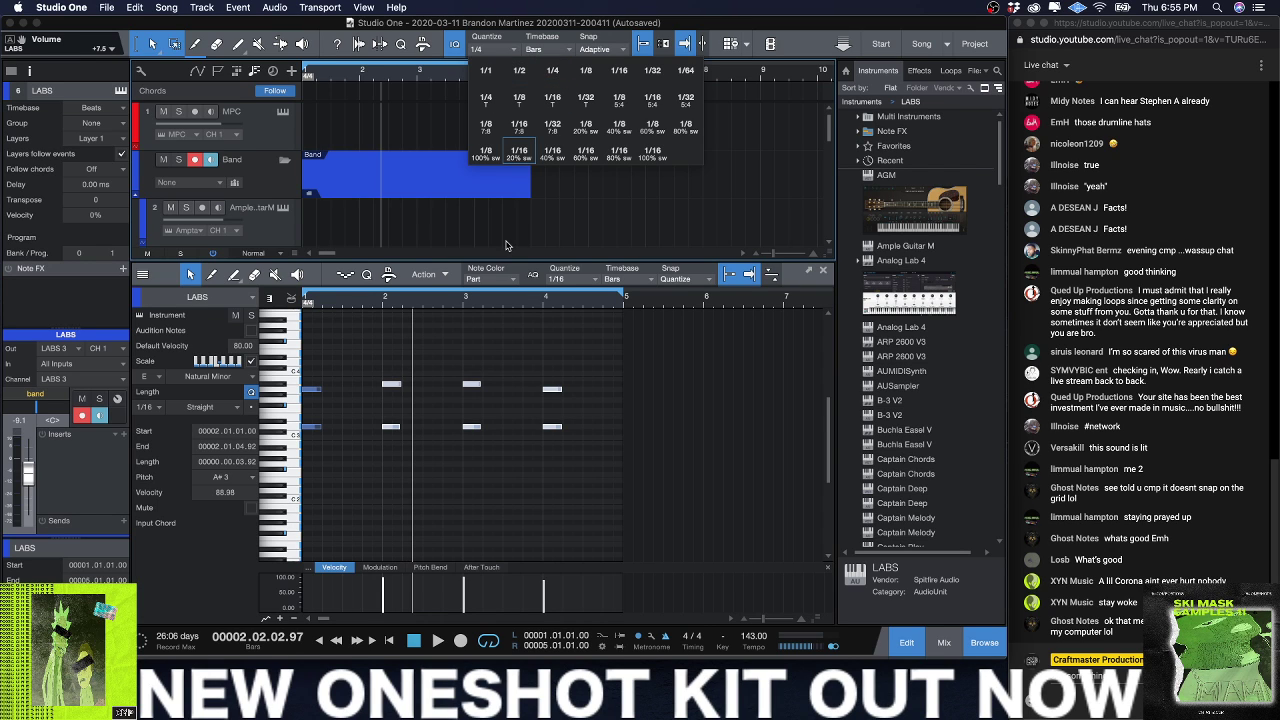
pyautogui.click(556, 76)
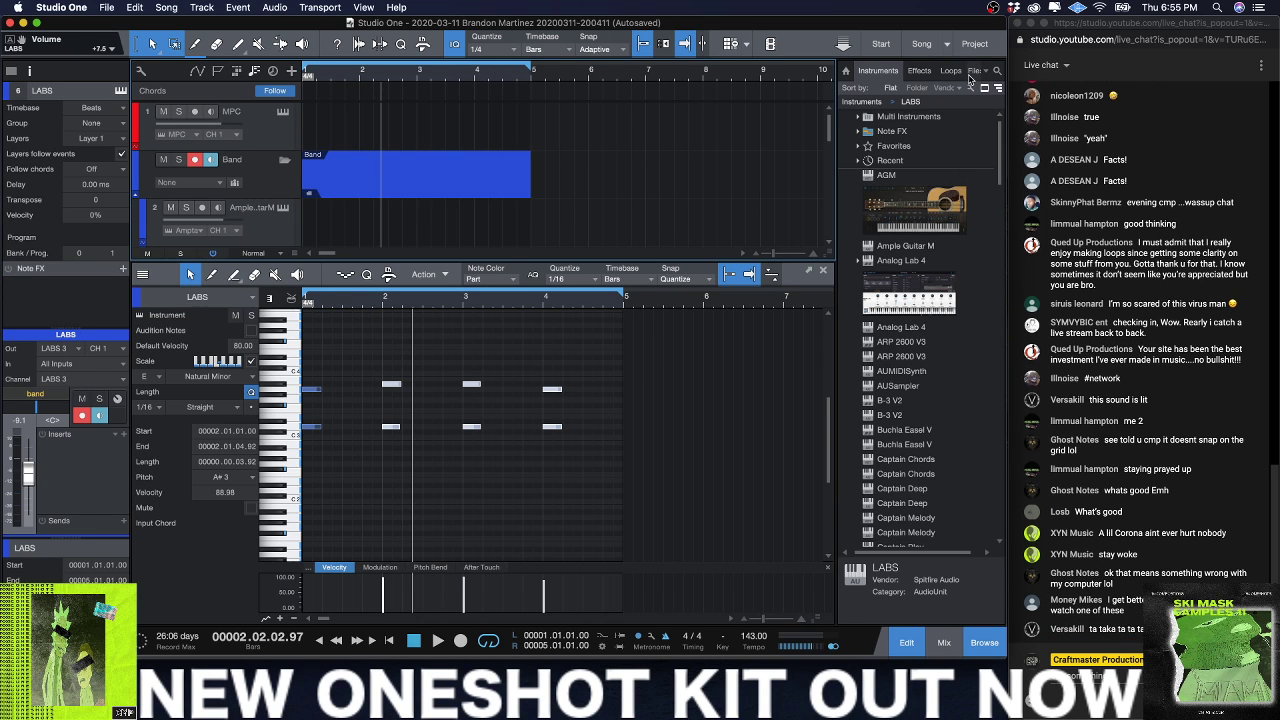
# Step: Find SampleOne among the instruments and add it as a new track between MPC and the Band folder
pyautogui.scroll(-15, 955, 361)
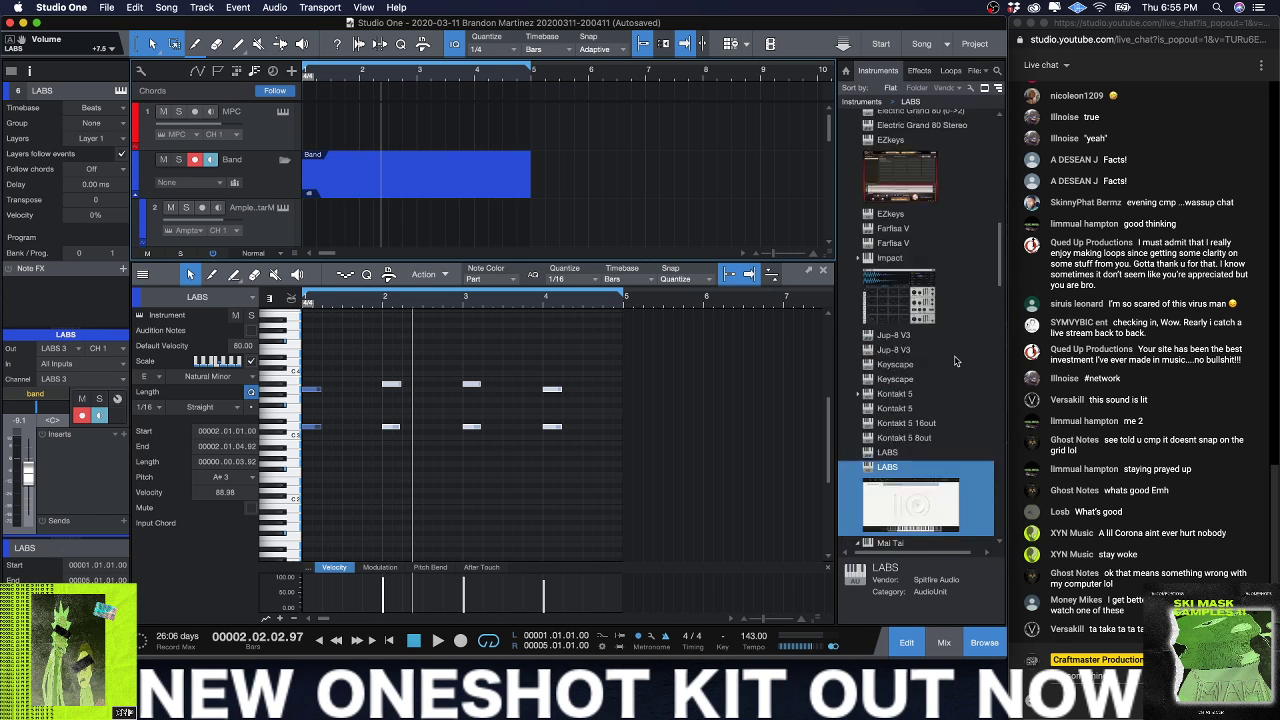
pyautogui.scroll(-20, 955, 361)
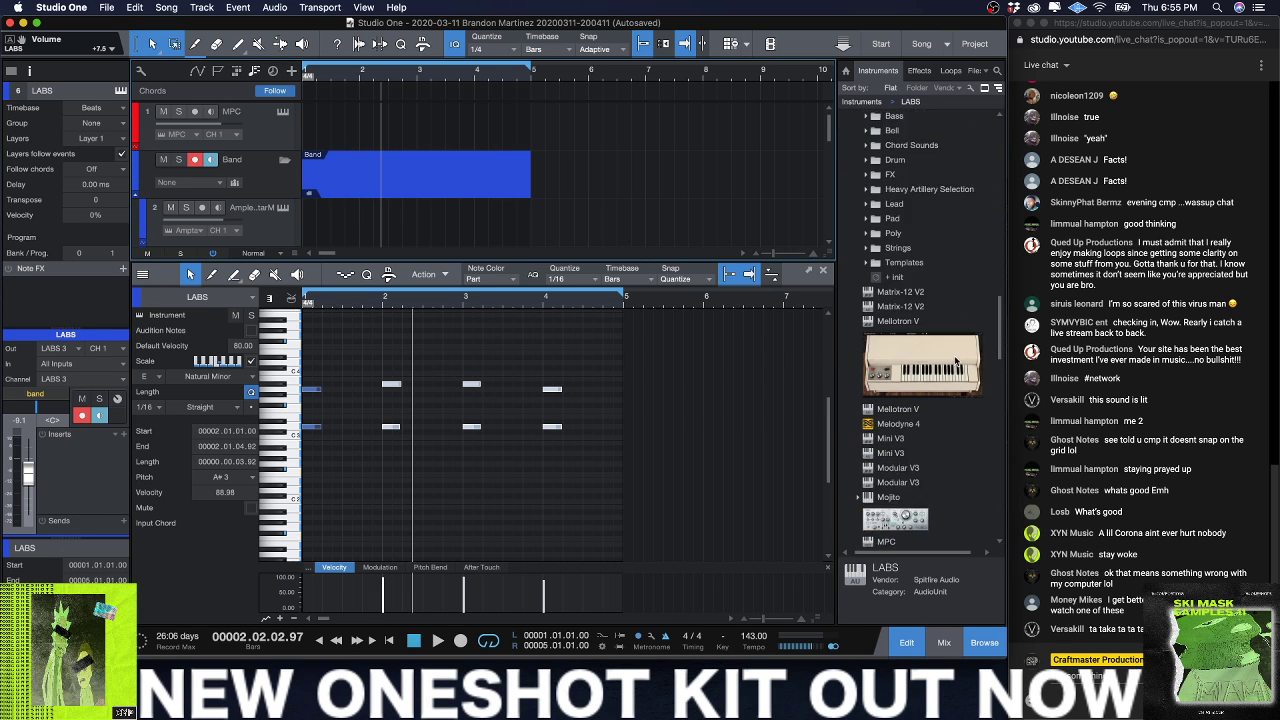
pyautogui.scroll(-20, 955, 361)
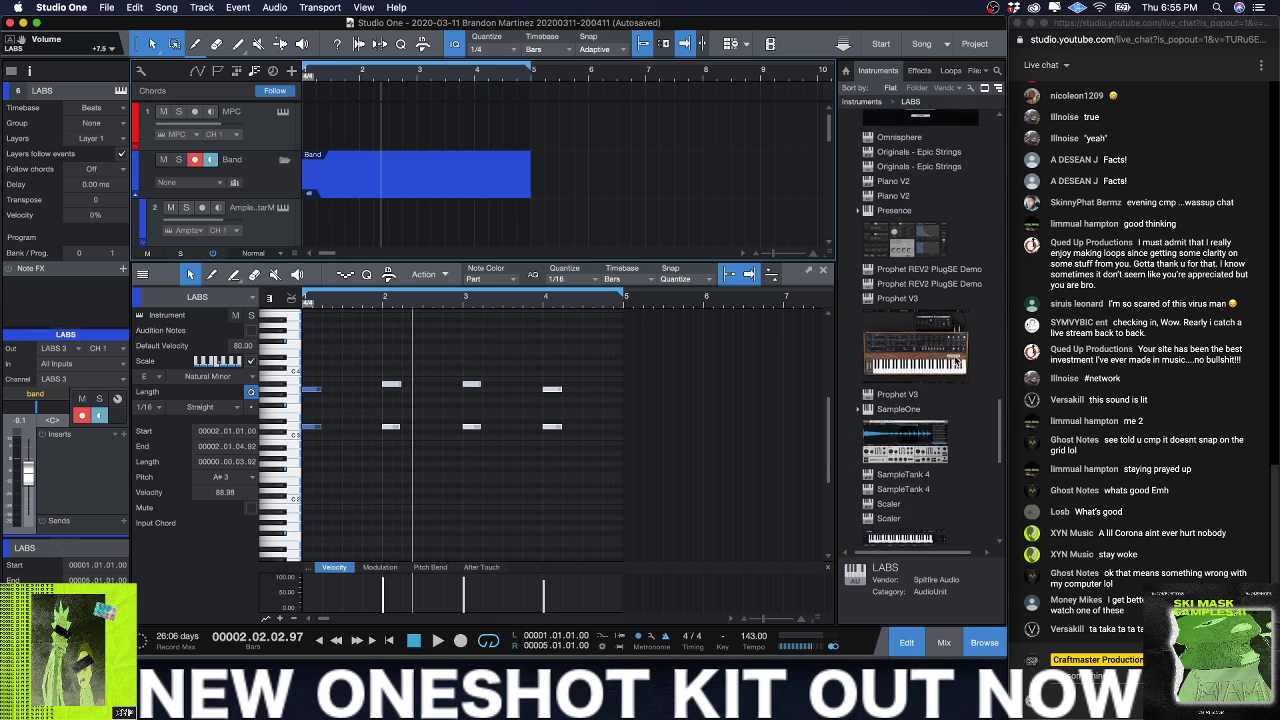
pyautogui.moveTo(886, 346); pyautogui.dragTo(272, 155)
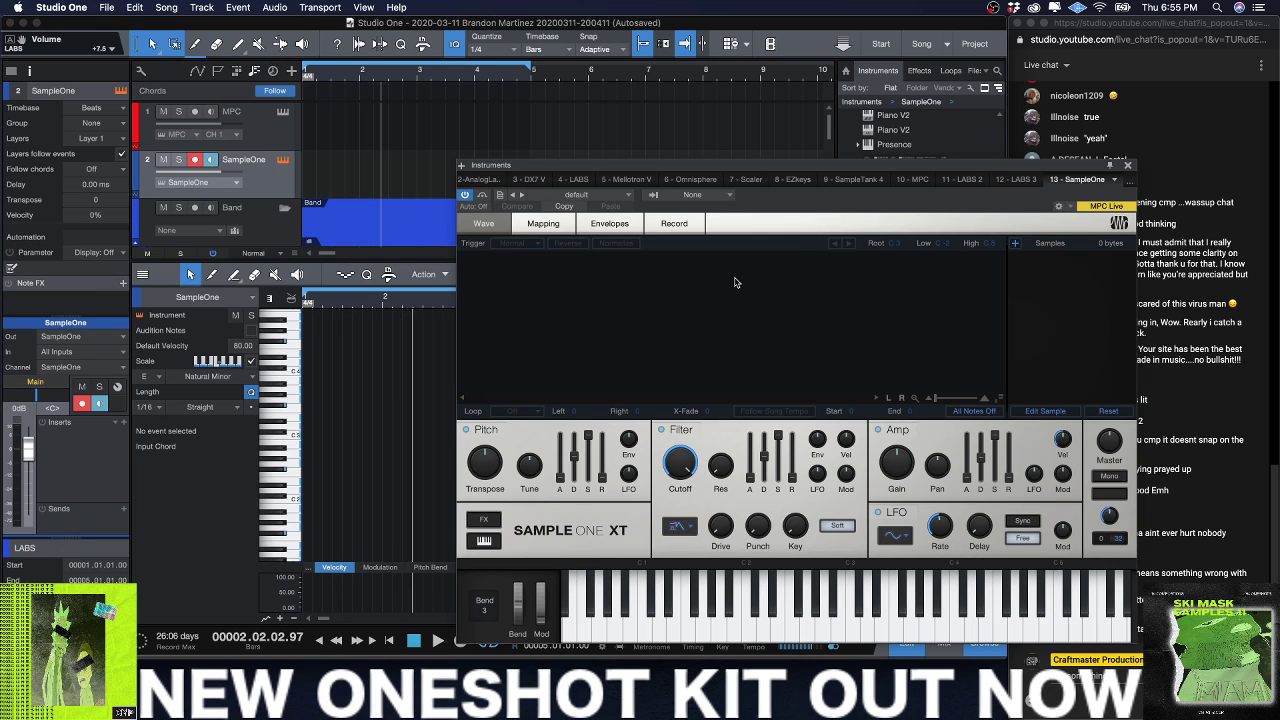
# Step: Load the Been Trappin percs preset from the percs folder into SampleOne XT
pyautogui.click(631, 198)
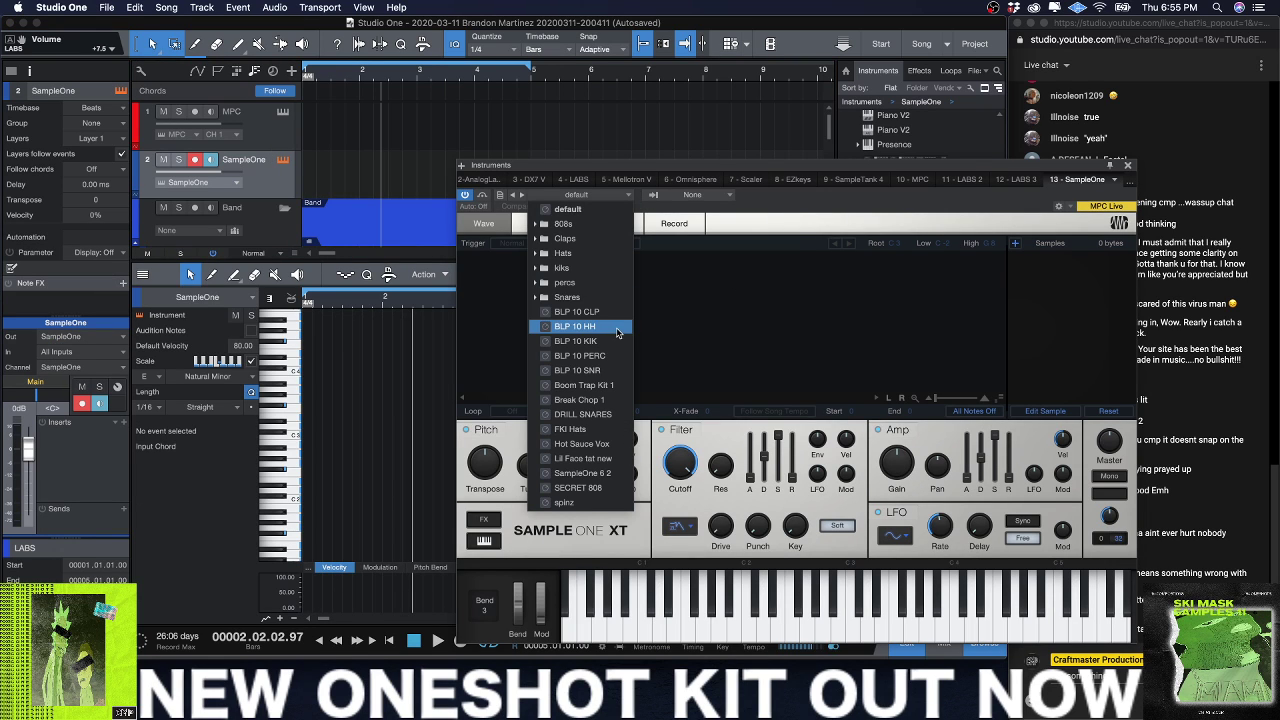
pyautogui.click(535, 284)
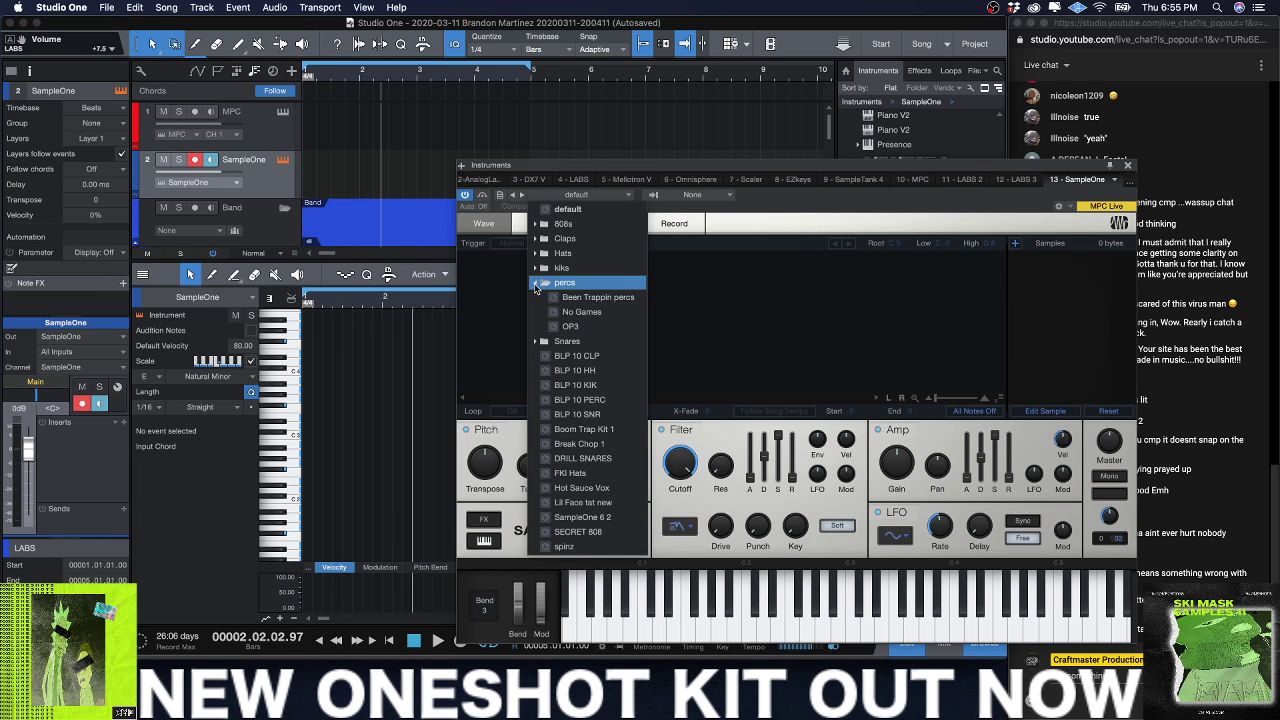
pyautogui.click(536, 285)
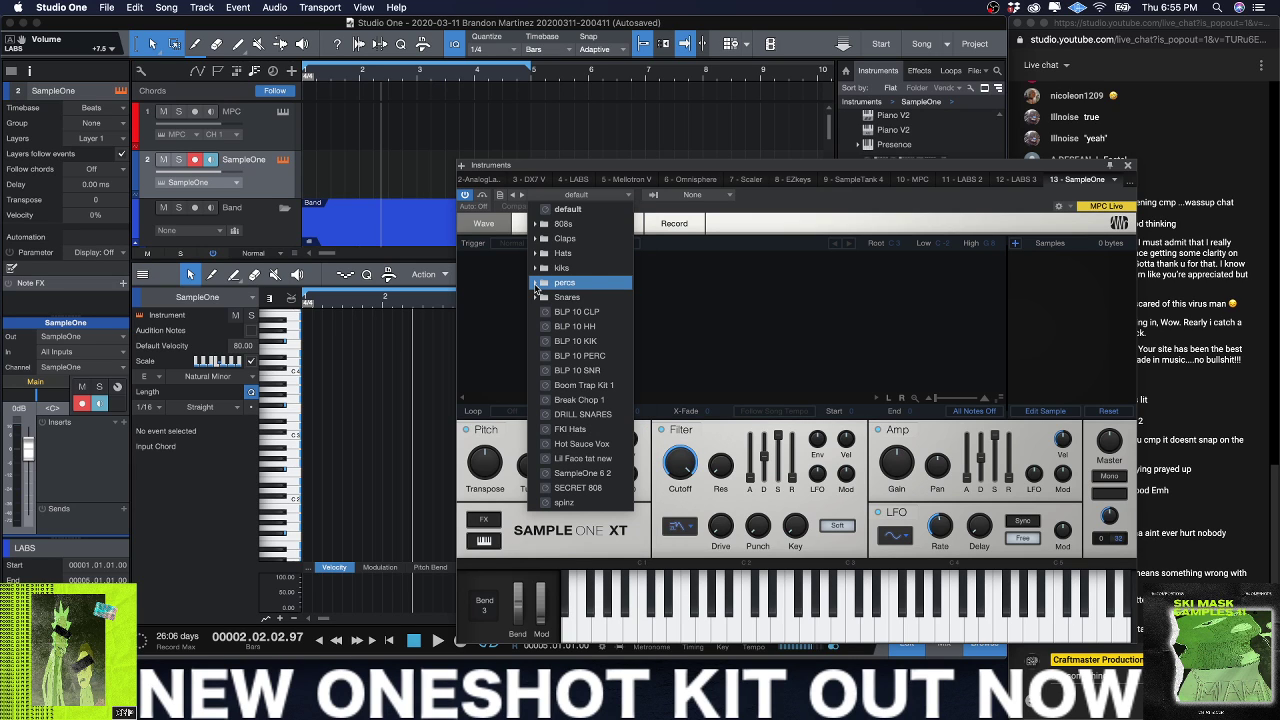
pyautogui.click(536, 285)
pyautogui.click(592, 297)
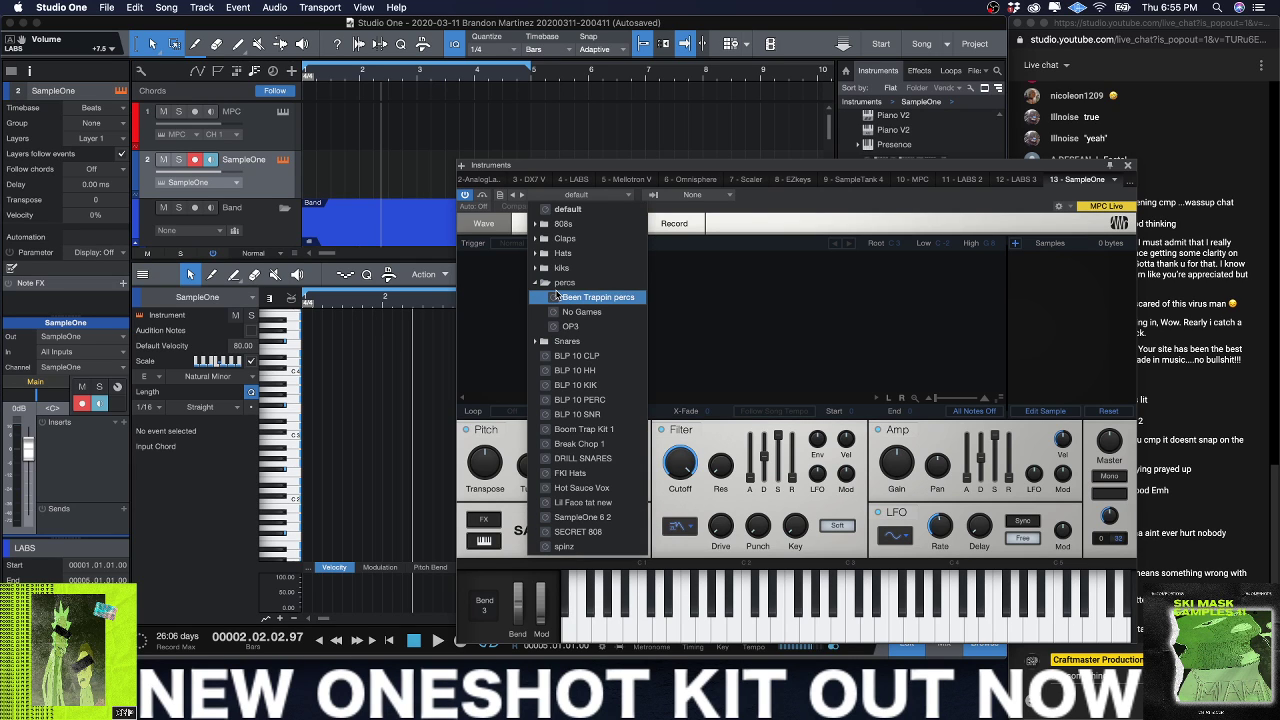
# Step: Load the OP3 preset from the Snares folder into SampleOne XT and close the instrument window
pyautogui.click(575, 370)
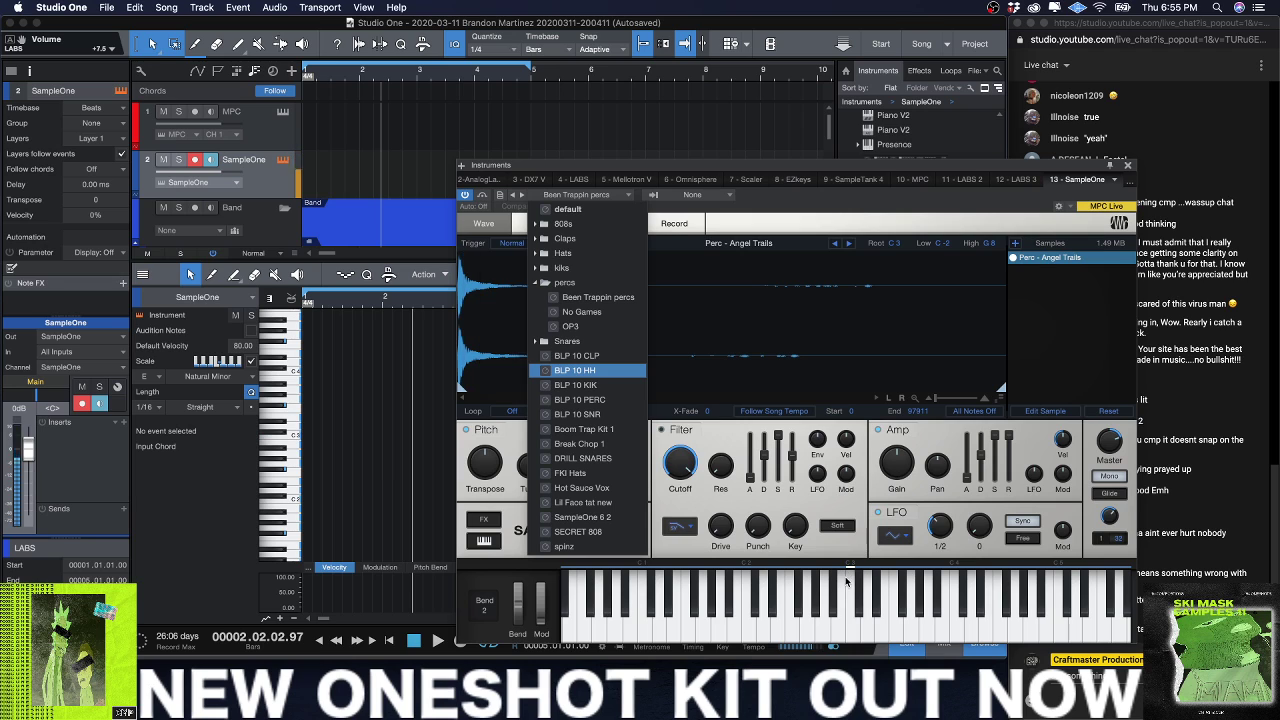
pyautogui.click(540, 270)
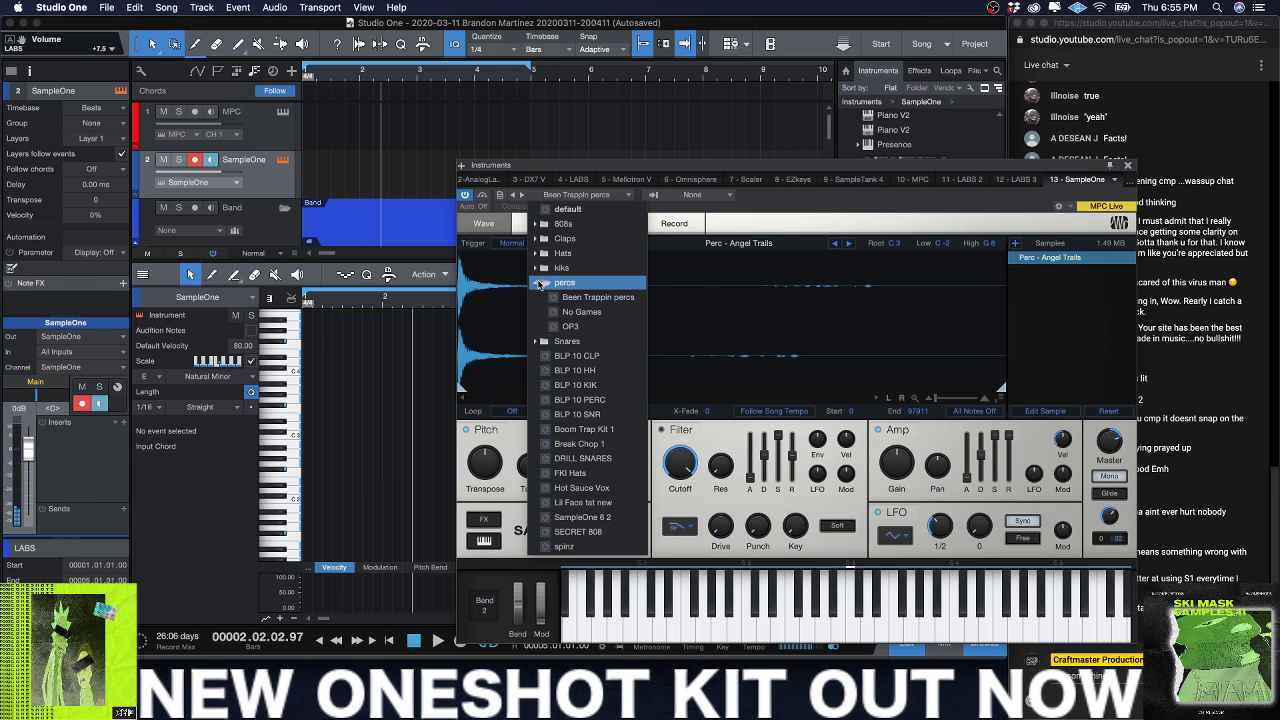
pyautogui.click(533, 285)
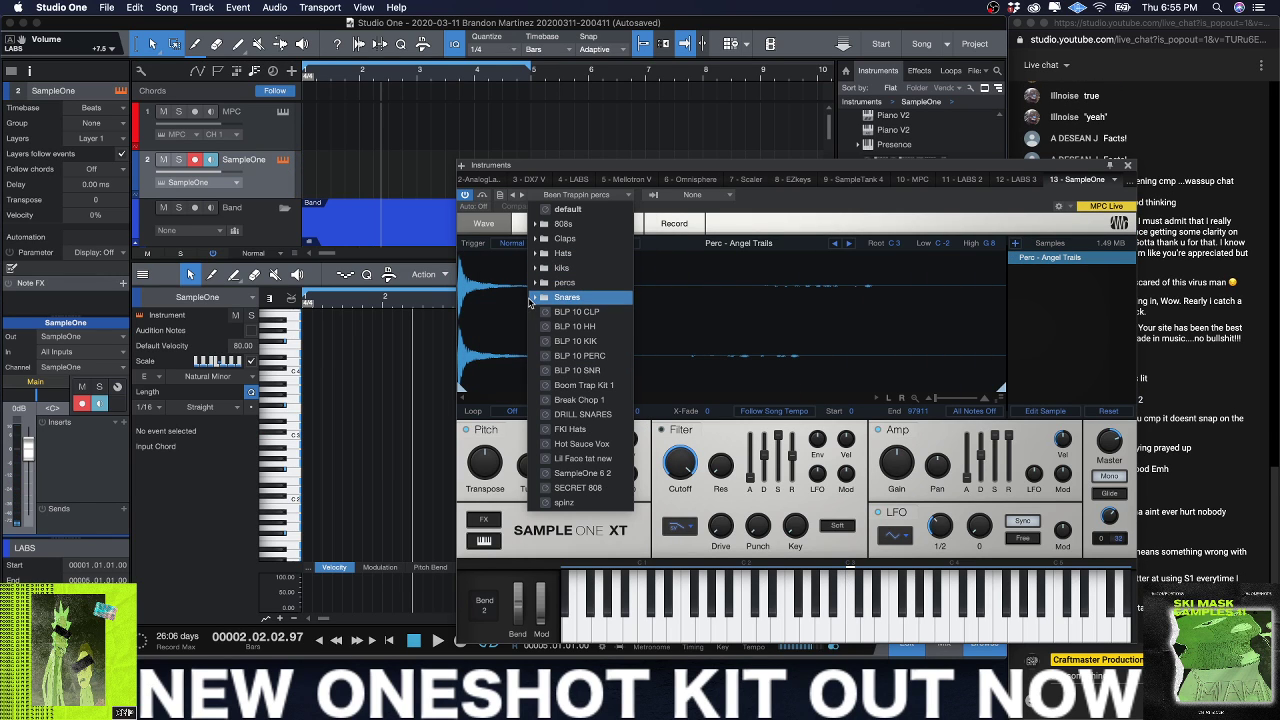
pyautogui.click(530, 299)
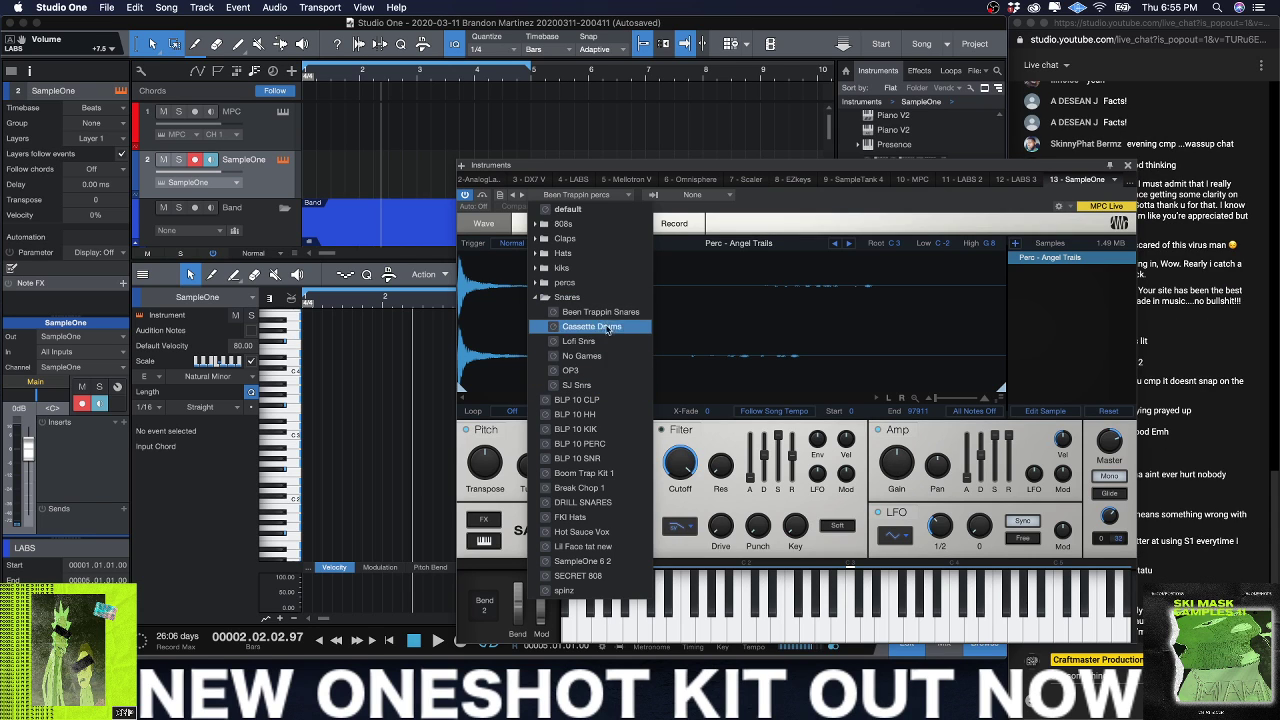
pyautogui.click(586, 371)
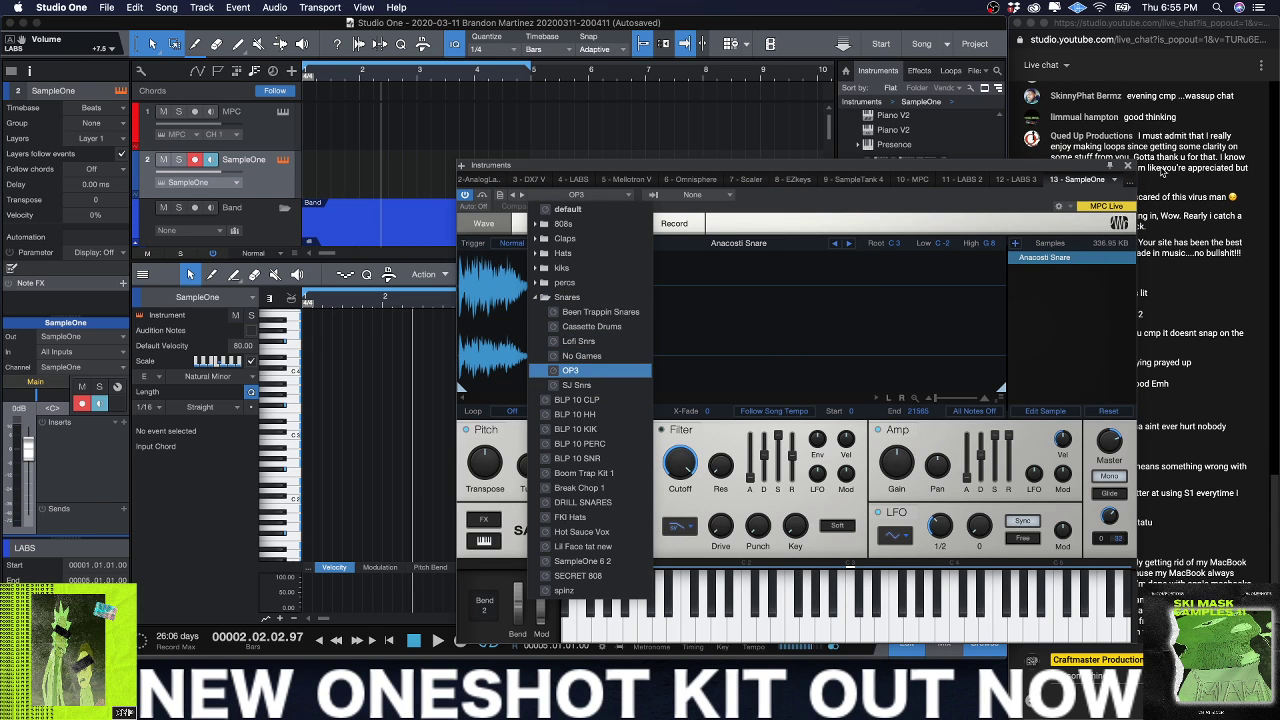
pyautogui.click(1130, 168)
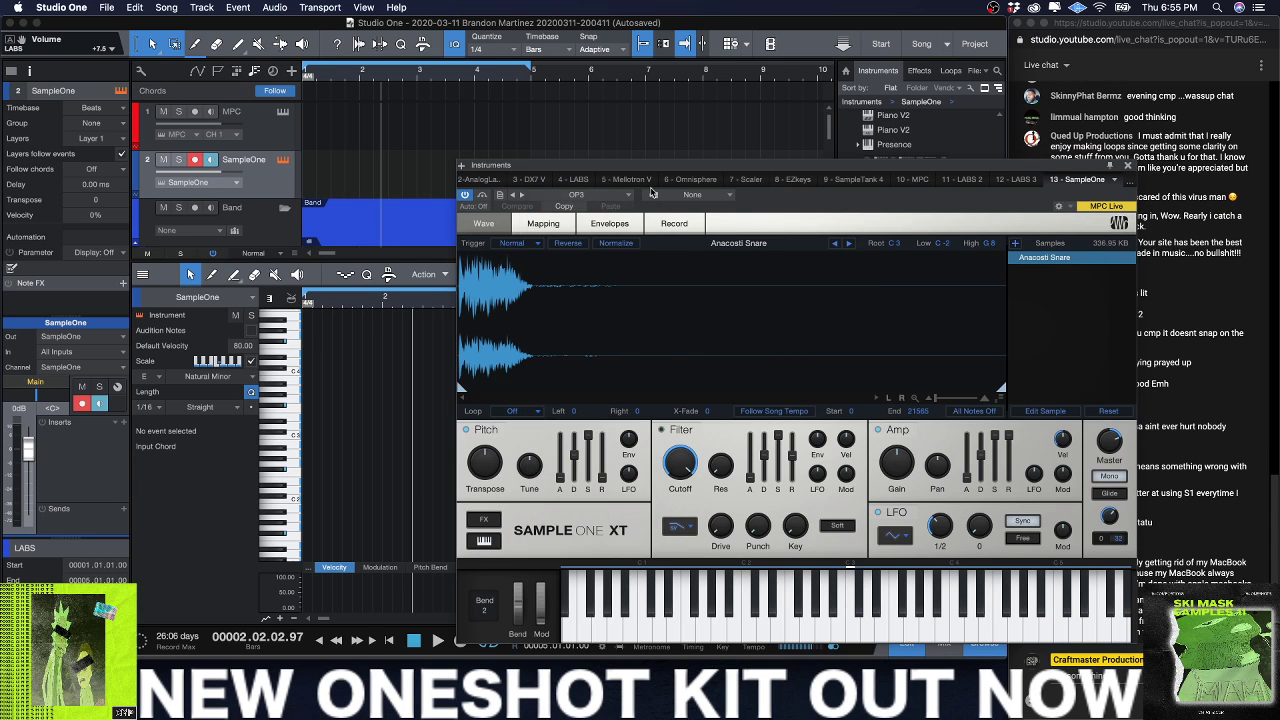
pyautogui.click(1129, 166)
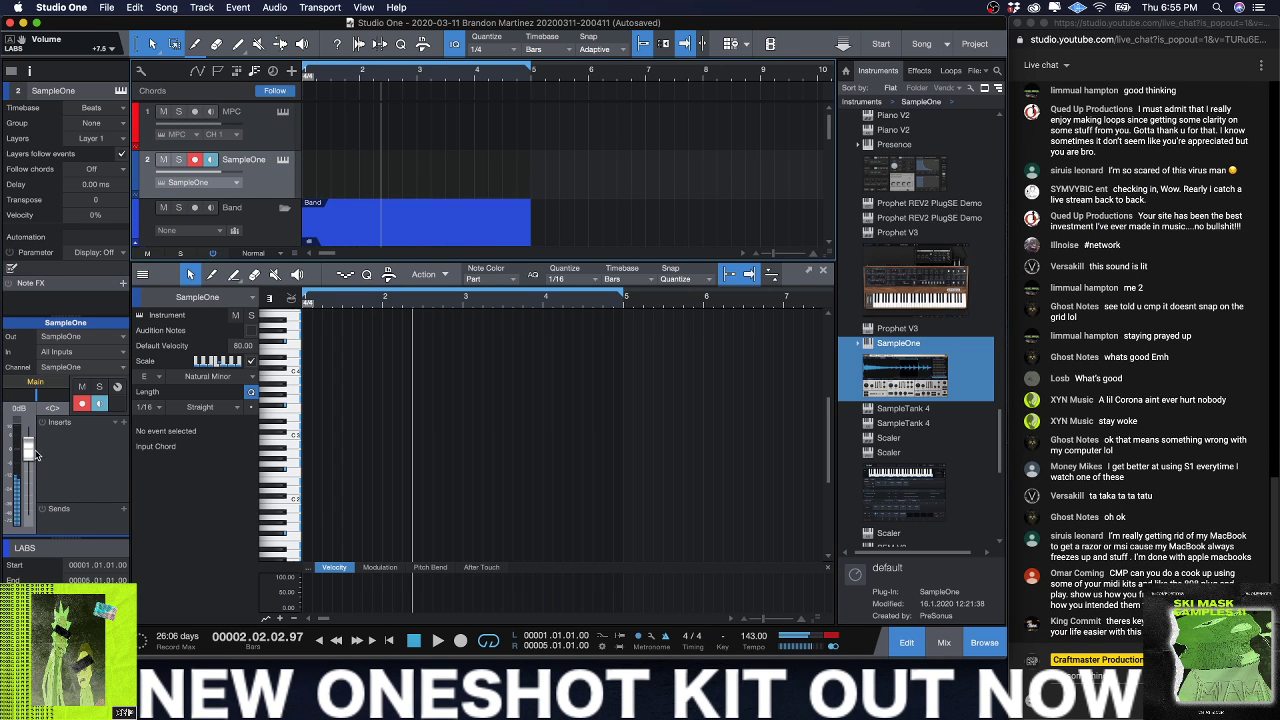
# Step: Lower the SampleOne track's volume to -19.6 dB and create an empty four-bar part on it
pyautogui.moveTo(27, 455); pyautogui.dragTo(28, 497)
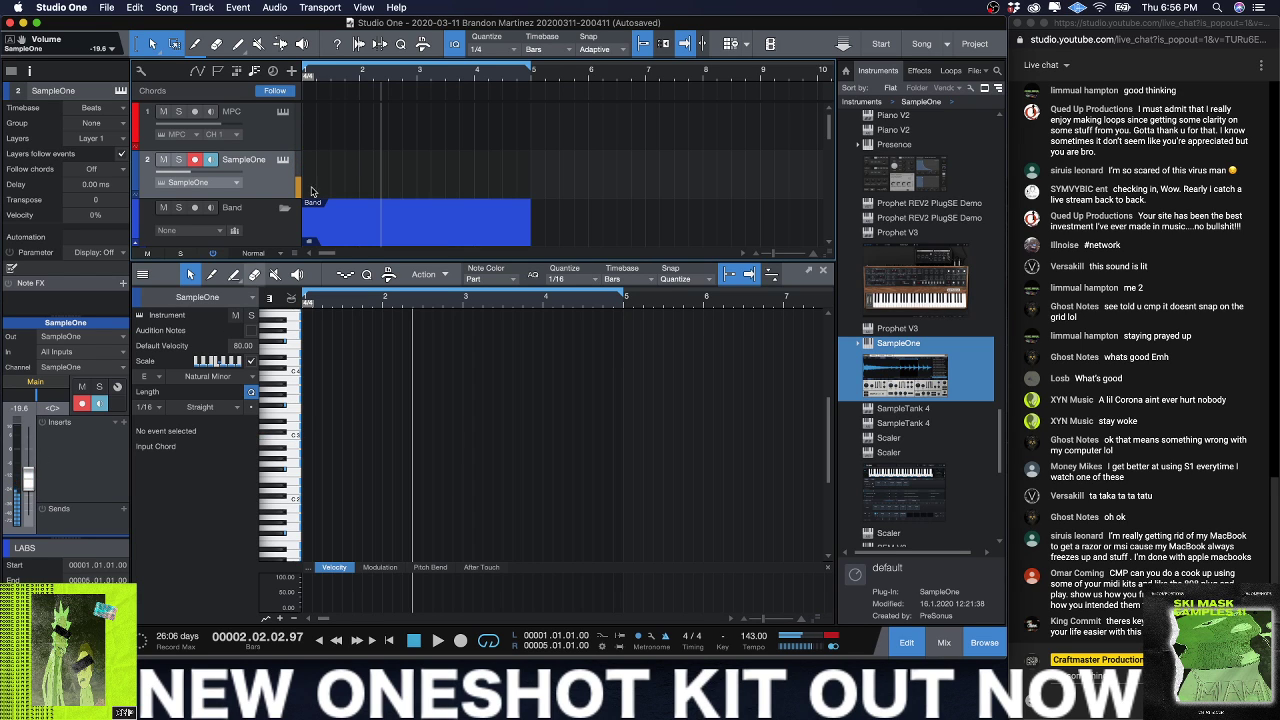
pyautogui.doubleClick(345, 186)
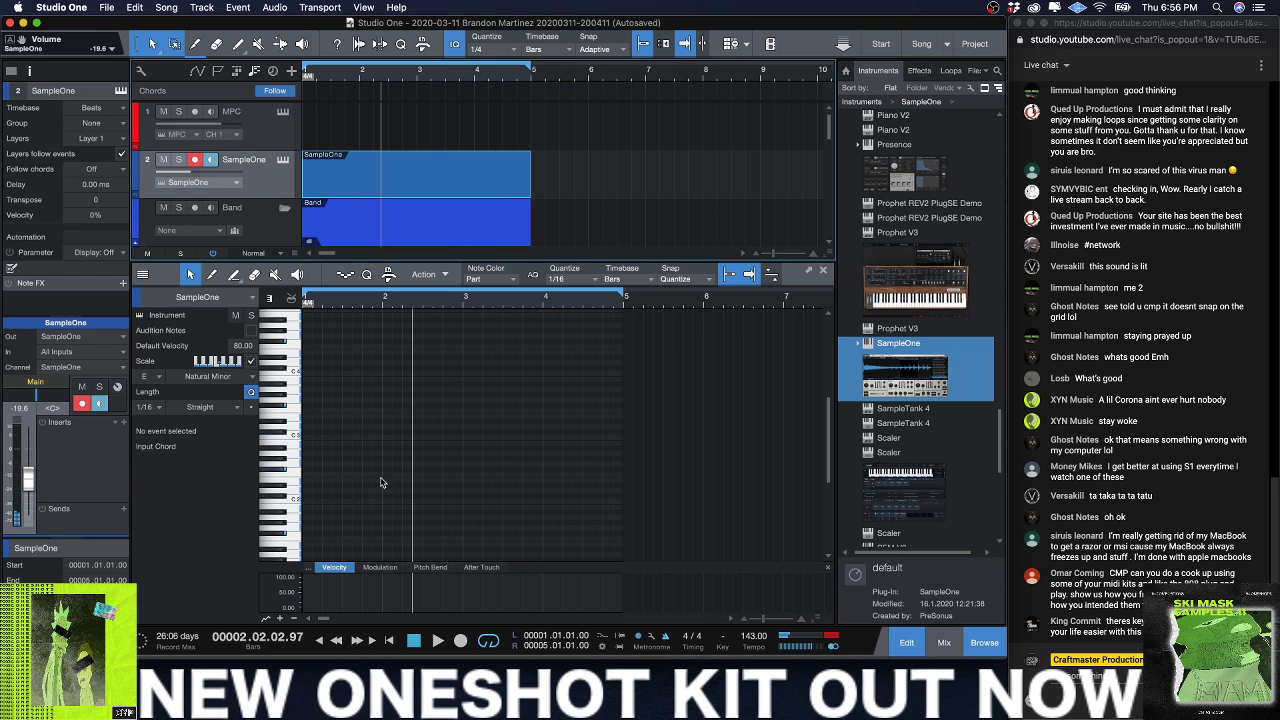
pyautogui.press('space')
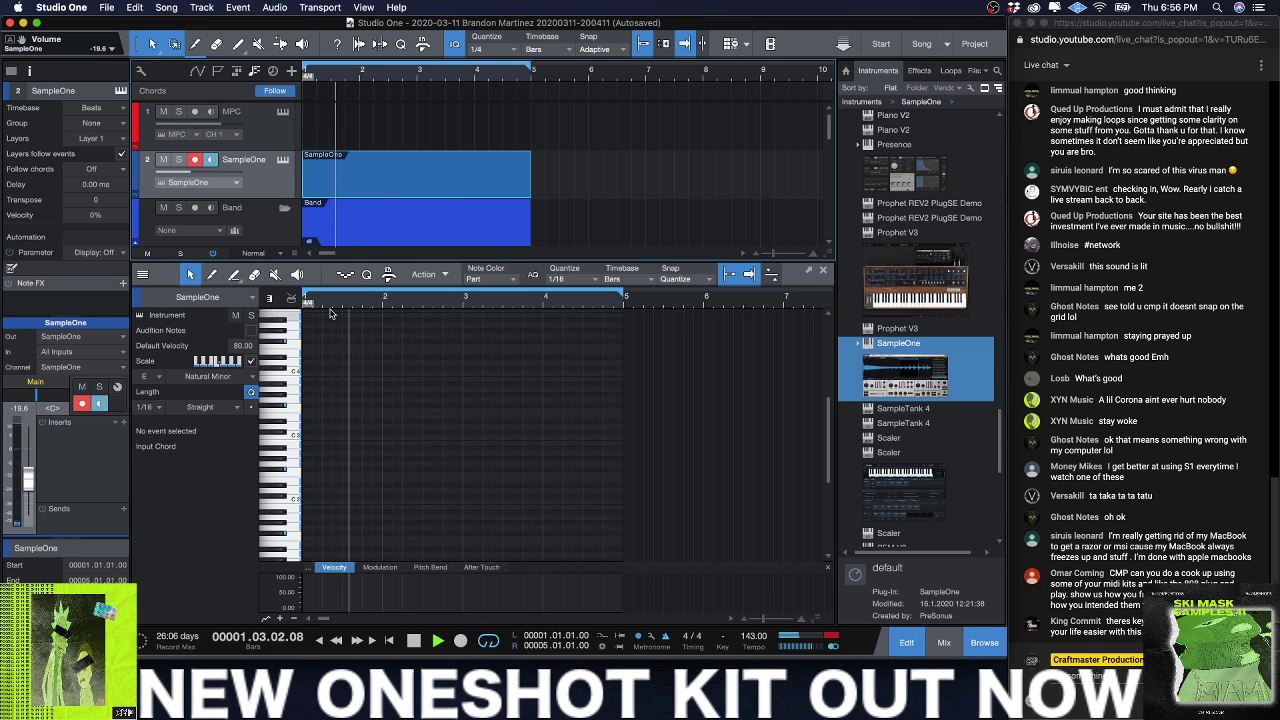
# Step: Find the first hit's timing by playing the loop, and place a sixteenth note on C3 at 1.2.3
pyautogui.press('e')
pyautogui.press('space')
pyautogui.press('space')
pyautogui.press('space')
pyautogui.press('space')
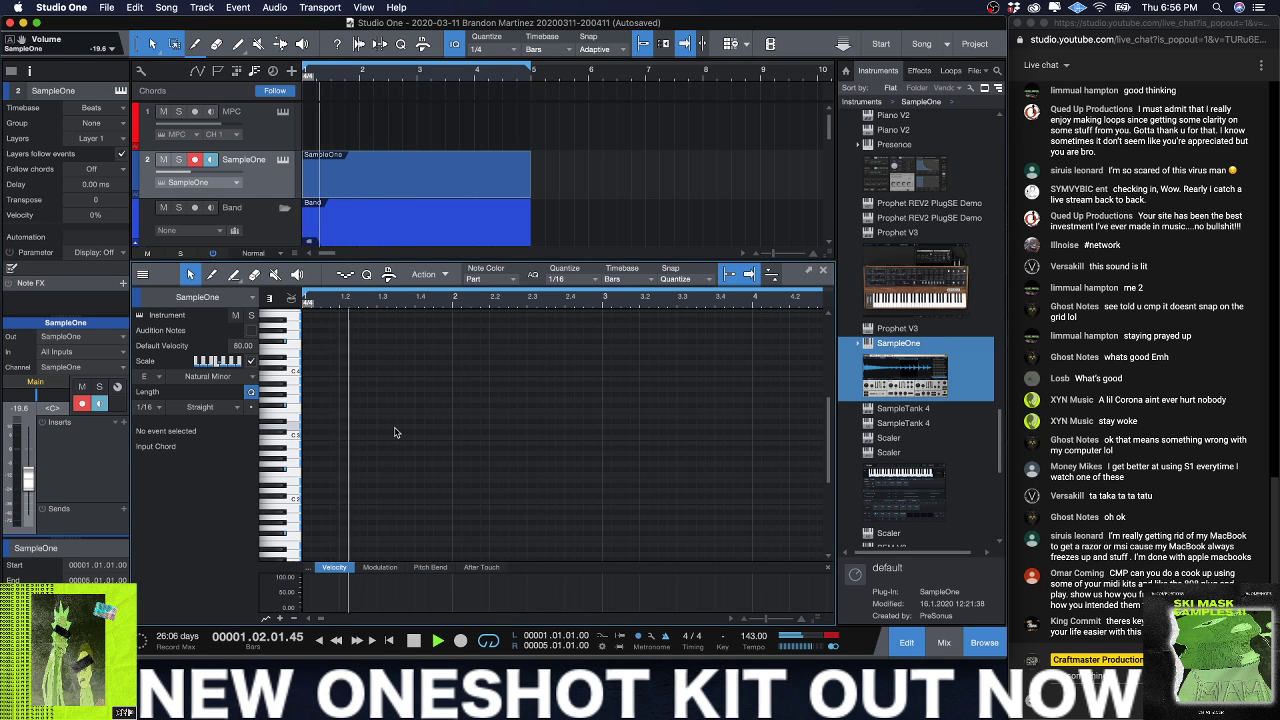
pyautogui.press('space')
pyautogui.press('space')
pyautogui.press('space')
pyautogui.press('space')
pyautogui.press('space')
pyautogui.press('space')
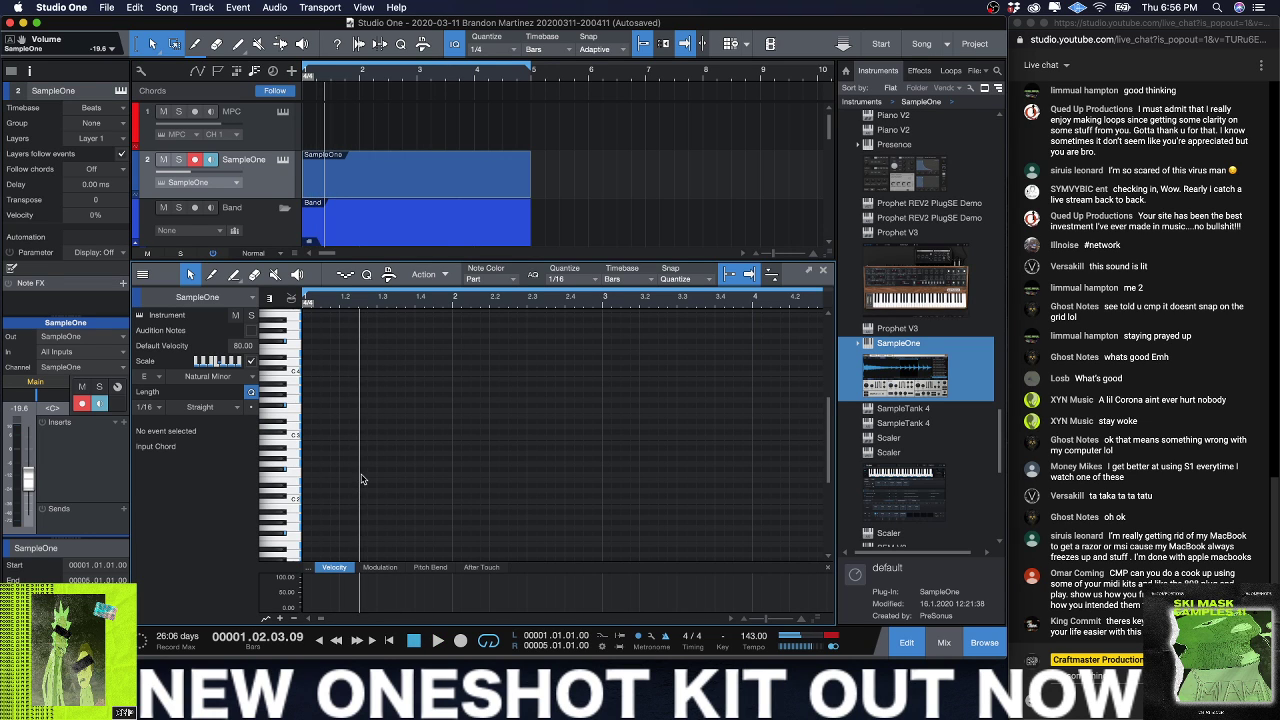
pyautogui.doubleClick(362, 480)
pyautogui.press('space')
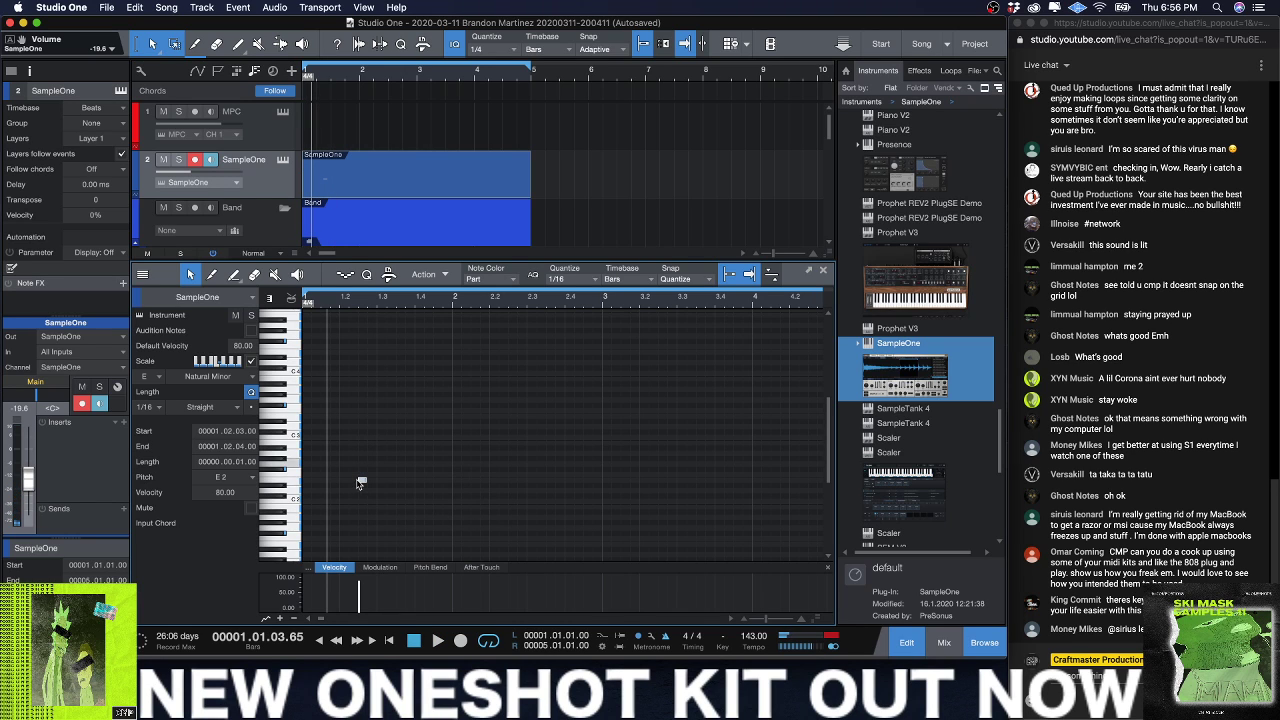
pyautogui.moveTo(362, 483); pyautogui.dragTo(362, 440)
pyautogui.press('space')
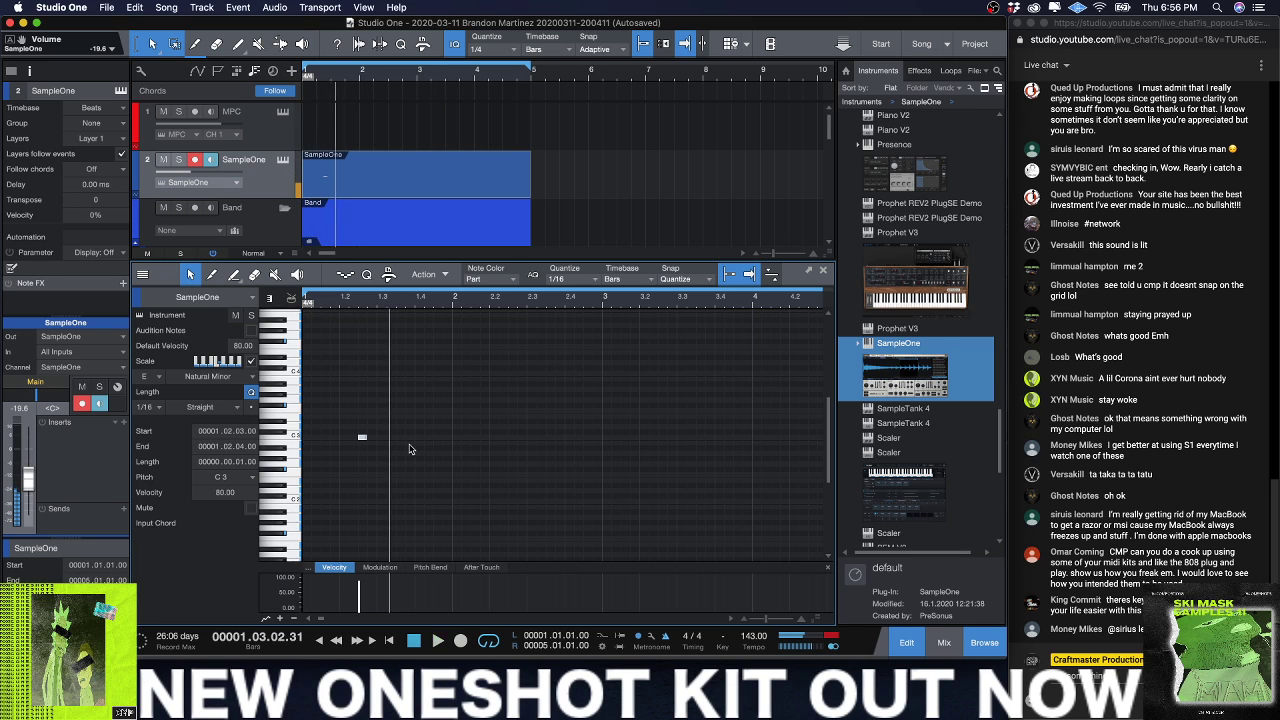
# Step: Add sixteenth notes on C3 at 1.3.2, 1.3.3 and 1.4.1, and play back the pattern
pyautogui.press('space')
pyautogui.click(418, 437)
pyautogui.click(398, 437)
pyautogui.click(392, 438)
pyautogui.press('space')
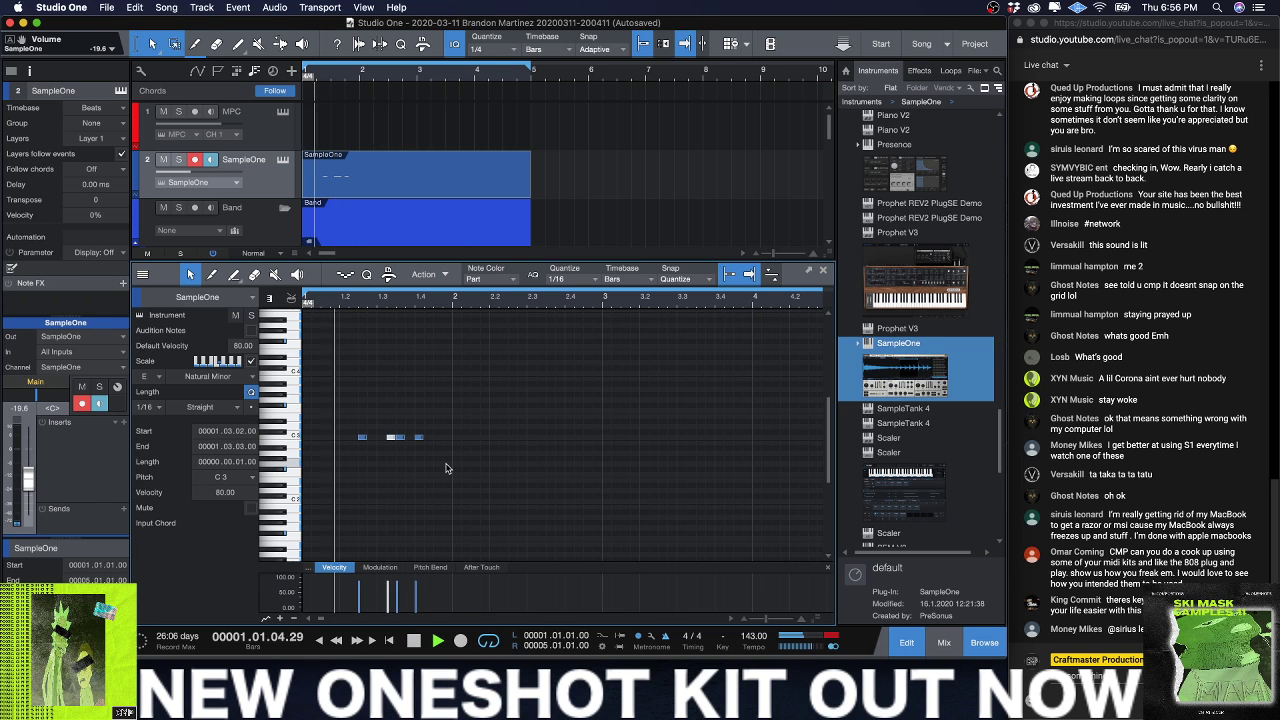
pyautogui.press('space')
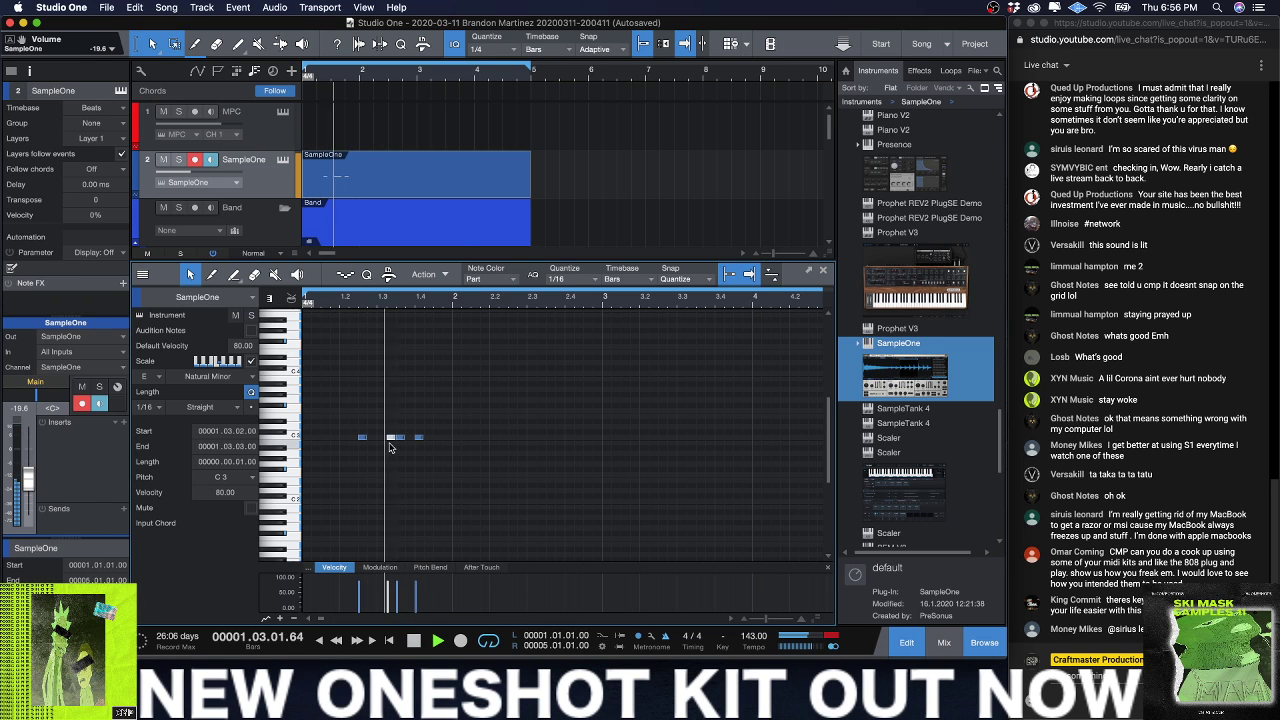
# Step: Add a sixteenth note on C3 at 1.1.1 and listen to the bar
pyautogui.click(452, 442)
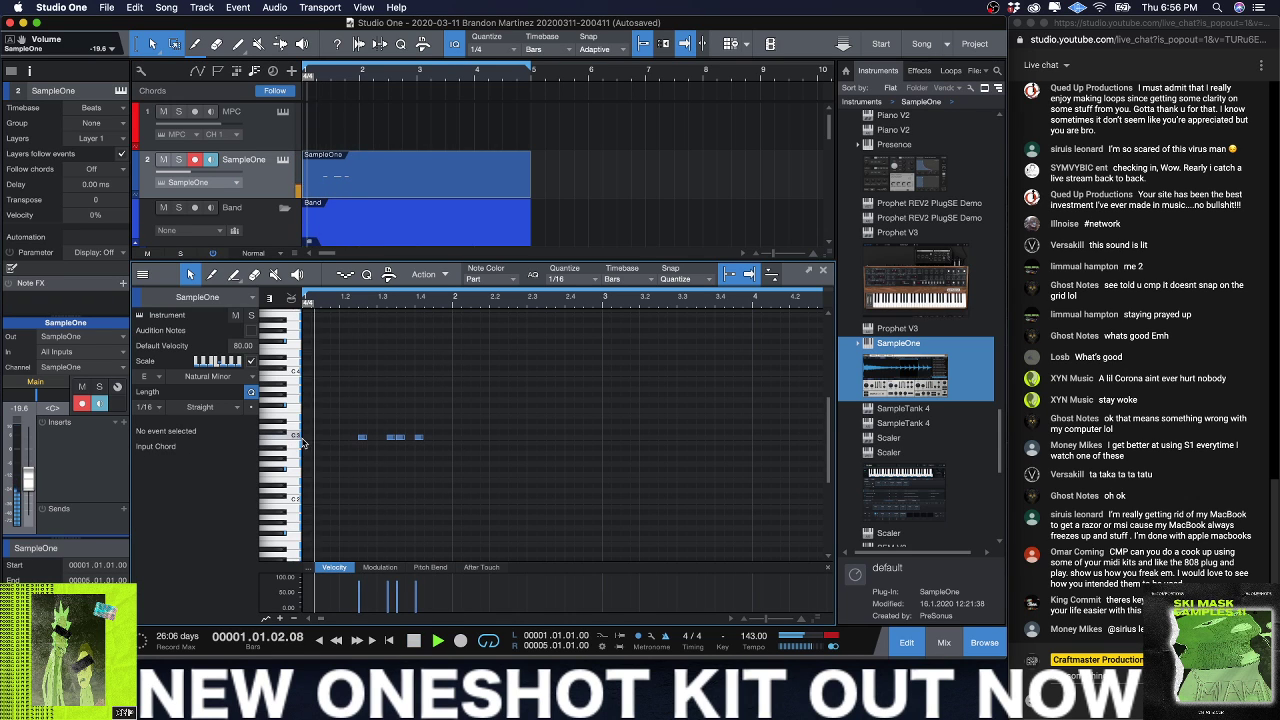
pyautogui.press('space')
pyautogui.press('space')
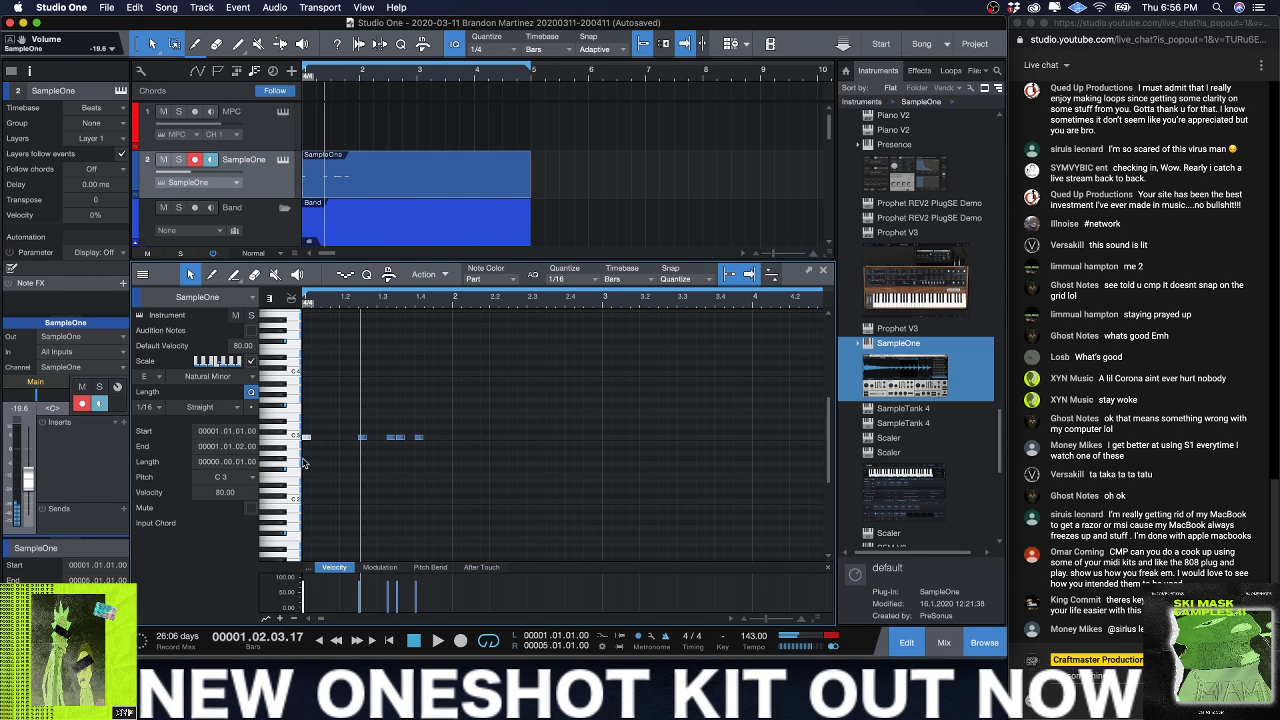
pyautogui.press('space')
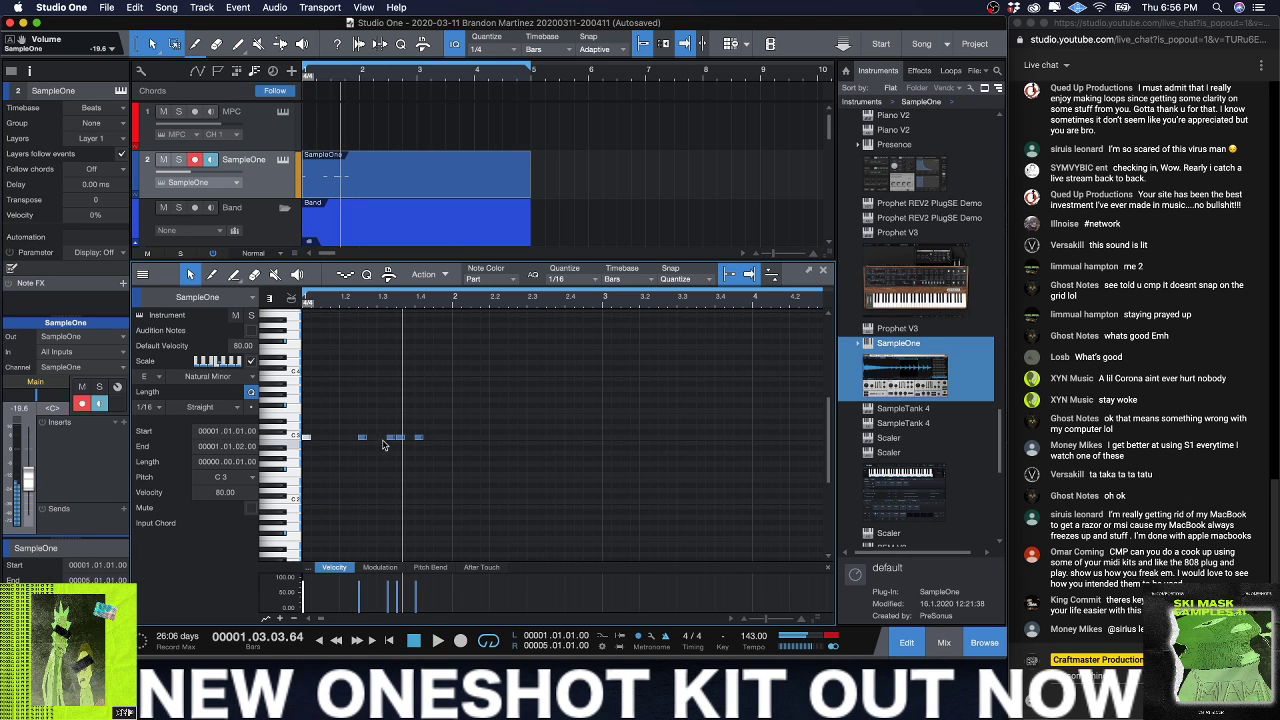
# Step: Try an extra C3 note at 1.3.1 with the neighbouring notes shifted by a sixteenth
pyautogui.click(383, 438)
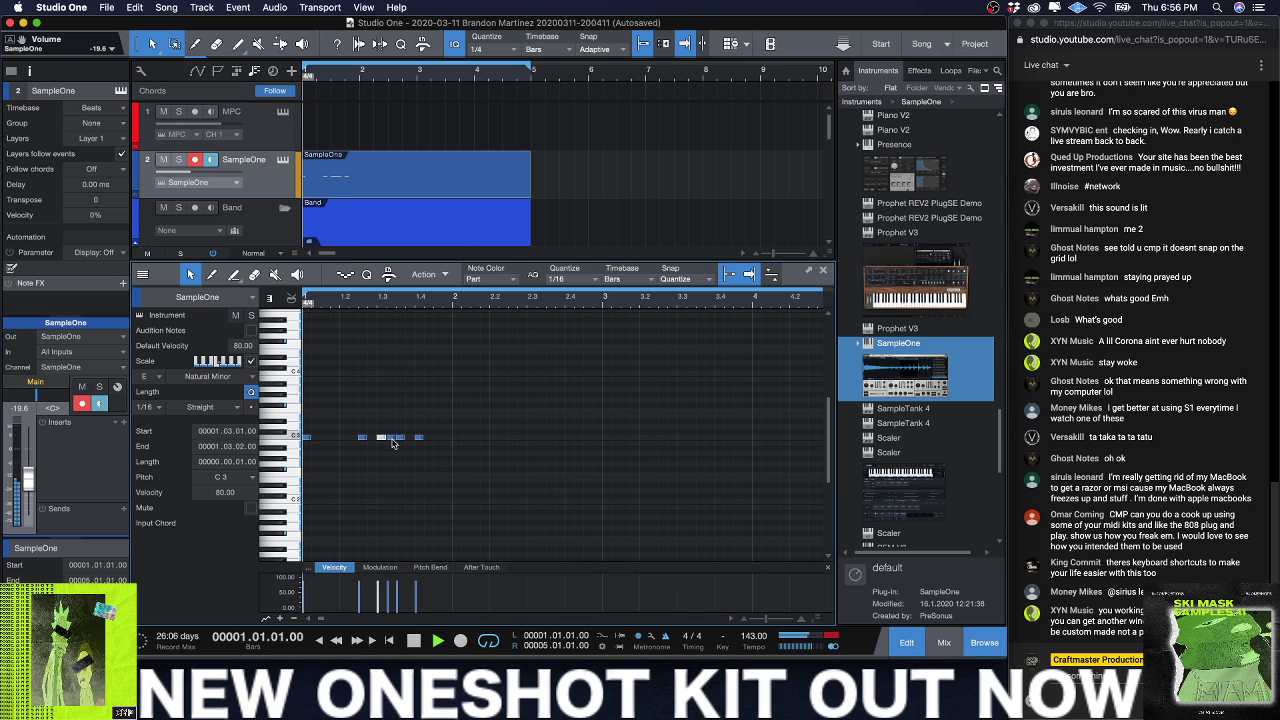
pyautogui.click(396, 438)
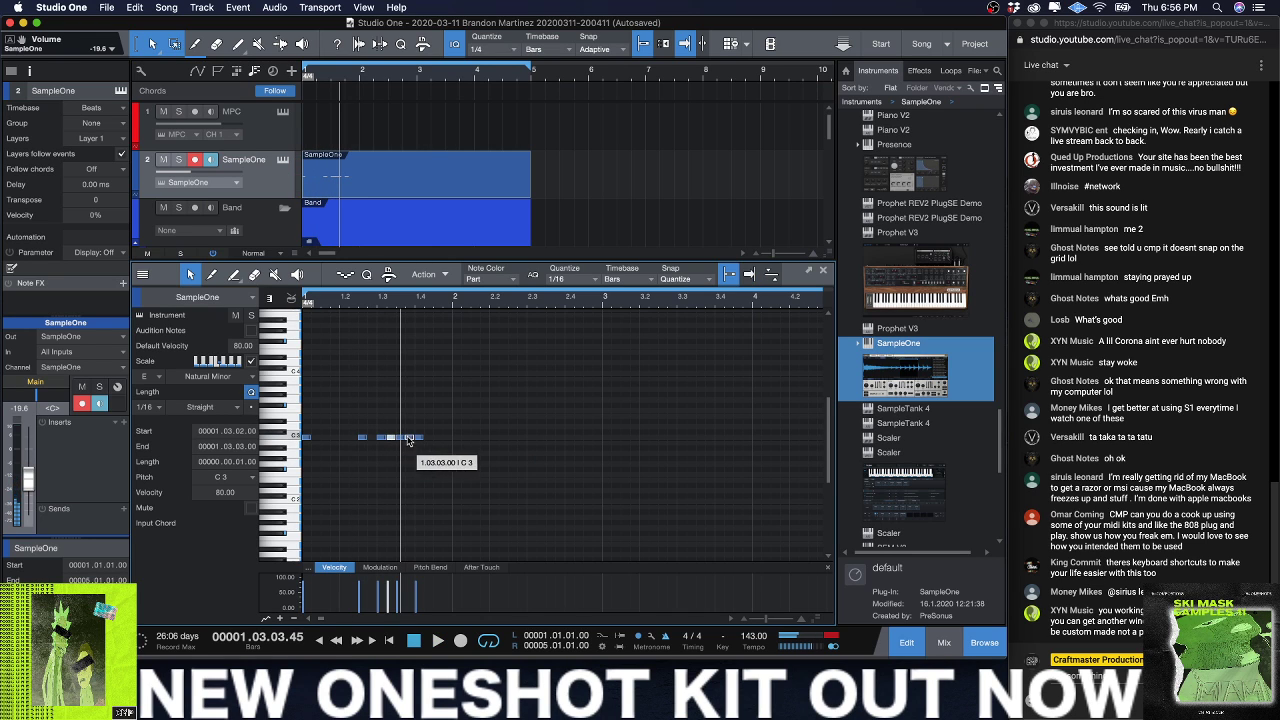
pyautogui.press('space')
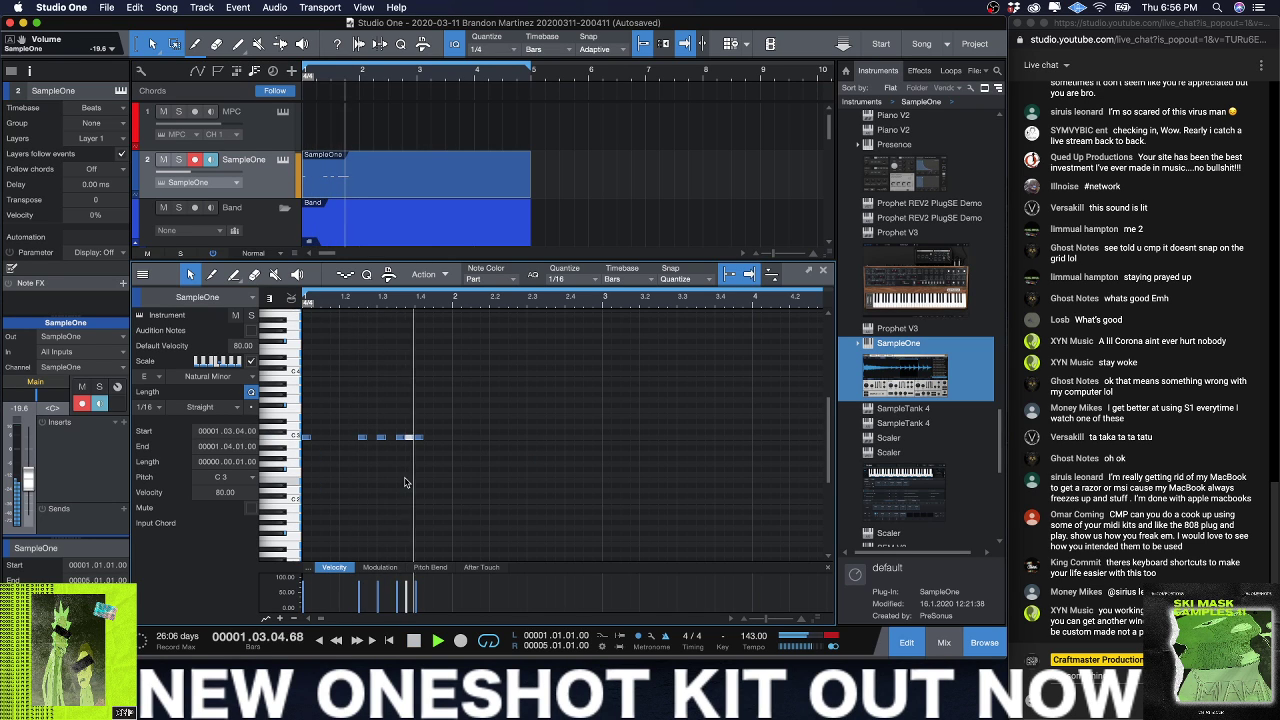
pyautogui.press('space')
pyautogui.click(382, 438)
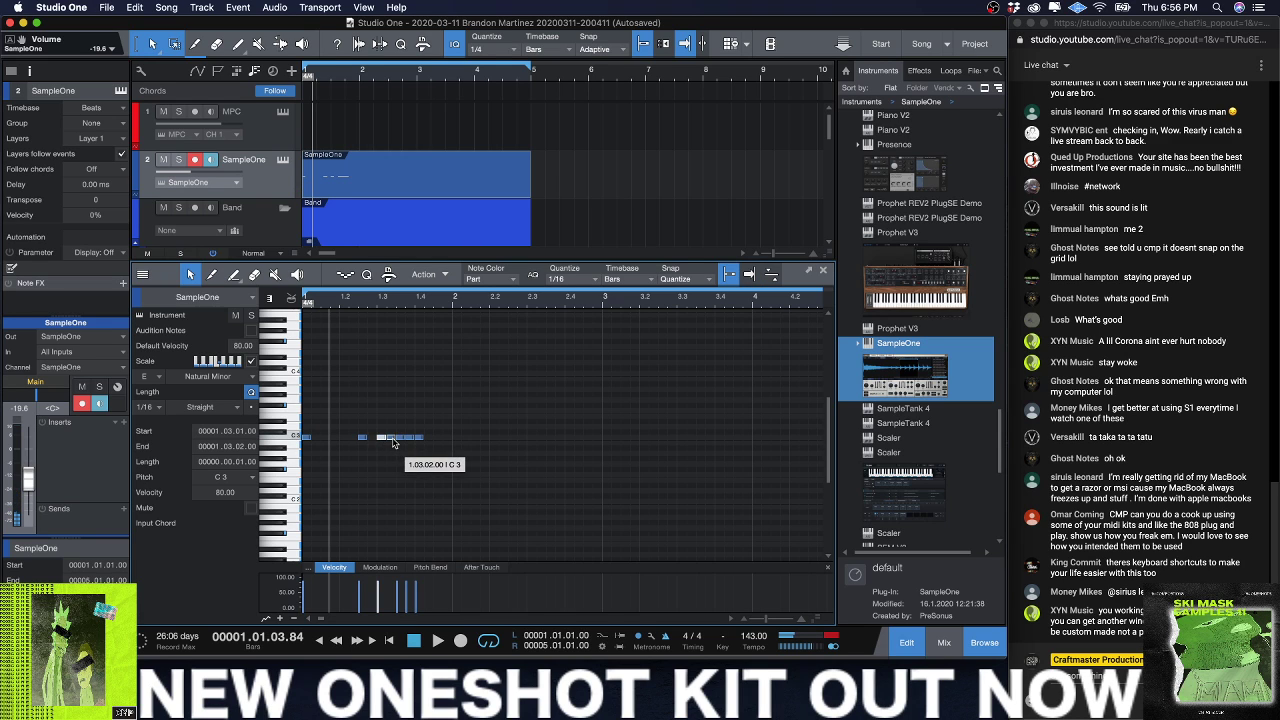
# Step: Select the notes of the first bar and duplicate the pattern through all four bars
pyautogui.moveTo(462, 452); pyautogui.dragTo(302, 396)
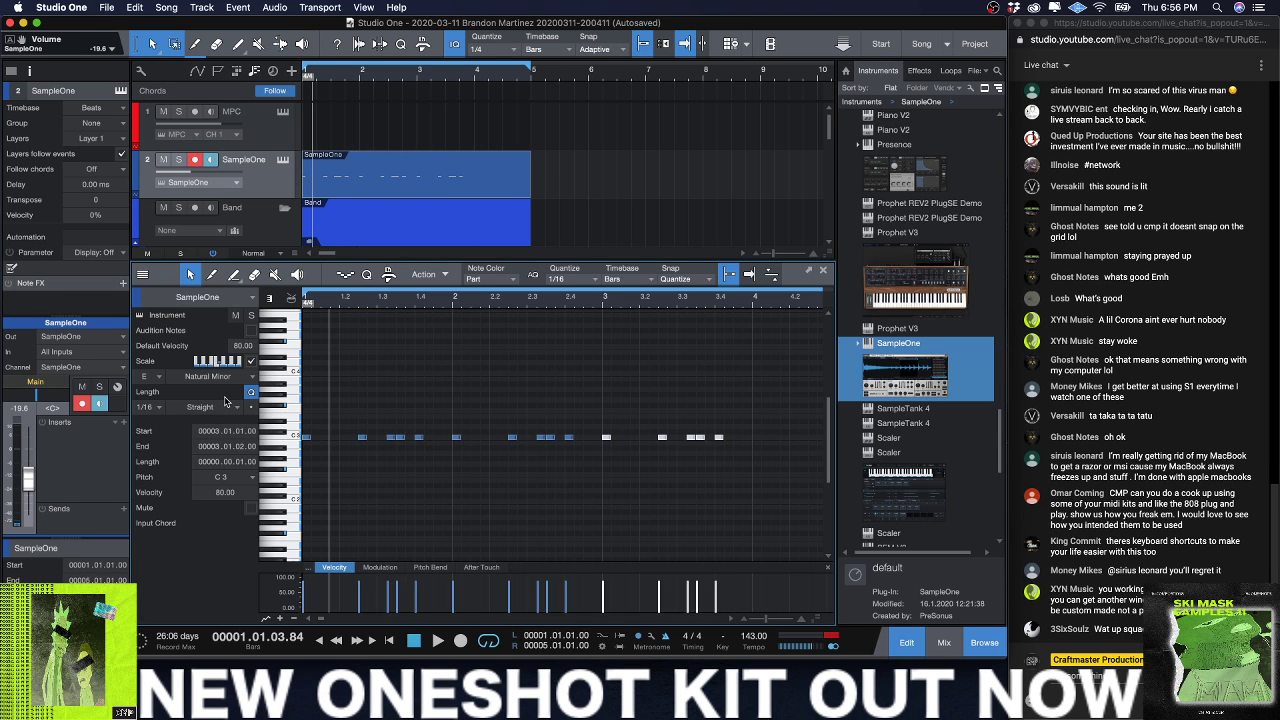
pyautogui.press('d')
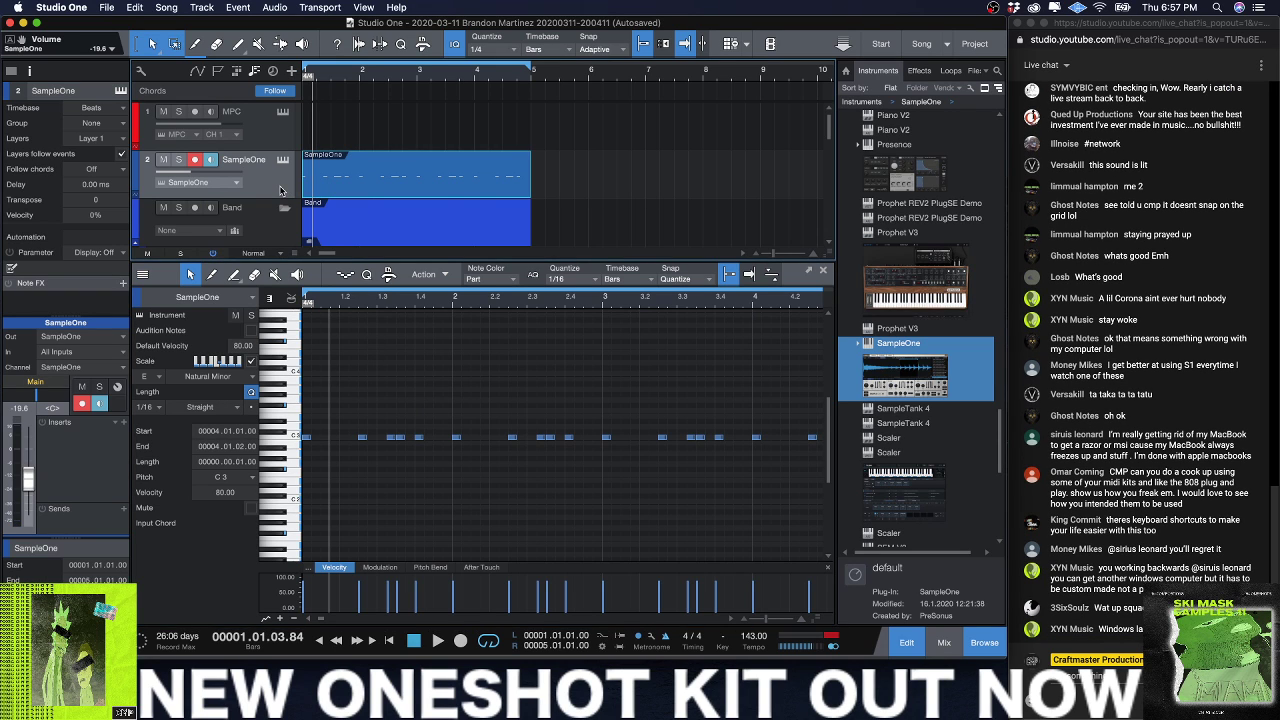
# Step: Duplicate the SampleOne track with its instrument and part, and delete all notes from the copied part
pyautogui.hotkey('shift', 'd')
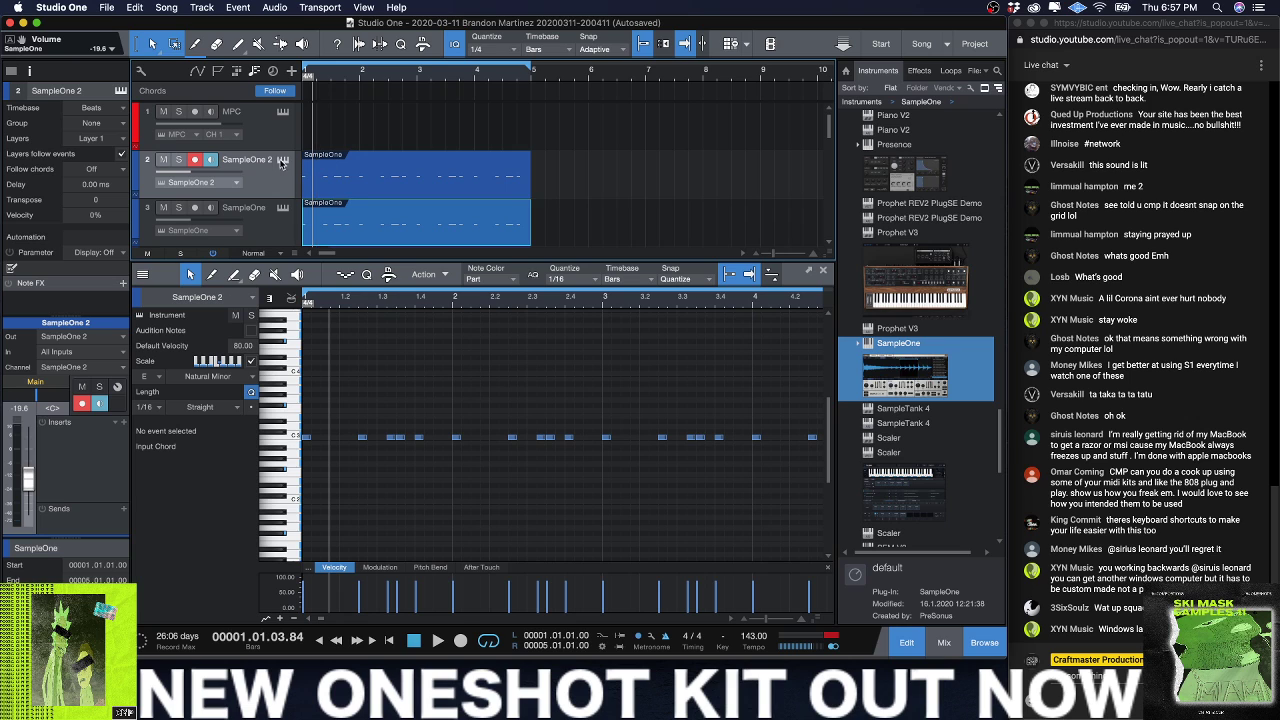
pyautogui.moveTo(496, 316); pyautogui.dragTo(524, 301)
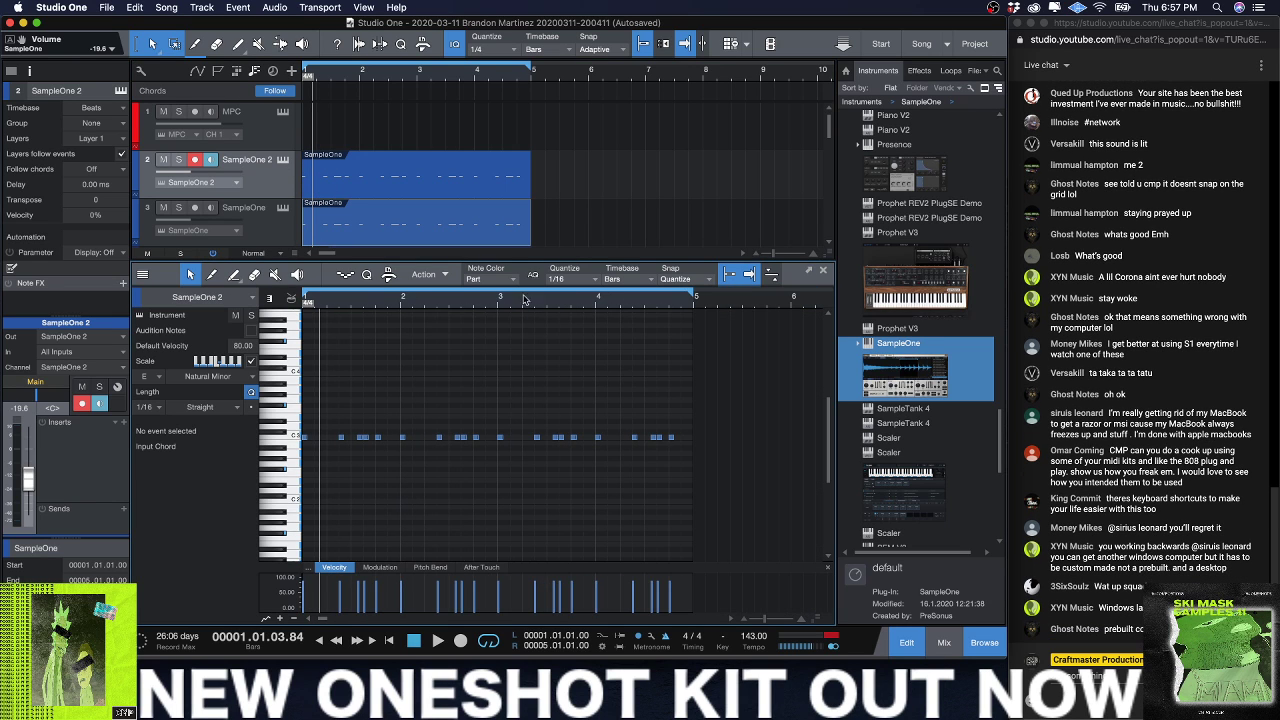
pyautogui.moveTo(702, 438); pyautogui.dragTo(325, 425)
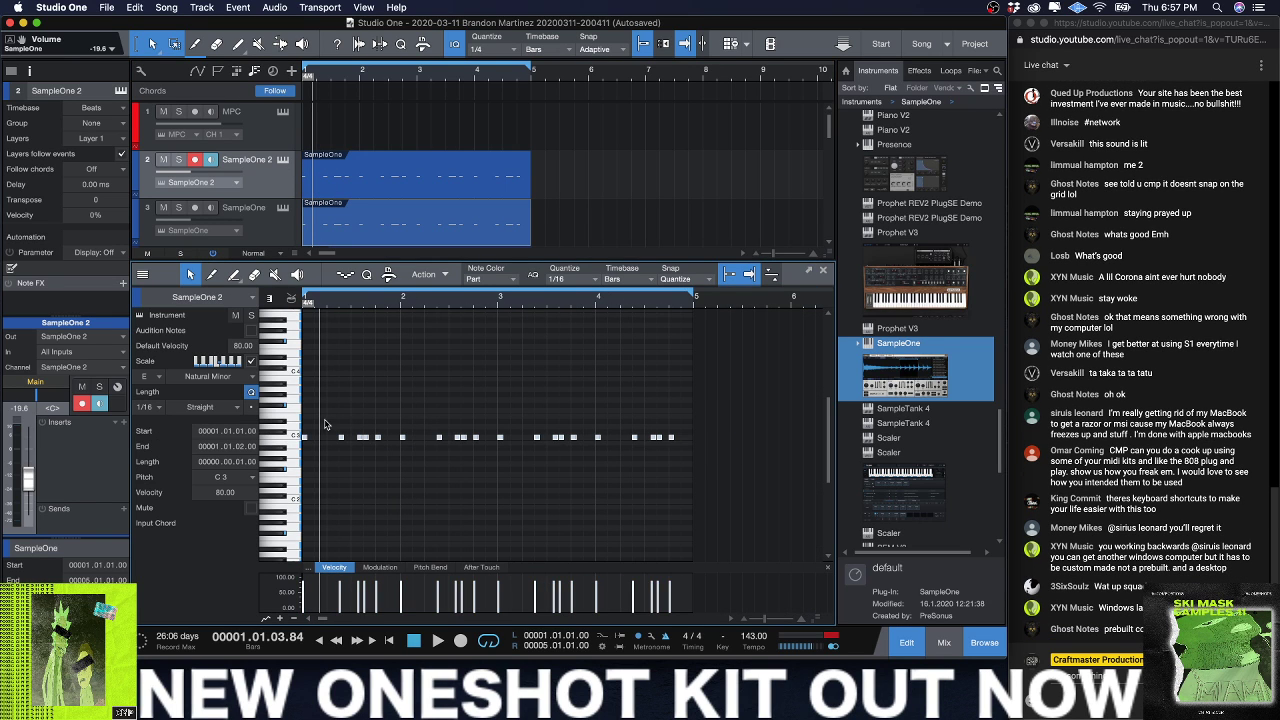
pyautogui.press('Delete')
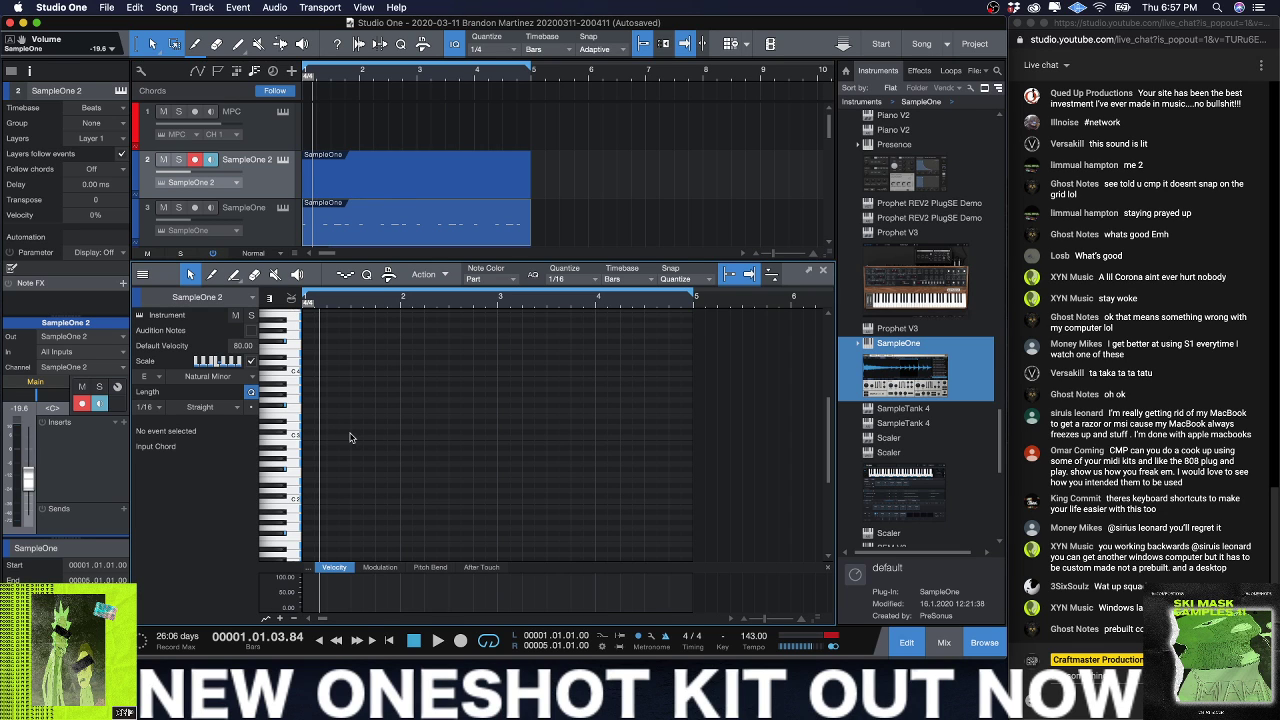
# Step: Place C3 notes at 1.3.1 and 2.4.1 in the copied part and repeat them in bars 3 and 4
pyautogui.click(350, 437)
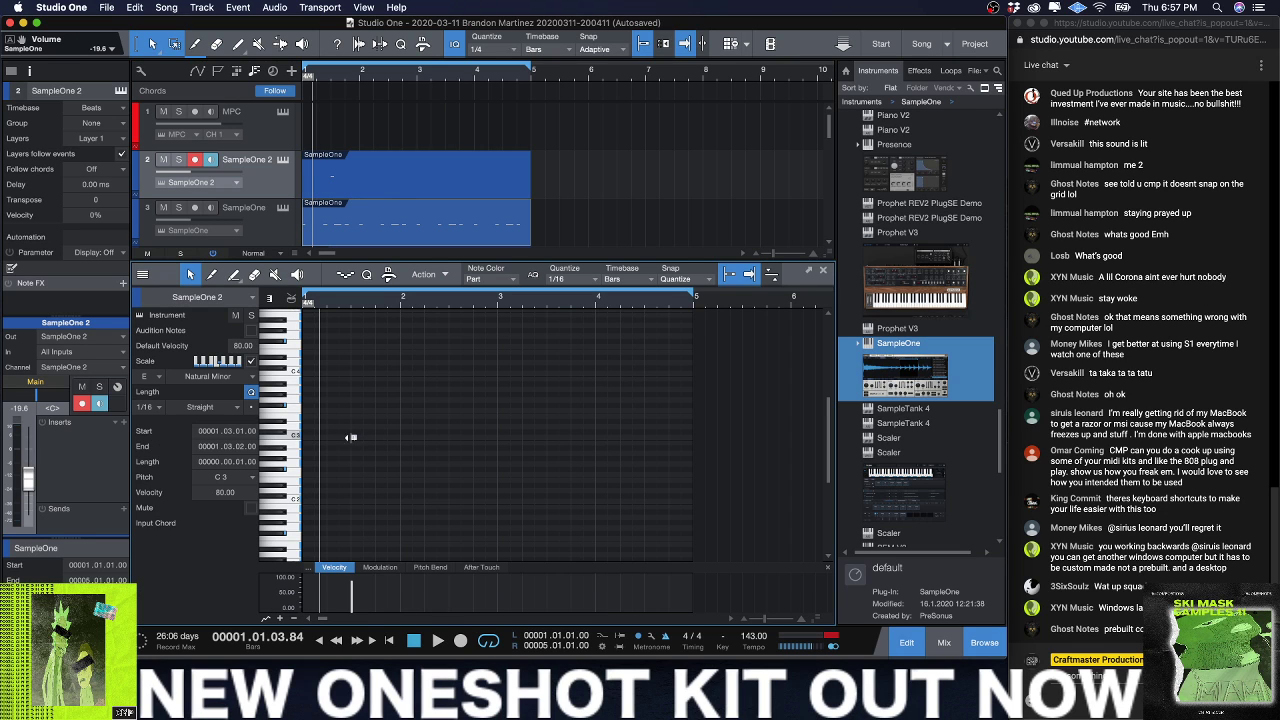
pyautogui.click(476, 437)
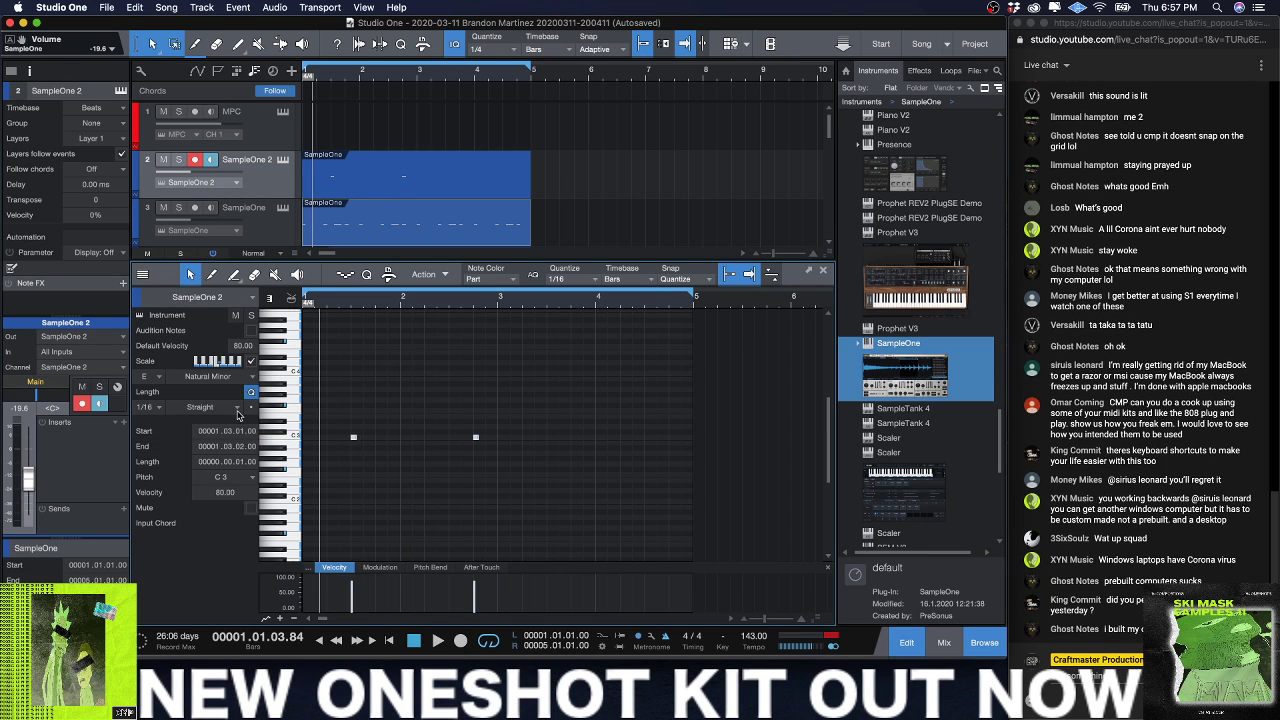
# Step: Open the SampleOne 2 instrument and step forward through its snare samples to Every Corner Snare
pyautogui.click(284, 160)
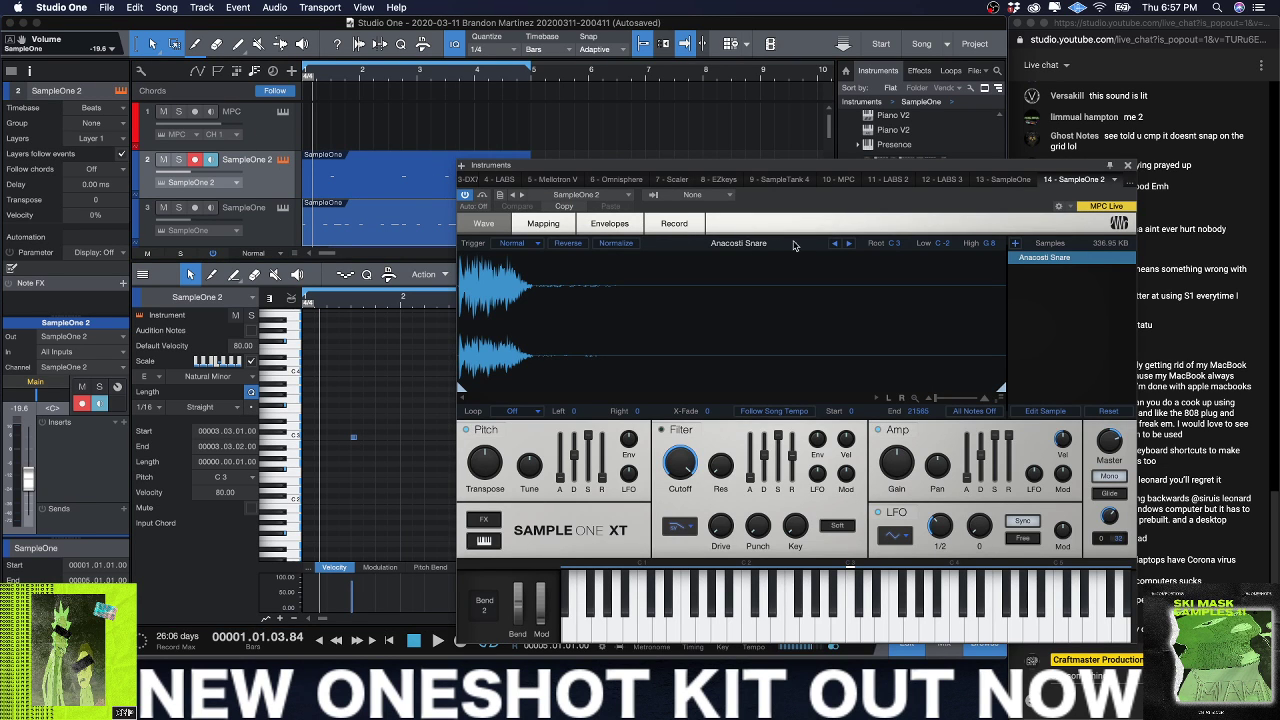
pyautogui.click(848, 243)
pyautogui.click(848, 243)
pyautogui.click(848, 243)
pyautogui.click(848, 243)
pyautogui.click(848, 243)
pyautogui.click(848, 243)
pyautogui.click(848, 243)
pyautogui.click(848, 243)
pyautogui.click(848, 243)
pyautogui.click(848, 243)
pyautogui.click(848, 243)
pyautogui.click(848, 243)
pyautogui.click(848, 243)
pyautogui.click(848, 243)
pyautogui.click(848, 243)
pyautogui.click(848, 243)
pyautogui.click(848, 243)
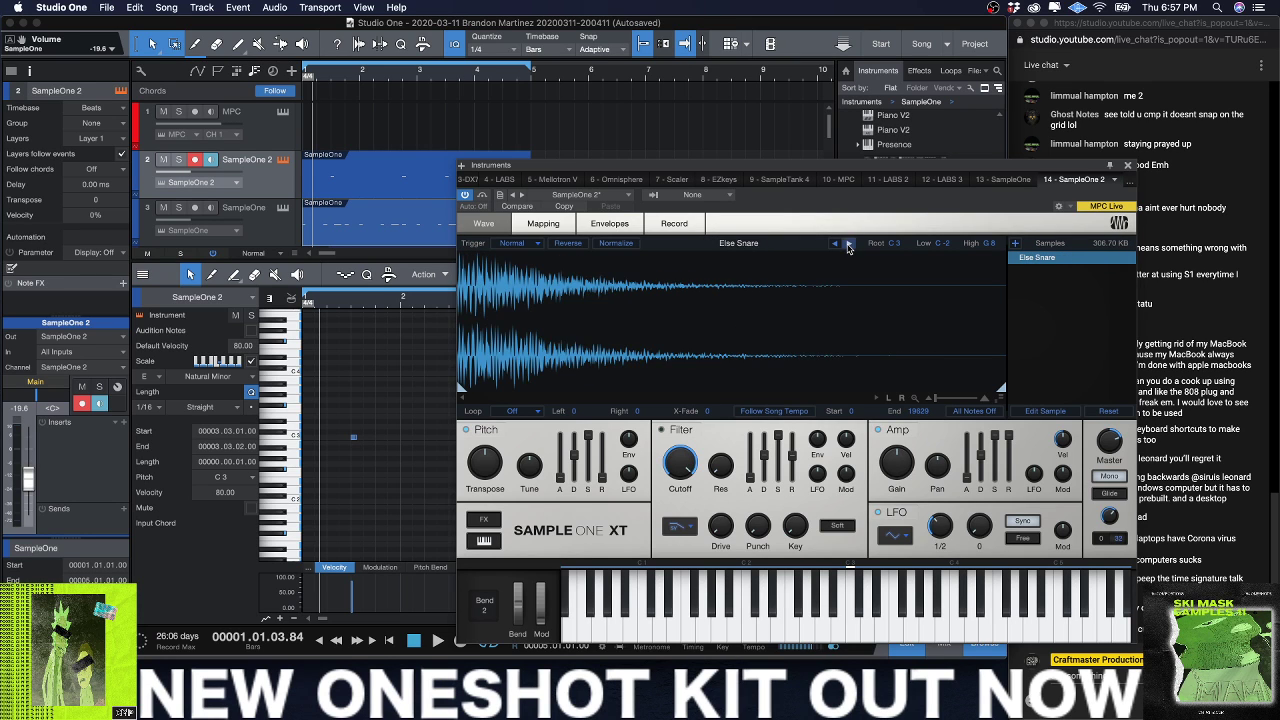
pyautogui.click(848, 243)
# Step: Play the loop and raise the SampleOne 2 track's volume to -11.7 dB
pyautogui.press('space')
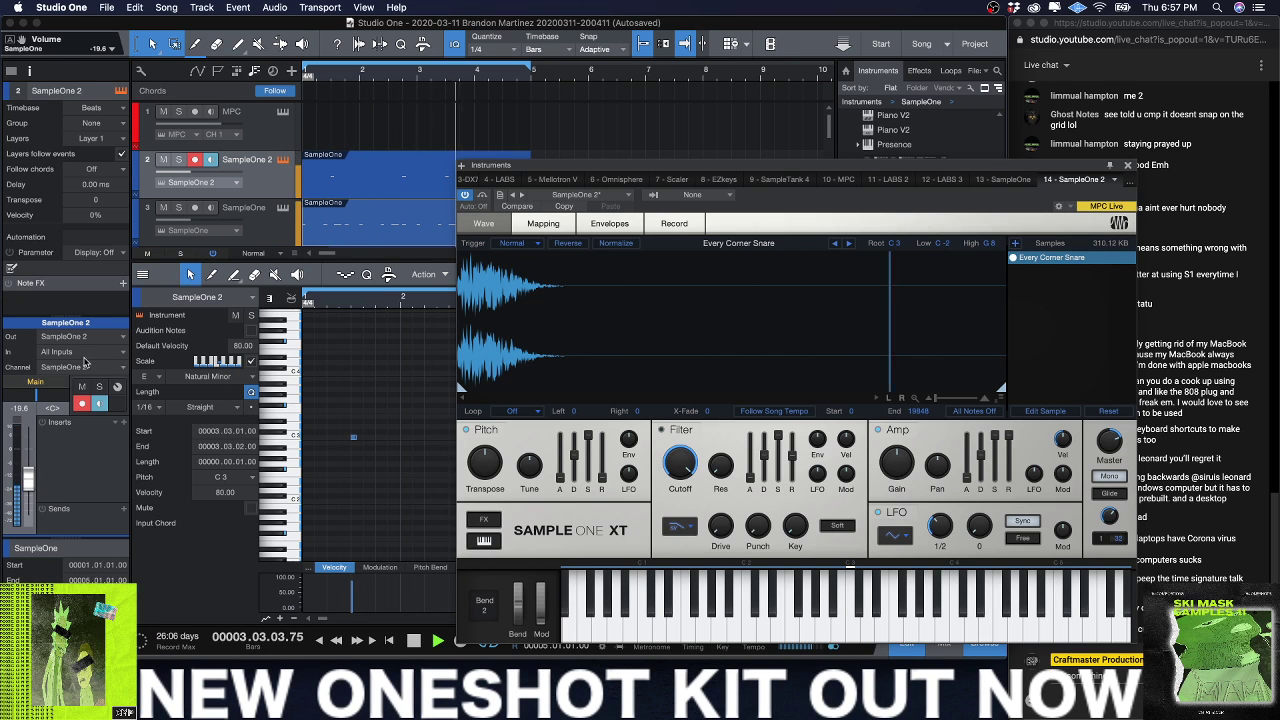
pyautogui.moveTo(30, 487); pyautogui.dragTo(33, 482)
pyautogui.scroll(5, 33, 481)
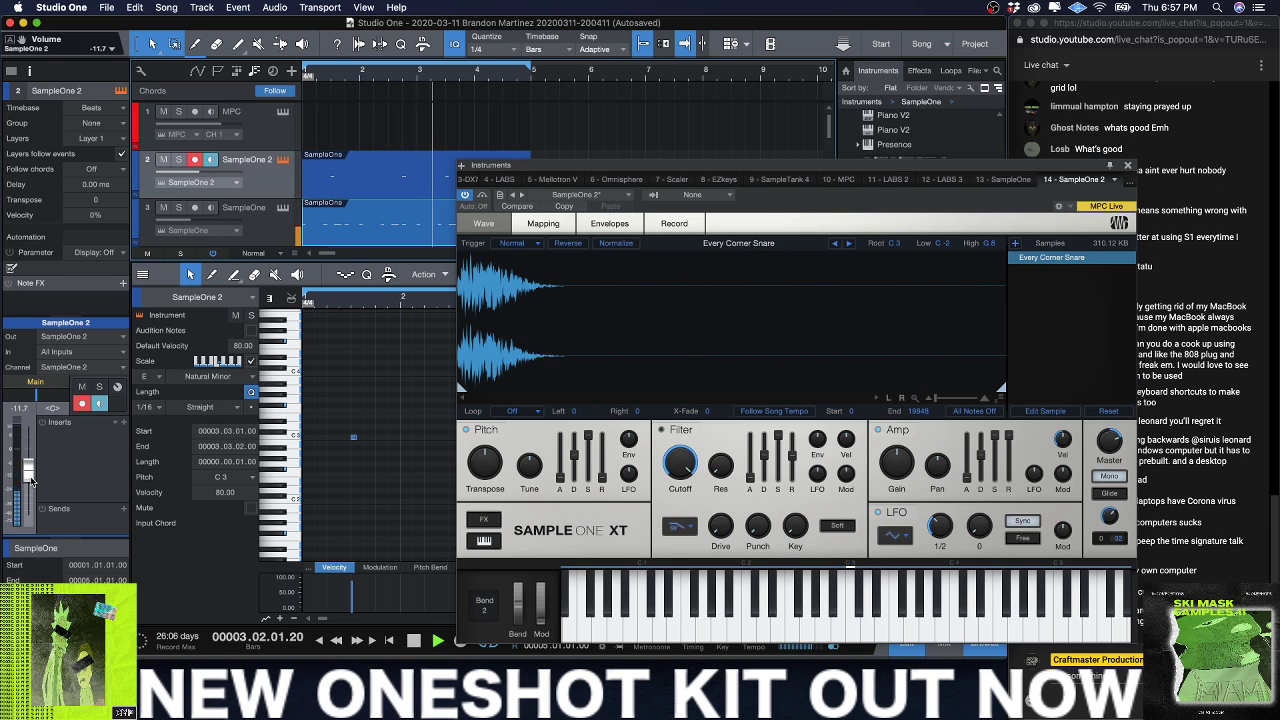
# Step: Stop playback and move all notes in the SampleOne 2 part up to C#3
pyautogui.click(1129, 167)
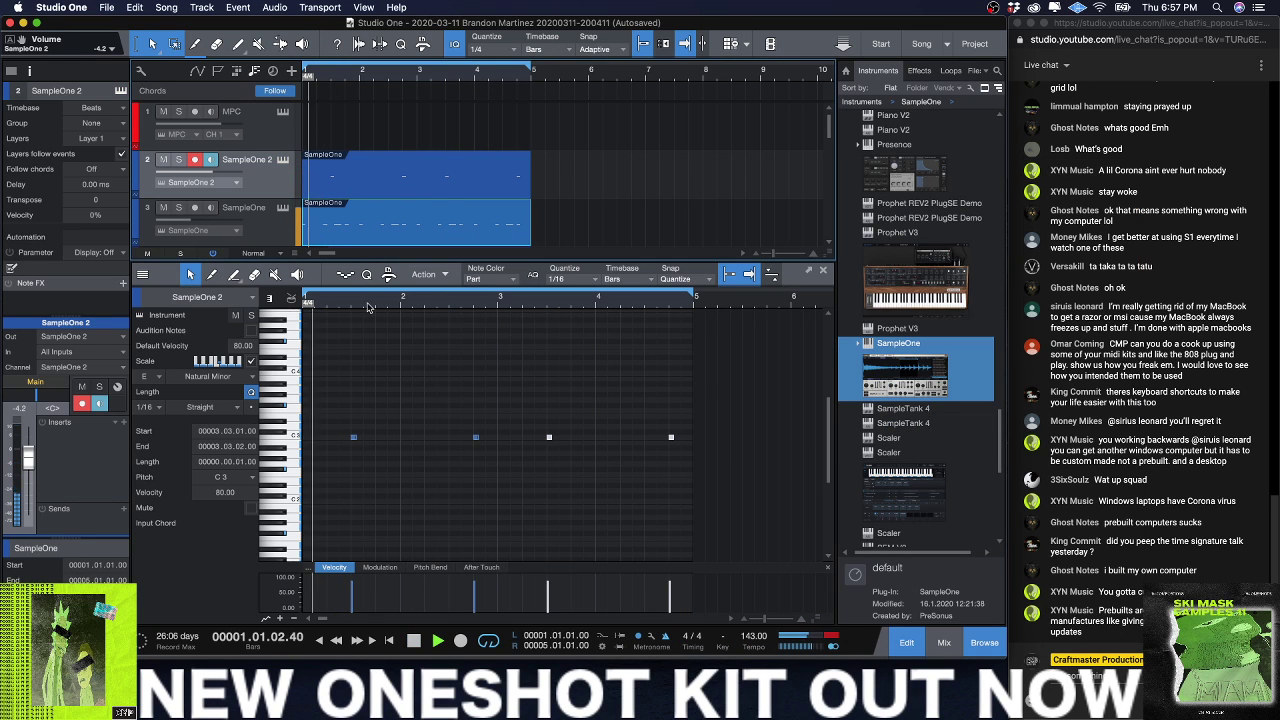
pyautogui.press('space')
pyautogui.moveTo(740, 458); pyautogui.dragTo(320, 406)
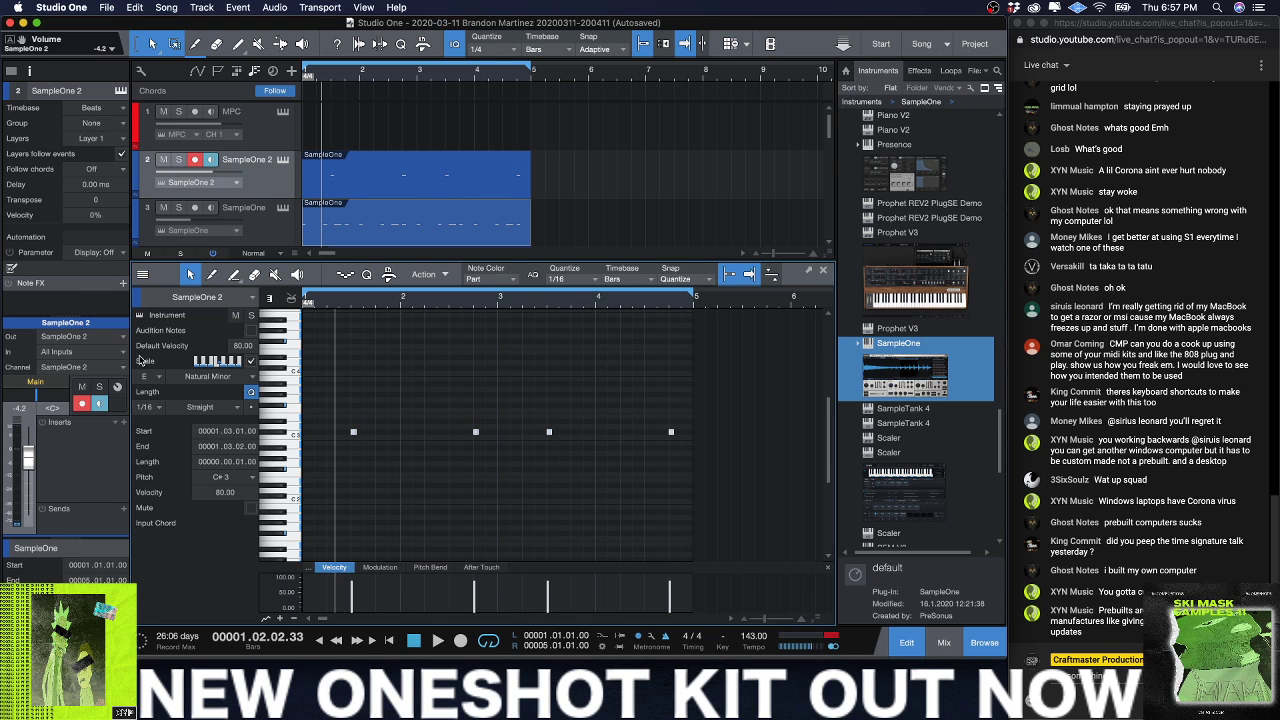
# Step: Show the SampleOne part's notes alongside the SampleOne 2 notes in the note editor and play the loop to compare them
pyautogui.click(145, 276)
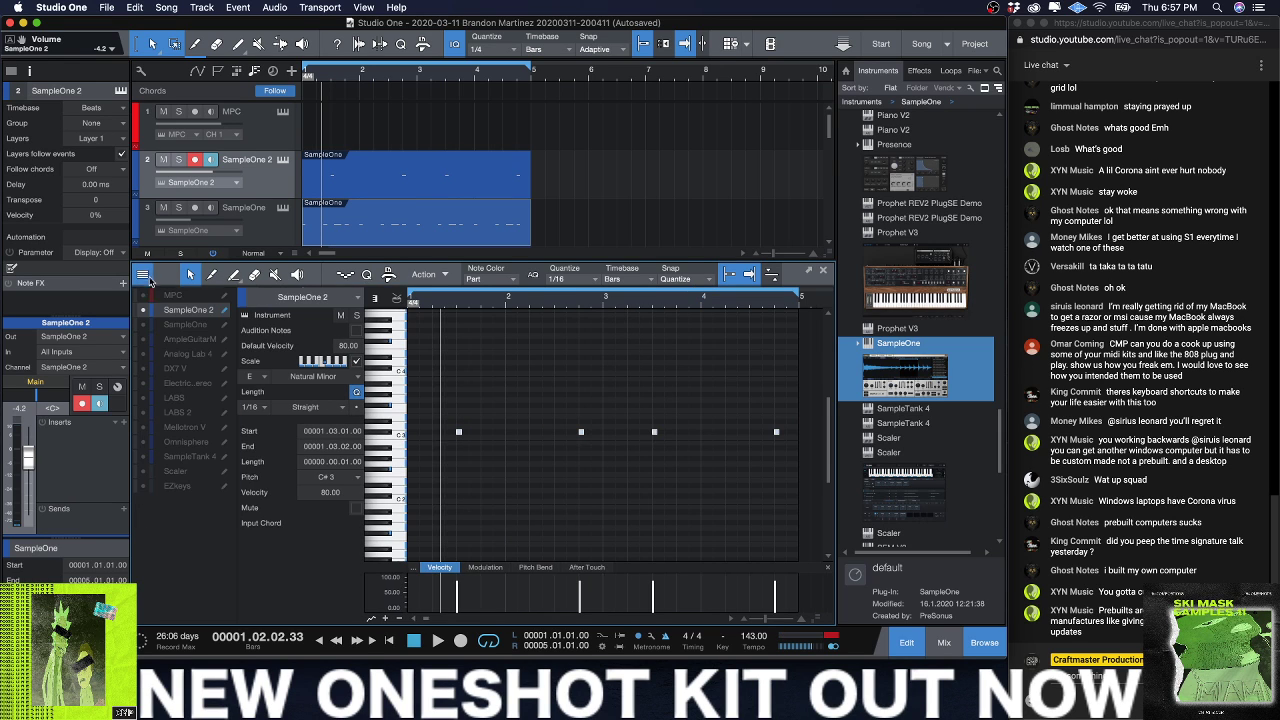
pyautogui.click(142, 325)
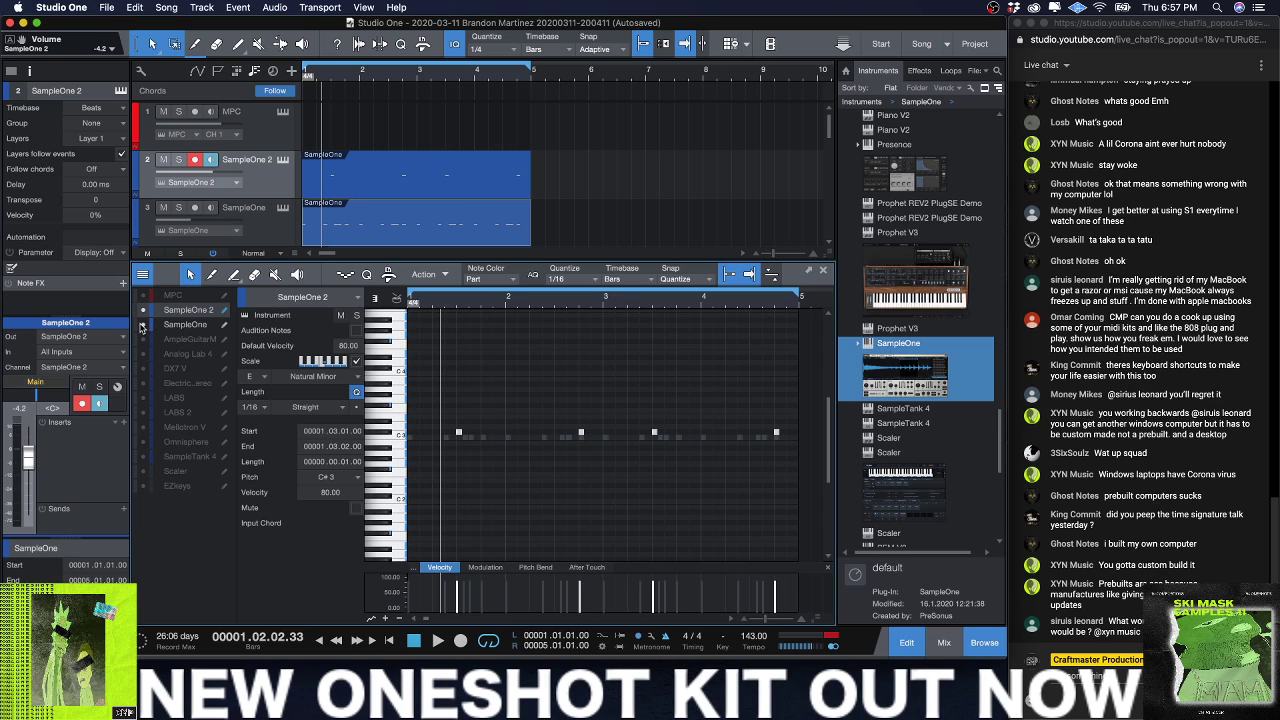
pyautogui.press('space')
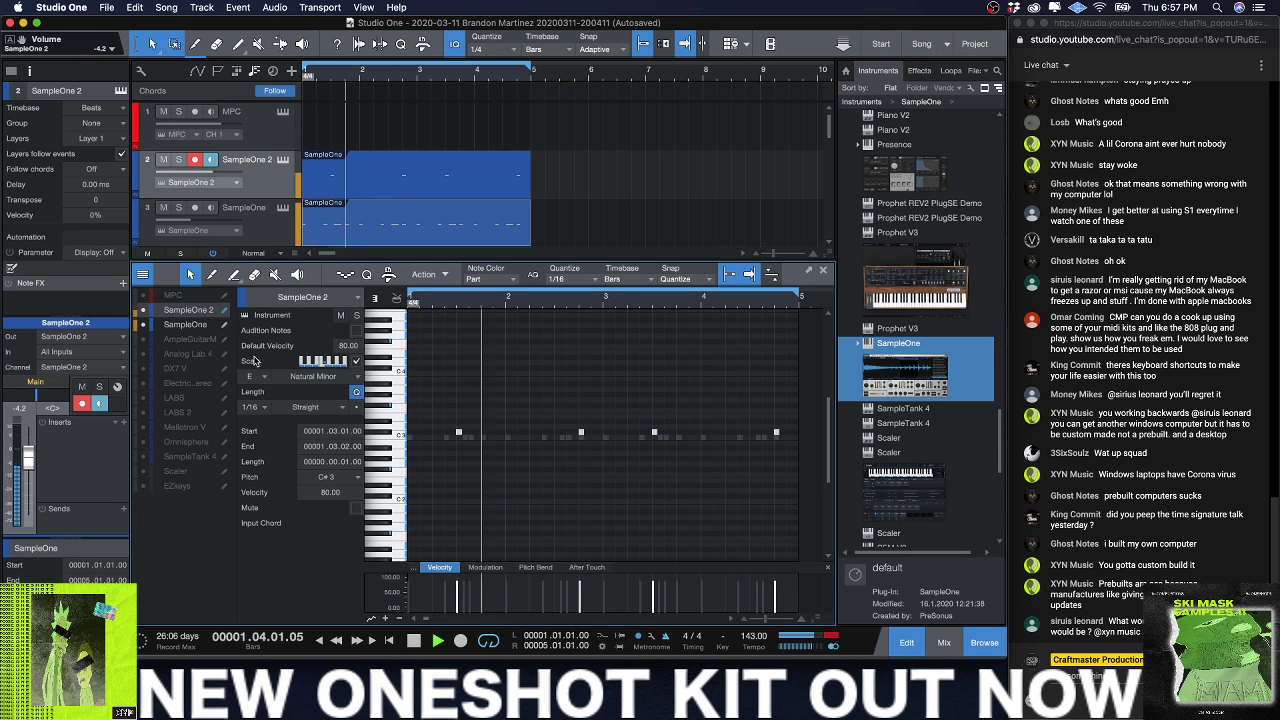
pyautogui.press('space')
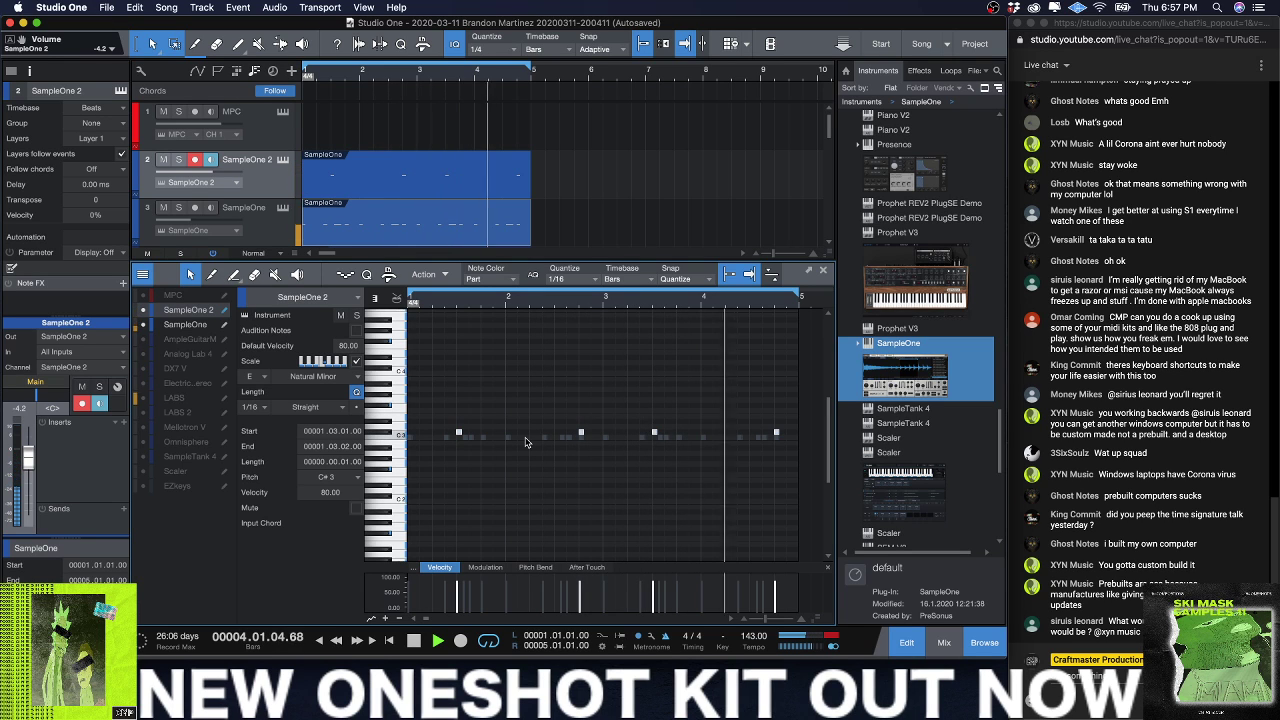
pyautogui.press('space')
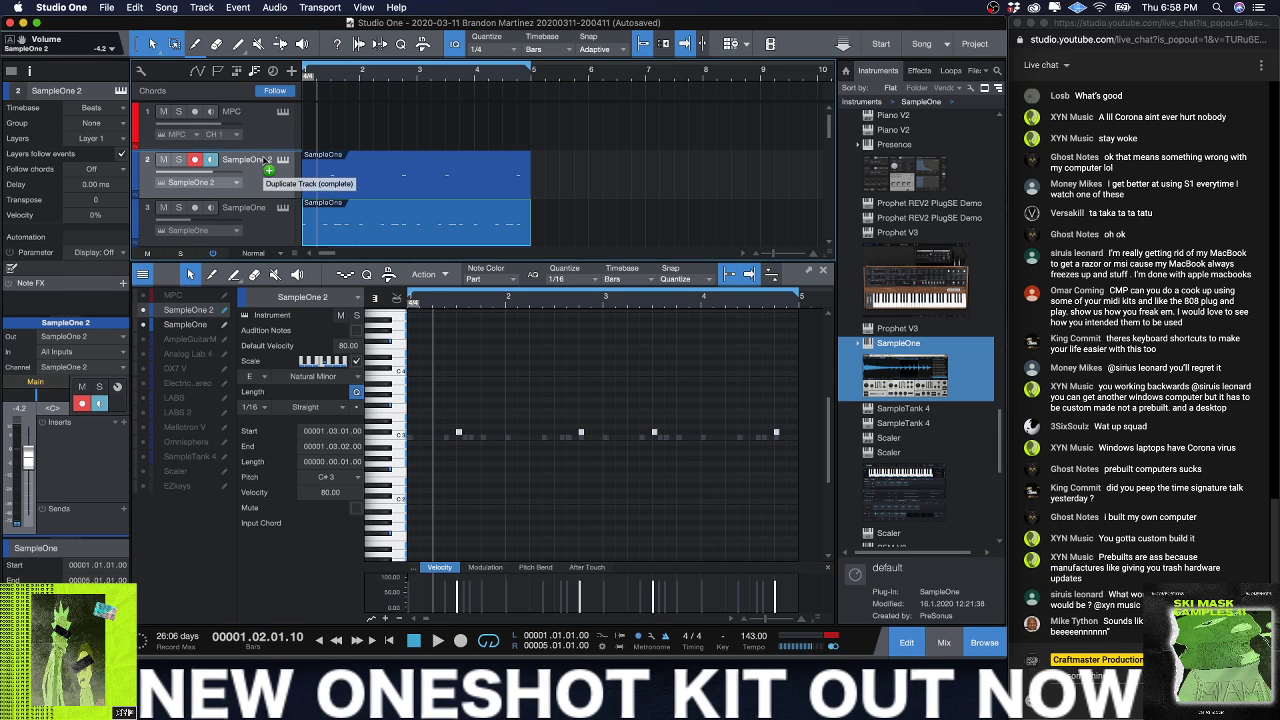
# Step: Duplicate the SampleOne 2 track with its instrument and part, and delete all notes from the copied part
pyautogui.hotkey('shift', 'd')
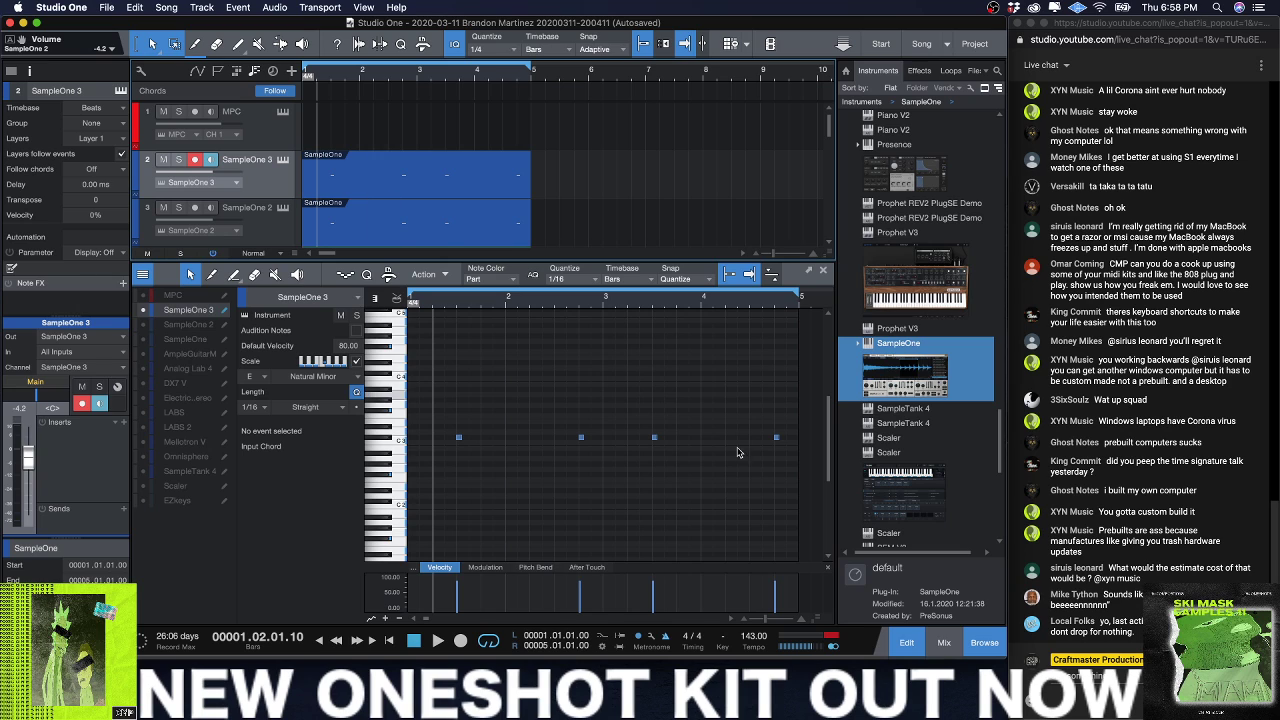
pyautogui.moveTo(800, 454); pyautogui.dragTo(395, 409)
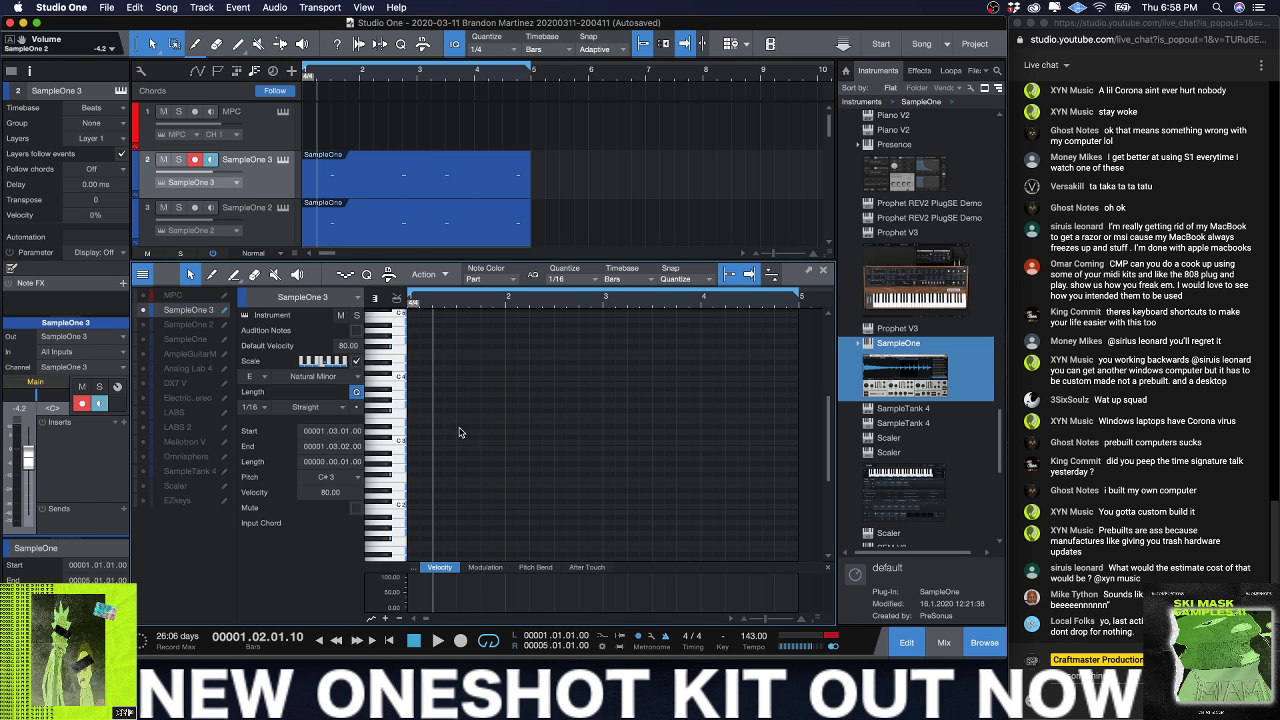
pyautogui.press('Delete')
# Step: Place sixteenth C3 notes at 1.1.1, 1.1.4 and 1.2.3 in the empty SampleOne 3 part
pyautogui.press('e')
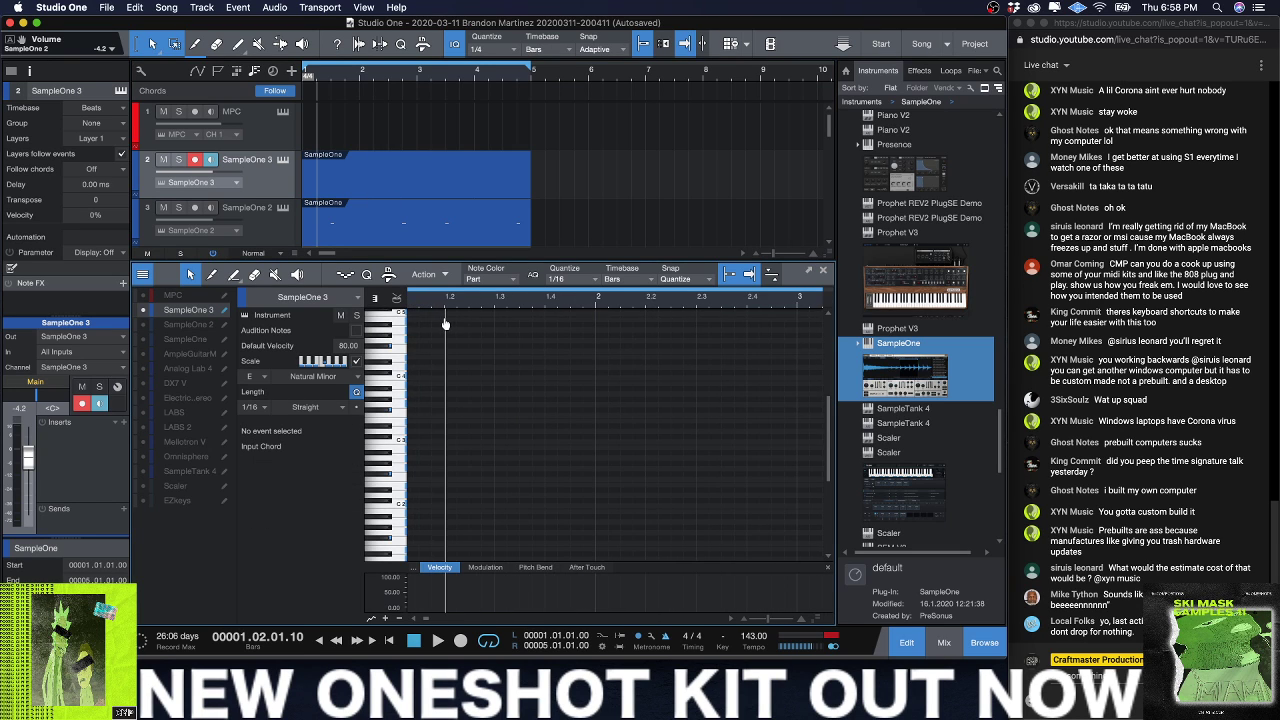
pyautogui.hscroll(-1, 427, 452)
pyautogui.doubleClick(414, 447)
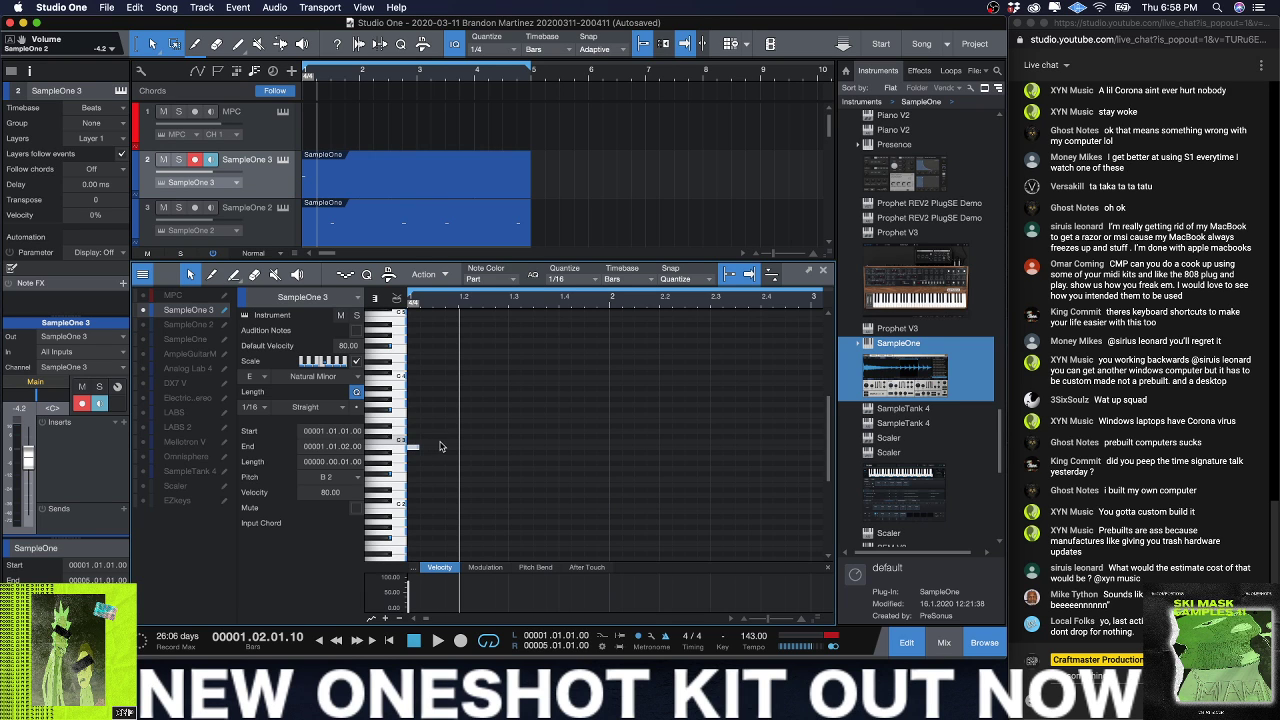
pyautogui.moveTo(414, 452); pyautogui.dragTo(471, 443)
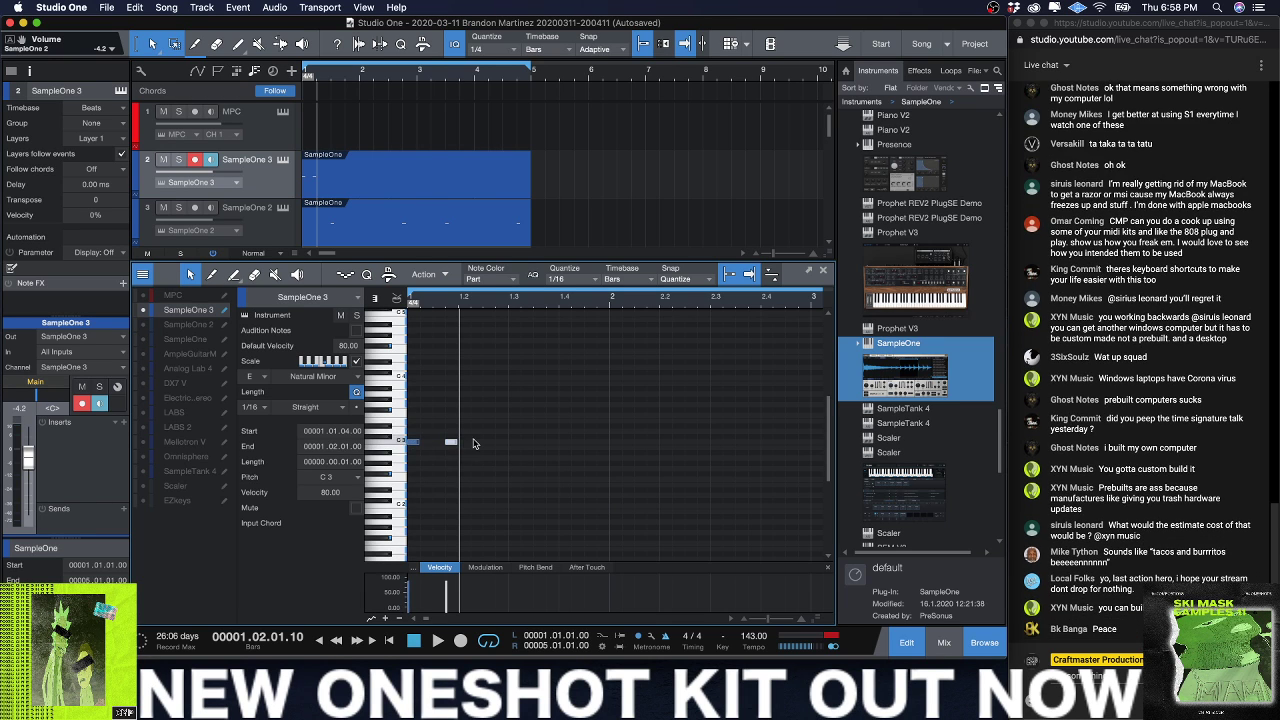
pyautogui.doubleClick(486, 443)
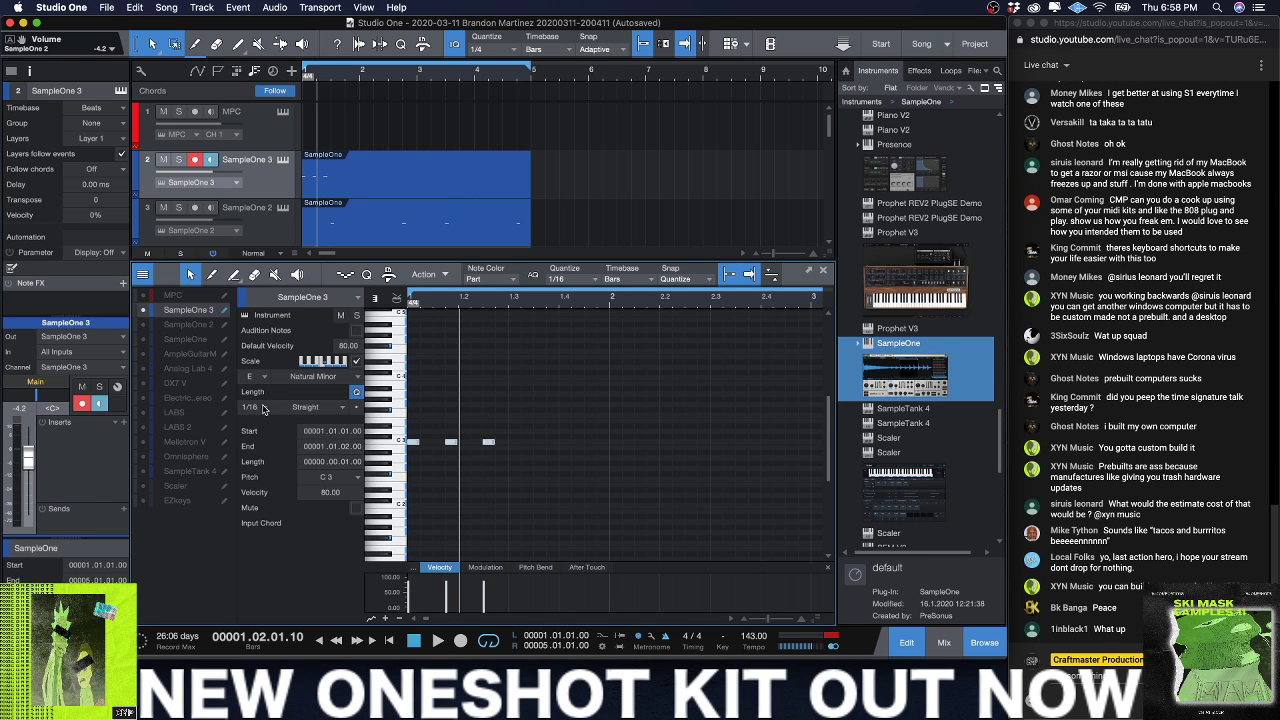
# Step: Duplicate the three-note group every half bar to fill the SampleOne 3 part through bar 4
pyautogui.press('d')
pyautogui.press('d')
pyautogui.press('d')
pyautogui.press('d')
pyautogui.press('d')
pyautogui.press('d')
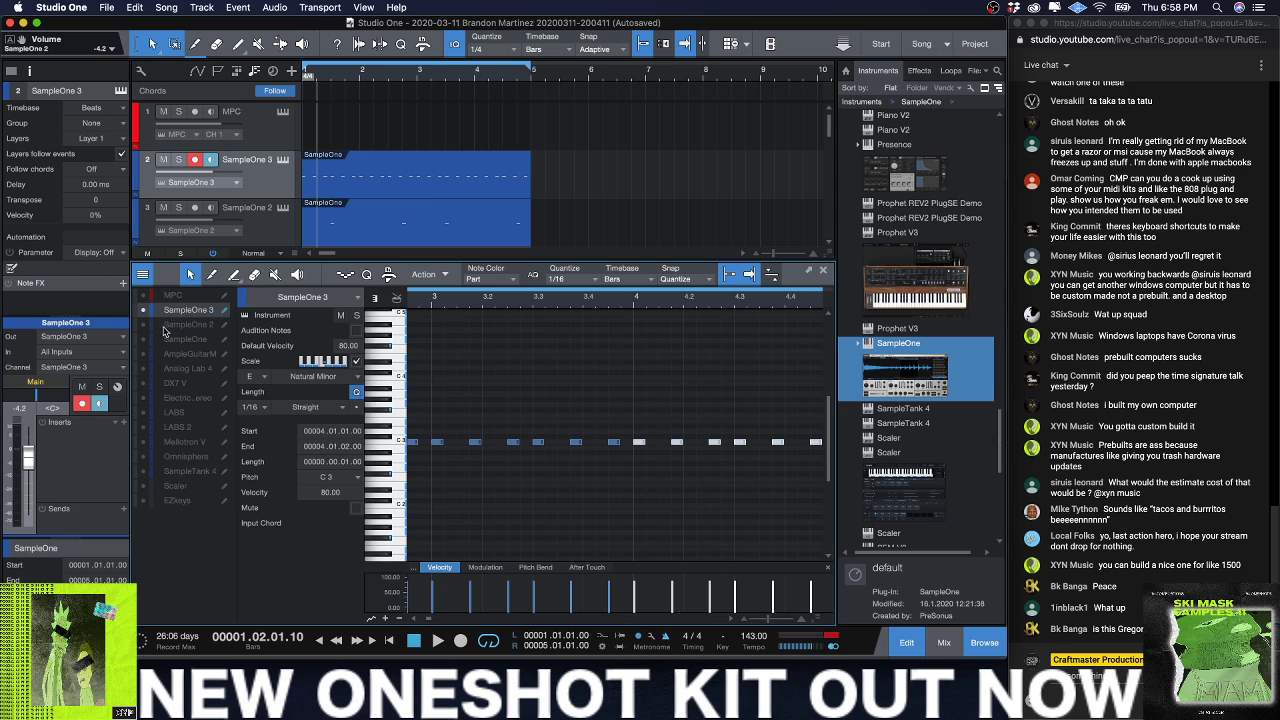
# Step: Load the Been Trappin hats preset in the SampleOne 3 instrument and step forward to the HiHat - Cut Zipper sample
pyautogui.click(287, 163)
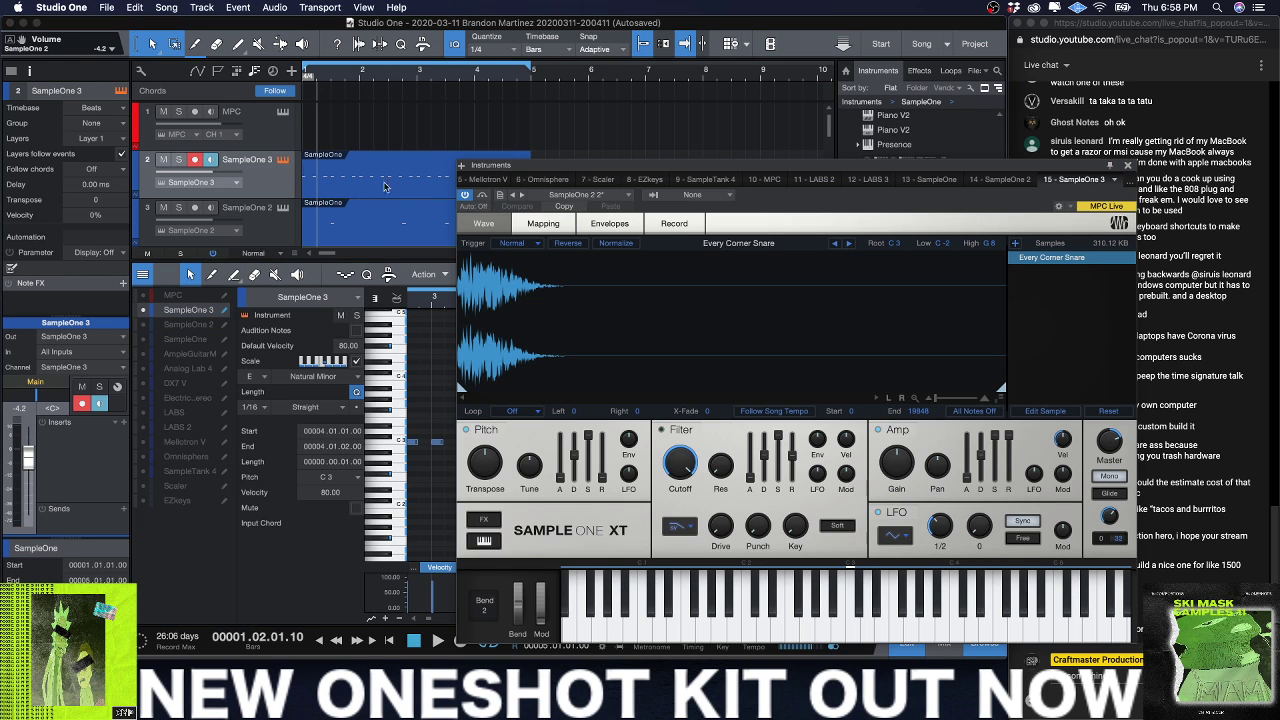
pyautogui.click(619, 198)
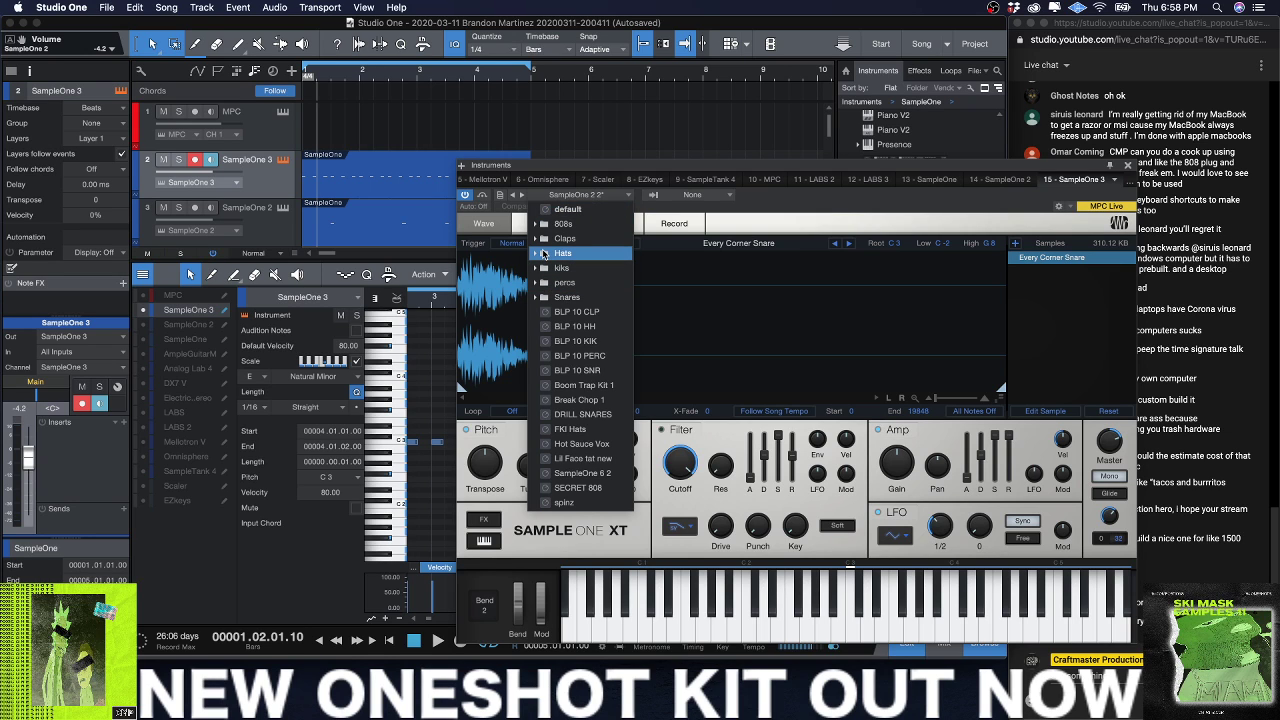
pyautogui.click(541, 253)
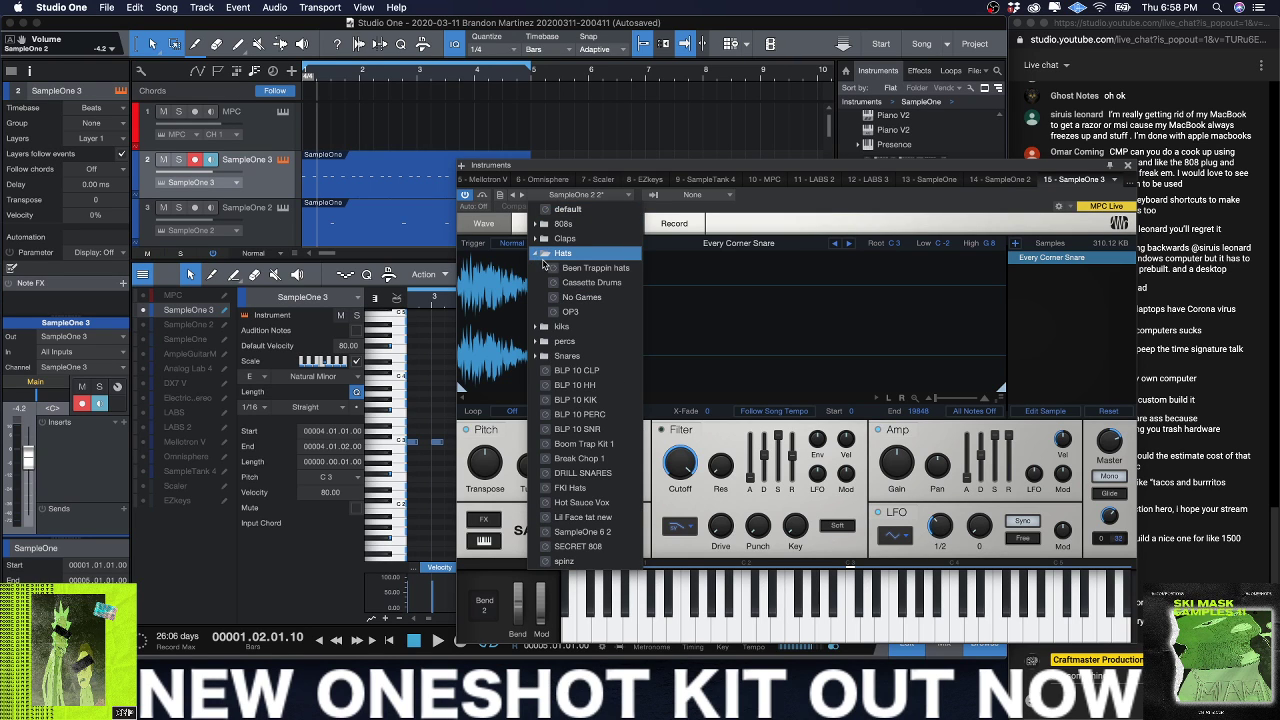
pyautogui.click(592, 268)
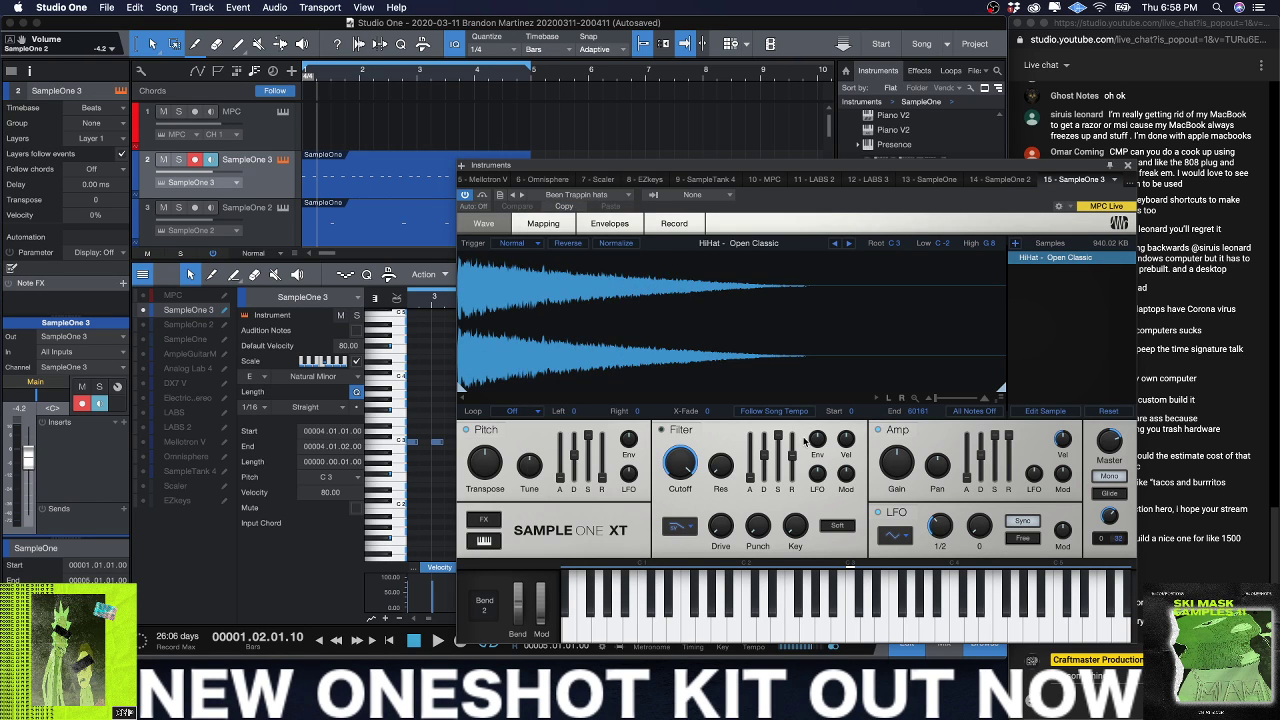
pyautogui.click(853, 244)
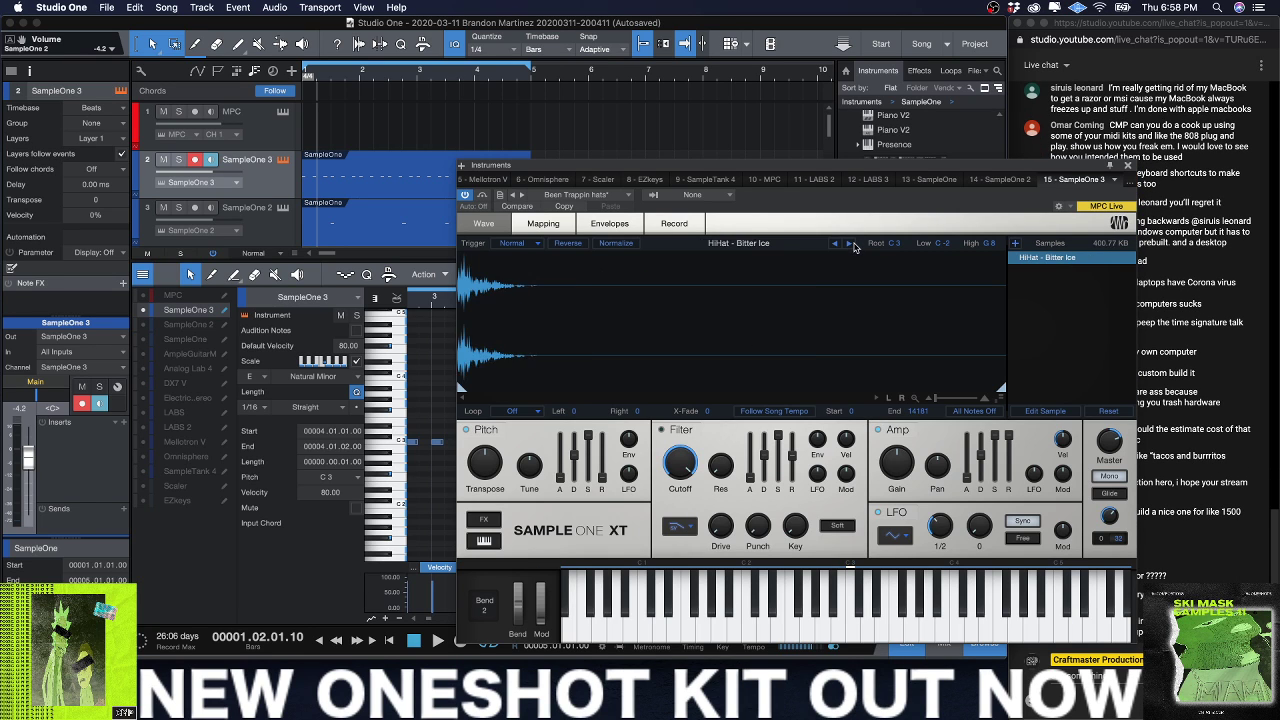
pyautogui.click(853, 244)
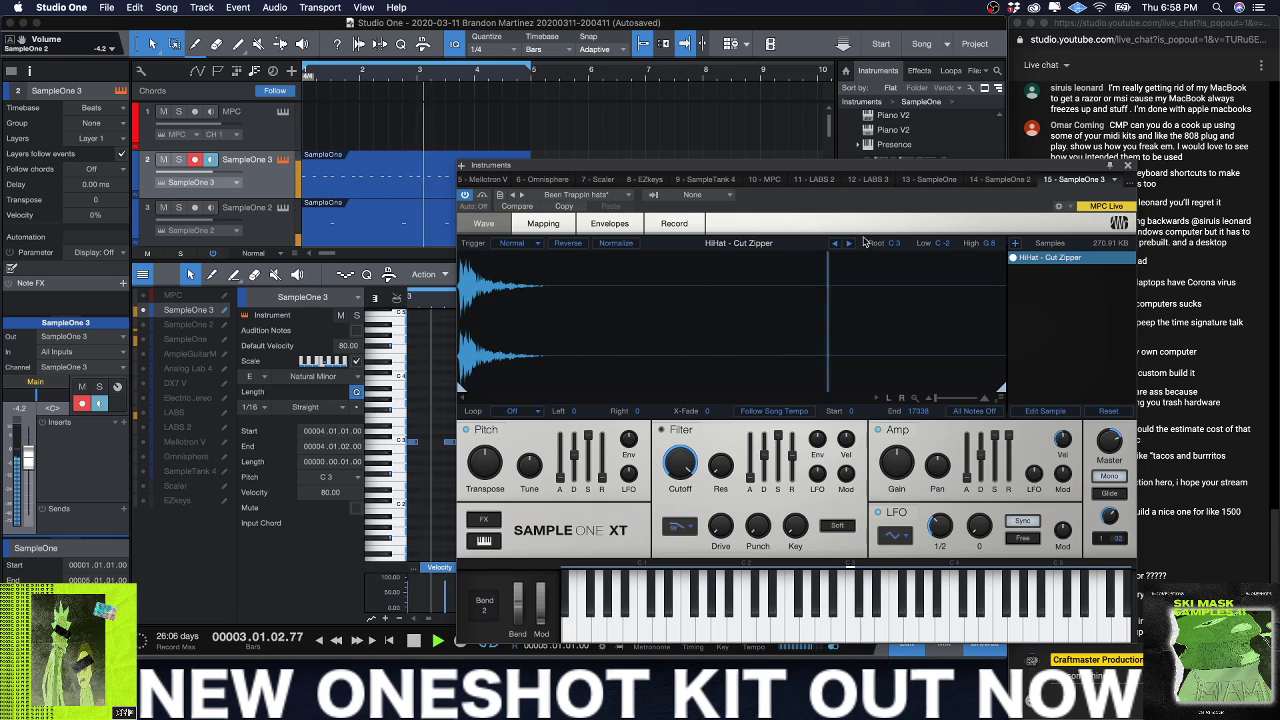
# Step: Lower the SampleOne 3 track's volume to -13.1 dB and route its output to the drum bus
pyautogui.click(1128, 166)
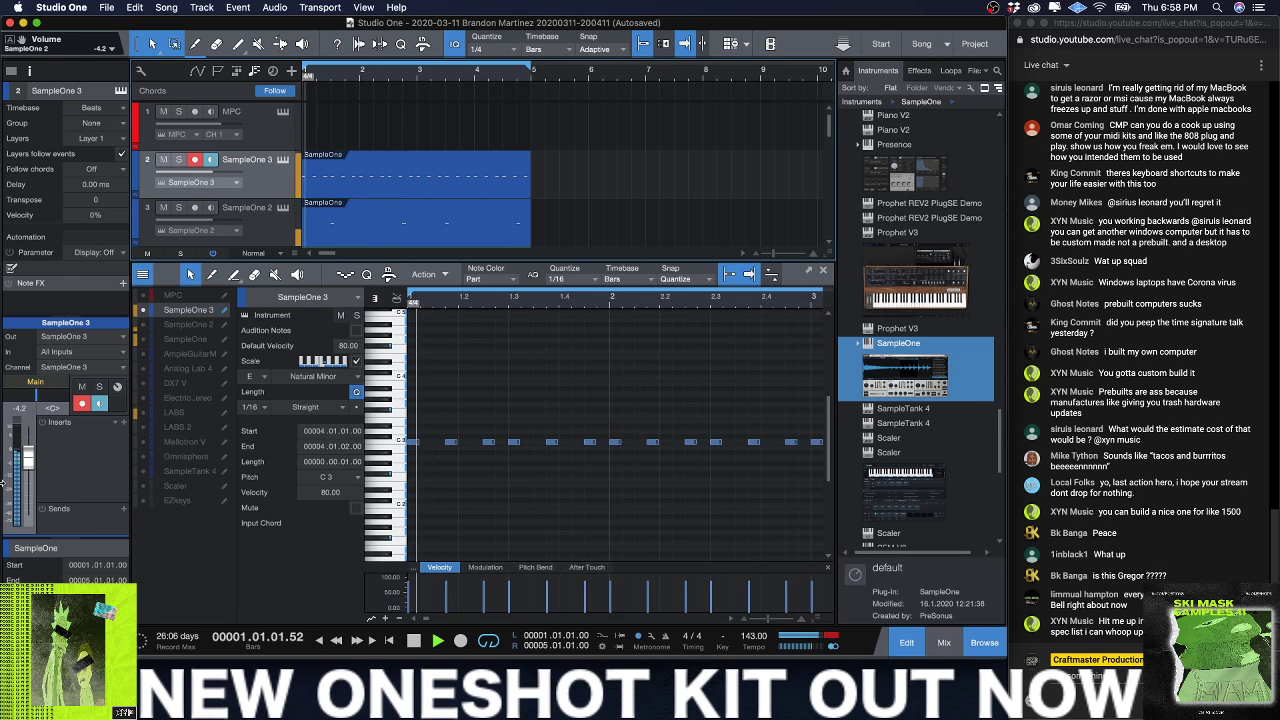
pyautogui.scroll(-5, 35, 460)
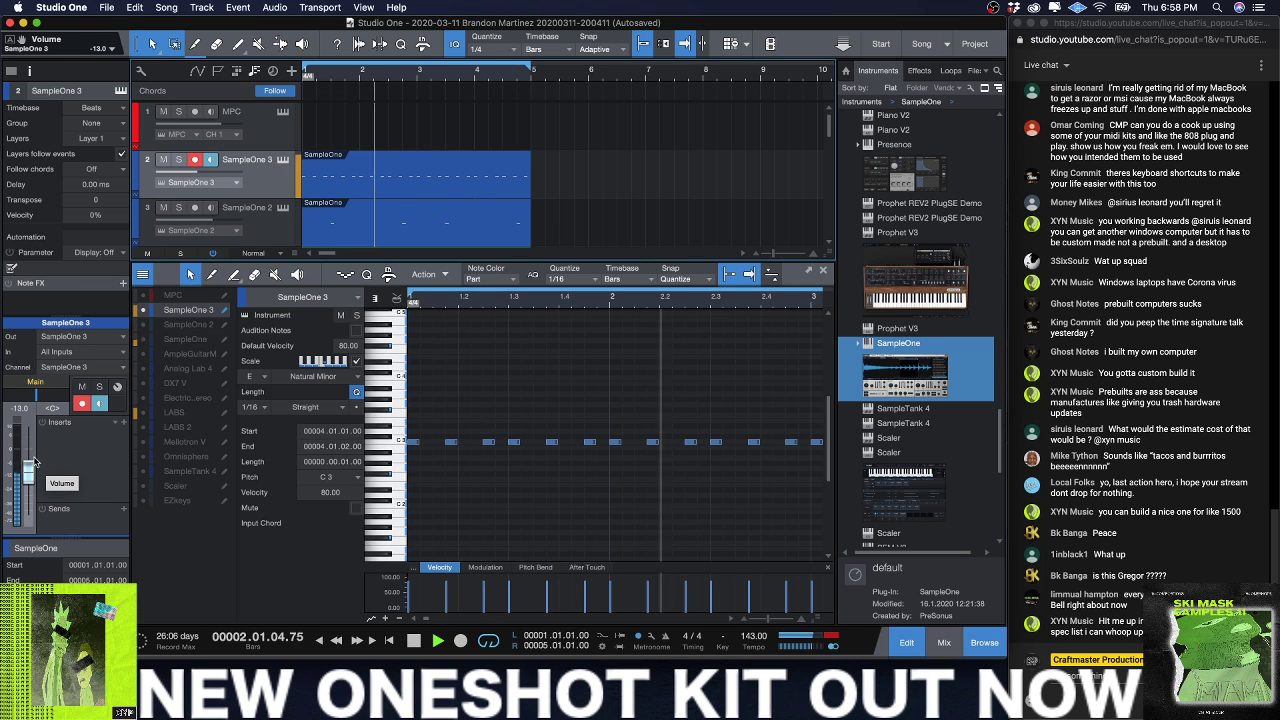
pyautogui.click(35, 382)
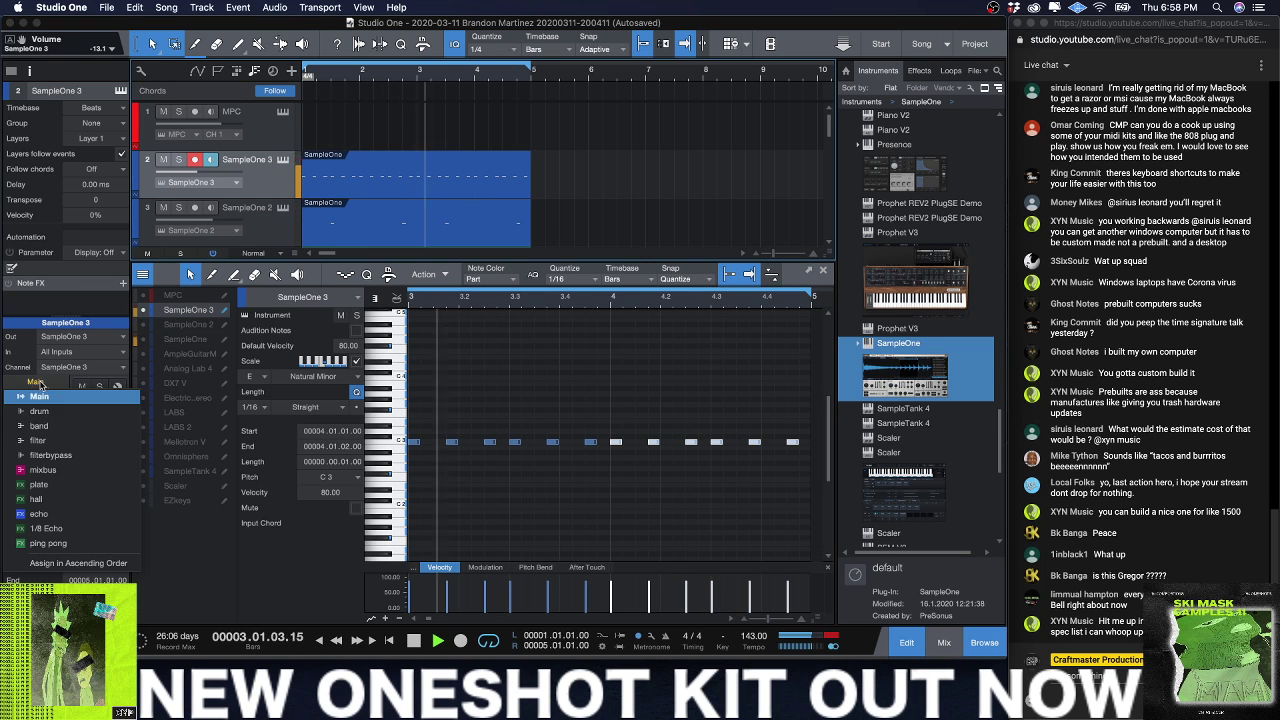
pyautogui.click(57, 430)
pyautogui.click(35, 382)
pyautogui.click(55, 408)
pyautogui.click(35, 382)
pyautogui.click(50, 406)
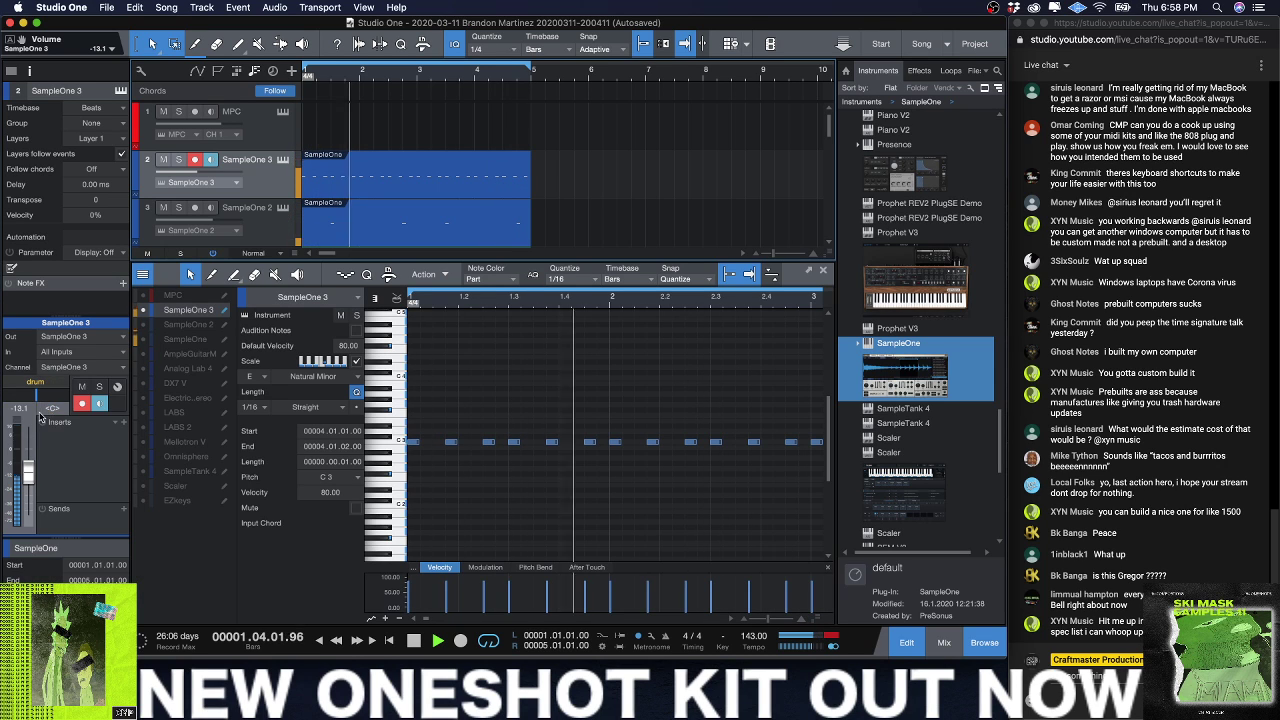
# Step: Route the SampleOne 2 track's output to the drum bus and lower its volume to -13.4 dB
pyautogui.click(258, 222)
pyautogui.click(35, 382)
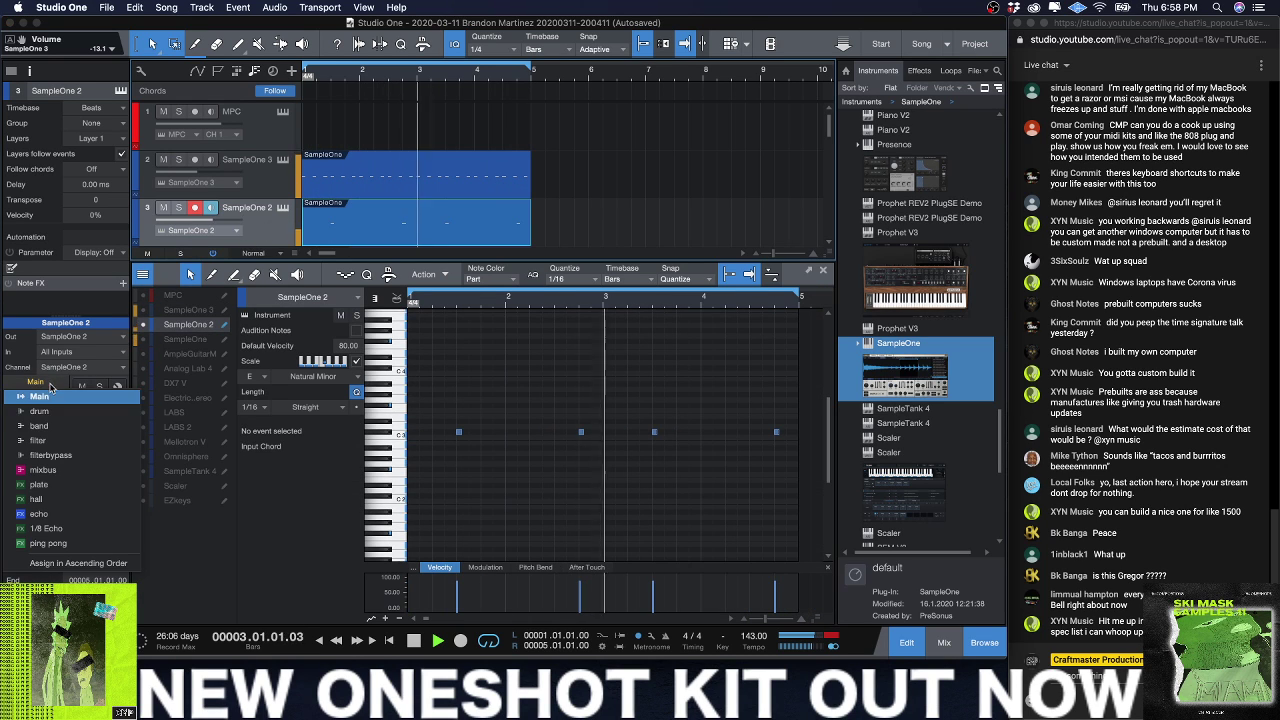
pyautogui.click(45, 411)
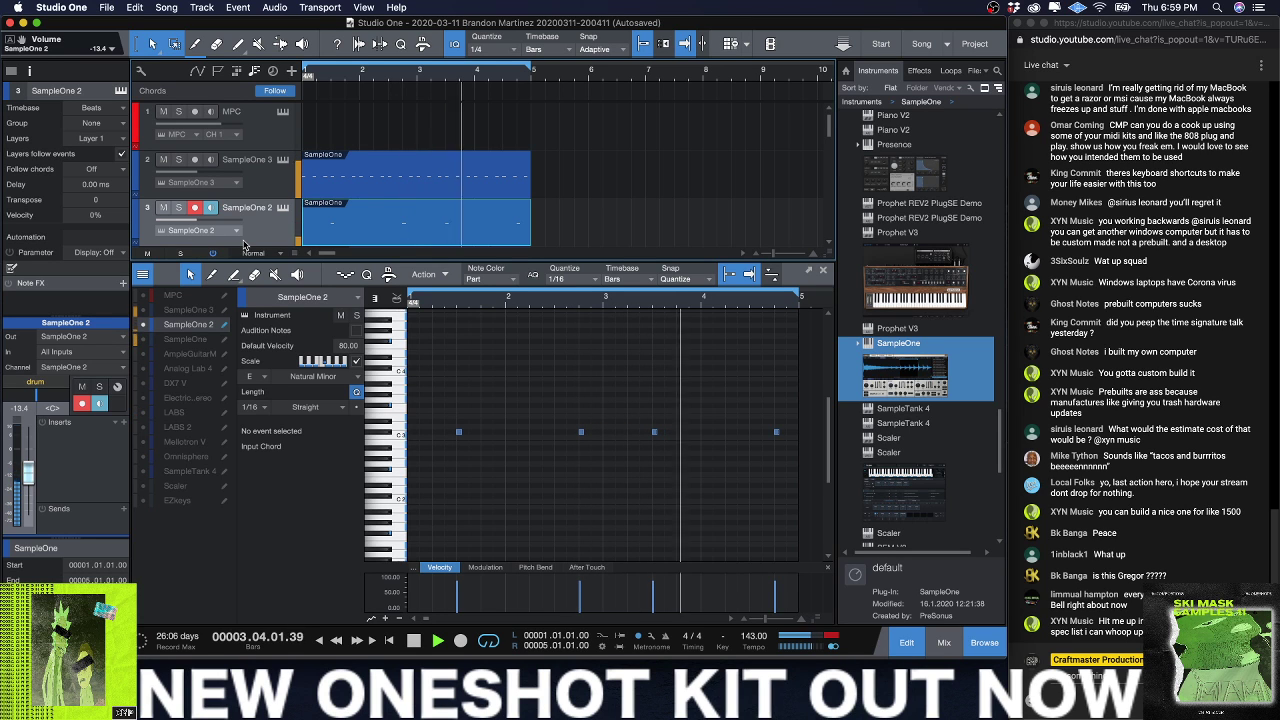
# Step: Set the original SampleOne track's volume to -25.3 dB while the loop plays
pyautogui.scroll(-3, 290, 166)
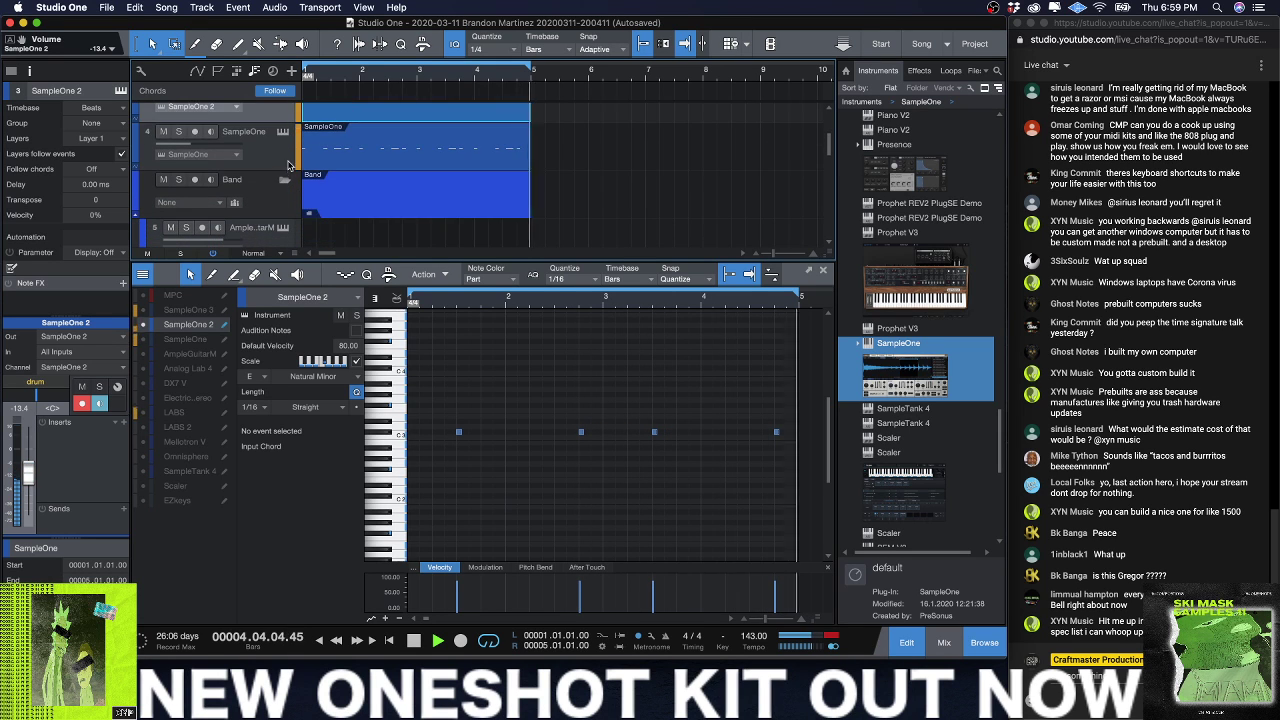
pyautogui.click(287, 161)
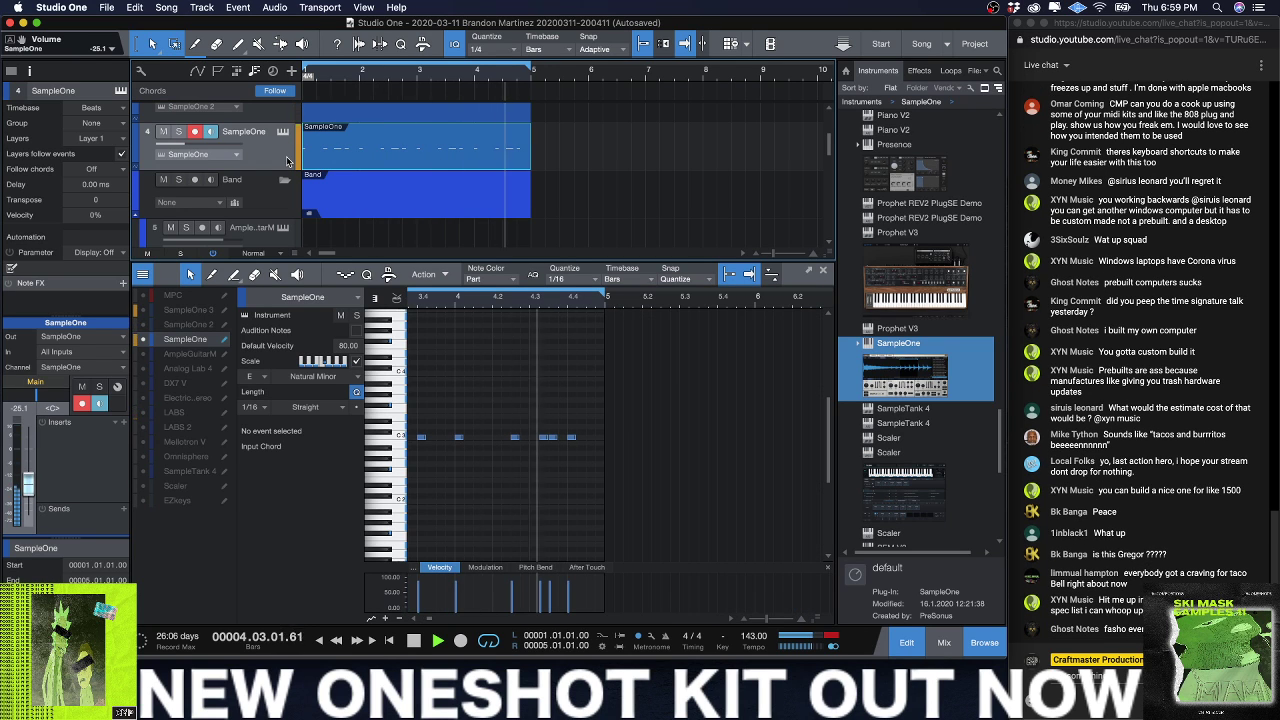
pyautogui.scroll(5, 378, 205)
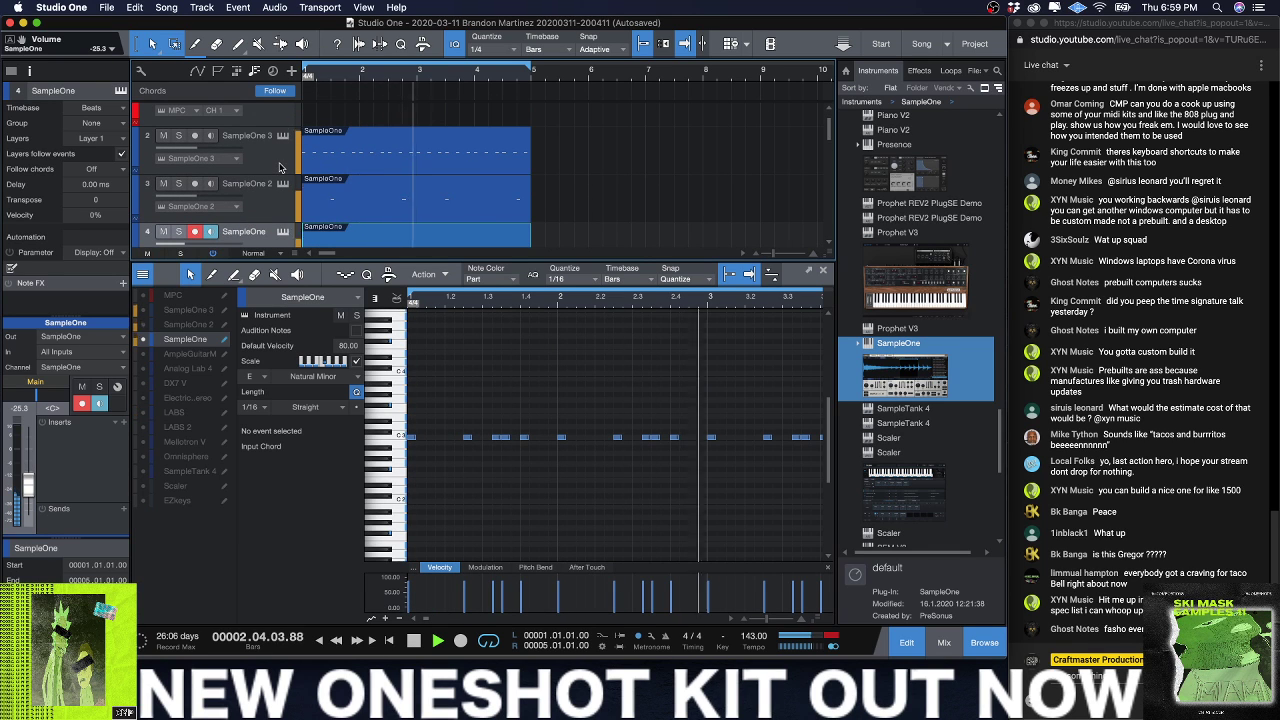
# Step: Duplicate the SampleOne 3 track with its instrument and part, and clear all notes from the copied part
pyautogui.click(280, 137)
pyautogui.moveTo(283, 147); pyautogui.dragTo(290, 150)
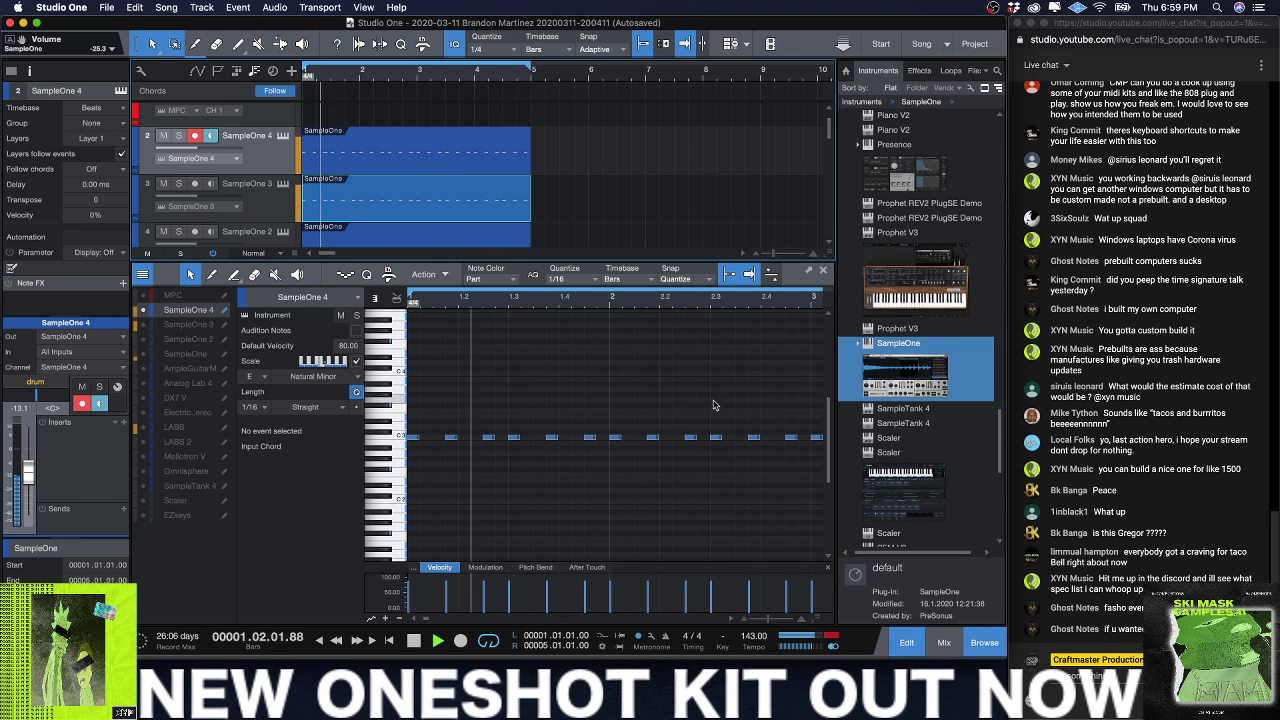
pyautogui.press('e')
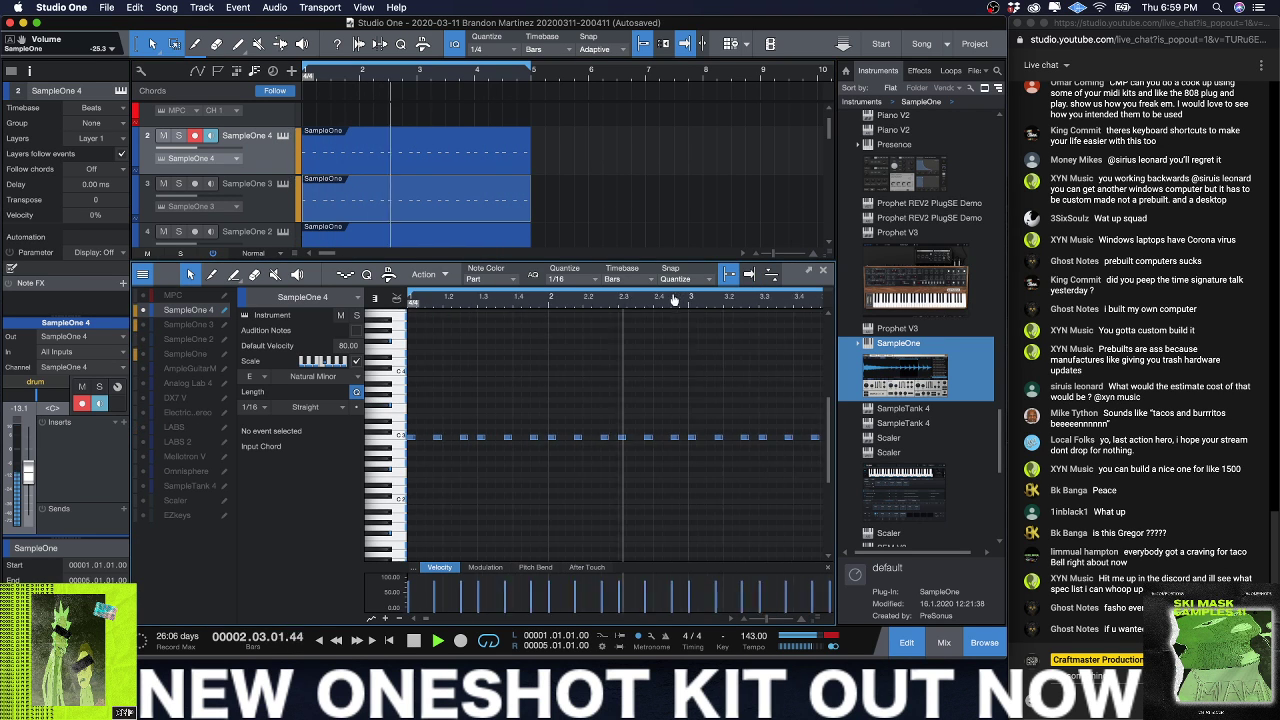
pyautogui.press('w')
pyautogui.moveTo(757, 543); pyautogui.dragTo(429, 357)
pyautogui.press('Delete')
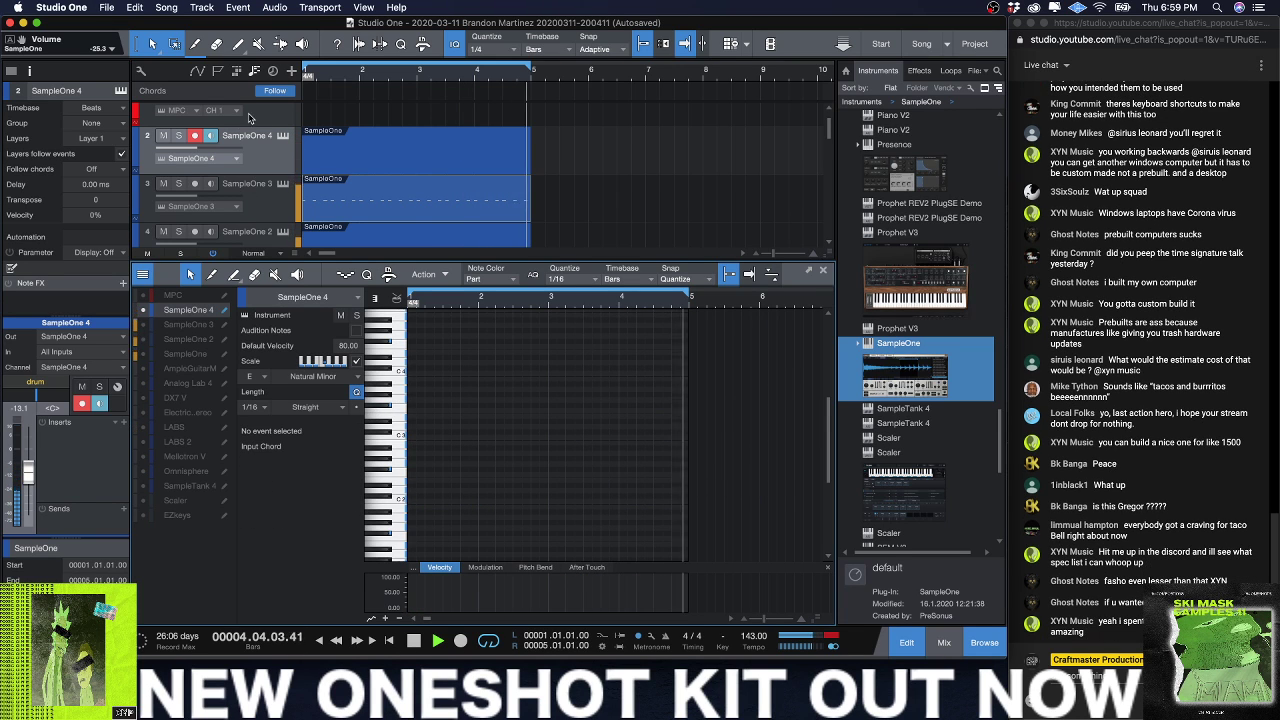
# Step: Load the Been Trappin kiks preset from the kiks folder into SampleOne 4 and switch its sample to Kick - Clean Shape
pyautogui.click(283, 136)
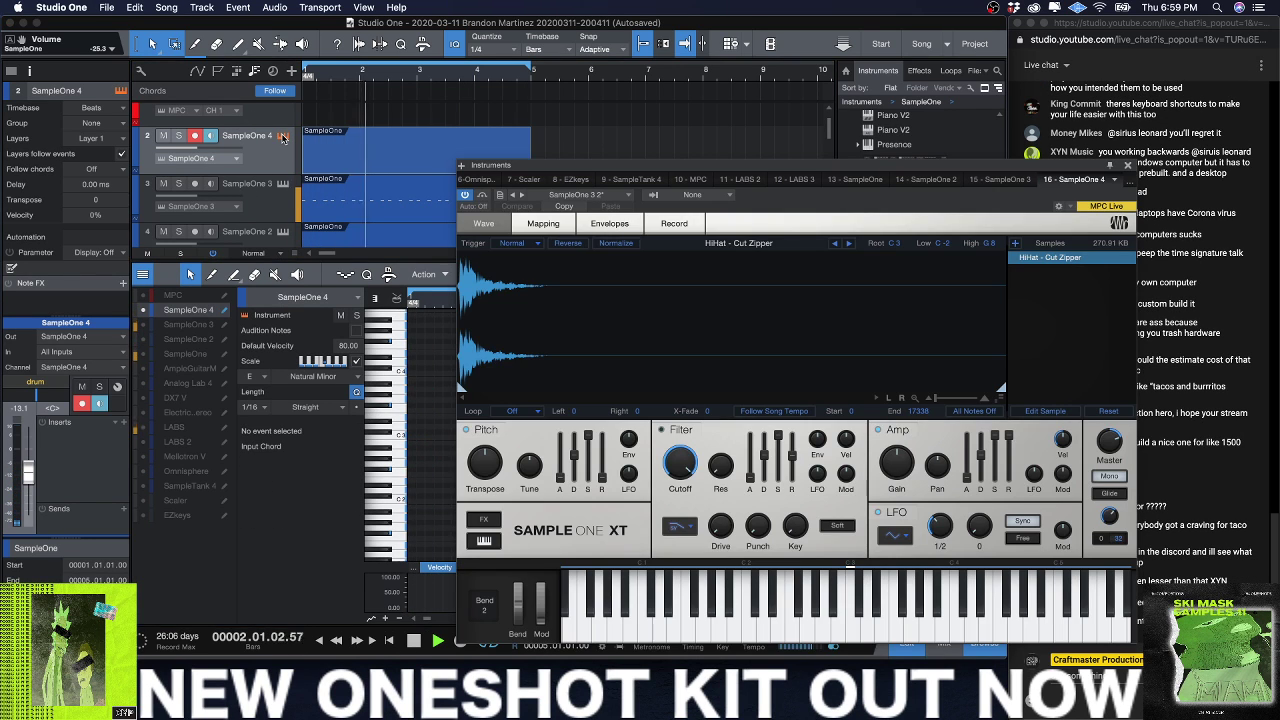
pyautogui.click(578, 195)
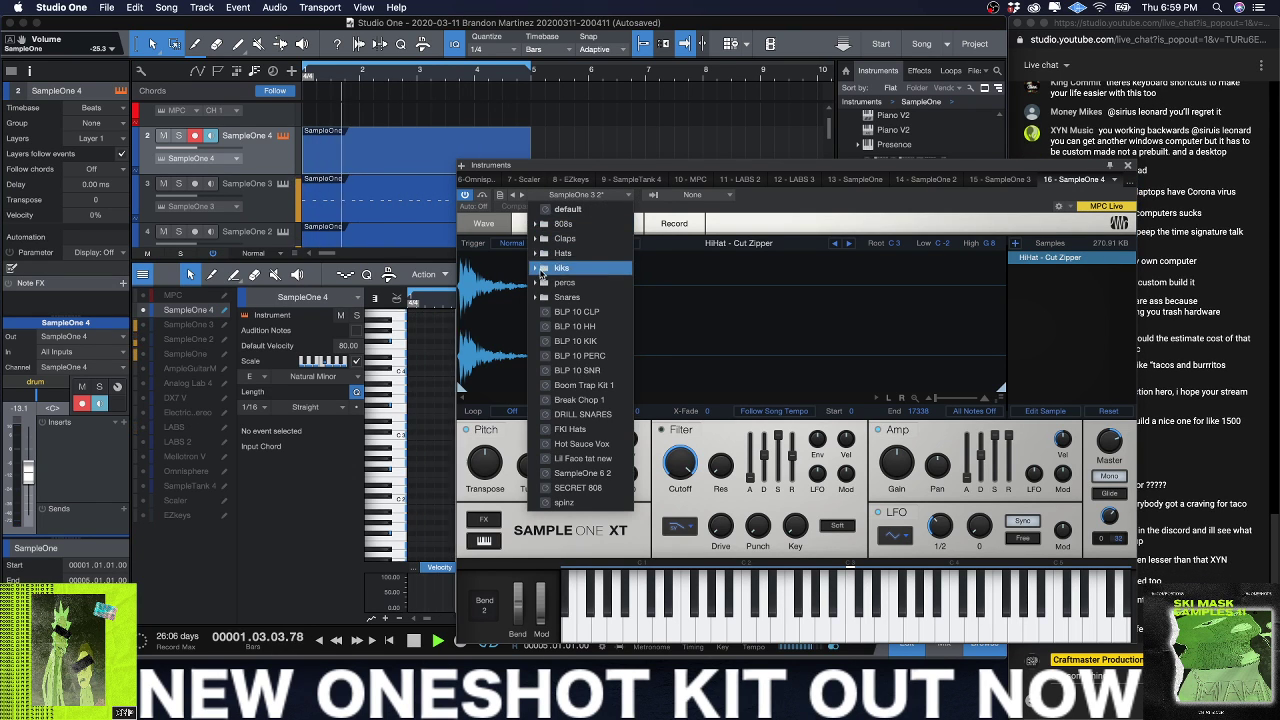
pyautogui.click(539, 270)
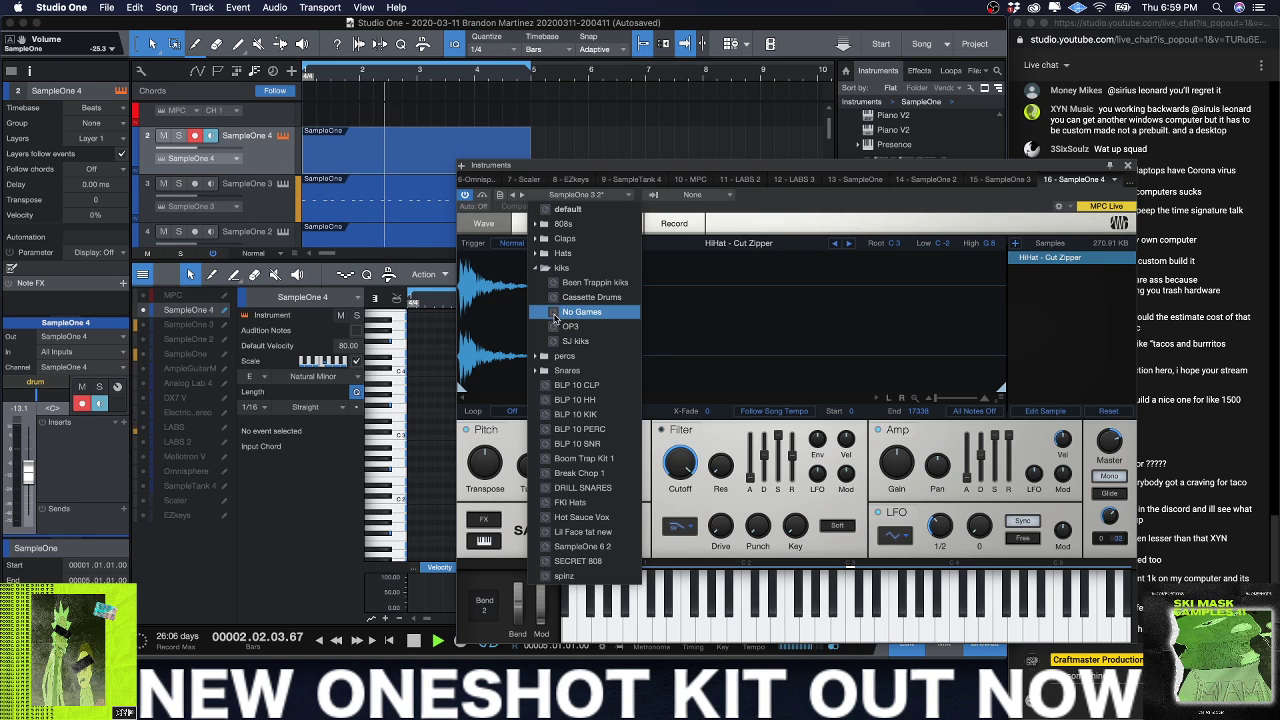
pyautogui.click(561, 285)
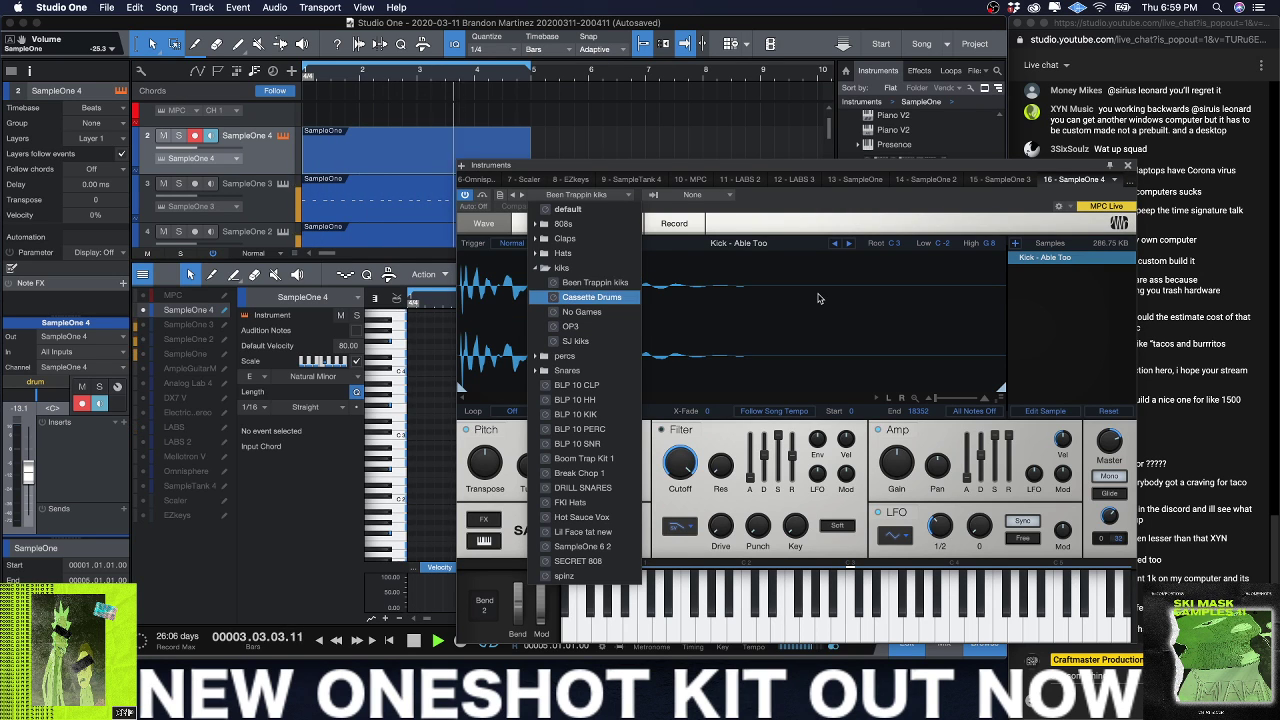
pyautogui.click(561, 285)
pyautogui.click(849, 244)
pyautogui.click(849, 244)
pyautogui.click(849, 244)
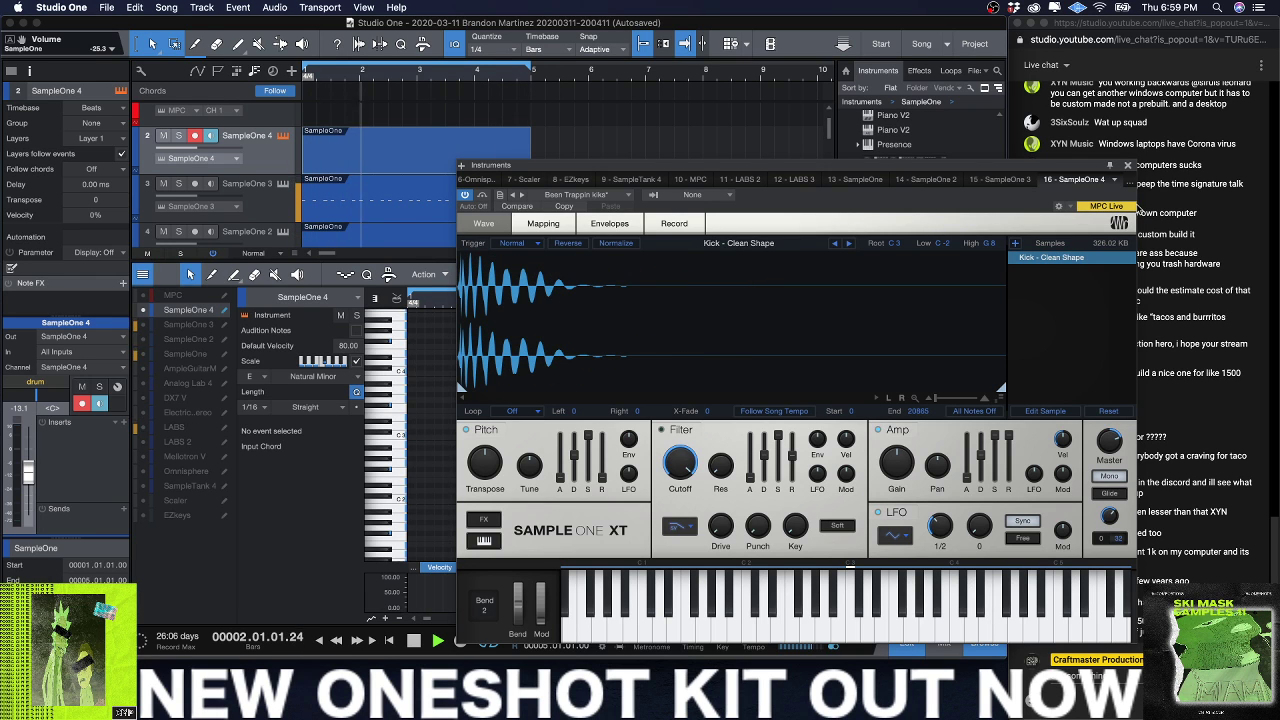
pyautogui.click(1127, 166)
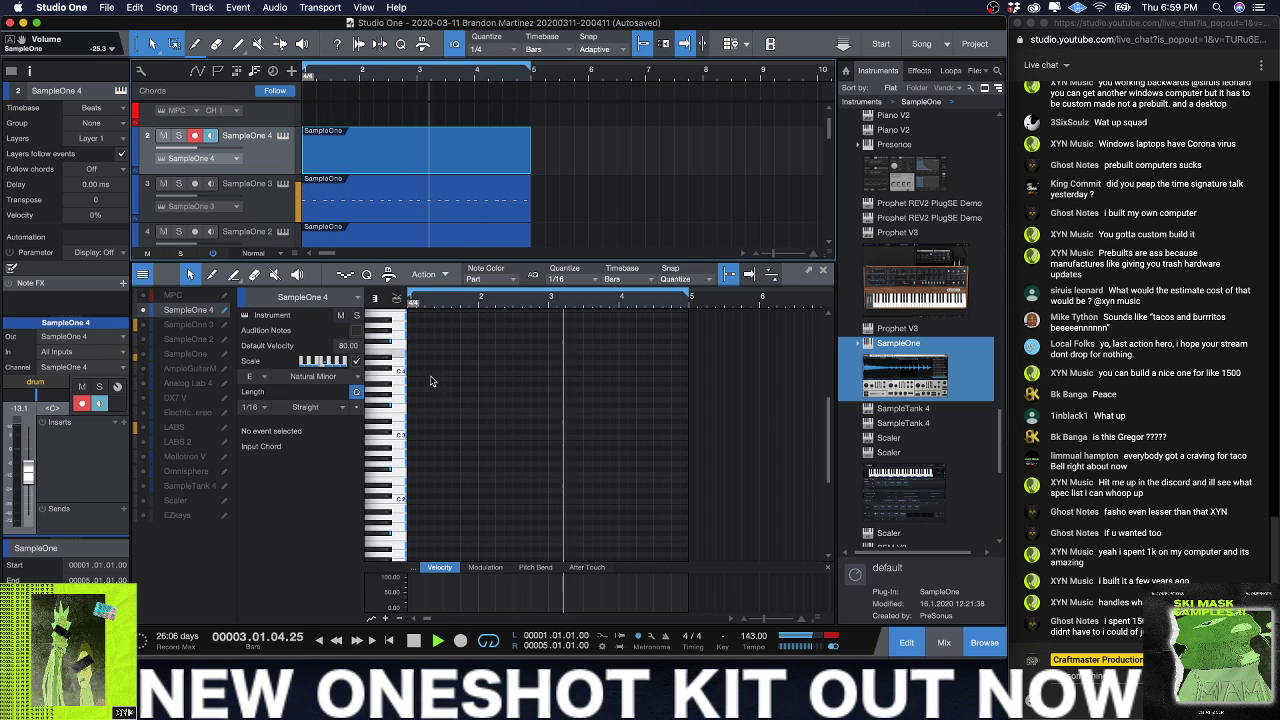
# Step: Add a C3 note at the start of the SampleOne 4 part and set its sampler's trigger mode to One Shot
pyautogui.click(409, 438)
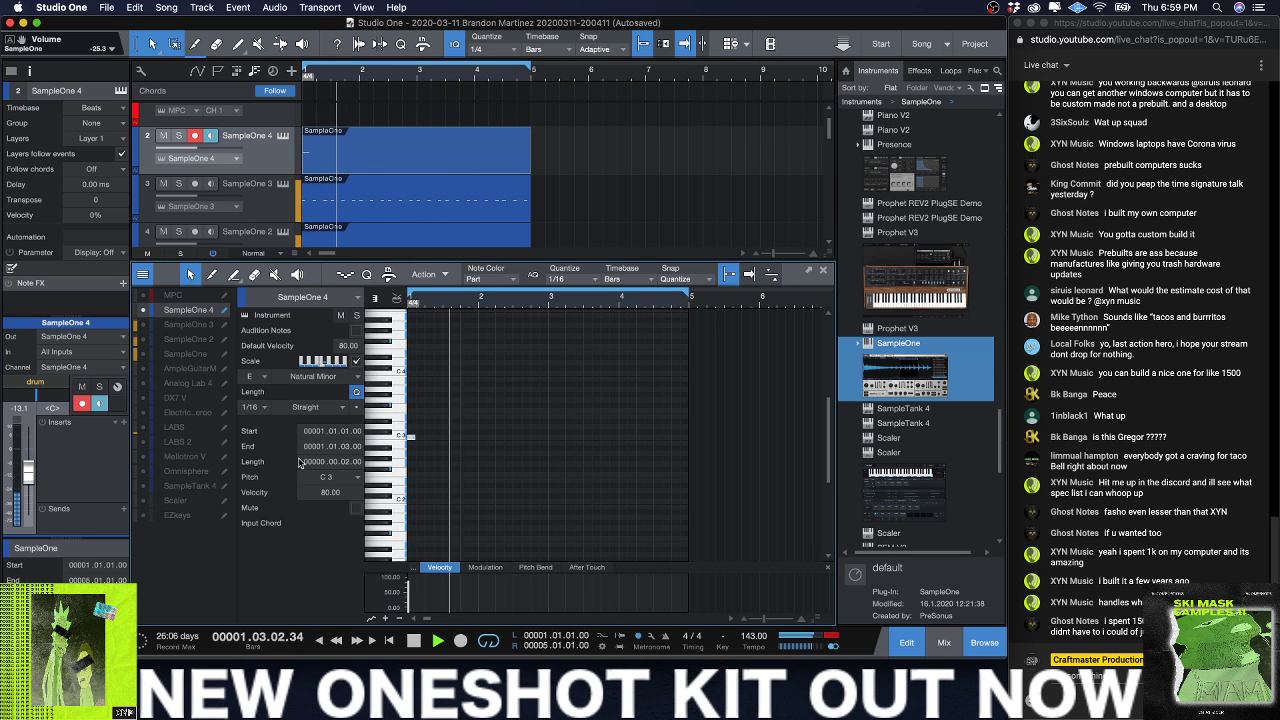
pyautogui.click(283, 135)
pyautogui.click(539, 246)
pyautogui.click(541, 279)
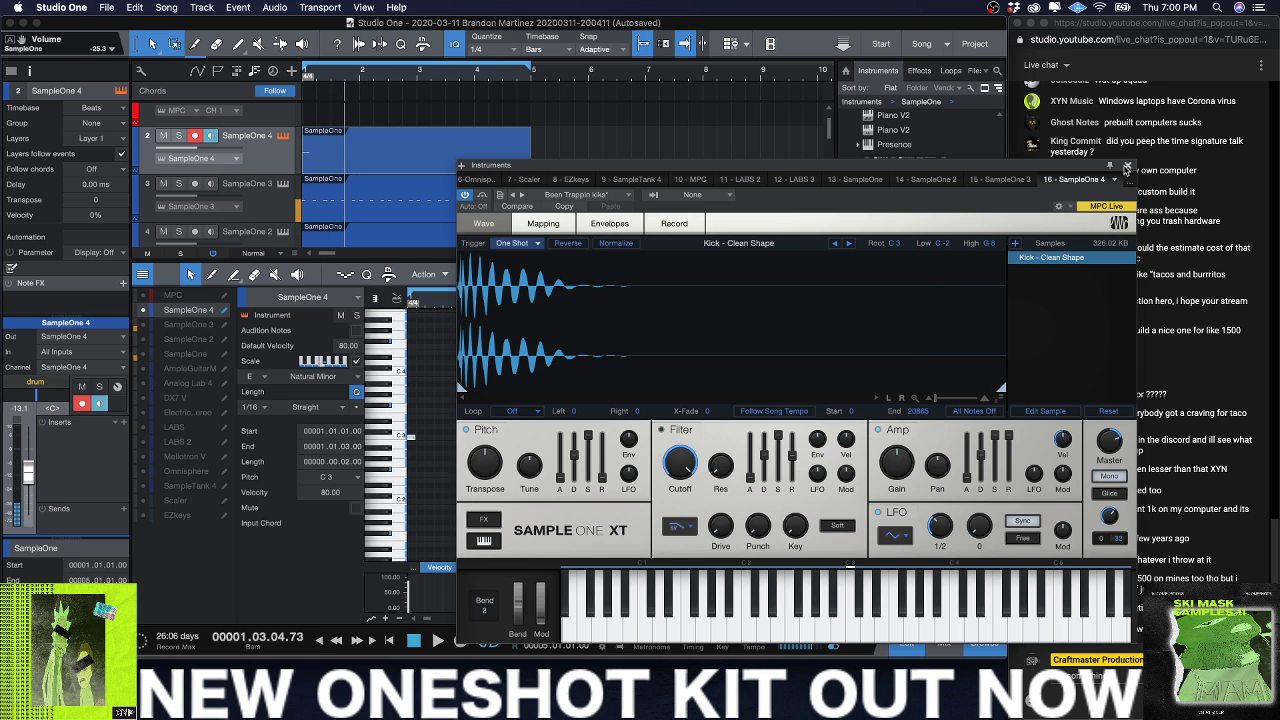
pyautogui.click(1126, 167)
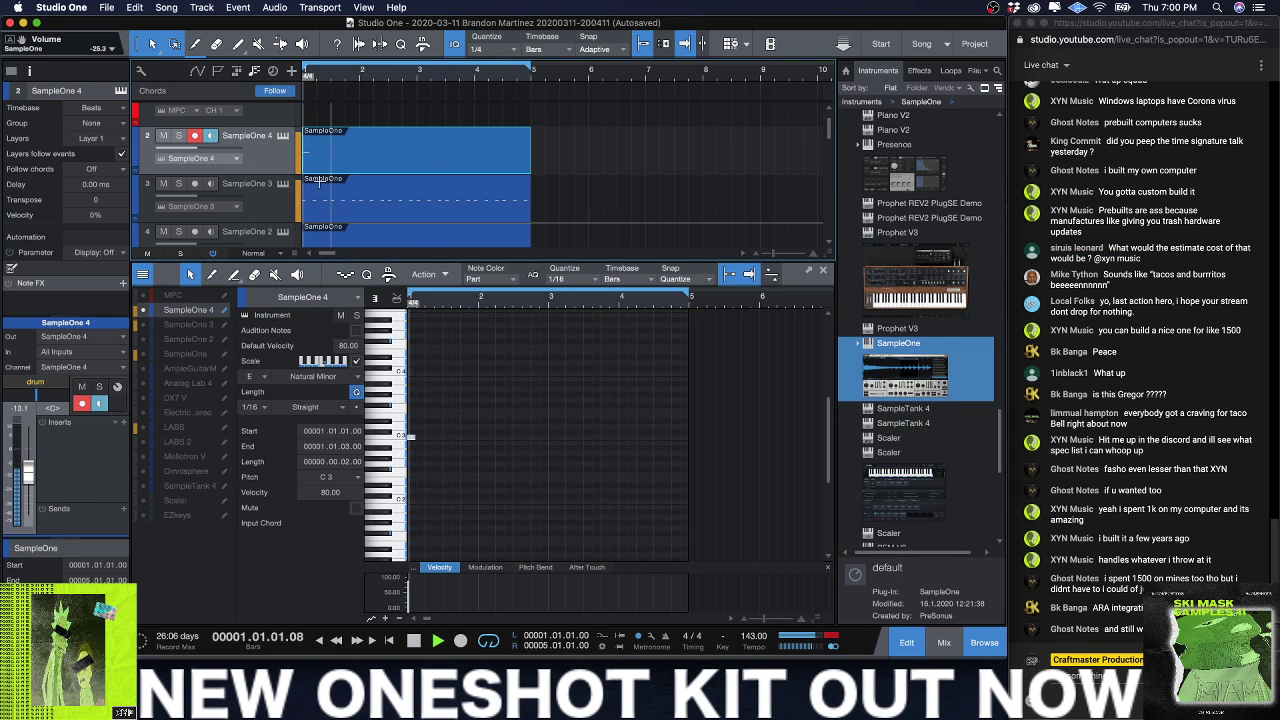
# Step: Raise the SampleOne 4 track's volume to -9.6 dB while auditioning the kick in the loop
pyautogui.press('space')
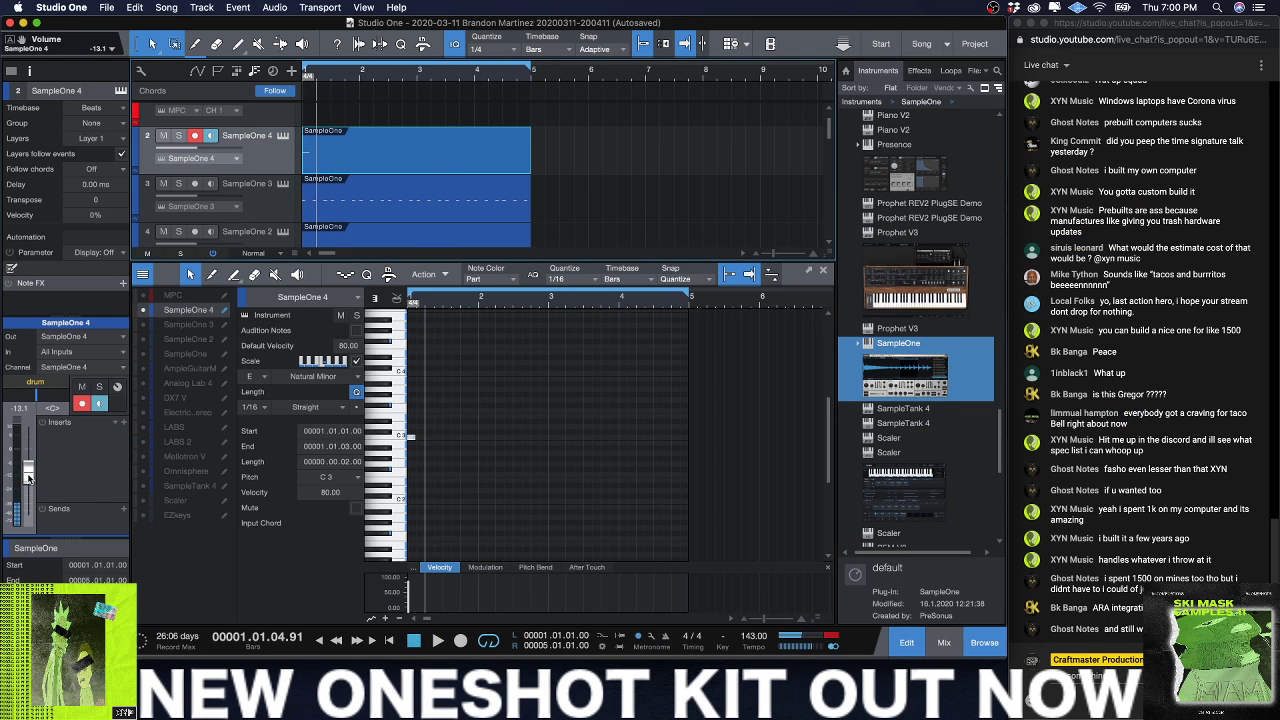
pyautogui.scroll(4, 28, 478)
pyautogui.press('space')
pyautogui.press('space')
pyautogui.scroll(-1, 28, 478)
pyautogui.press('space')
pyautogui.press('space')
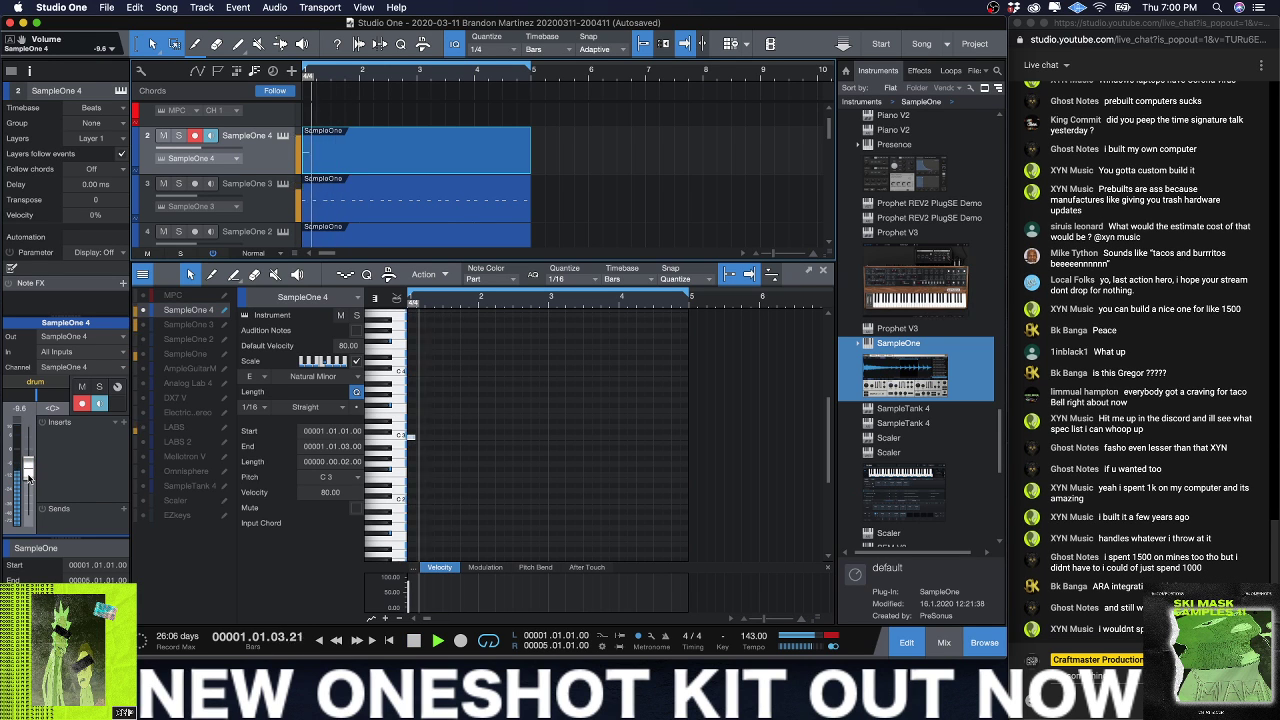
pyautogui.press('space')
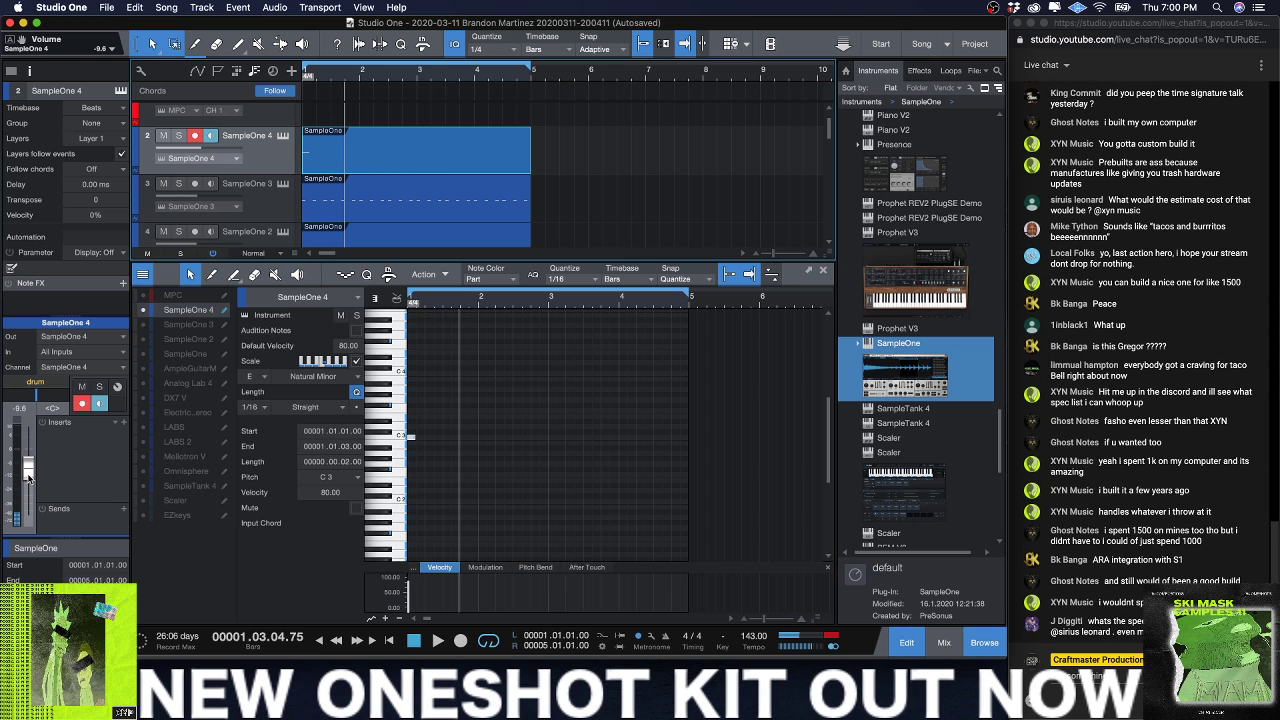
pyautogui.scroll(5, 1119, 529)
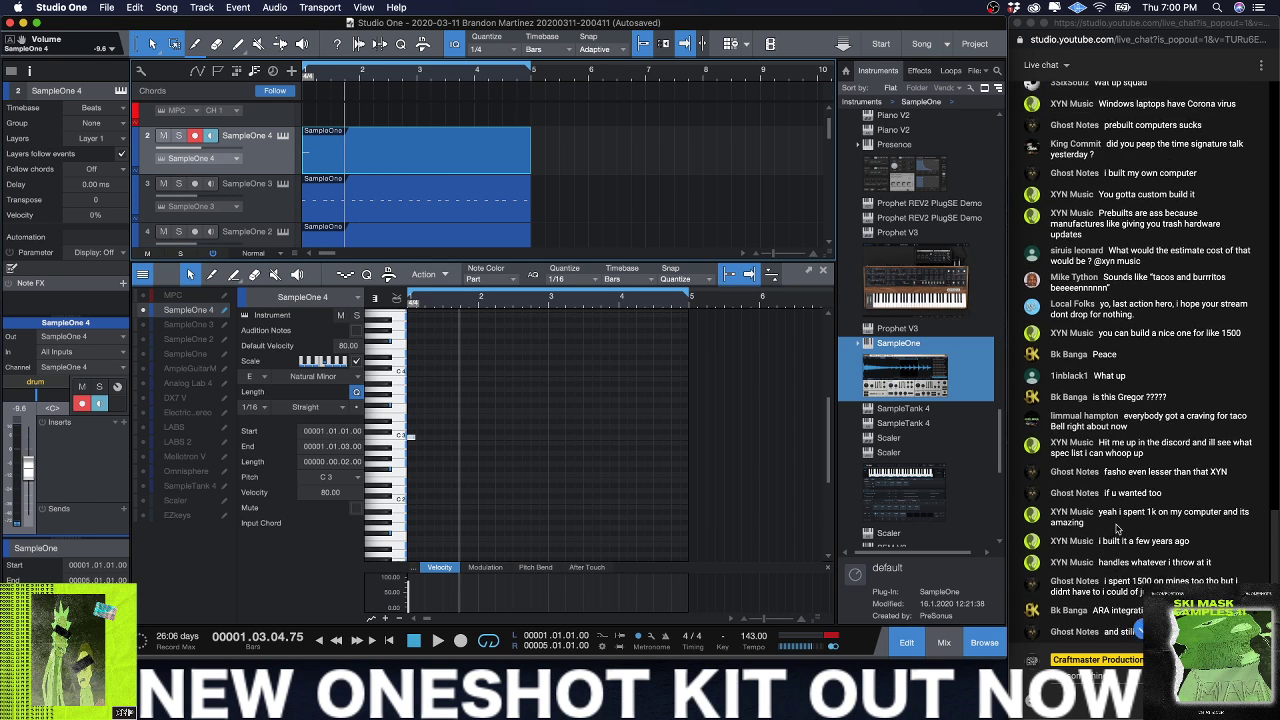
pyautogui.scroll(5, 1119, 529)
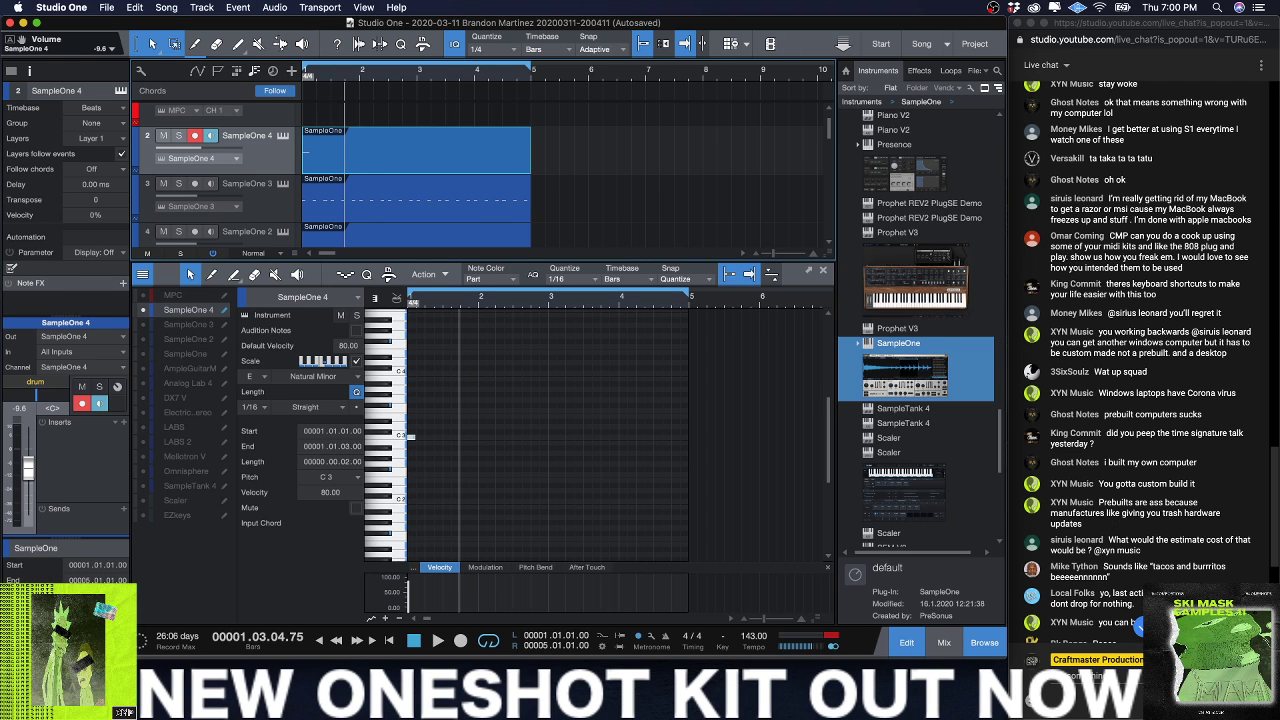
# Step: Preview the Straight 154, Anagram 135 and Brazy 160 MIDI files from the 808 Mafia Midi folder on the SampleOne 3 track
pyautogui.click(972, 71)
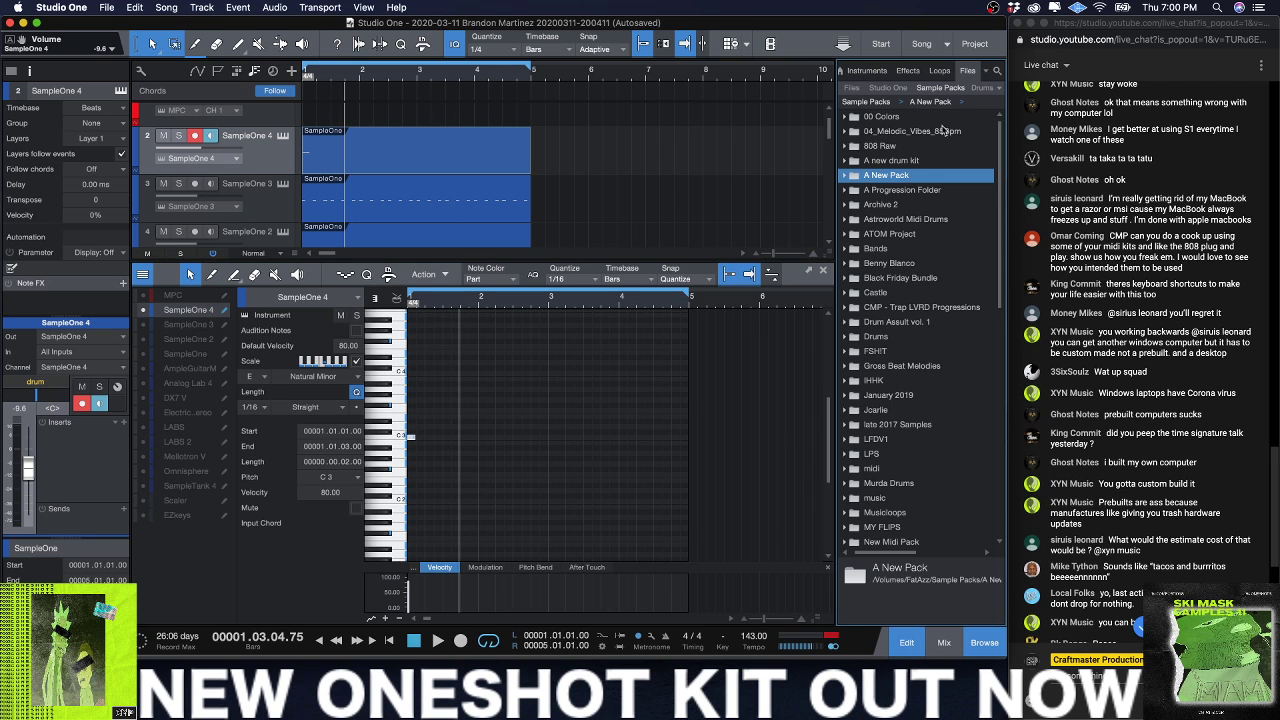
pyautogui.click(844, 176)
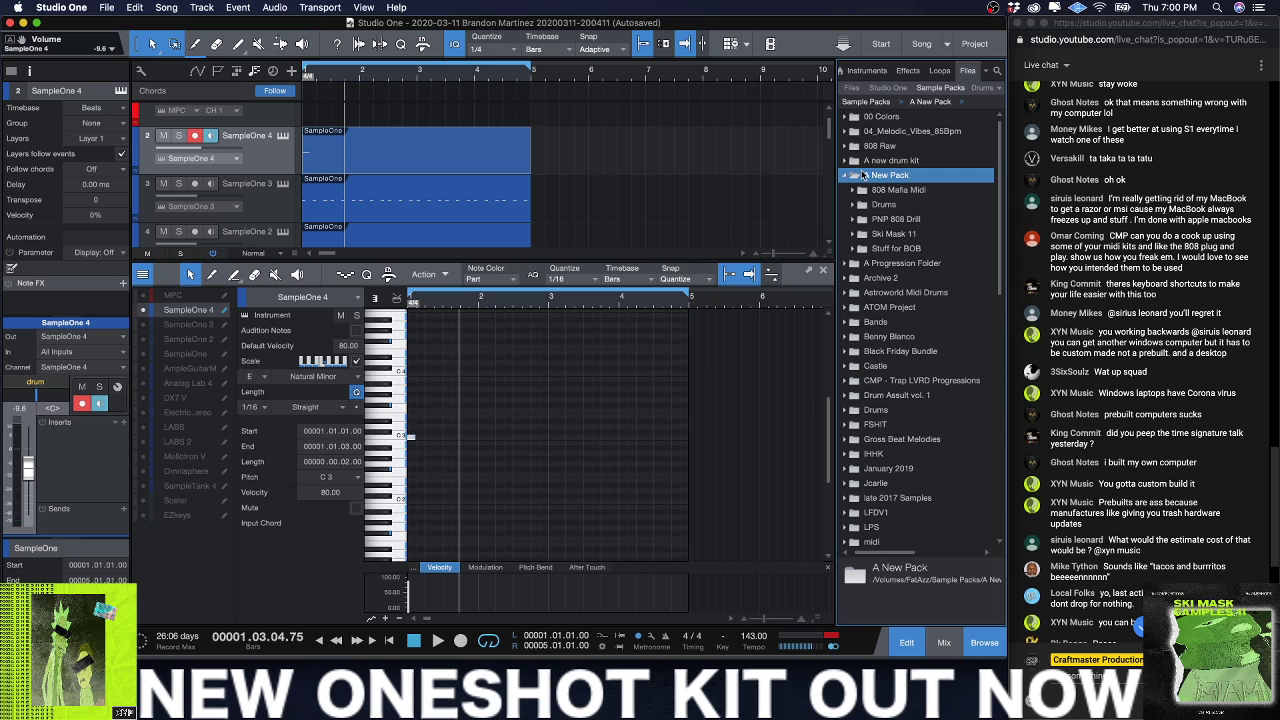
pyautogui.click(849, 190)
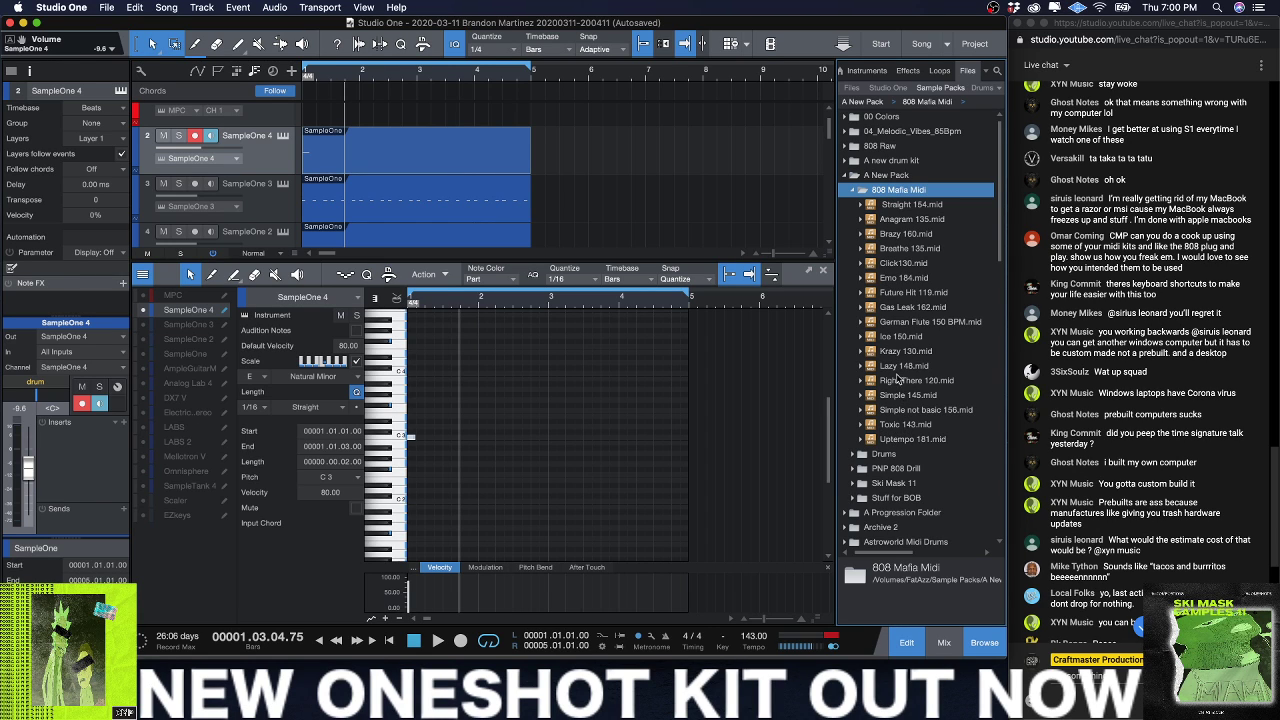
pyautogui.click(272, 213)
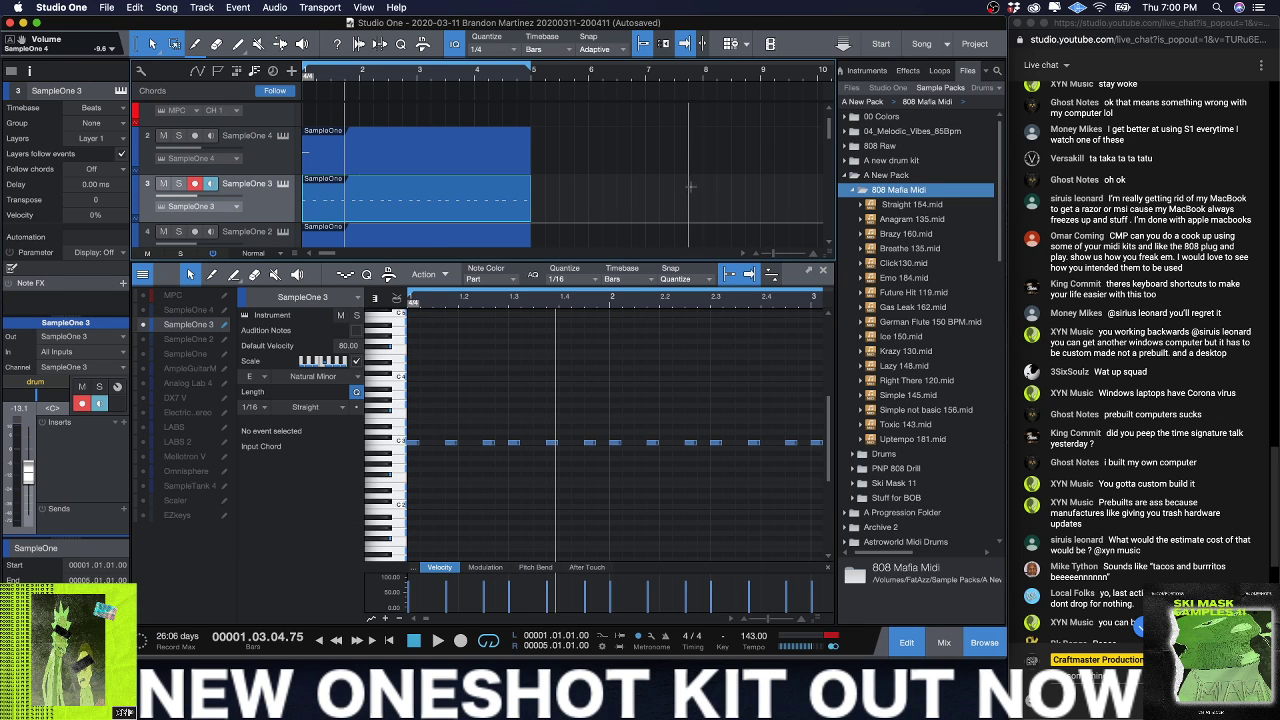
pyautogui.click(906, 205)
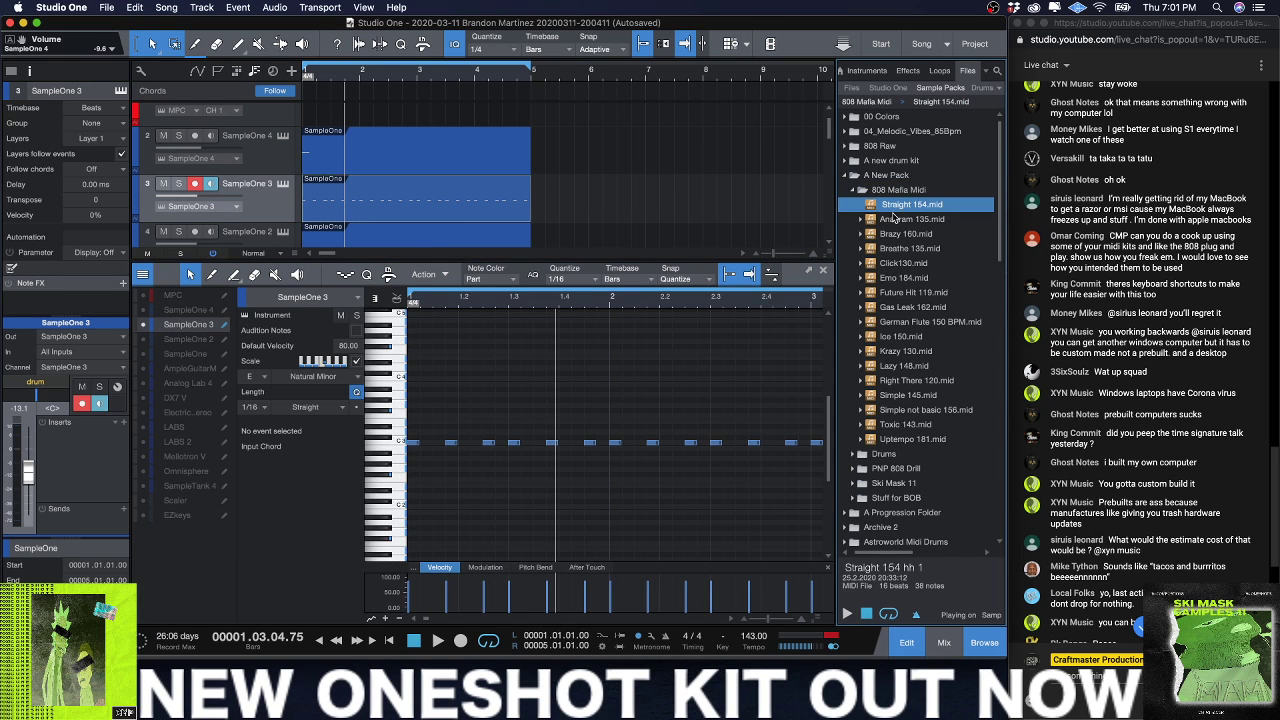
pyautogui.click(847, 613)
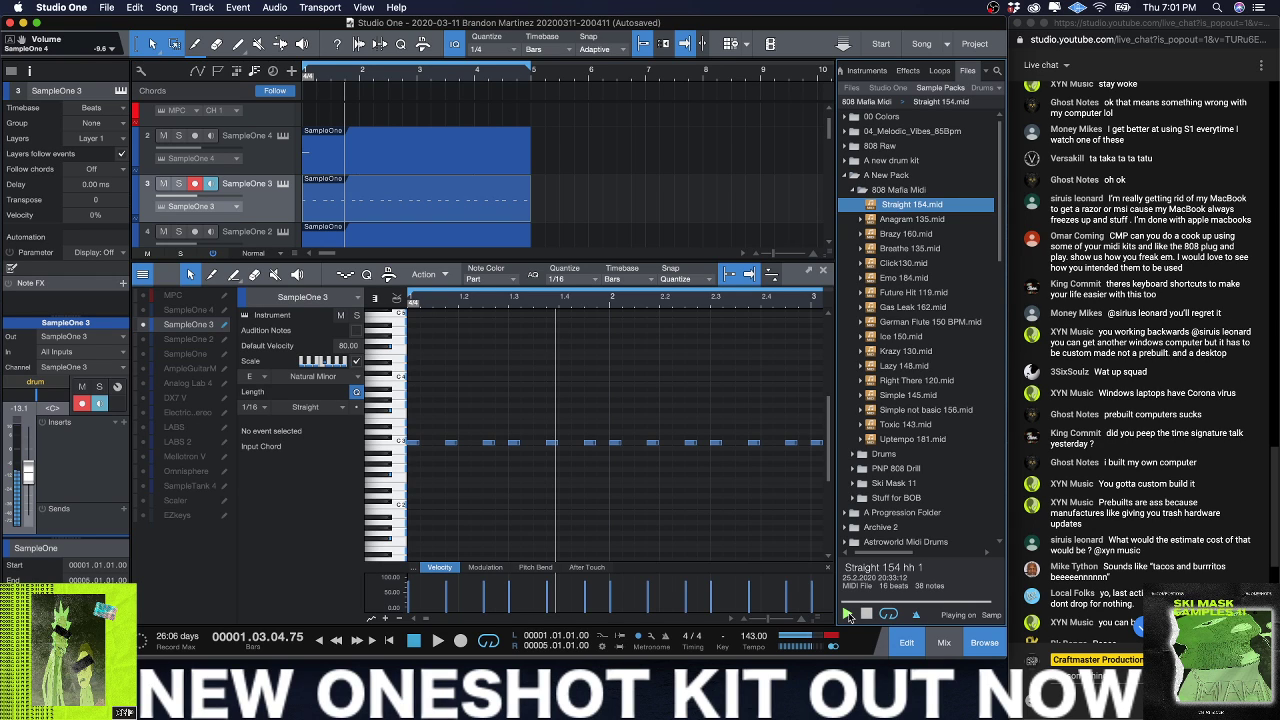
pyautogui.press('Down')
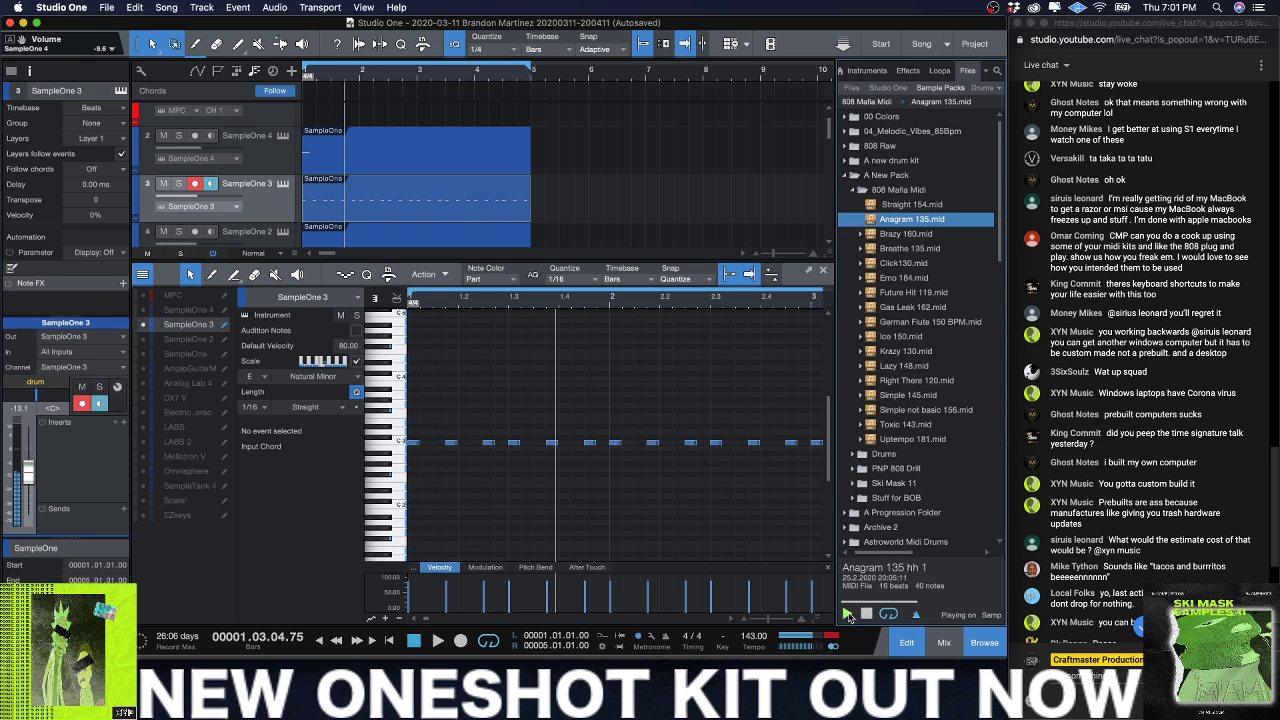
pyautogui.press('Down')
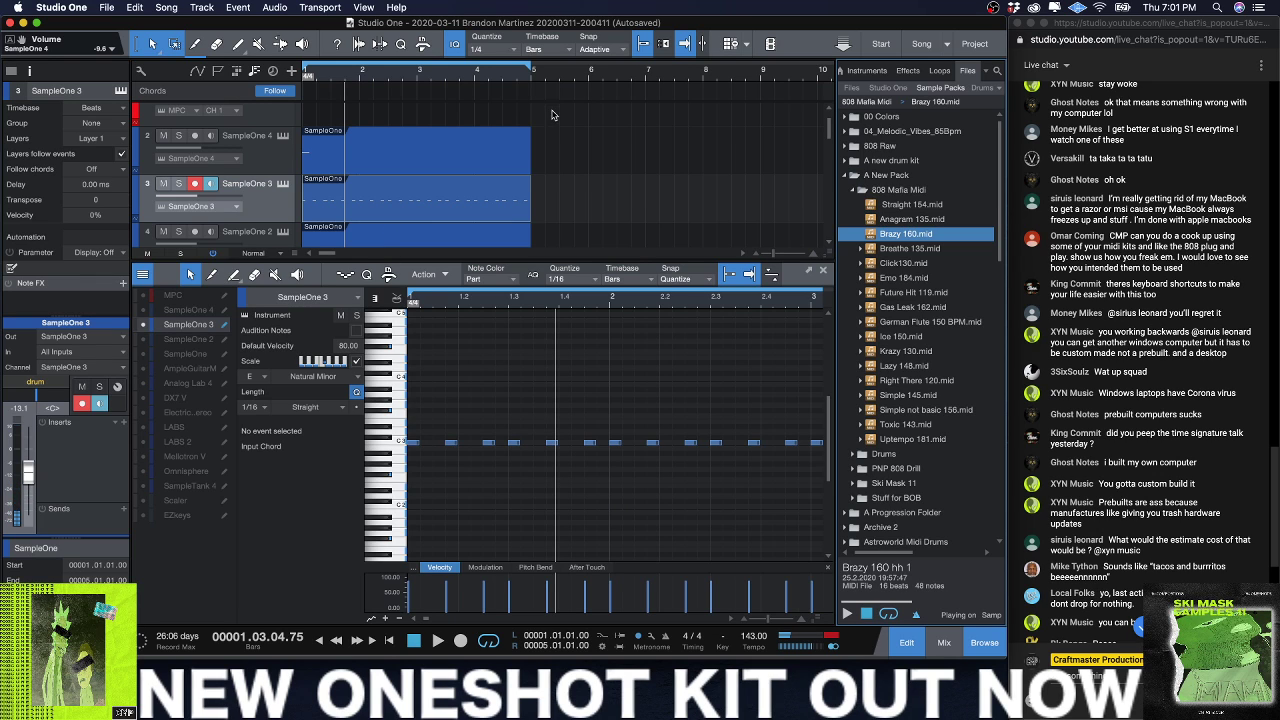
# Step: Import Opps on Block 143.mid from the PNP 808 Drill folder onto the SampleOne 4 track and move the part to bar 1
pyautogui.click(852, 190)
pyautogui.click(852, 220)
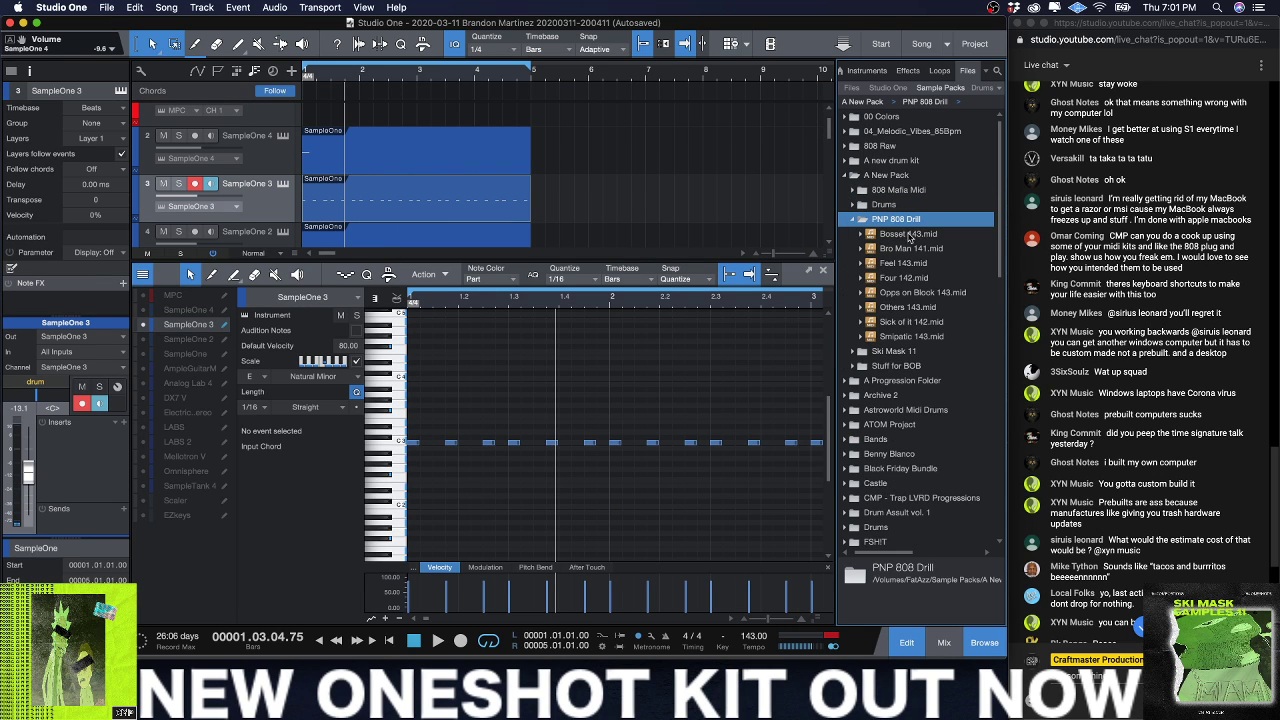
pyautogui.moveTo(904, 294); pyautogui.dragTo(554, 162)
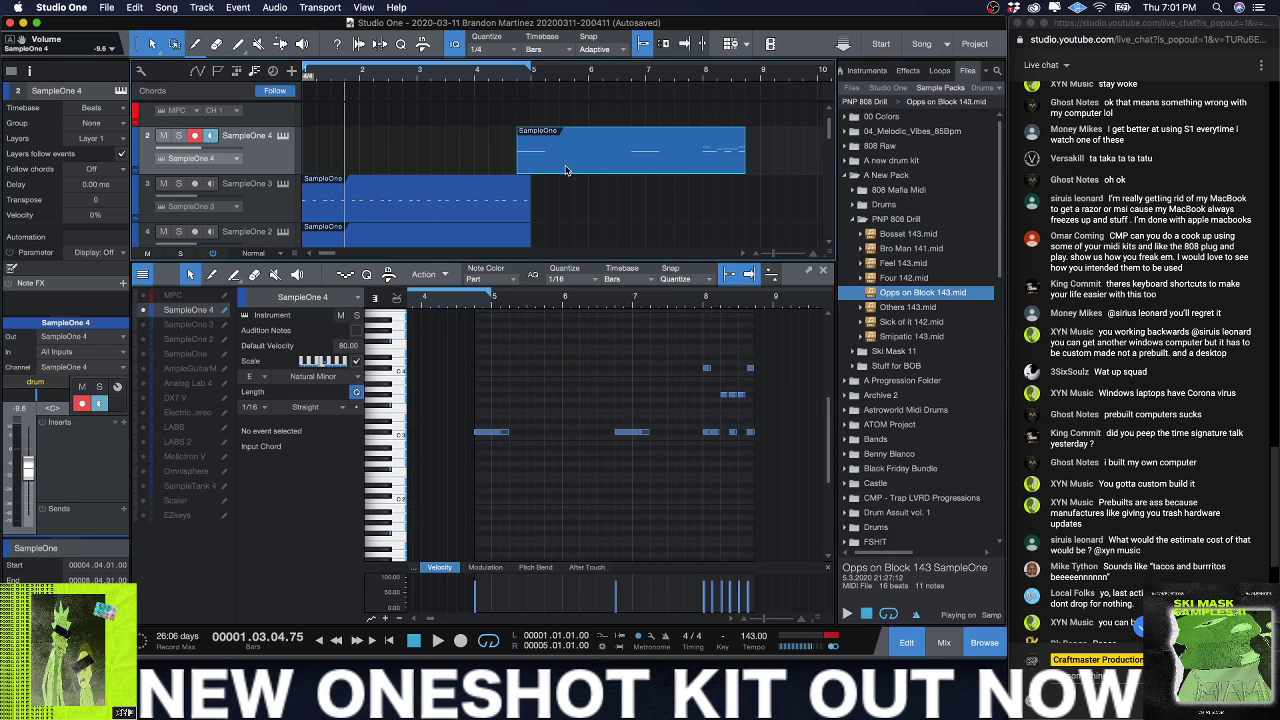
pyautogui.moveTo(590, 164); pyautogui.dragTo(359, 164)
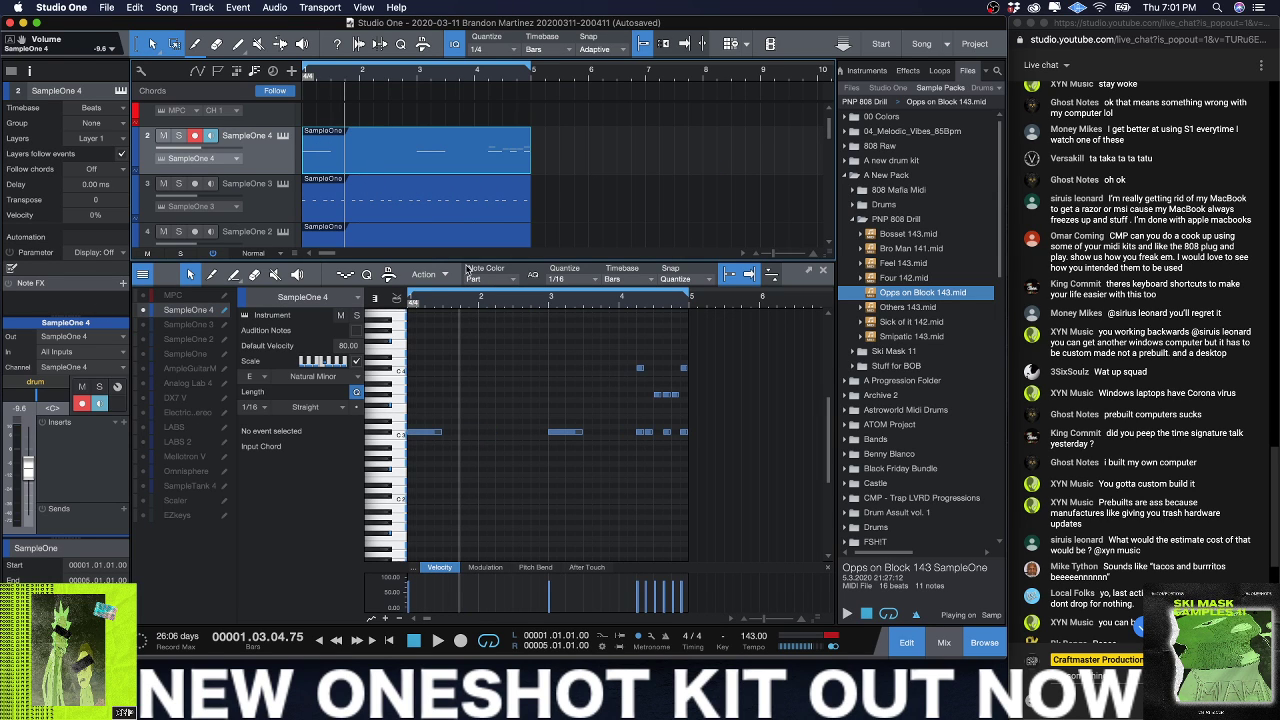
# Step: Extract the LABS part's chord to the chord track and extend it to bar 5
pyautogui.moveTo(466, 261); pyautogui.dragTo(466, 510)
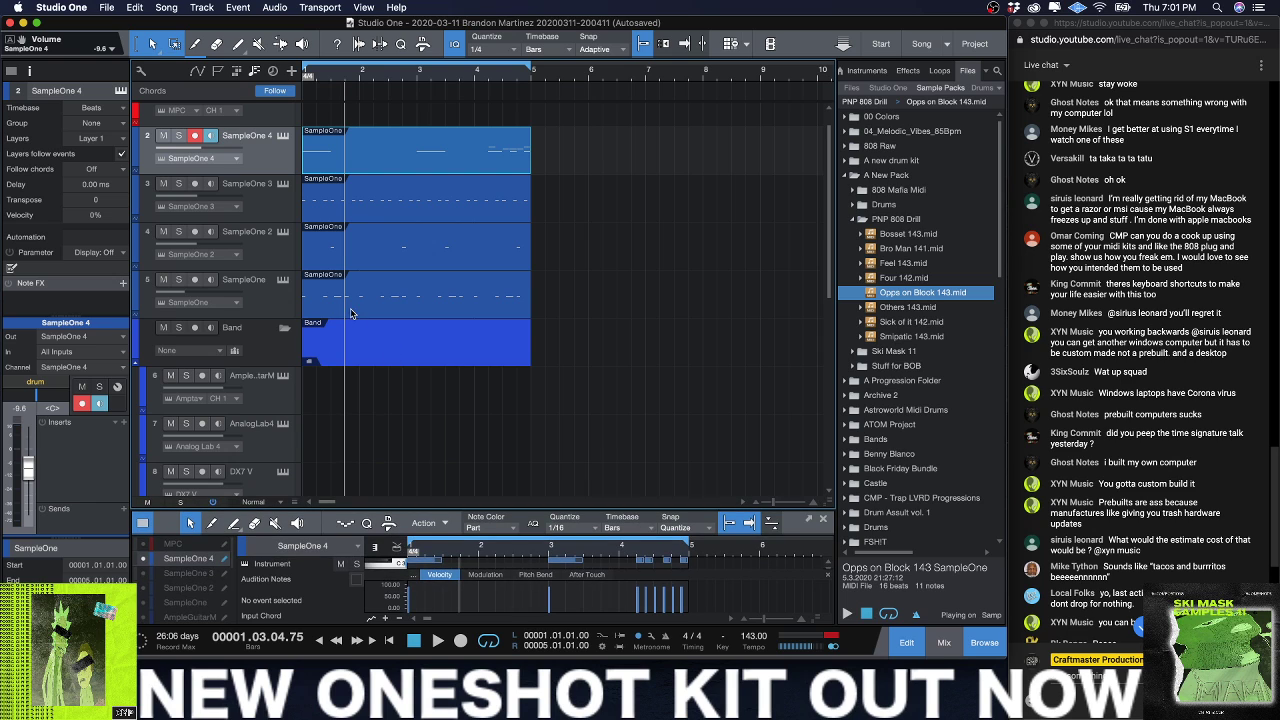
pyautogui.scroll(3, 415, 370)
pyautogui.scroll(-6, 512, 360)
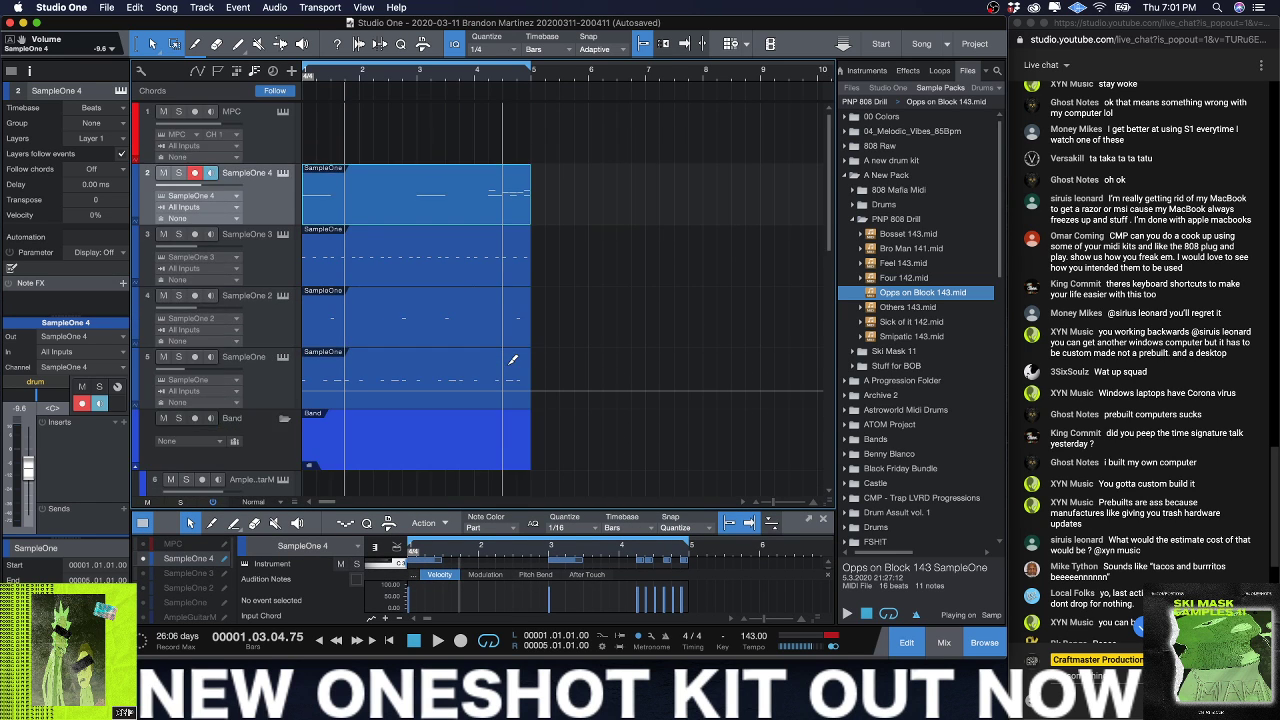
pyautogui.scroll(2, 512, 360)
pyautogui.moveTo(397, 448); pyautogui.dragTo(381, 93)
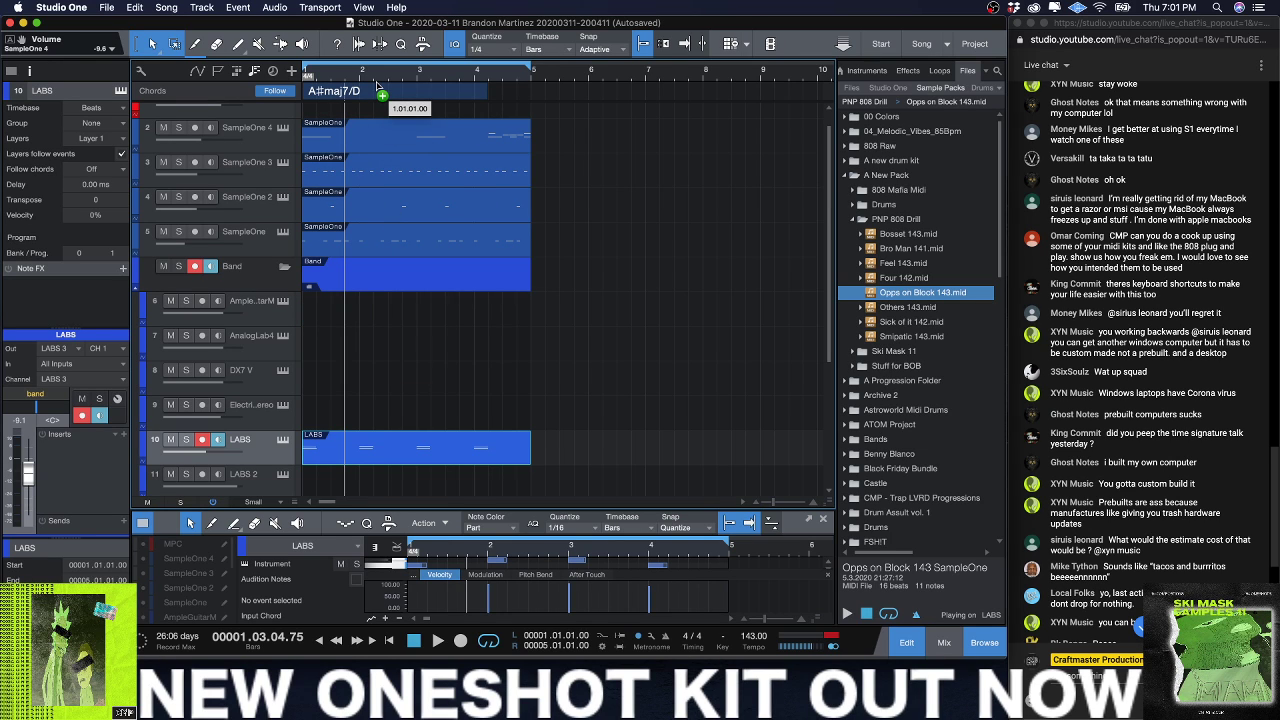
pyautogui.moveTo(381, 93); pyautogui.dragTo(389, 88)
pyautogui.moveTo(481, 98); pyautogui.dragTo(531, 99)
# Step: Enlarge the SampleOne 4 track and set it to follow chords in Bass mode
pyautogui.click(341, 150)
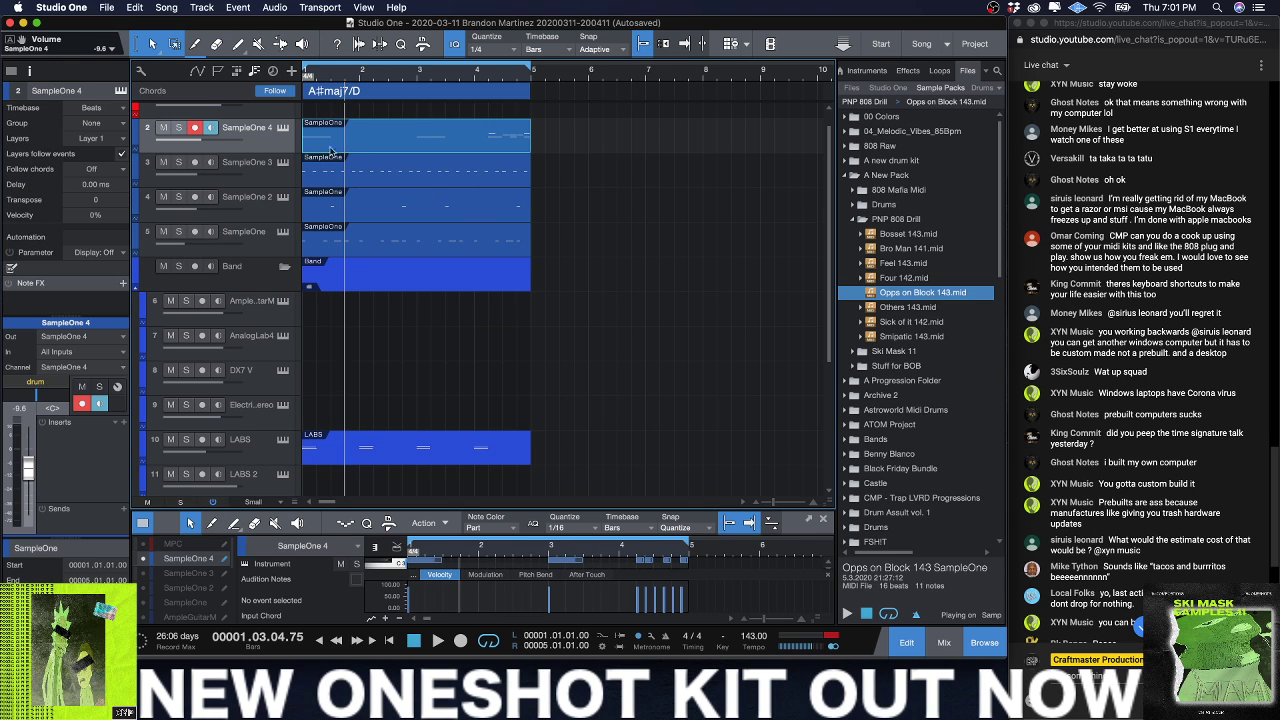
pyautogui.moveTo(267, 152); pyautogui.dragTo(277, 166)
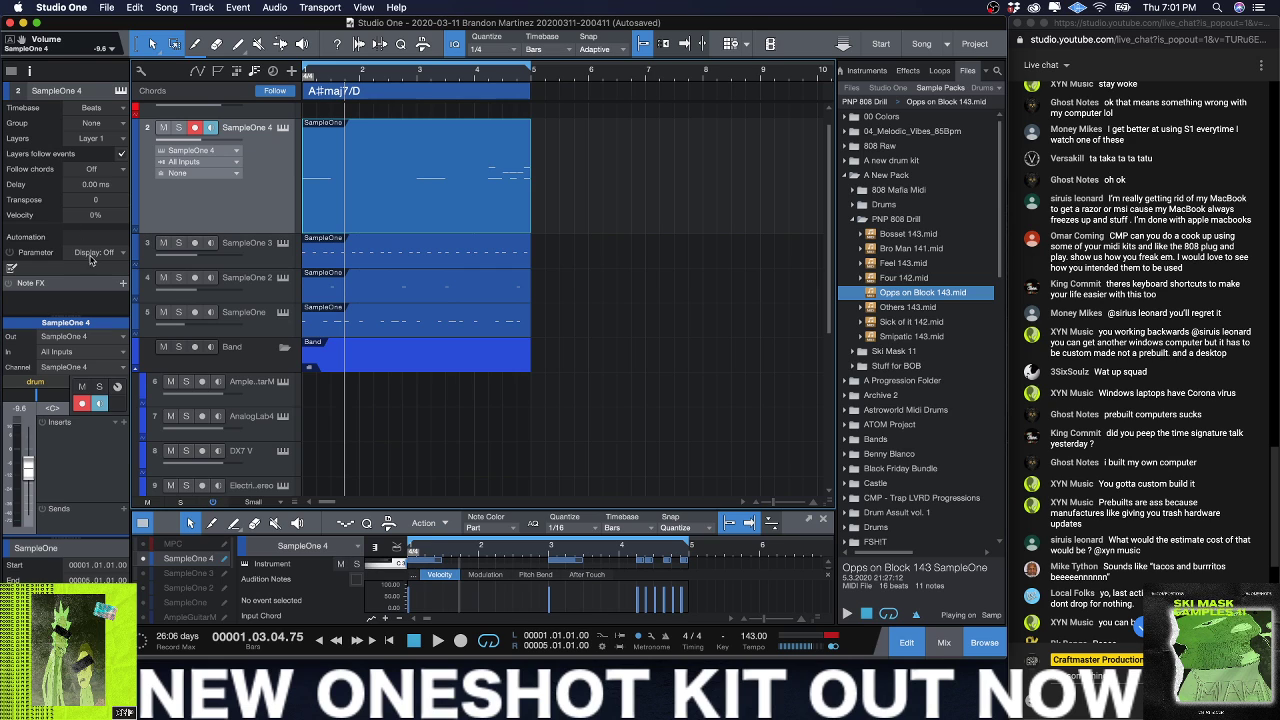
pyautogui.click(92, 169)
pyautogui.click(102, 229)
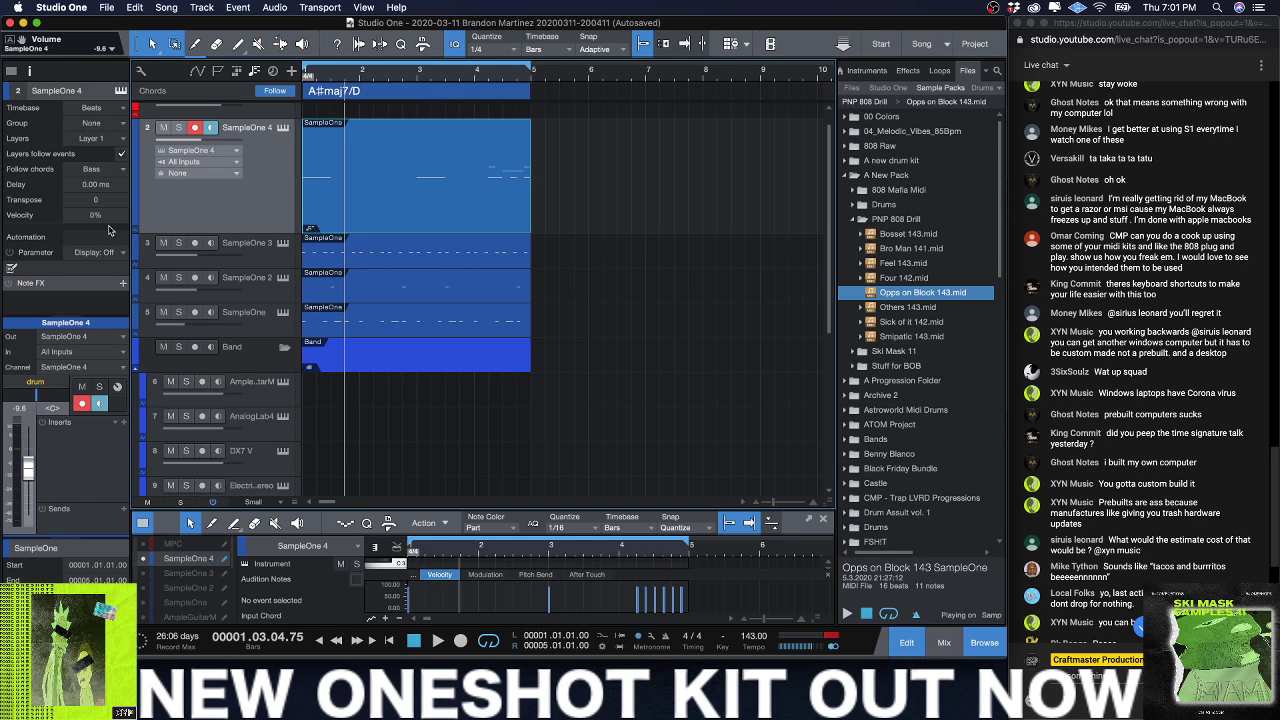
# Step: Compare the SampleOne 4 notes in the note editor with chord following set to Off and to Bass
pyautogui.moveTo(640, 503); pyautogui.dragTo(600, 358)
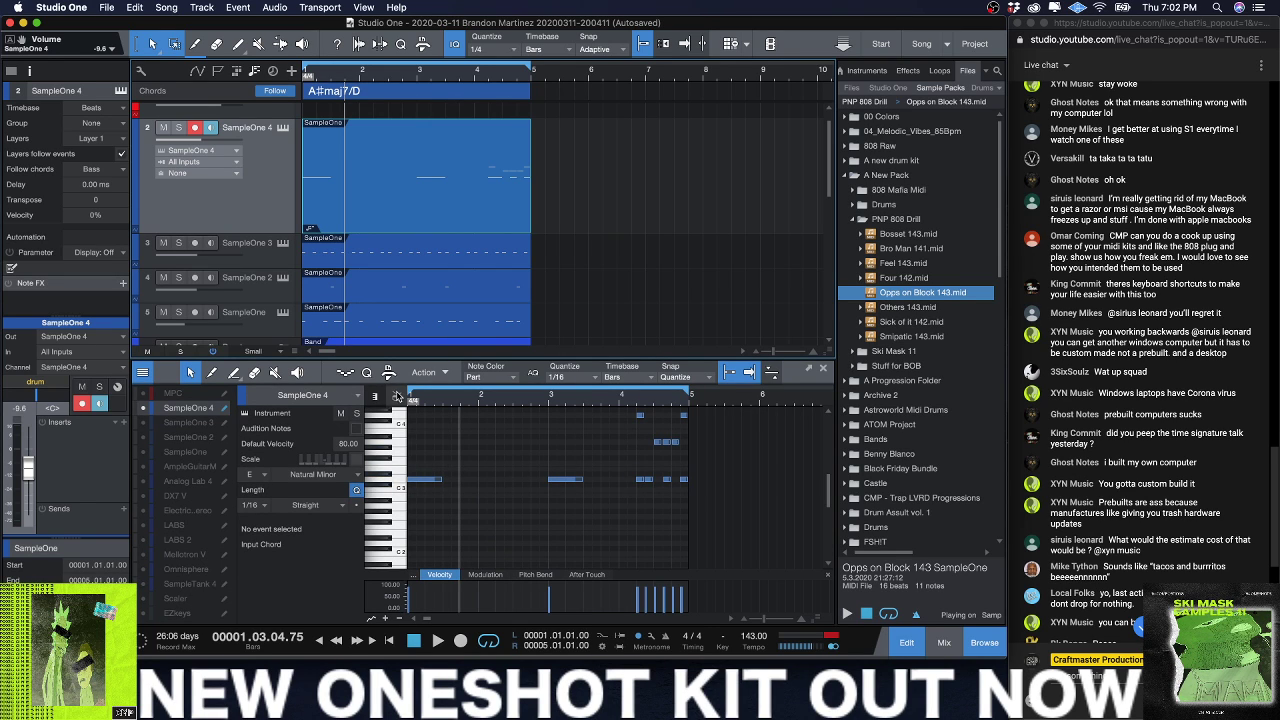
pyautogui.scroll(1, 504, 445)
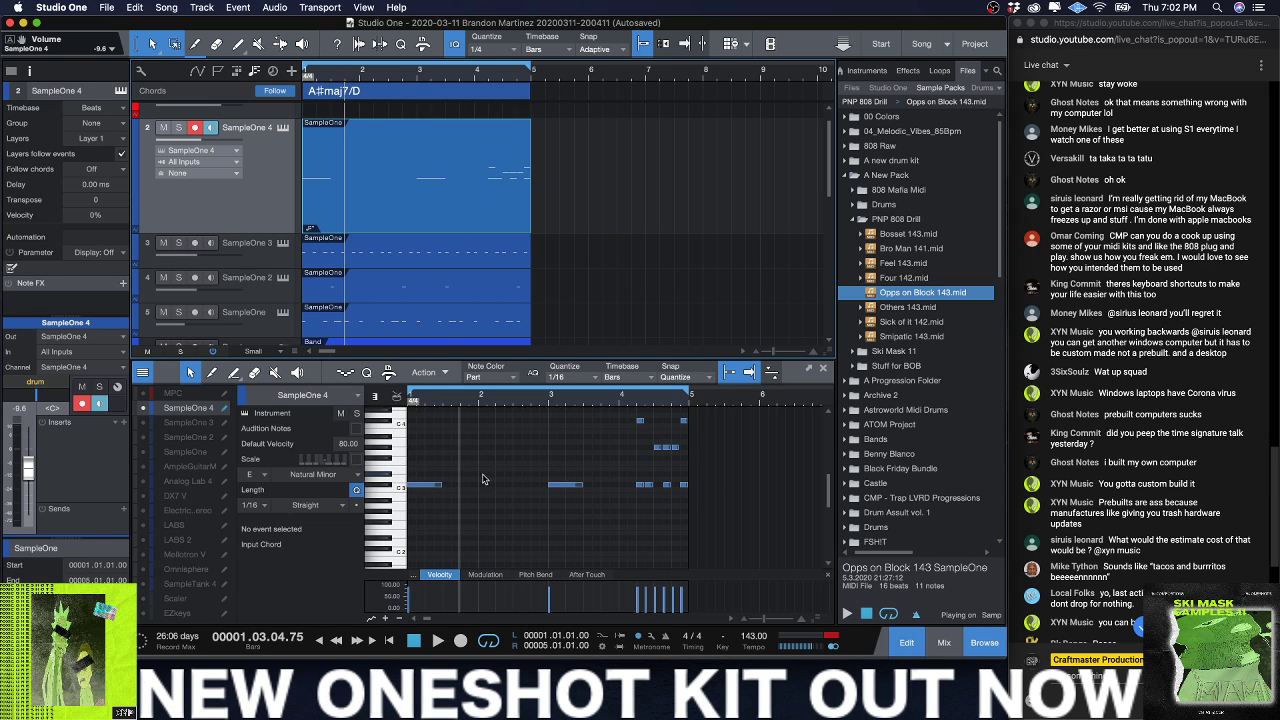
pyautogui.click(103, 176)
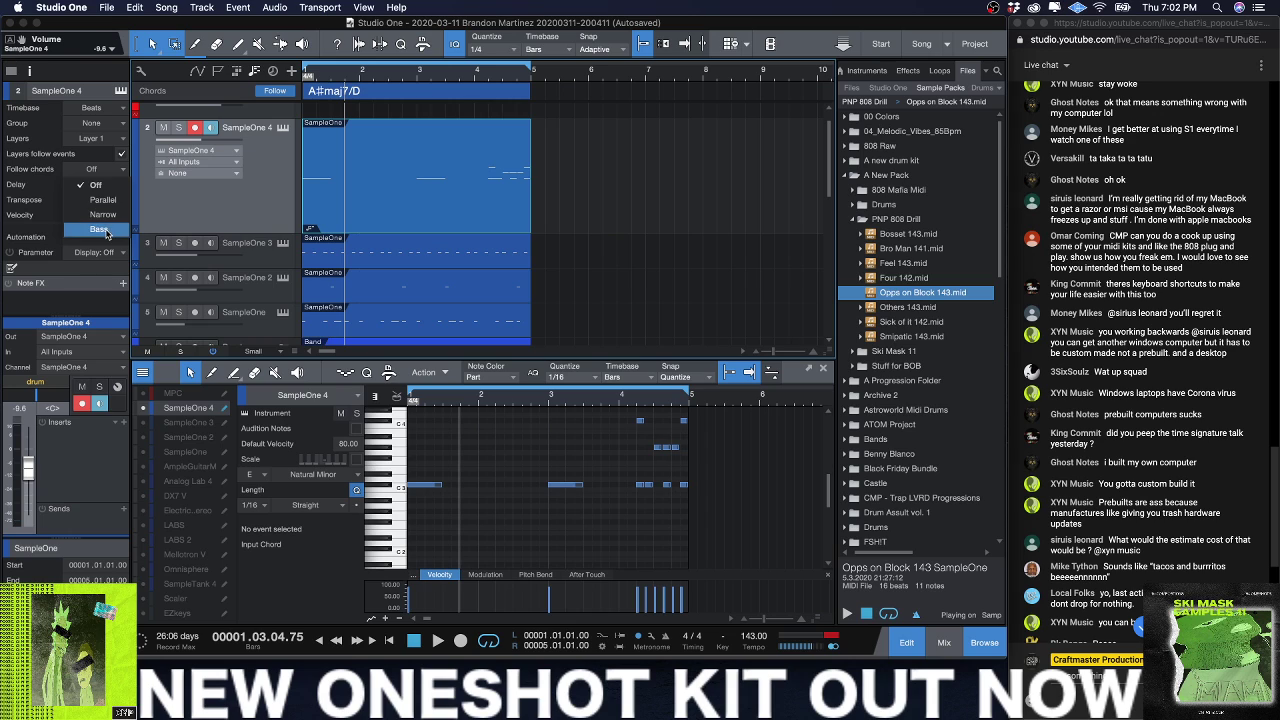
pyautogui.click(100, 193)
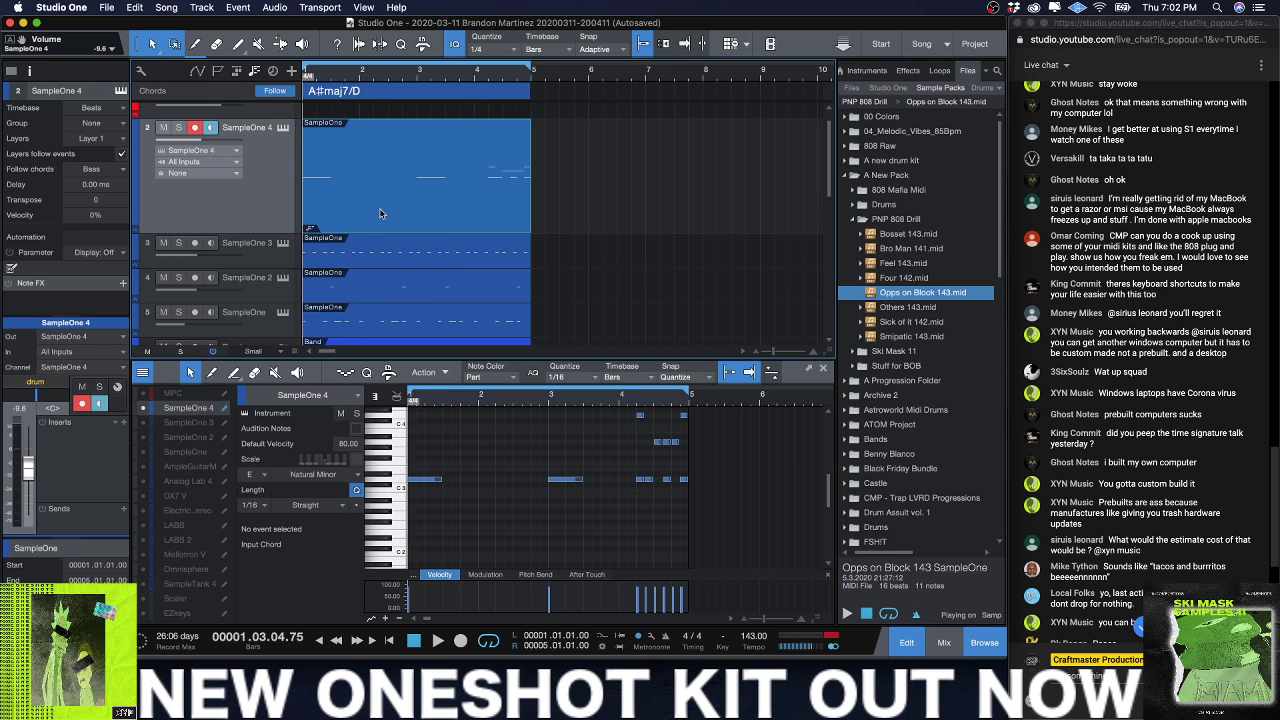
# Step: Load the 808 Formula 2 preset into SampleOne 4's instrument and switch its sample to 808_Amnat_One Shot_C
pyautogui.press('space')
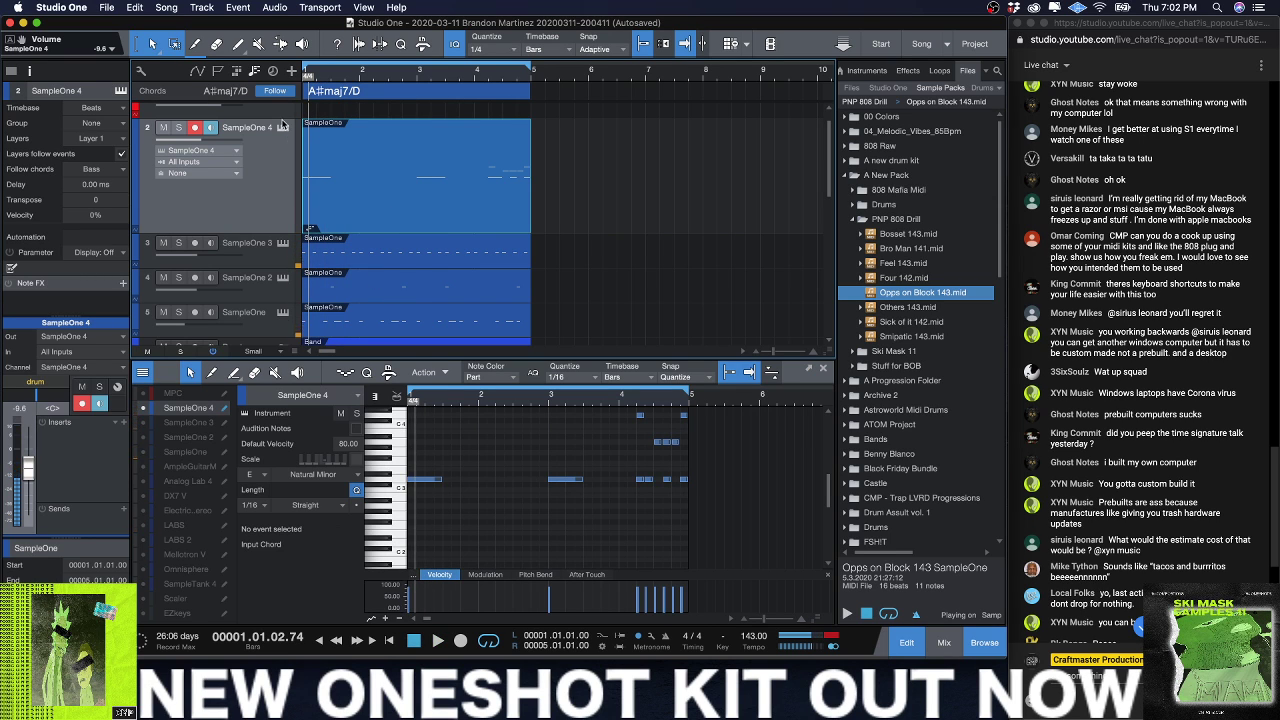
pyautogui.click(283, 127)
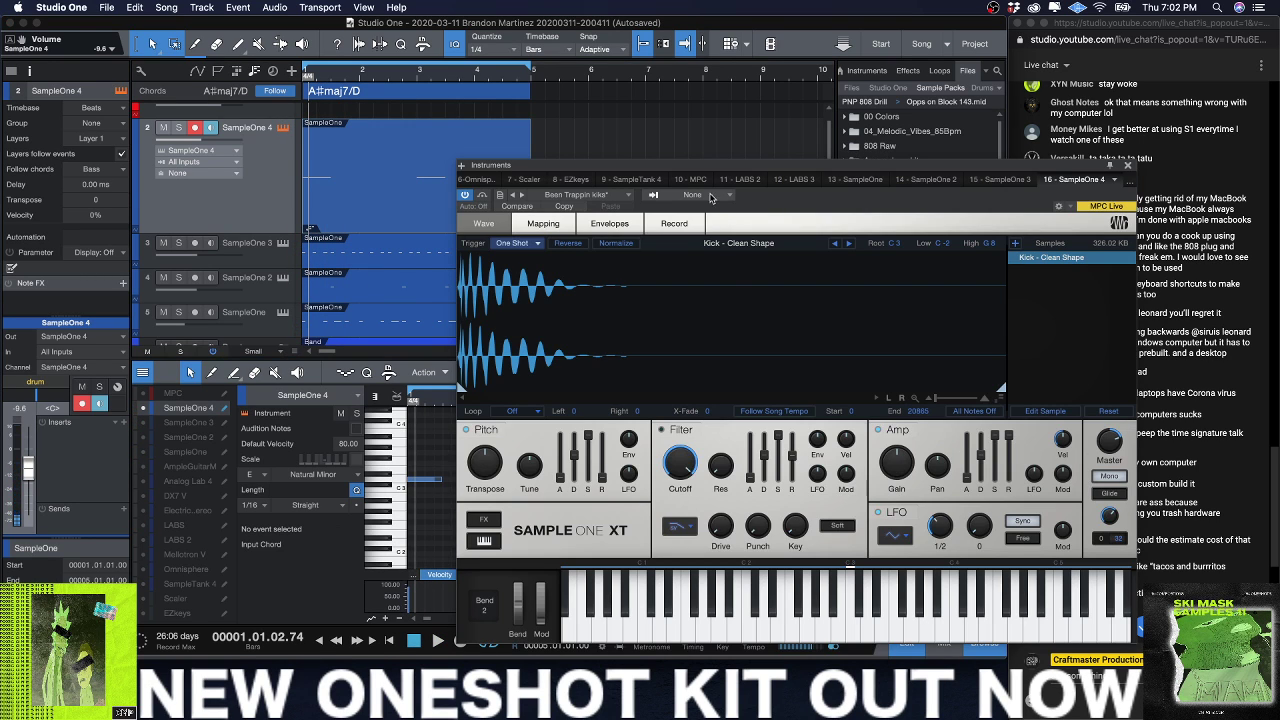
pyautogui.click(631, 194)
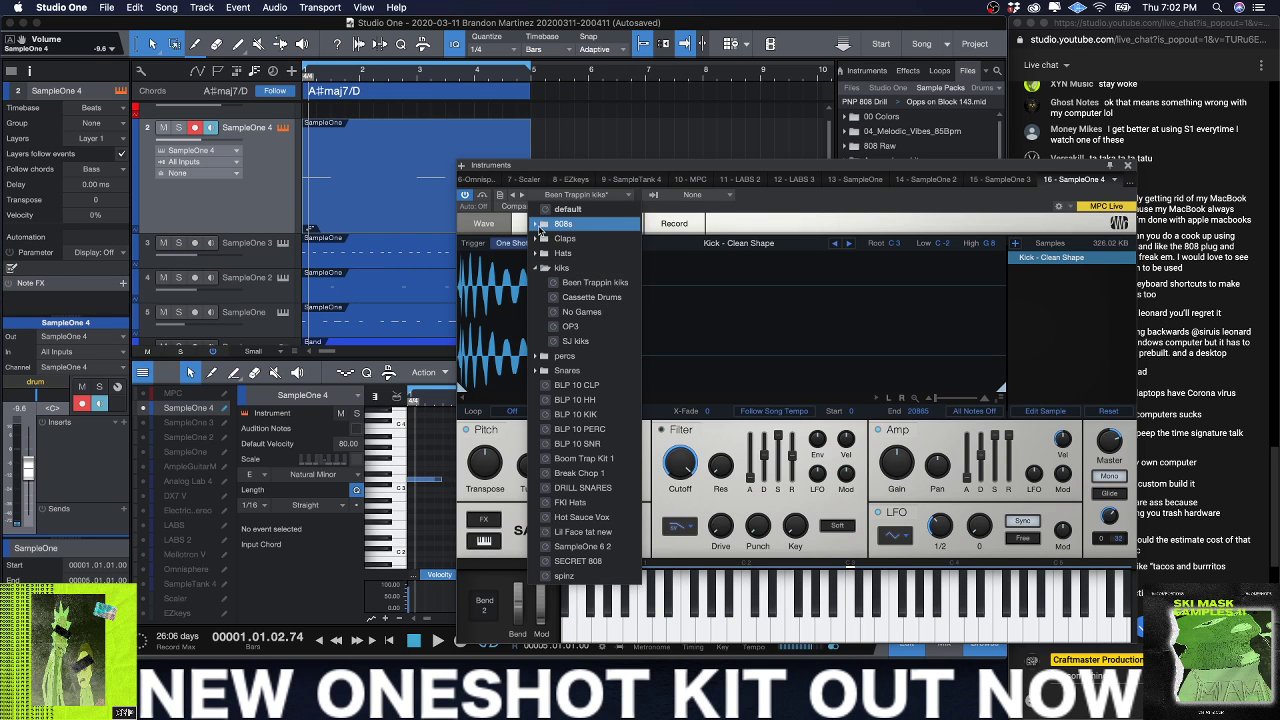
pyautogui.click(544, 226)
pyautogui.click(585, 238)
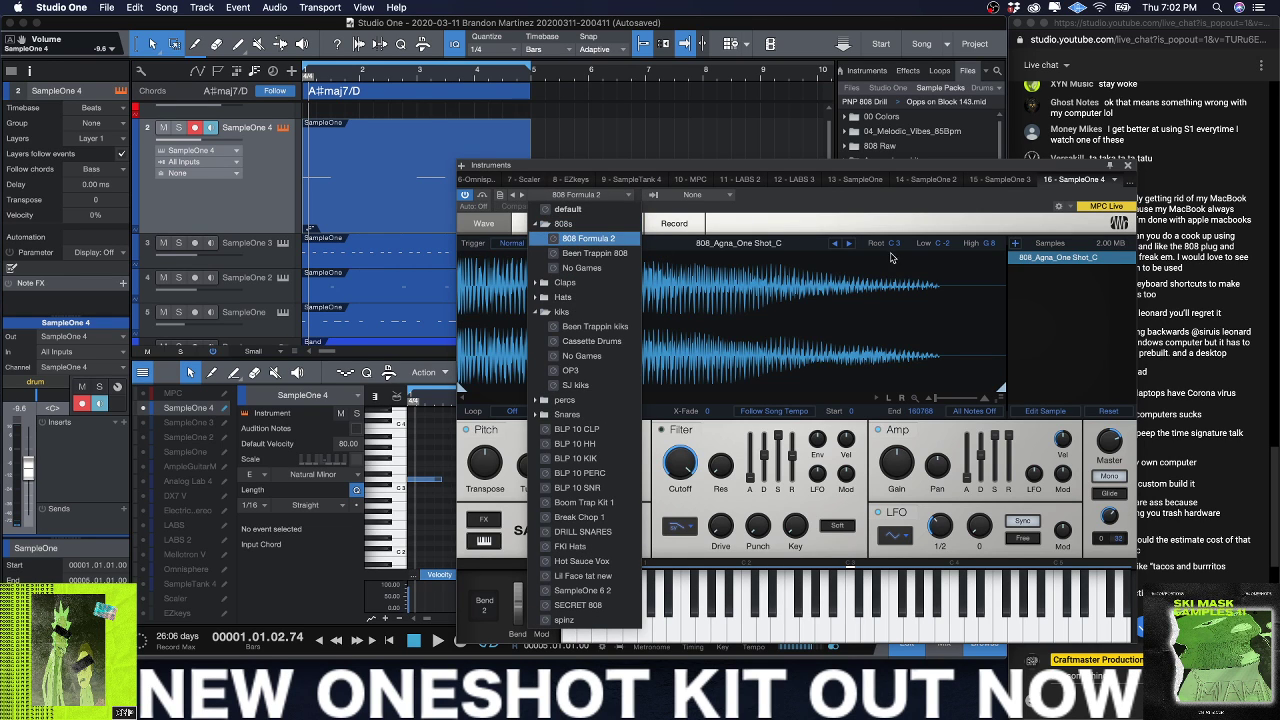
pyautogui.click(850, 248)
pyautogui.click(849, 246)
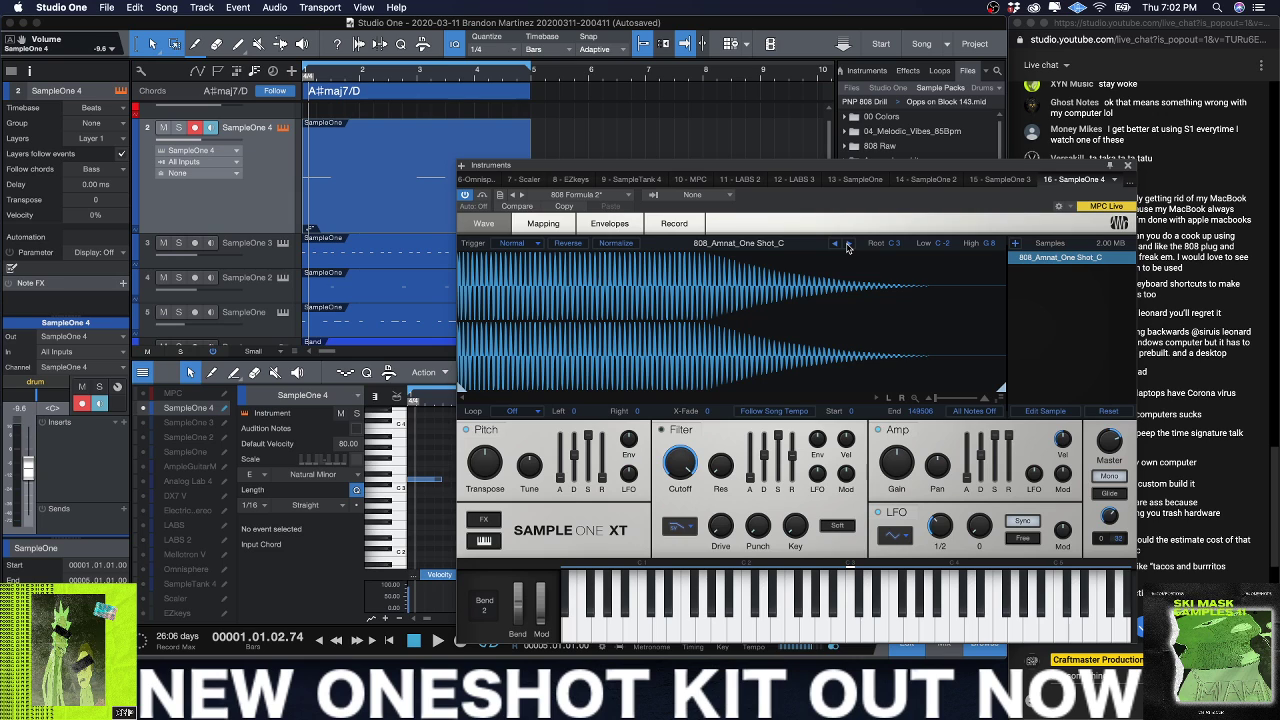
# Step: Enable Glide on SampleOne 4's instrument during playback and set the glide time to 51.8 ms
pyautogui.press('space')
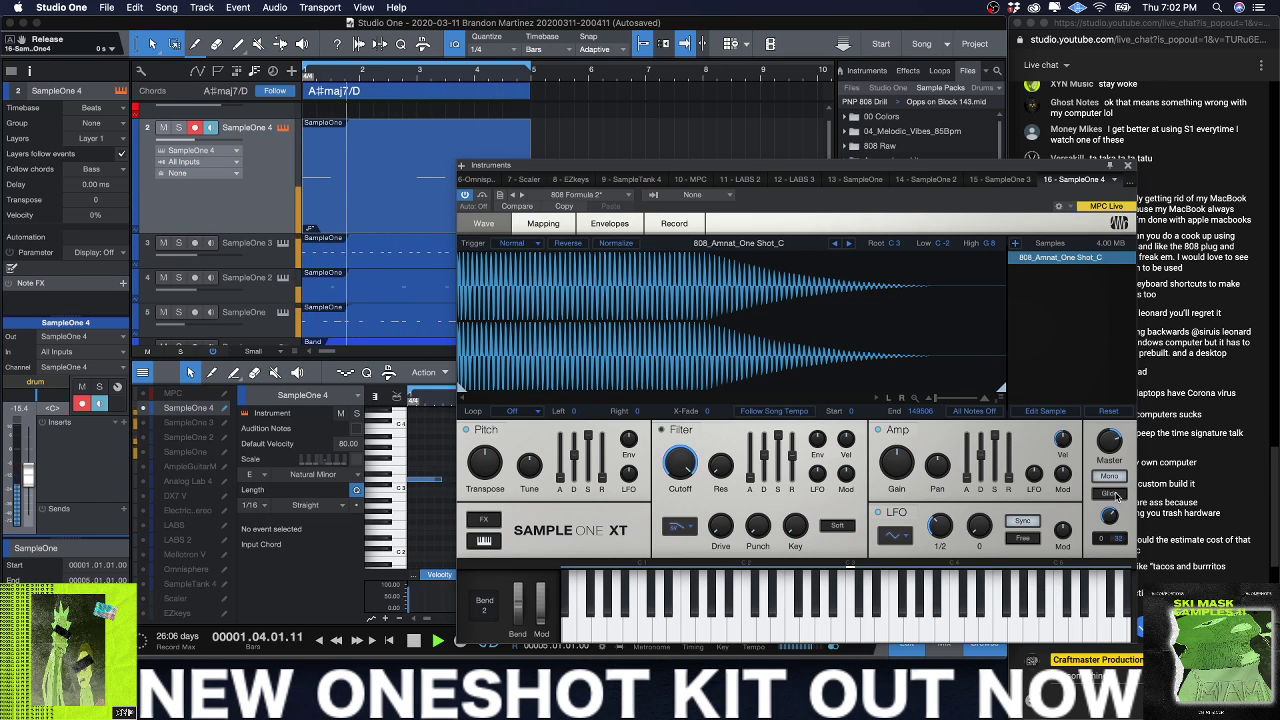
pyautogui.moveTo(1107, 539)
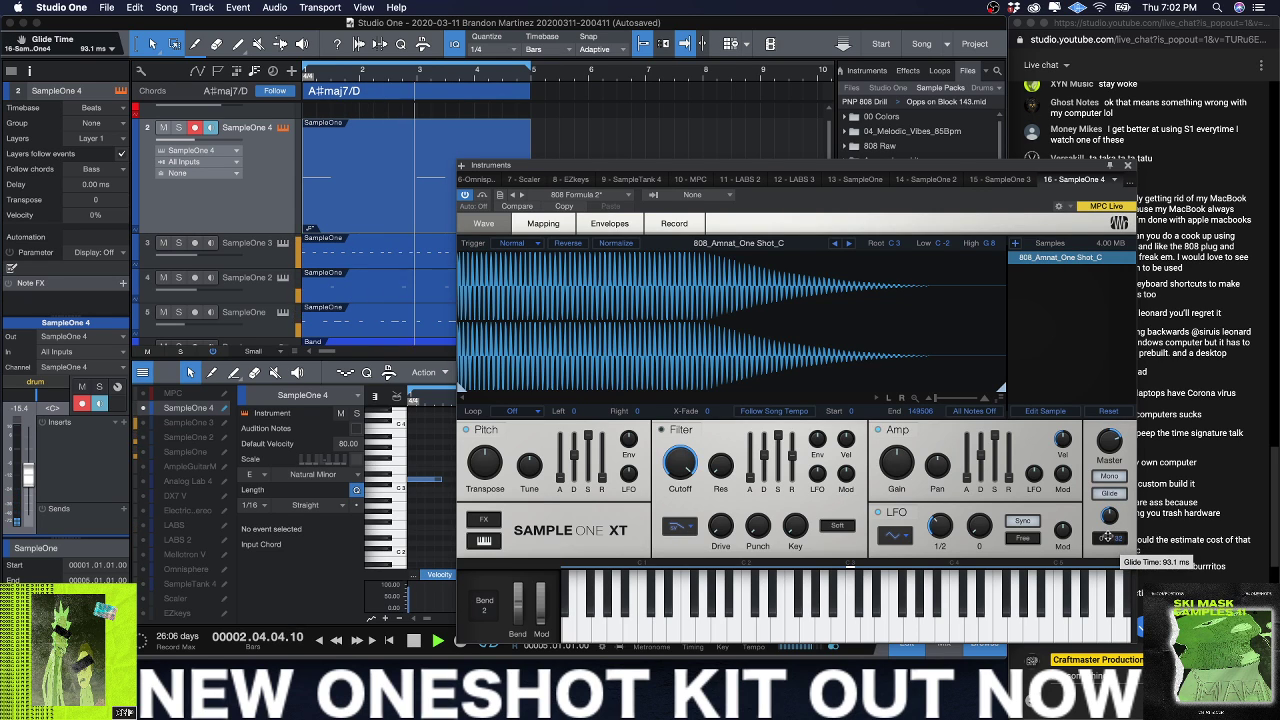
pyautogui.moveTo(1107, 539); pyautogui.dragTo(1106, 543)
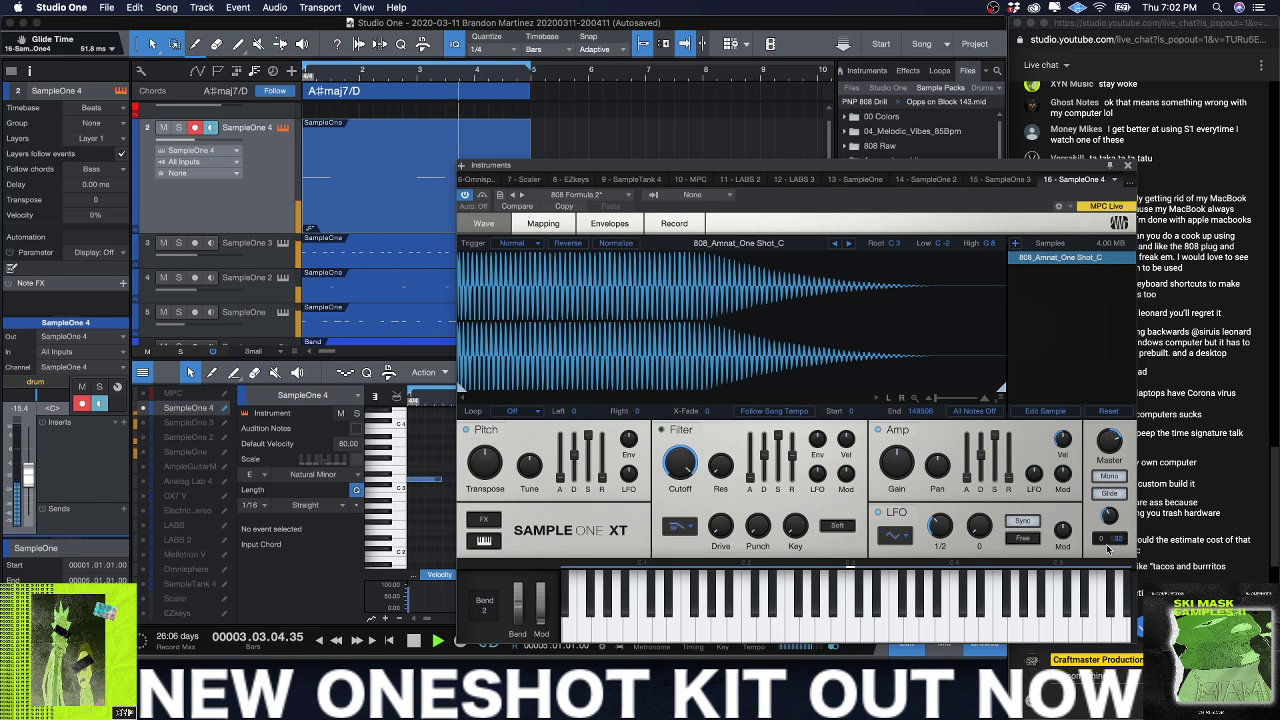
pyautogui.click(1127, 165)
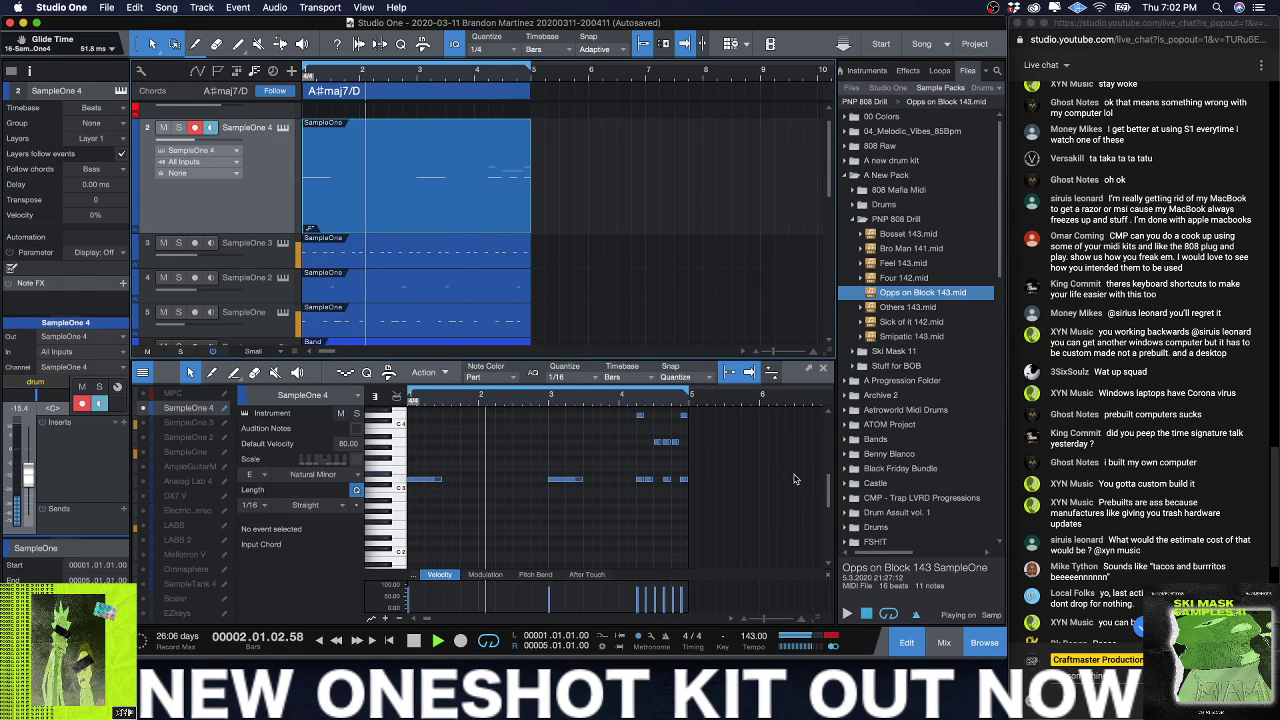
# Step: Replace the SampleOne 4 part with Bro Man 141.mid from the PNP 808 Drill folder at bar 1 and play it back
pyautogui.press('space')
pyautogui.press('Delete')
pyautogui.moveTo(914, 256); pyautogui.dragTo(336, 177)
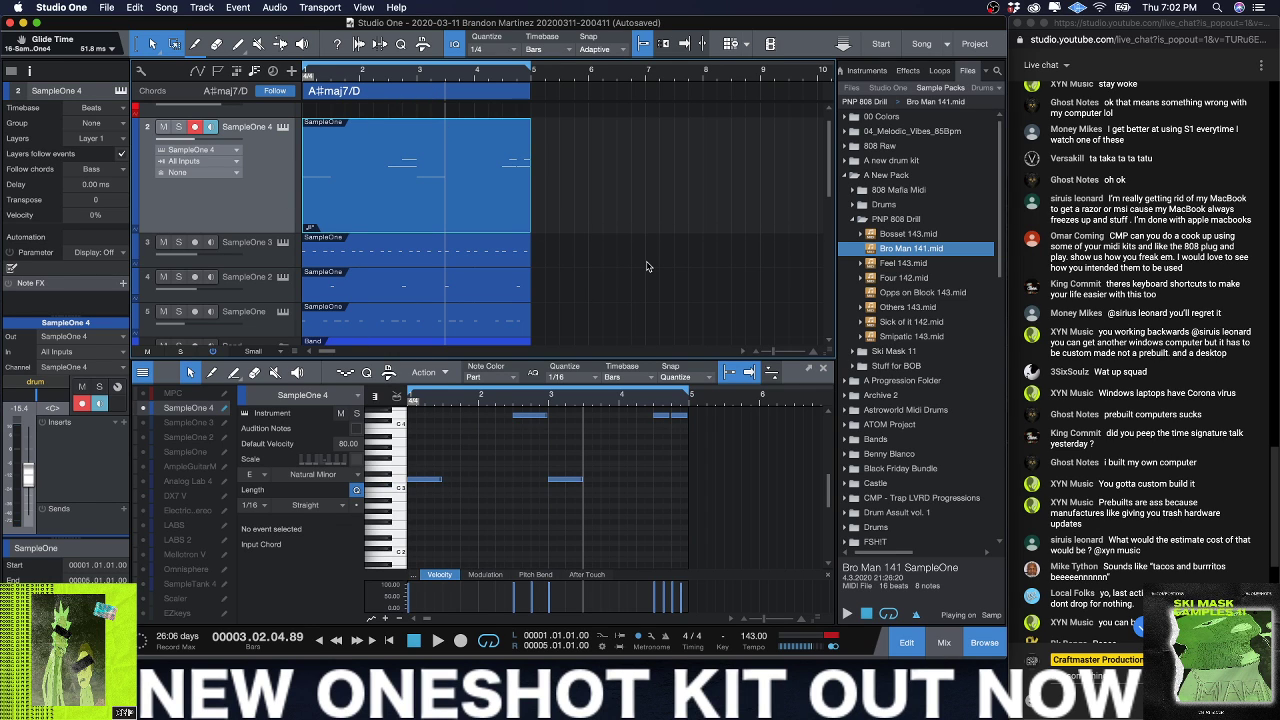
pyautogui.scroll(2, 646, 266)
pyautogui.scroll(3, 670, 450)
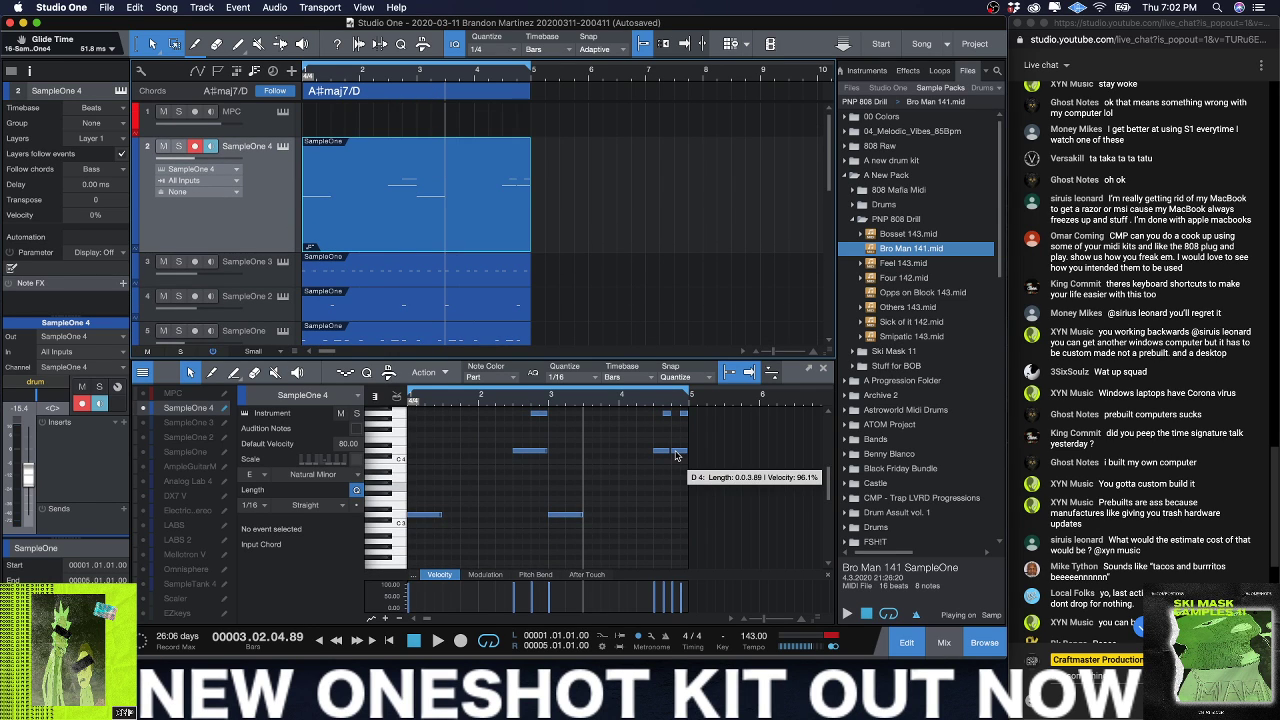
pyautogui.press('space')
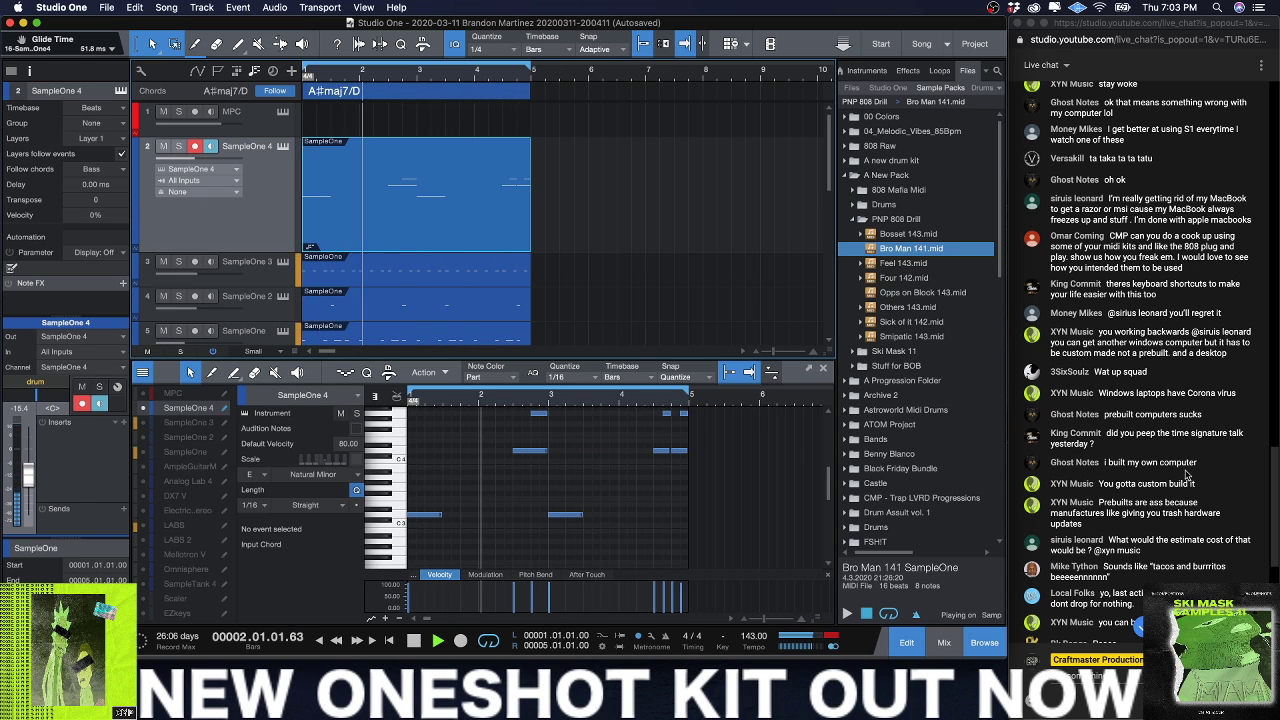
pyautogui.scroll(2, 1133, 365)
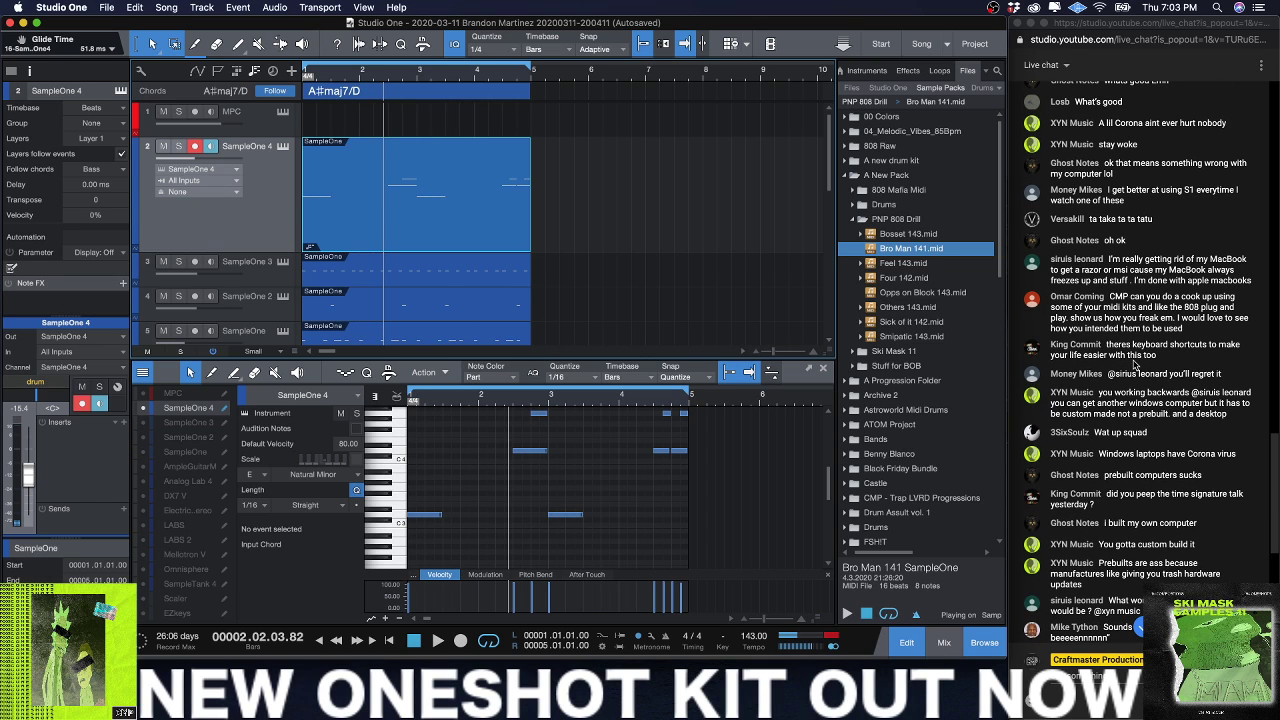
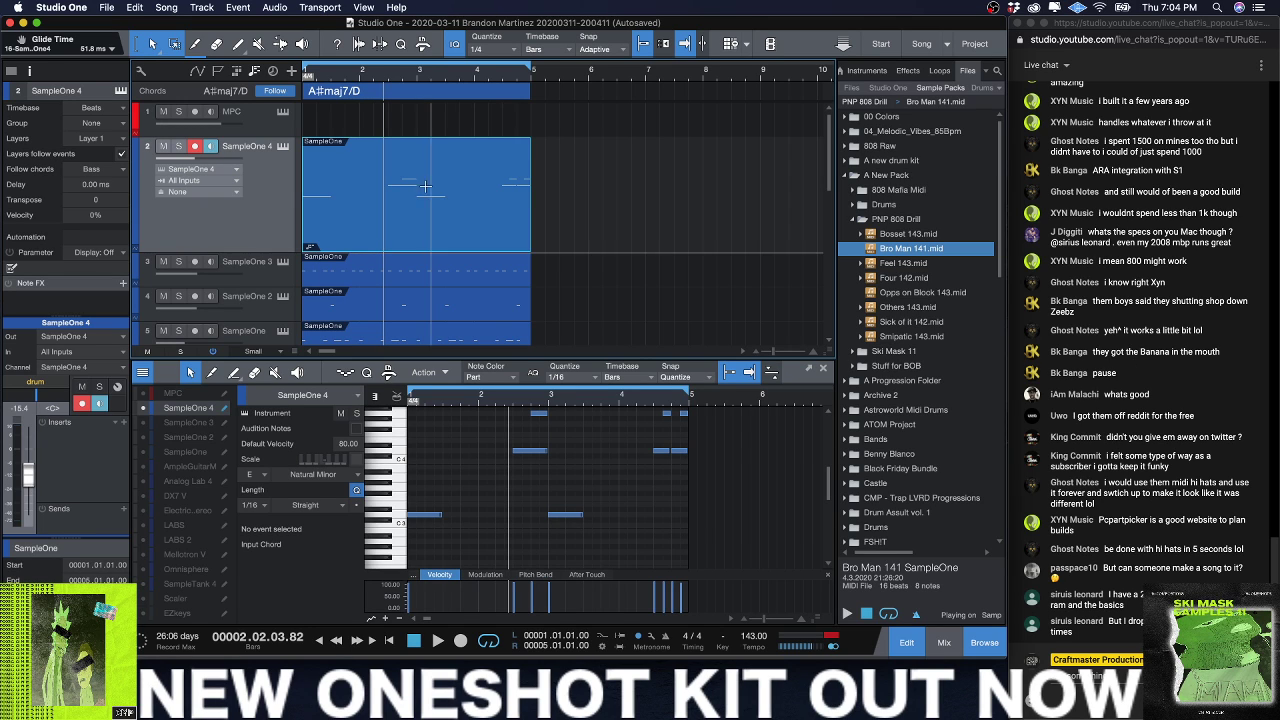
# Step: View the Mac's system overview, then play the beat back while reading through the live chat
pyautogui.click(14, 7)
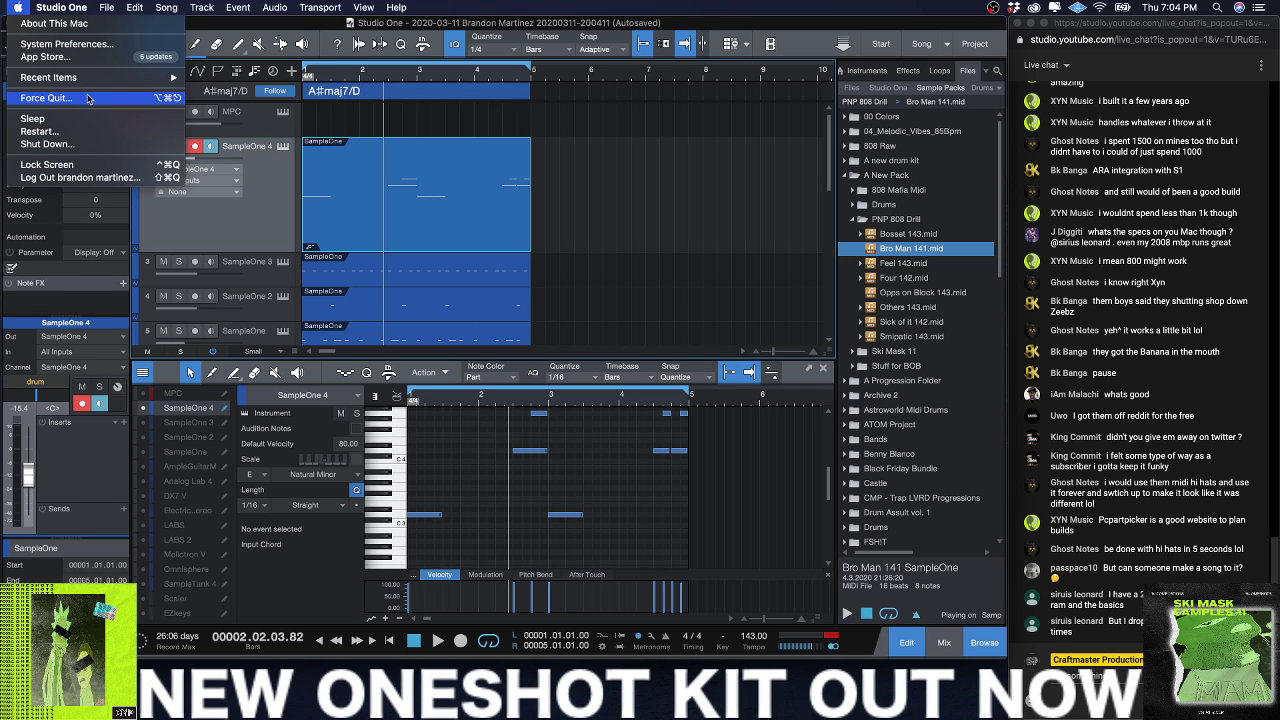
pyautogui.click(91, 23)
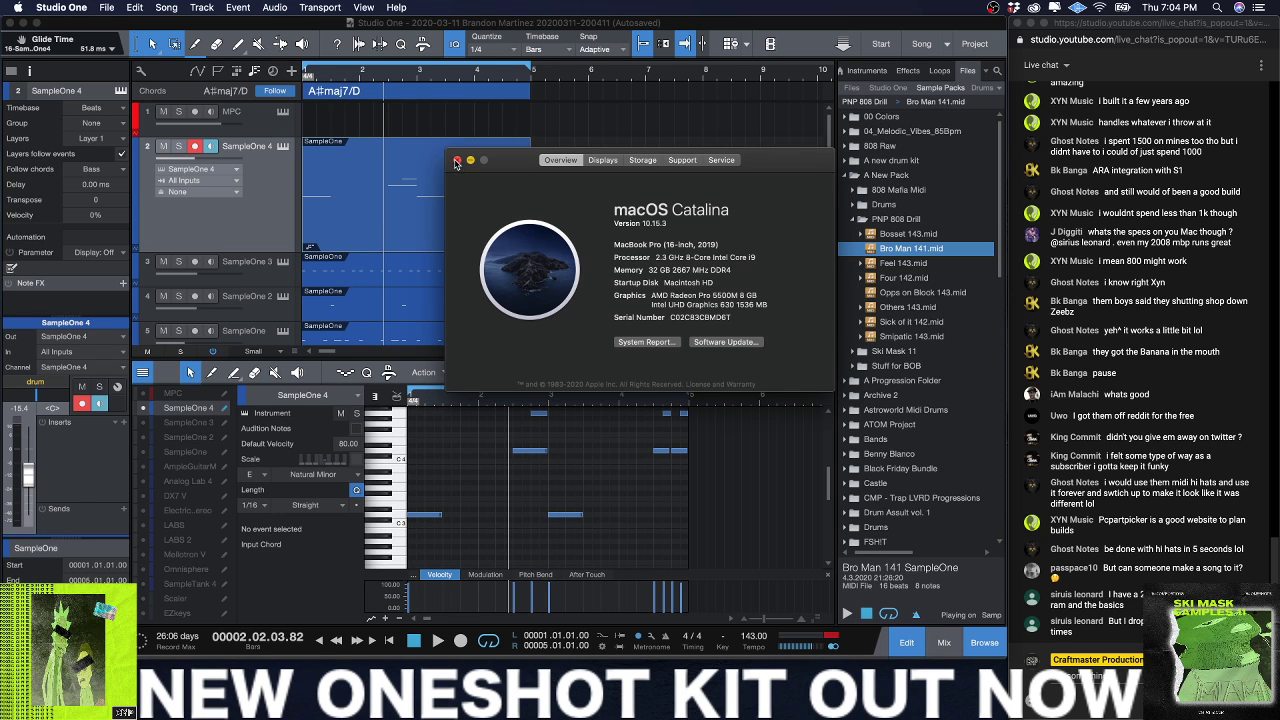
pyautogui.click(456, 161)
pyautogui.press('space')
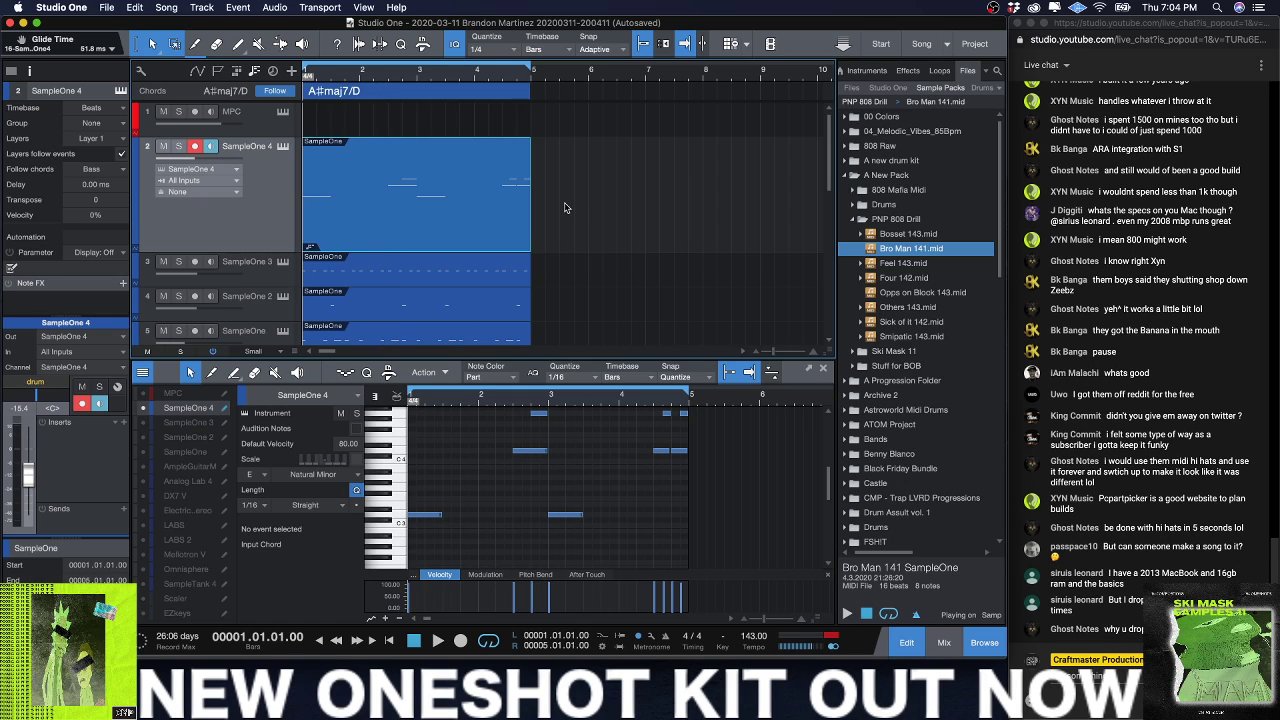
pyautogui.scroll(-10, 1192, 363)
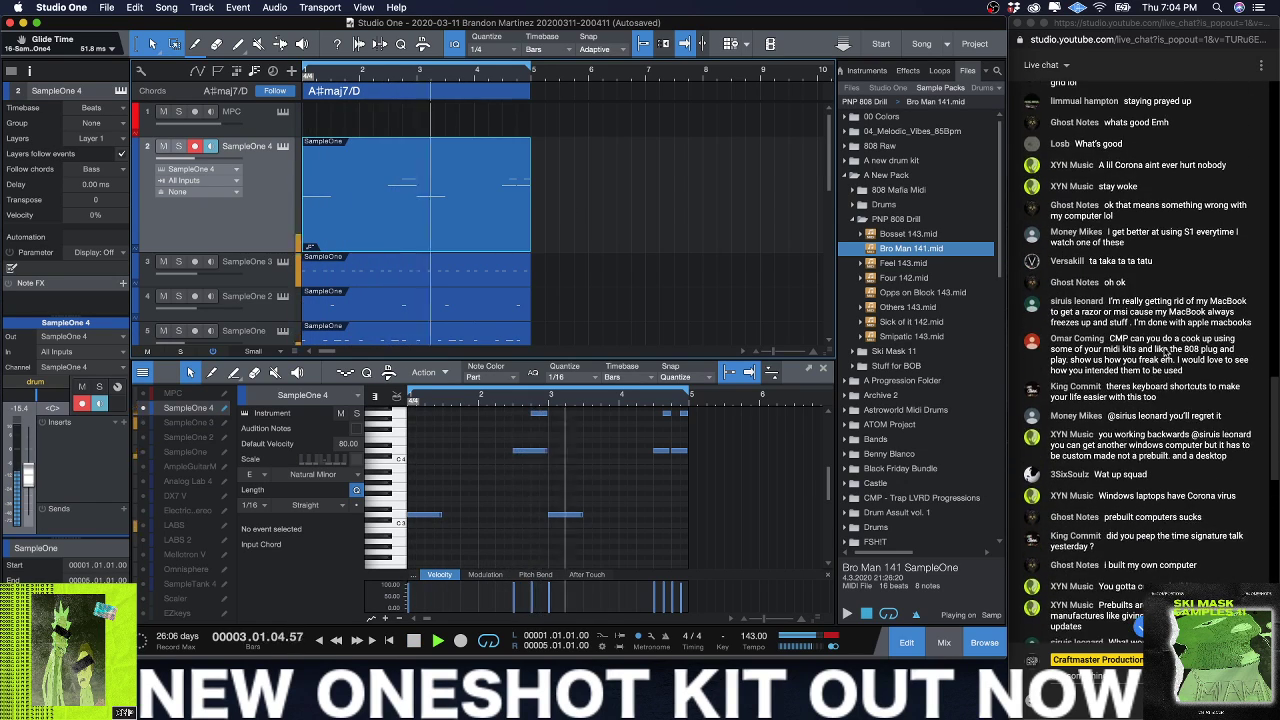
pyautogui.scroll(-10, 1140, 355)
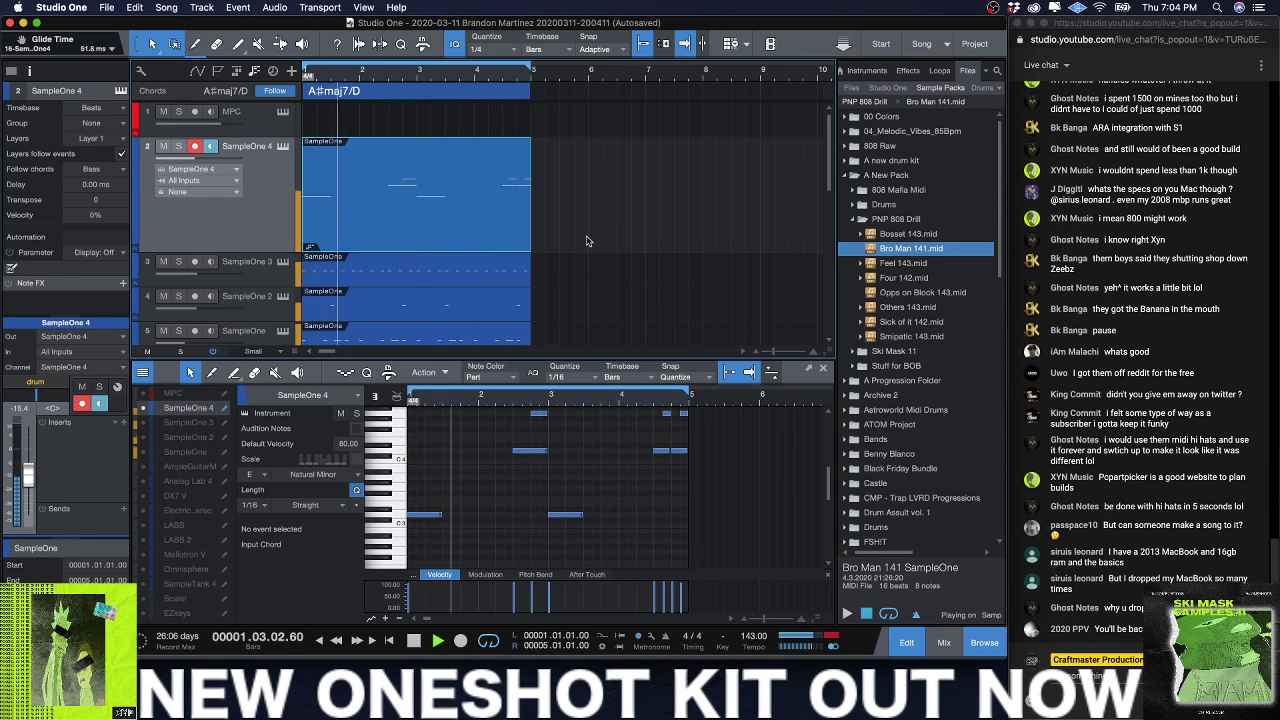
# Step: Add a C 3 note at position 1.1.3 in the SampleOne 3 part and play it back
pyautogui.scroll(-2, 592, 240)
pyautogui.scroll(-6, 587, 241)
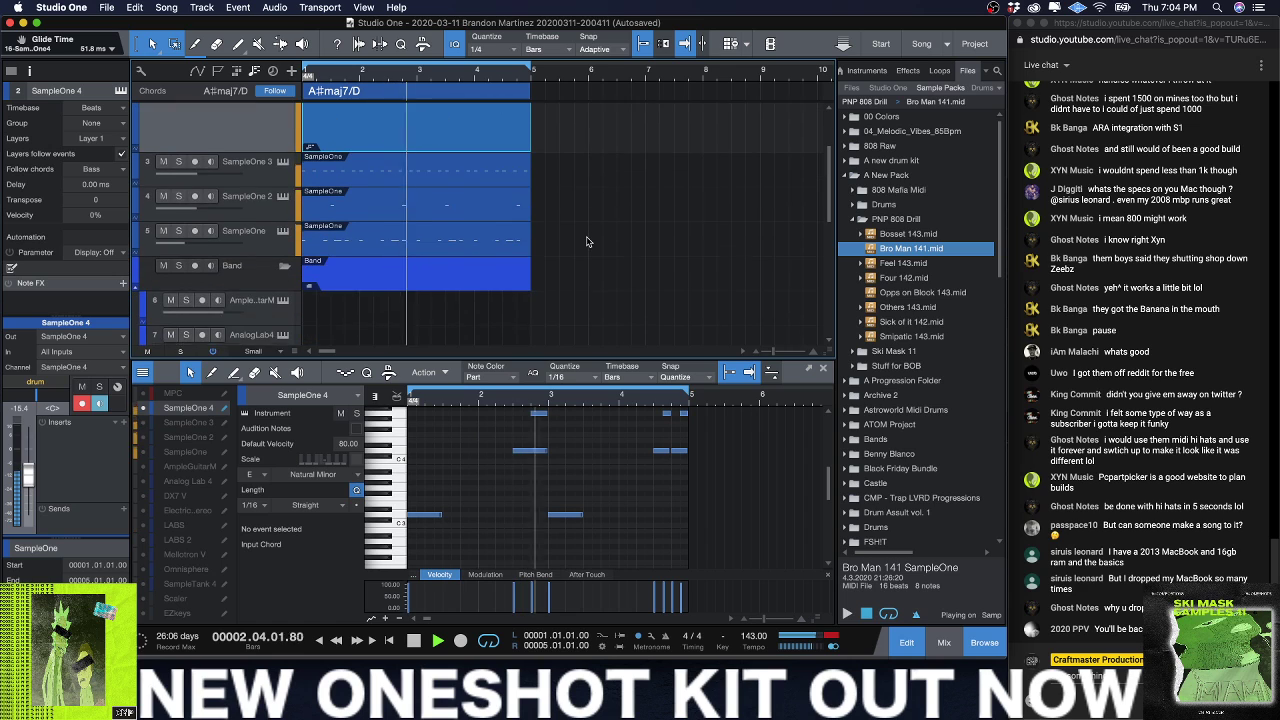
pyautogui.click(443, 180)
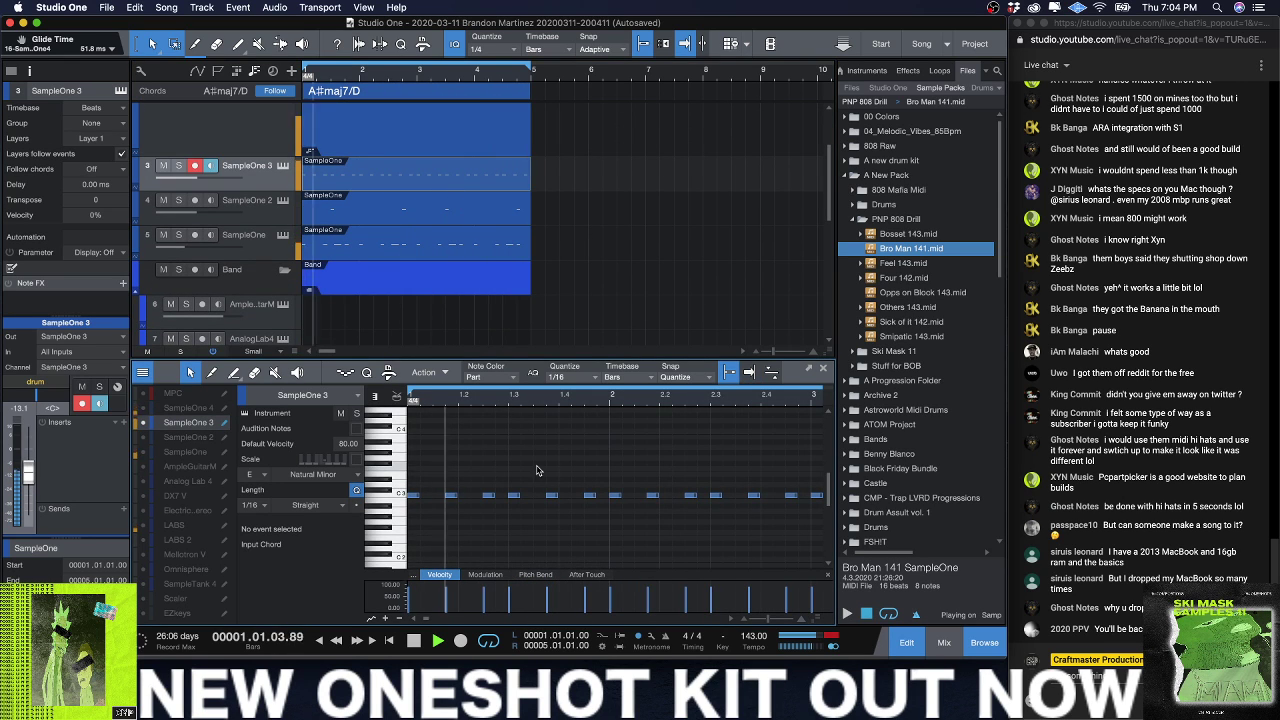
pyautogui.click(437, 496)
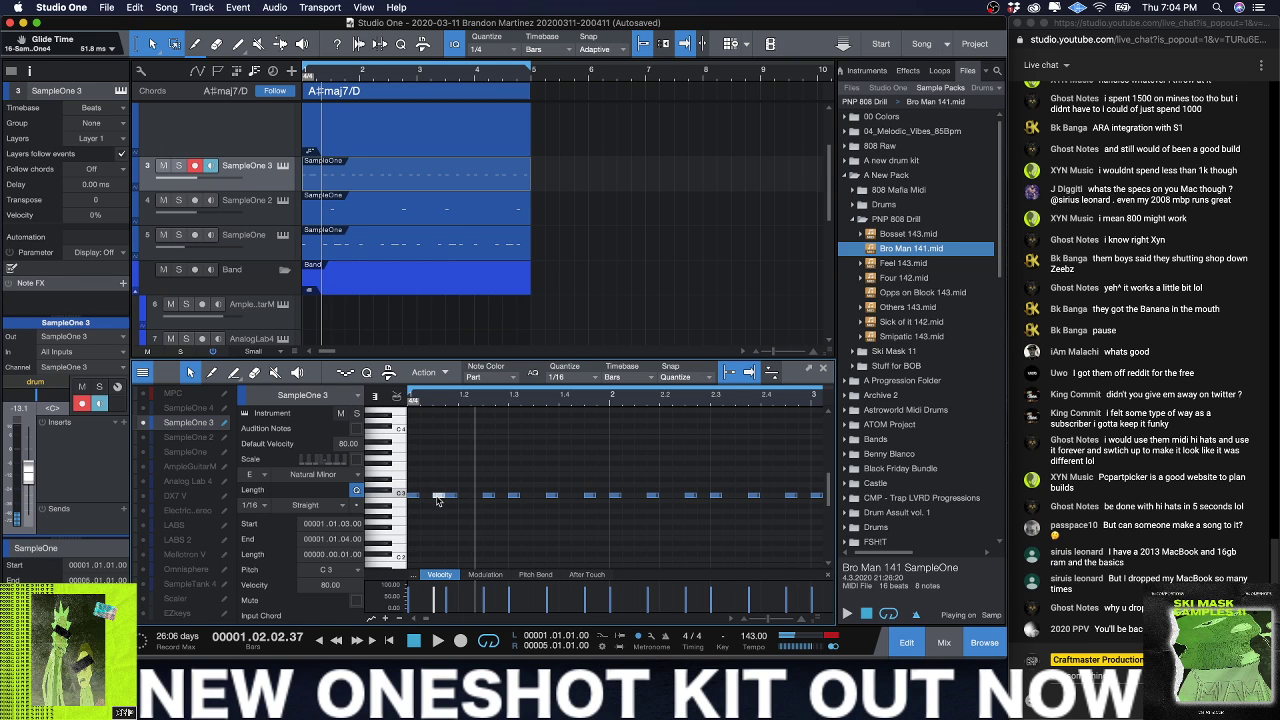
pyautogui.press('space')
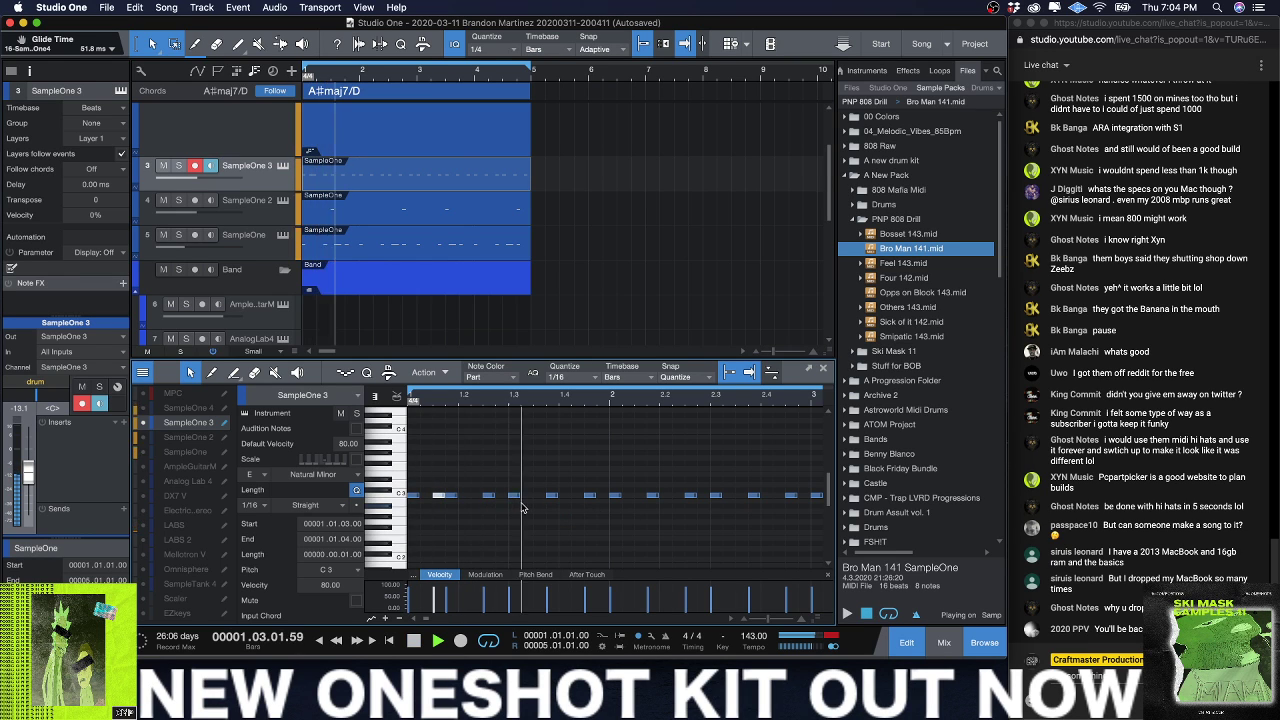
pyautogui.press('space')
# Step: Split the SampleOne 3 notes at 1.3.4 and 2.1.4 into three 1/32-triplet notes each and add a note at 2.3.3
pyautogui.click(551, 495)
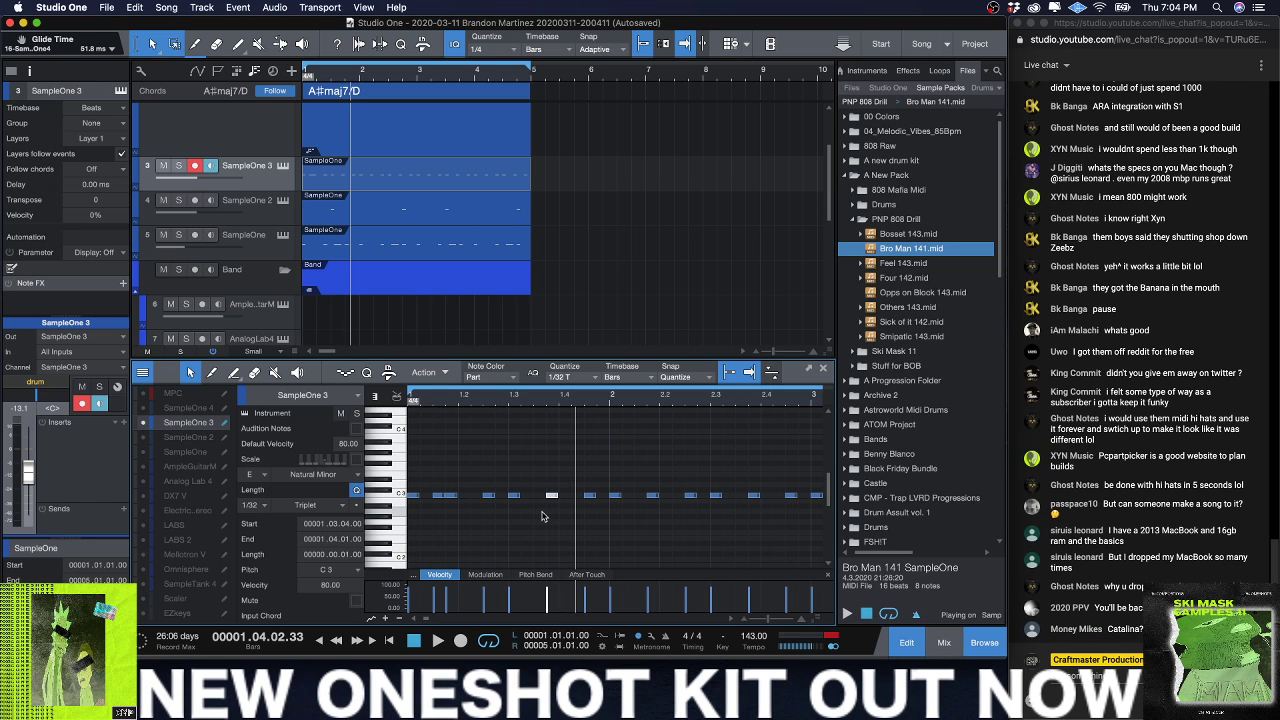
pyautogui.press('space')
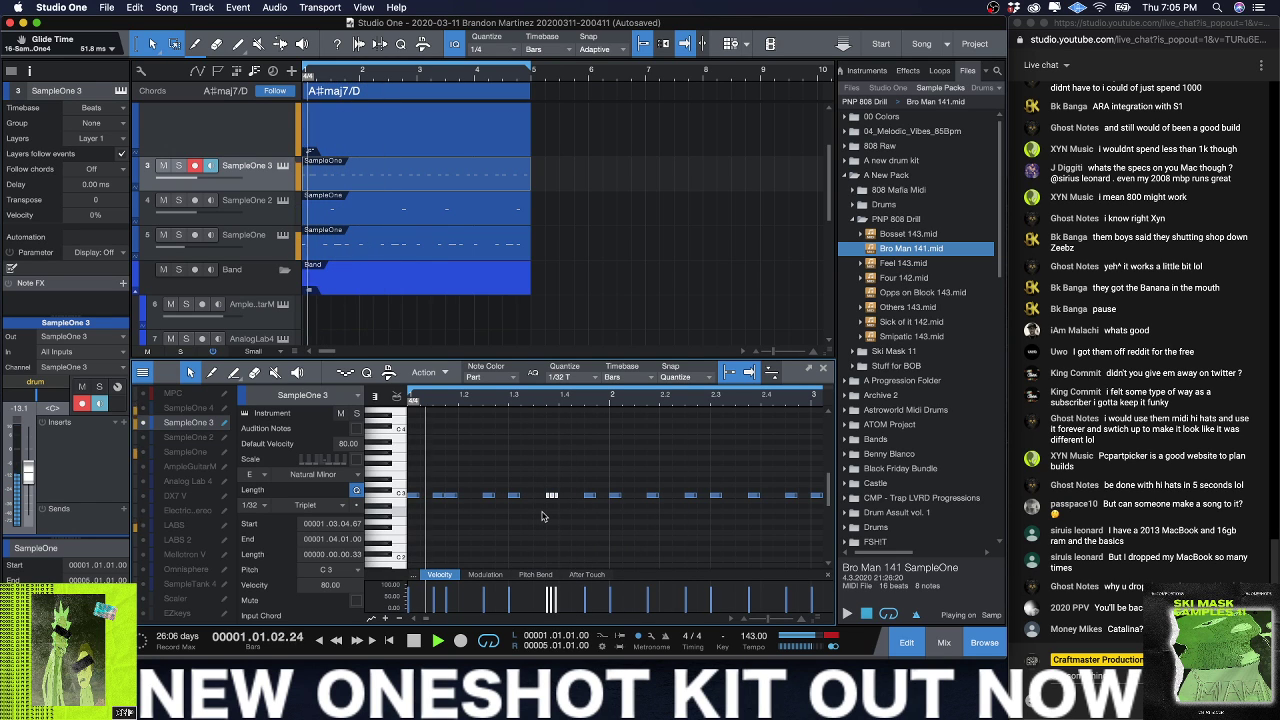
pyautogui.click(654, 496)
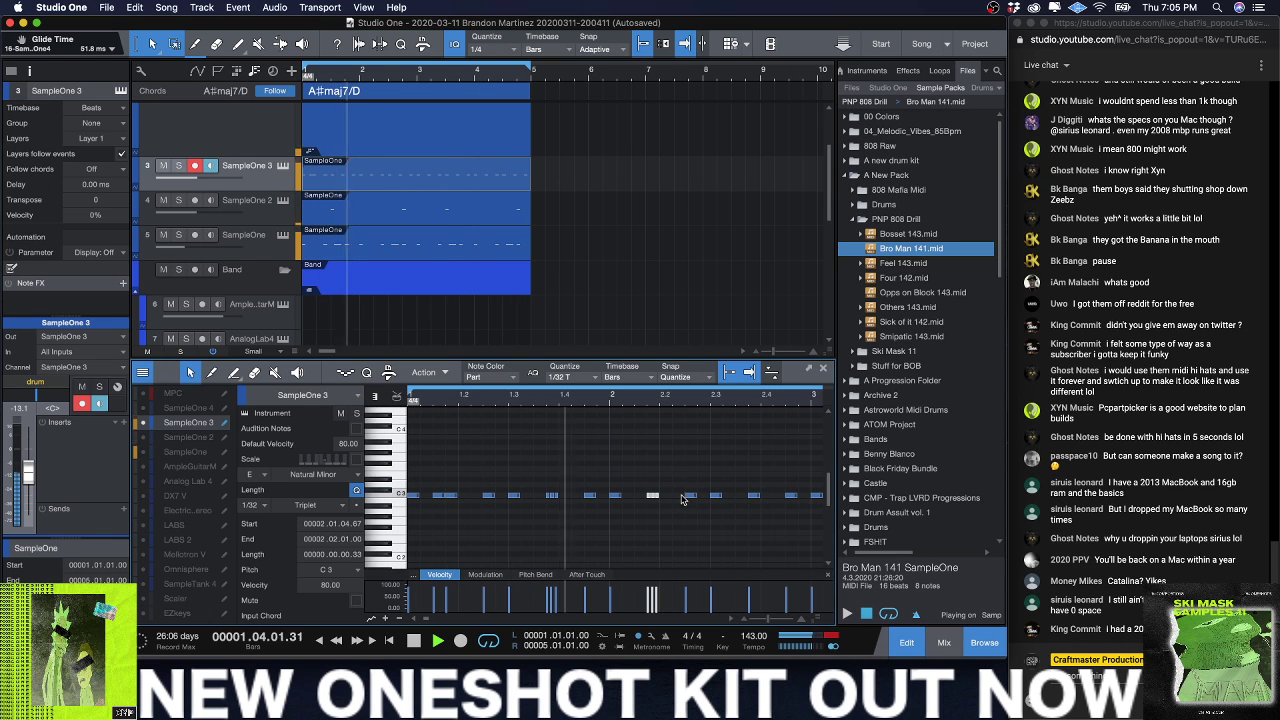
pyautogui.click(737, 495)
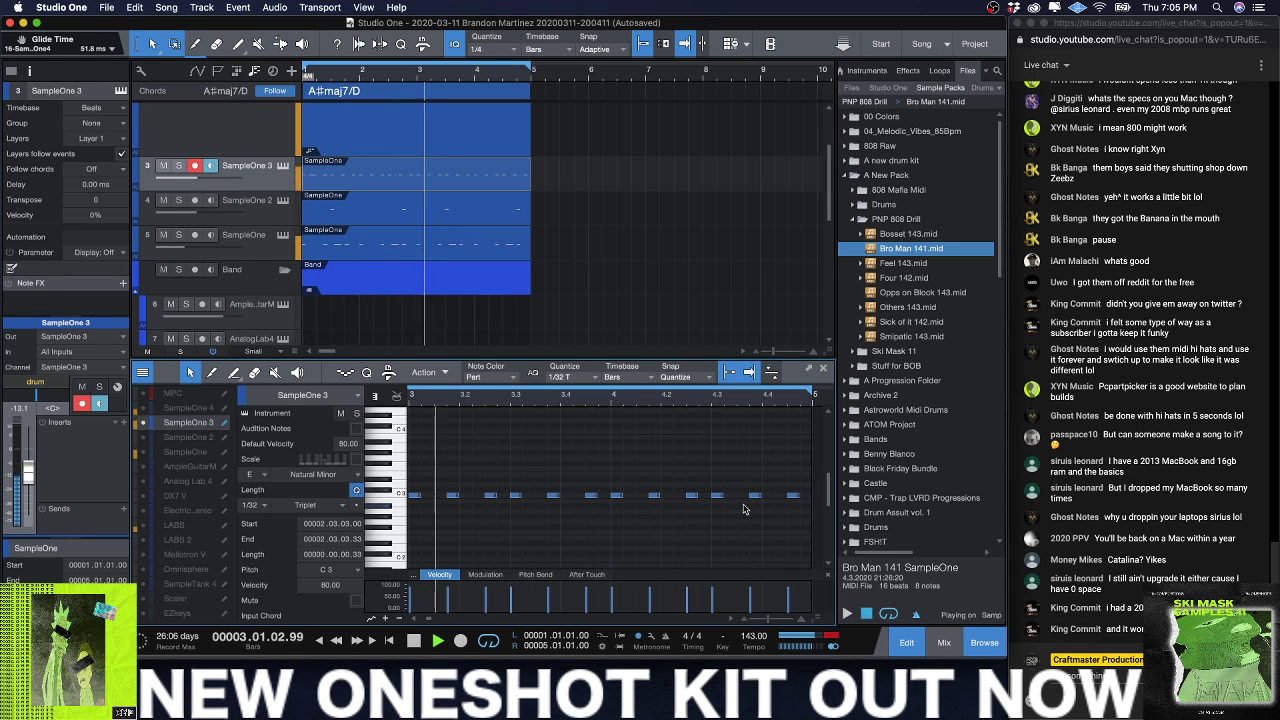
# Step: Replace the SampleOne 3 notes from bar 3 onward with a duplicate of the first two bars' notes
pyautogui.moveTo(717, 410); pyautogui.dragTo(620, 406)
pyautogui.moveTo(704, 502); pyautogui.dragTo(513, 485)
pyautogui.press('Delete')
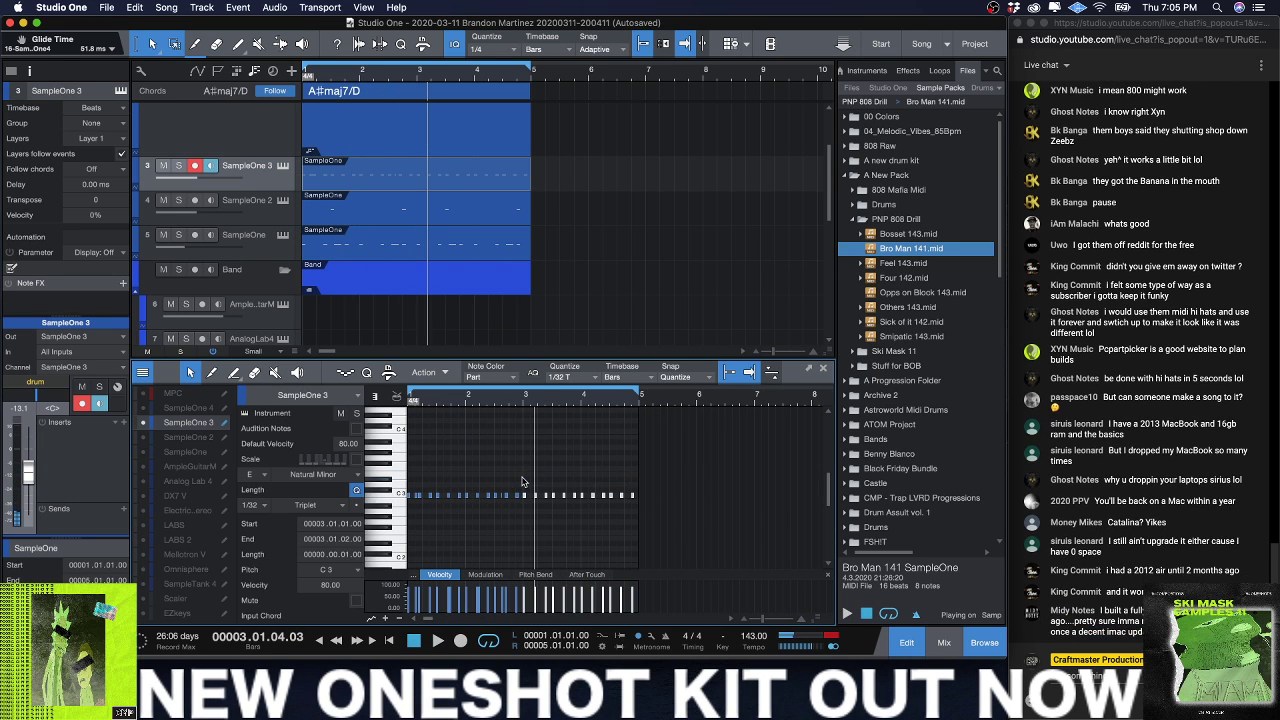
pyautogui.moveTo(580, 517); pyautogui.dragTo(373, 457)
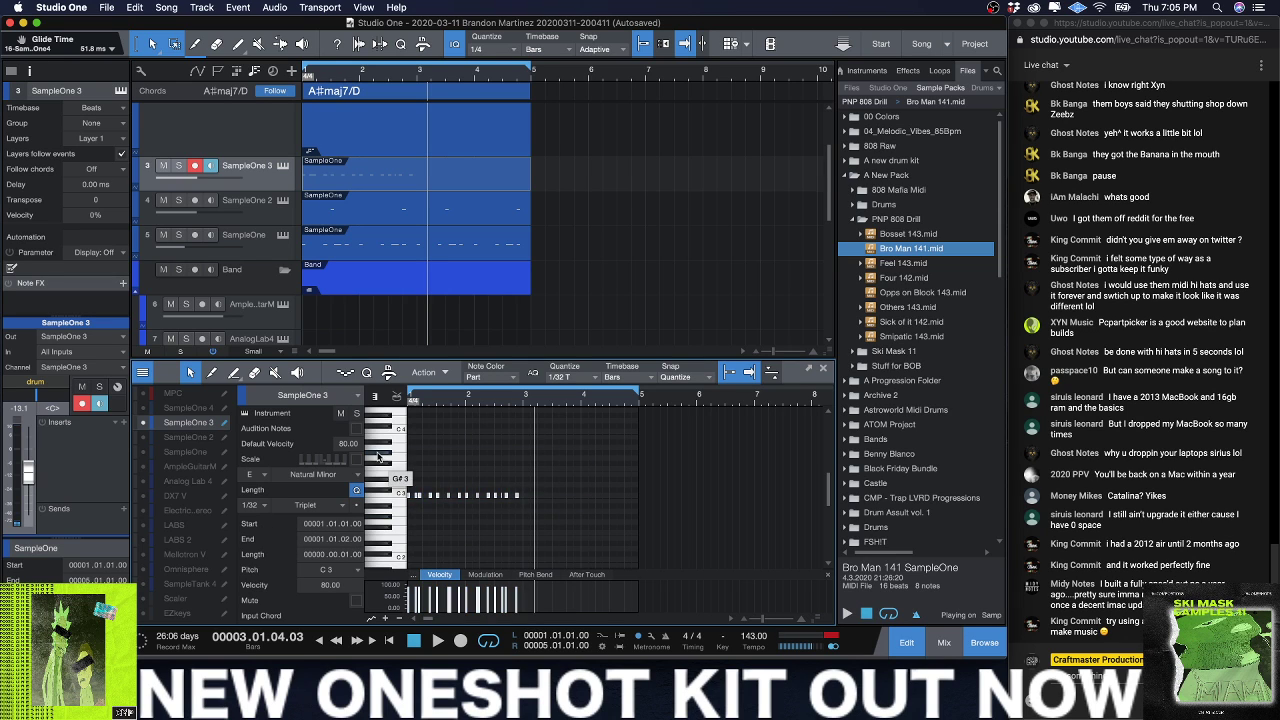
pyautogui.press('d')
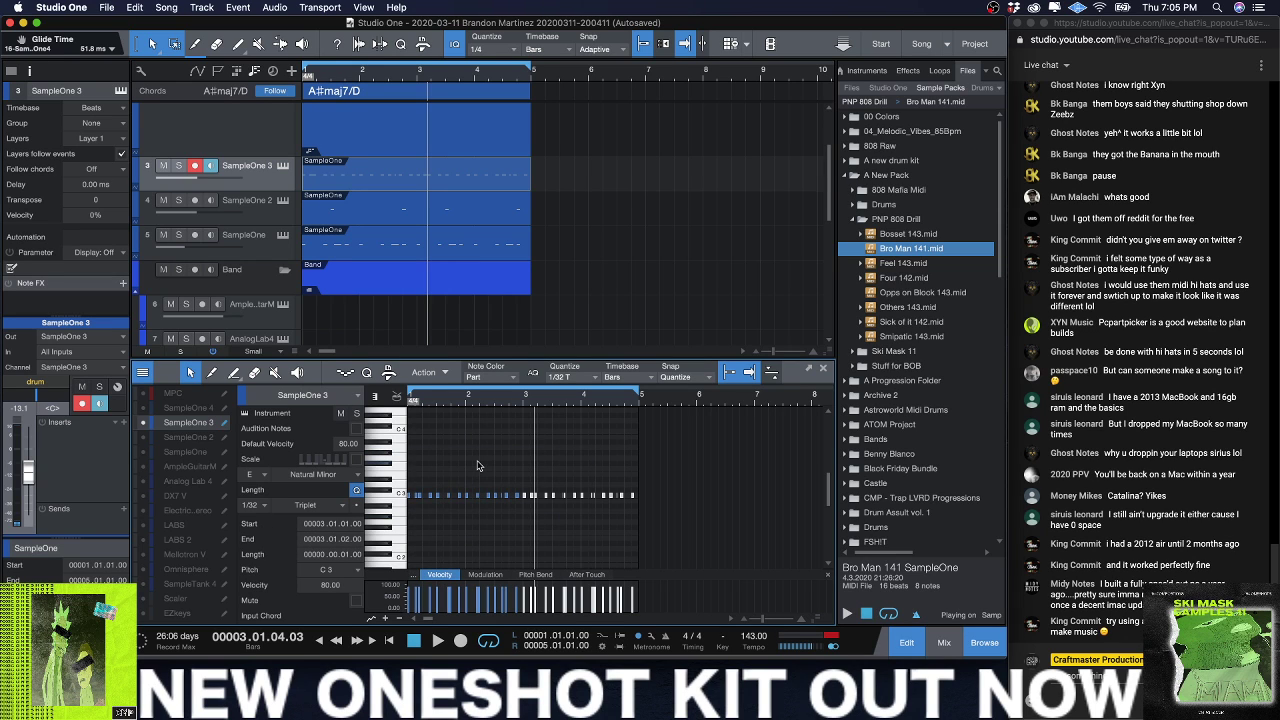
# Step: Duplicate the SampleOne 4 track completely, including its instrument and its 808 part
pyautogui.scroll(3, 389, 218)
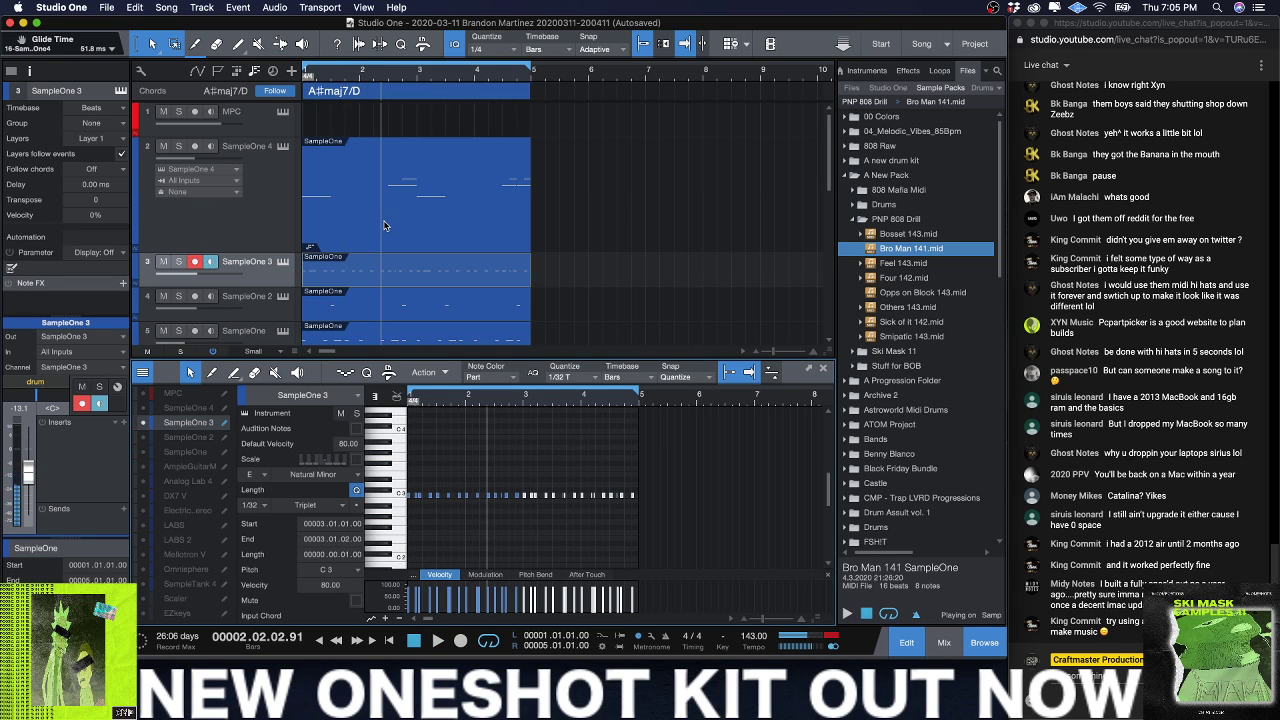
pyautogui.scroll(3, 384, 225)
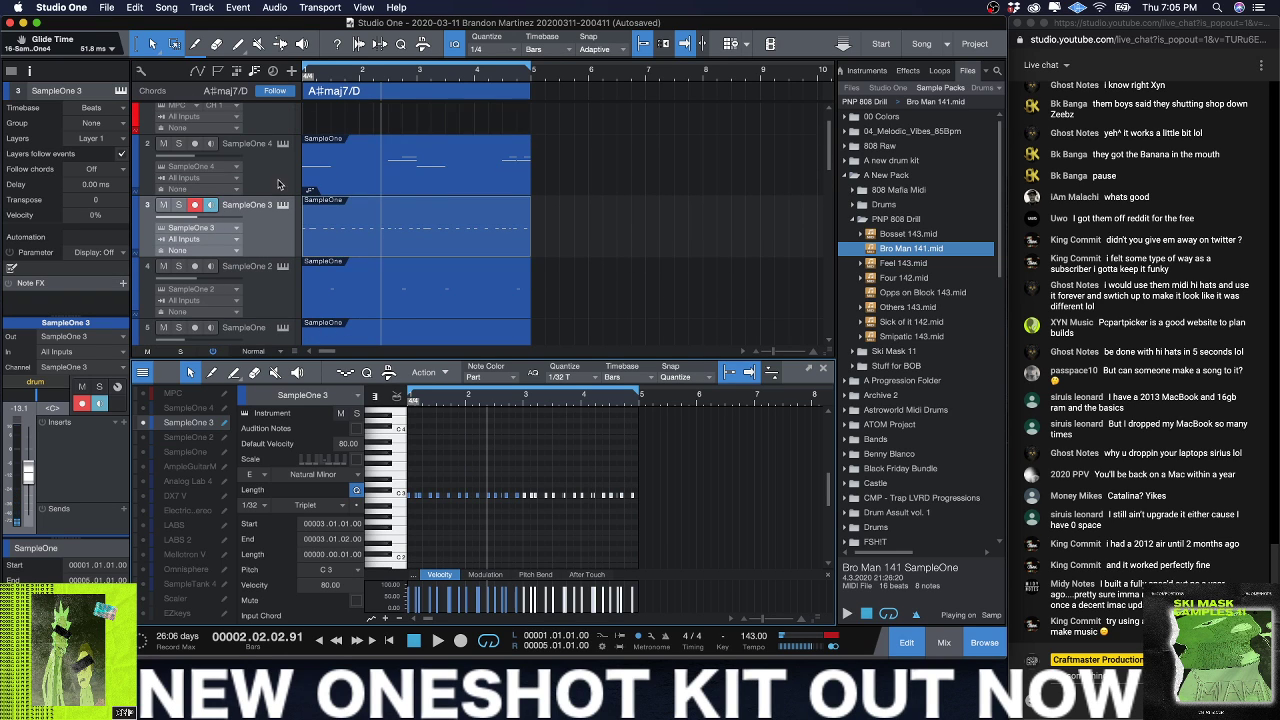
pyautogui.click(268, 170)
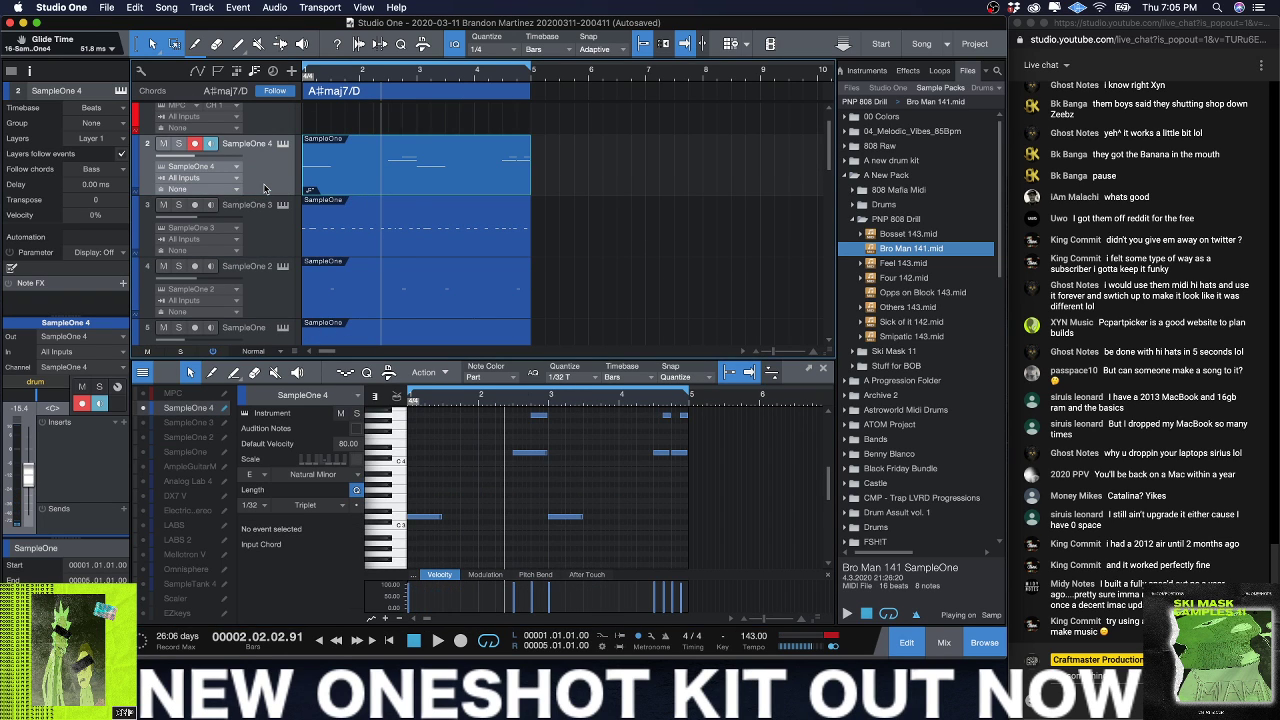
pyautogui.hotkey('shift', 'd')
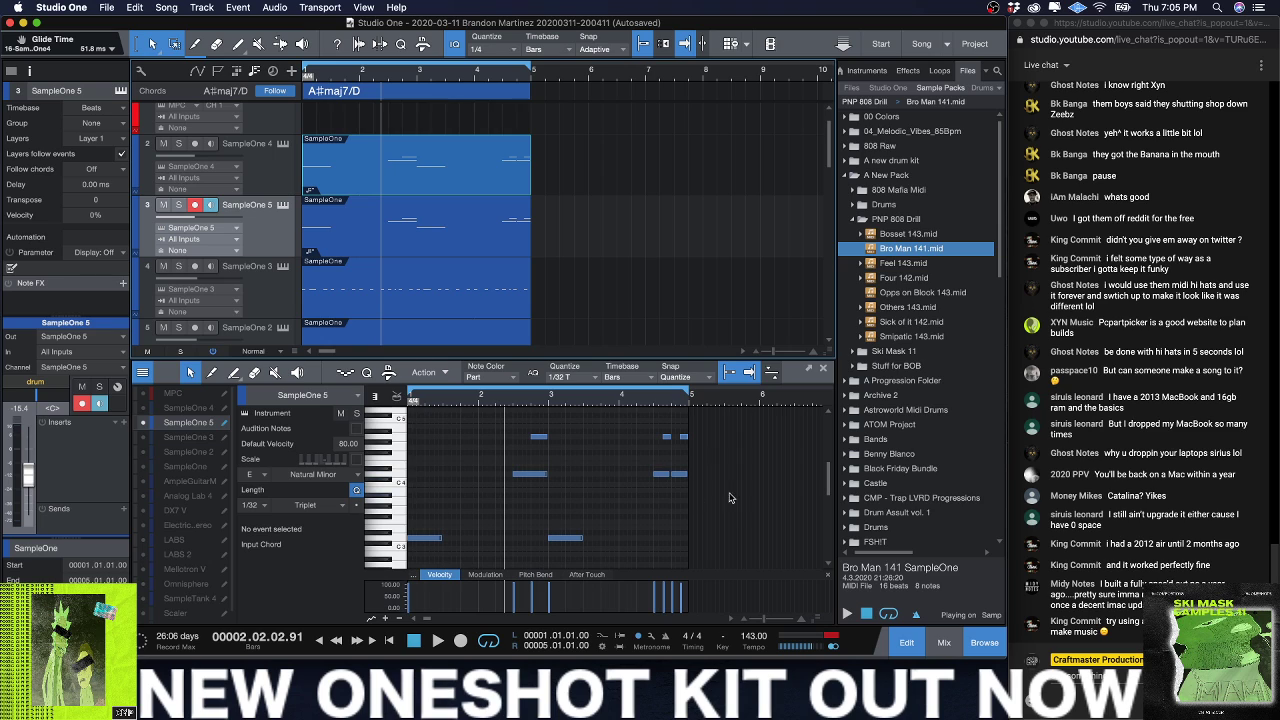
# Step: Transpose the SampleOne 5 notes at D 4 and above down 12 semitones
pyautogui.moveTo(746, 498); pyautogui.dragTo(478, 428)
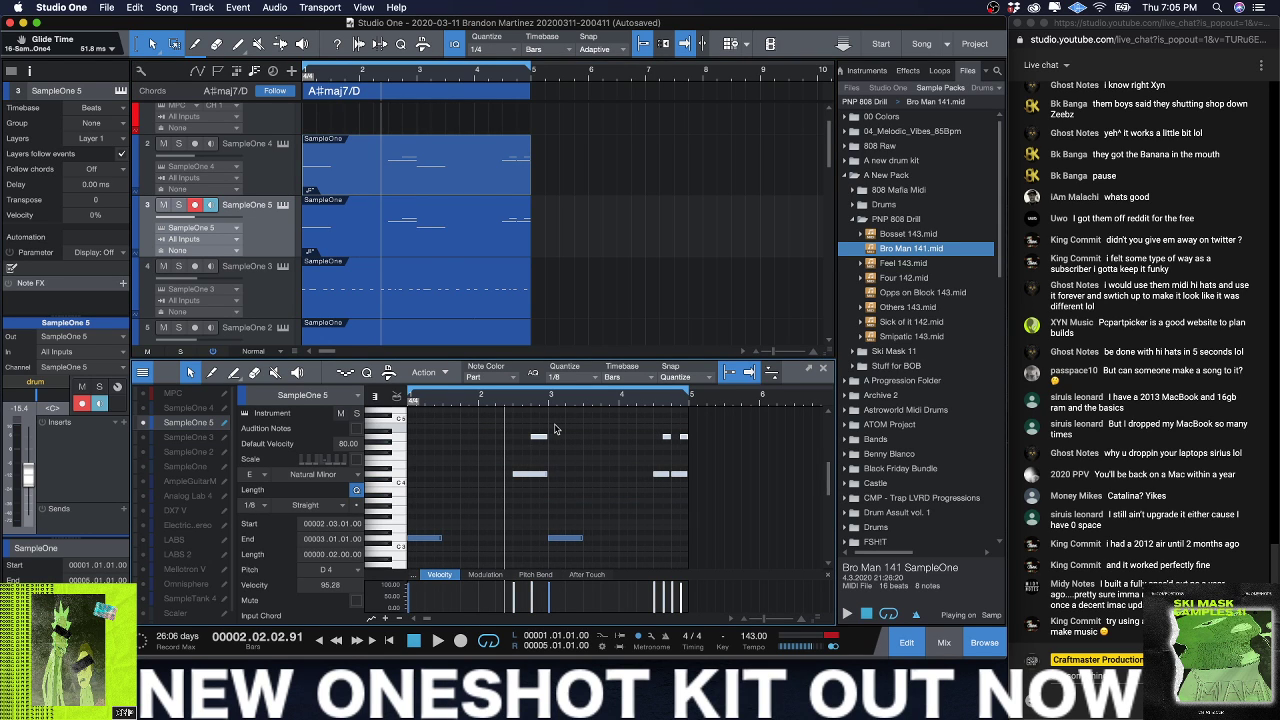
pyautogui.press('Down')
pyautogui.press('Down')
pyautogui.press('Down')
pyautogui.press('Down')
pyautogui.press('Down')
pyautogui.press('Down')
pyautogui.press('Down')
pyautogui.press('Down')
pyautogui.press('Down')
pyautogui.press('Down')
pyautogui.press('Down')
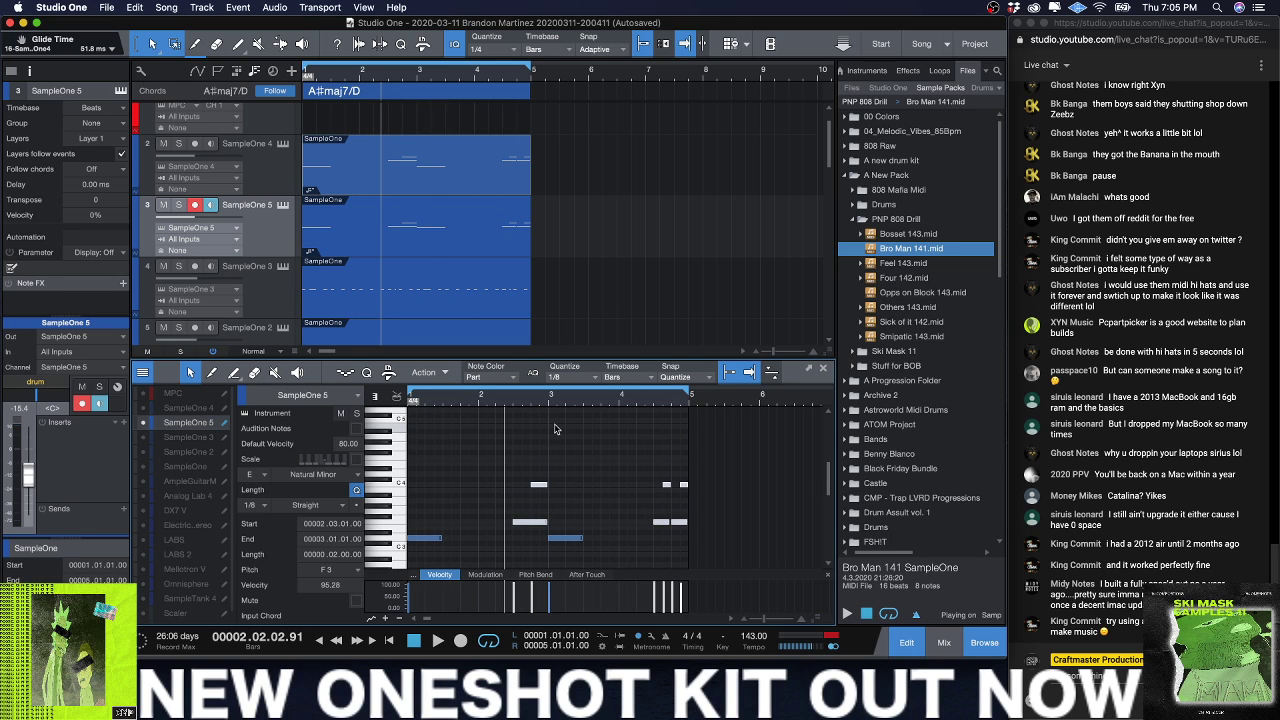
pyautogui.press('Down')
pyautogui.click(480, 538)
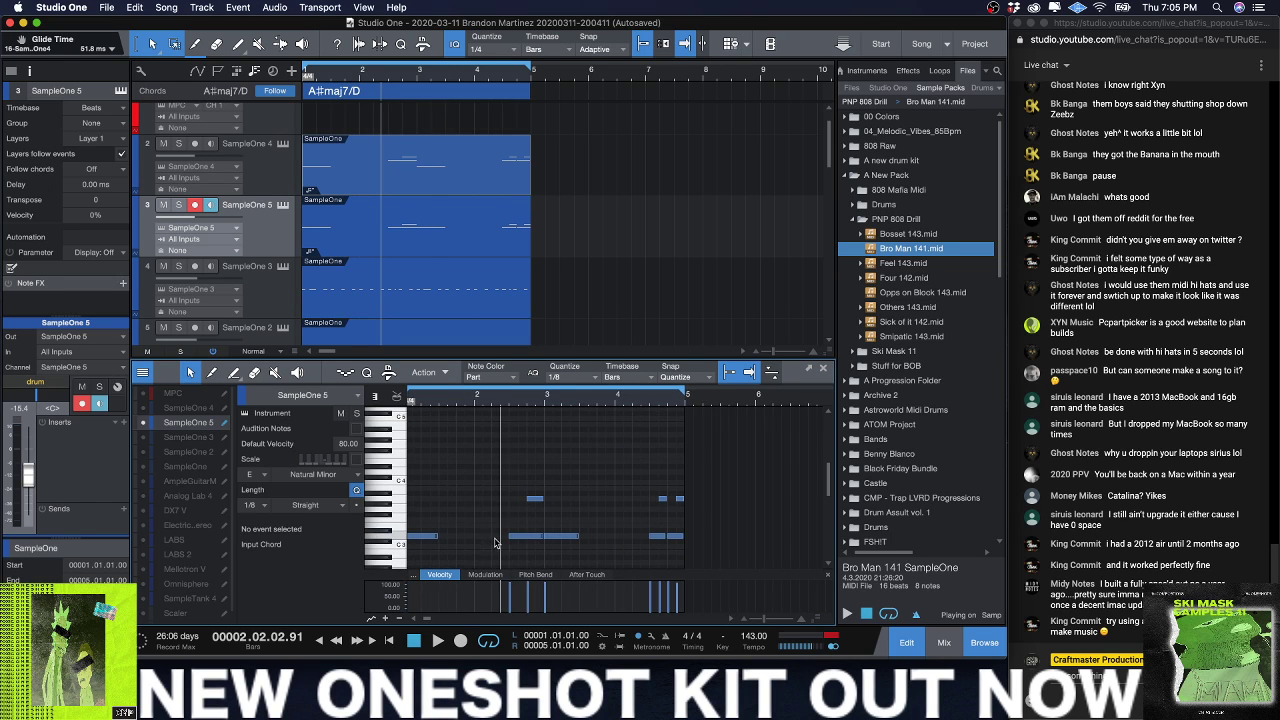
# Step: Move the three remaining higher notes down to D 3 in the SampleOne 5 part and play it back
pyautogui.moveTo(541, 537)
pyautogui.mouseDown()
pyautogui.moveTo(535, 500)
pyautogui.moveTo(531, 537)
pyautogui.mouseUp()
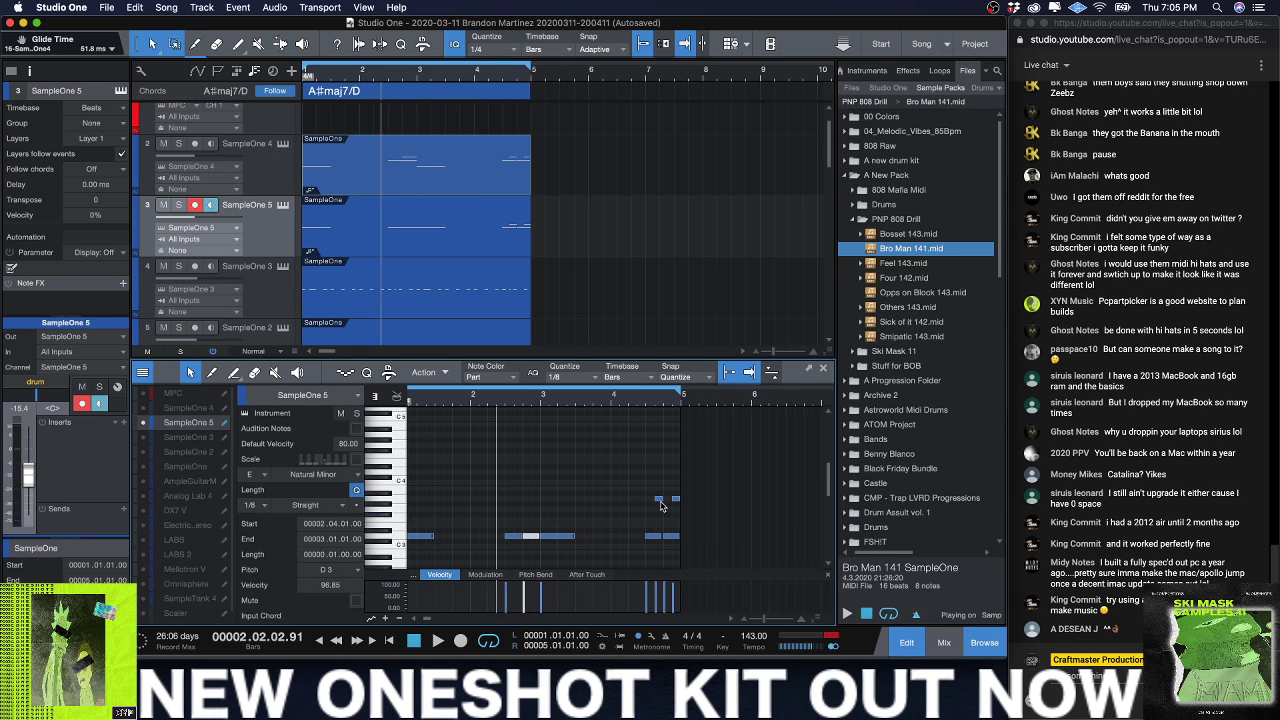
pyautogui.click(660, 537)
pyautogui.moveTo(660, 537)
pyautogui.mouseDown()
pyautogui.moveTo(660, 525)
pyautogui.moveTo(660, 537)
pyautogui.mouseUp()
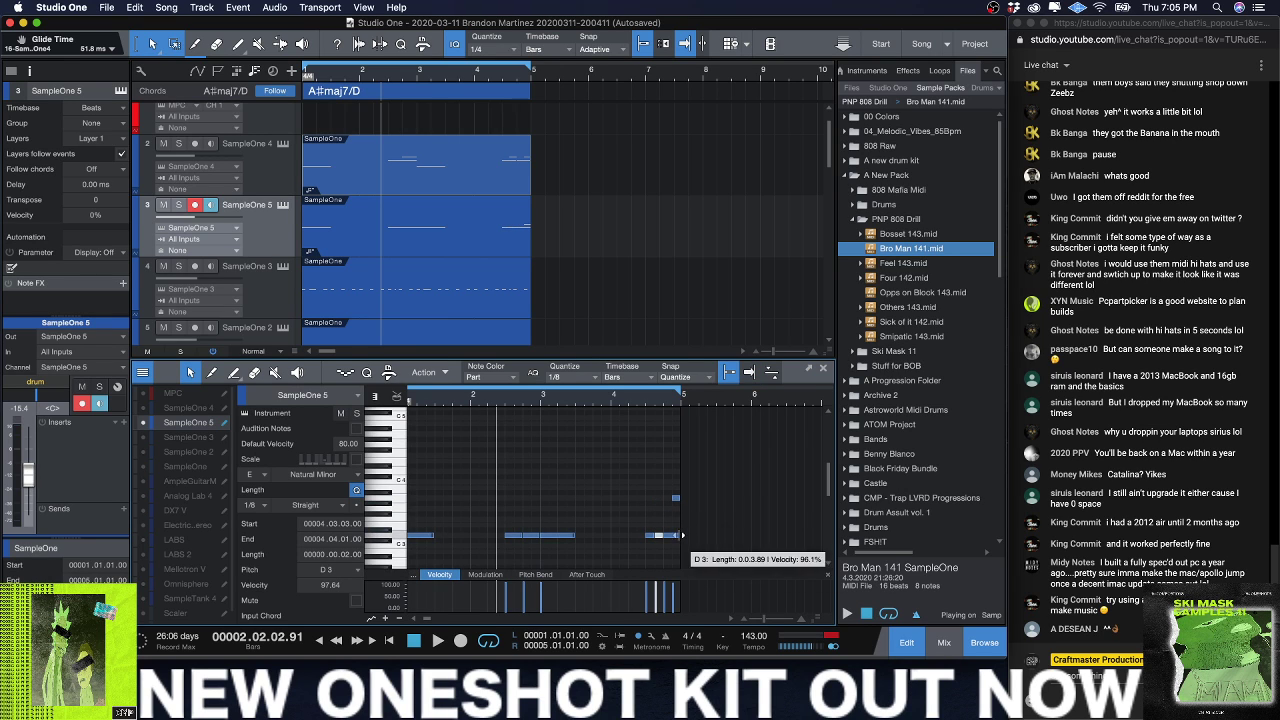
pyautogui.click(668, 491)
pyautogui.doubleClick(674, 502)
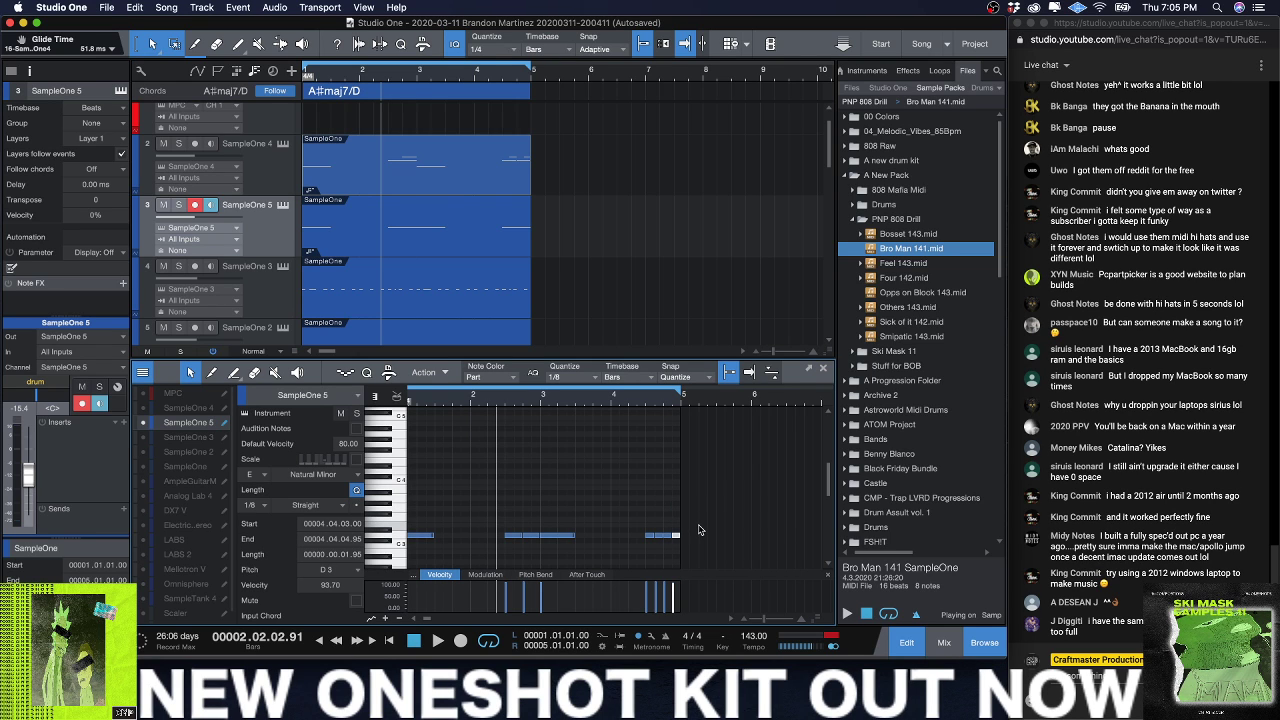
pyautogui.press('space')
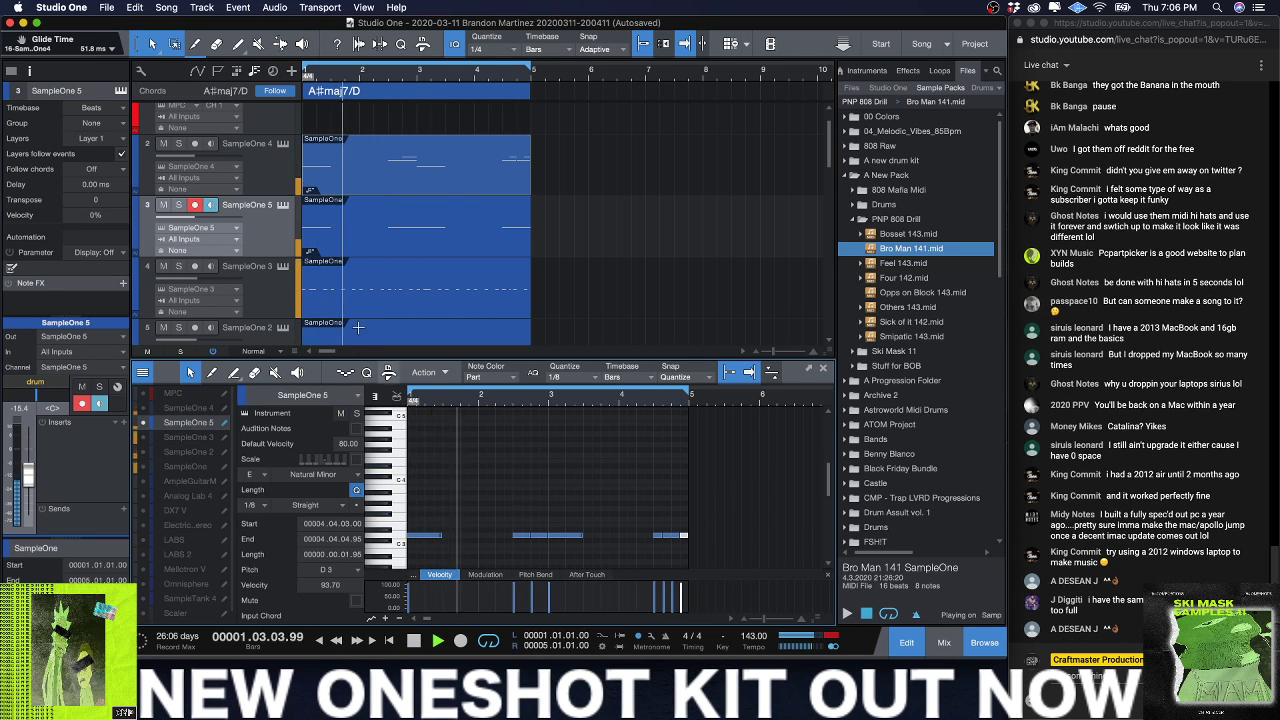
# Step: Load the Been Trappin kiks preset into the SampleOne 5 instrument and switch its sample to Kick - Clean Shape
pyautogui.click(283, 205)
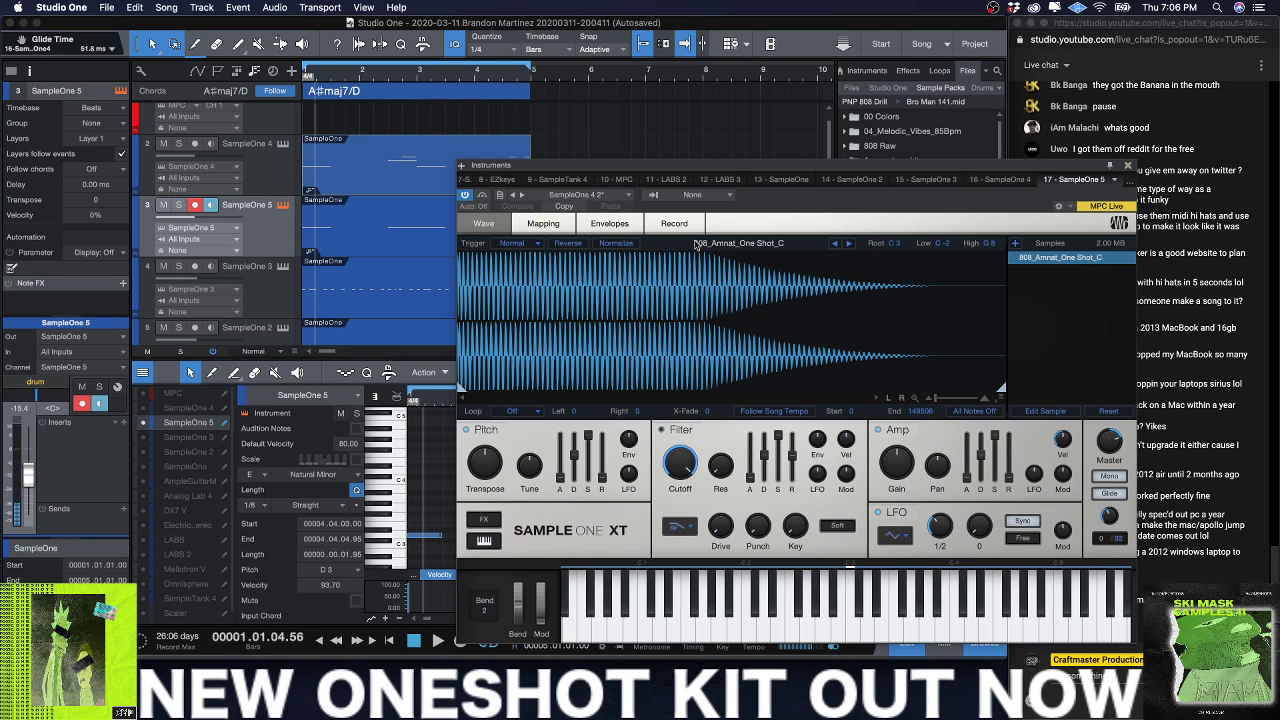
pyautogui.click(624, 198)
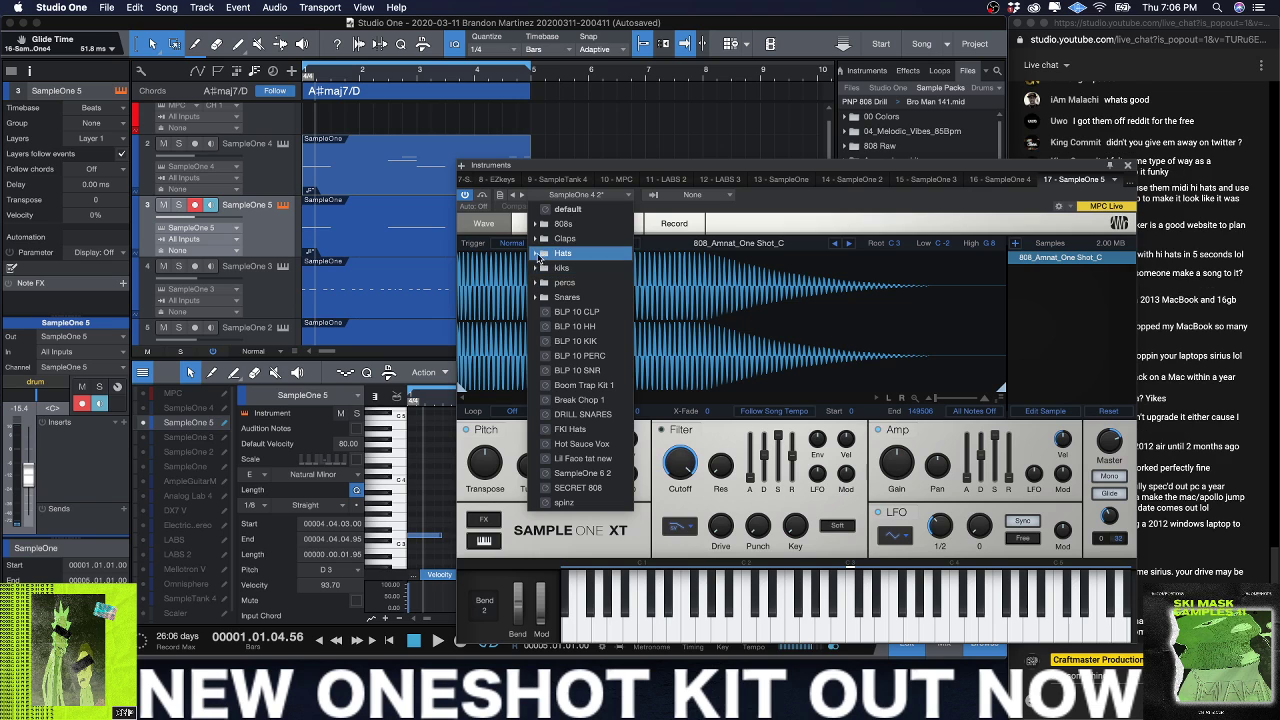
pyautogui.click(534, 270)
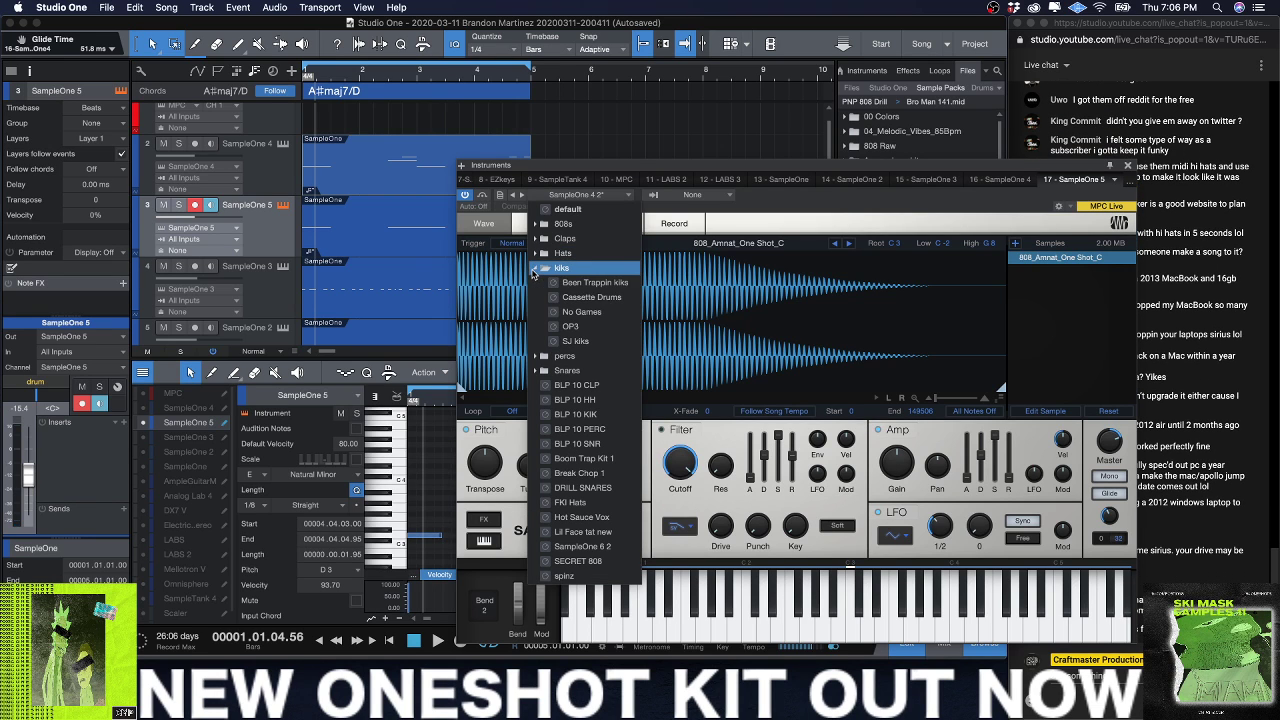
pyautogui.click(584, 284)
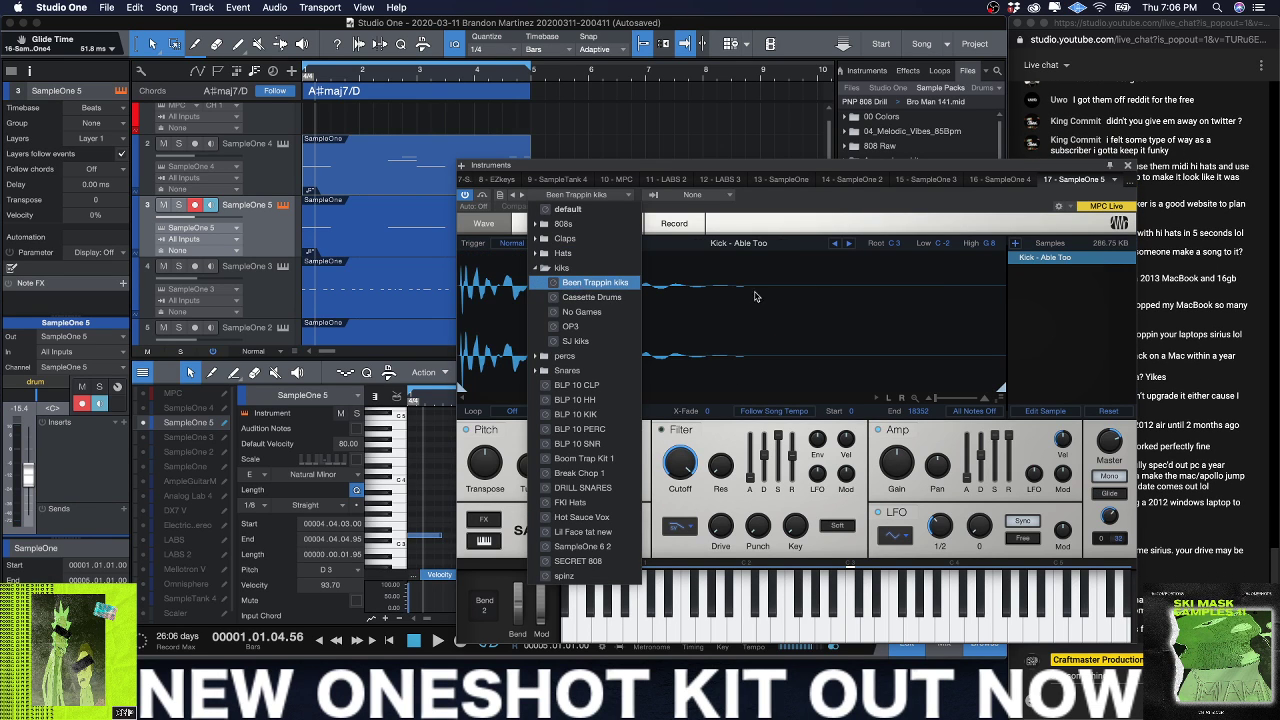
pyautogui.click(848, 244)
# Step: During playback, set the kick sample's trigger mode to One Shot and the SampleOne 5 channel volume to -11.7 dB
pyautogui.press('space')
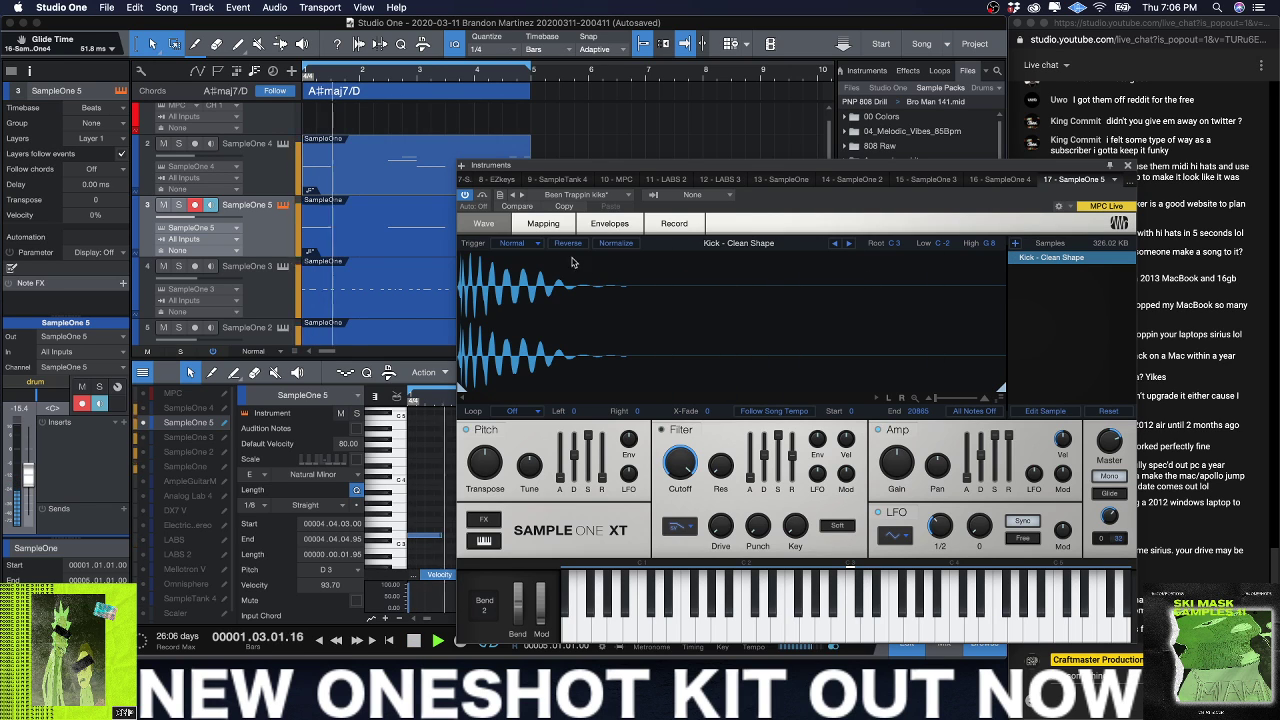
pyautogui.click(512, 243)
pyautogui.click(515, 270)
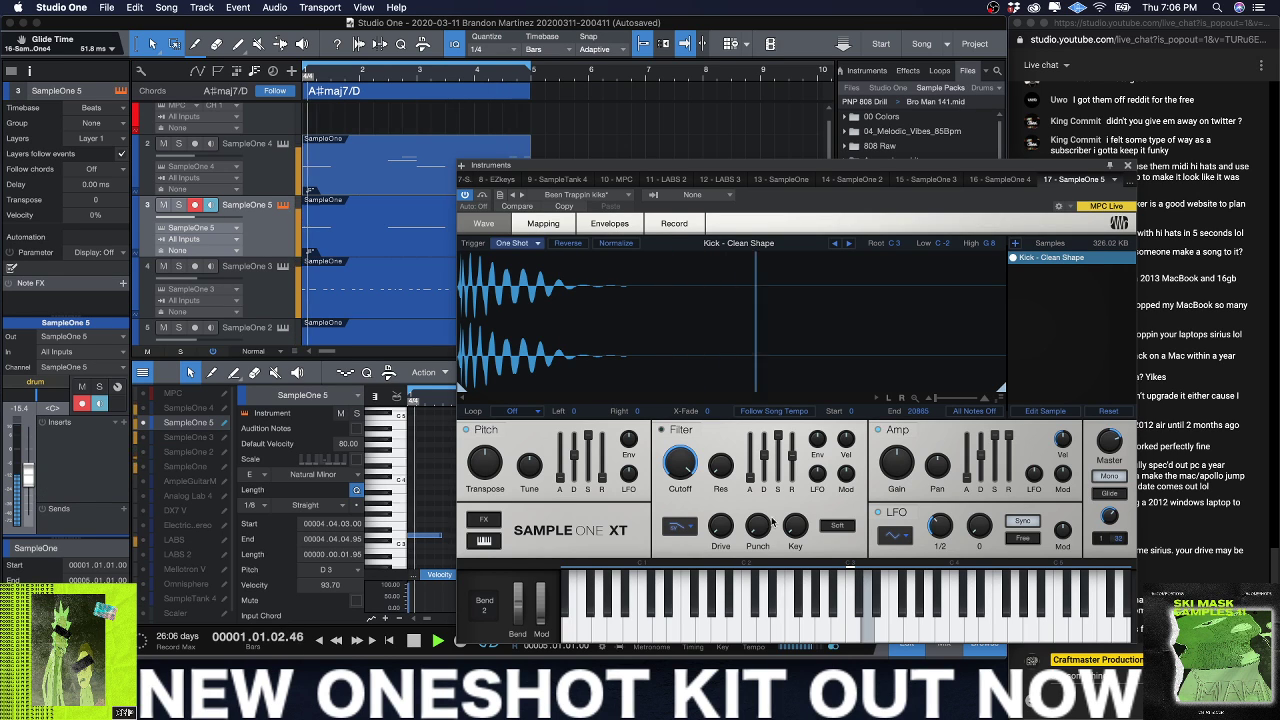
pyautogui.moveTo(20, 482); pyautogui.dragTo(26, 482)
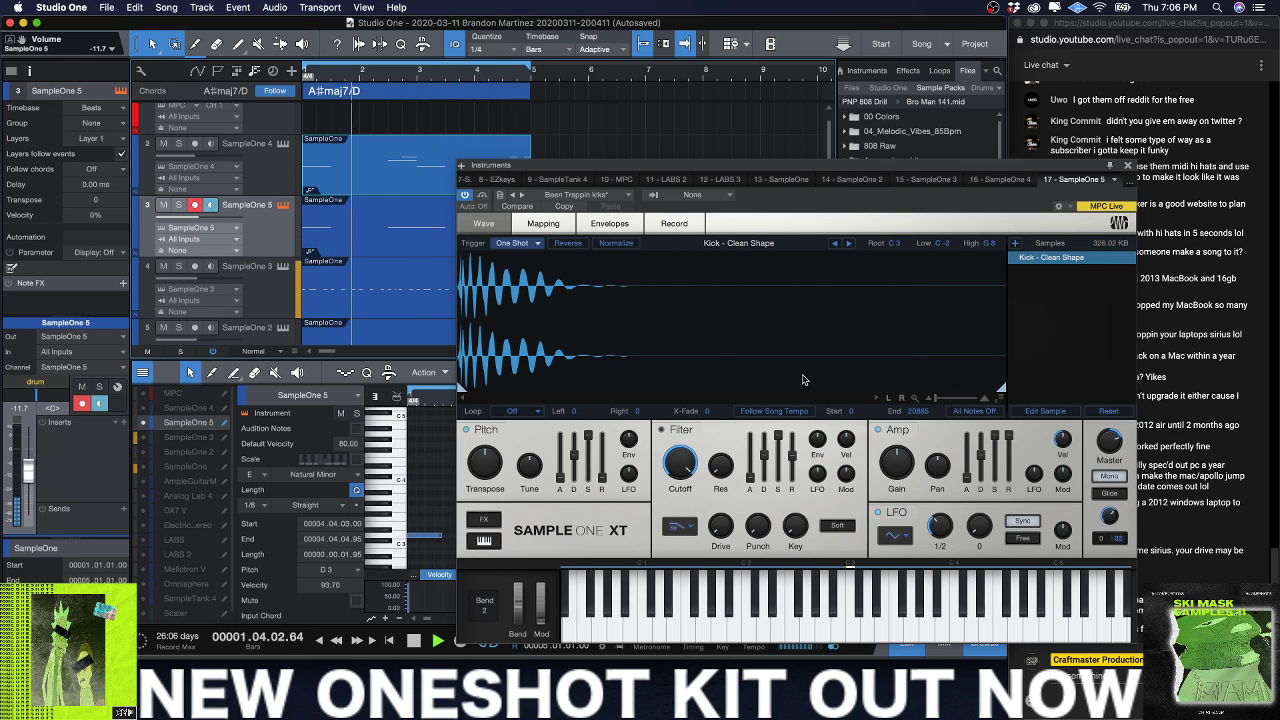
# Step: Audition the following kicks in the SampleOne 5 instrument and switch the sample to Kick - Dynamic Twin
pyautogui.click(847, 245)
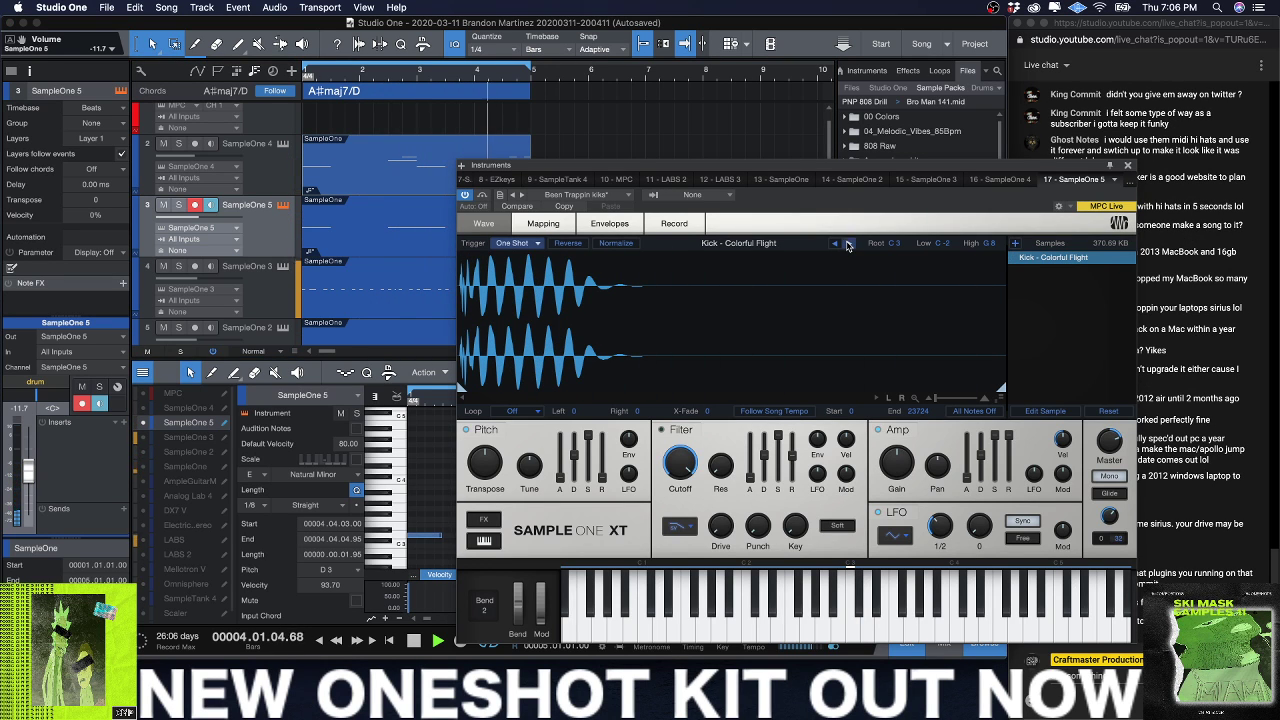
pyautogui.click(847, 245)
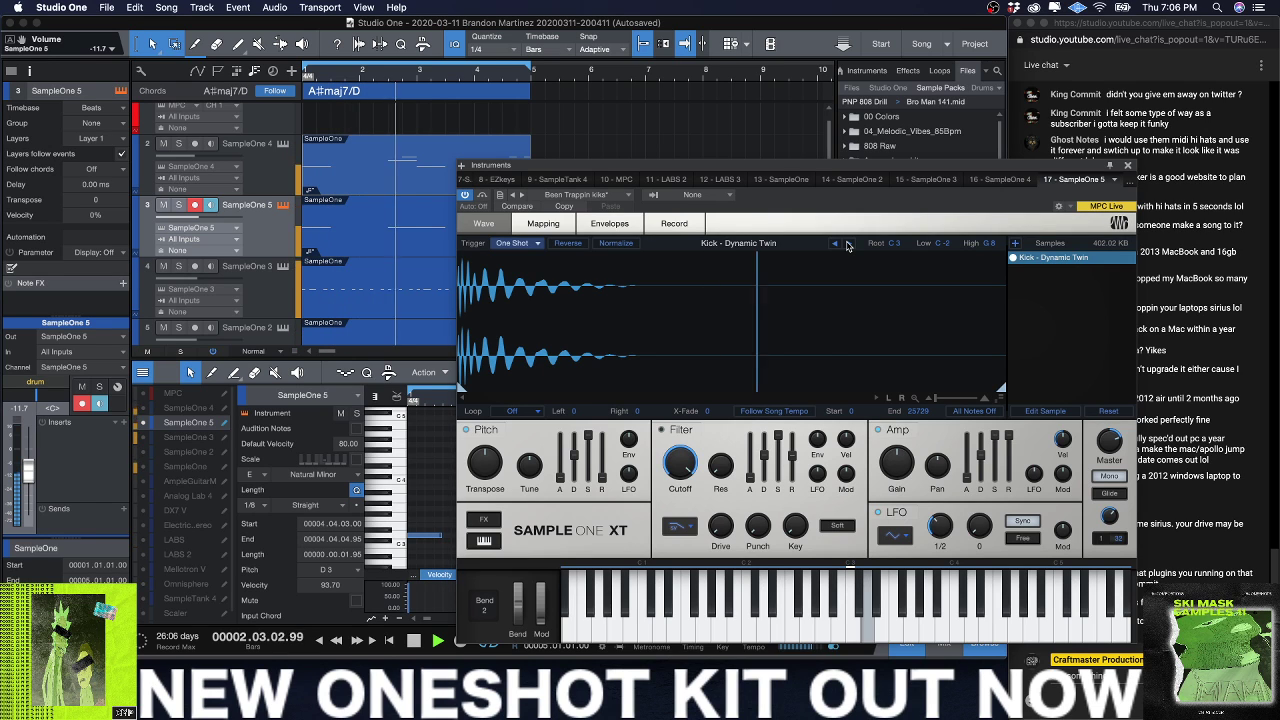
# Step: Audition successive kick samples in SampleOne 5, settle on Kick - Living Sky, and close its editor
pyautogui.click(847, 245)
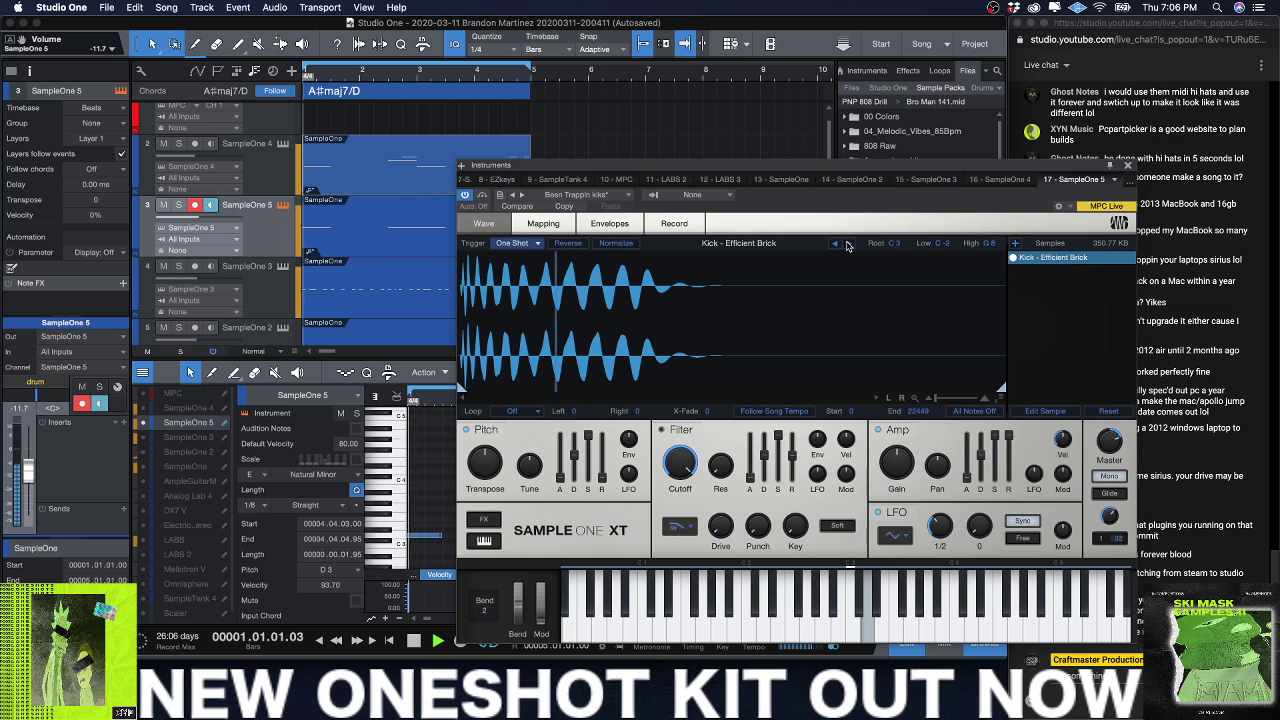
pyautogui.click(847, 245)
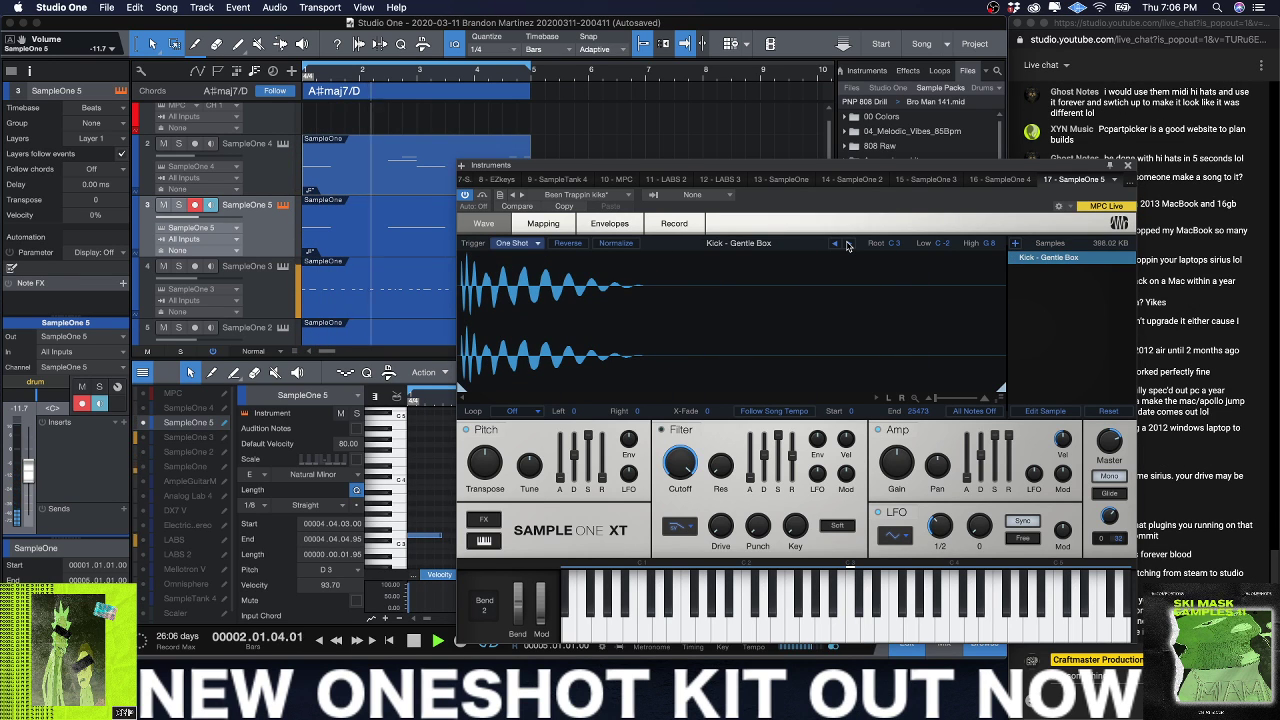
pyautogui.click(847, 245)
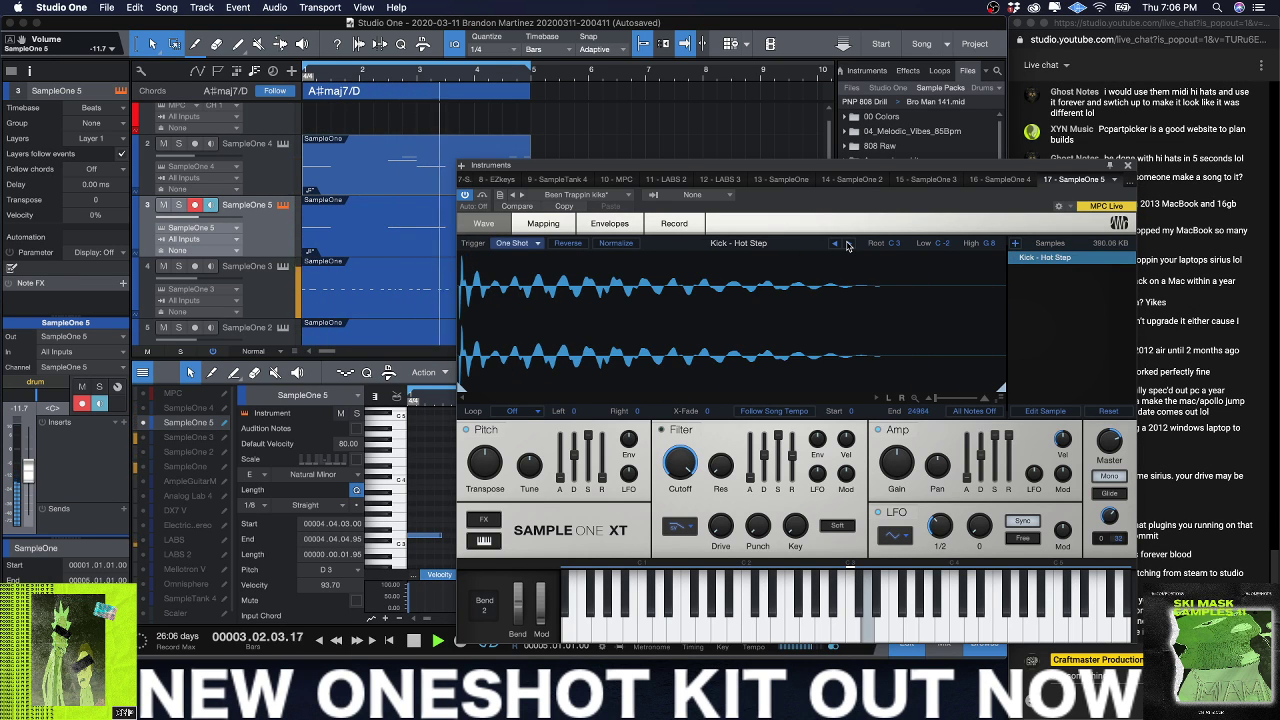
pyautogui.click(847, 245)
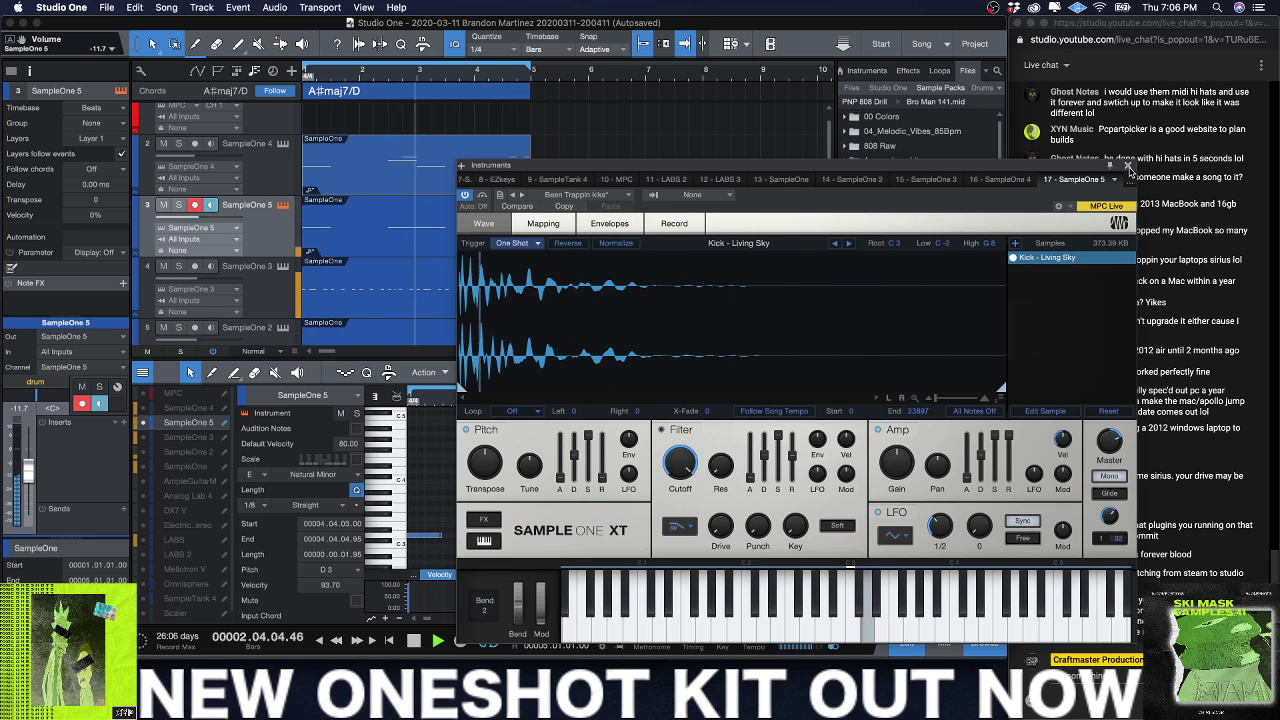
pyautogui.click(282, 204)
# Step: Open the sampler of the SampleOne snare track and audition successive snares up to Bellagio Snare
pyautogui.scroll(-1, 318, 301)
pyautogui.scroll(-2, 318, 301)
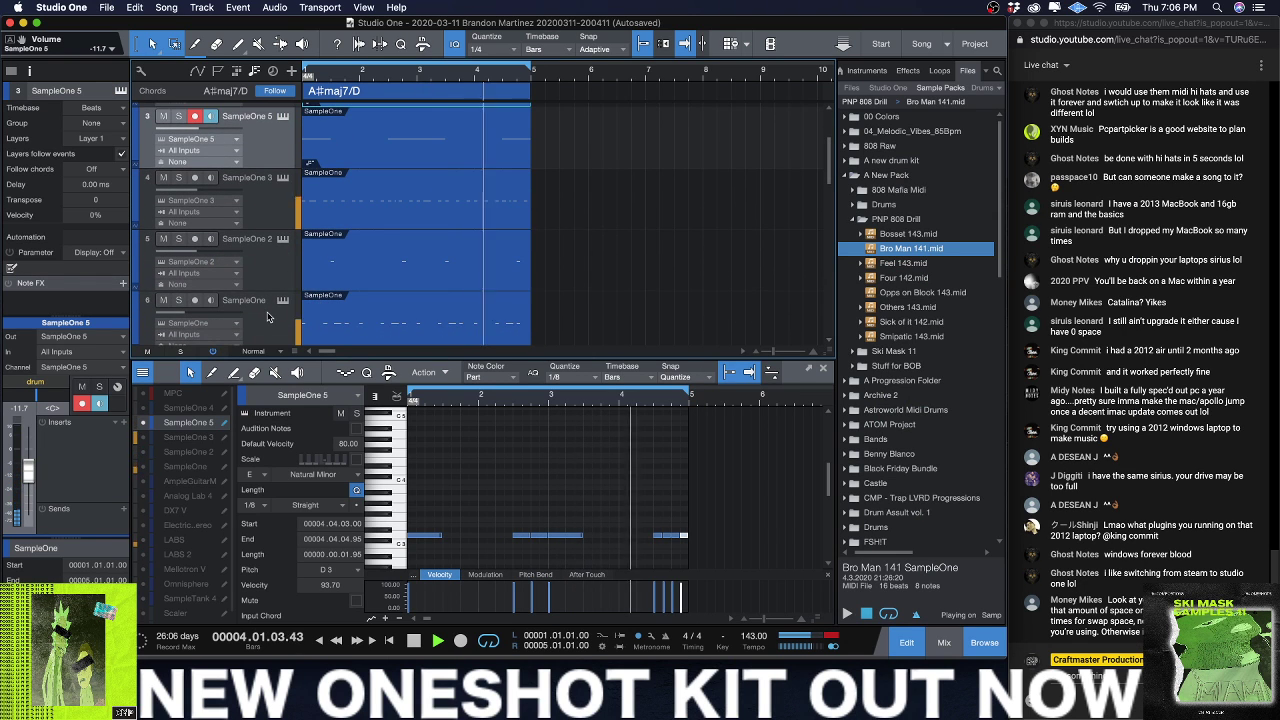
pyautogui.scroll(-1, 290, 302)
pyautogui.click(273, 303)
pyautogui.click(282, 289)
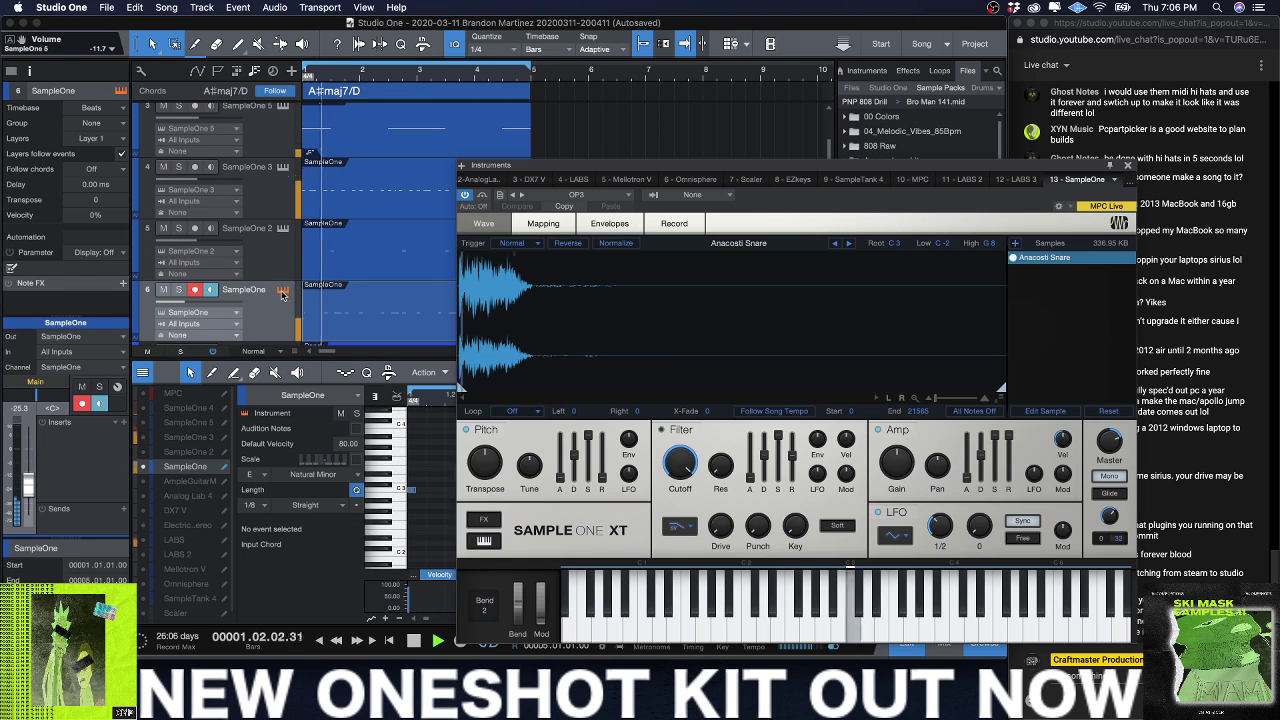
pyautogui.click(849, 243)
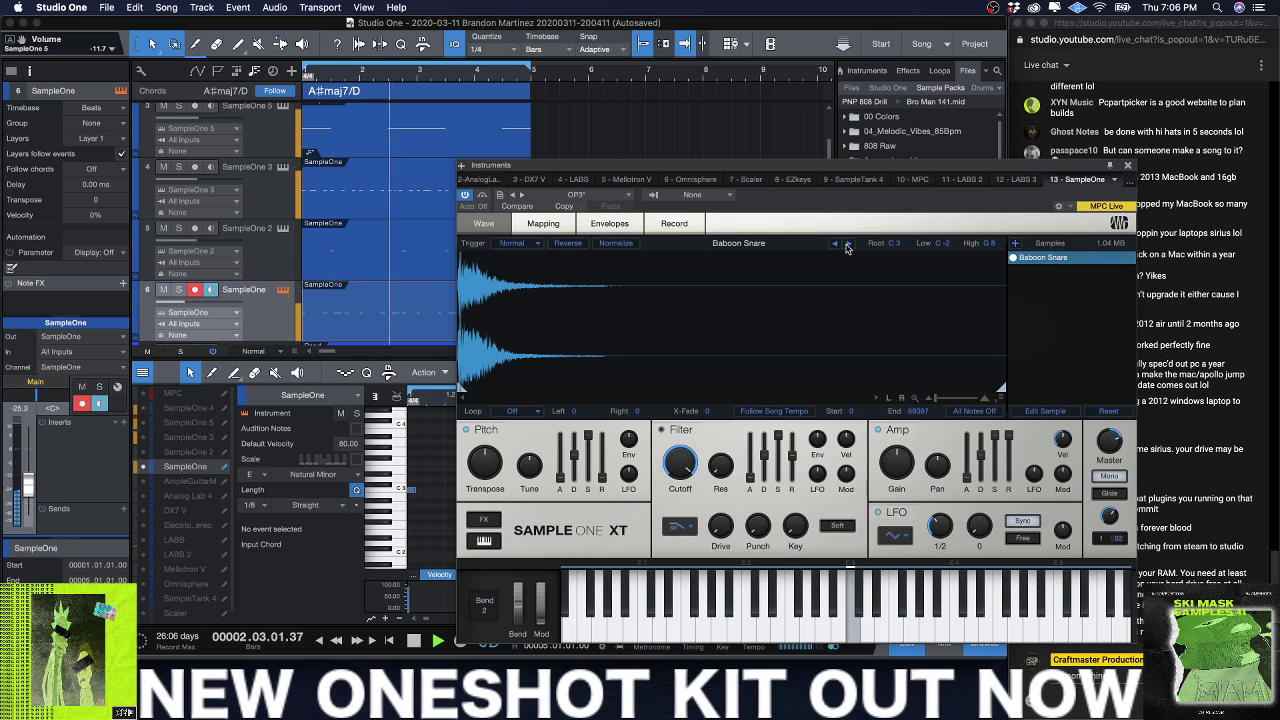
pyautogui.click(848, 244)
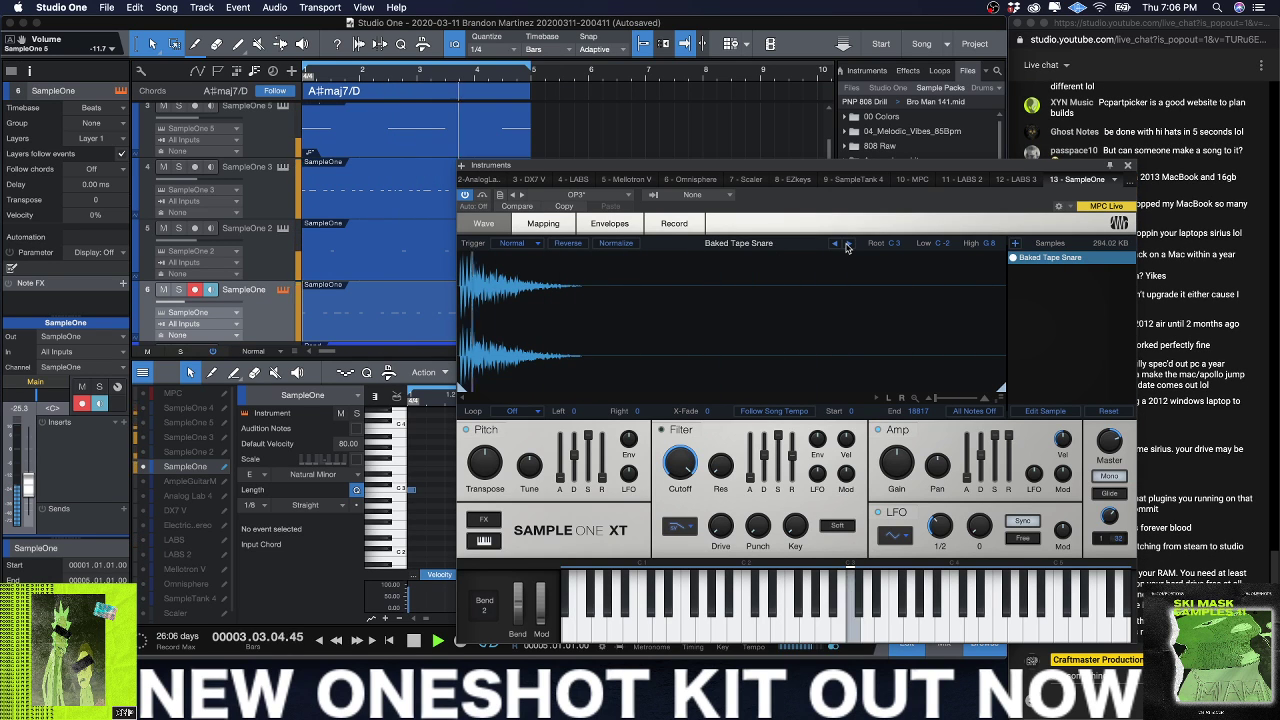
pyautogui.click(848, 244)
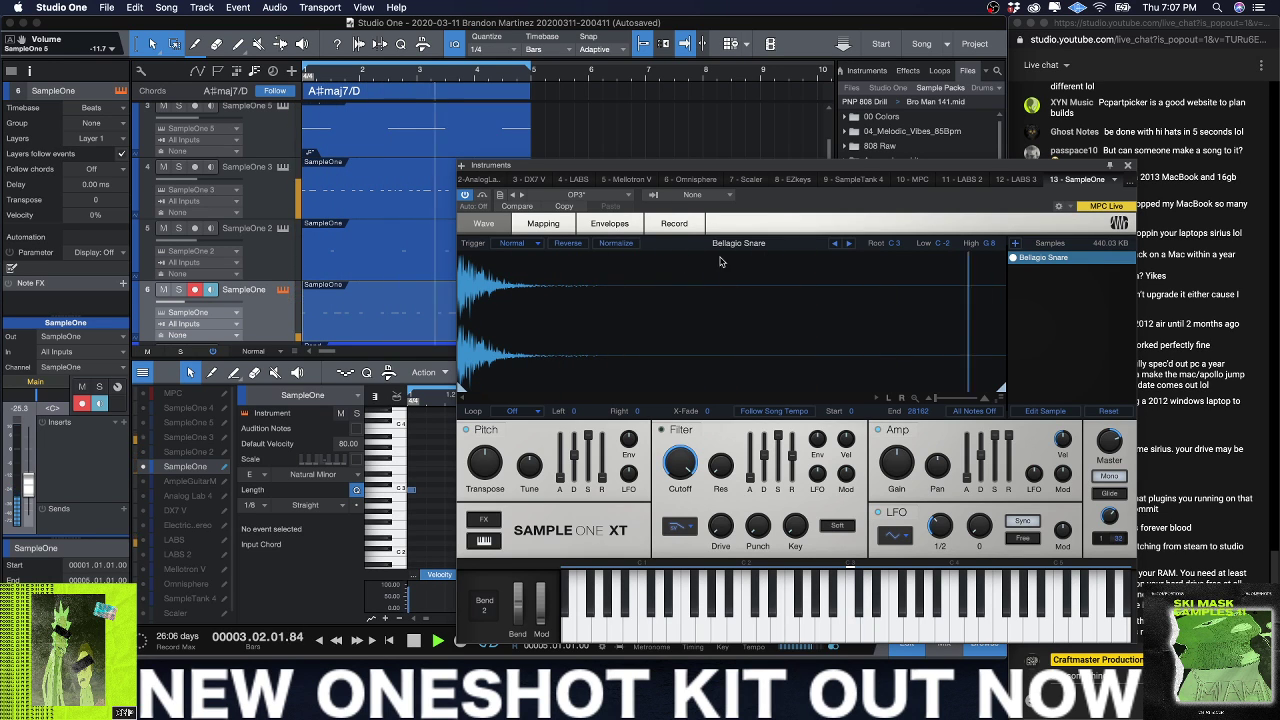
# Step: Route the SampleOne snare channel to the drum bus and switch its sample to Bolts Snare
pyautogui.click(62, 384)
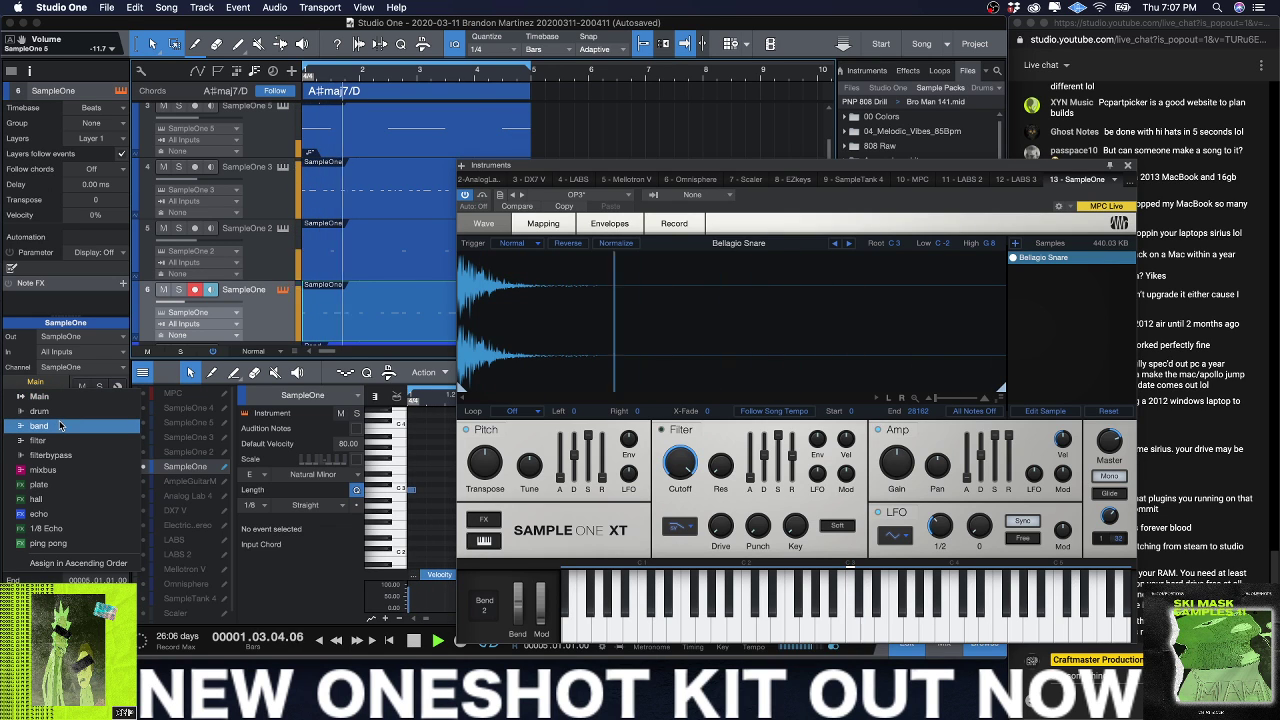
pyautogui.click(39, 411)
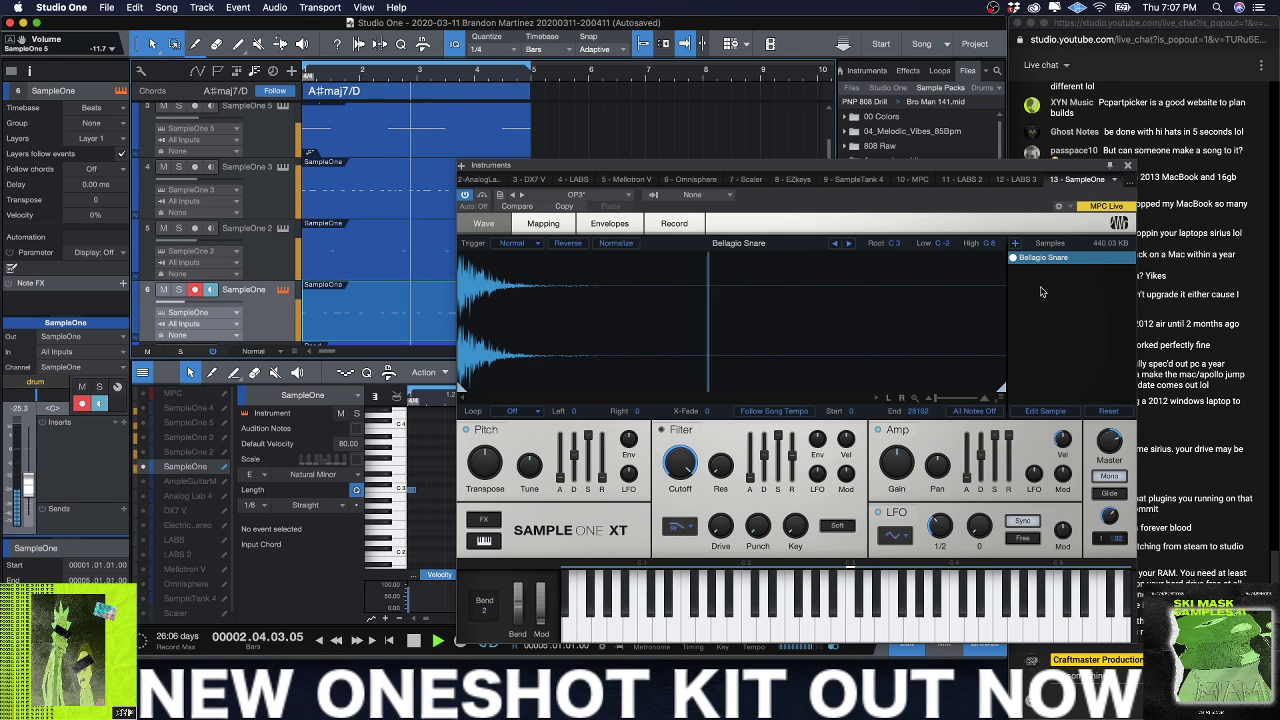
pyautogui.click(850, 244)
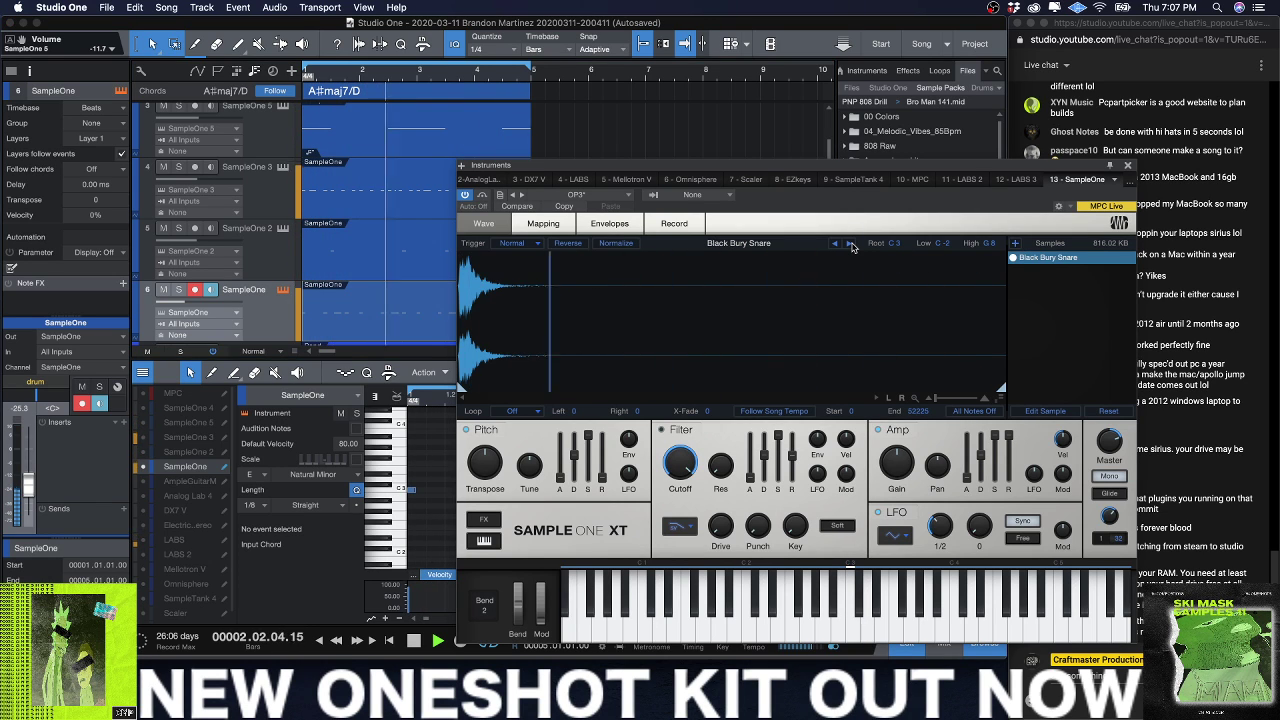
pyautogui.click(850, 244)
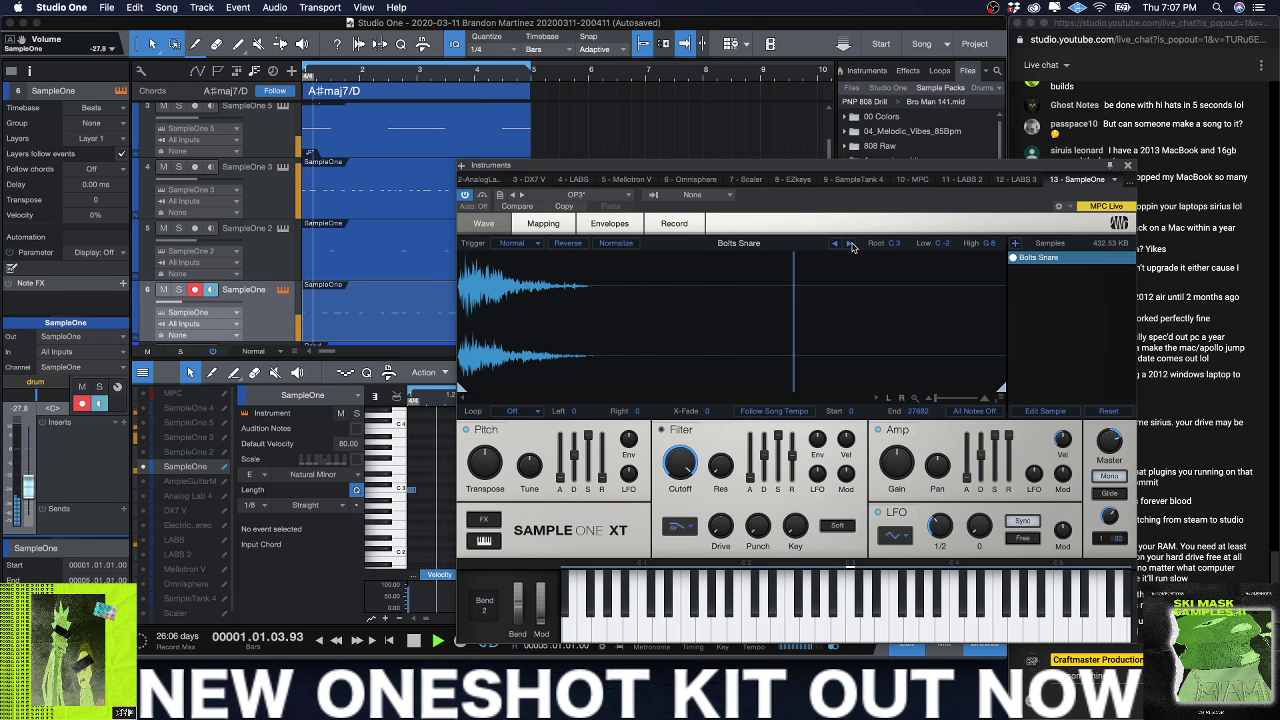
pyautogui.click(1129, 164)
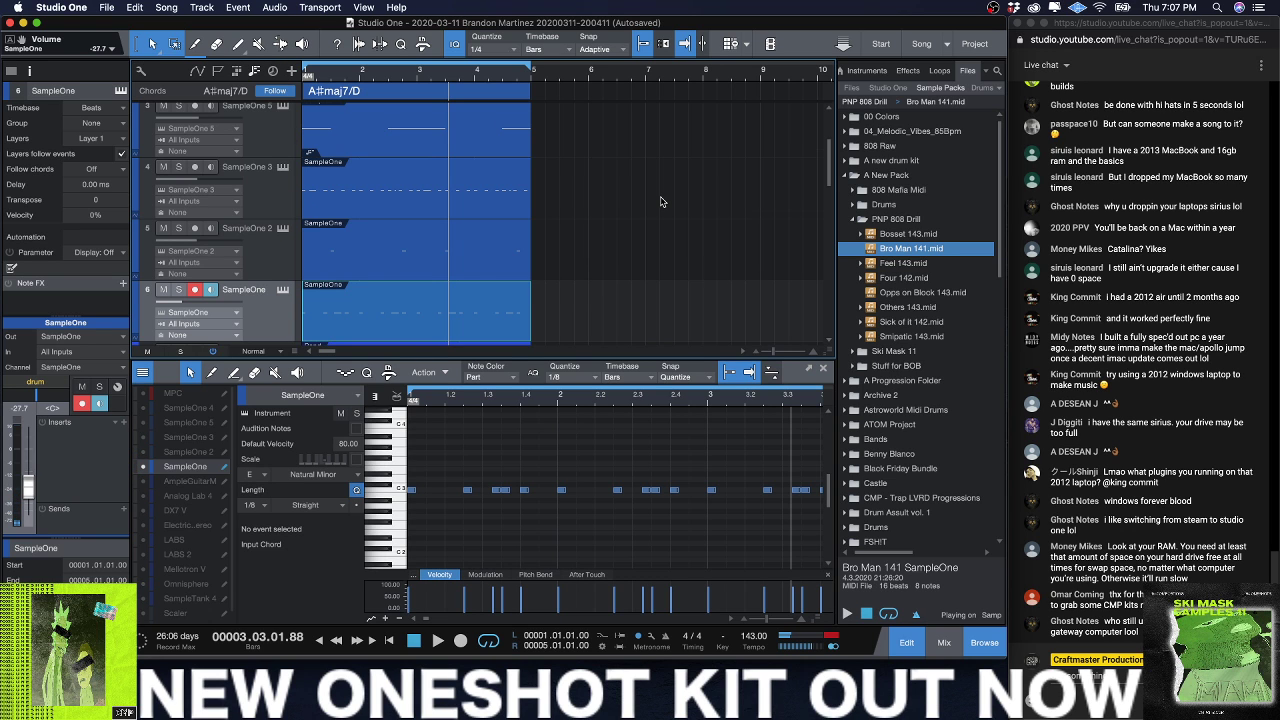
# Step: Read back through the earlier live chat messages and return to the newest ones
pyautogui.scroll(2, 660, 201)
pyautogui.scroll(3, 1110, 293)
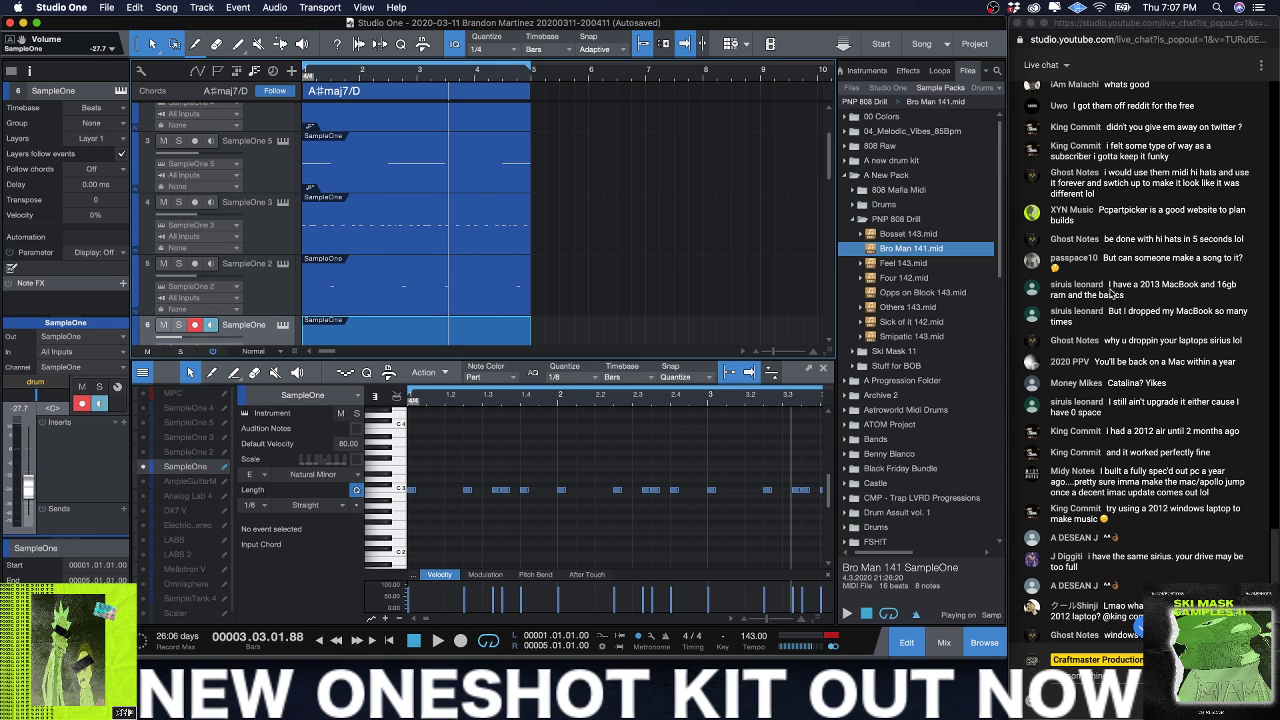
pyautogui.scroll(5, 1110, 290)
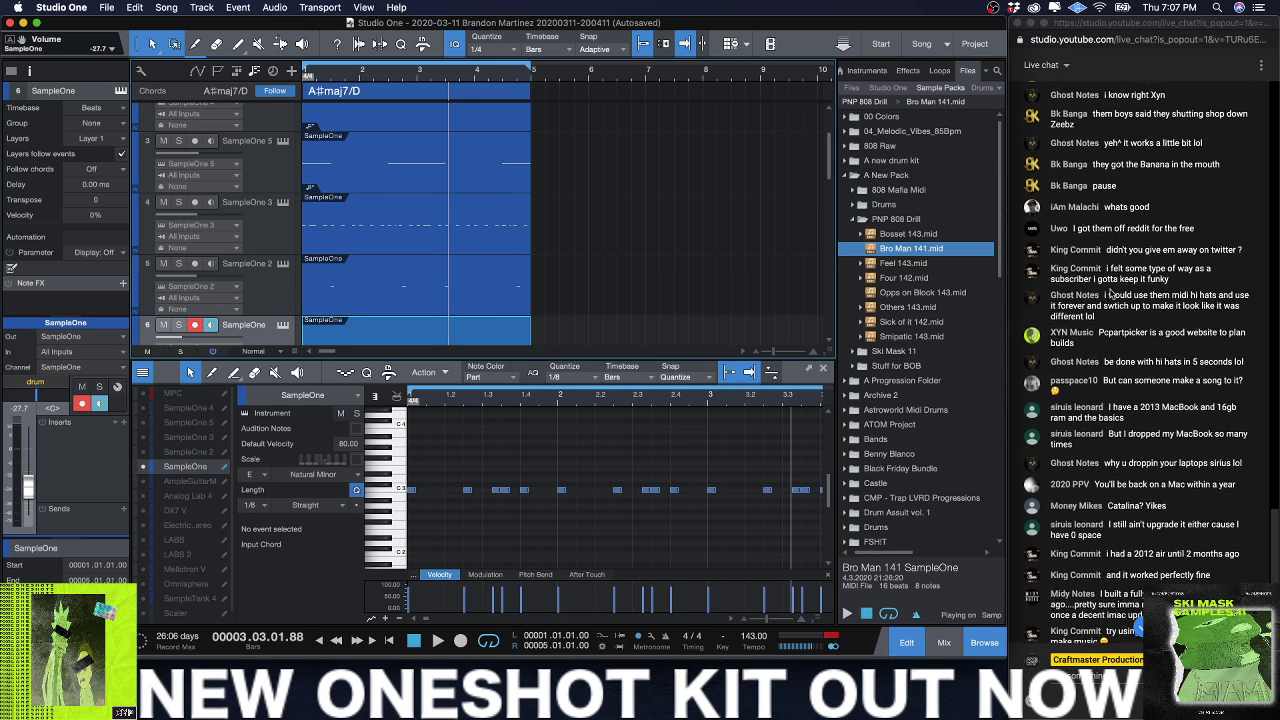
pyautogui.scroll(1, 1110, 293)
pyautogui.scroll(2, 1110, 293)
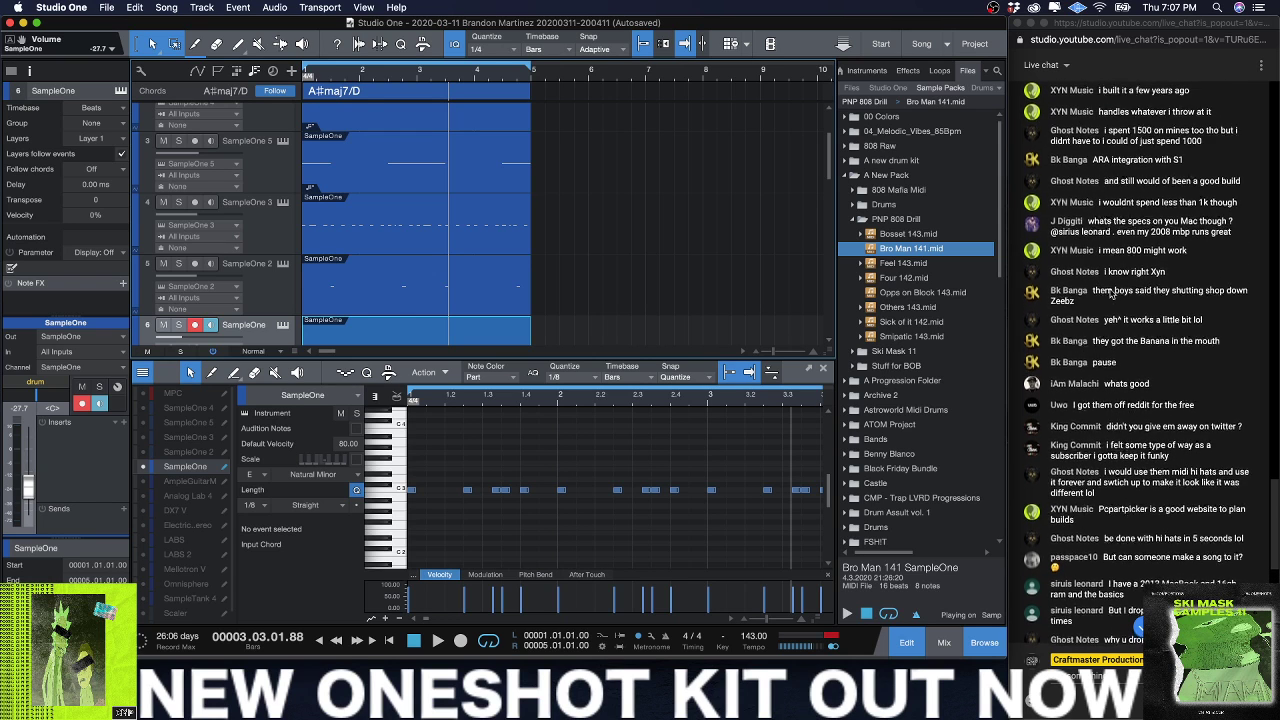
pyautogui.scroll(3, 1110, 293)
pyautogui.scroll(5, 1110, 293)
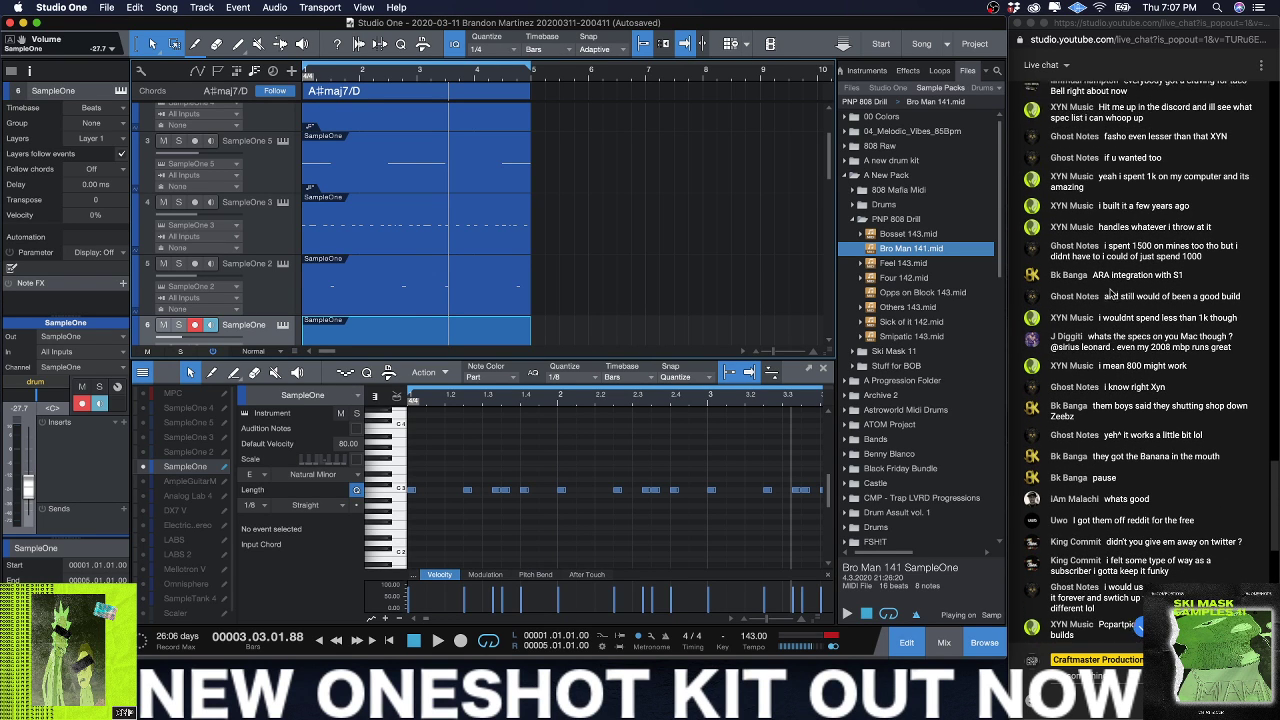
pyautogui.scroll(-10, 1110, 293)
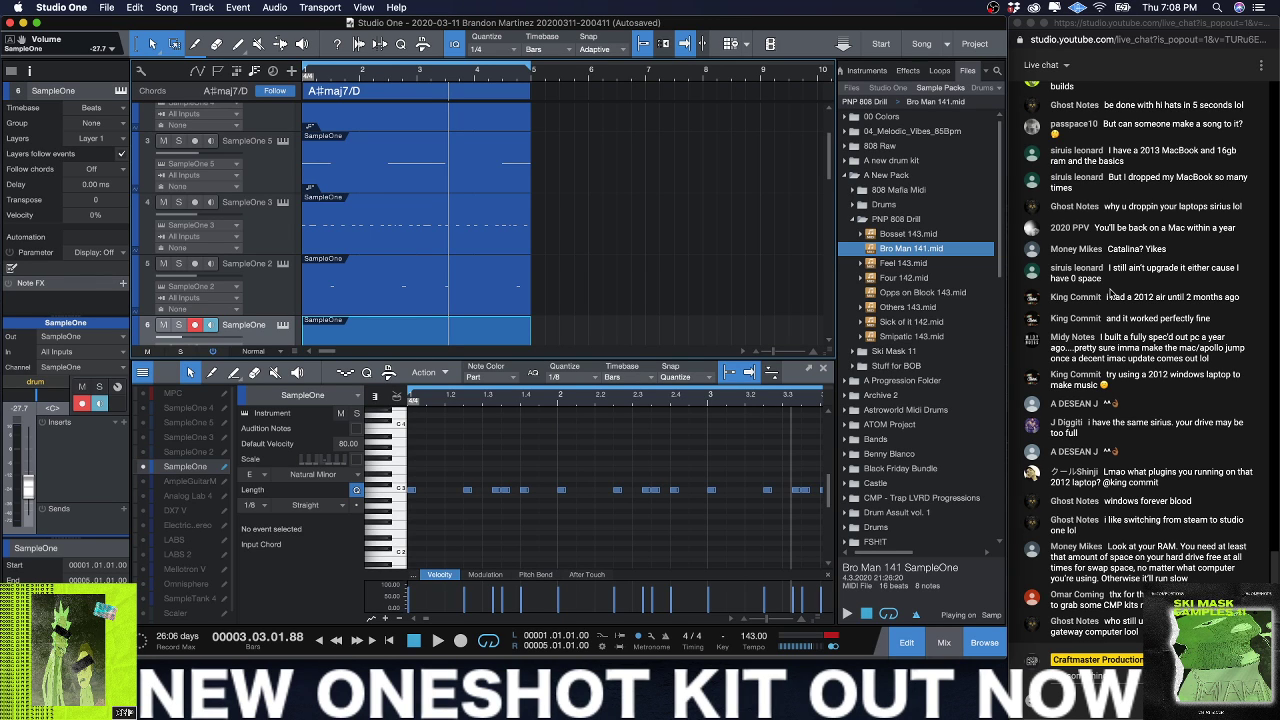
# Step: Reduce the arrangement's track height to Overview while the loop plays, and stop playback
pyautogui.press('space')
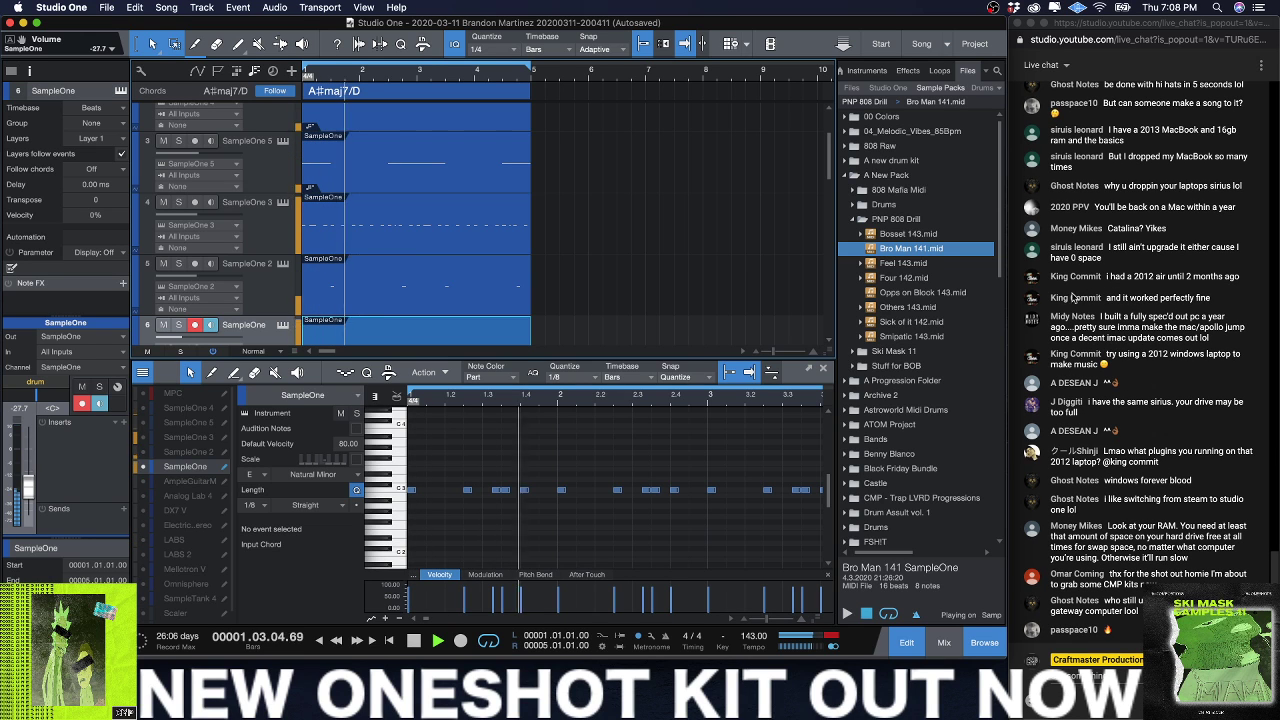
pyautogui.hotkey('shift', 'e')
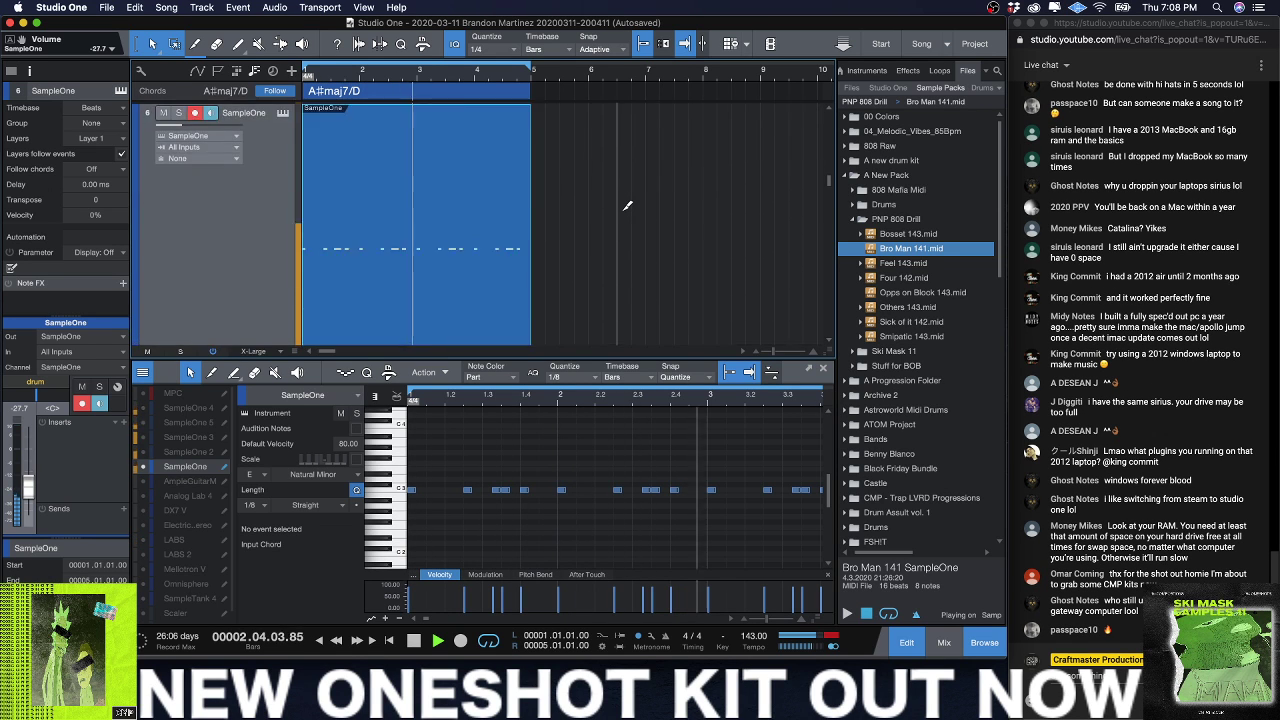
pyautogui.hotkey('shift', 'w')
pyautogui.hotkey('shift', 'w')
pyautogui.hotkey('shift', 'w')
pyautogui.hotkey('shift', 'w')
pyautogui.hotkey('shift', 'e')
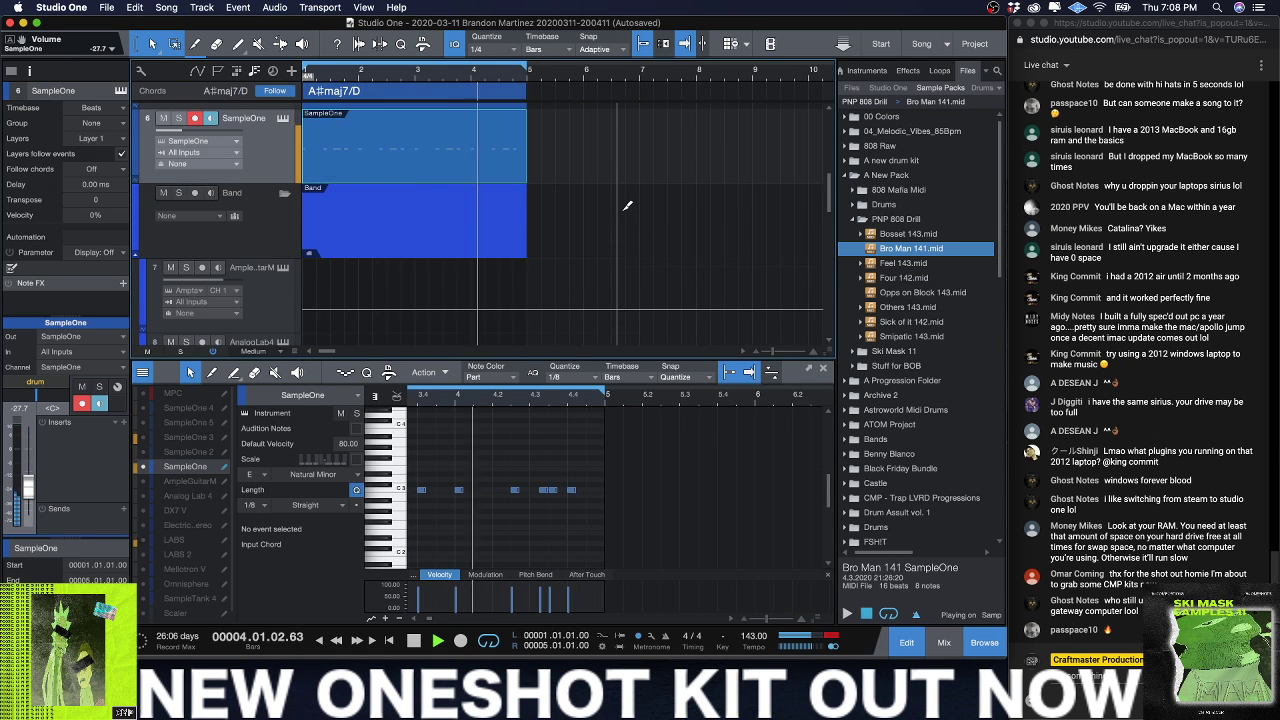
pyautogui.hotkey('shift', 'w')
pyautogui.hotkey('shift', 'w')
pyautogui.press('space')
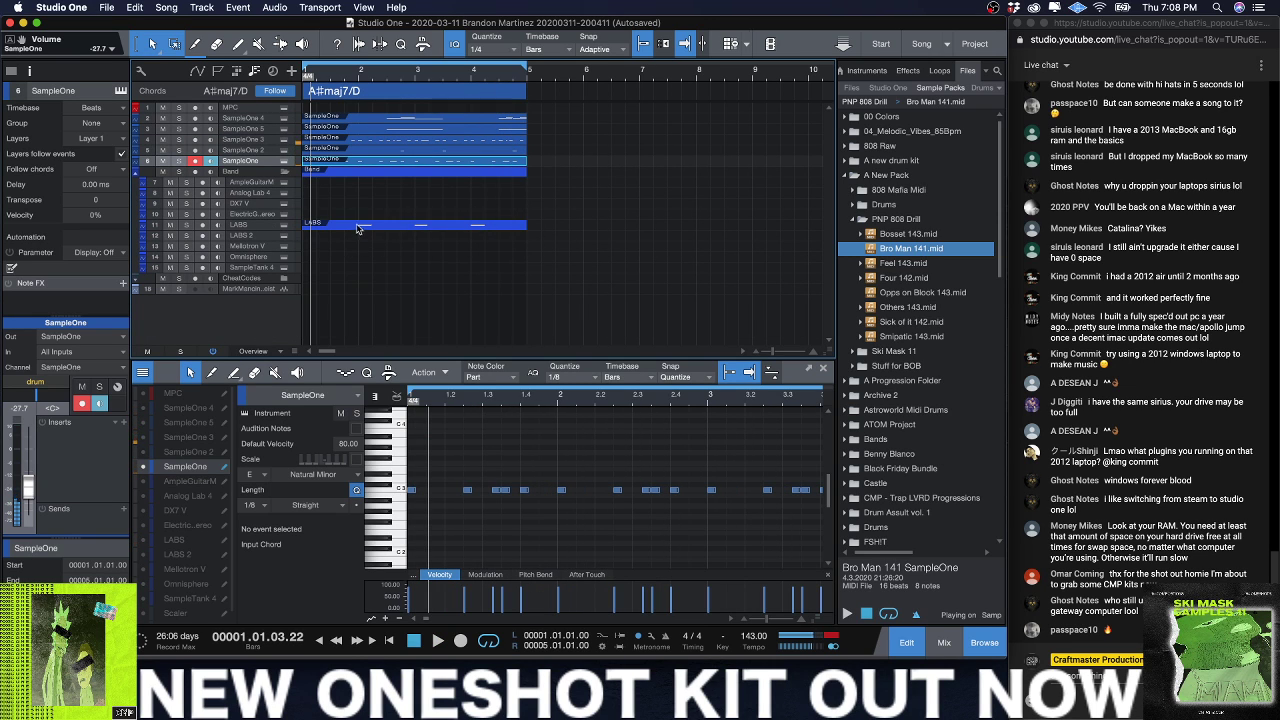
# Step: Copy the LABS part onto the LABS 2 track and transpose all of its notes up one octave
pyautogui.moveTo(358, 228); pyautogui.dragTo(360, 240)
pyautogui.press('f')
pyautogui.press('space')
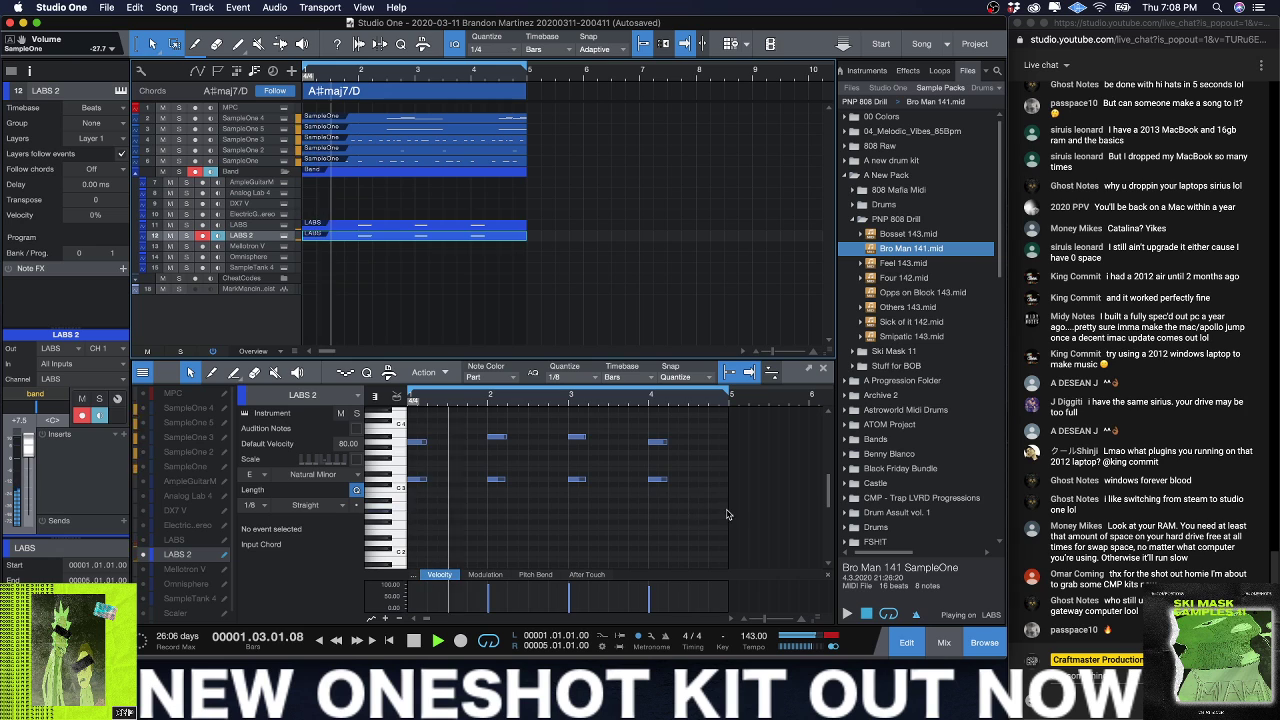
pyautogui.hotkey('ctrl', 'a')
pyautogui.hotkey('shift', 'Up')
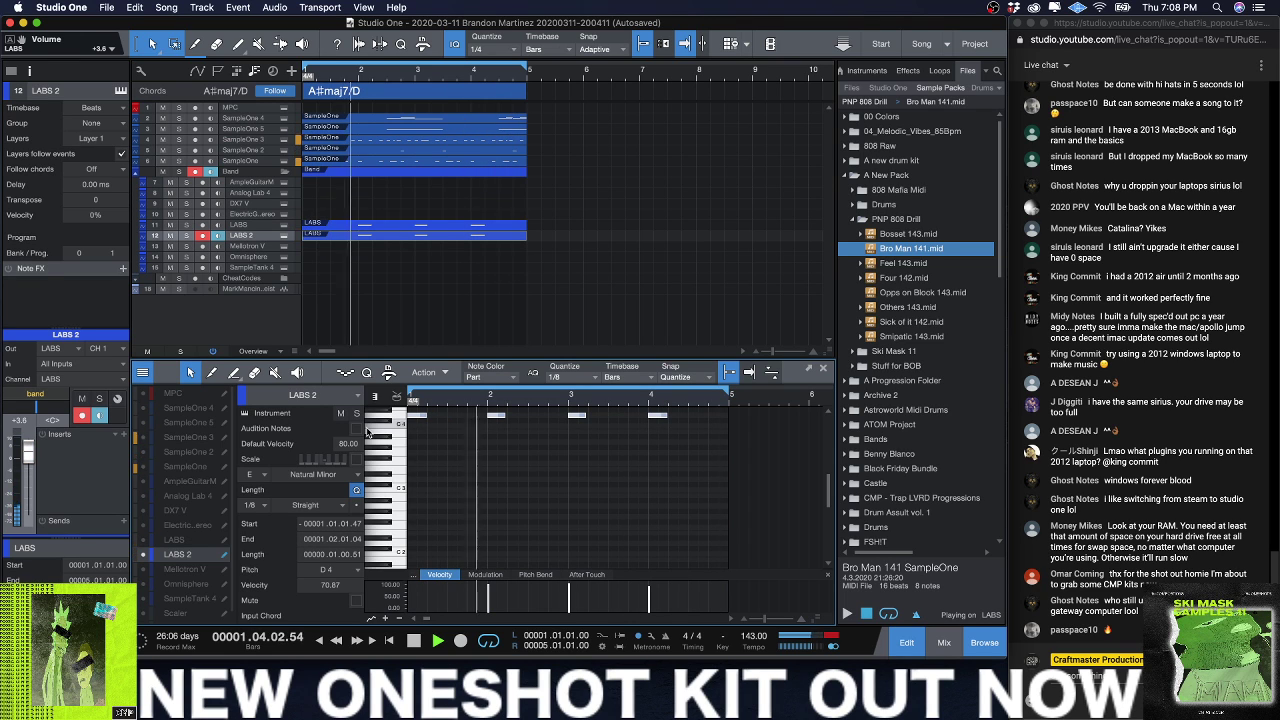
# Step: Record a sparse melody on the SampleTank 4 track over the four-bar loop
pyautogui.click(262, 270)
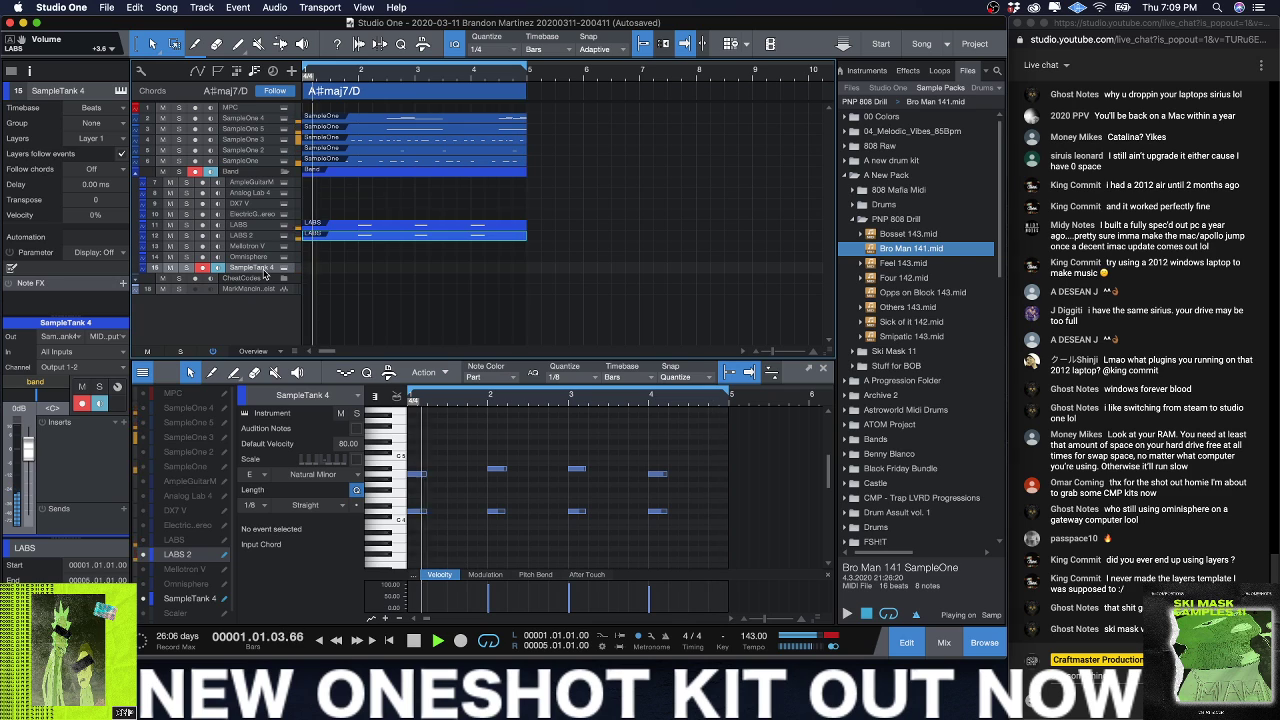
pyautogui.press('space')
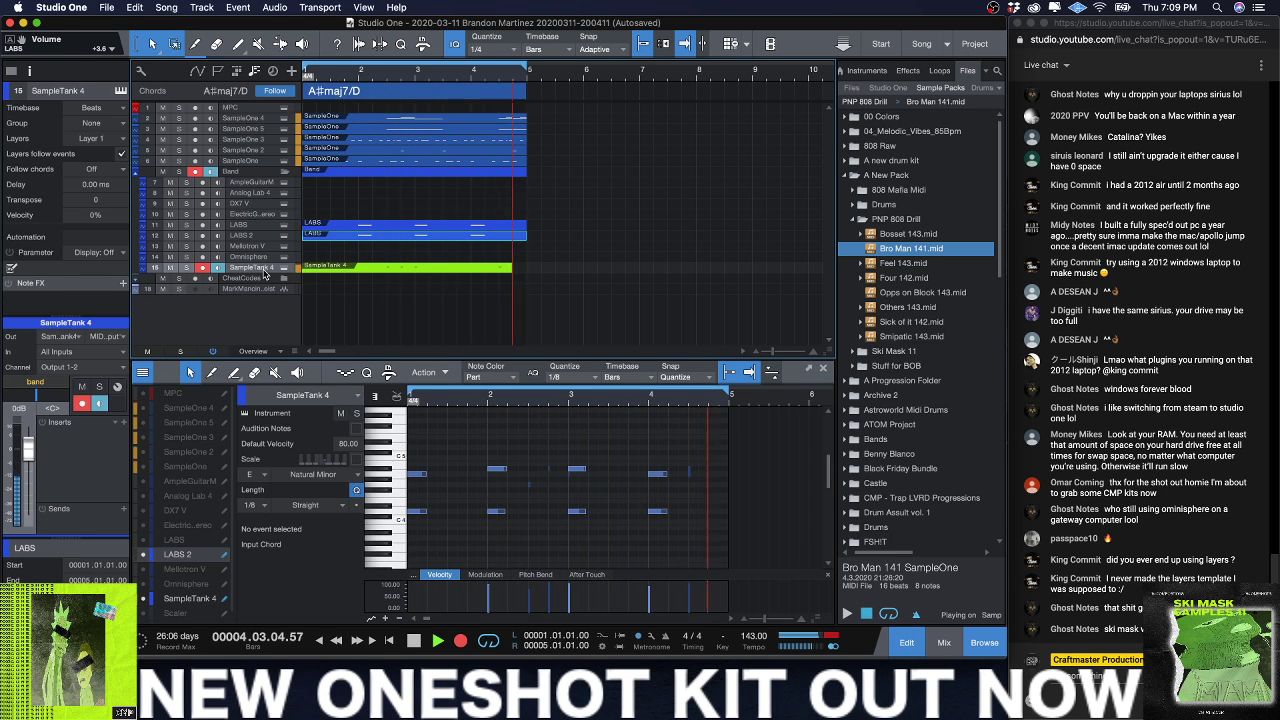
pyautogui.press('space')
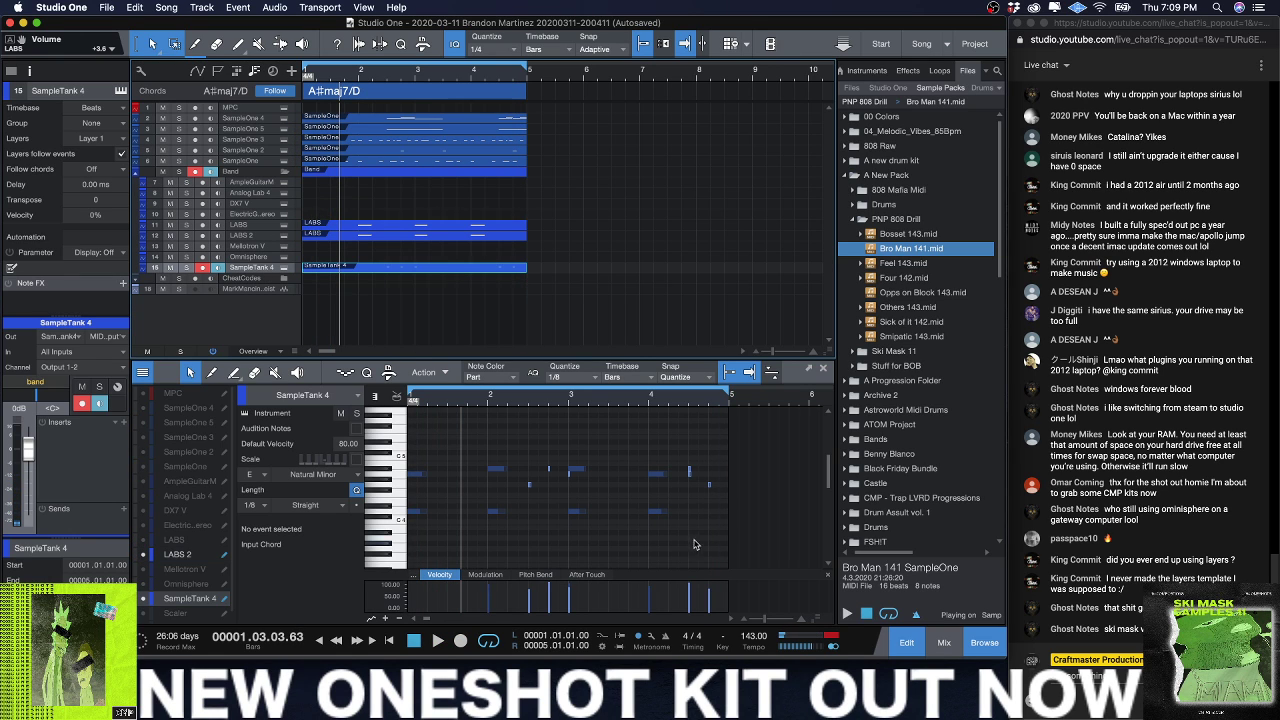
# Step: Play back the SampleTank 4 part and raise its A4 note on beat 3 of bar 4 to A#4
pyautogui.press('space')
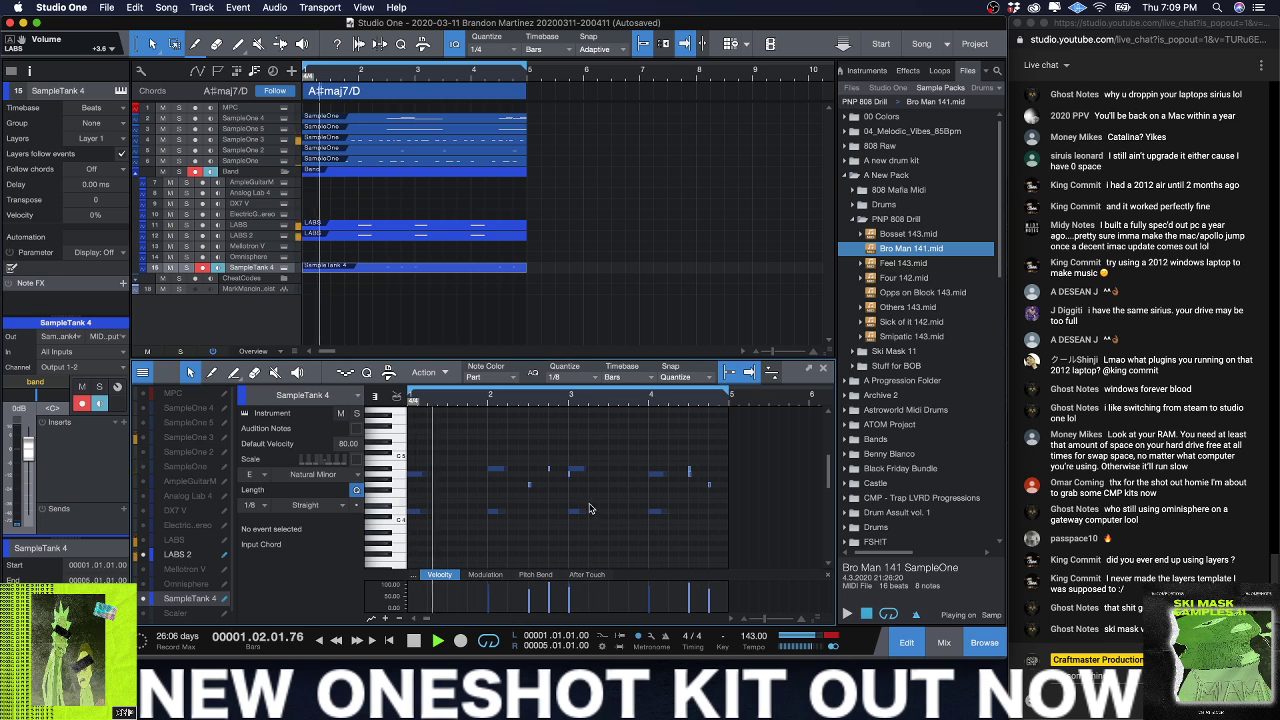
pyautogui.hscroll(1, 645, 500)
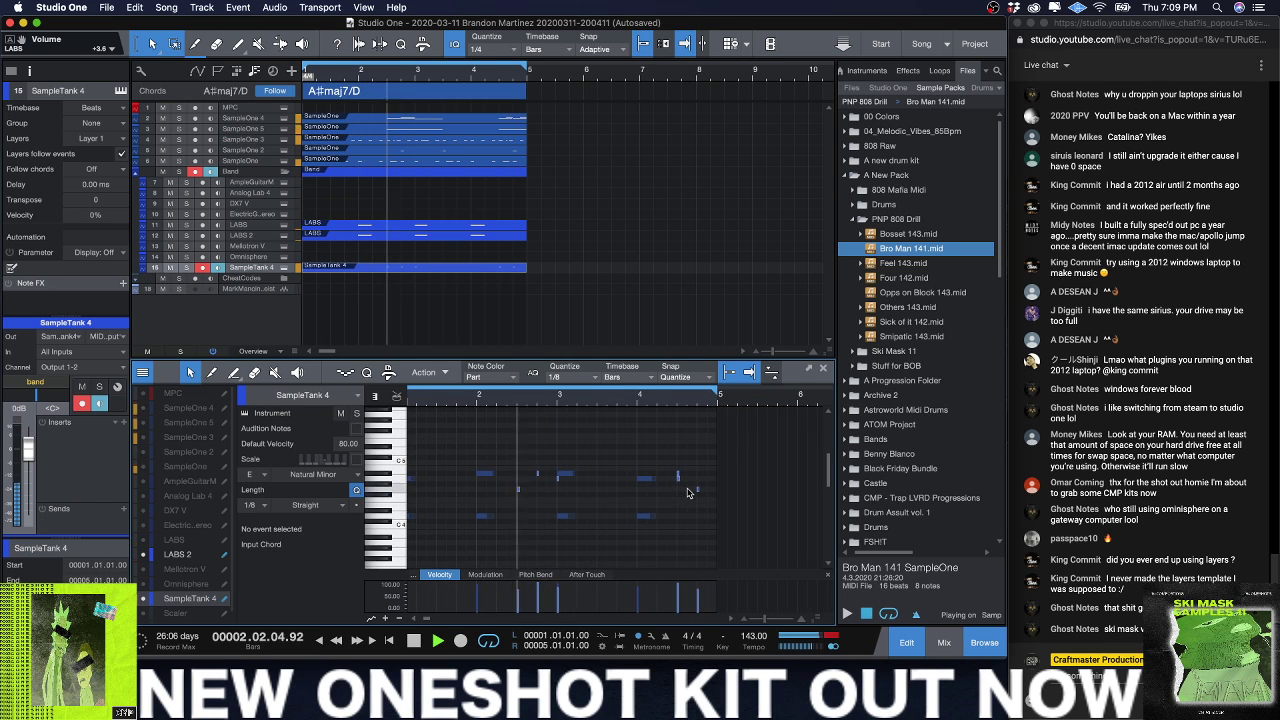
pyautogui.hscroll(1, 668, 505)
pyautogui.press('space')
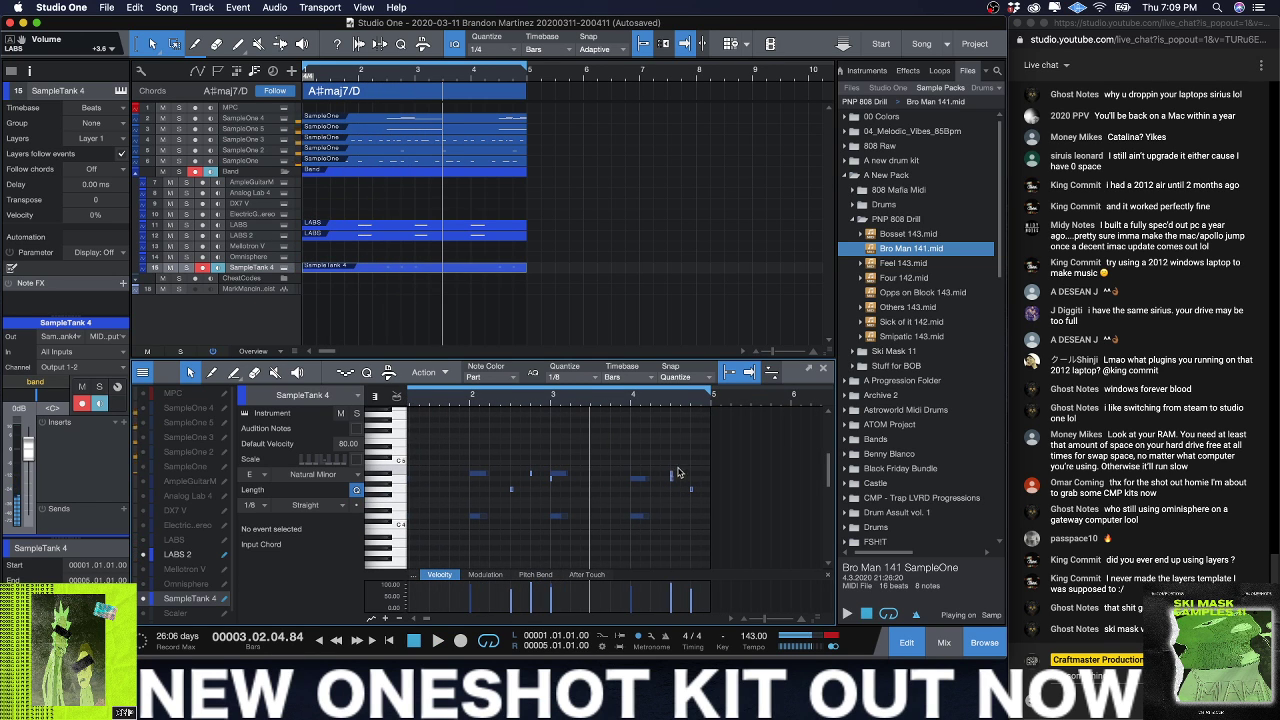
pyautogui.moveTo(655, 476); pyautogui.dragTo(655, 476)
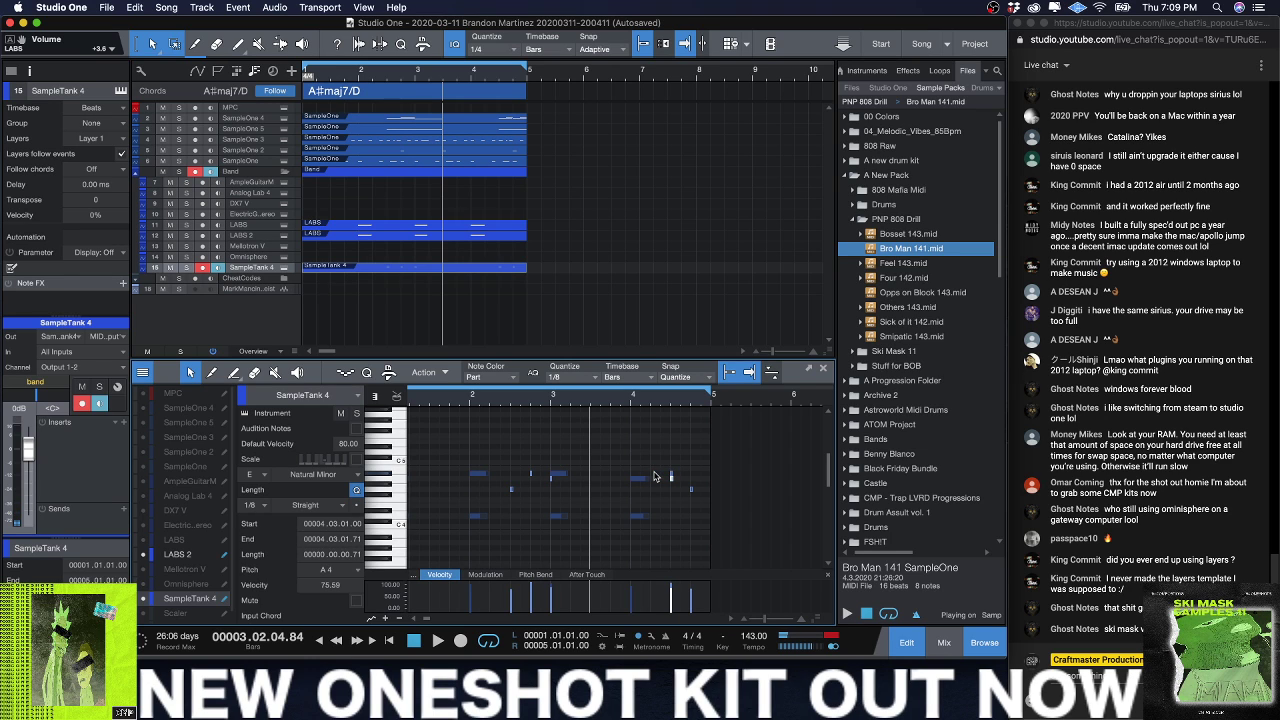
pyautogui.press('w')
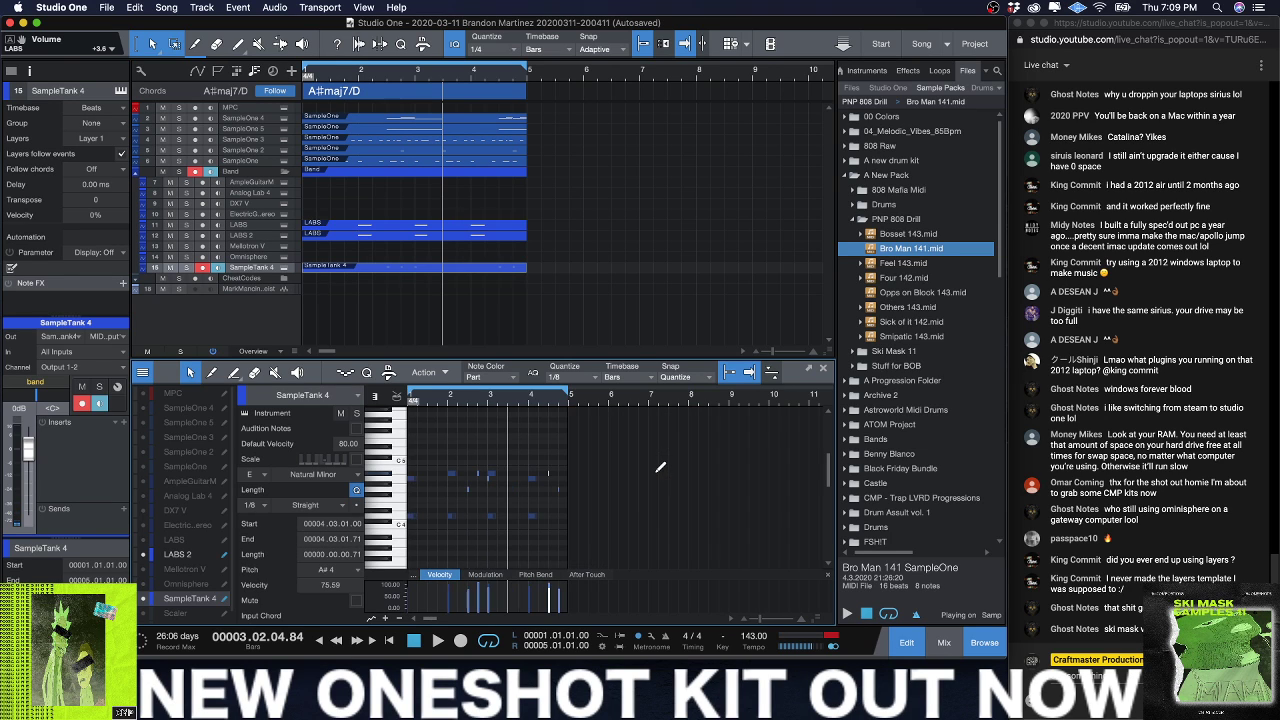
pyautogui.hscroll(3, 654, 476)
pyautogui.scroll(-1, 631, 466)
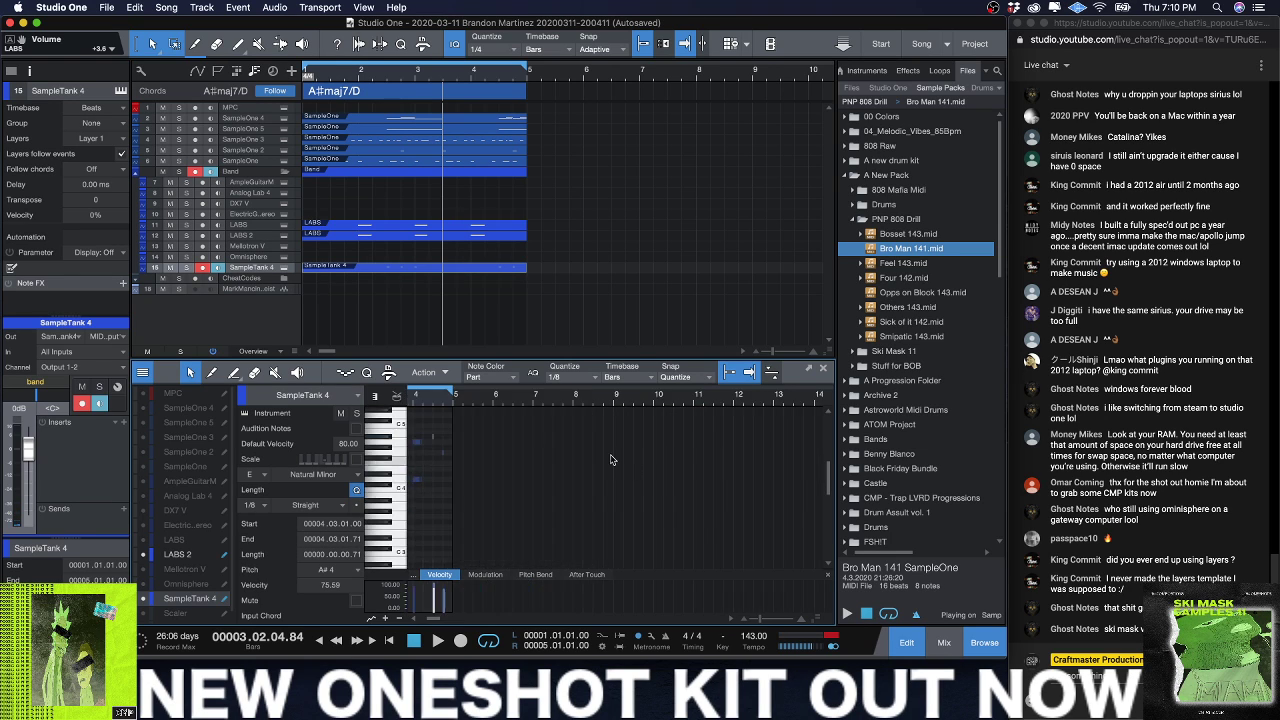
pyautogui.hscroll(-3, 525, 424)
pyautogui.press('e')
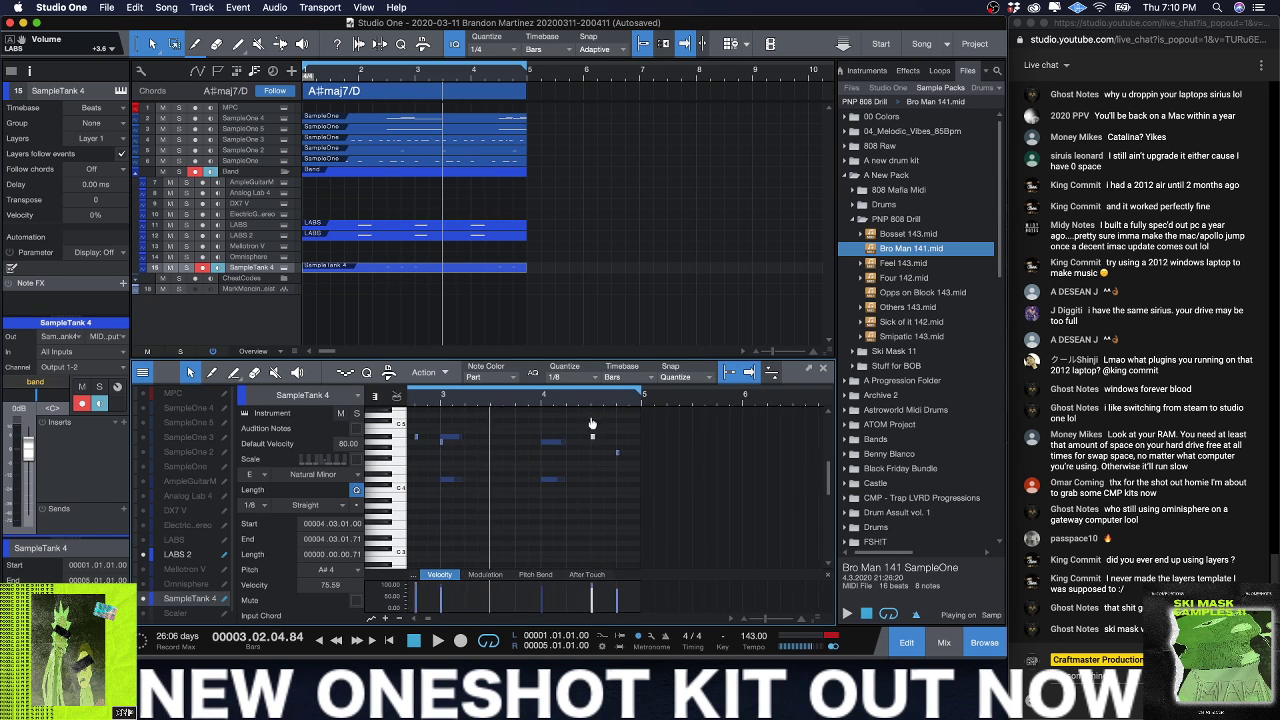
# Step: Play the loop and duplicate the SampleTank 4 part's A#4 note on beat 3 of bar 4 to position 4.2.3
pyautogui.press('w')
pyautogui.press('space')
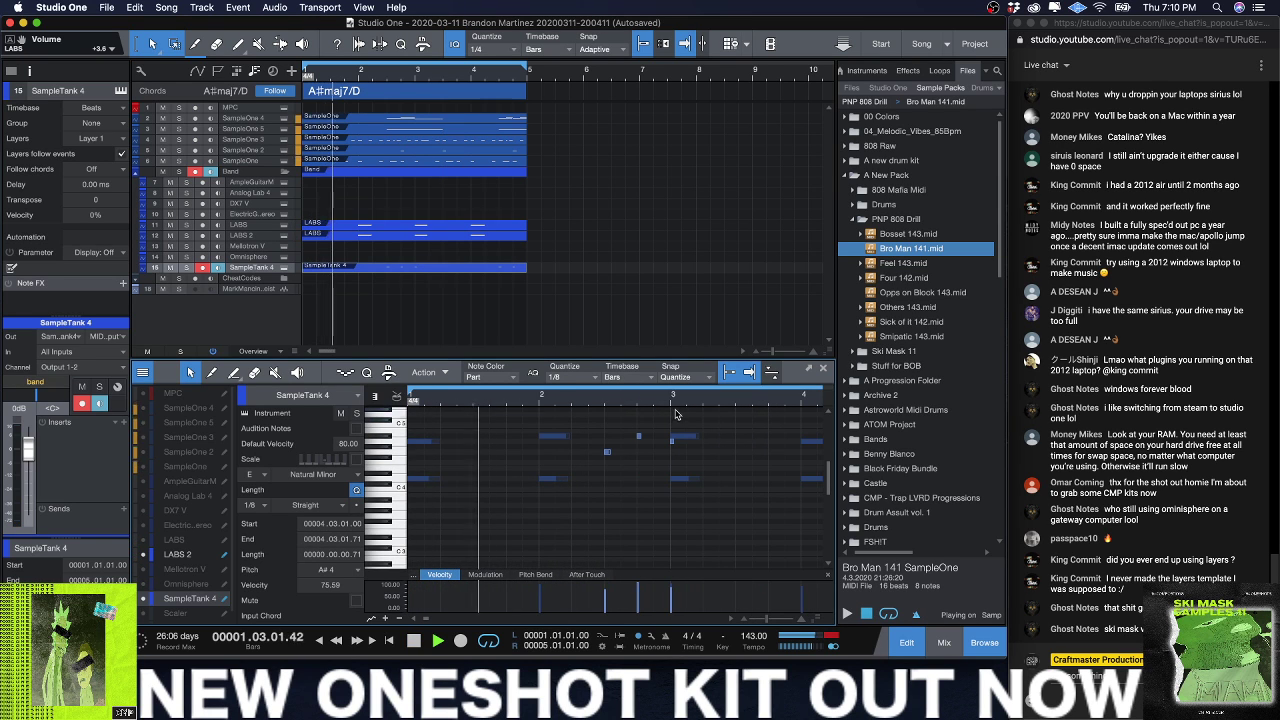
pyautogui.press('e')
pyautogui.press('w')
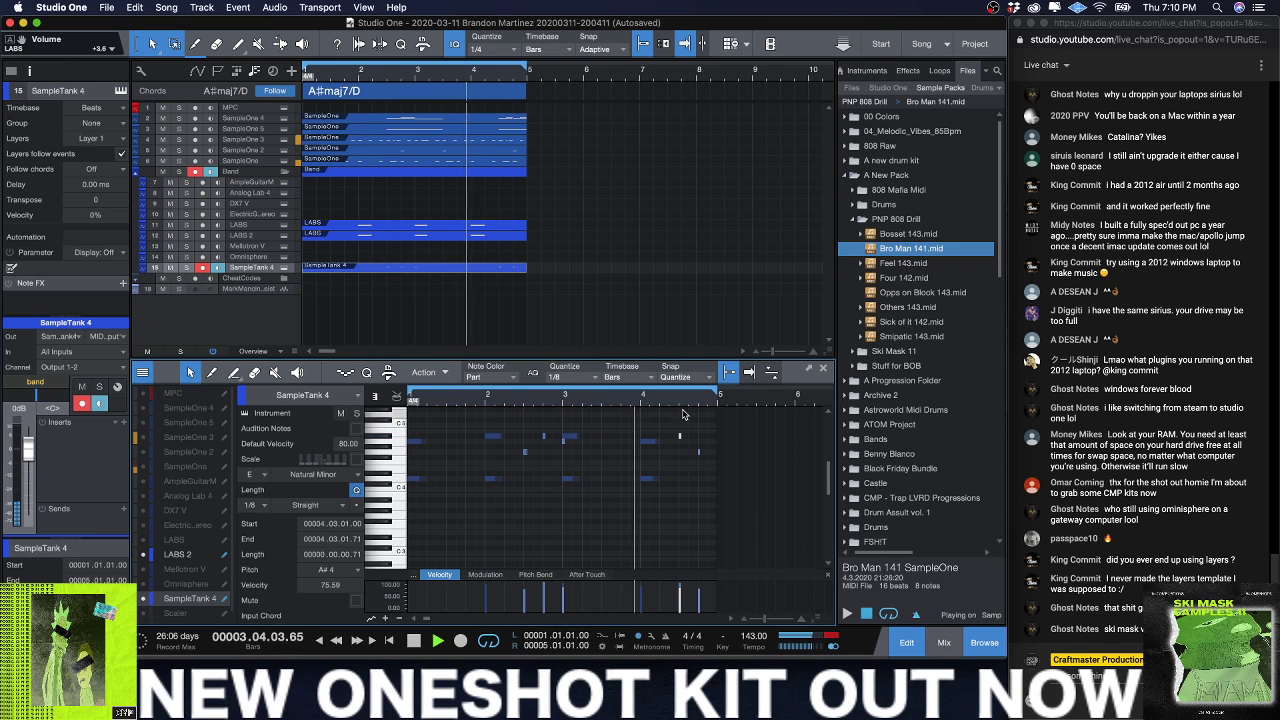
pyautogui.press('e')
pyautogui.moveTo(700, 432); pyautogui.dragTo(669, 438)
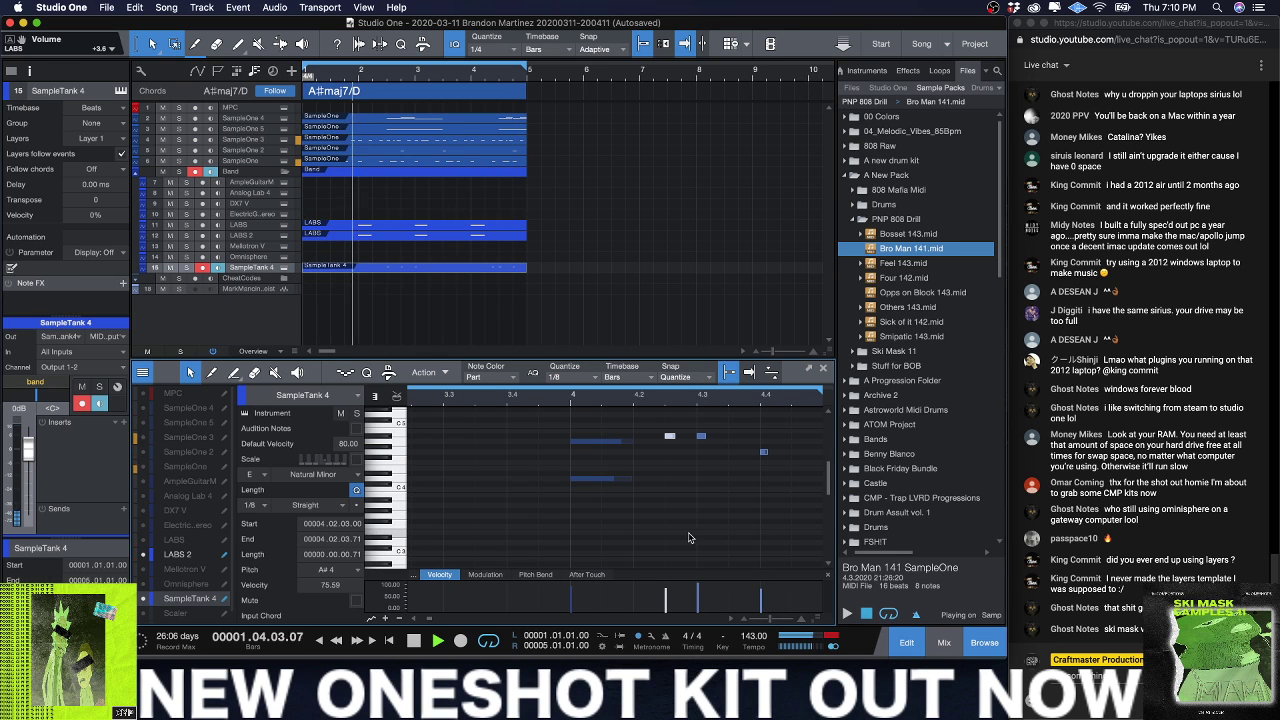
# Step: Lower the duplicated A#4 note's velocity to about 43% and play back the loop to check it
pyautogui.moveTo(665, 590); pyautogui.dragTo(665, 607)
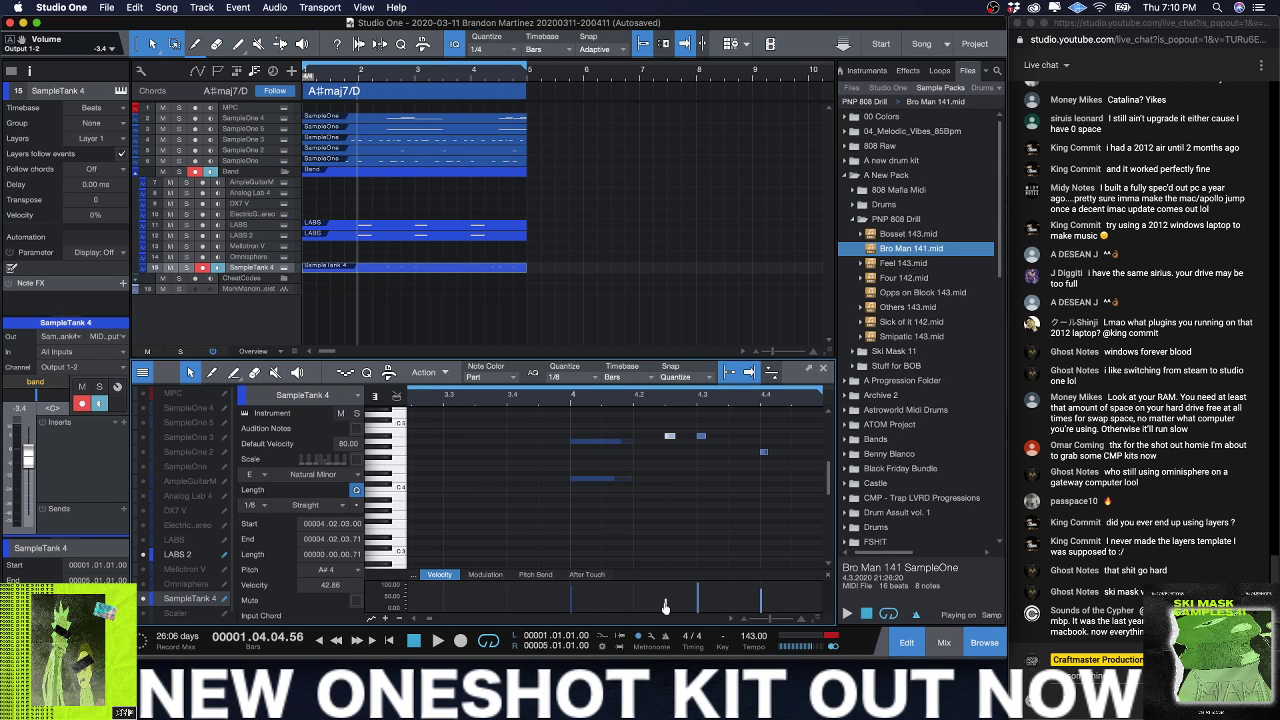
pyautogui.press('space')
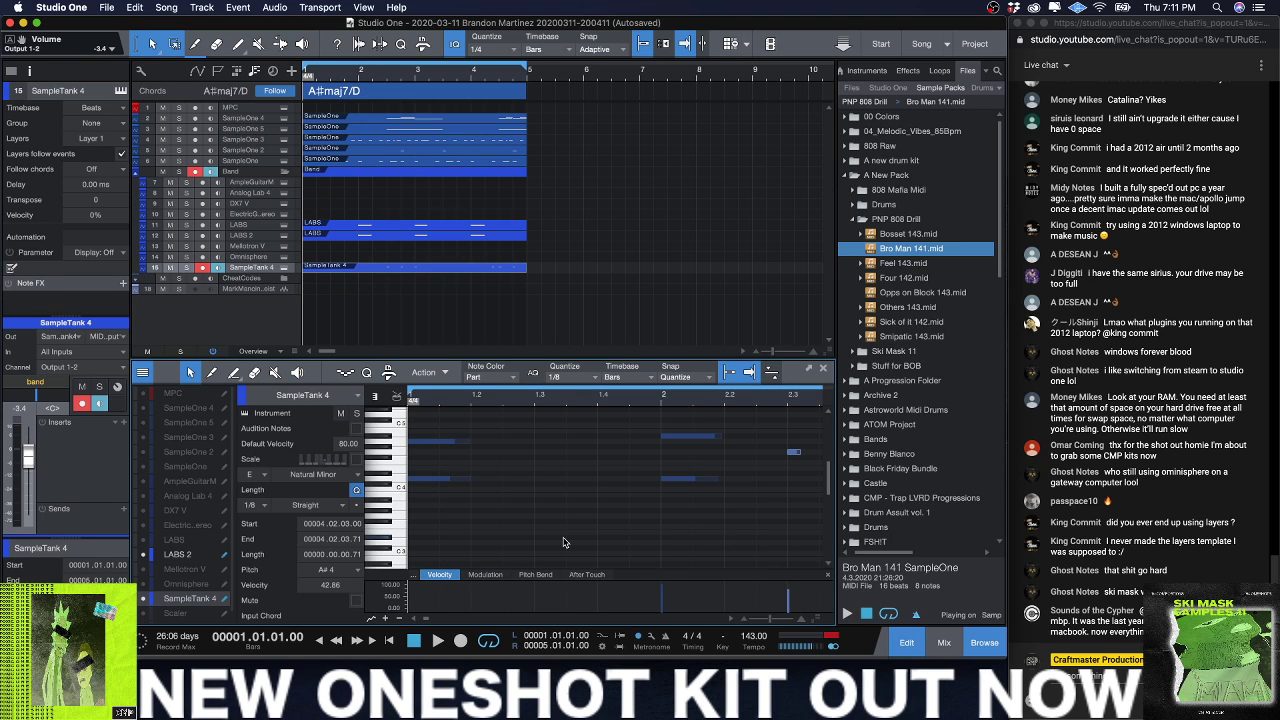
pyautogui.press('space')
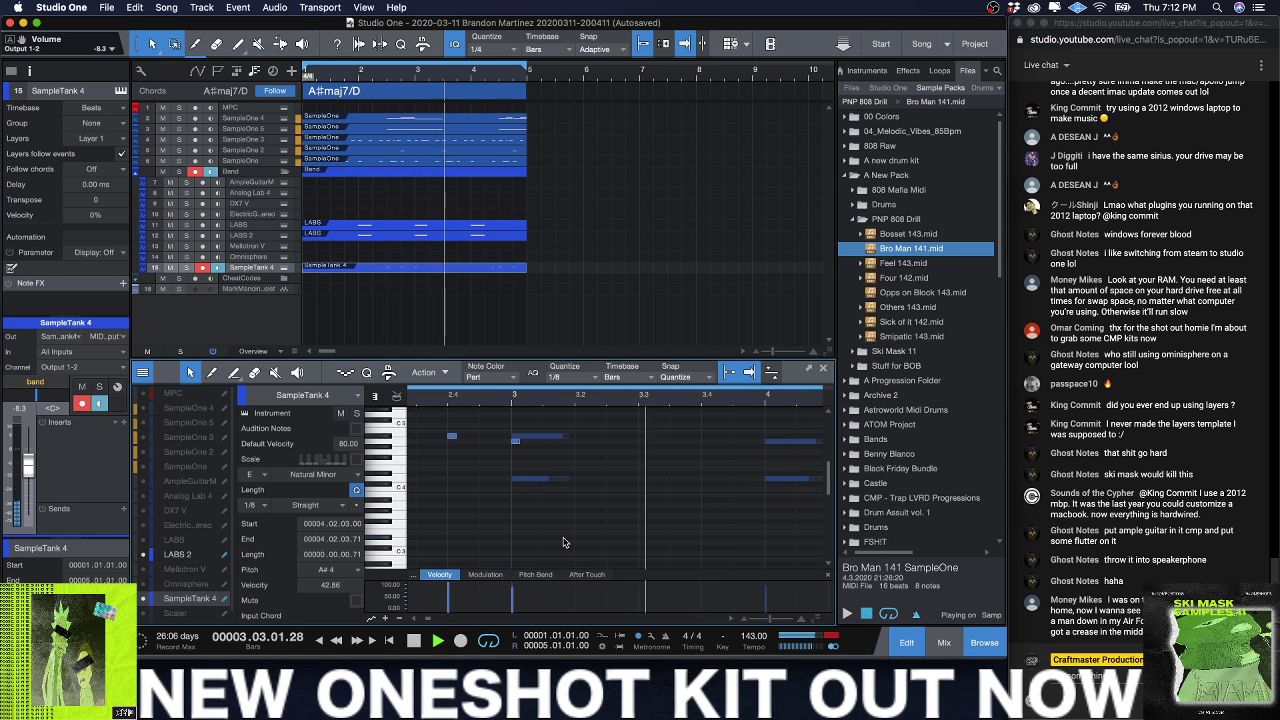
pyautogui.press('space')
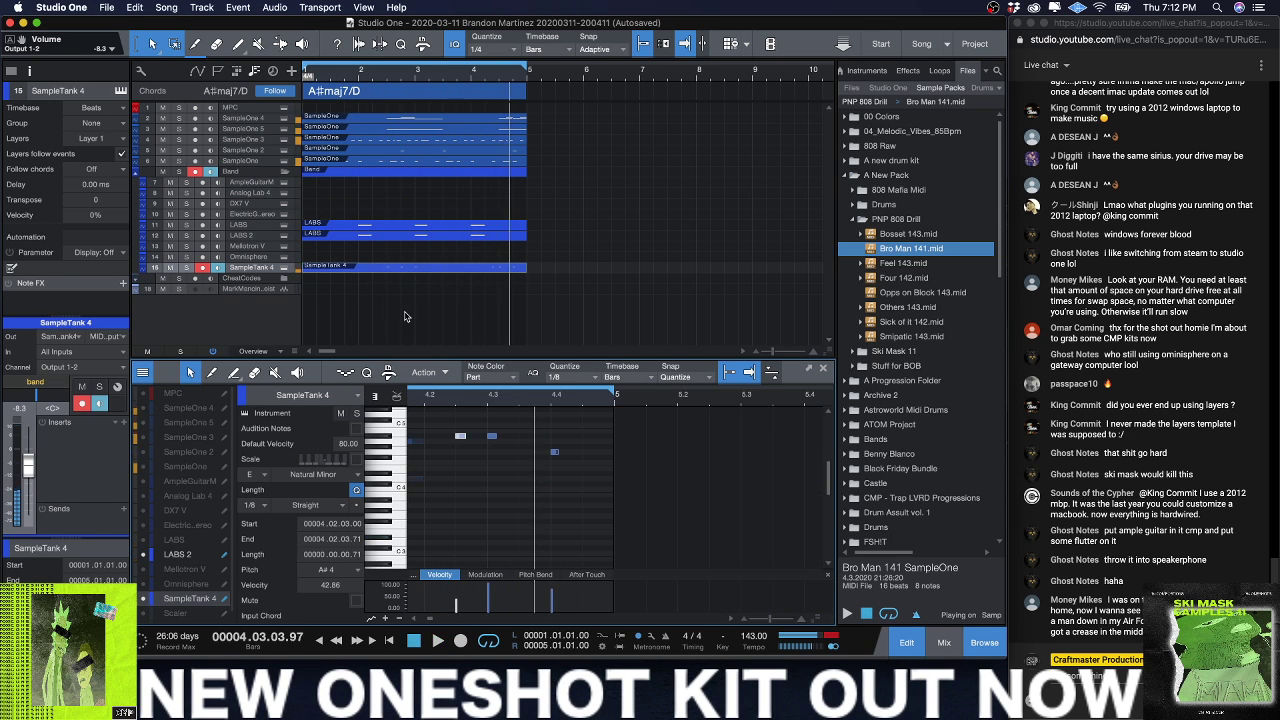
# Step: Insert the Pipeline Mono effect on the Ample Guitar M track
pyautogui.click(255, 182)
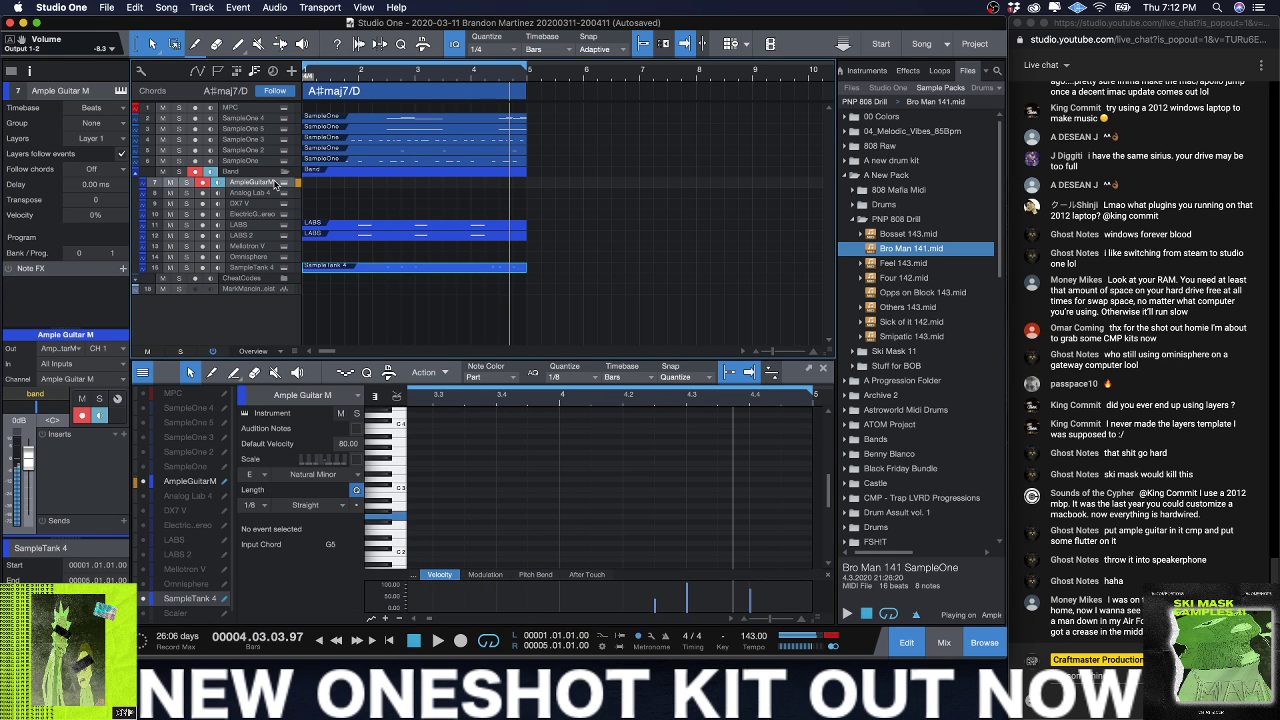
pyautogui.click(121, 435)
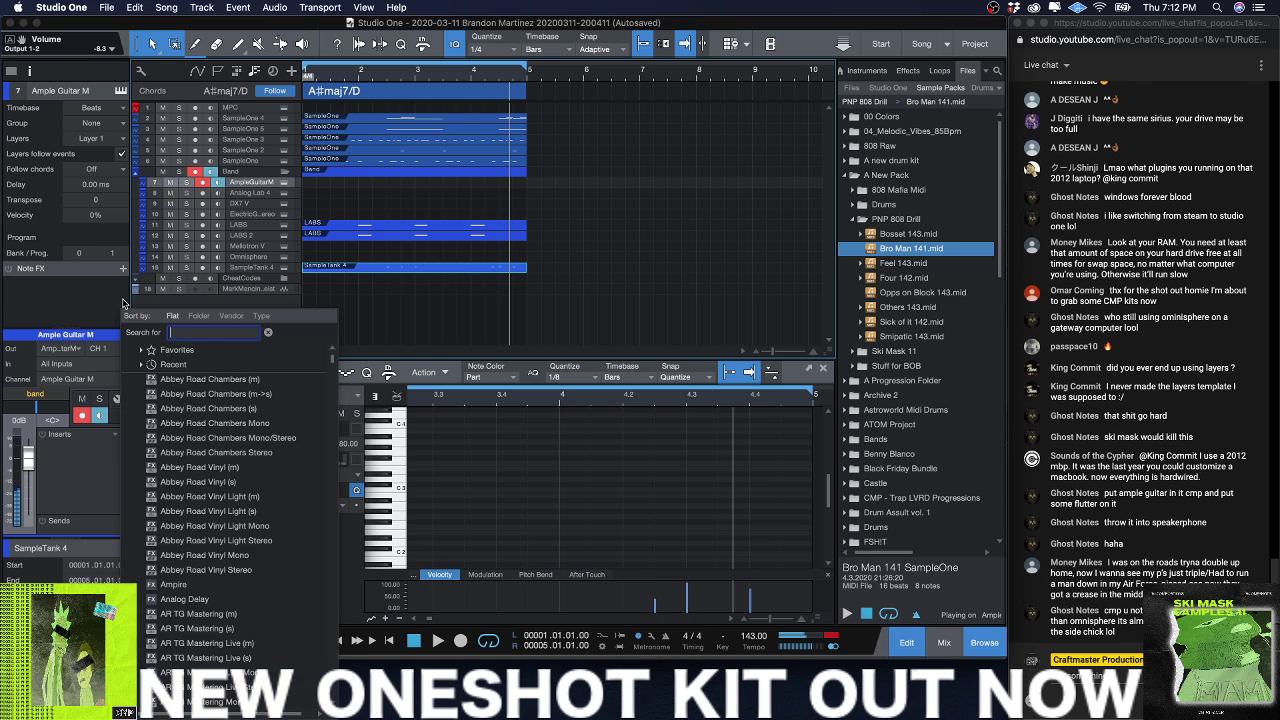
pyautogui.write('pipe')
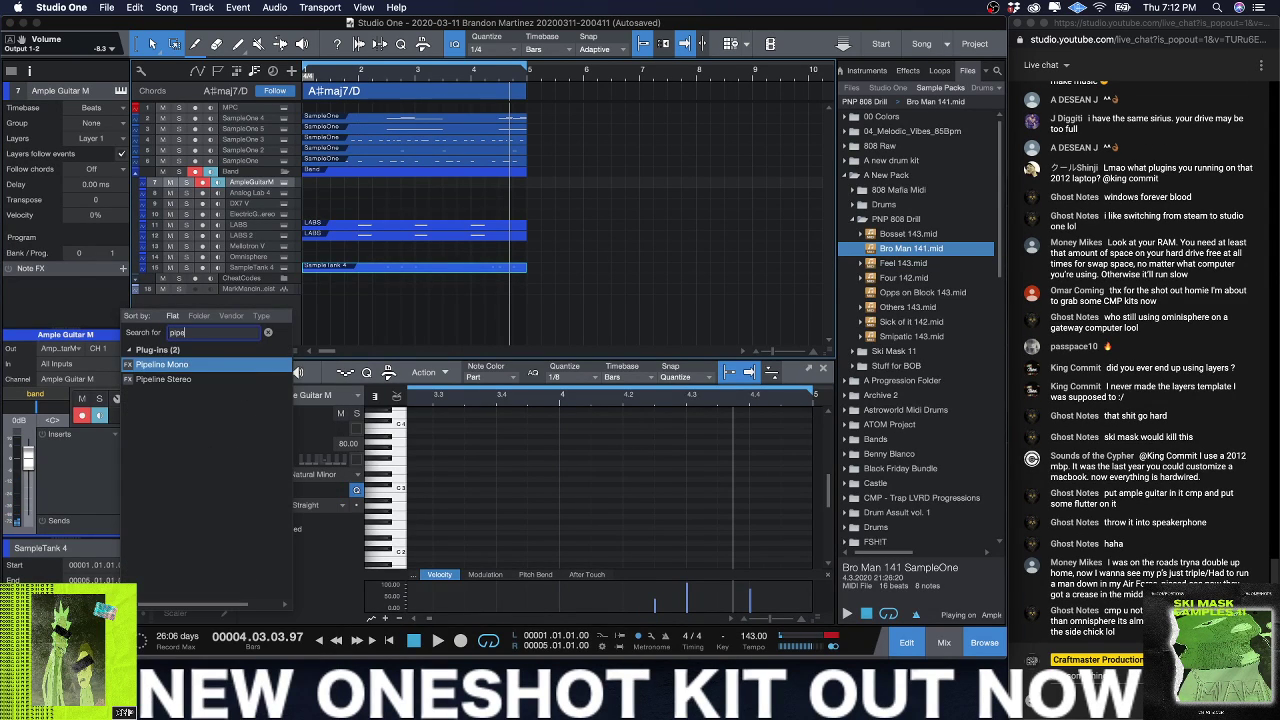
pyautogui.press('Return')
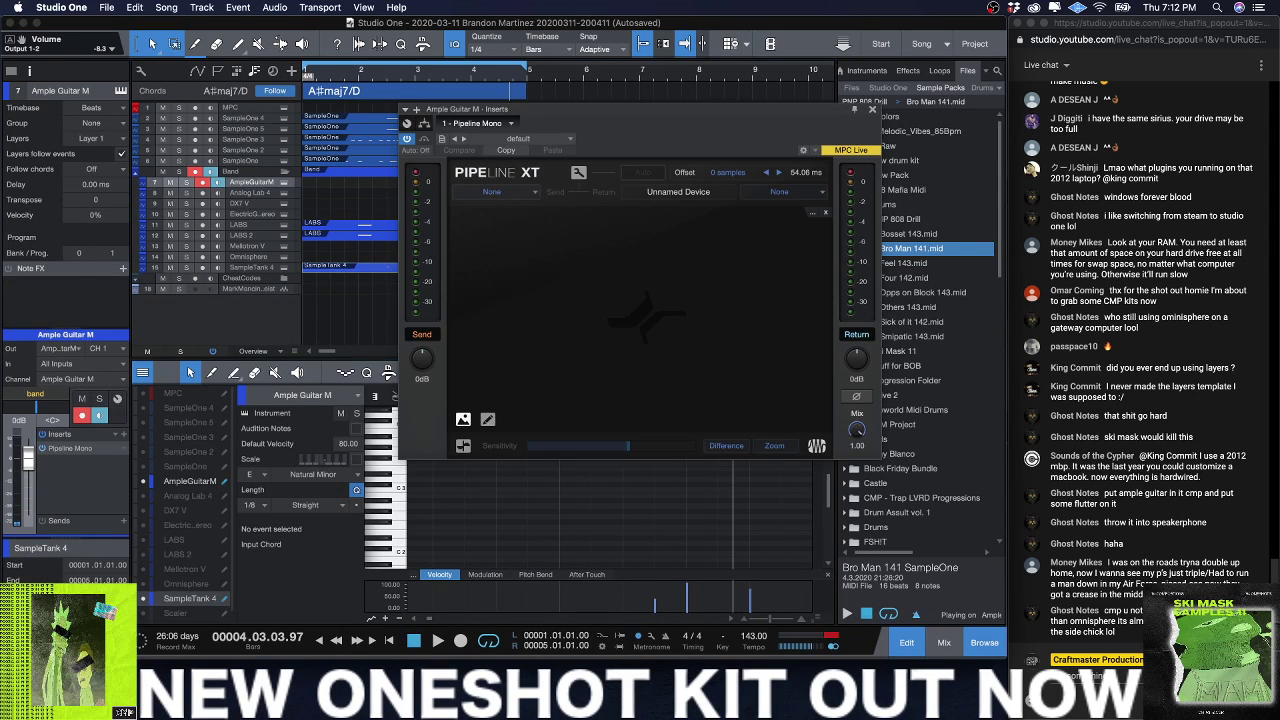
# Step: Import the Mo Better Zu.ioconfig file into the song's audio I/O setup from Pipeline's send list and accept it
pyautogui.click(533, 192)
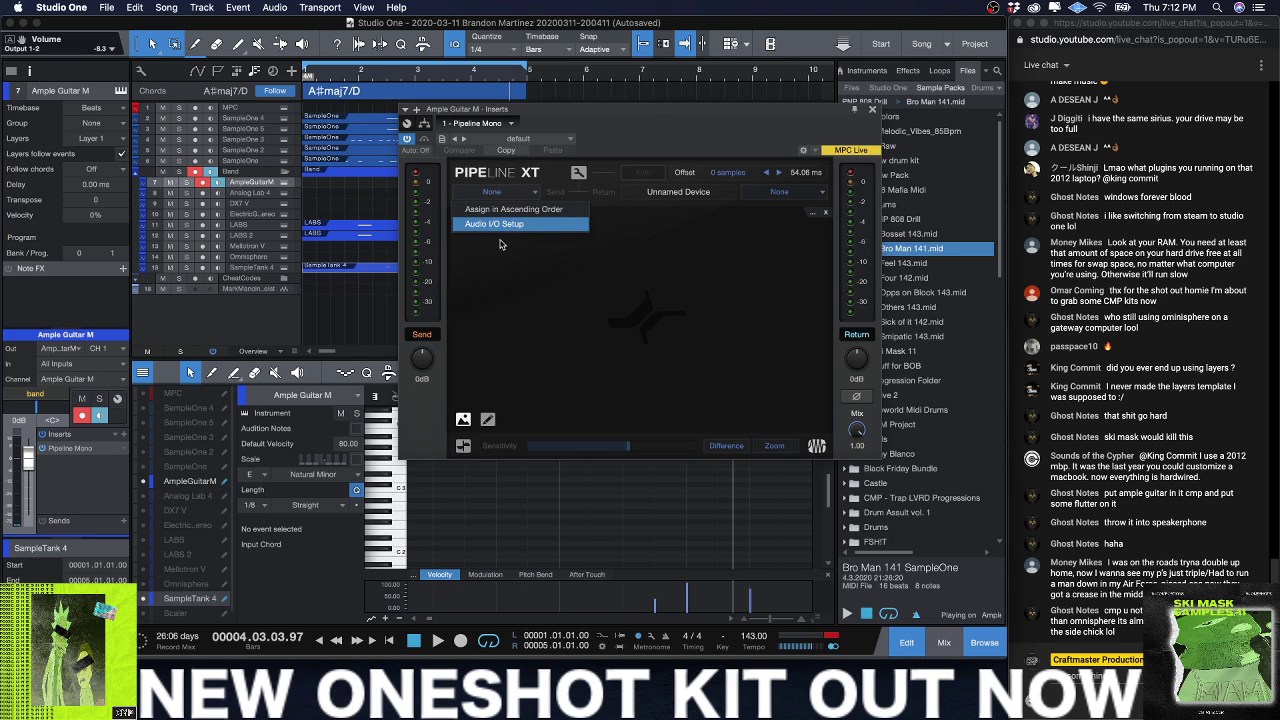
pyautogui.click(507, 226)
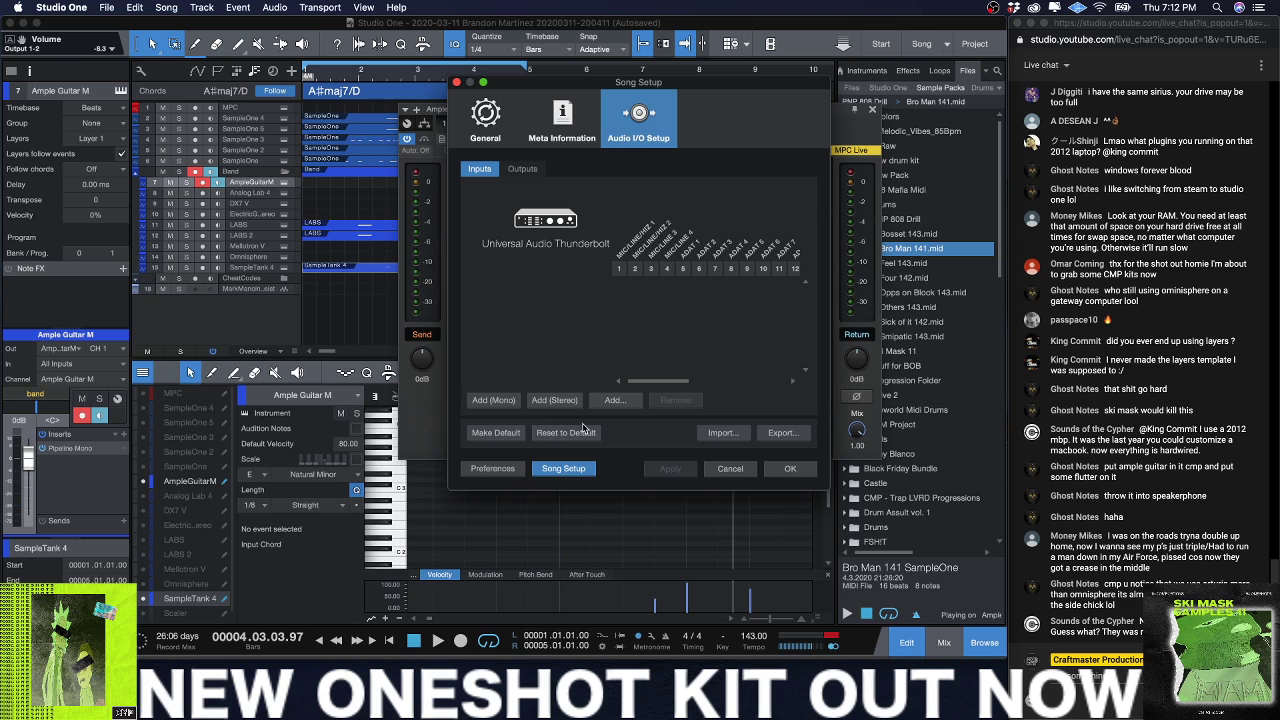
pyautogui.click(722, 433)
pyautogui.click(669, 172)
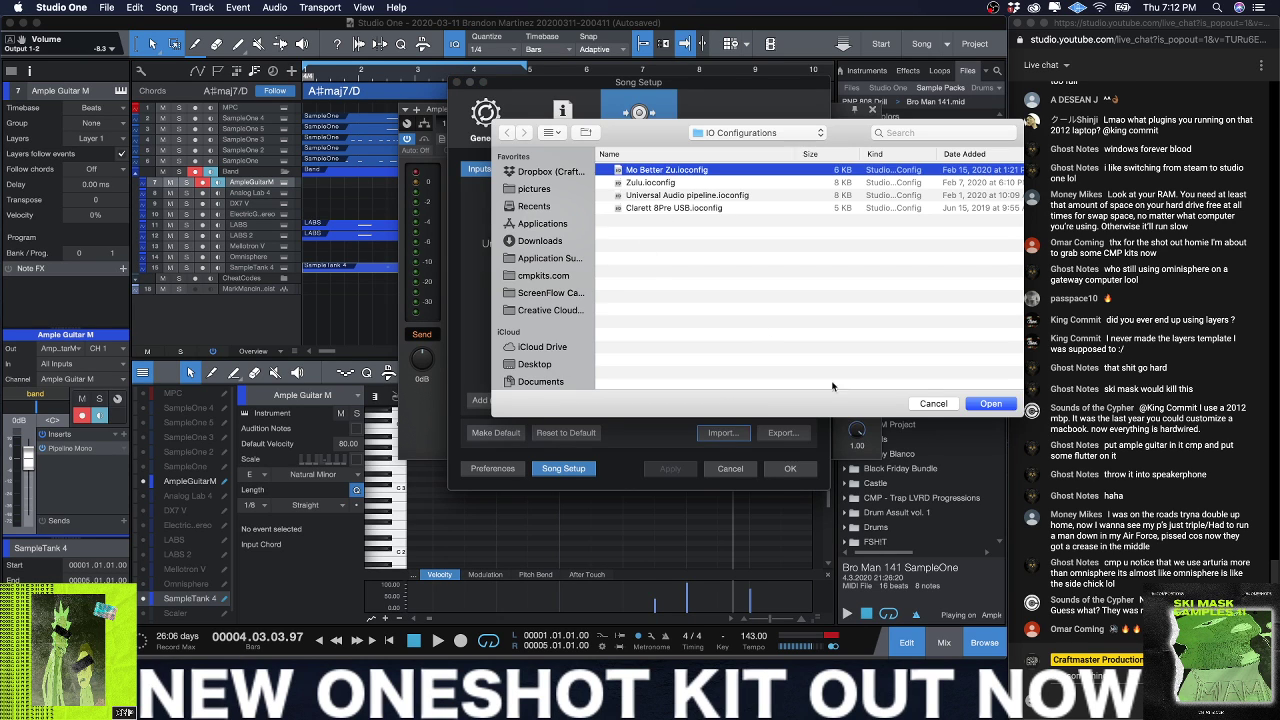
pyautogui.click(989, 404)
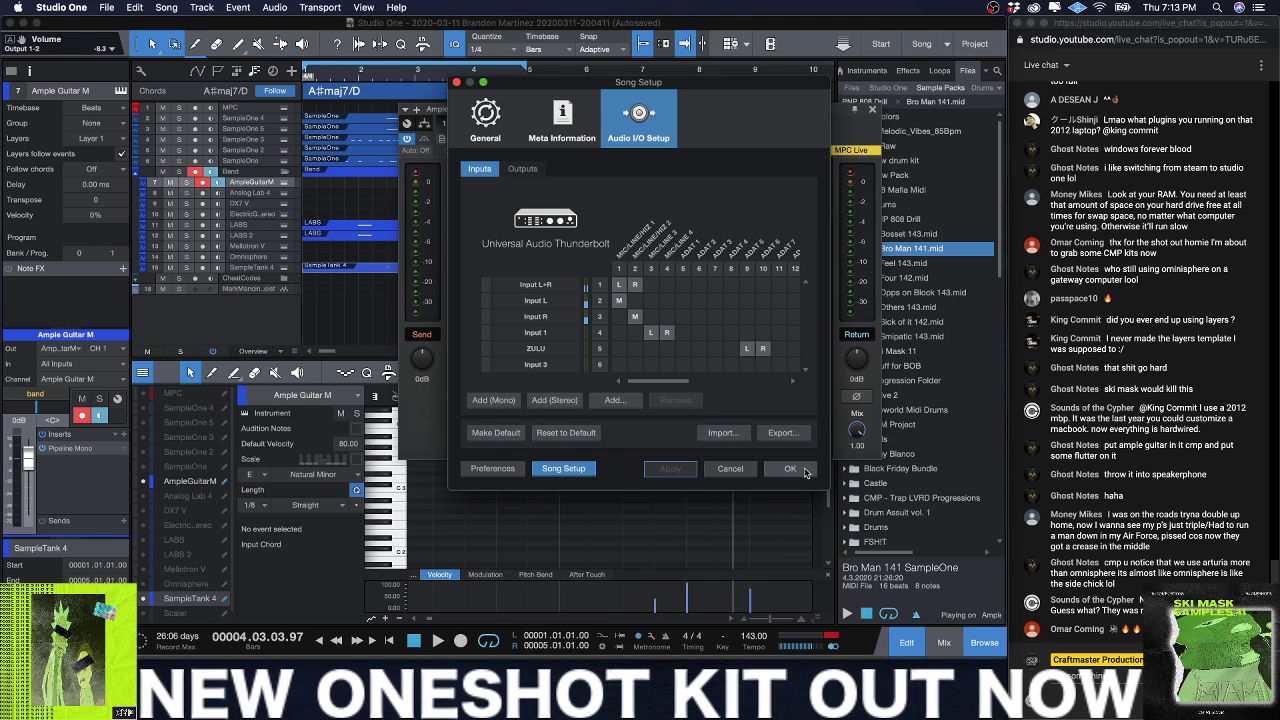
pyautogui.click(806, 470)
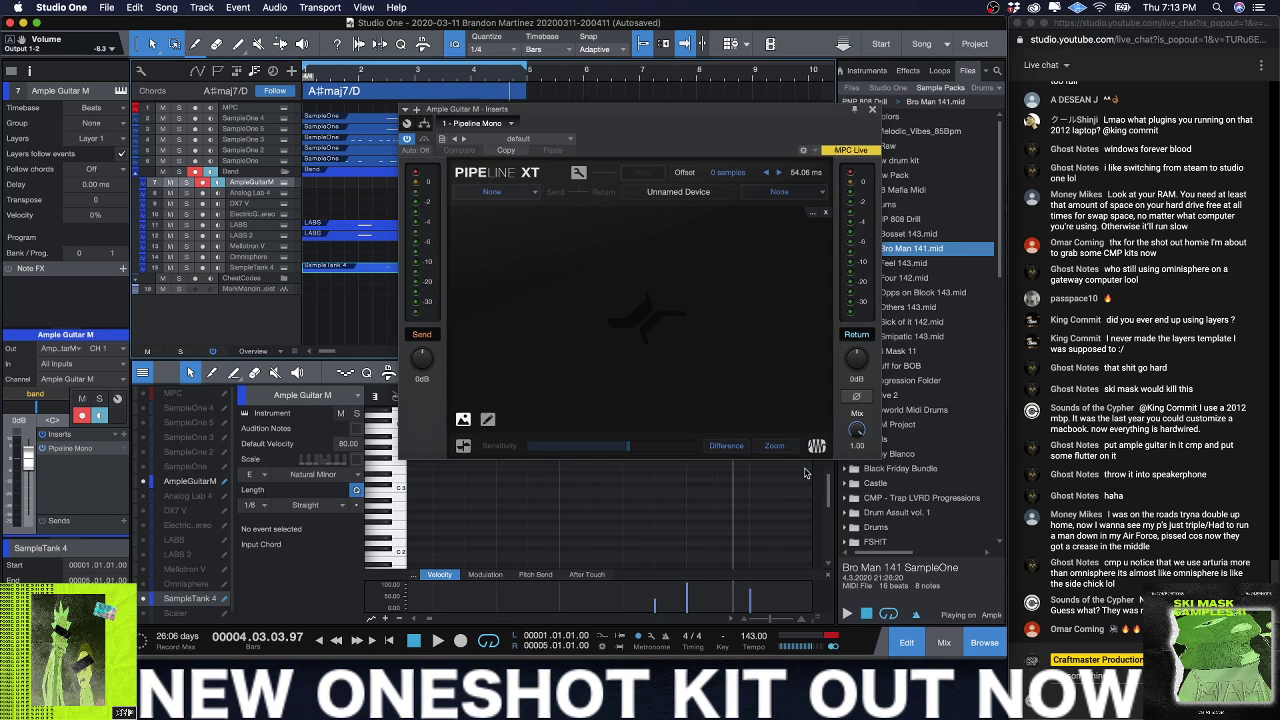
# Step: Set Pipeline's send to "might be this" and its return to Input L
pyautogui.click(533, 191)
pyautogui.click(538, 208)
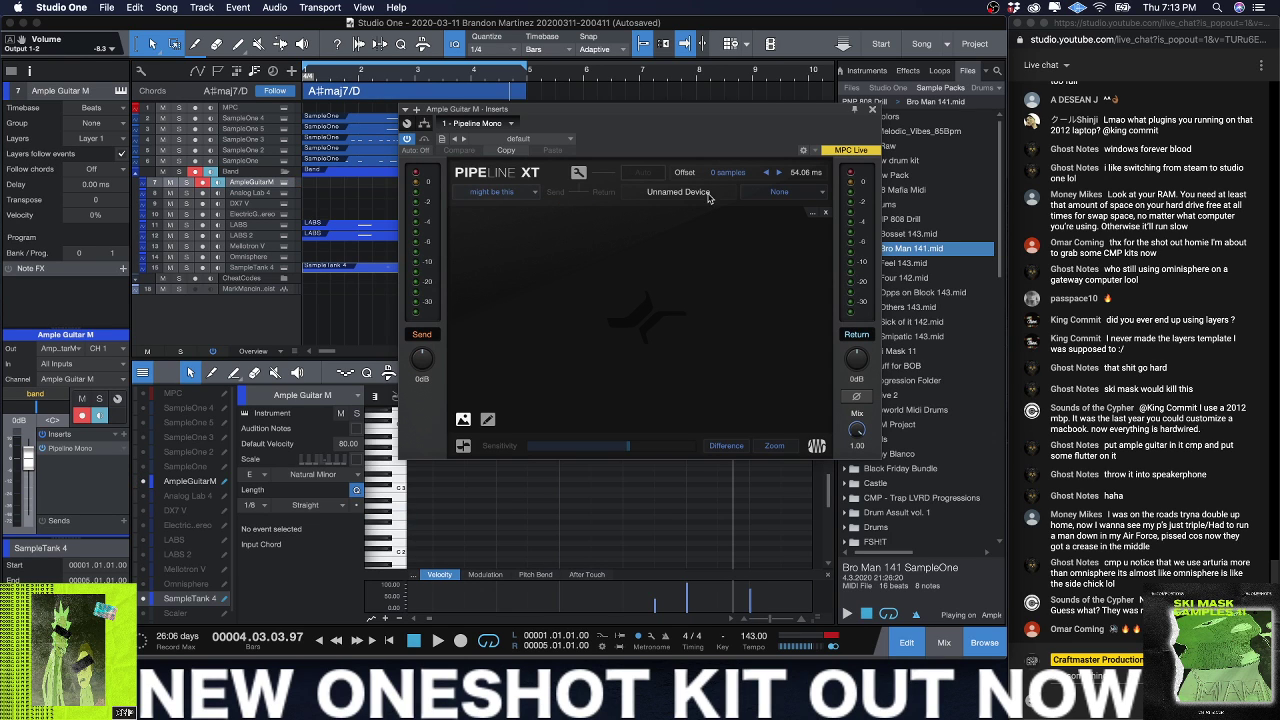
pyautogui.click(795, 193)
pyautogui.click(802, 216)
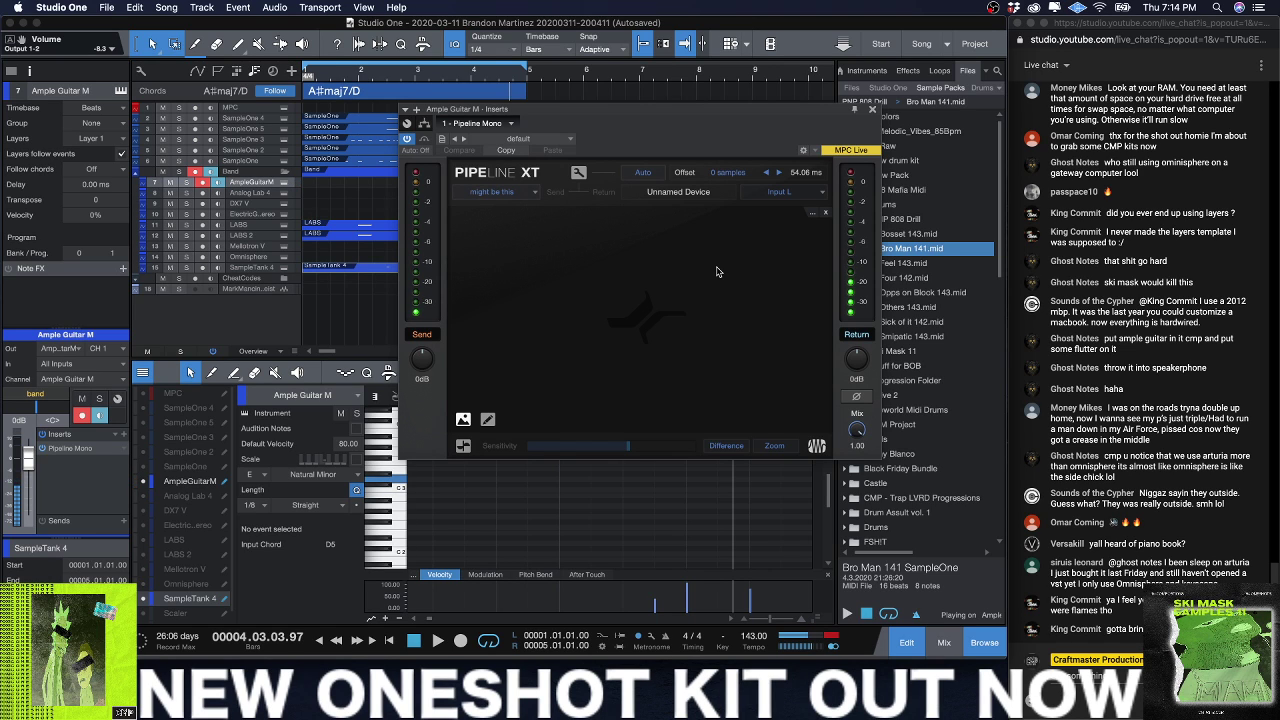
# Step: Create a four-bar part on the Ample Guitar M track, record a guitar line into it over the loop, and close Pipeline
pyautogui.press('space')
pyautogui.press('space')
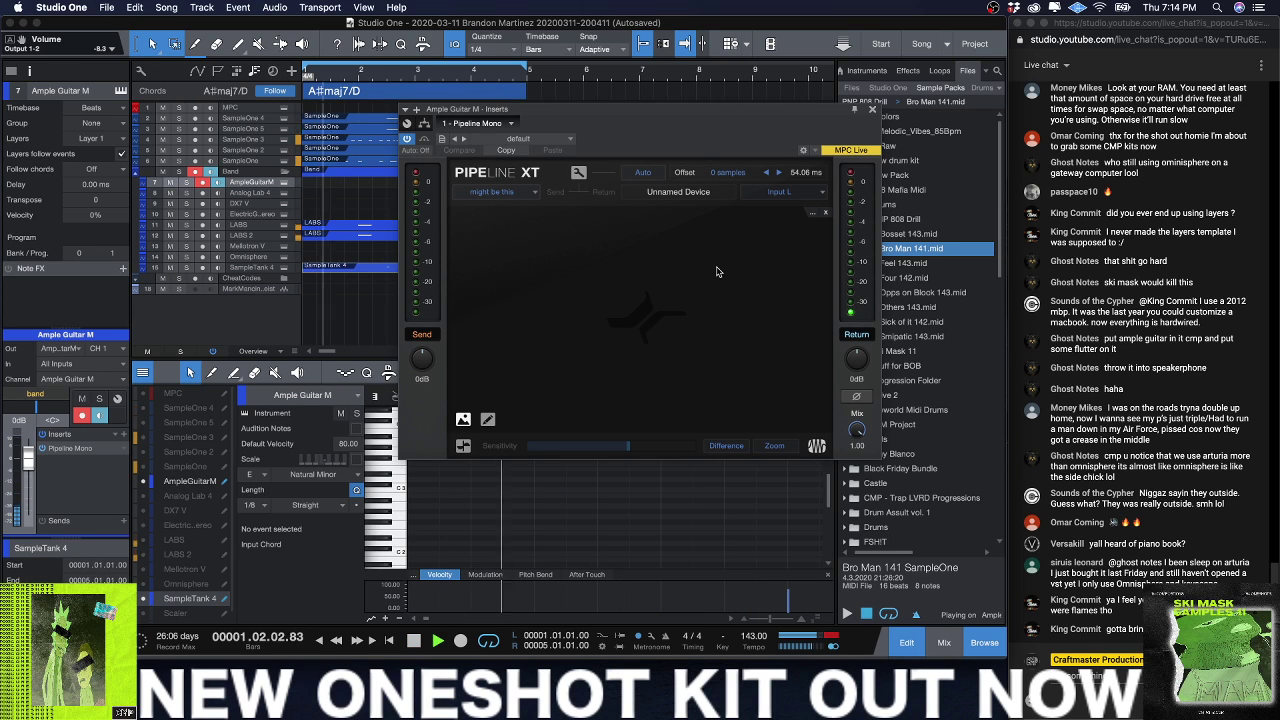
pyautogui.doubleClick(313, 181)
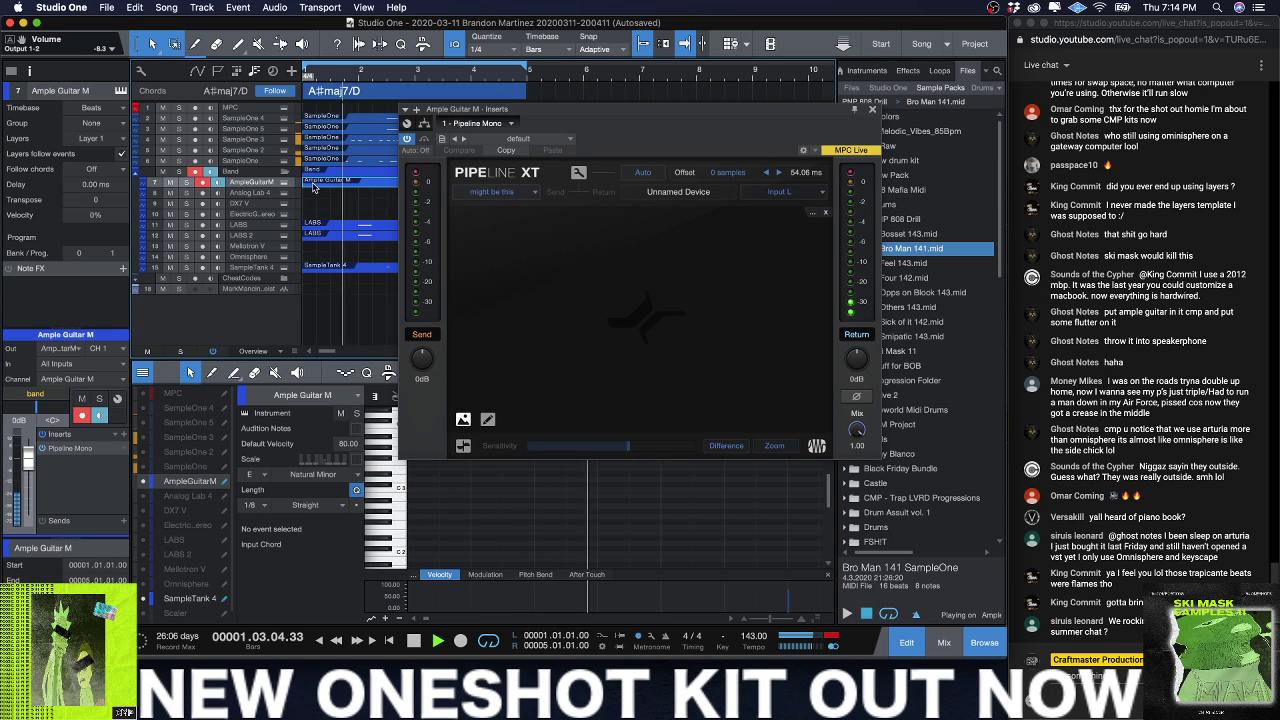
pyautogui.press('space')
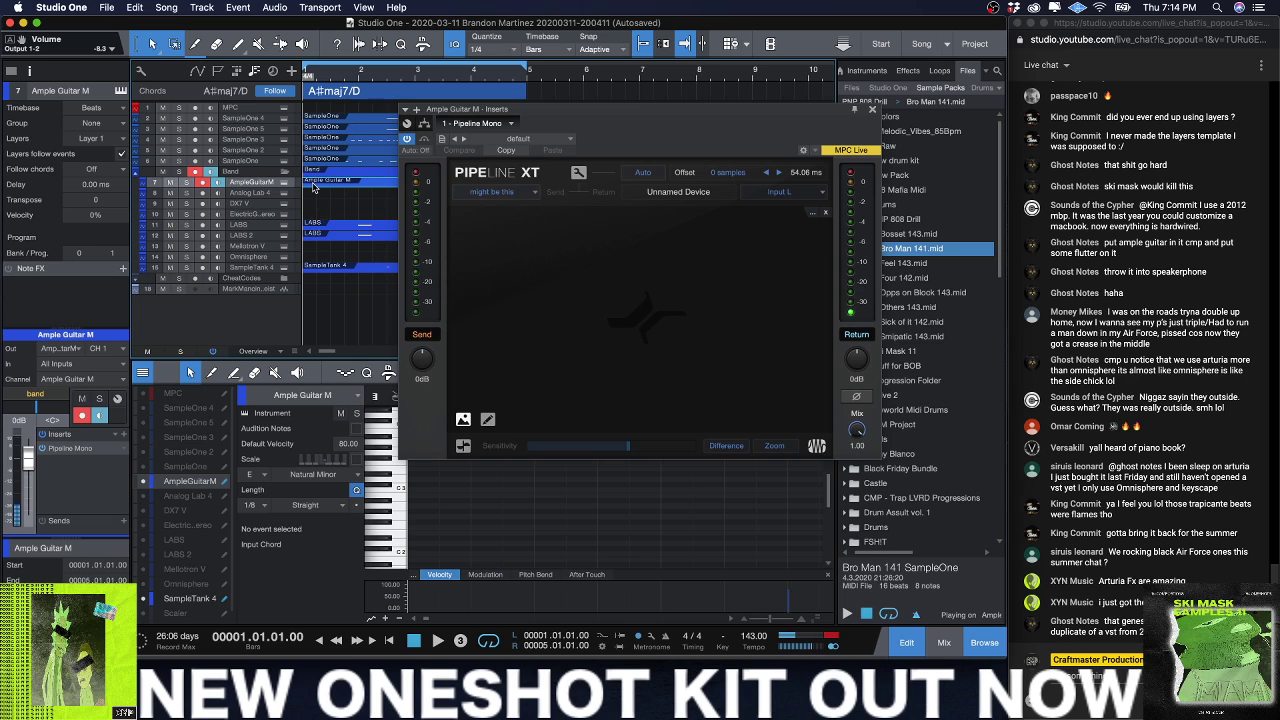
pyautogui.press('KP_Multiply')
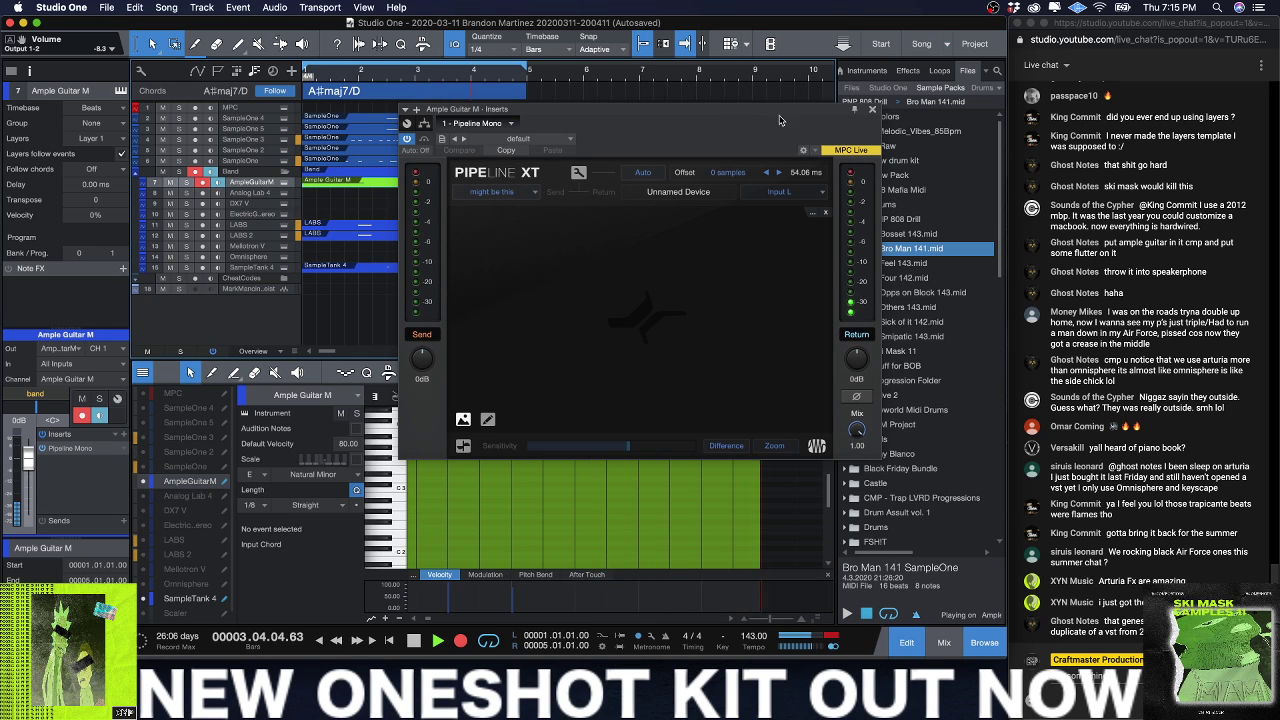
pyautogui.press('space')
pyautogui.click(872, 109)
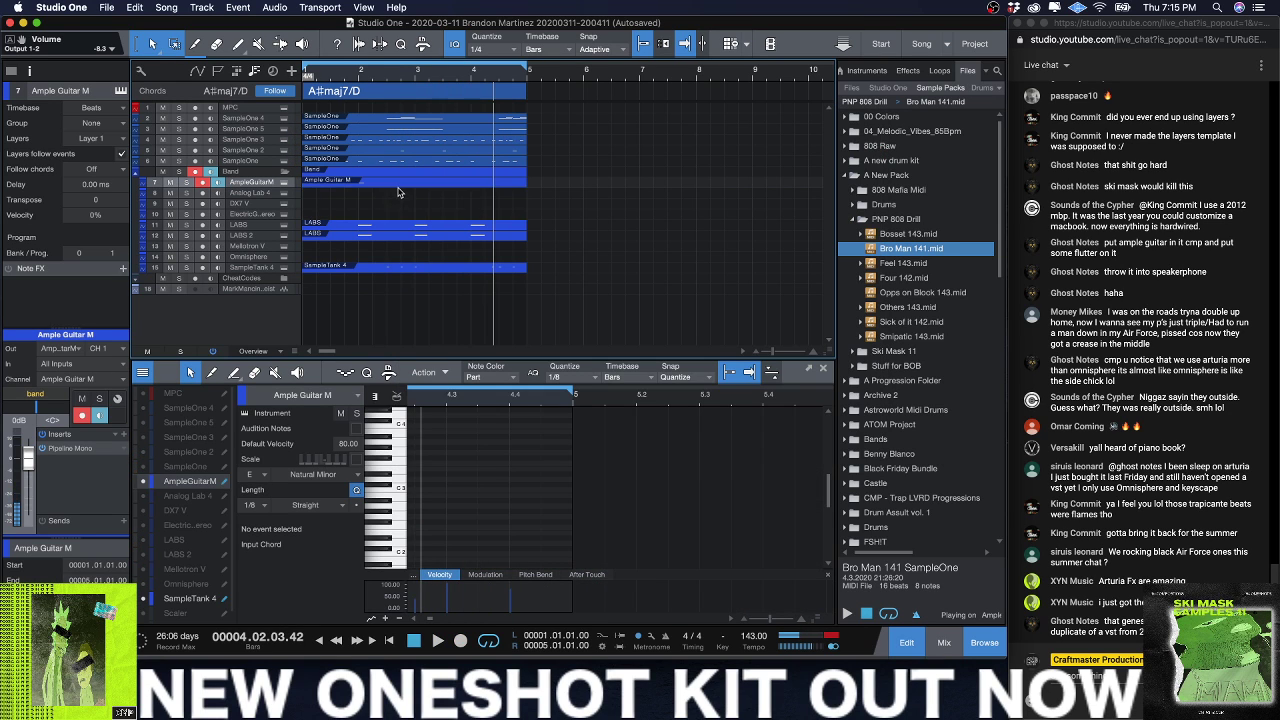
# Step: Play back the recorded Ample Guitar M part and bounce it to a new audio track
pyautogui.click(397, 187)
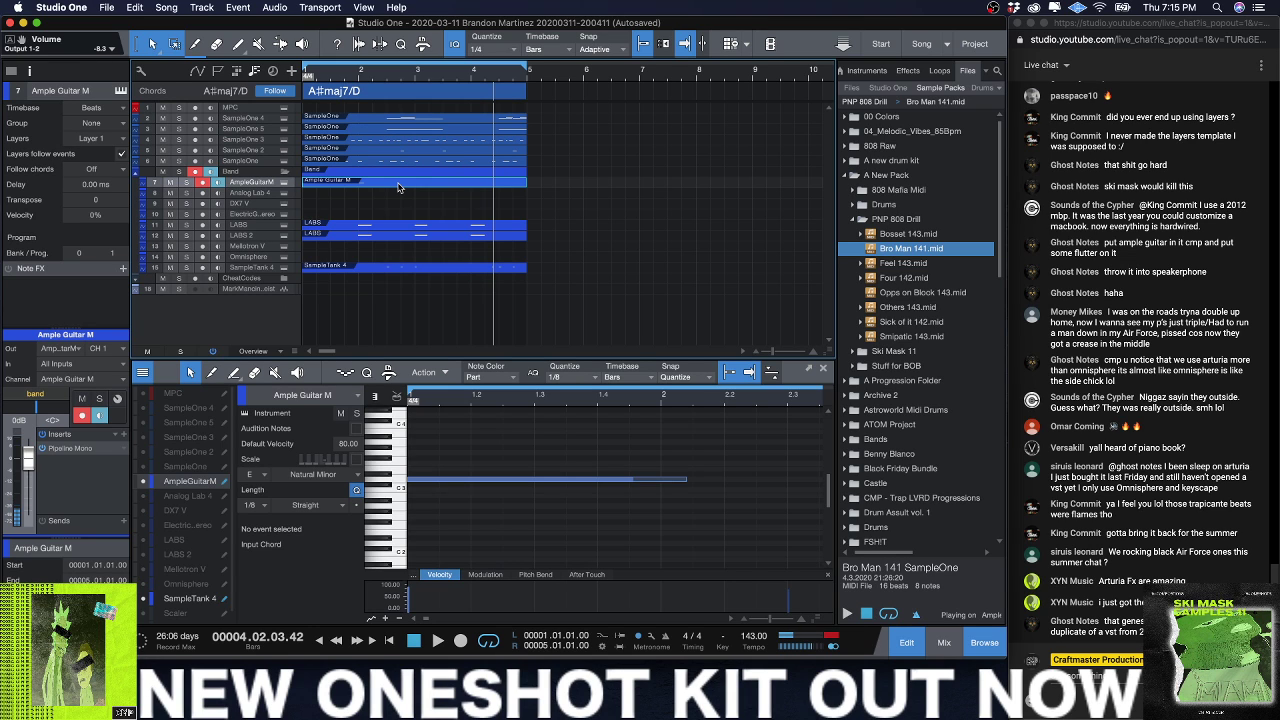
pyautogui.press('space')
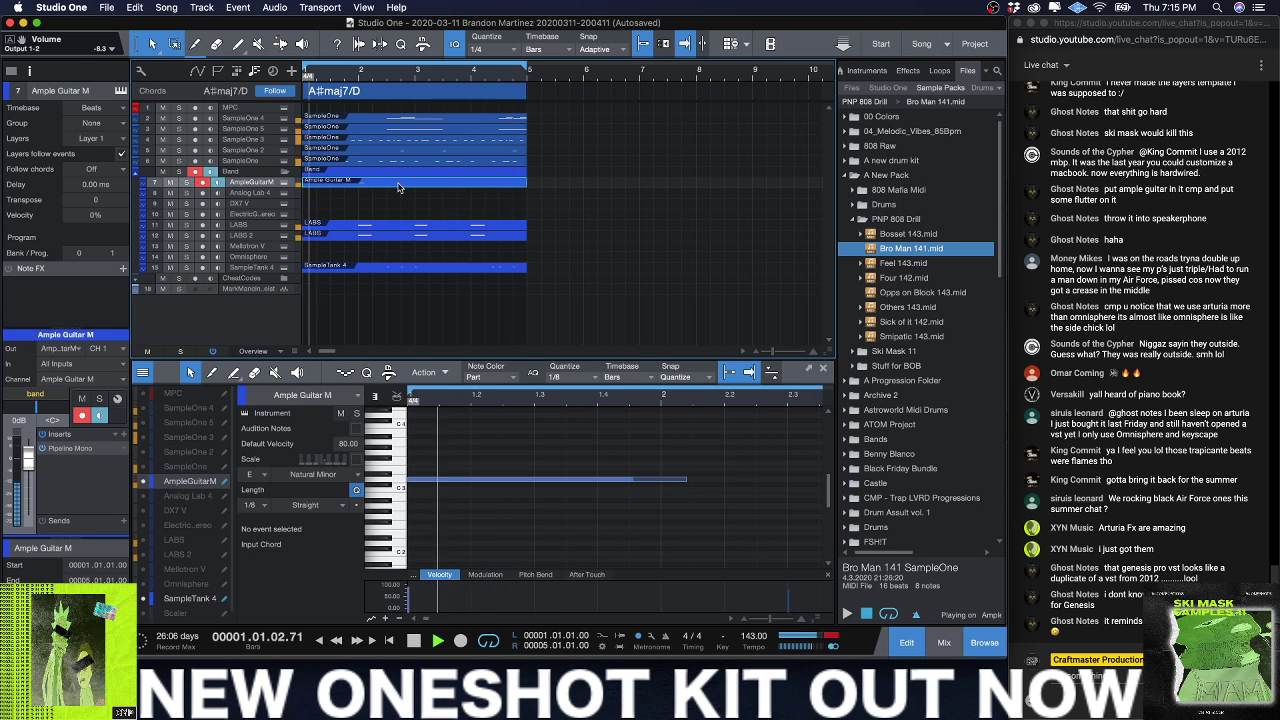
pyautogui.press('space')
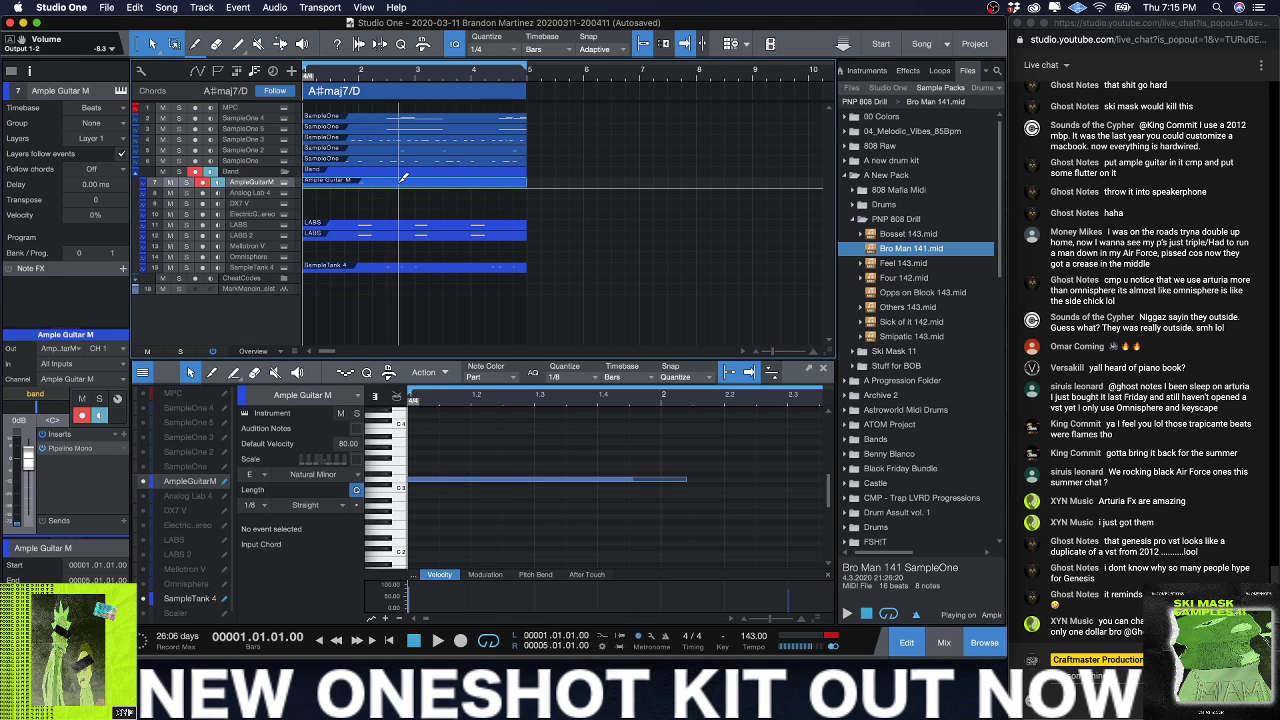
pyautogui.press('super+b')
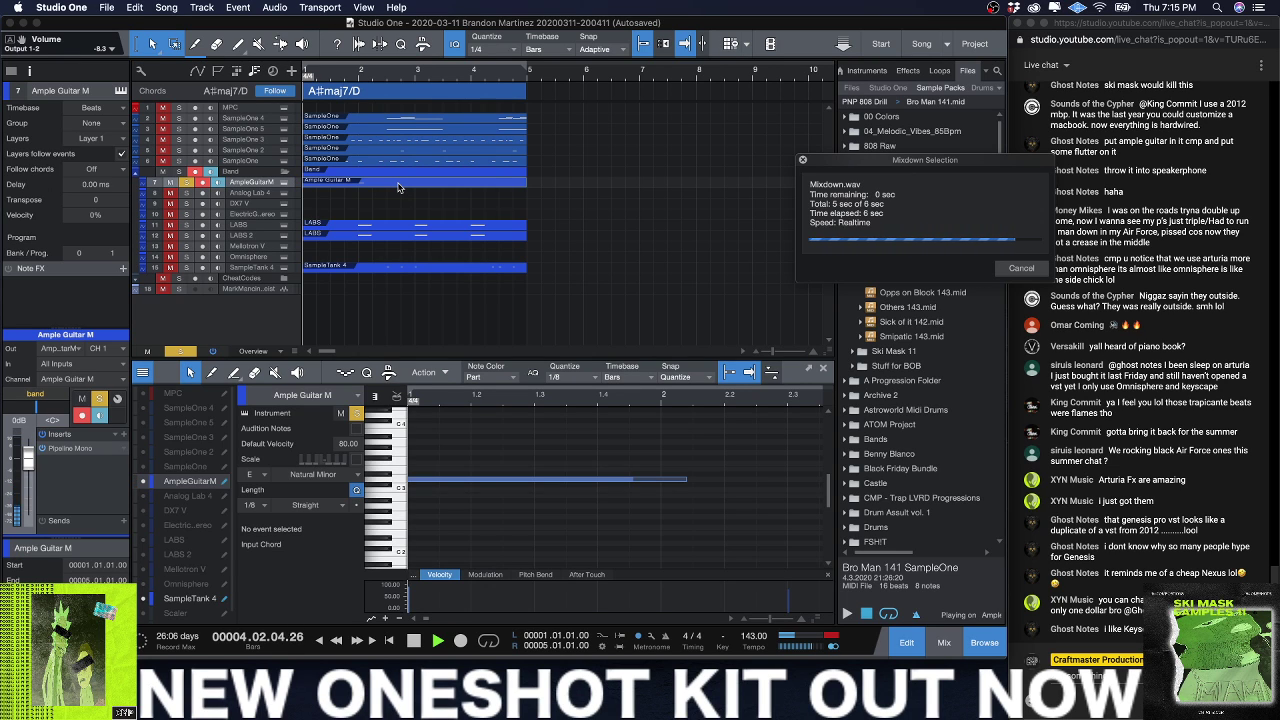
pyautogui.hscroll(5, 360, 230)
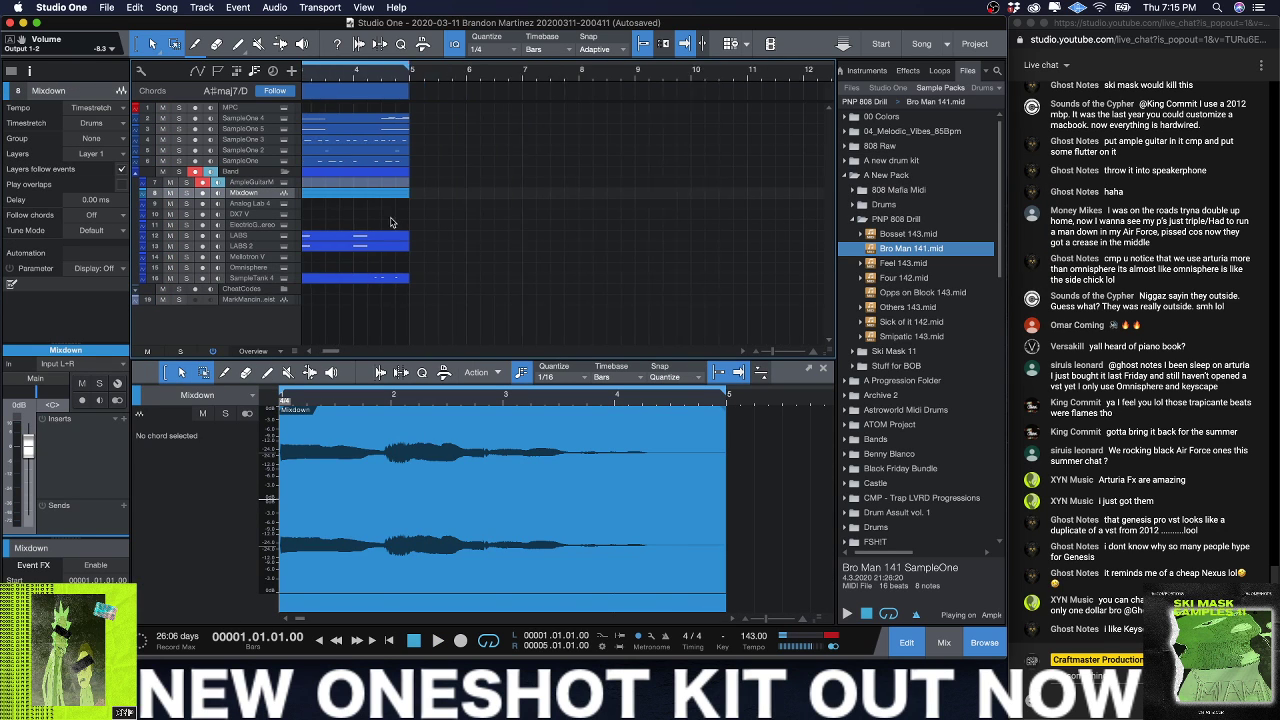
pyautogui.hscroll(-5, 345, 255)
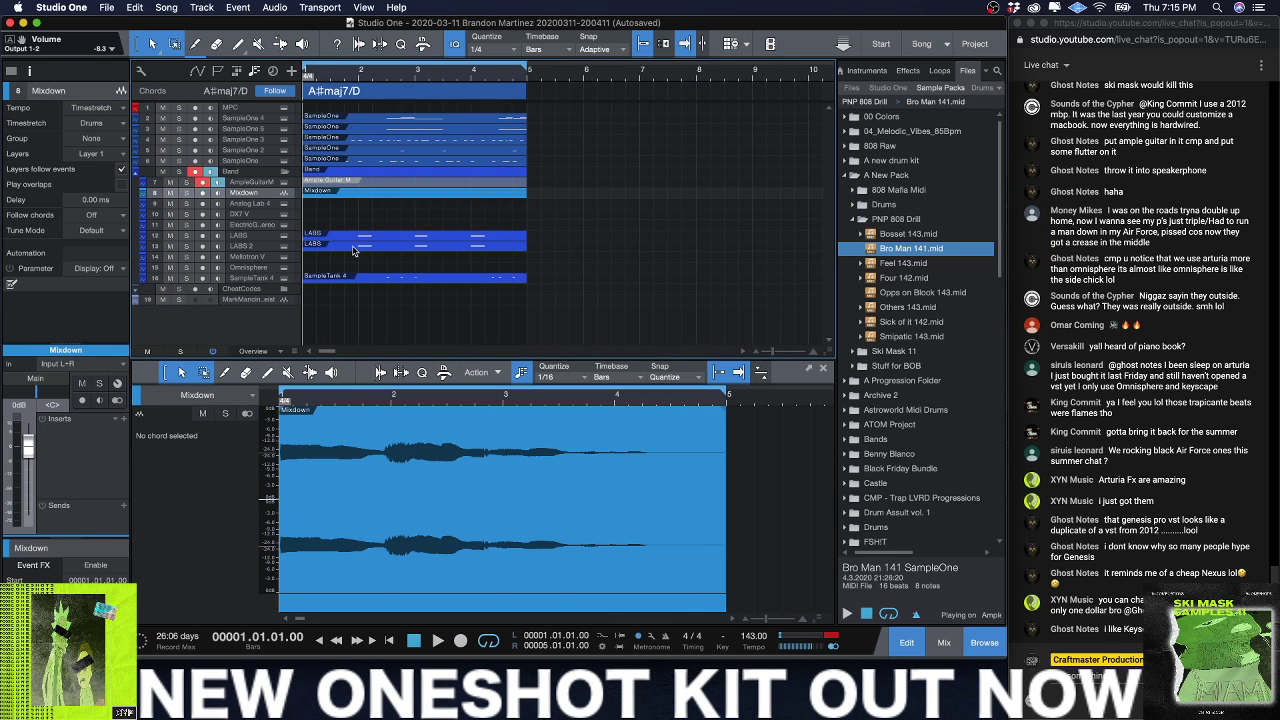
# Step: Delete the original Ample Guitar M part and remove the Pipeline Mono insert from its track
pyautogui.click(385, 186)
pyautogui.press('Delete')
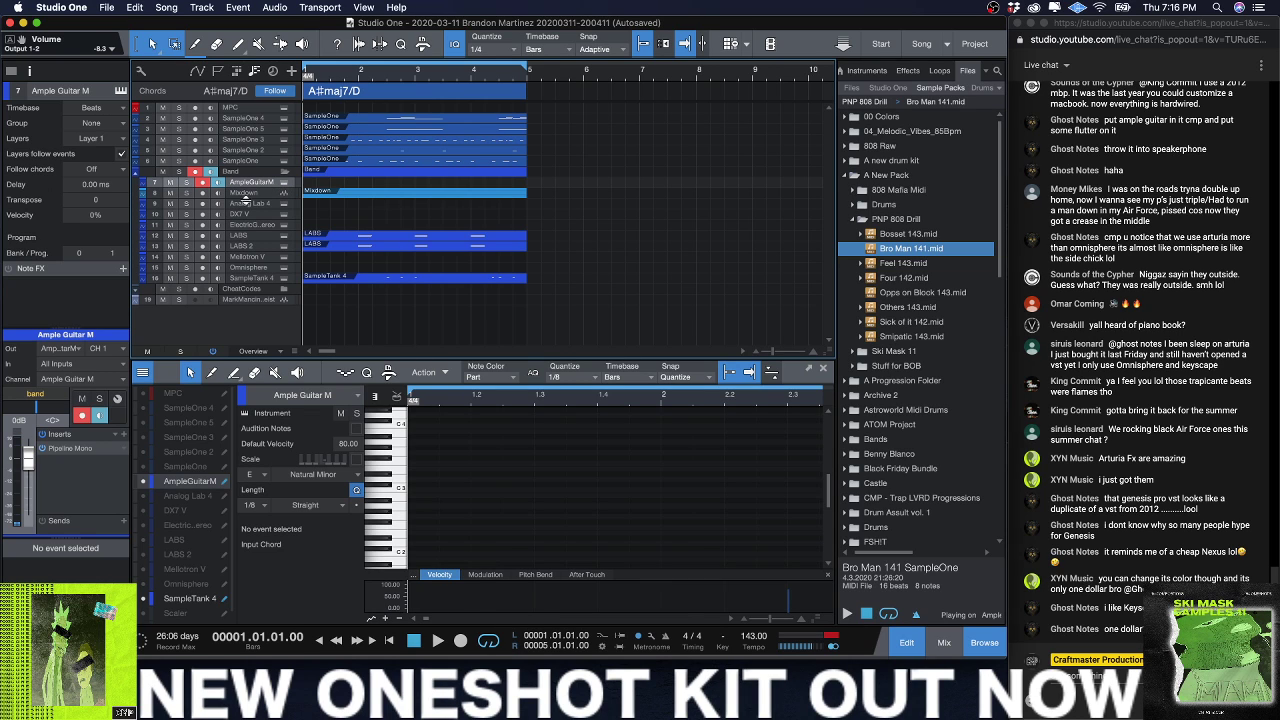
pyautogui.click(186, 267)
pyautogui.rightClick(82, 450)
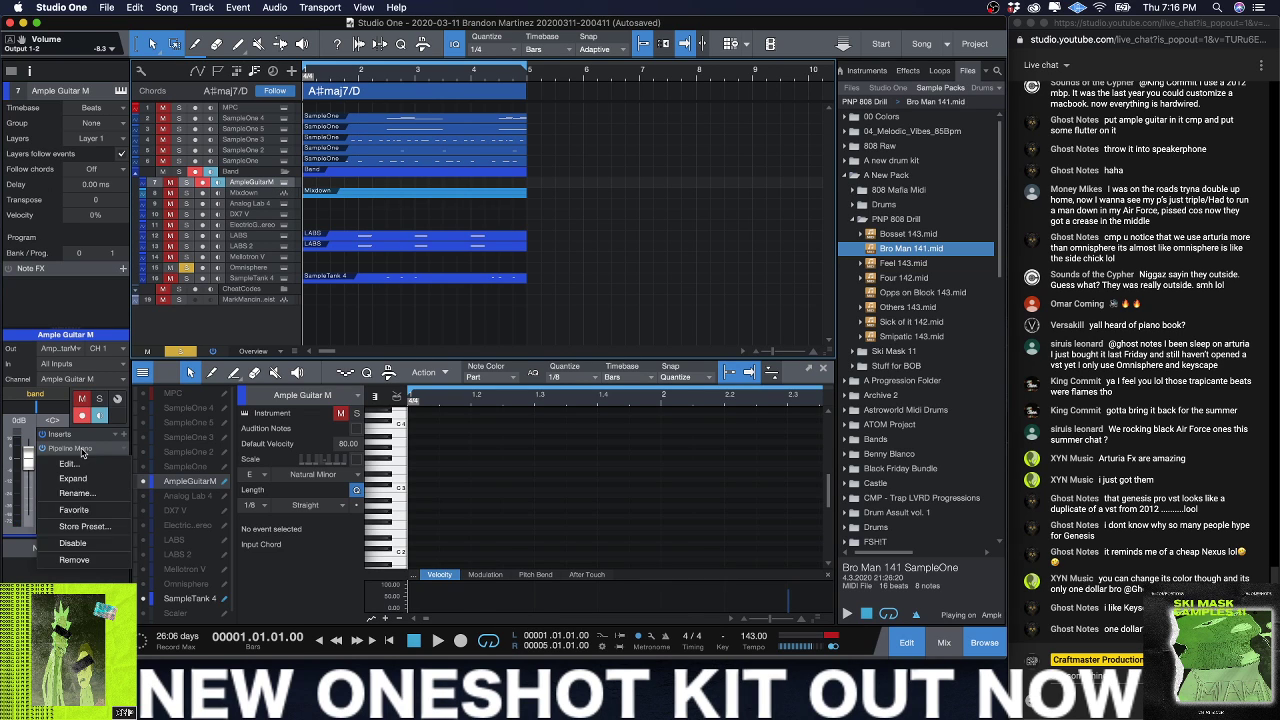
pyautogui.click(86, 560)
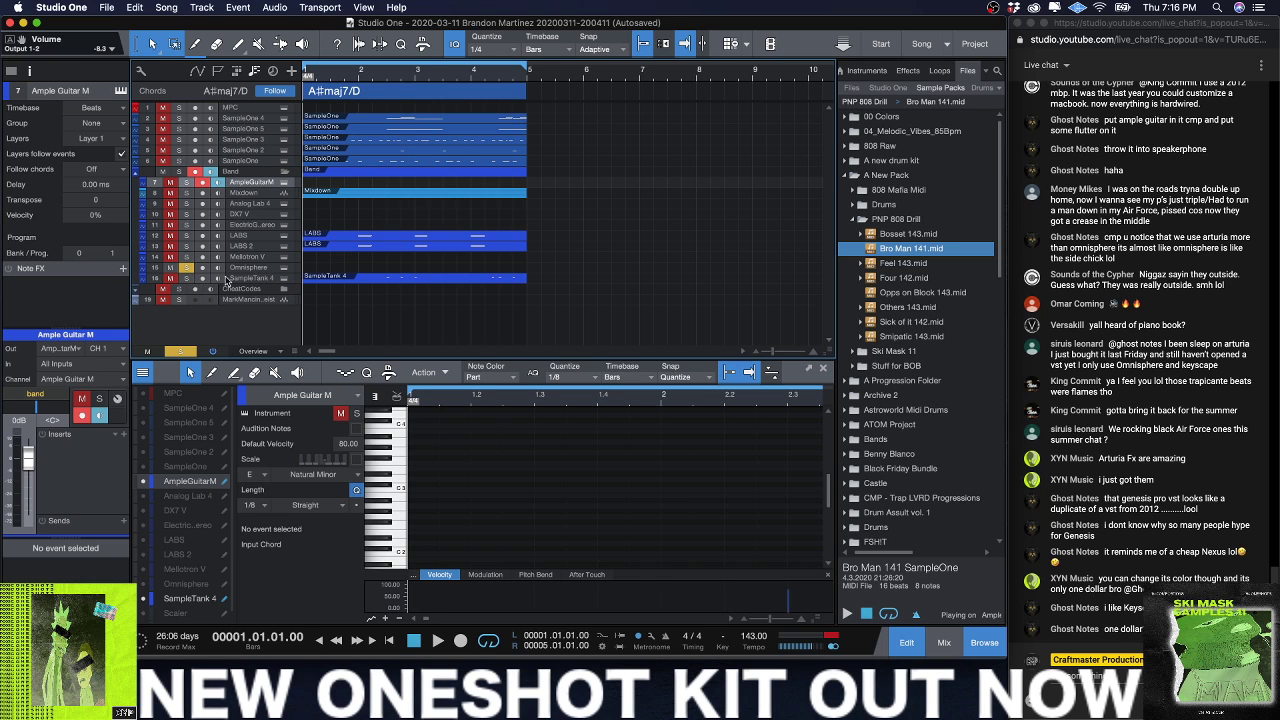
pyautogui.click(186, 267)
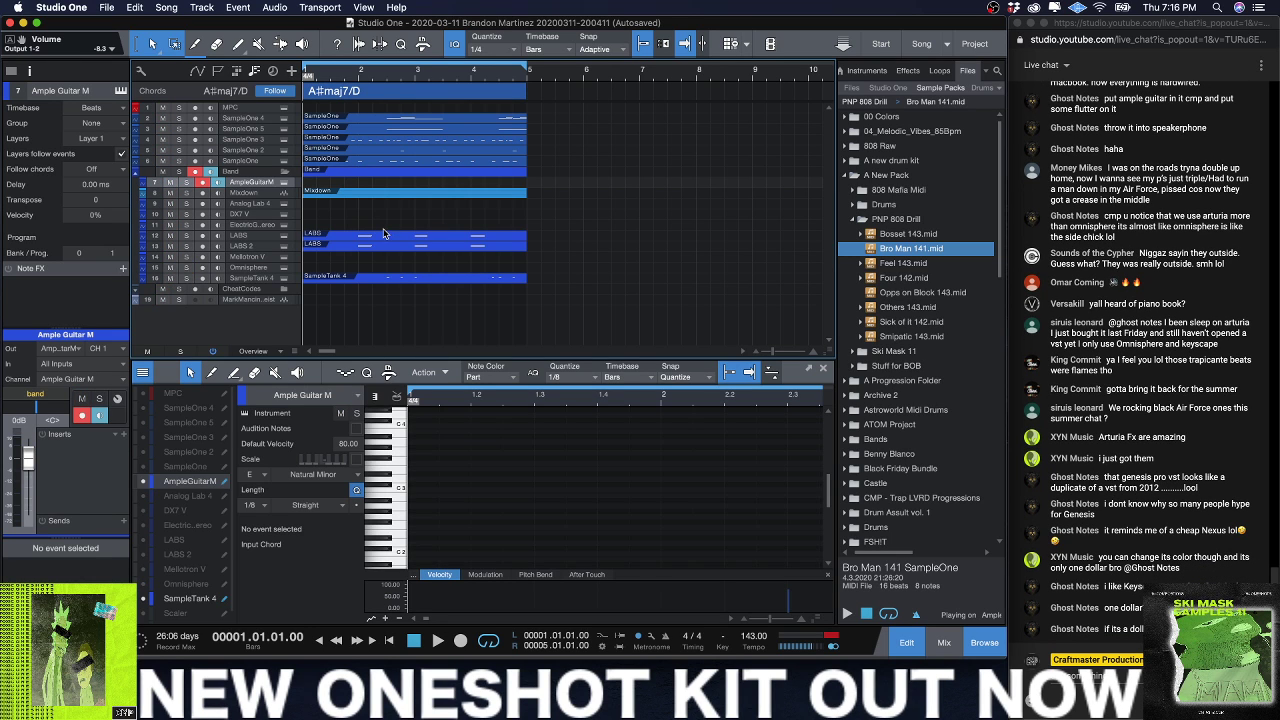
# Step: Audition the Mixdown audio, trim it to the section from just before bar 2 to late in bar 2, and add a long fade-out
pyautogui.press('space')
pyautogui.click(399, 193)
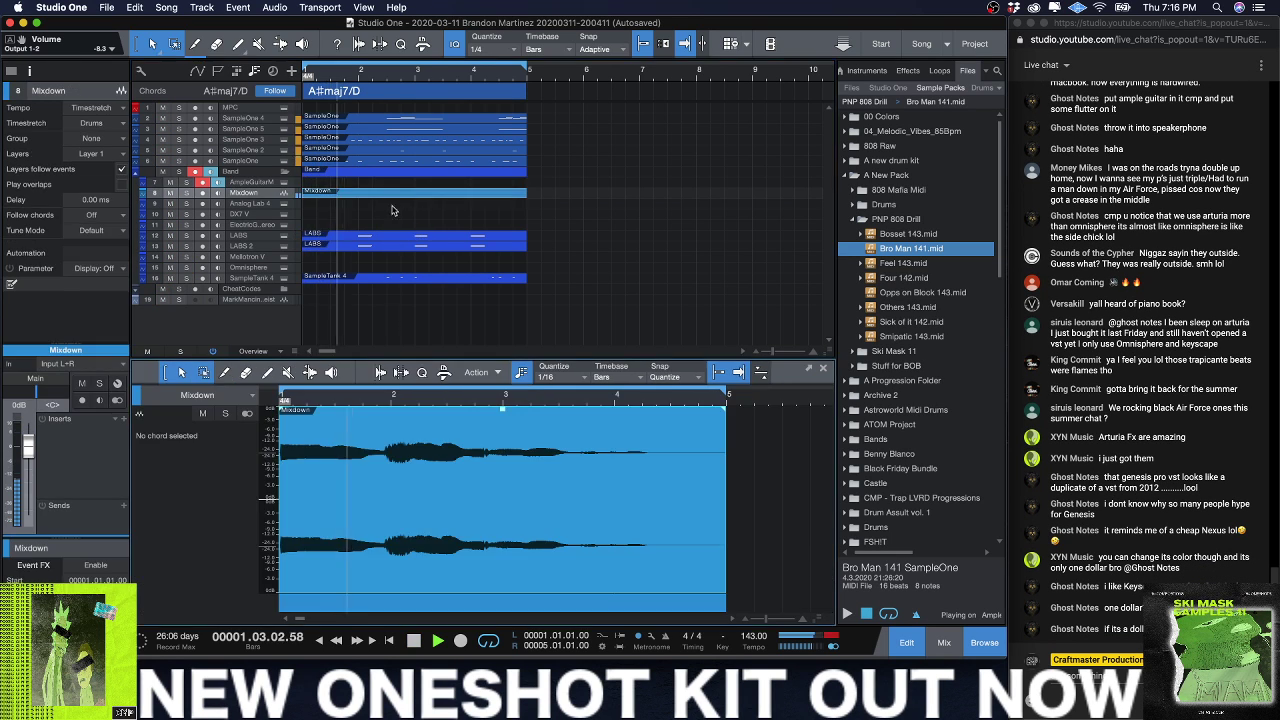
pyautogui.press('space')
pyautogui.moveTo(285, 501); pyautogui.dragTo(383, 498)
pyautogui.moveTo(726, 506); pyautogui.dragTo(491, 522)
pyautogui.moveTo(484, 410); pyautogui.dragTo(396, 440)
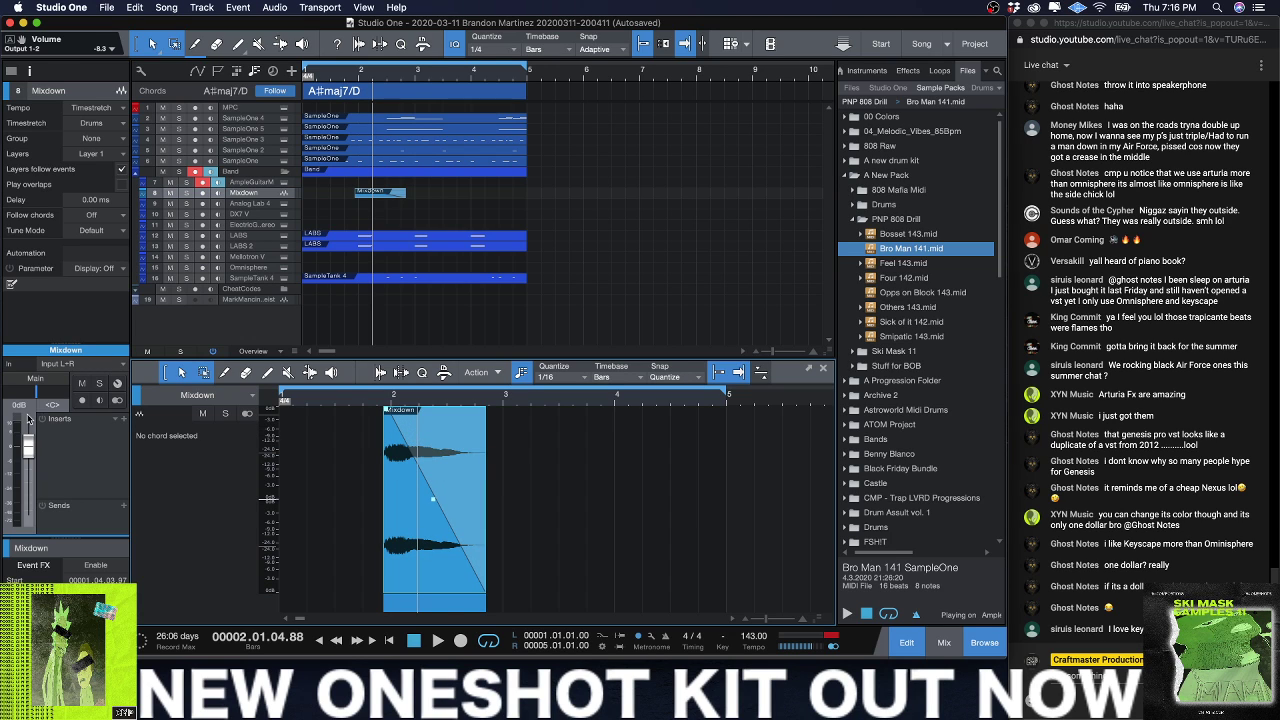
# Step: Route the Mixdown track's output to the band bus and add echo and hall sends
pyautogui.click(48, 382)
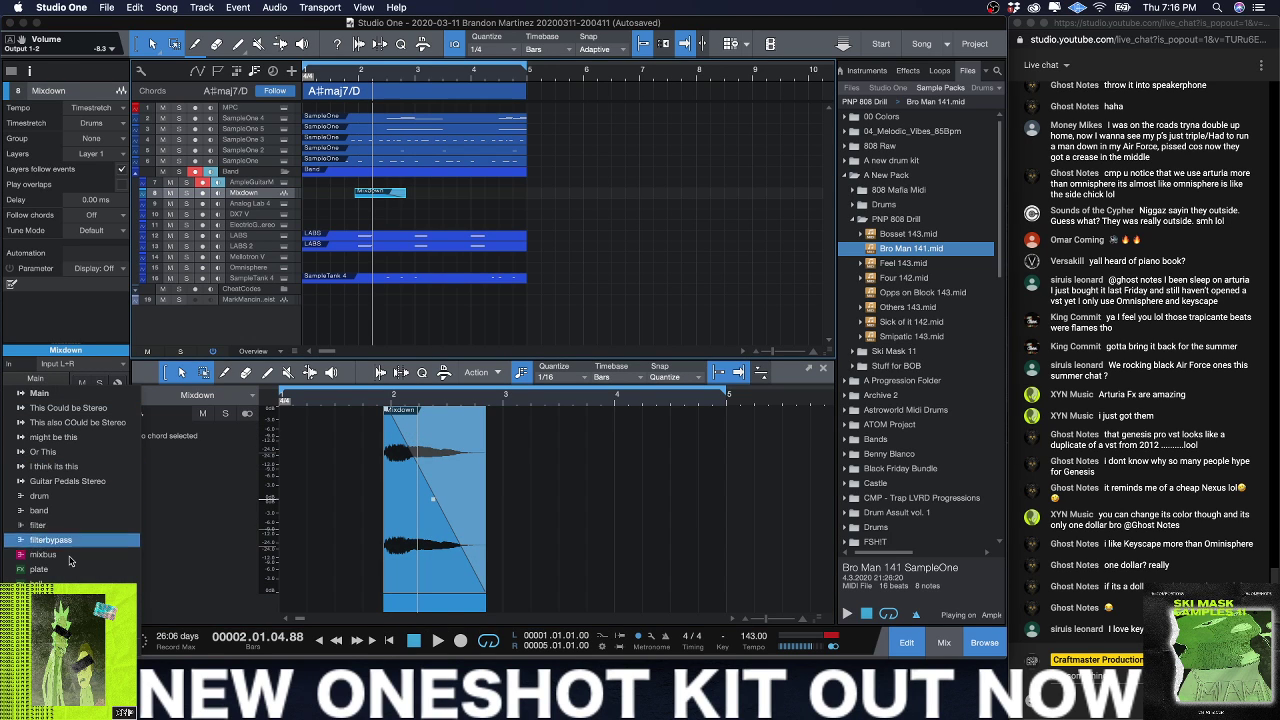
pyautogui.click(67, 520)
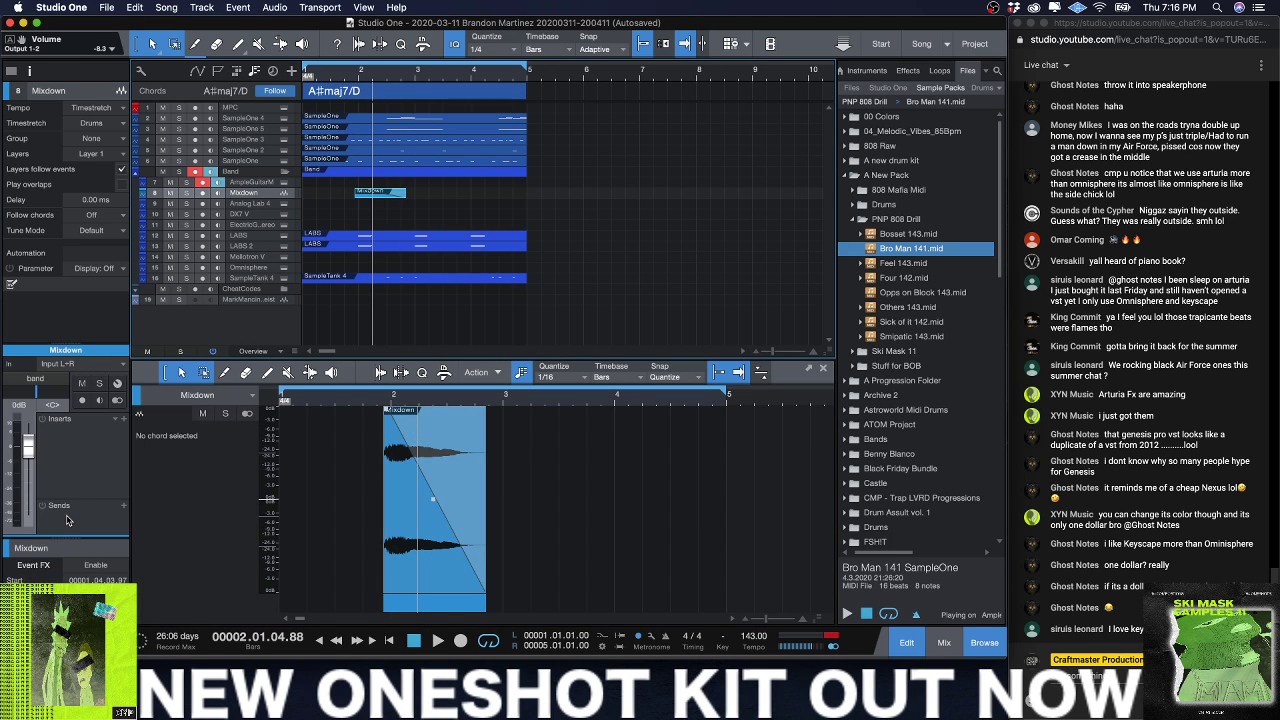
pyautogui.click(123, 506)
pyautogui.click(156, 426)
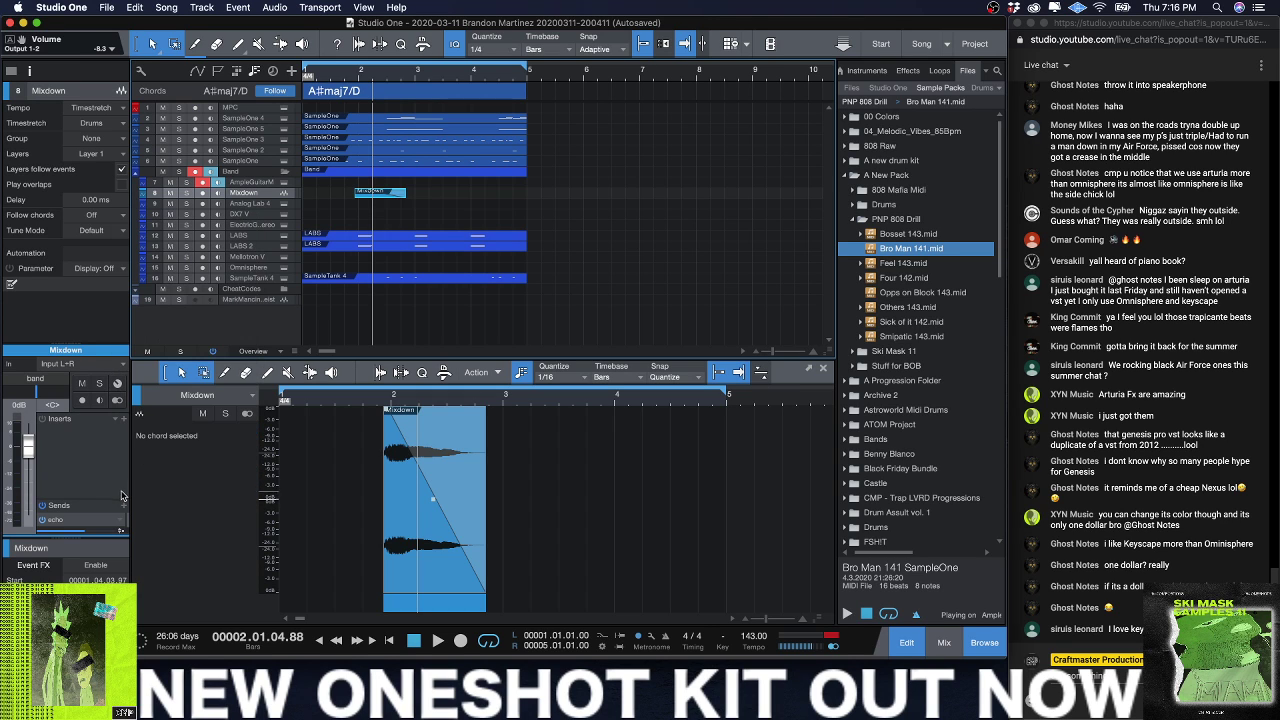
pyautogui.click(121, 507)
pyautogui.click(160, 424)
# Step: Set the Mixdown track's echo send to about -31.7 dB and its volume to -9.6 dB, checking the balance by playing the loop
pyautogui.moveTo(89, 344); pyautogui.dragTo(82, 182)
pyautogui.moveTo(58, 383)
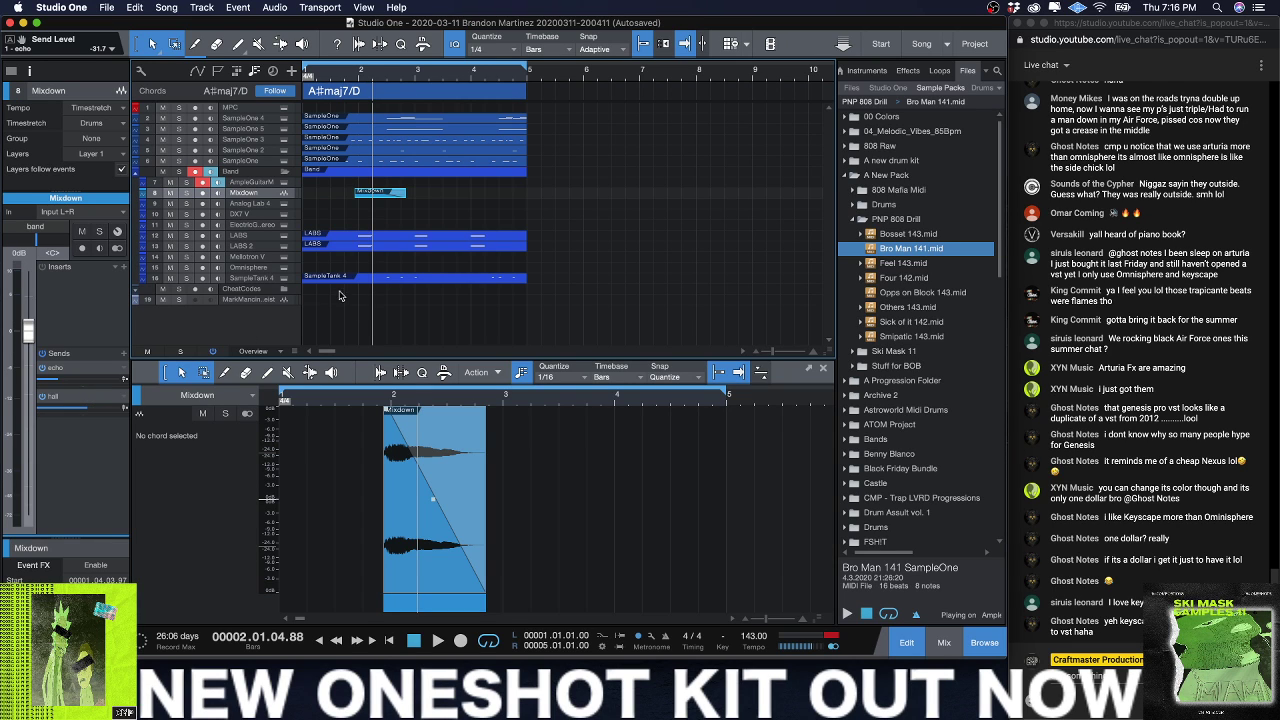
pyautogui.press('space')
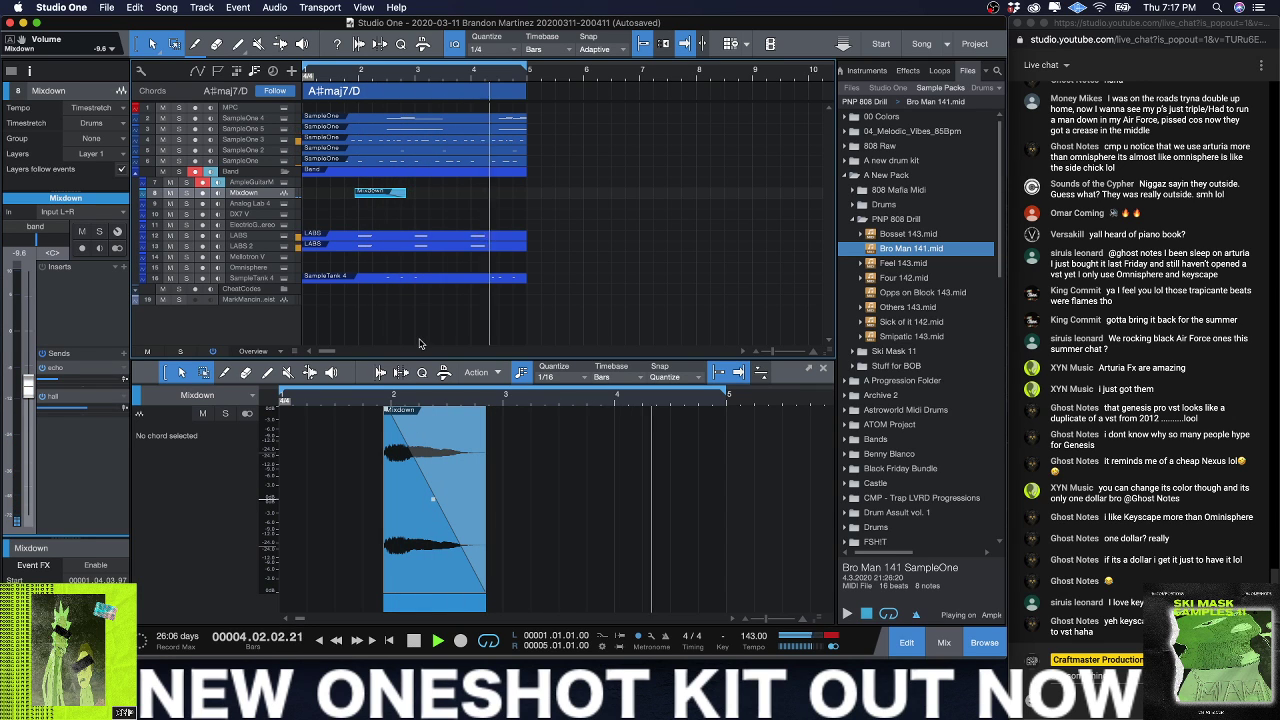
pyautogui.press('space')
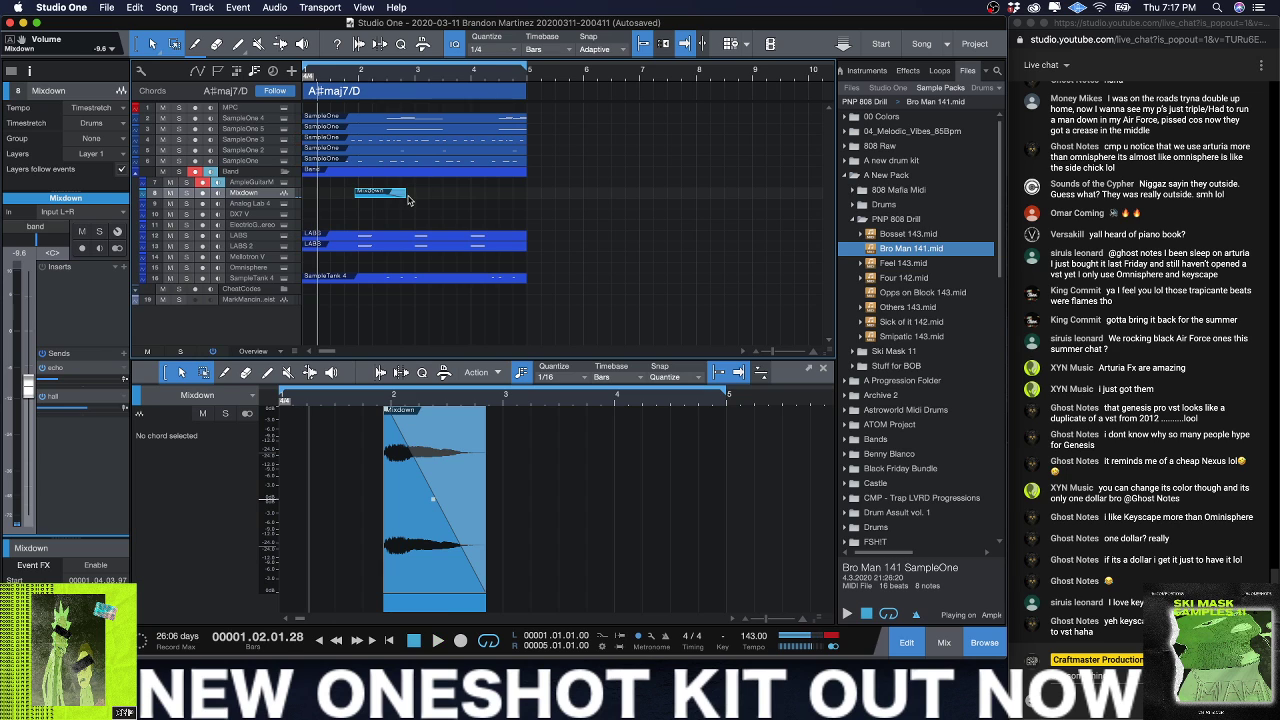
# Step: Open the Mellotron V instrument, load the Ensemble Choresque preset and record a four-bar part on its track
pyautogui.scroll(3, 417, 186)
pyautogui.scroll(-5, 417, 186)
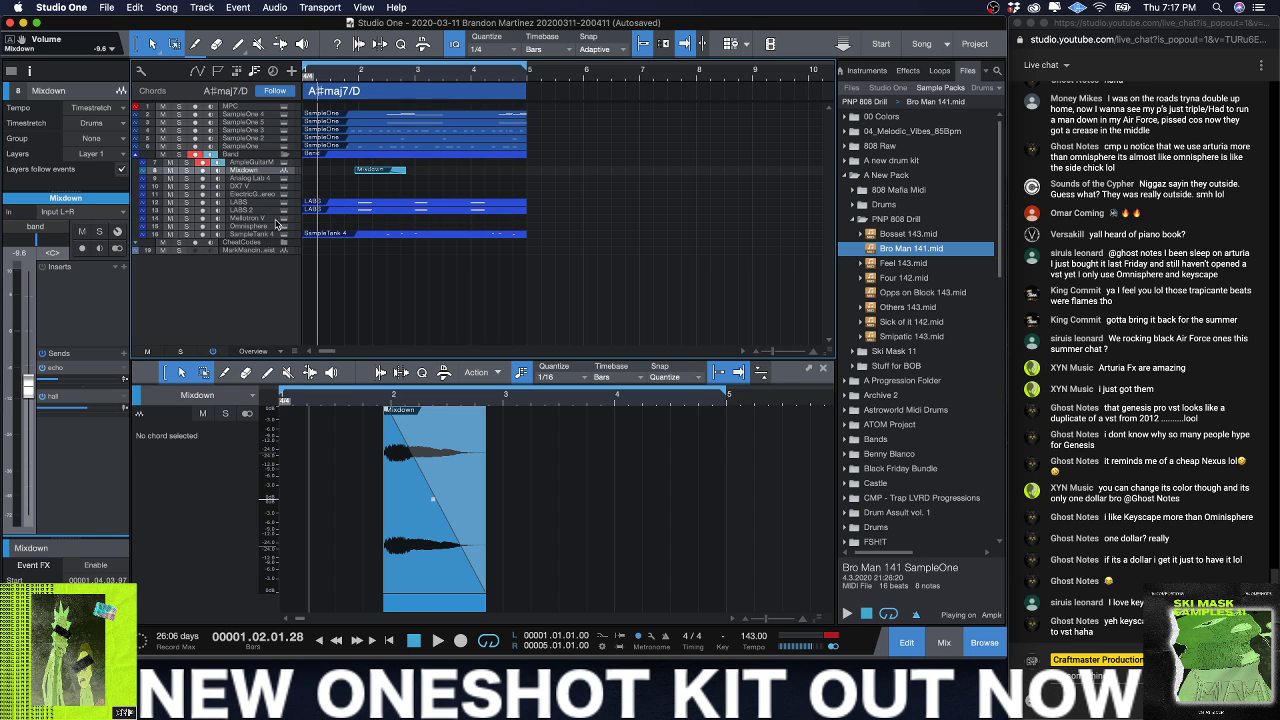
pyautogui.click(276, 220)
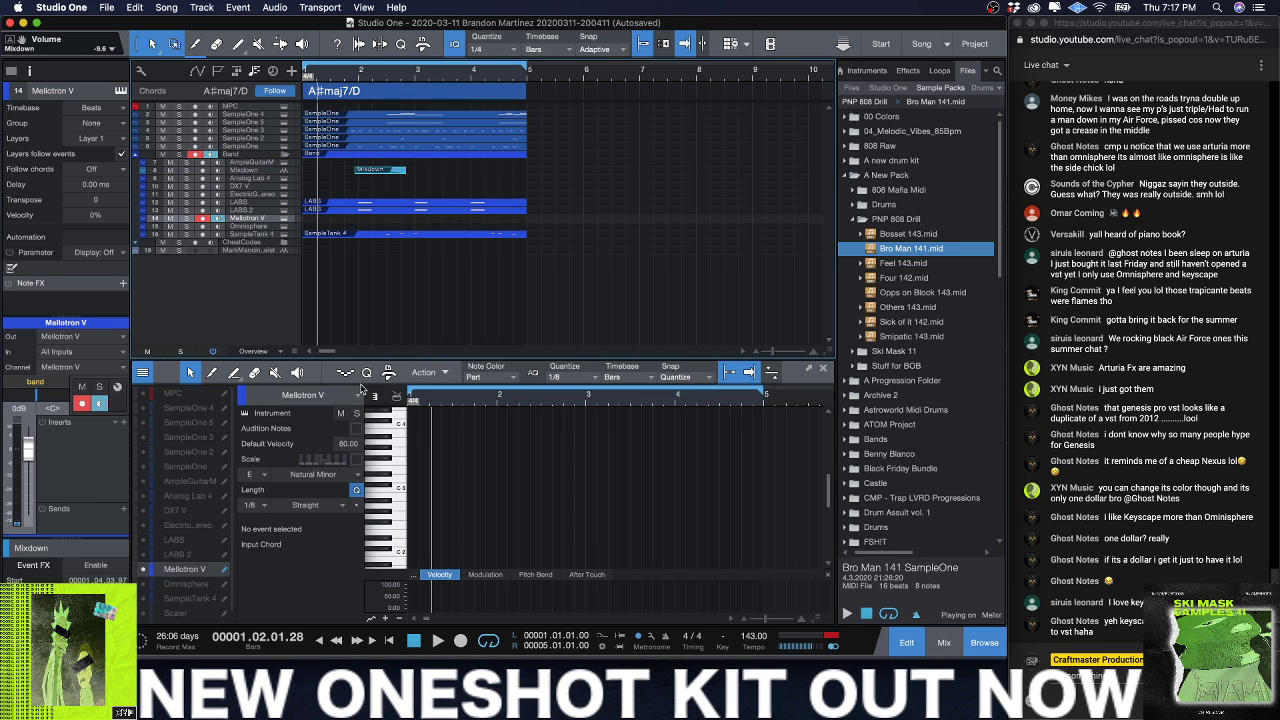
pyautogui.click(281, 222)
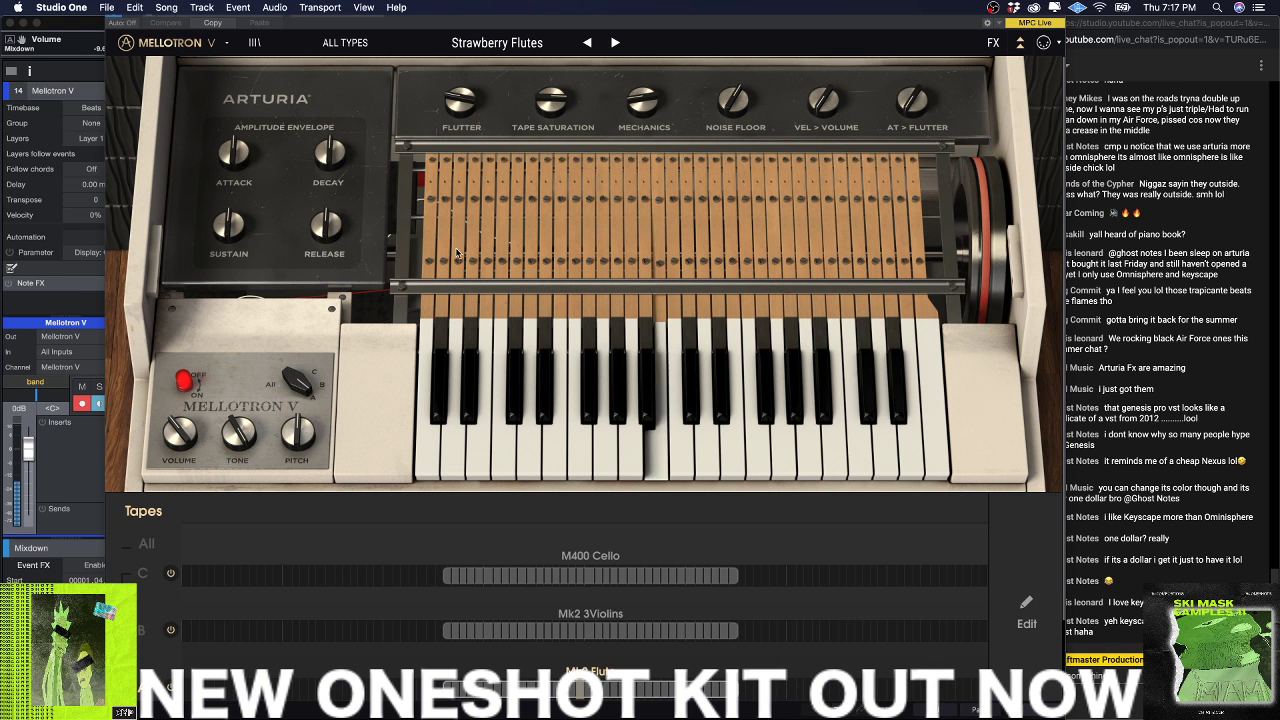
pyautogui.click(497, 42)
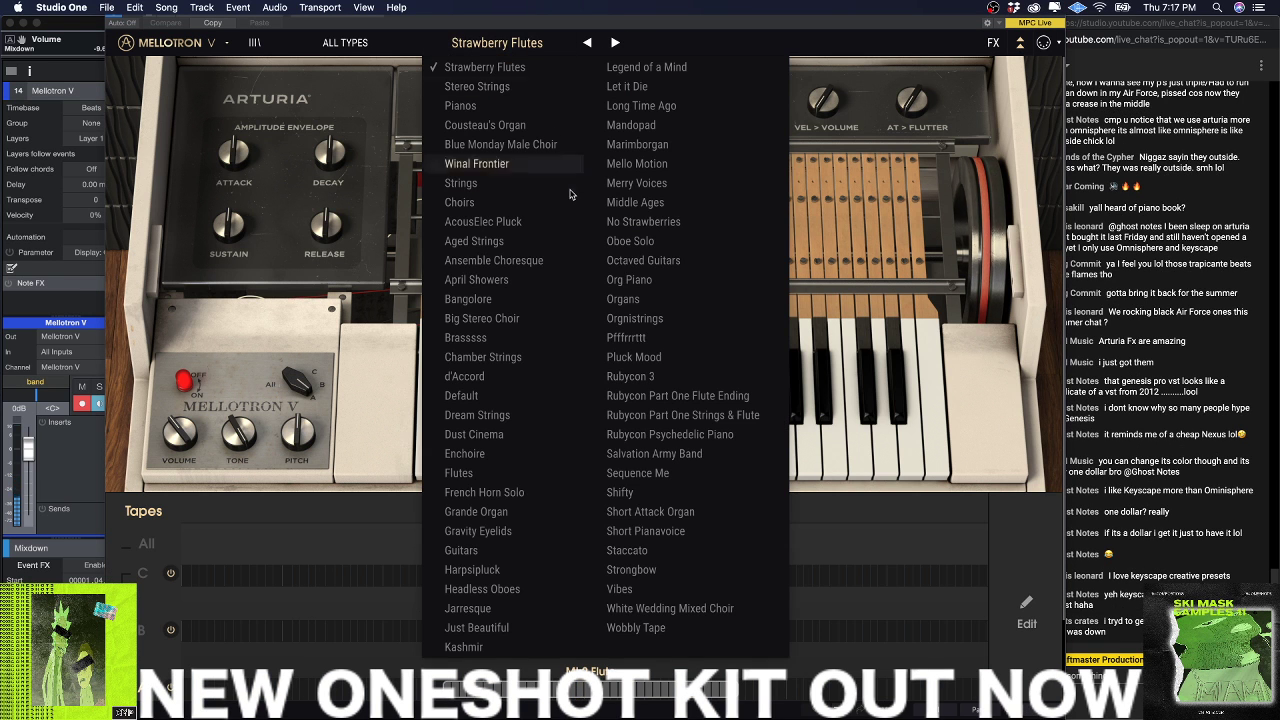
pyautogui.click(540, 262)
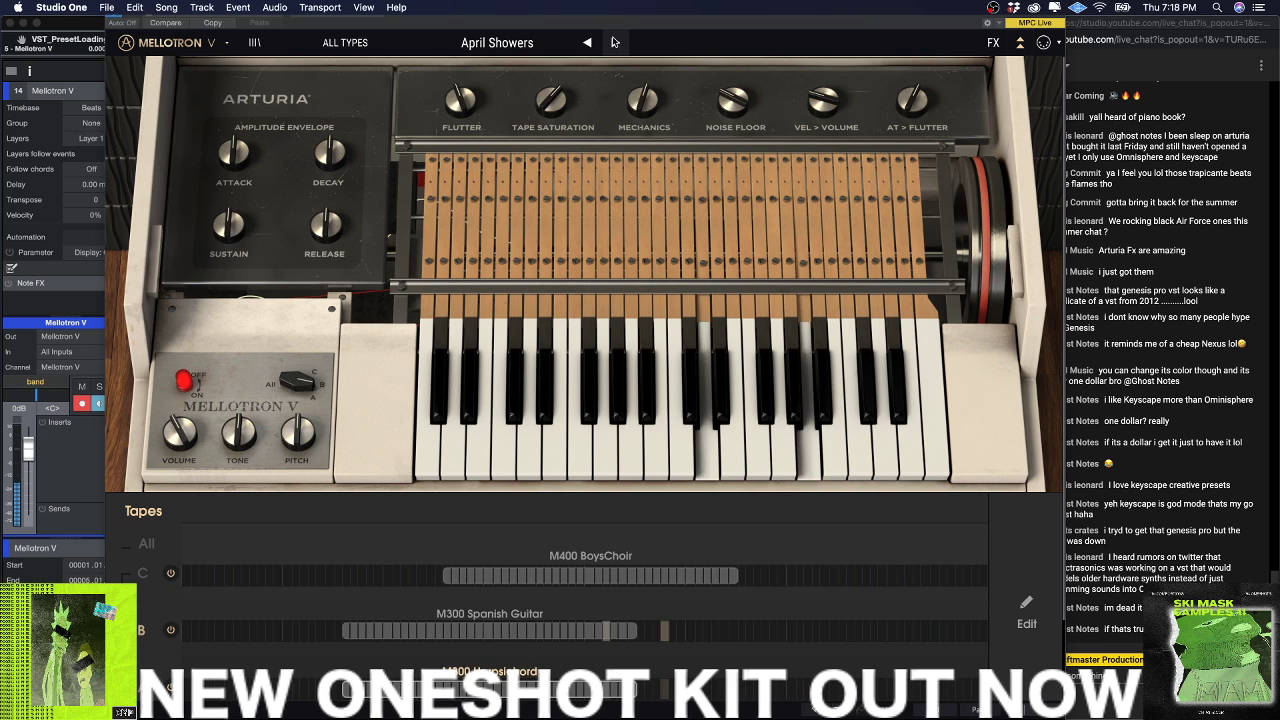
# Step: Audition the Mellotron V presets from April Showers onward, try different tape blends on Default, and load Dream Strings
pyautogui.click(614, 42)
pyautogui.click(614, 42)
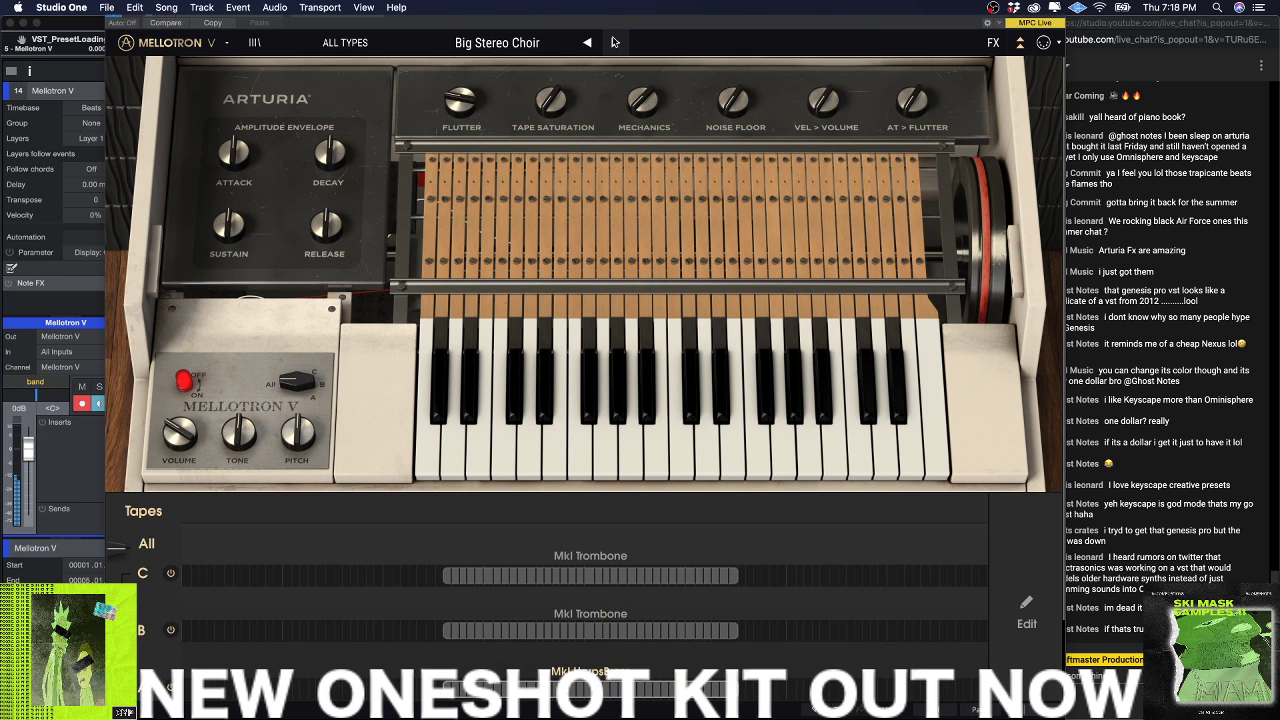
pyautogui.click(614, 42)
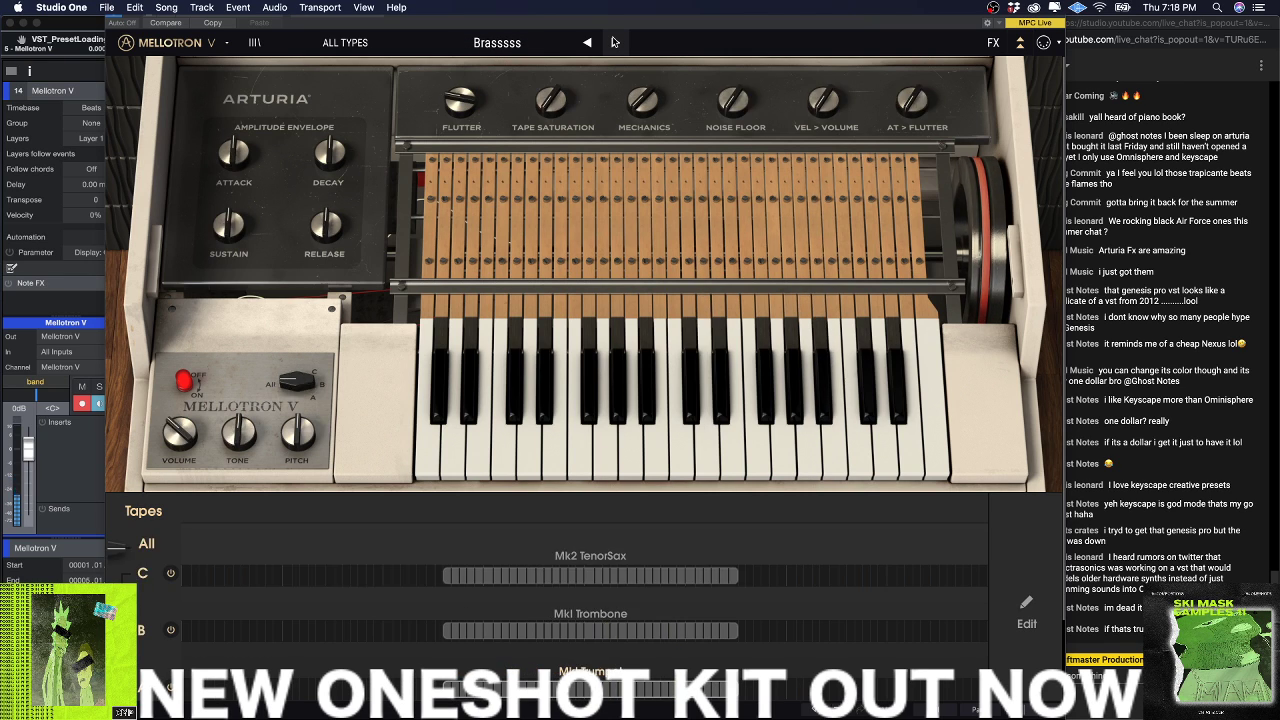
pyautogui.click(614, 42)
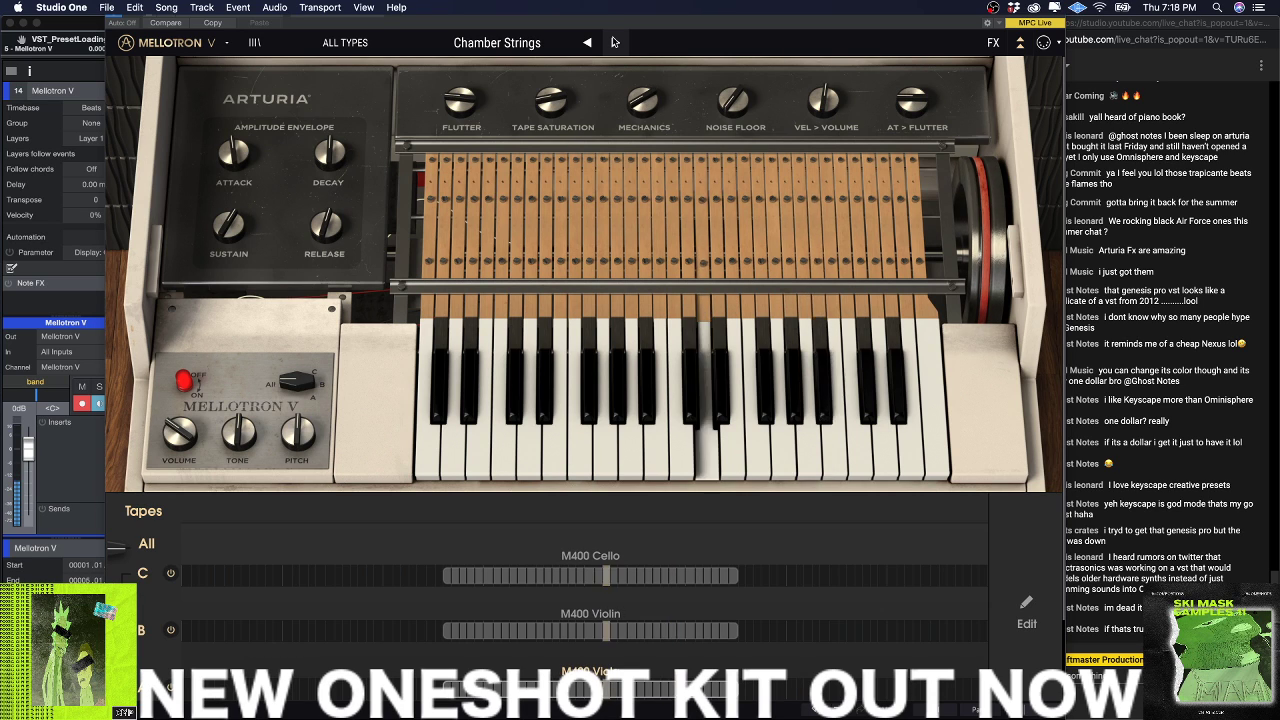
pyautogui.click(614, 42)
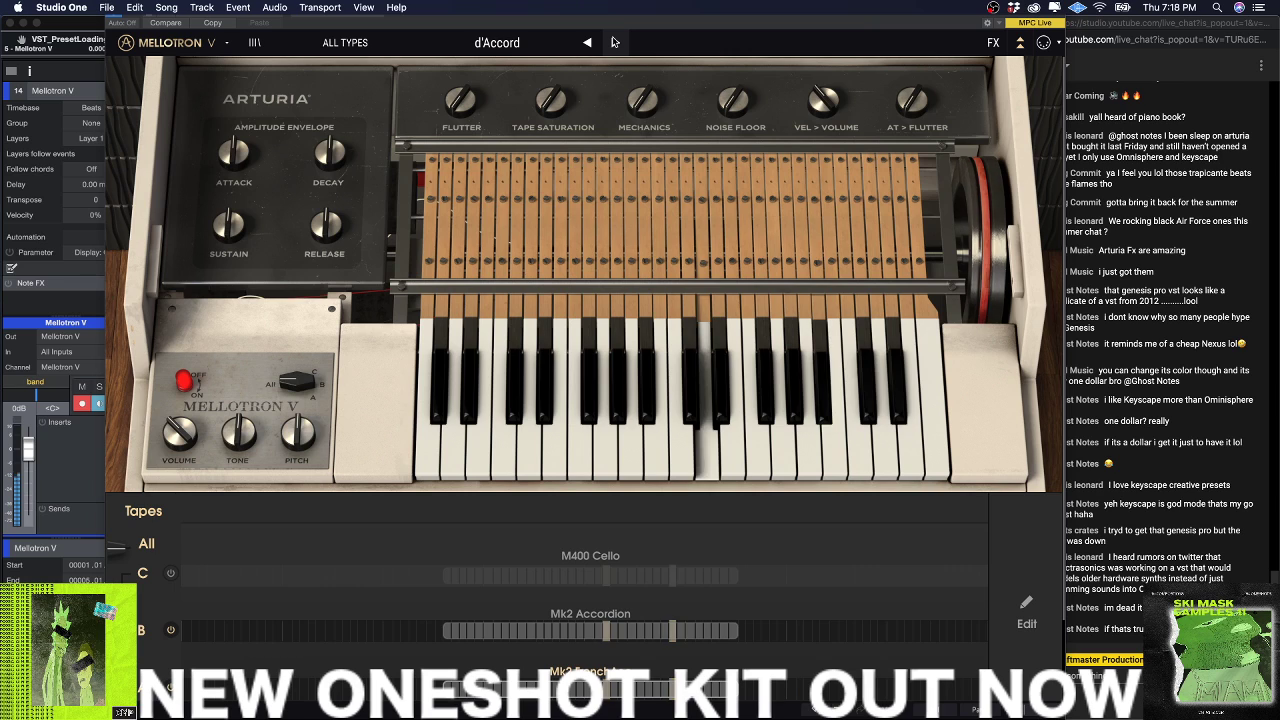
pyautogui.click(614, 42)
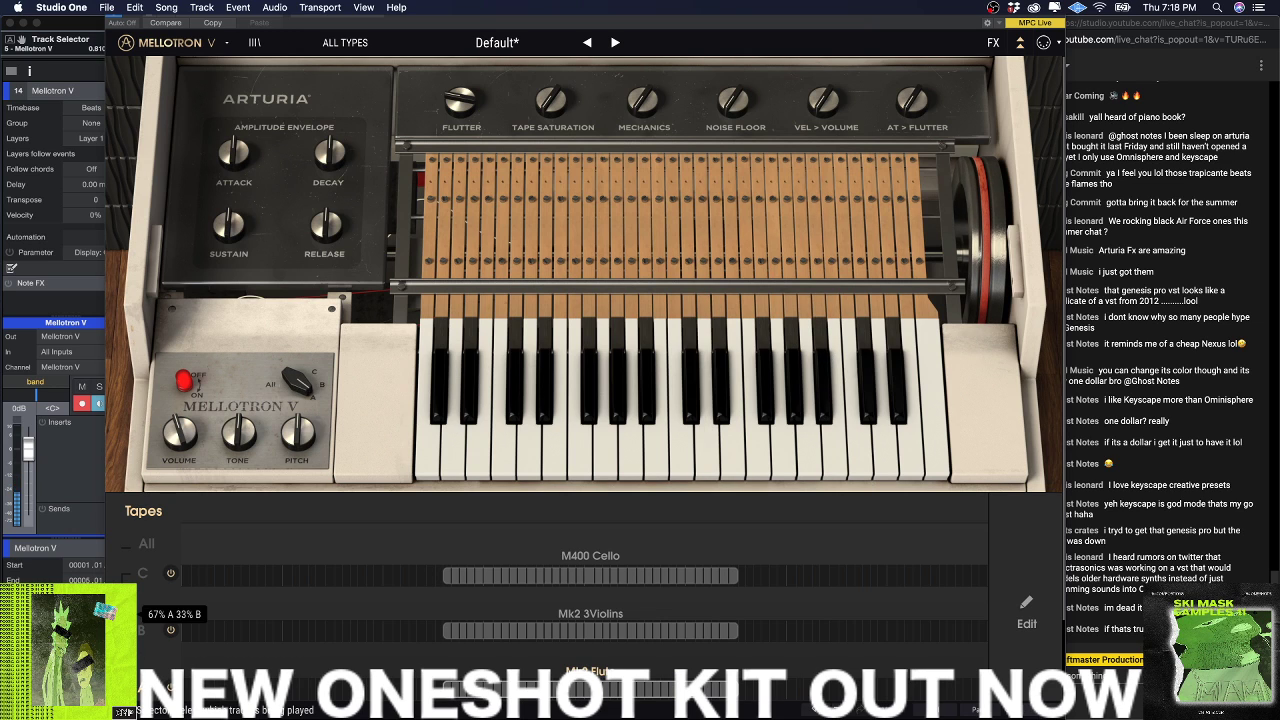
pyautogui.moveTo(145, 640); pyautogui.dragTo(145, 609)
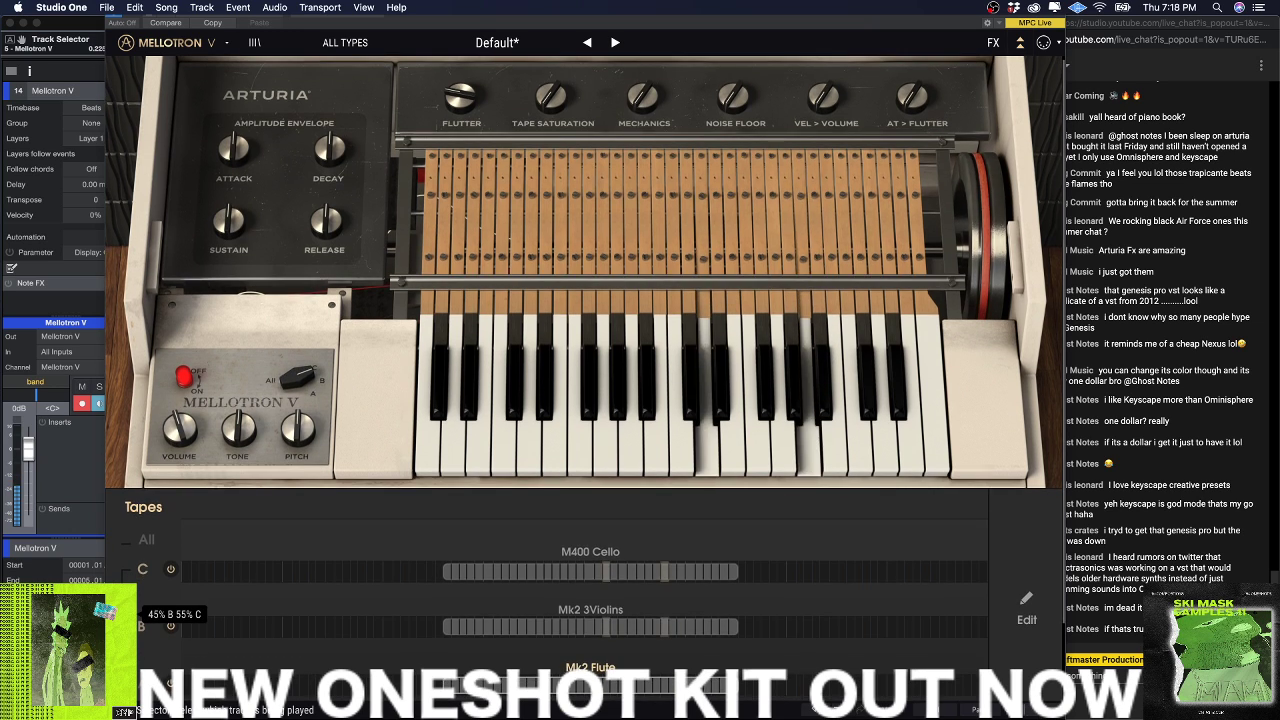
pyautogui.click(615, 43)
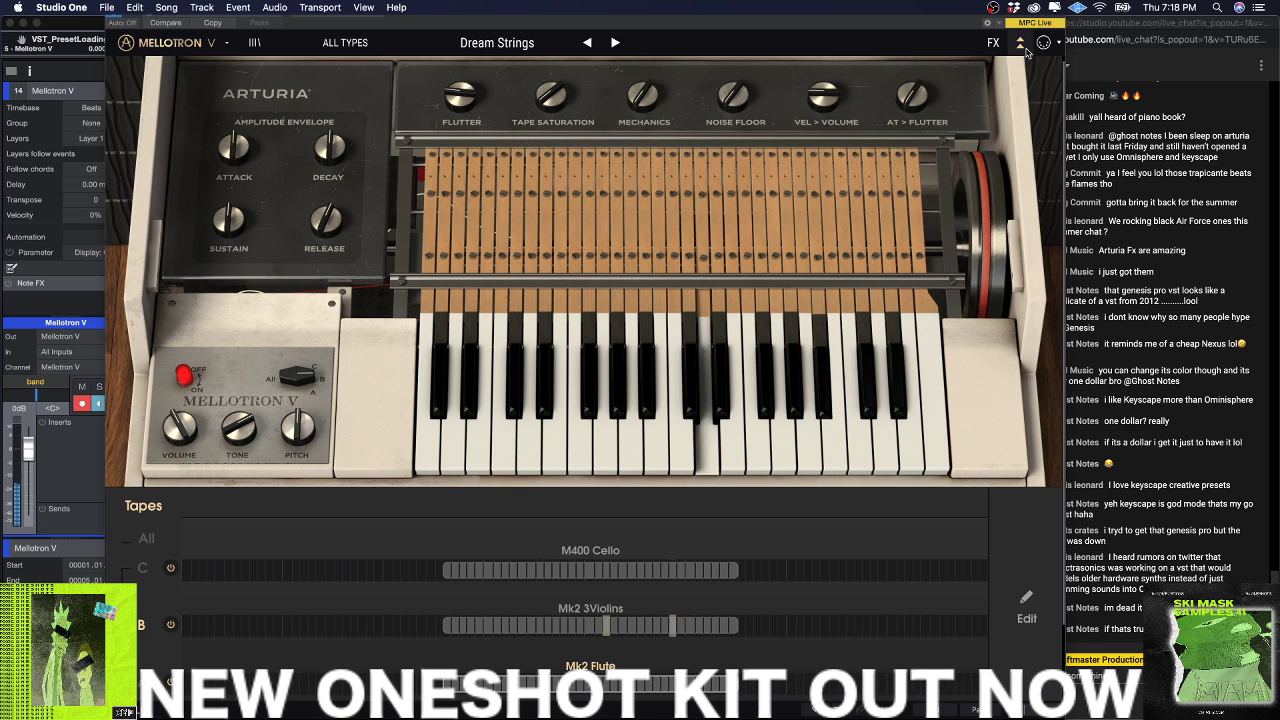
# Step: Adjust the Acoustic Concert Hall reverb's dry/wet and duration in Mellotron V, set the track volume to -16.3 dB, and close the instrument
pyautogui.click(1020, 44)
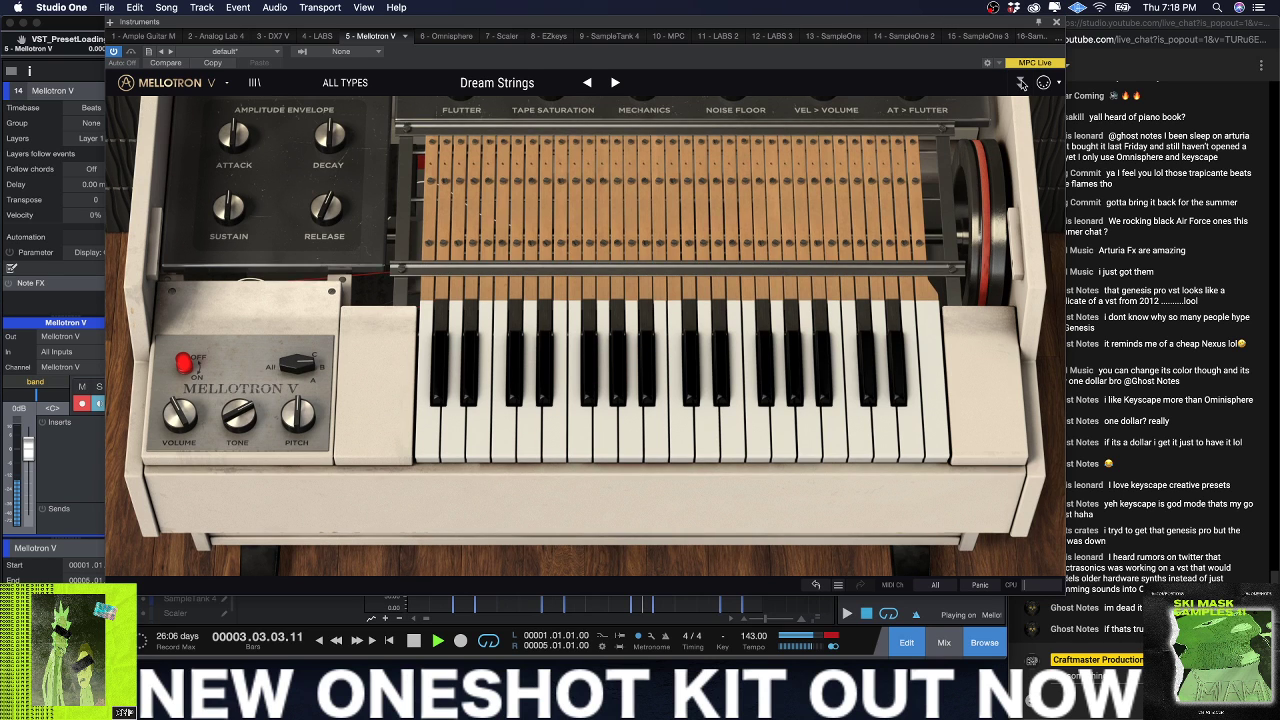
pyautogui.click(1021, 83)
pyautogui.click(993, 82)
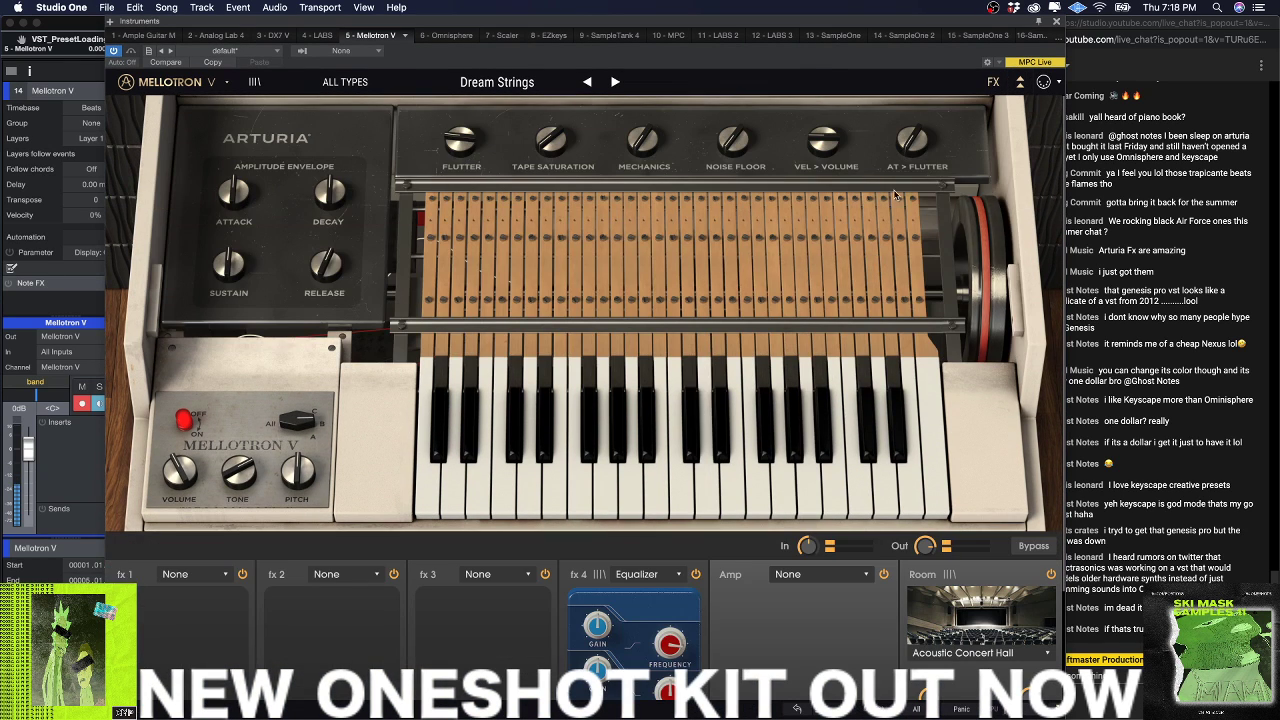
pyautogui.scroll(-3, 658, 592)
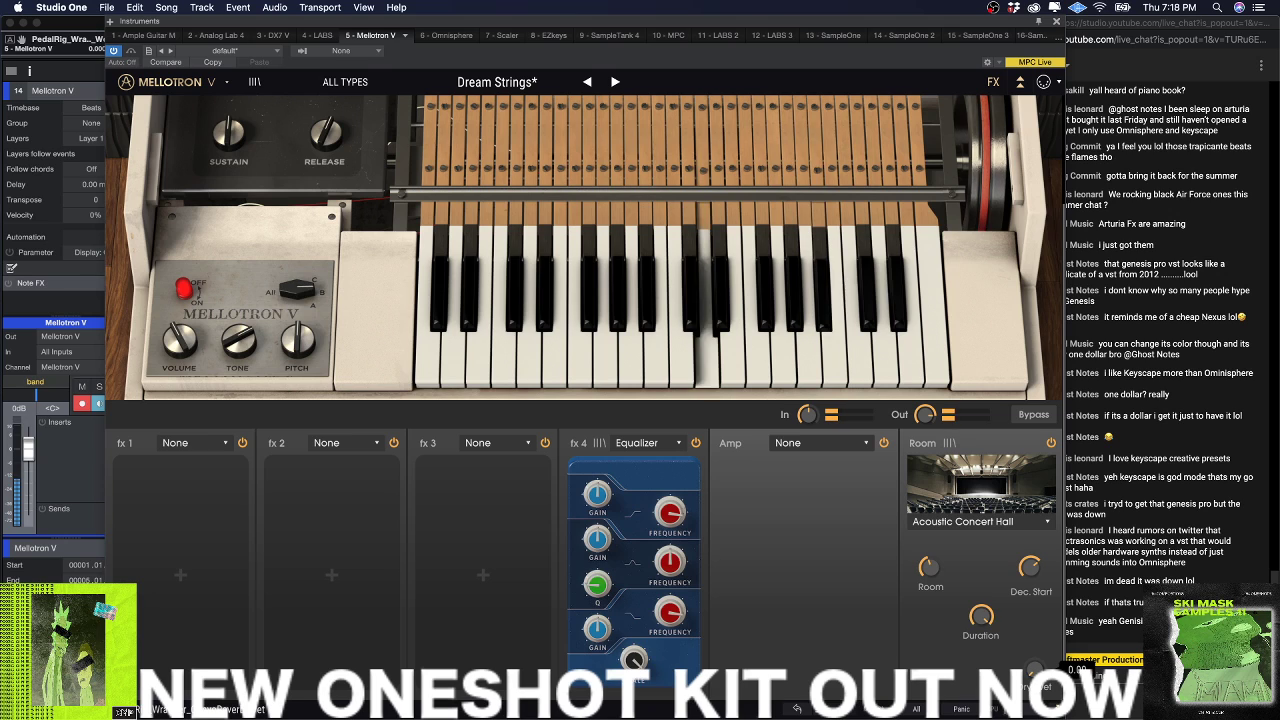
pyautogui.moveTo(982, 622)
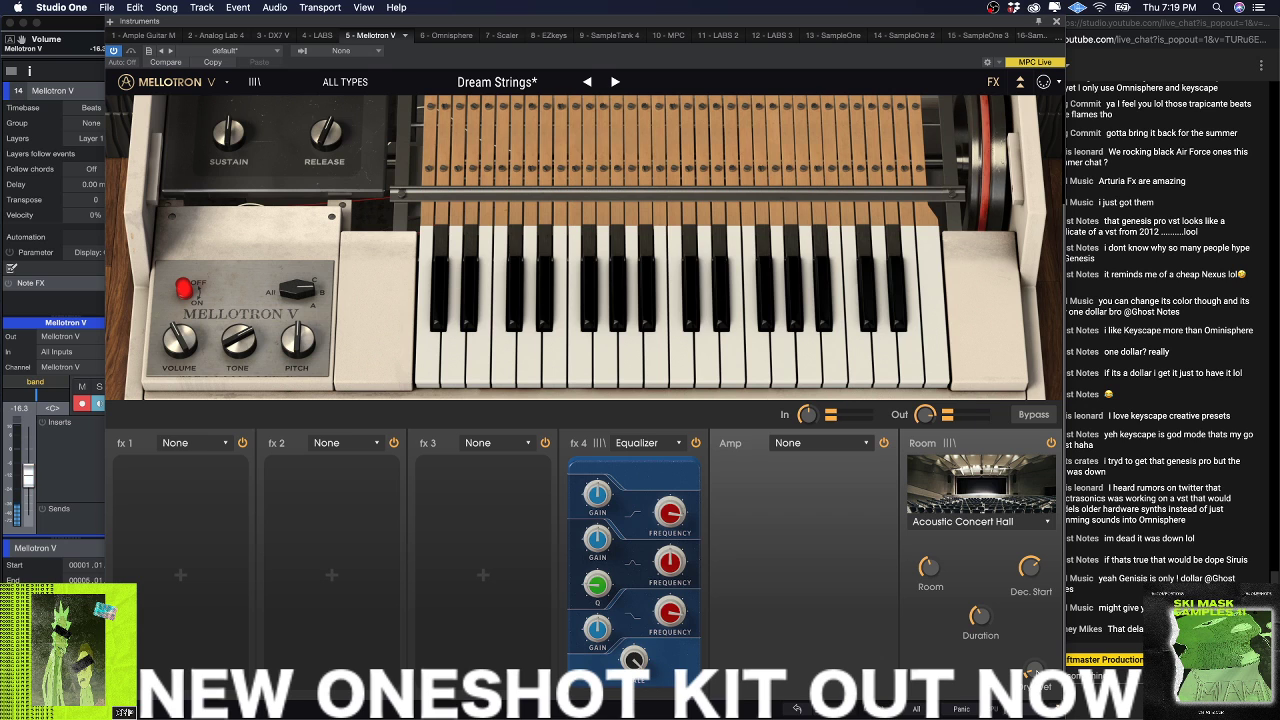
pyautogui.click(1057, 22)
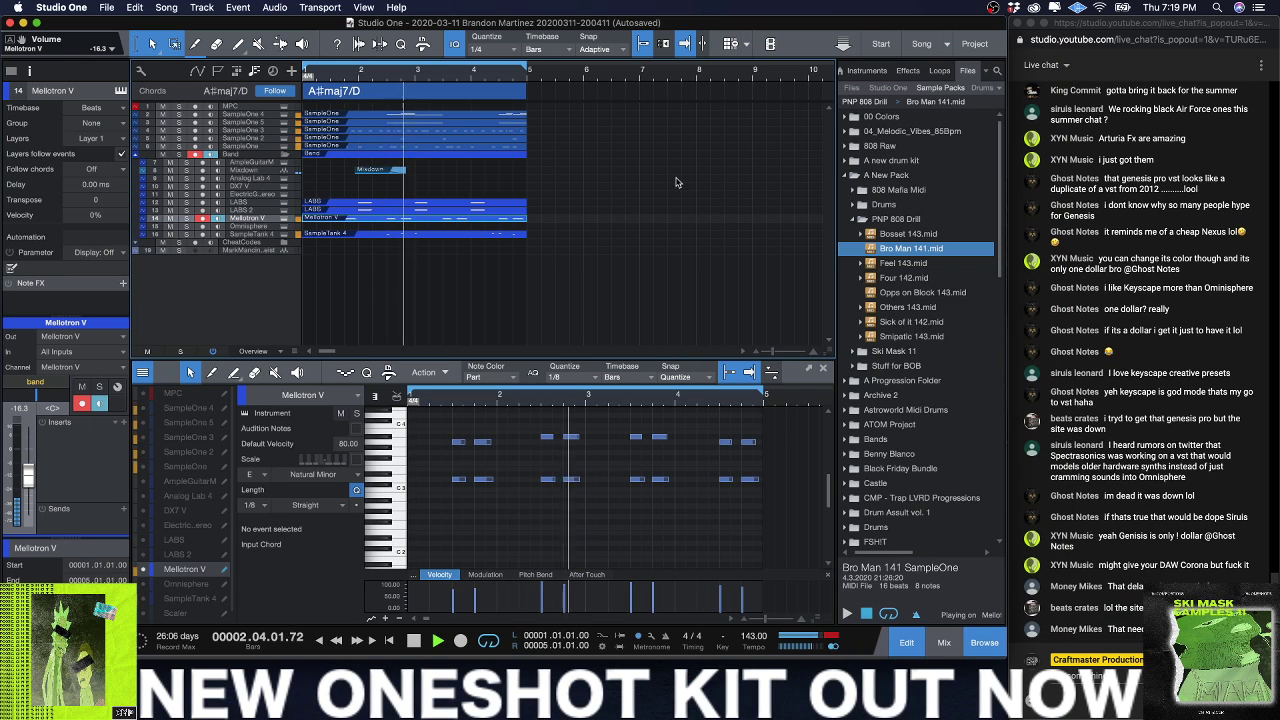
# Step: Bounce the Mellotron V part to a new audio track and play it back
pyautogui.press('space')
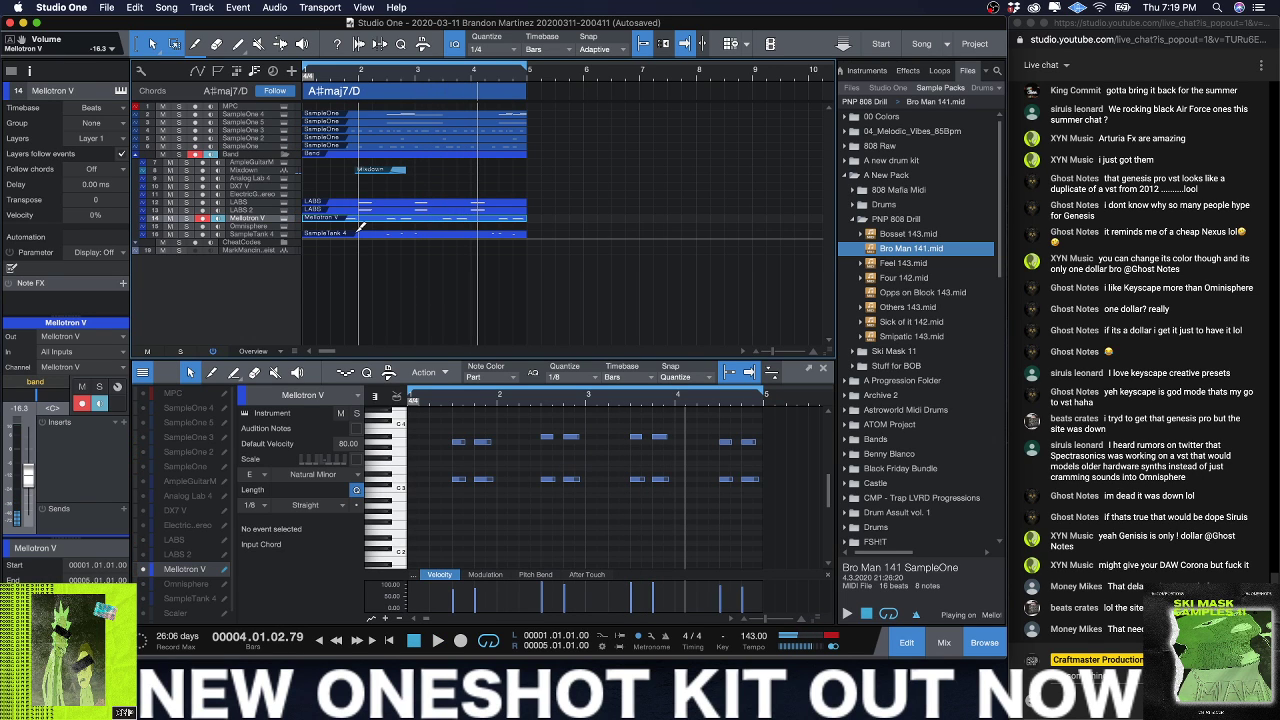
pyautogui.hotkey('ctrl', 'b')
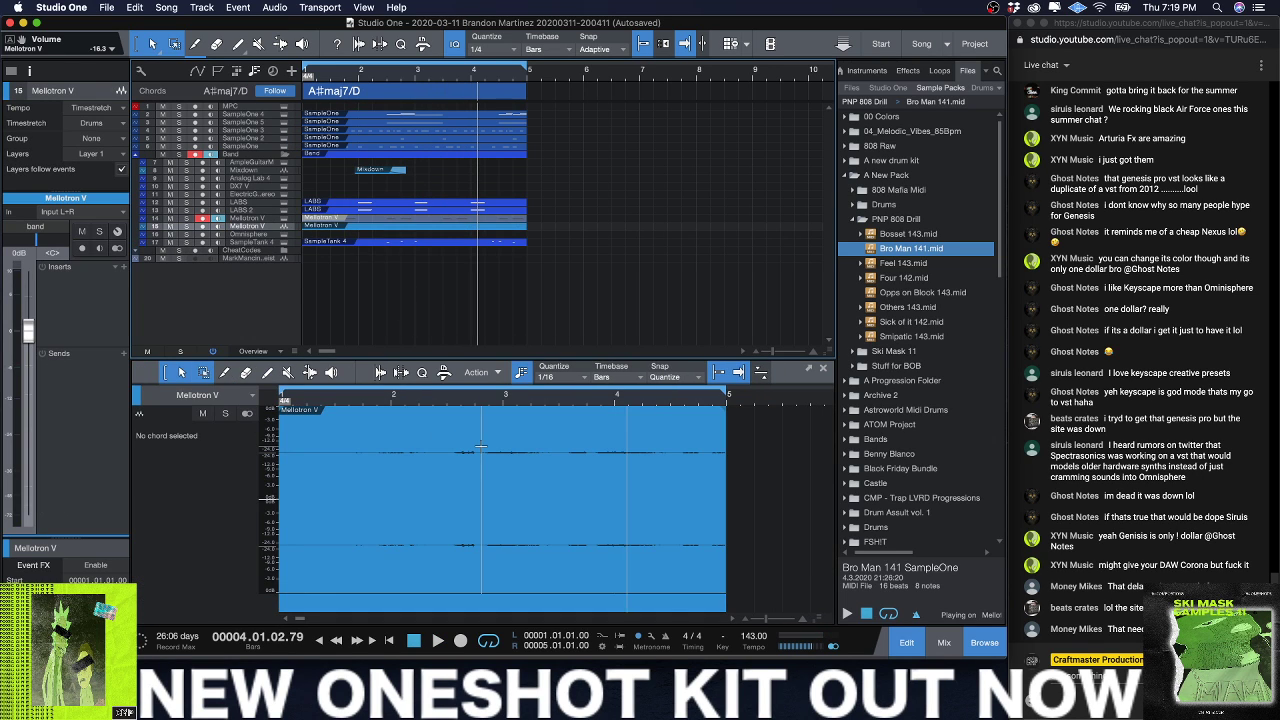
pyautogui.press('space')
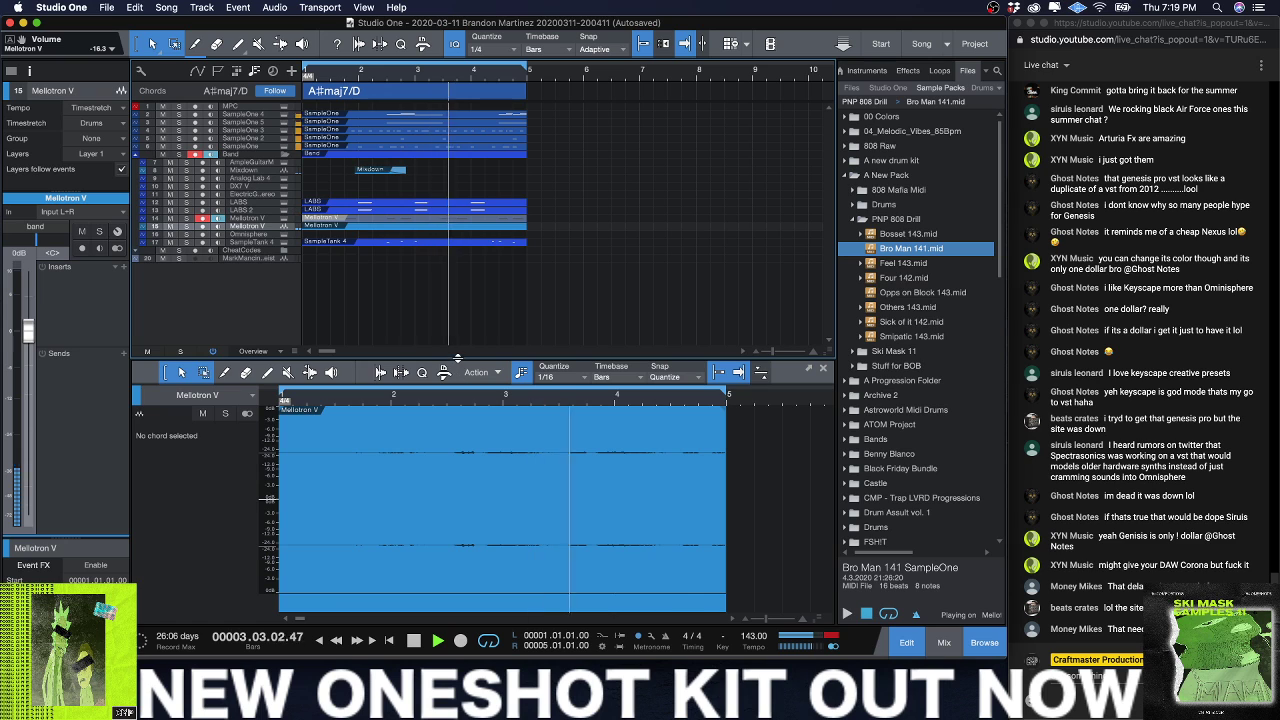
# Step: Examine the bounced Mellotron V waveform around bars 1 and 2 in an enlarged audio editor while listening to the loop
pyautogui.moveTo(460, 372); pyautogui.dragTo(470, 150)
pyautogui.press('w')
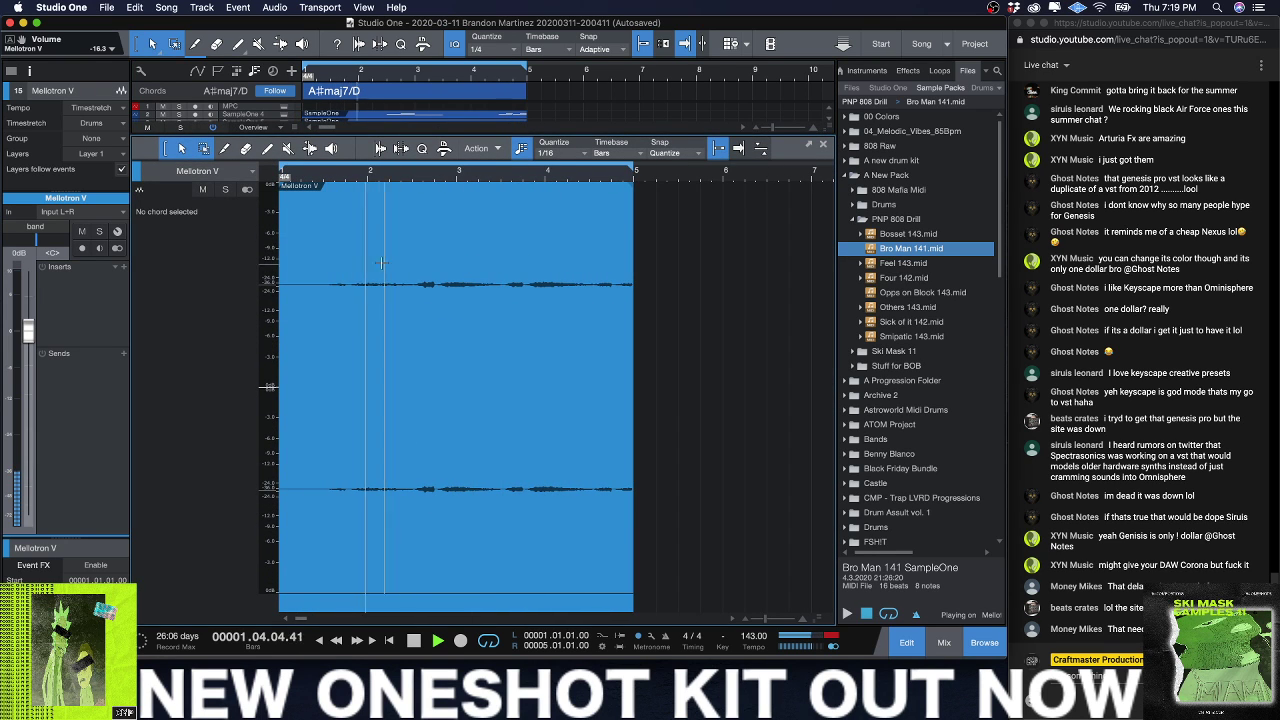
pyautogui.press('e')
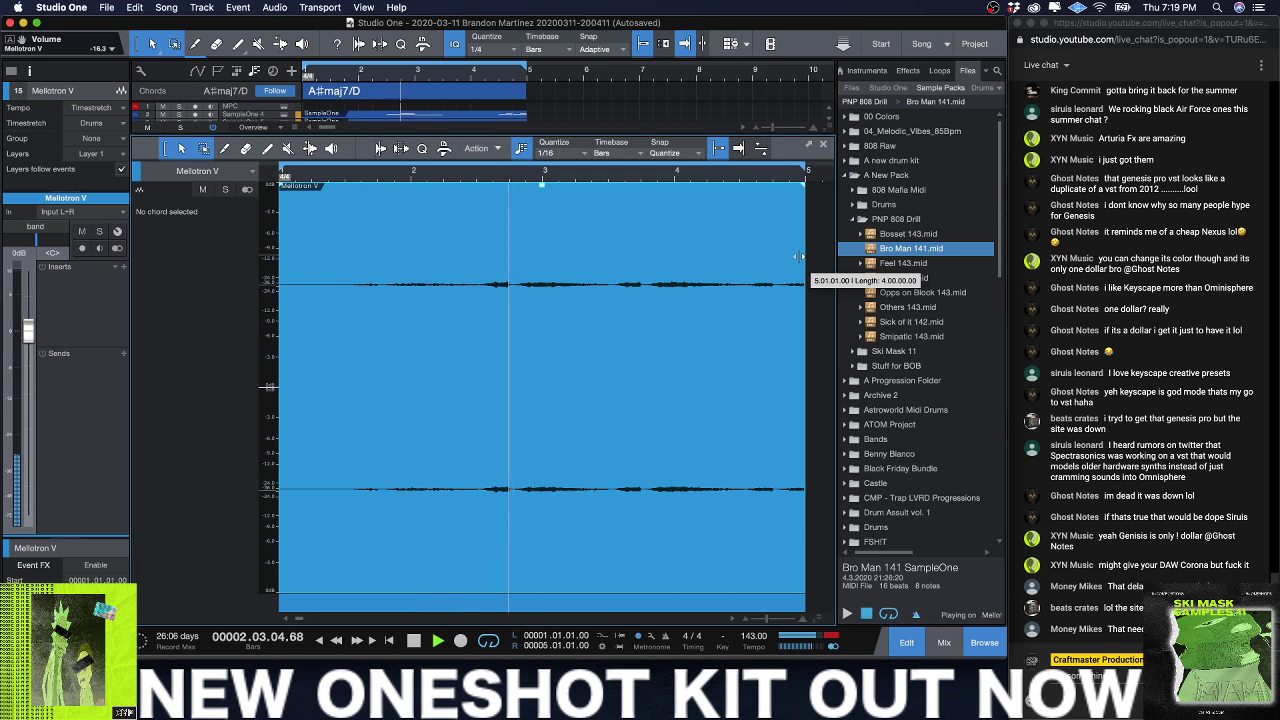
pyautogui.moveTo(800, 257); pyautogui.dragTo(772, 257)
pyautogui.moveTo(348, 176); pyautogui.dragTo(477, 370)
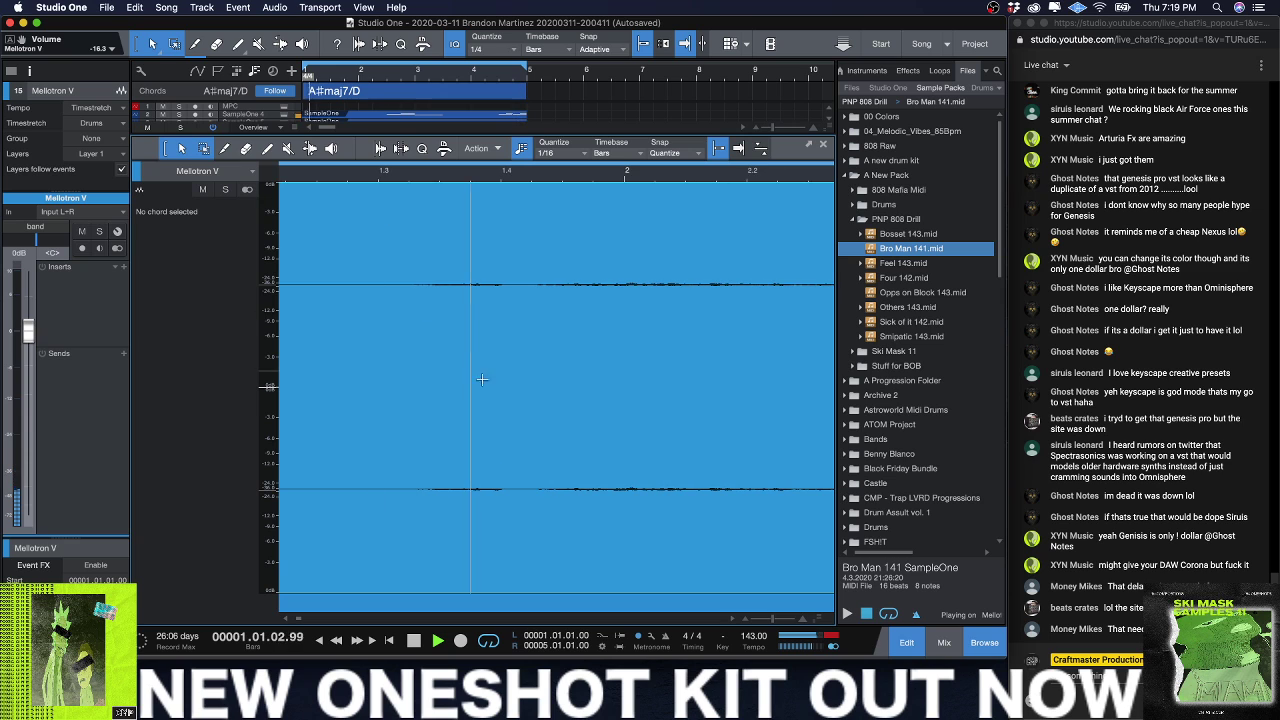
pyautogui.scroll(5, 795, 572)
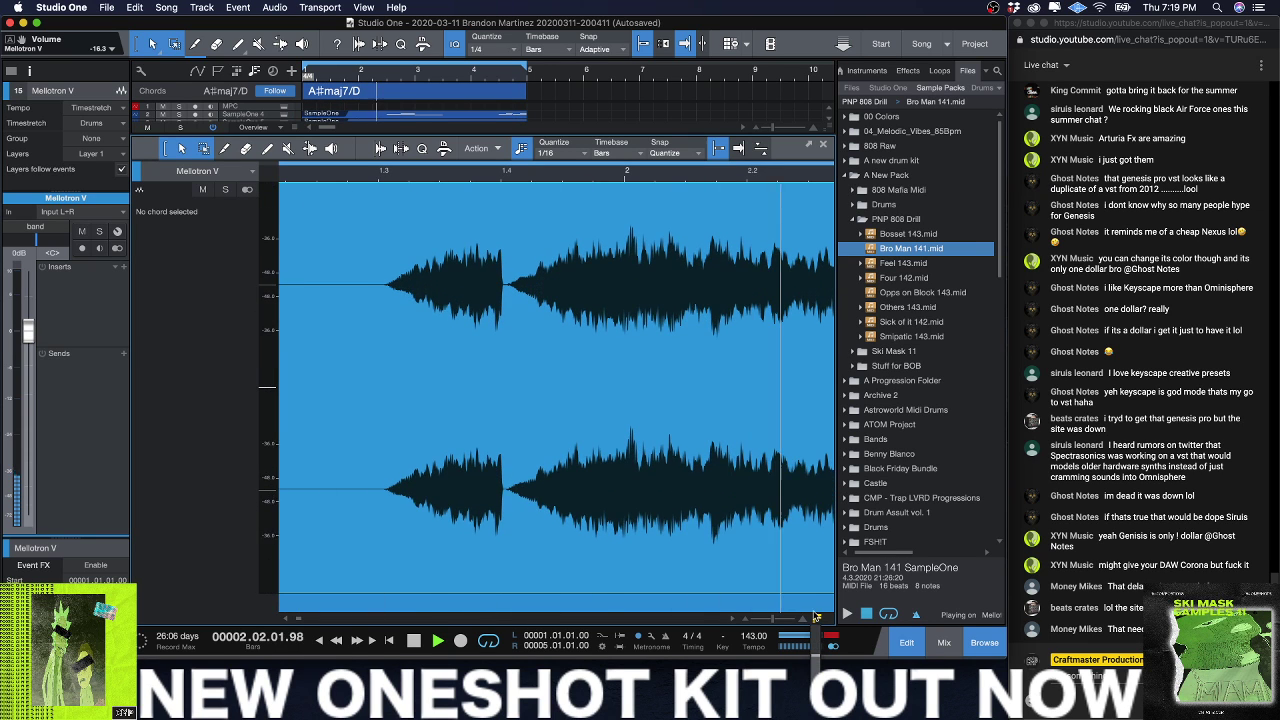
pyautogui.scroll(2, 795, 572)
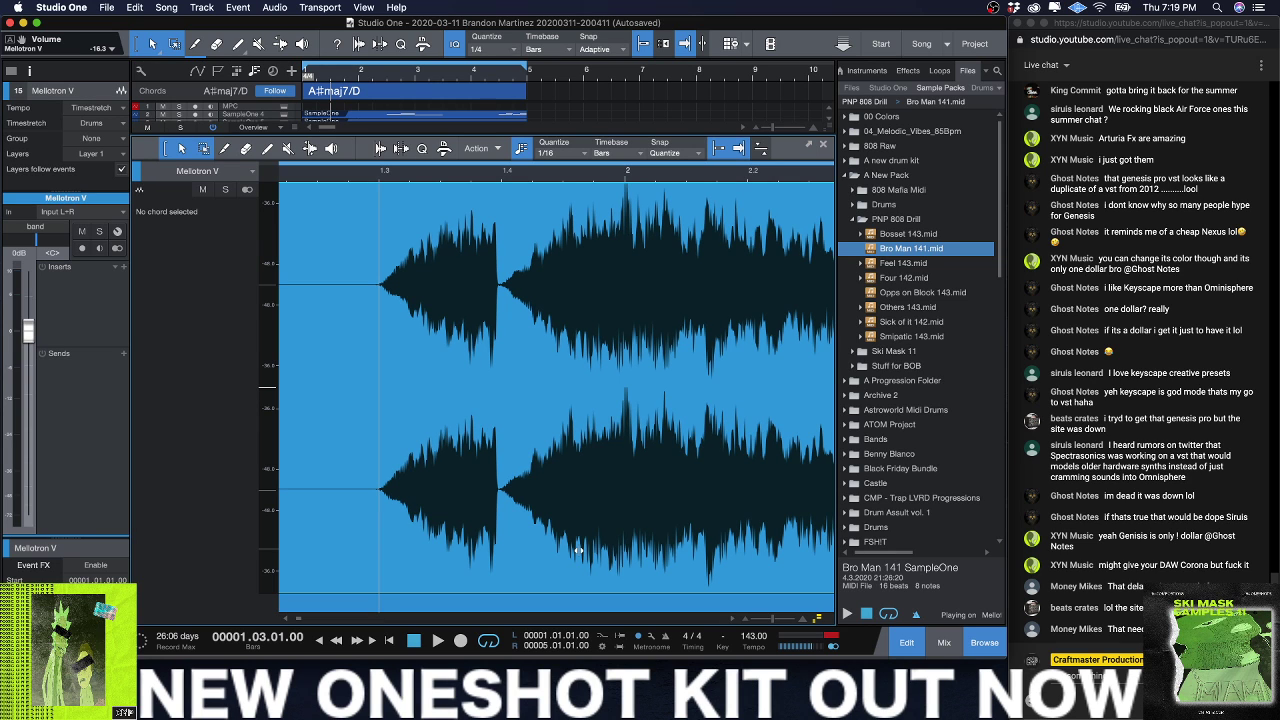
pyautogui.press('space')
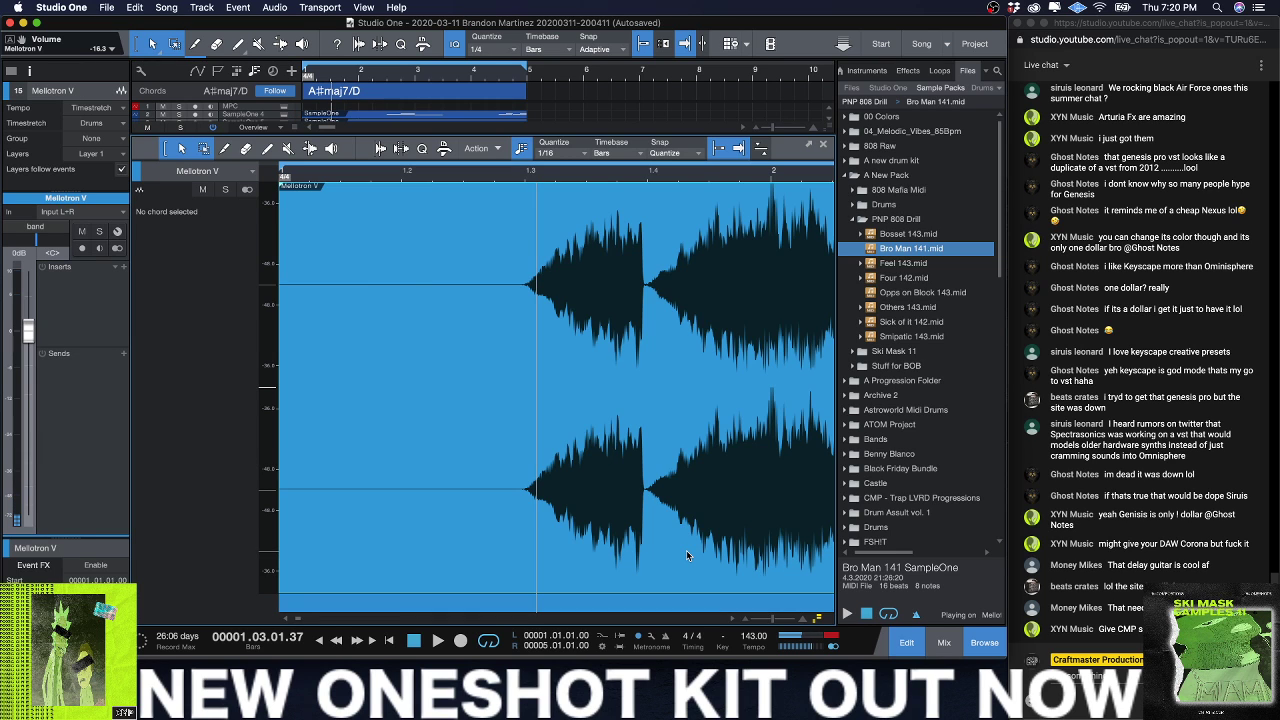
# Step: Delete the bounced Mellotron V audio and go back to the original Mellotron V part
pyautogui.press('Delete')
pyautogui.moveTo(469, 135); pyautogui.dragTo(469, 405)
pyautogui.click(367, 220)
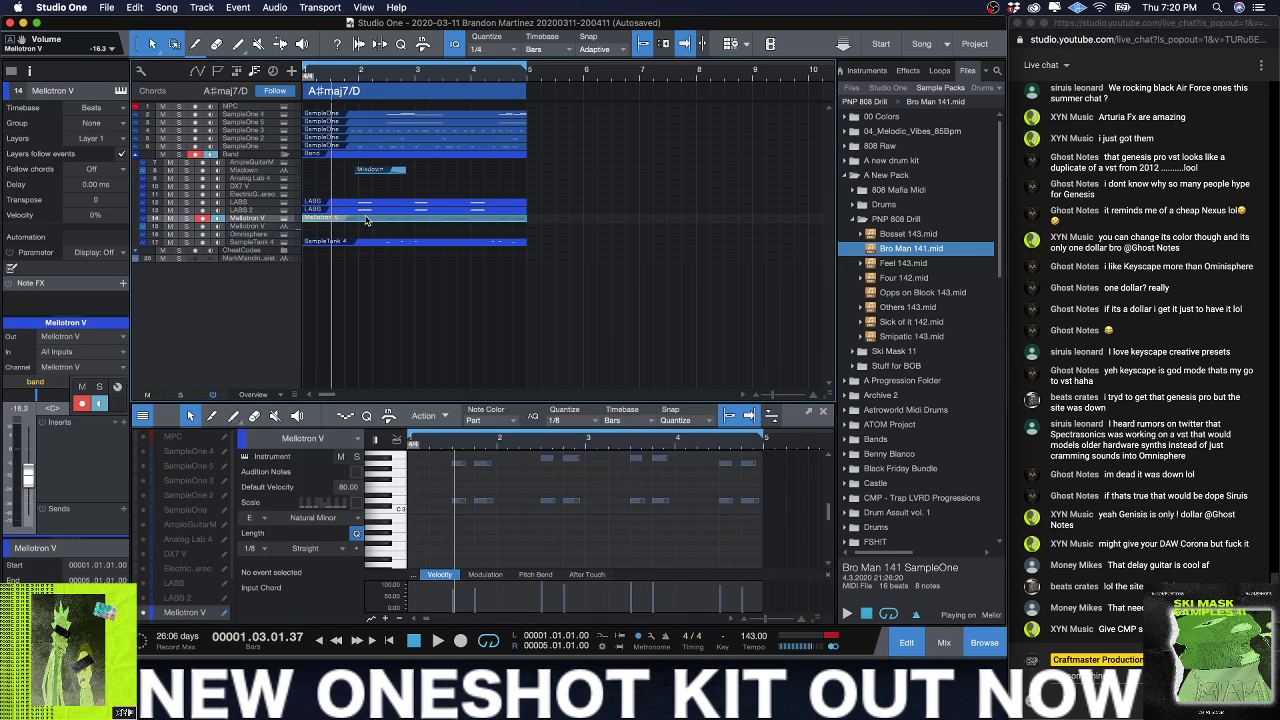
# Step: Open the Mellotron V instrument and load the Mello Motion preset in place of Dream Strings
pyautogui.click(283, 218)
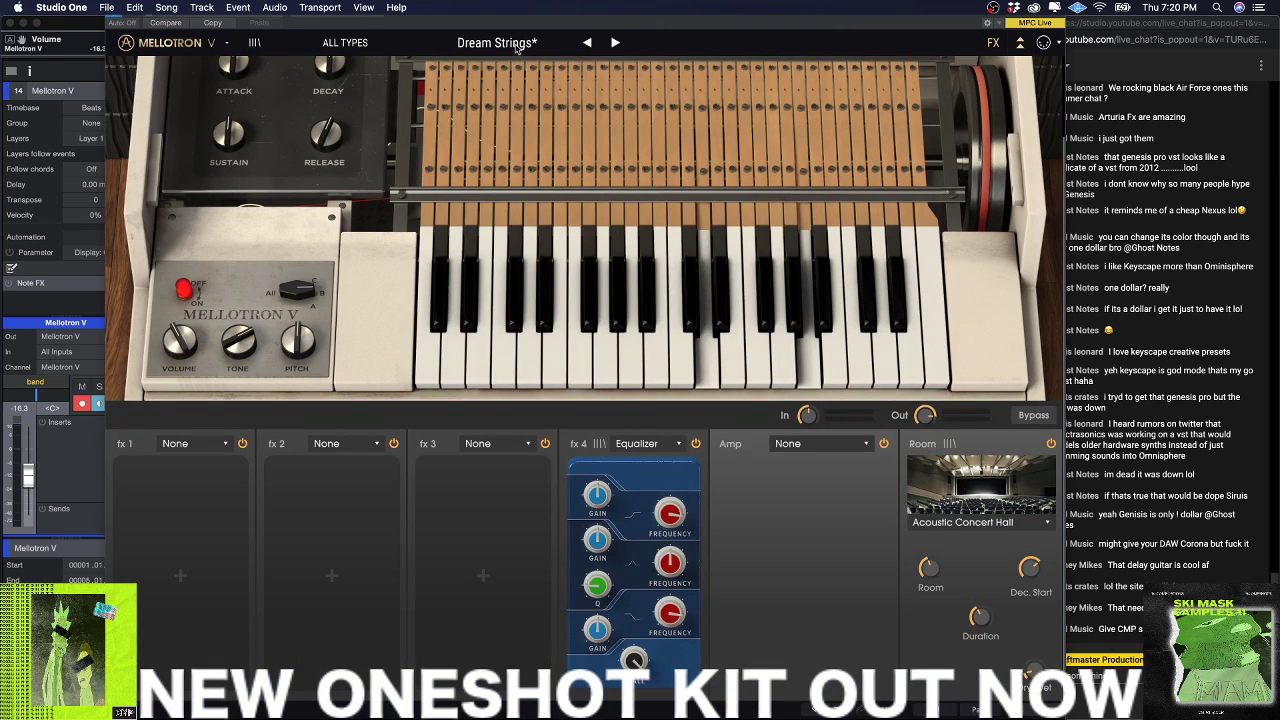
pyautogui.click(538, 45)
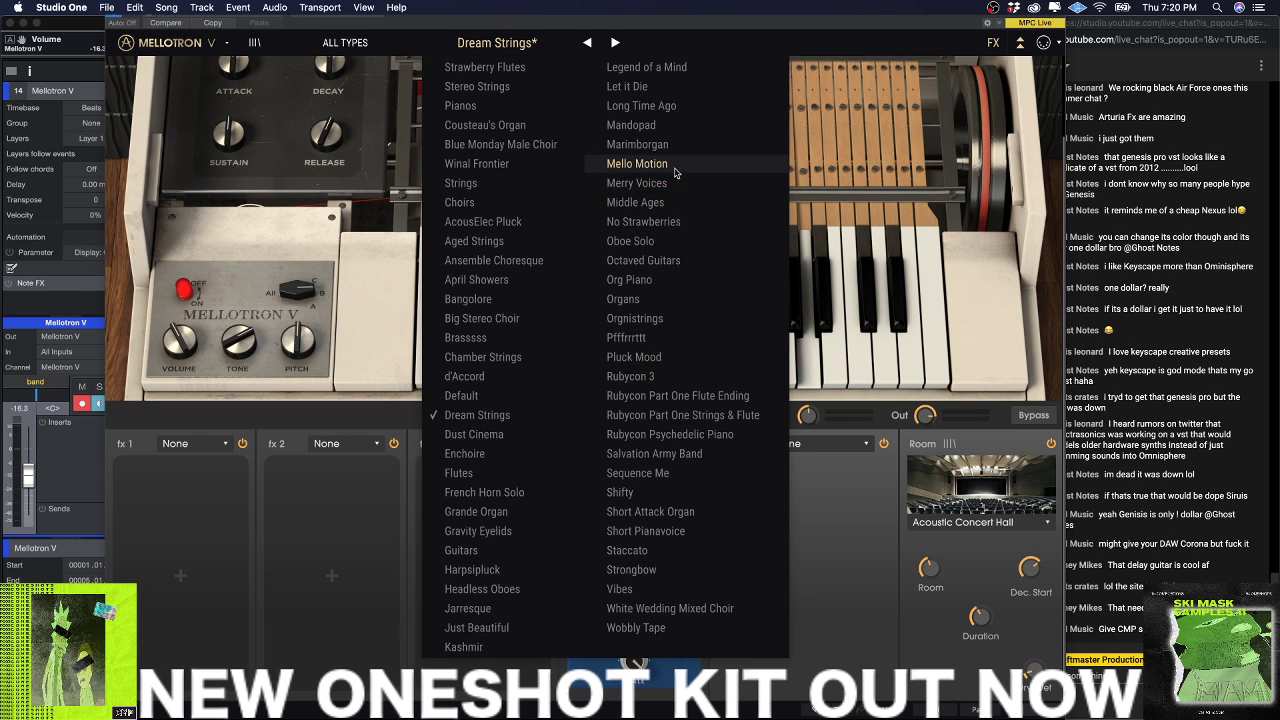
pyautogui.click(637, 164)
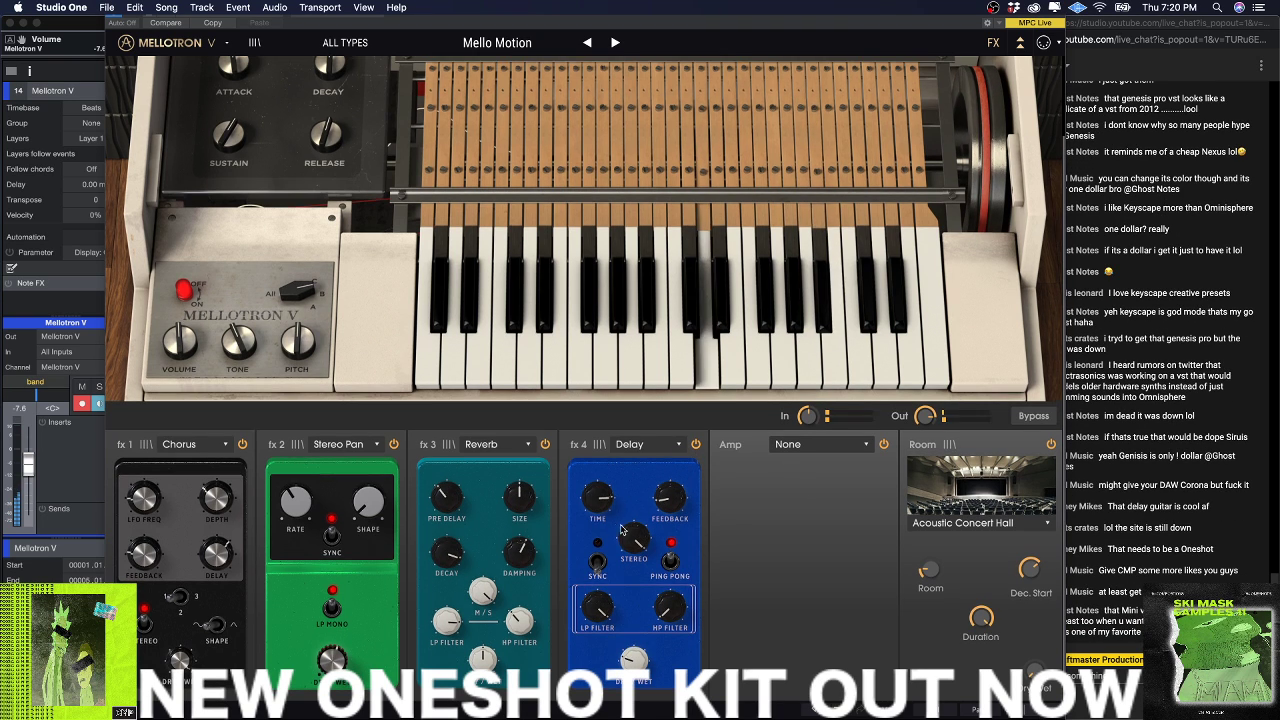
# Step: Turn on tempo sync for Mellotron V's delay, adjust the chorus dry/wet, and close the instrument
pyautogui.click(598, 561)
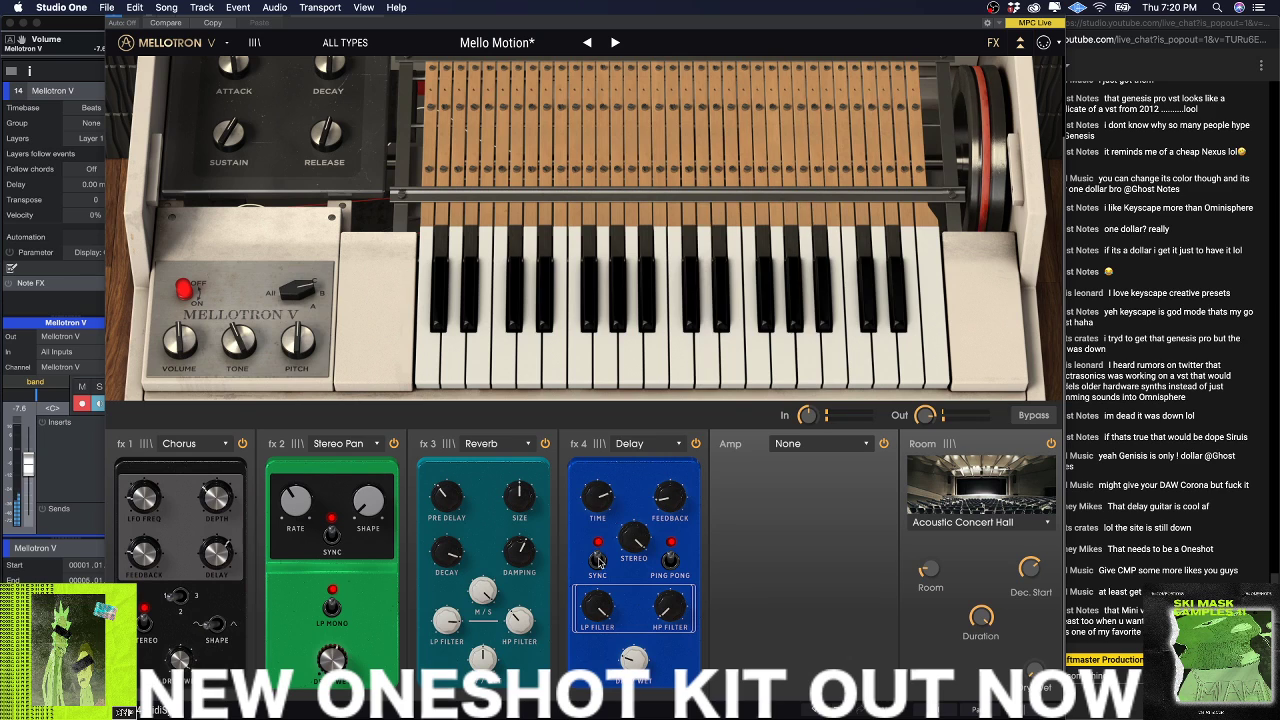
pyautogui.moveTo(625, 550)
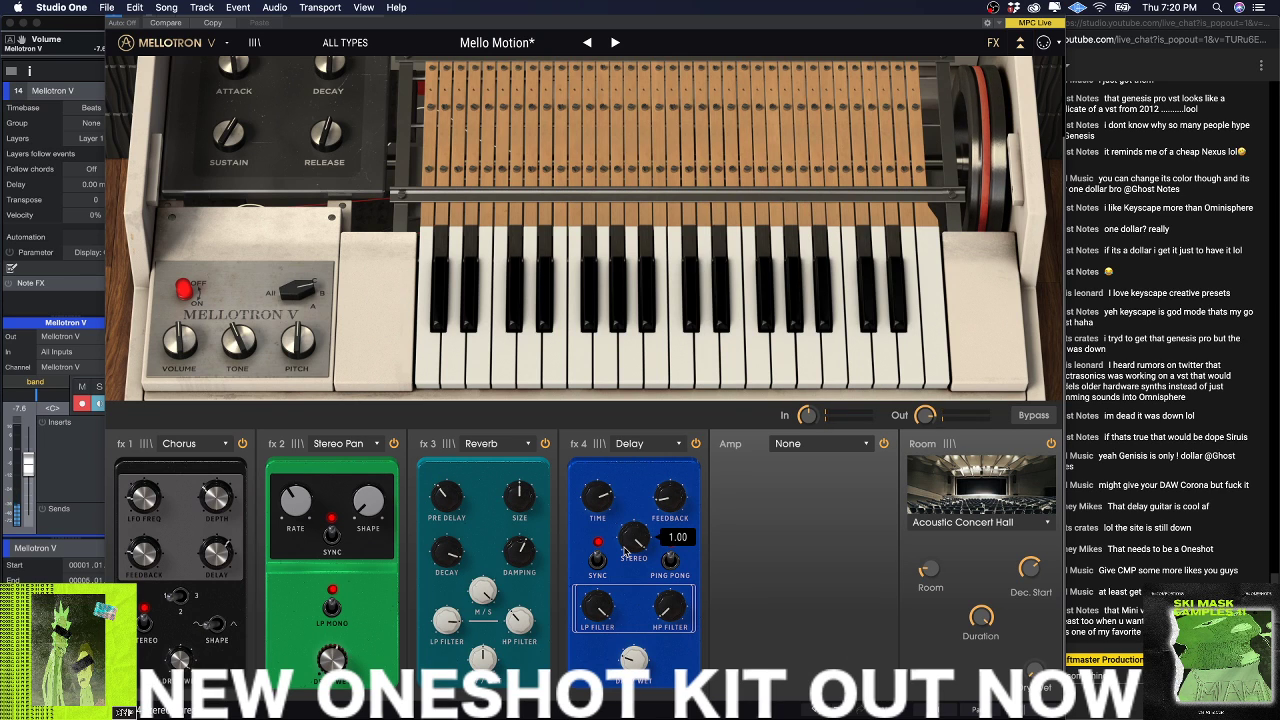
pyautogui.moveTo(600, 507)
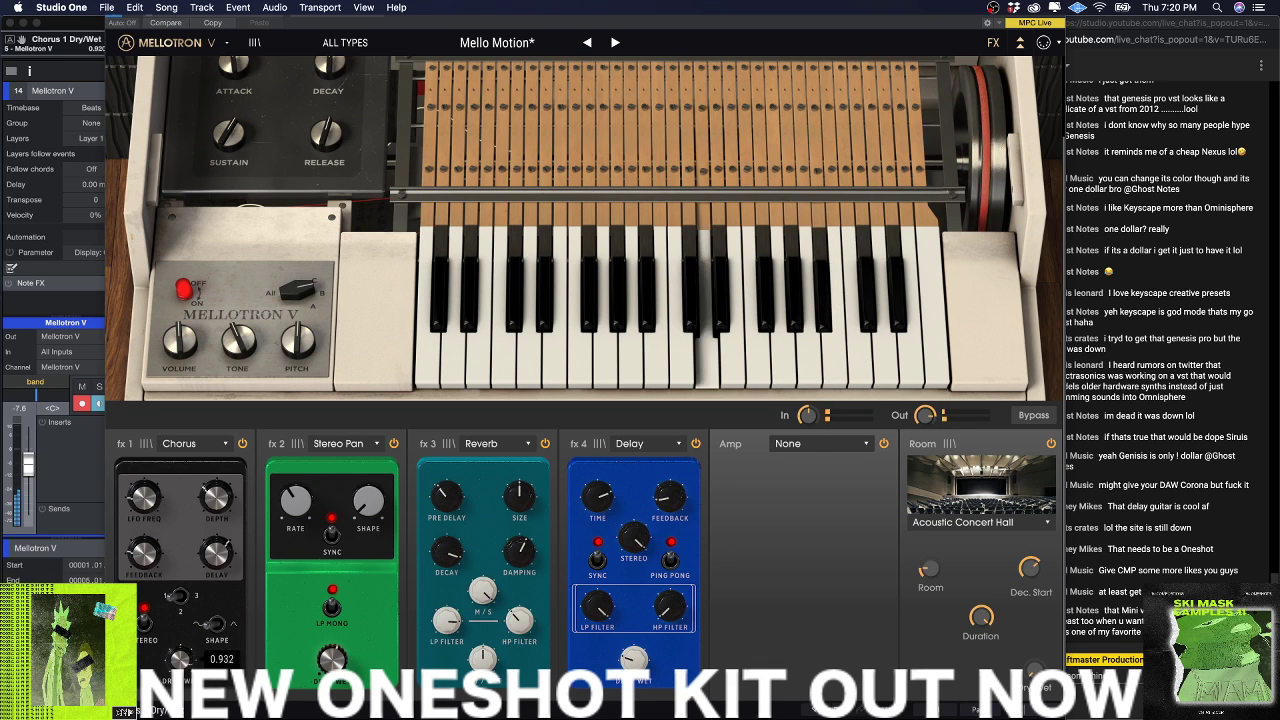
pyautogui.moveTo(182, 662)
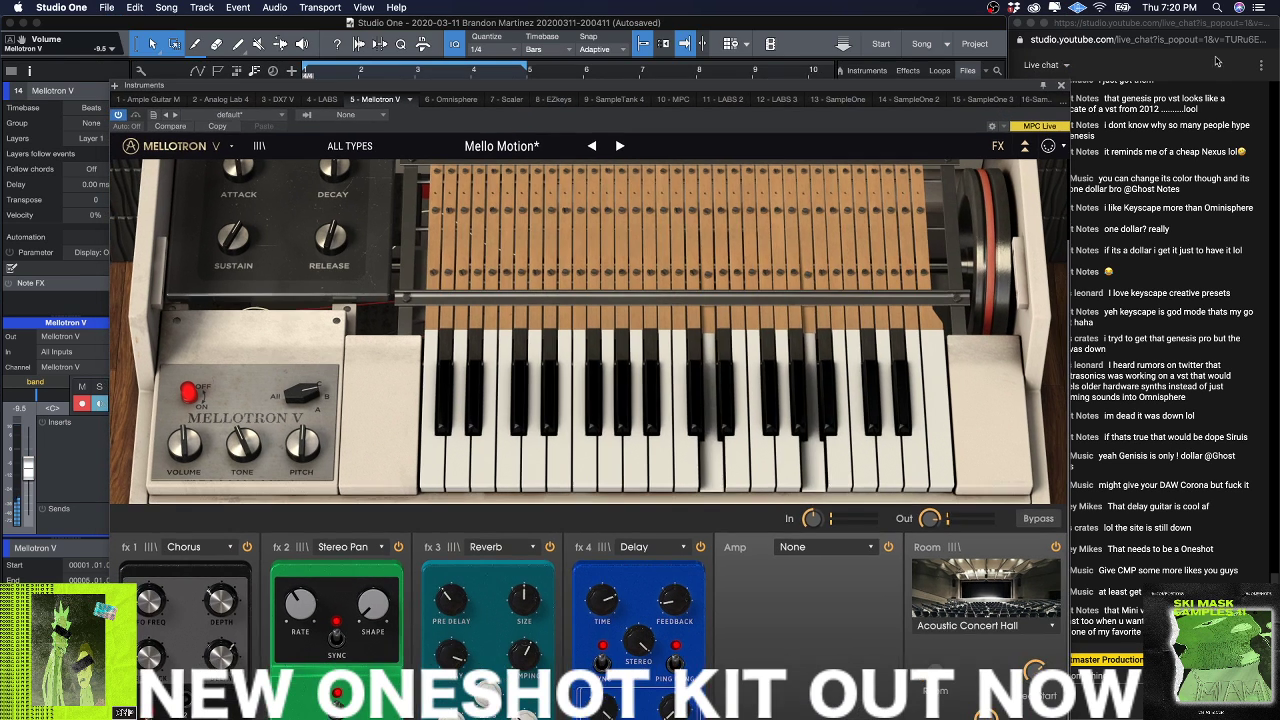
pyautogui.click(1062, 85)
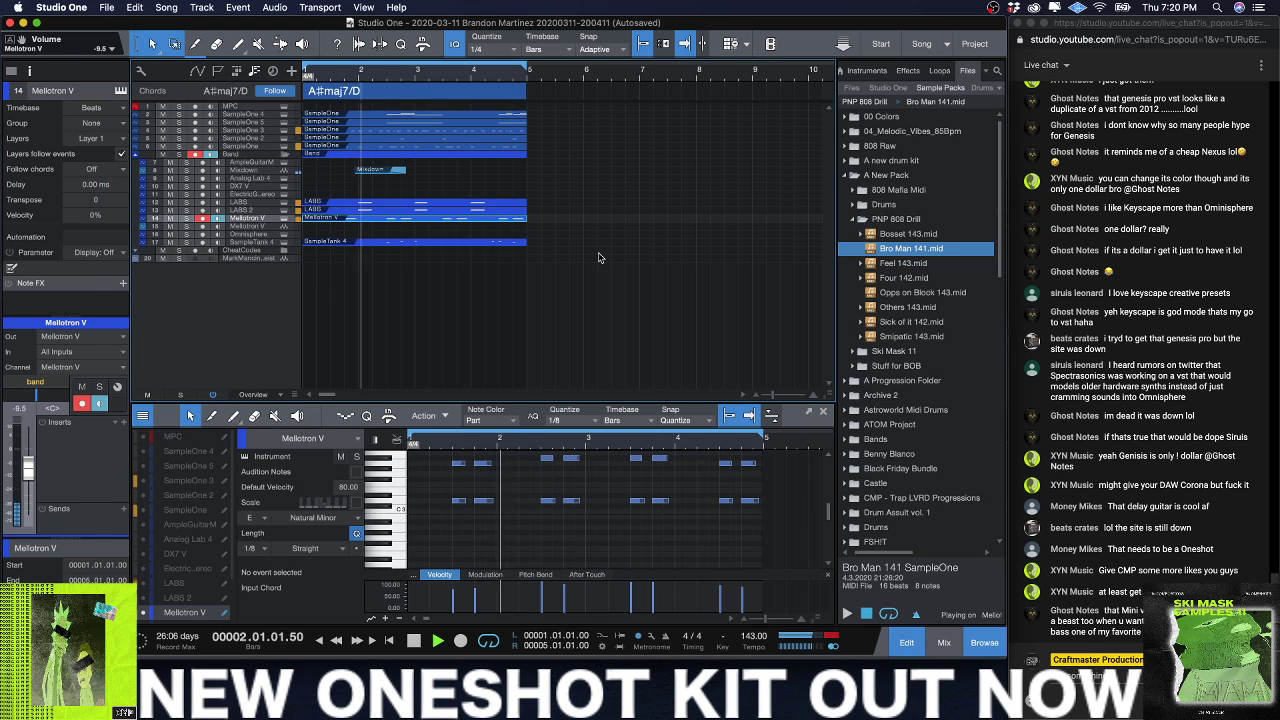
# Step: Collapse the A New Pack folder and look through the rest of the sample pack folders
pyautogui.press('w')
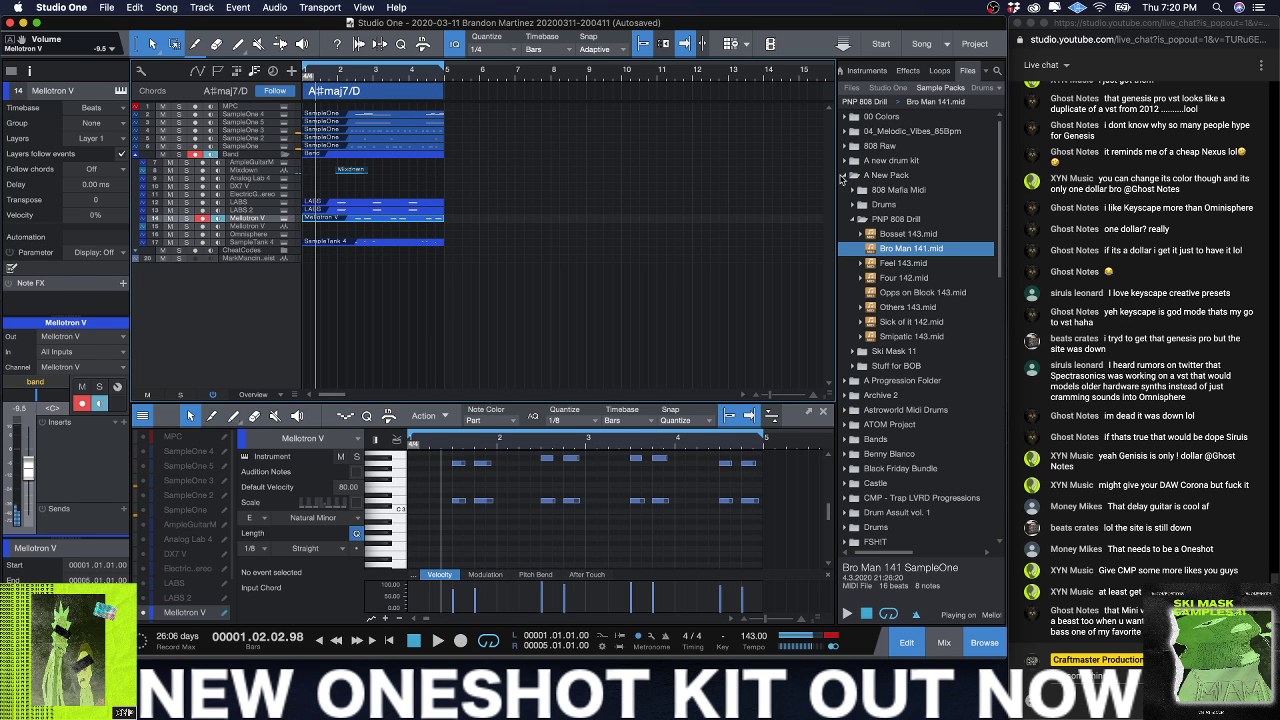
pyautogui.click(845, 176)
pyautogui.scroll(-10, 912, 258)
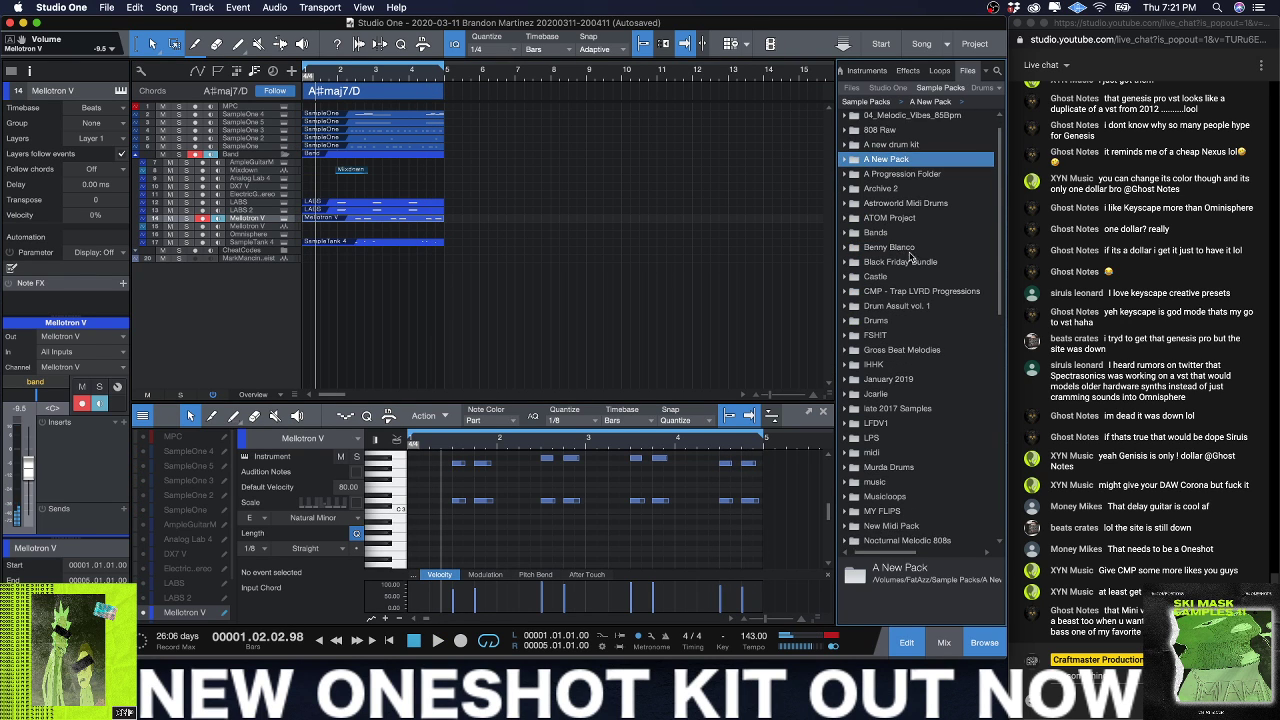
pyautogui.scroll(-9, 912, 258)
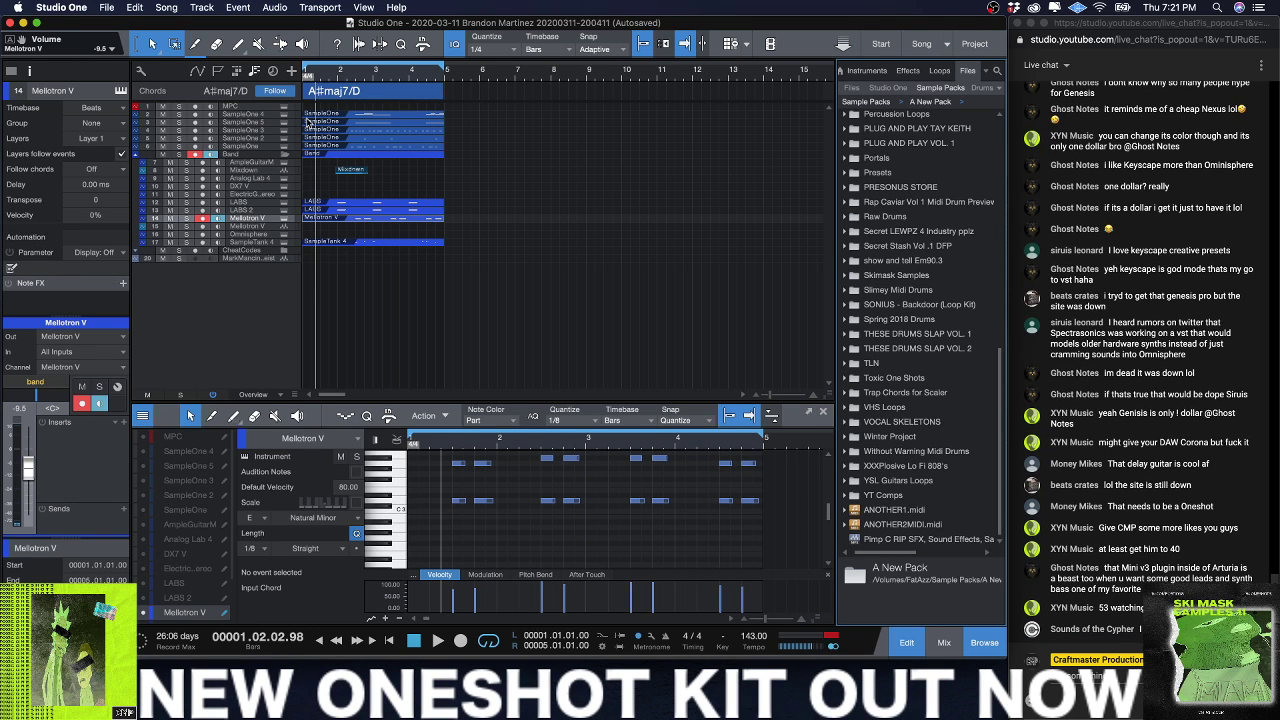
# Step: Move the SampleTank 4 track directly below the Mellotron V instrument track and play the loop
pyautogui.moveTo(276, 241); pyautogui.dragTo(278, 228)
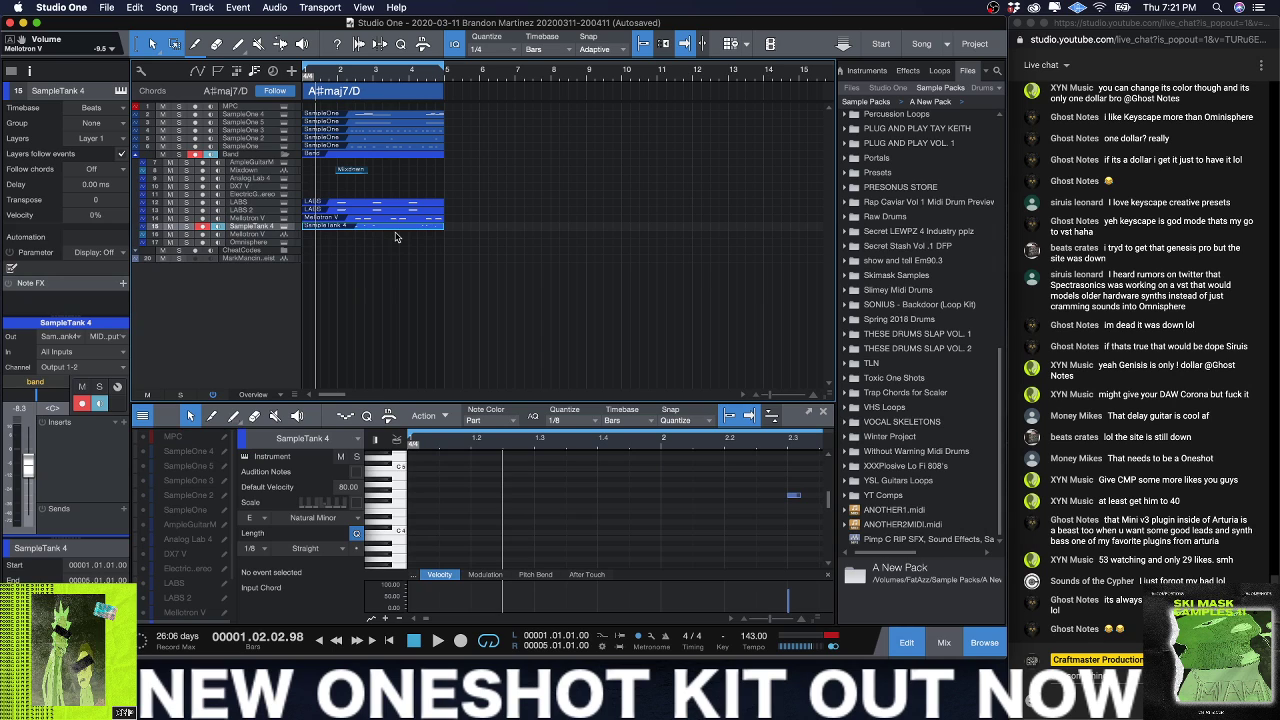
pyautogui.press('space')
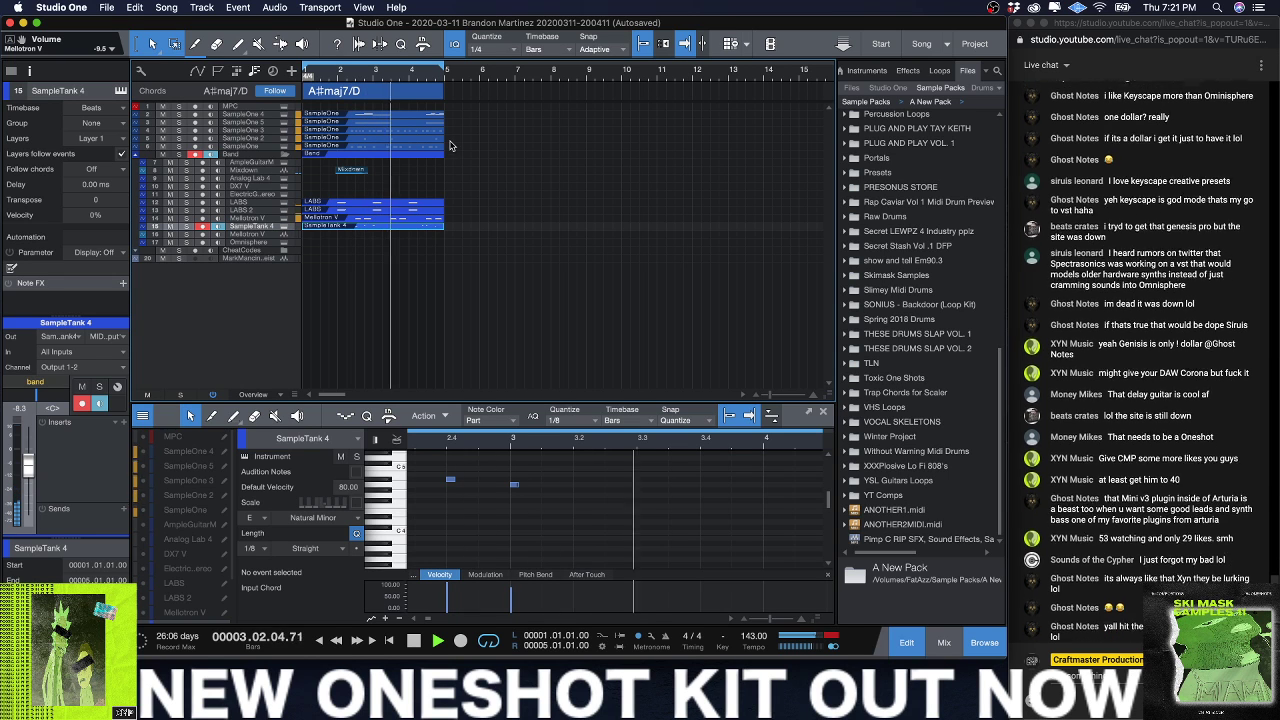
# Step: Select the four adjacent drum tracks from SampleOne 5 through SampleOne
pyautogui.click(270, 148)
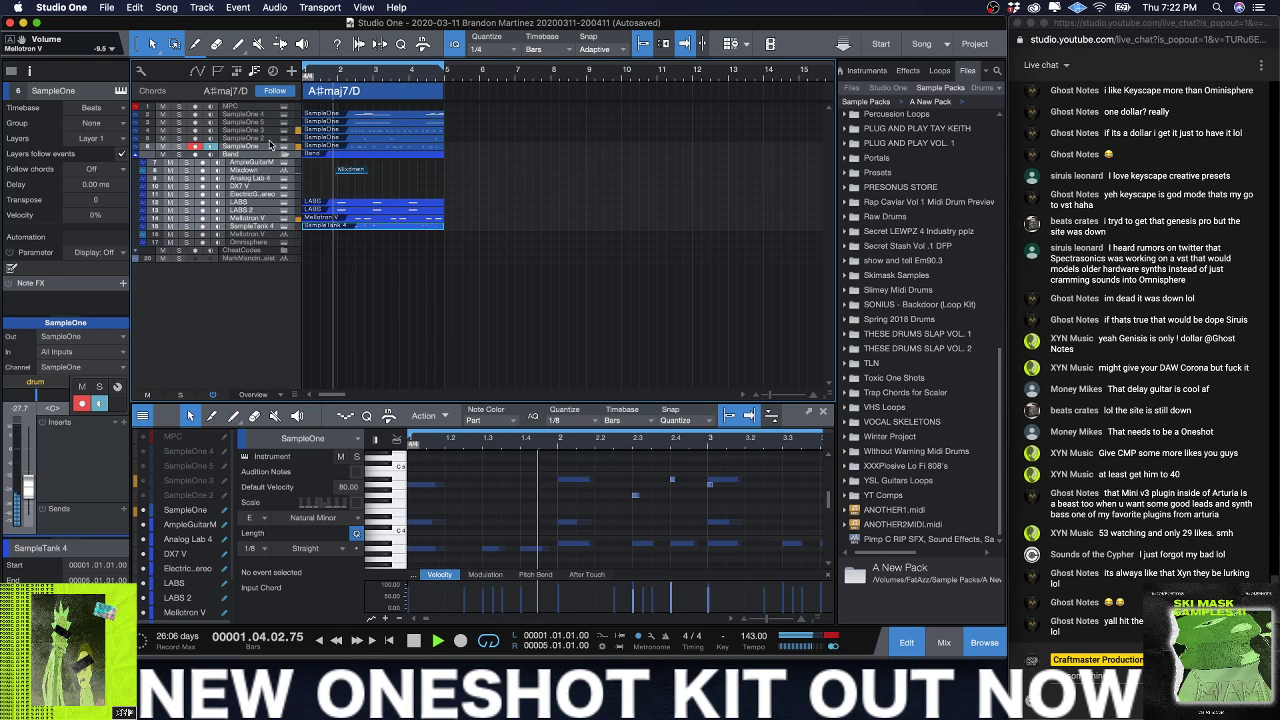
pyautogui.click(290, 124)
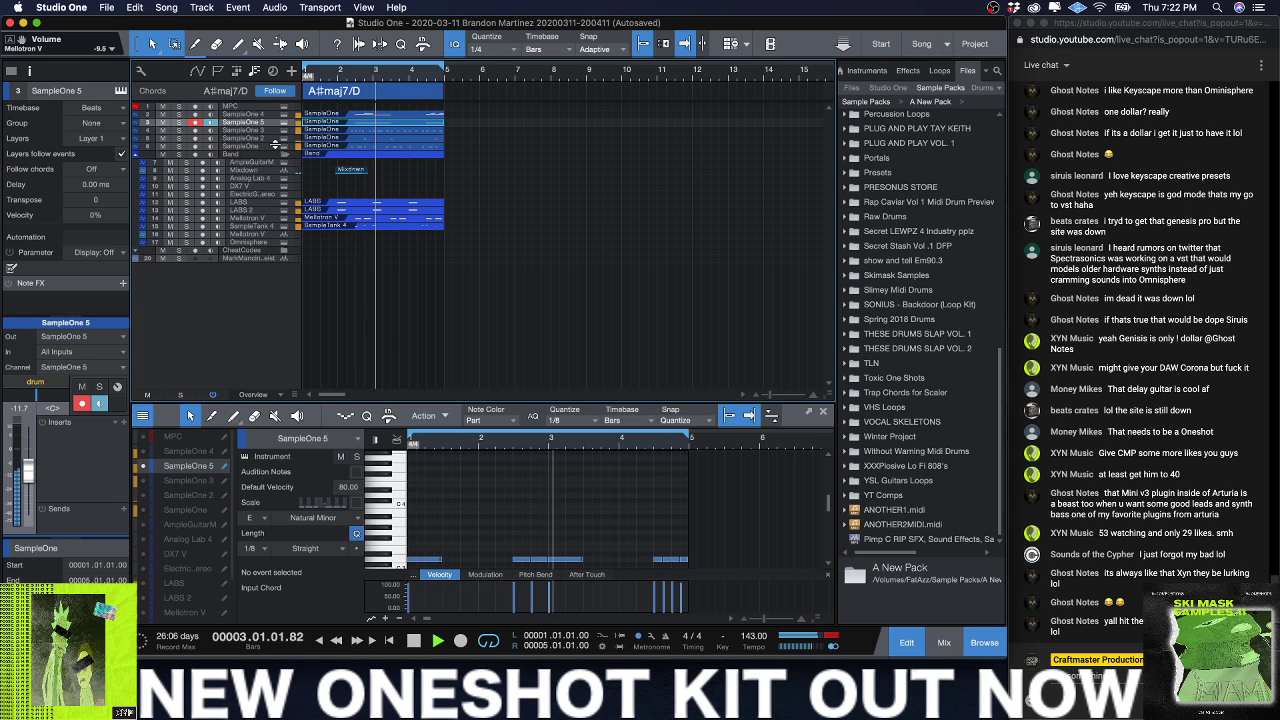
pyautogui.click(270, 148)
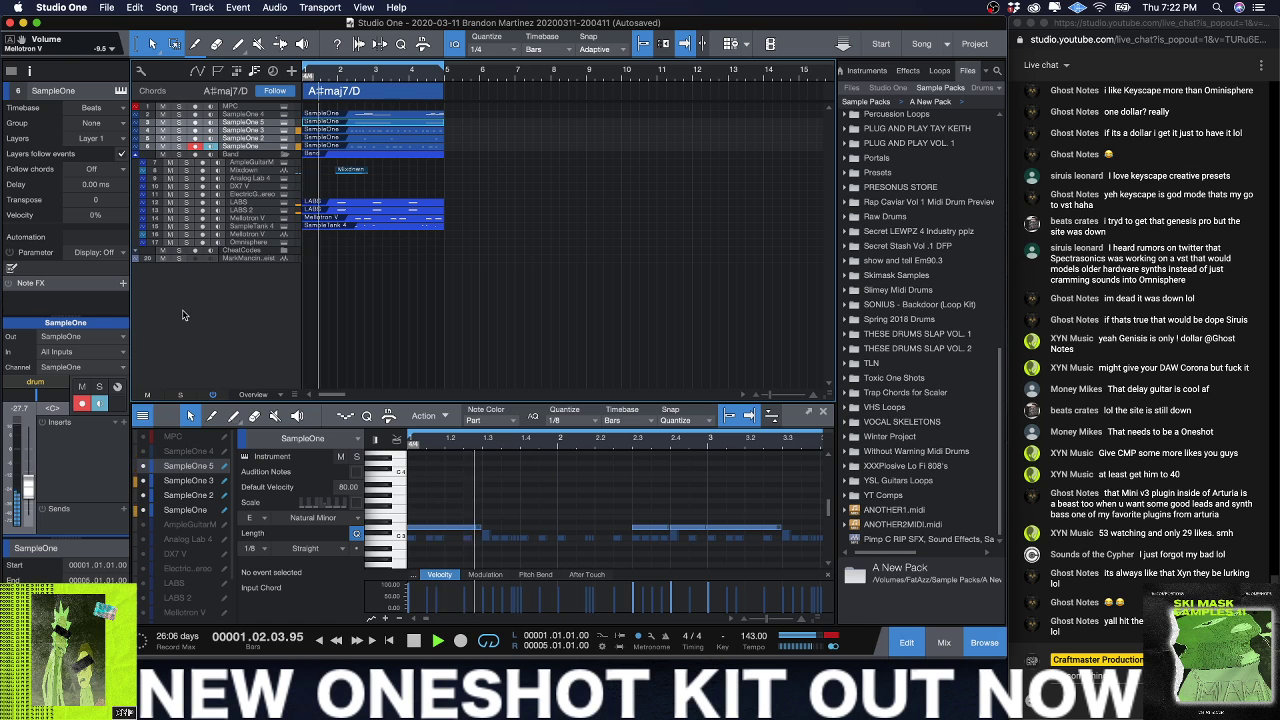
# Step: Show the mixer and route the SampleOne 4 channel's output to the filterbypass bus
pyautogui.press('F3')
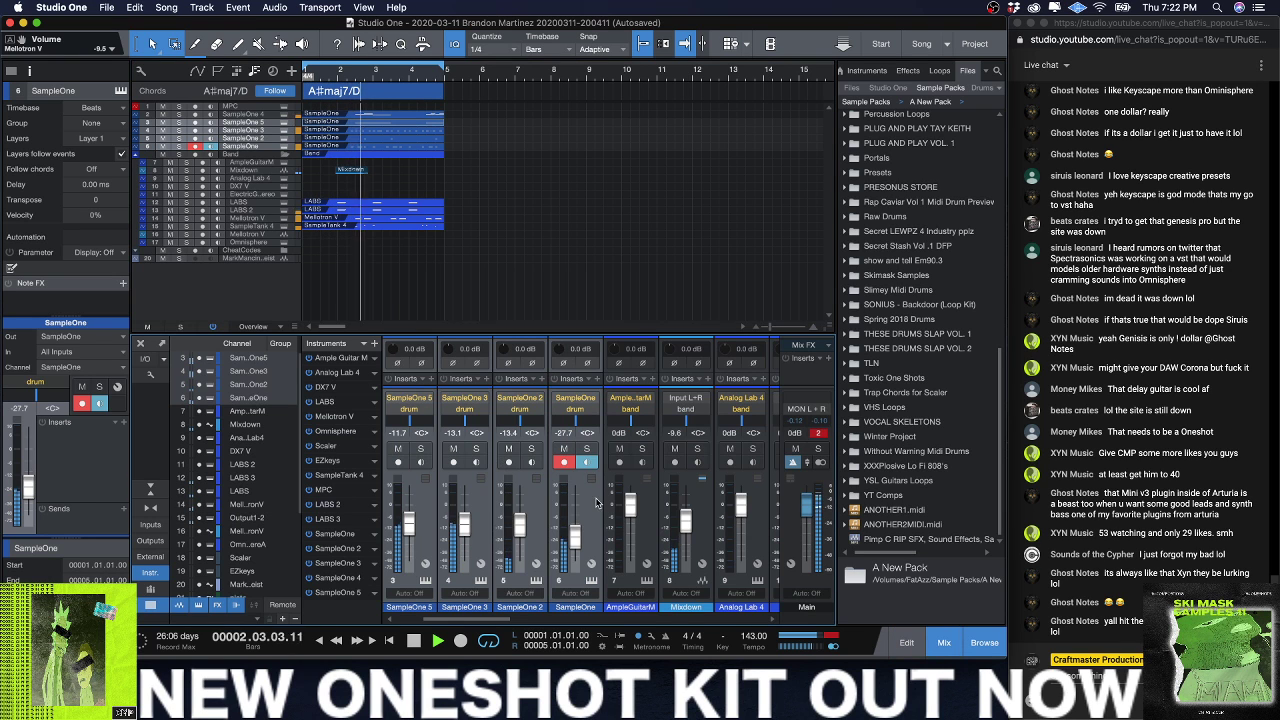
pyautogui.hscroll(-2, 560, 465)
pyautogui.hscroll(-1, 560, 465)
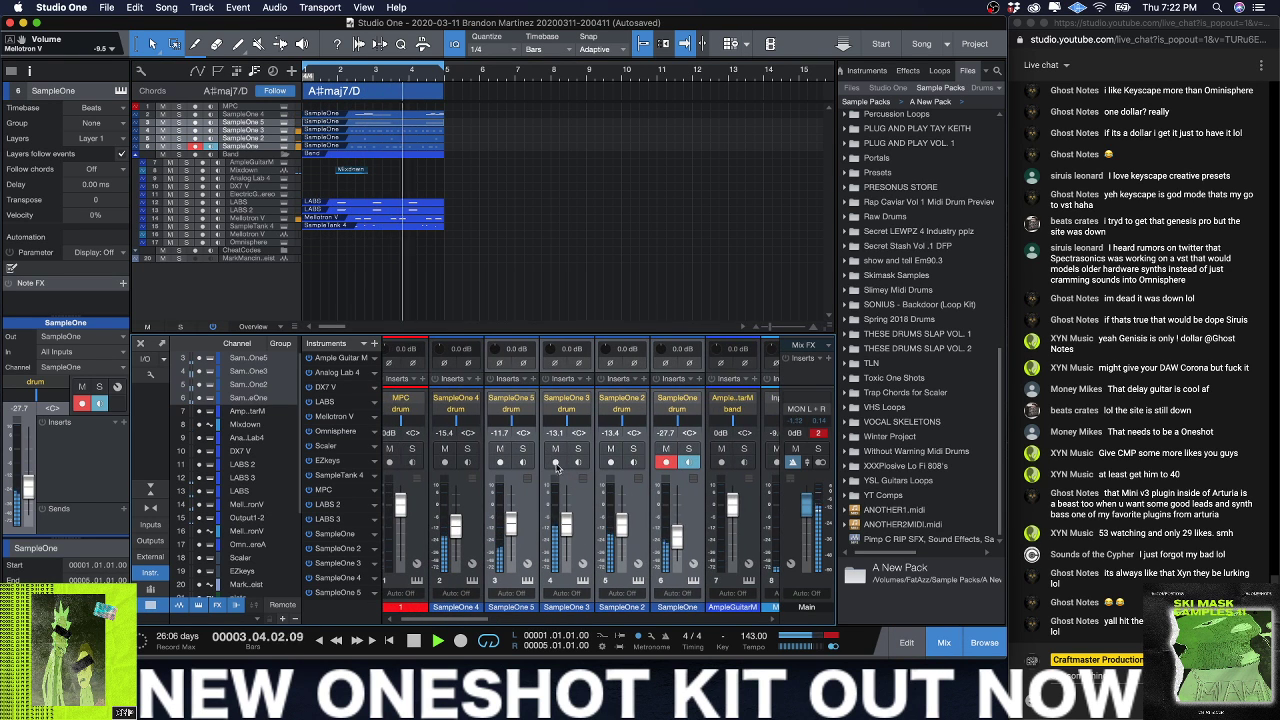
pyautogui.click(455, 409)
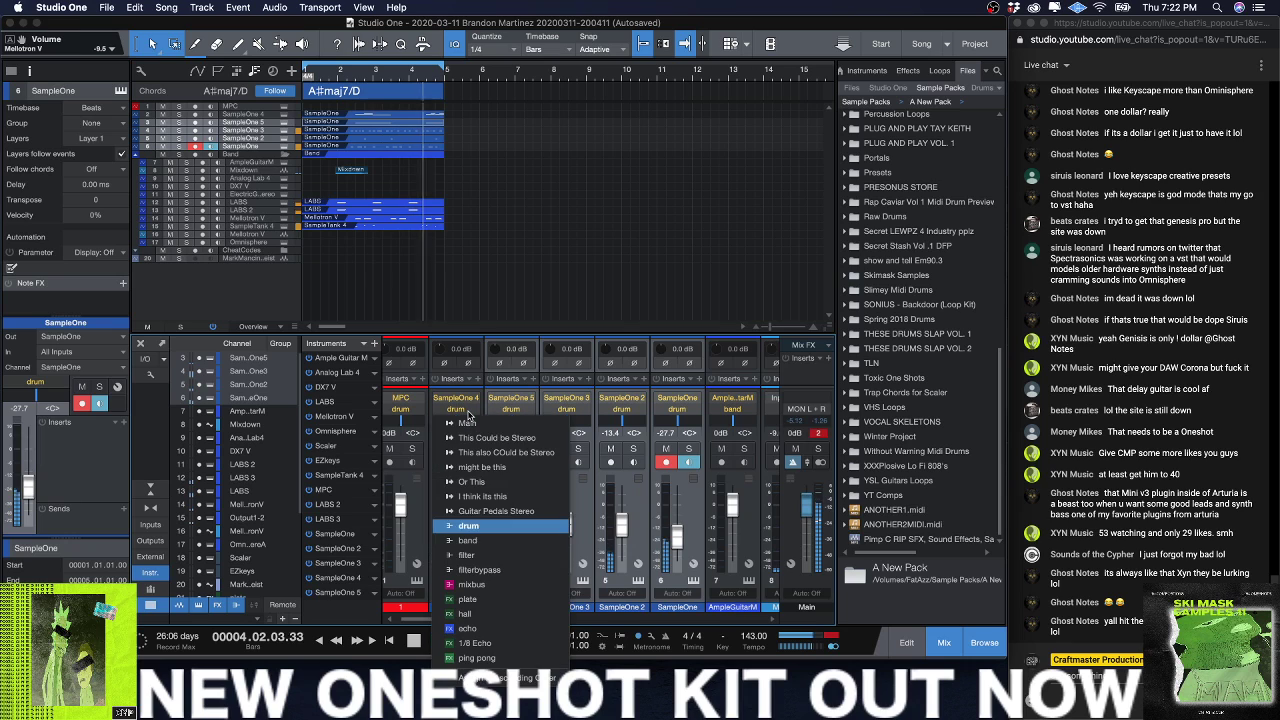
pyautogui.click(480, 570)
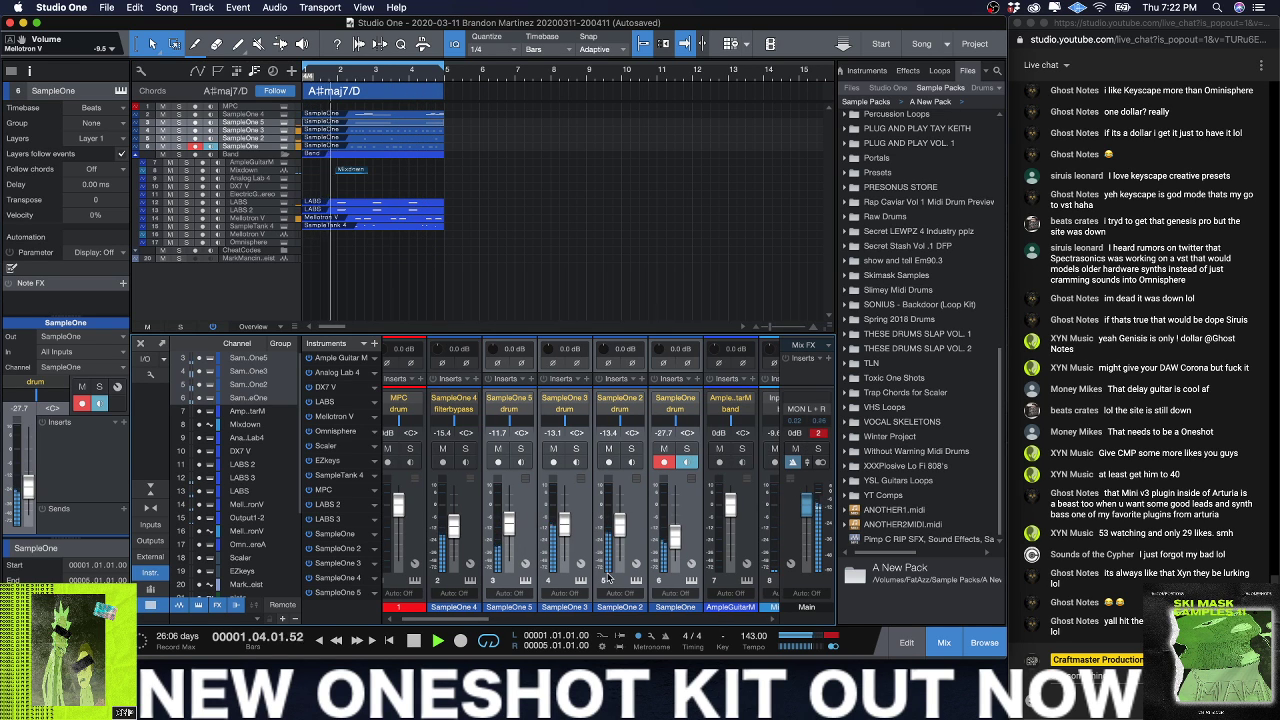
# Step: Solo the selected drum channels briefly, then lower them together, bringing SampleOne 3 to -14.4 dB
pyautogui.click(575, 449)
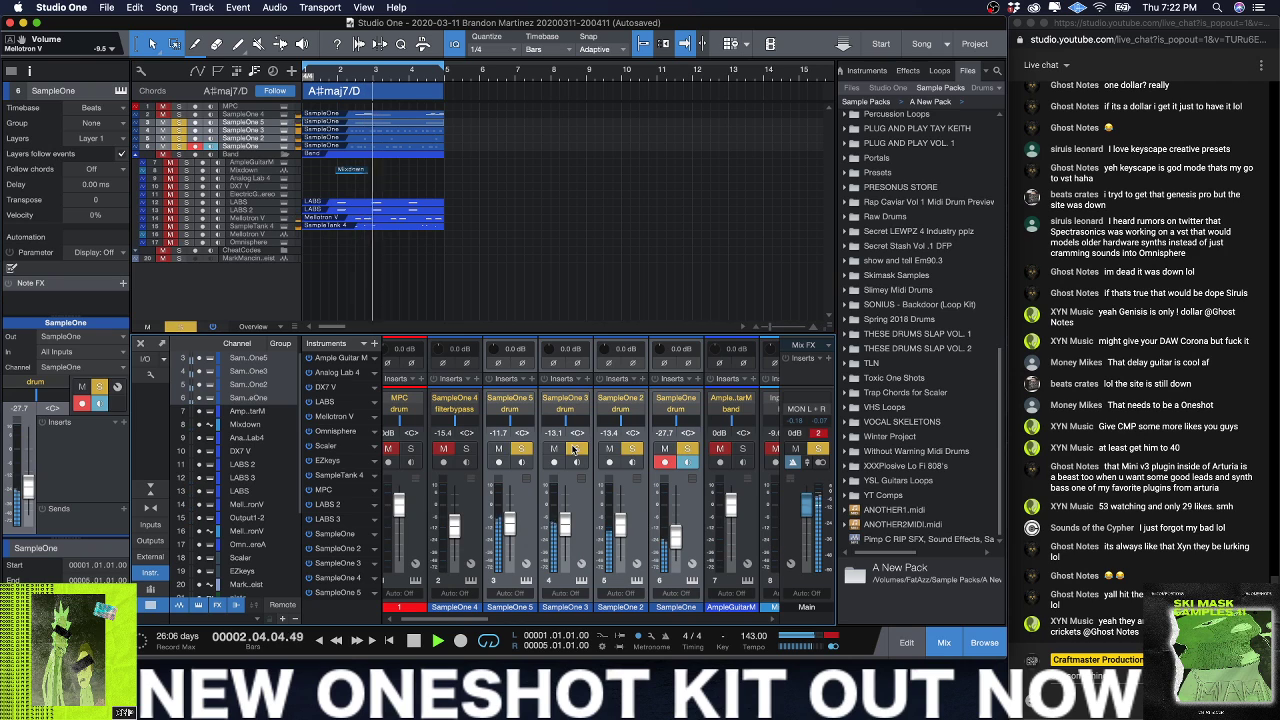
pyautogui.click(575, 449)
pyautogui.moveTo(565, 525)
pyautogui.mouseDown()
pyautogui.moveTo(565, 558)
pyautogui.moveTo(565, 520)
pyautogui.moveTo(585, 530)
pyautogui.mouseUp()
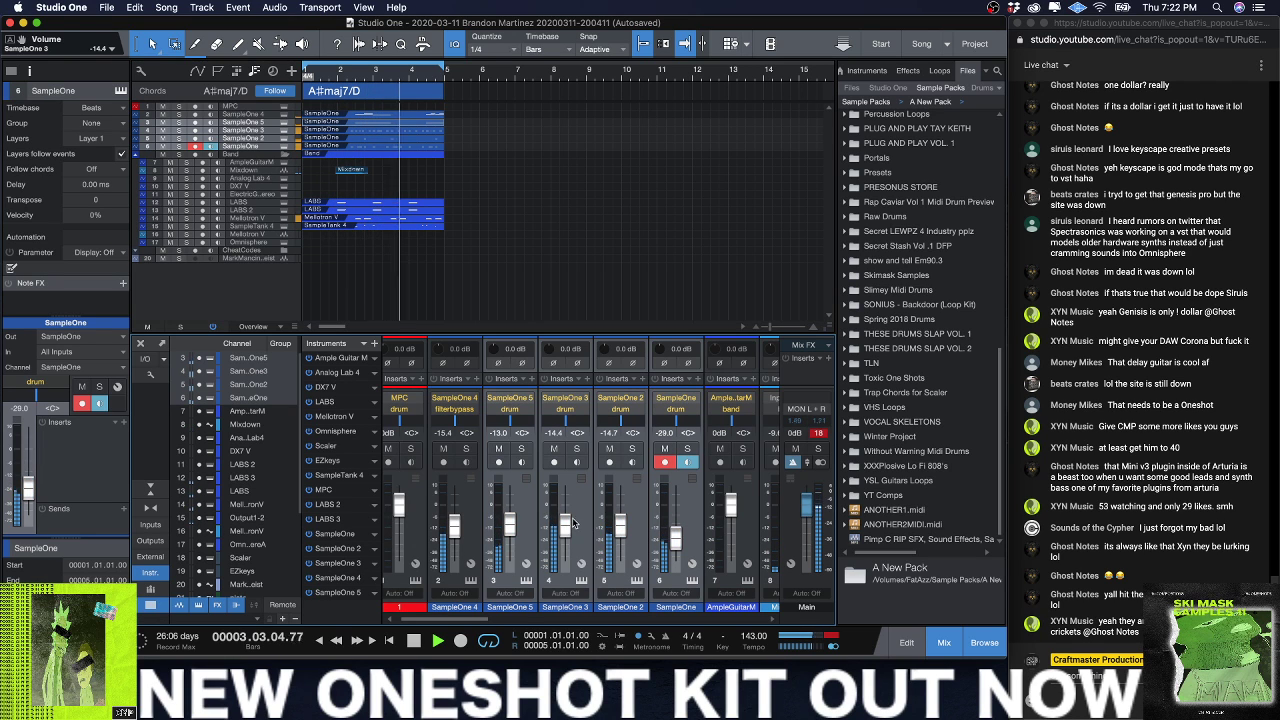
# Step: Set SampleOne 3's volume to -26.1 dB and move the SampleOne channel between SampleOne 2 and SampleOne 3
pyautogui.click(587, 518)
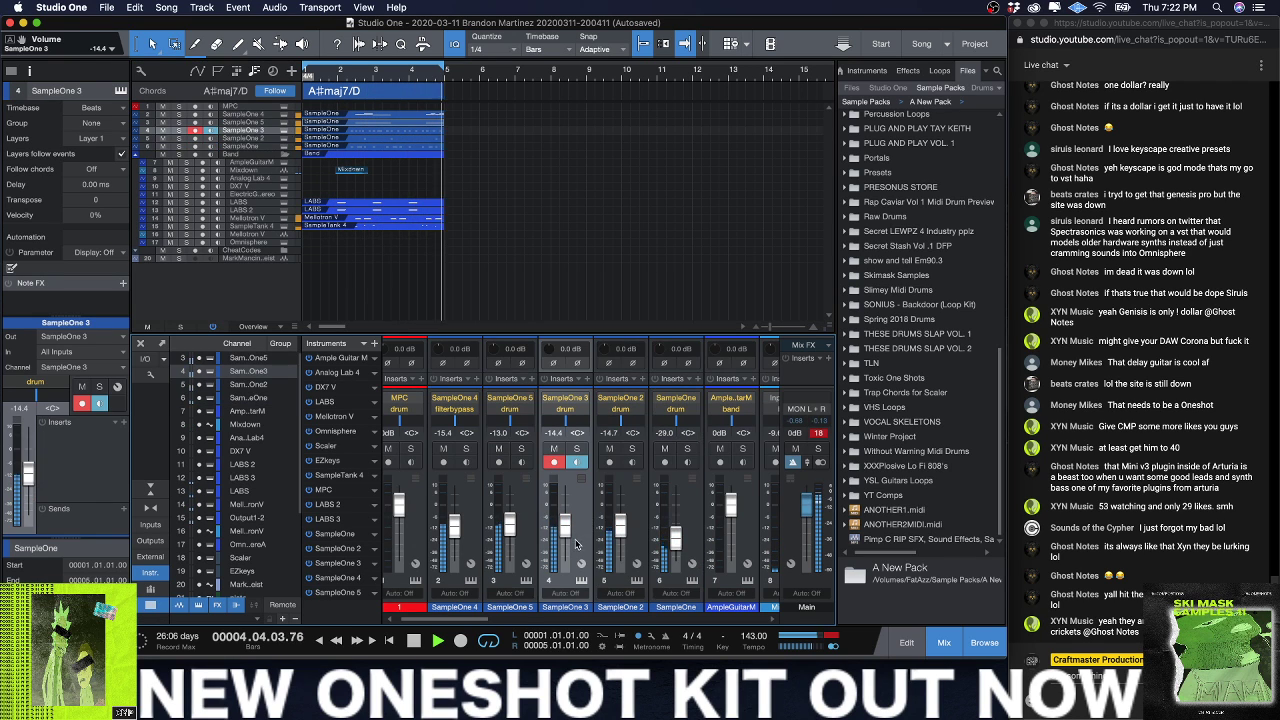
pyautogui.moveTo(565, 535); pyautogui.dragTo(569, 544)
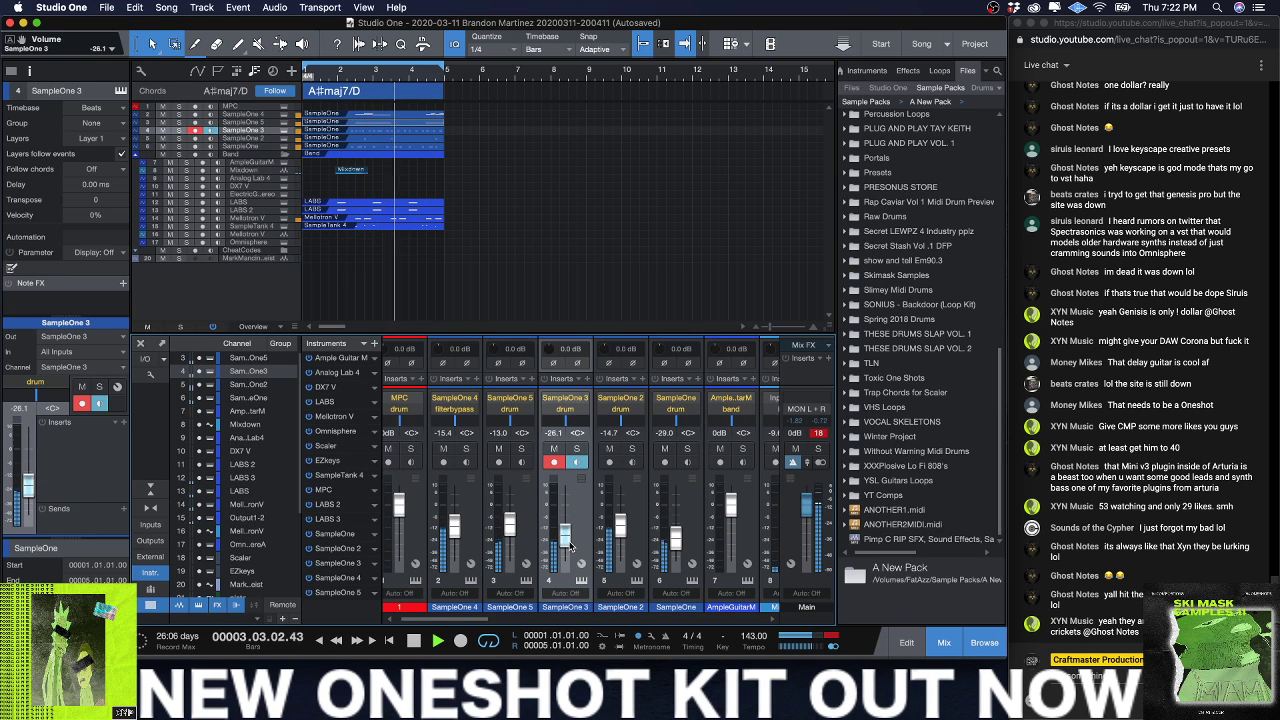
pyautogui.click(636, 542)
pyautogui.moveTo(686, 549); pyautogui.dragTo(617, 545)
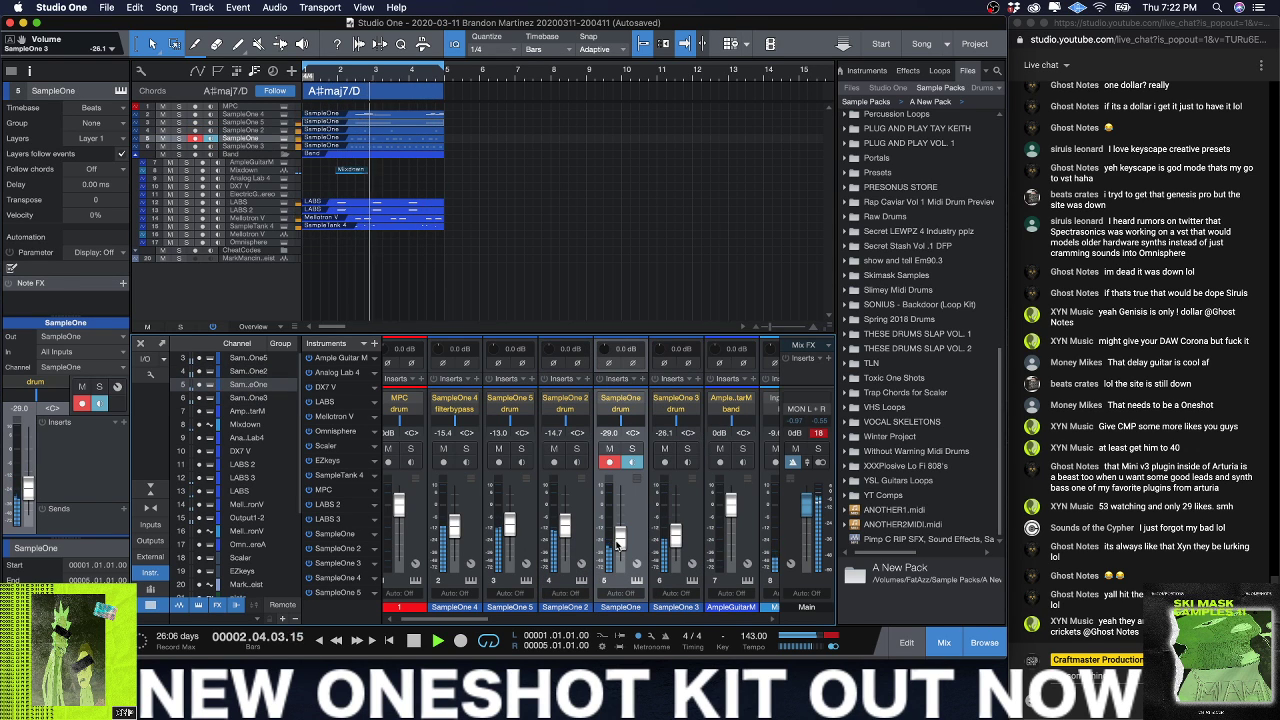
# Step: Pan SampleOne to L13 and SampleOne 3 to R10, checking SampleOne 3 in solo
pyautogui.moveTo(630, 432); pyautogui.dragTo(675, 427)
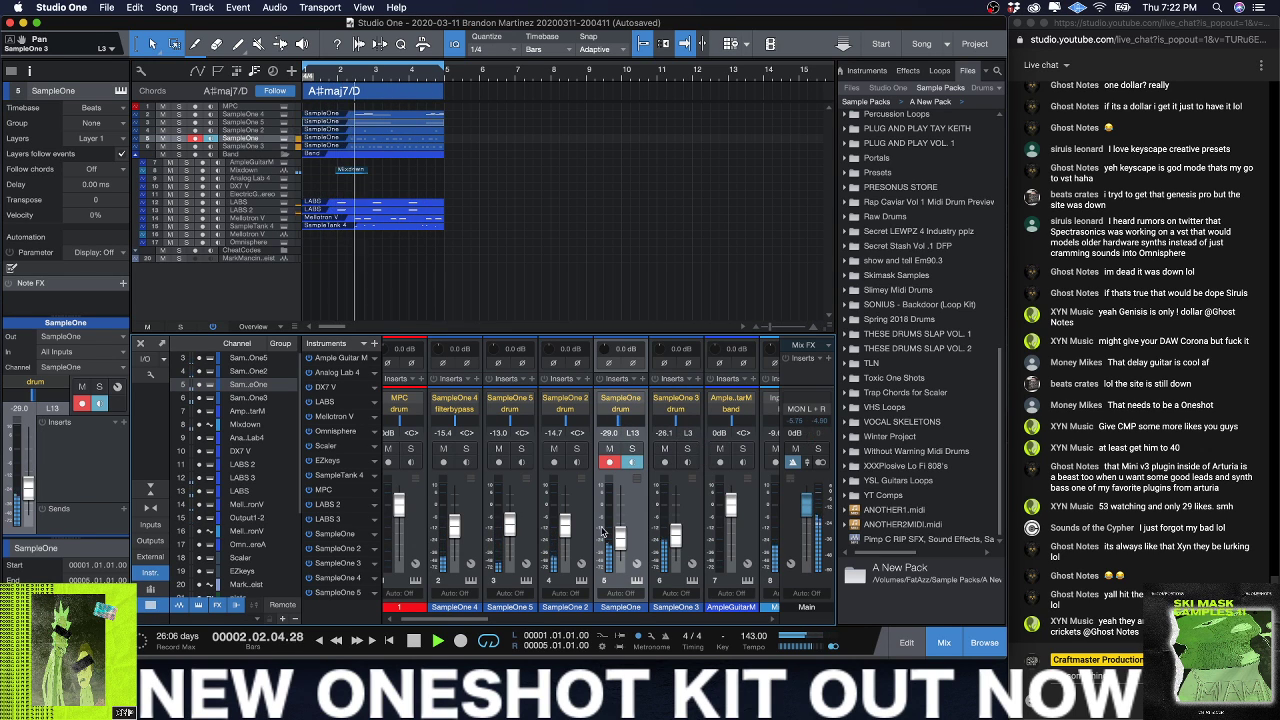
pyautogui.click(687, 449)
pyautogui.click(687, 449)
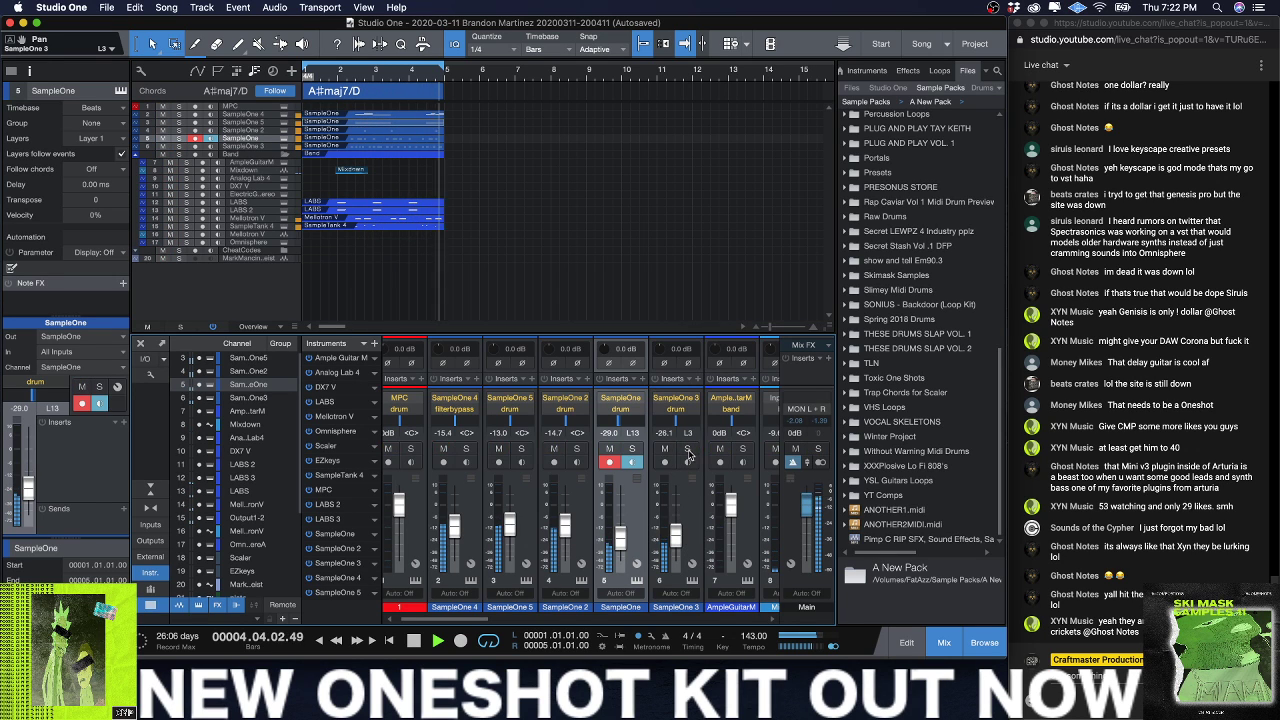
pyautogui.moveTo(677, 425); pyautogui.dragTo(679, 425)
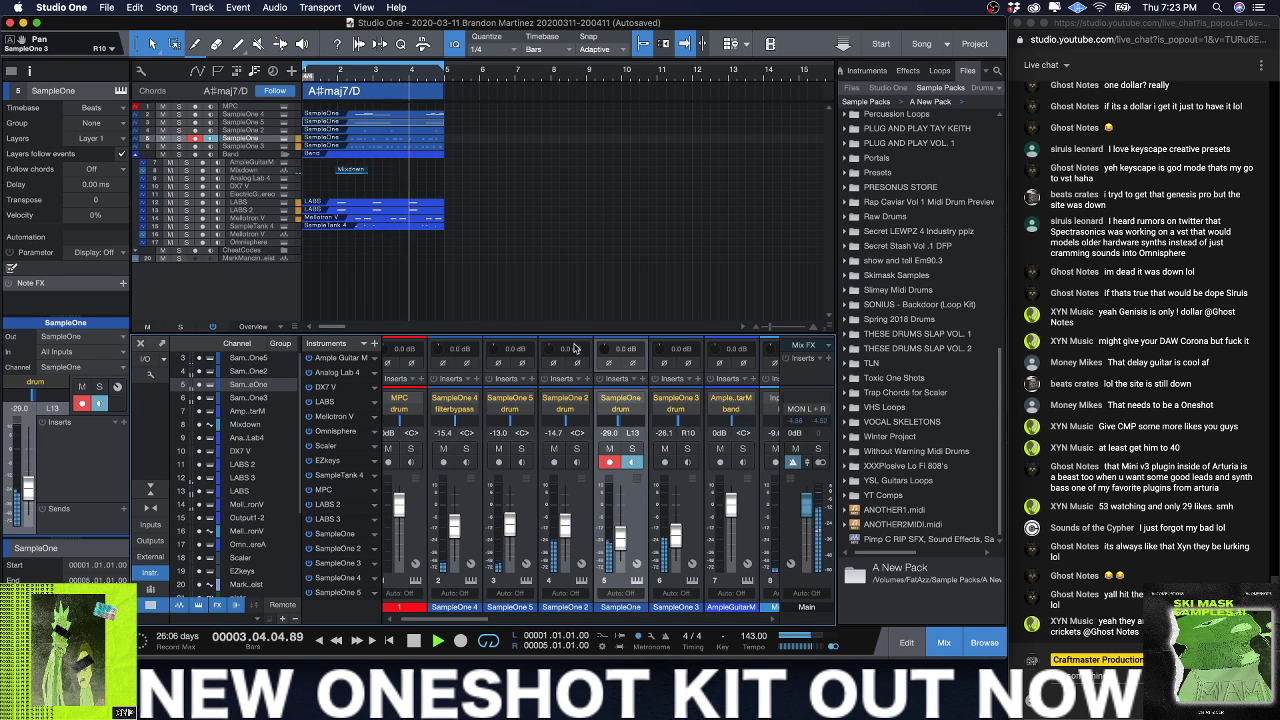
# Step: Enlarge the mixer and add a plate send to SampleOne 2 with a send level of -15.3 dB
pyautogui.moveTo(566, 335); pyautogui.dragTo(566, 214)
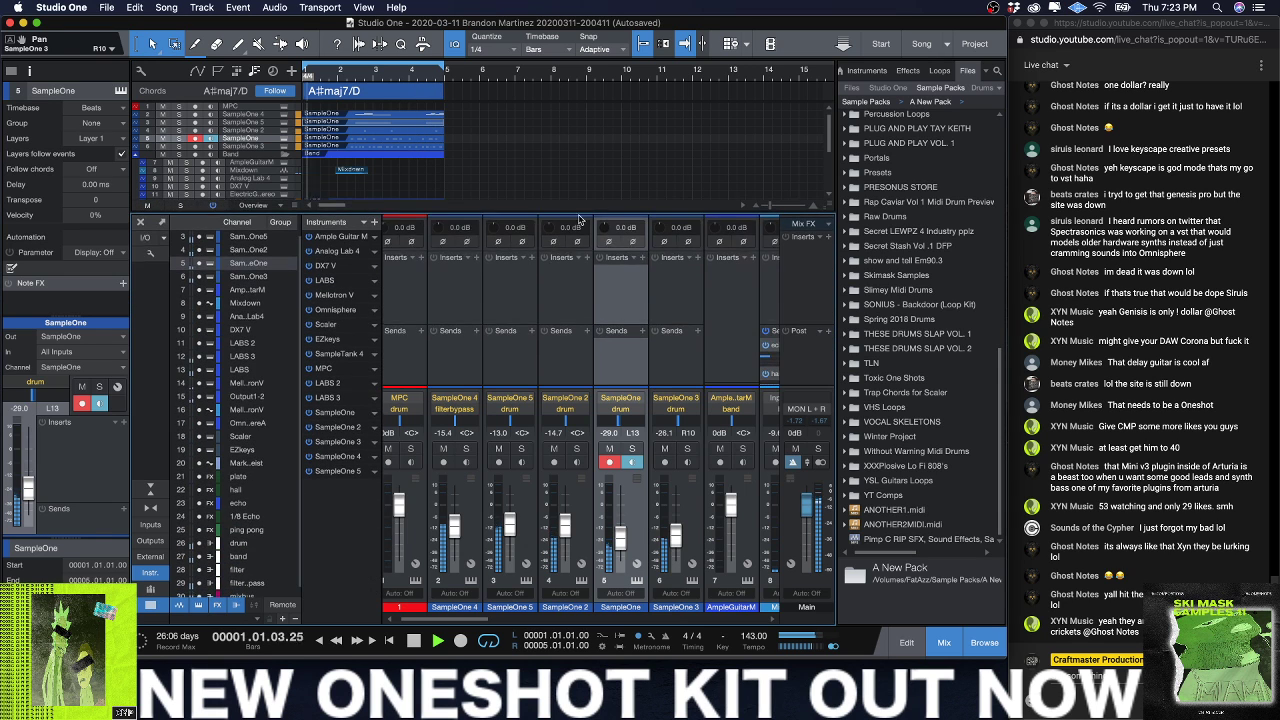
pyautogui.click(547, 331)
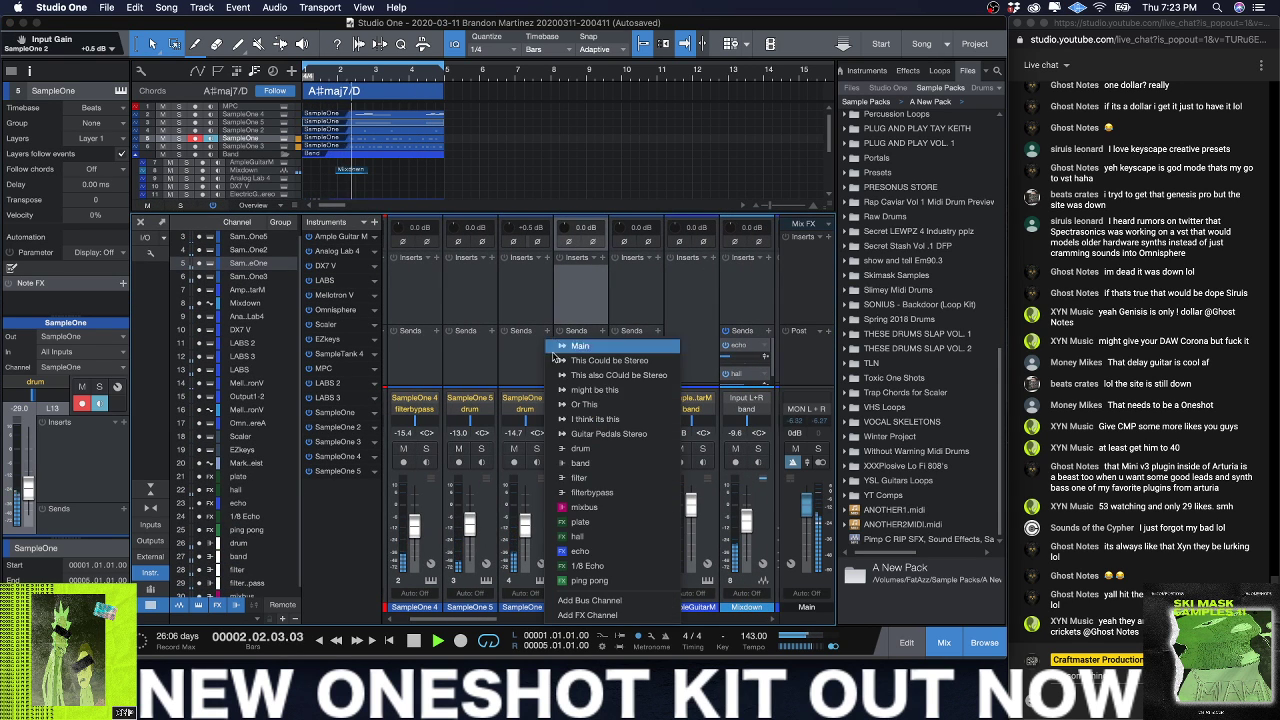
pyautogui.click(580, 522)
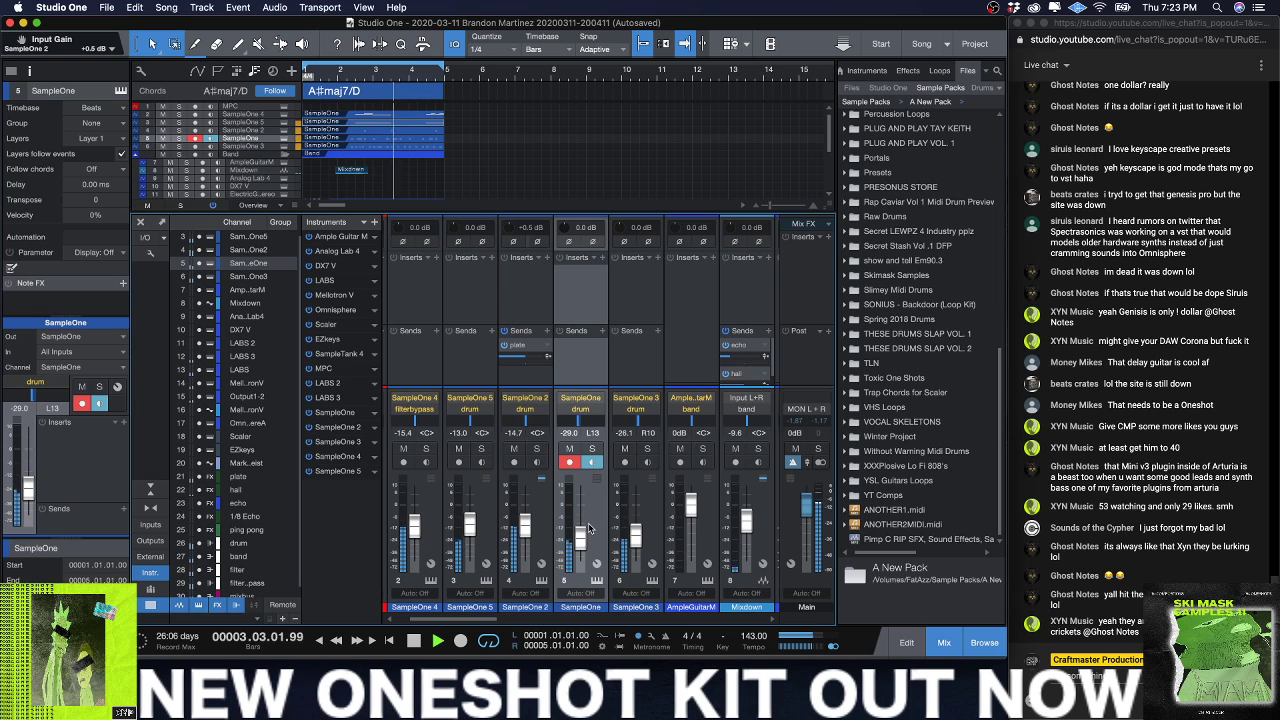
pyautogui.moveTo(524, 363); pyautogui.dragTo(515, 372)
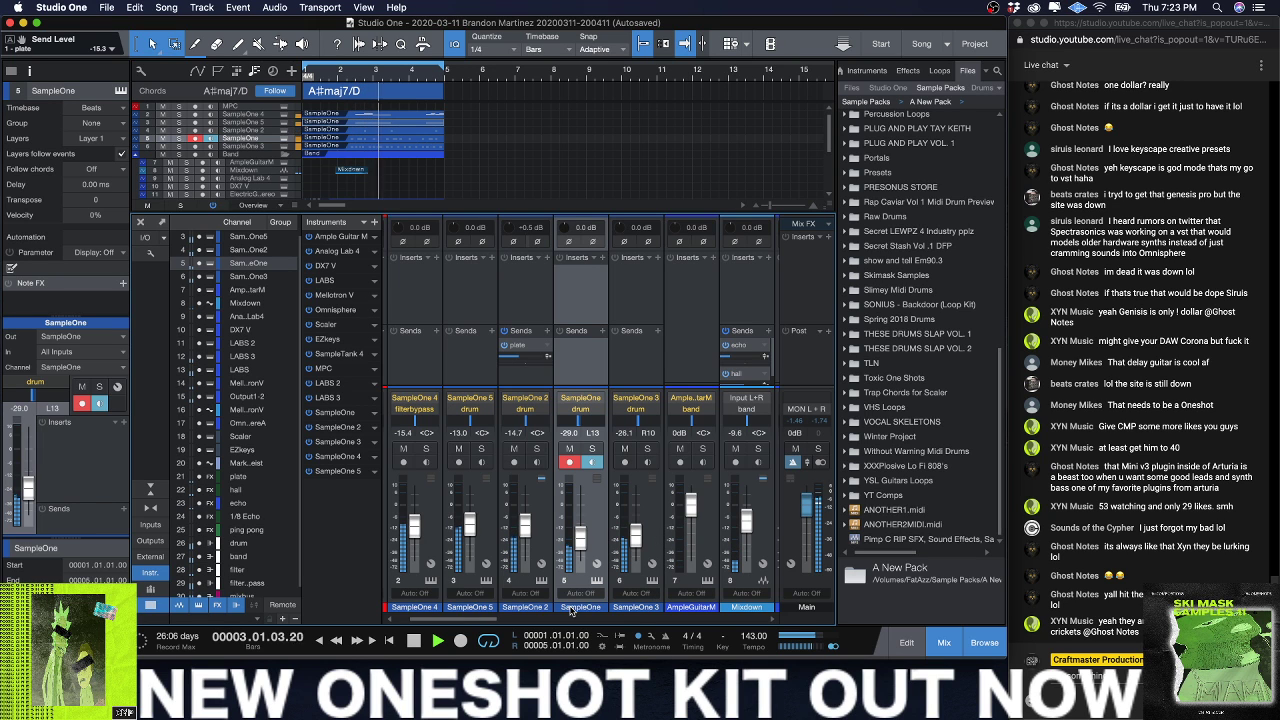
pyautogui.moveTo(679, 622); pyautogui.dragTo(765, 622)
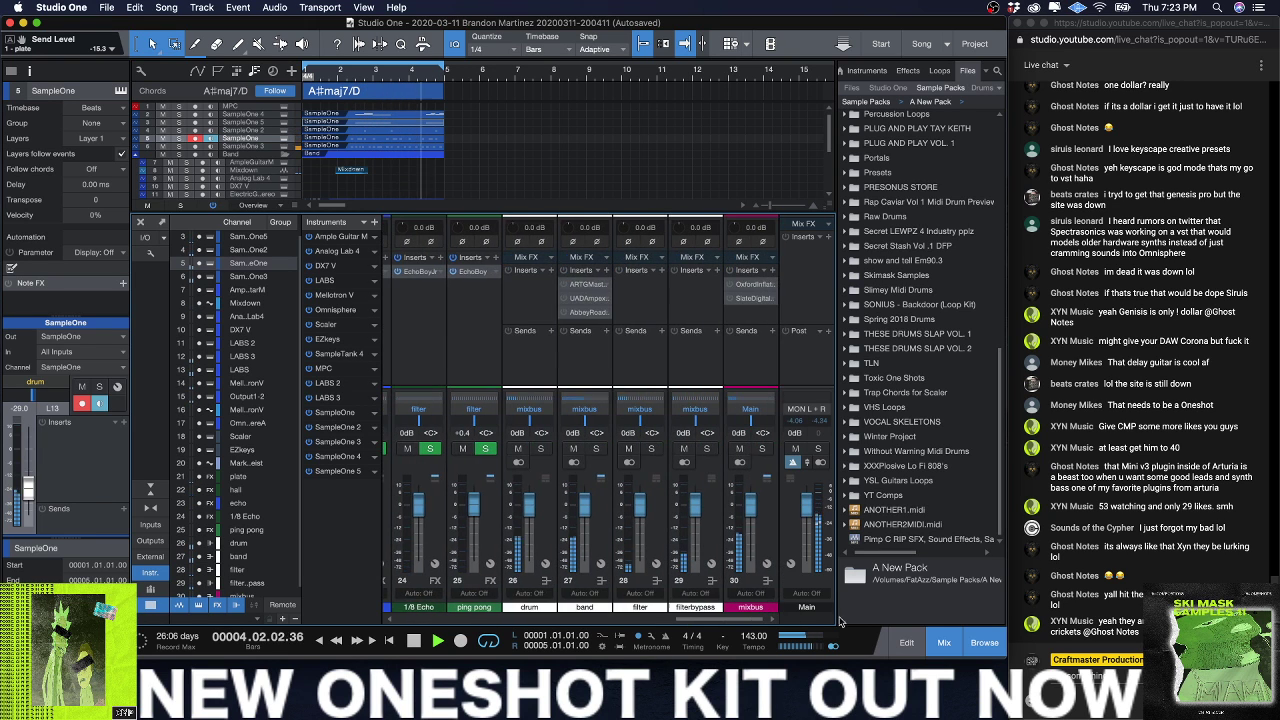
pyautogui.press('space')
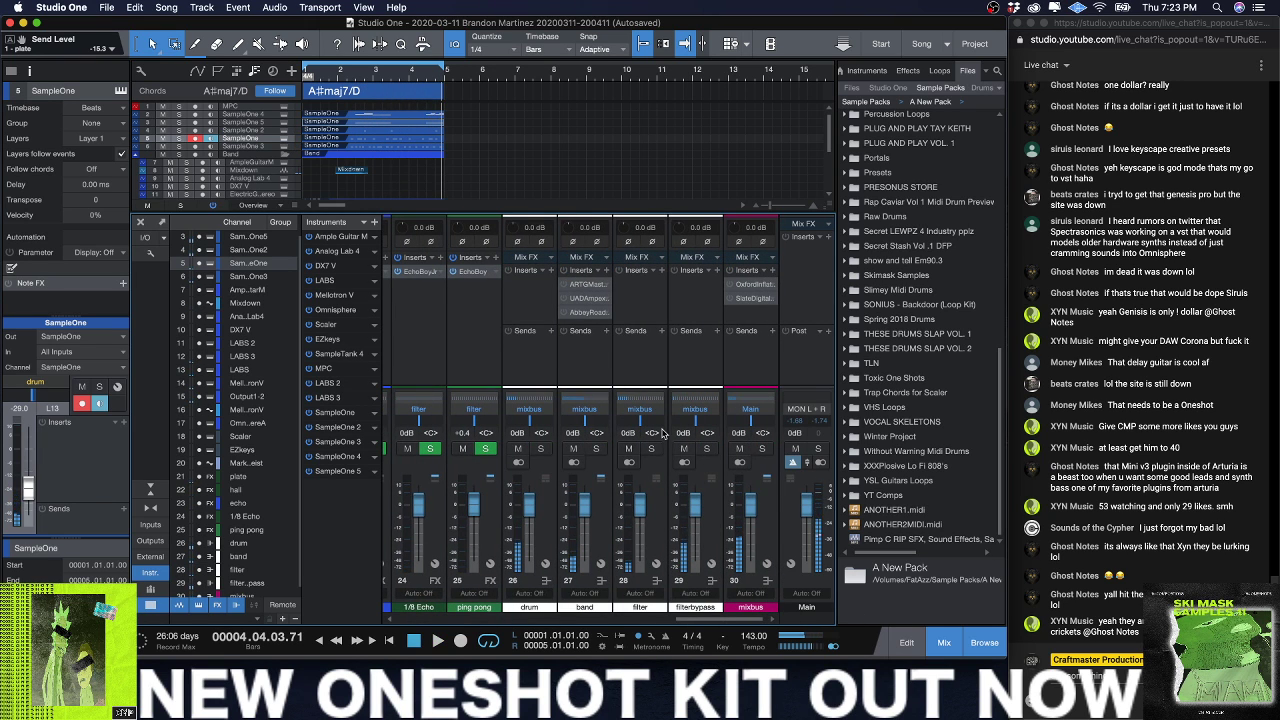
pyautogui.click(549, 271)
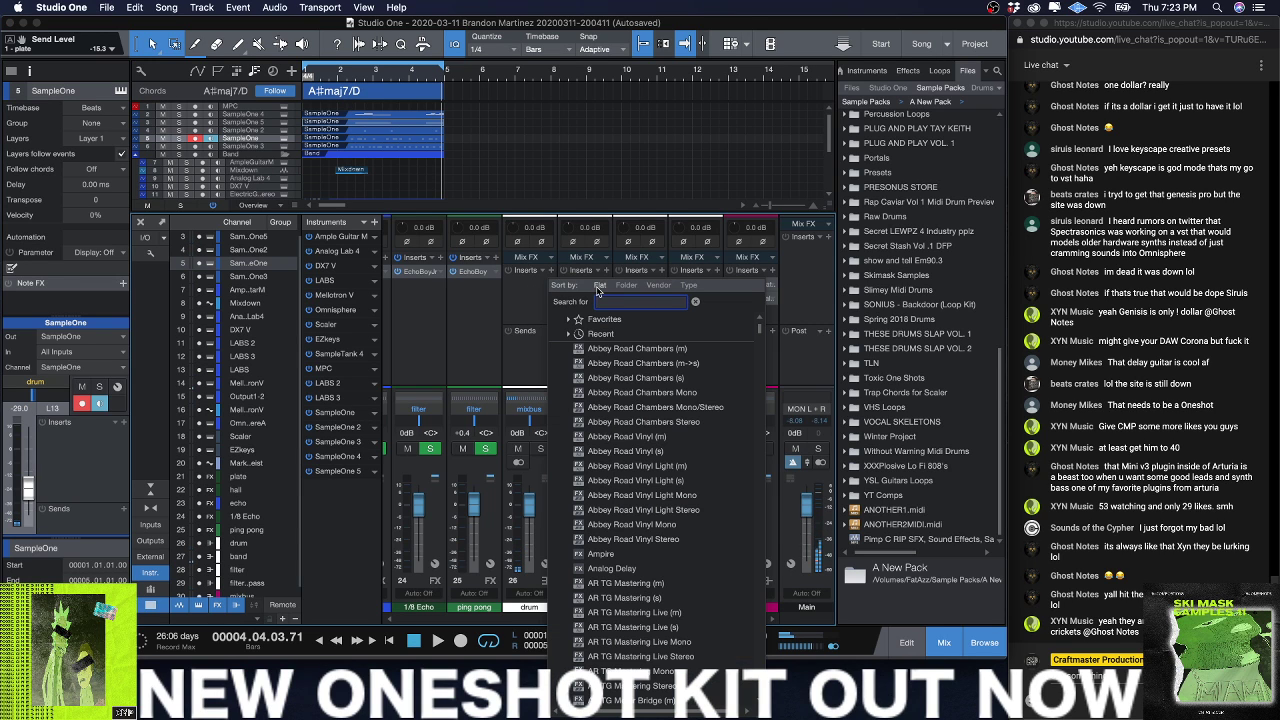
pyautogui.write('pipe')
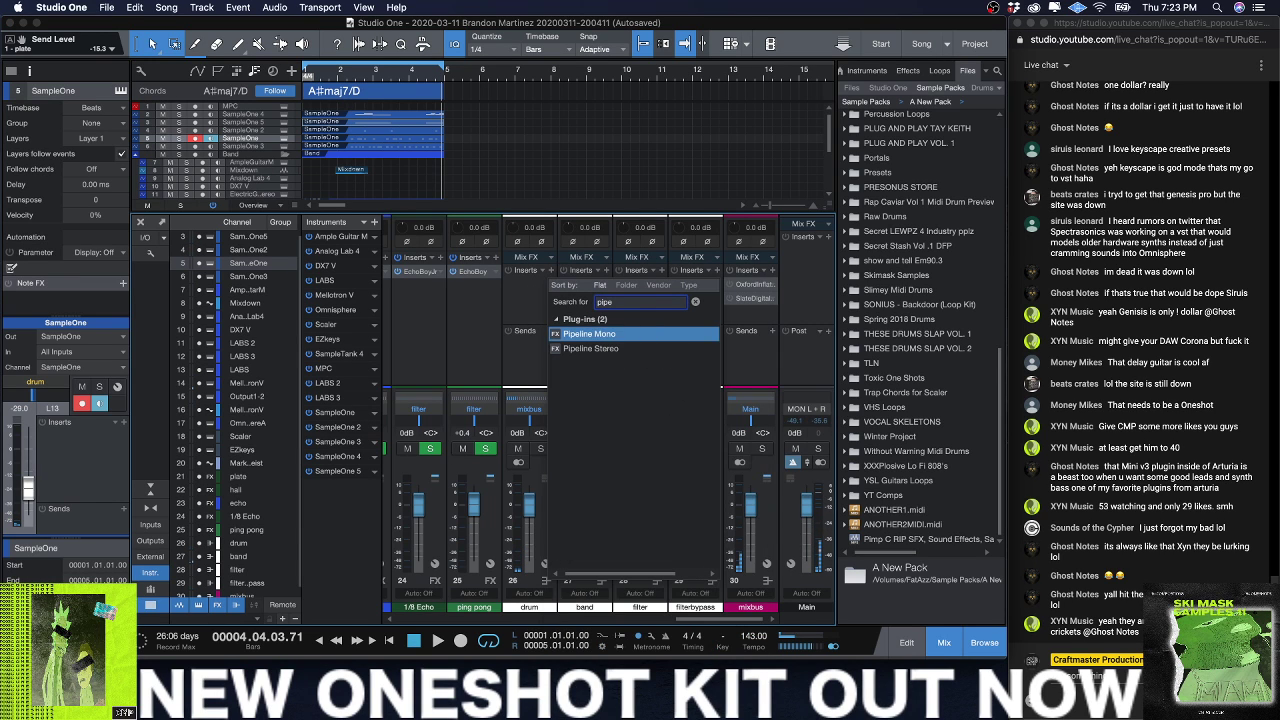
pyautogui.click(590, 348)
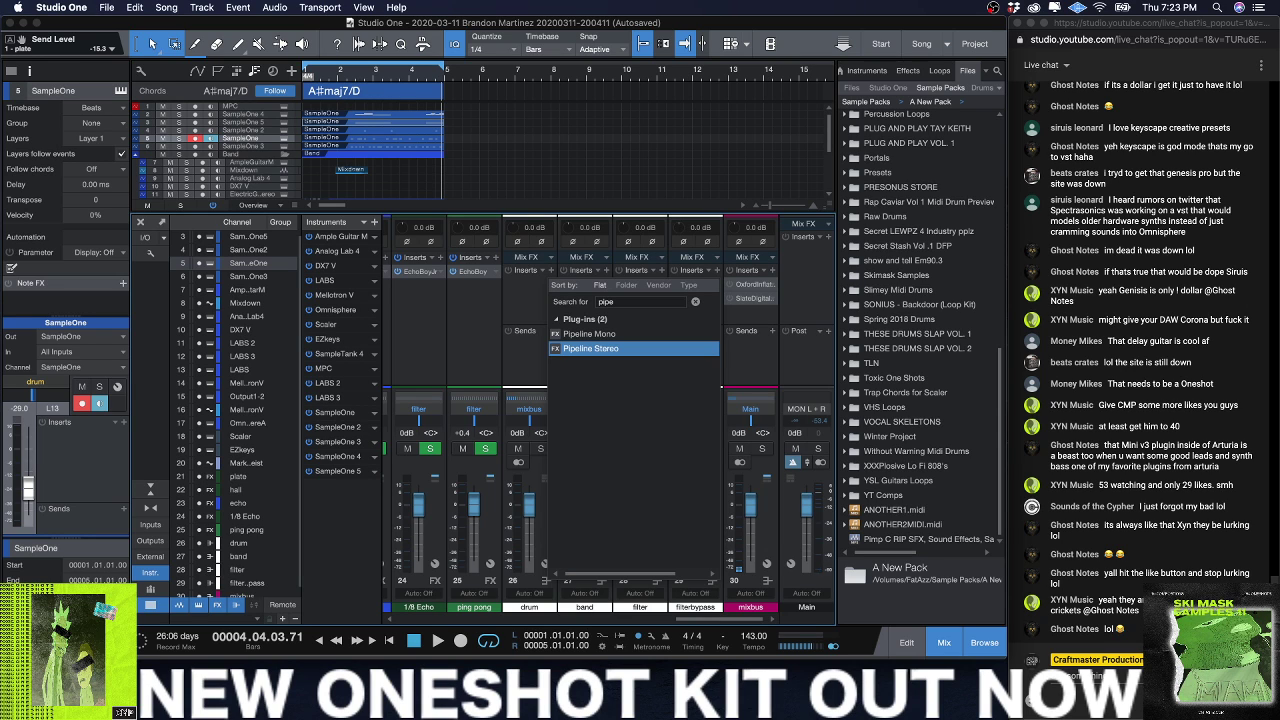
pyautogui.click(587, 175)
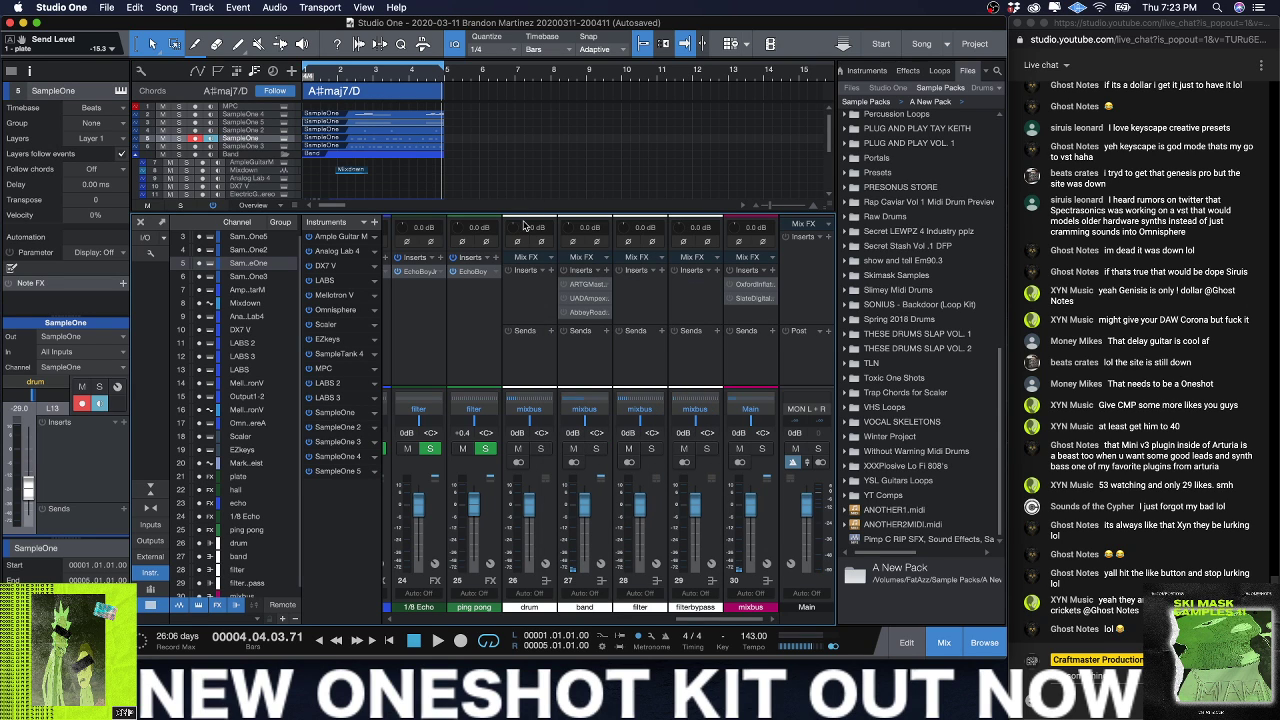
# Step: Open SampleOne 4's part in an enlarged note editor and select all of its notes
pyautogui.moveTo(520, 278); pyautogui.dragTo(562, 452)
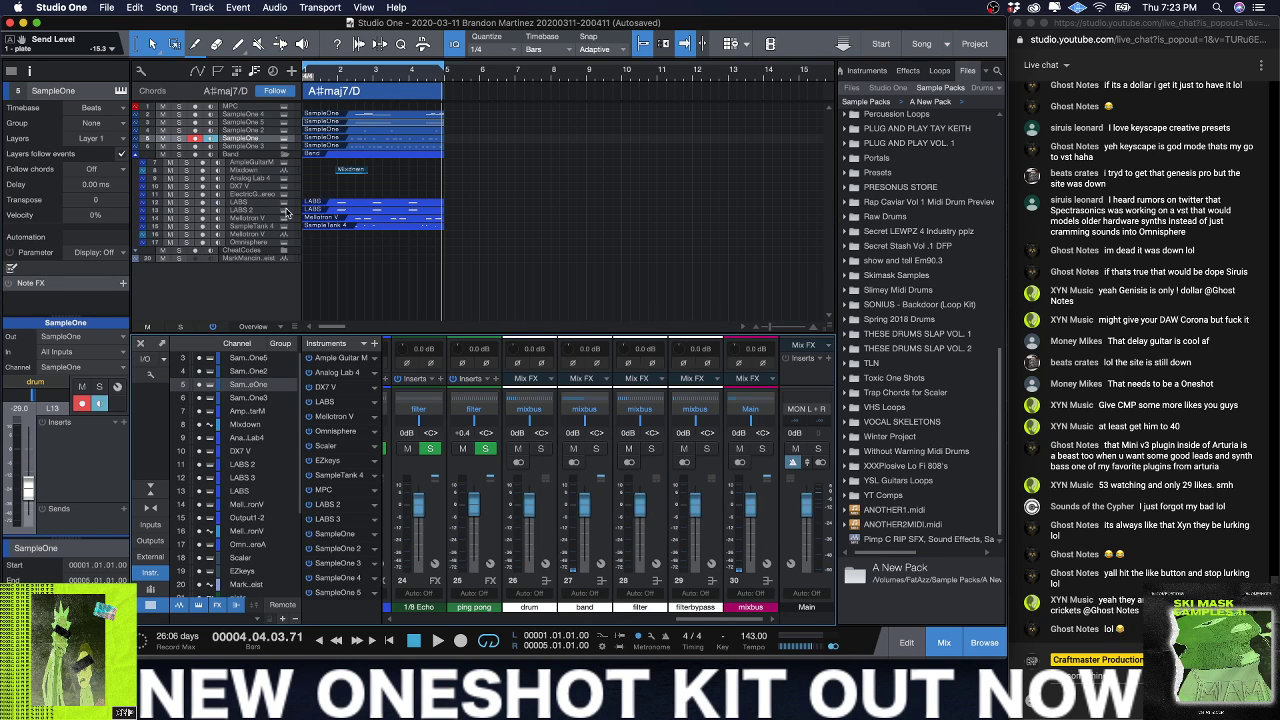
pyautogui.click(407, 118)
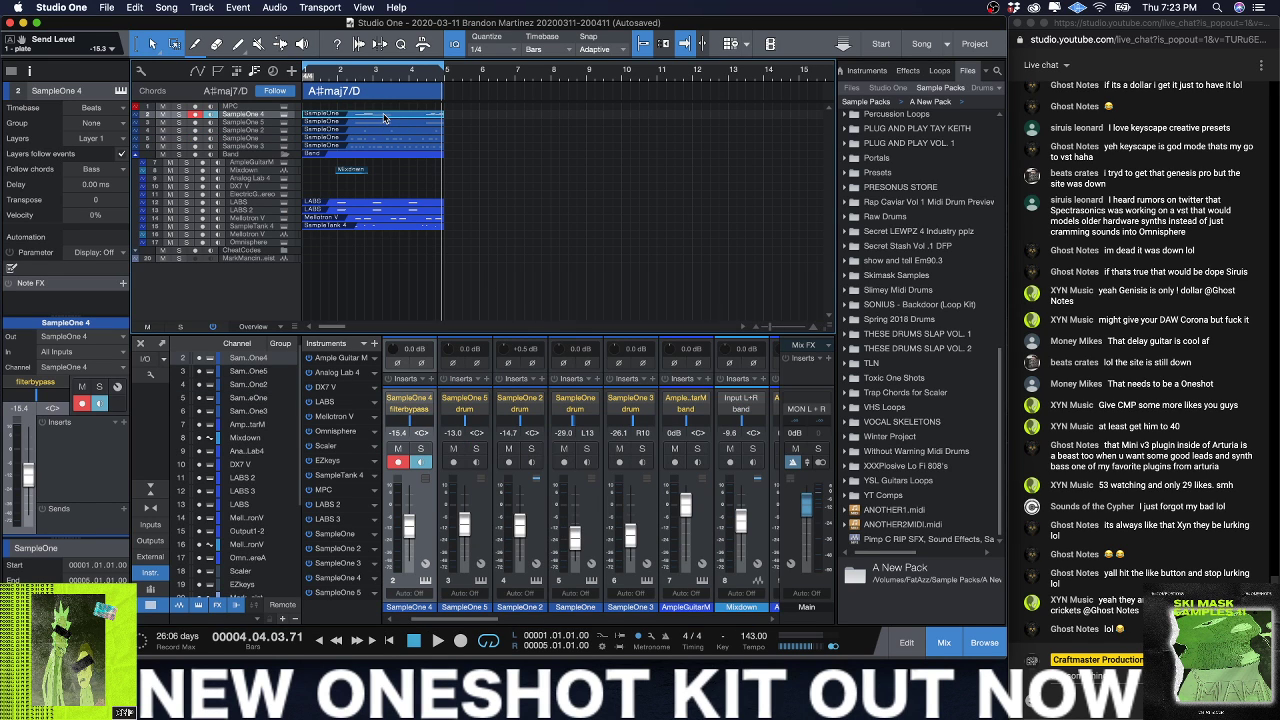
pyautogui.doubleClick(383, 118)
pyautogui.moveTo(536, 382); pyautogui.dragTo(537, 184)
pyautogui.moveTo(752, 503); pyautogui.dragTo(408, 306)
pyautogui.rightClick(565, 437)
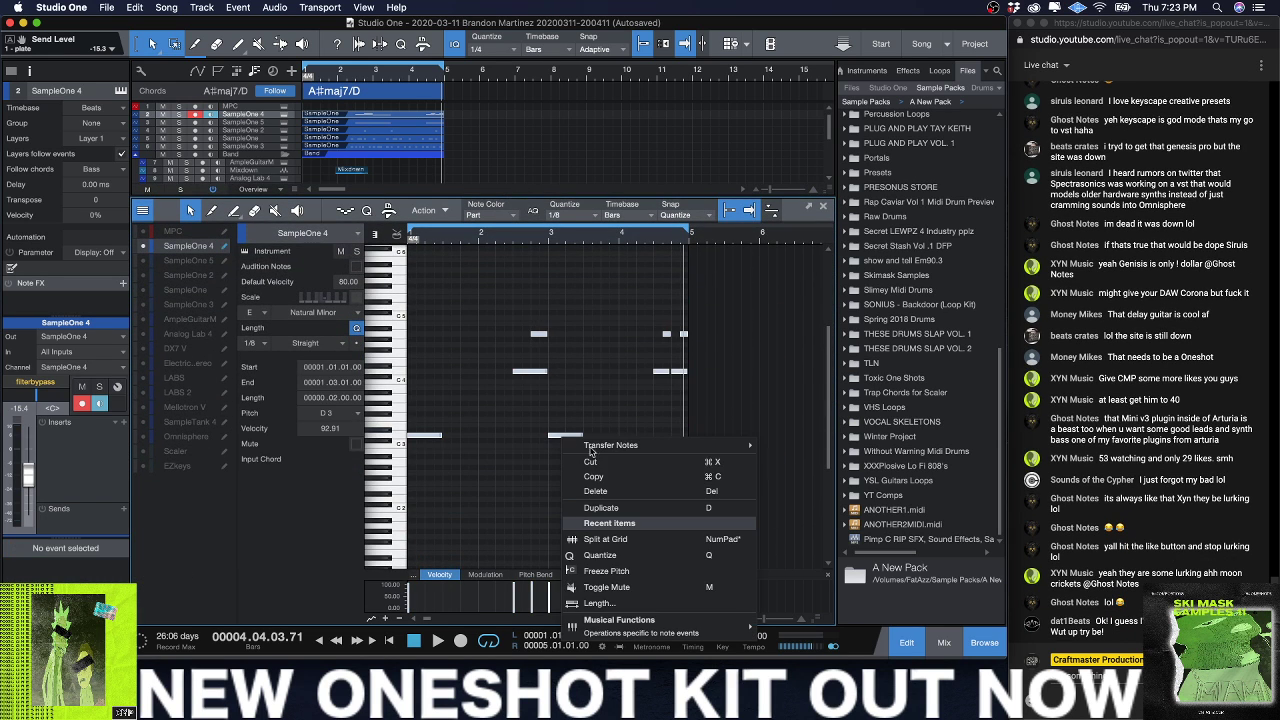
pyautogui.click(606, 587)
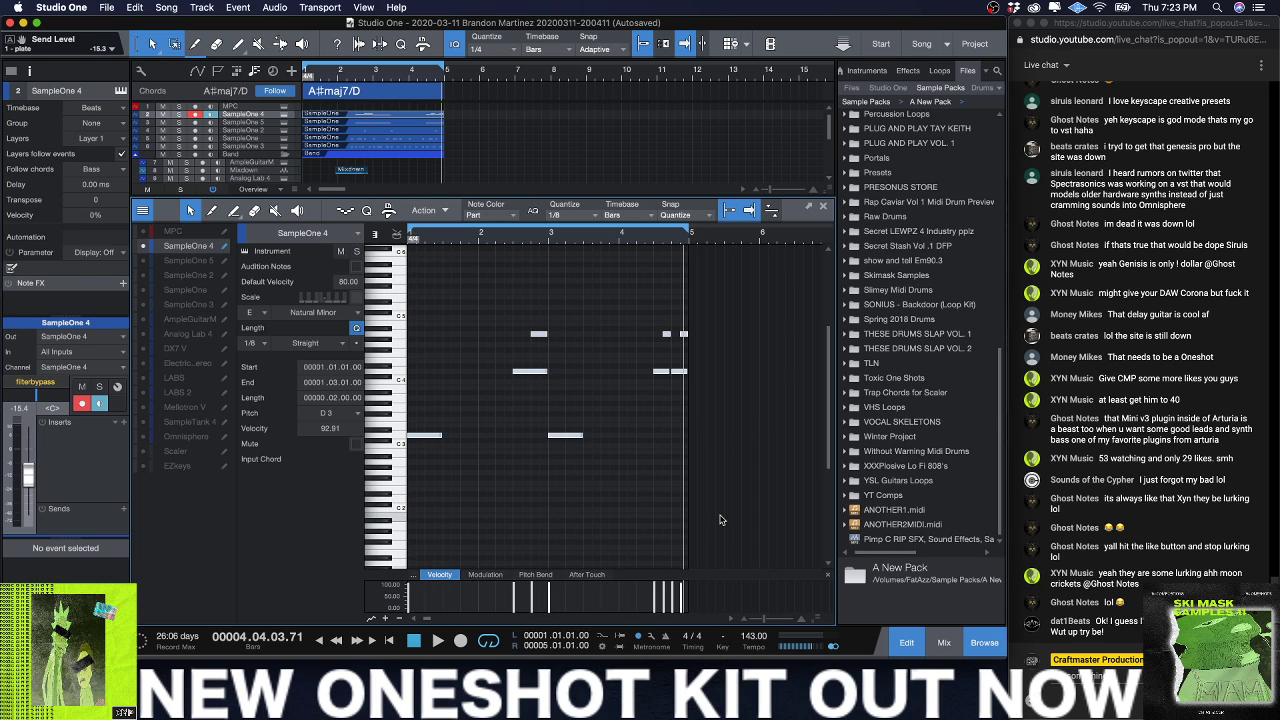
# Step: Delete the A♯maj7/D chord from the chord track and play the loop
pyautogui.click(384, 93)
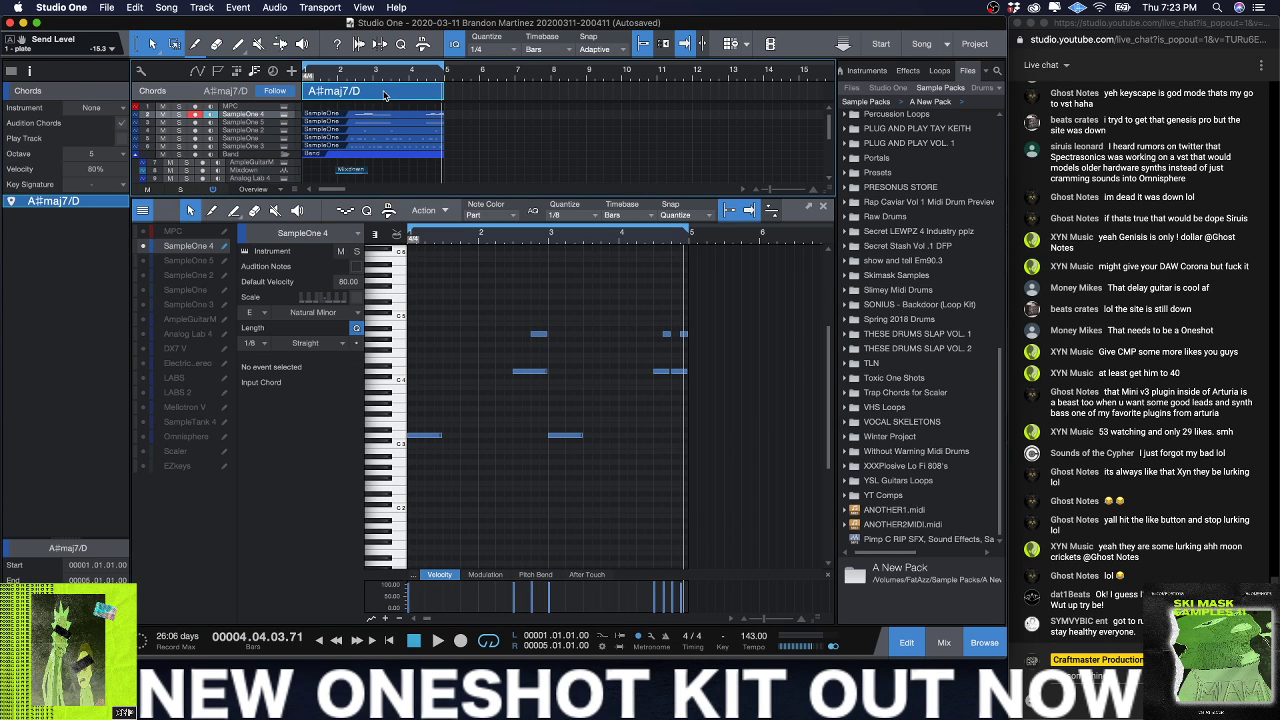
pyautogui.press('Delete')
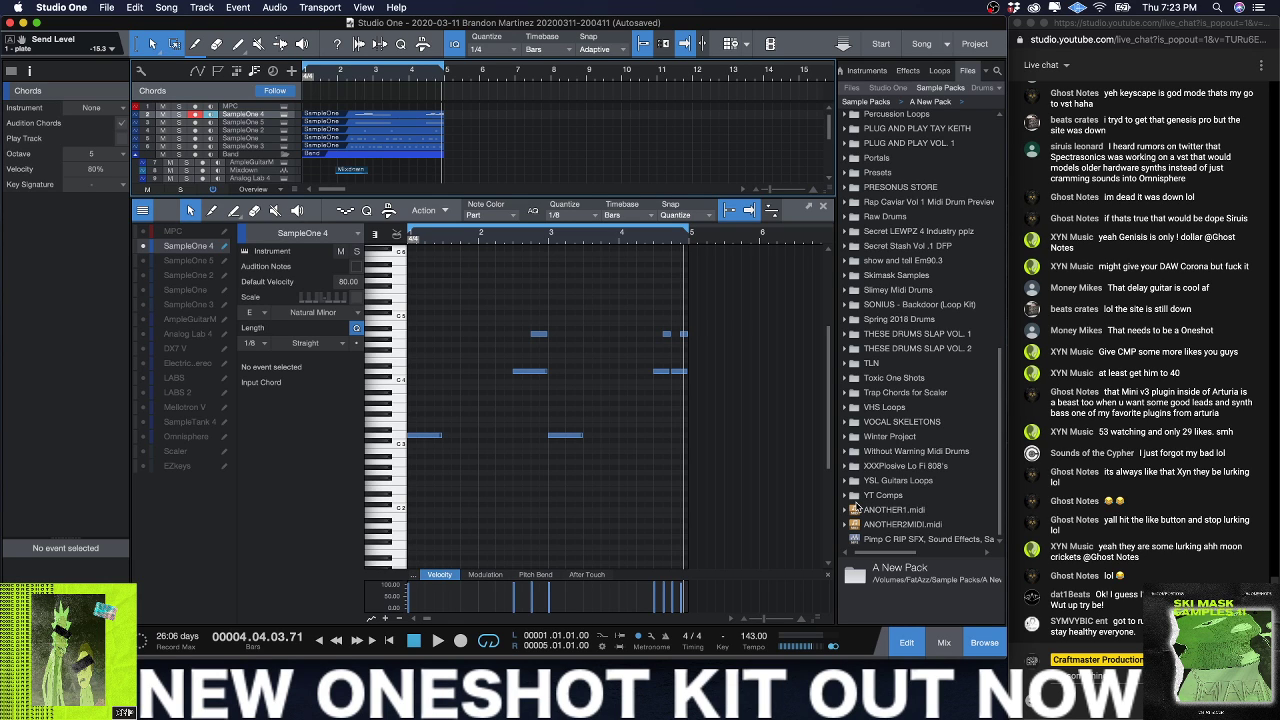
pyautogui.press('space')
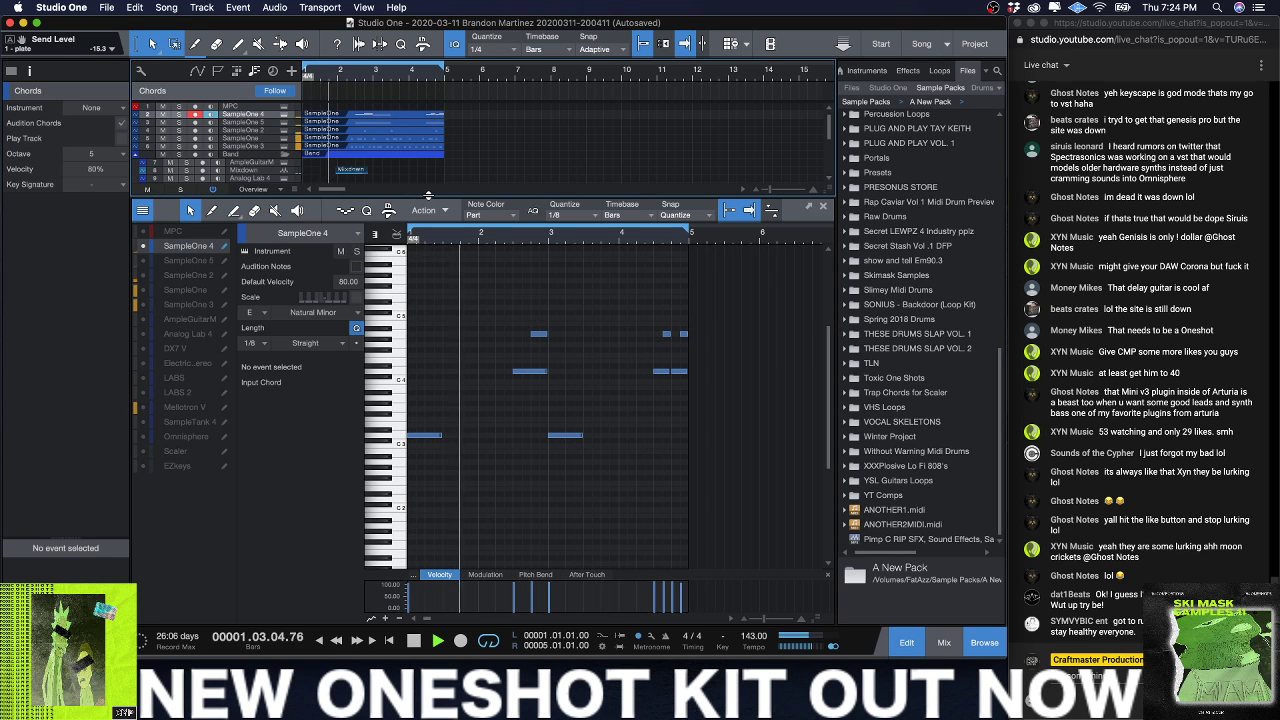
# Step: Remove the empty Mellotron V and MarkMancina audio tracks, and move the Mixdown track directly above LABS
pyautogui.moveTo(427, 198); pyautogui.dragTo(427, 237)
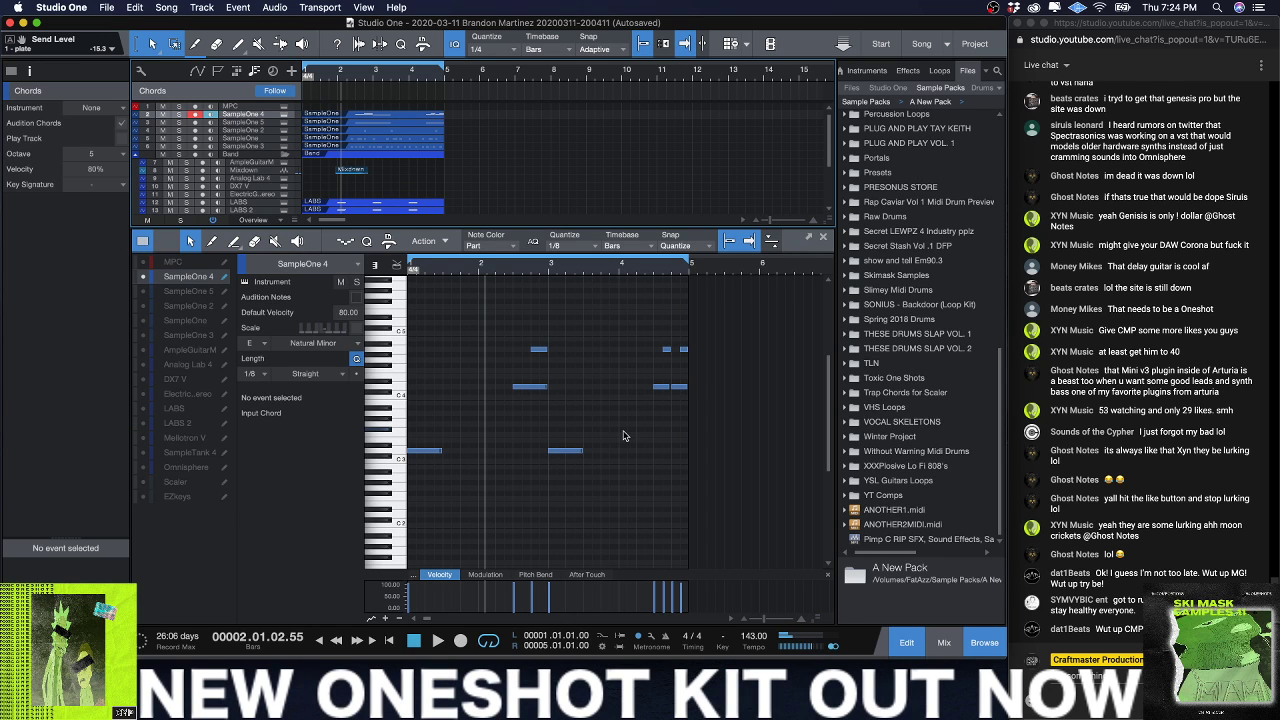
pyautogui.moveTo(375, 229); pyautogui.dragTo(419, 327)
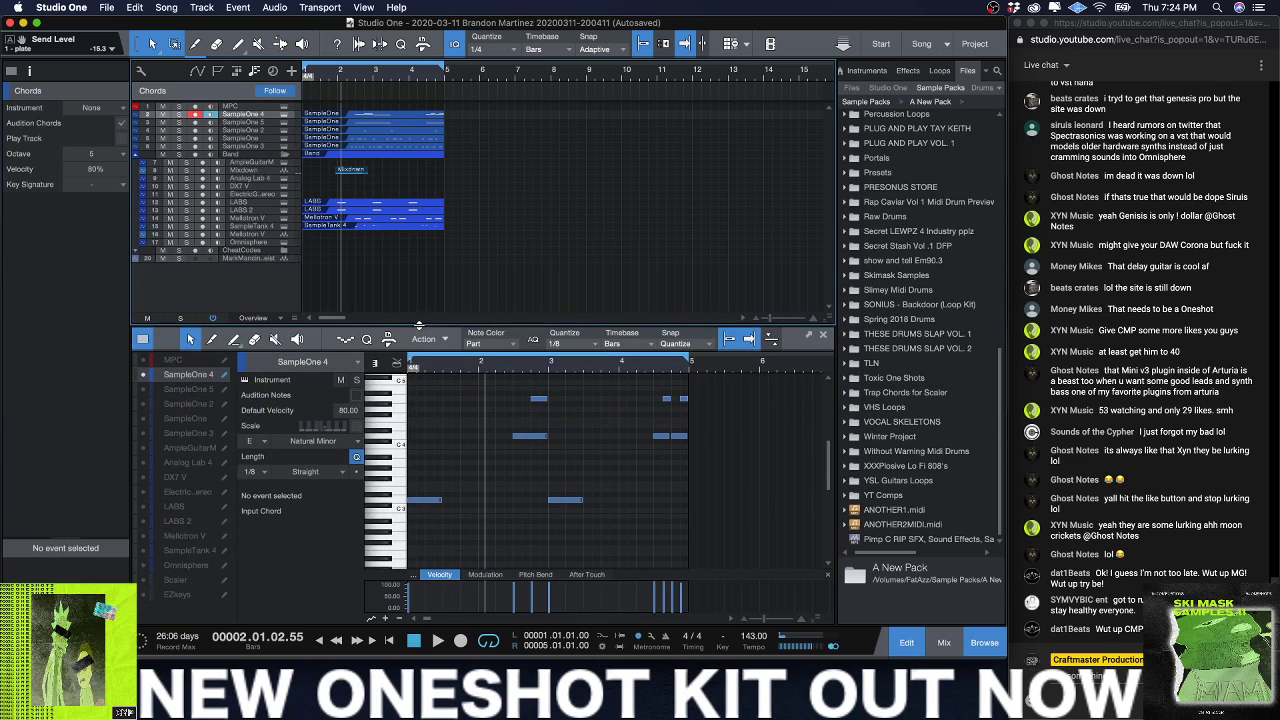
pyautogui.rightClick(268, 237)
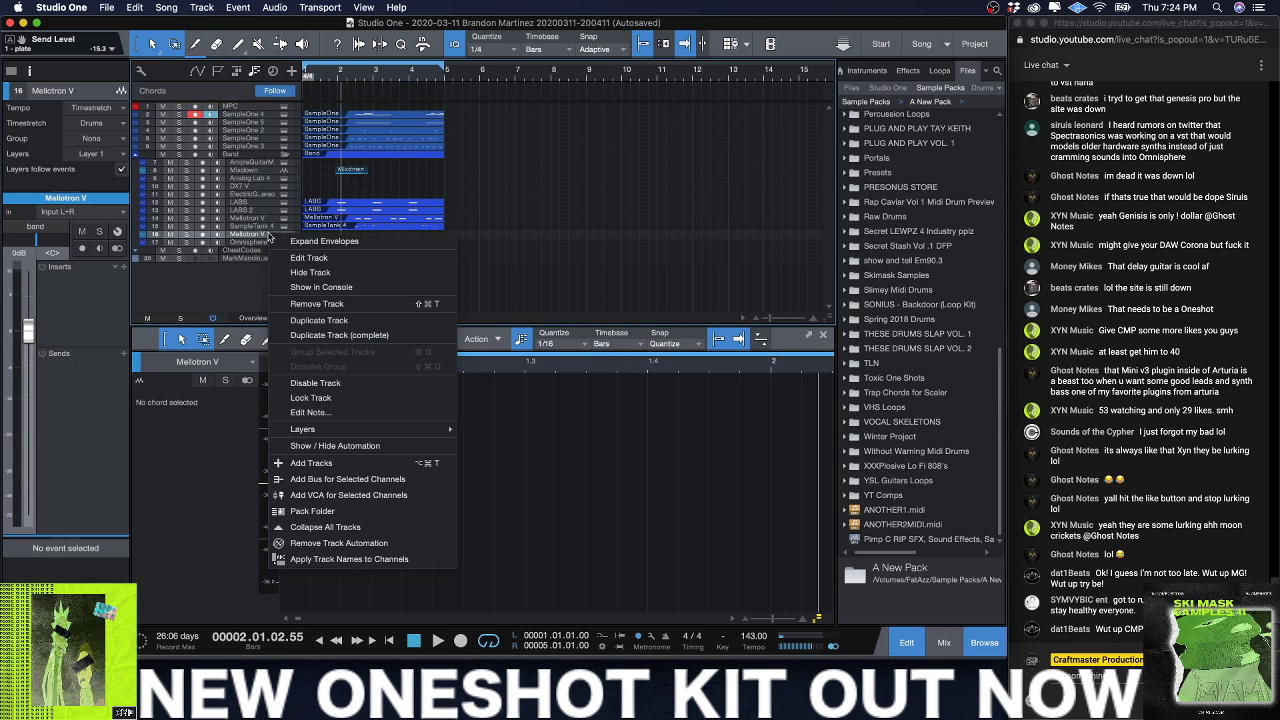
pyautogui.click(305, 289)
pyautogui.rightClick(268, 252)
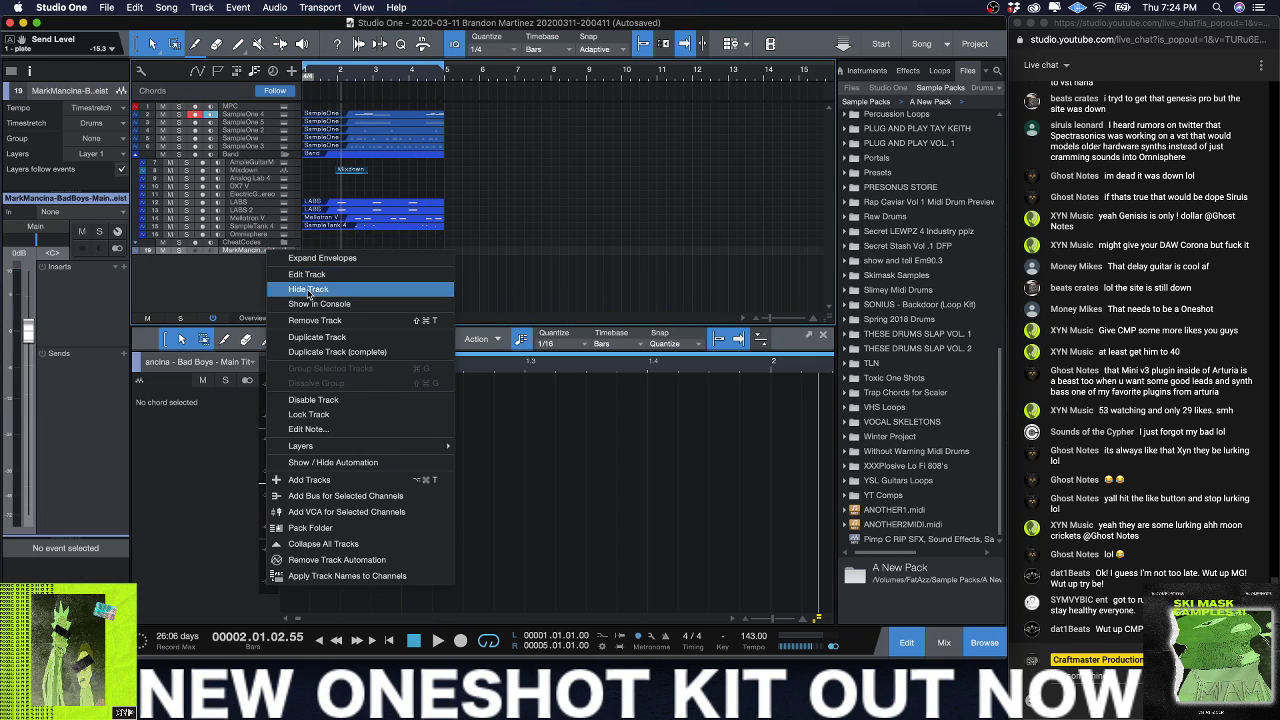
pyautogui.click(314, 320)
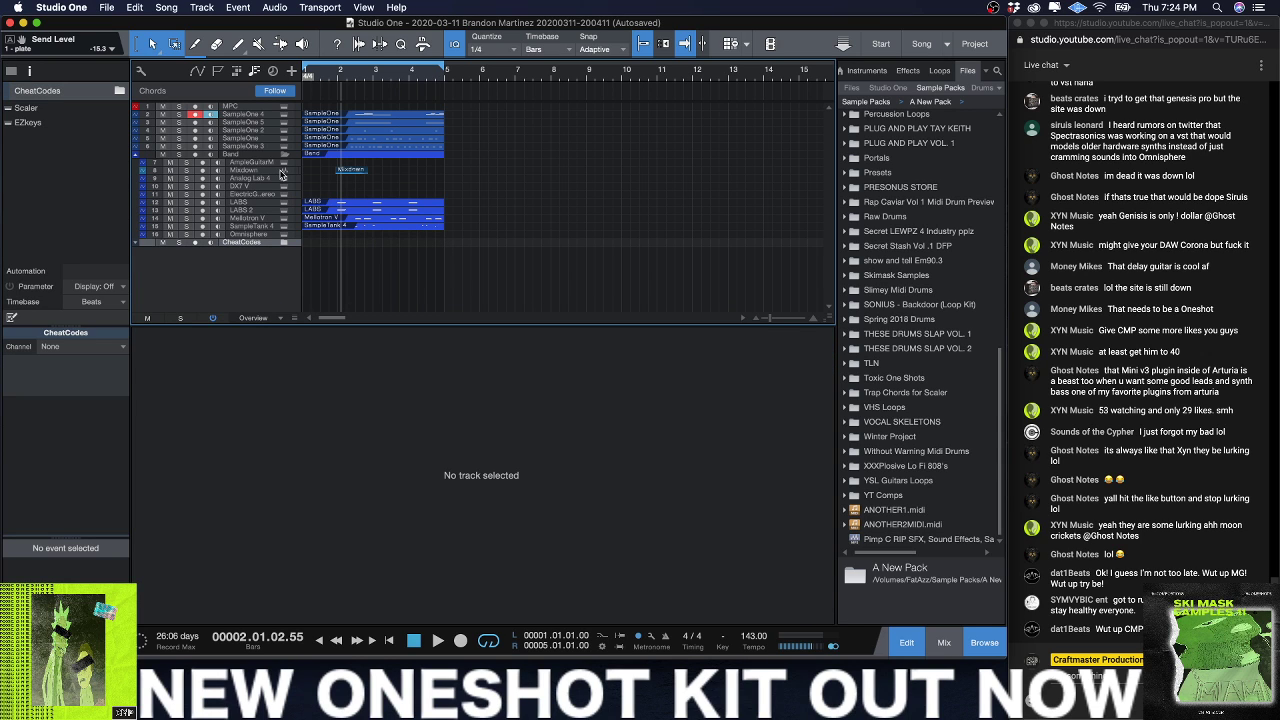
pyautogui.moveTo(281, 175)
pyautogui.mouseDown()
pyautogui.moveTo(281, 232)
pyautogui.moveTo(281, 198)
pyautogui.mouseUp()
# Step: Colour the five SampleOne drum tracks, from SampleOne 4 to SampleOne 3, red
pyautogui.click(272, 114)
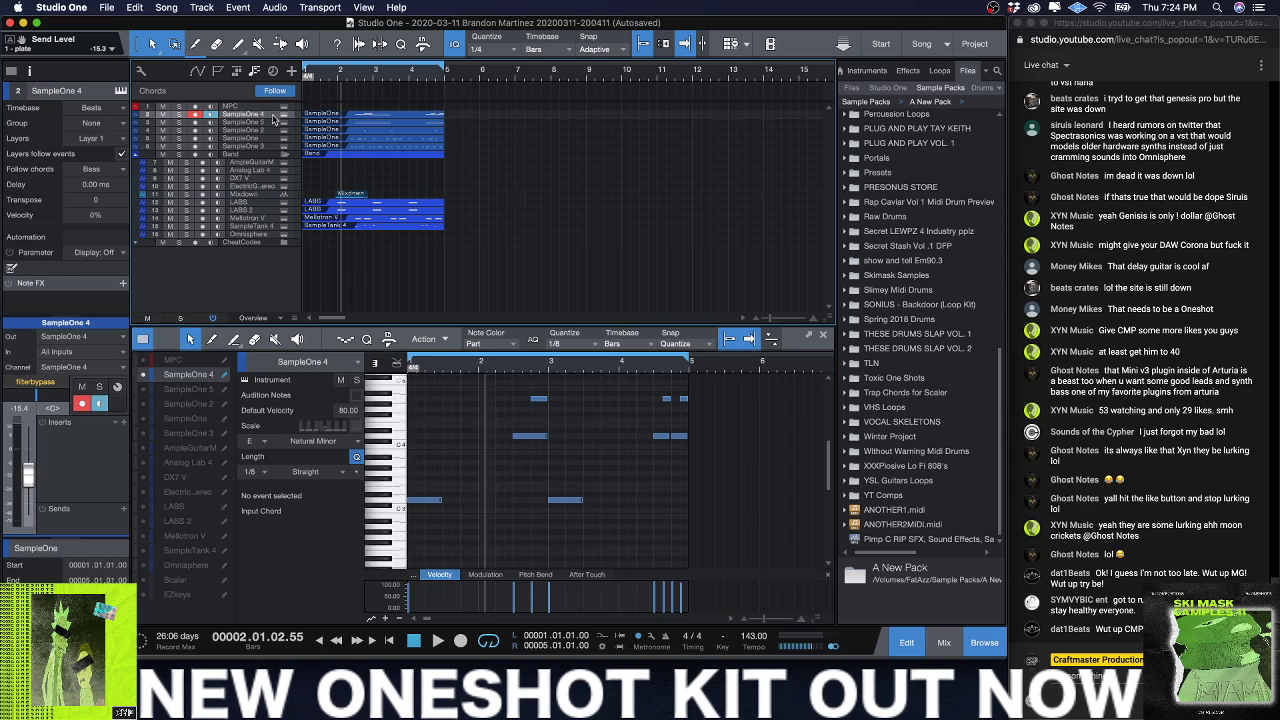
pyautogui.keyDown('shift'); pyautogui.click(272, 147); pyautogui.keyUp('shift')
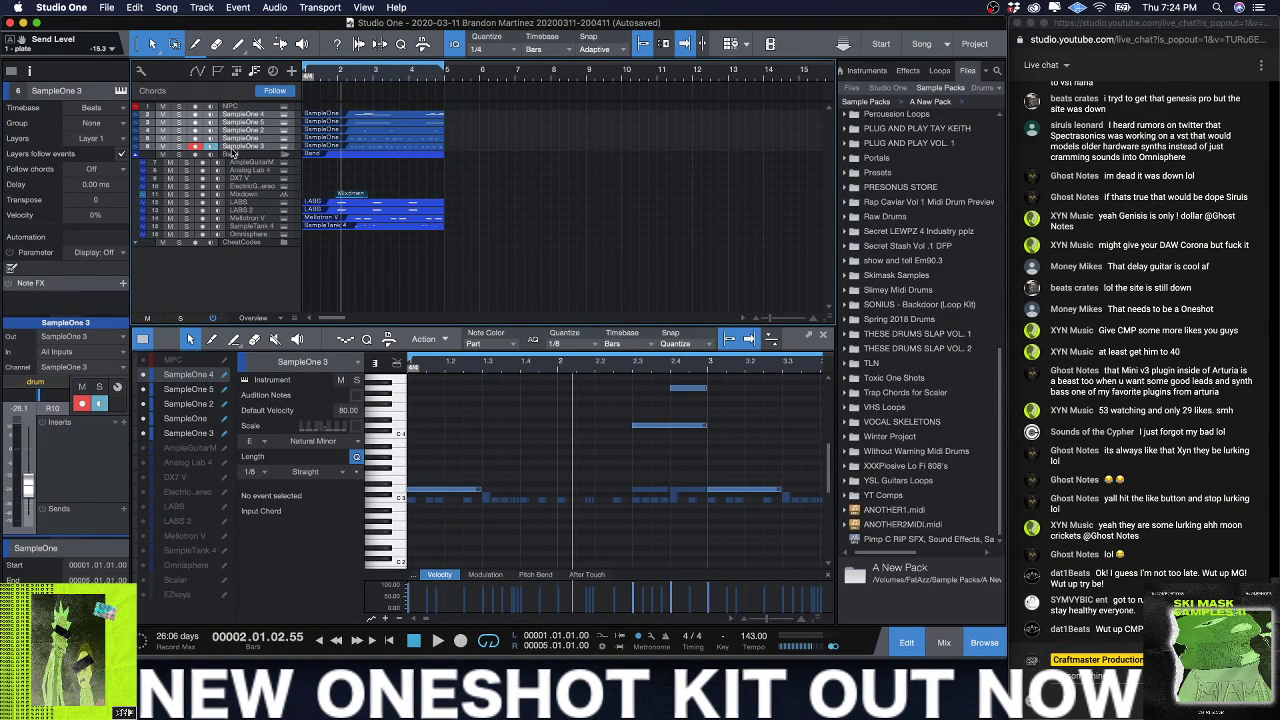
pyautogui.scroll(-3, 549, 168)
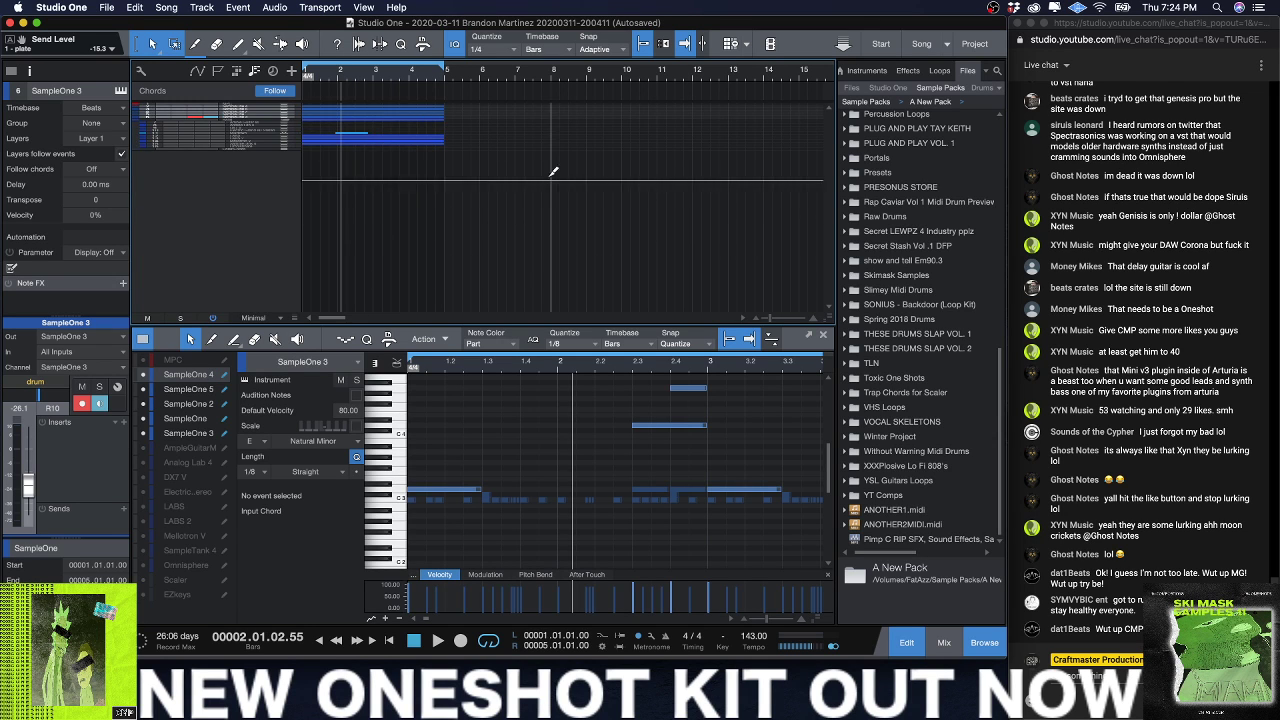
pyautogui.scroll(3, 549, 168)
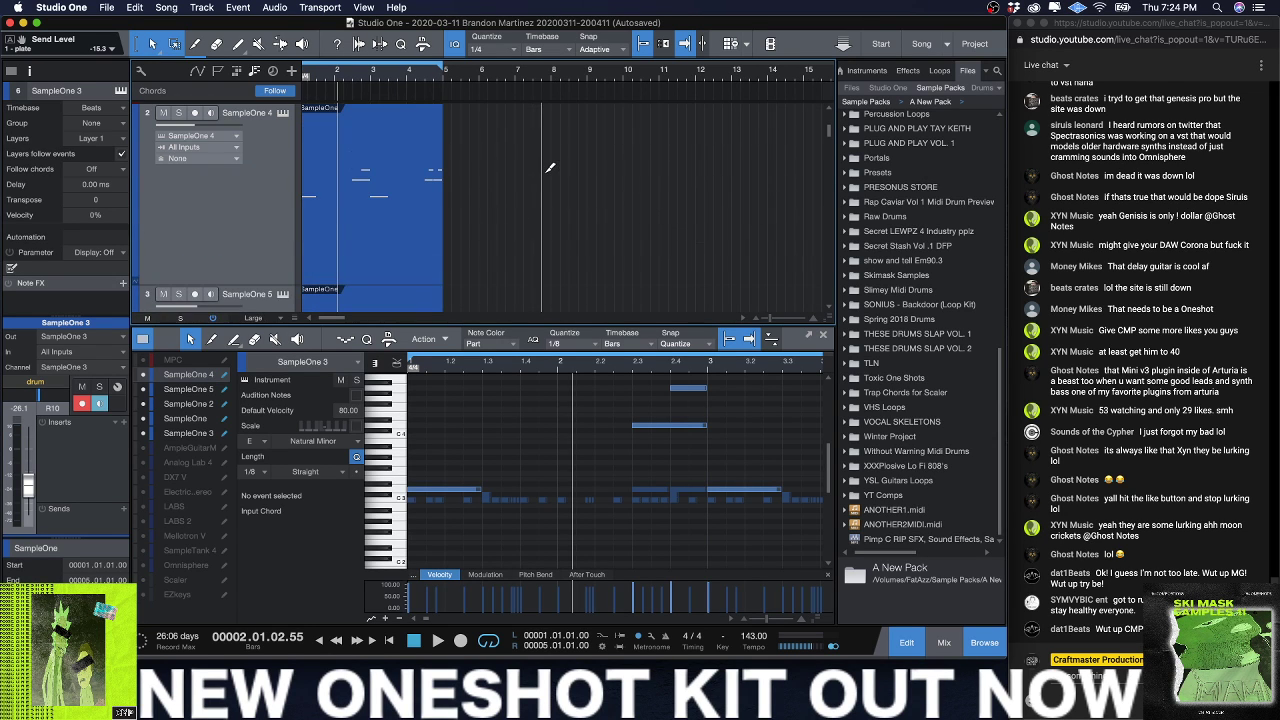
pyautogui.click(137, 148)
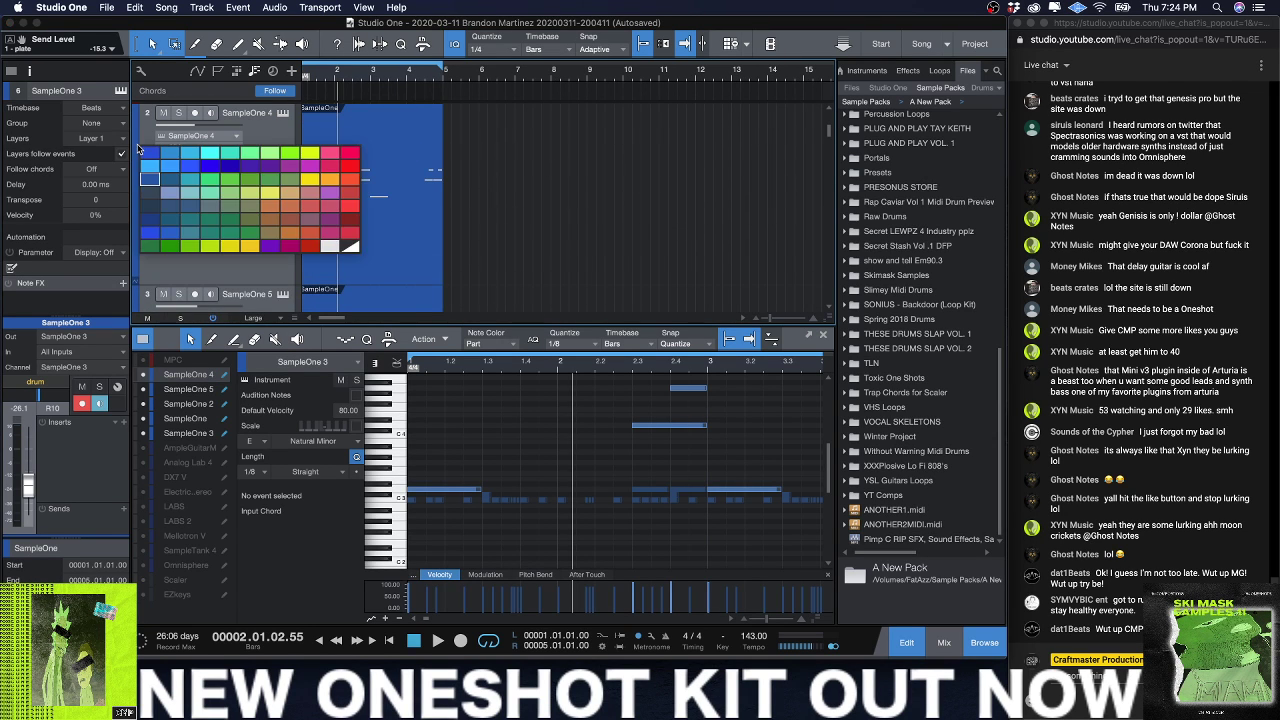
pyautogui.click(330, 165)
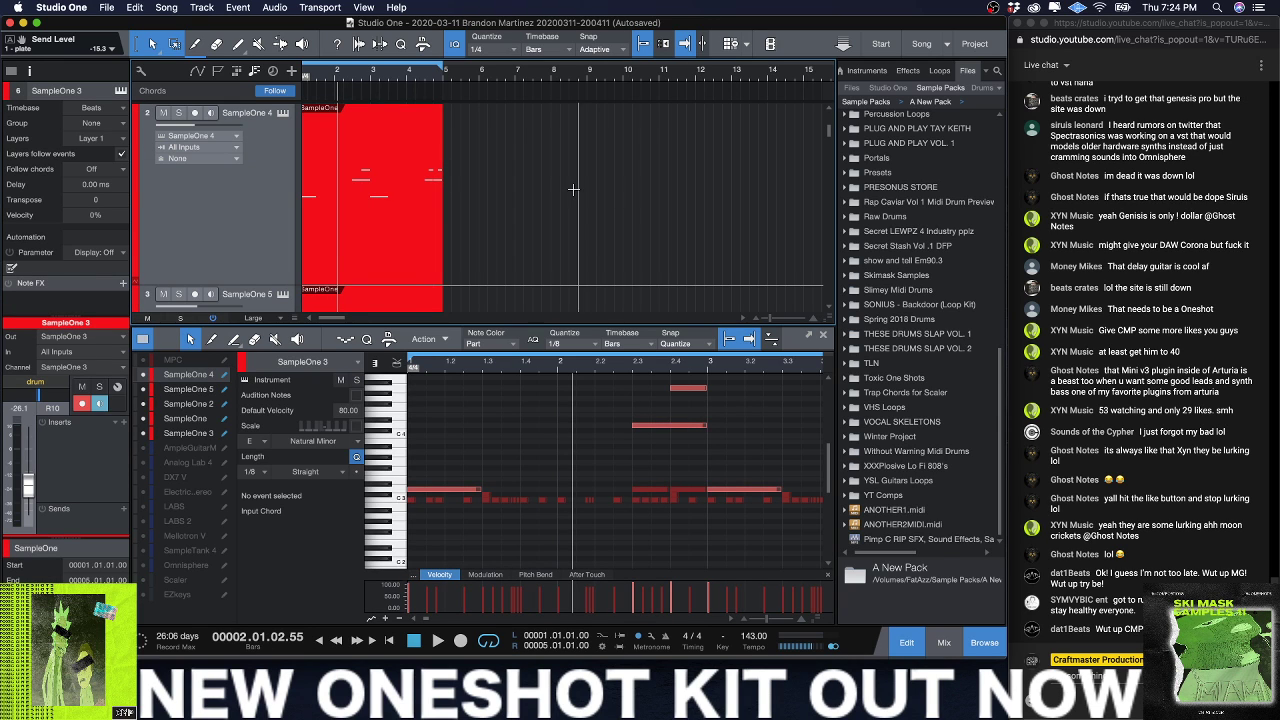
pyautogui.scroll(-2, 551, 204)
pyautogui.scroll(-2, 551, 204)
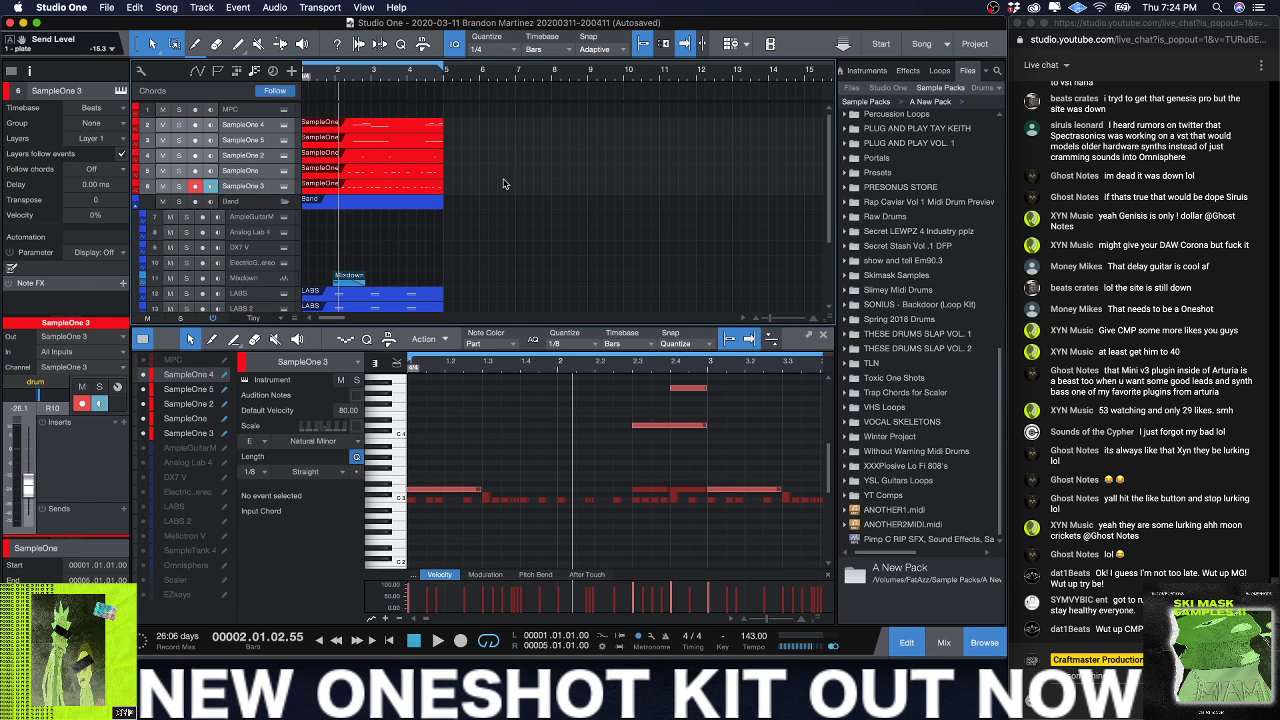
# Step: Duplicate the four-bar parts on all tracks once, directly after the originals
pyautogui.press('F3')
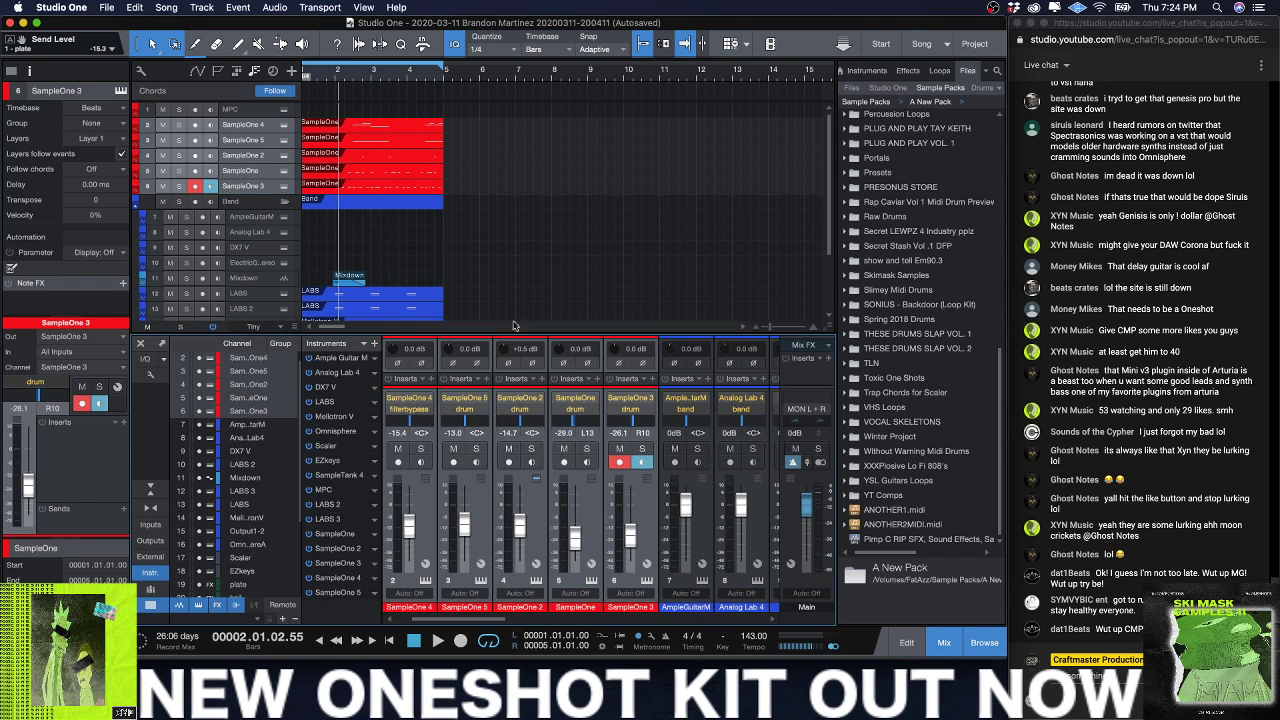
pyautogui.press('F3')
pyautogui.moveTo(554, 378); pyautogui.dragTo(173, 128)
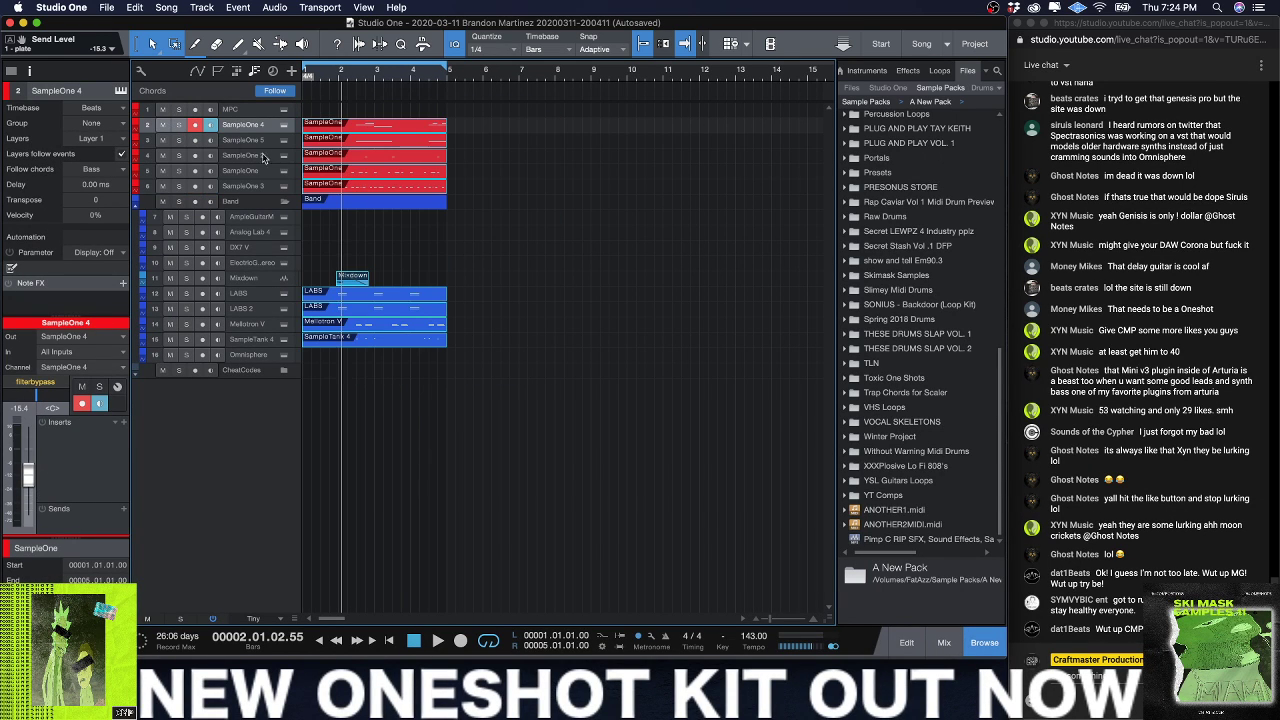
pyautogui.press('d')
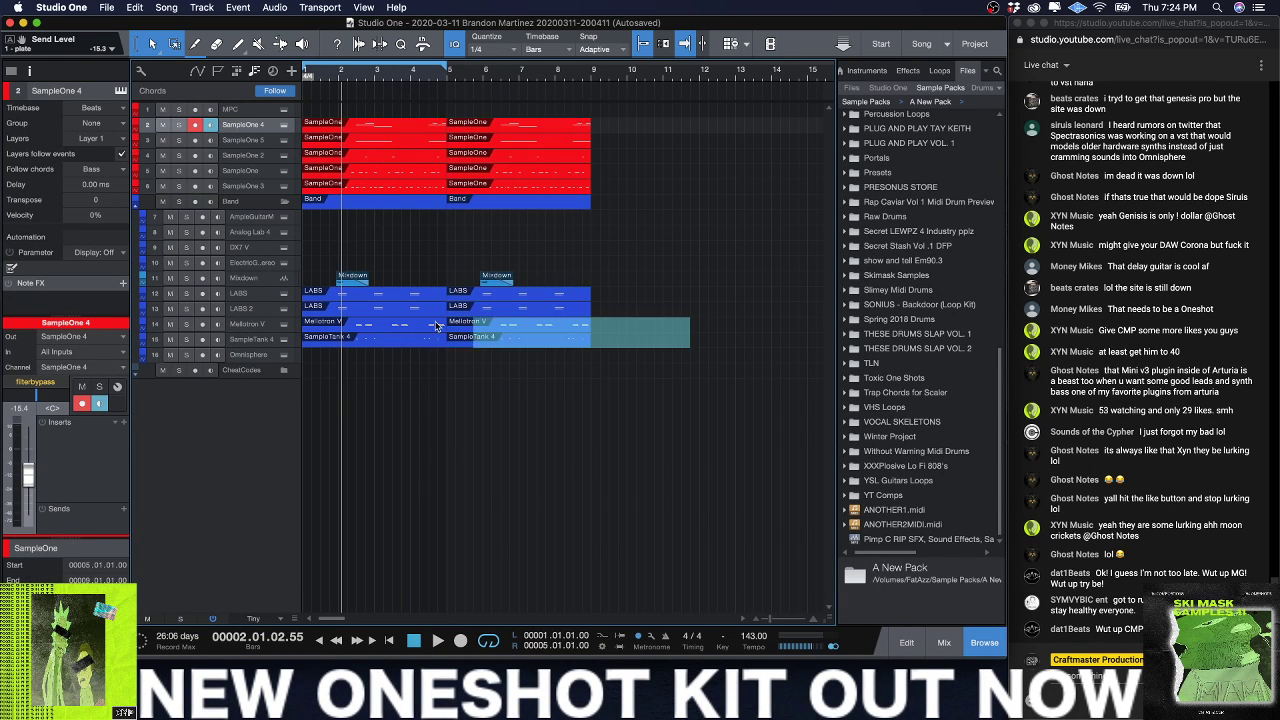
# Step: Merge the repeated parts into one eight-bar part per track for LABS, LABS 2, Mellotron V, SampleTank 4 and the five SampleOne tracks
pyautogui.click(322, 301)
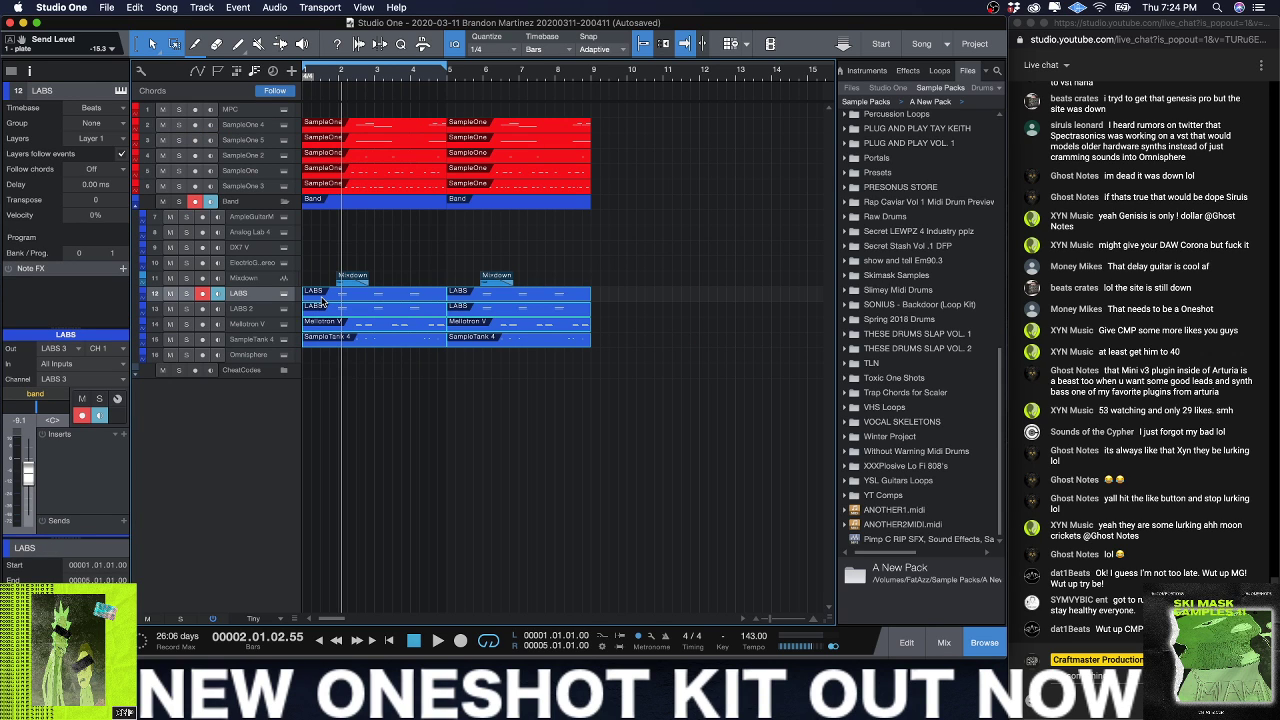
pyautogui.press('super+b')
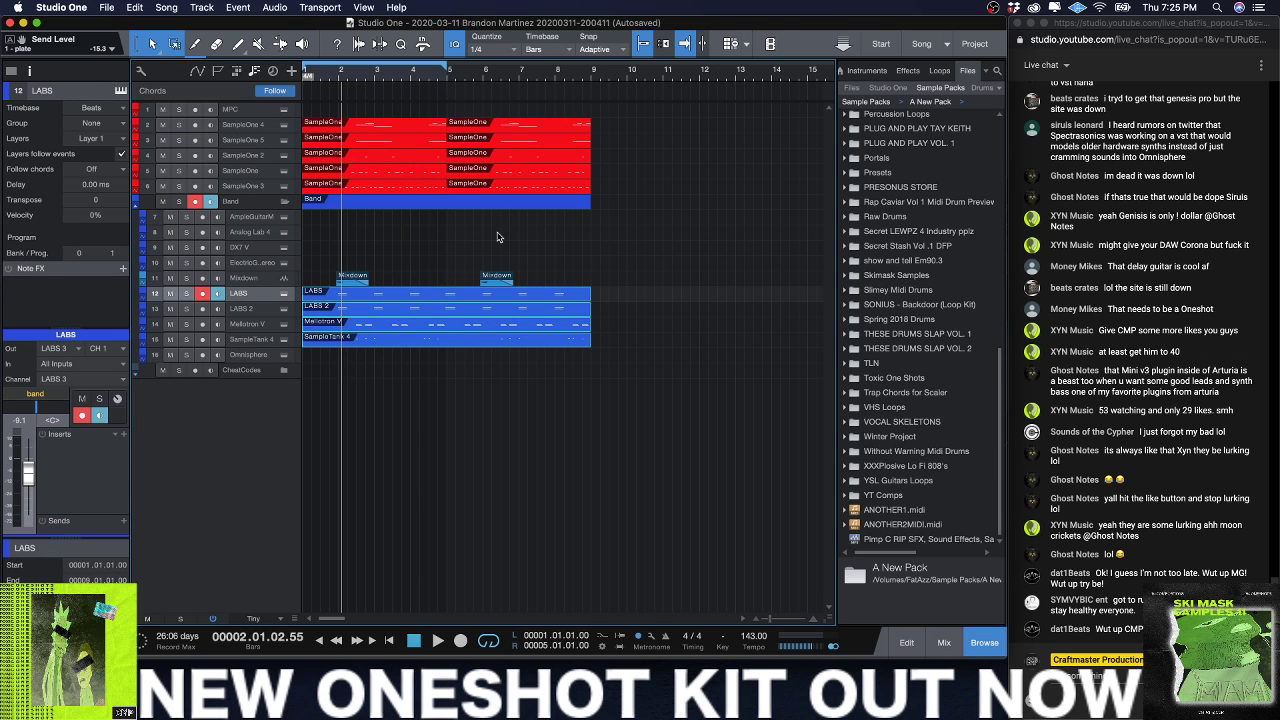
pyautogui.click(200, 129)
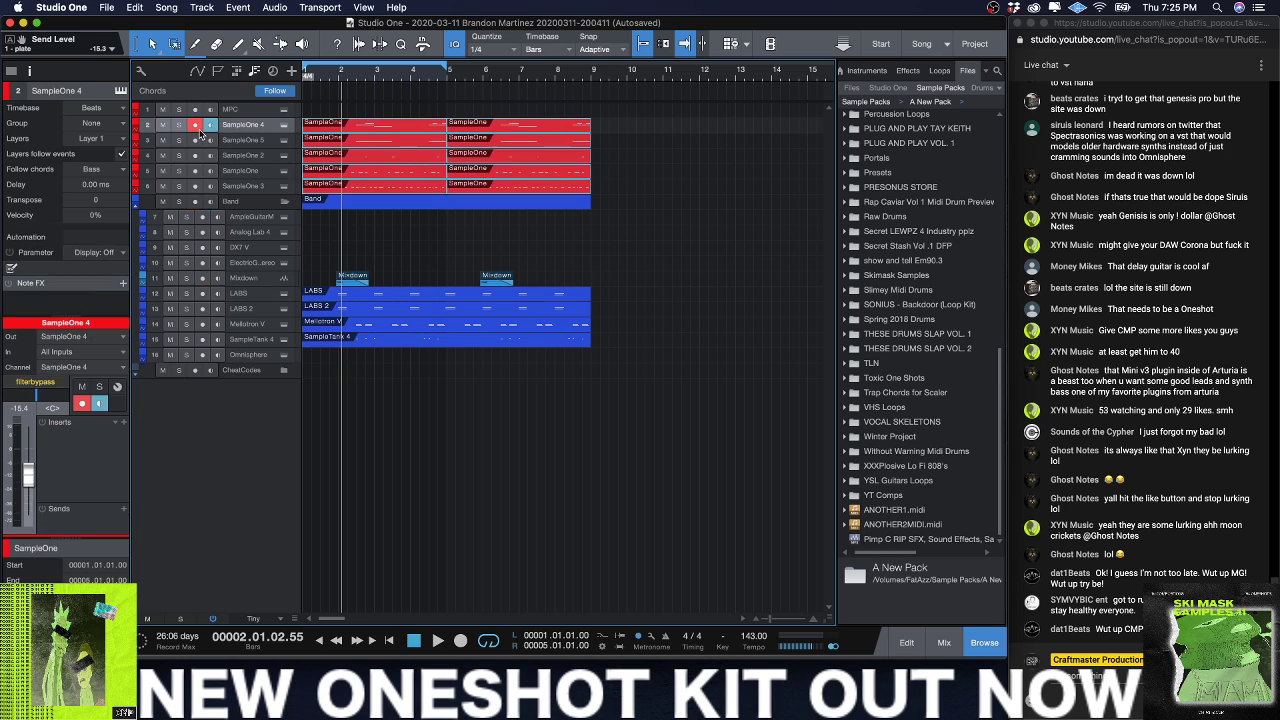
pyautogui.press('super+b')
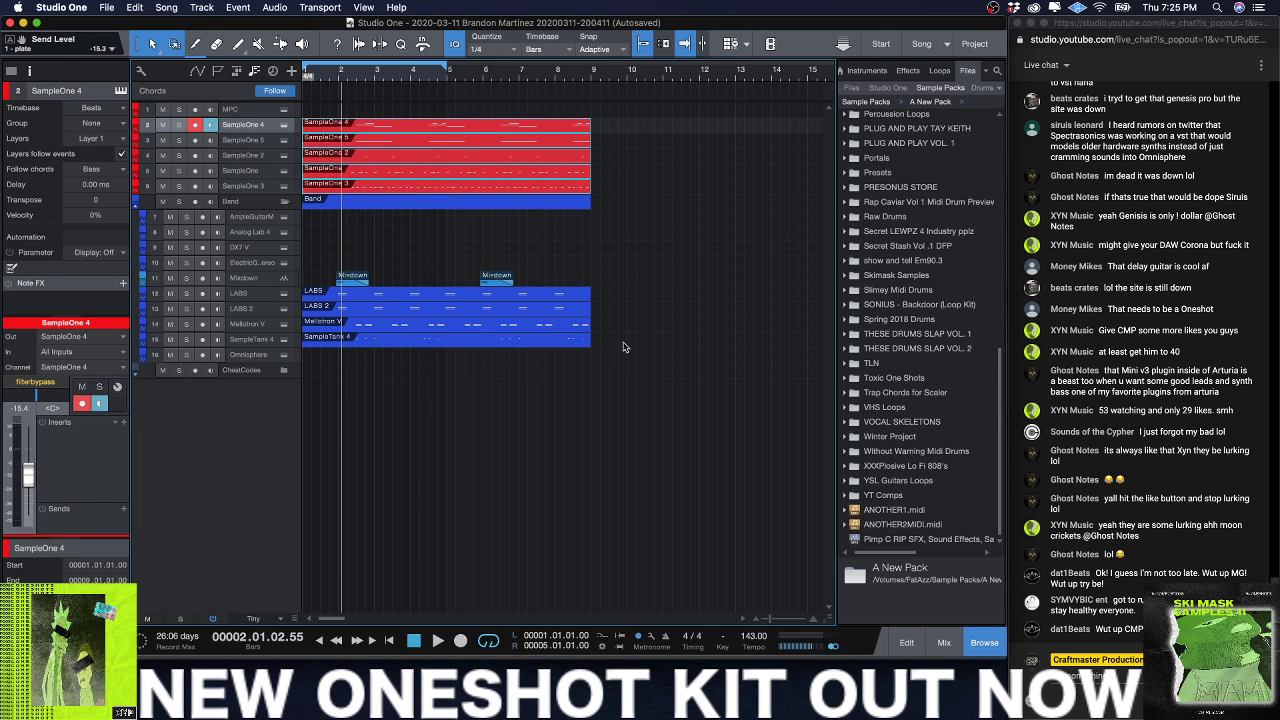
# Step: Duplicate the whole eight-bar section, including the Mixdown clips, four times to extend the arrangement to bar 41
pyautogui.moveTo(593, 369); pyautogui.dragTo(271, 133)
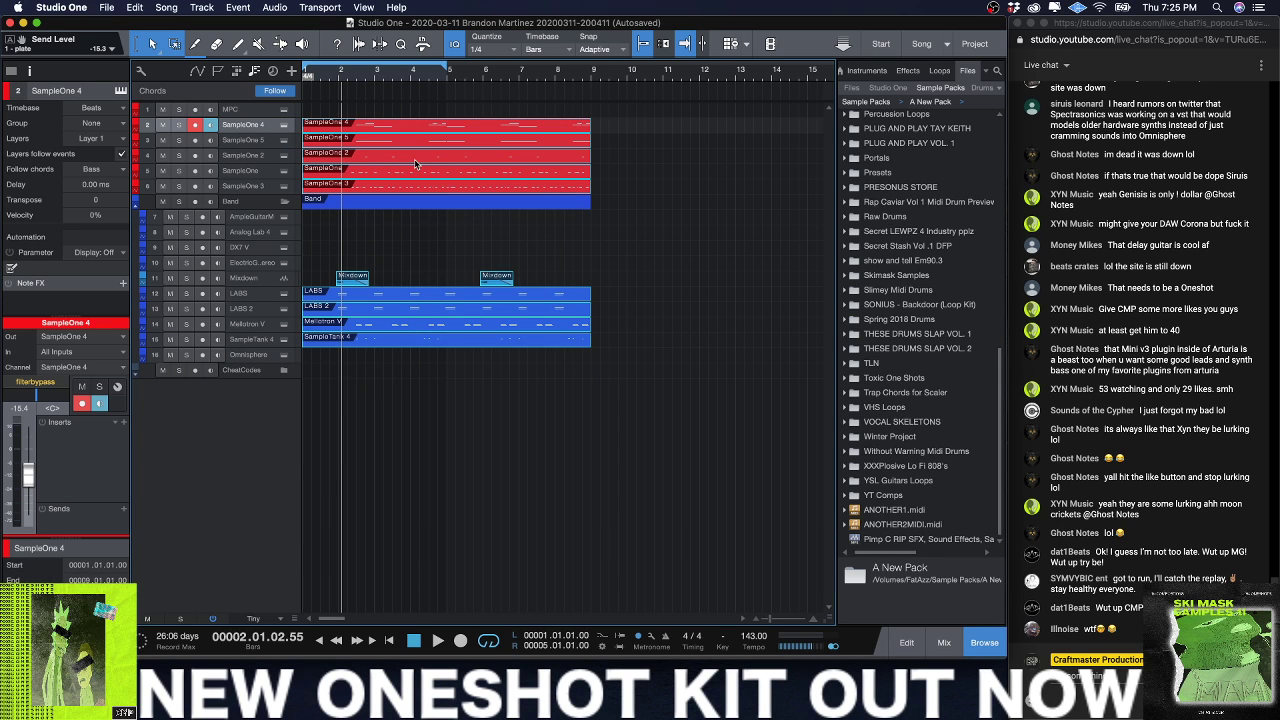
pyautogui.press('d')
pyautogui.press('w')
pyautogui.press('w')
pyautogui.press('w')
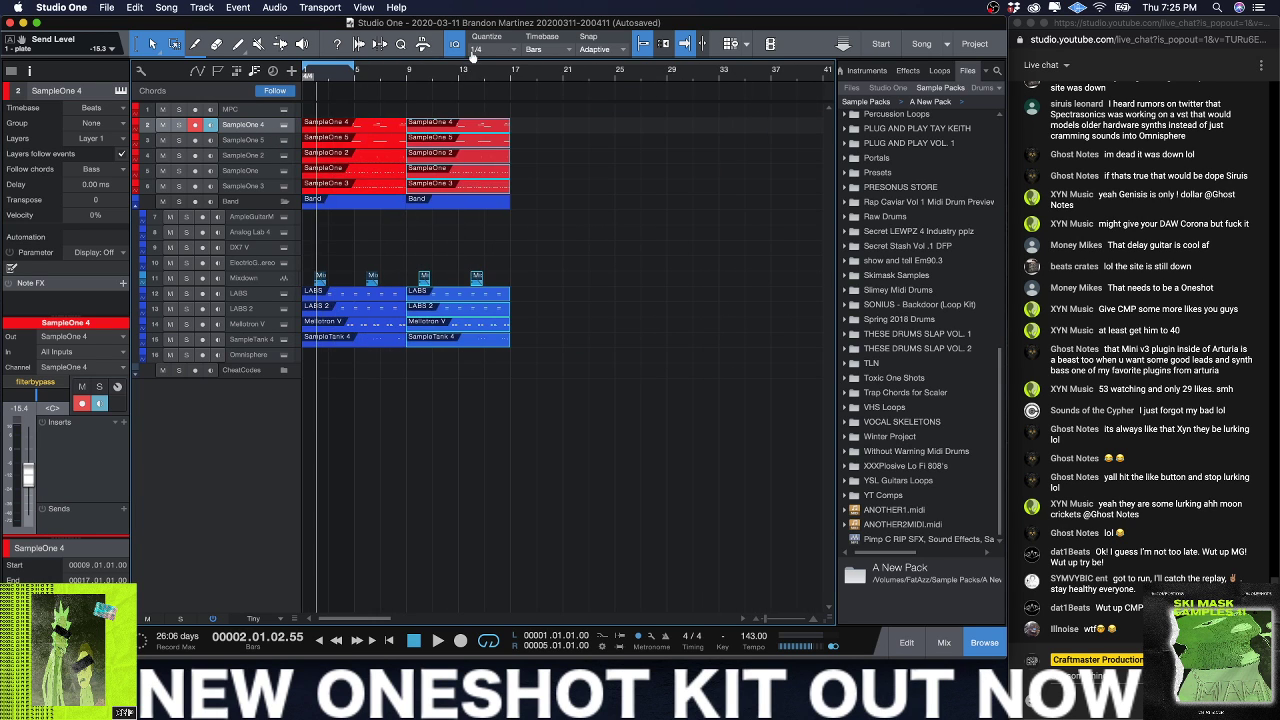
pyautogui.press('d')
pyautogui.press('d')
pyautogui.press('d')
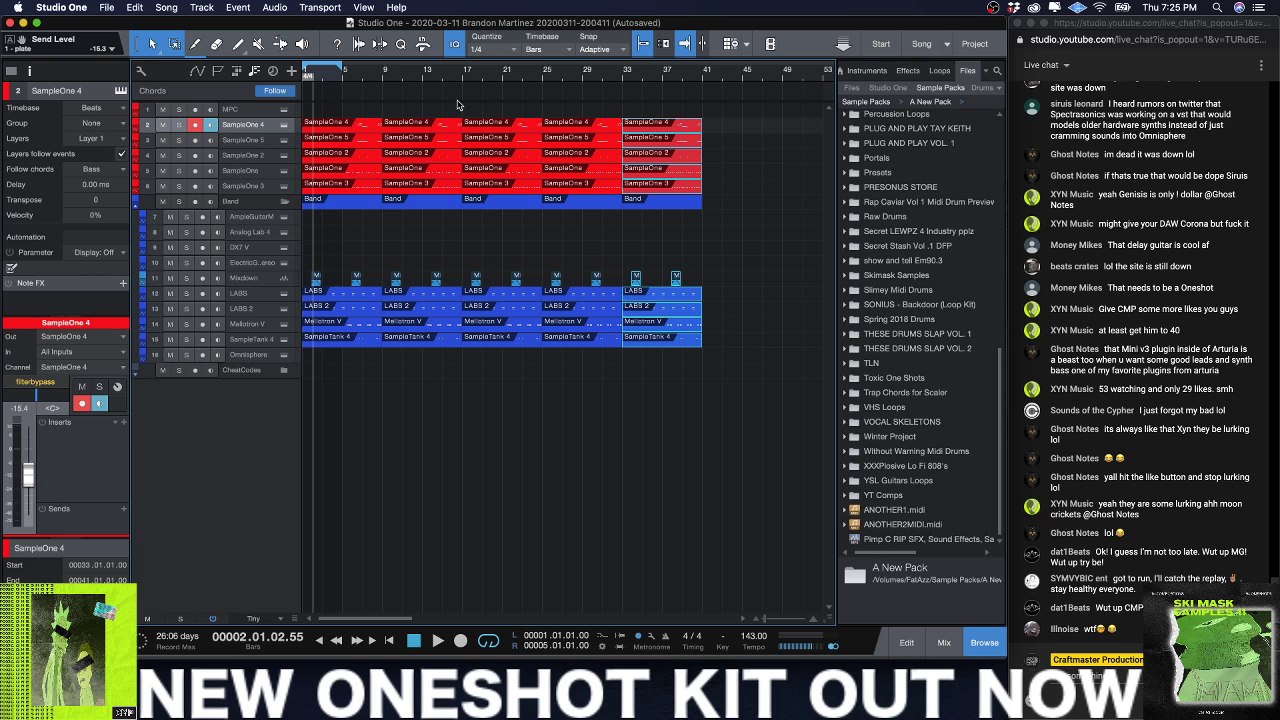
# Step: Duplicate the eight-bar section once more to reach bar 49, and delete the five drum parts from the first eight bars
pyautogui.press('d')
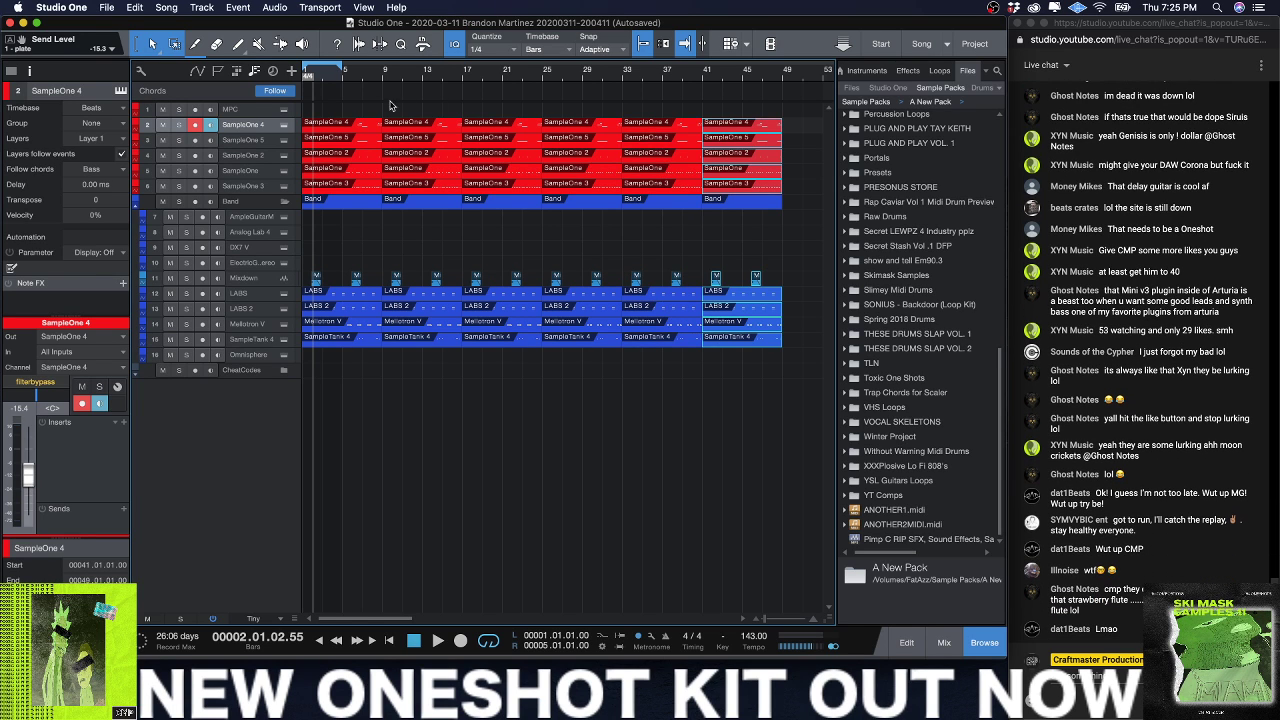
pyautogui.moveTo(330, 112); pyautogui.dragTo(373, 185)
pyautogui.press('Delete')
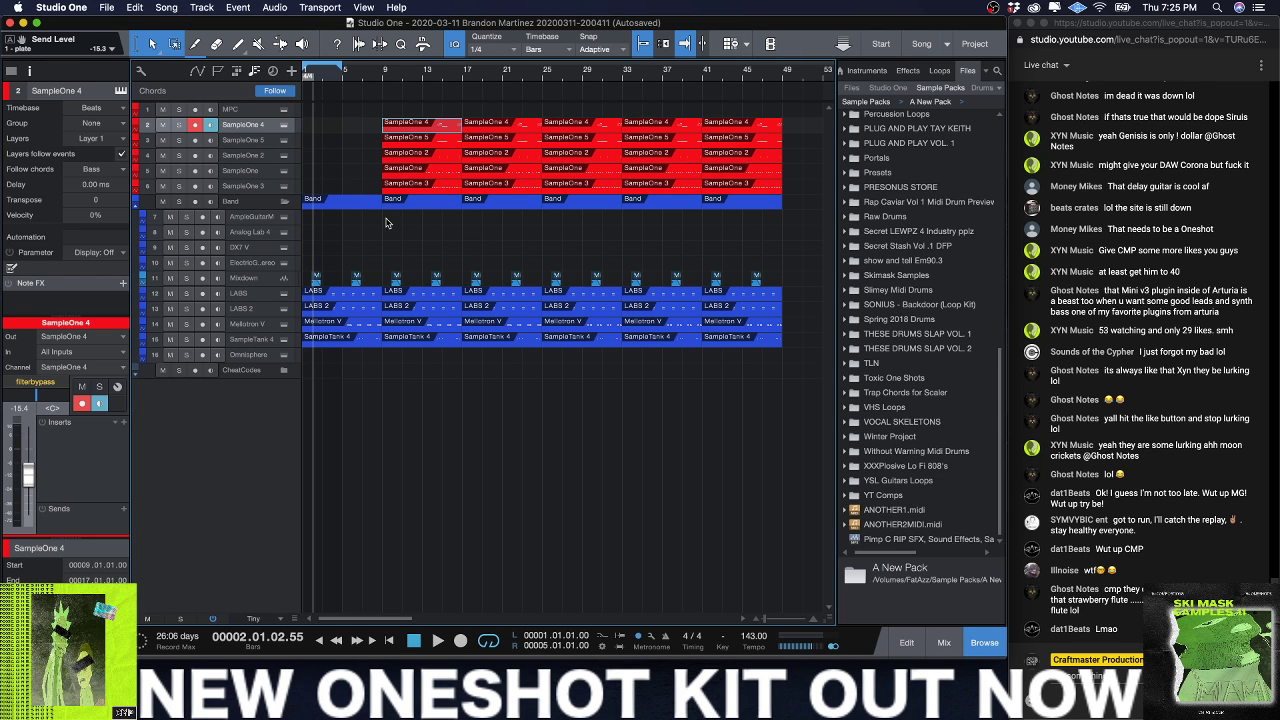
# Step: Delete the SampleTank 4 and LABS parts from the first eight bars, and play the intro with the mixer shown
pyautogui.click(347, 339)
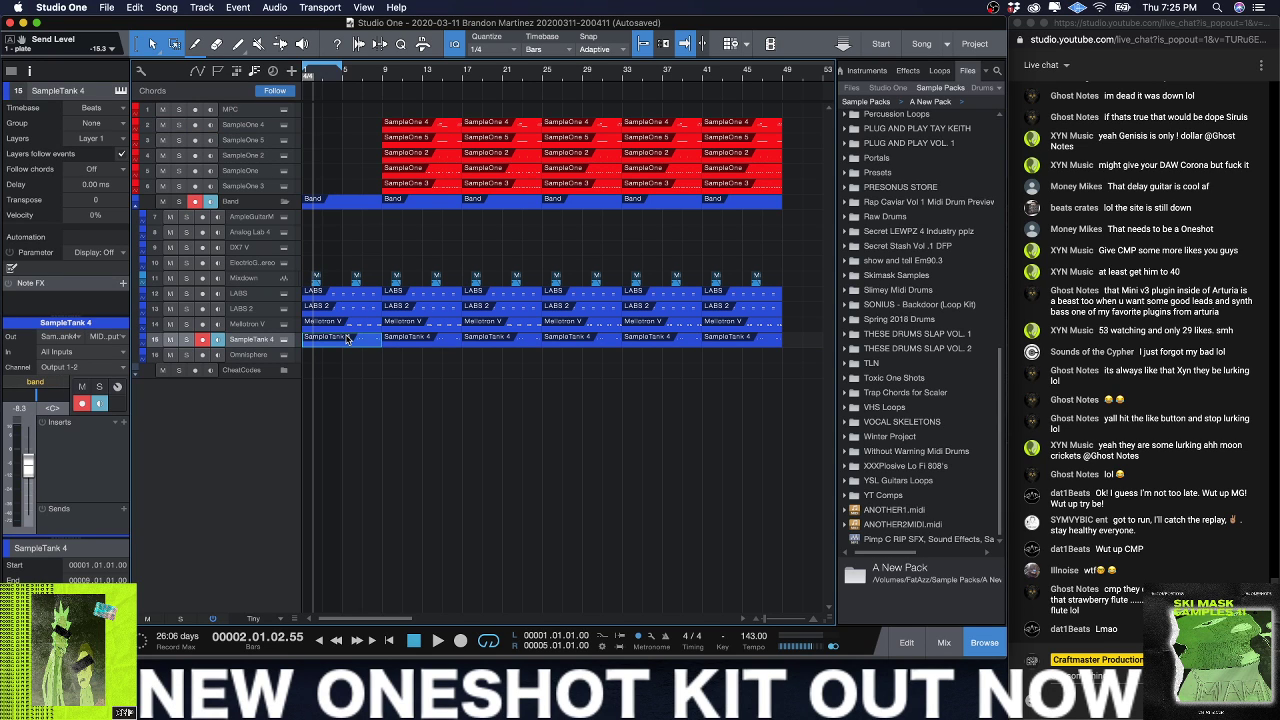
pyautogui.press('Delete')
pyautogui.click(350, 292)
pyautogui.press('Delete')
pyautogui.press('space')
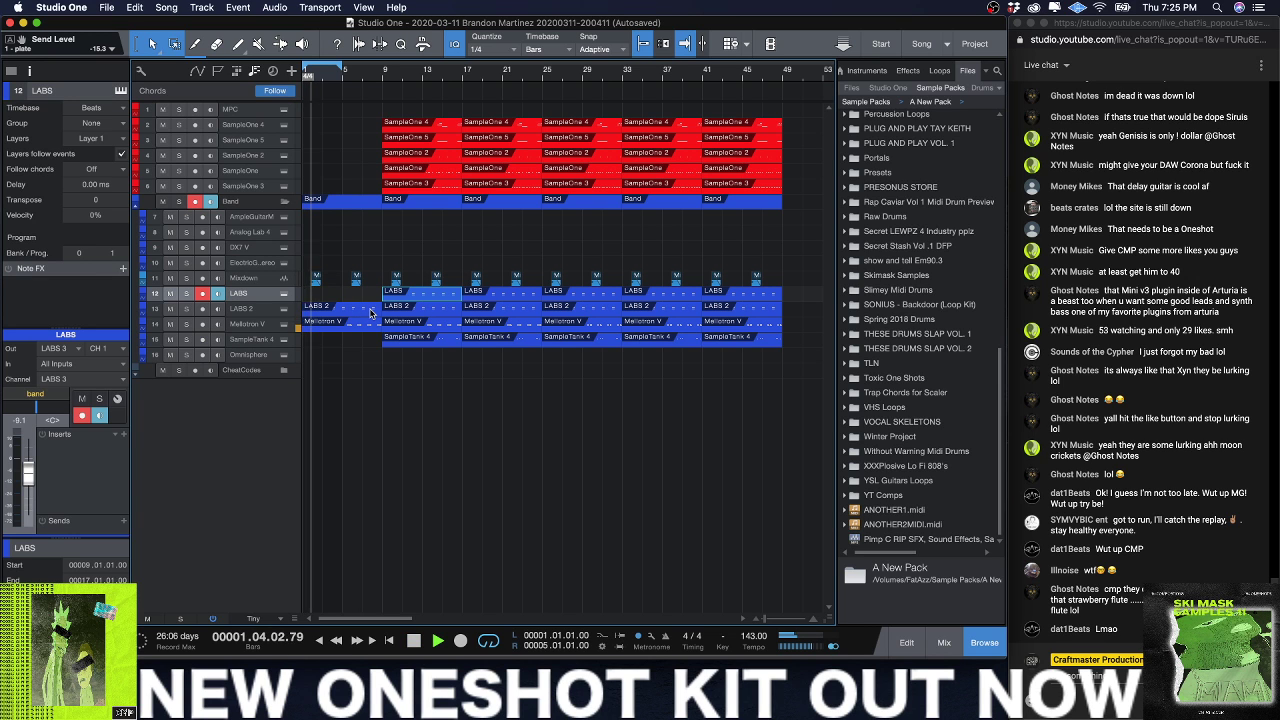
pyautogui.press('F3')
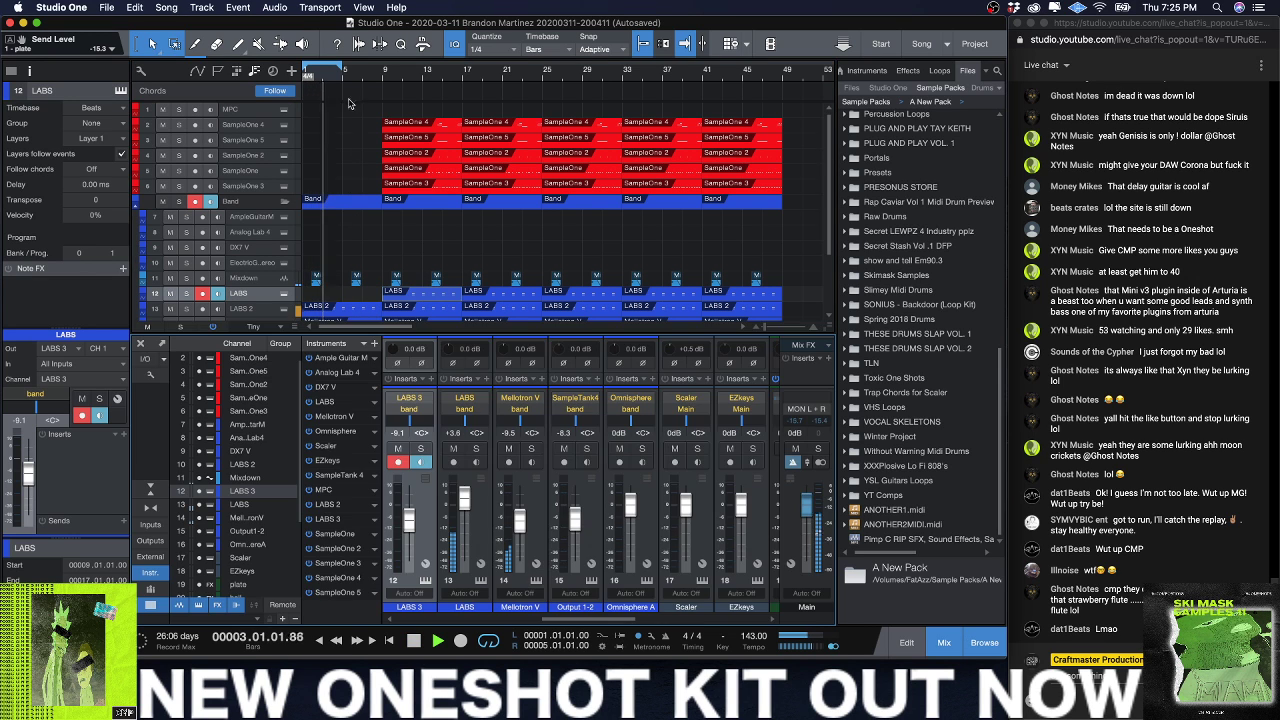
# Step: Delete the second Mixdown clip in the intro and the SampleOne 4 and SampleOne 5 parts between bars 9 and 17
pyautogui.click(356, 277)
pyautogui.click(396, 277)
pyautogui.click(359, 45)
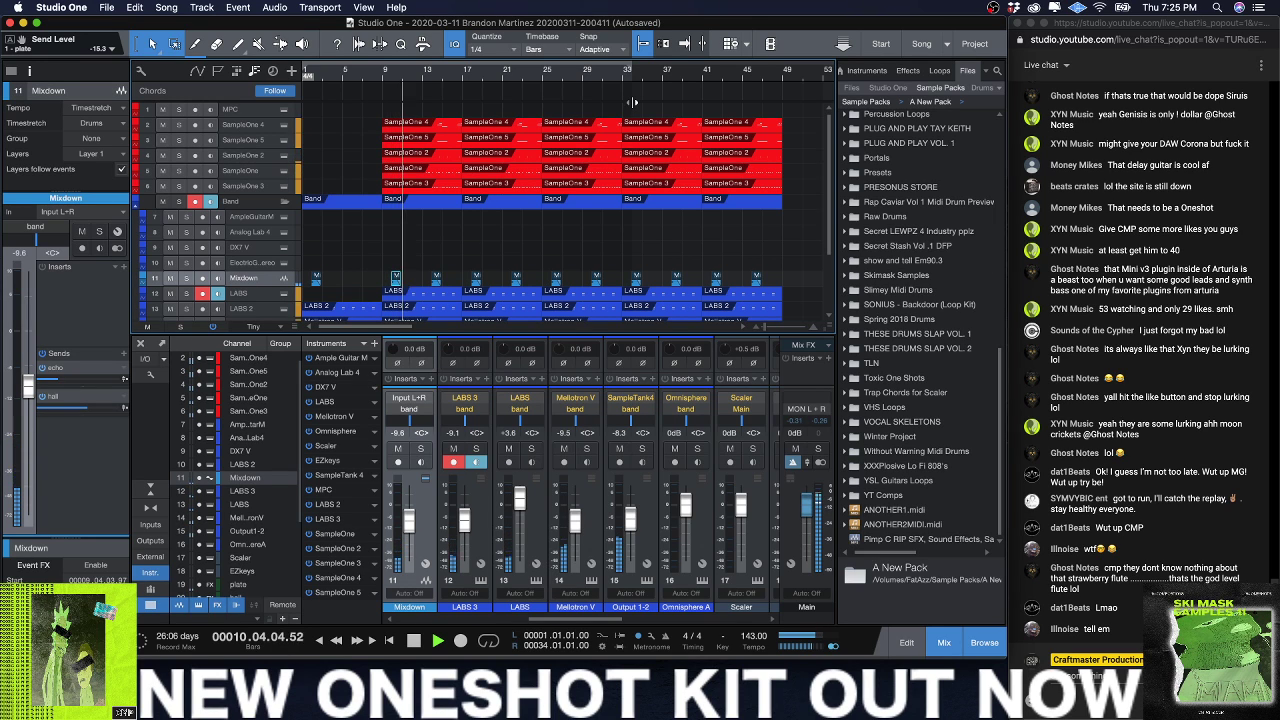
pyautogui.moveTo(337, 112); pyautogui.dragTo(450, 145)
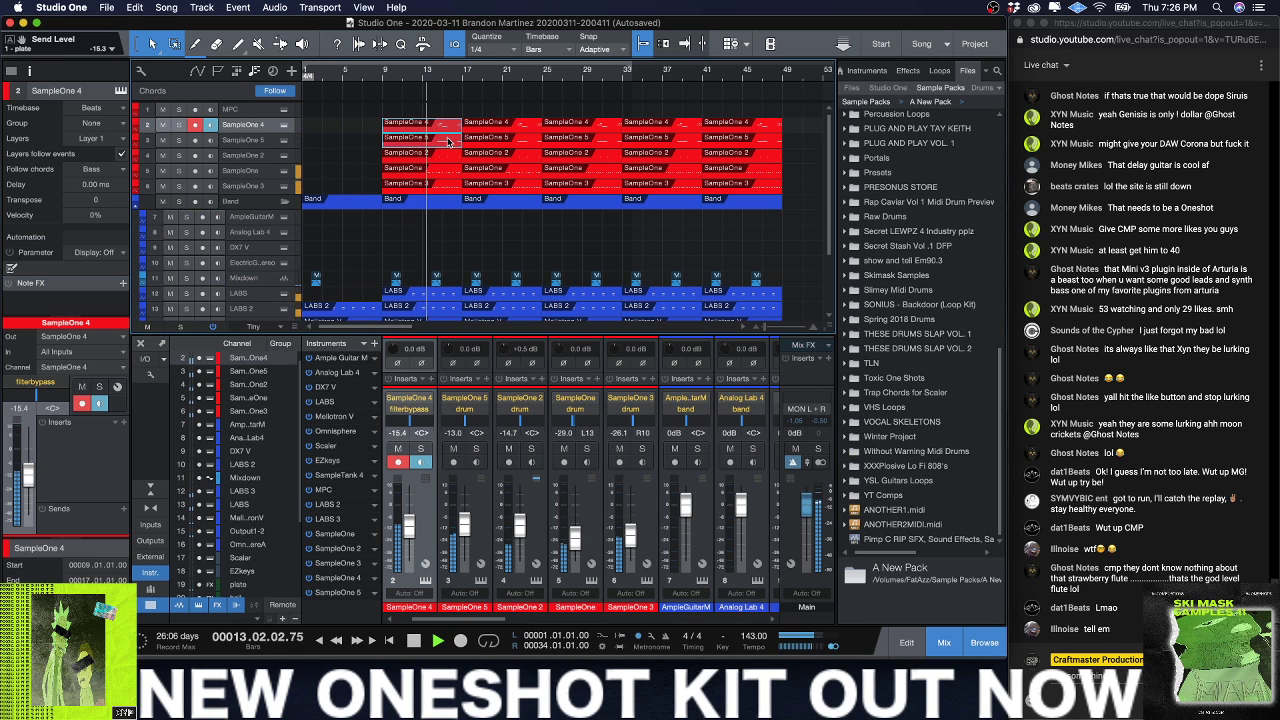
pyautogui.press('Delete')
# Step: Rename the SampleOne 5 track to "kik"
pyautogui.doubleClick(240, 140)
pyautogui.write('kik')
pyautogui.press('Return')
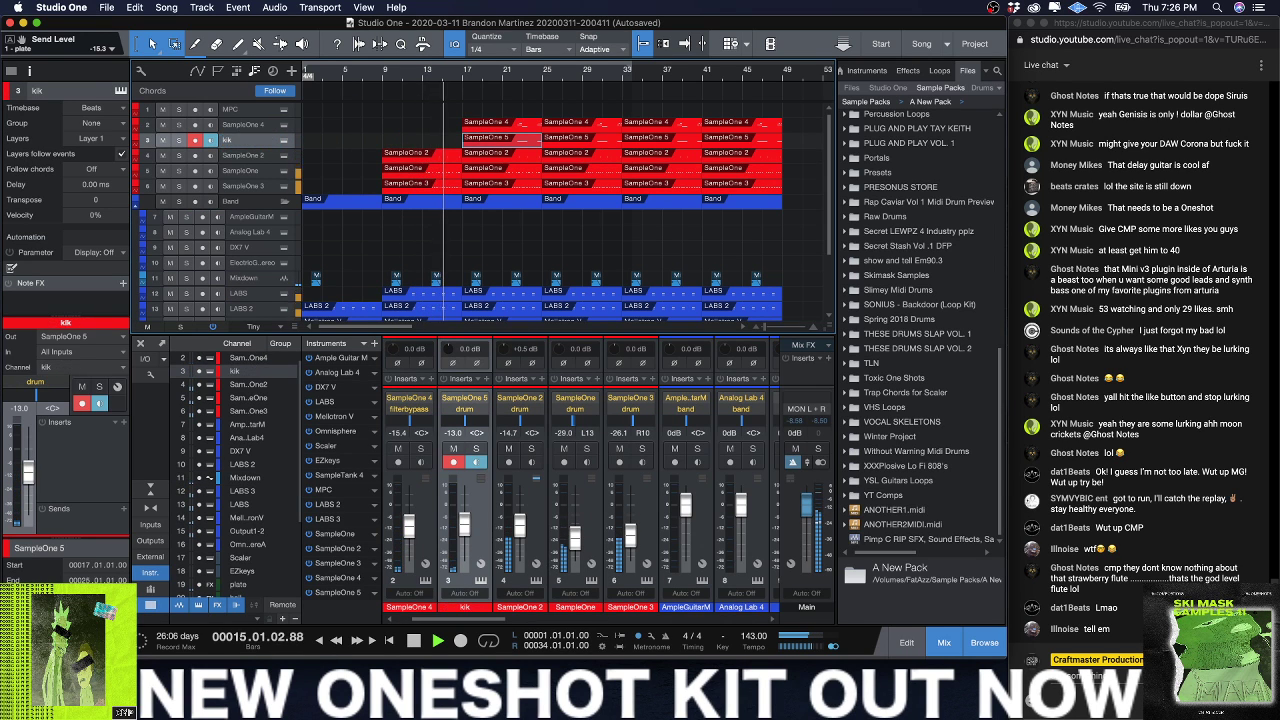
# Step: Rename the SampleOne 4 track to "808" and stop playback
pyautogui.click(238, 125)
pyautogui.doubleClick(238, 125)
pyautogui.write('80')
pyautogui.press('Return')
pyautogui.scroll(-3, 237, 143)
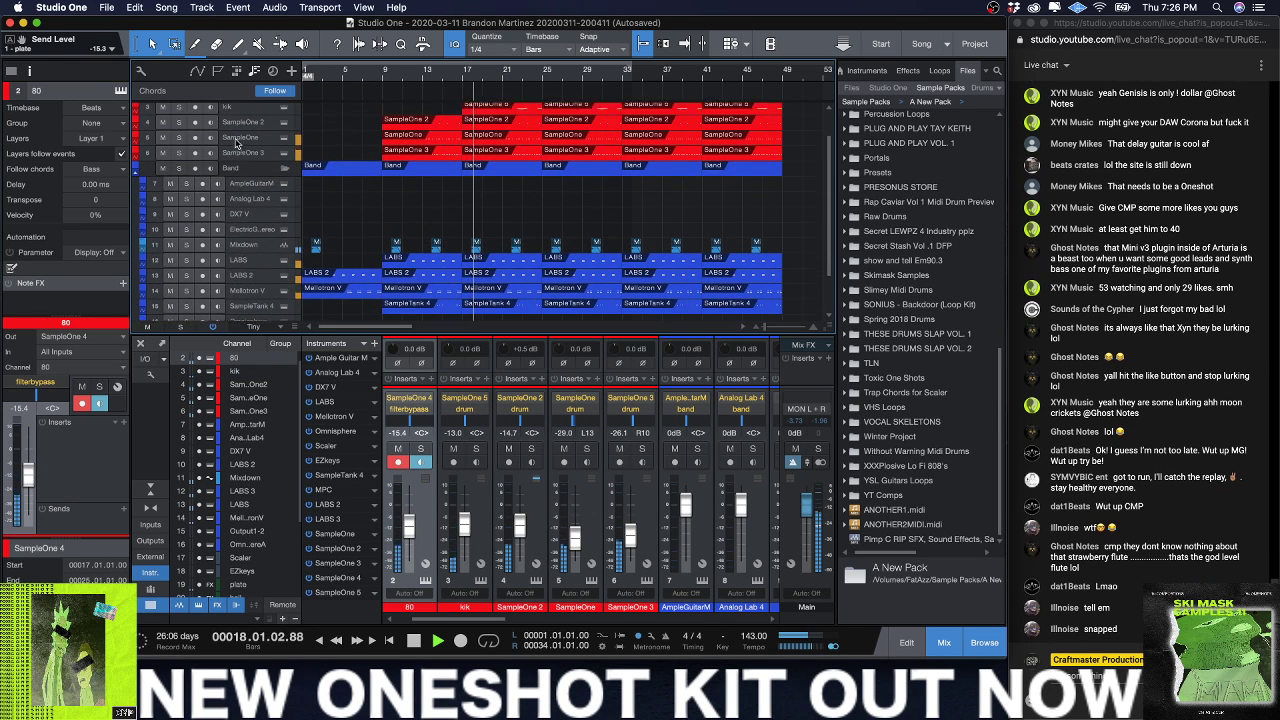
pyautogui.scroll(3, 237, 143)
pyautogui.doubleClick(228, 124)
pyautogui.write('808')
pyautogui.press('Return')
pyautogui.press('space')
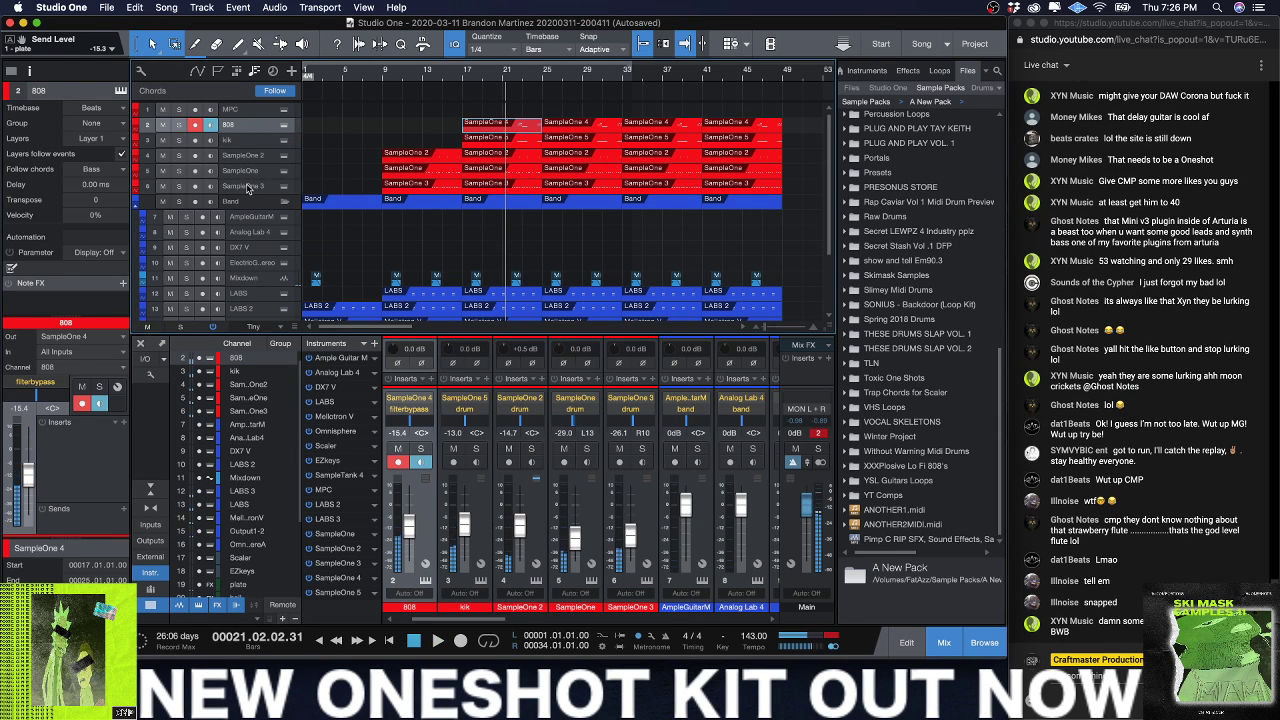
# Step: Rename the SampleOne 3 track to "hh" and the SampleOne track to "snr2"
pyautogui.doubleClick(248, 188)
pyautogui.write('h')
pyautogui.press('Return')
pyautogui.doubleClick(240, 171)
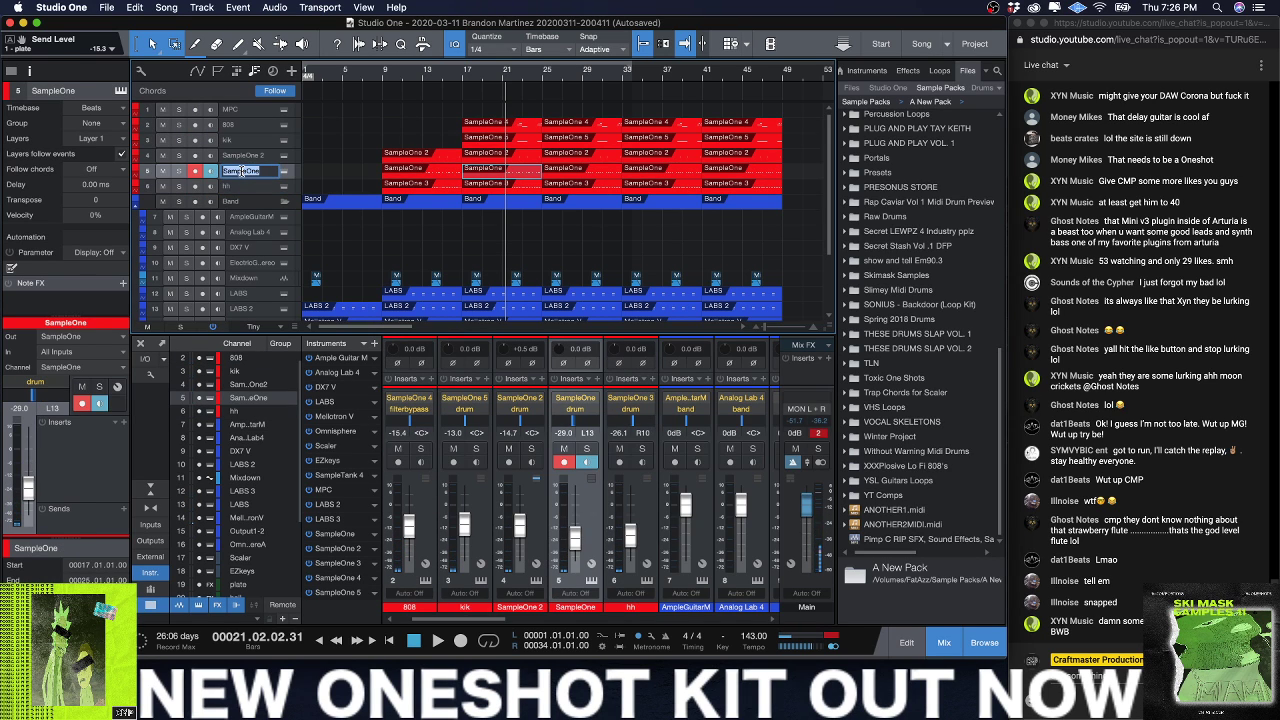
pyautogui.write('snr2')
pyautogui.press('Return')
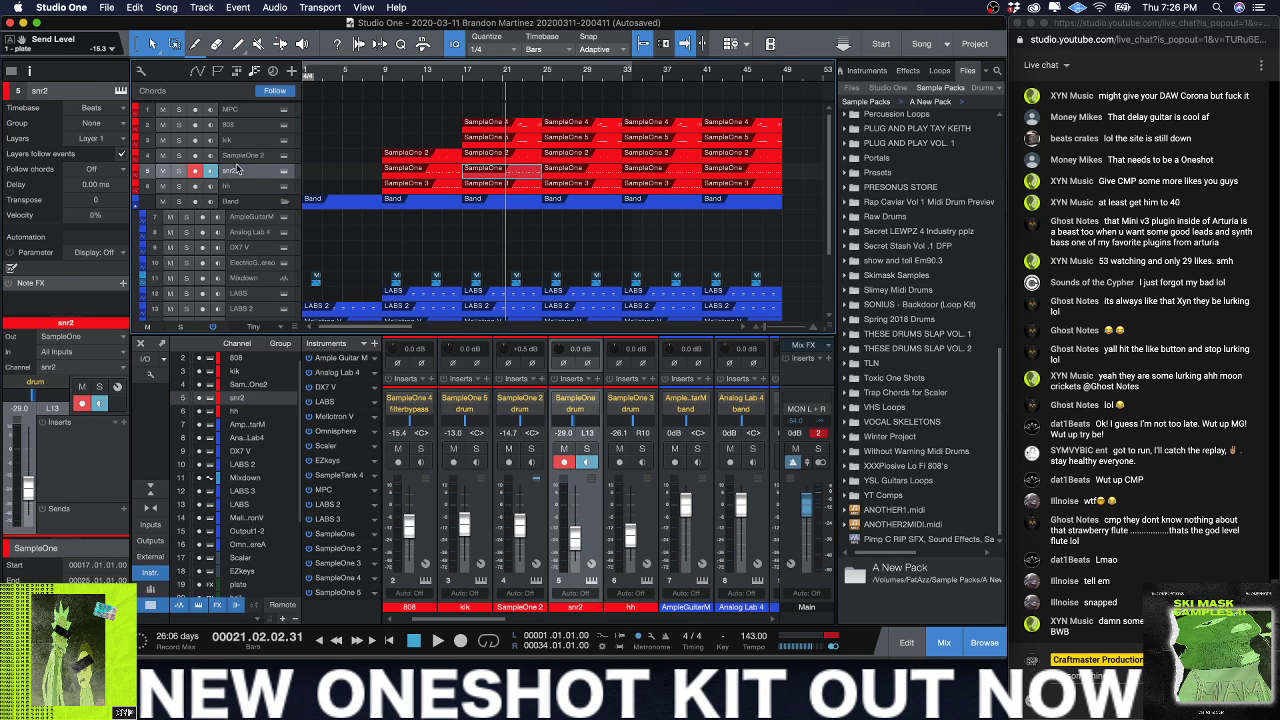
# Step: Rename the SampleOne 2 track to "snr"
pyautogui.doubleClick(238, 156)
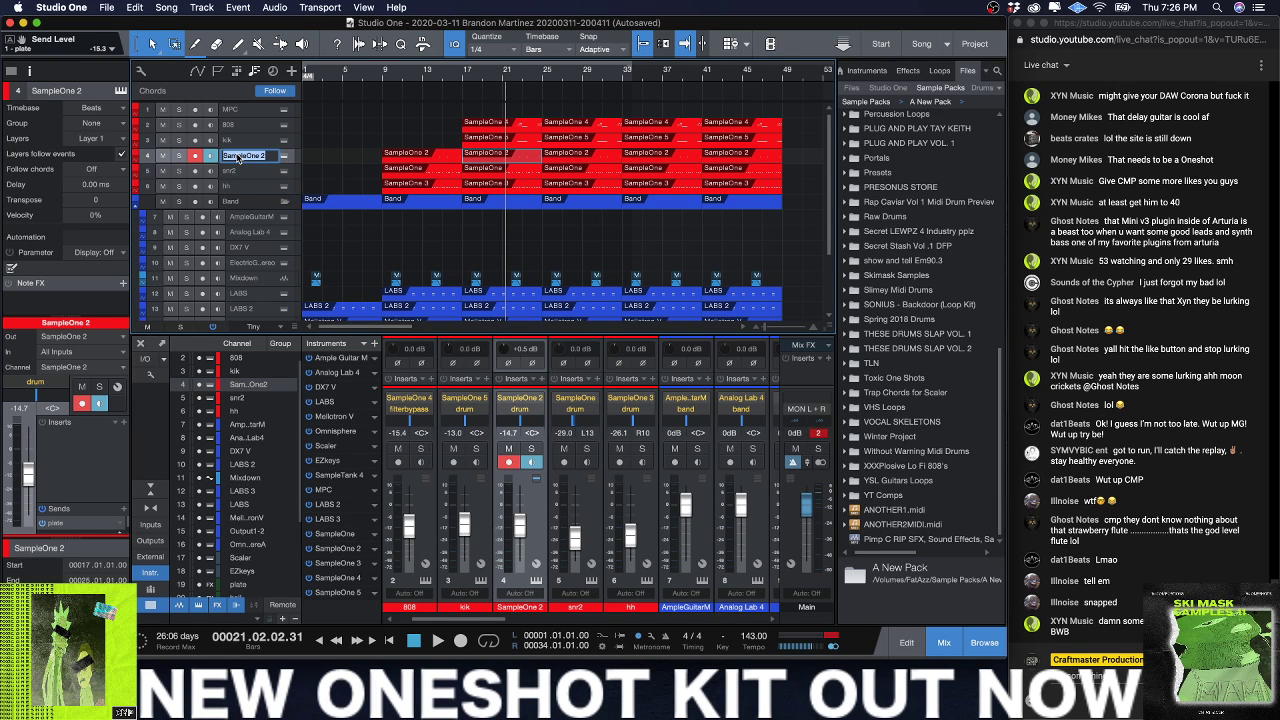
pyautogui.write('snr')
pyautogui.press('Return')
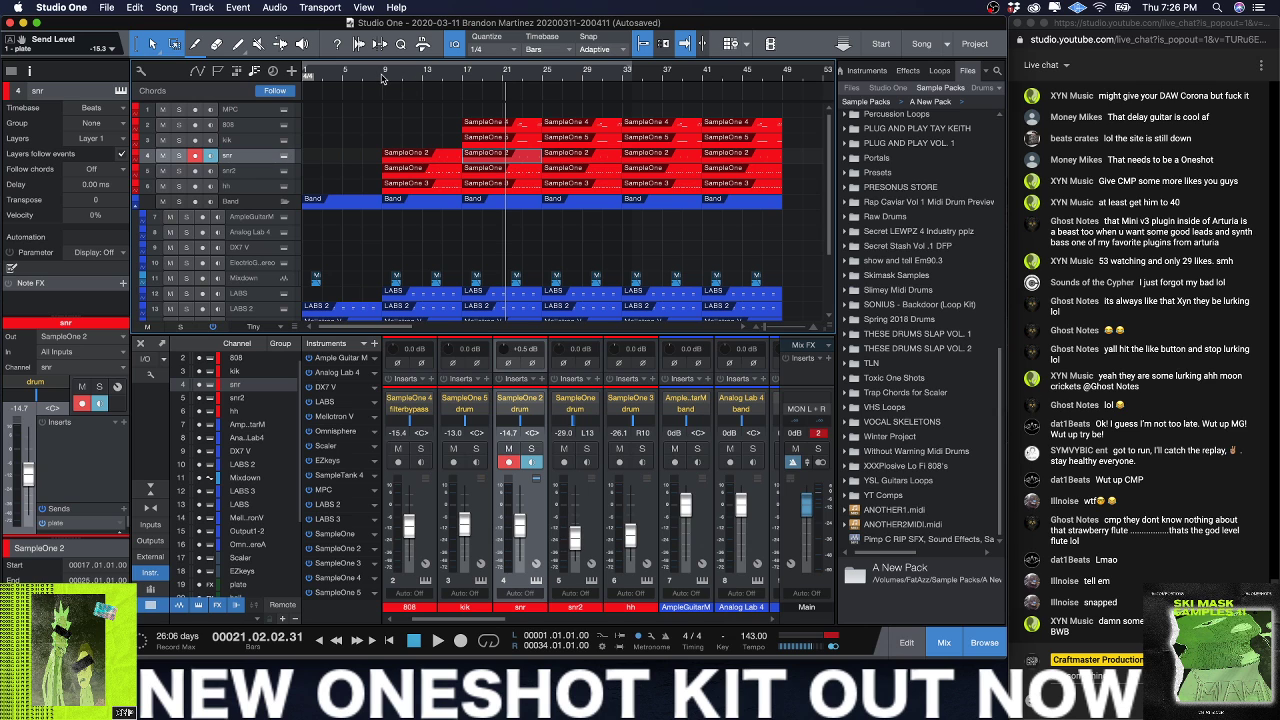
# Step: Play the arrangement from bar 9 and delete all Mixdown clips from bar 25 to the end
pyautogui.moveTo(388, 76); pyautogui.dragTo(423, 77)
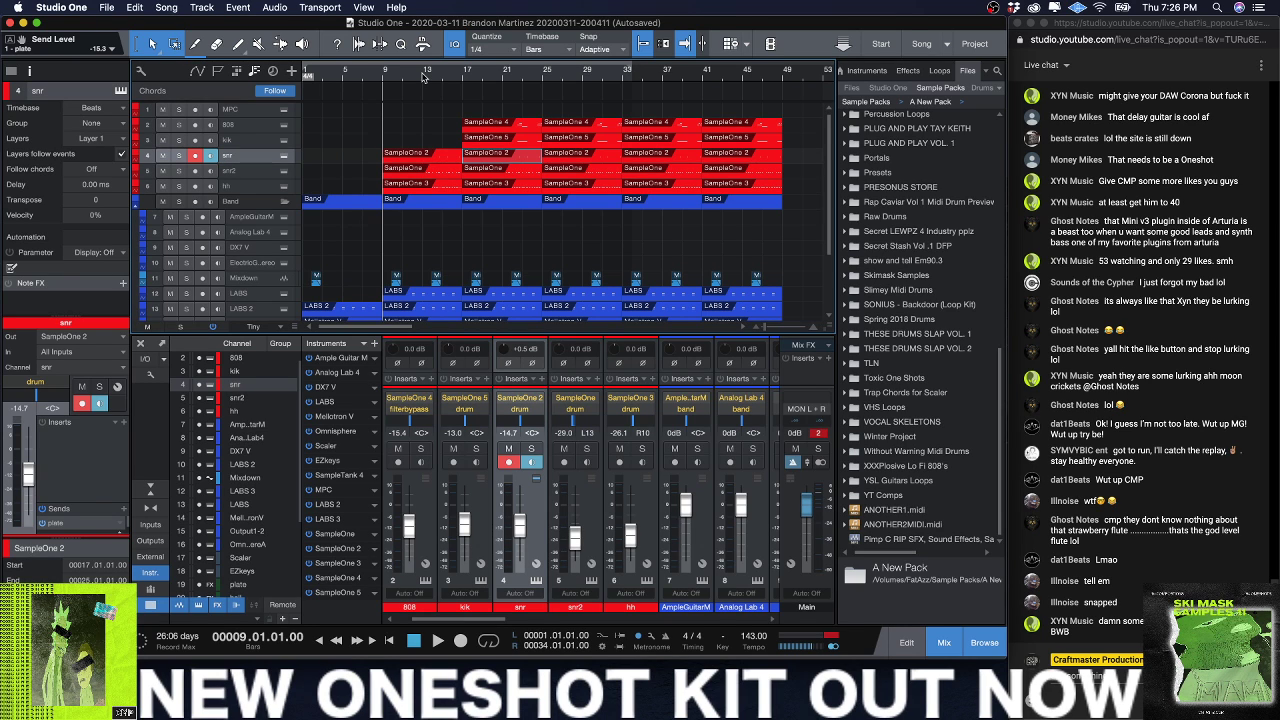
pyautogui.press('space')
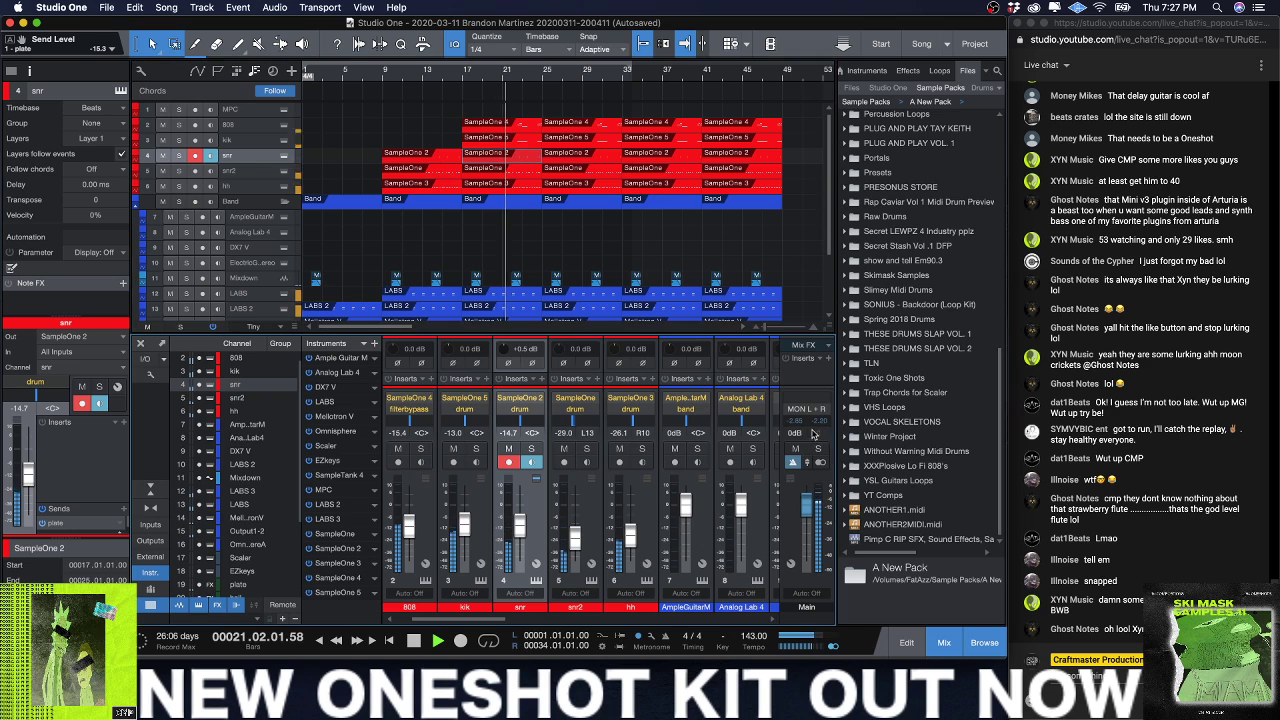
pyautogui.moveTo(553, 272); pyautogui.dragTo(772, 288)
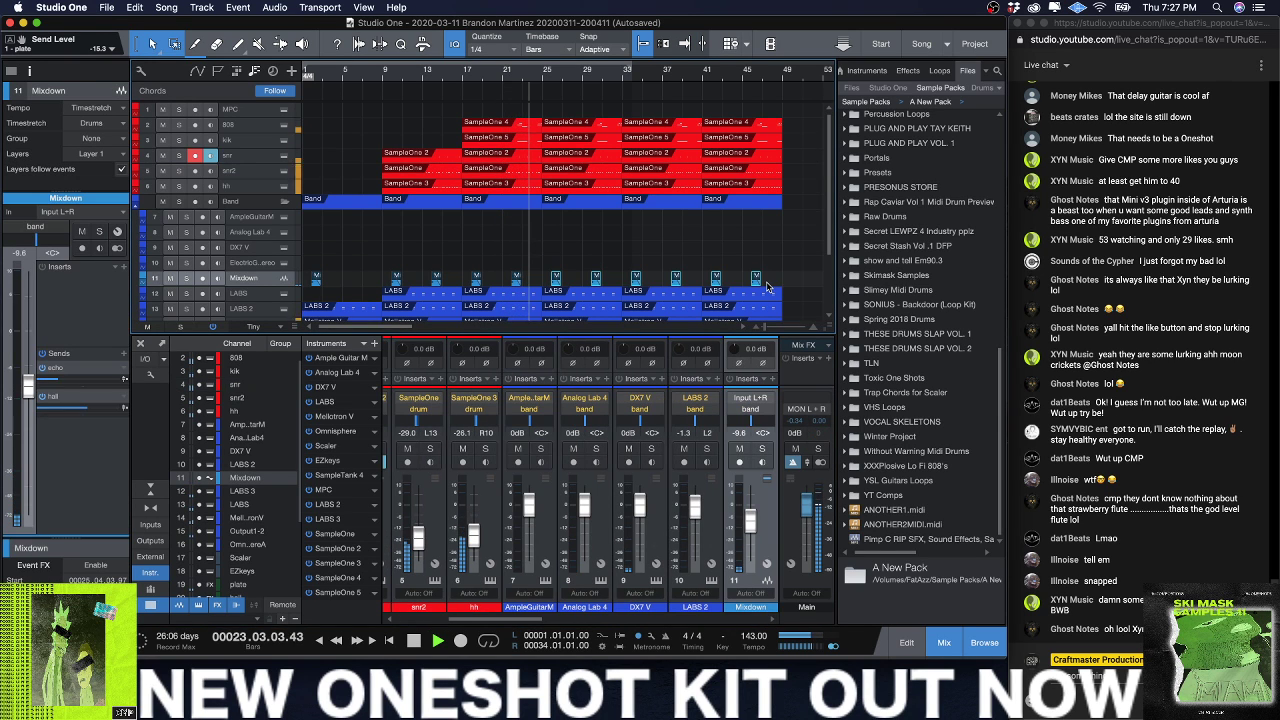
pyautogui.press('Delete')
# Step: Trim the starts of the five drum parts at bar 25 to bar 27, leaving a two-bar drum break, and audition it
pyautogui.moveTo(542, 83); pyautogui.dragTo(616, 190)
pyautogui.press('space')
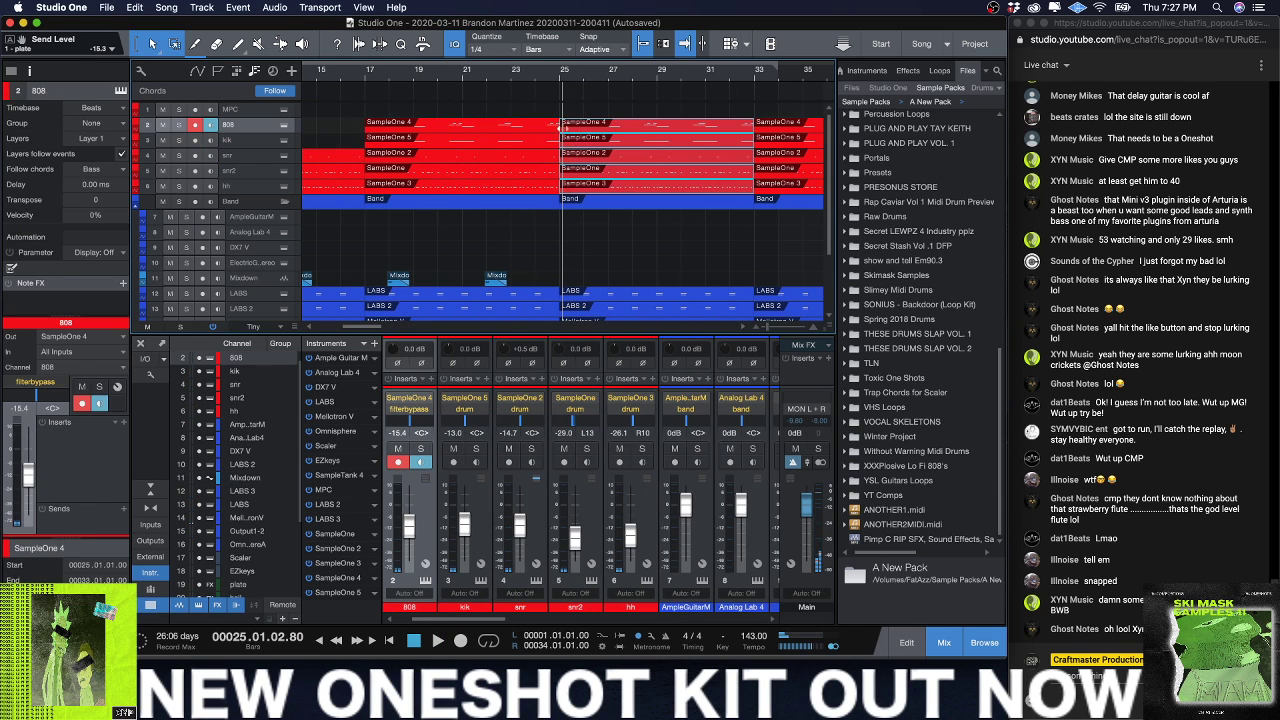
pyautogui.moveTo(560, 128); pyautogui.dragTo(610, 130)
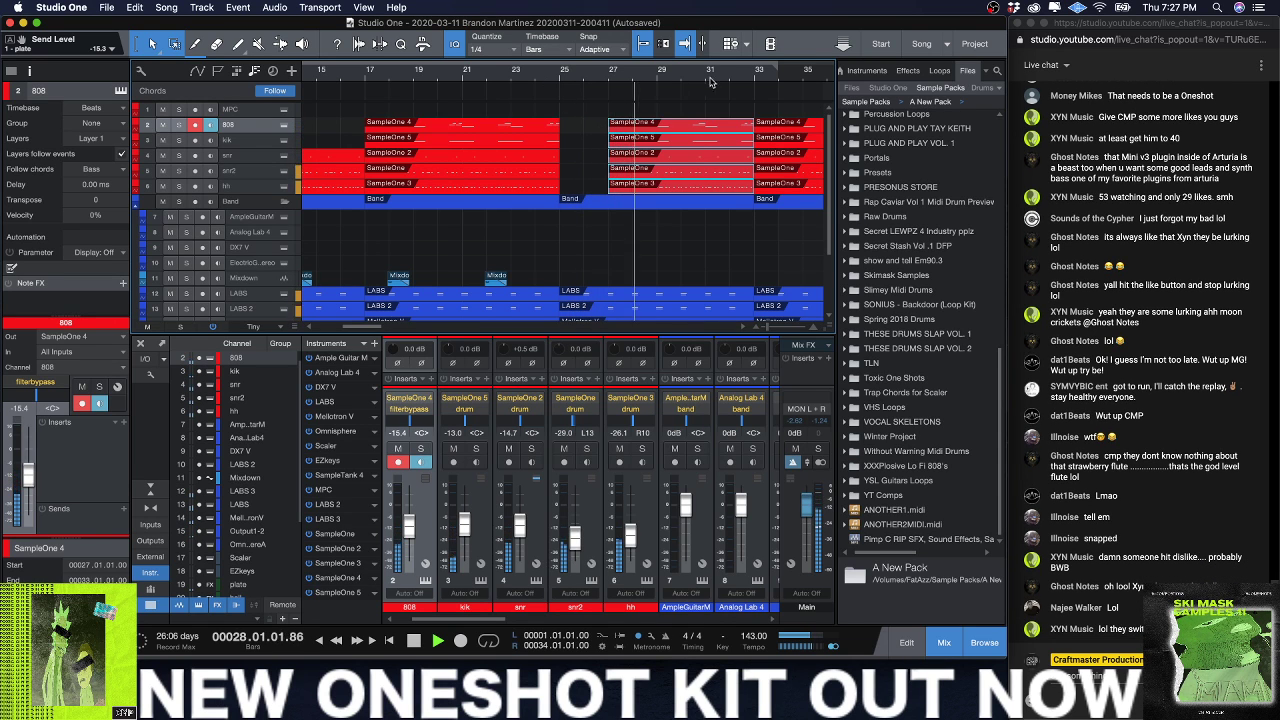
pyautogui.moveTo(719, 78); pyautogui.dragTo(490, 62)
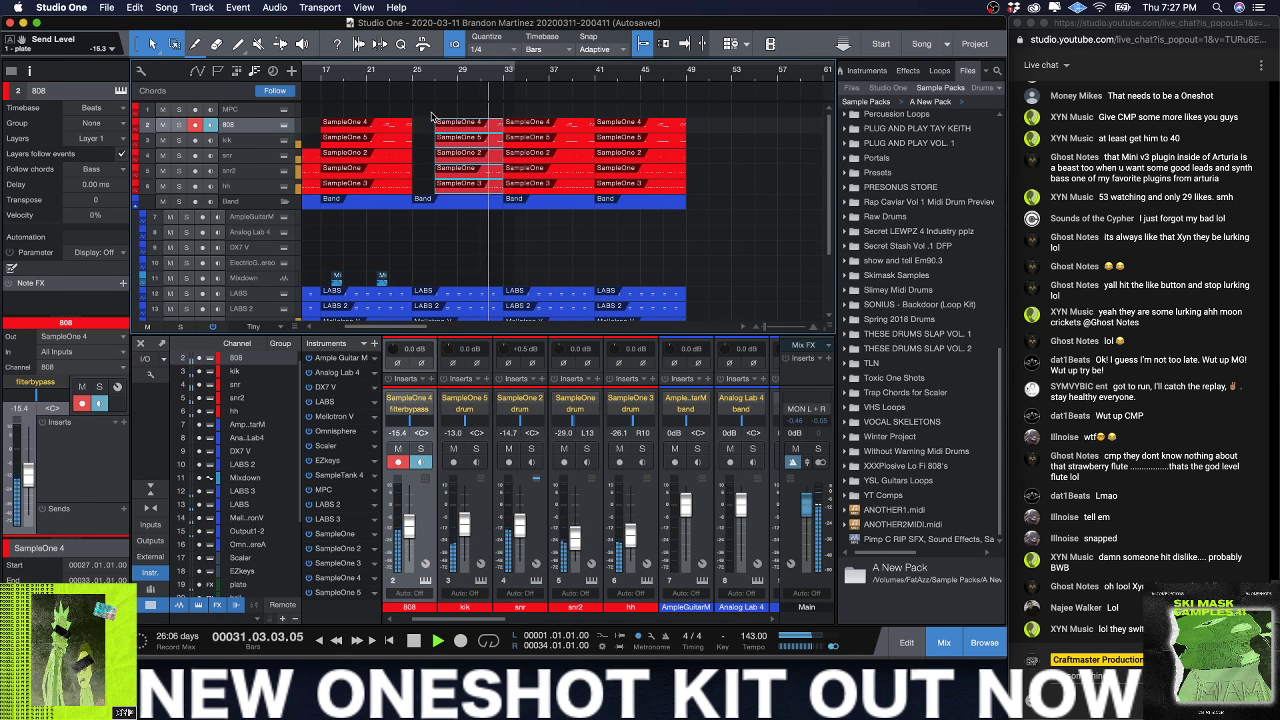
pyautogui.hscroll(-3, 432, 117)
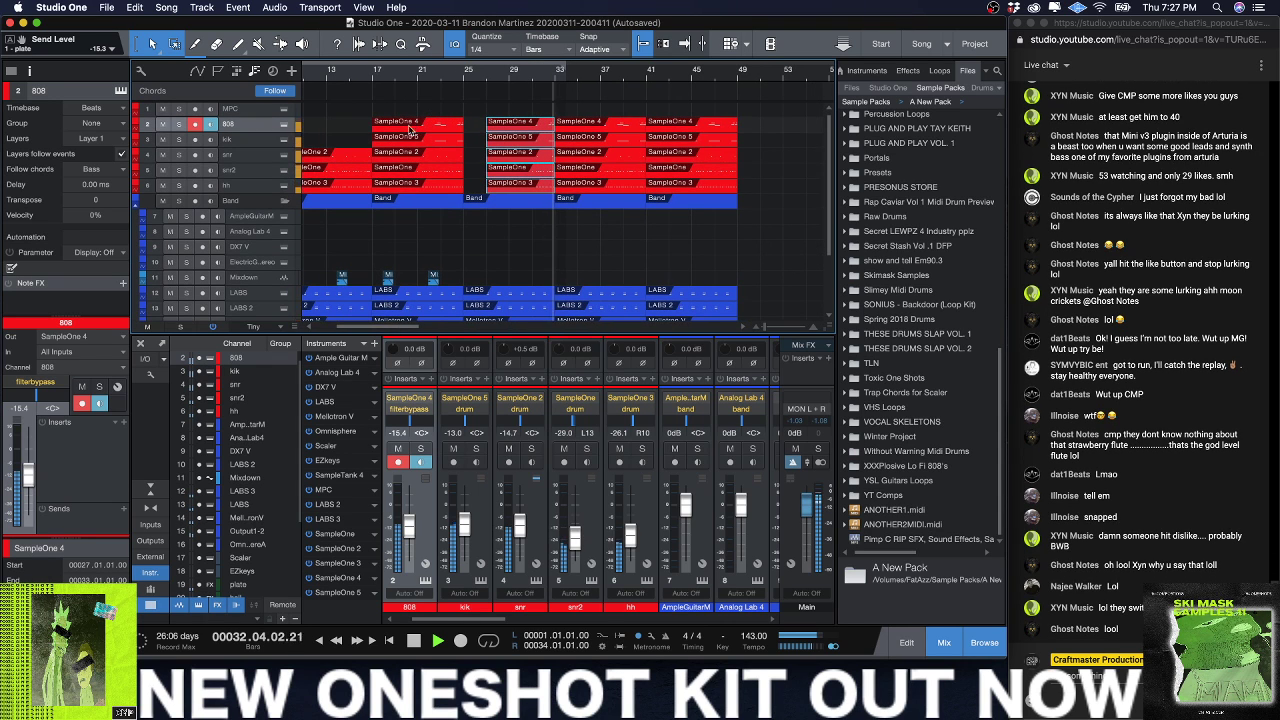
pyautogui.hscroll(-2, 430, 127)
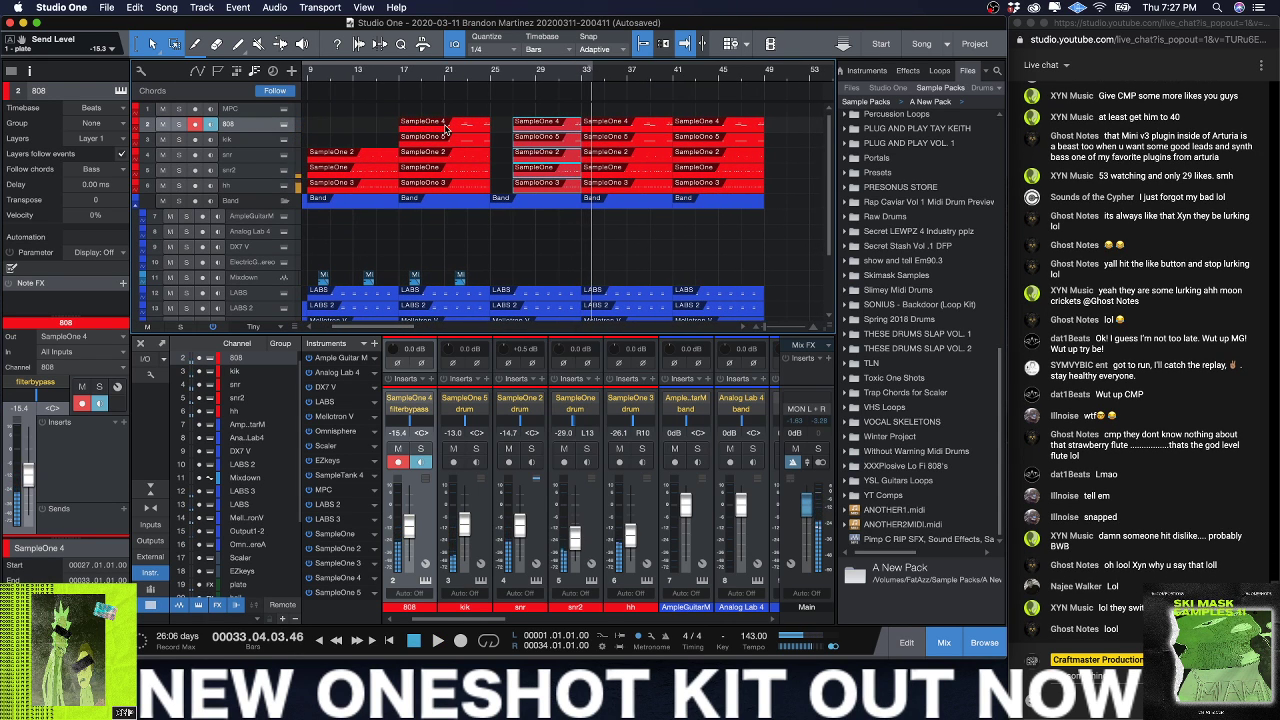
# Step: Lower the high notes in bar 18 of the 808 part starting at bar 17 to D3, and audition from there
pyautogui.doubleClick(446, 128)
pyautogui.moveTo(677, 426); pyautogui.dragTo(680, 501)
pyautogui.click(680, 494)
pyautogui.click(698, 398)
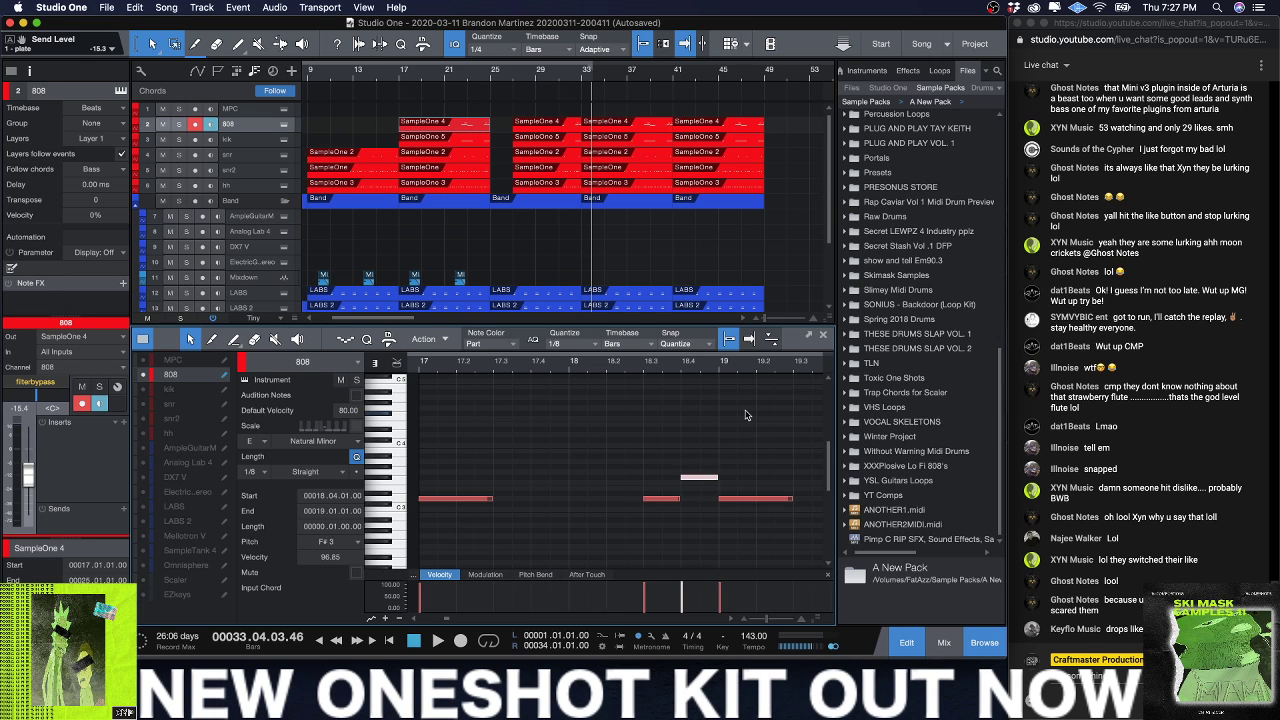
pyautogui.click(420, 365)
pyautogui.press('space')
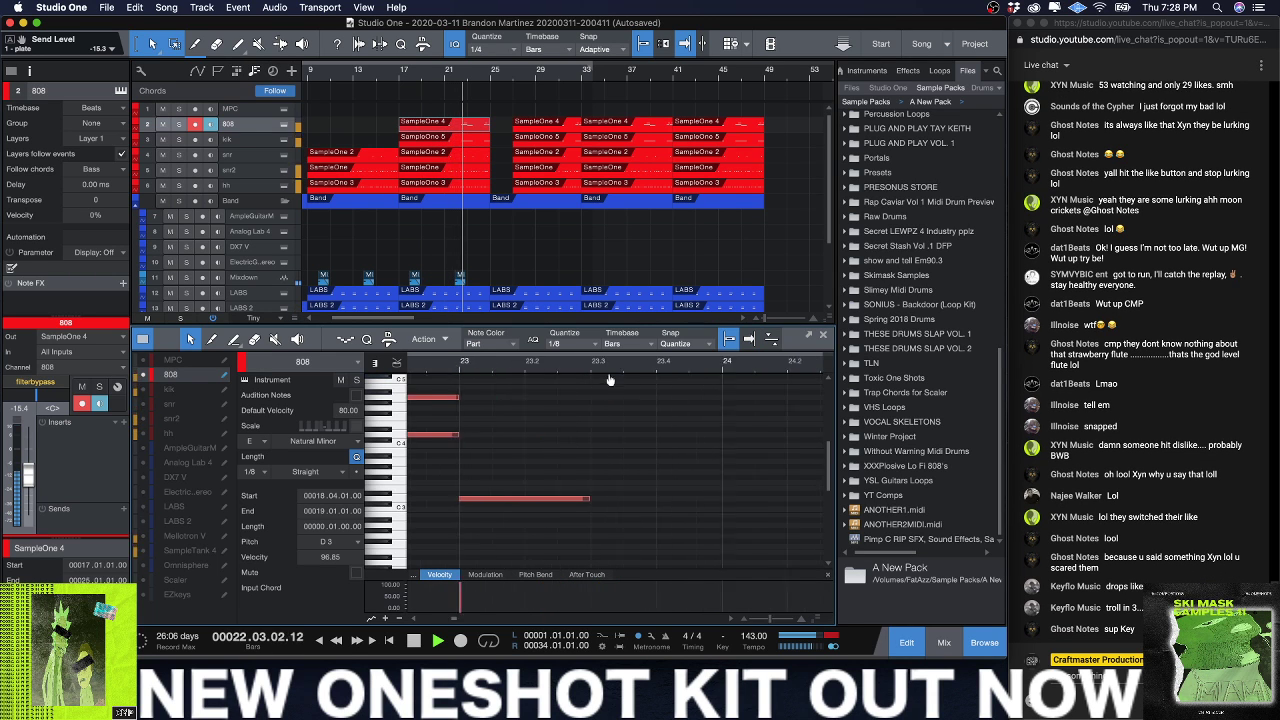
# Step: Transpose the 808's high notes in bars 28 and 30 down one octave
pyautogui.press('w')
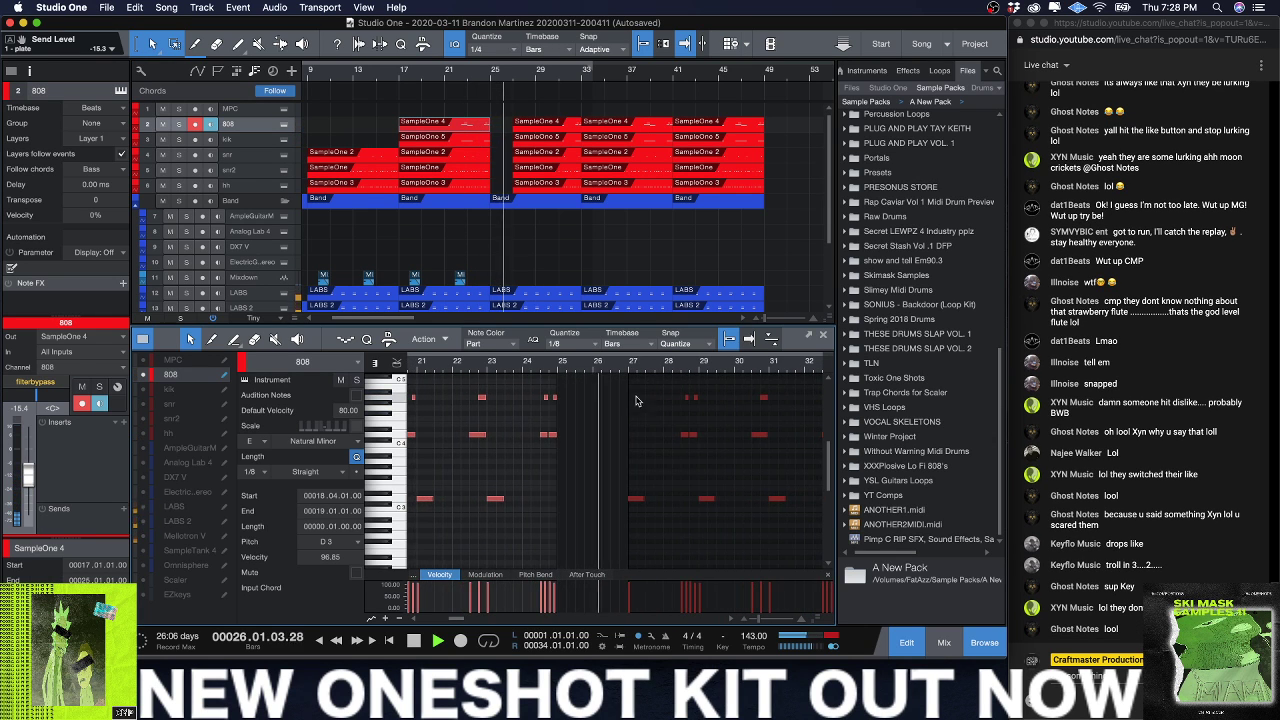
pyautogui.moveTo(654, 389); pyautogui.dragTo(726, 447)
pyautogui.hotkey('shift', 'Down')
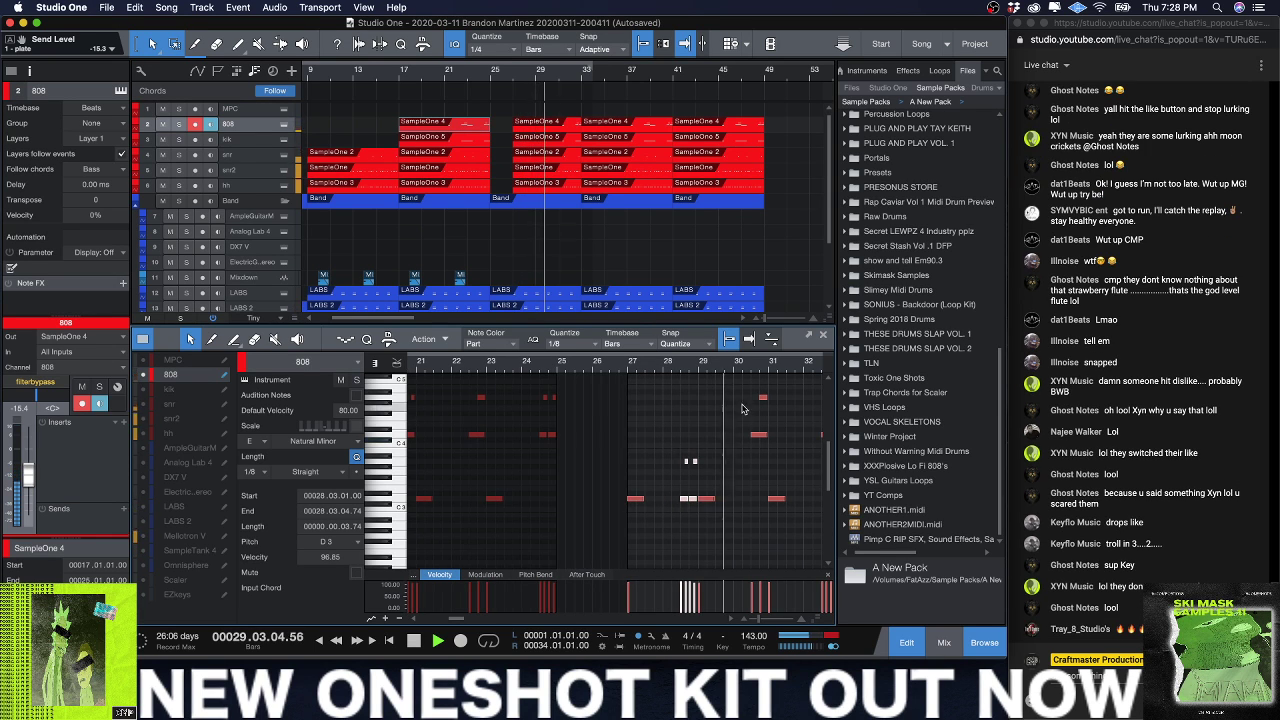
pyautogui.moveTo(743, 389); pyautogui.dragTo(800, 458)
pyautogui.hotkey('shift', 'Down')
pyautogui.scroll(-5, 796, 456)
pyautogui.scroll(5, 745, 475)
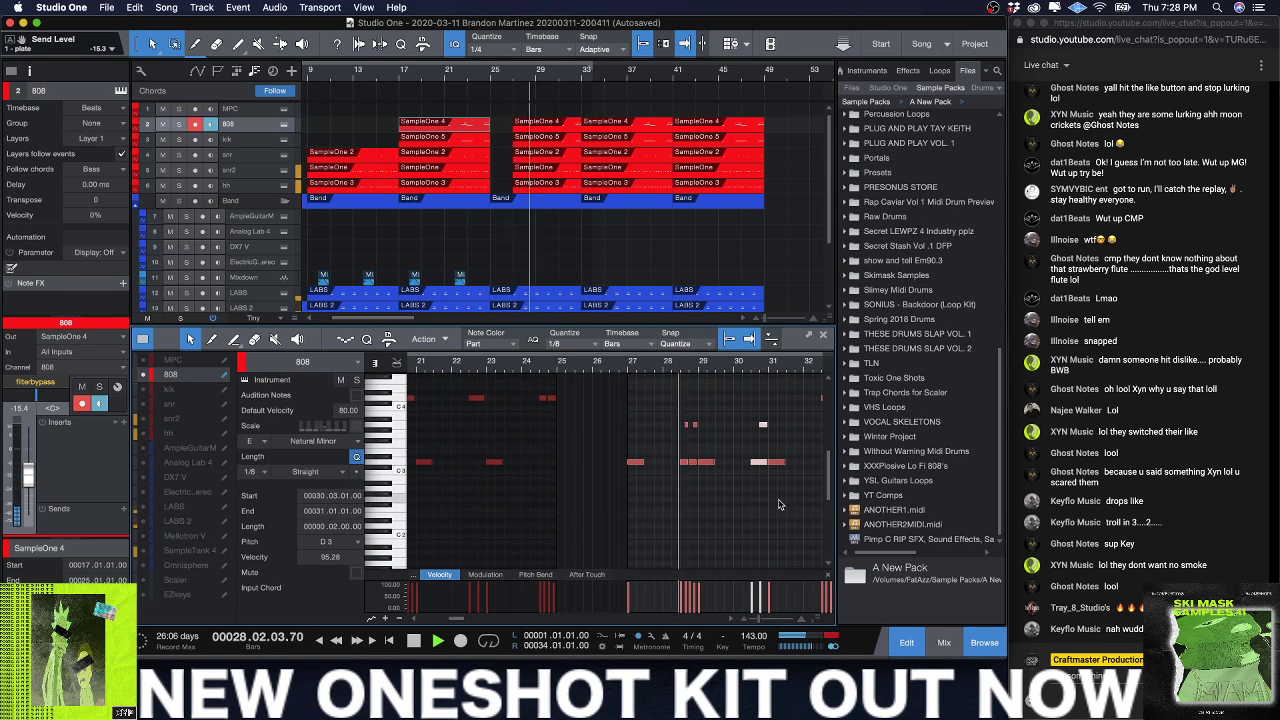
# Step: Transpose the 808's two D4 notes in bar 32 down an octave to D3, and stop playback
pyautogui.hscroll(5, 780, 505)
pyautogui.click(686, 397)
pyautogui.click(697, 397)
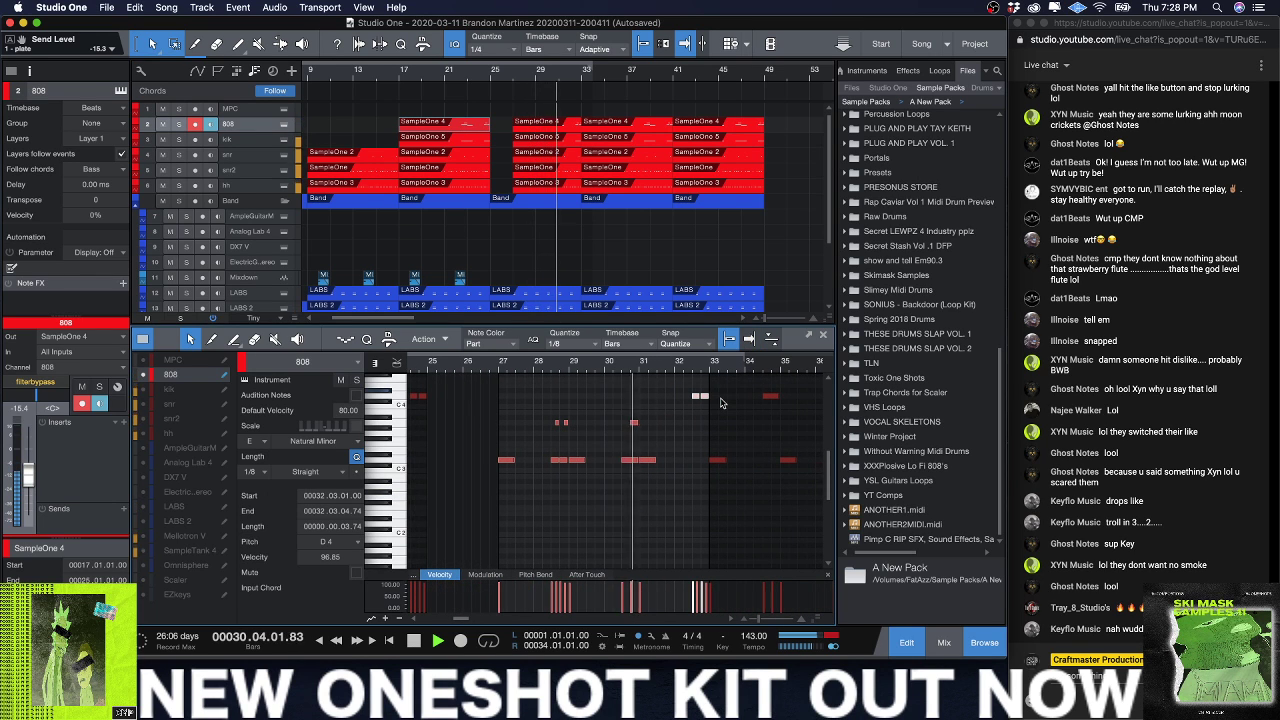
pyautogui.hotkey('shift', 'Down')
pyautogui.scroll(1, 722, 403)
pyautogui.hscroll(1, 722, 403)
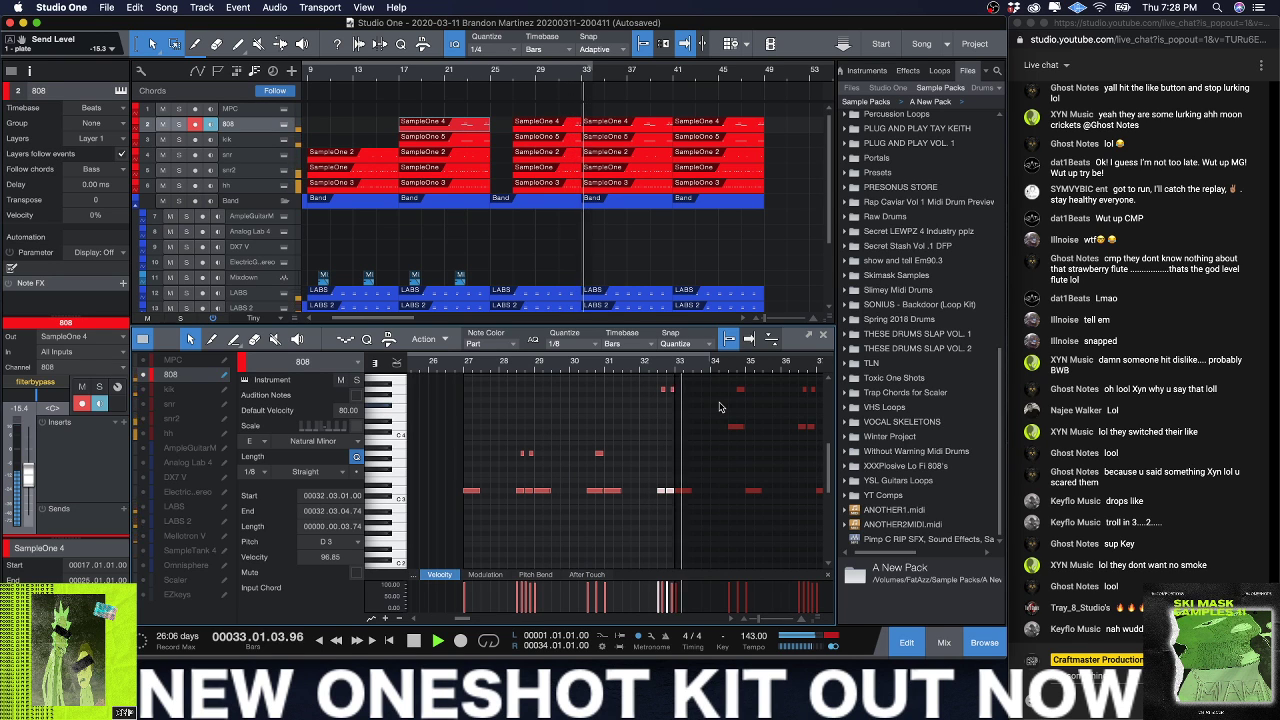
pyautogui.press('space')
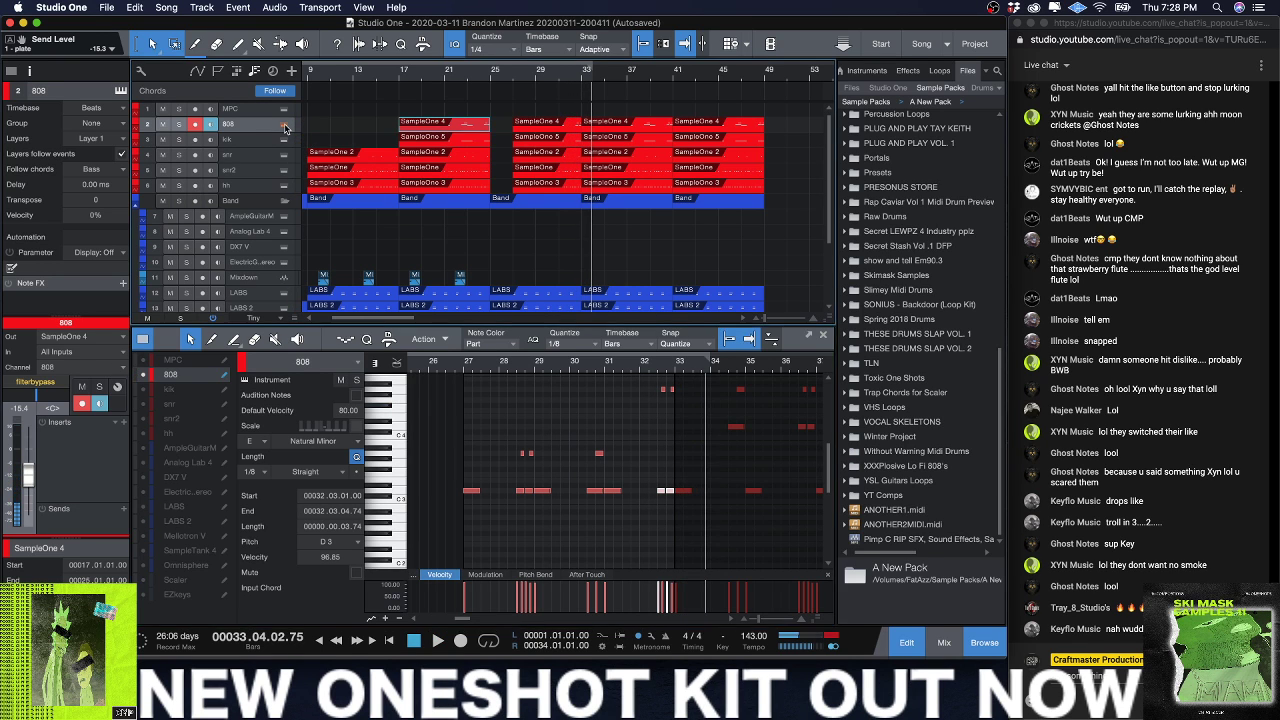
# Step: Check the 808 track's sampler settings, and audition the edited bass line from bar 27
pyautogui.click(285, 125)
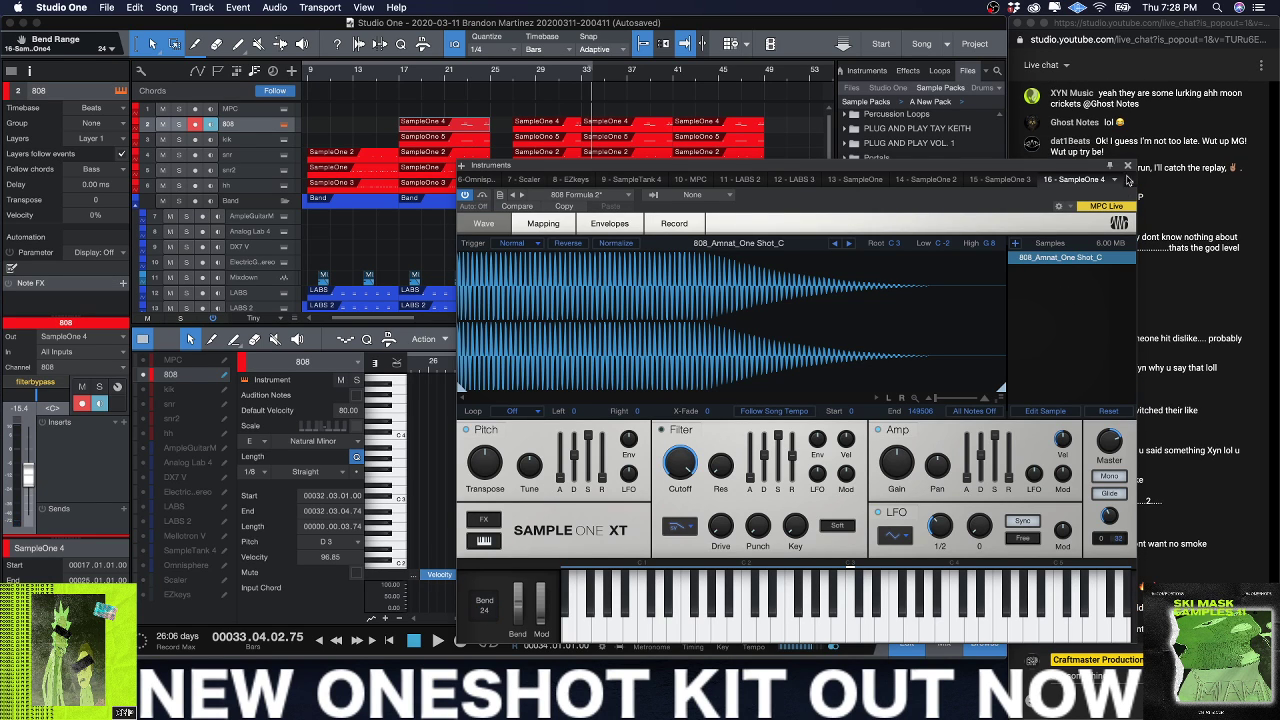
pyautogui.click(1128, 166)
pyautogui.click(460, 372)
pyautogui.press('space')
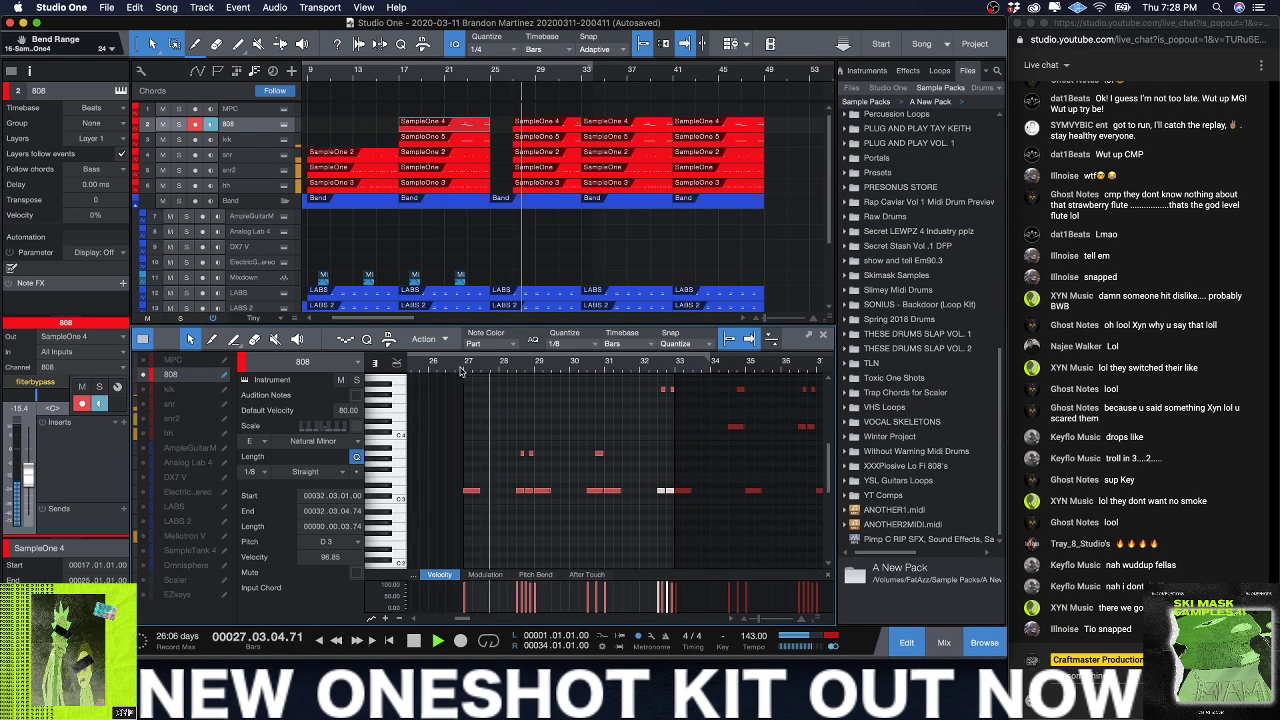
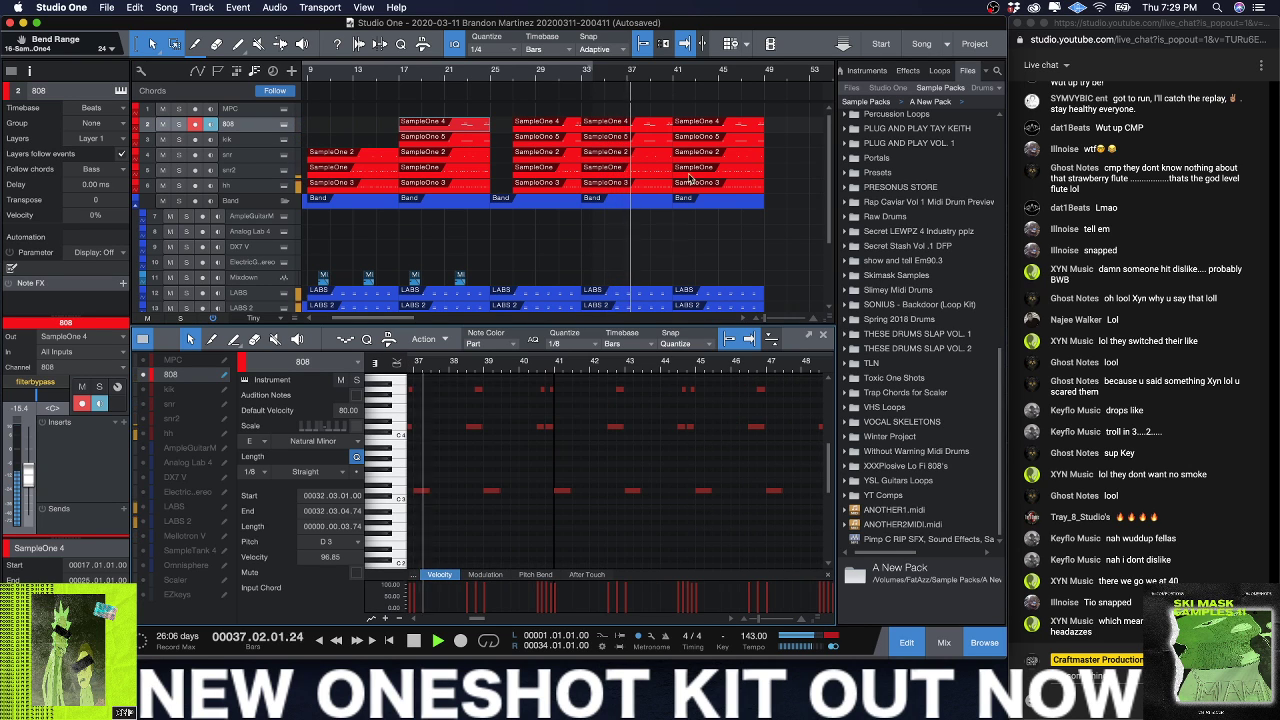
# Step: Audition the arrangement from bar 32 into the section starting at bar 33, and stop playback
pyautogui.click(560, 76)
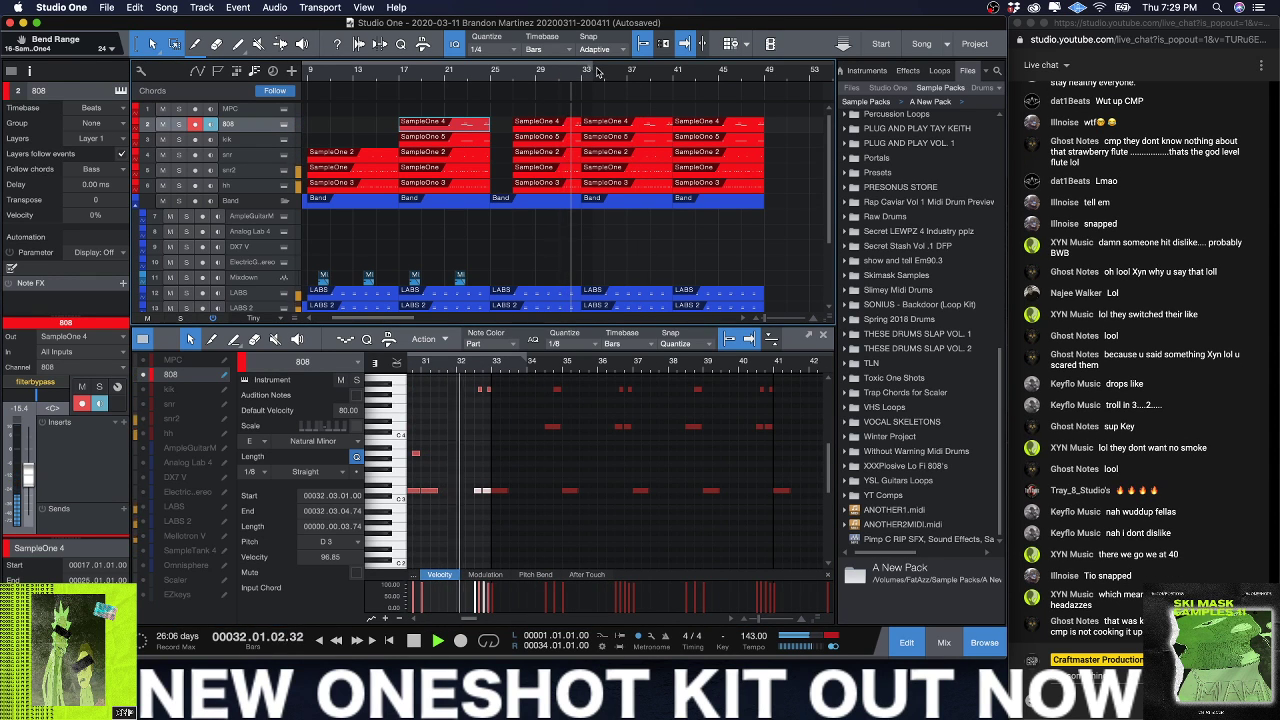
pyautogui.press('e')
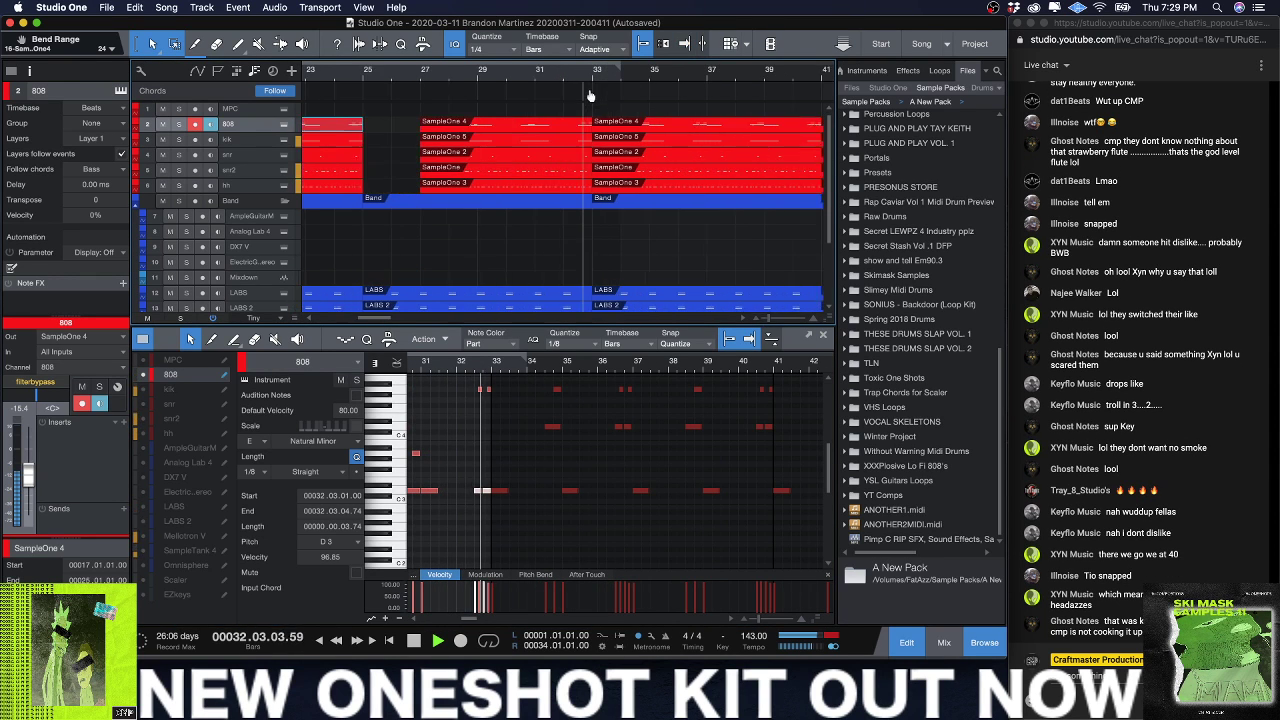
pyautogui.press('space')
# Step: Split the first kick note of bar 33 into four eighth notes, and audition the pattern
pyautogui.click(619, 143)
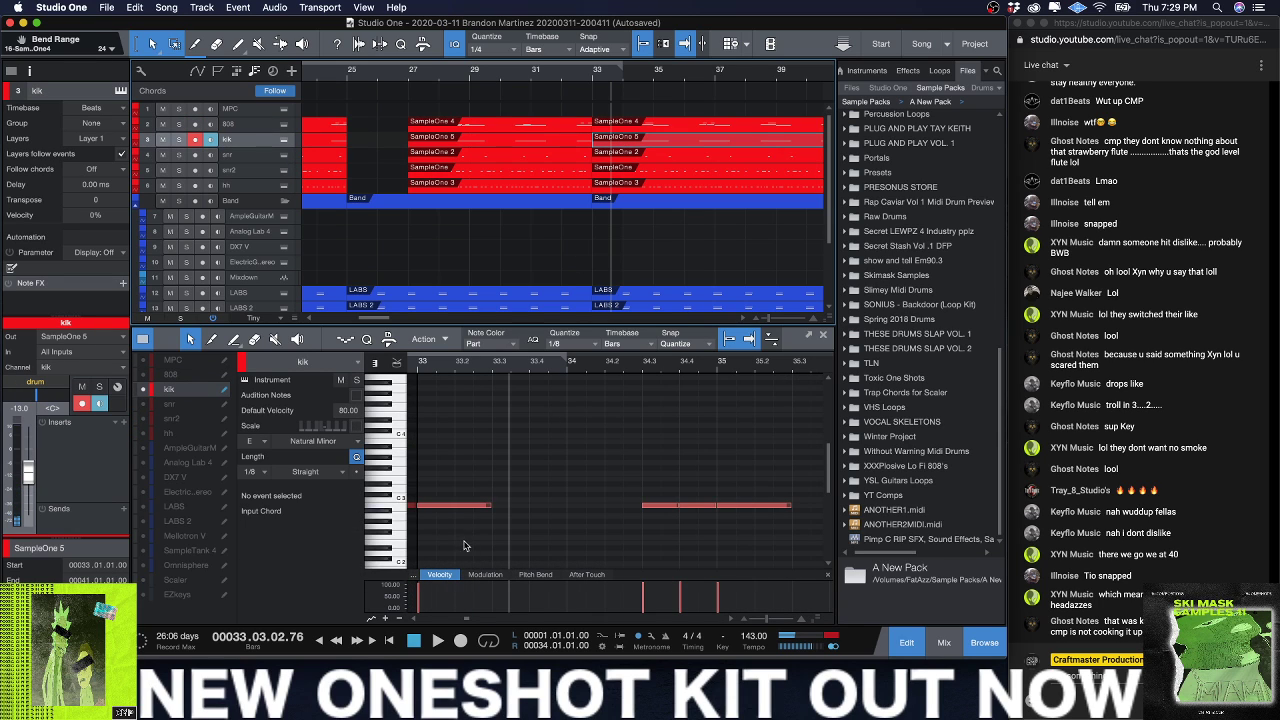
pyautogui.click(443, 507)
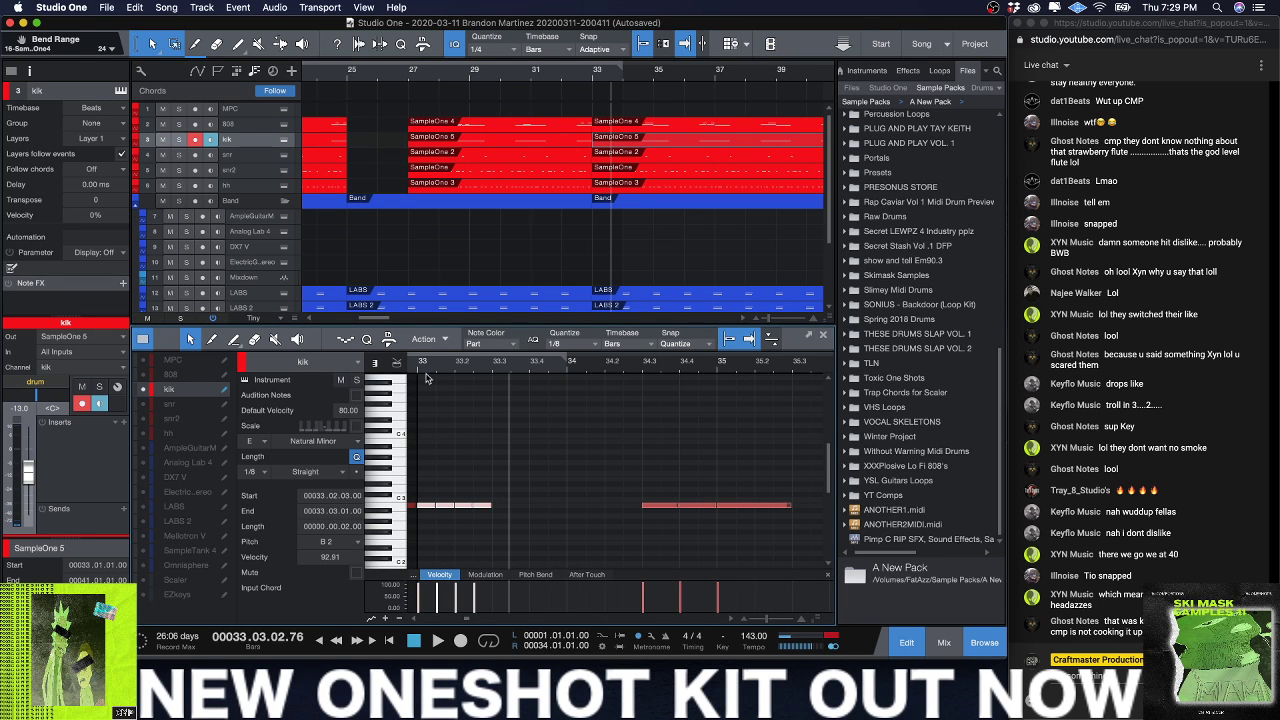
pyautogui.press('space')
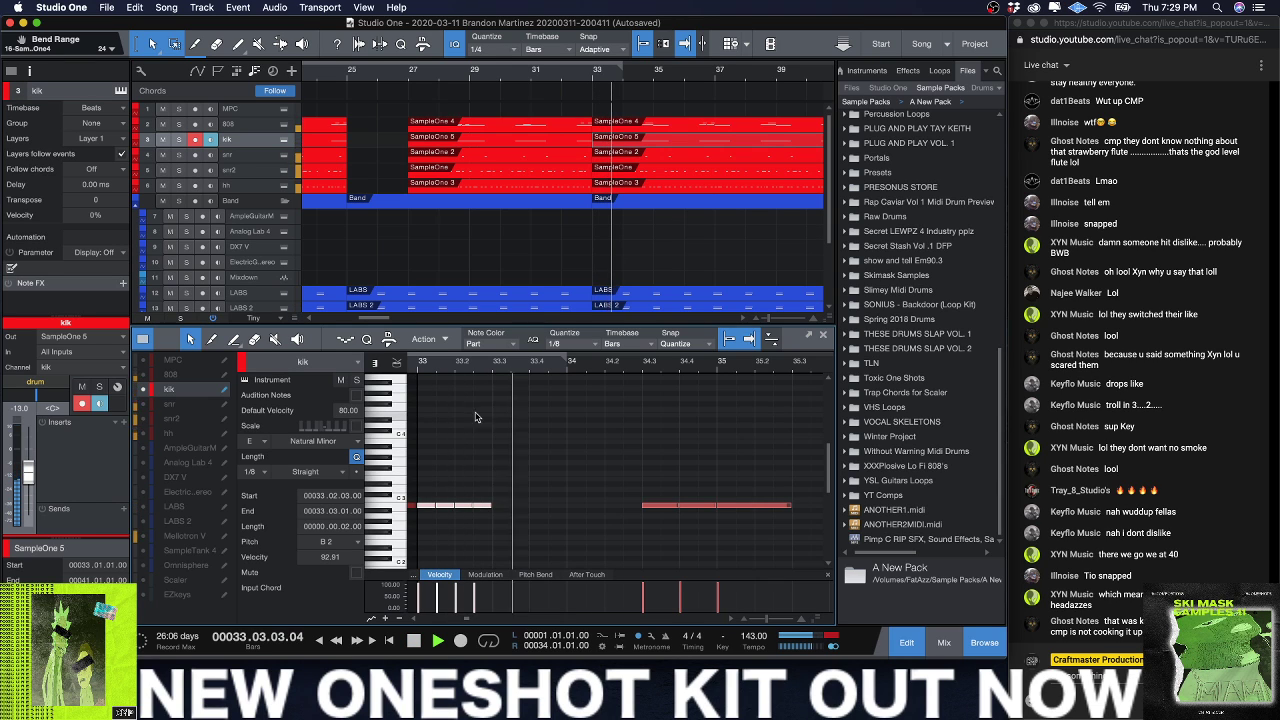
pyautogui.press('space')
pyautogui.press('space')
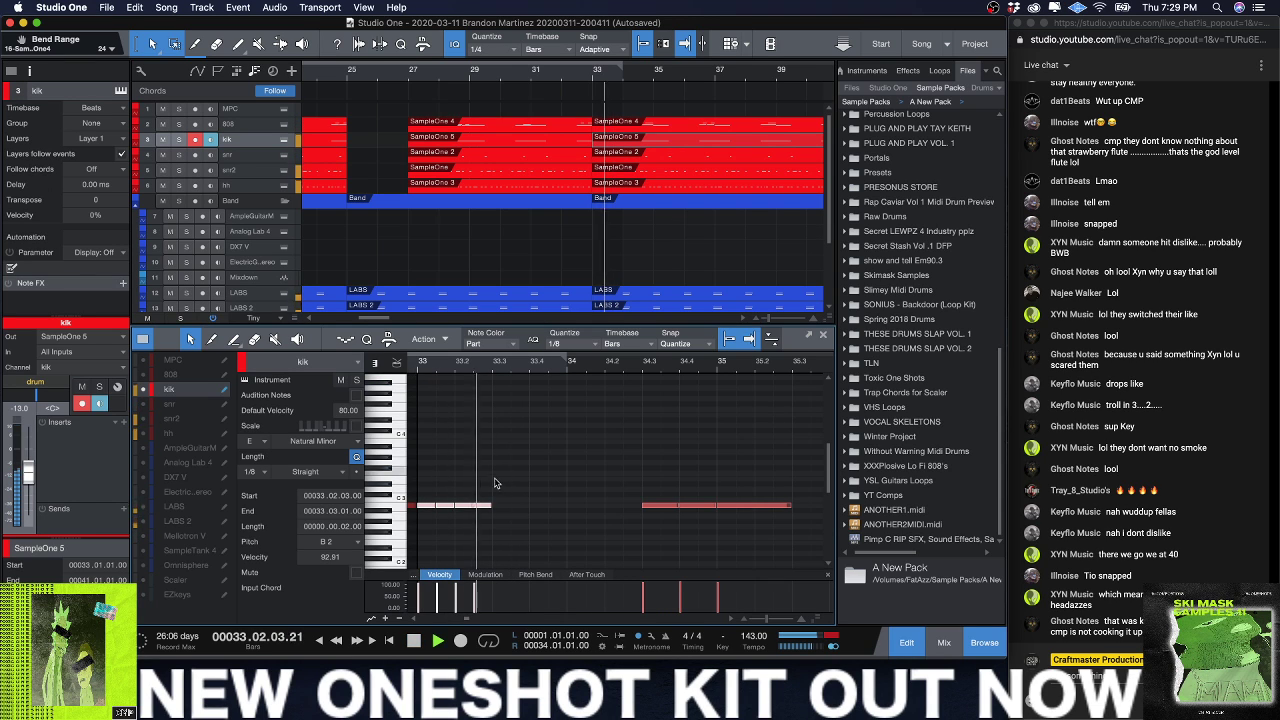
# Step: Split the last of the kick's eighth notes in beat 2 of bar 33 into two 1/16 notes, and audition it
pyautogui.click(484, 507)
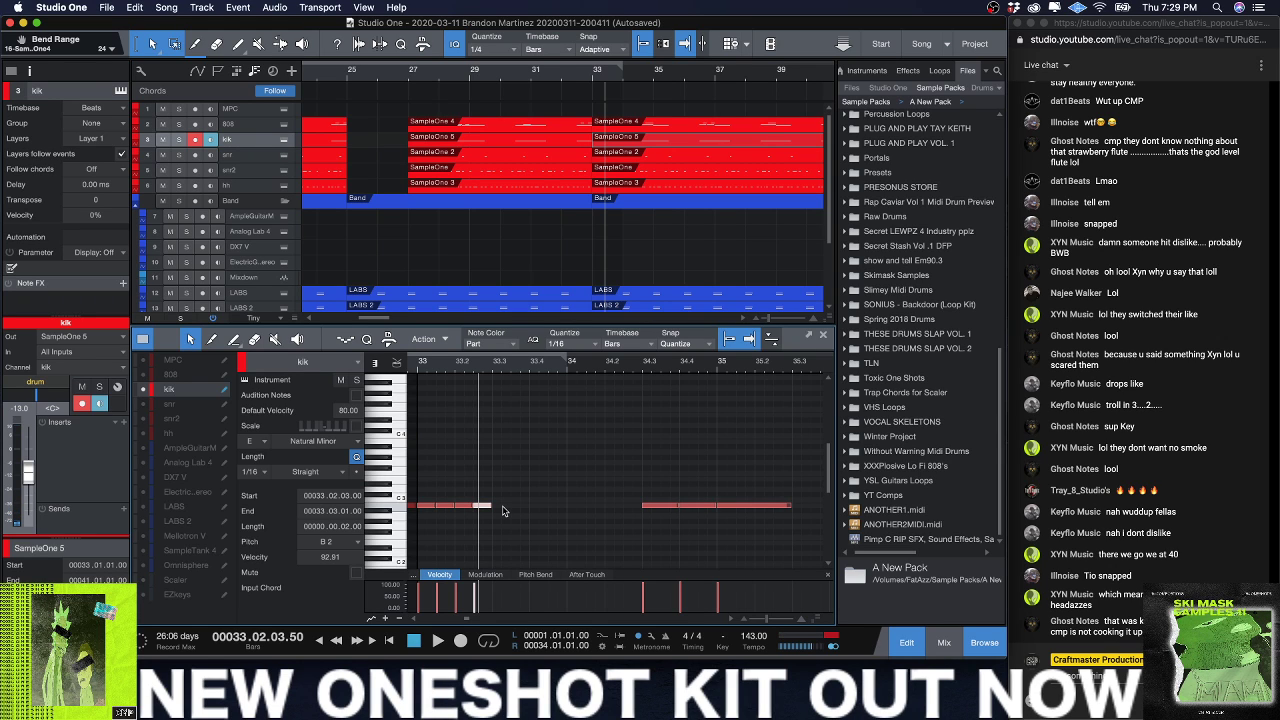
pyautogui.hotkey('alt', 'x')
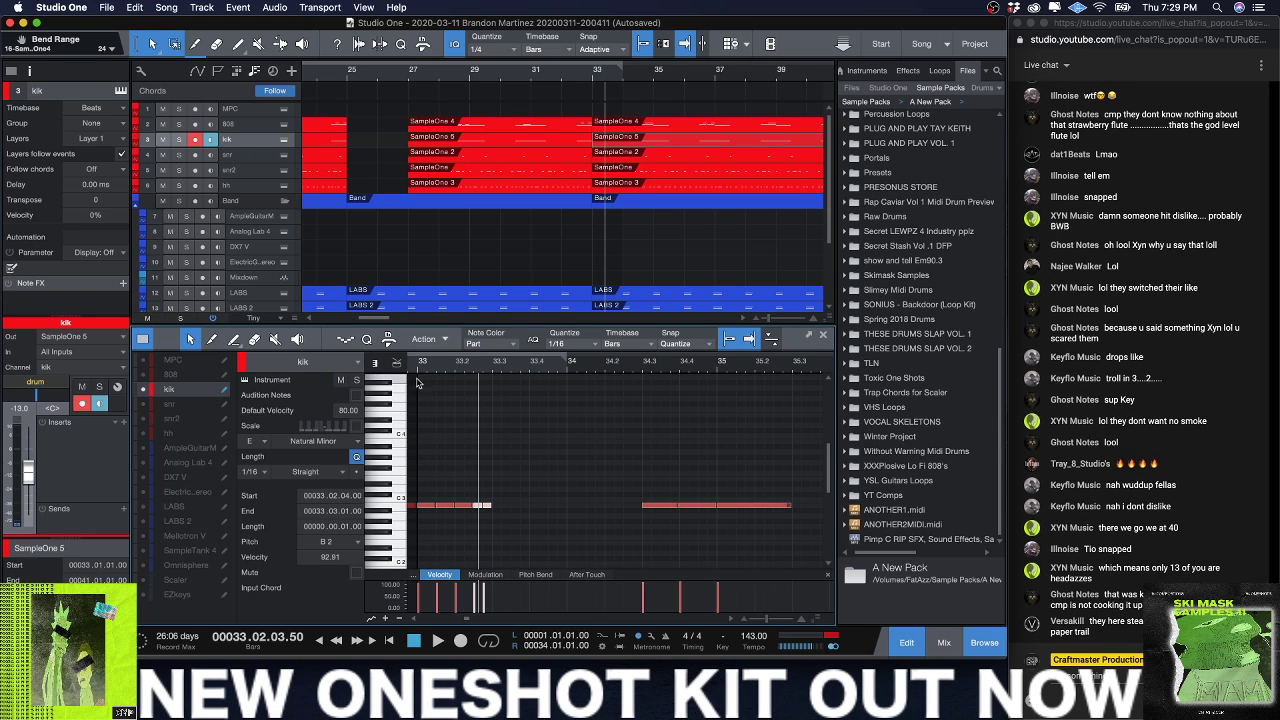
pyautogui.press('space')
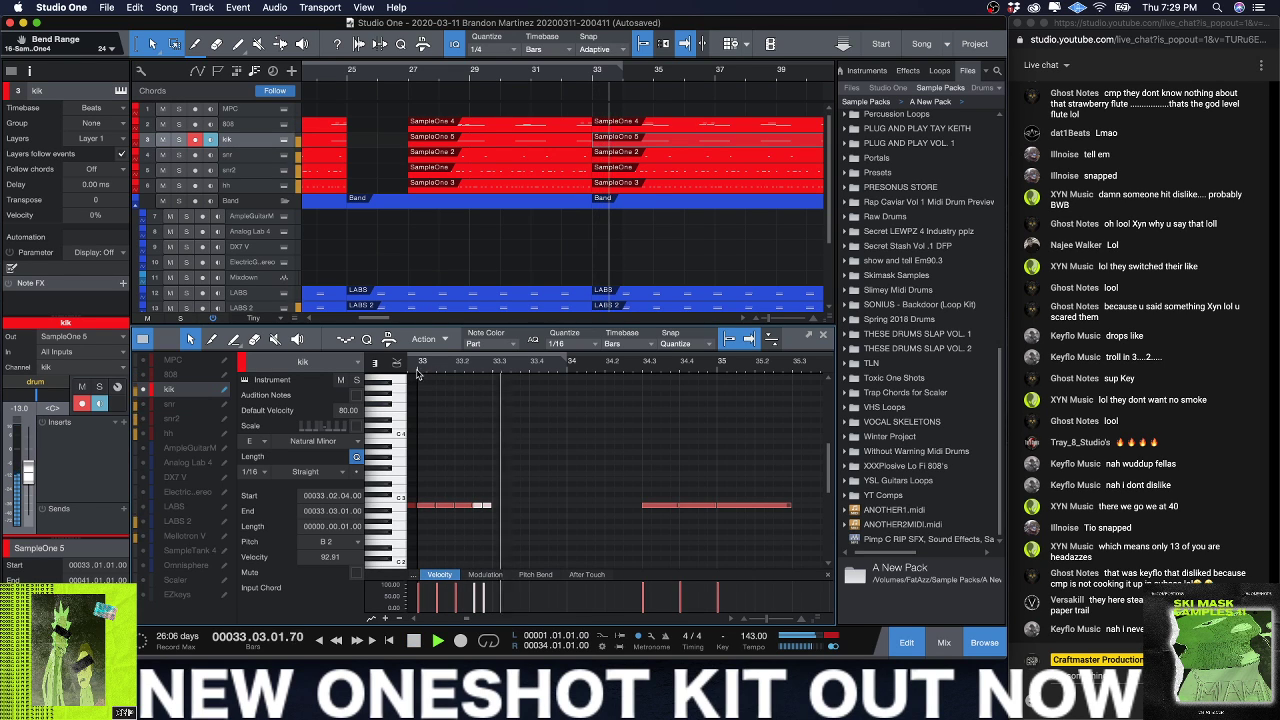
pyautogui.press('space')
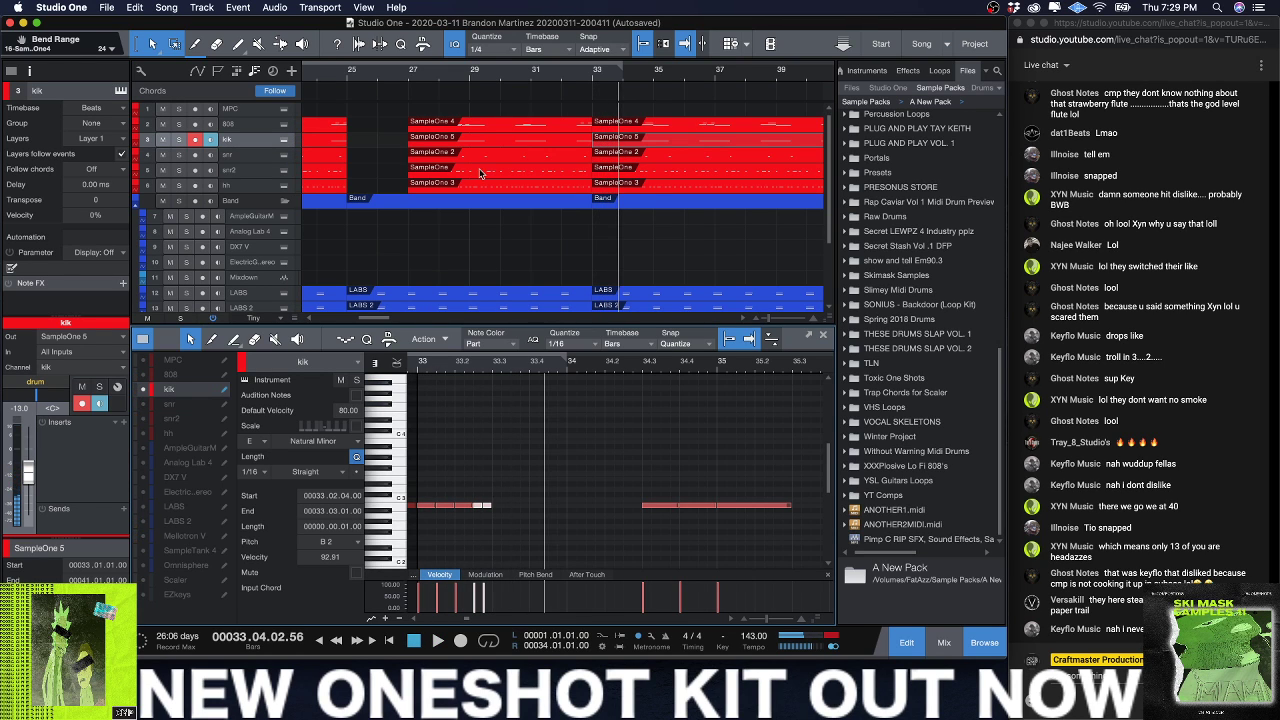
# Step: Extend the 808's D4 note in bar 34 back to the bar start, split it at beats 2 and 3, and audition from bar 33
pyautogui.click(640, 126)
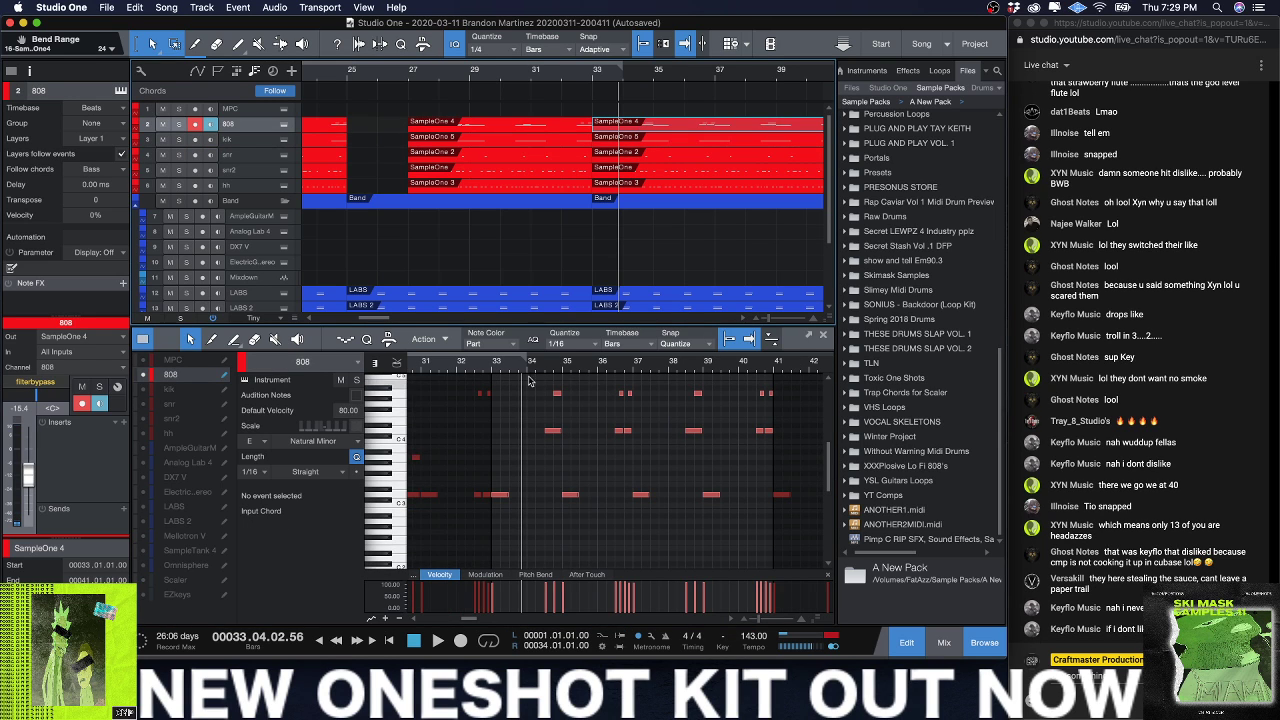
pyautogui.scroll(3, 530, 383)
pyautogui.moveTo(583, 433); pyautogui.dragTo(545, 437)
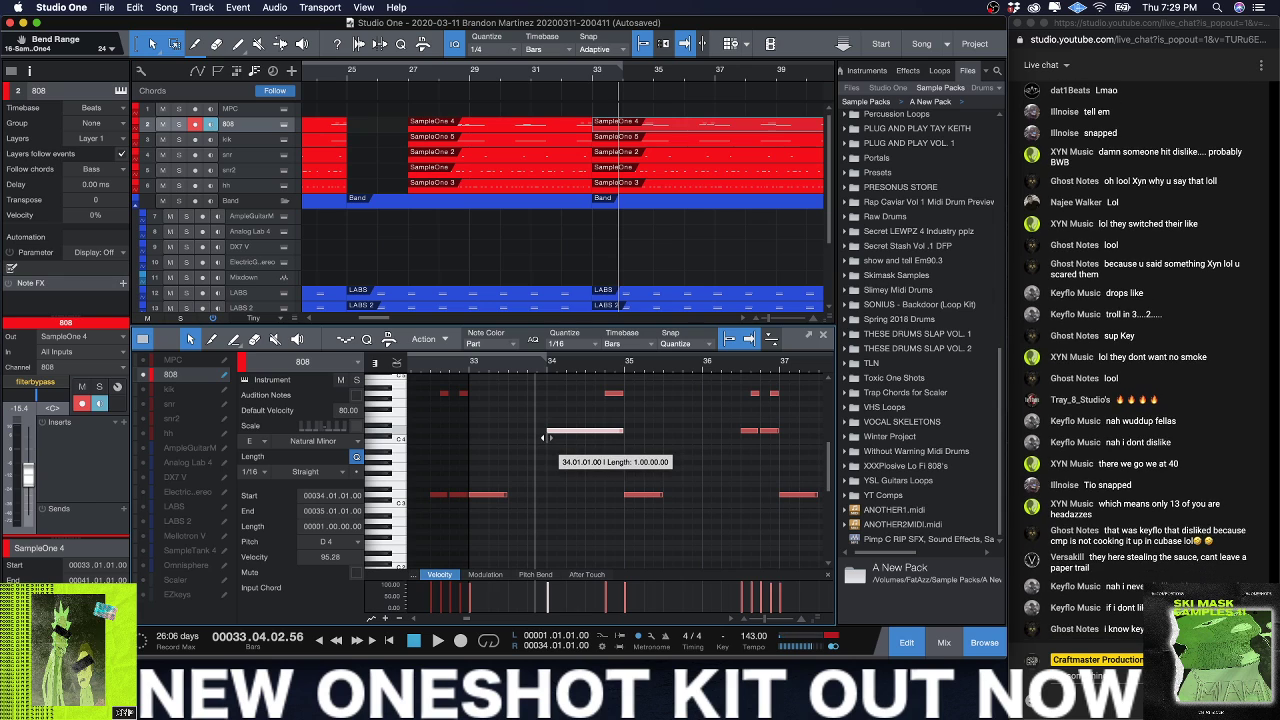
pyautogui.press('3')
pyautogui.click(577, 430)
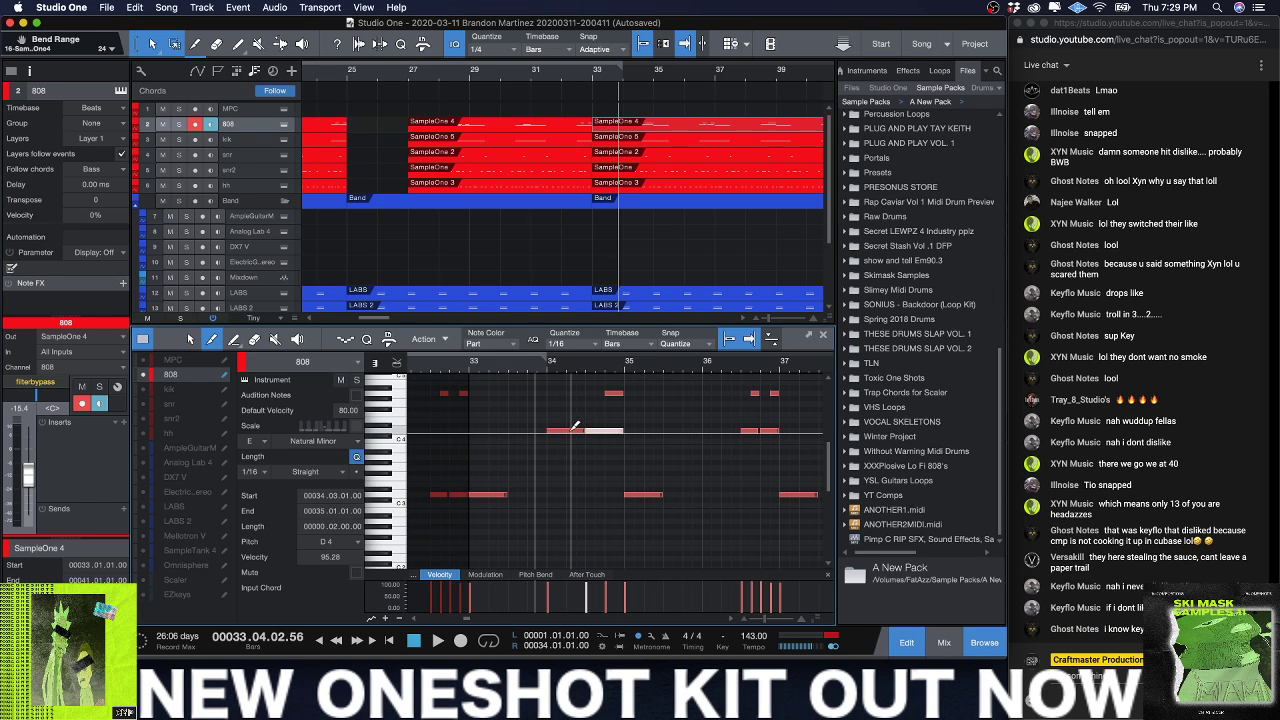
pyautogui.click(566, 430)
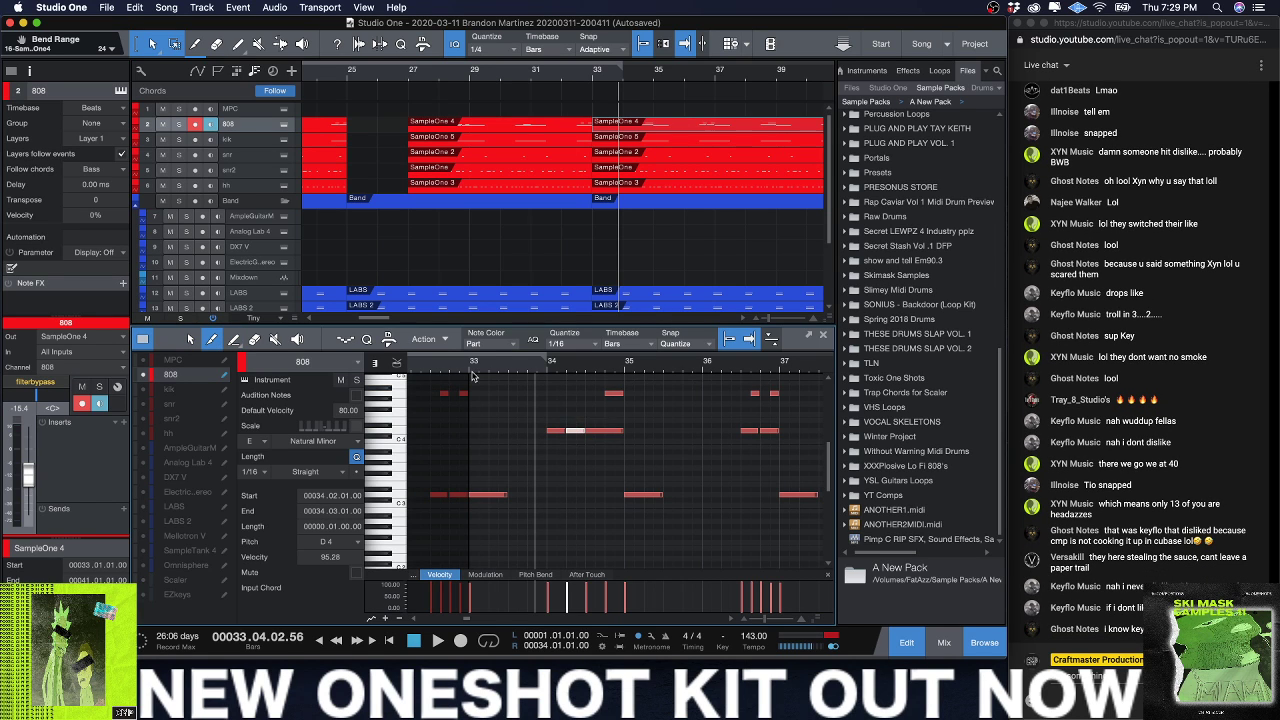
pyautogui.click(473, 372)
pyautogui.press('space')
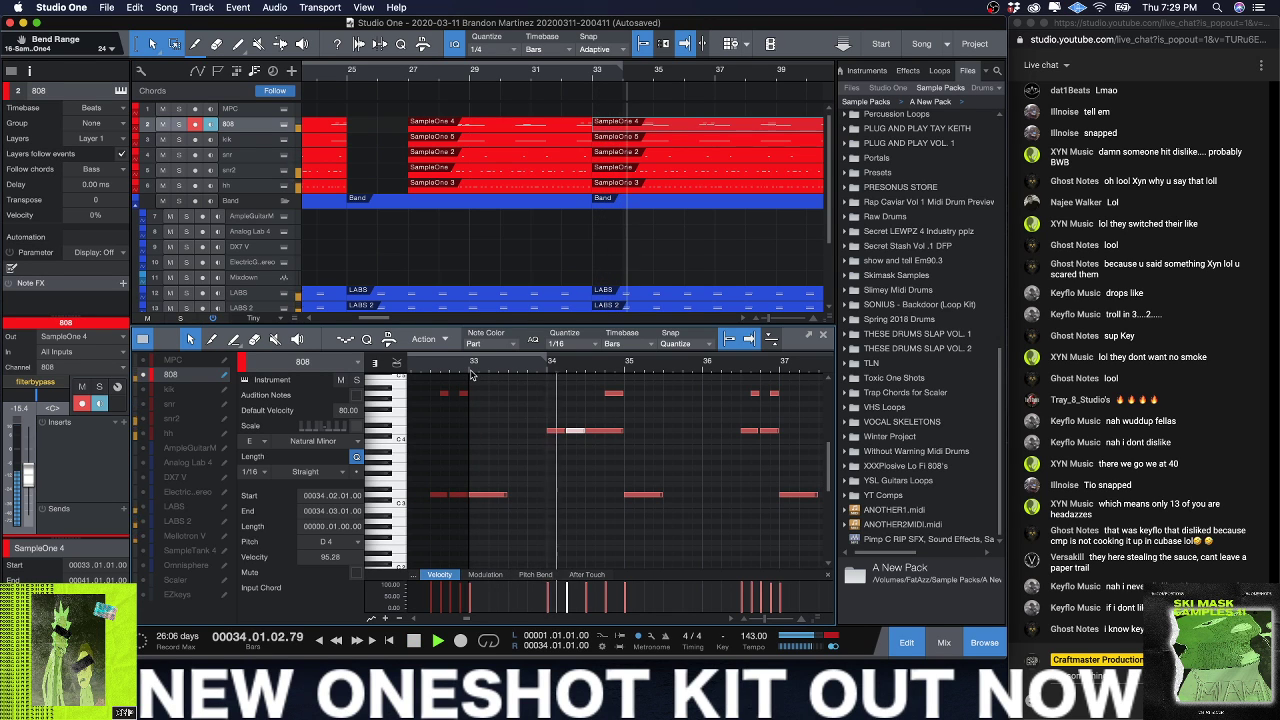
pyautogui.press('space')
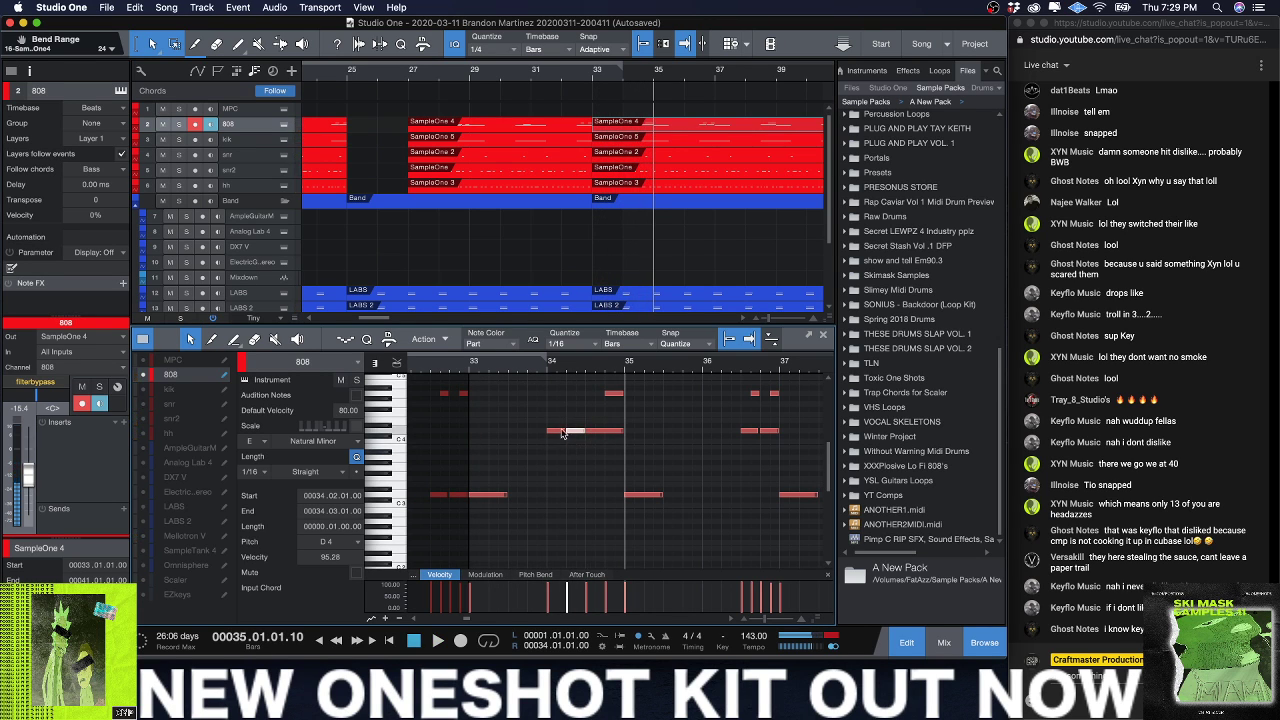
# Step: Split the 808's first D4 note in bar 34 into two eighth notes, lower the second to D3, and audition from bar 33
pyautogui.moveTo(565, 431); pyautogui.dragTo(557, 432)
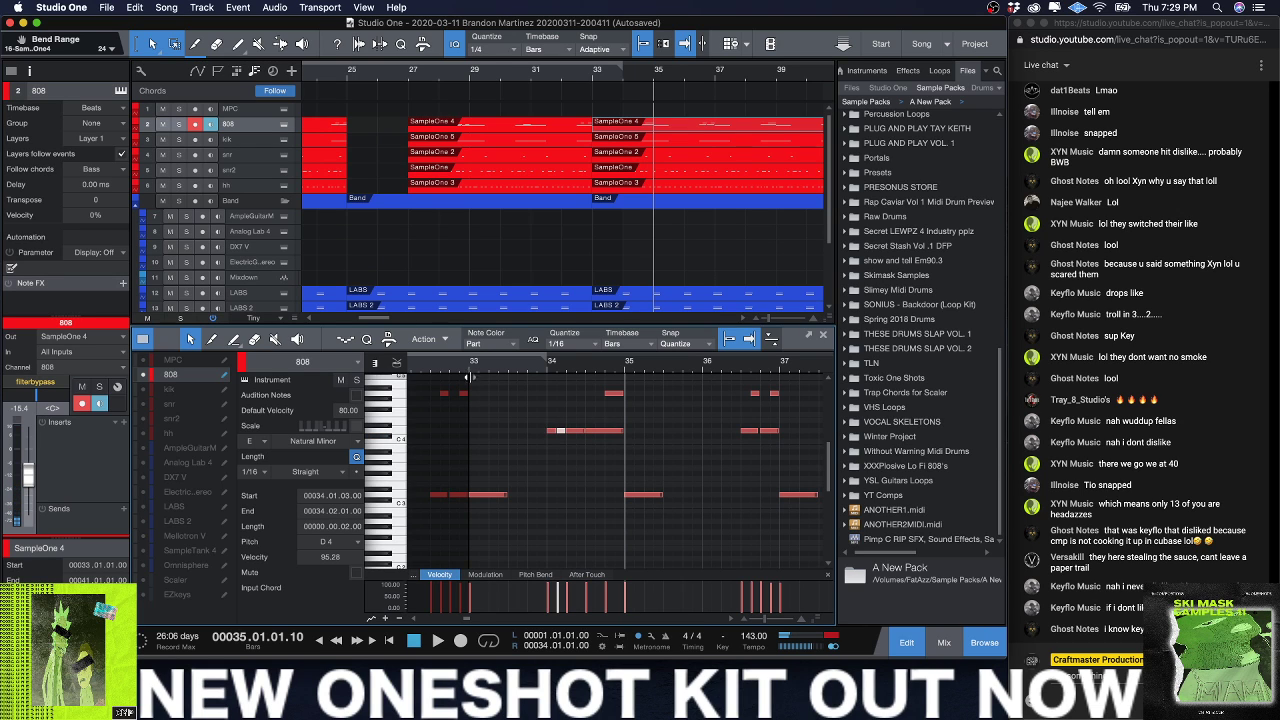
pyautogui.click(468, 366)
pyautogui.press('space')
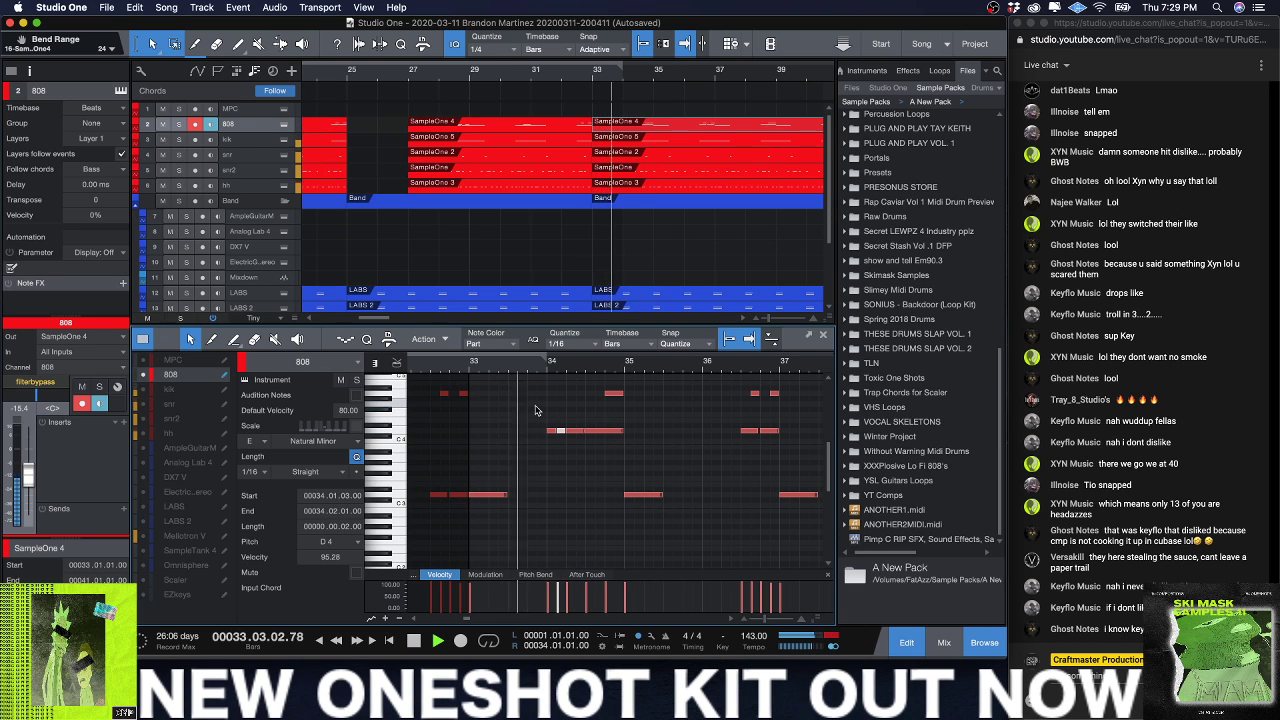
pyautogui.press('space')
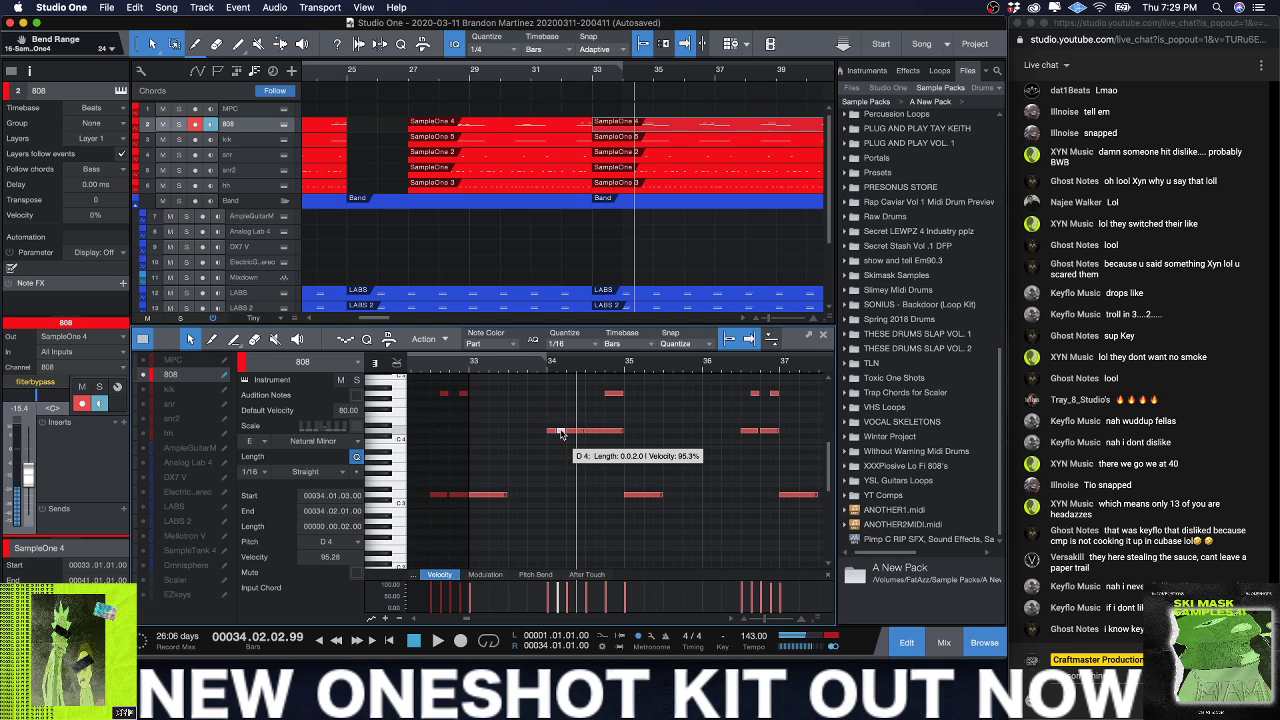
pyautogui.hotkey('shift', 'Down')
pyautogui.press('space')
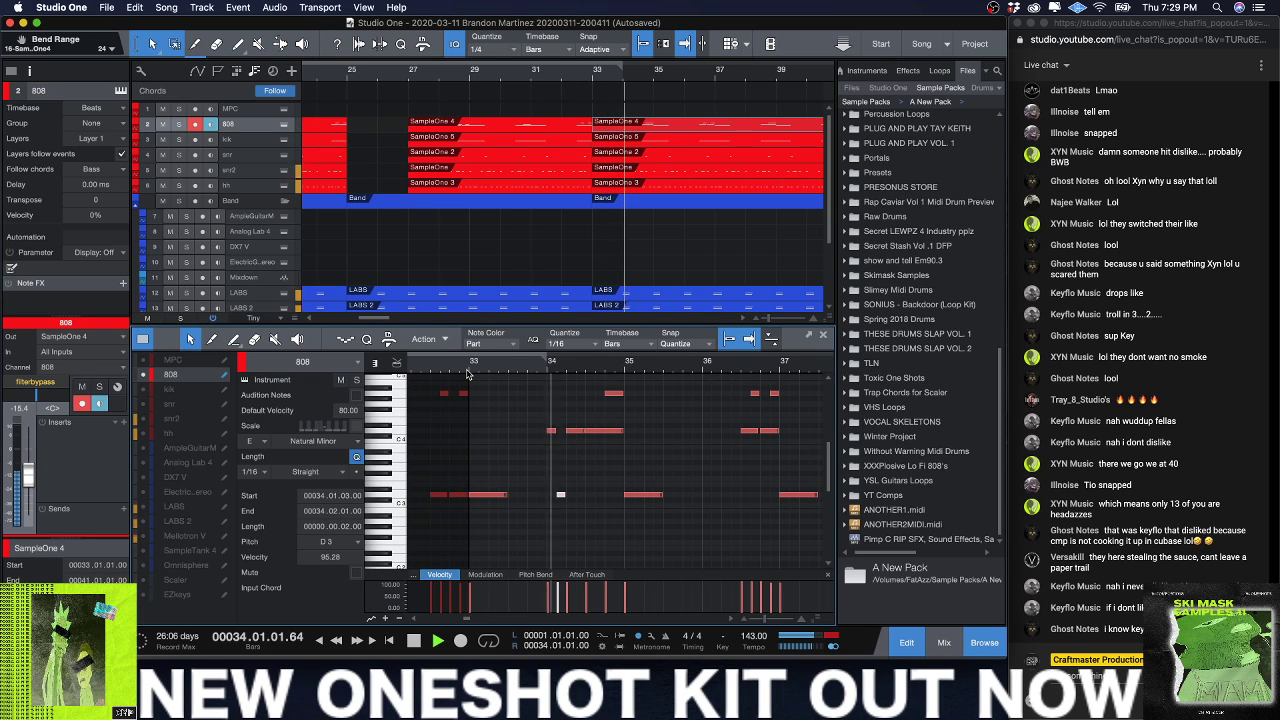
pyautogui.press('space')
# Step: Lengthen the 808's D4 note at the start of bar 34 to end at 34.01.04.65, and play from bar 33
pyautogui.scroll(2, 561, 372)
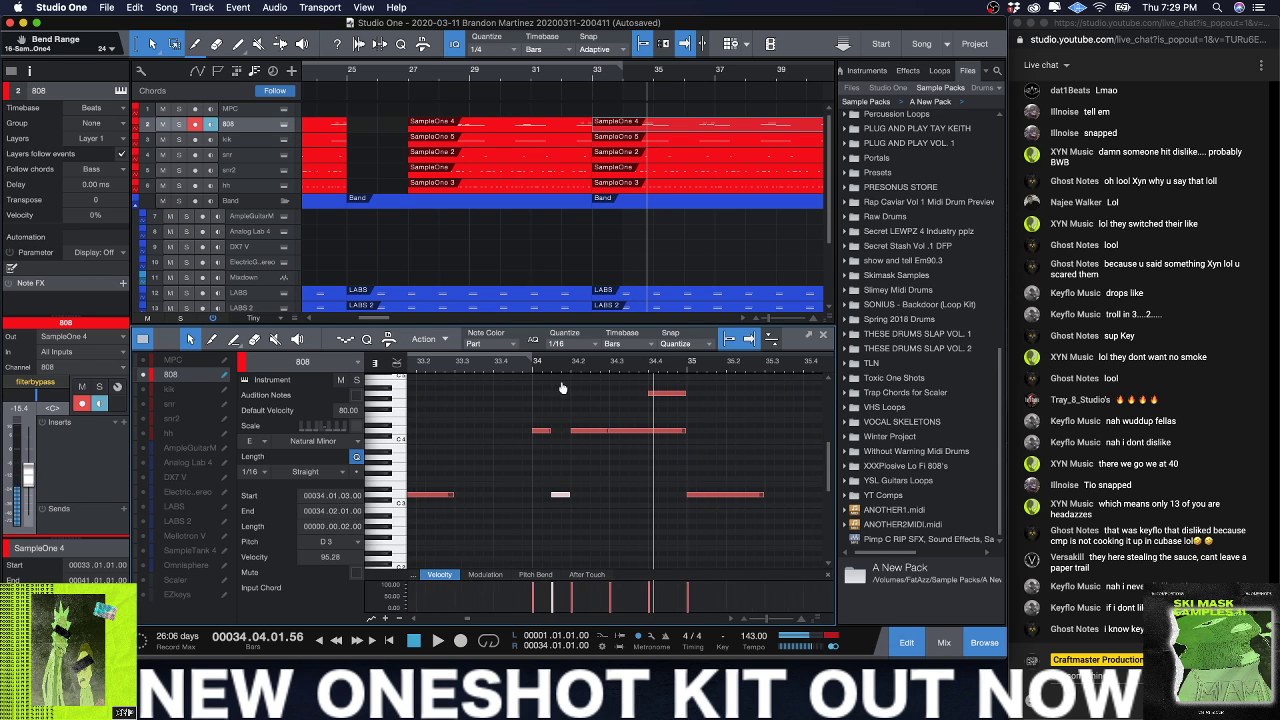
pyautogui.moveTo(534, 431); pyautogui.dragTo(550, 432)
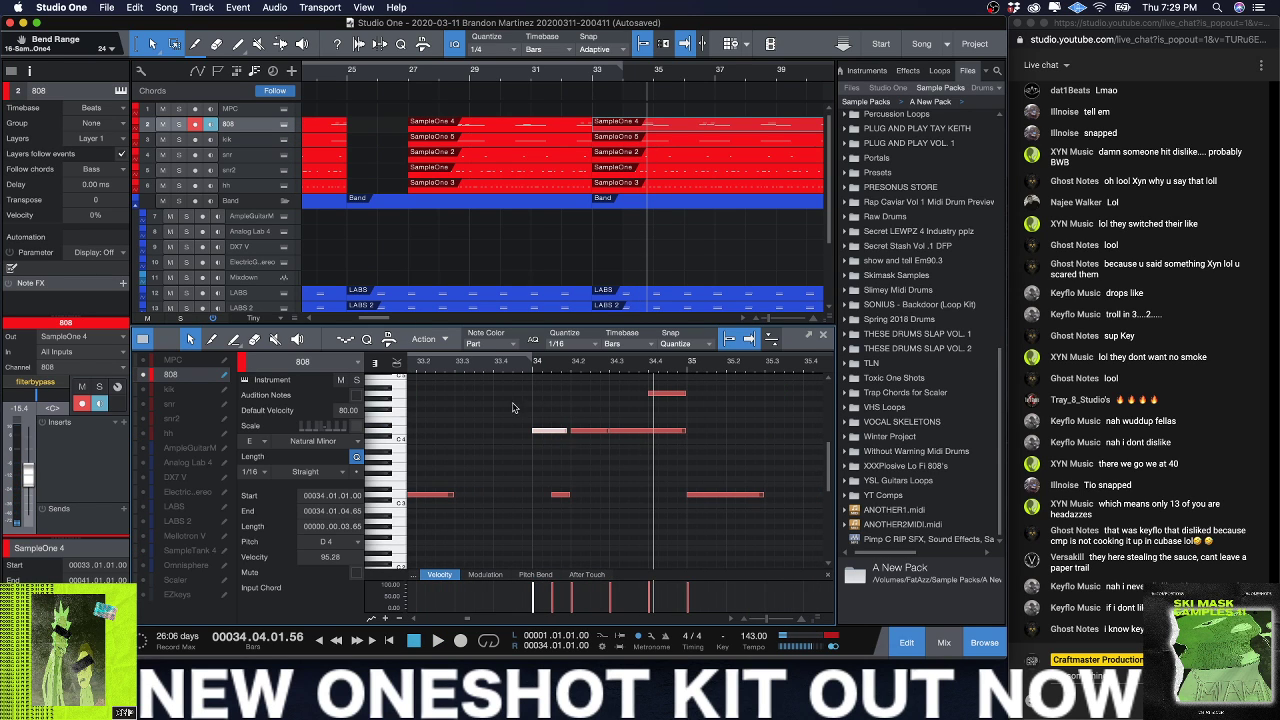
pyautogui.moveTo(449, 371); pyautogui.dragTo(506, 362)
pyautogui.press('space')
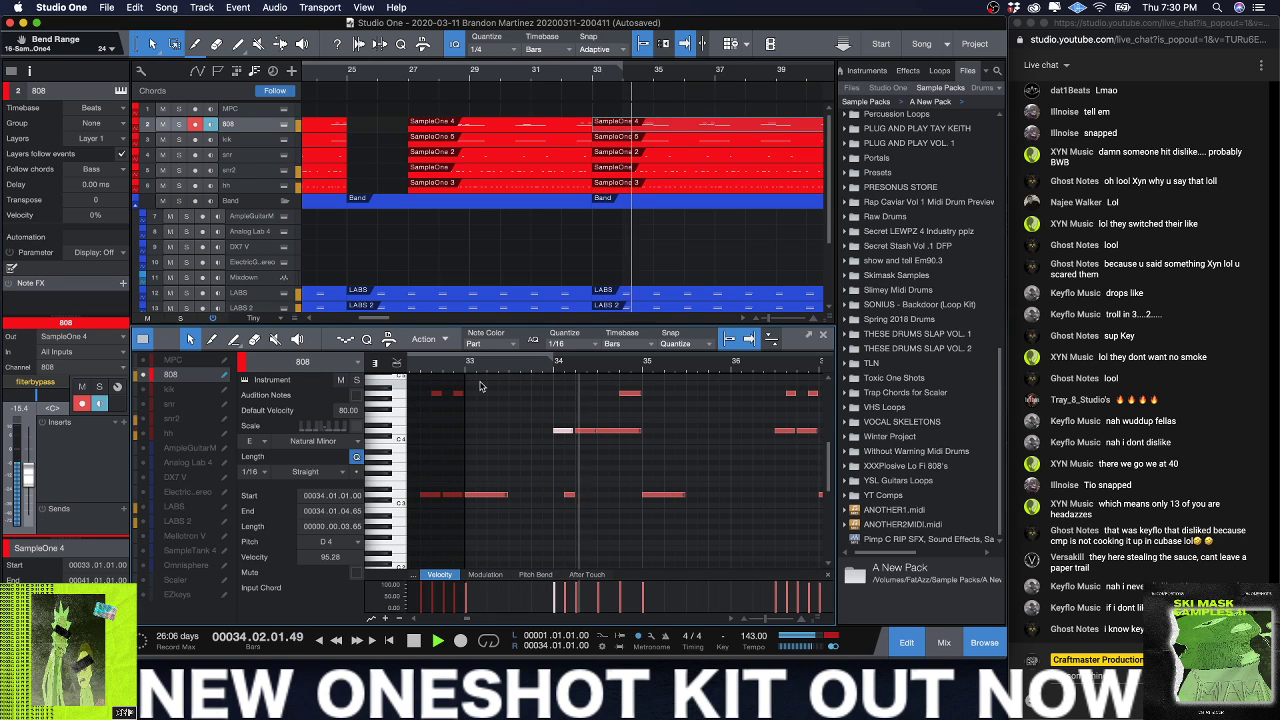
# Step: Transpose the 808 note on beat 2 of bar 34 down an octave to D3, and audition from bar 33
pyautogui.click(589, 432)
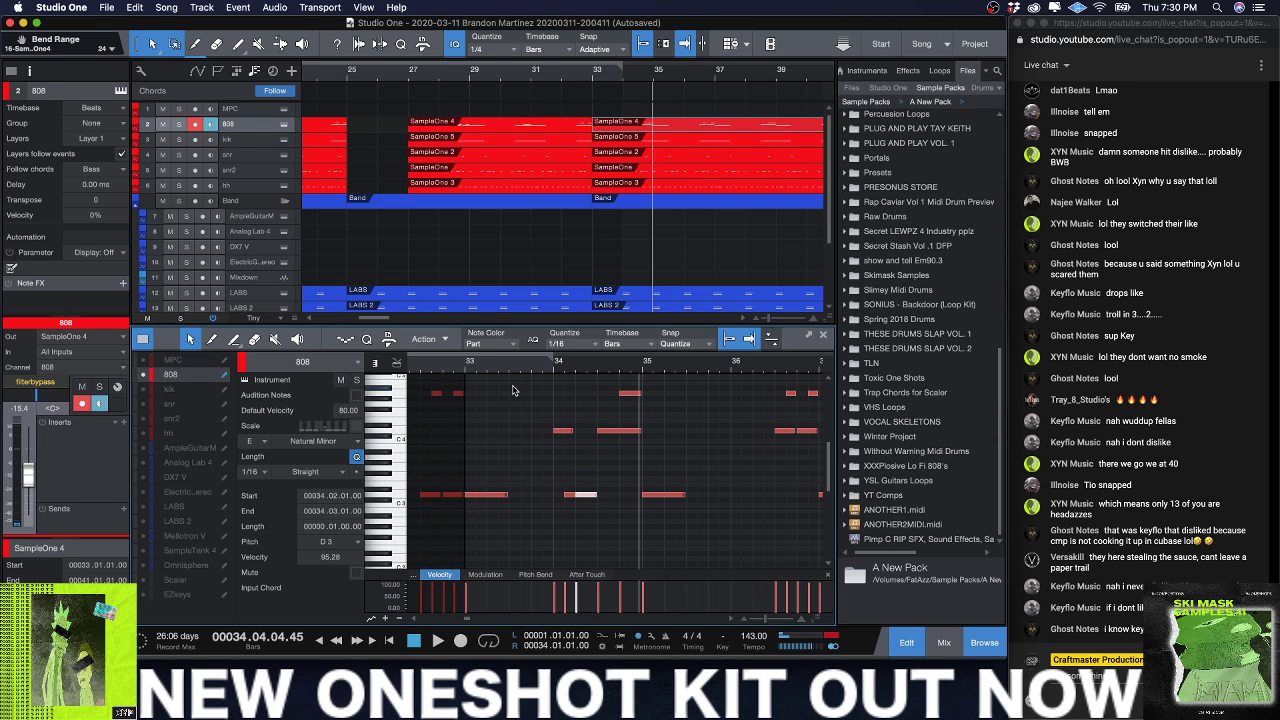
pyautogui.moveTo(469, 356); pyautogui.dragTo(507, 372)
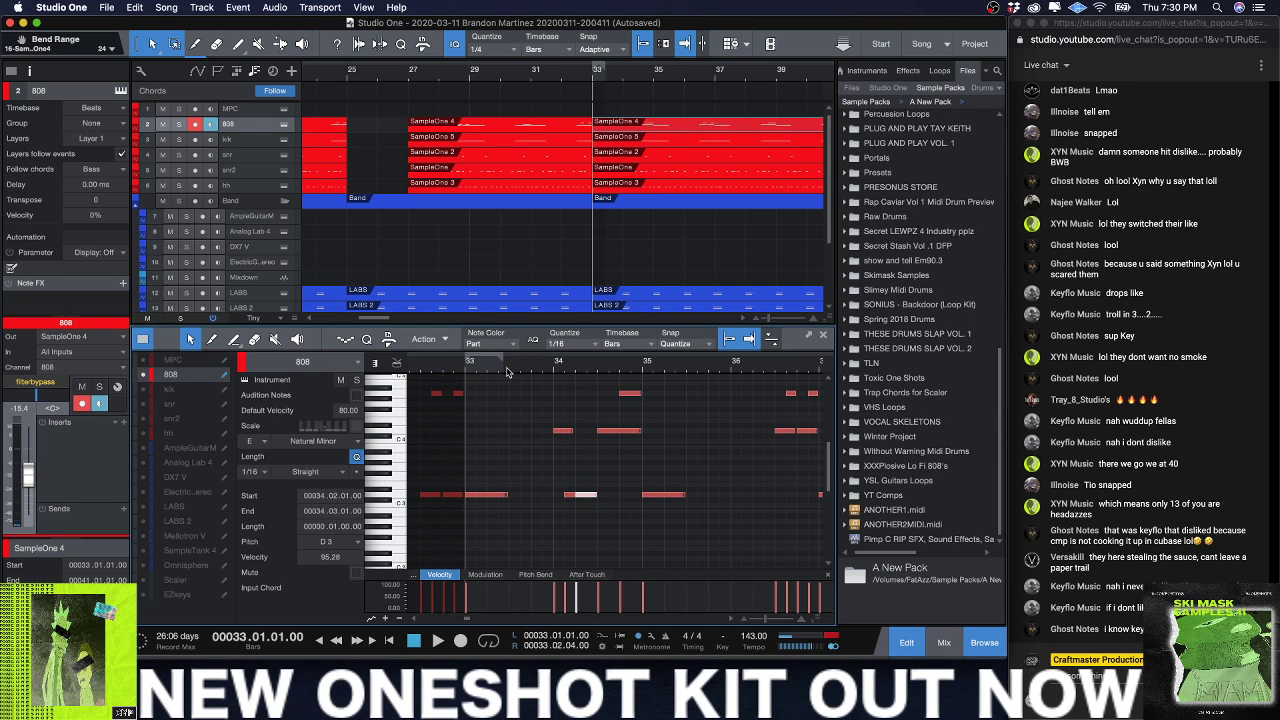
pyautogui.press('space')
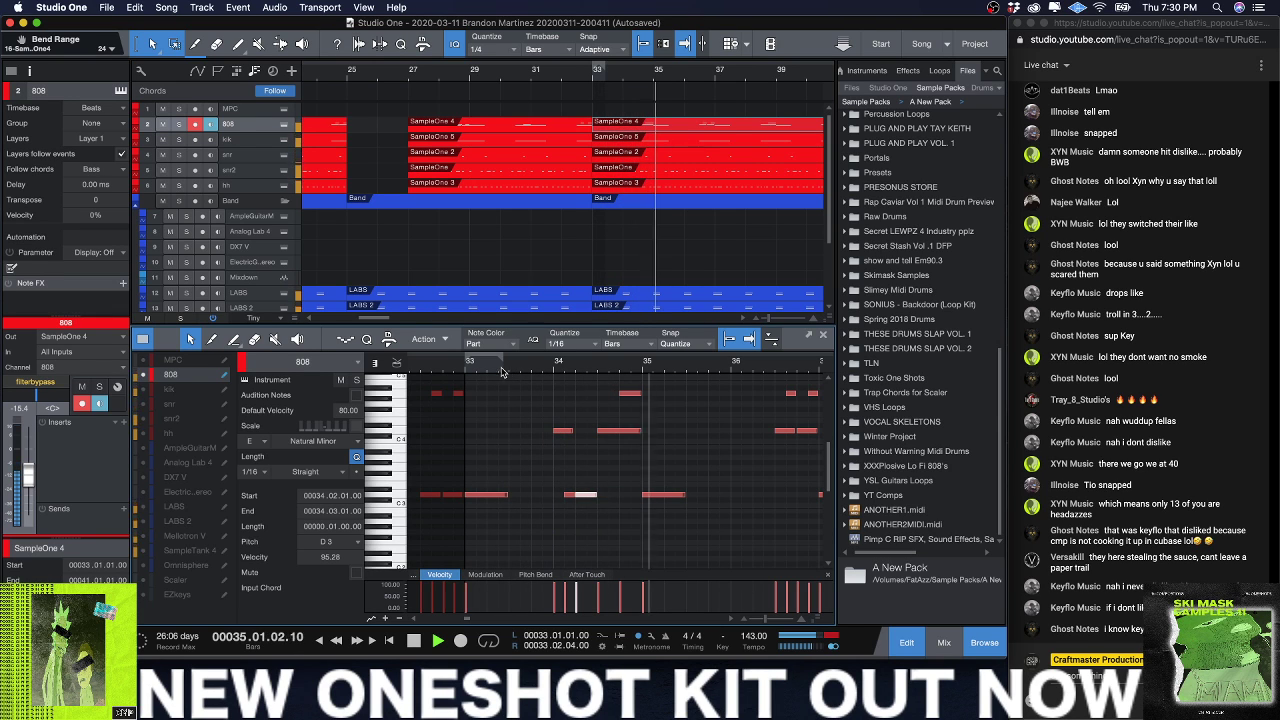
pyautogui.press('space')
pyautogui.press('space')
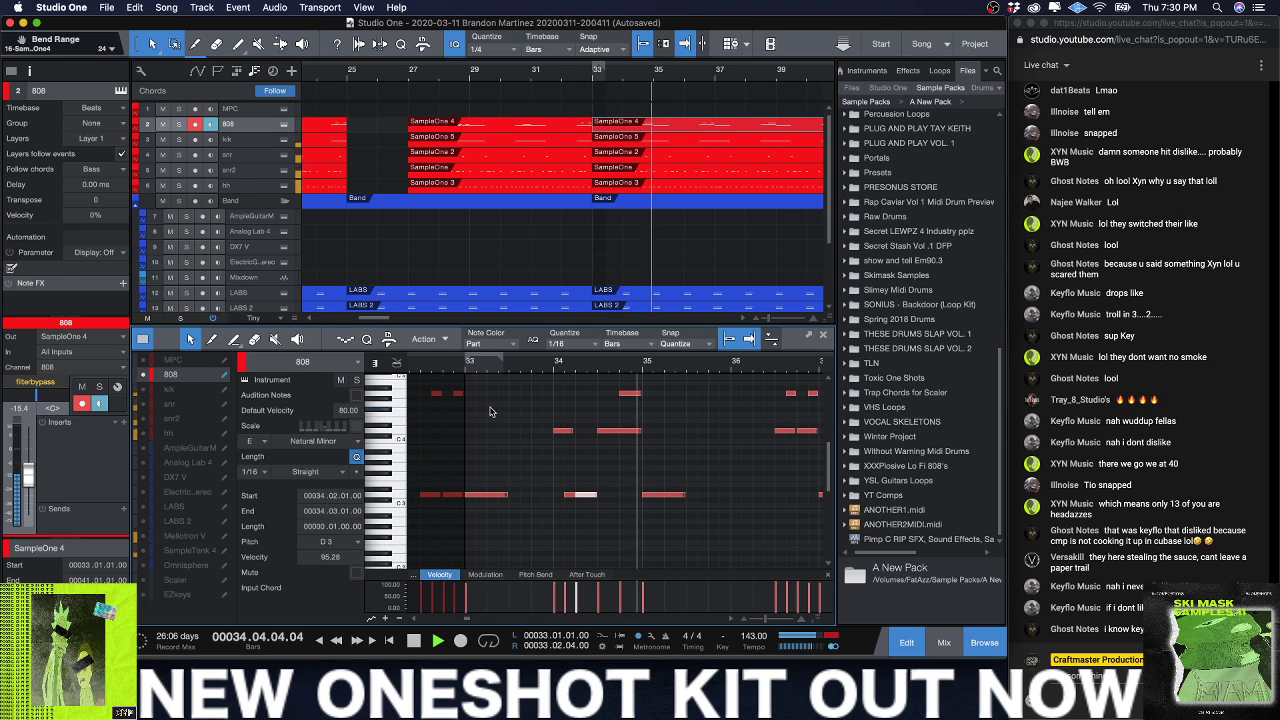
pyautogui.press('space')
# Step: Shorten the kick note on beat 4 of bar 34 to an eighth, and add a fast 1/64 triplet kick roll after it
pyautogui.click(632, 140)
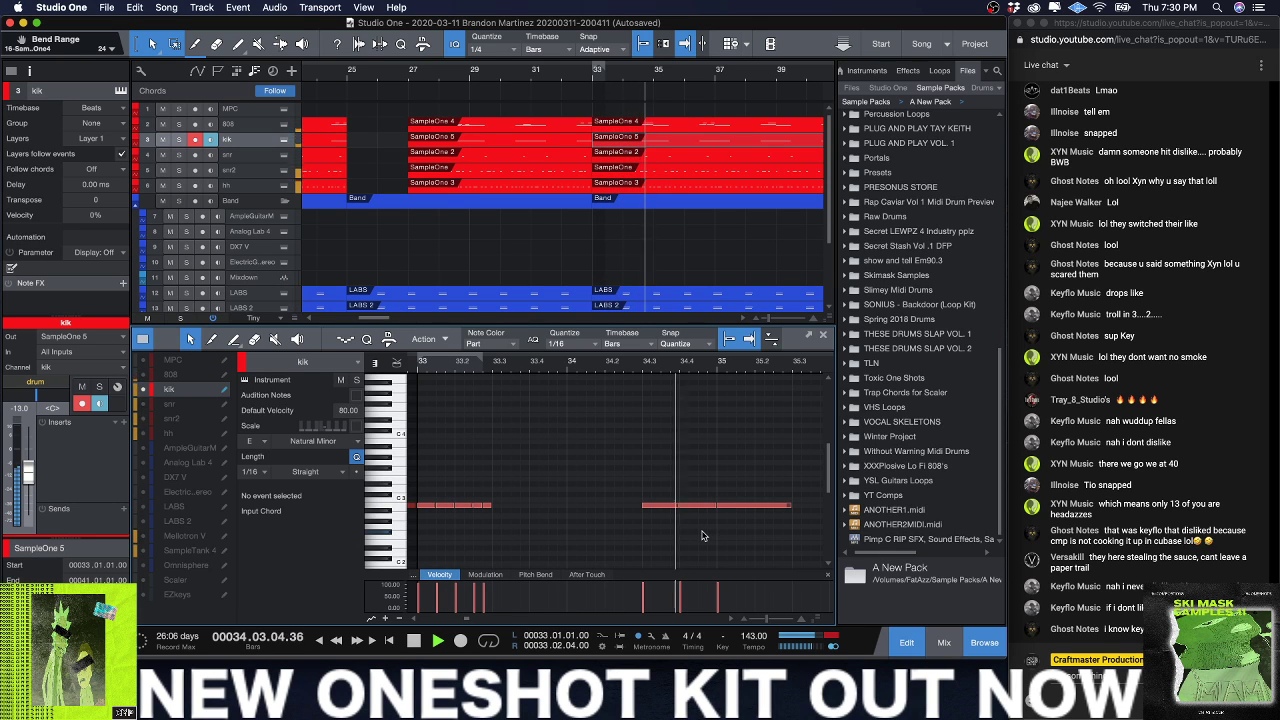
pyautogui.moveTo(713, 512); pyautogui.dragTo(695, 516)
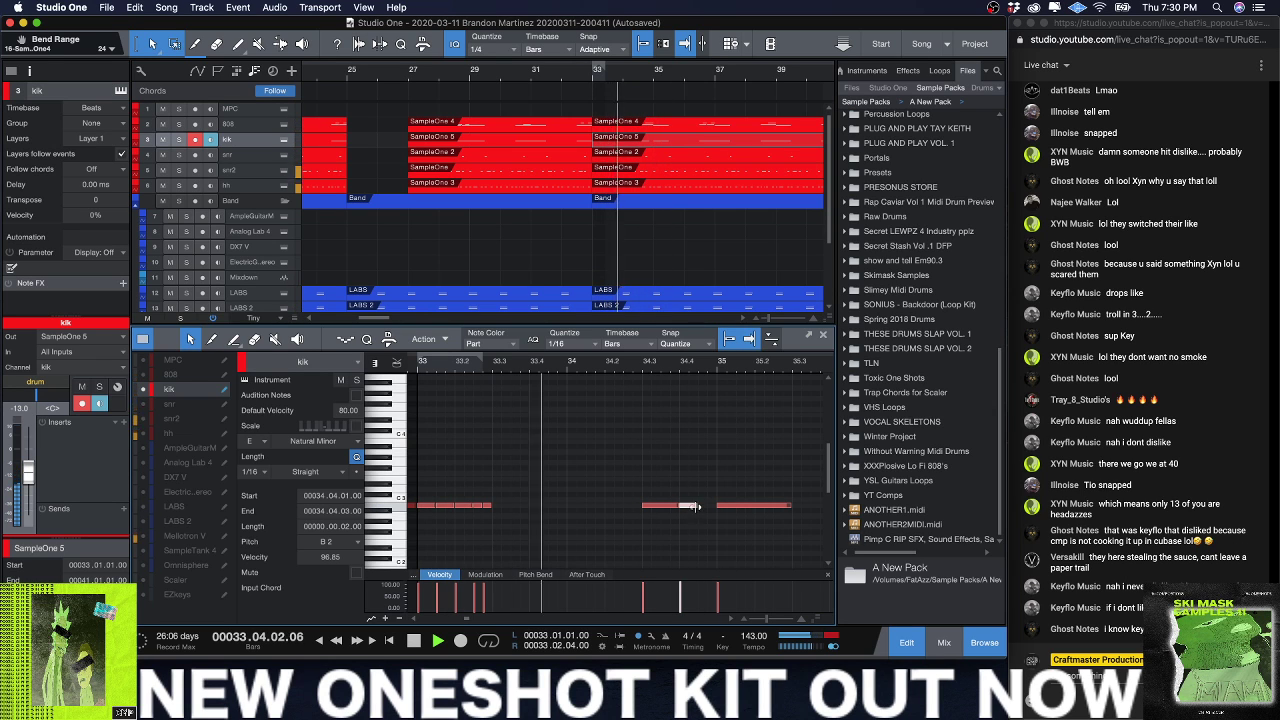
pyautogui.moveTo(703, 507); pyautogui.dragTo(706, 509)
pyautogui.press('space')
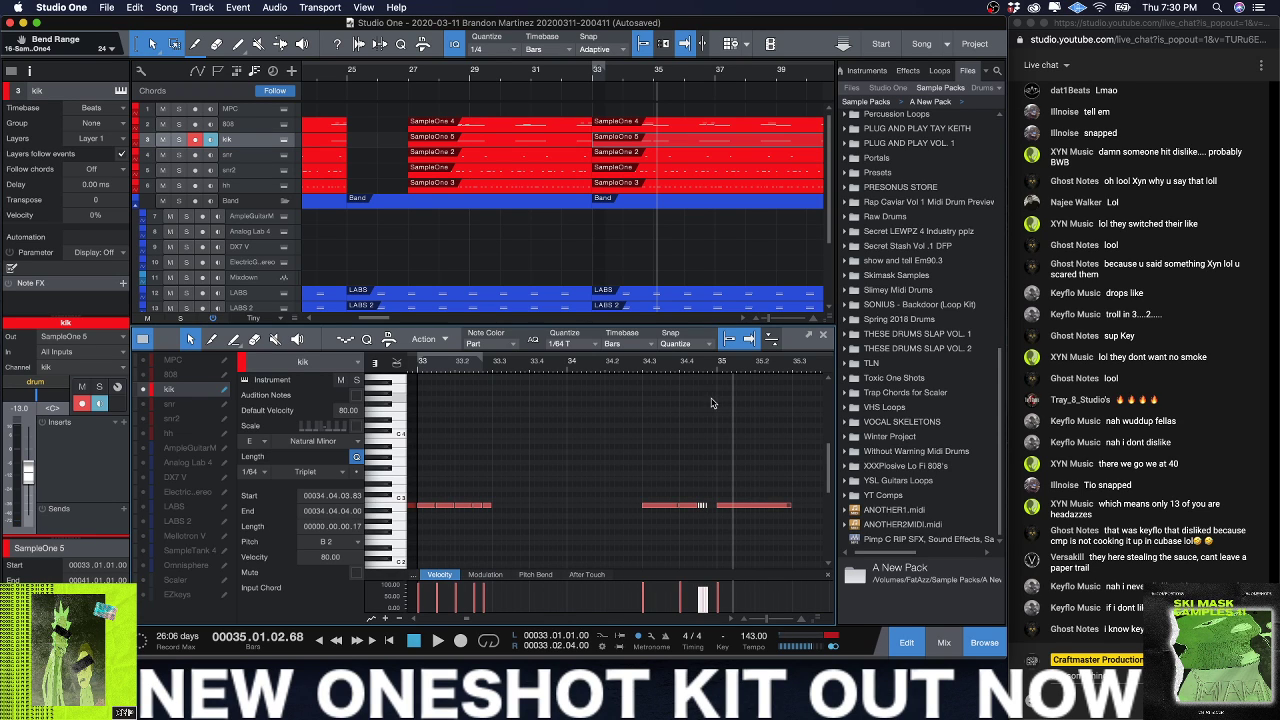
# Step: Delete the last three hits of the kick roll in bar 34, audition it, and set the note quantize to 1/32 triplet
pyautogui.press('space')
pyautogui.click(679, 498)
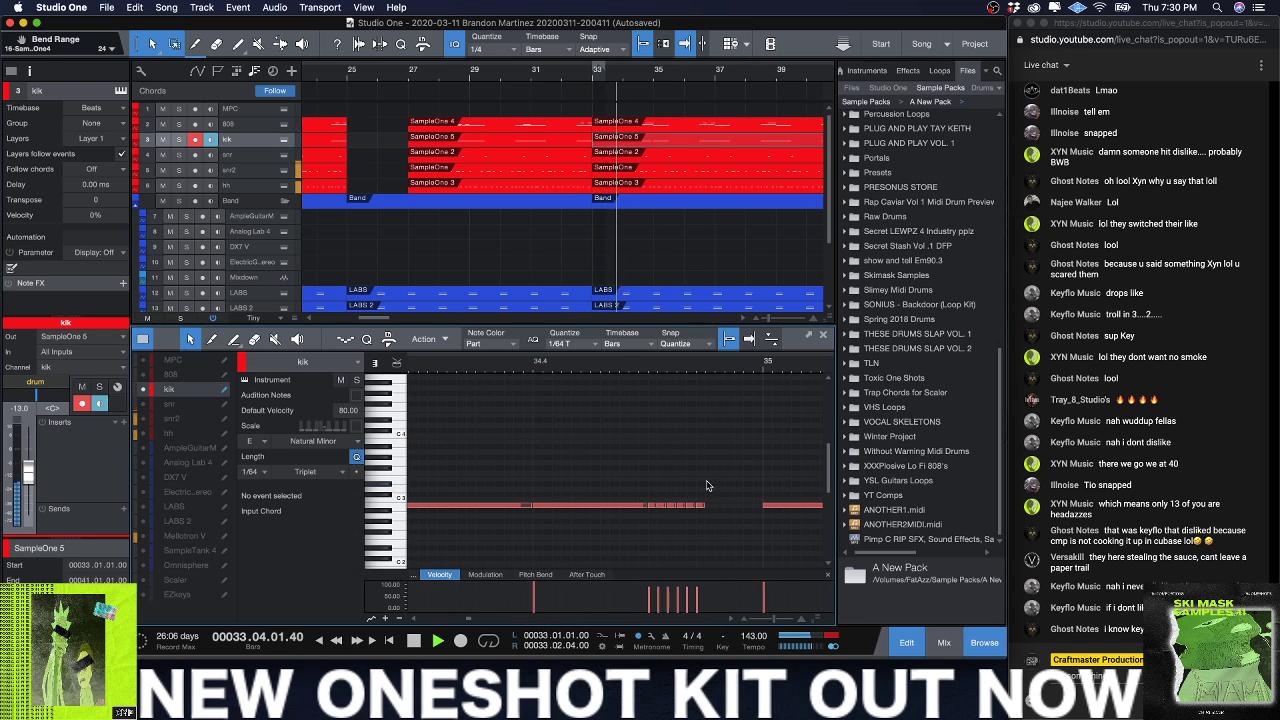
pyautogui.moveTo(679, 498); pyautogui.dragTo(712, 512)
pyautogui.press('Delete')
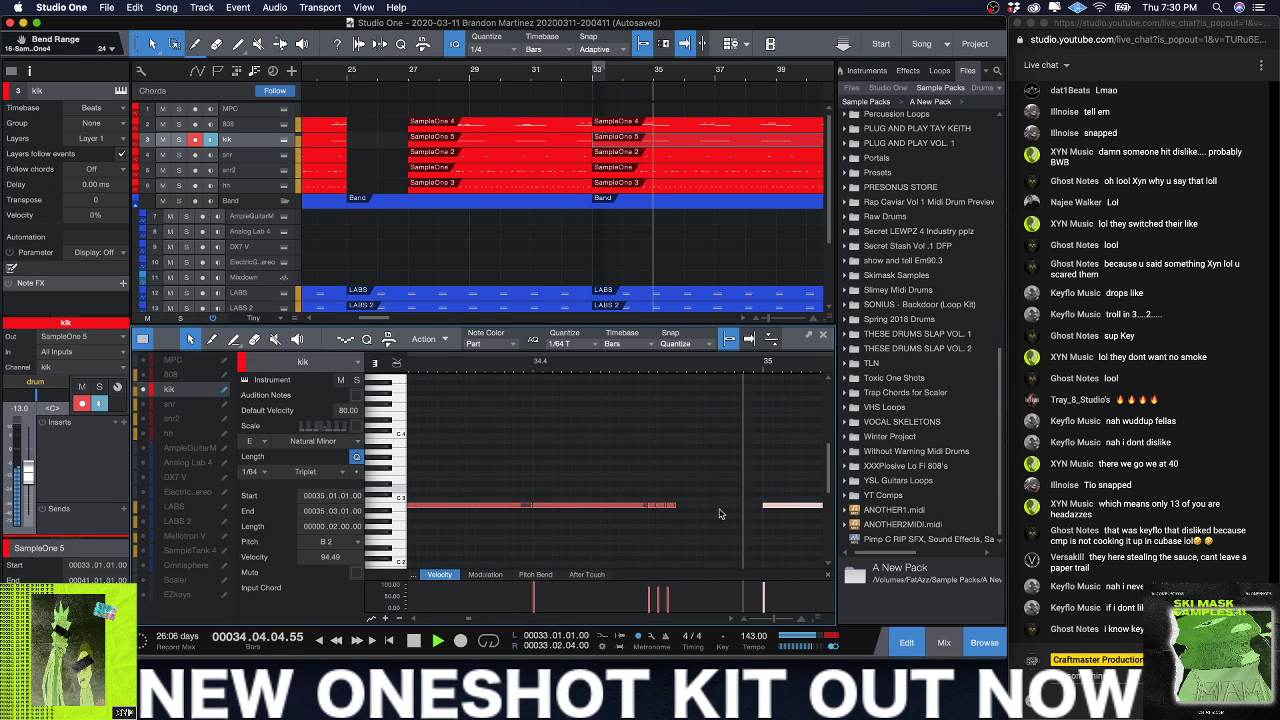
pyautogui.press('w')
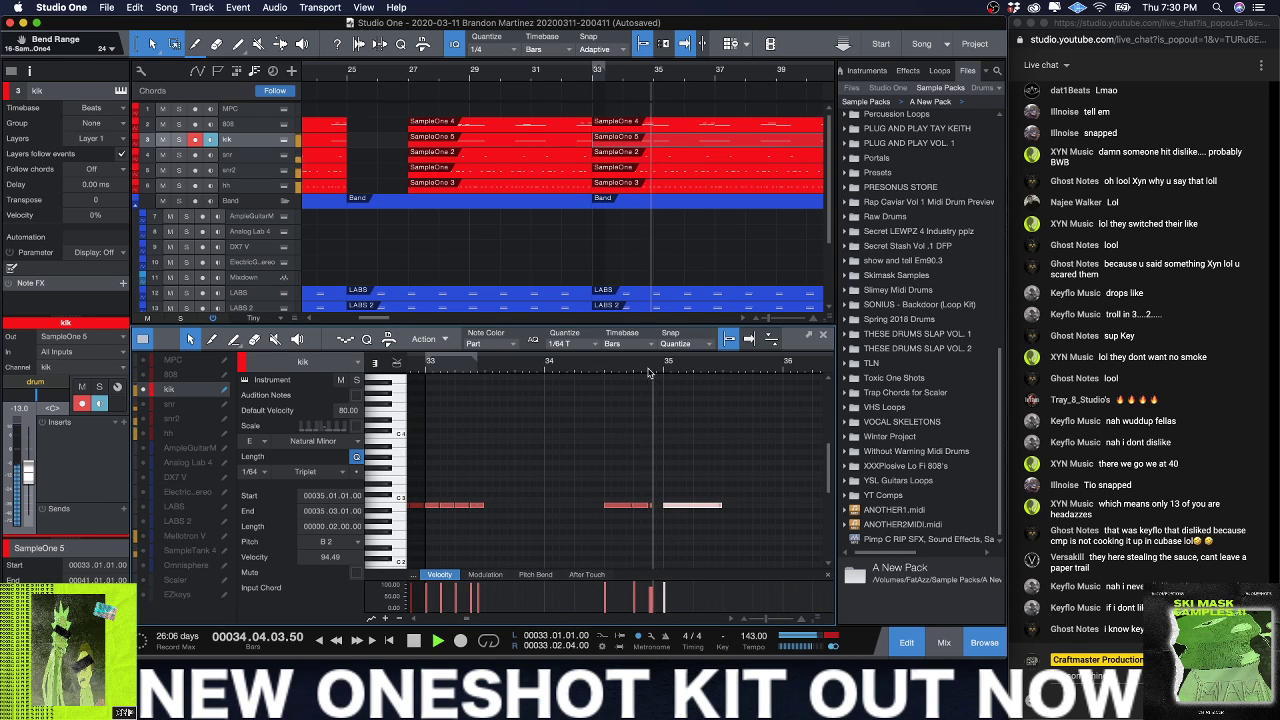
pyautogui.press('e')
pyautogui.press('space')
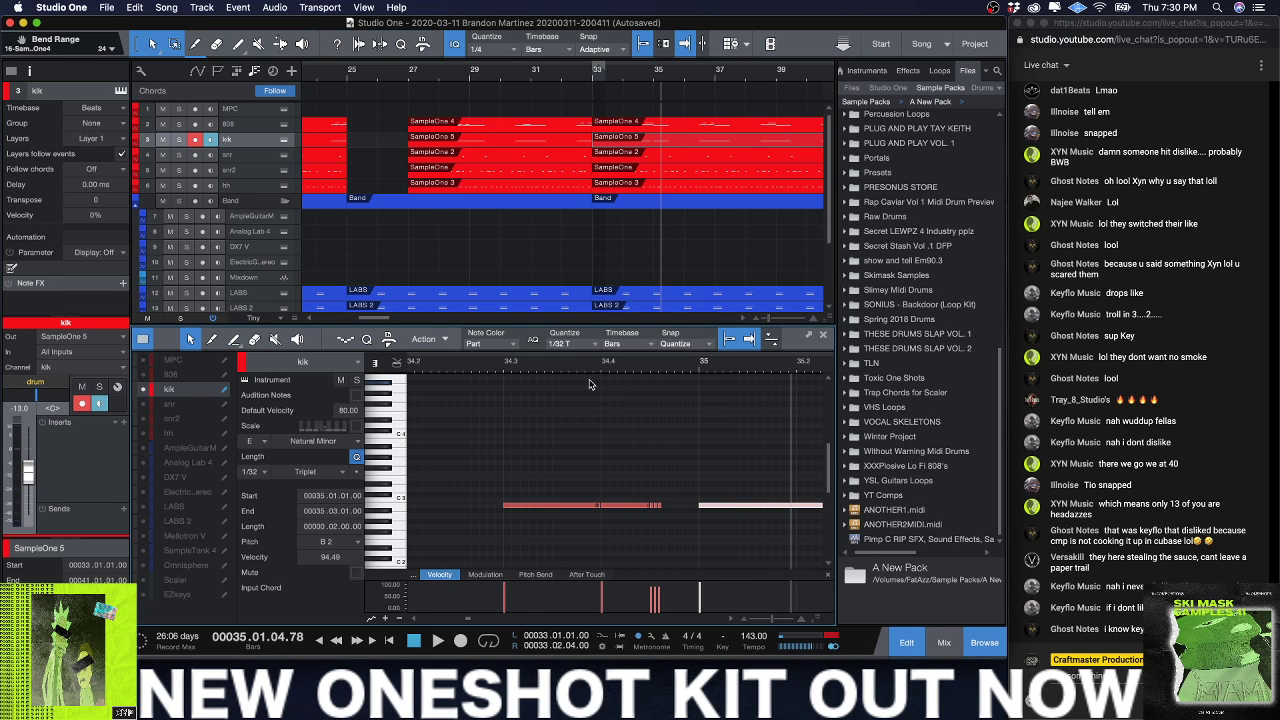
# Step: Check which command the NumPad+ key is assigned to in the keyboard shortcut preferences
pyautogui.press('super+comma')
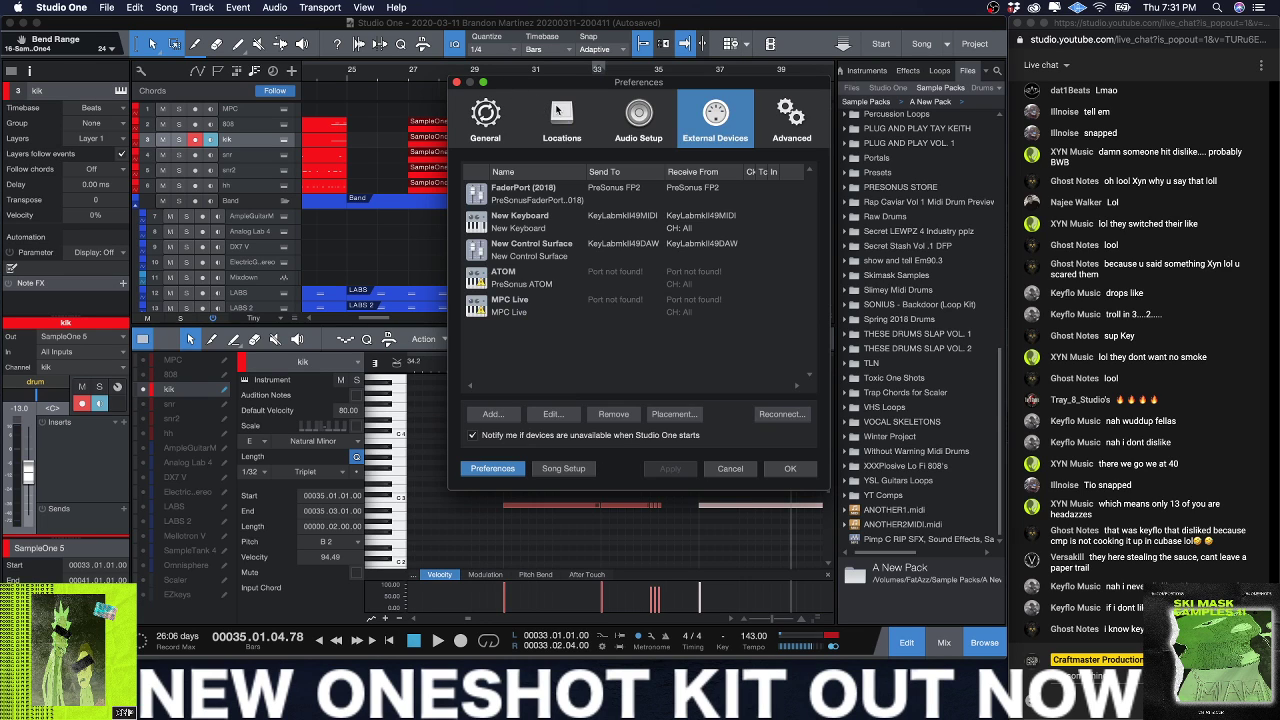
pyautogui.click(560, 112)
pyautogui.click(628, 125)
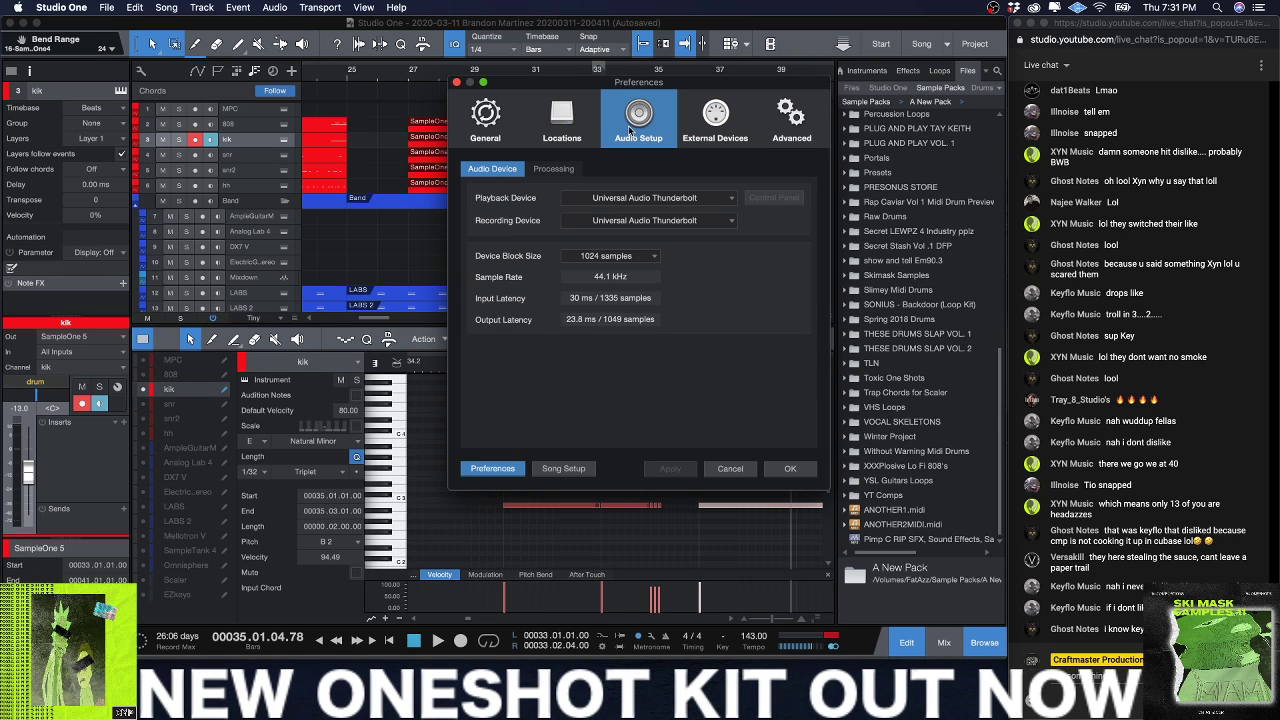
pyautogui.click(487, 120)
pyautogui.click(595, 170)
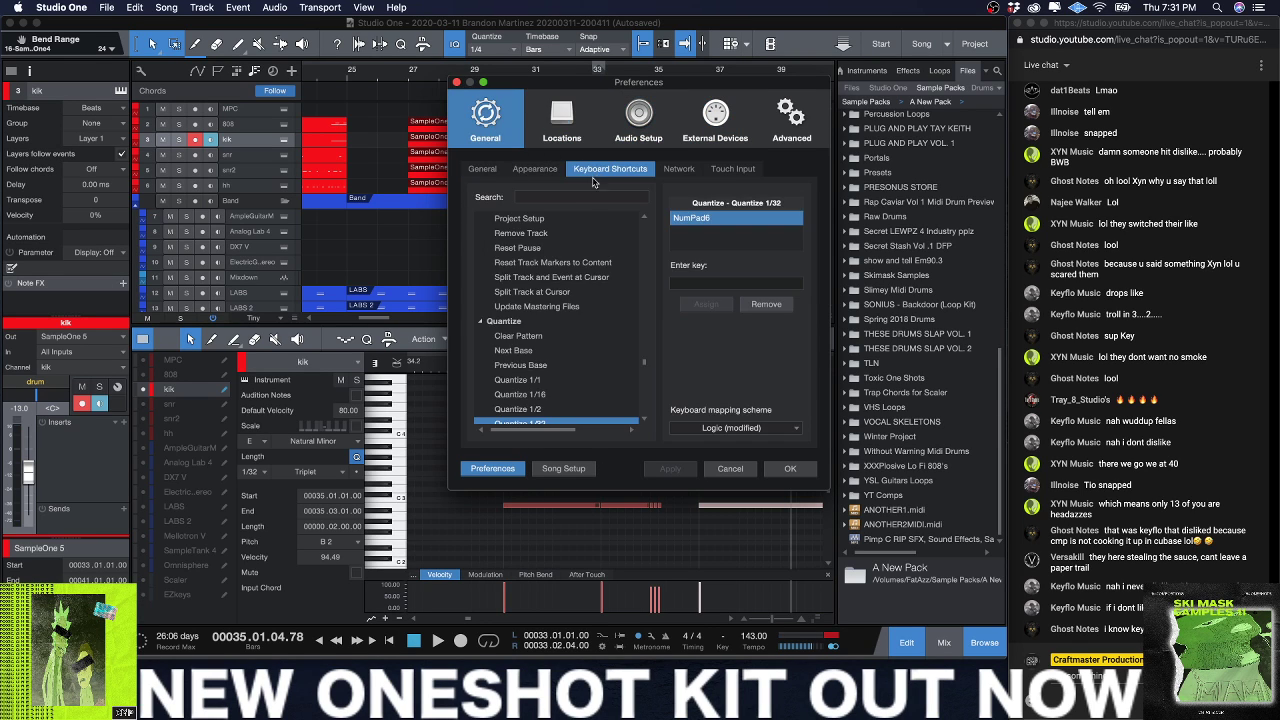
pyautogui.click(600, 196)
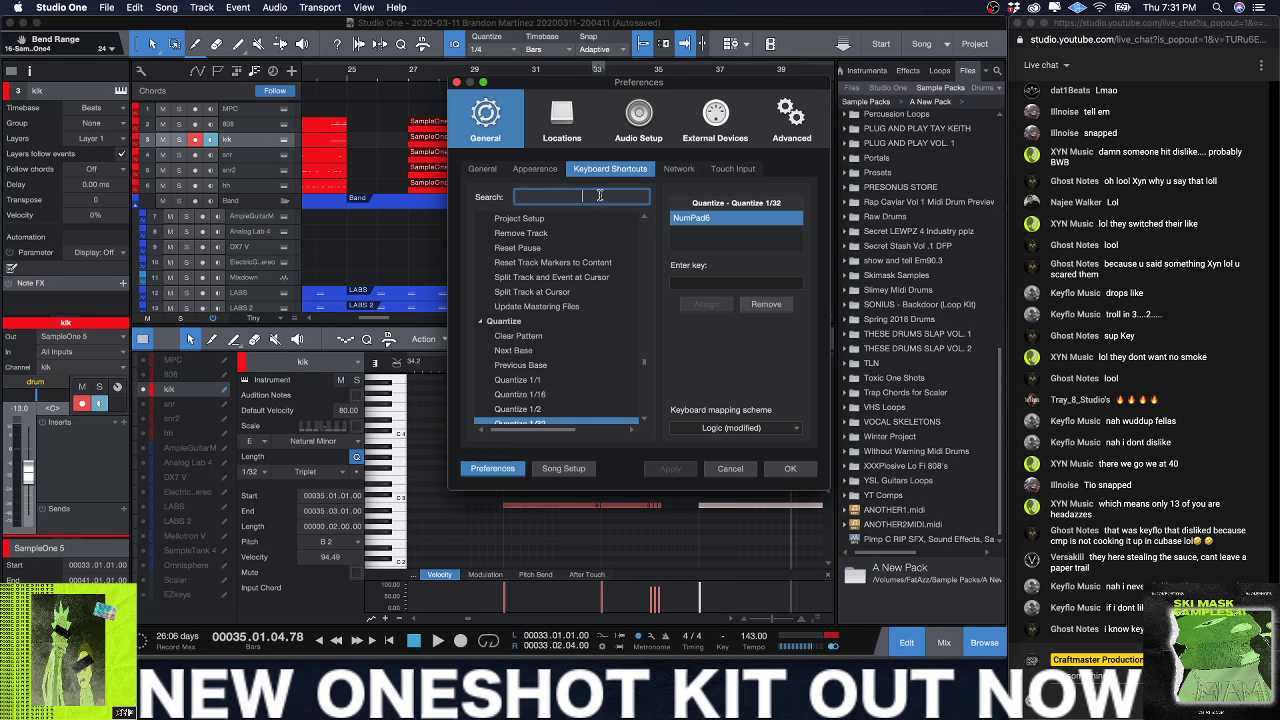
pyautogui.click(727, 286)
pyautogui.press('KP_Add')
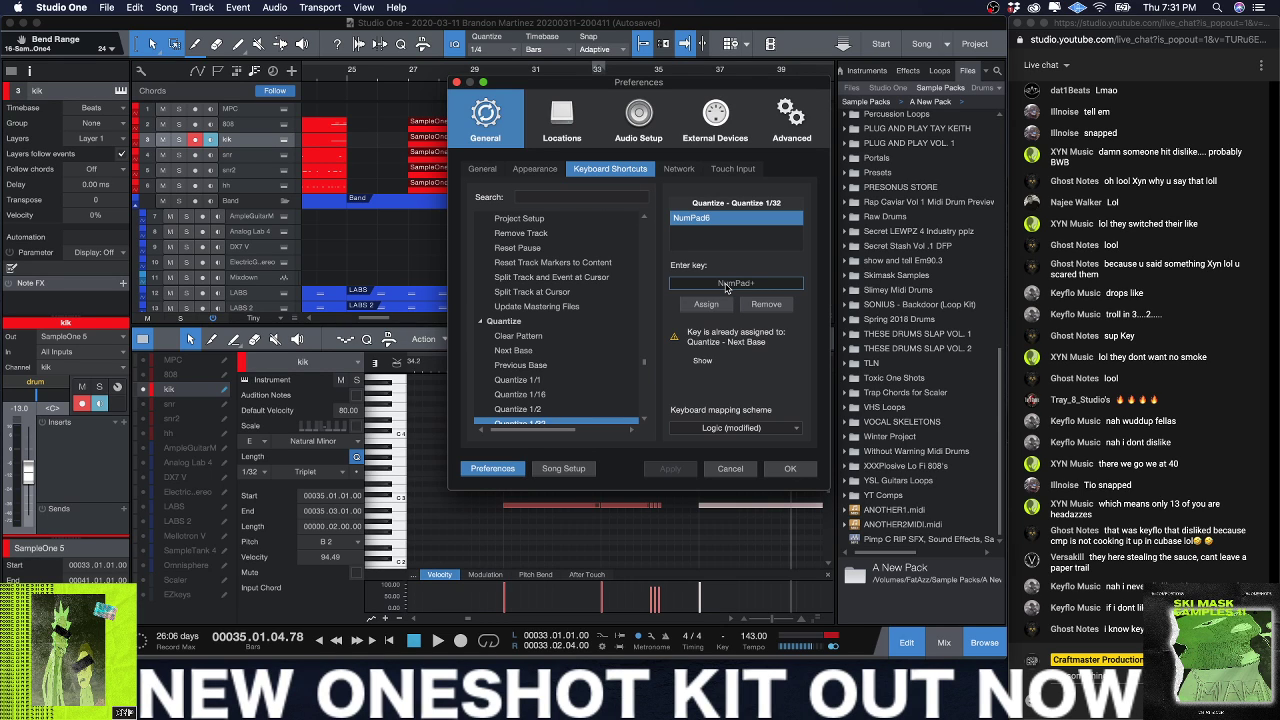
# Step: Find the Split at Grid event command in the keyboard shortcuts, assign NumPad+ to it, and save the preferences
pyautogui.click(591, 196)
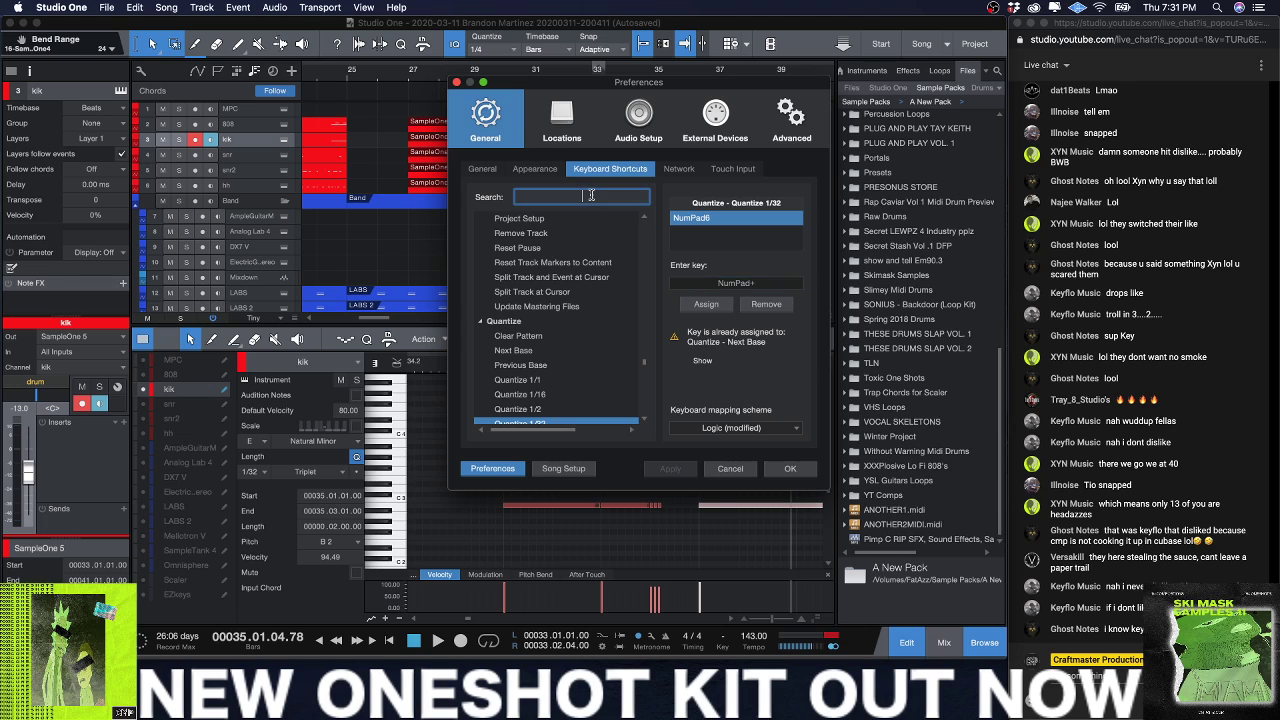
pyautogui.write('split')
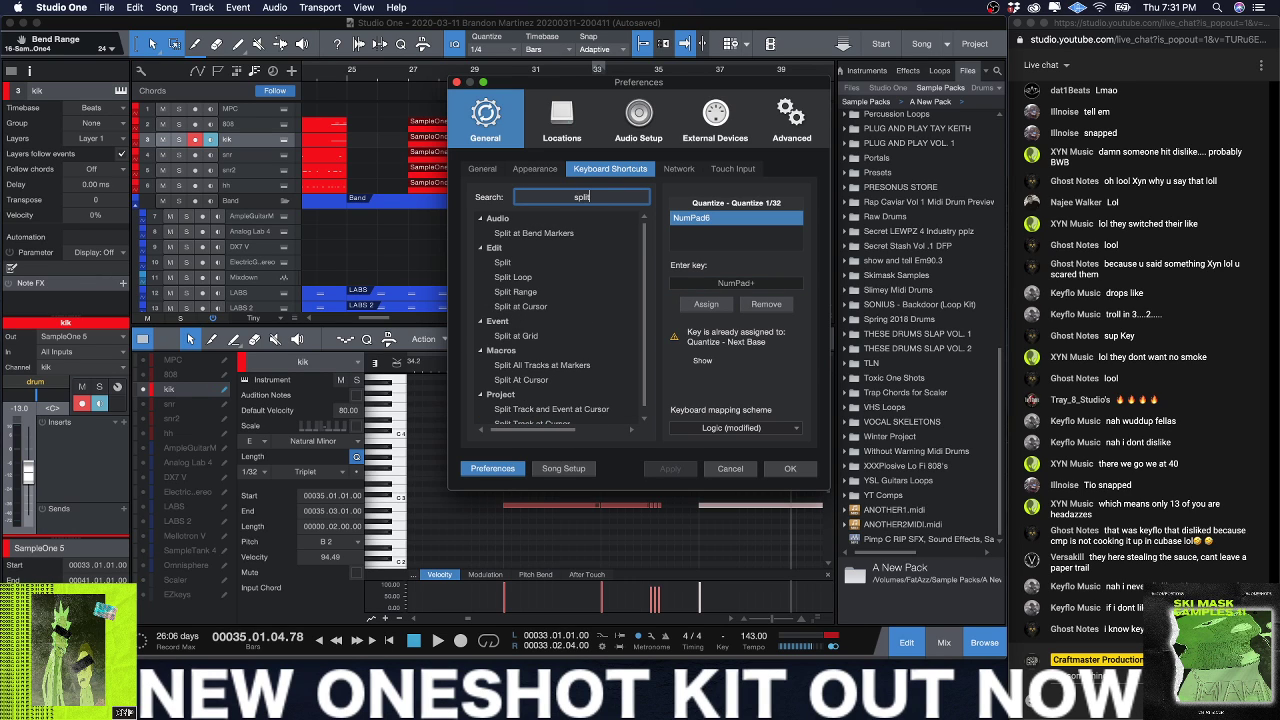
pyautogui.click(526, 335)
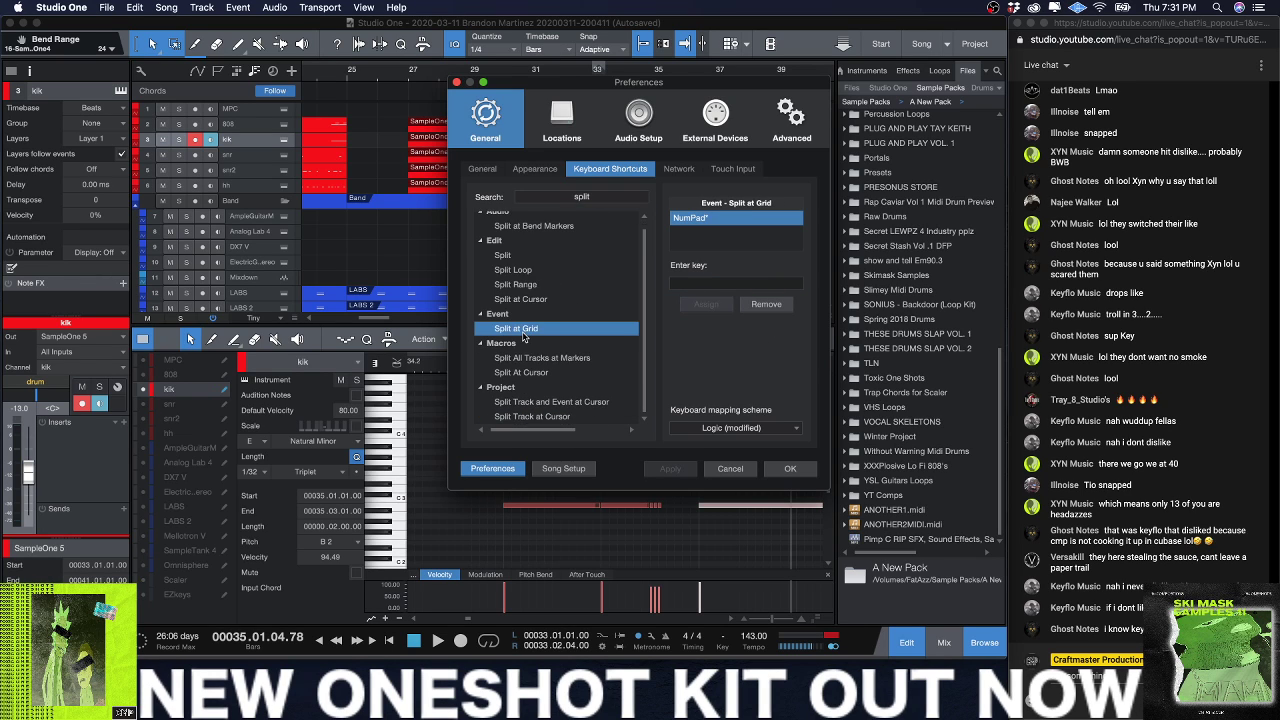
pyautogui.press('KP_Add')
pyautogui.click(704, 304)
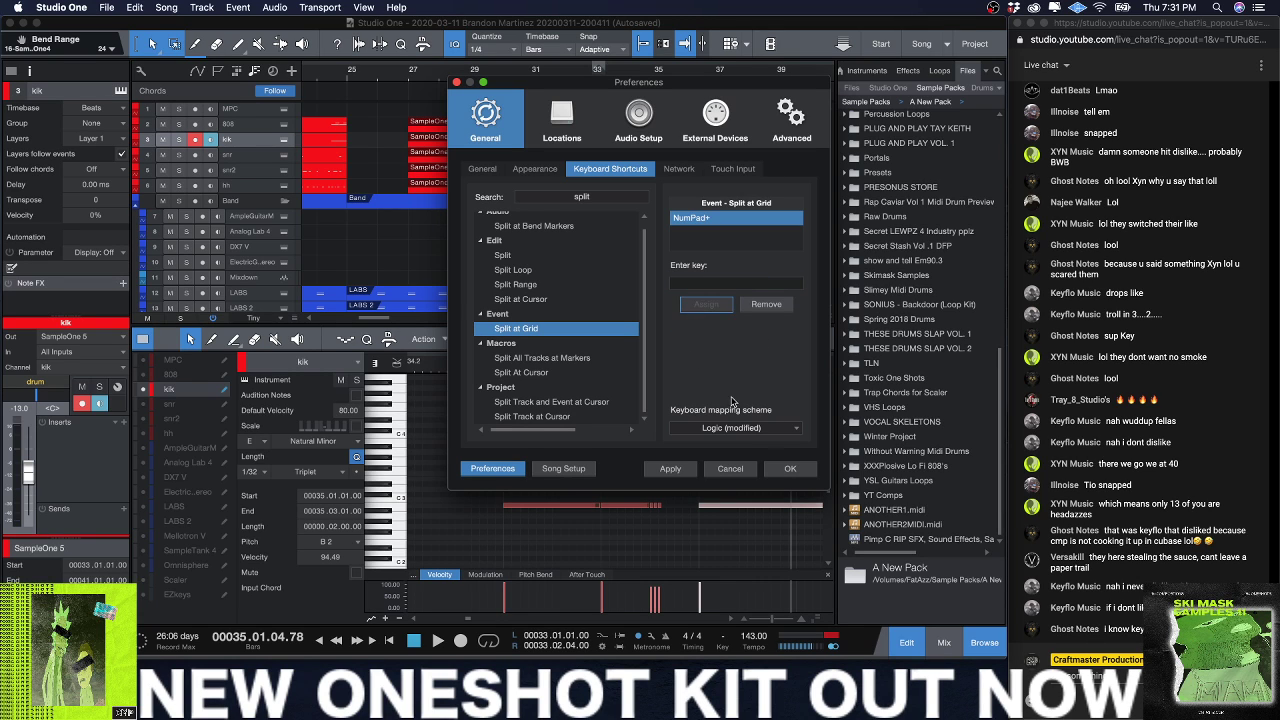
pyautogui.click(789, 469)
# Step: Use Split at Grid at 1/32 triplet for a three-hit kick roll from 34.04.03, and play from bar 33
pyautogui.press('KP_Add')
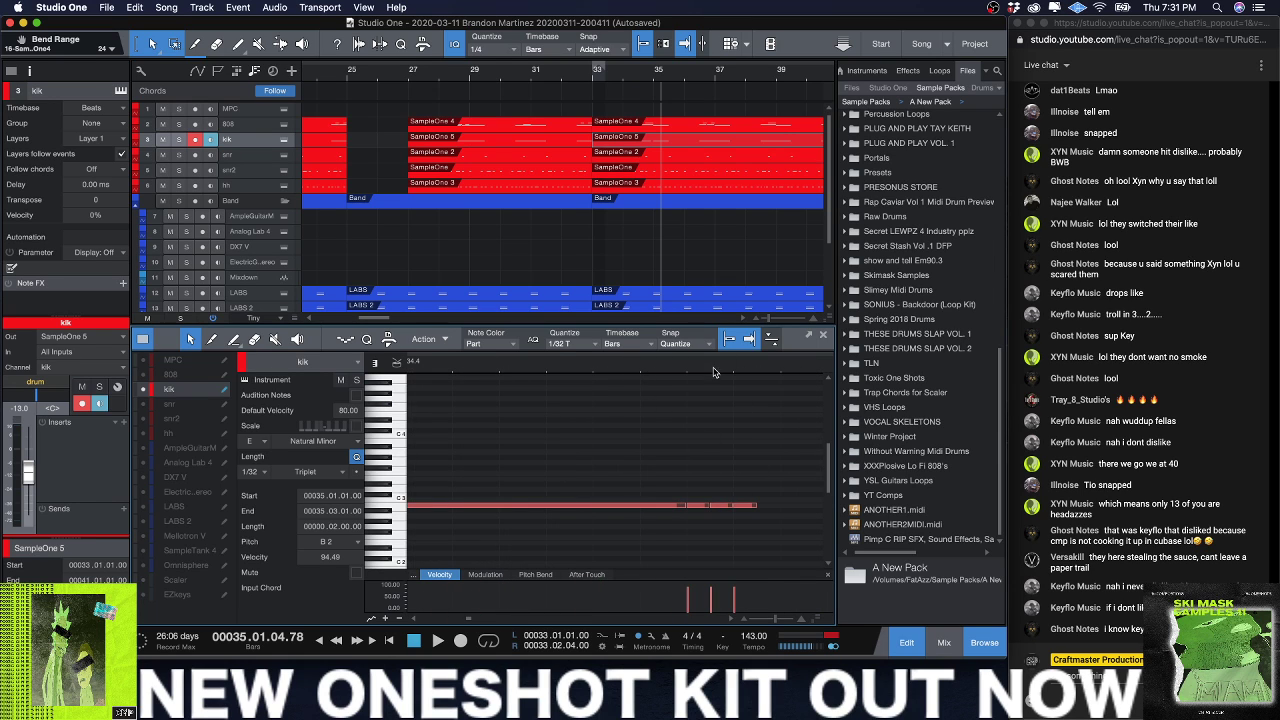
pyautogui.moveTo(727, 508); pyautogui.dragTo(721, 507)
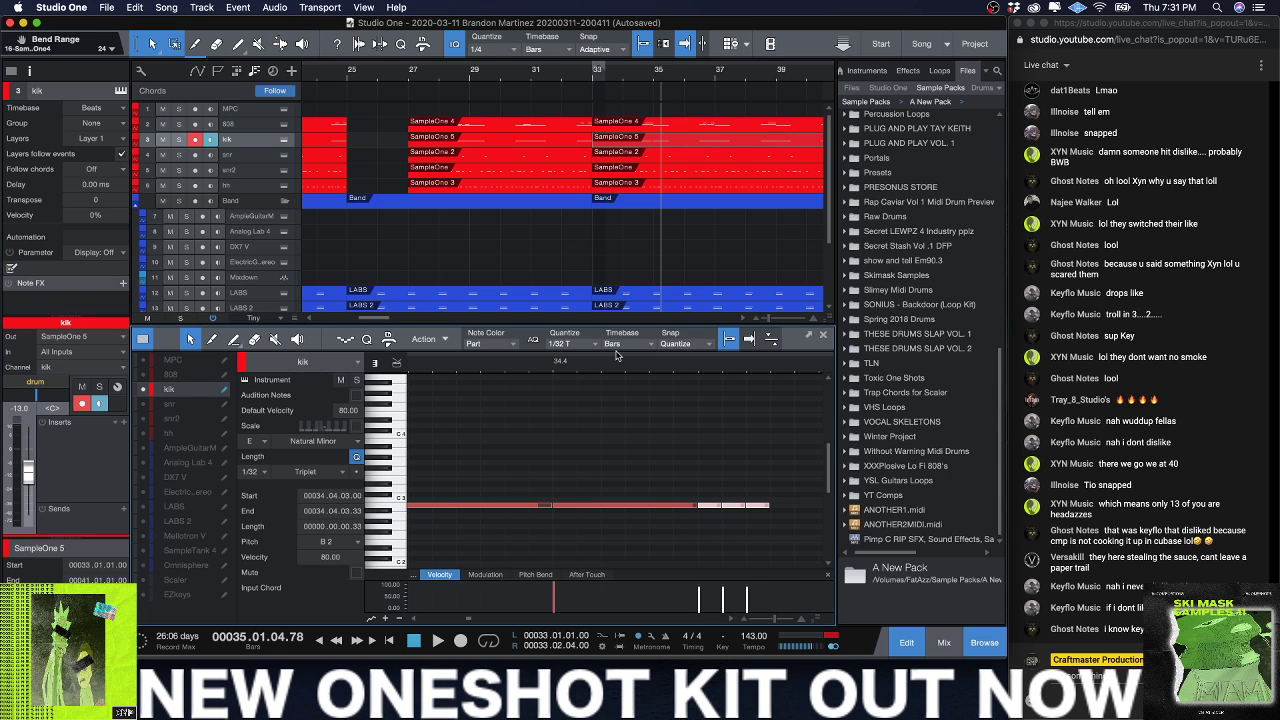
pyautogui.moveTo(619, 367); pyautogui.dragTo(599, 347)
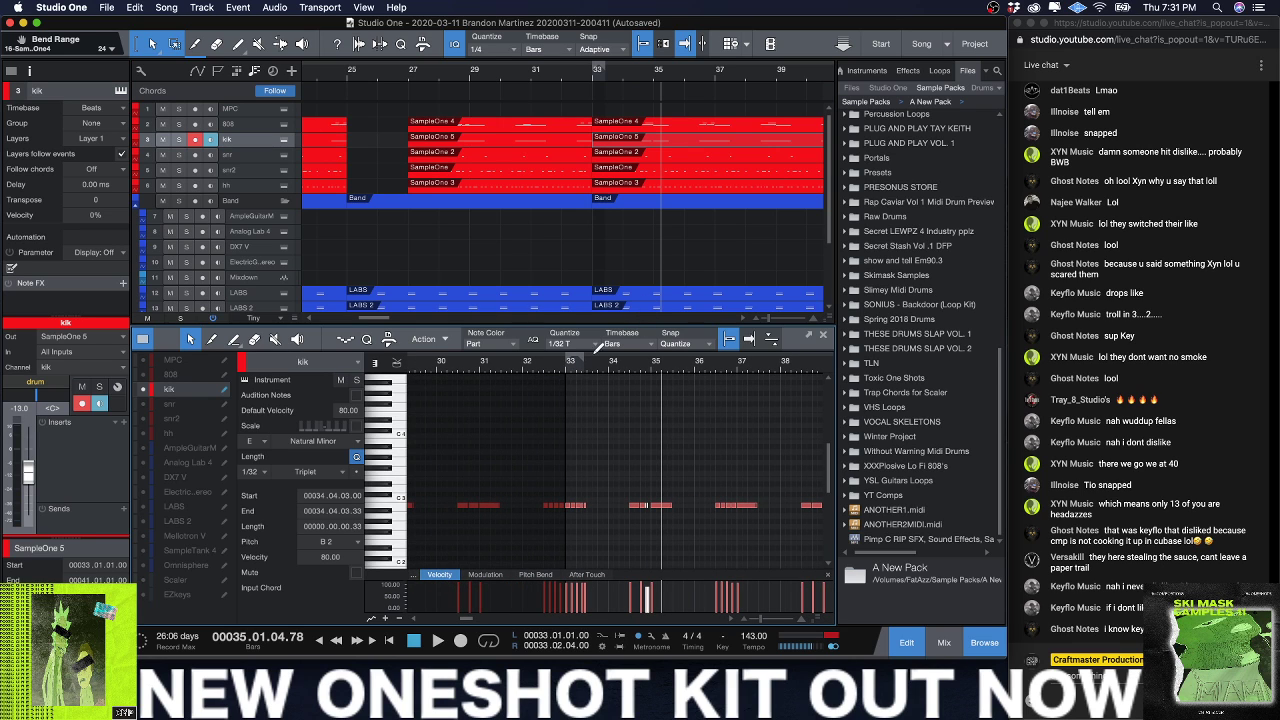
pyautogui.click(573, 370)
pyautogui.press('space')
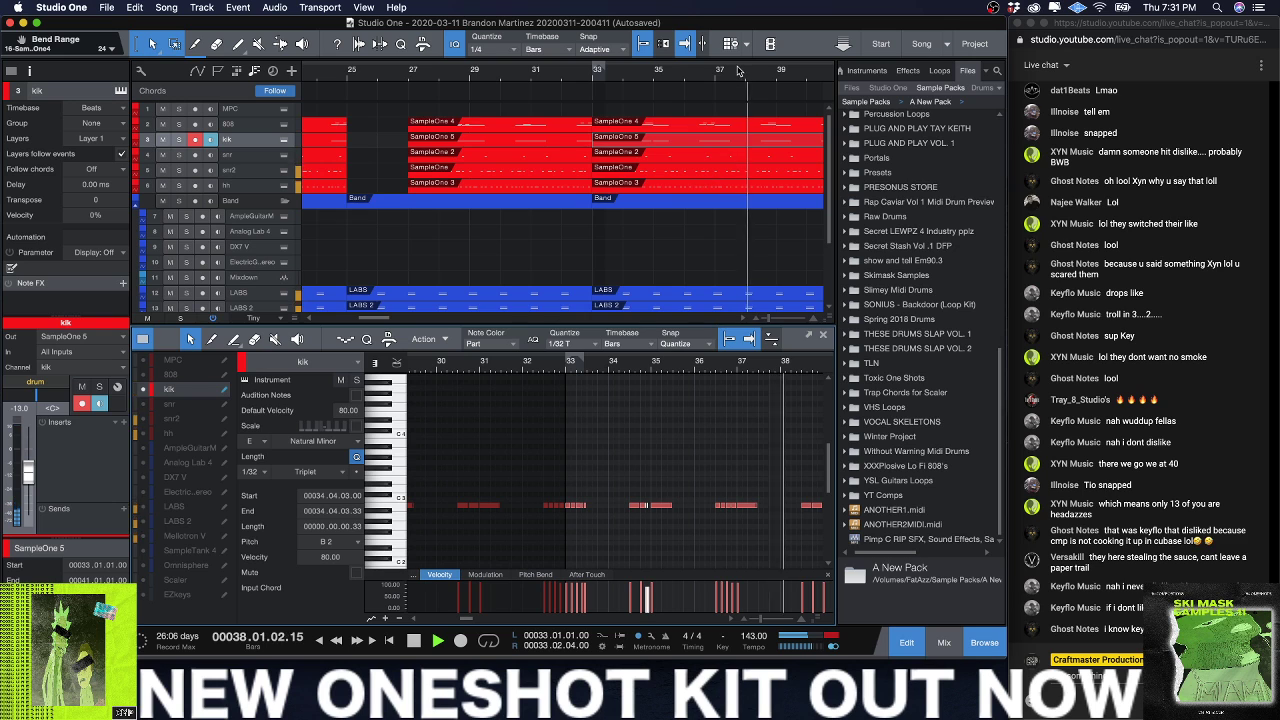
# Step: Trim the 808, kick, snare and hi-hat events of the bar 33 section to end at bar 40, and audition from about bar 32
pyautogui.scroll(-1, 575, 73)
pyautogui.click(652, 126)
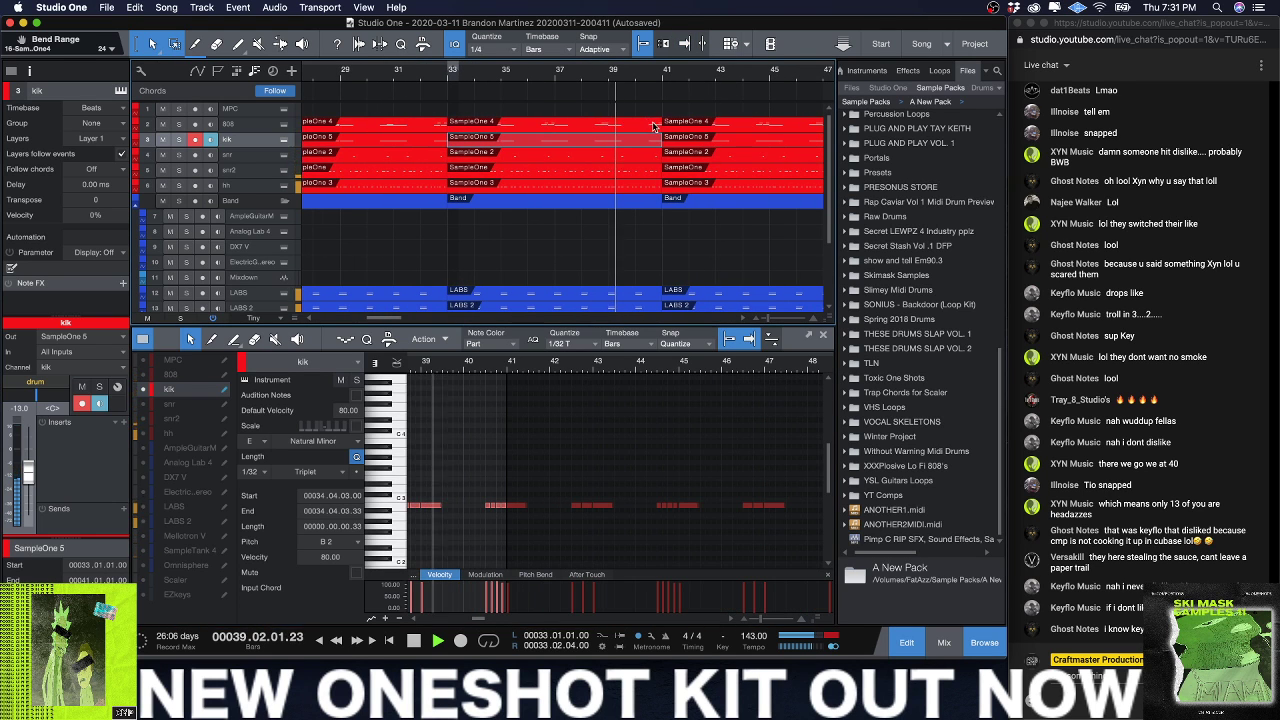
pyautogui.moveTo(656, 126); pyautogui.dragTo(632, 143)
pyautogui.click(658, 137)
pyautogui.click(418, 72)
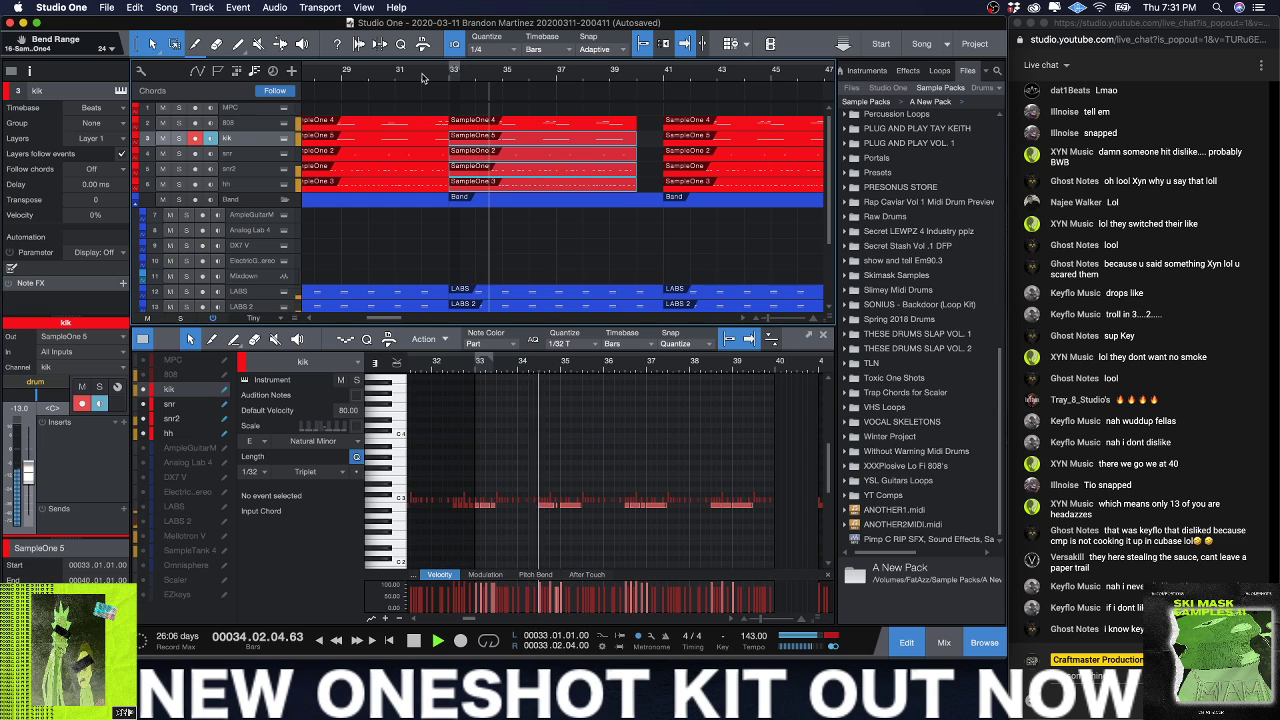
# Step: Delete the Mellotron V event between bars 33 and 41
pyautogui.scroll(-3, 540, 240)
pyautogui.click(536, 238)
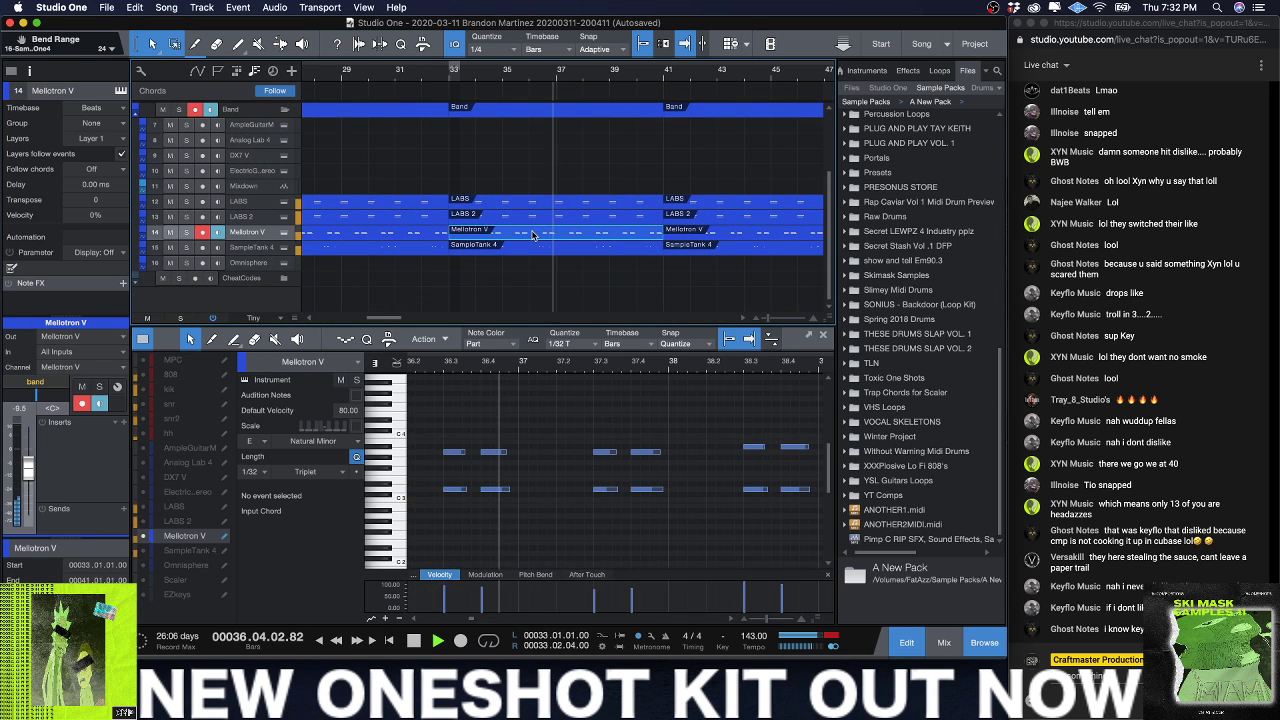
pyautogui.press('Delete')
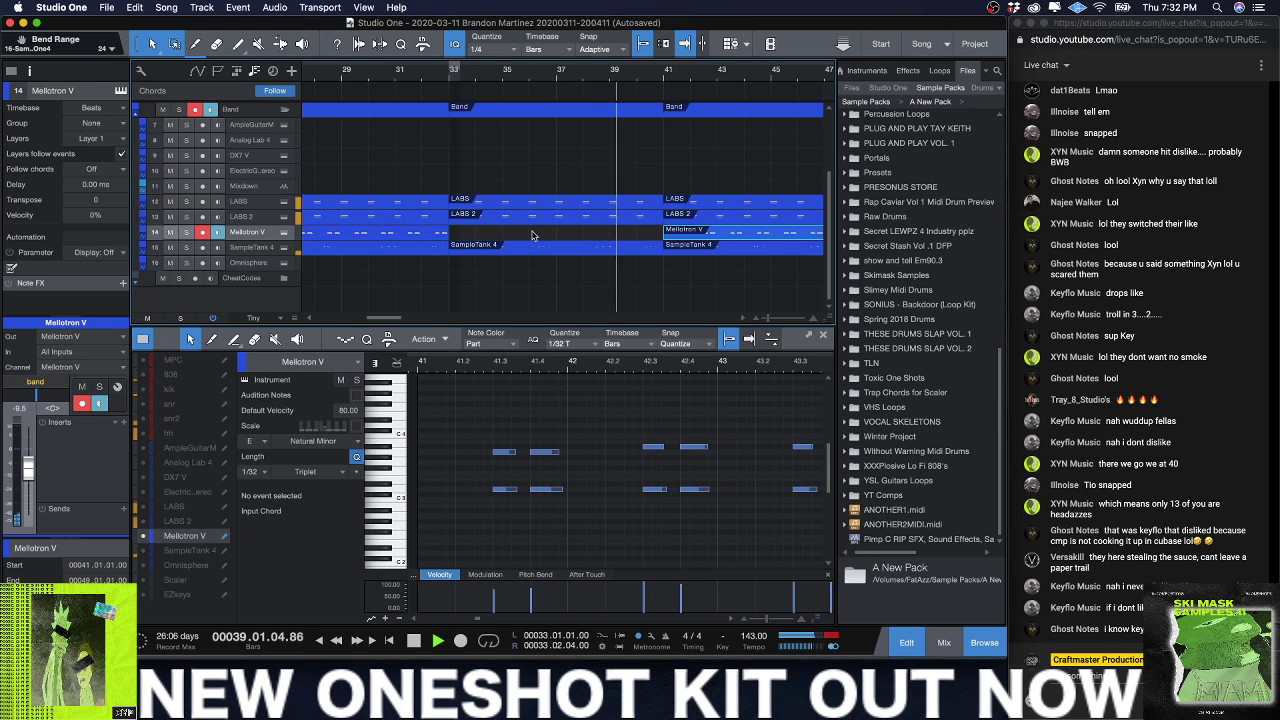
# Step: Bypass the Delay effect in slot 4 of the Mellotron V instrument, and close the instrument
pyautogui.click(283, 232)
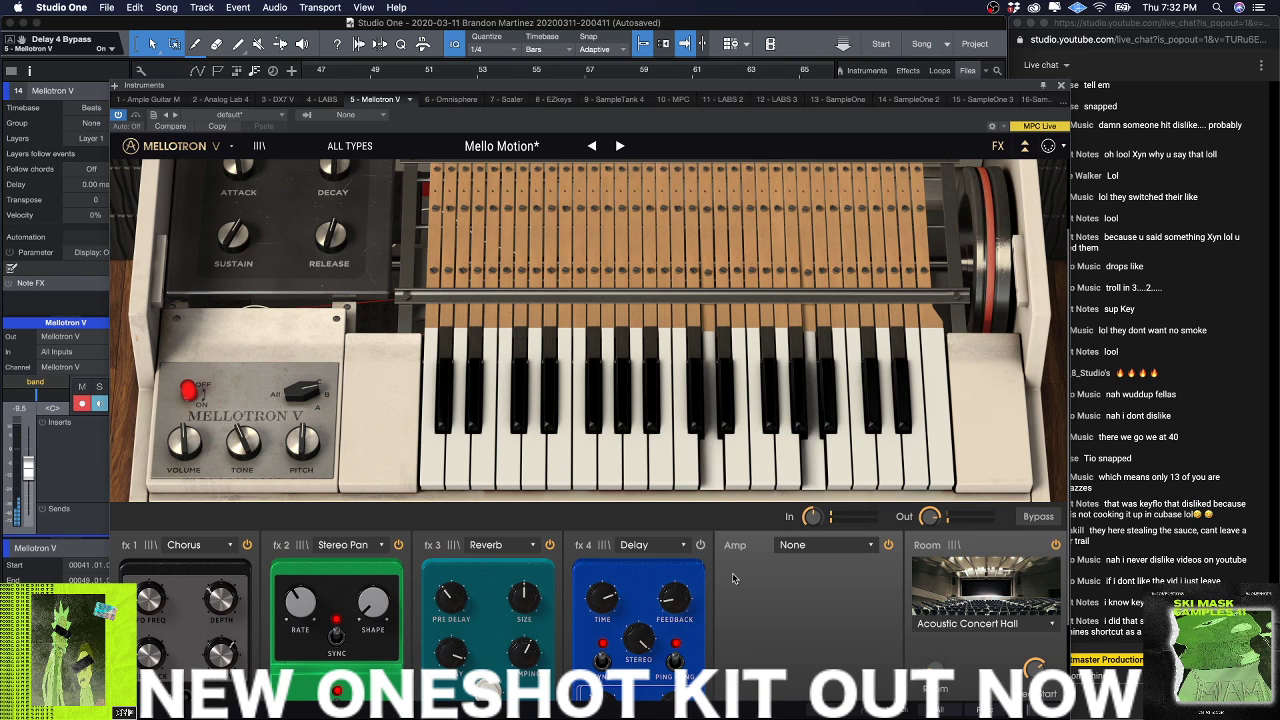
pyautogui.click(1061, 85)
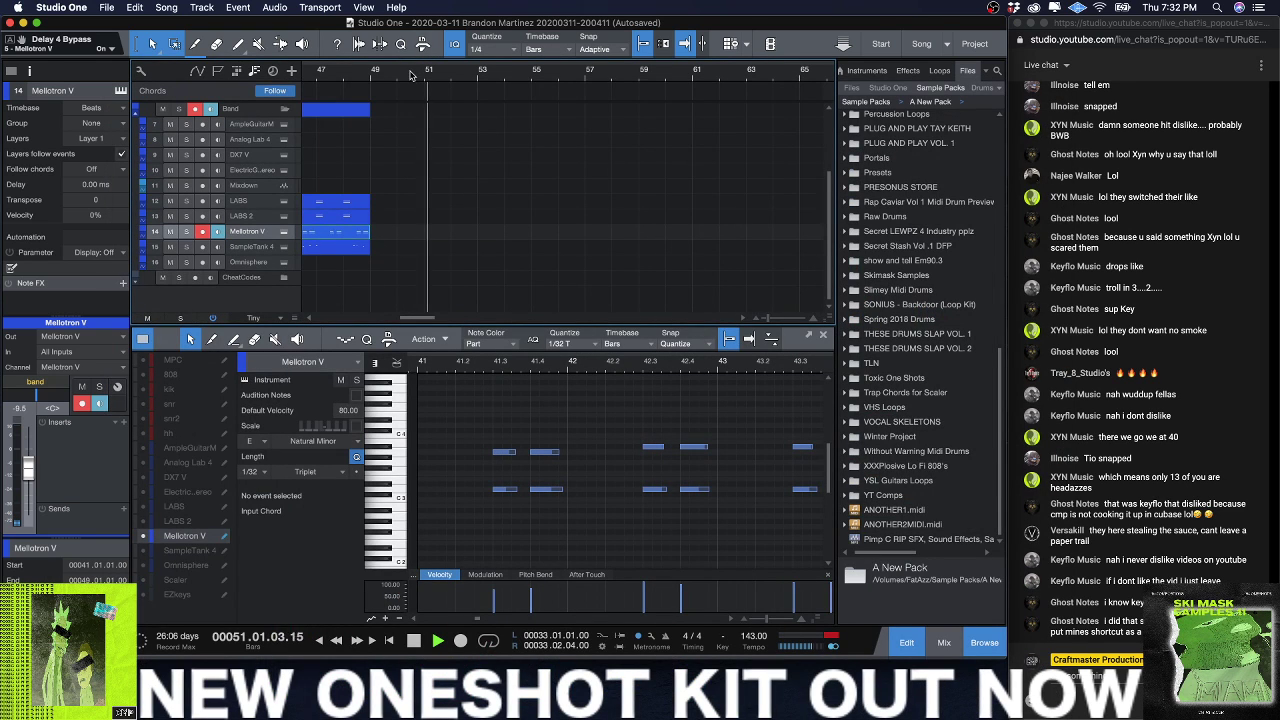
# Step: Audition the section from bar 33, and delete the Mellotron V and SampleTank 4 events between bars 25 and 33
pyautogui.press('w')
pyautogui.press('w')
pyautogui.press('w')
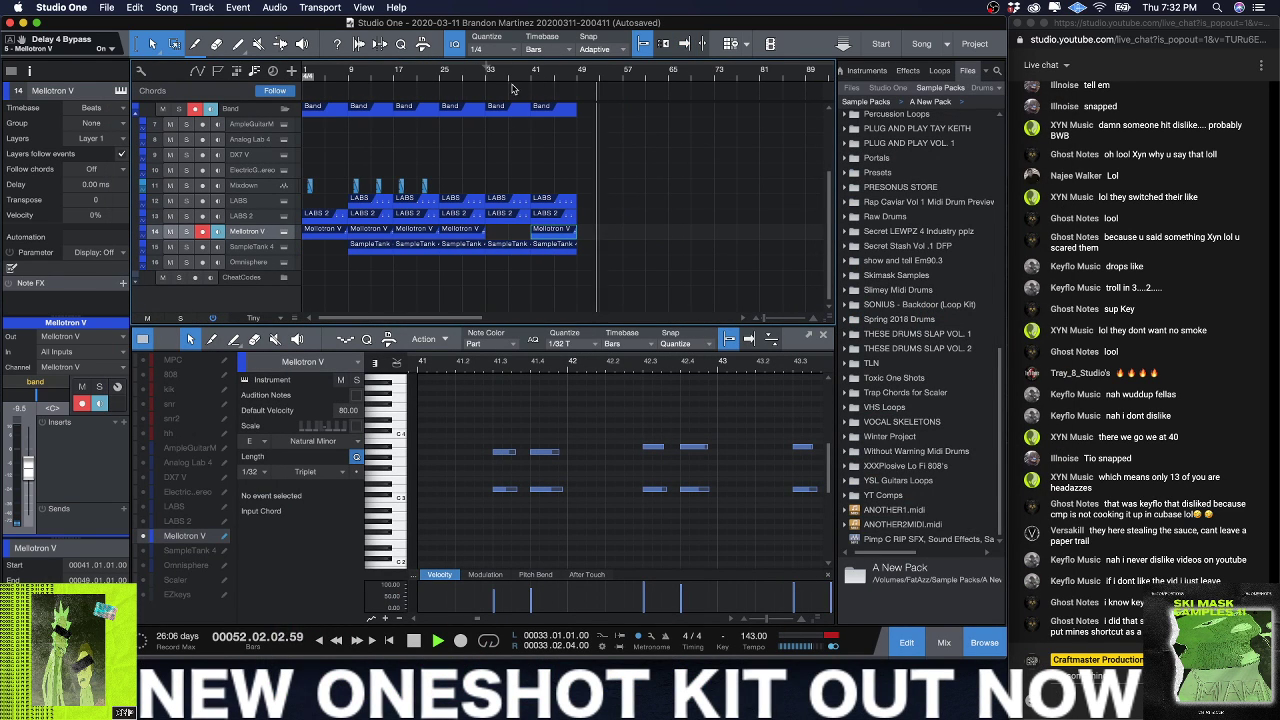
pyautogui.press('KP_1')
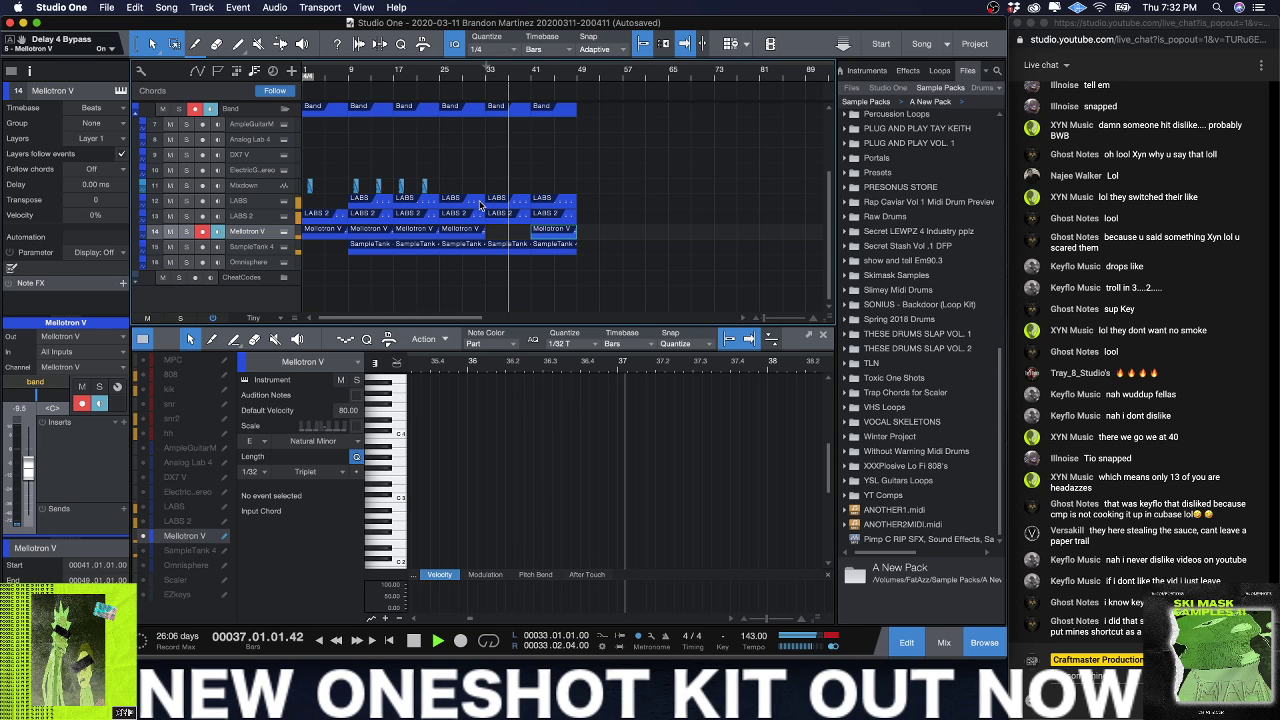
pyautogui.click(465, 235)
pyautogui.press('Delete')
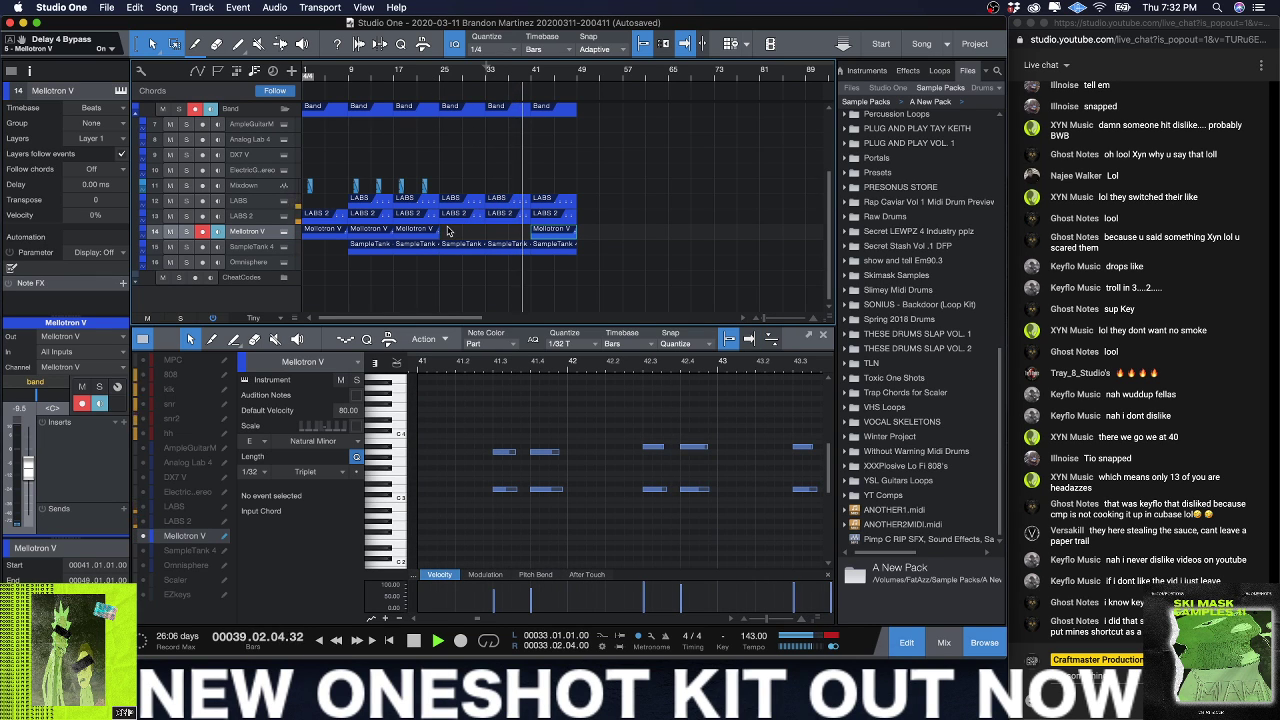
pyautogui.click(463, 253)
pyautogui.press('Delete')
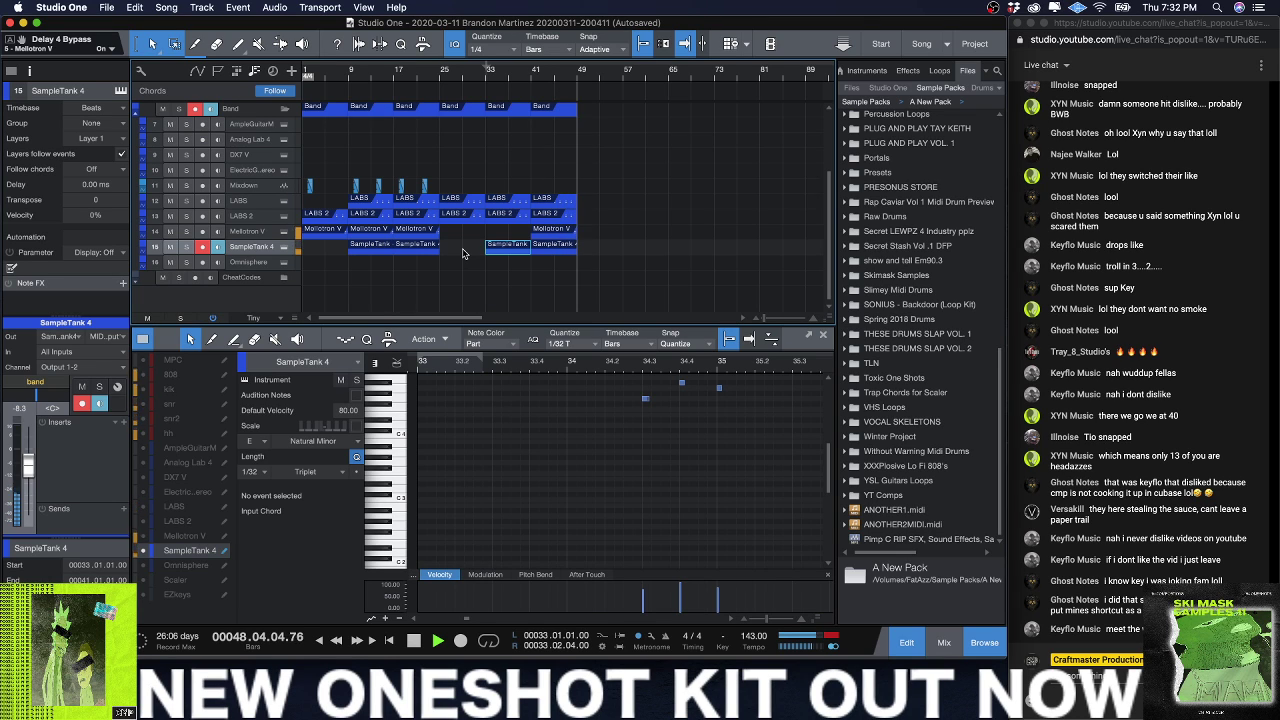
# Step: Show the Arranger track and add an Intro section from bar 1 to bar 9
pyautogui.scroll(3, 547, 215)
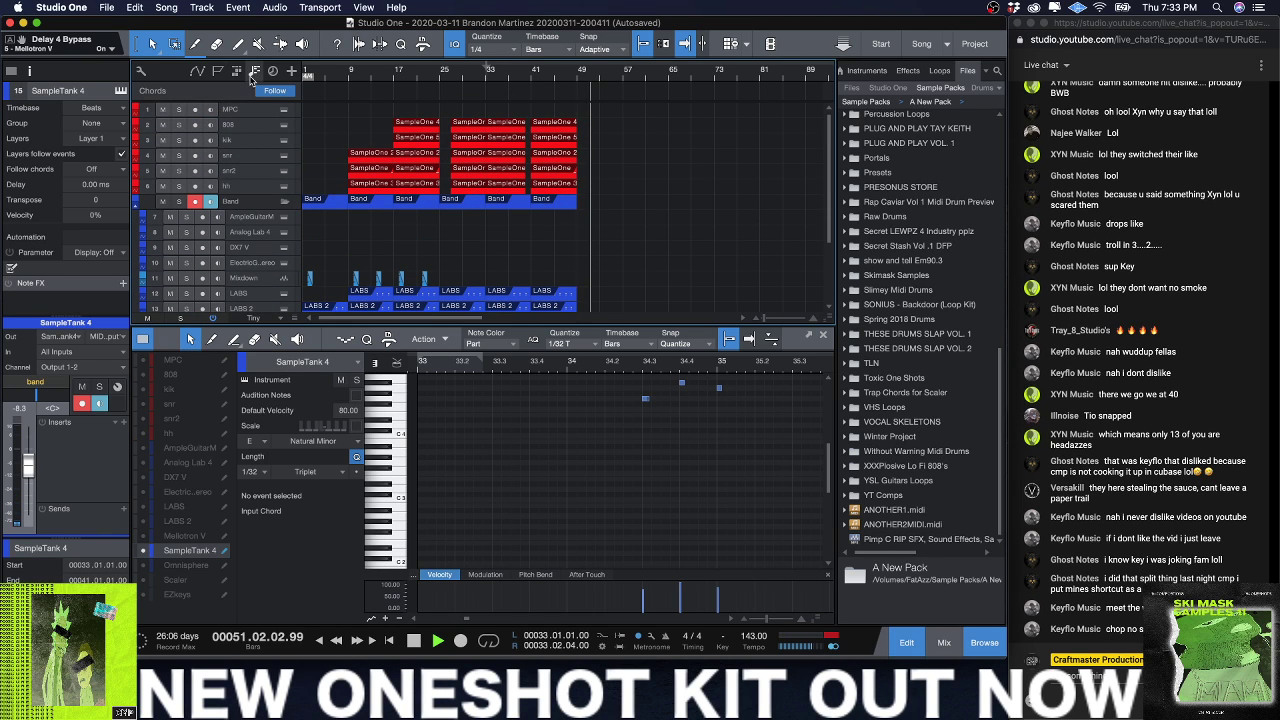
pyautogui.scroll(1, 245, 100)
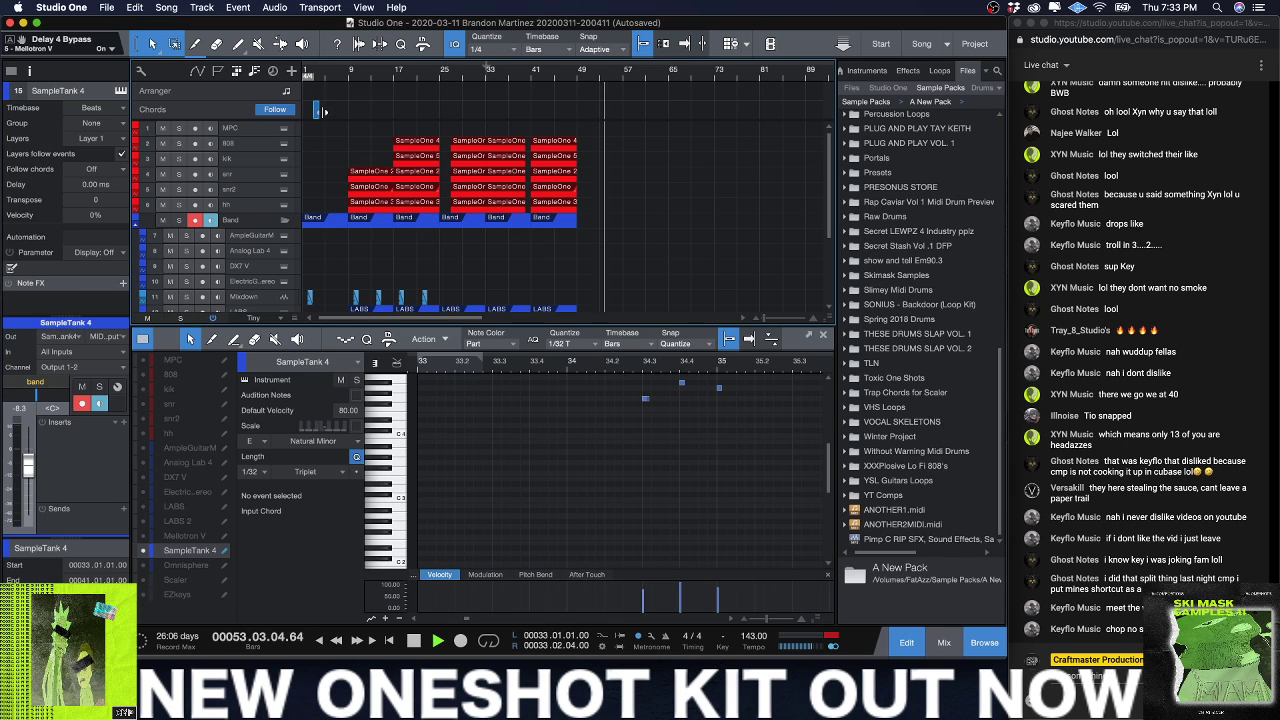
pyautogui.click(320, 111)
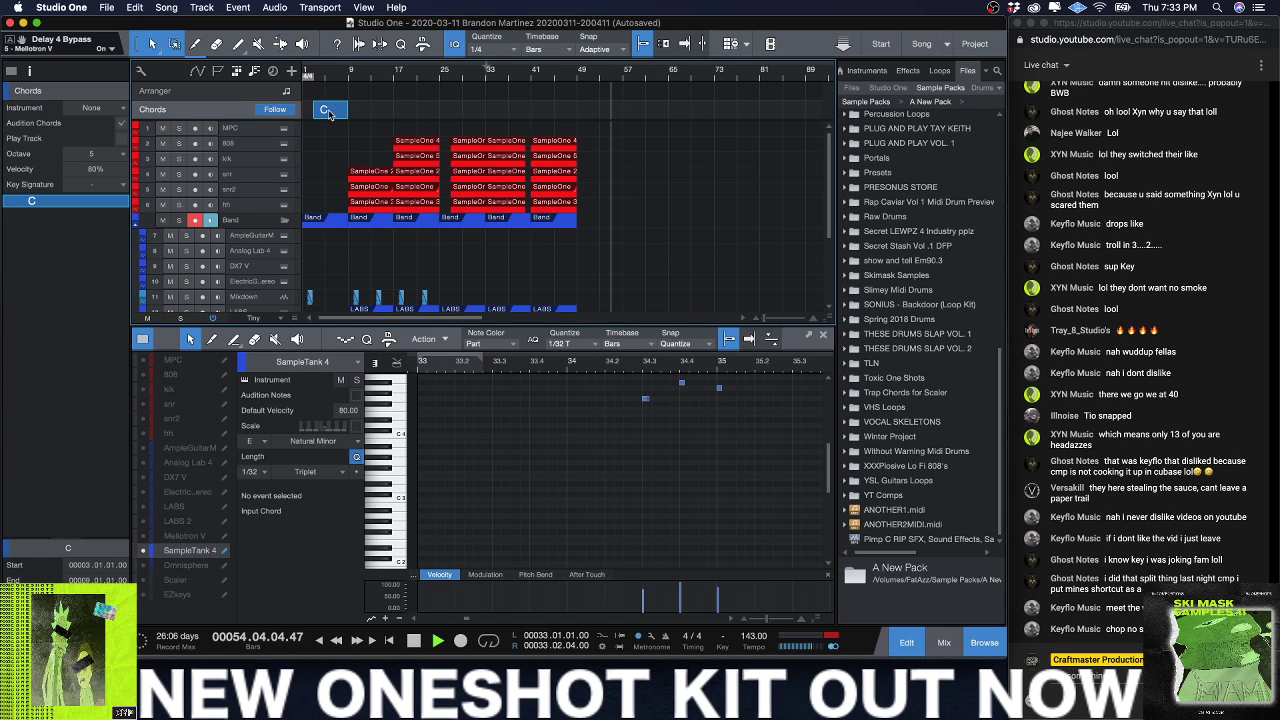
pyautogui.hotkey('ctrl', 'z')
pyautogui.click(307, 90)
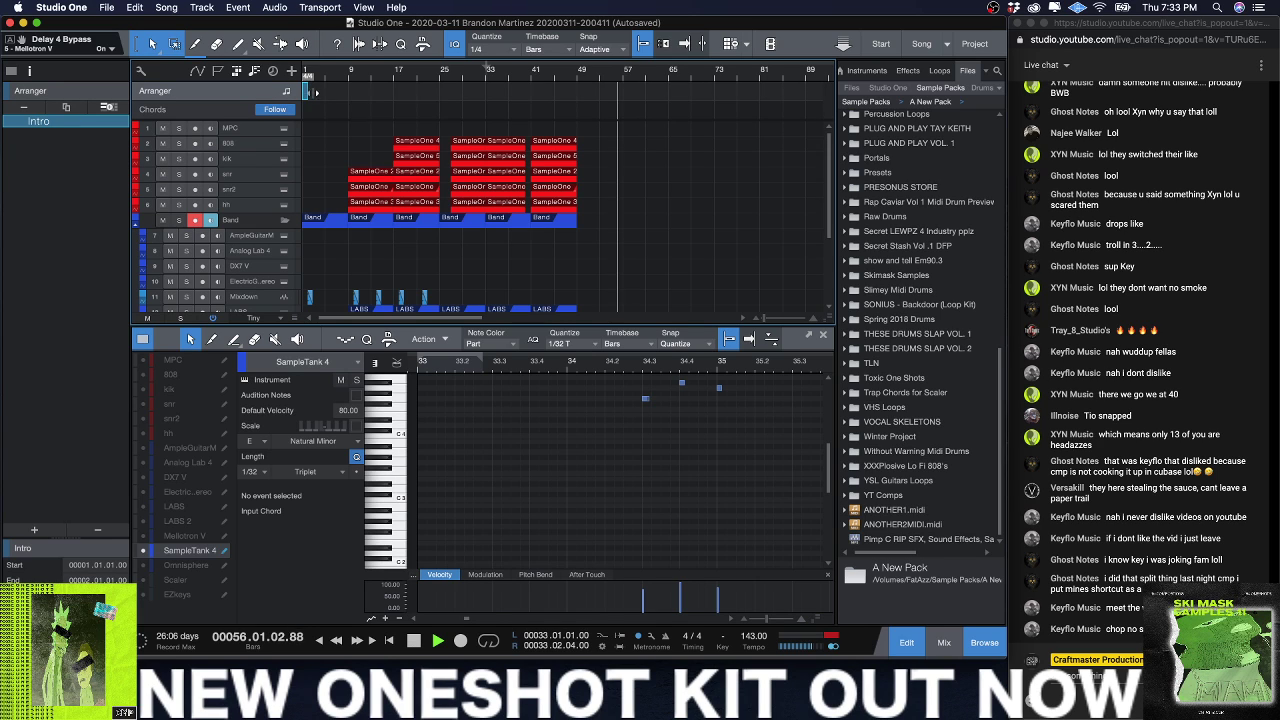
pyautogui.moveTo(307, 91); pyautogui.dragTo(331, 95)
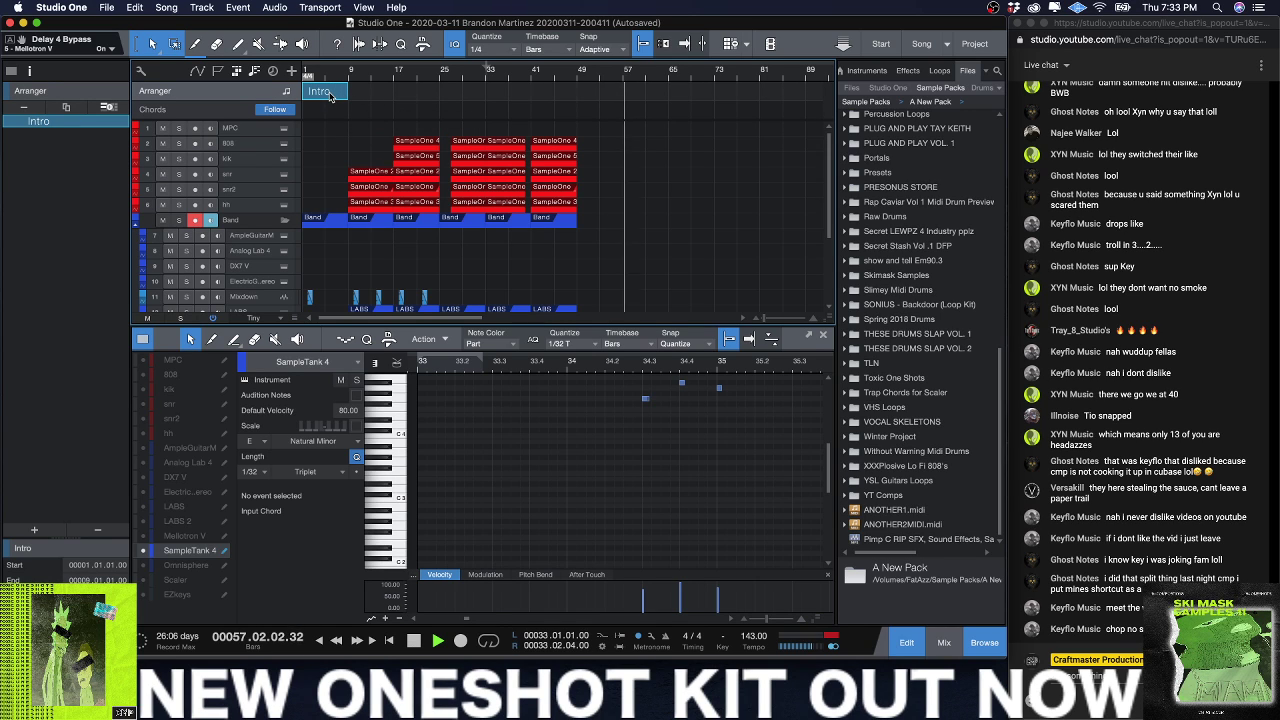
# Step: Add a Verse section from bar 9 to 17 and a Chorus section from bar 17 to 25 in the Arranger track
pyautogui.hotkey('ctrl', 'd')
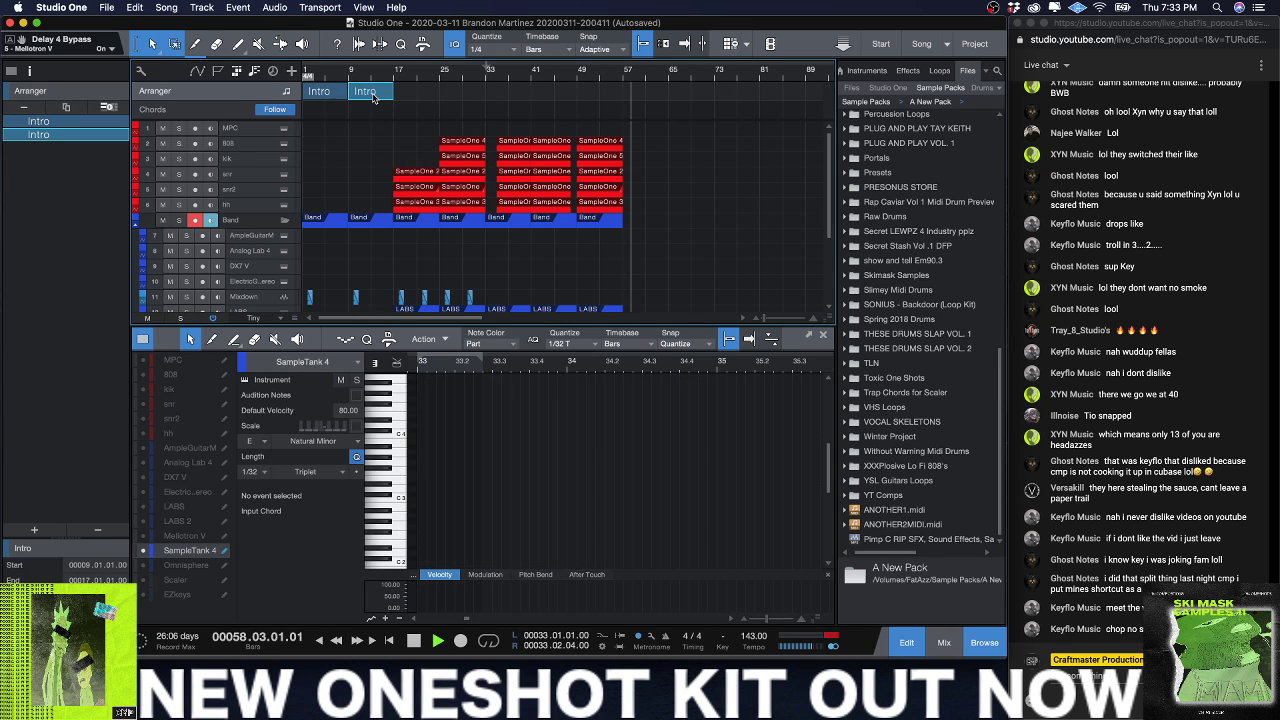
pyautogui.hotkey('ctrl', 'z')
pyautogui.click(356, 96)
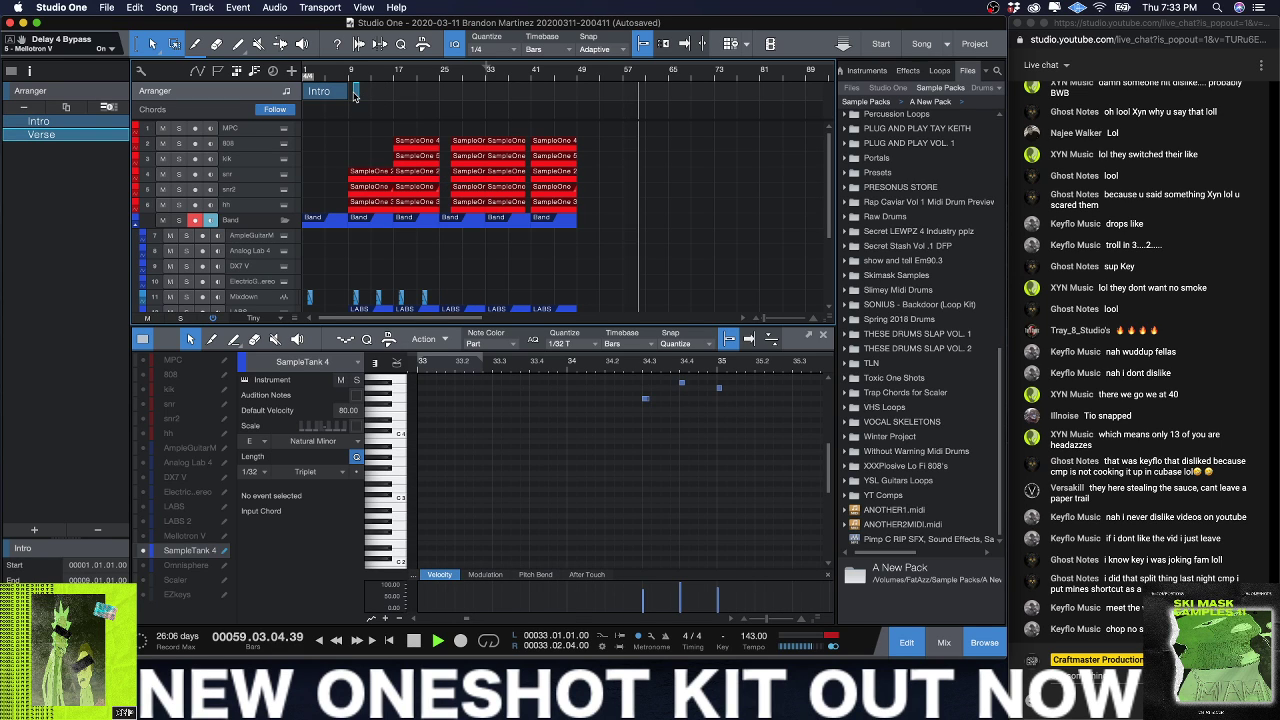
pyautogui.moveTo(354, 92); pyautogui.dragTo(392, 97)
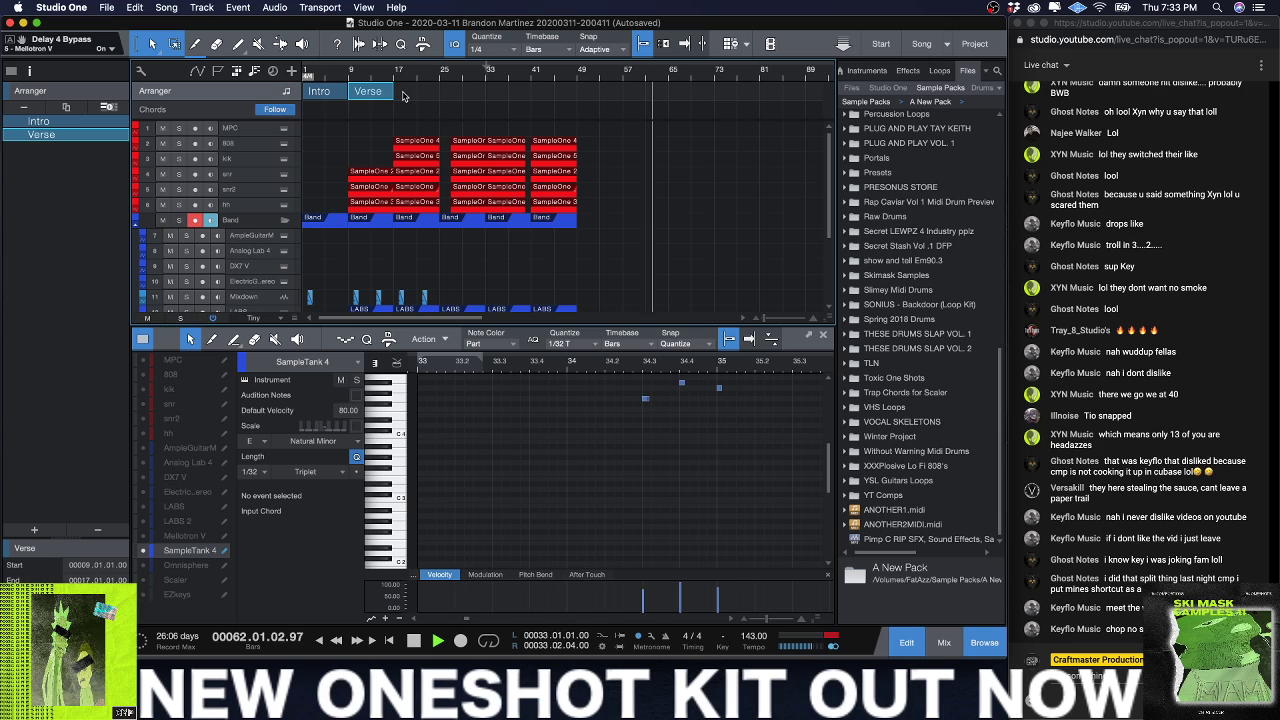
pyautogui.click(402, 92)
pyautogui.moveTo(406, 92); pyautogui.dragTo(441, 94)
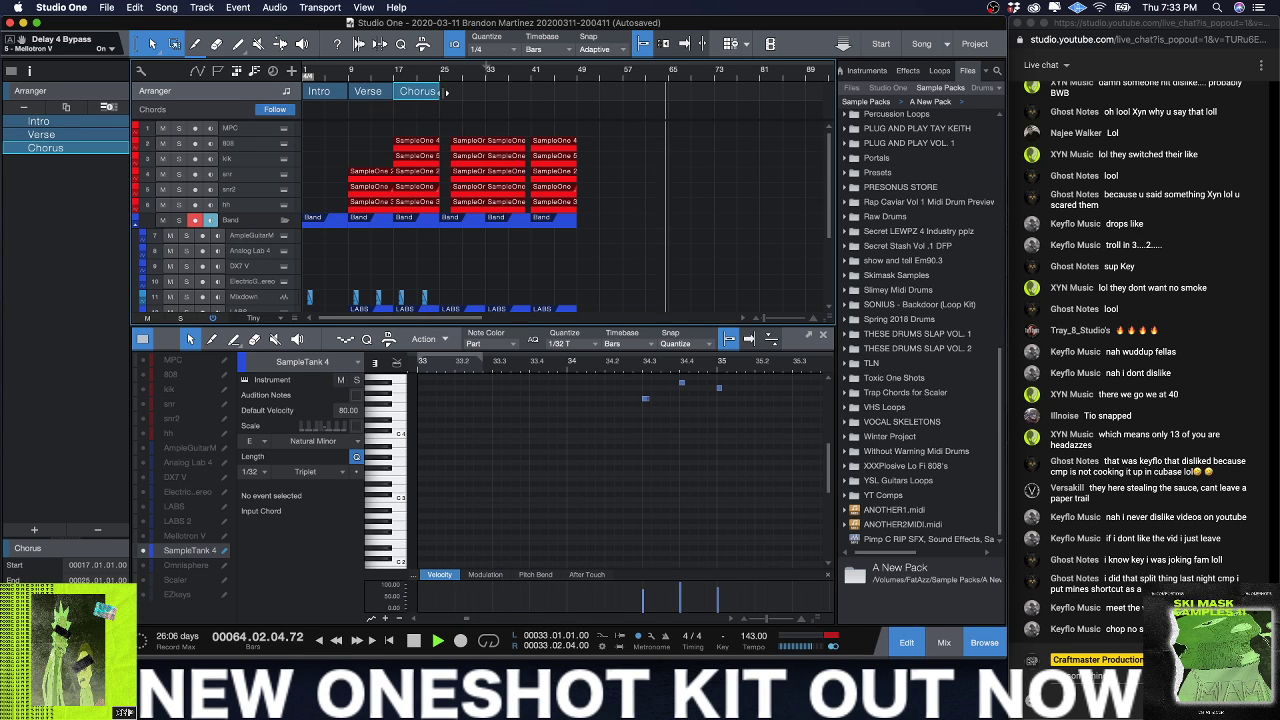
# Step: Add a Bridge section from bar 25 to 33 and an Outro section from bar 33 to 41 in the Arranger track
pyautogui.click(447, 94)
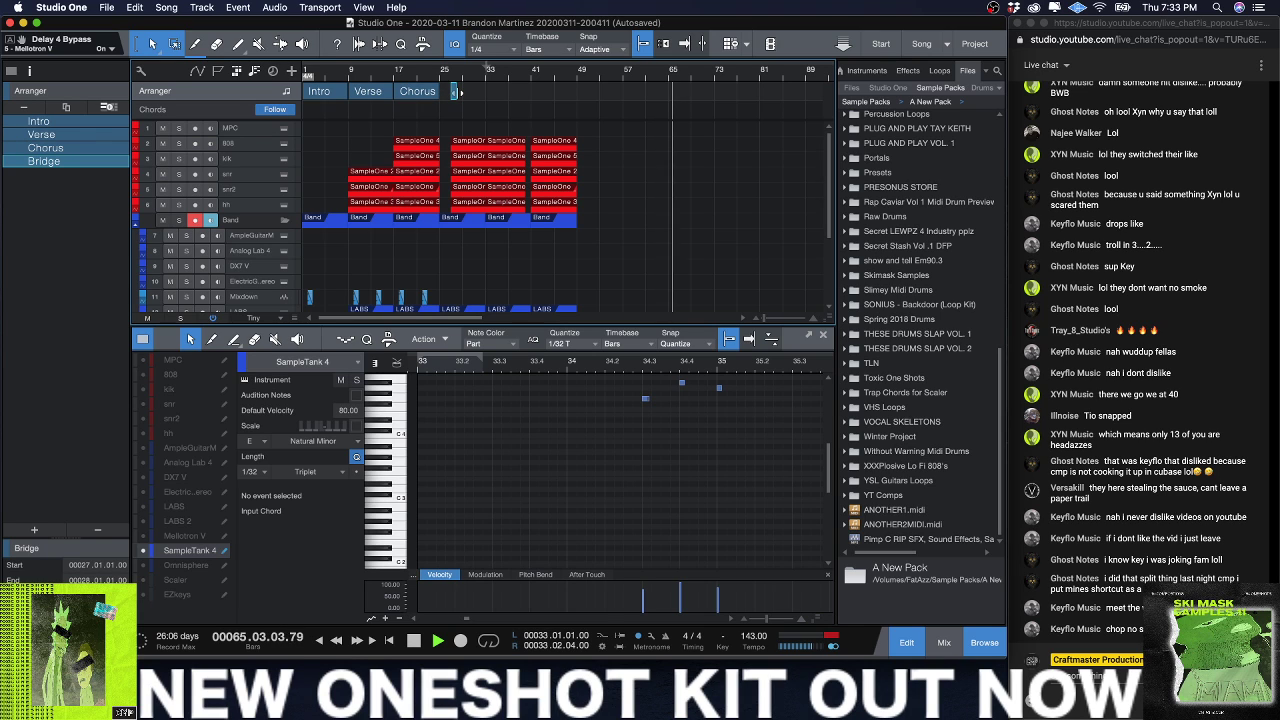
pyautogui.moveTo(452, 93); pyautogui.dragTo(529, 94)
pyautogui.click(494, 93)
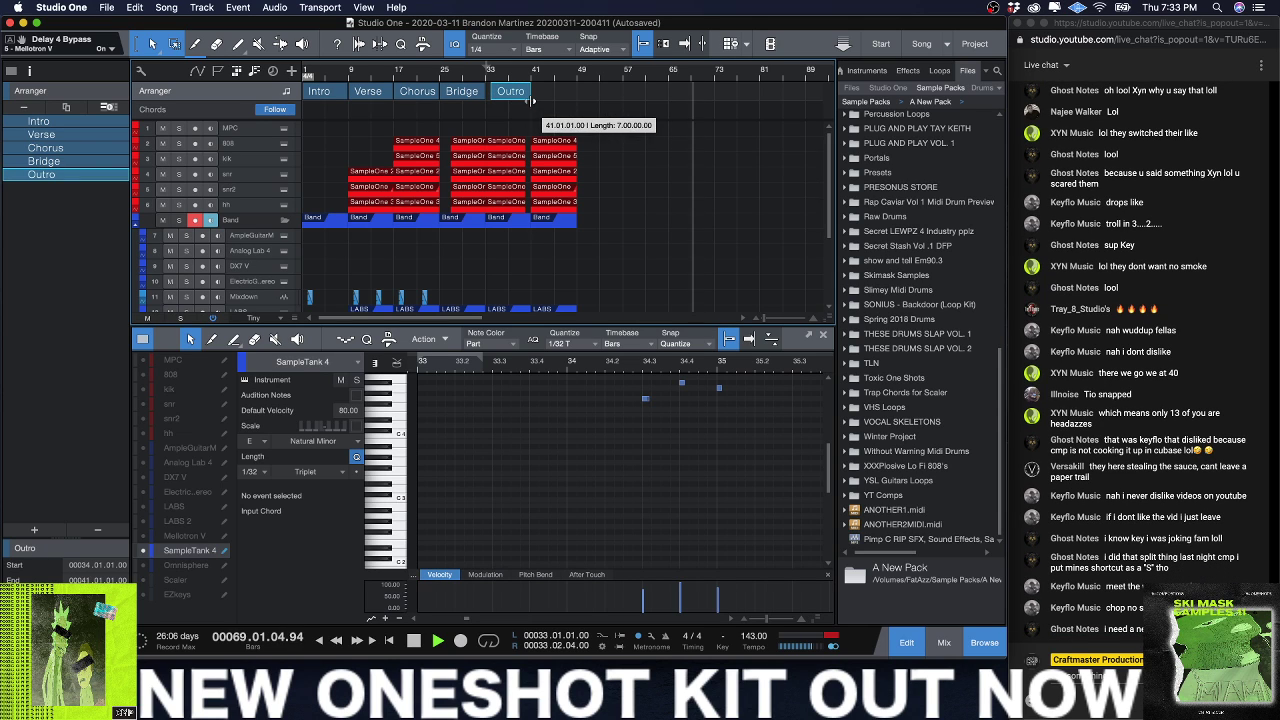
pyautogui.click(486, 91)
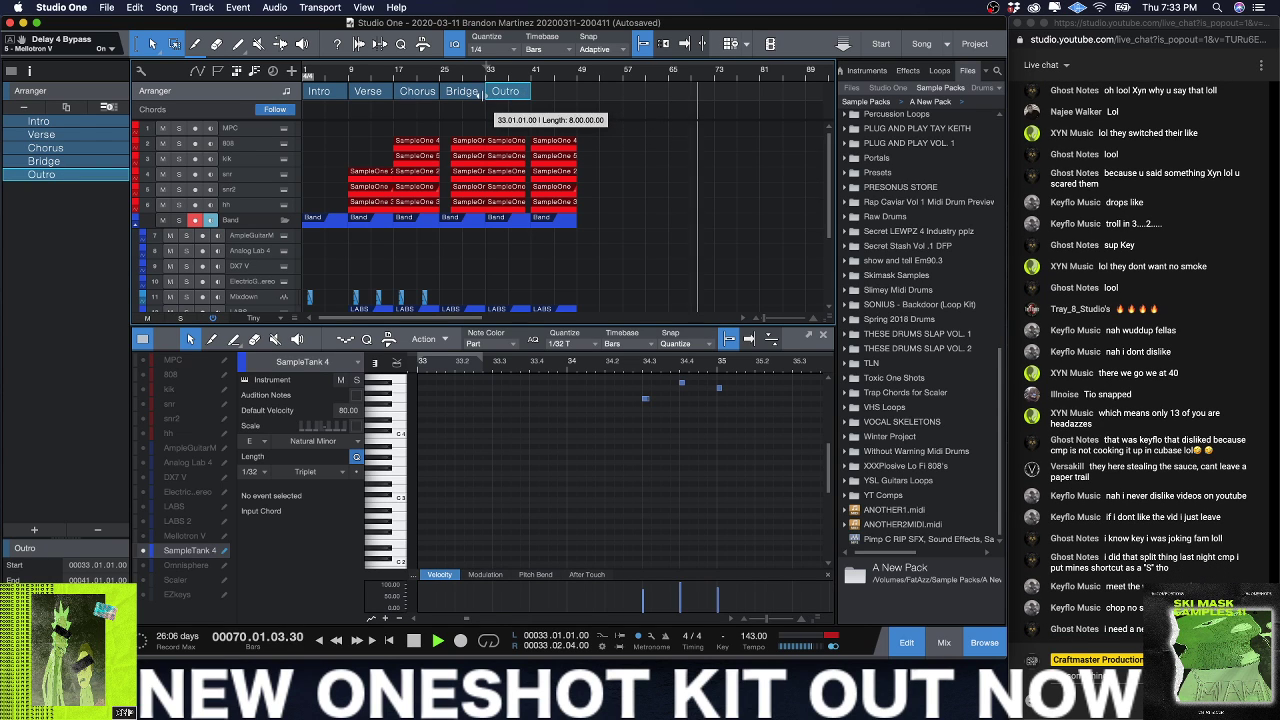
# Step: Add a Verse section from bar 41 to bar 49 in the Arranger track
pyautogui.click(540, 92)
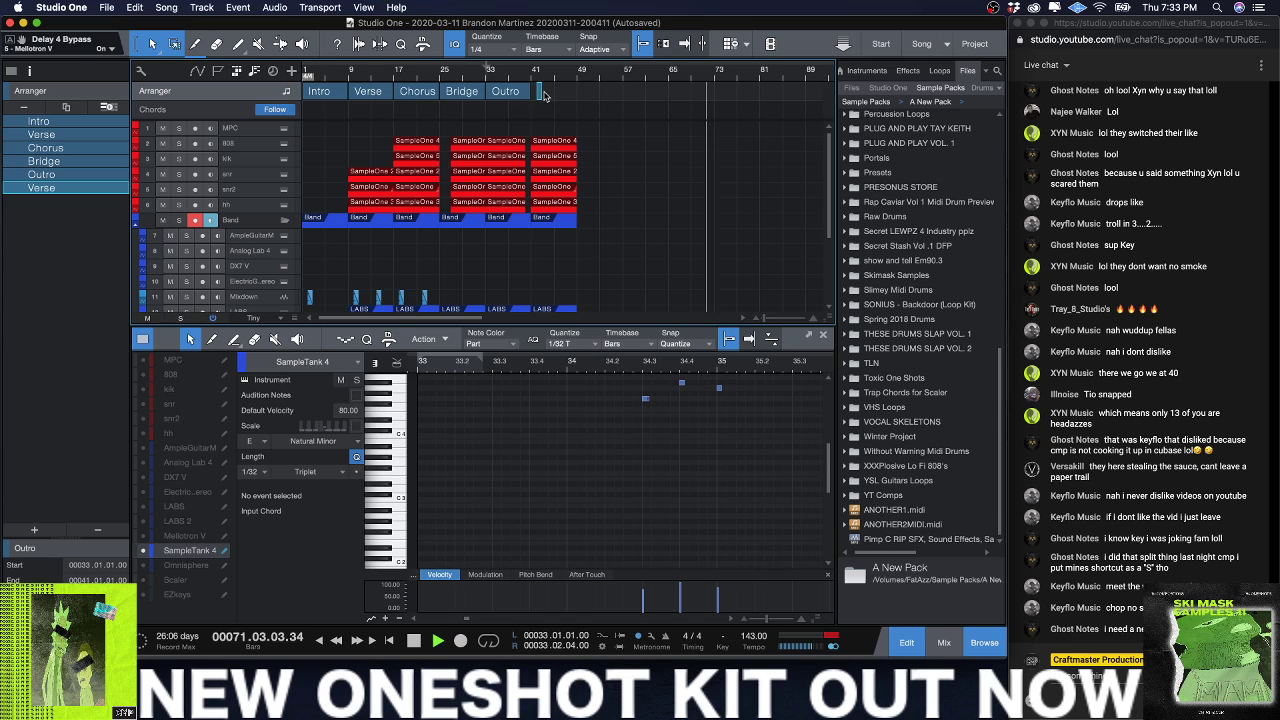
pyautogui.moveTo(546, 93)
pyautogui.mouseDown()
pyautogui.moveTo(578, 98)
pyautogui.moveTo(531, 98)
pyautogui.mouseUp()
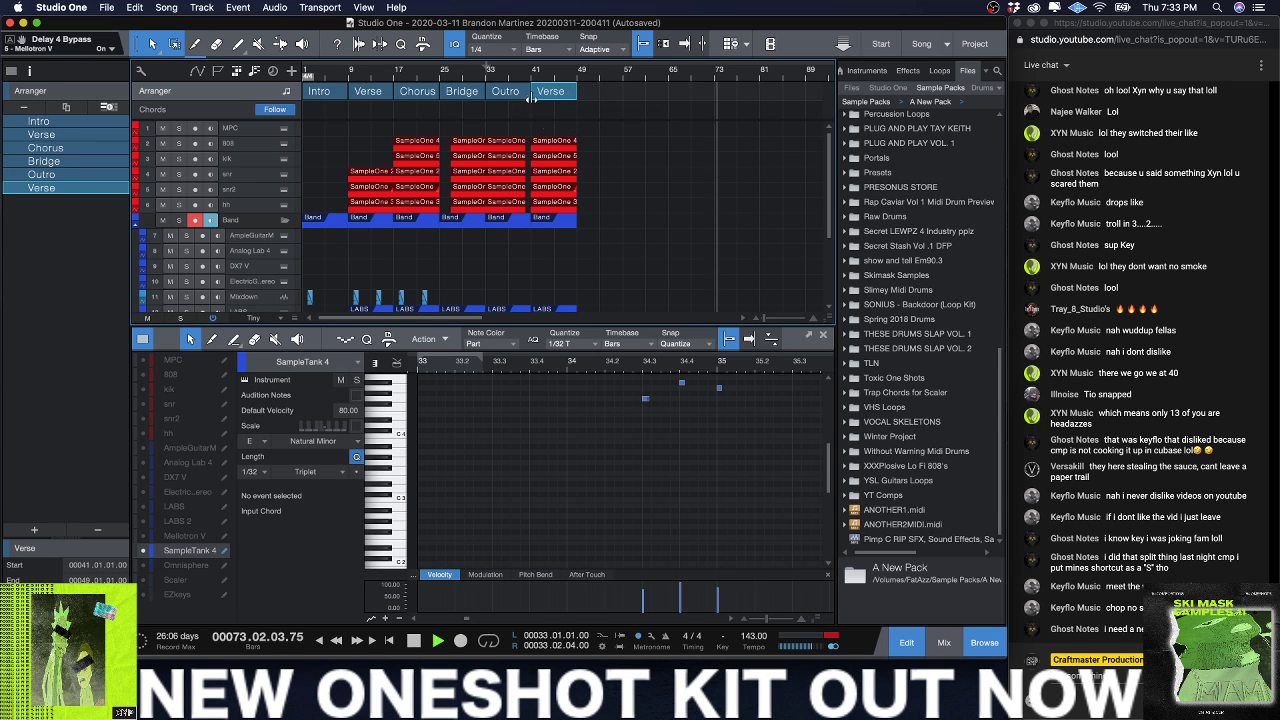
# Step: Rename the Verse section at bar 9 to "hok1" and the Chorus section at bar 17 to "hok2"
pyautogui.click(371, 91)
pyautogui.doubleClick(371, 91)
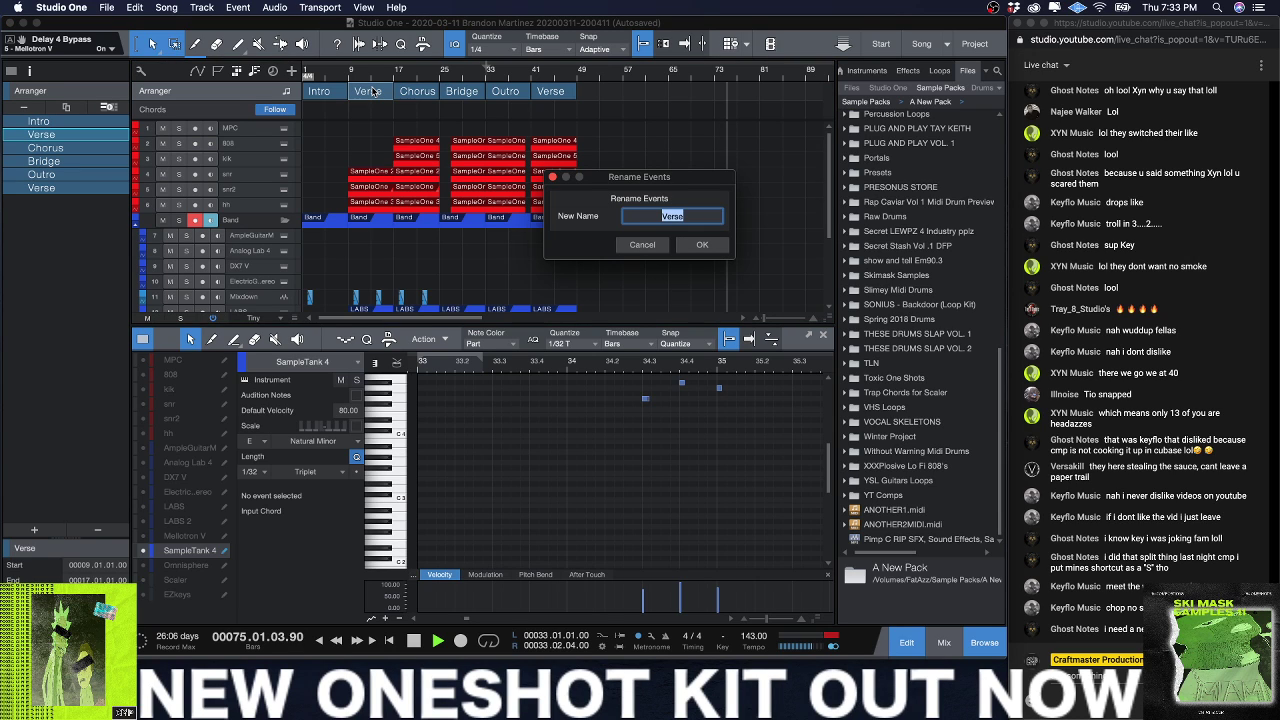
pyautogui.write('Hook')
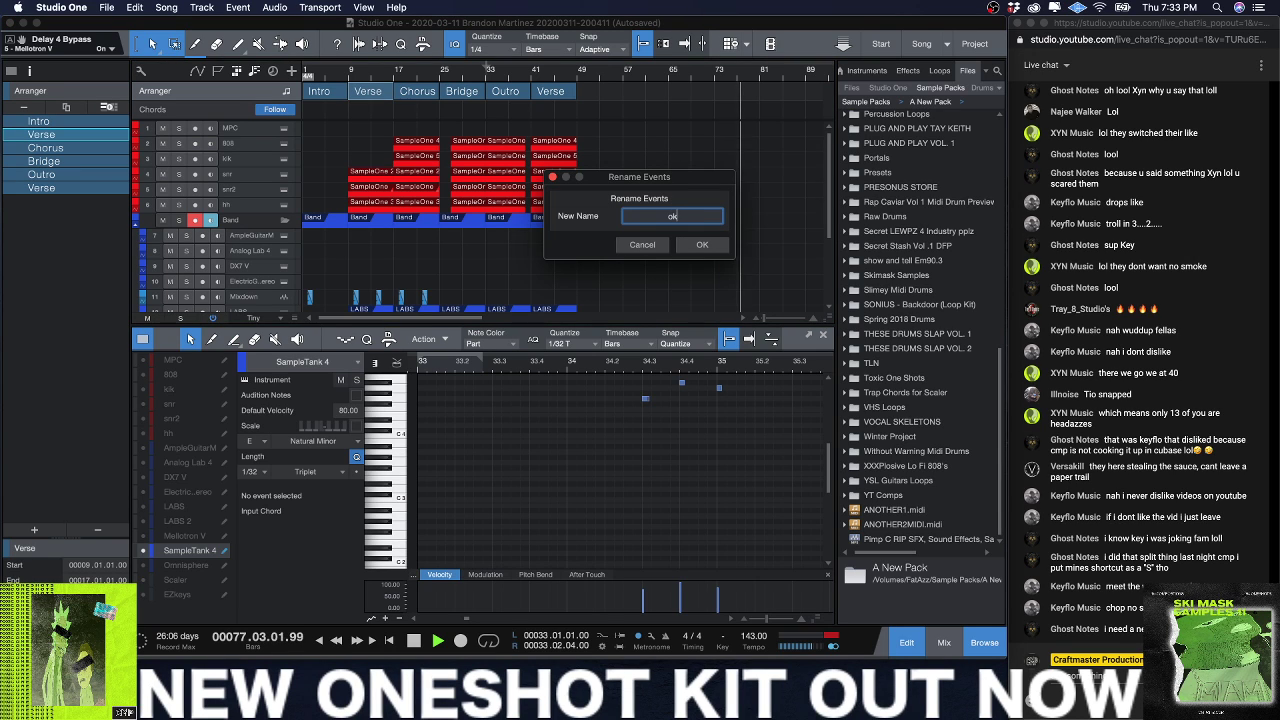
pyautogui.write('hok1')
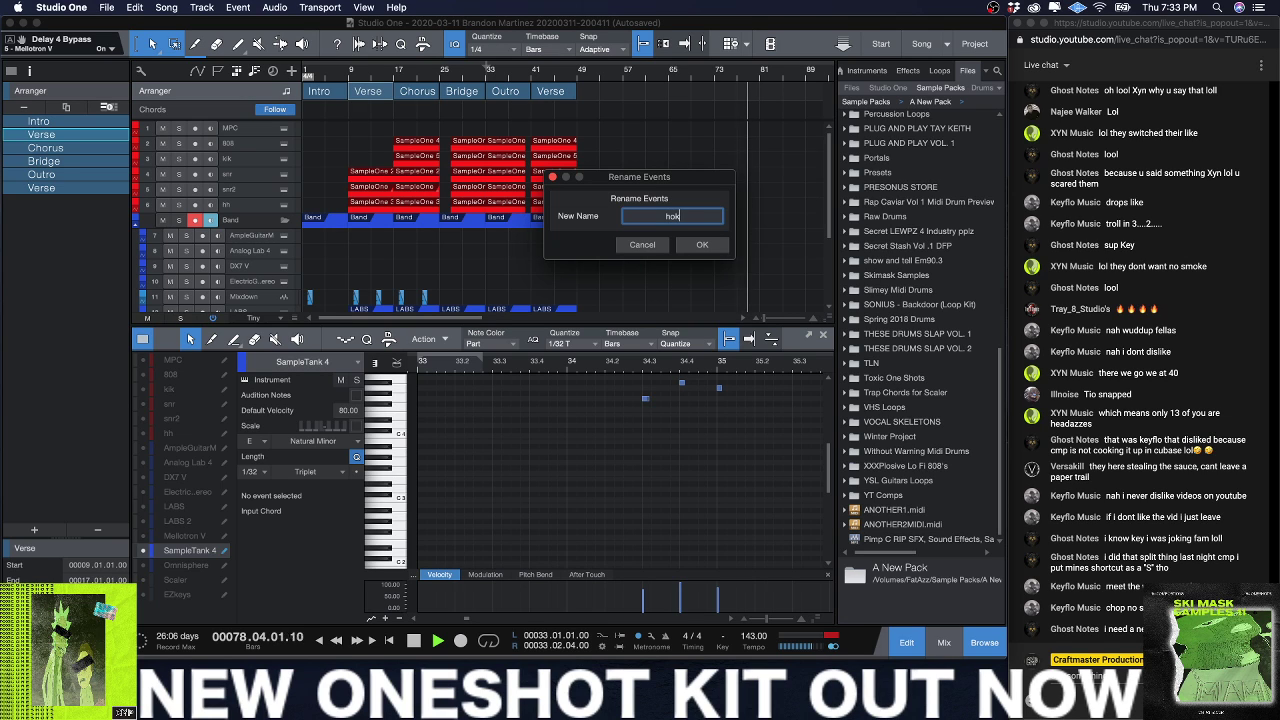
pyautogui.press('Return')
pyautogui.click(428, 97)
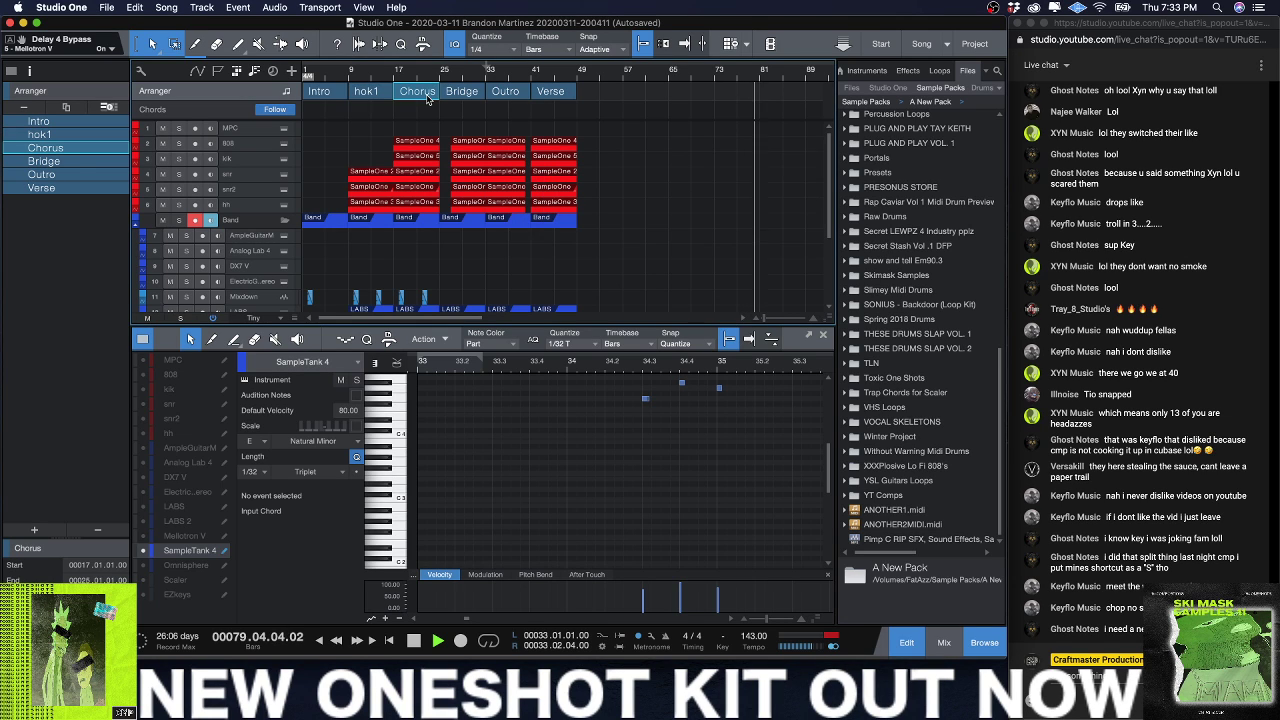
pyautogui.doubleClick(428, 97)
pyautogui.write('hok2')
pyautogui.press('Return')
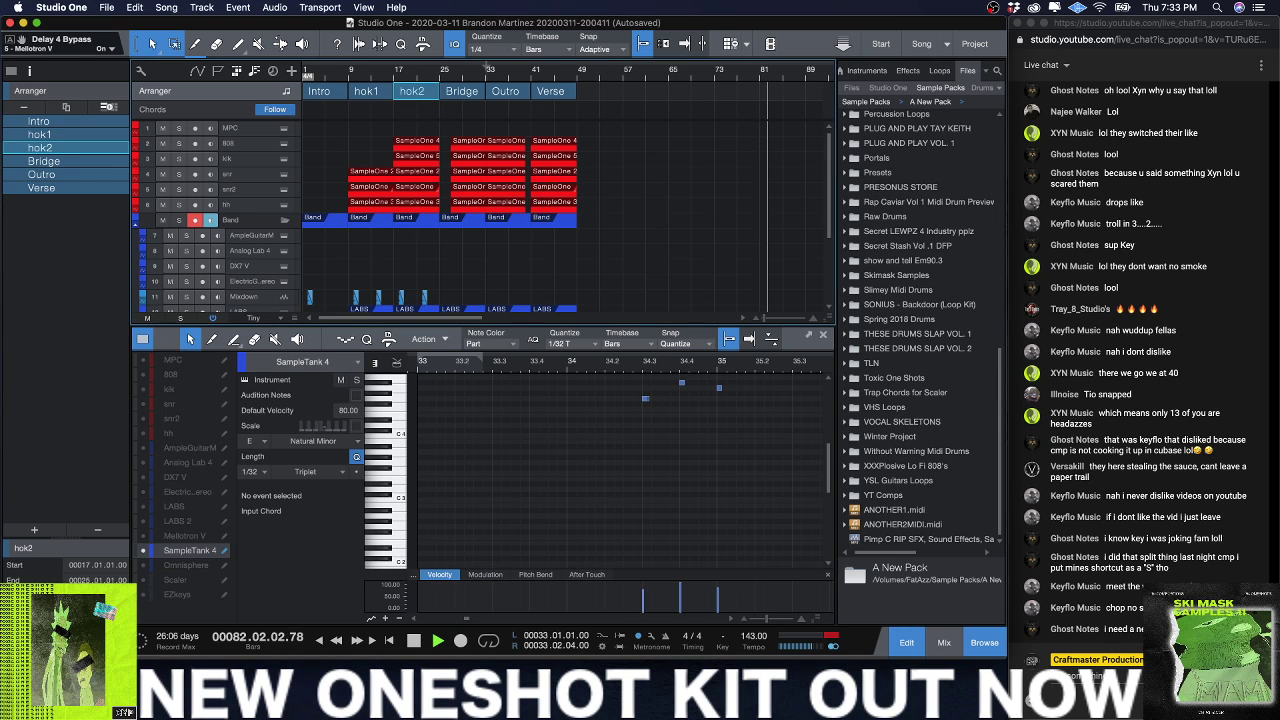
# Step: Rename the Bridge section to "v1" and the Outro section to "v2" in the Arranger track
pyautogui.click(470, 92)
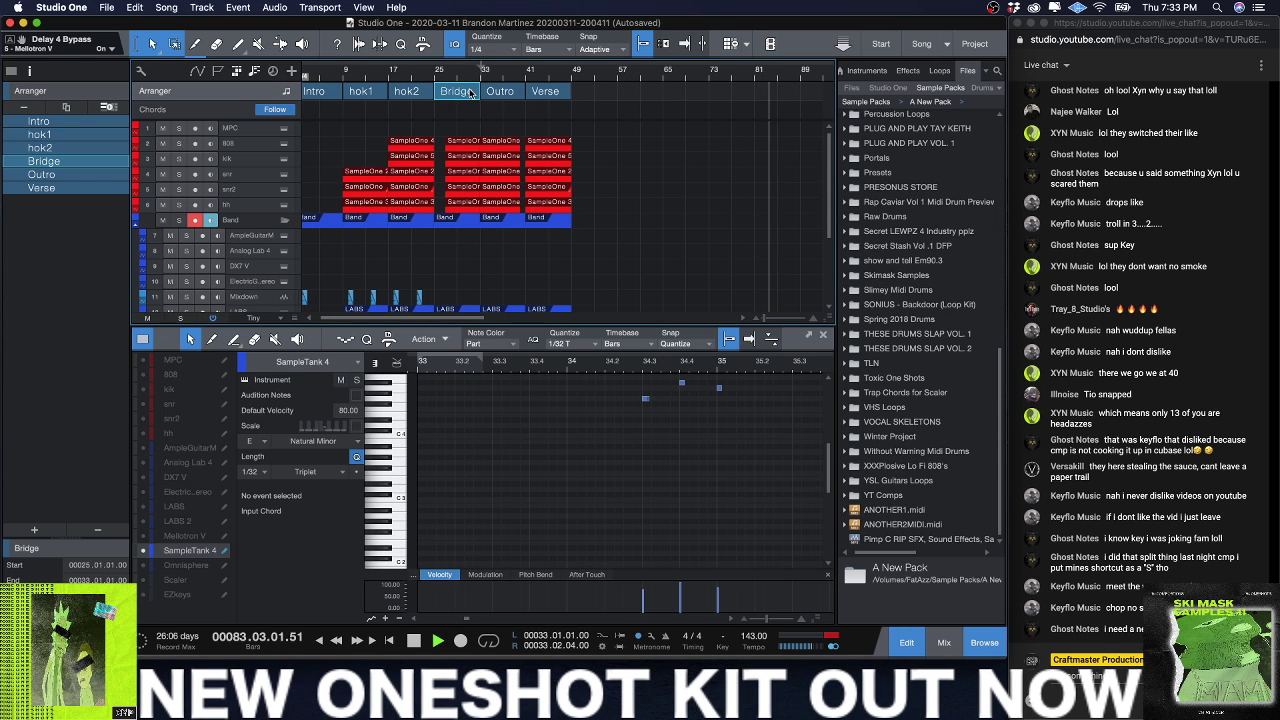
pyautogui.doubleClick(470, 92)
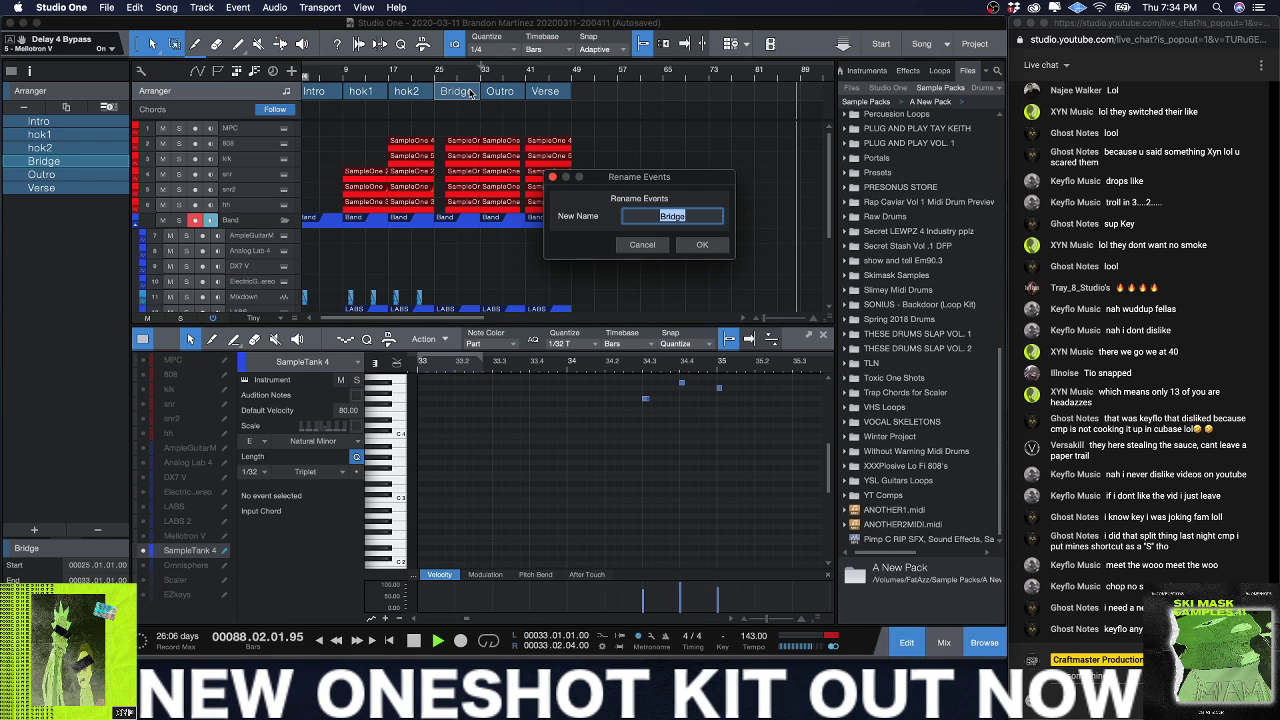
pyautogui.write('v1')
pyautogui.press('Return')
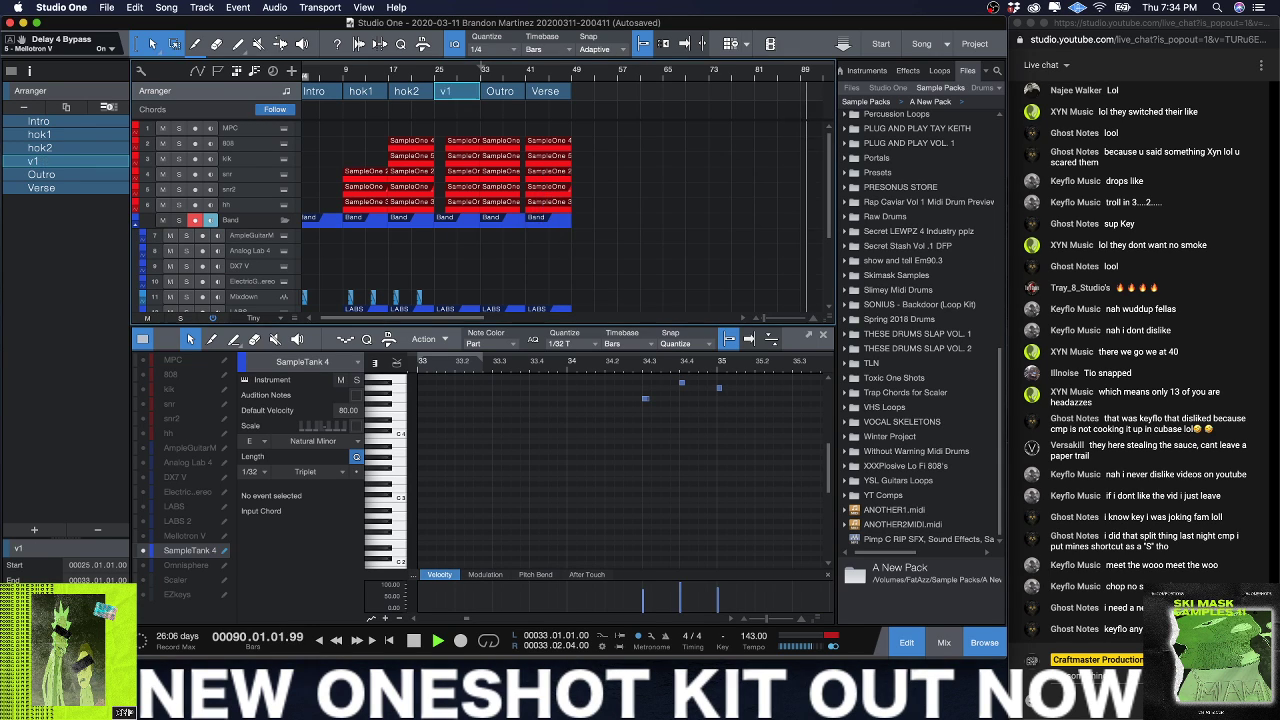
pyautogui.click(507, 93)
pyautogui.doubleClick(507, 93)
pyautogui.write('v2')
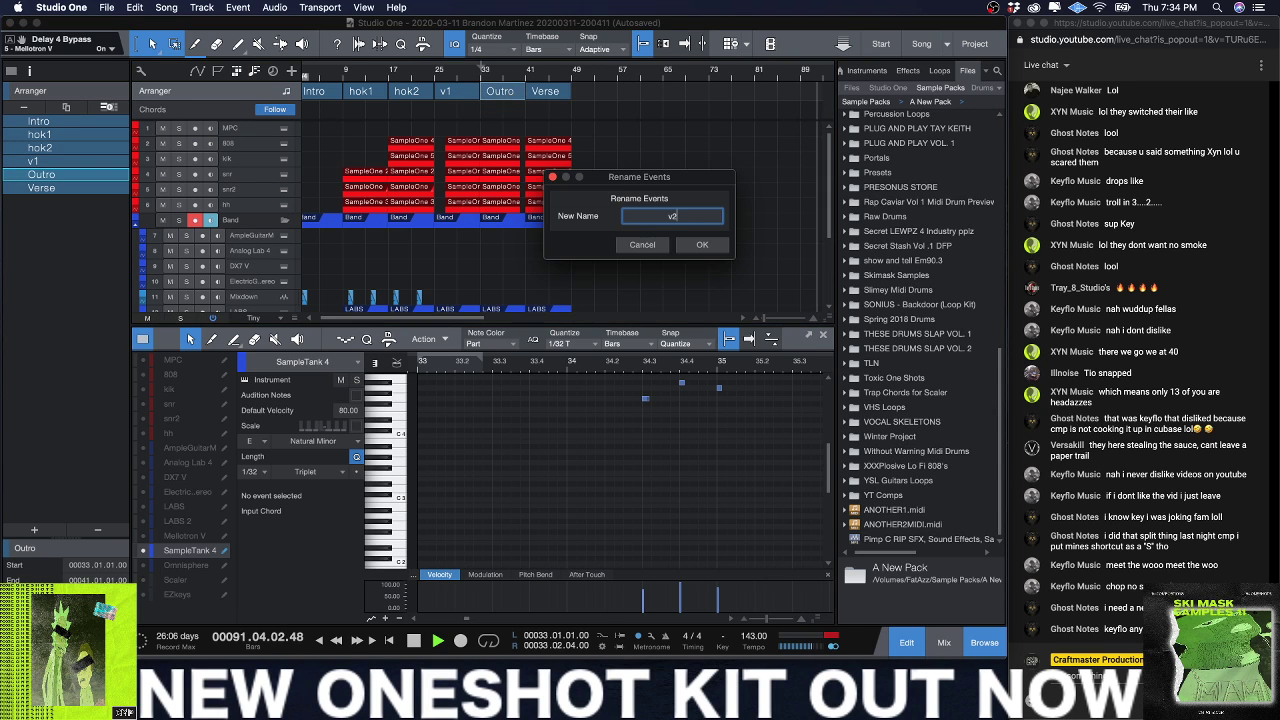
pyautogui.press('Return')
# Step: Rename the Verse section at bar 41 to "v3" and clear the selection
pyautogui.click(560, 93)
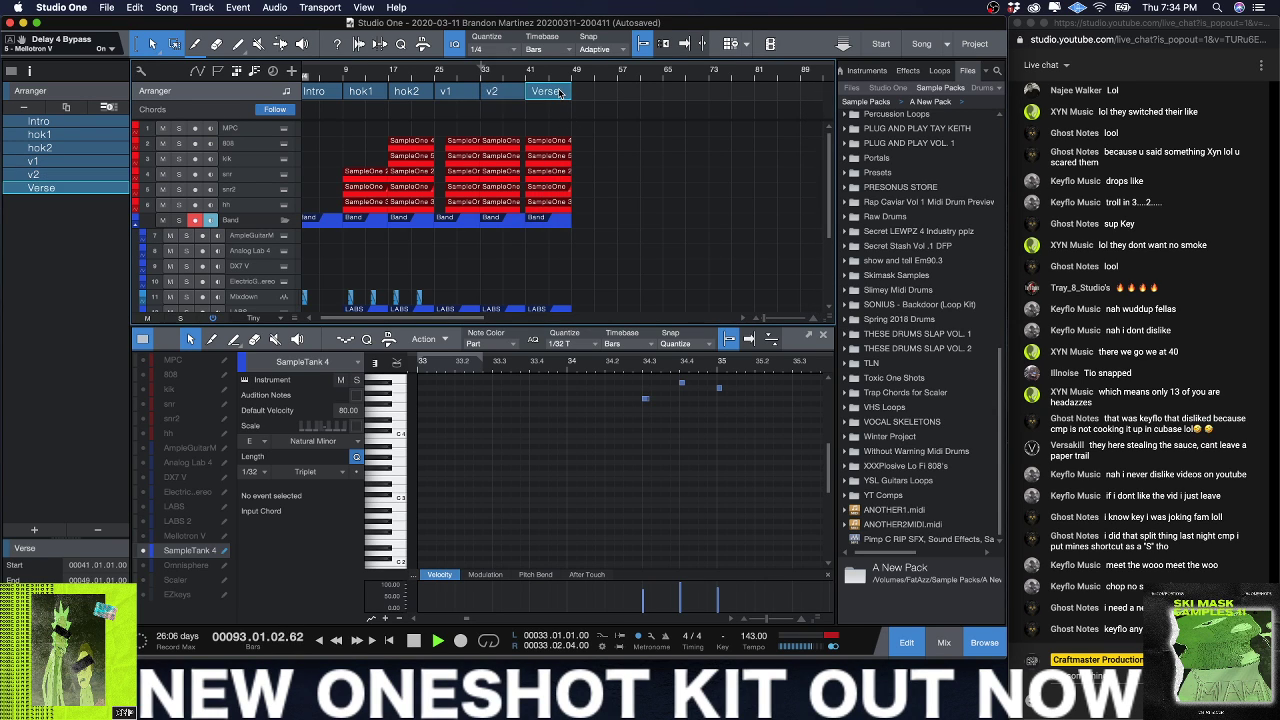
pyautogui.doubleClick(560, 93)
pyautogui.write('v3')
pyautogui.press('Return')
pyautogui.click(630, 140)
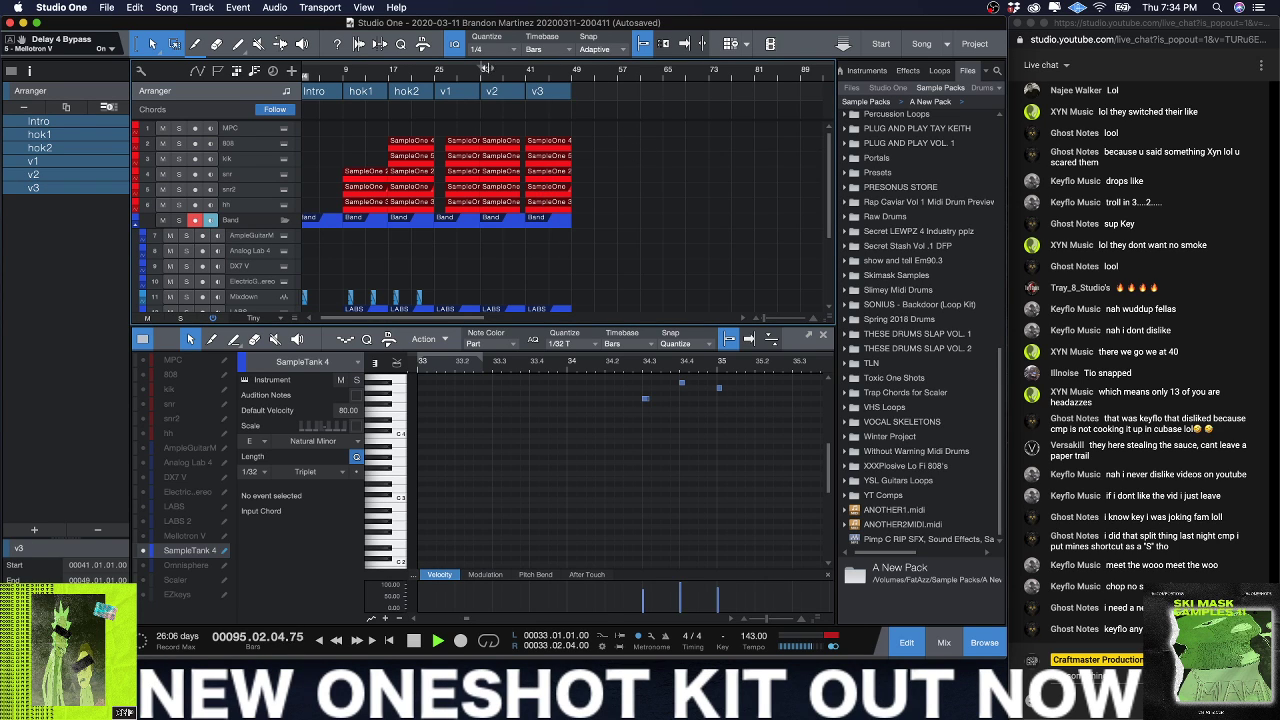
# Step: Play the song from the beginning into the hok1 section with autoscroll enabled, stopping during hok1
pyautogui.click(569, 86)
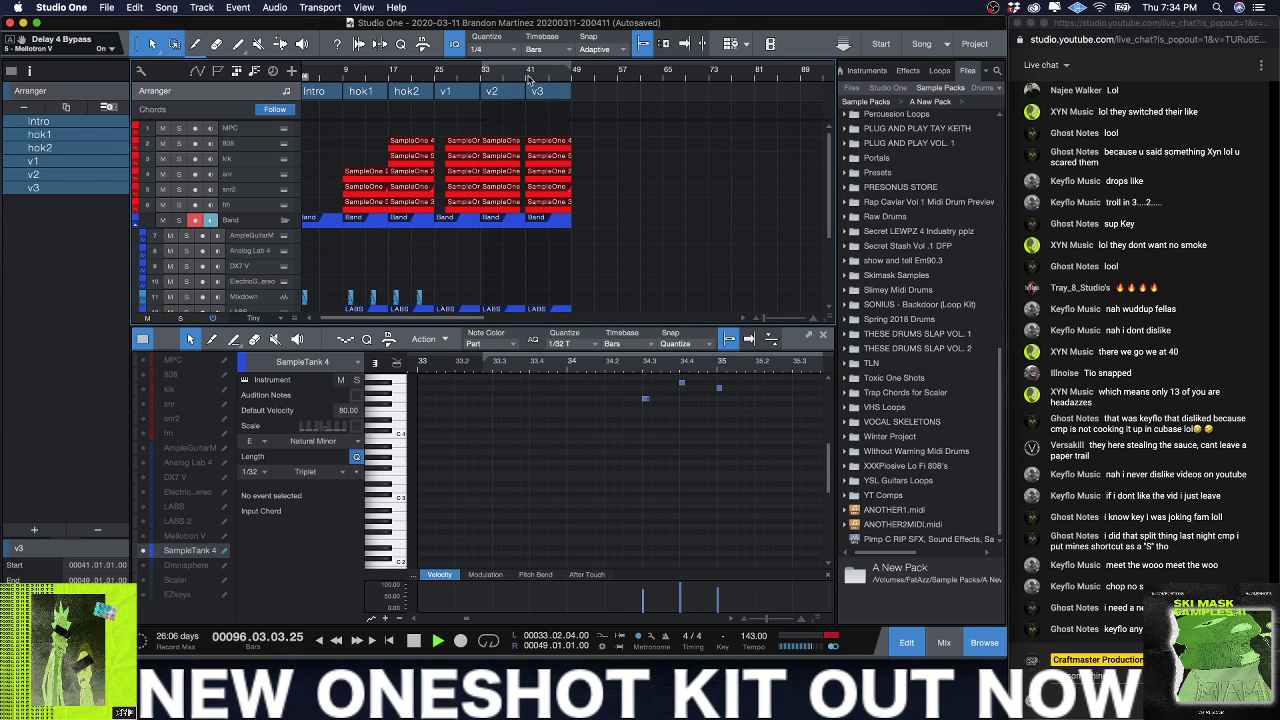
pyautogui.moveTo(483, 70); pyautogui.dragTo(306, 70)
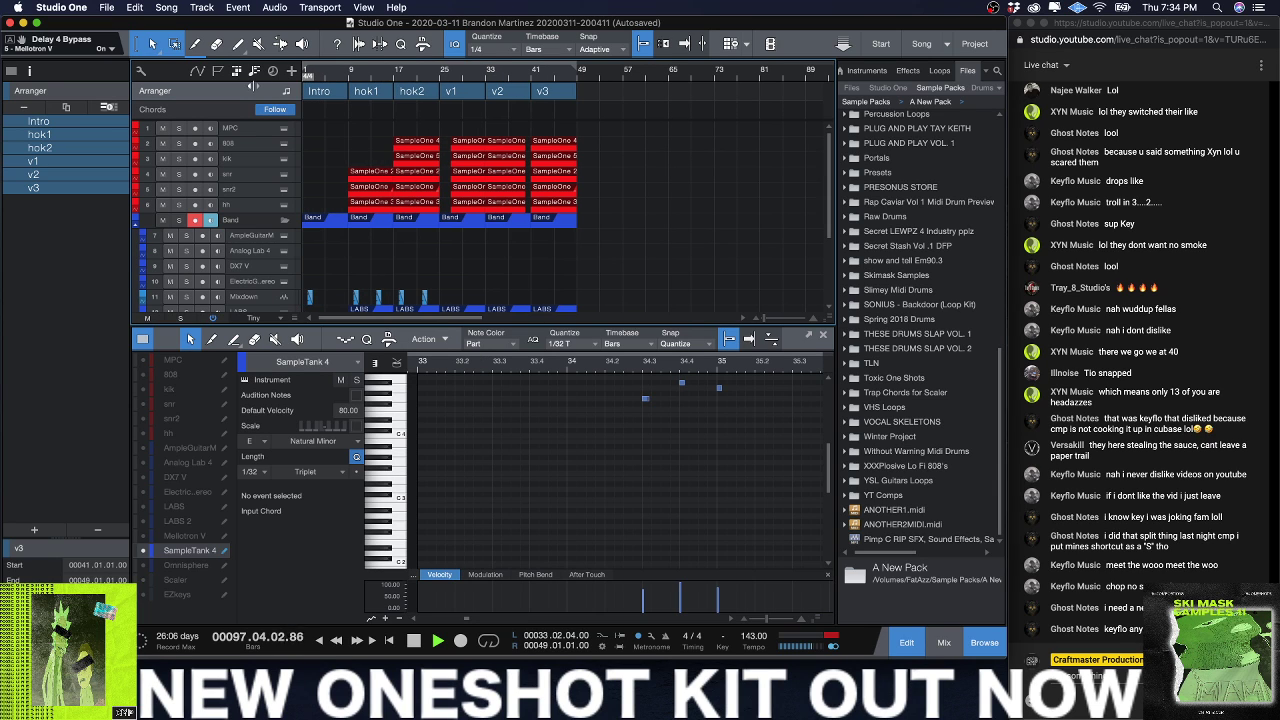
pyautogui.press('f')
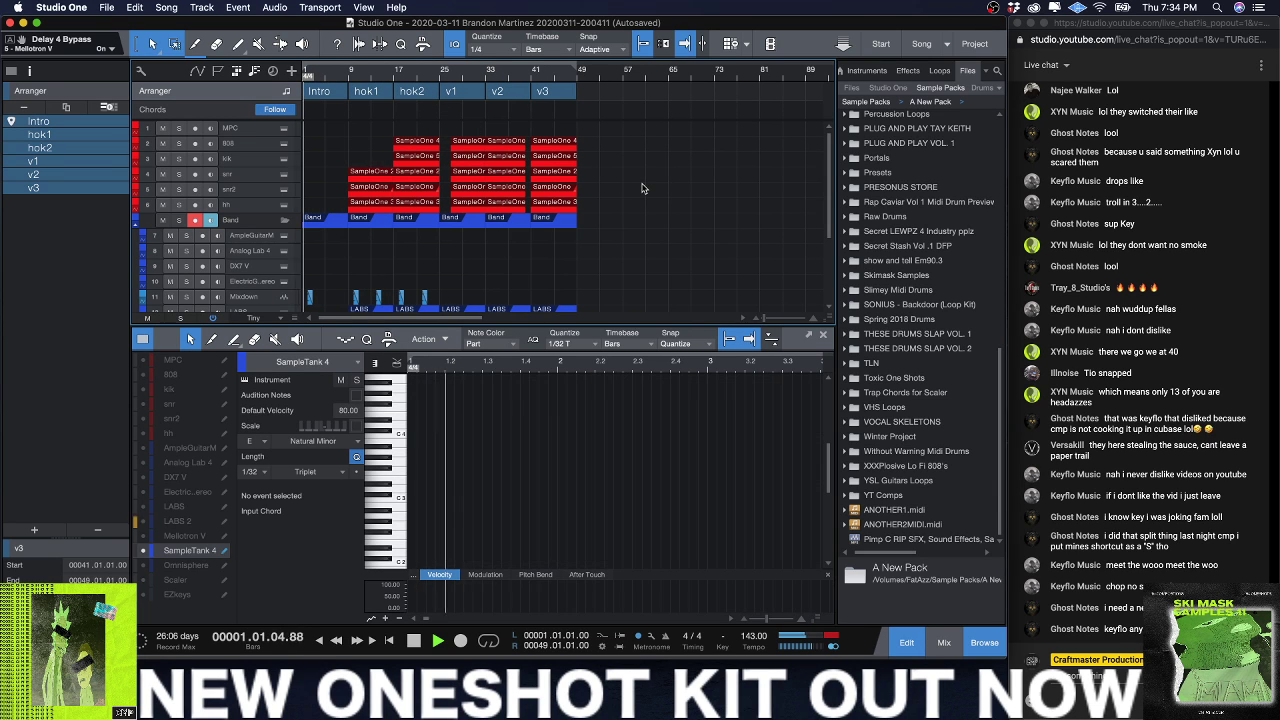
pyautogui.click(347, 78)
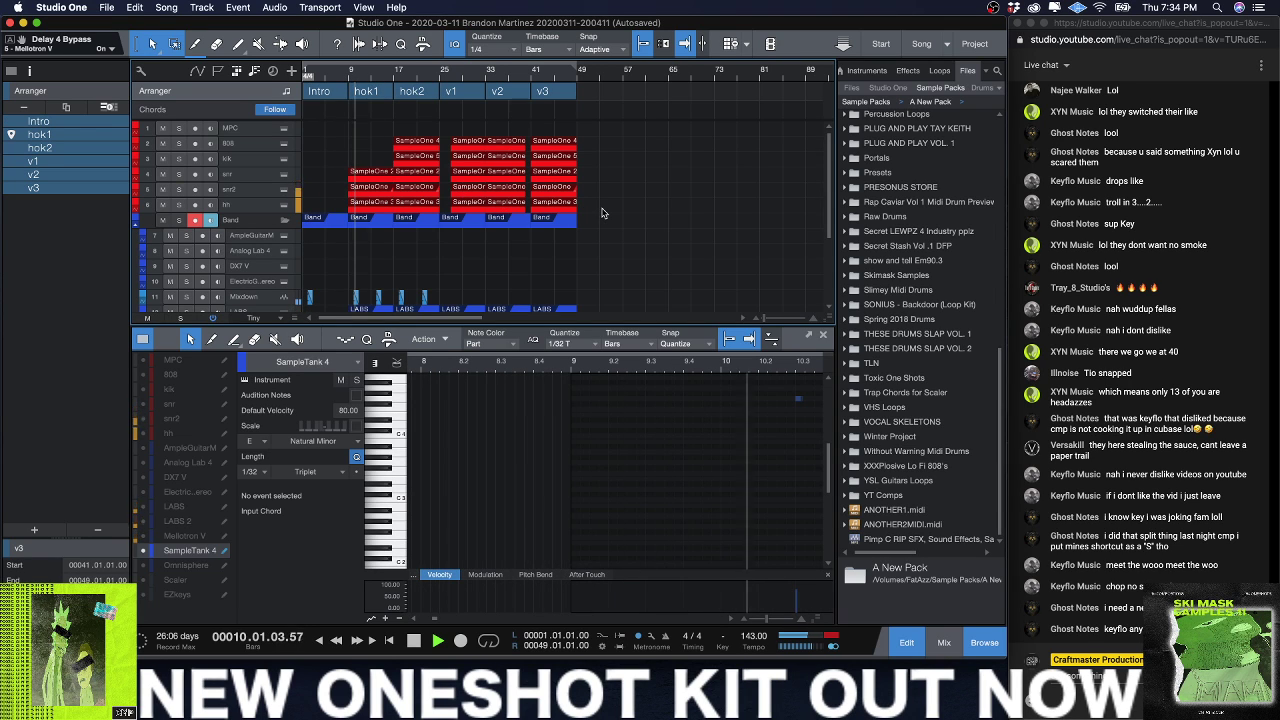
pyautogui.scroll(-1, 602, 212)
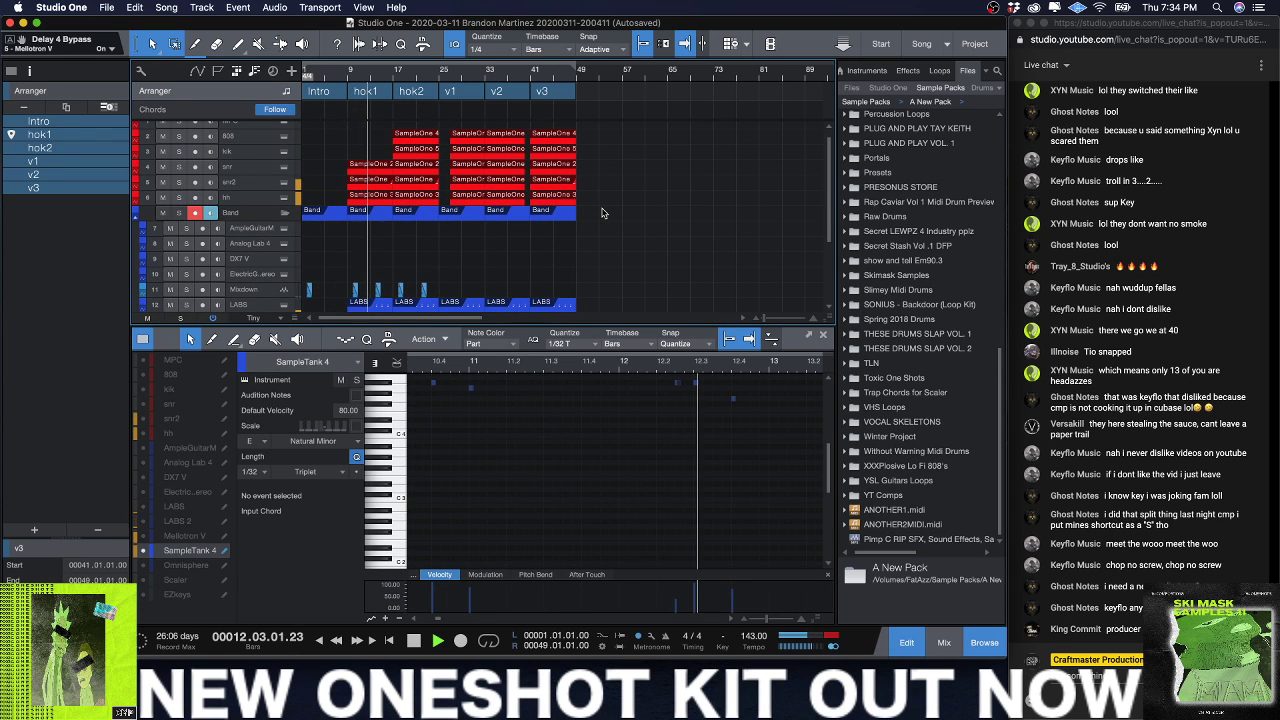
pyautogui.press('space')
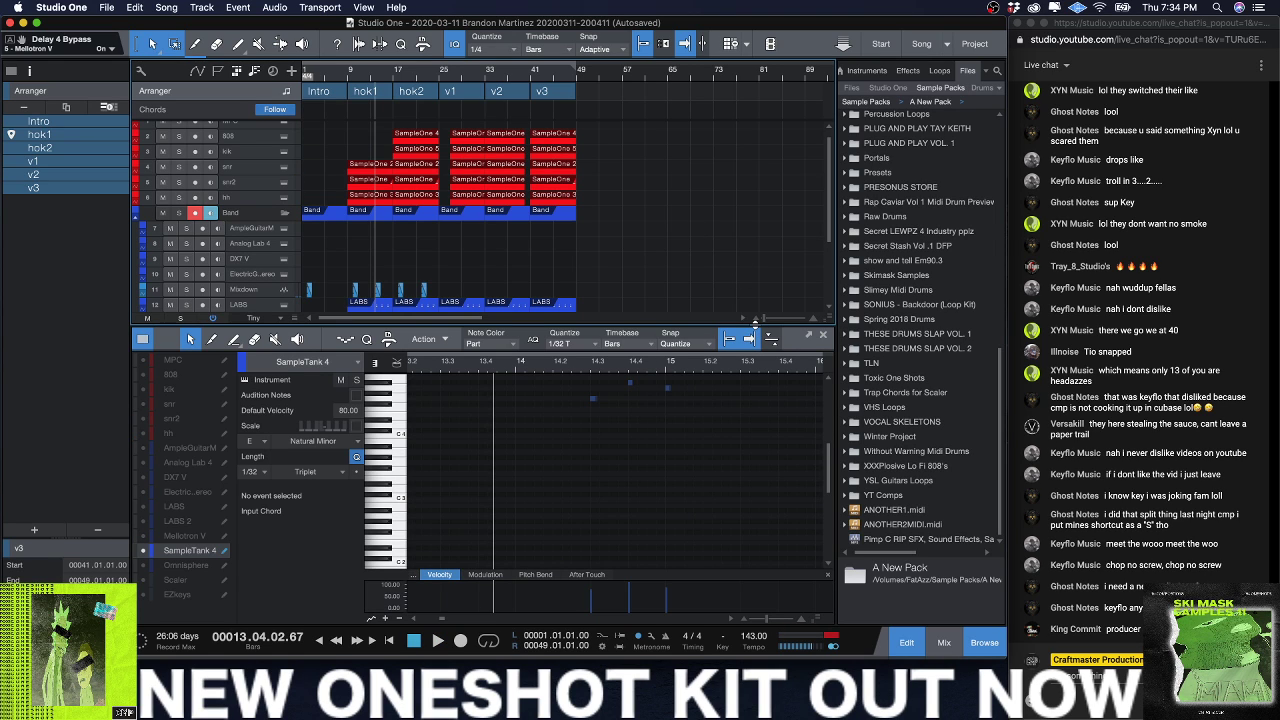
# Step: Show the mixer in place of the editor, hide the browser and inspector, and enlarge the console to reveal the bus inserts
pyautogui.press('F3')
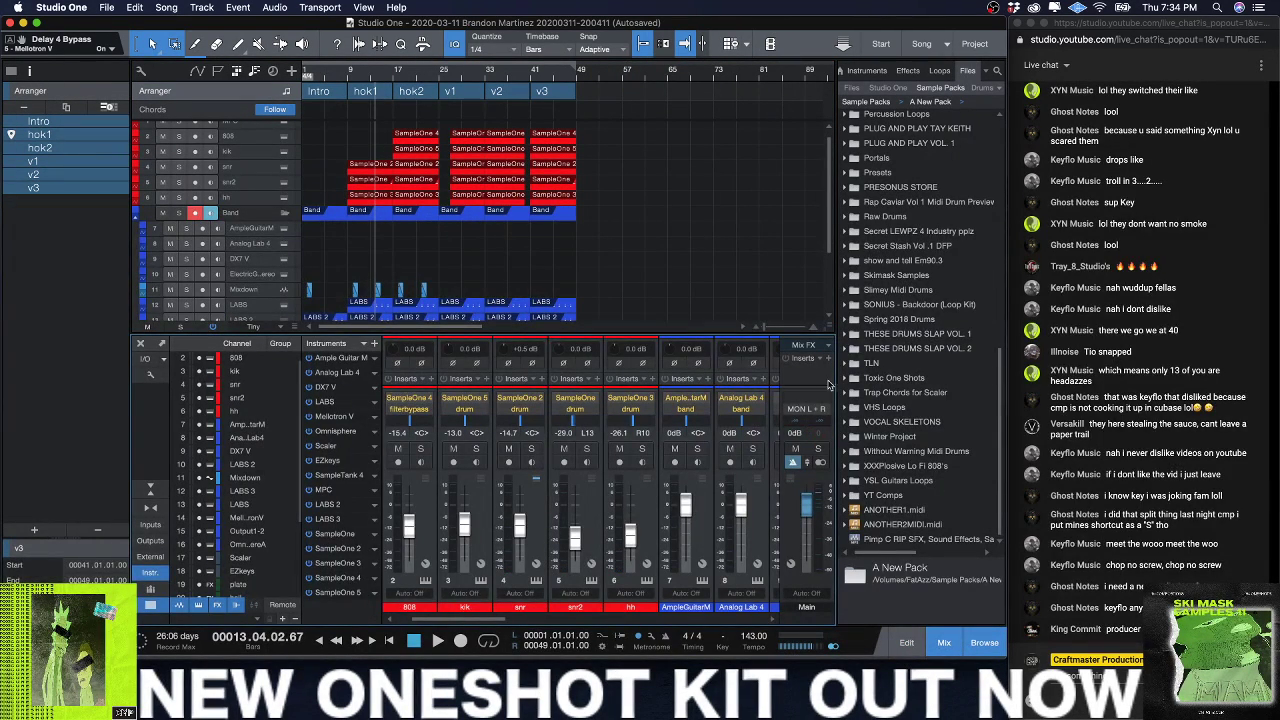
pyautogui.press('F5')
pyautogui.press('F4')
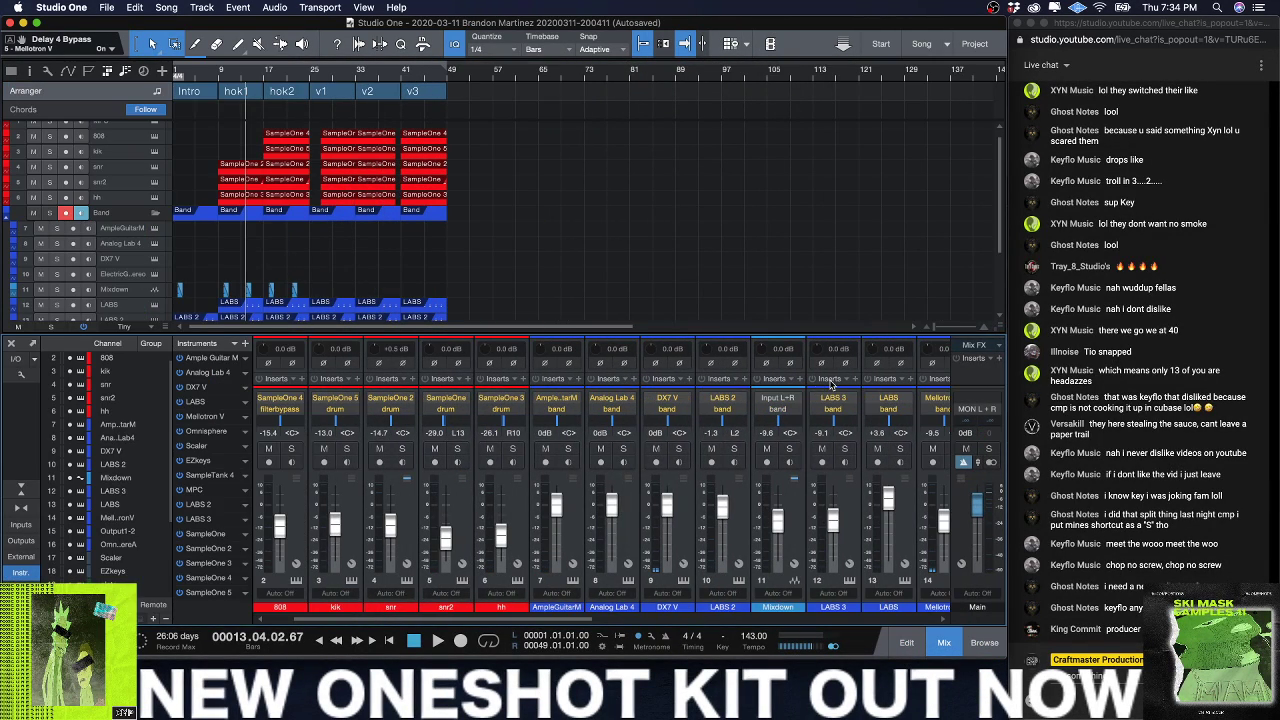
pyautogui.hscroll(15, 708, 485)
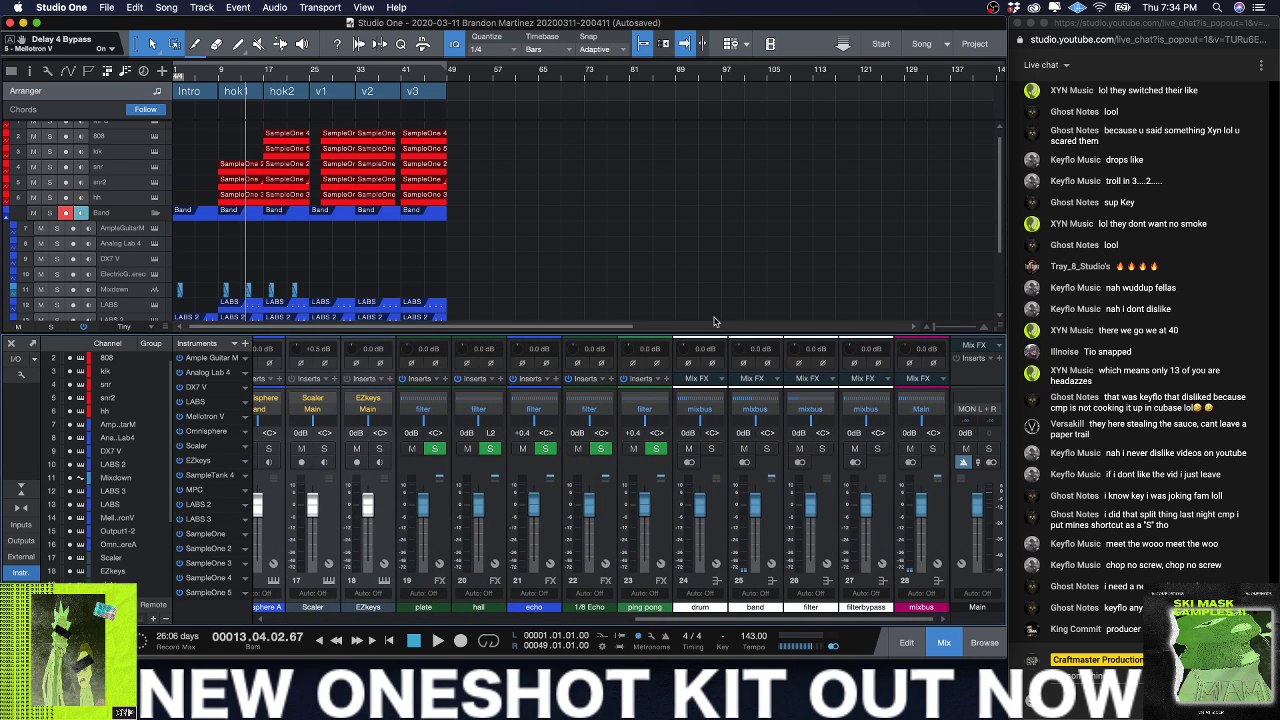
pyautogui.click(712, 343)
pyautogui.moveTo(715, 332); pyautogui.dragTo(721, 254)
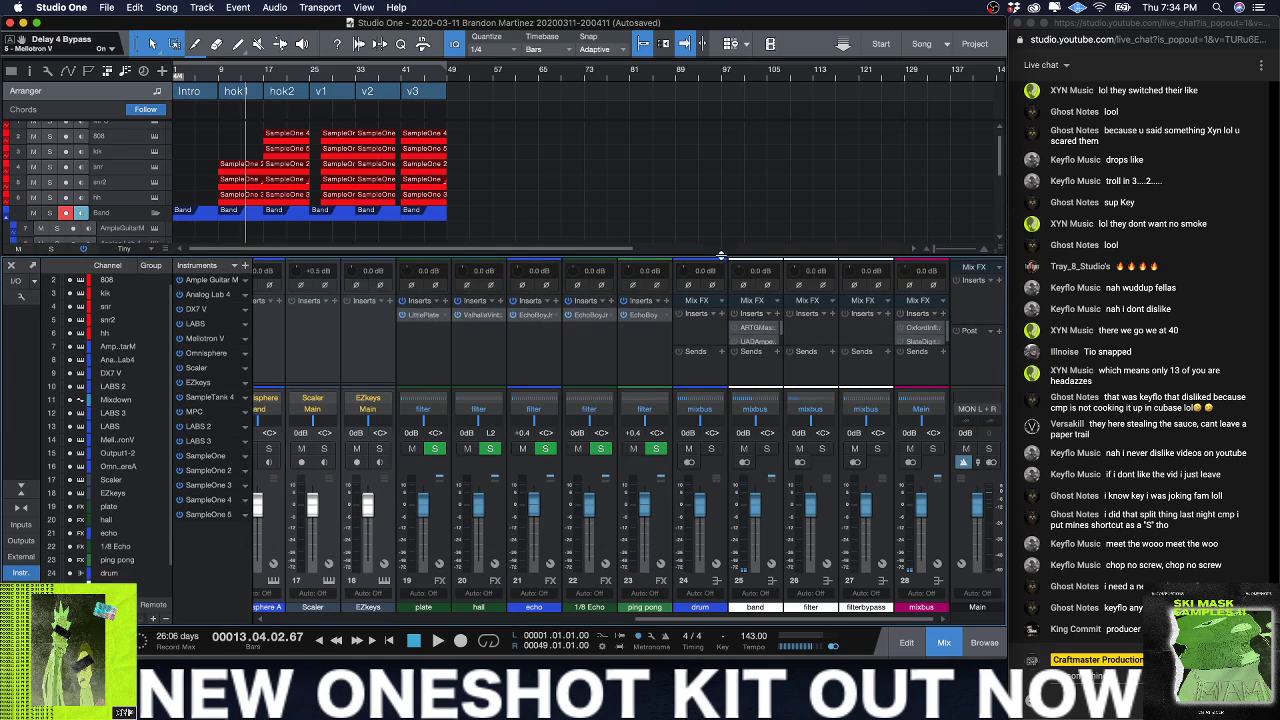
# Step: Search the plug-ins for "pip" and add Pipeline Stereo as an insert on the drum bus
pyautogui.click(722, 314)
pyautogui.write('pip')
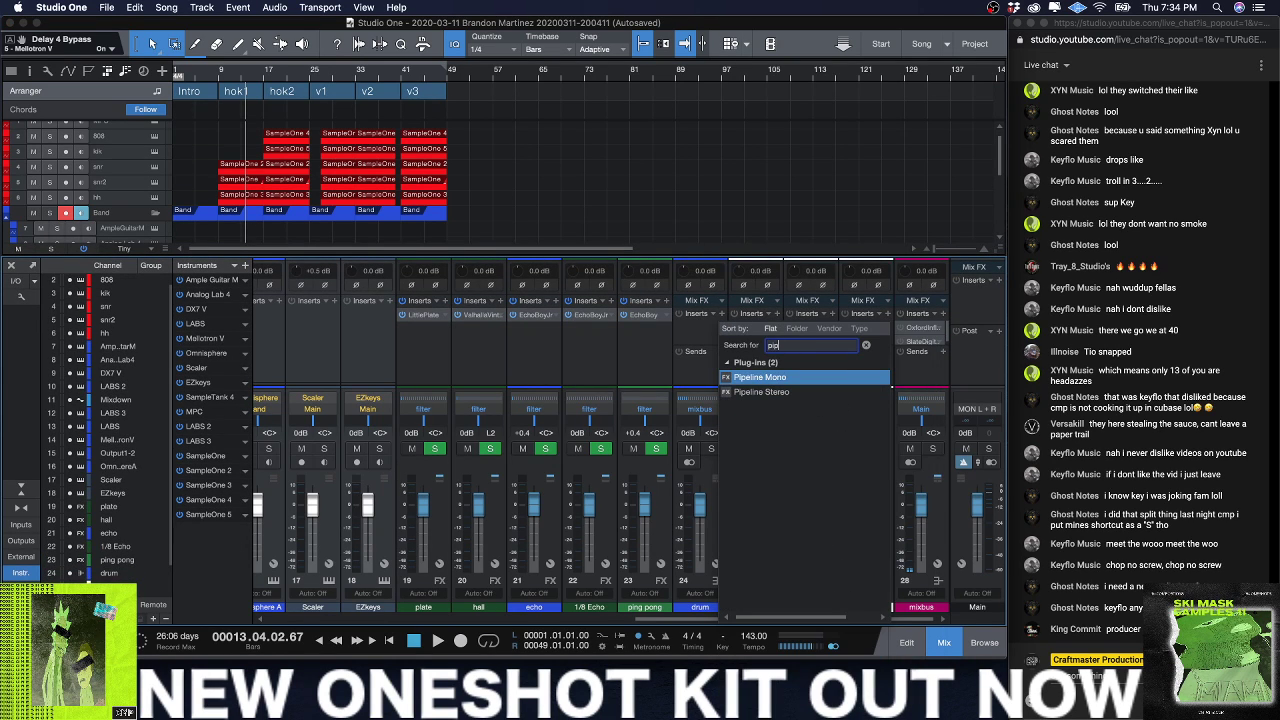
pyautogui.press('Down')
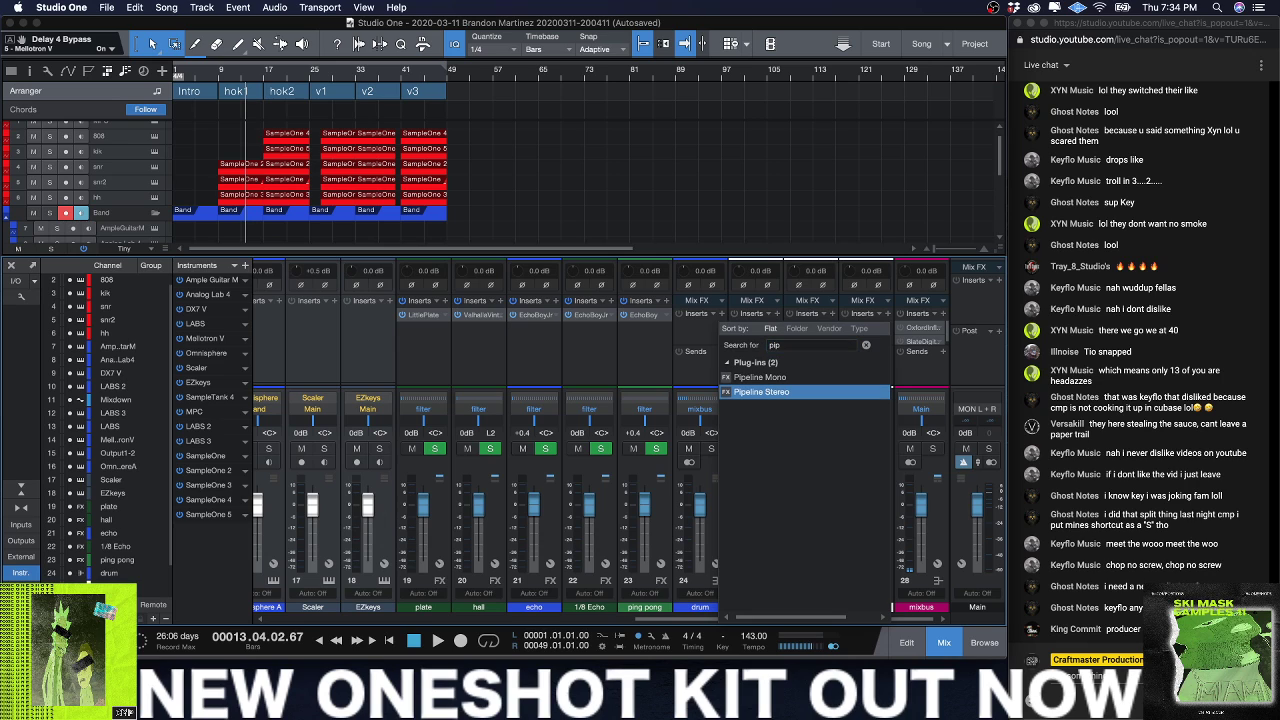
pyautogui.press('Up')
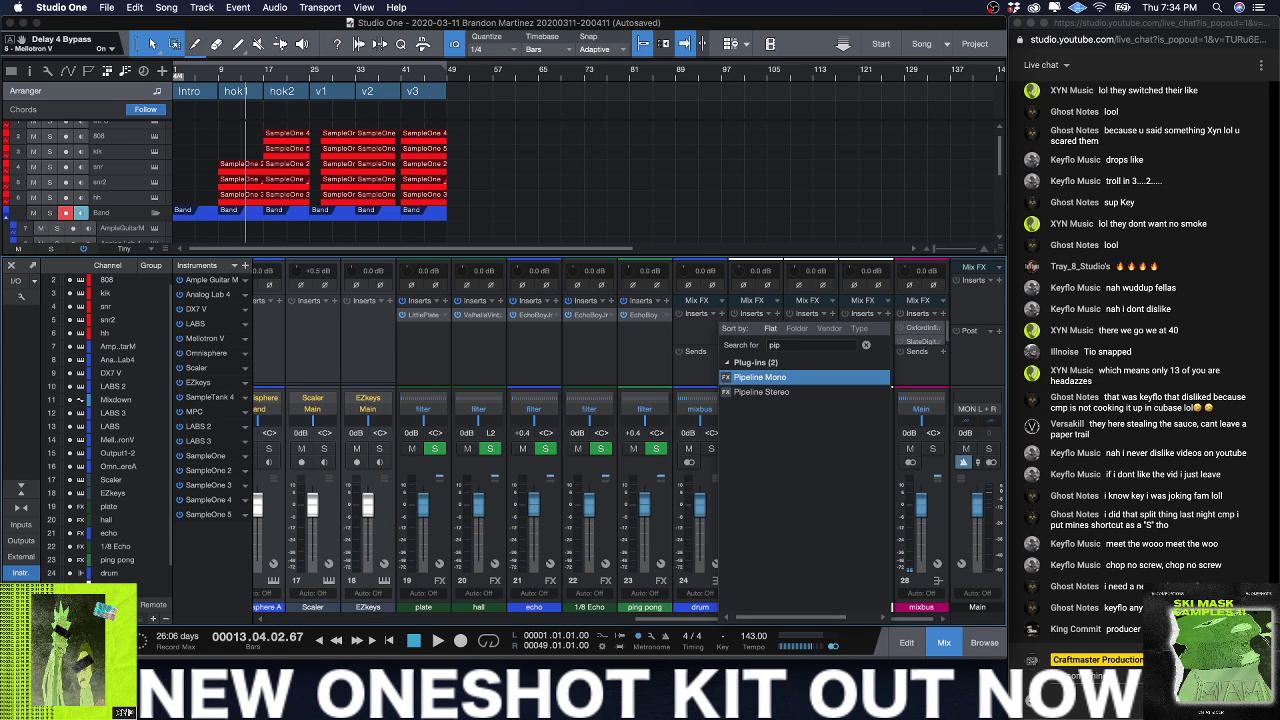
pyautogui.press('Down')
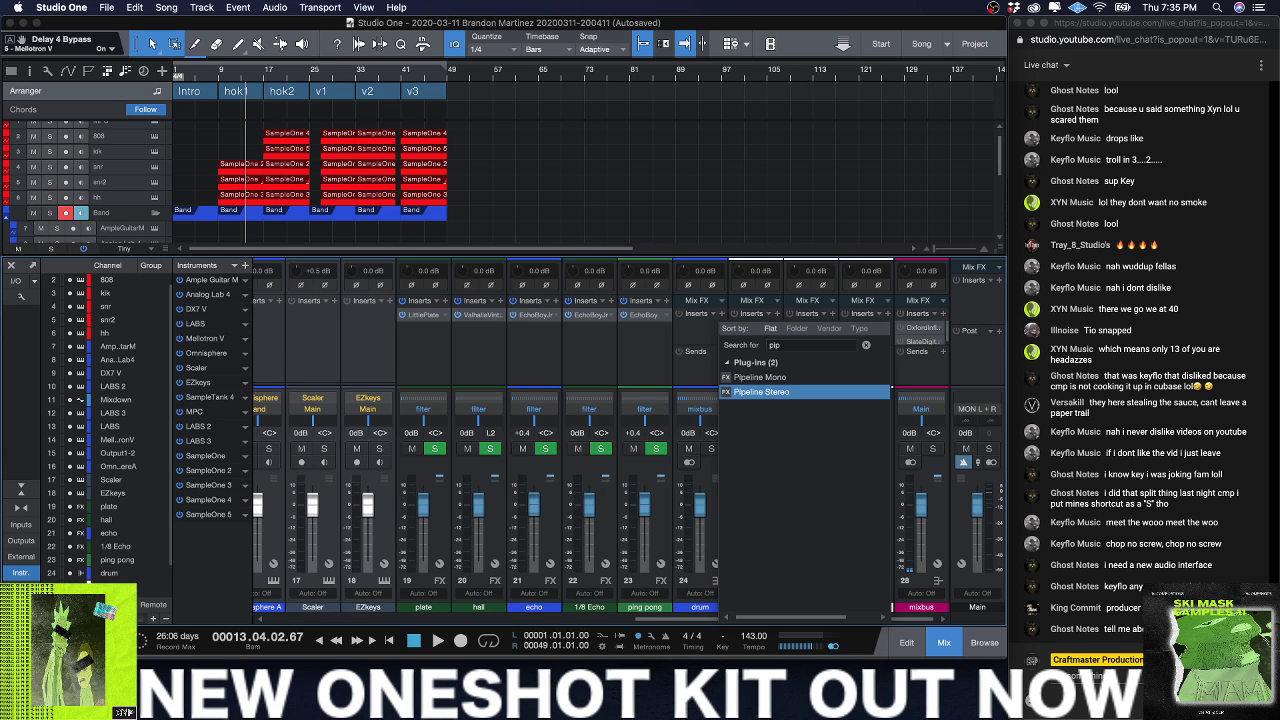
pyautogui.press('Return')
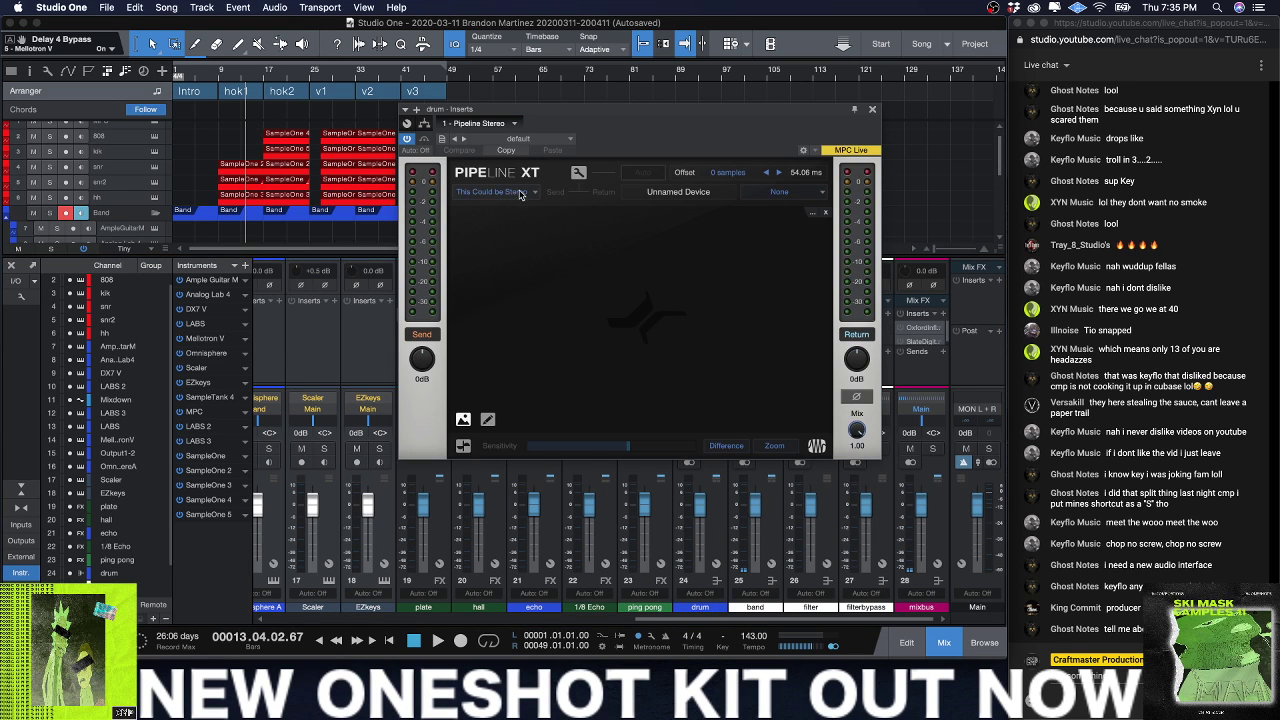
# Step: Route Pipeline's send to Guitar Pedals Stereo and its return to Input L+R, and run the automatic latency offset measurement
pyautogui.click(528, 194)
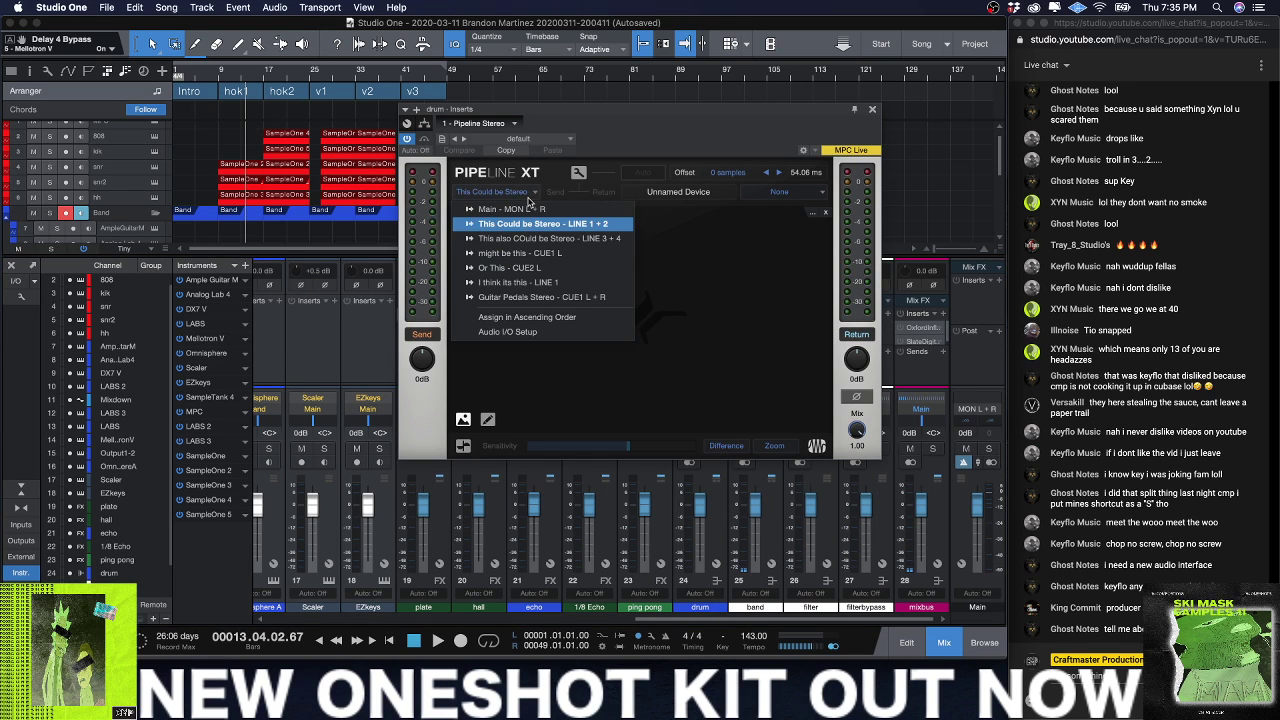
pyautogui.click(566, 298)
pyautogui.click(817, 195)
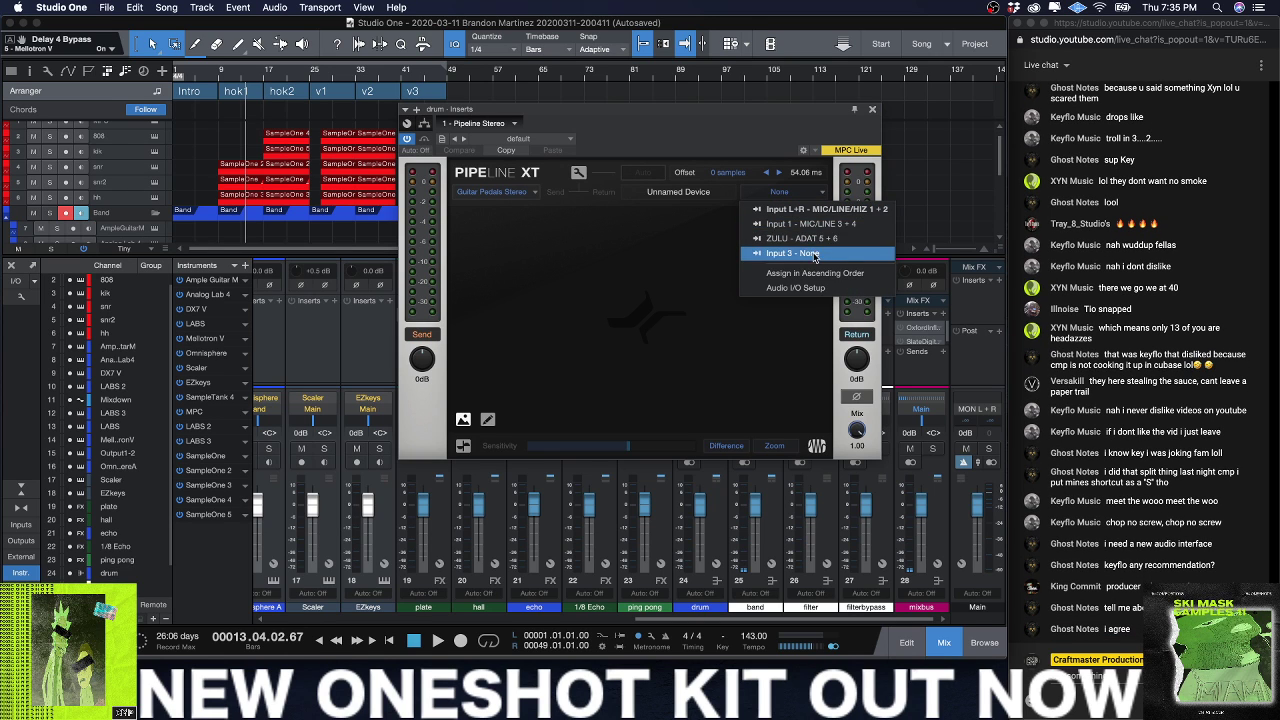
pyautogui.click(821, 210)
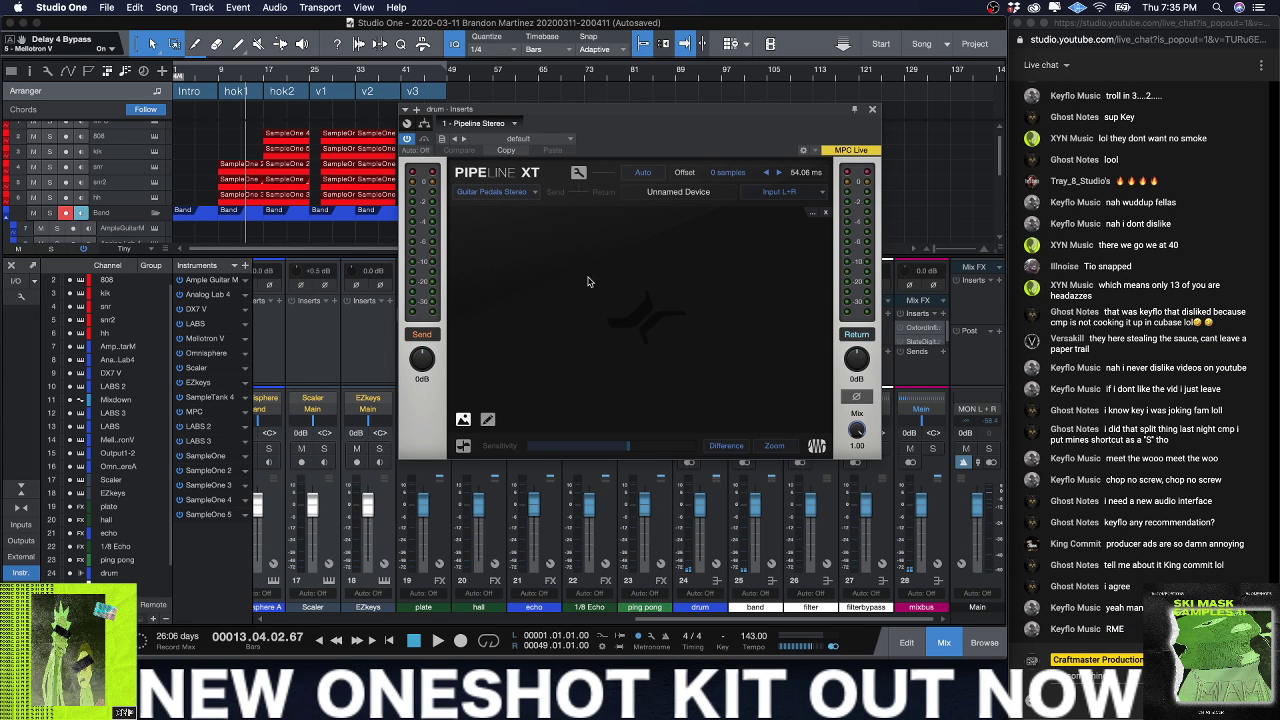
pyautogui.click(660, 173)
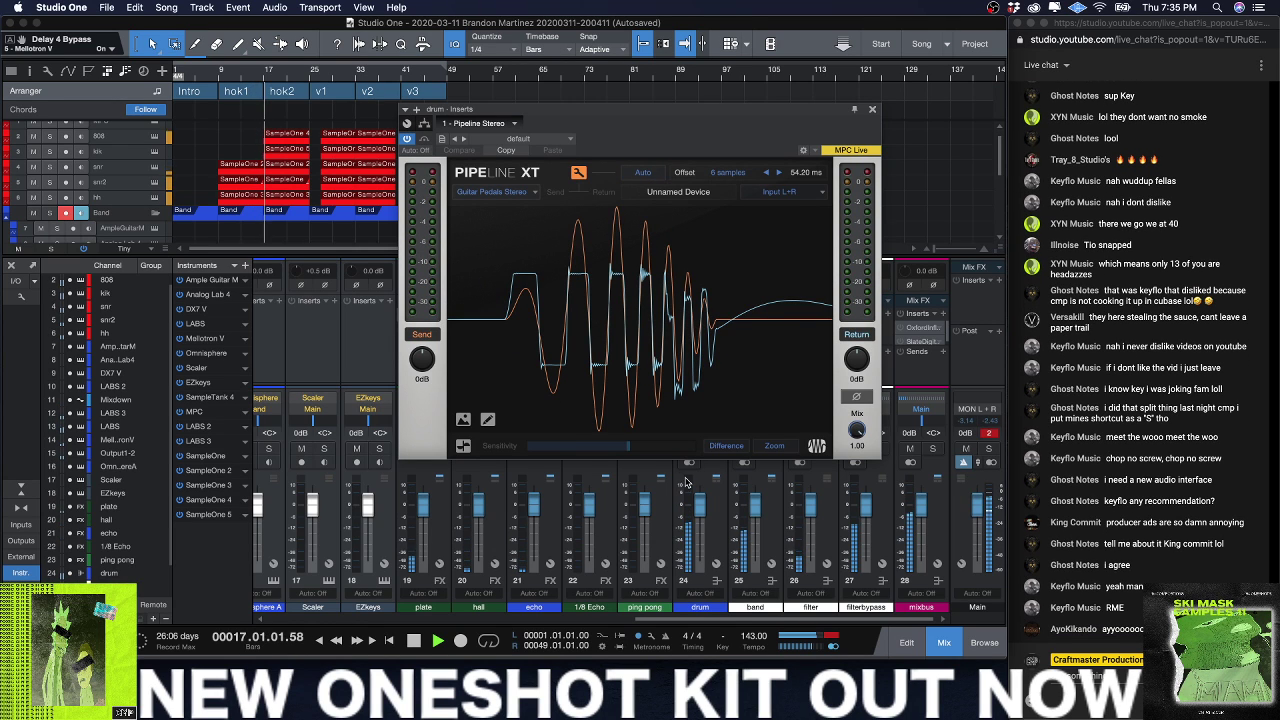
# Step: Move the Pipeline window off the bus channels, mute the drum bus, and switch off Pipeline's test ping
pyautogui.moveTo(728, 112); pyautogui.dragTo(480, 124)
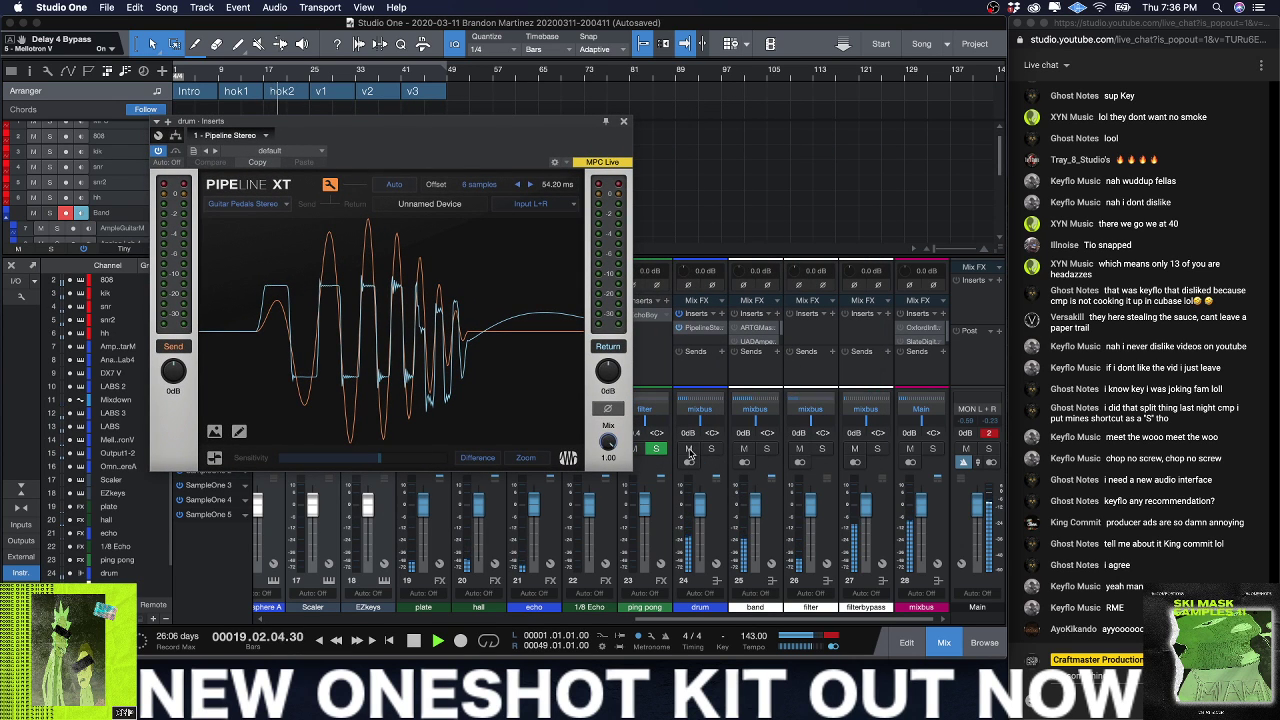
pyautogui.click(689, 449)
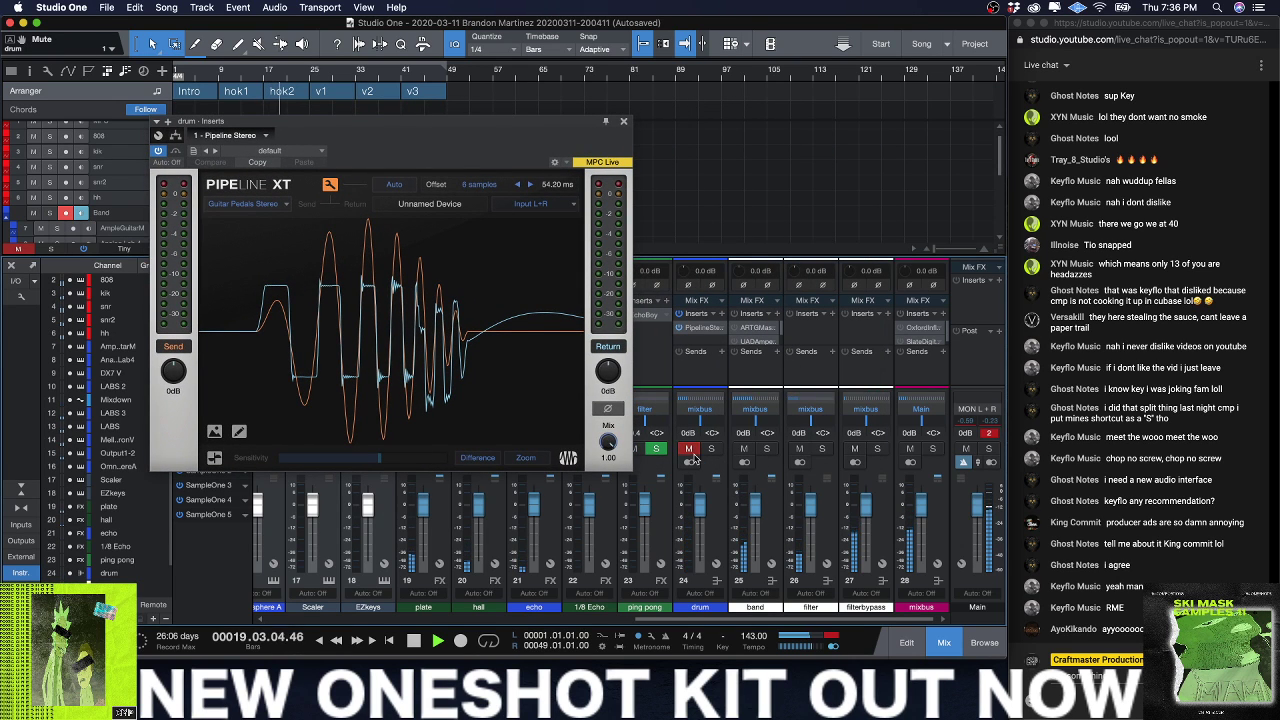
pyautogui.click(329, 184)
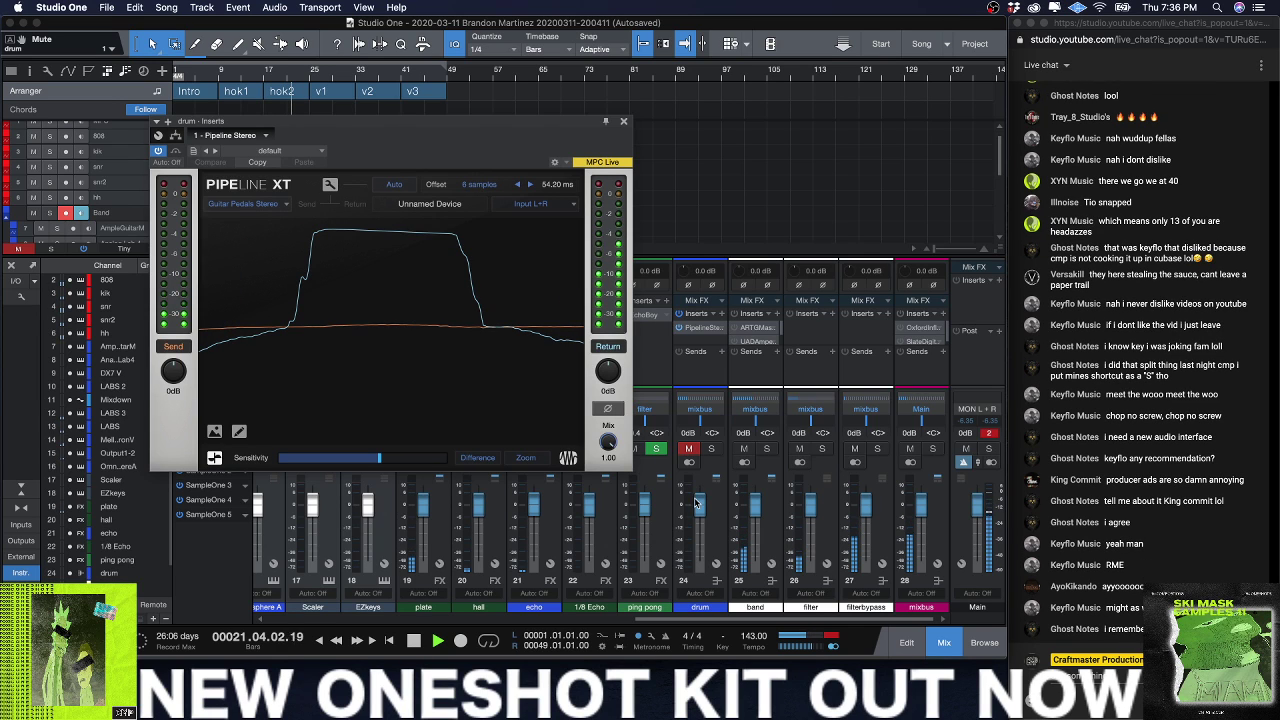
# Step: Set Pipeline's return level to -8.6 dB and send level to -18.2 dB during playback, then stop the song
pyautogui.moveTo(606, 374); pyautogui.dragTo(609, 398)
pyautogui.moveTo(179, 371); pyautogui.dragTo(179, 399)
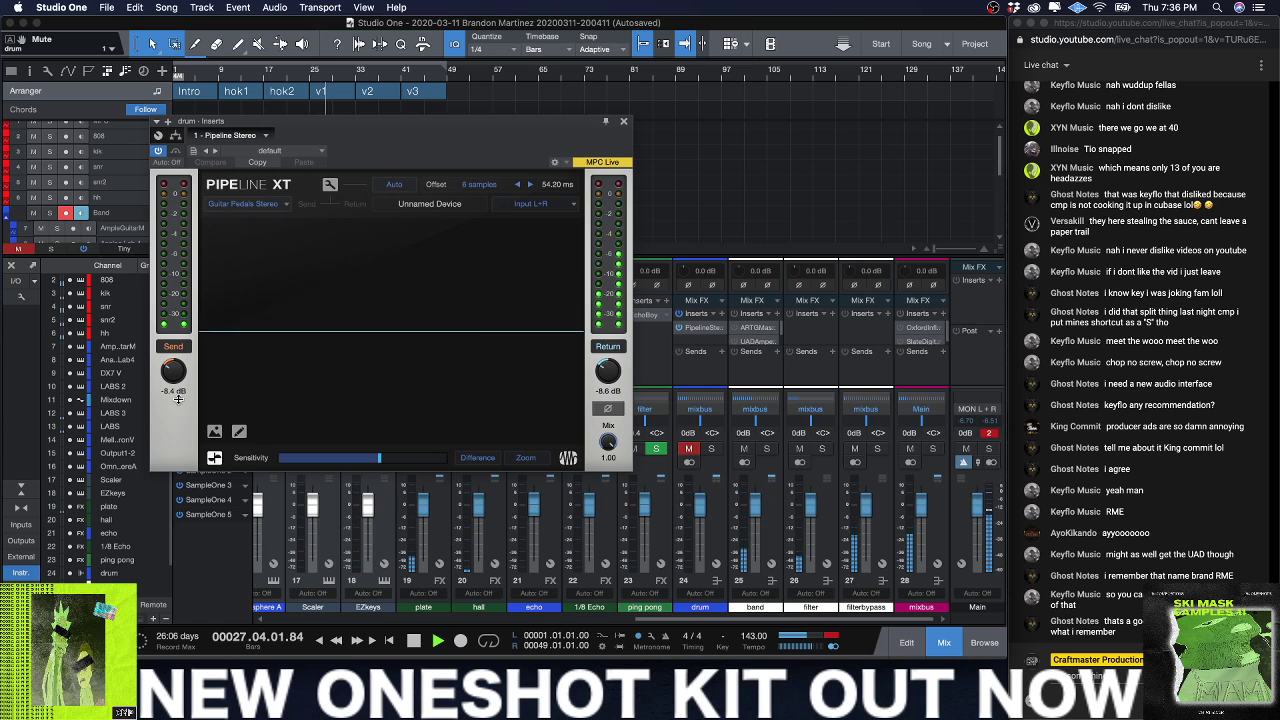
pyautogui.moveTo(178, 399); pyautogui.dragTo(180, 393)
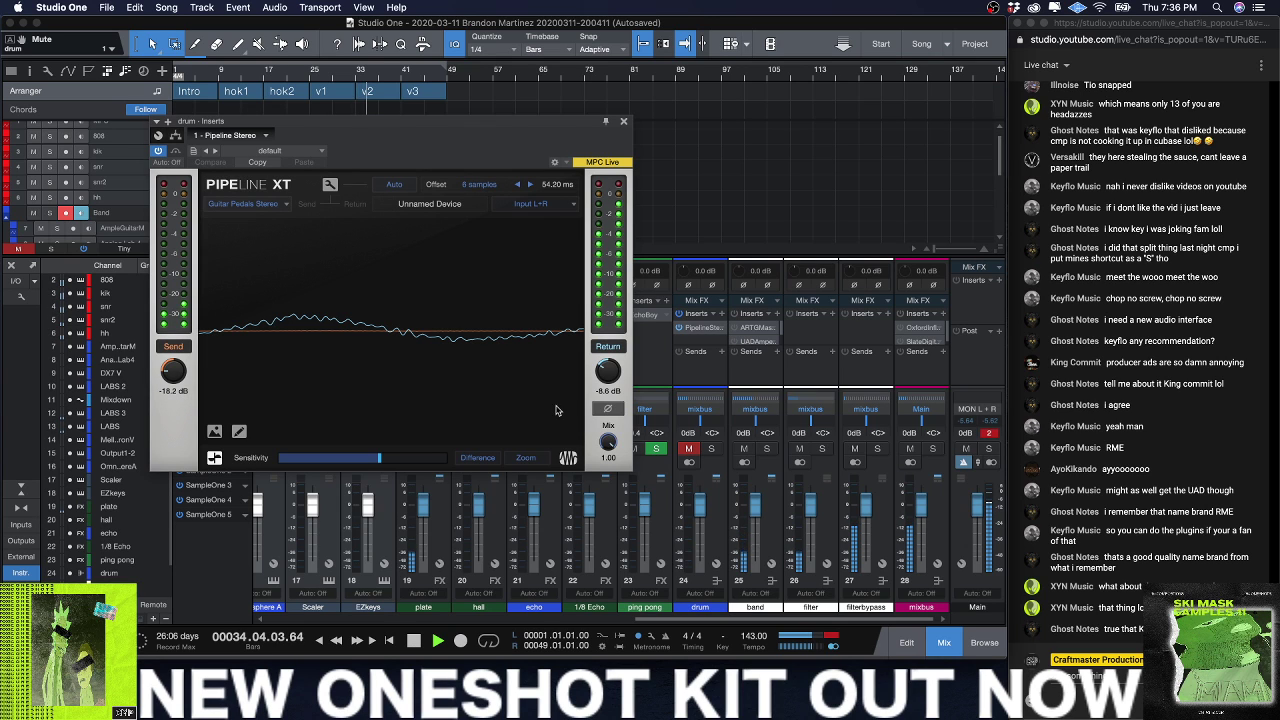
pyautogui.press('space')
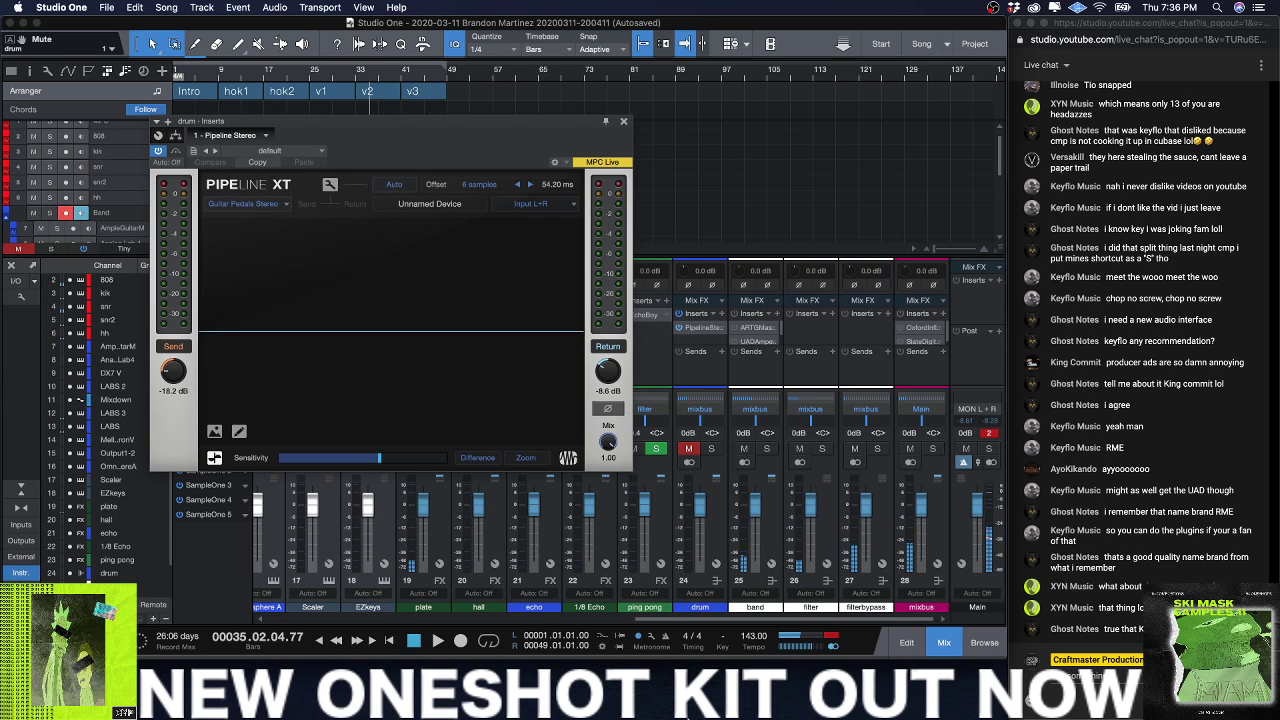
# Step: Switch to the Console mixer, resume playback, and set the song to loop over the hok1 section in Studio One
pyautogui.moveTo(667, 700)
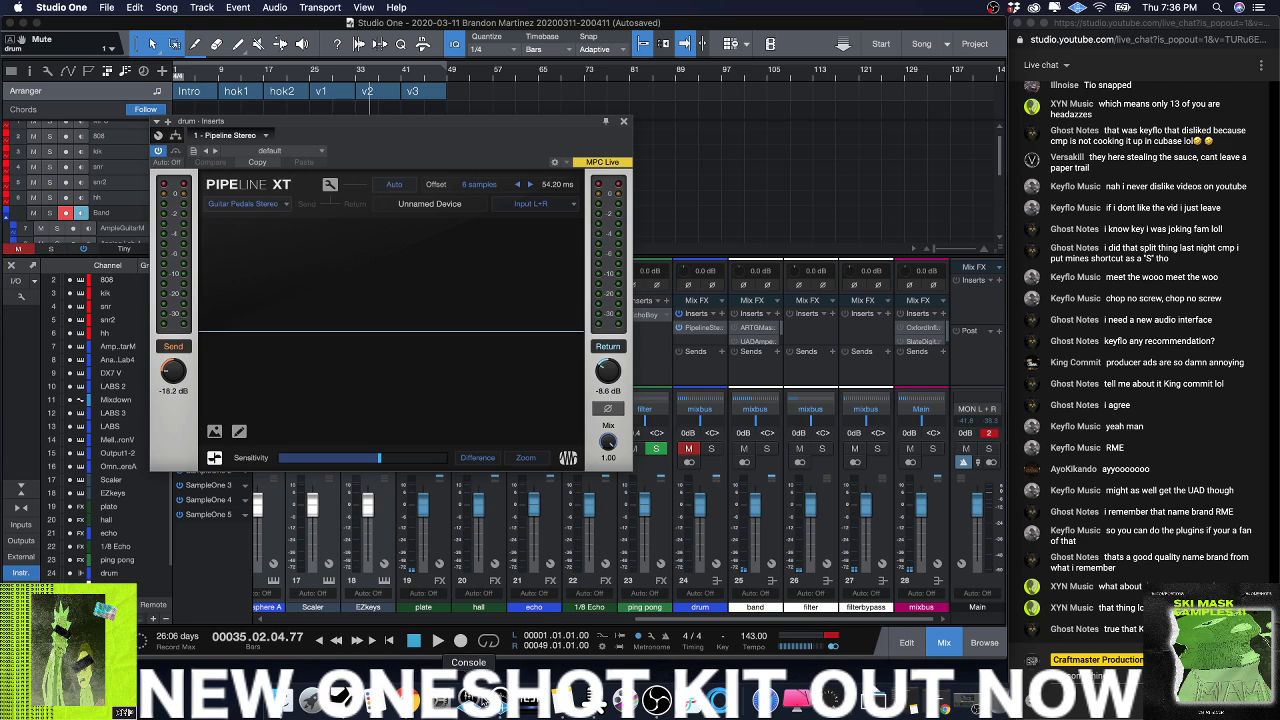
pyautogui.click(476, 700)
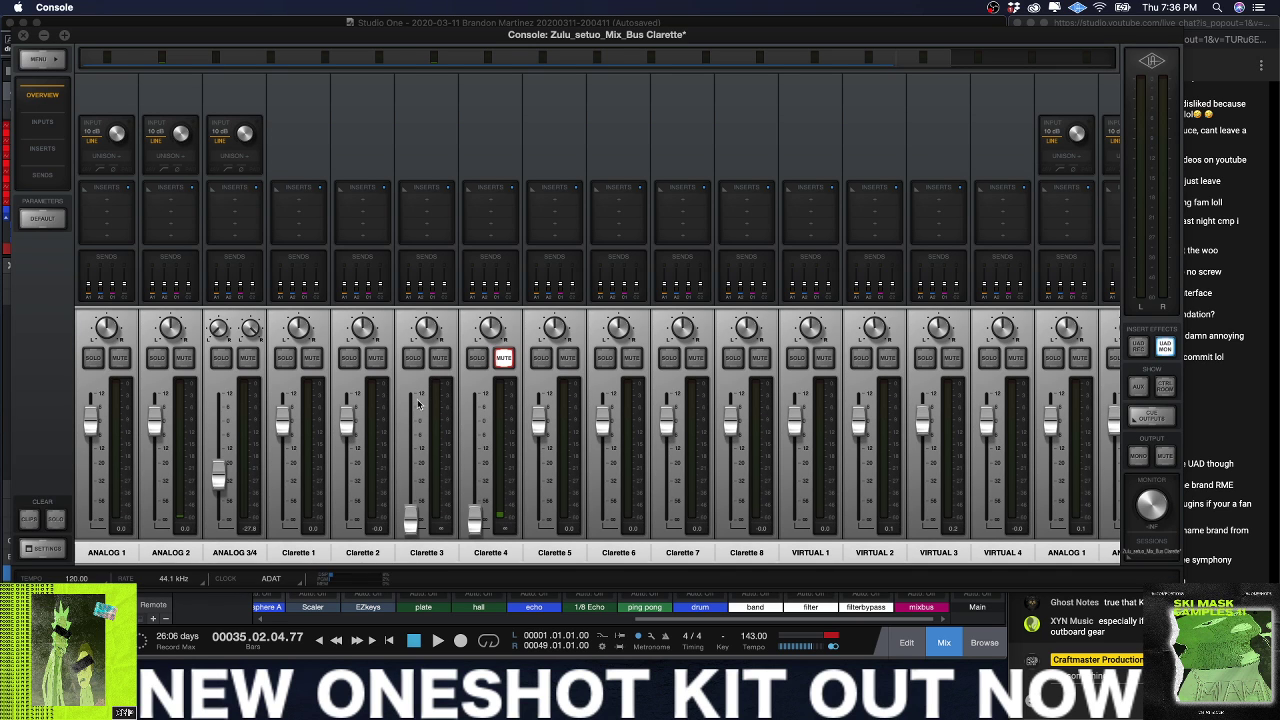
pyautogui.press('space')
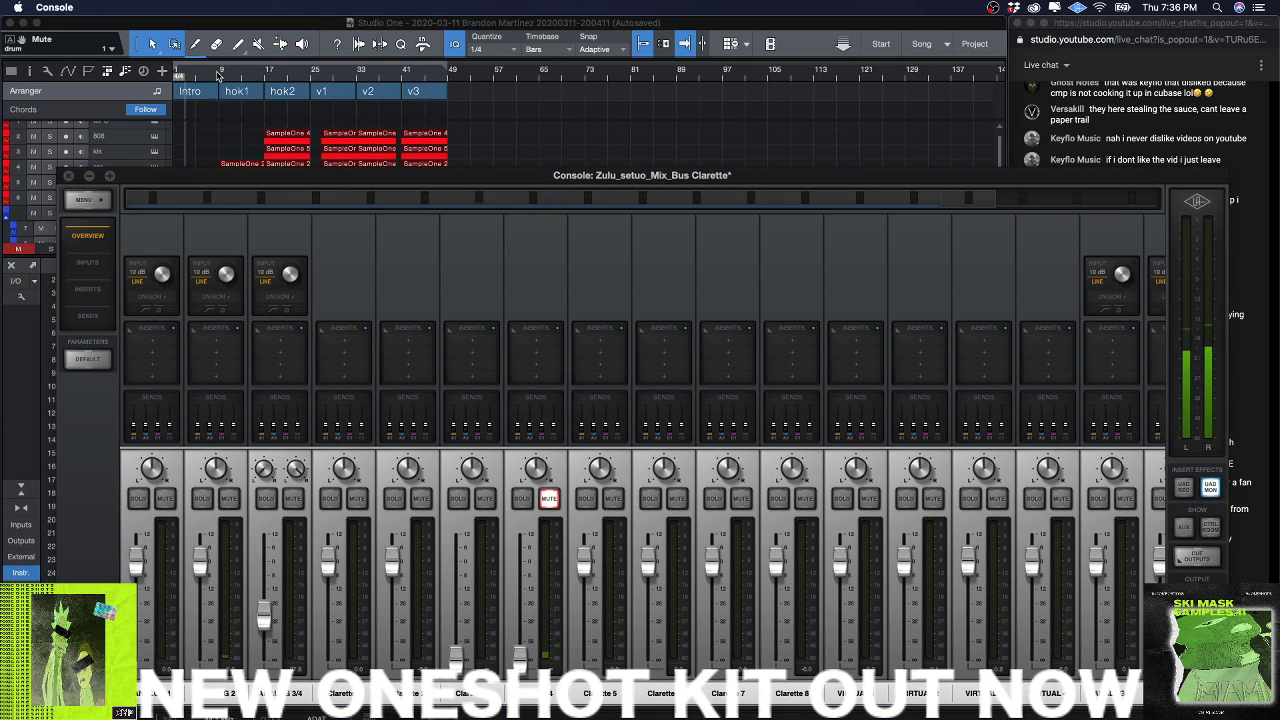
pyautogui.click(178, 72)
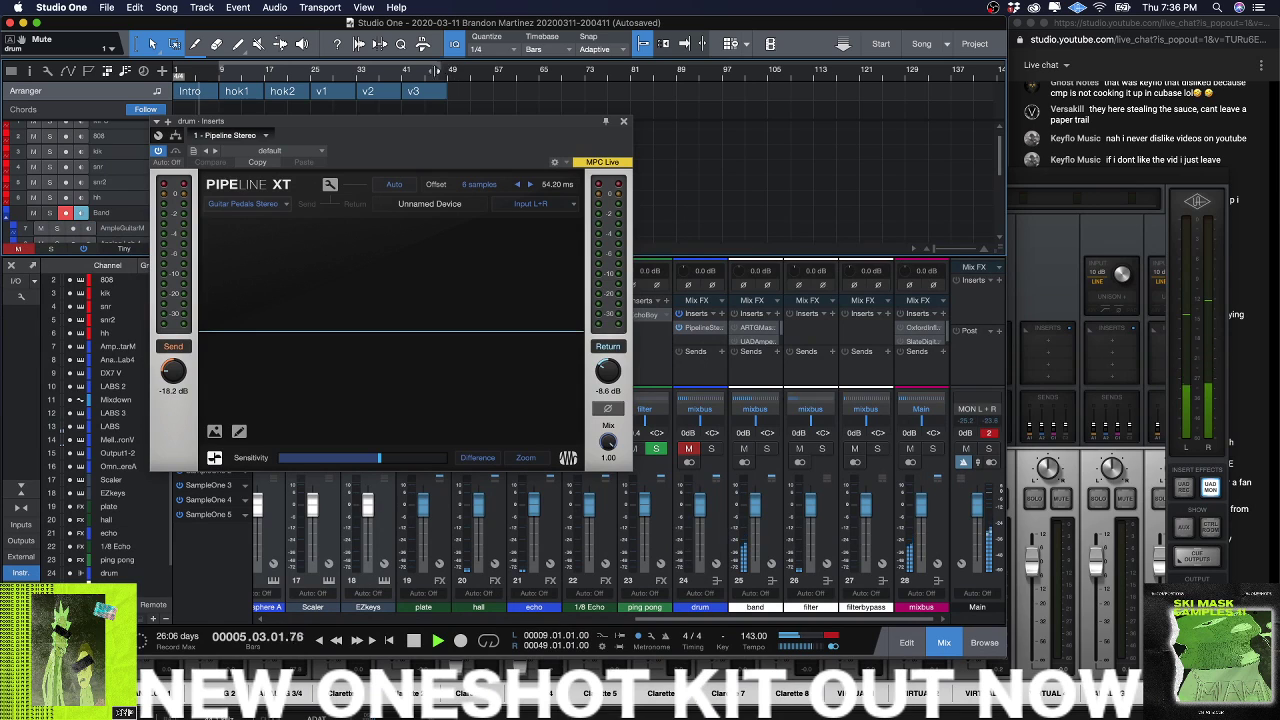
pyautogui.click(237, 91)
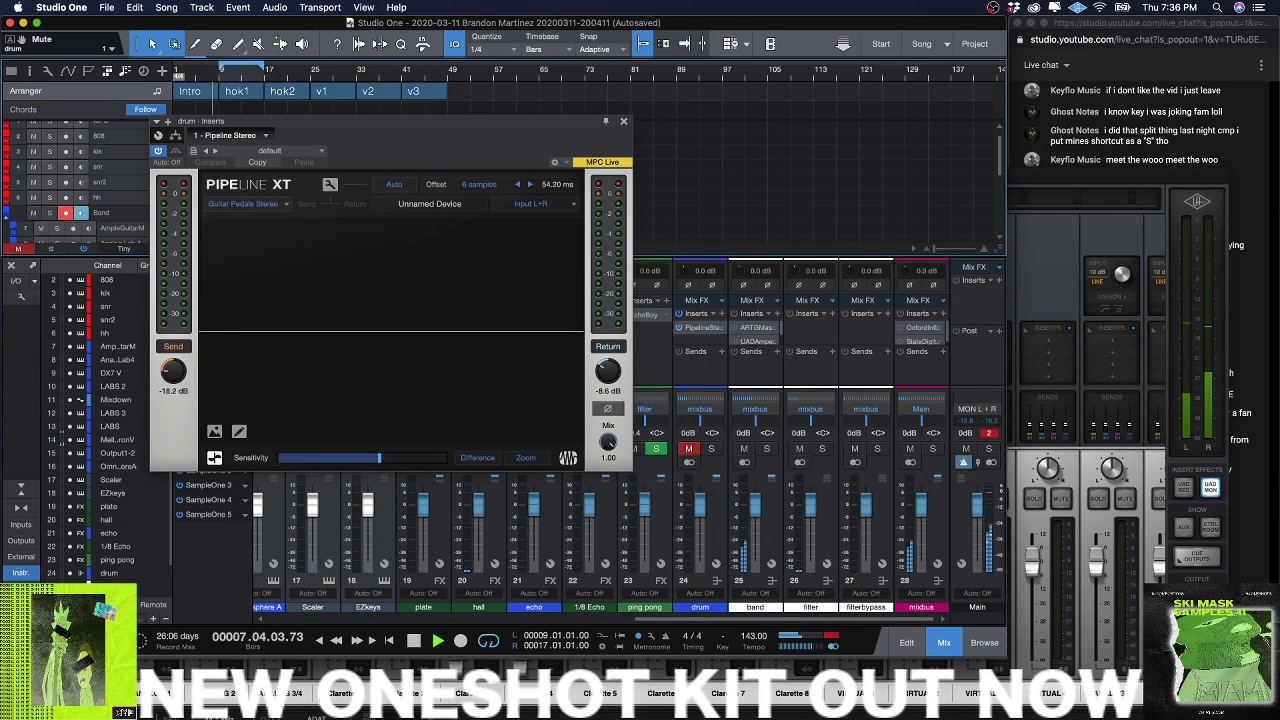
# Step: Return to Console to check the Clarette 1 channel settings and input meters during the loop, then minimize Console
pyautogui.click(333, 688)
pyautogui.click(333, 688)
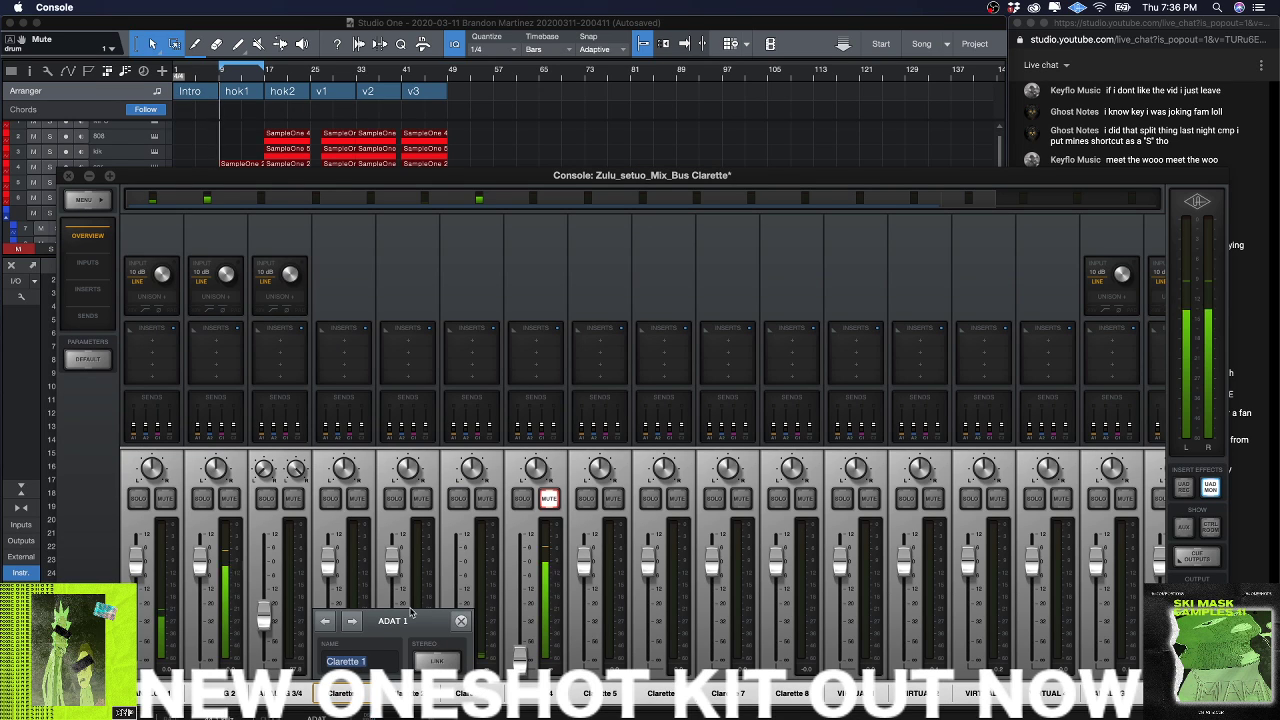
pyautogui.click(462, 622)
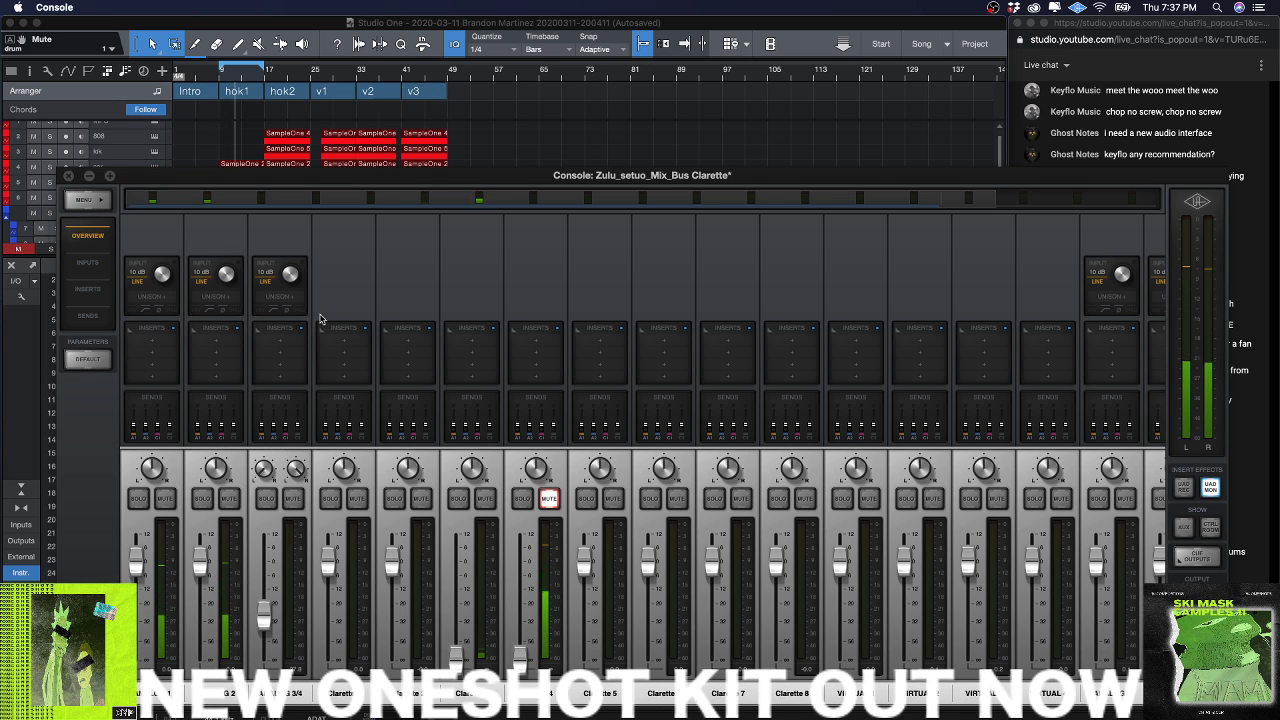
pyautogui.click(89, 175)
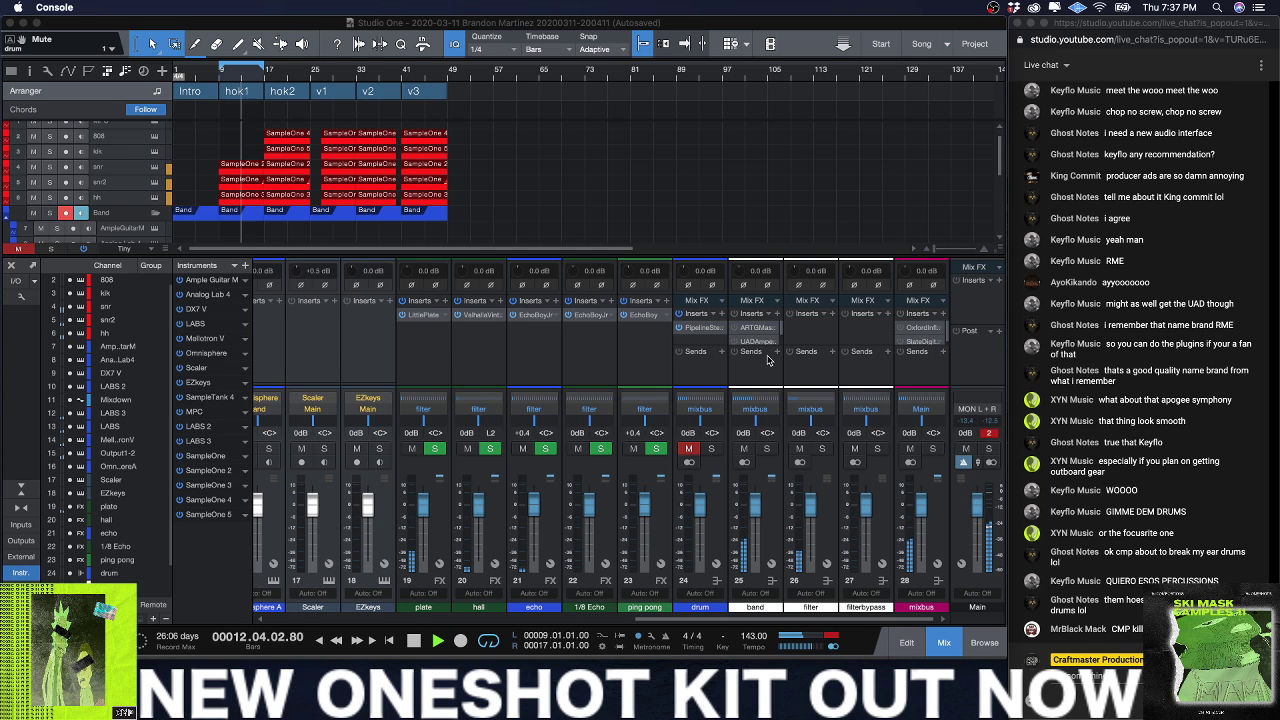
# Step: Select the drum bus and expand its Pipeline Stereo insert in the mixer
pyautogui.click(707, 331)
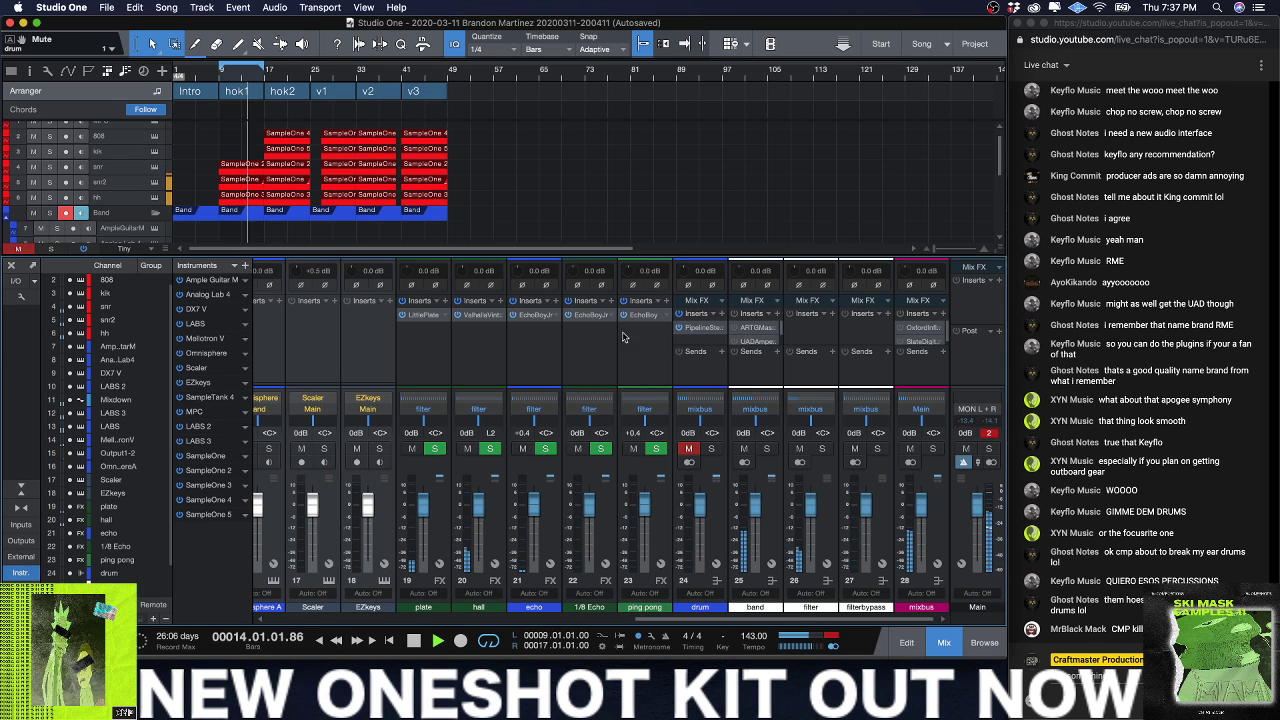
pyautogui.click(690, 368)
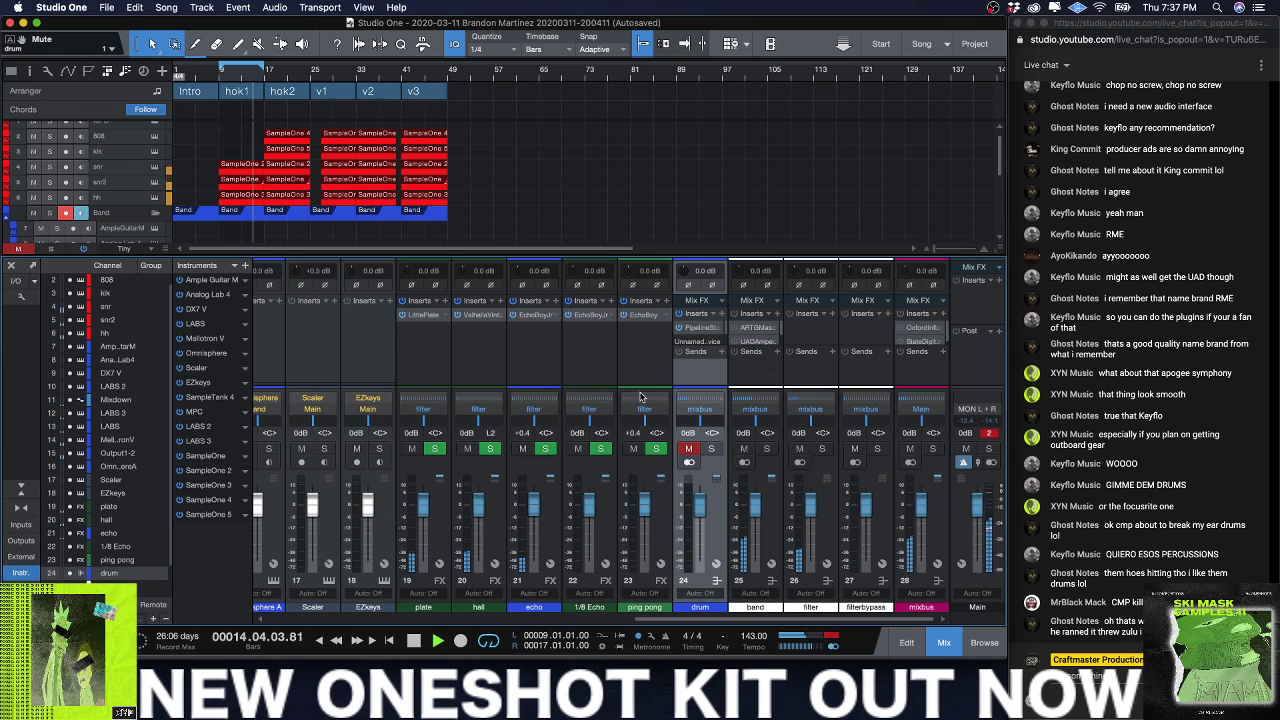
# Step: Move the loop to the hok2 section and set the drum bus Pipeline send level to -12.9 dB, closing the plug-in when done
pyautogui.click(700, 328)
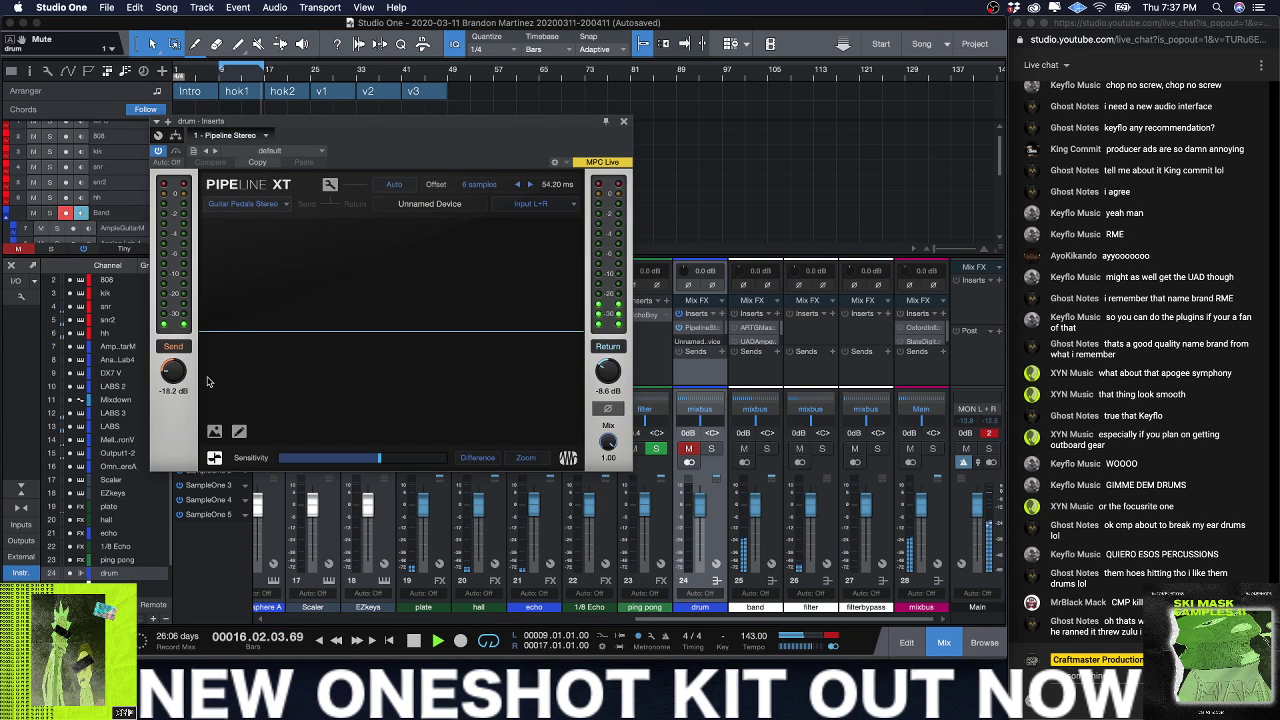
pyautogui.moveTo(173, 372); pyautogui.dragTo(173, 358)
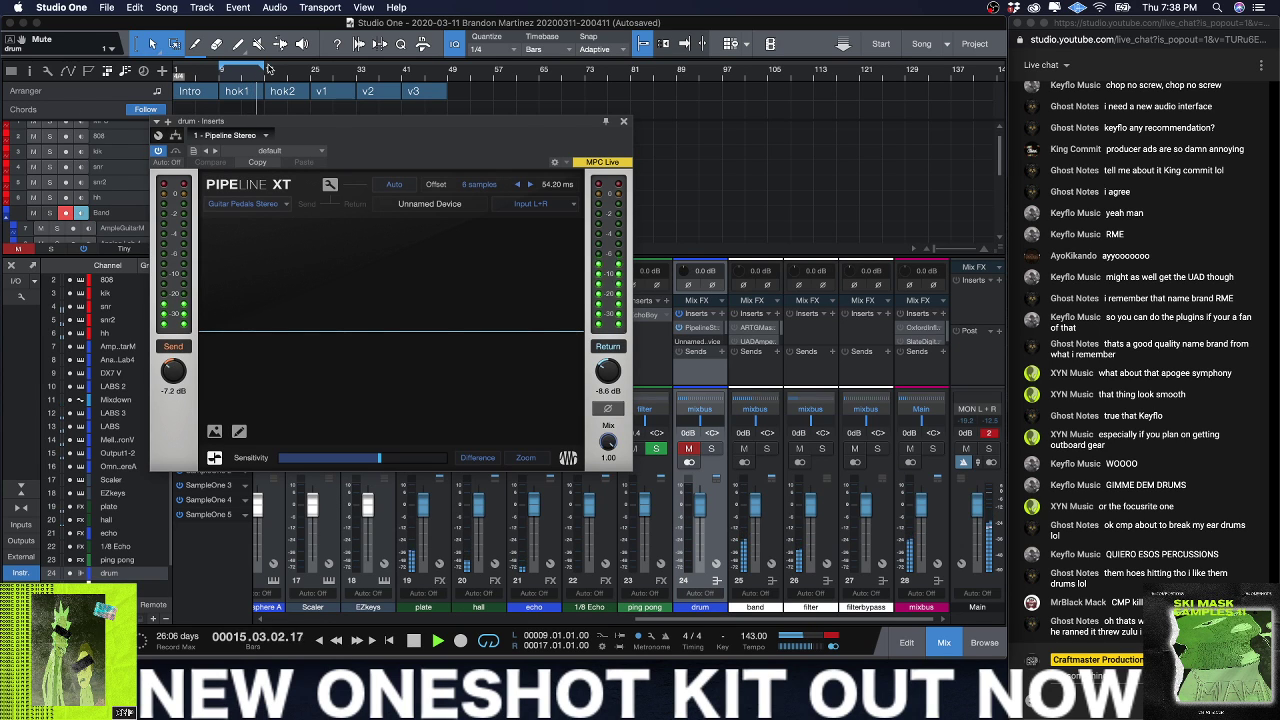
pyautogui.moveTo(297, 70); pyautogui.dragTo(314, 70)
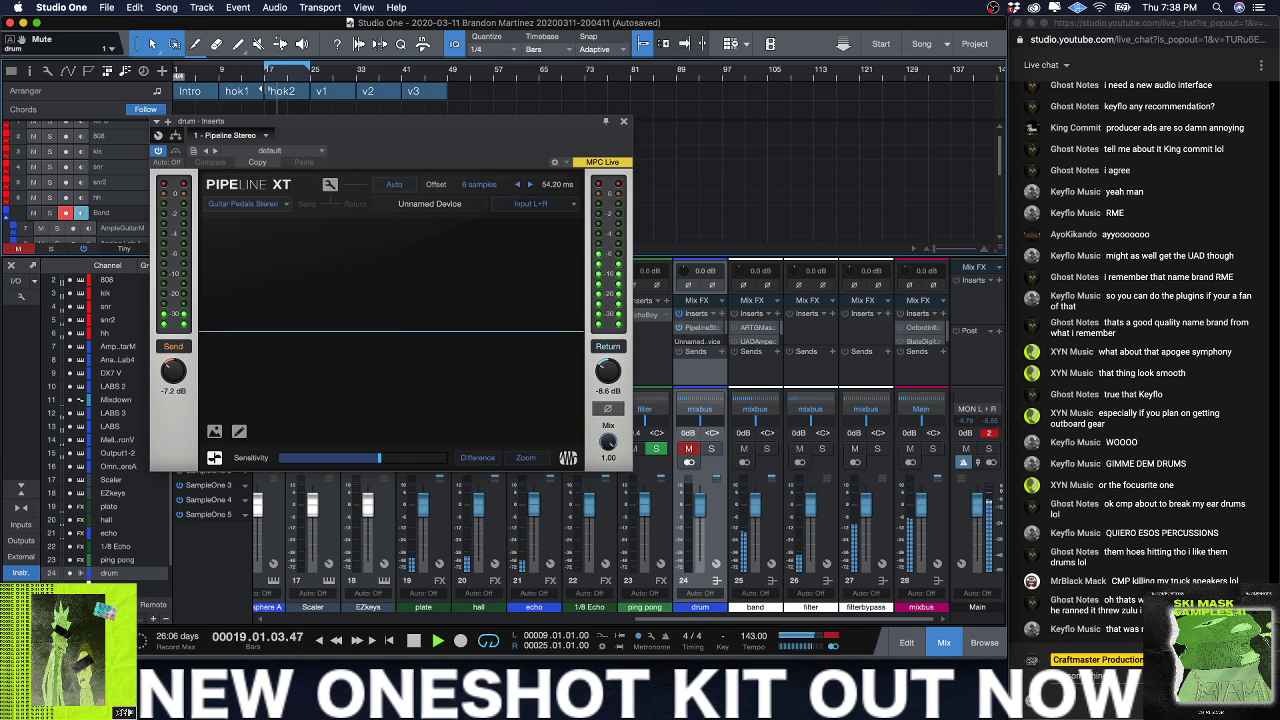
pyautogui.click(262, 90)
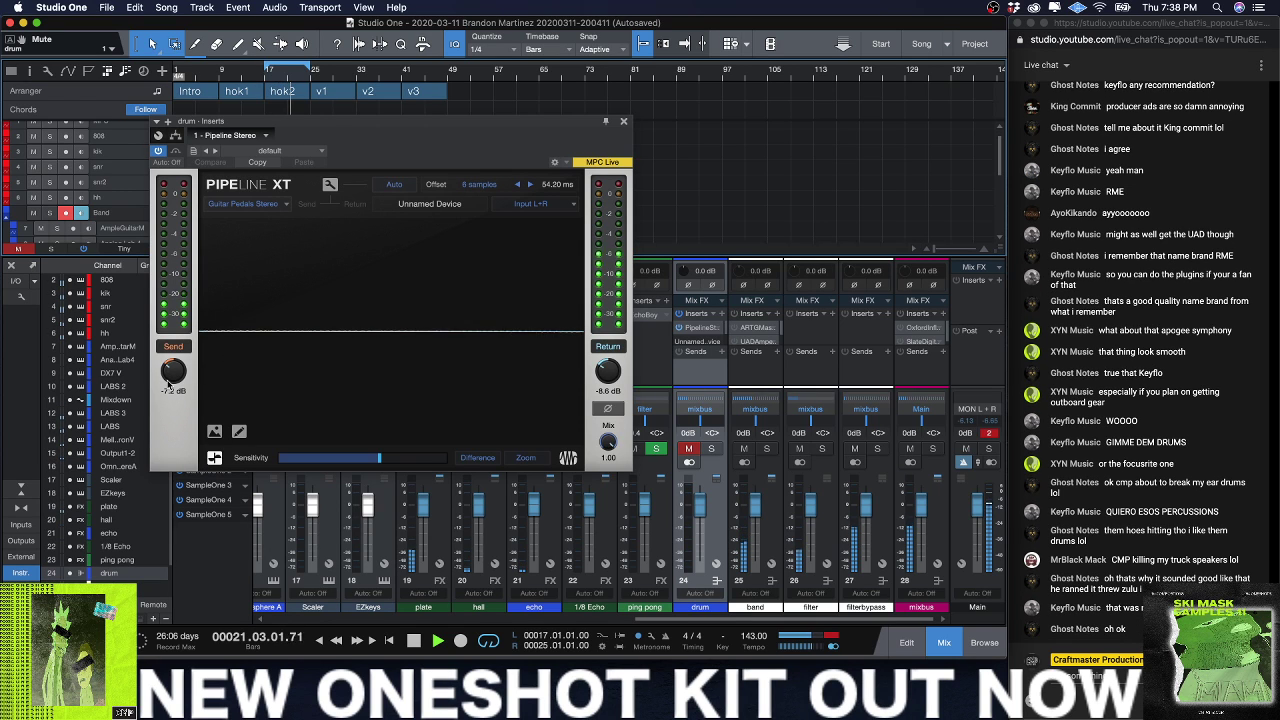
pyautogui.moveTo(170, 374); pyautogui.dragTo(168, 386)
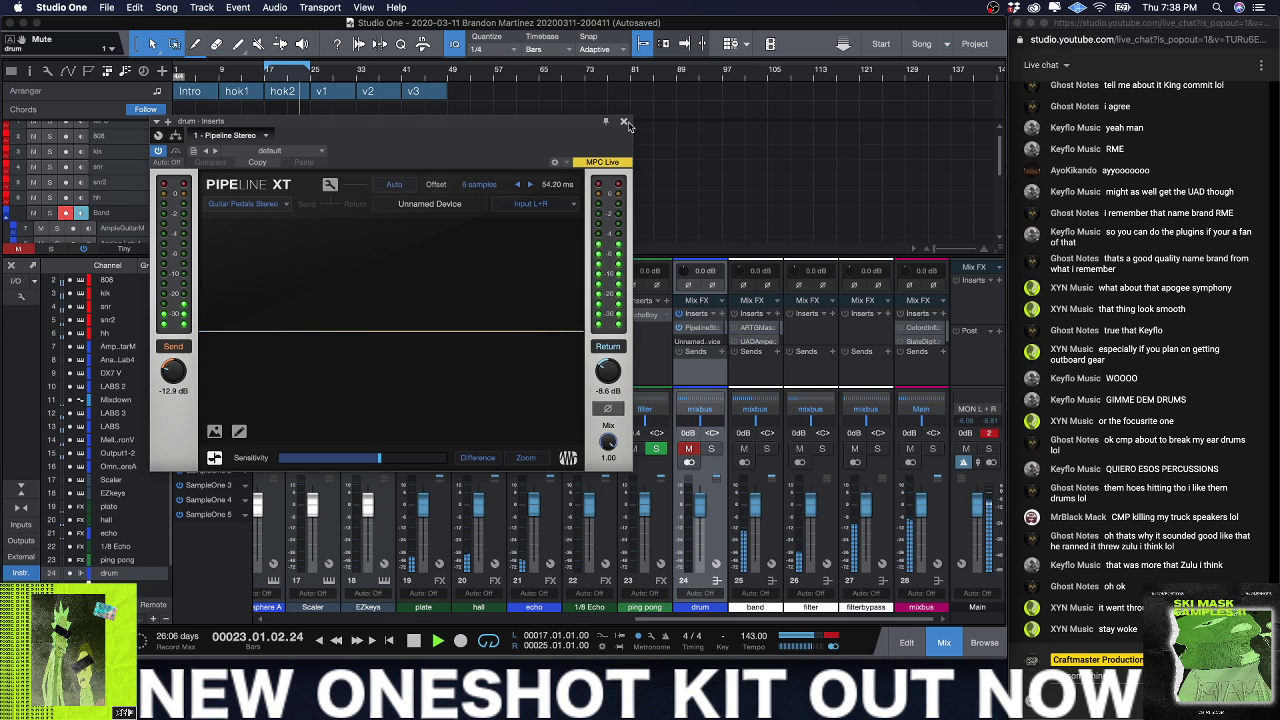
pyautogui.moveTo(551, 124); pyautogui.dragTo(781, 69)
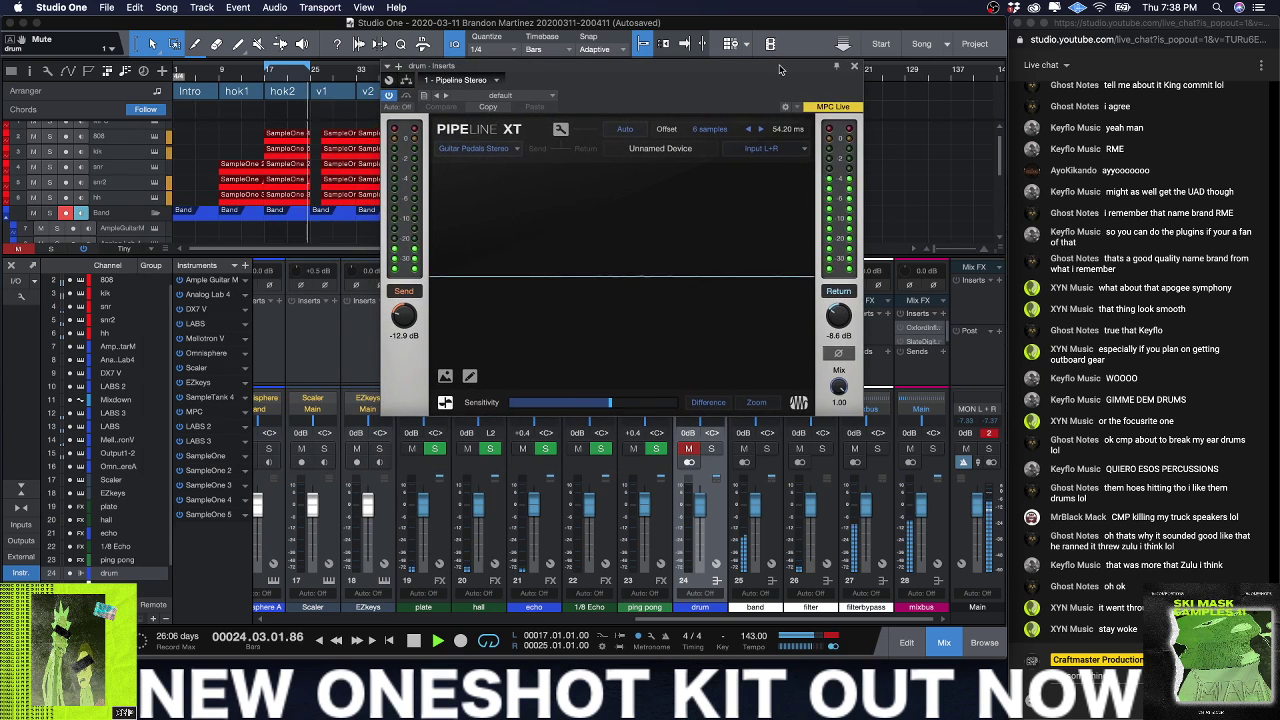
pyautogui.click(854, 67)
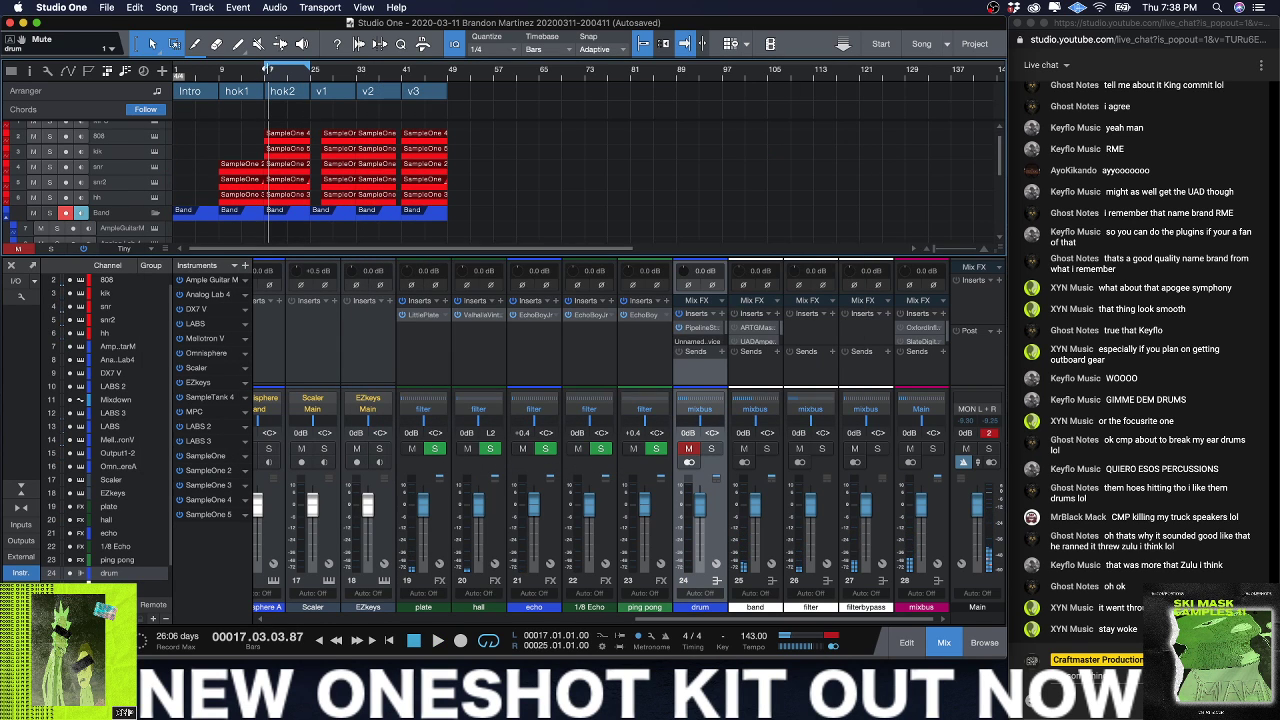
# Step: Stretch the loop range from bar 9 to bar 49, covering hok1 through v3
pyautogui.moveTo(234, 71); pyautogui.dragTo(220, 71)
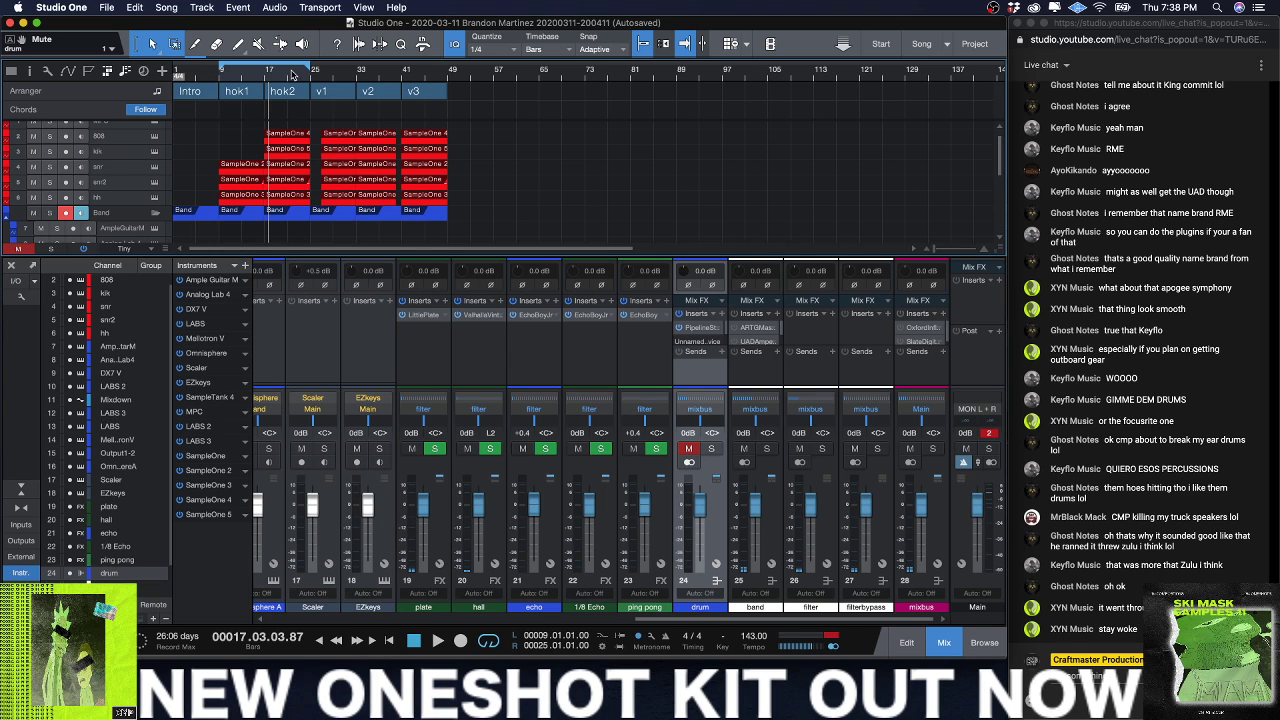
pyautogui.moveTo(310, 69); pyautogui.dragTo(445, 96)
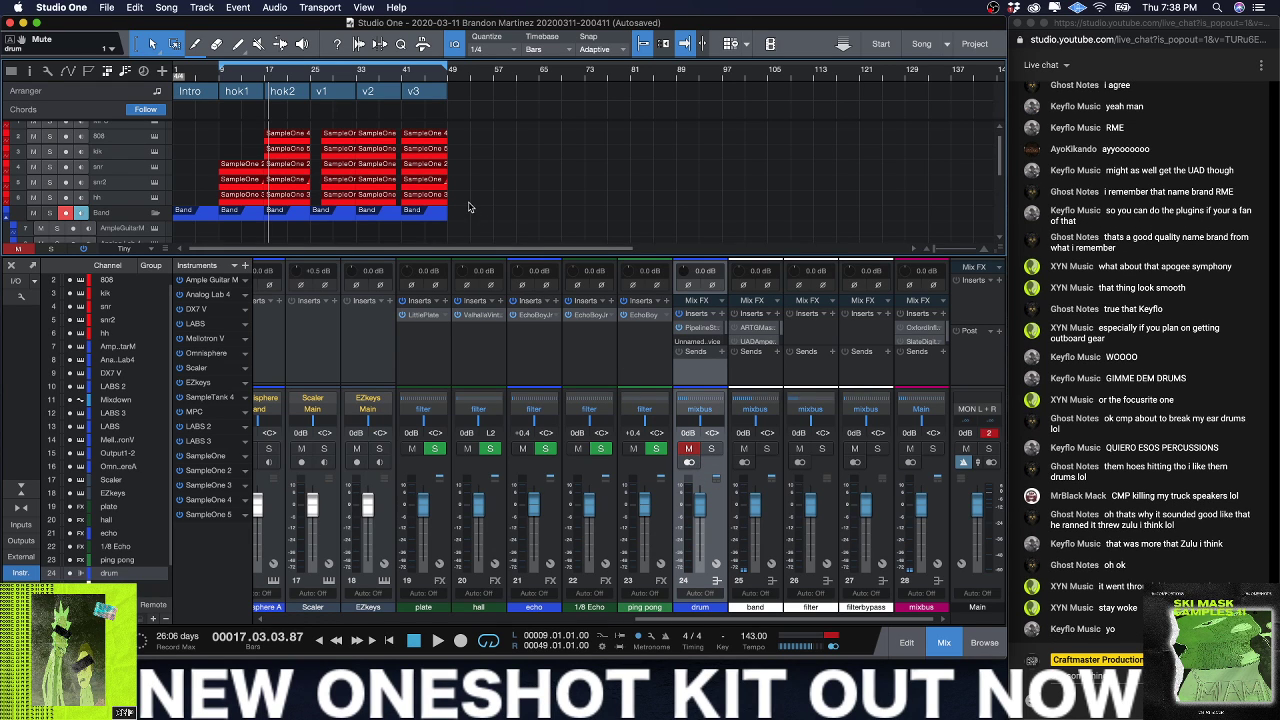
pyautogui.moveTo(463, 205); pyautogui.dragTo(220, 137)
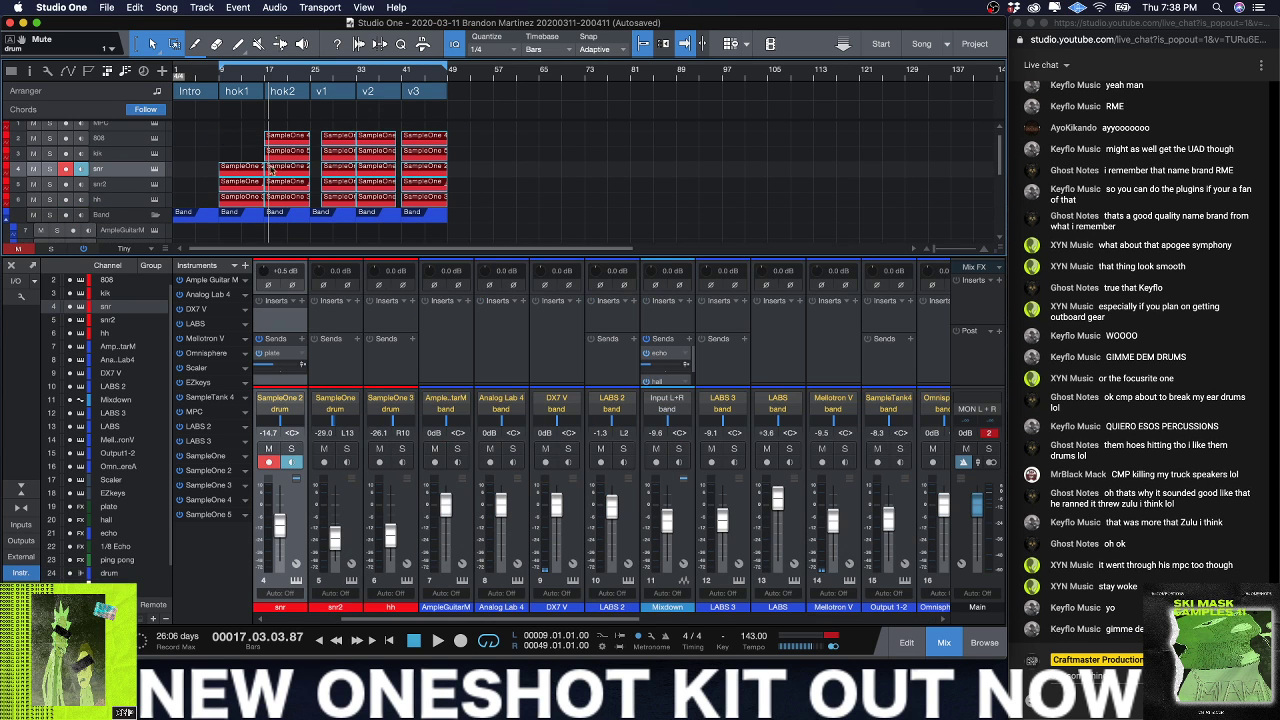
pyautogui.hscroll(10, 644, 362)
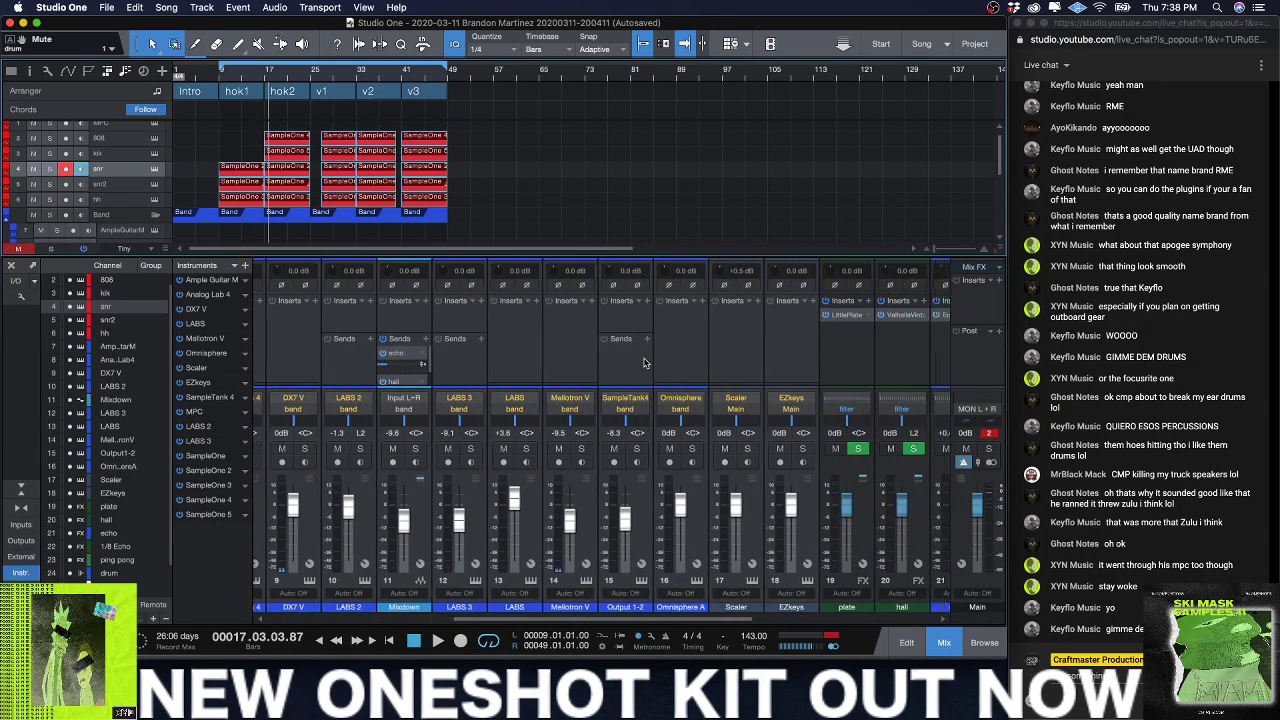
pyautogui.hscroll(2, 644, 362)
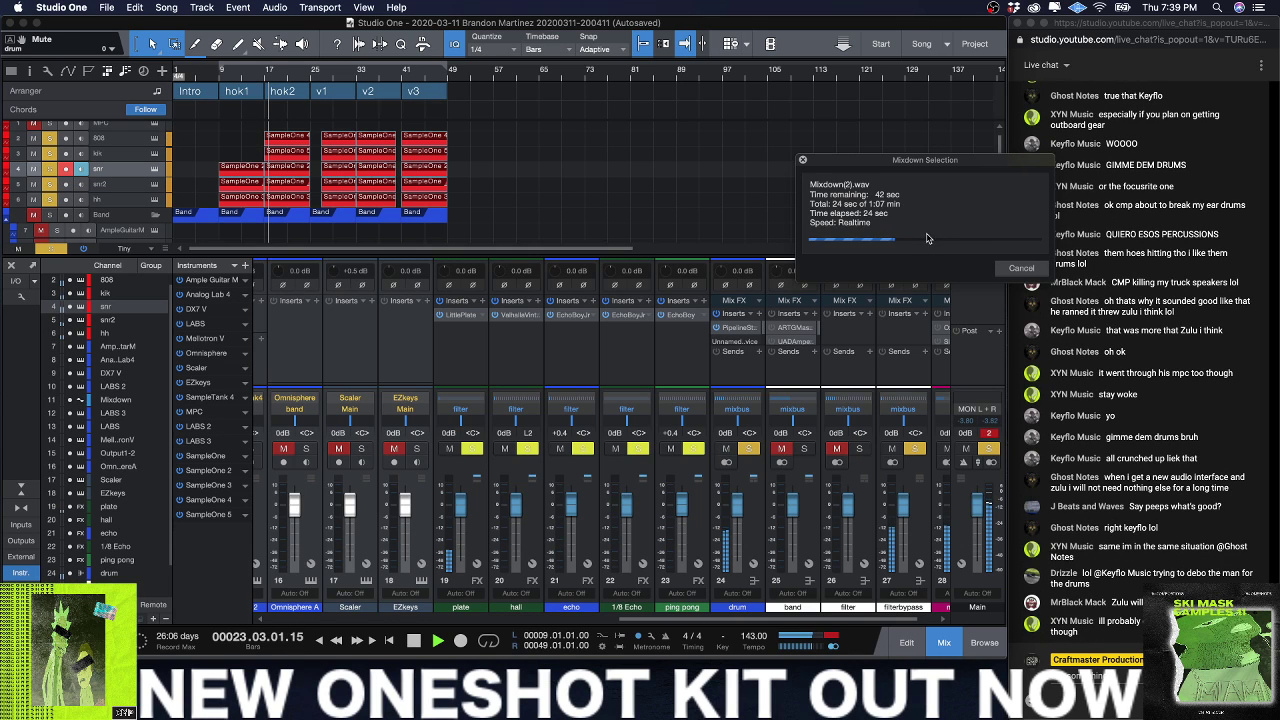
pyautogui.click(1015, 270)
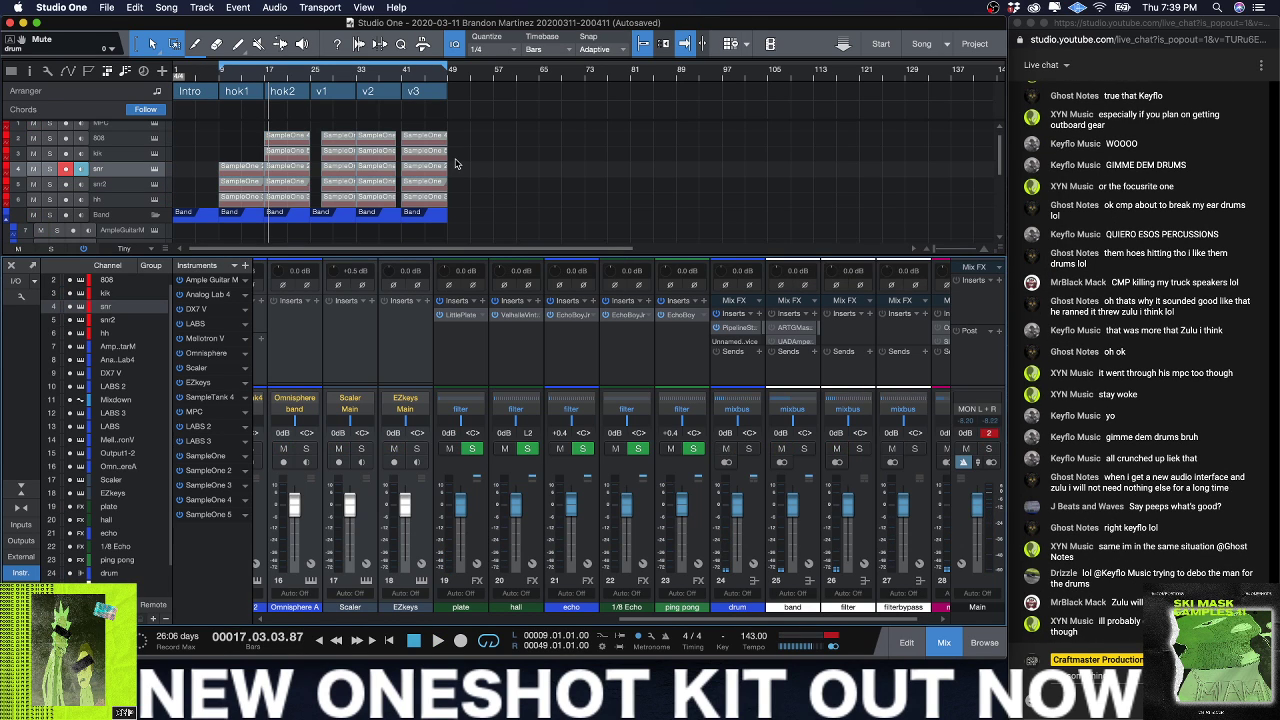
pyautogui.click(456, 162)
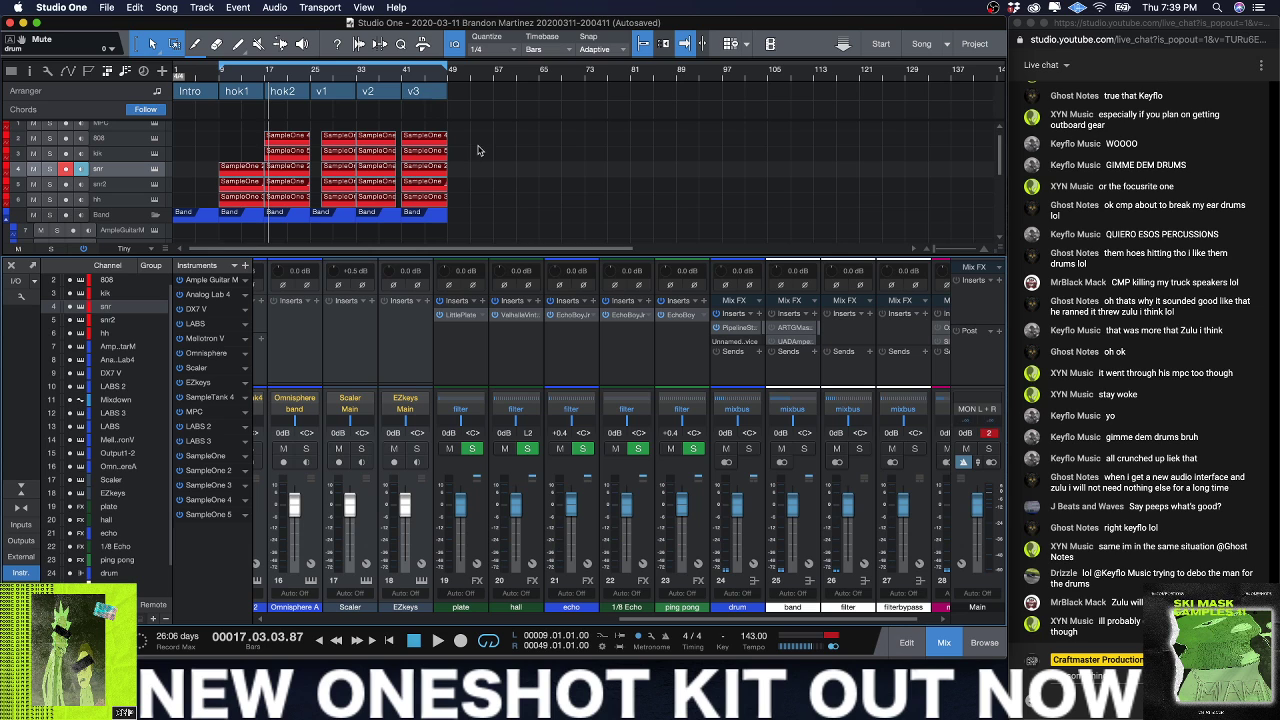
# Step: Bounce the kick, snare and hi-hat events from hok1 through v3, without the 808, to a new audio track, then unmute the originals
pyautogui.moveTo(486, 199); pyautogui.dragTo(224, 162)
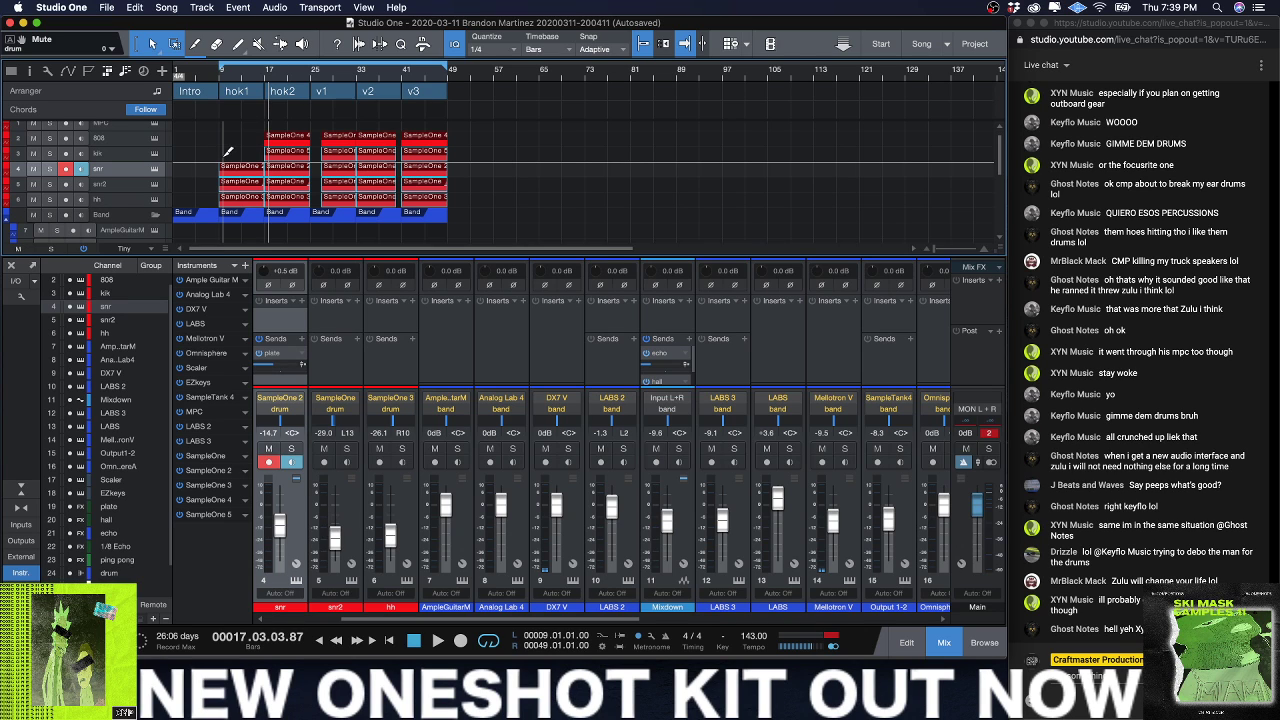
pyautogui.press('super+alt+b')
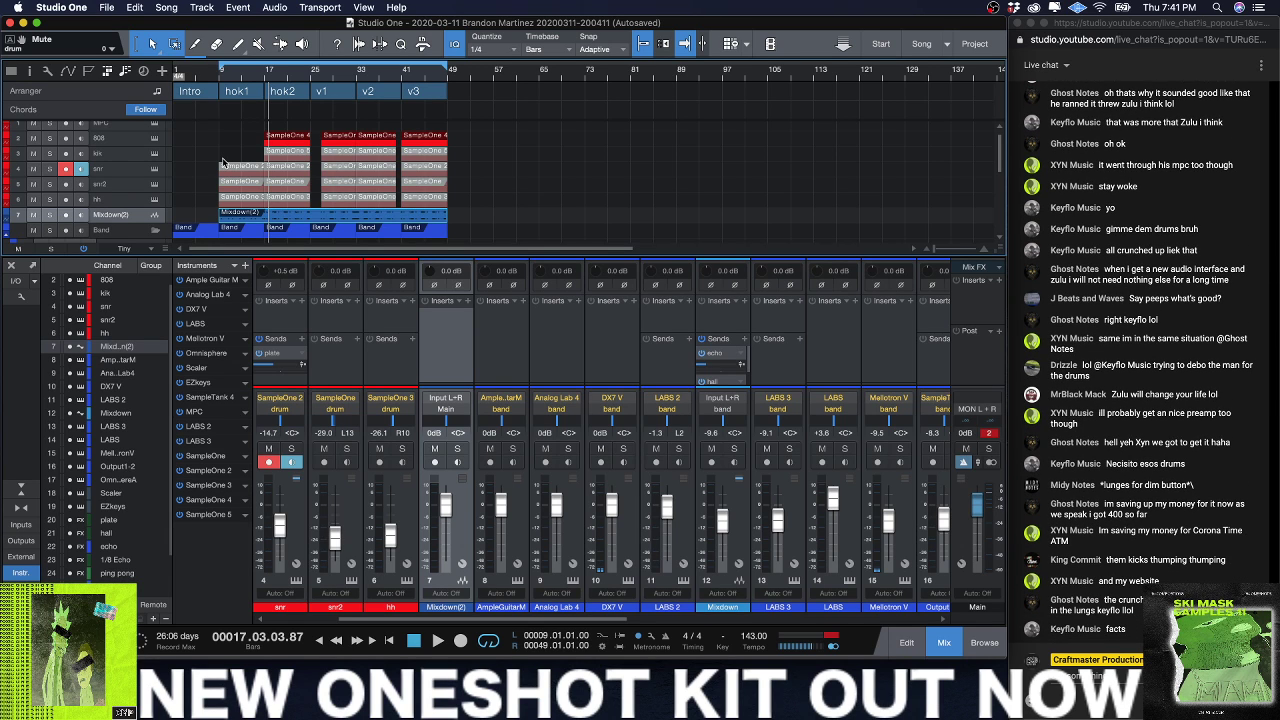
pyautogui.moveTo(476, 206); pyautogui.dragTo(218, 162)
# Step: Duplicate the bounced drum track with its audio and rename the original track "low bump"
pyautogui.click(146, 218)
pyautogui.hotkey('shift', 'd')
pyautogui.doubleClick(115, 216)
pyautogui.write('low bump')
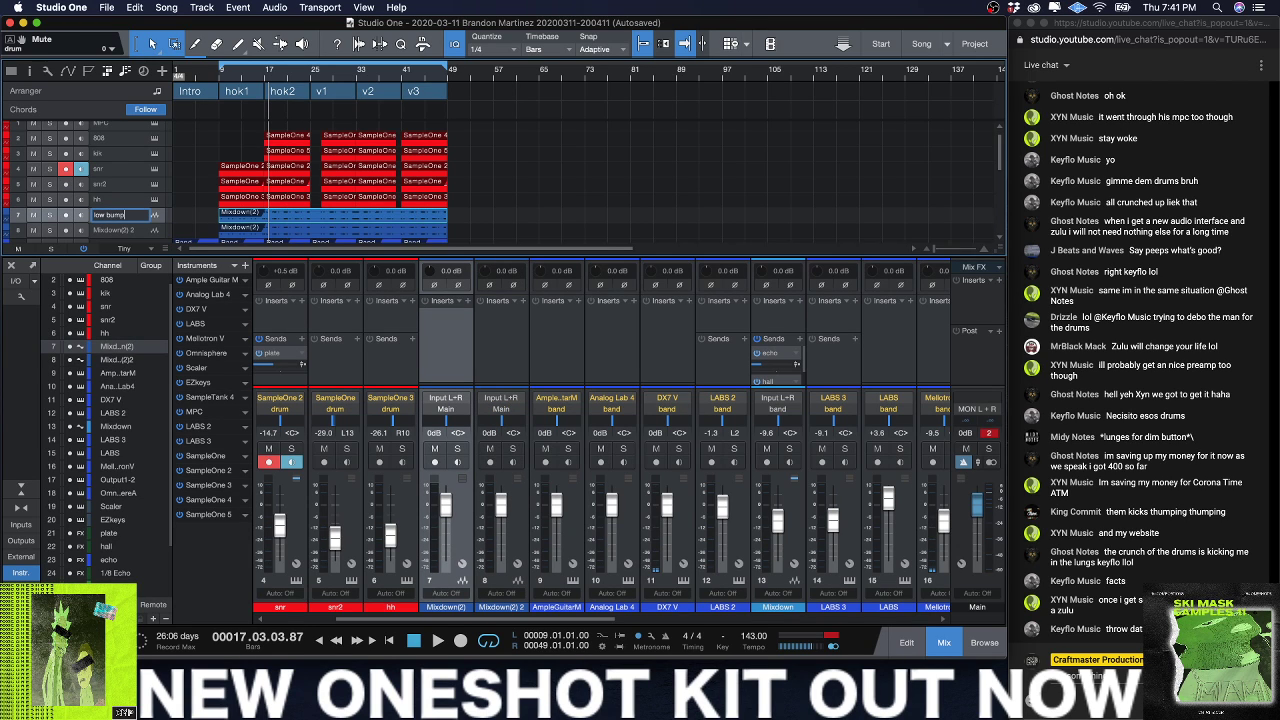
pyautogui.press('Return')
# Step: Show the inspector for the duplicated mixdown track and rename that track "high guys"
pyautogui.click(118, 231)
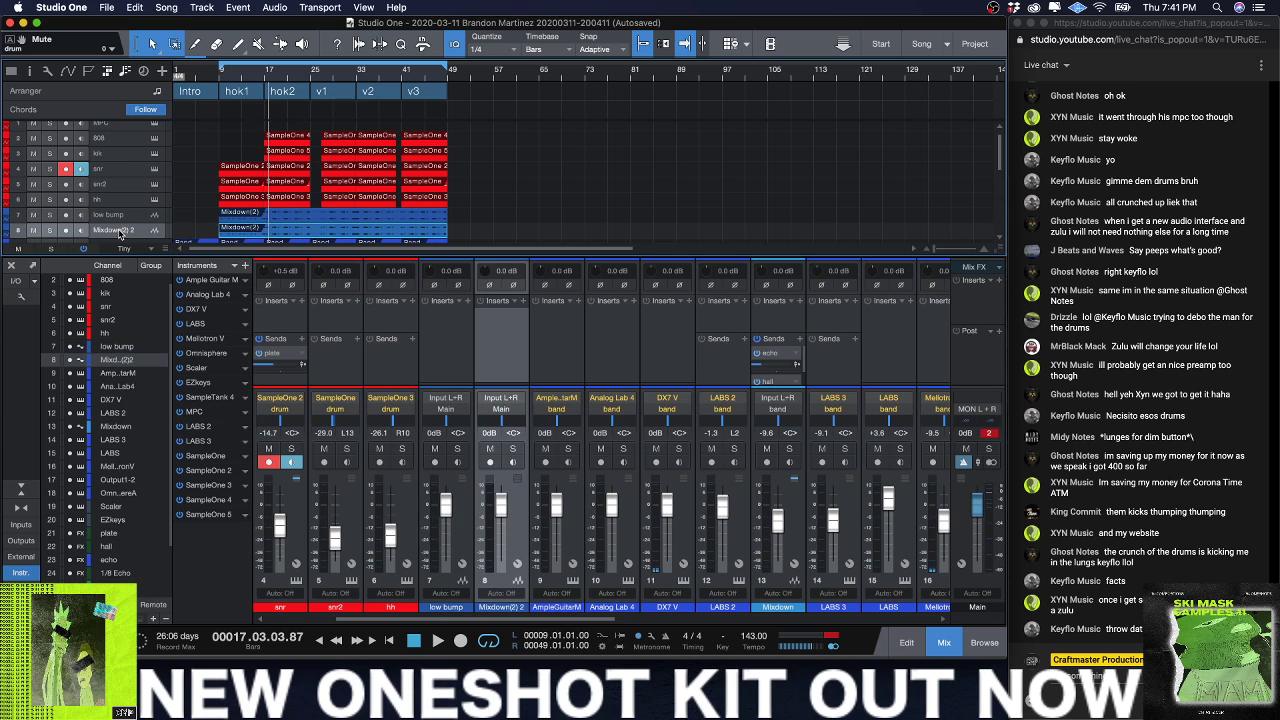
pyautogui.press('F4')
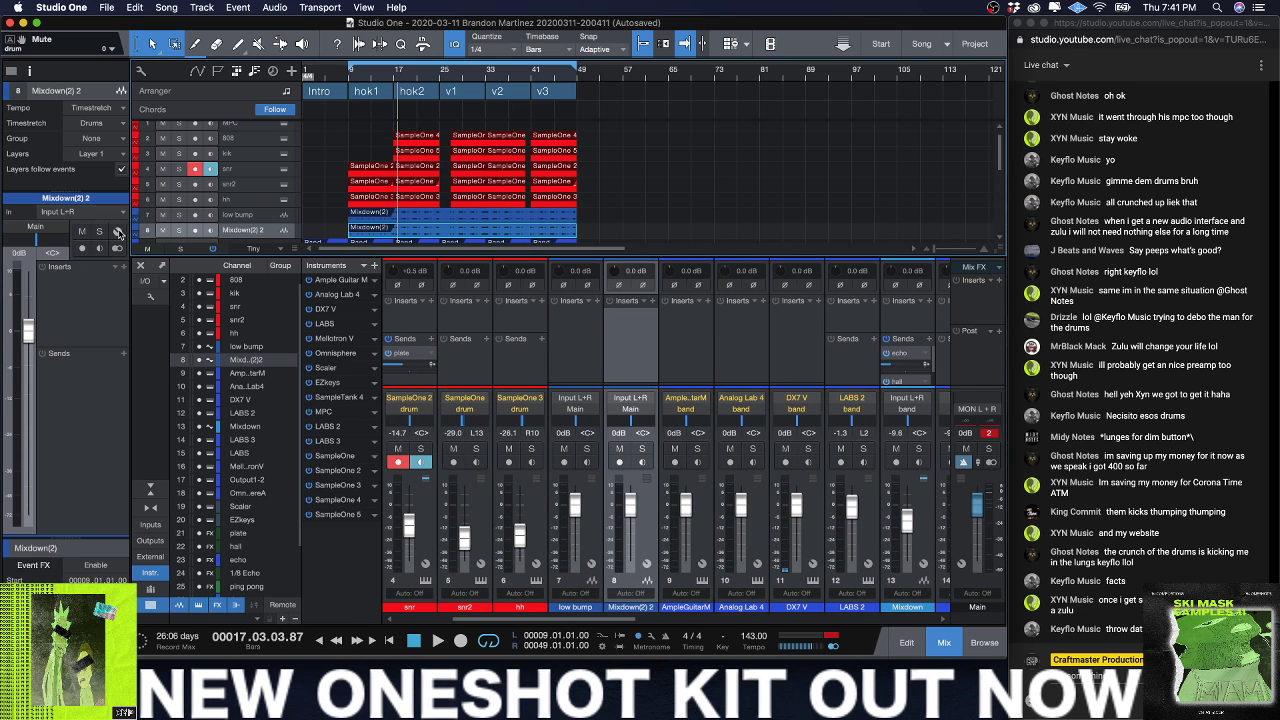
pyautogui.scroll(-2, 246, 225)
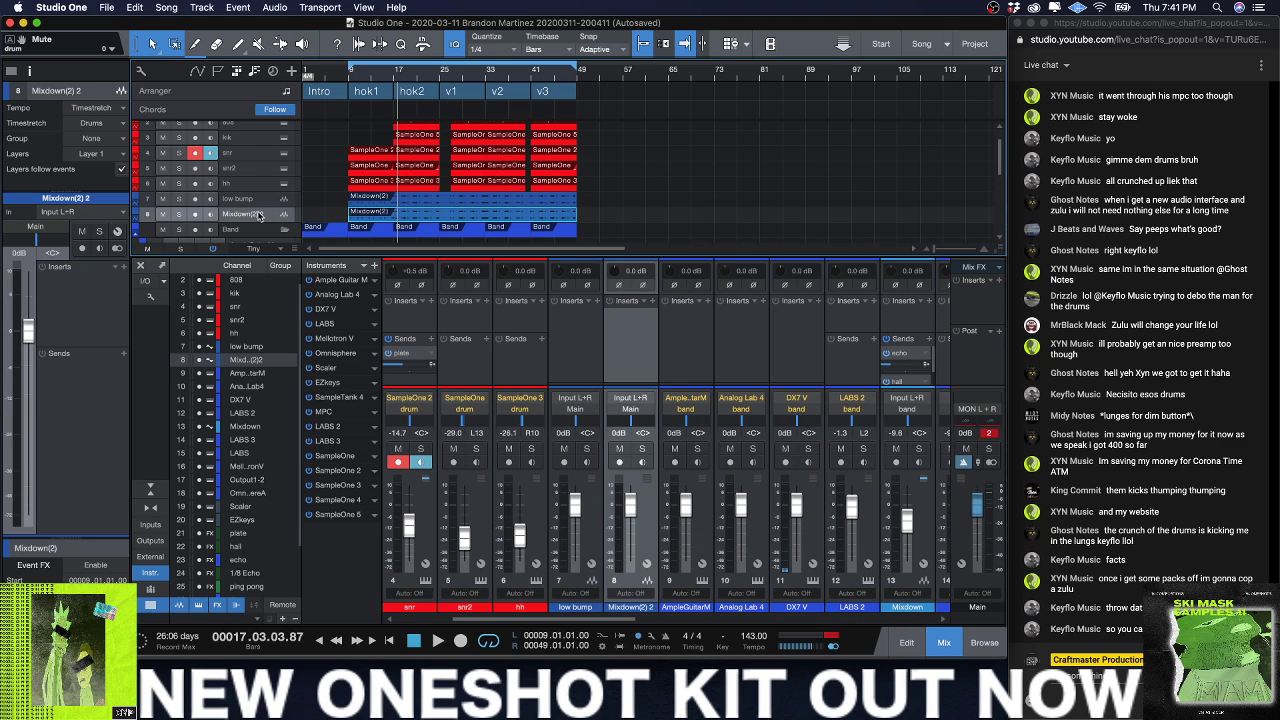
pyautogui.doubleClick(256, 215)
pyautogui.write('high guys')
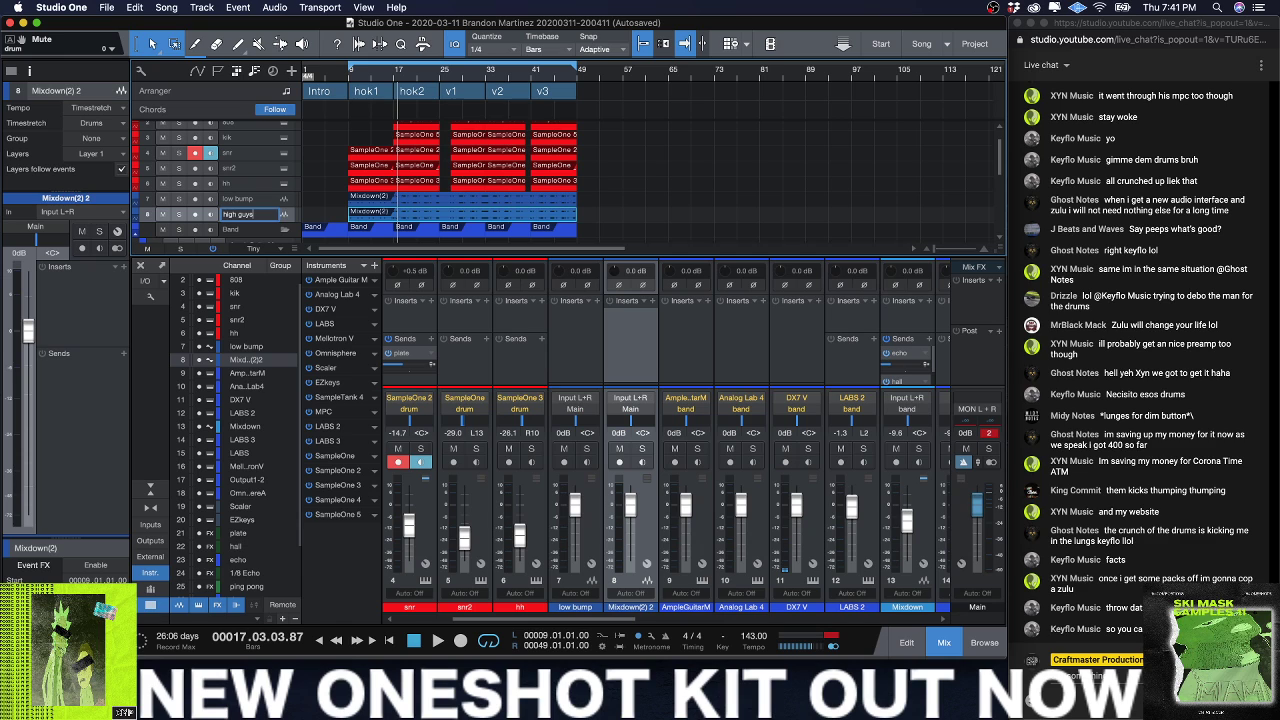
pyautogui.press('Return')
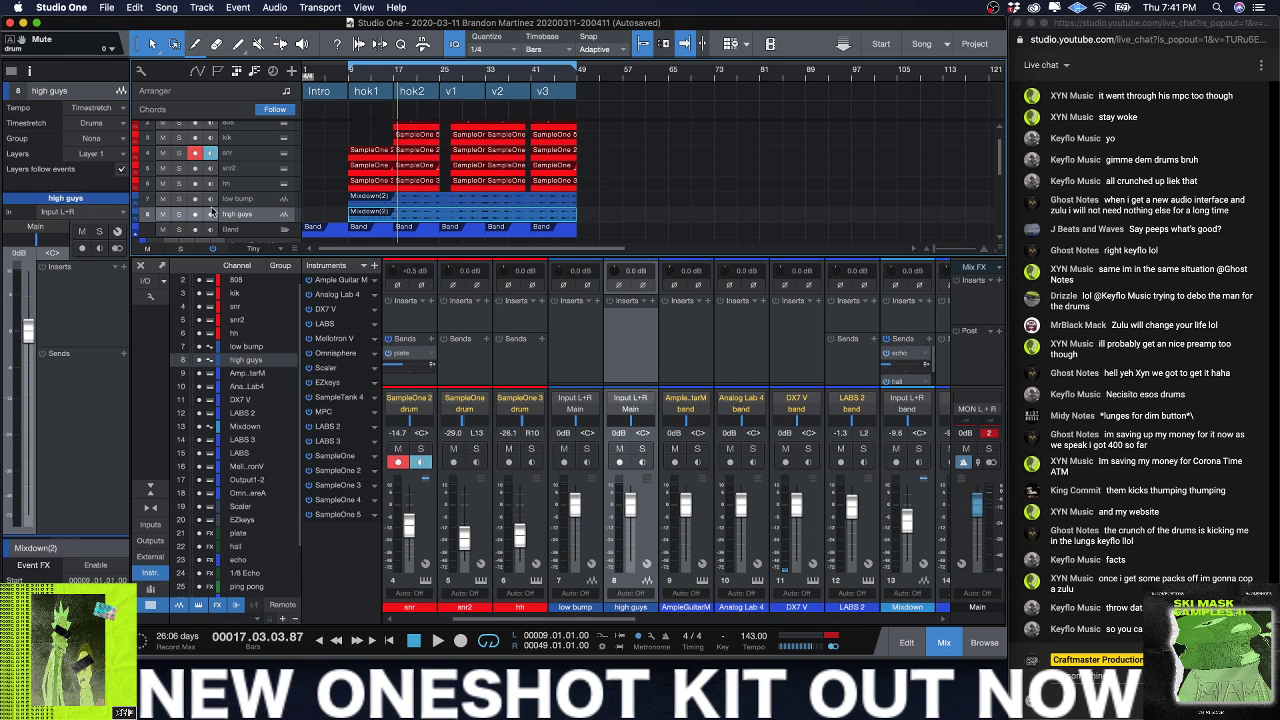
# Step: Select the low bump and high guys tracks together and color both dark red
pyautogui.click(170, 201)
pyautogui.click(139, 201)
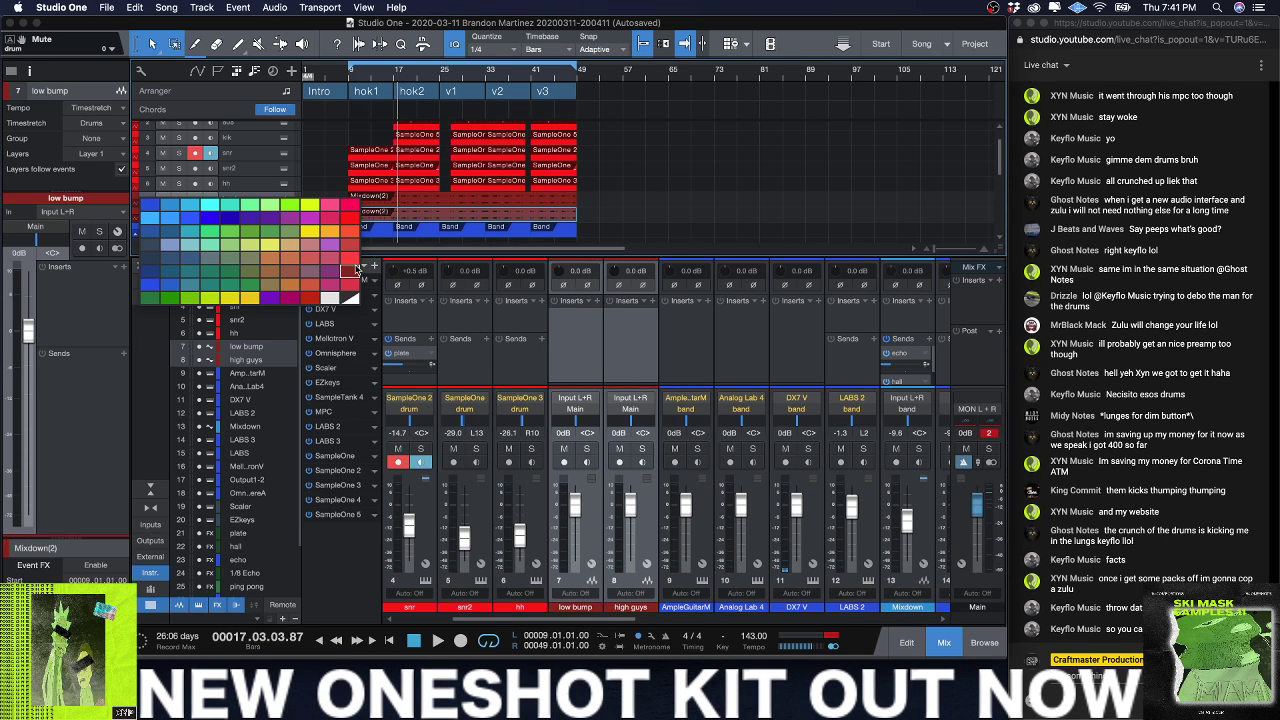
pyautogui.click(357, 272)
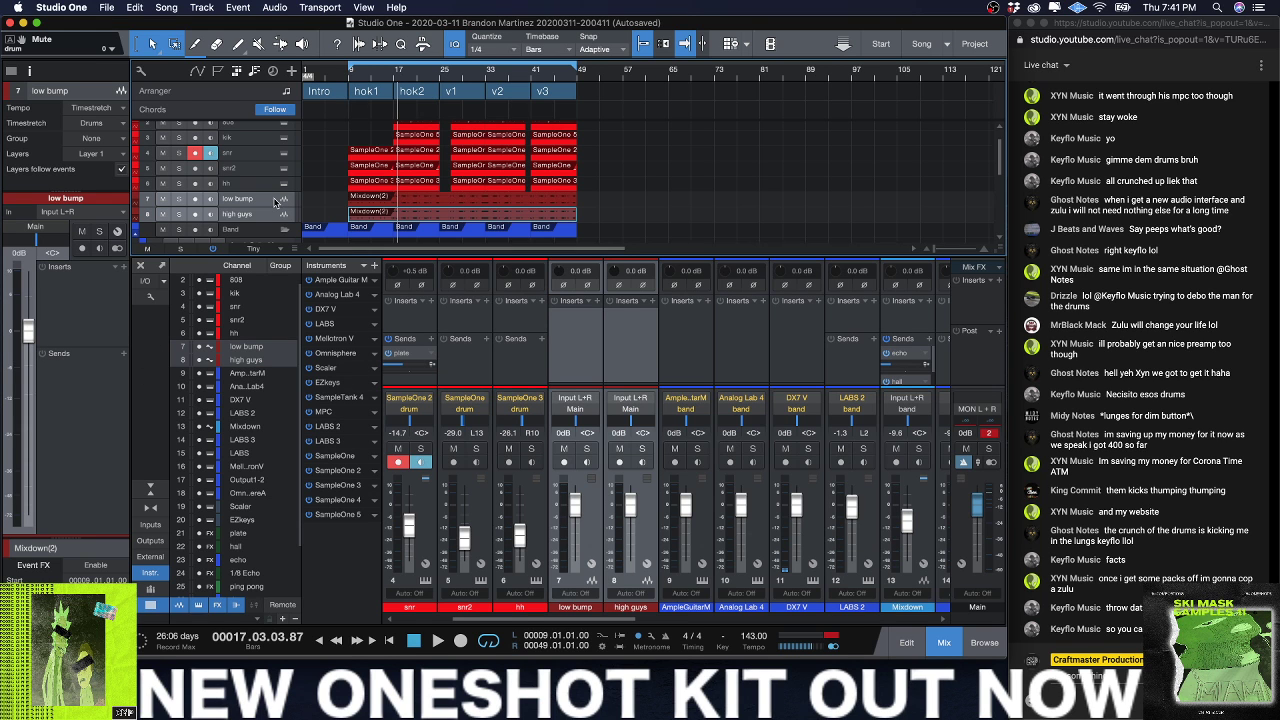
# Step: Remove the Pipeline Stereo insert from the drum bus
pyautogui.hscroll(4, 744, 347)
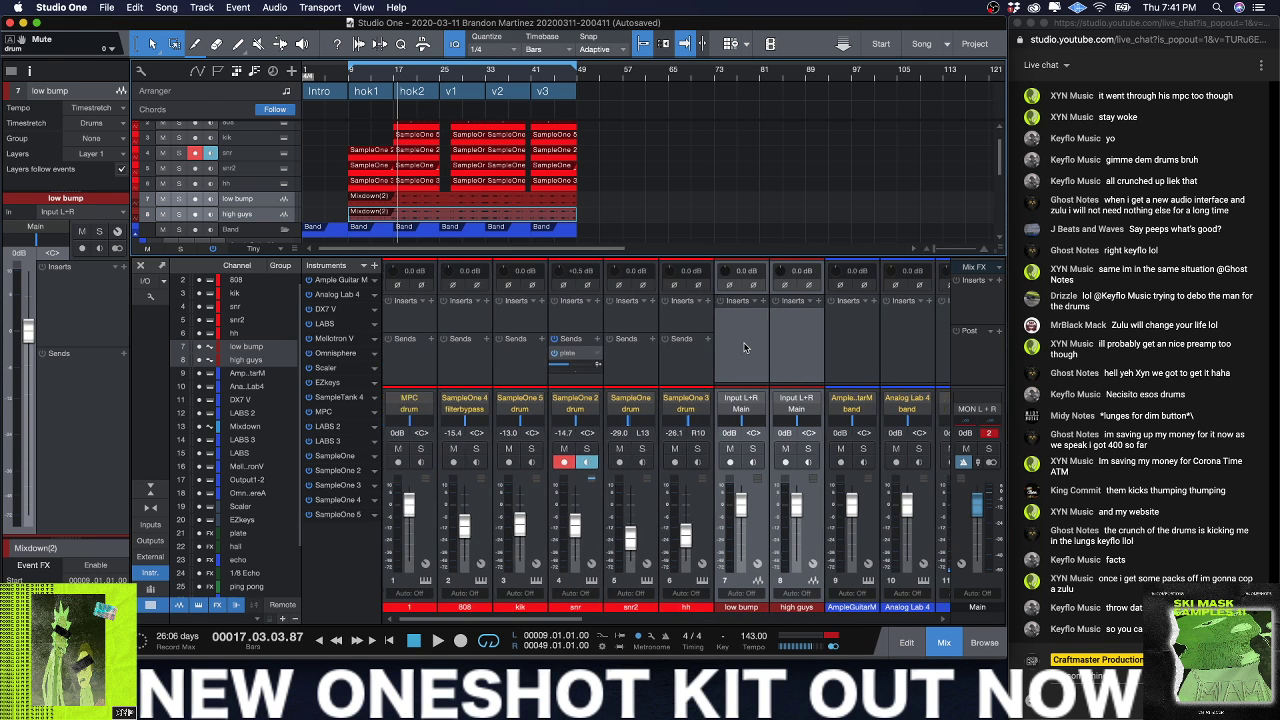
pyautogui.hscroll(10, 744, 347)
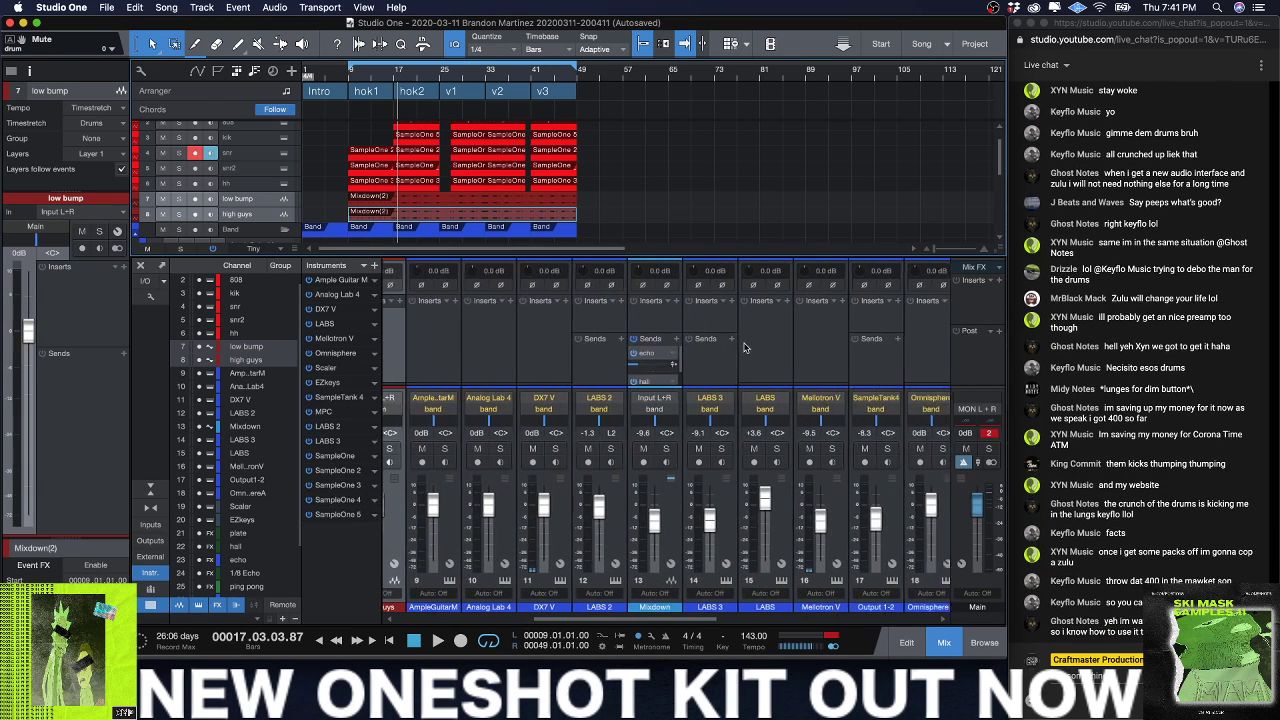
pyautogui.hscroll(4, 752, 343)
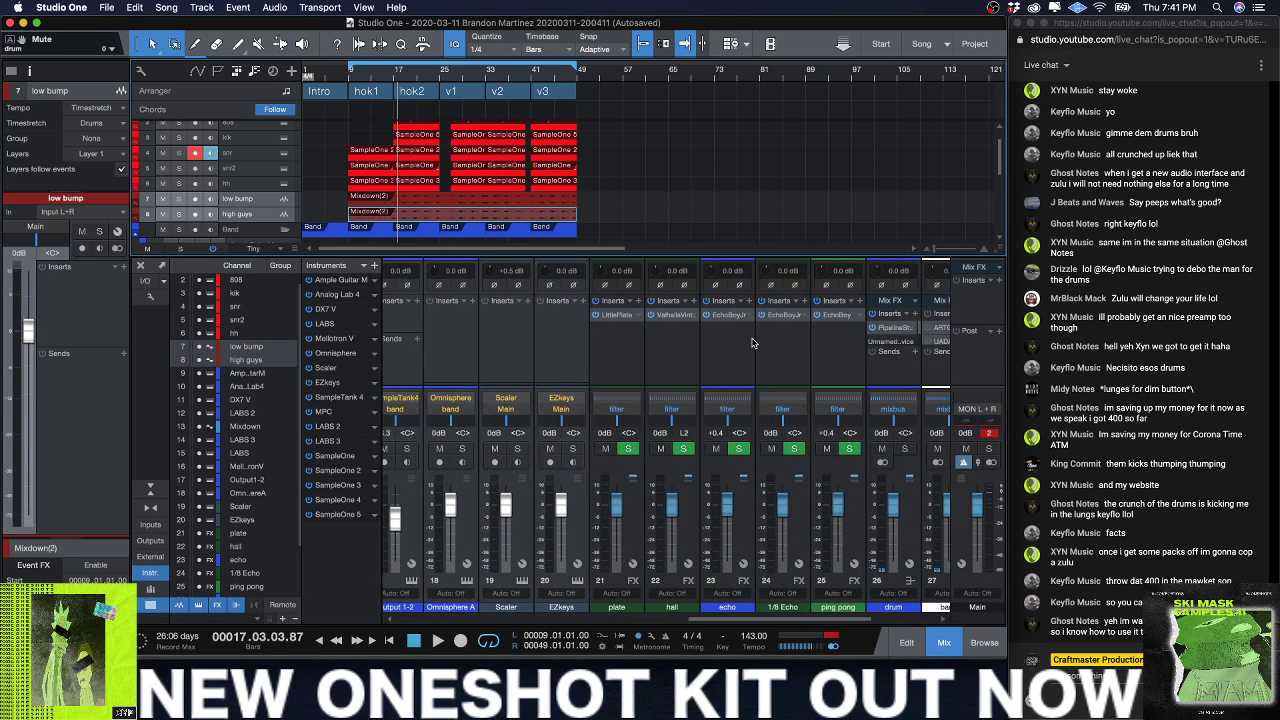
pyautogui.rightClick(812, 331)
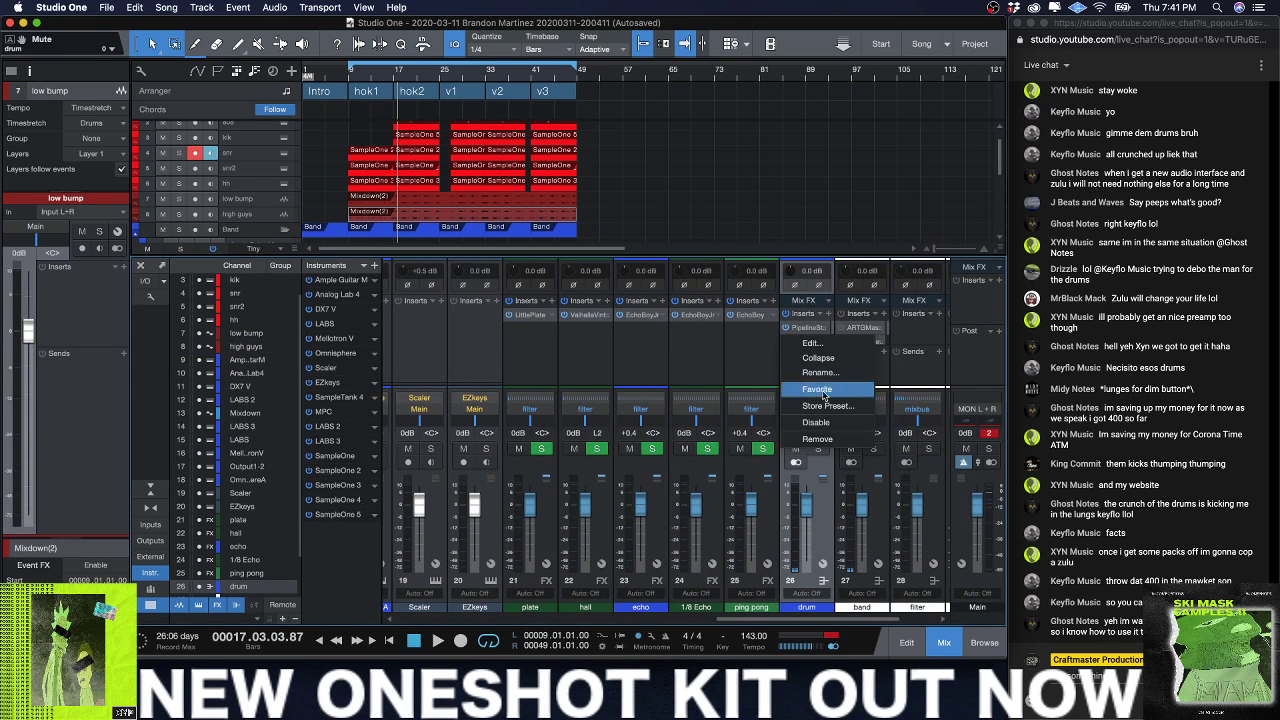
pyautogui.click(829, 443)
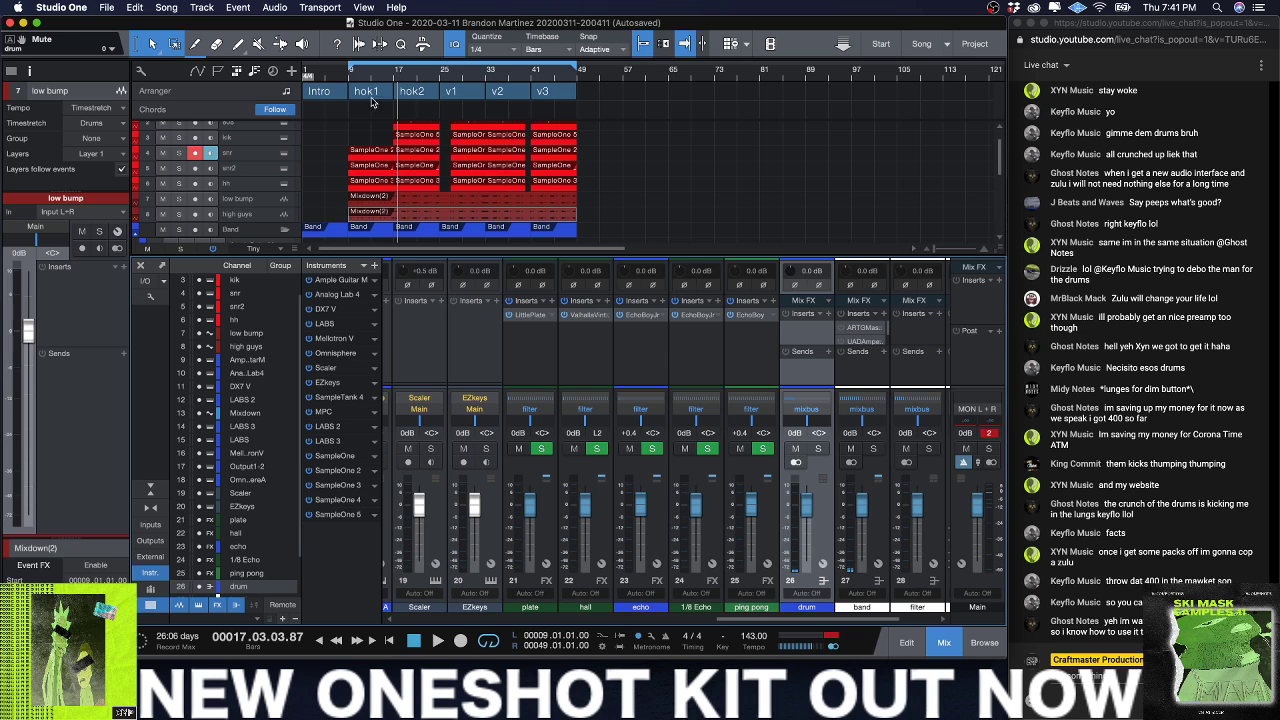
# Step: Set the volume of the low bump and high guys tracks to -31.4 dB while playing the song from bar 9
pyautogui.click(350, 82)
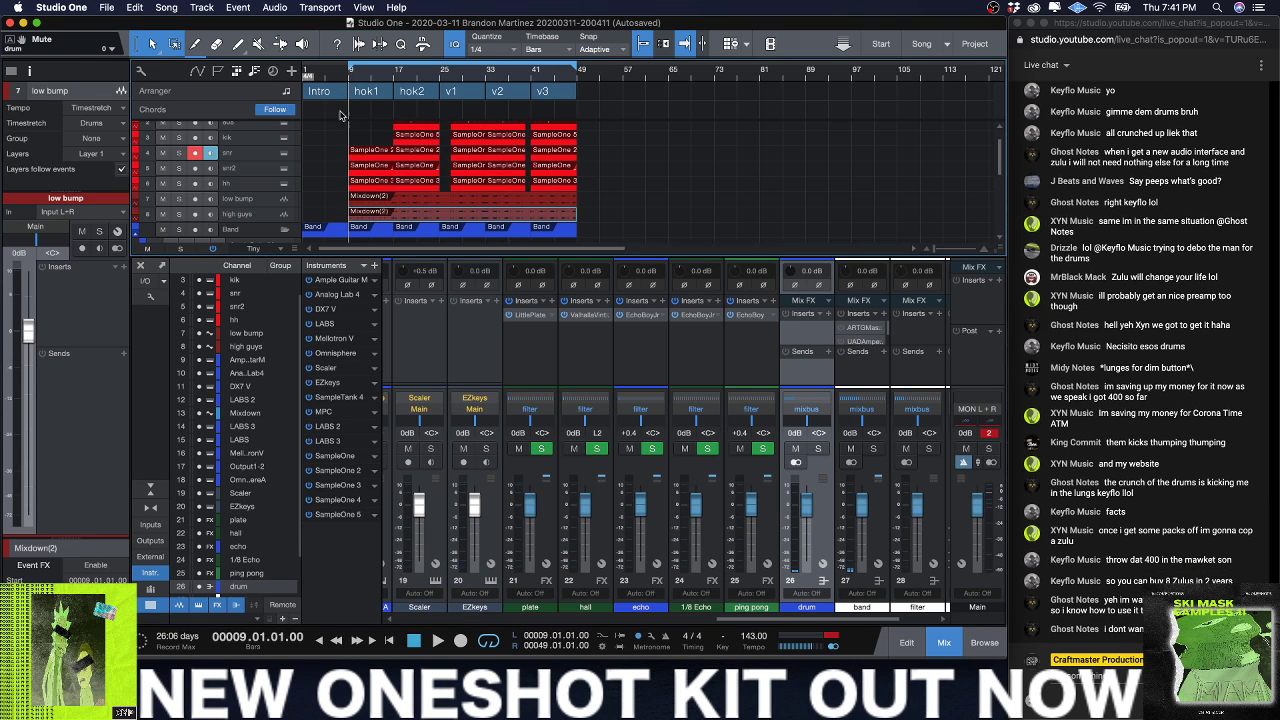
pyautogui.click(265, 214)
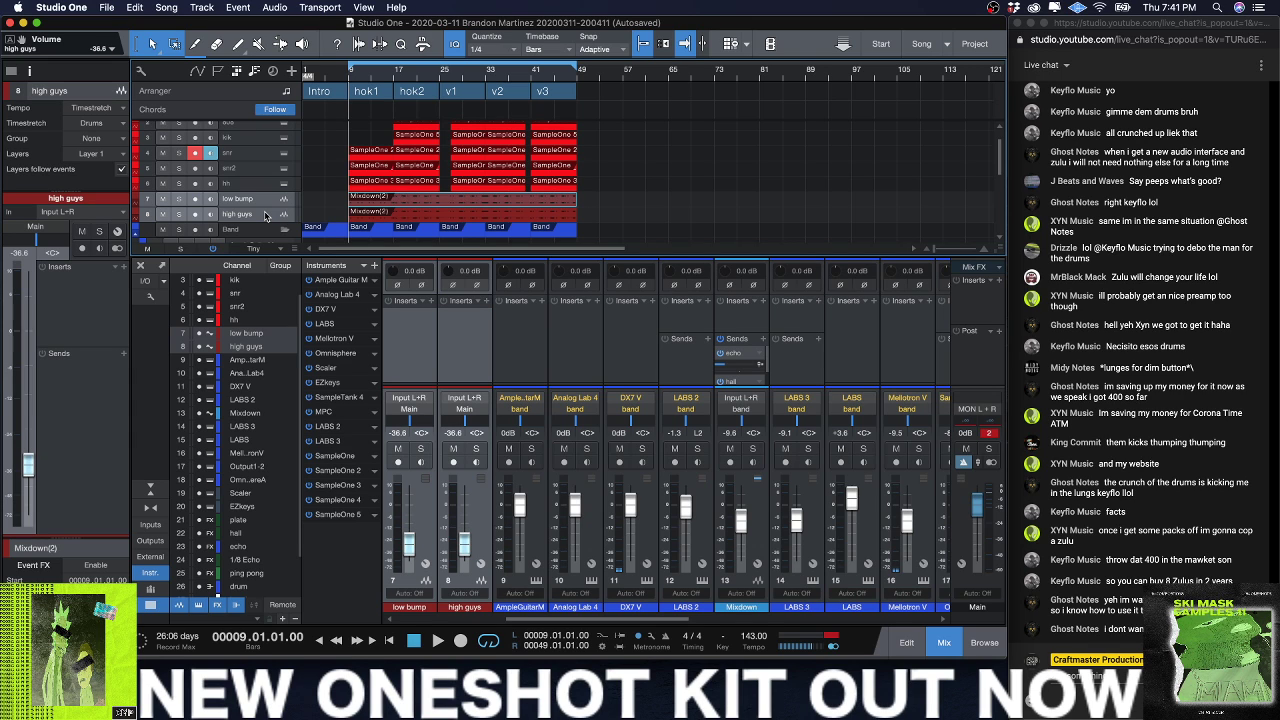
pyautogui.press('space')
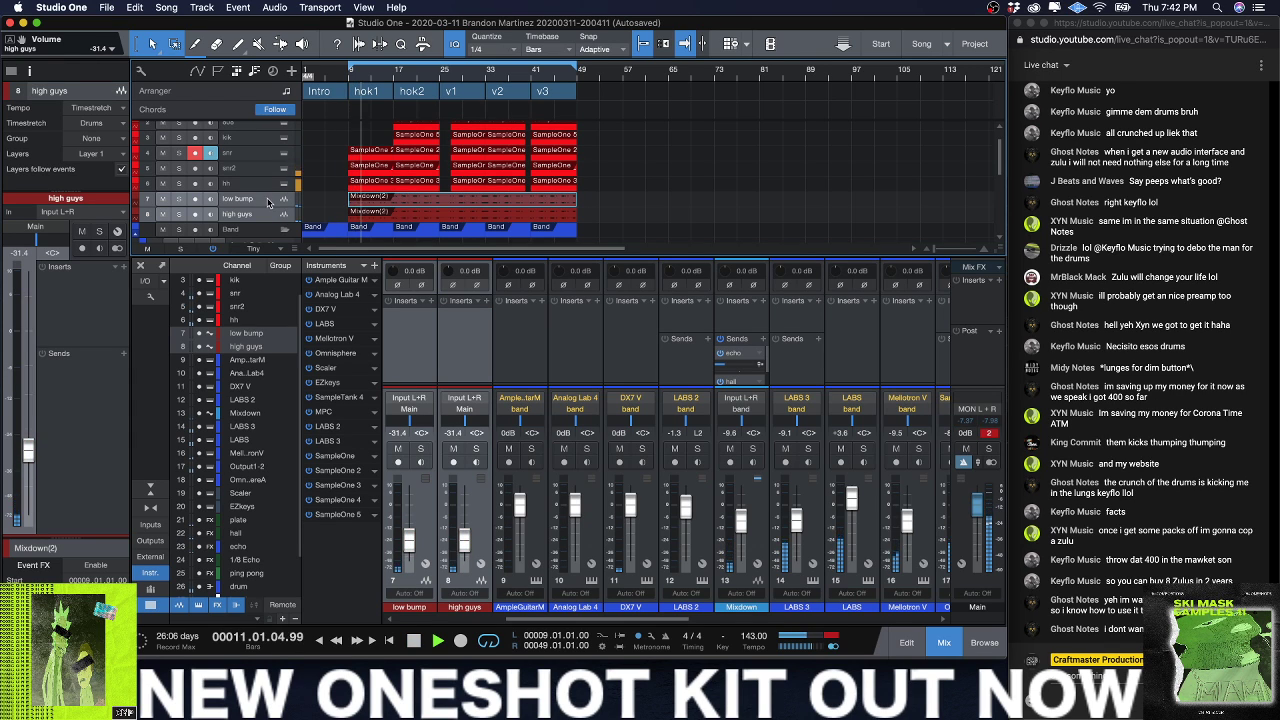
# Step: Insert a Pro EQ on the low bump track
pyautogui.click(264, 204)
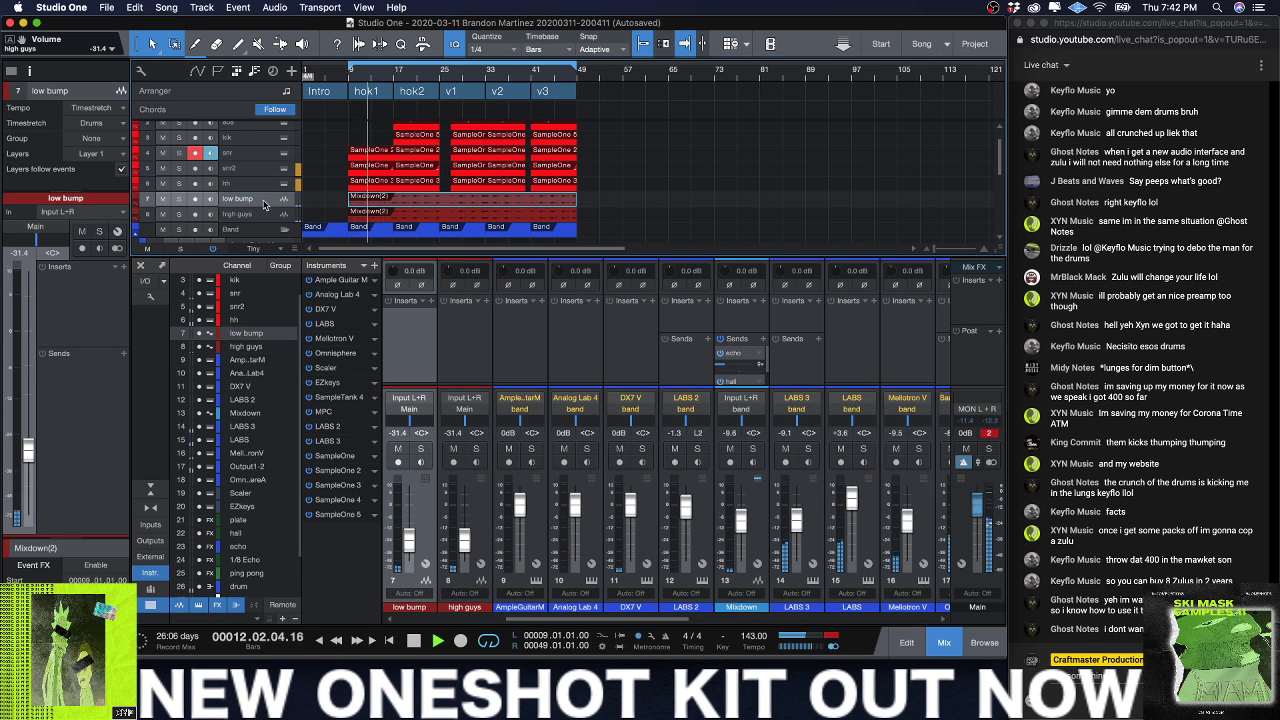
pyautogui.click(124, 267)
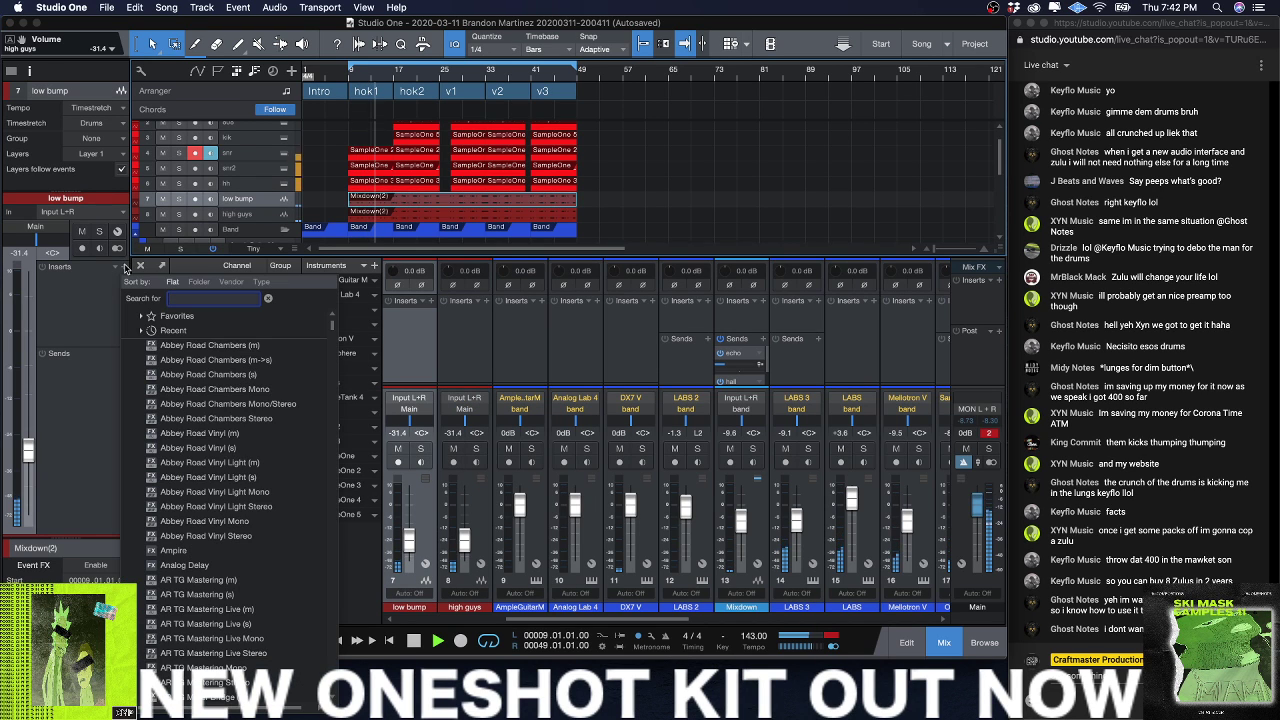
pyautogui.write('pro')
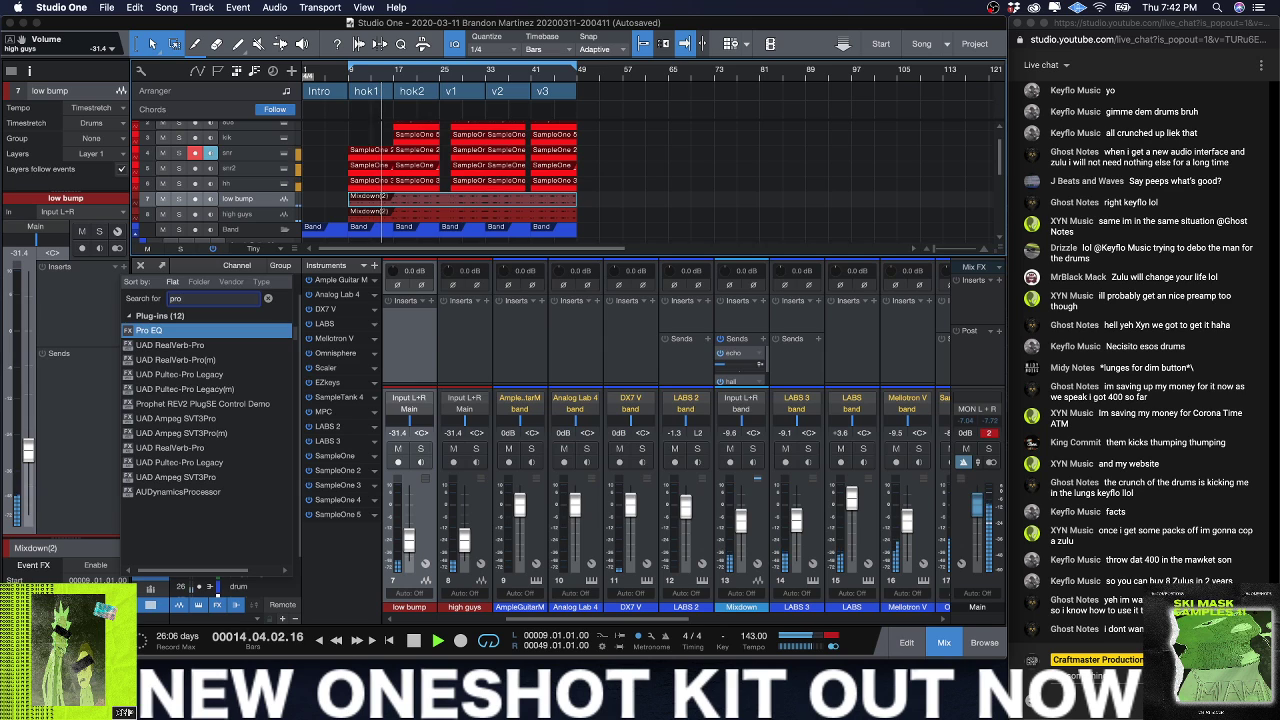
pyautogui.press('Return')
# Step: Leave the low cut off in the low bump Pro EQ and enable a 36 dB/Oct high cut at 667 Hz
pyautogui.moveTo(428, 430); pyautogui.dragTo(425, 356)
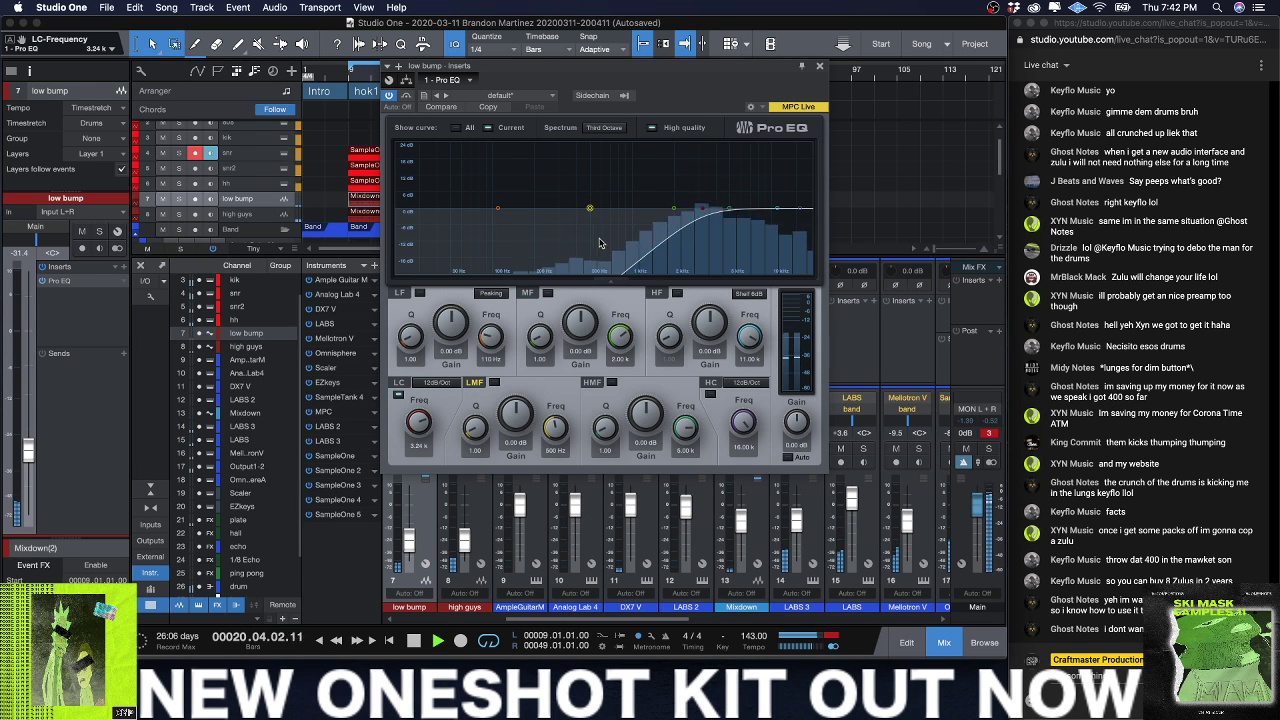
pyautogui.click(398, 397)
pyautogui.click(711, 394)
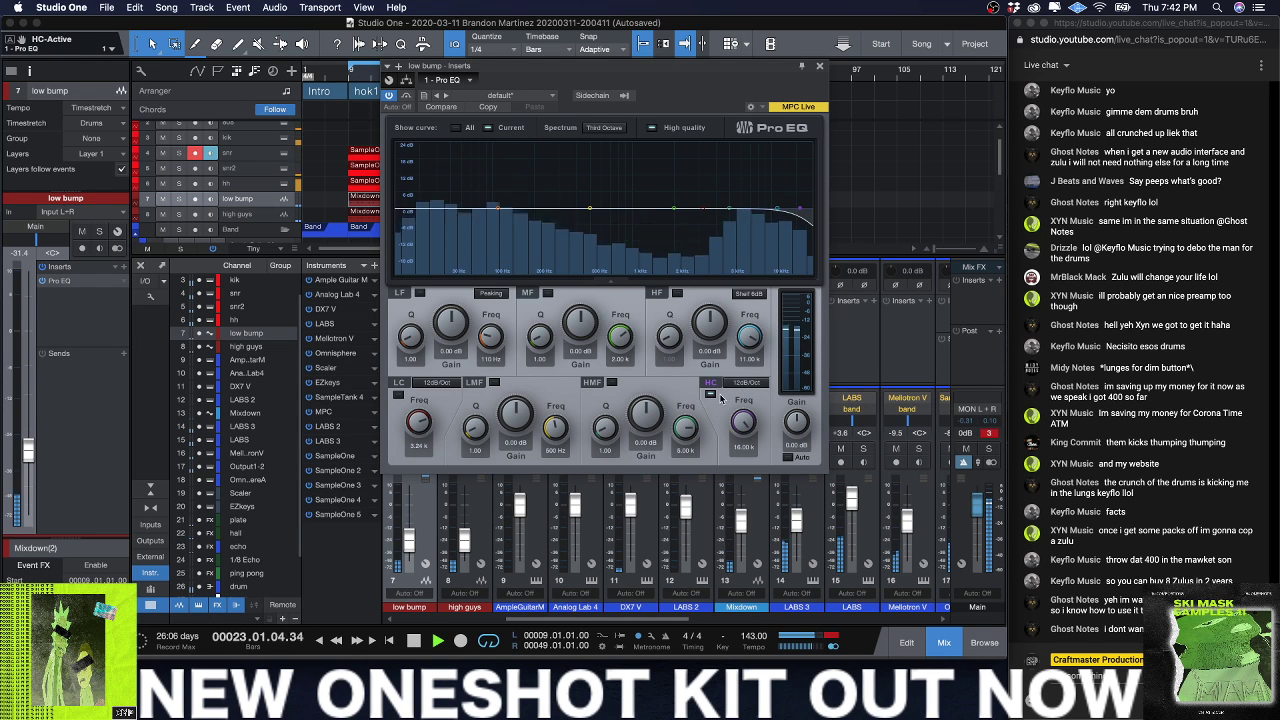
pyautogui.click(745, 382)
pyautogui.click(743, 418)
pyautogui.moveTo(743, 418); pyautogui.dragTo(724, 452)
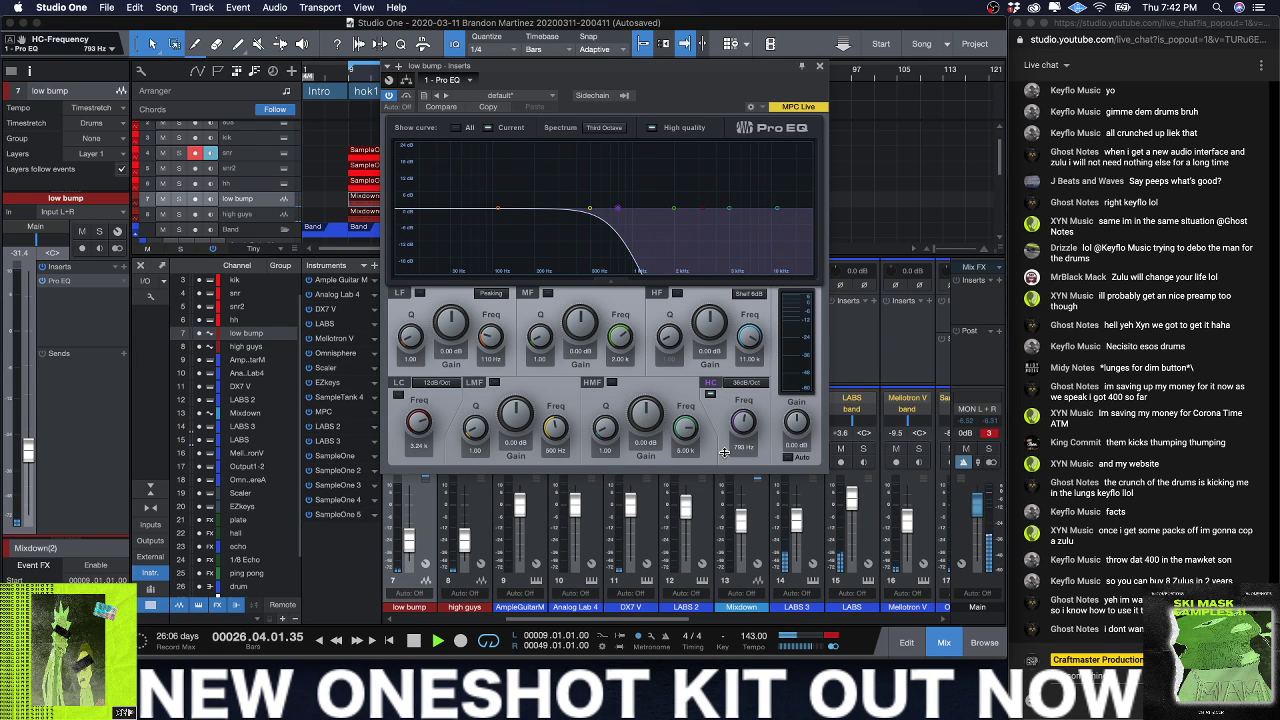
pyautogui.moveTo(724, 452); pyautogui.dragTo(725, 456)
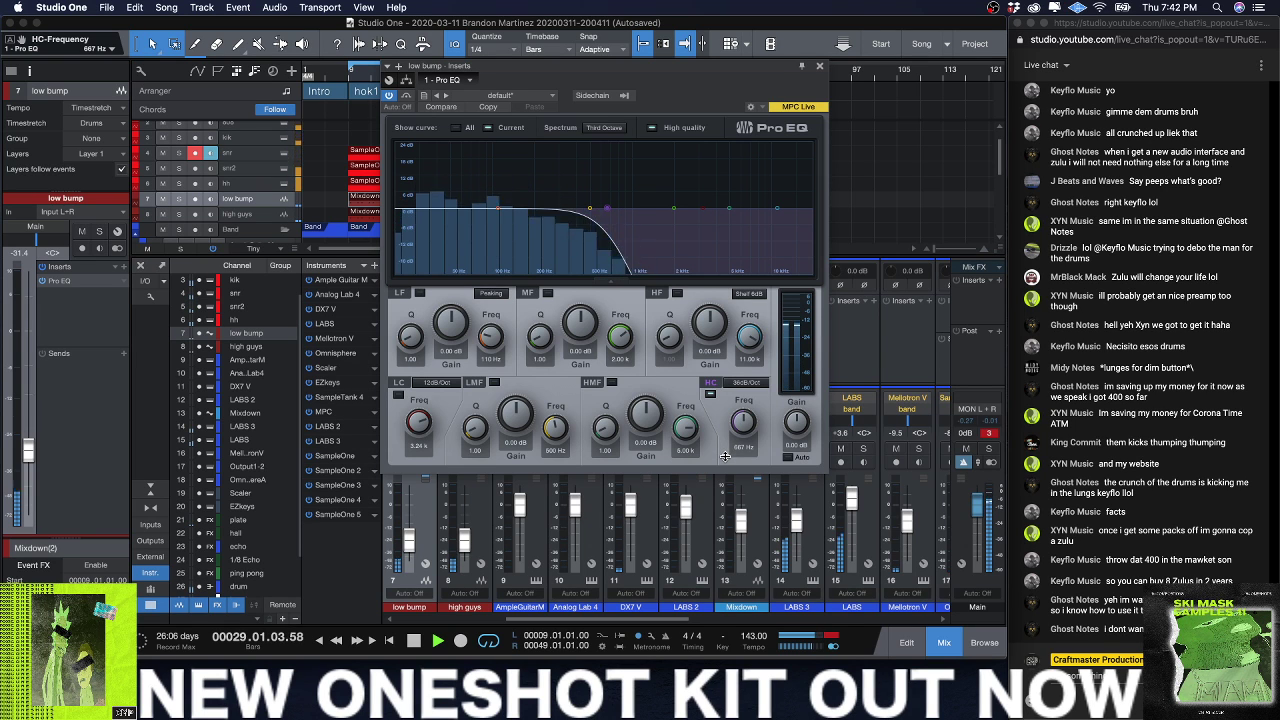
pyautogui.click(819, 66)
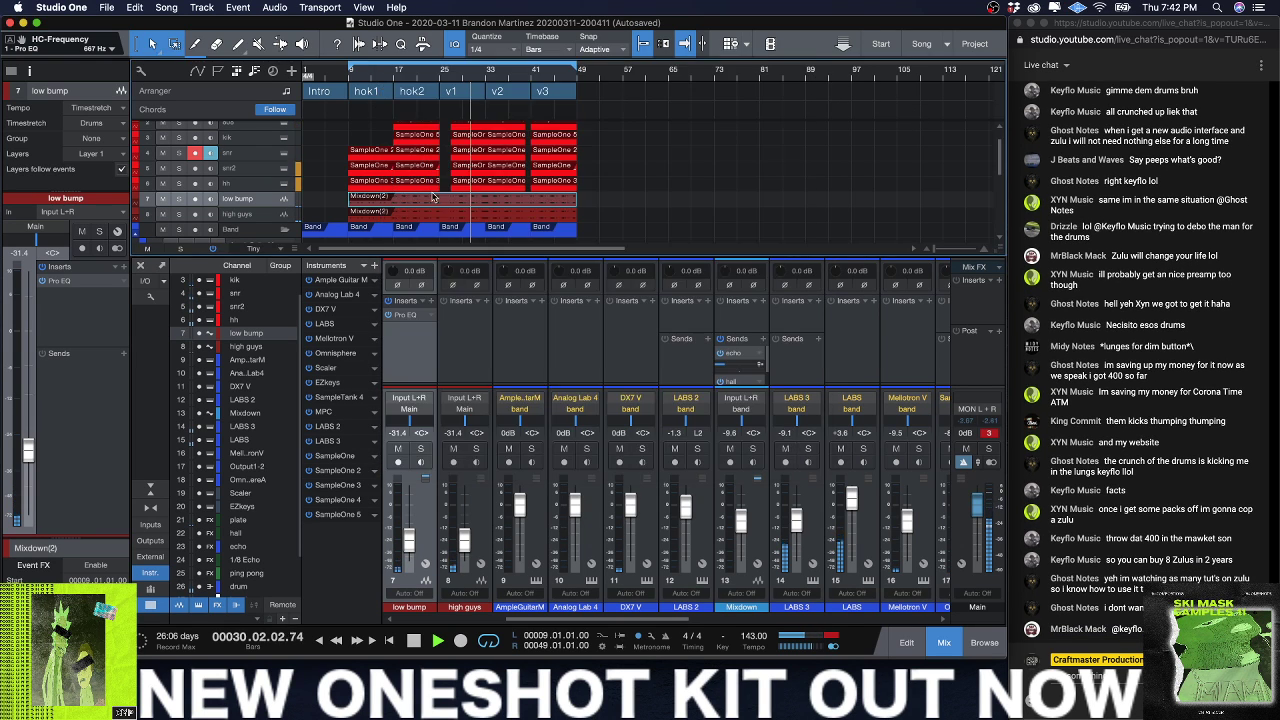
# Step: Route the outputs of the high guys and low bump tracks to the drum bus
pyautogui.click(292, 215)
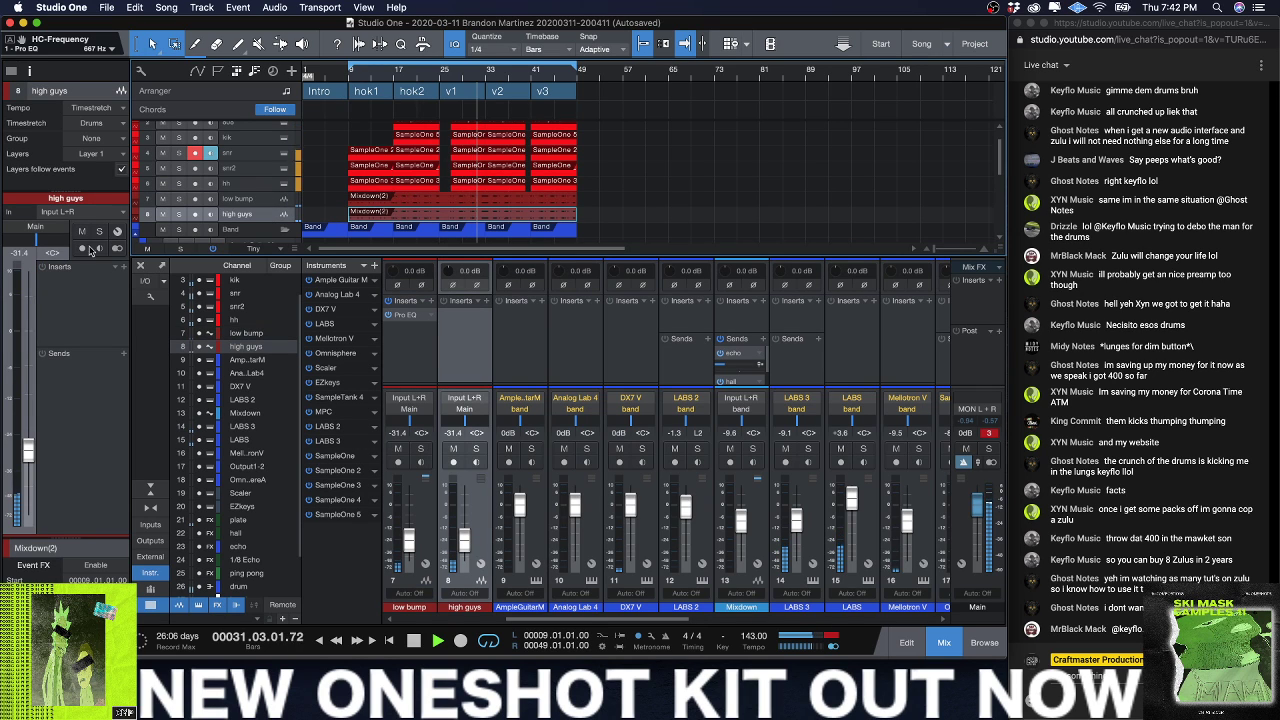
pyautogui.click(52, 231)
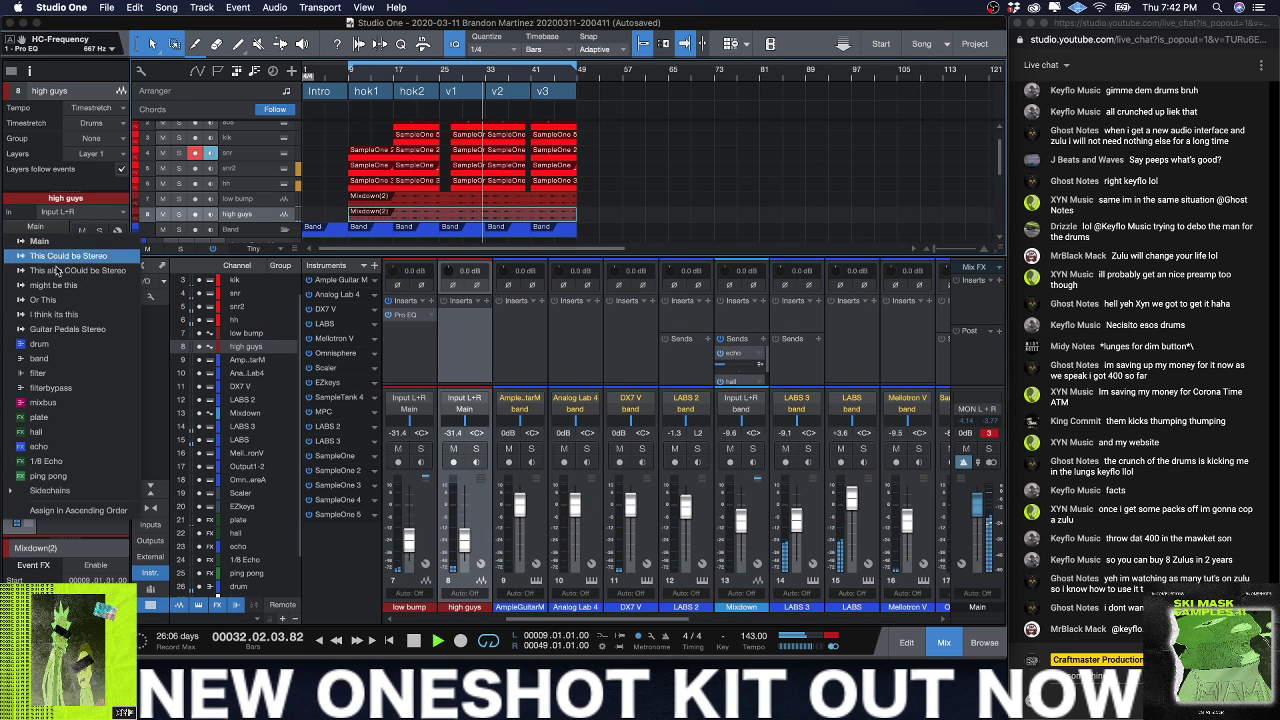
pyautogui.click(66, 343)
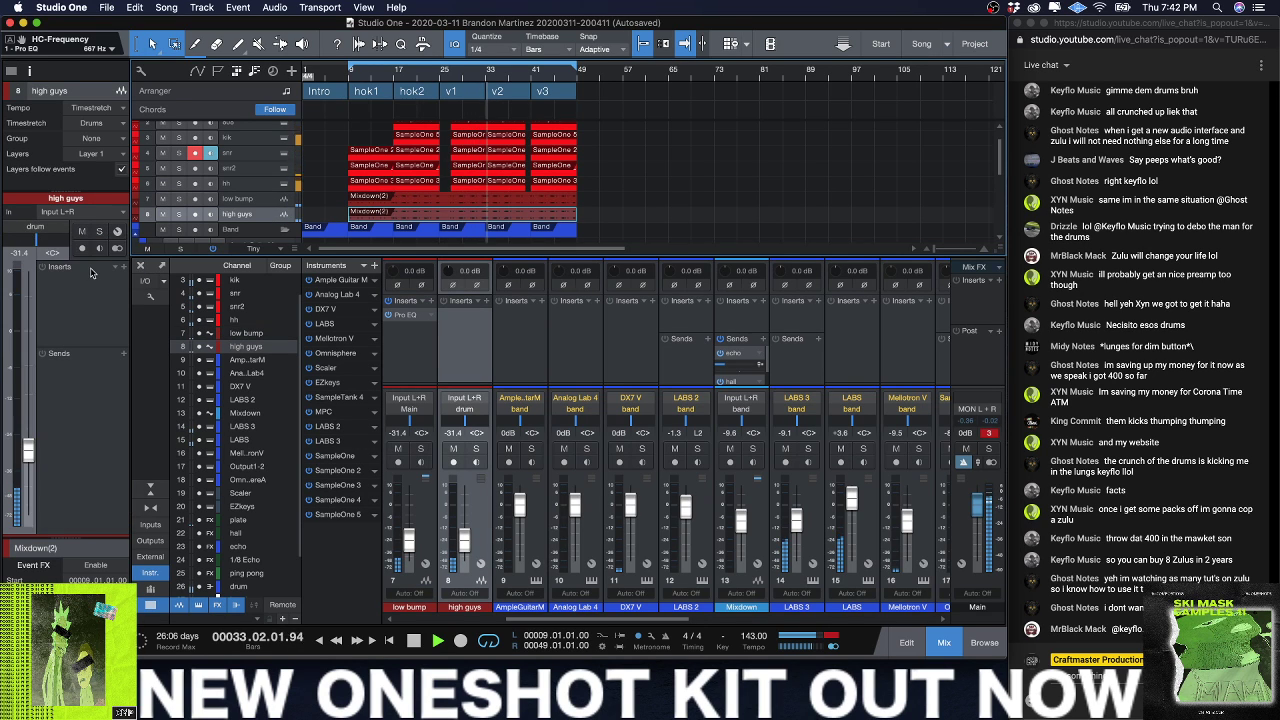
pyautogui.click(263, 202)
pyautogui.click(52, 229)
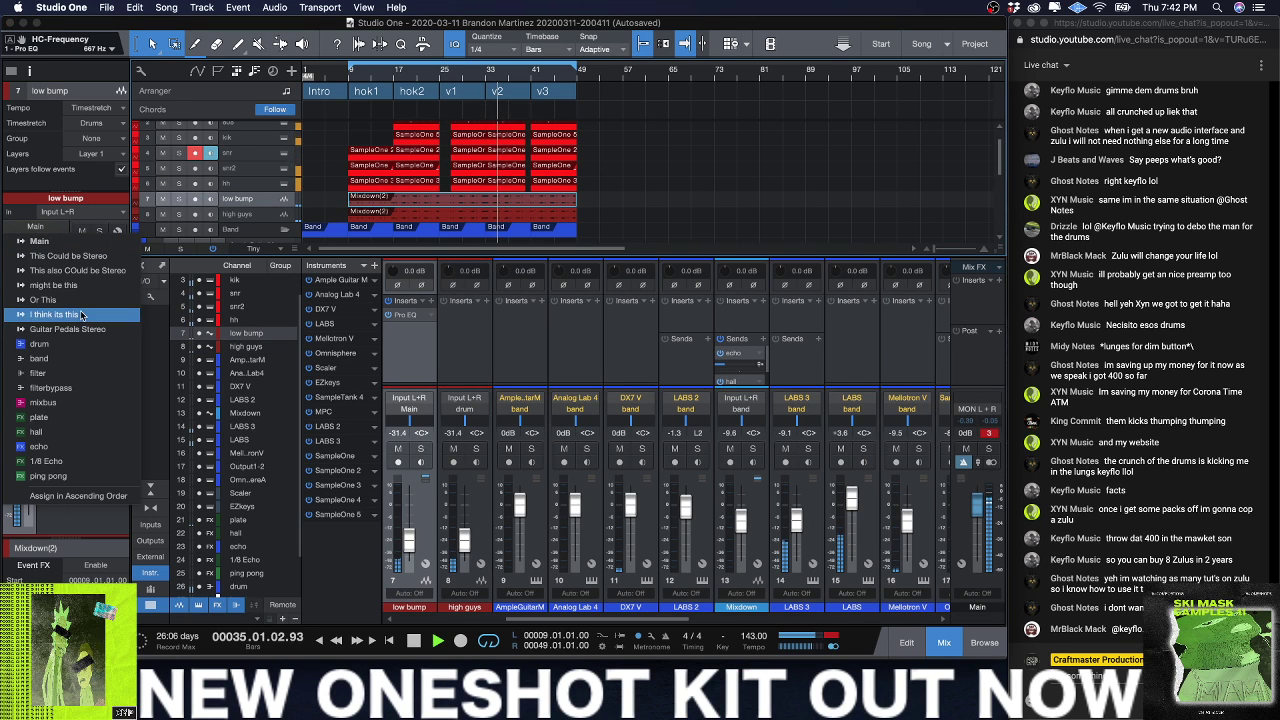
pyautogui.click(60, 343)
# Step: Insert a Pro EQ on the high guys track
pyautogui.click(260, 214)
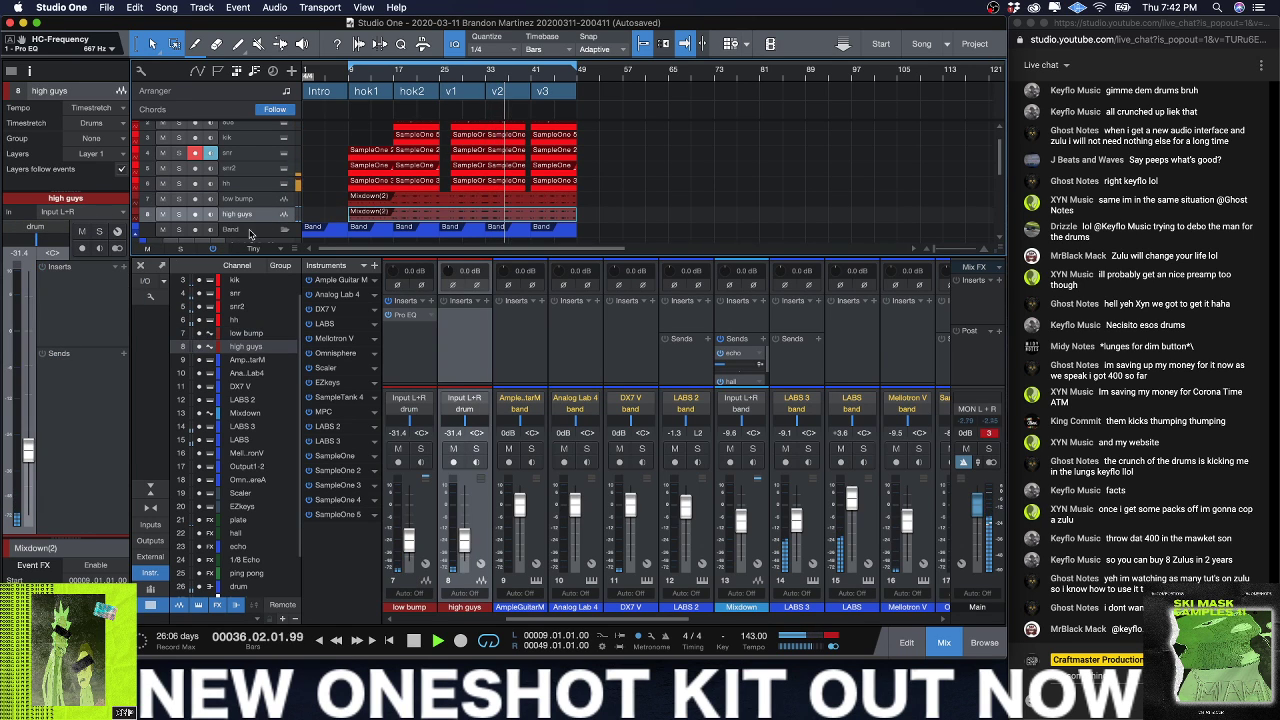
pyautogui.click(124, 268)
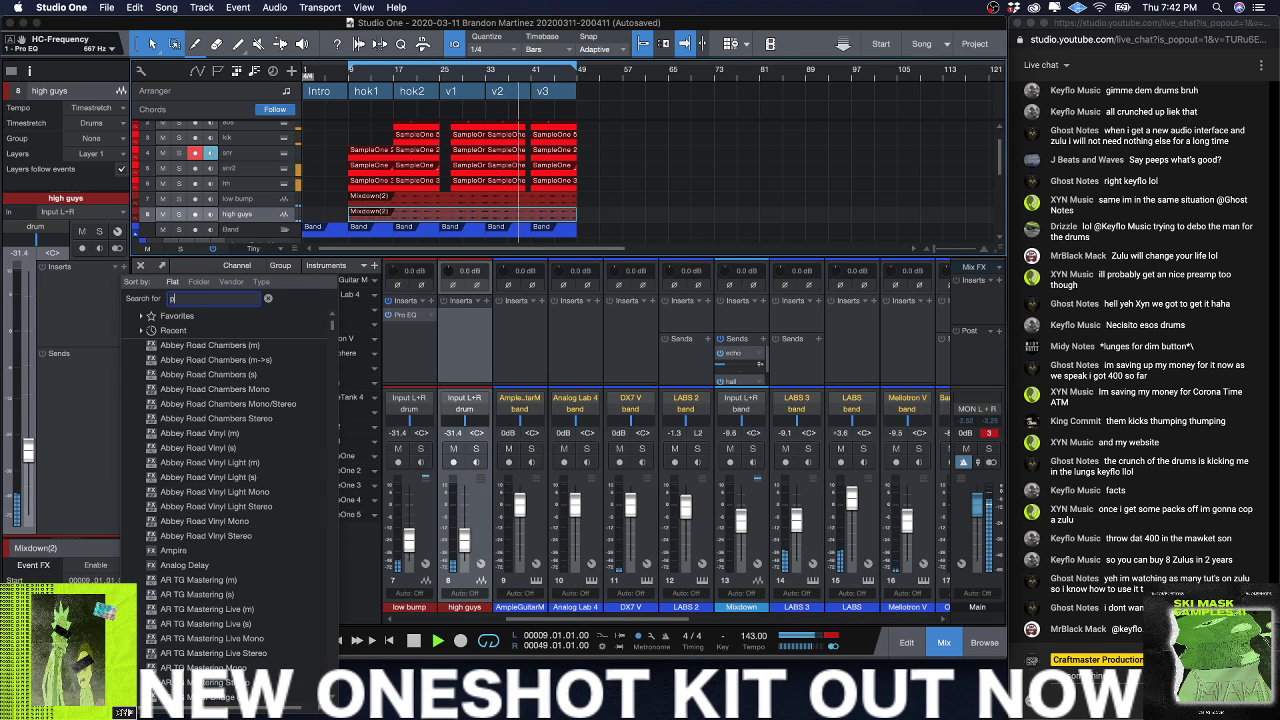
pyautogui.write('pro eq')
pyautogui.press('Return')
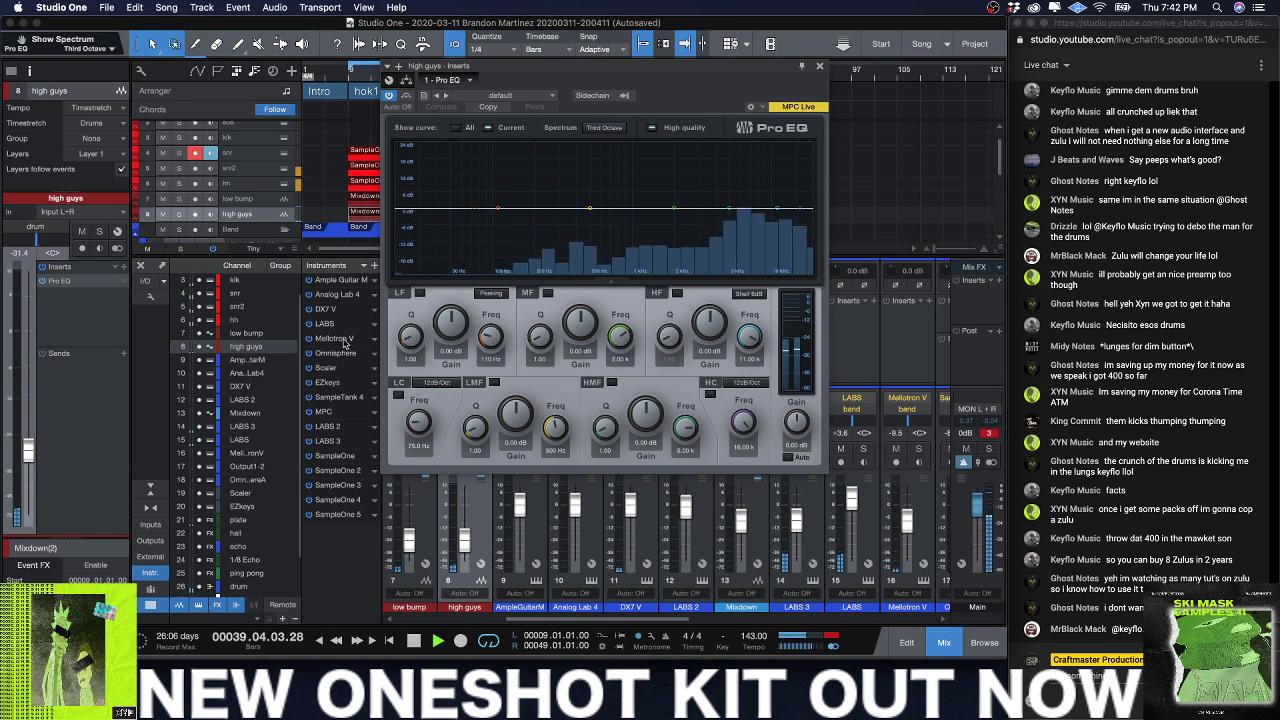
# Step: Enable a 48 dB/Oct low cut at 813 Hz in the high guys Pro EQ, and close the plug-in
pyautogui.click(398, 394)
pyautogui.click(434, 382)
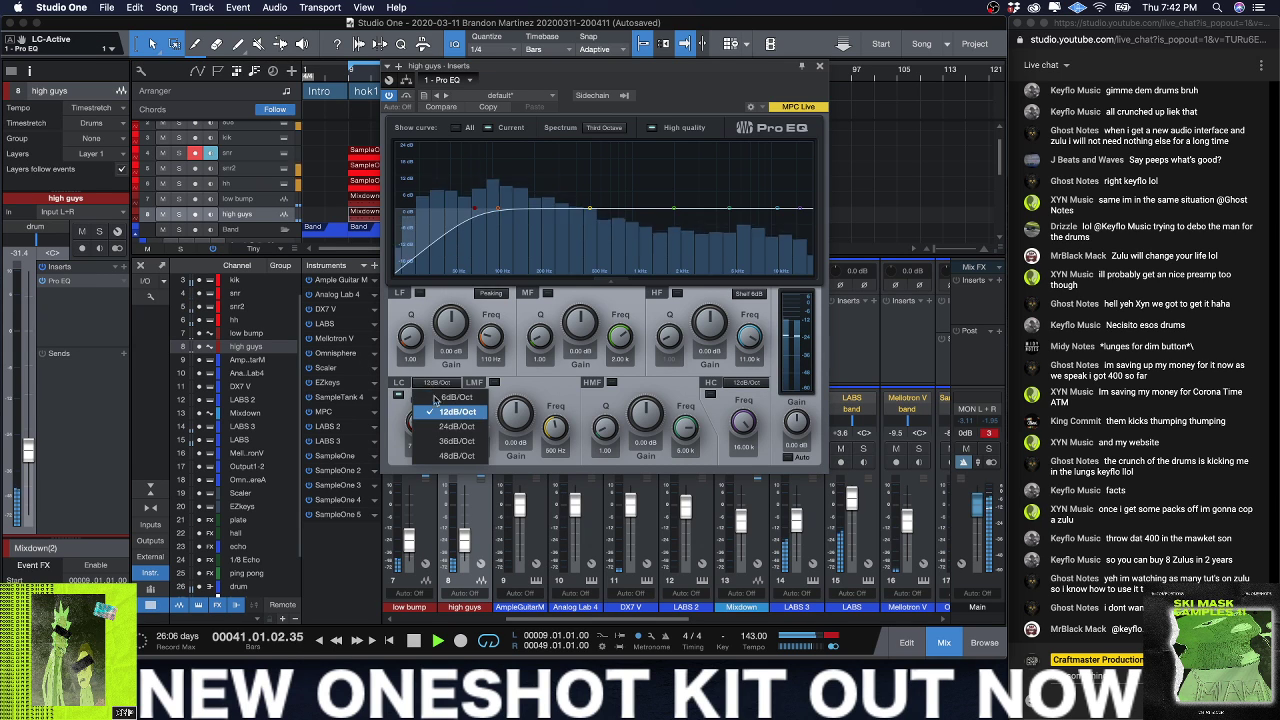
pyautogui.click(456, 426)
pyautogui.moveTo(418, 422); pyautogui.dragTo(426, 374)
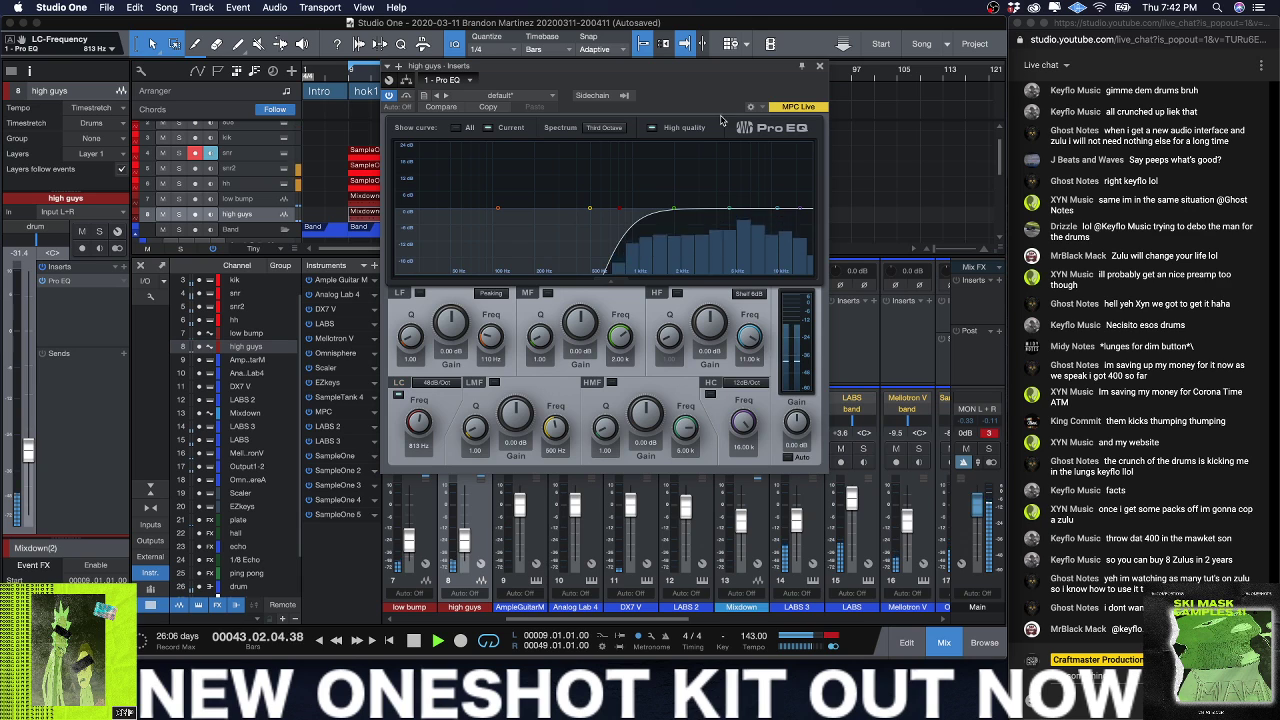
pyautogui.click(819, 66)
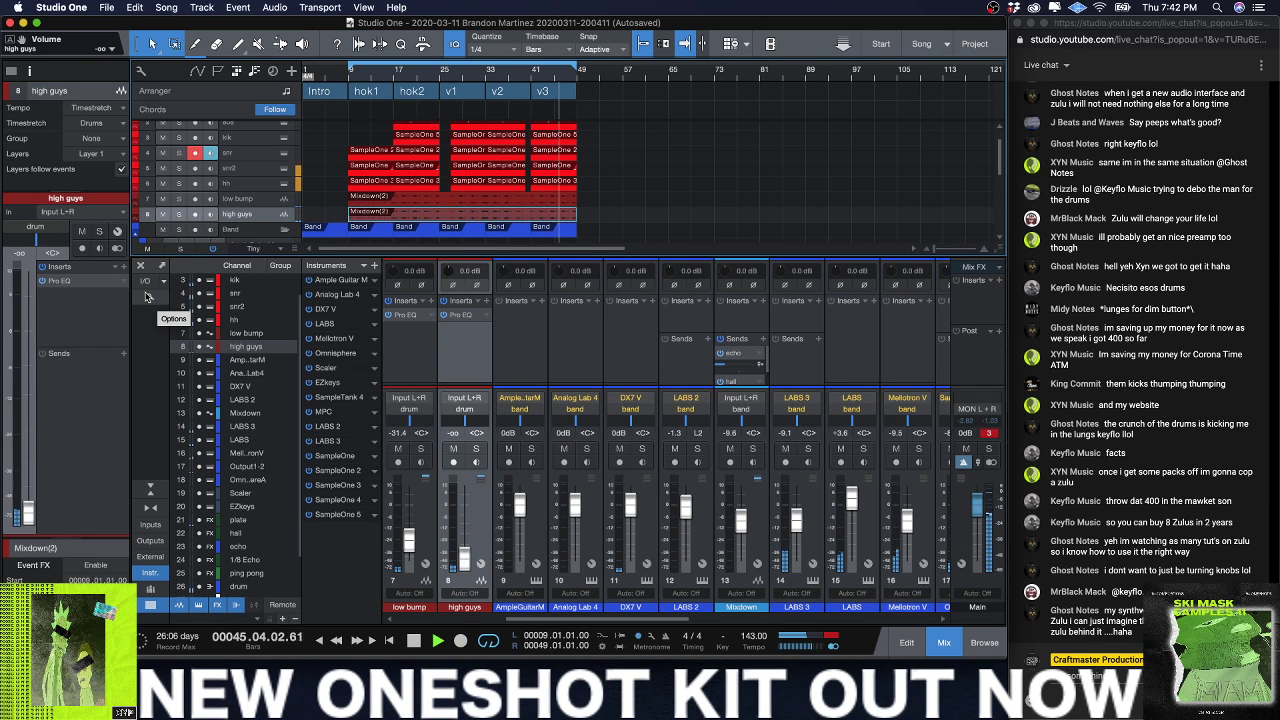
# Step: Pull the high guys volume fully down and set the low bump volume to -1.7 dB
pyautogui.press('Up')
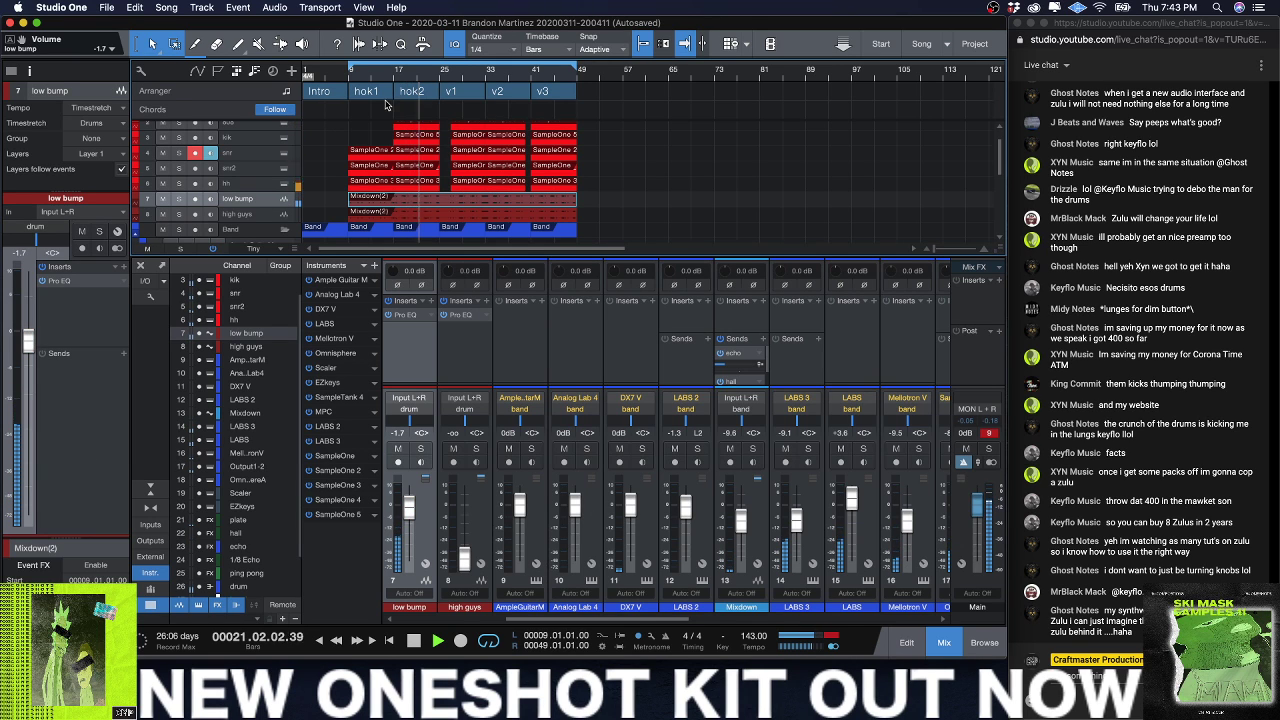
# Step: Stop playback, hide the mixer and shift both Mixdown(2) events earlier together so the kick at hok2 starts on bar 17
pyautogui.press('z')
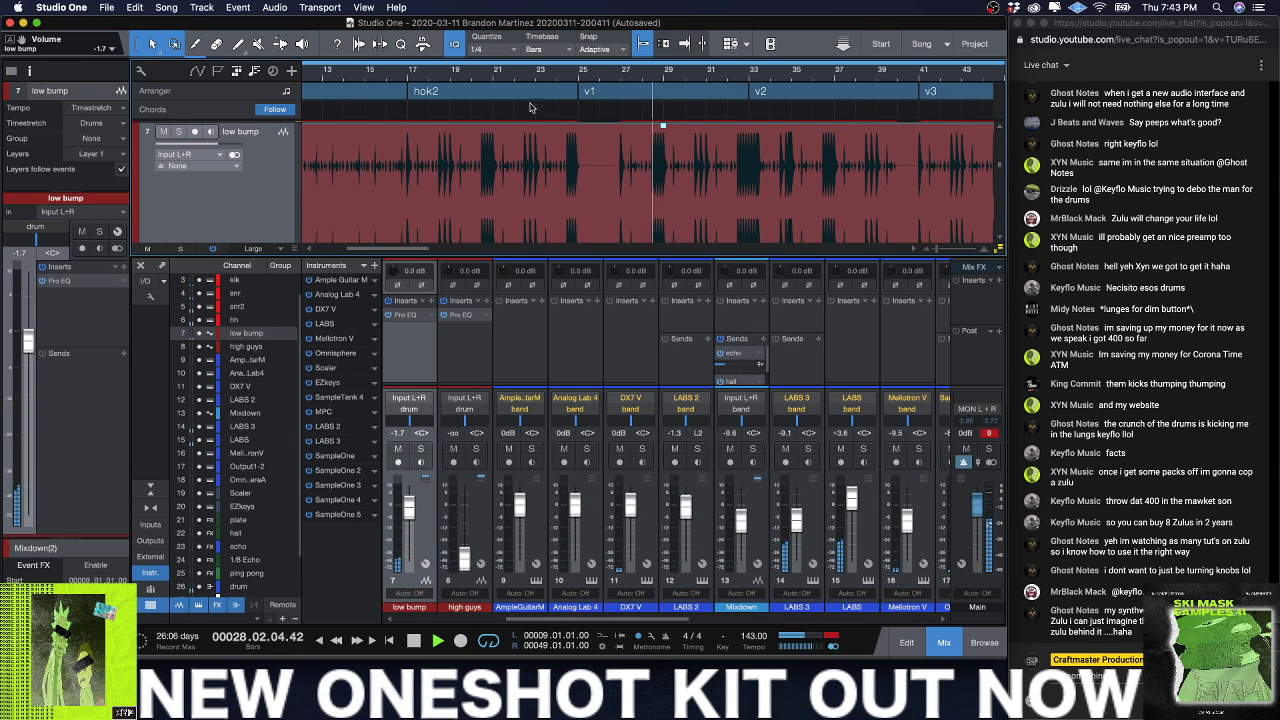
pyautogui.scroll(5, 460, 161)
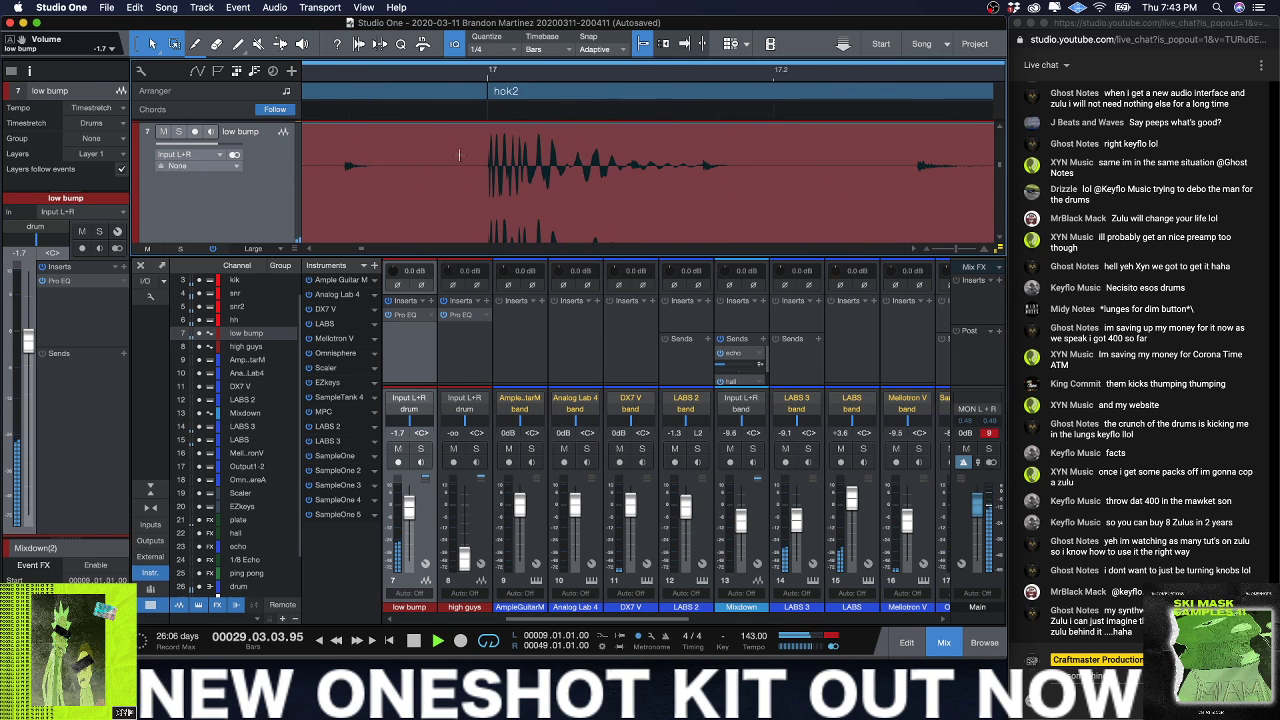
pyautogui.scroll(4, 488, 150)
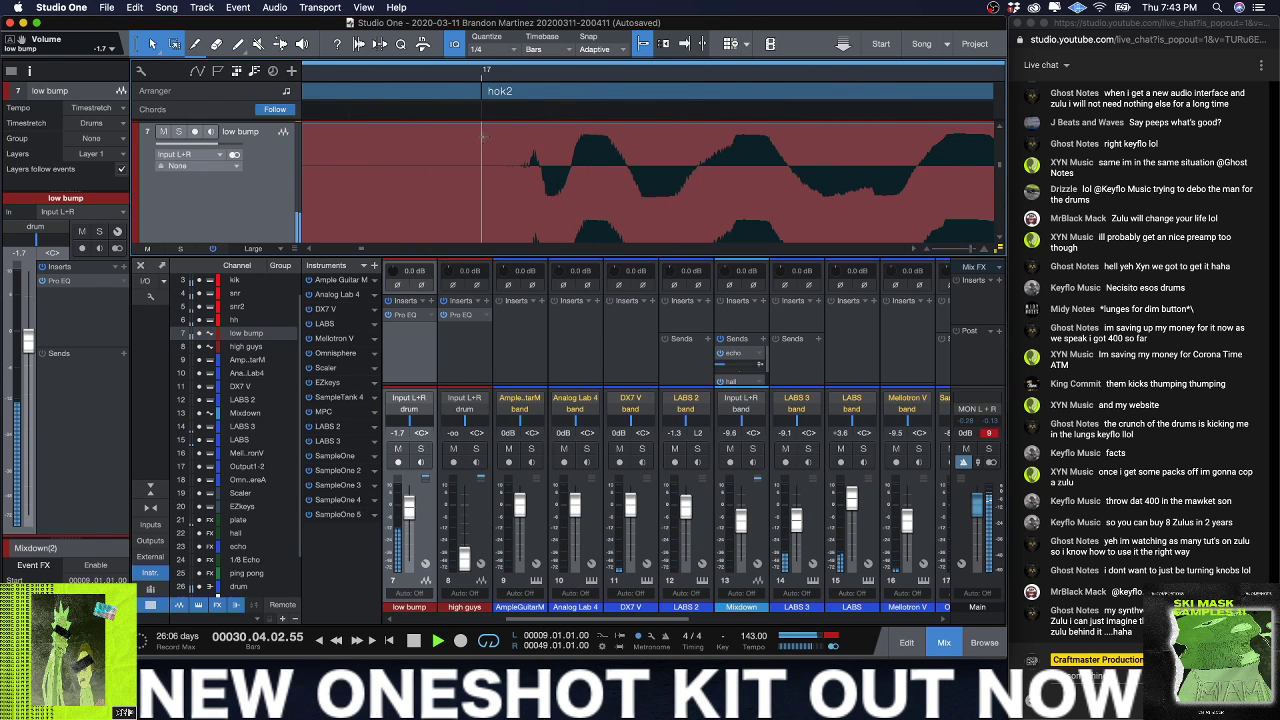
pyautogui.press('space')
pyautogui.press('f')
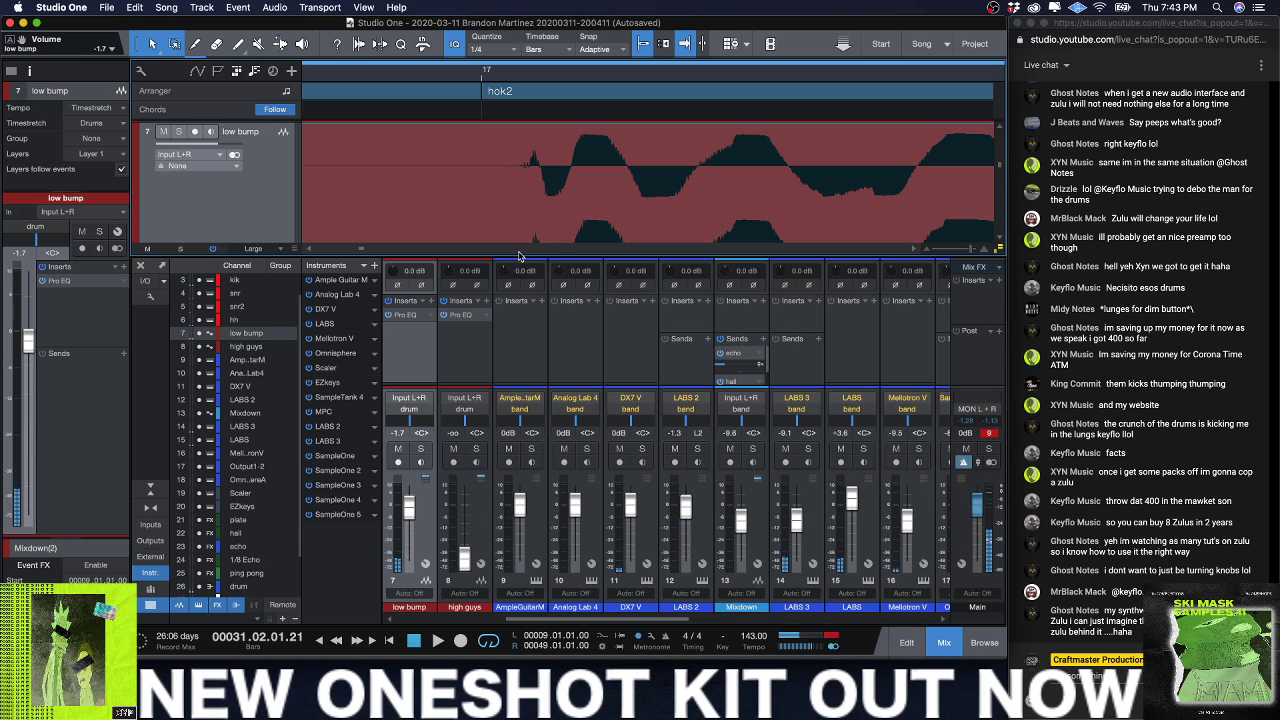
pyautogui.press('F3')
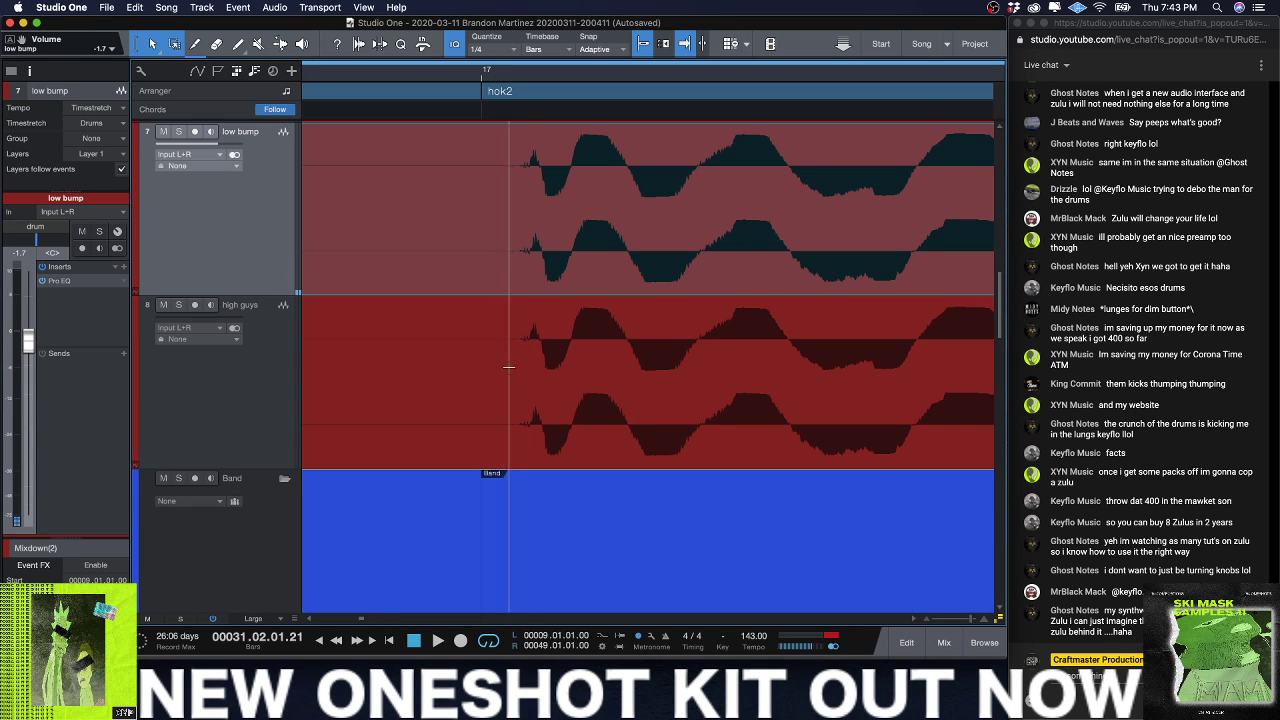
pyautogui.click(500, 438)
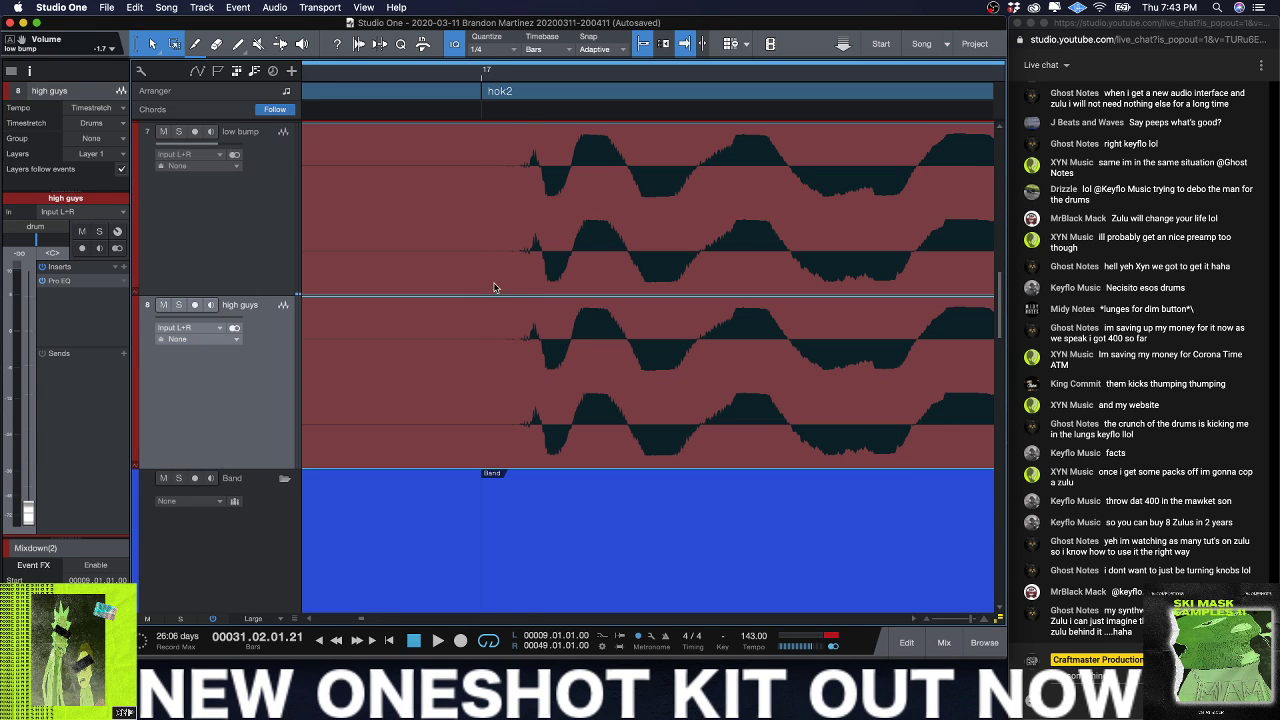
pyautogui.moveTo(507, 284); pyautogui.dragTo(467, 284)
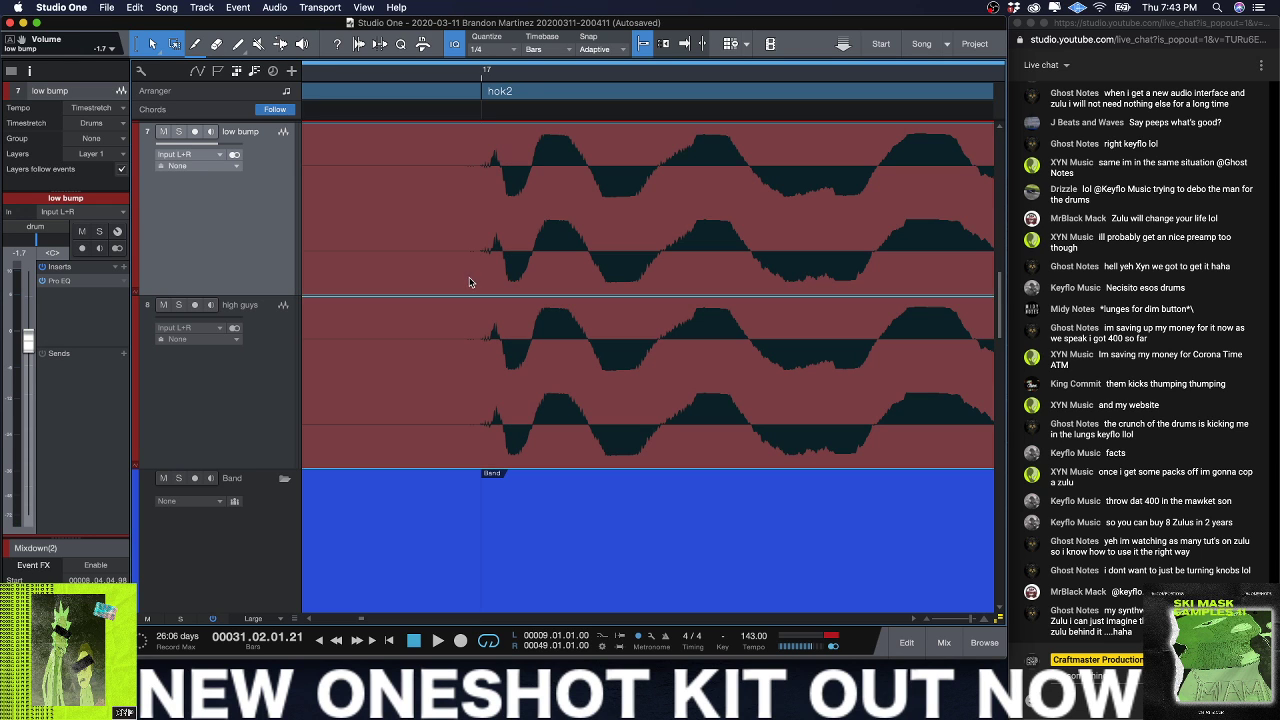
pyautogui.click(481, 77)
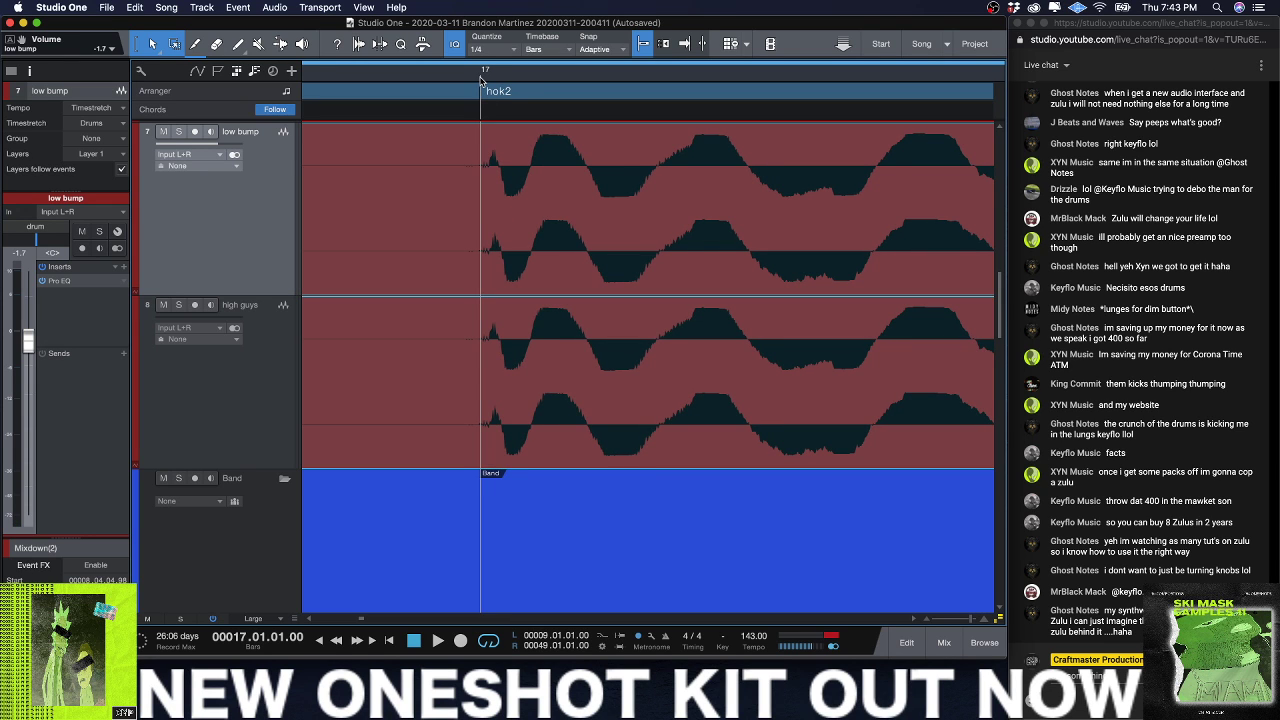
pyautogui.moveTo(476, 78); pyautogui.dragTo(505, 18)
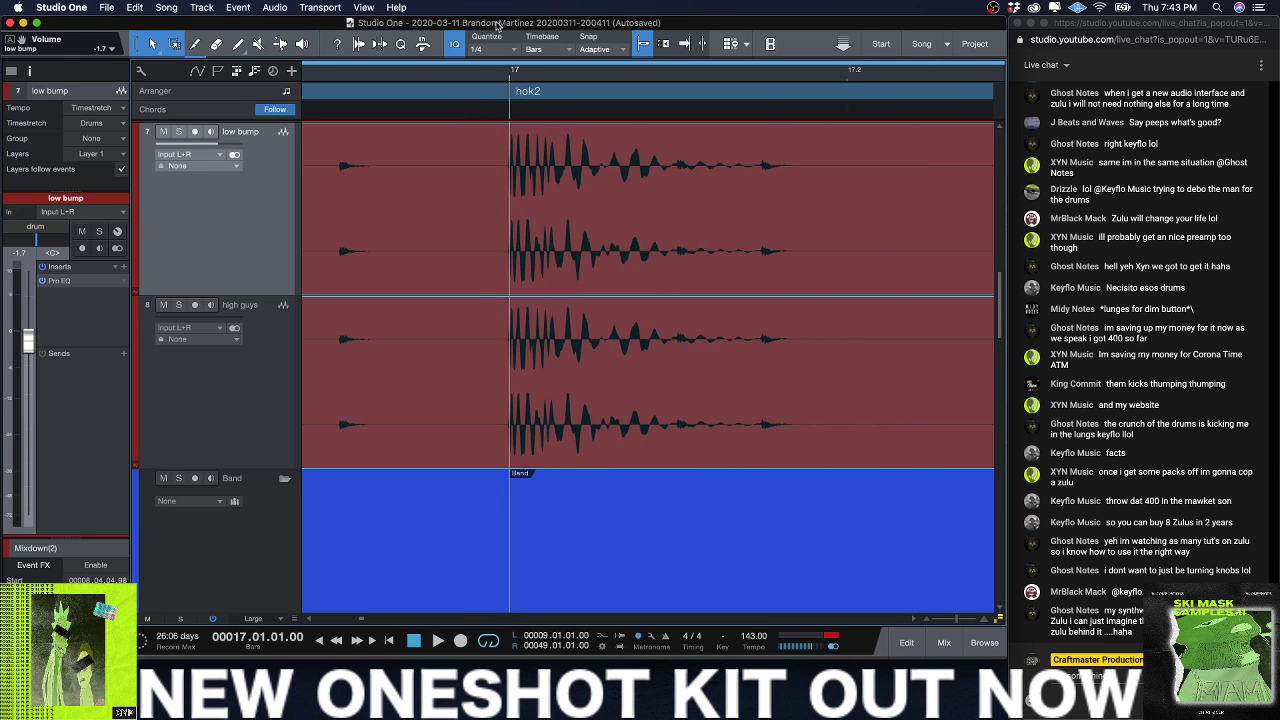
# Step: Play the song from bar 9, the start of hok1, to check the shifted drums
pyautogui.press('w')
pyautogui.press('w')
pyautogui.press('w')
pyautogui.press('w')
pyautogui.press('w')
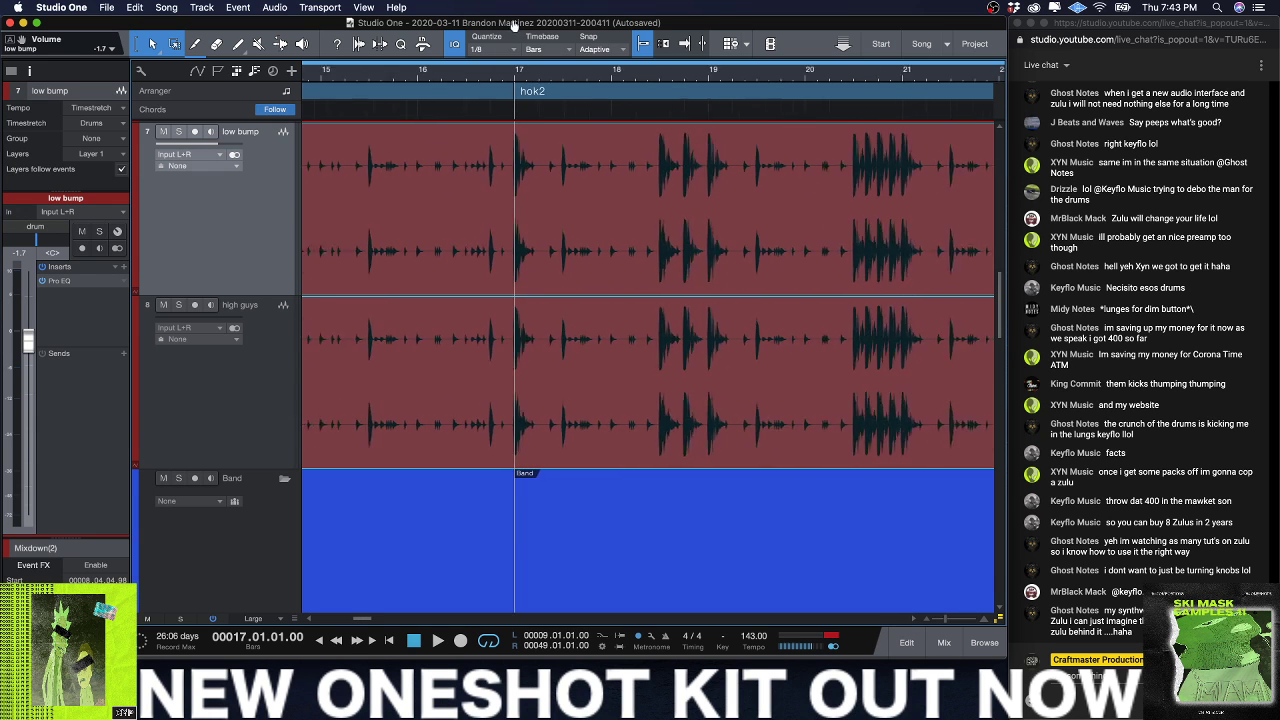
pyautogui.press('w')
pyautogui.press('w')
pyautogui.press('w')
pyautogui.press('w')
pyautogui.press('w')
pyautogui.click(380, 84)
pyautogui.press('space')
pyautogui.click(377, 89)
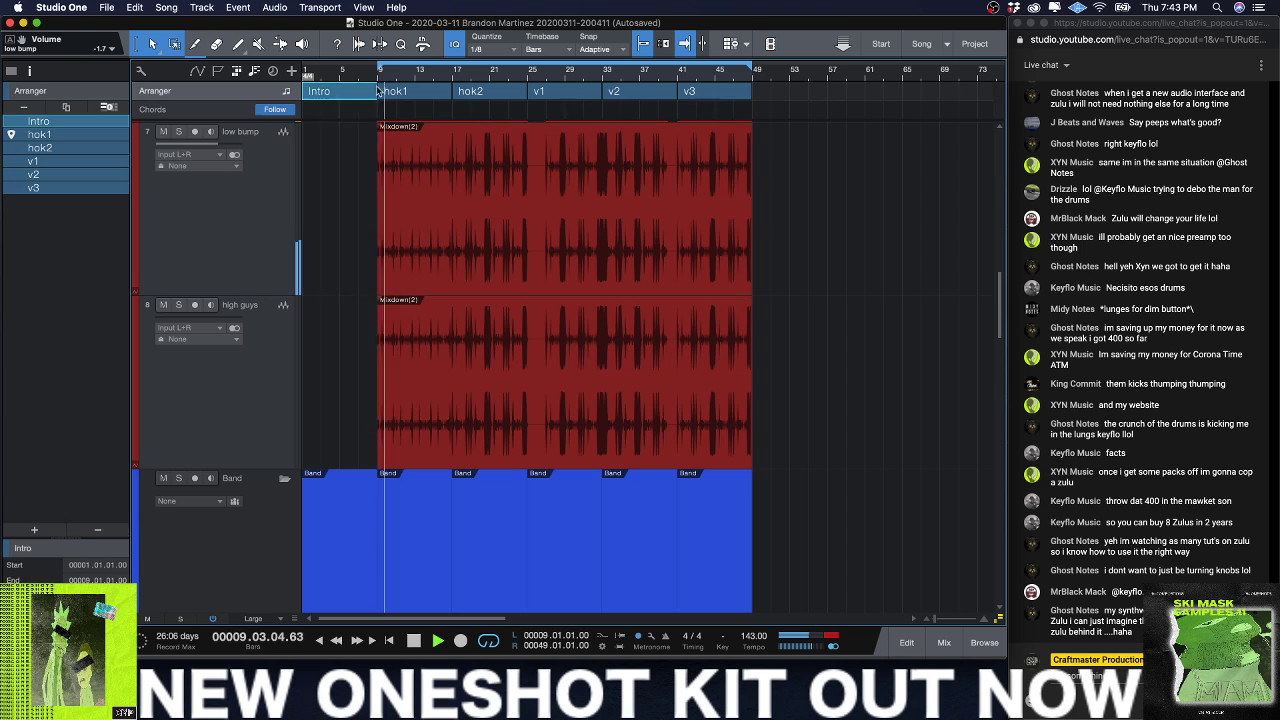
# Step: Trim the starts of both Mixdown(2) events on low bump and high guys to bar 9, where hok1 begins
pyautogui.press('e')
pyautogui.press('e')
pyautogui.press('e')
pyautogui.press('e')
pyautogui.press('e')
pyautogui.press('e')
pyautogui.press('e')
pyautogui.press('e')
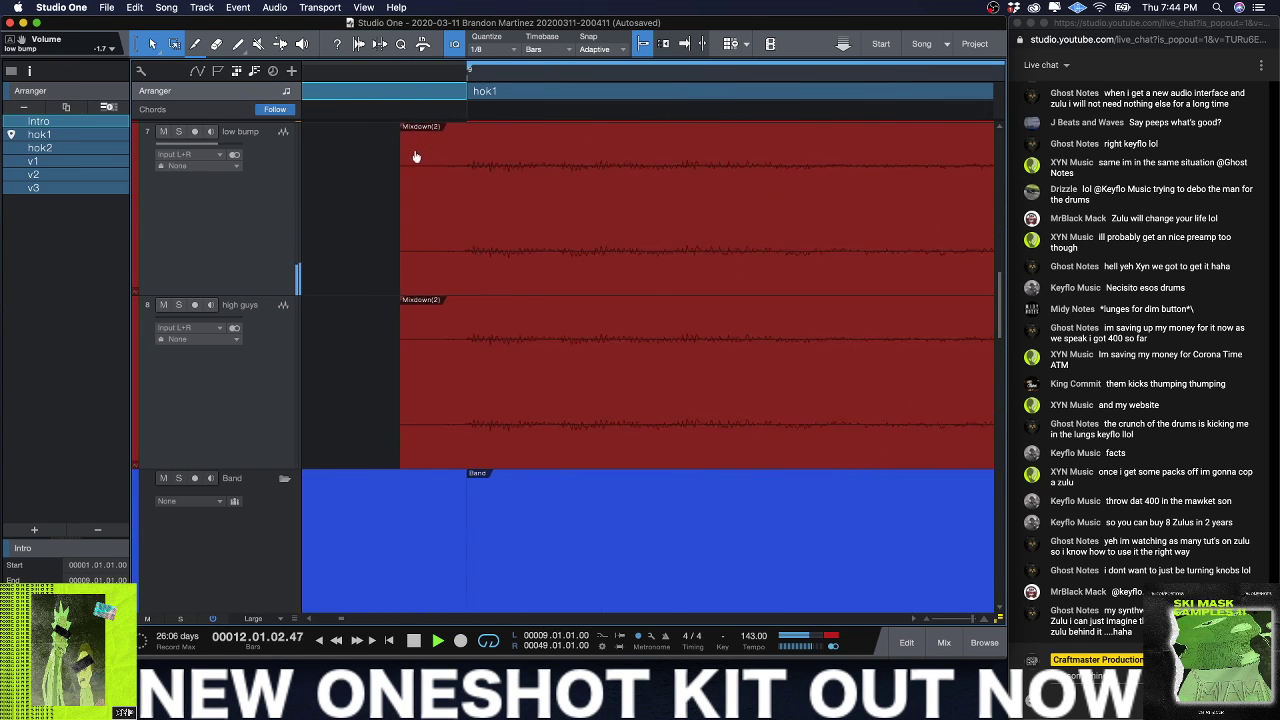
pyautogui.click(401, 163)
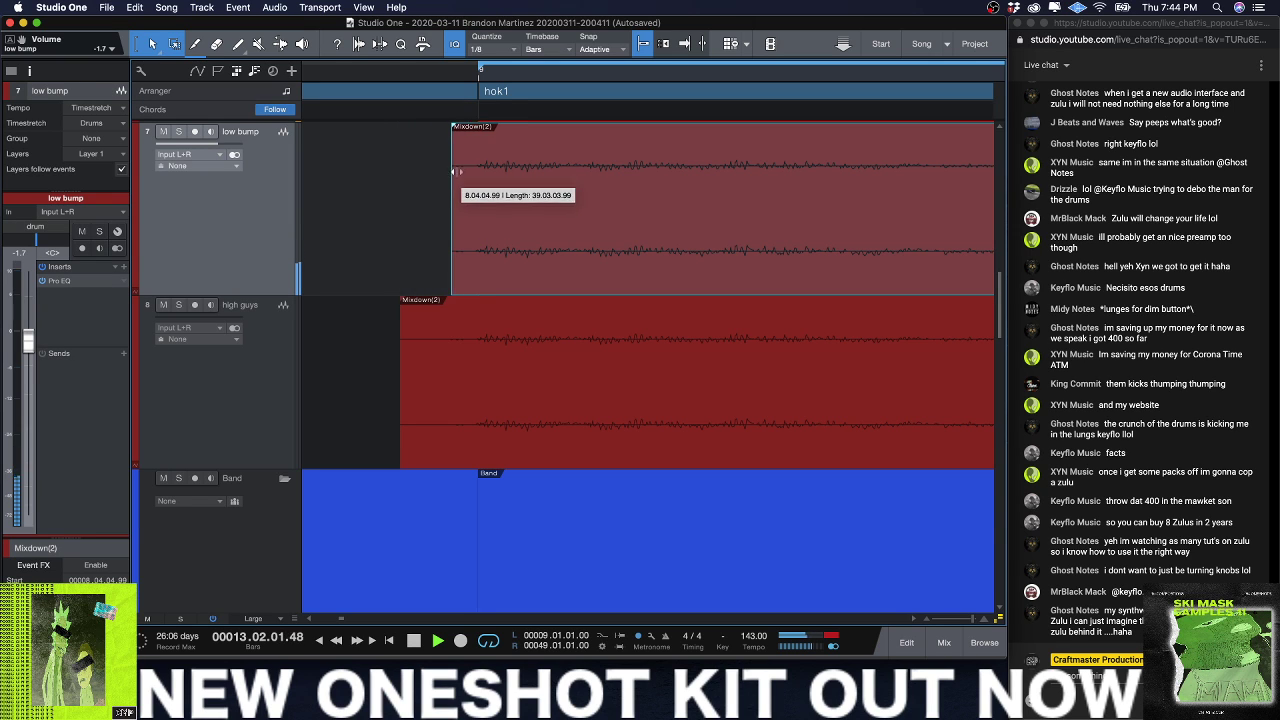
pyautogui.moveTo(370, 250); pyautogui.dragTo(478, 255)
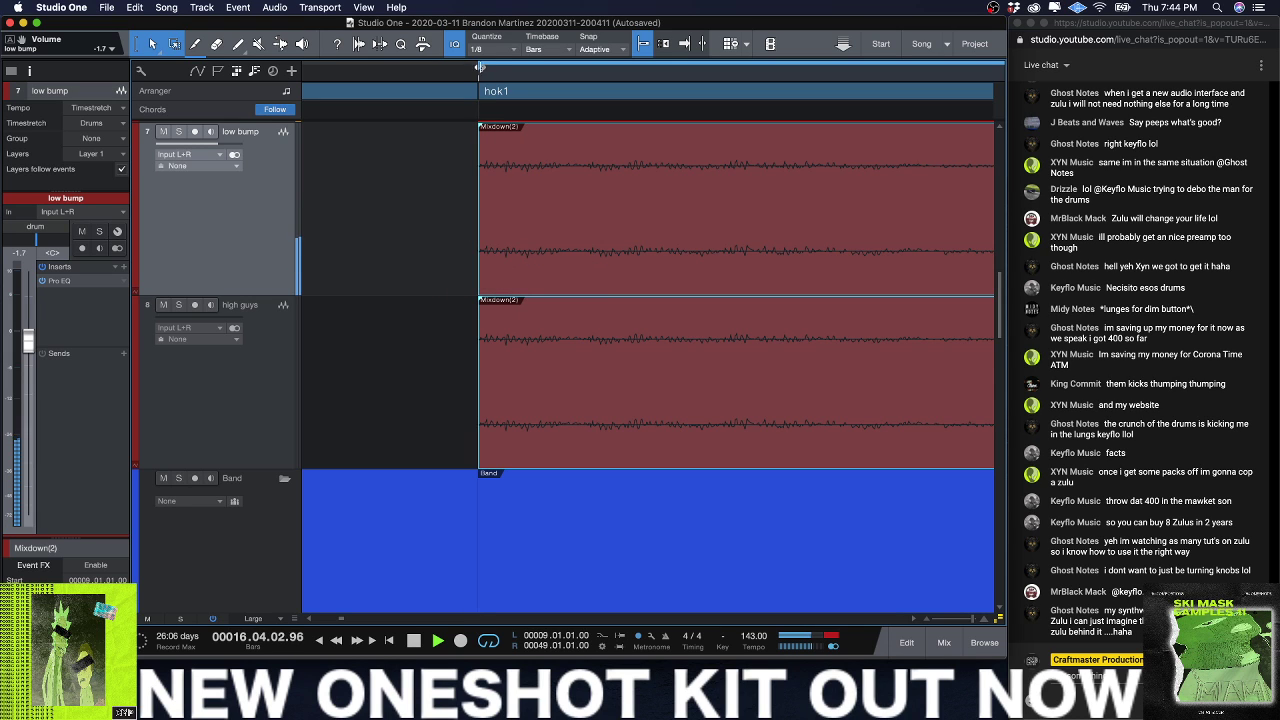
# Step: Extend the starts of both Mixdown(2) events slightly ahead of hok1, to 8.04.04.99
pyautogui.moveTo(476, 75); pyautogui.dragTo(495, 119)
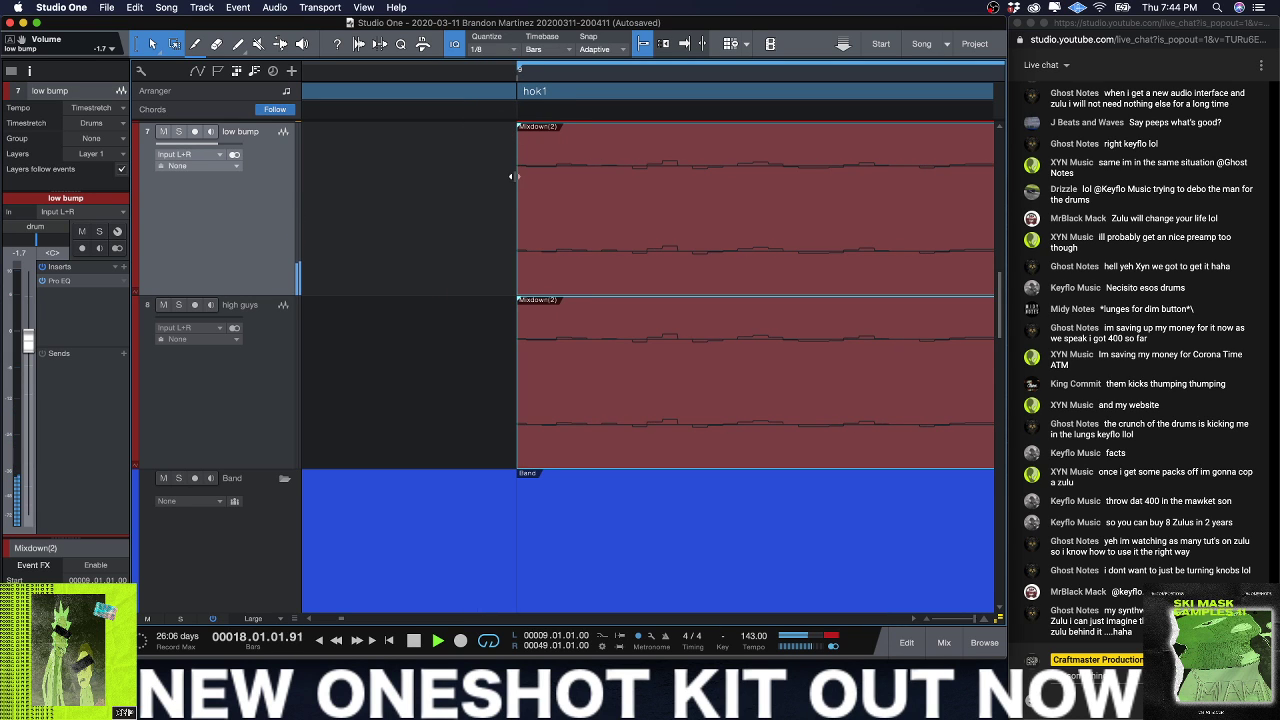
pyautogui.moveTo(513, 180); pyautogui.dragTo(477, 191)
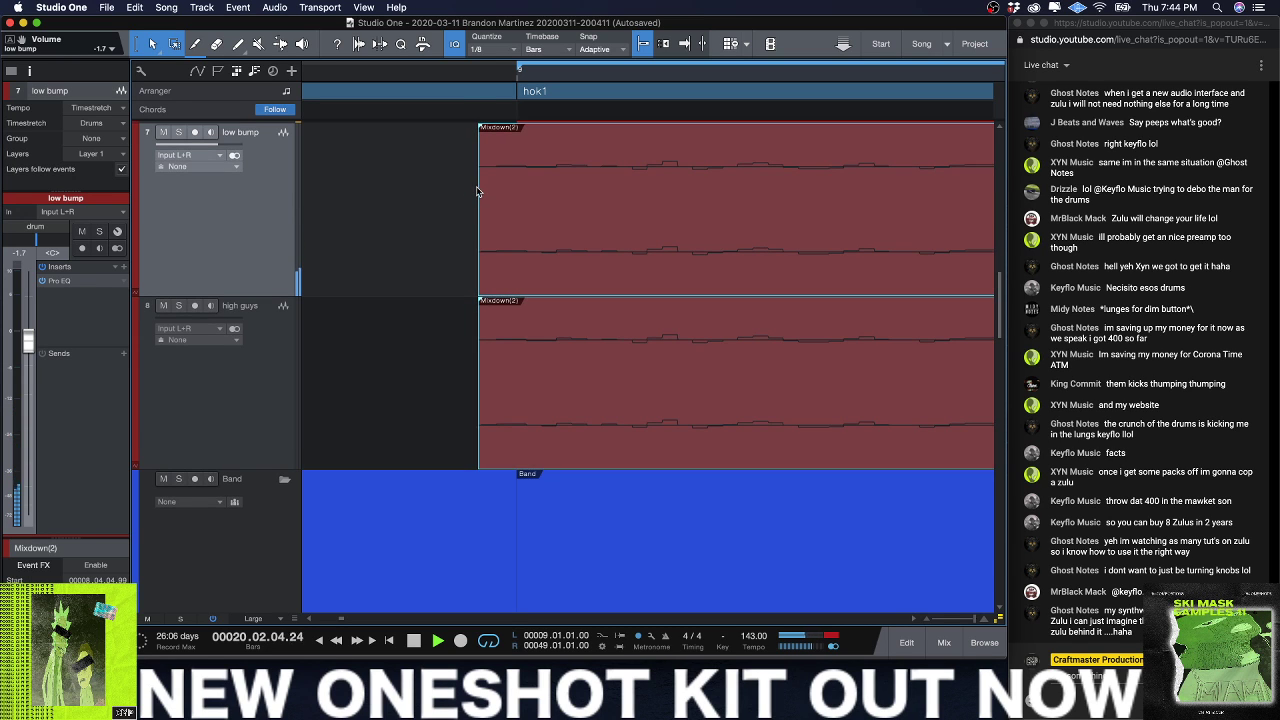
# Step: Trim the starts of both Mixdown(2) events on low bump and high guys back to bar 9, 9.01.01.00
pyautogui.moveTo(511, 457); pyautogui.dragTo(549, 420)
pyautogui.moveTo(524, 76); pyautogui.dragTo(526, 44)
pyautogui.hotkey('shift', 'e')
pyautogui.hotkey('shift', 'w')
pyautogui.hotkey('shift', 'w')
pyautogui.hotkey('shift', 'w')
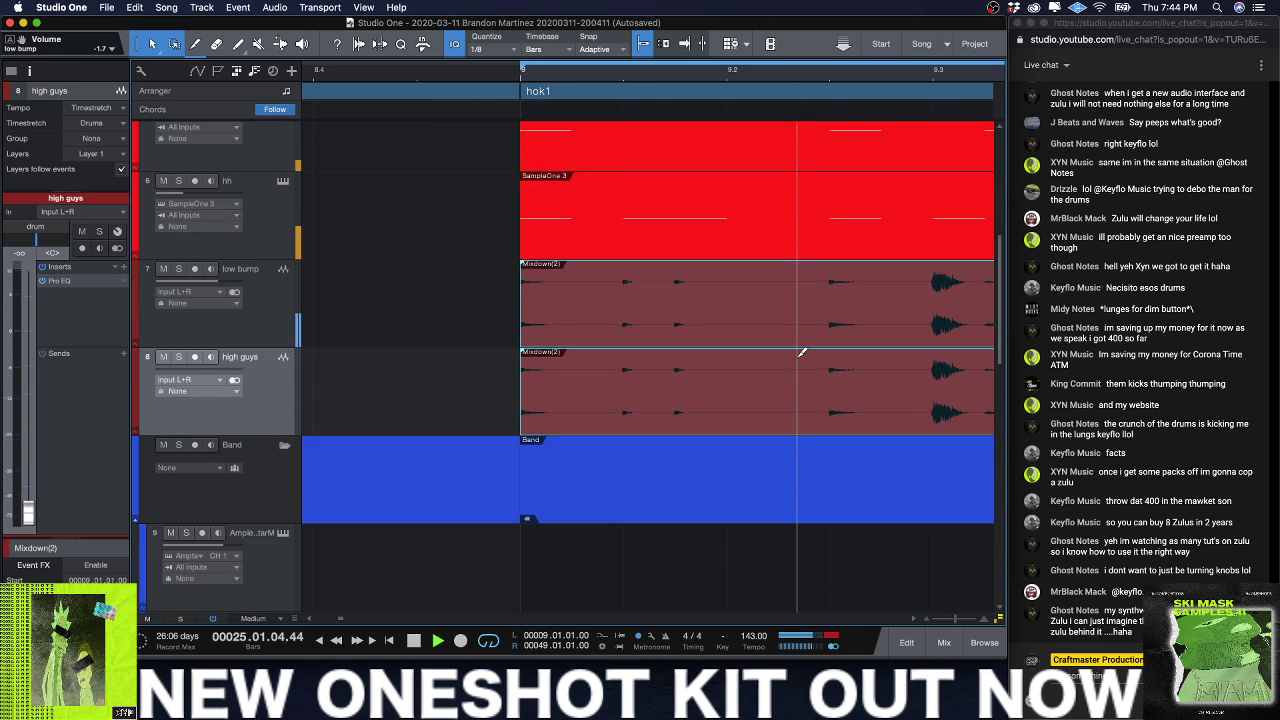
pyautogui.hotkey('shift', 'e')
pyautogui.hotkey('shift', 'w')
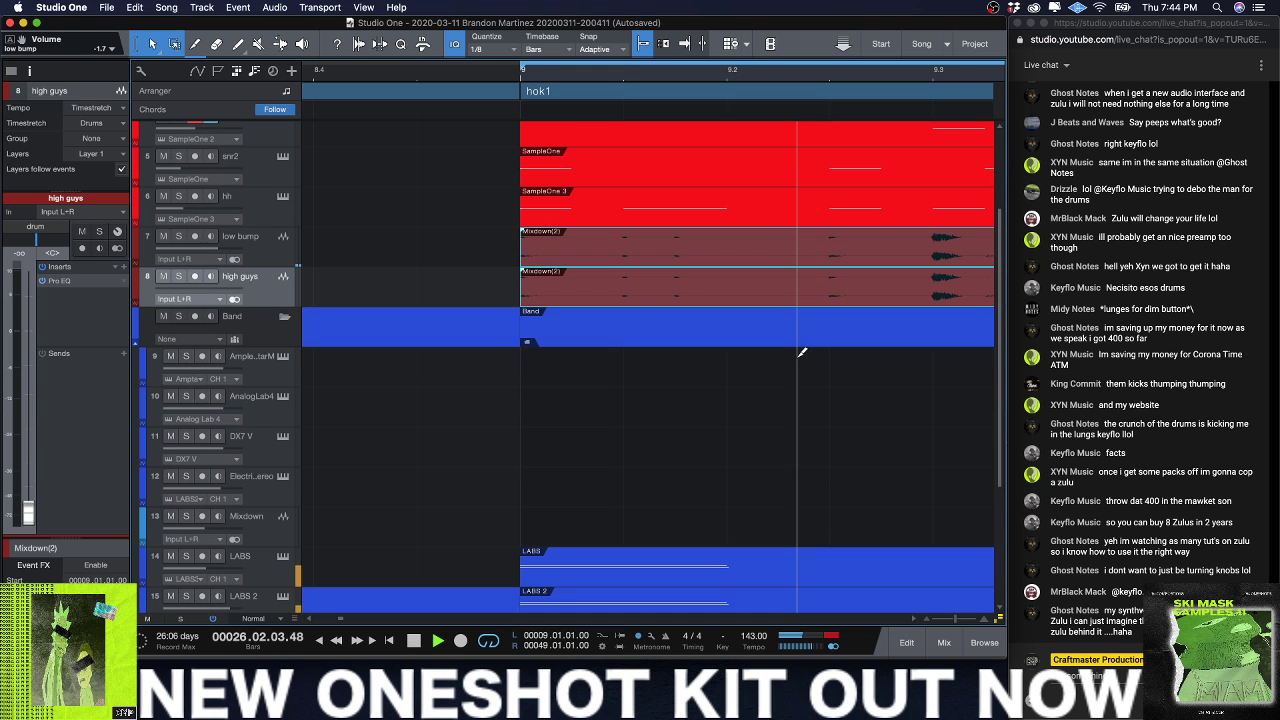
pyautogui.press('w')
pyautogui.press('w')
pyautogui.press('w')
pyautogui.press('w')
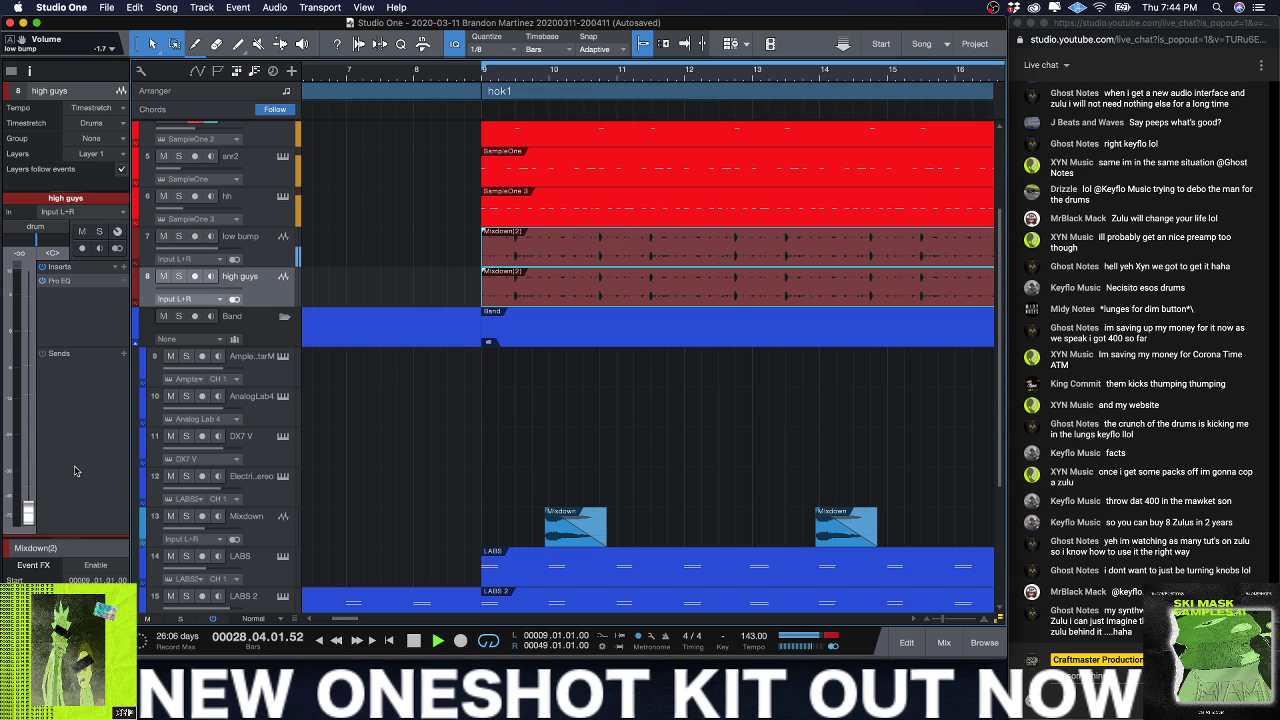
# Step: Set the high guys volume to -17.6 dB and add a reduced send to the plate channel
pyautogui.moveTo(36, 514); pyautogui.dragTo(37, 487)
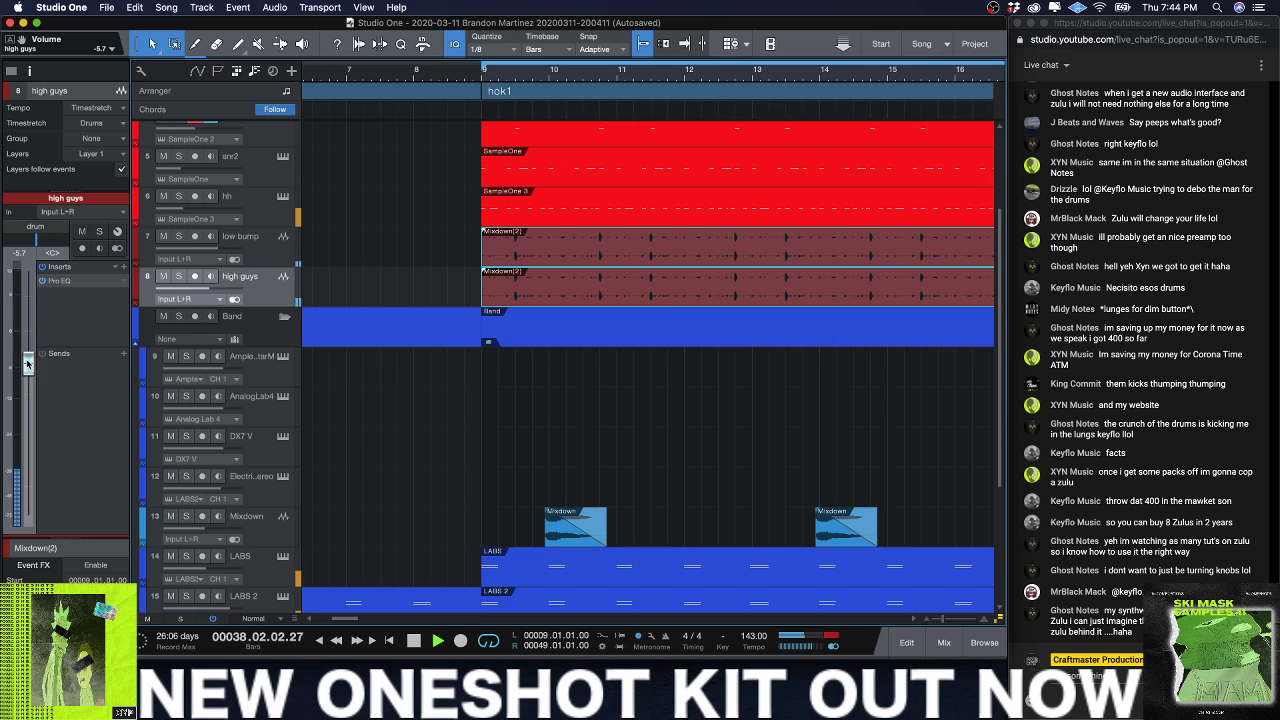
pyautogui.moveTo(27, 381); pyautogui.dragTo(28, 389)
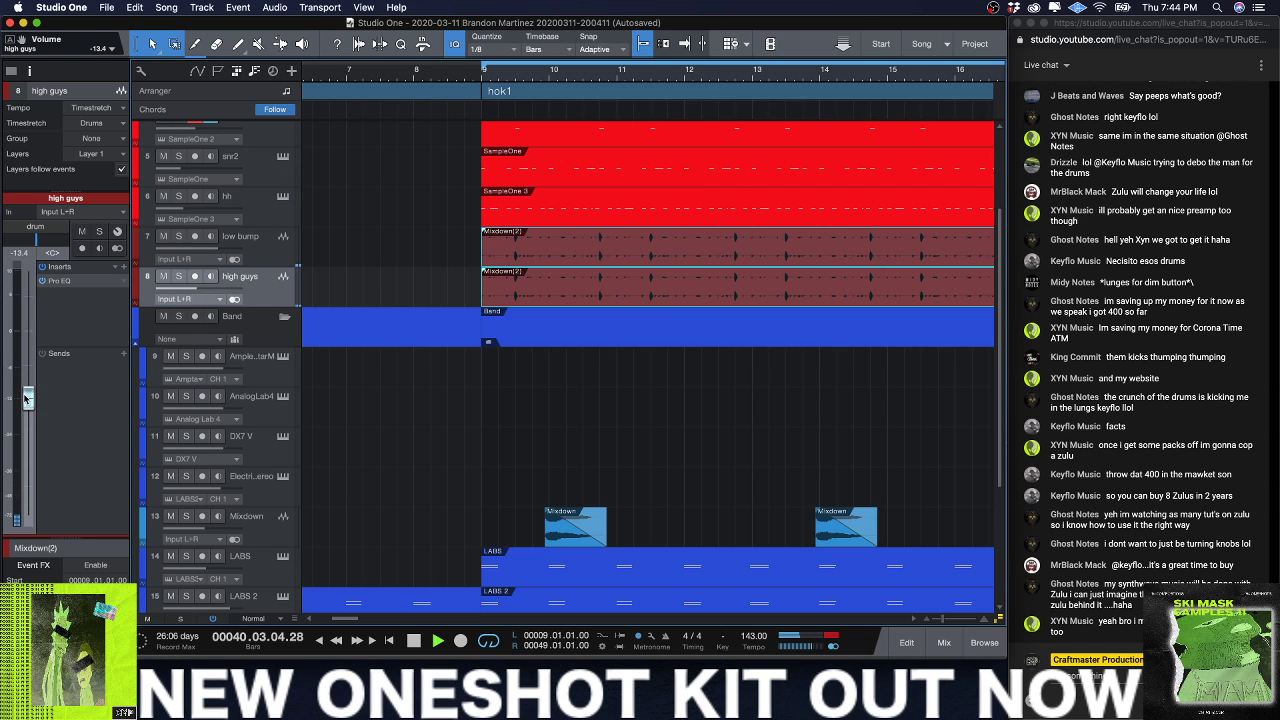
pyautogui.click(123, 353)
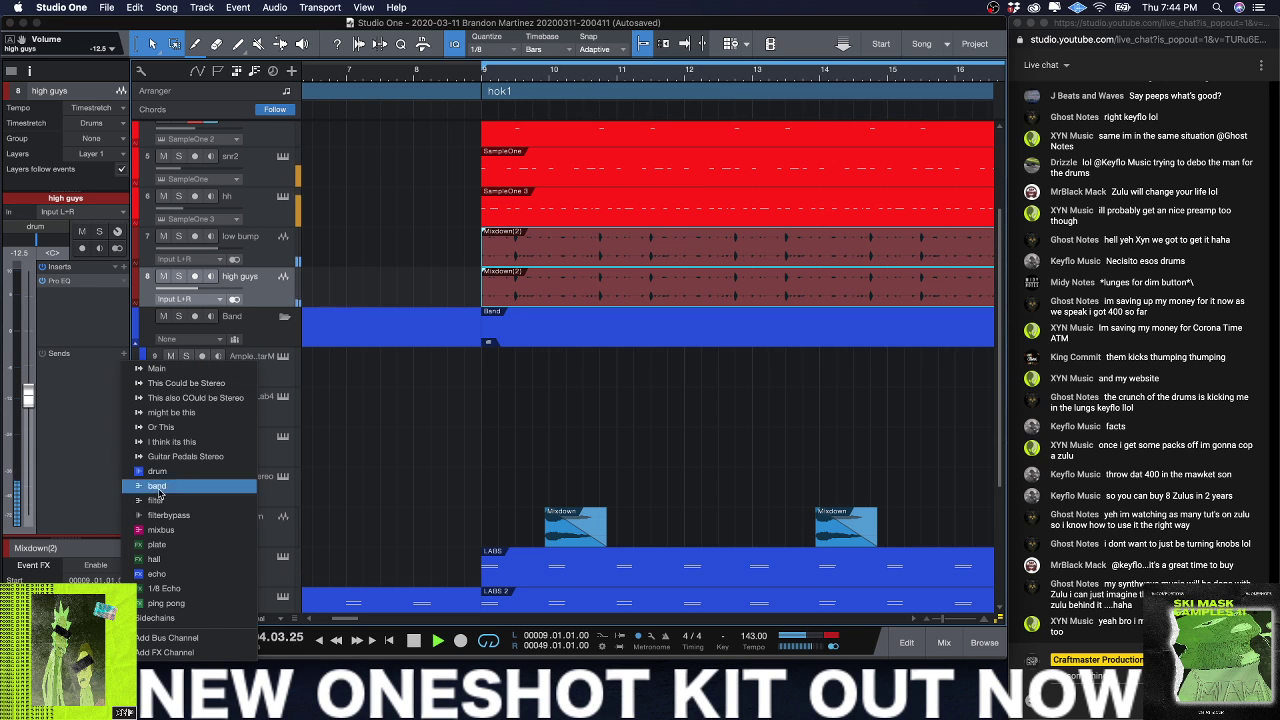
pyautogui.click(160, 544)
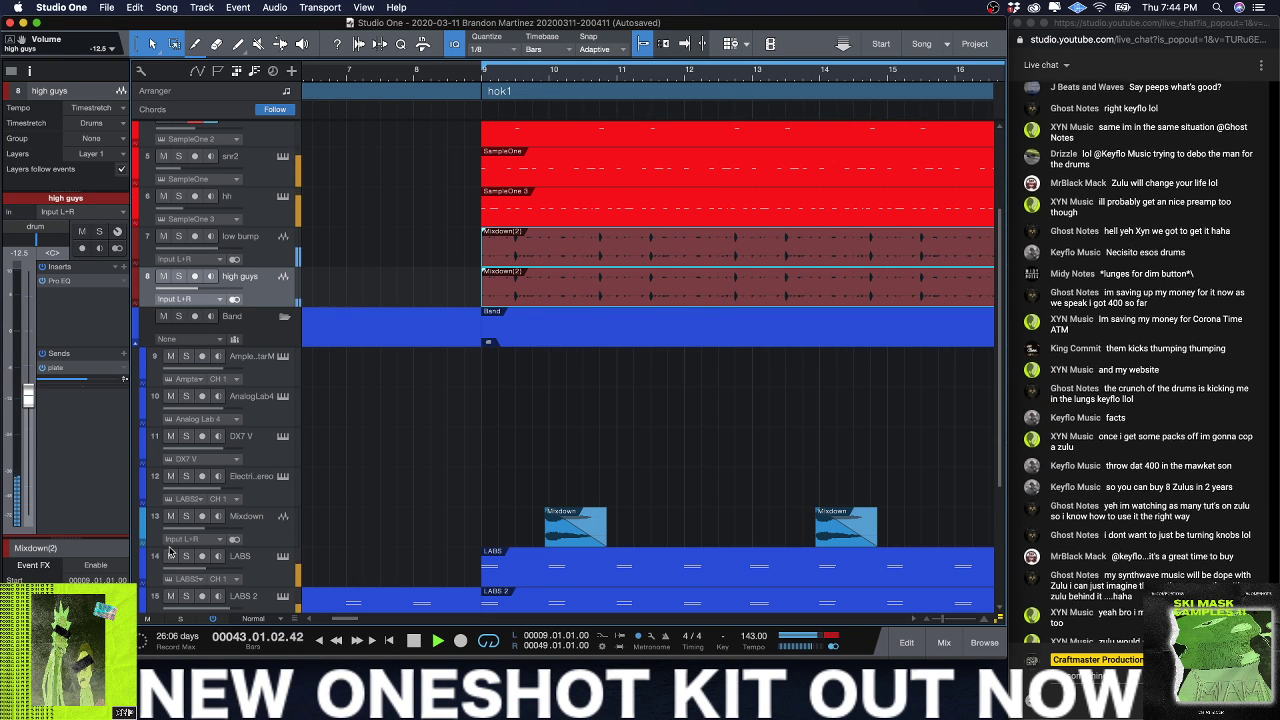
pyautogui.moveTo(90, 384); pyautogui.dragTo(69, 438)
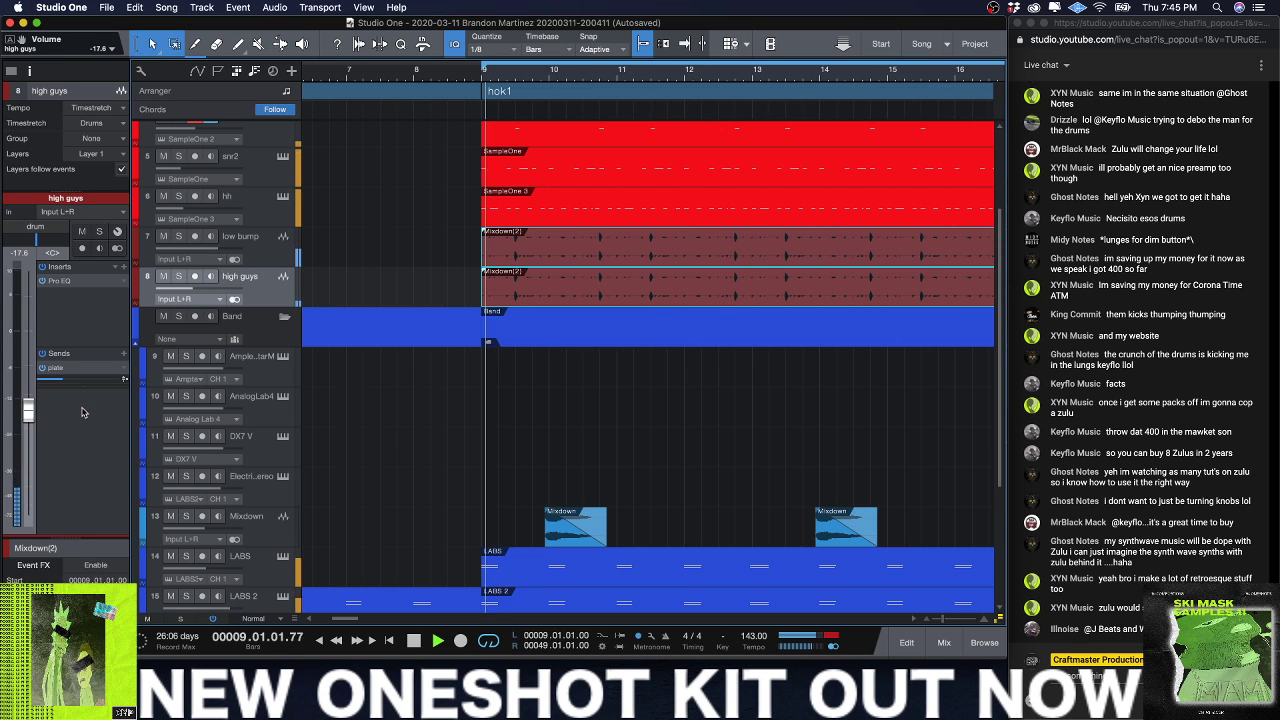
# Step: Try the UAD LA3A compressor as an insert on the low bump track and remove it
pyautogui.click(258, 261)
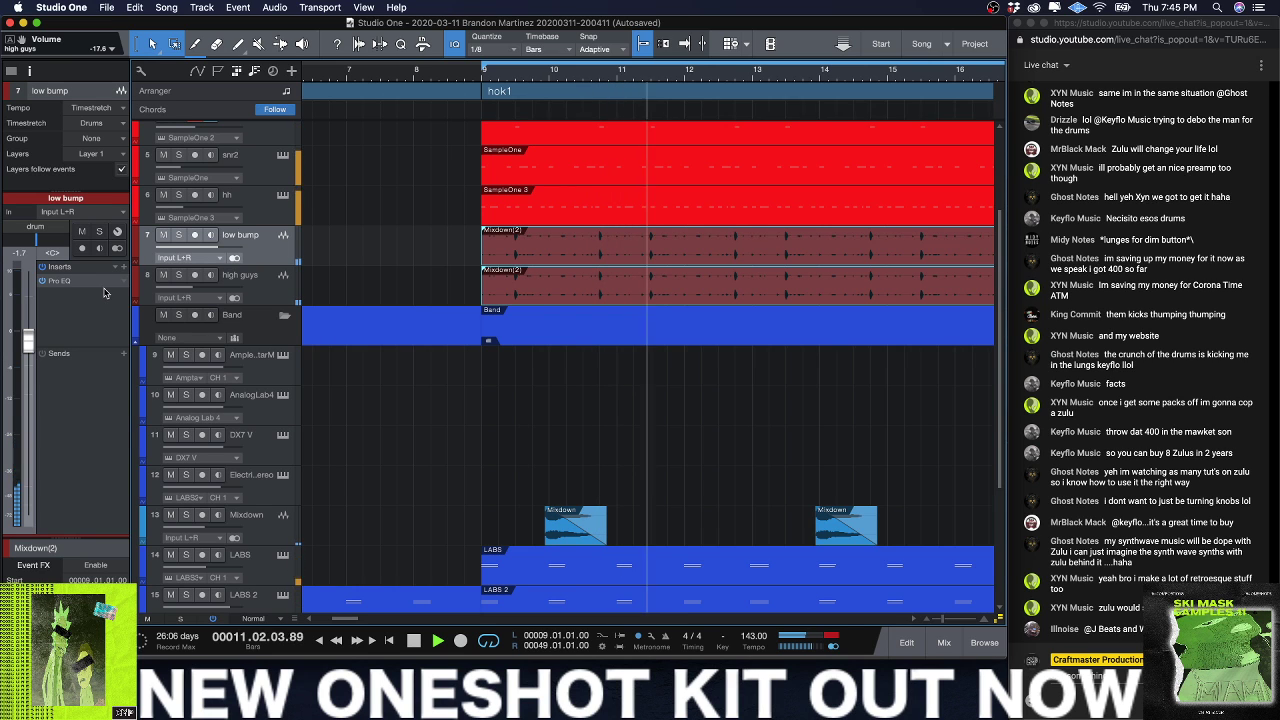
pyautogui.click(124, 267)
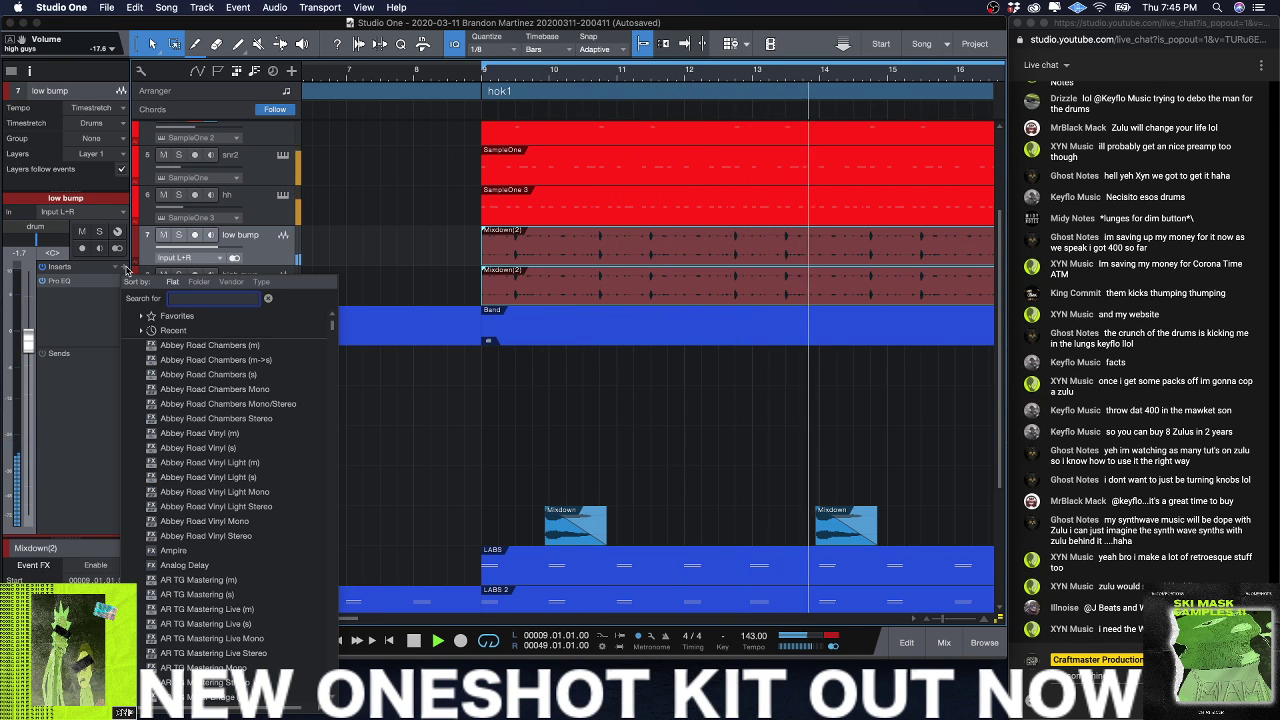
pyautogui.write('l2')
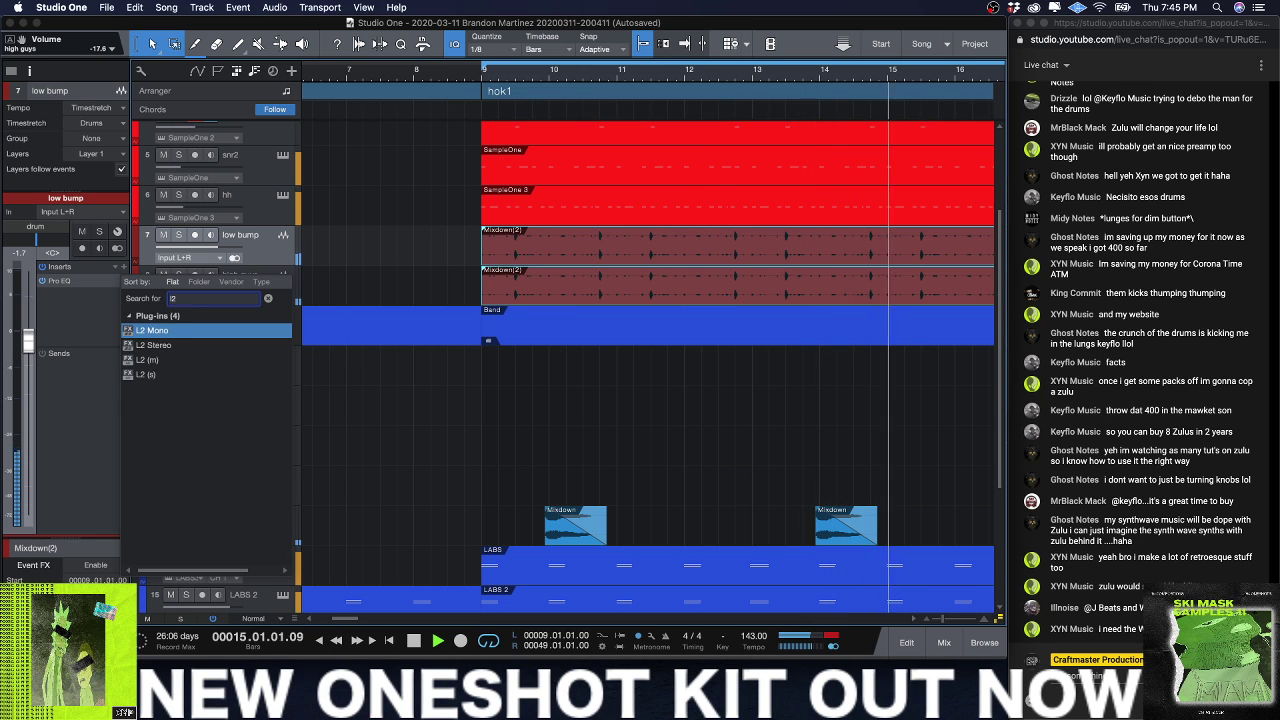
pyautogui.press('BackSpace')
pyautogui.write('a')
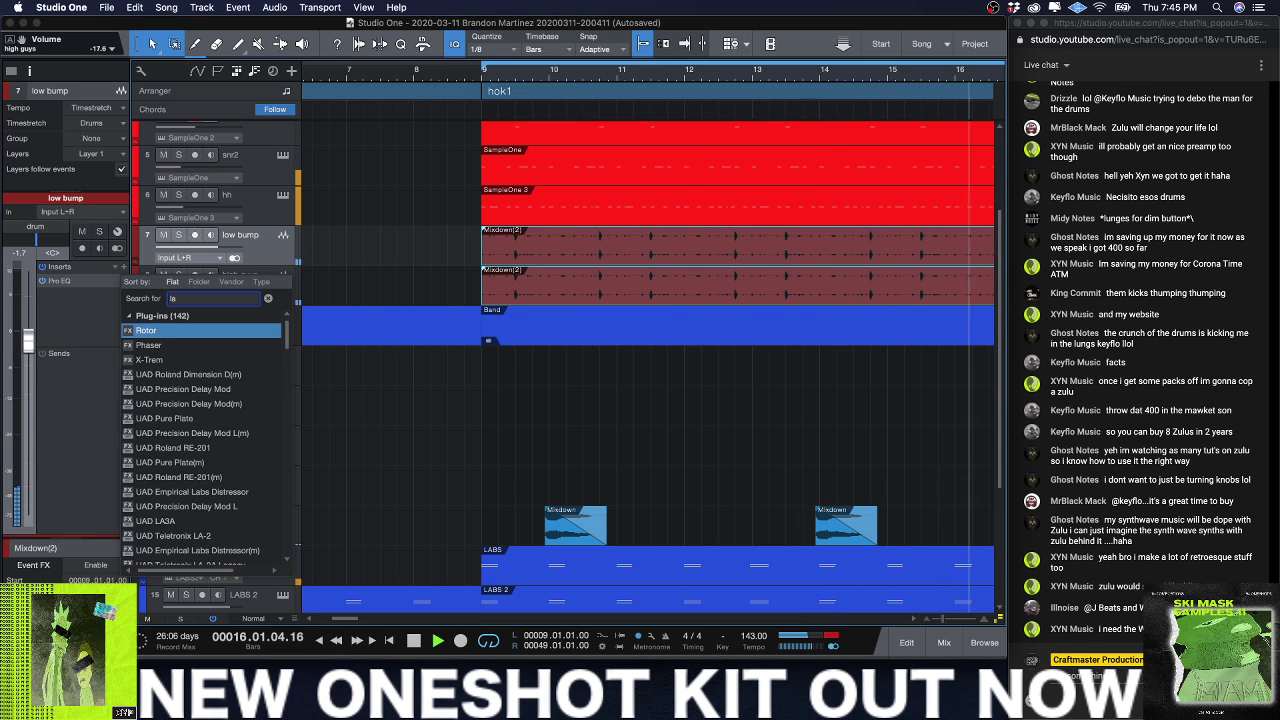
pyautogui.click(235, 521)
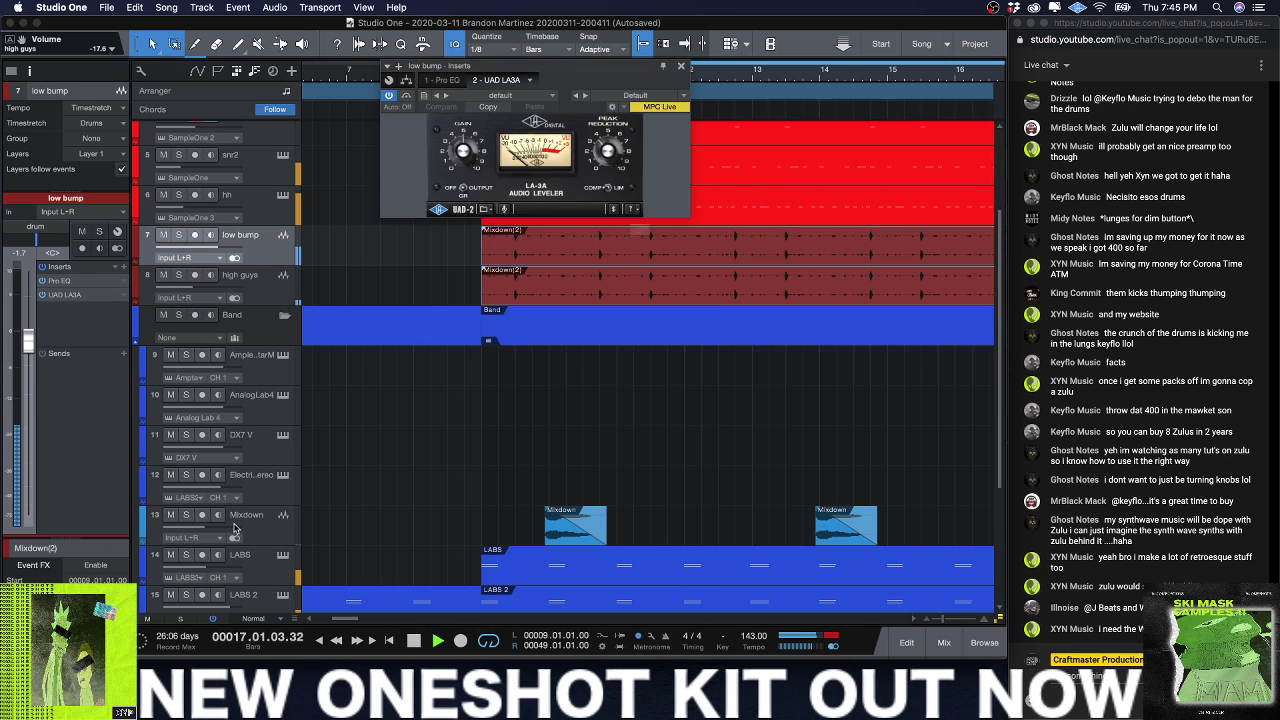
pyautogui.click(678, 286)
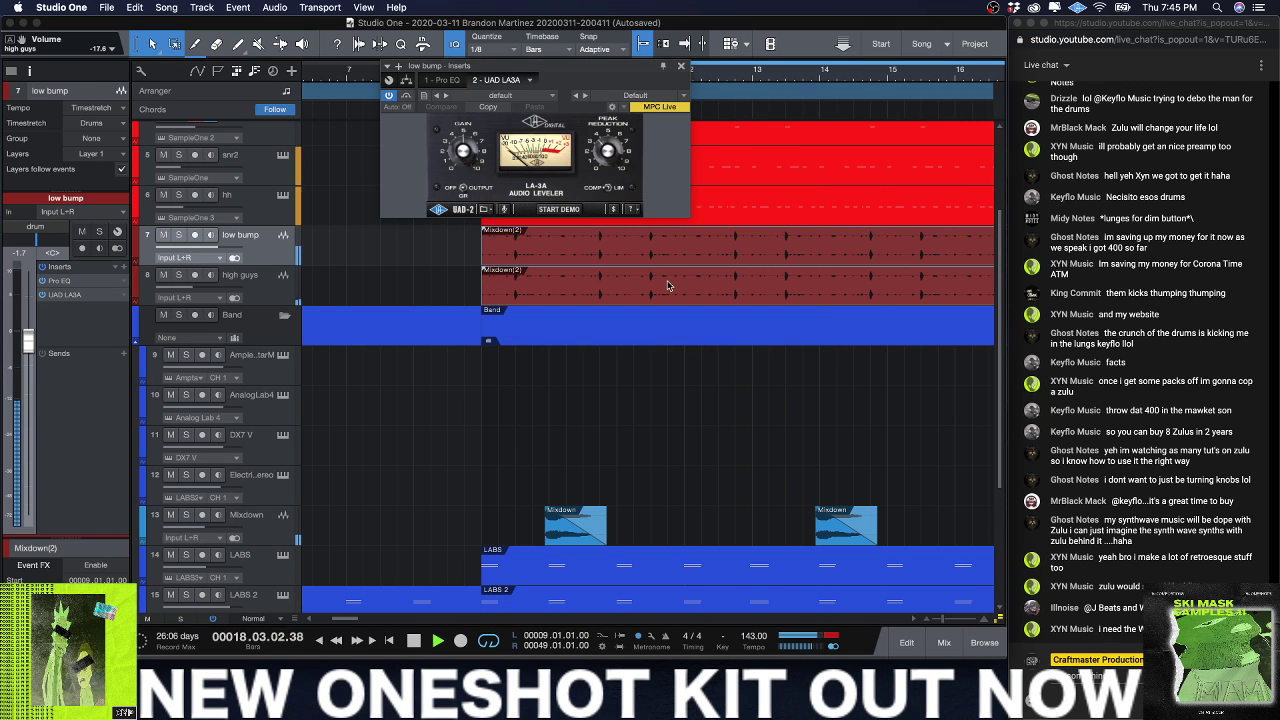
pyautogui.click(681, 66)
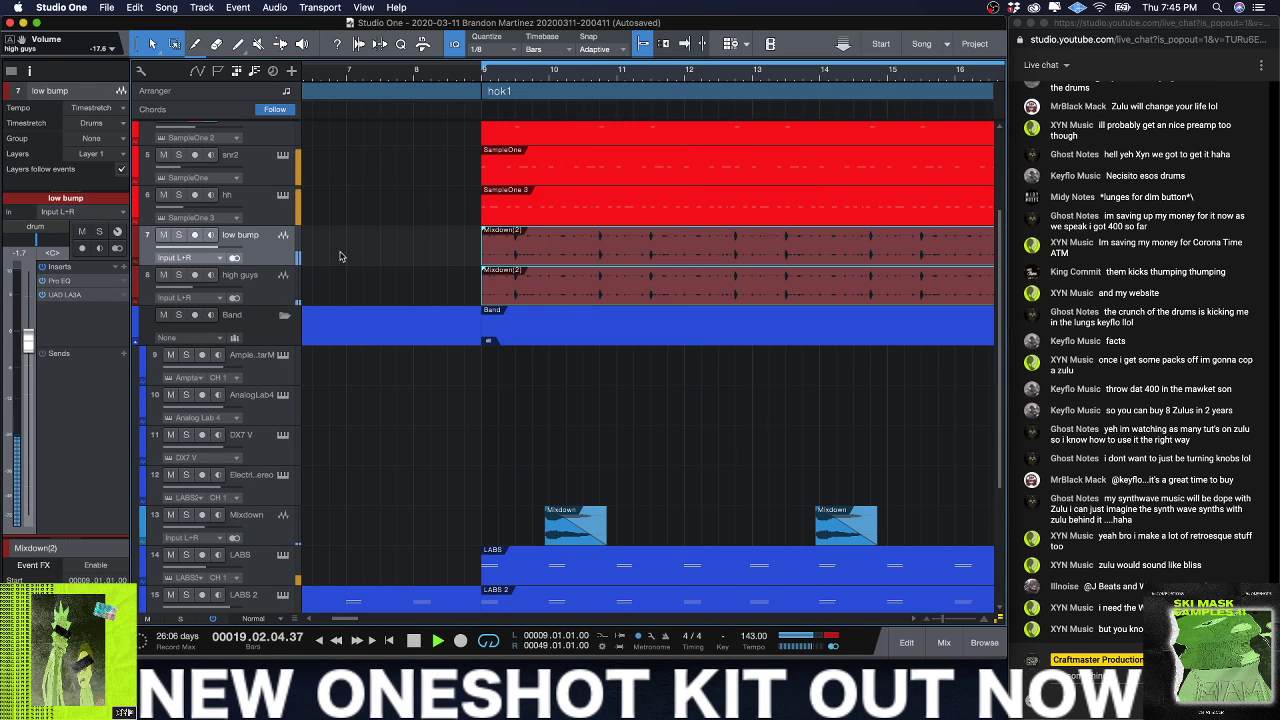
pyautogui.rightClick(94, 302)
pyautogui.click(96, 422)
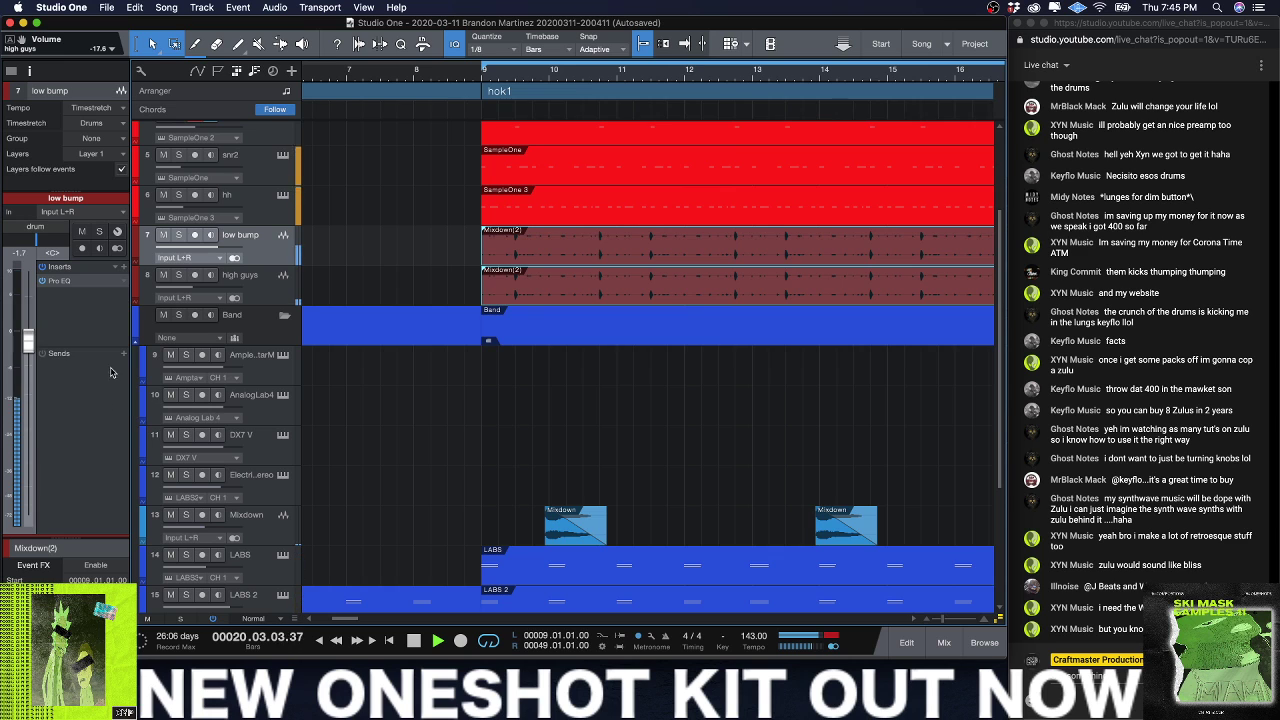
# Step: Insert the UAD Teletronix LA-2 after the Pro EQ on low bump, adjusting peak reduction and setting gain to 17.2
pyautogui.click(124, 267)
pyautogui.write('la')
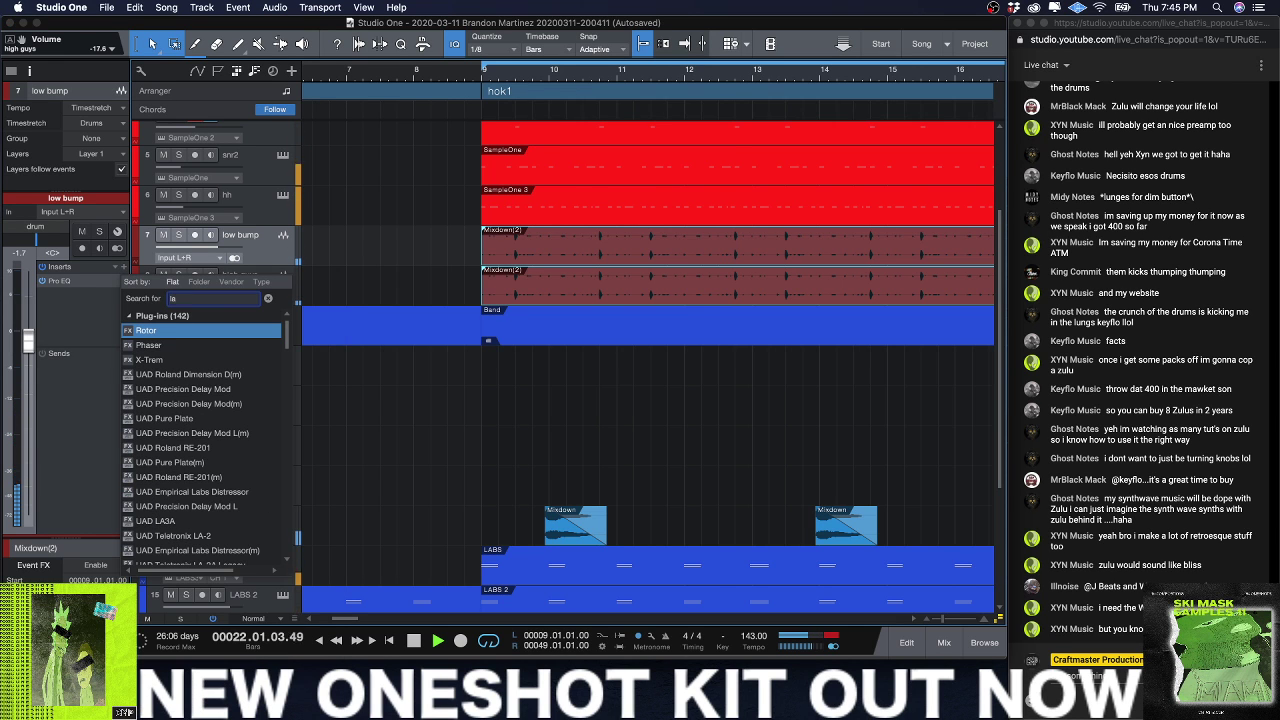
pyautogui.click(180, 404)
pyautogui.scroll(-2, 180, 412)
pyautogui.click(203, 478)
pyautogui.doubleClick(201, 480)
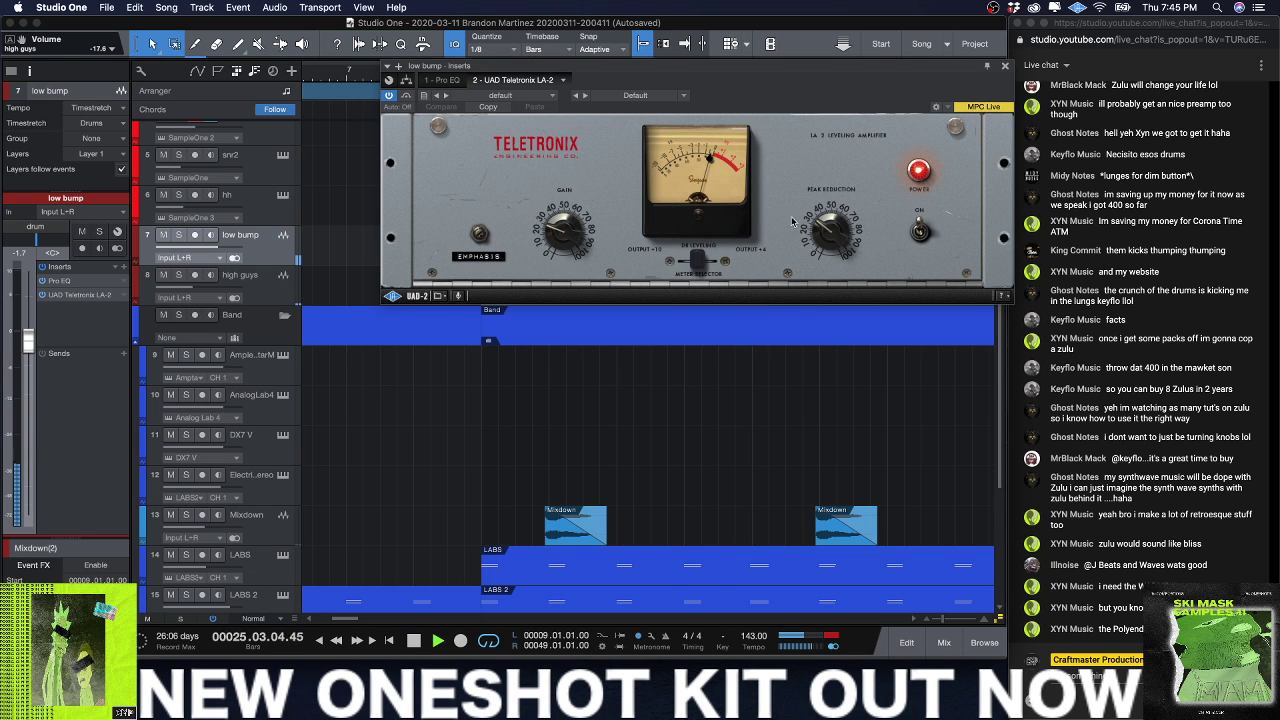
pyautogui.moveTo(826, 231); pyautogui.dragTo(831, 207)
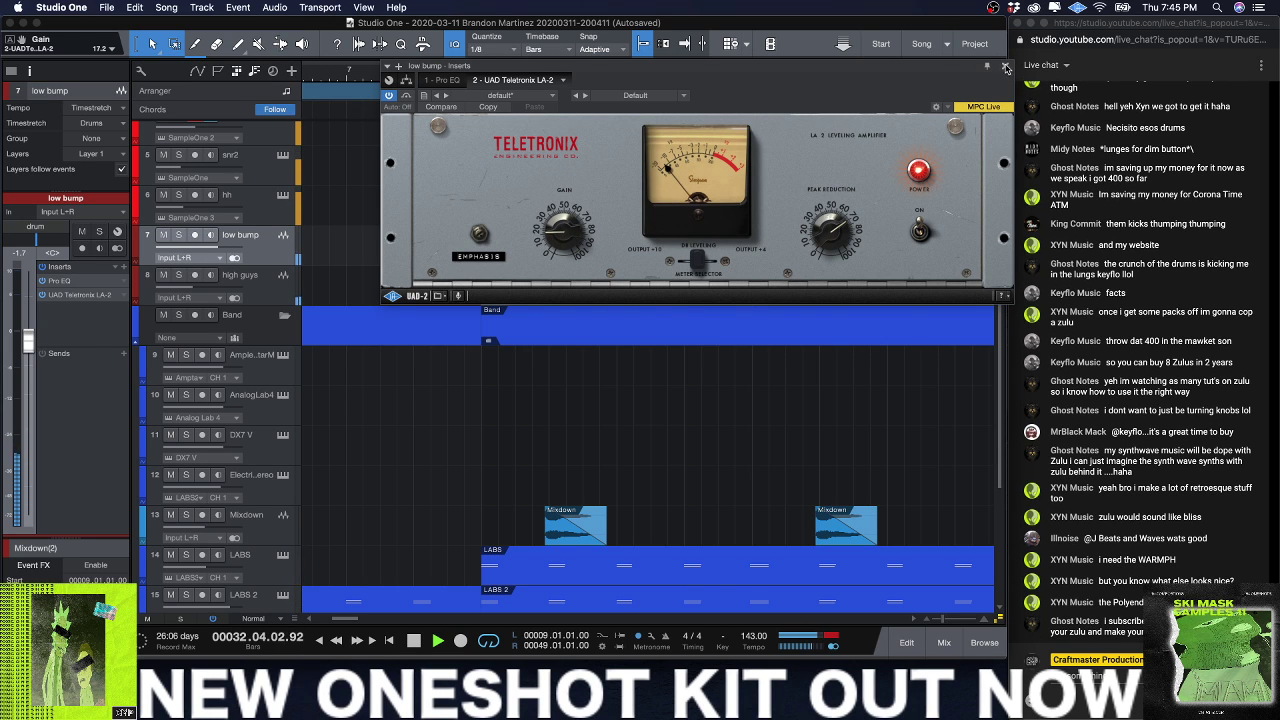
pyautogui.click(1006, 67)
# Step: Select the 808 track and insert the RBass Mono plug-in on its channel
pyautogui.scroll(-5, 647, 75)
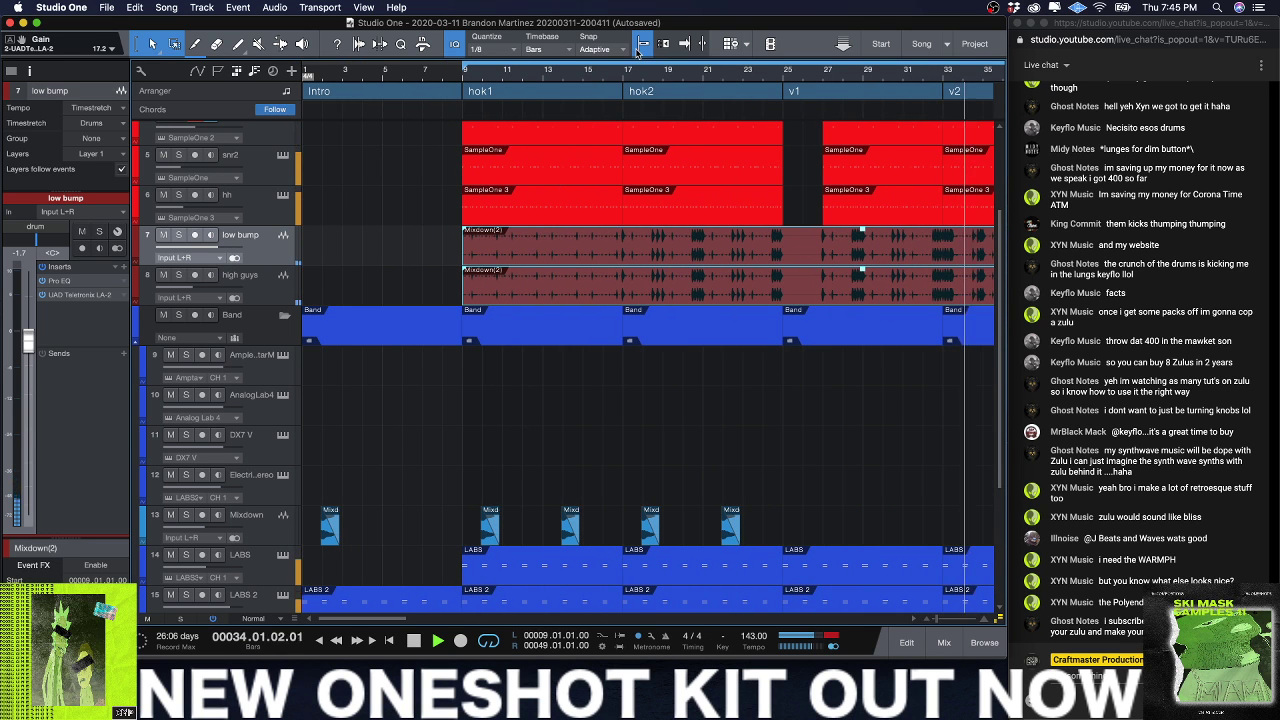
pyautogui.scroll(-6, 647, 75)
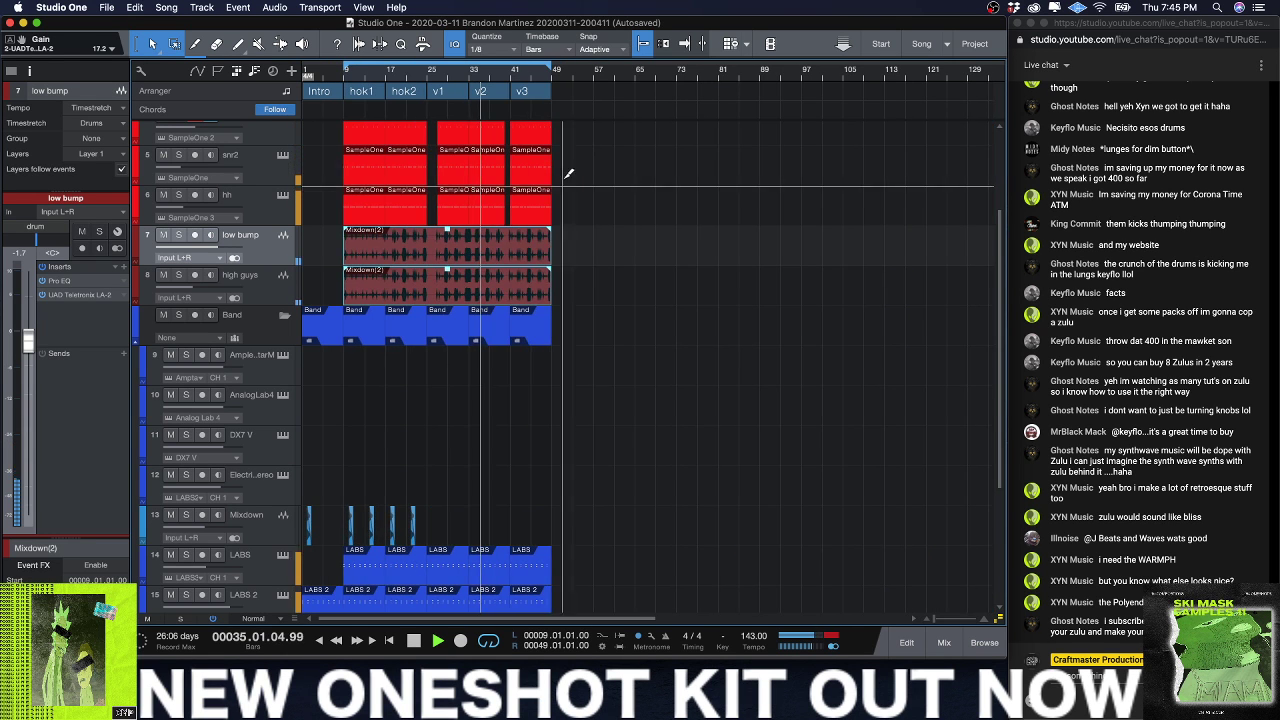
pyautogui.scroll(-5, 557, 177)
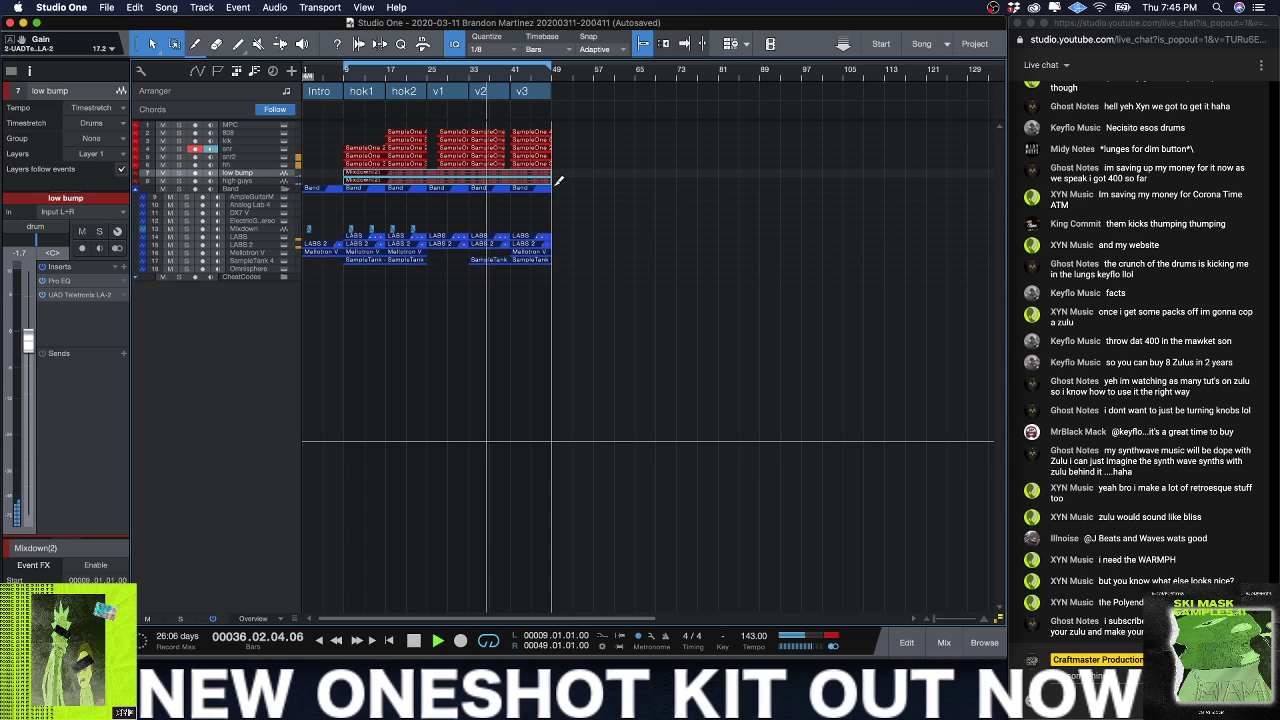
pyautogui.click(238, 133)
pyautogui.click(121, 423)
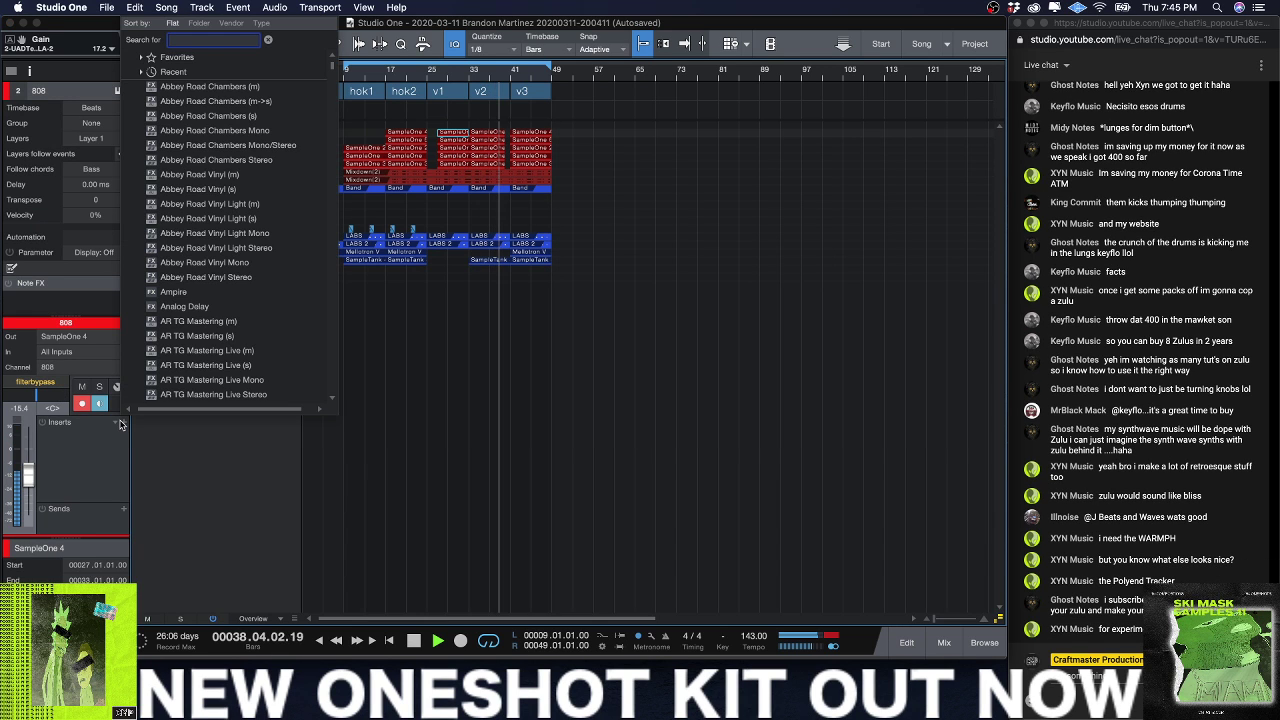
pyautogui.write('rba')
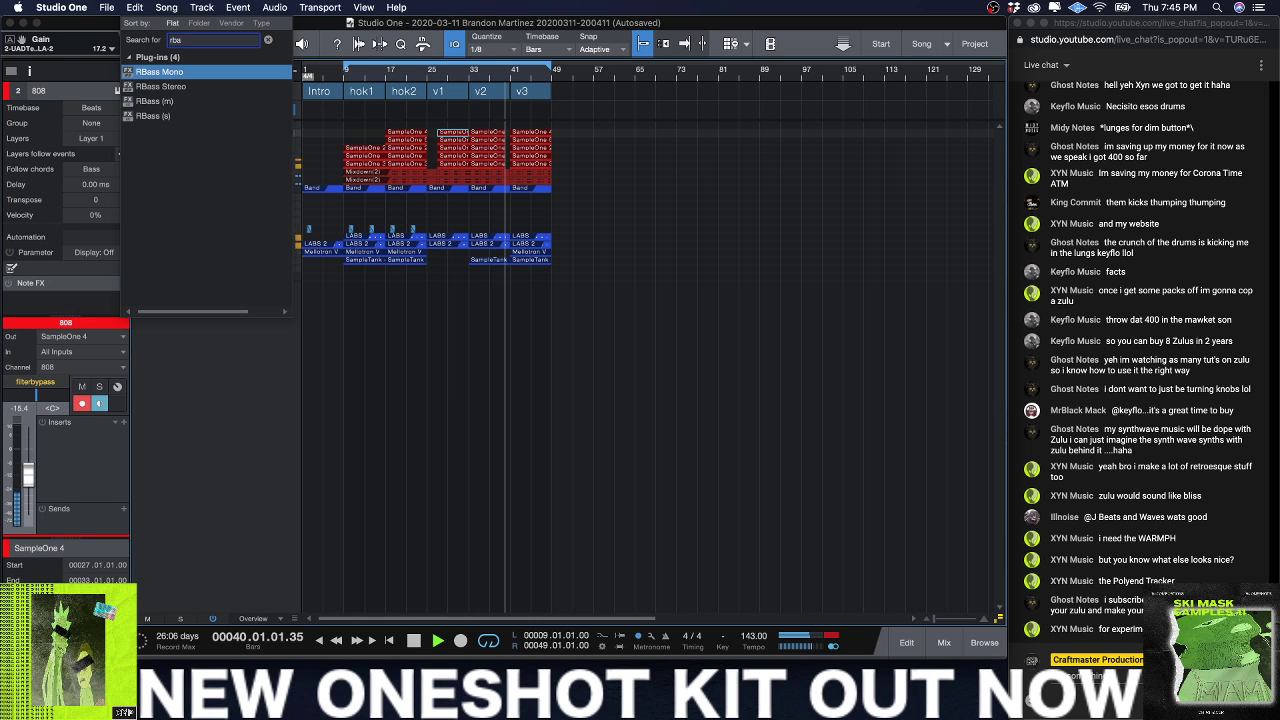
pyautogui.press('Return')
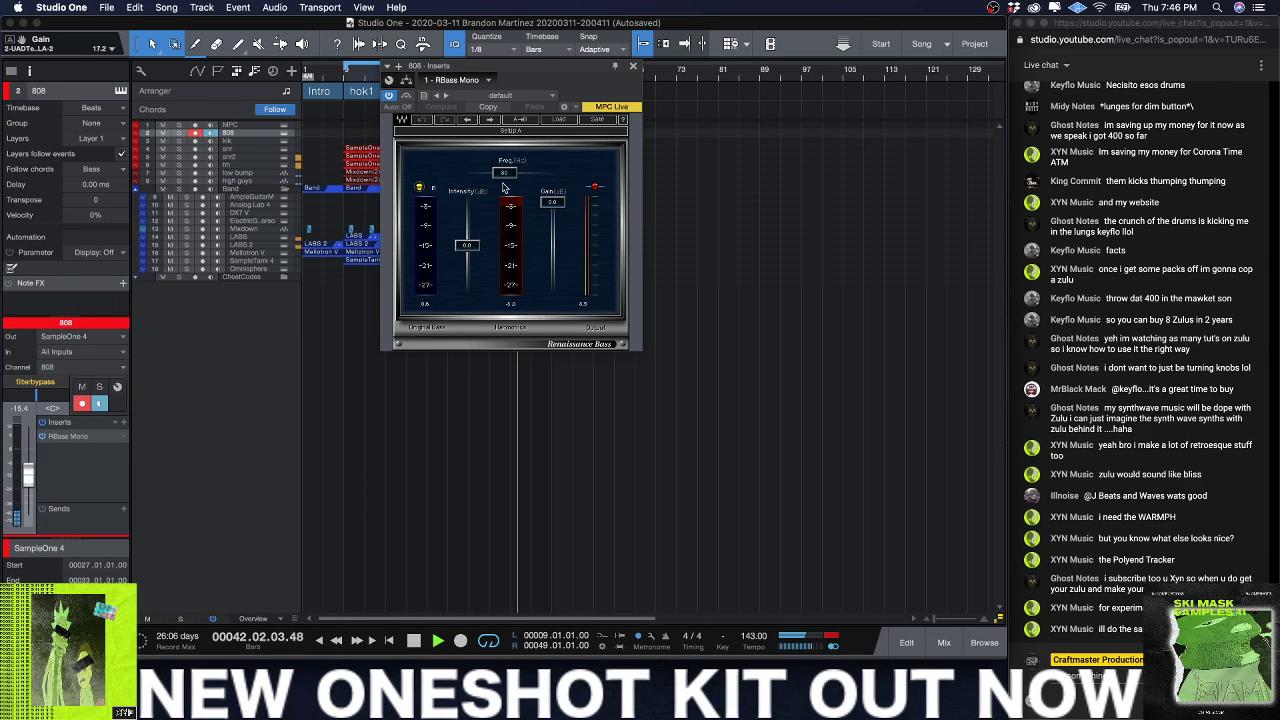
# Step: Set RBass on the 808 to about 60 Hz, intensity to -14.0 dB and output gain to about -8.7 dB
pyautogui.moveTo(502, 173); pyautogui.dragTo(496, 173)
pyautogui.moveTo(472, 247); pyautogui.dragTo(468, 271)
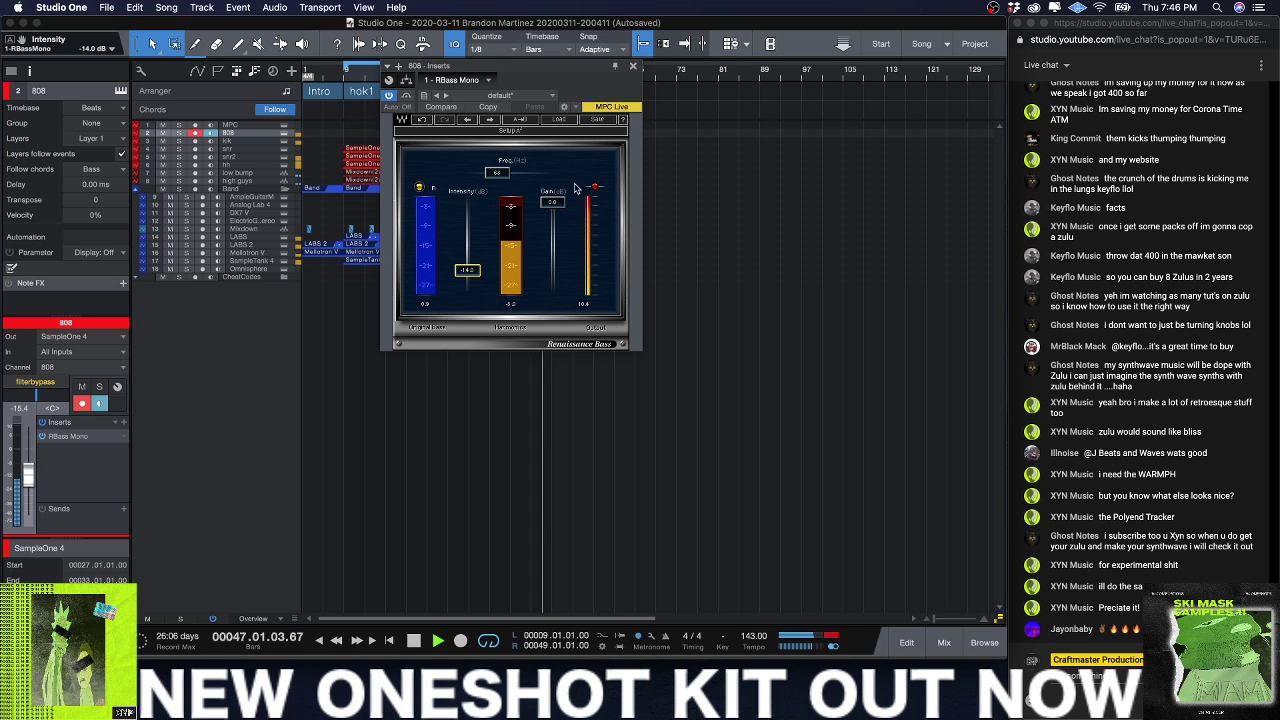
pyautogui.moveTo(552, 202); pyautogui.dragTo(552, 230)
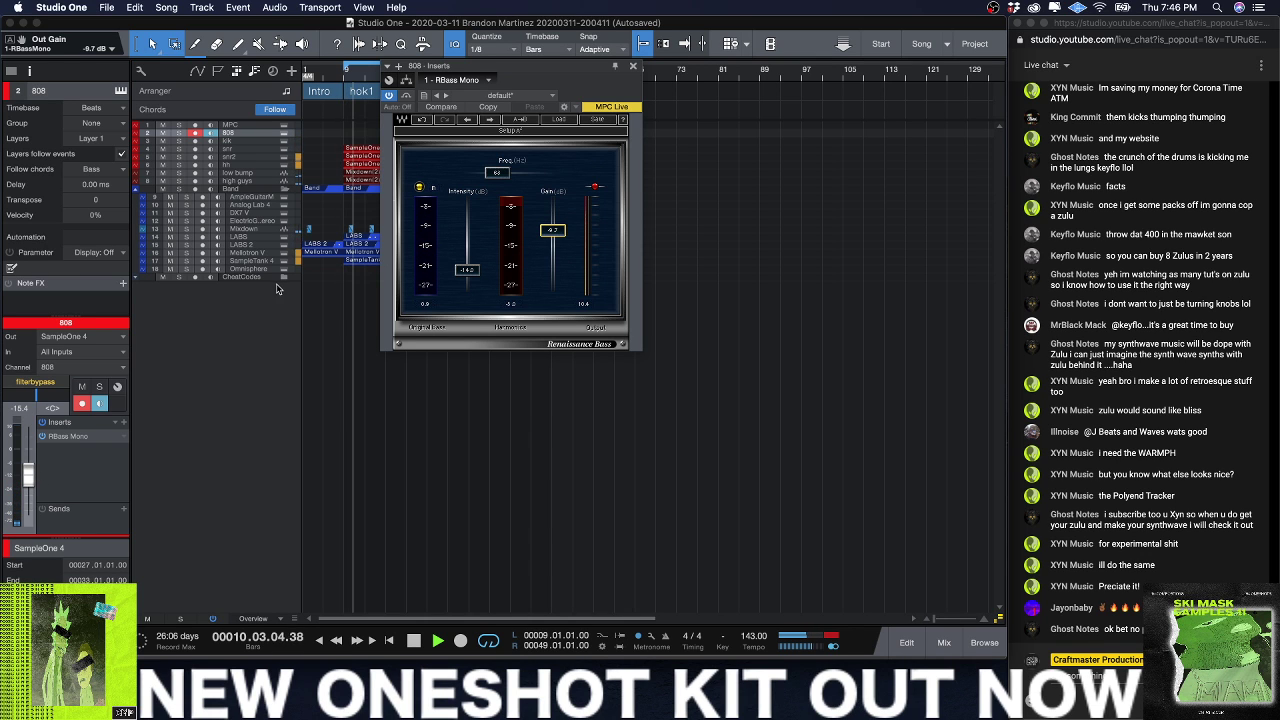
# Step: Loop hok2 from bar 17 to bar 25, play it and set the 808's RBass output gain to -3.0 dB
pyautogui.moveTo(466, 68); pyautogui.dragTo(616, 100)
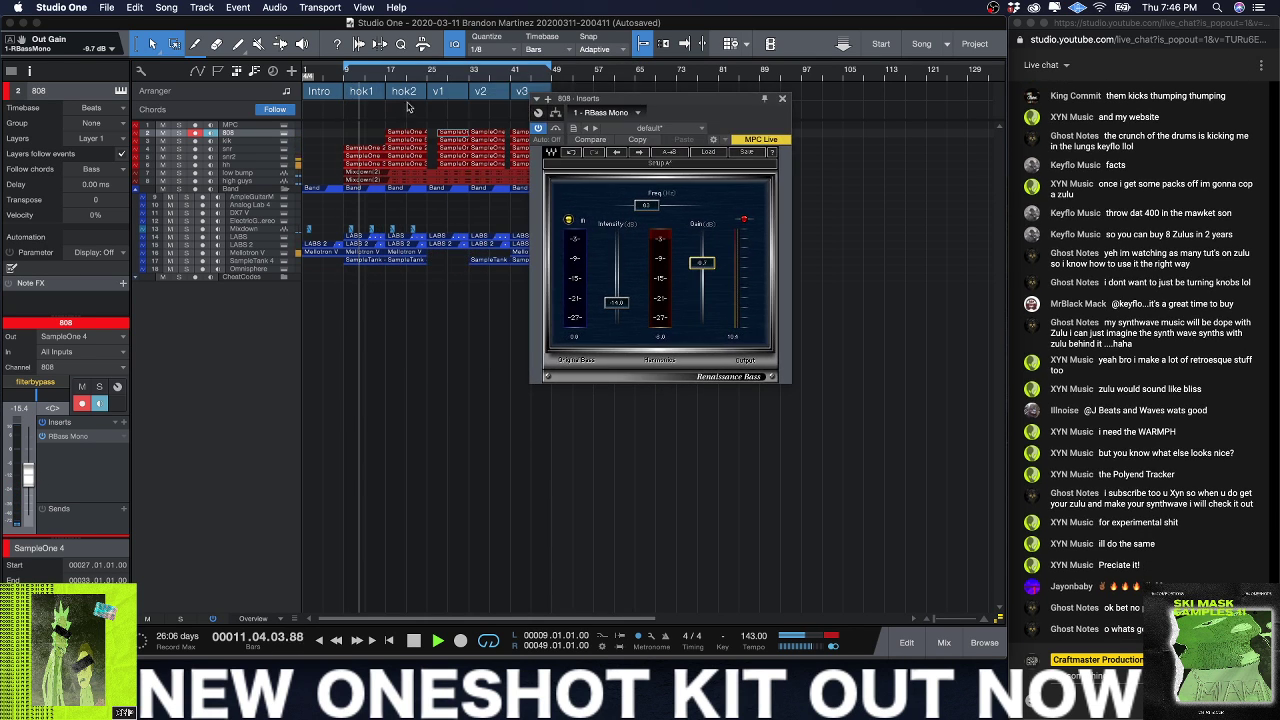
pyautogui.moveTo(346, 70); pyautogui.dragTo(389, 70)
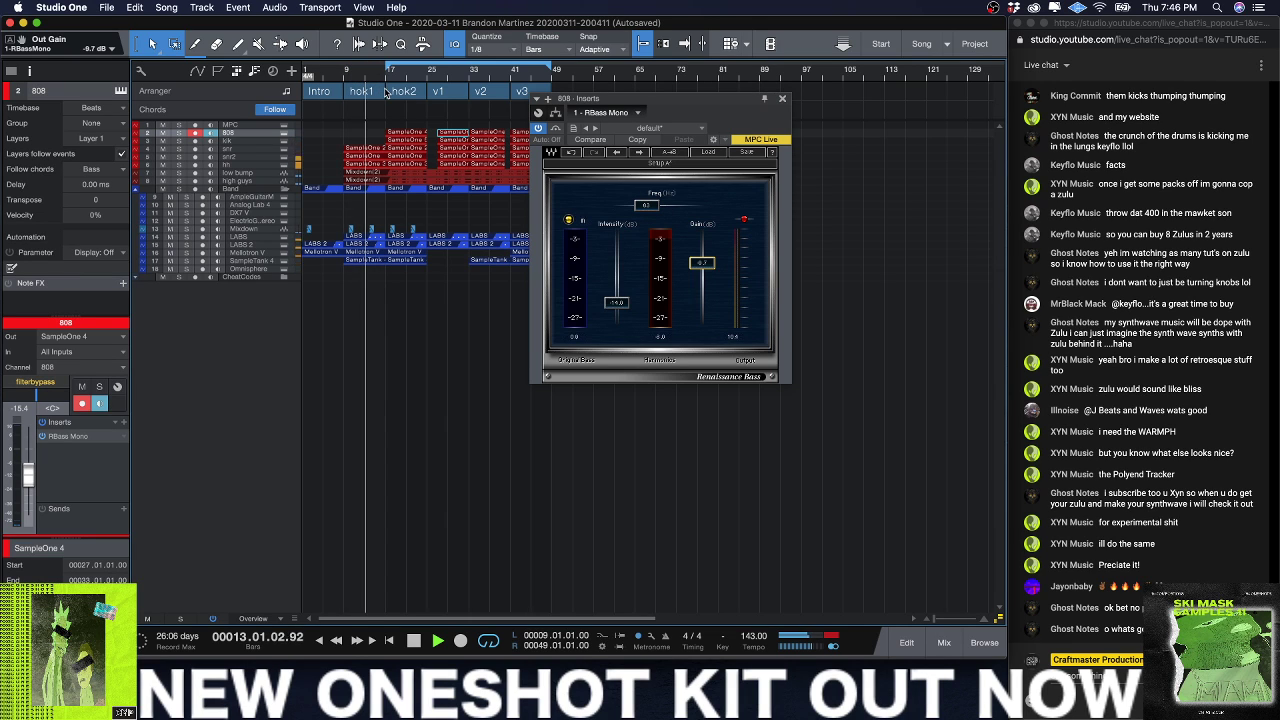
pyautogui.moveTo(552, 66); pyautogui.dragTo(431, 70)
pyautogui.click(389, 77)
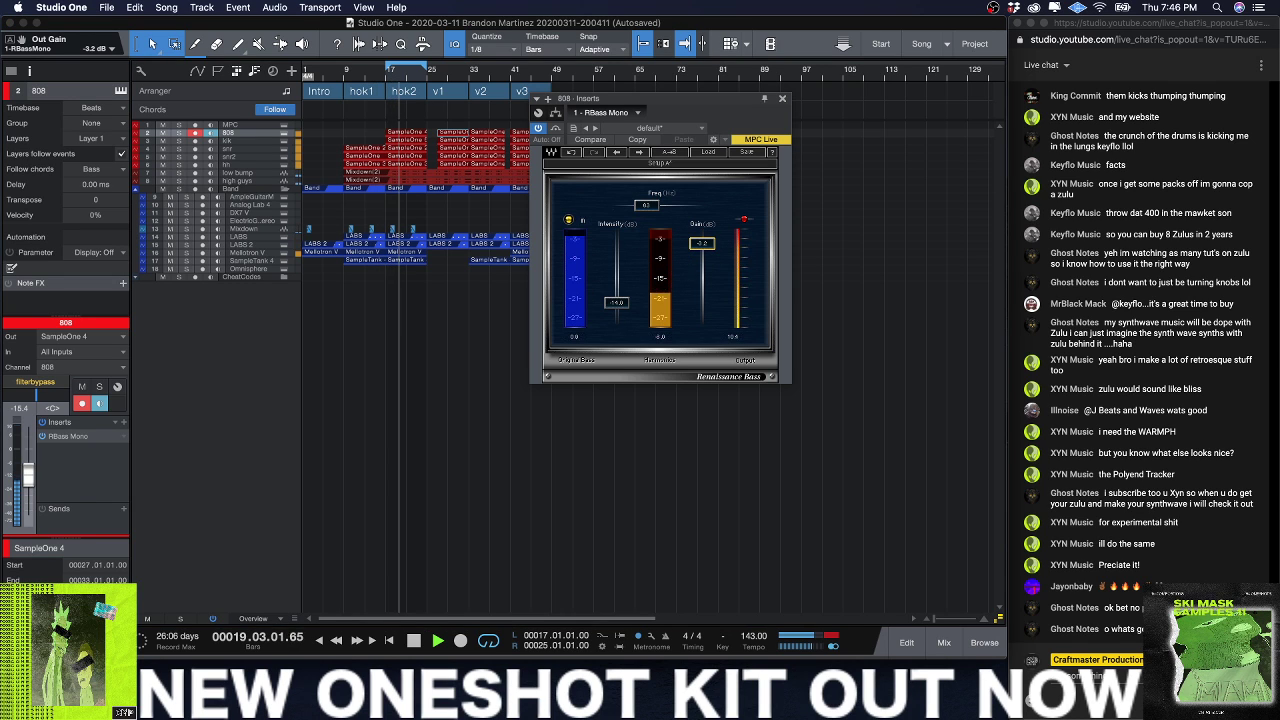
pyautogui.click(123, 422)
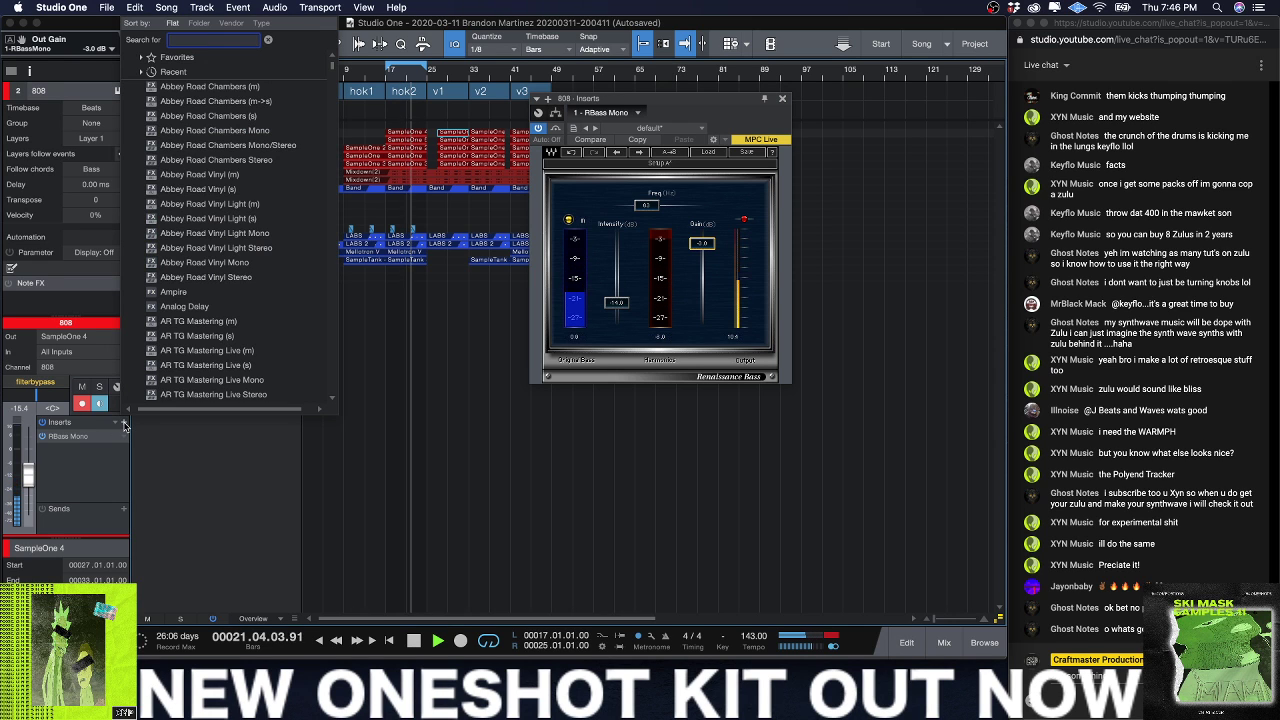
pyautogui.write('v')
pyautogui.press('BackSpace')
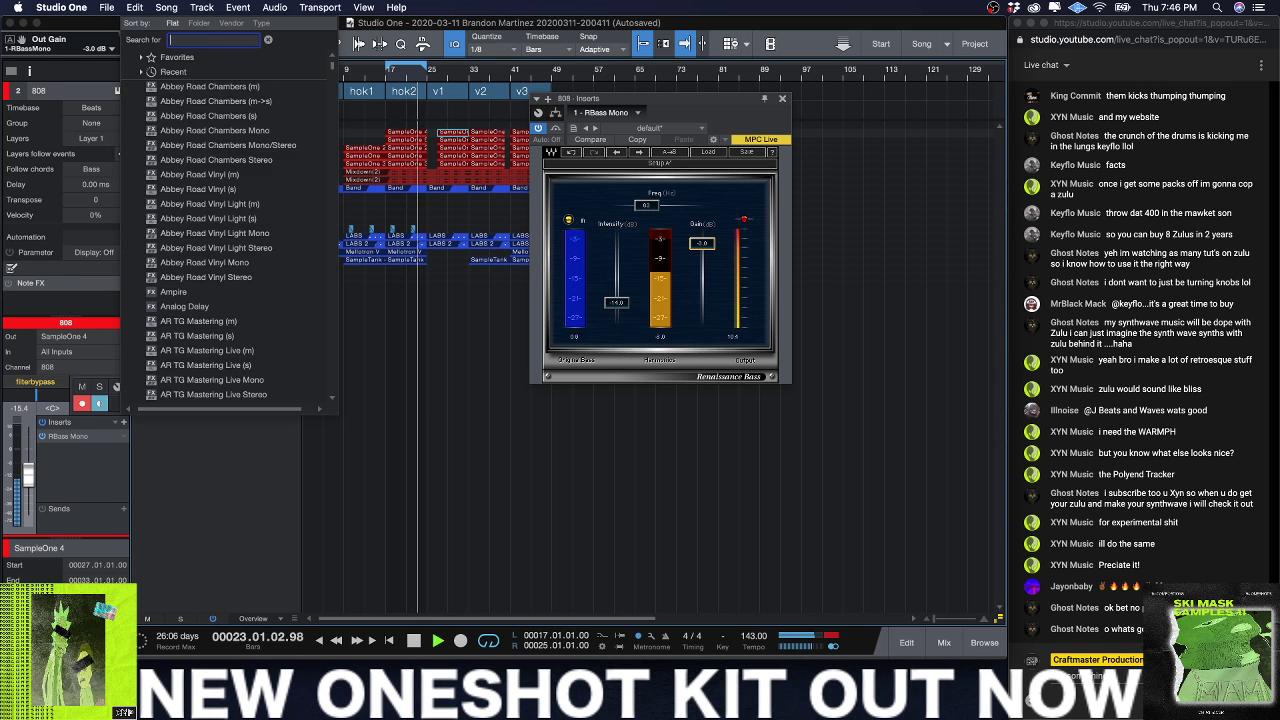
pyautogui.click(107, 452)
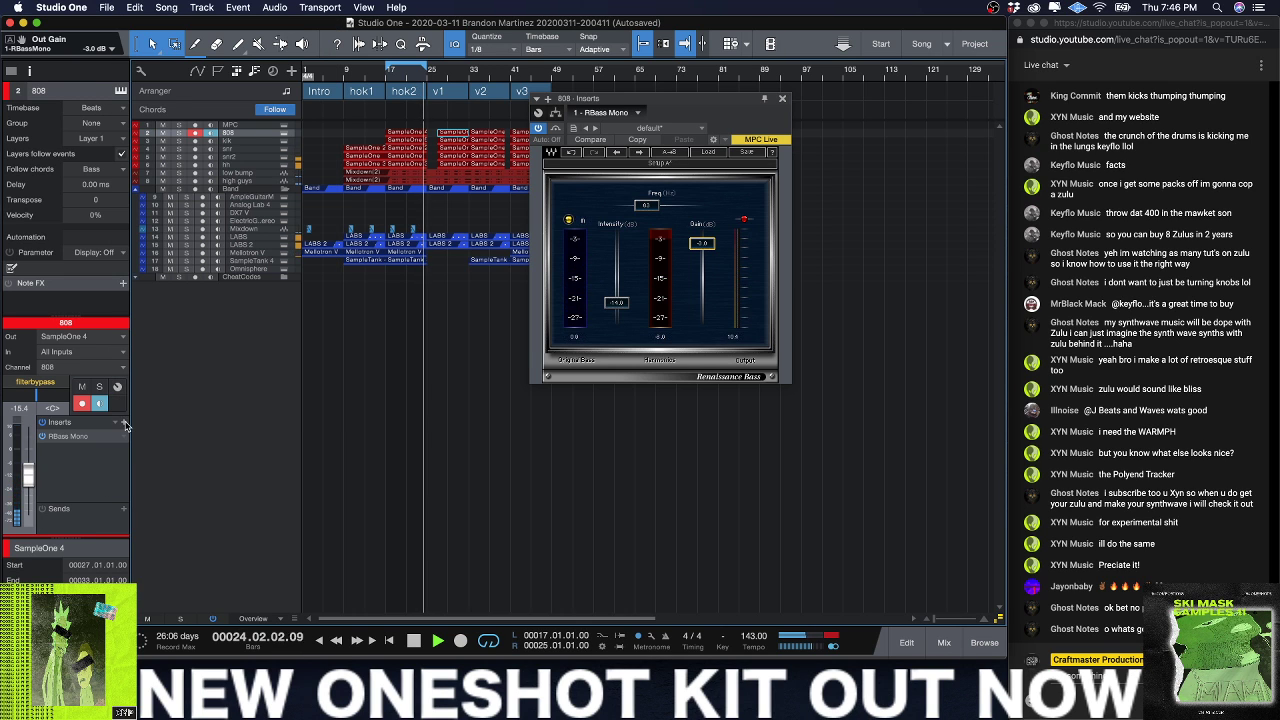
pyautogui.click(124, 423)
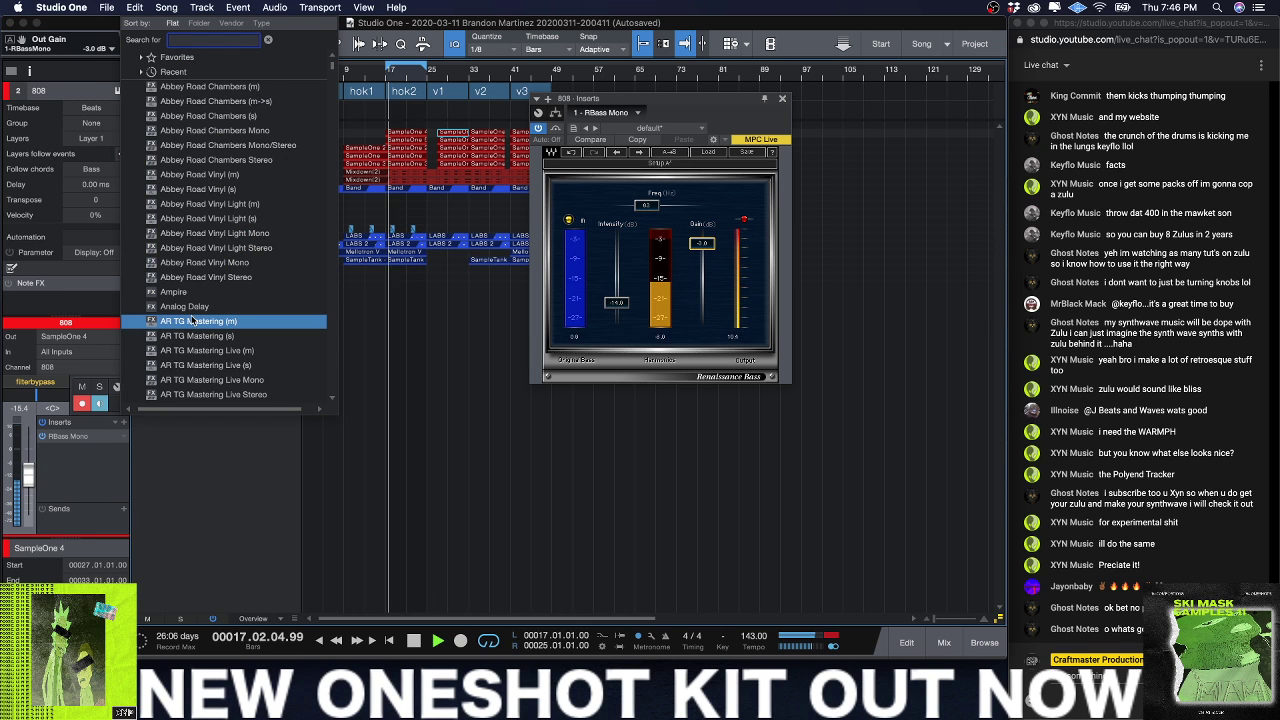
pyautogui.write('me')
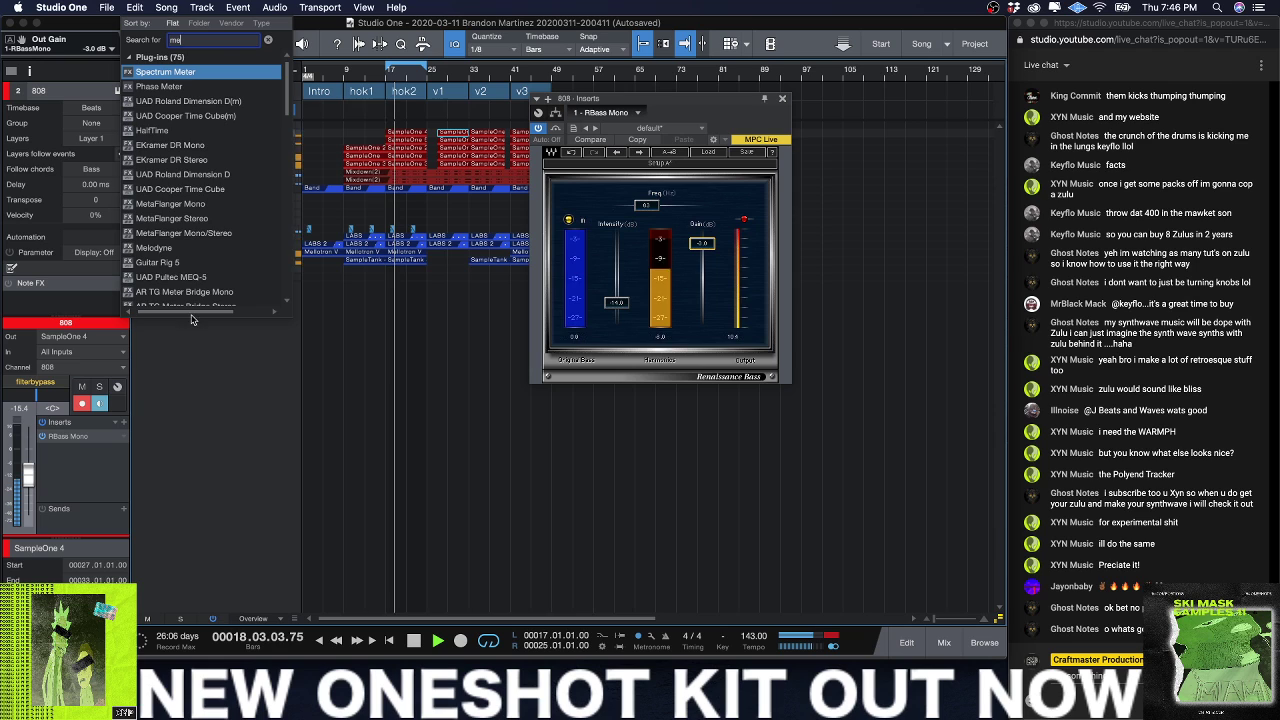
pyautogui.write('q')
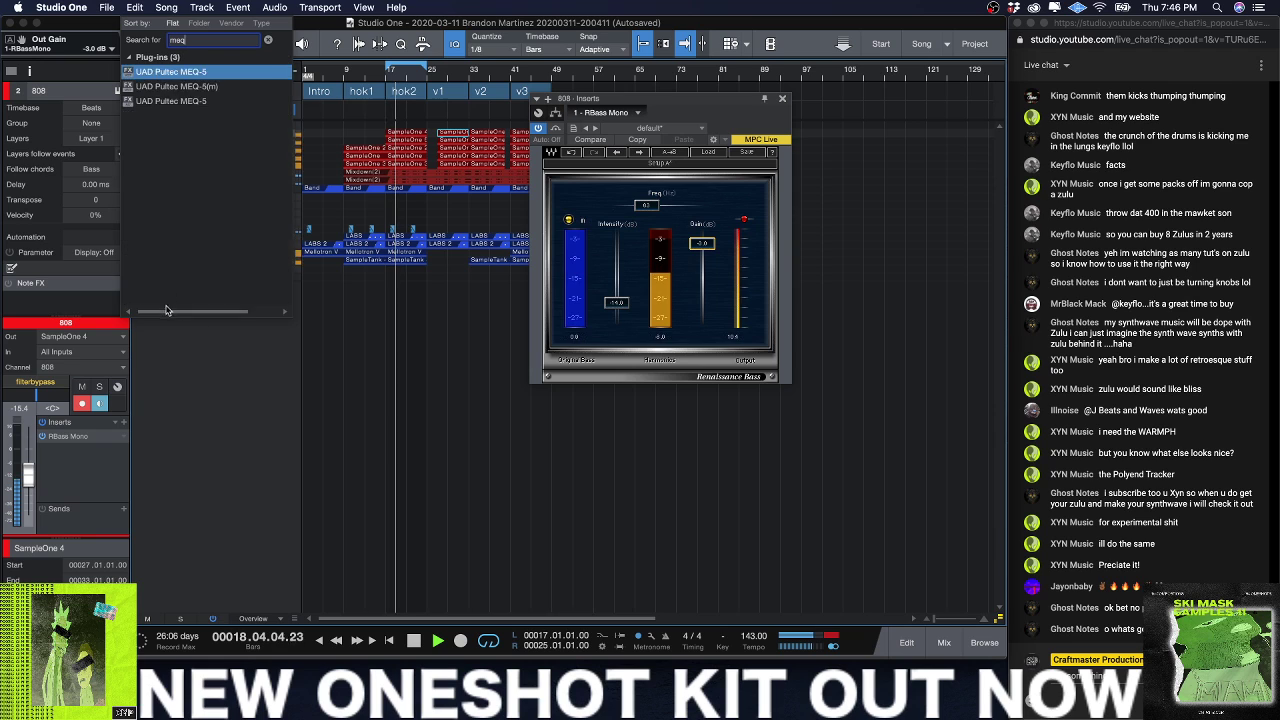
pyautogui.doubleClick(216, 76)
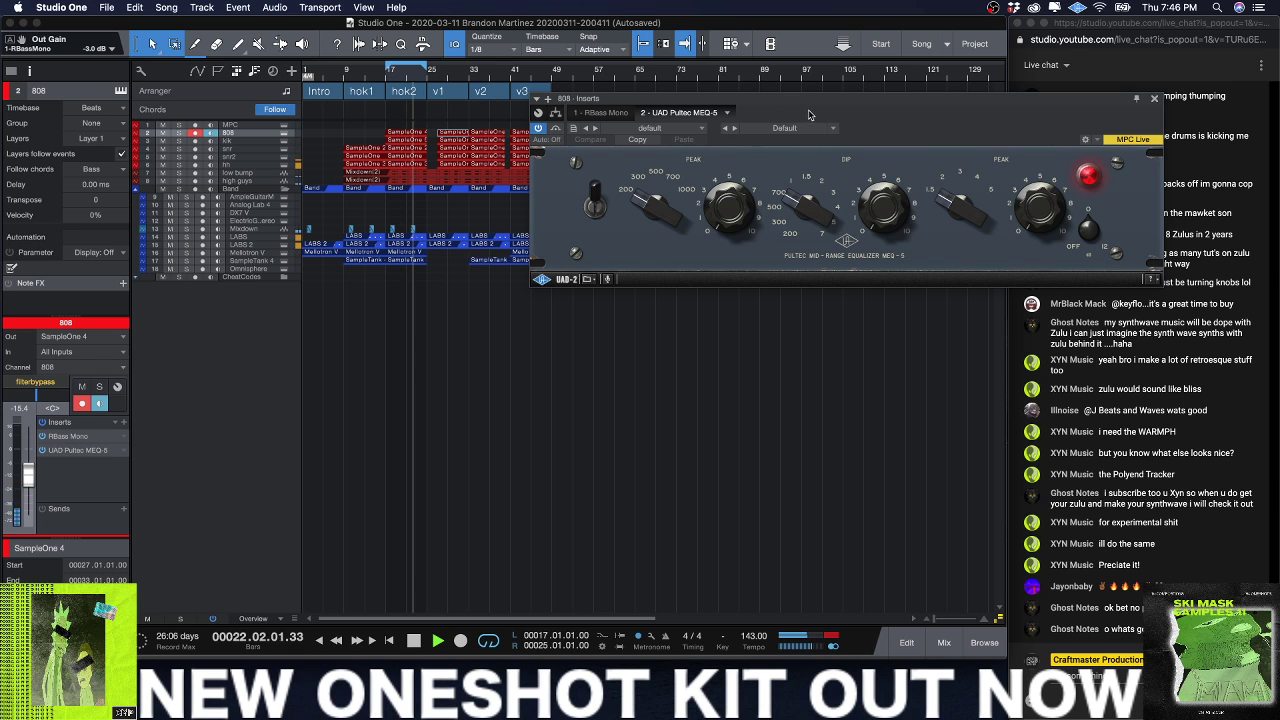
pyautogui.click(1153, 100)
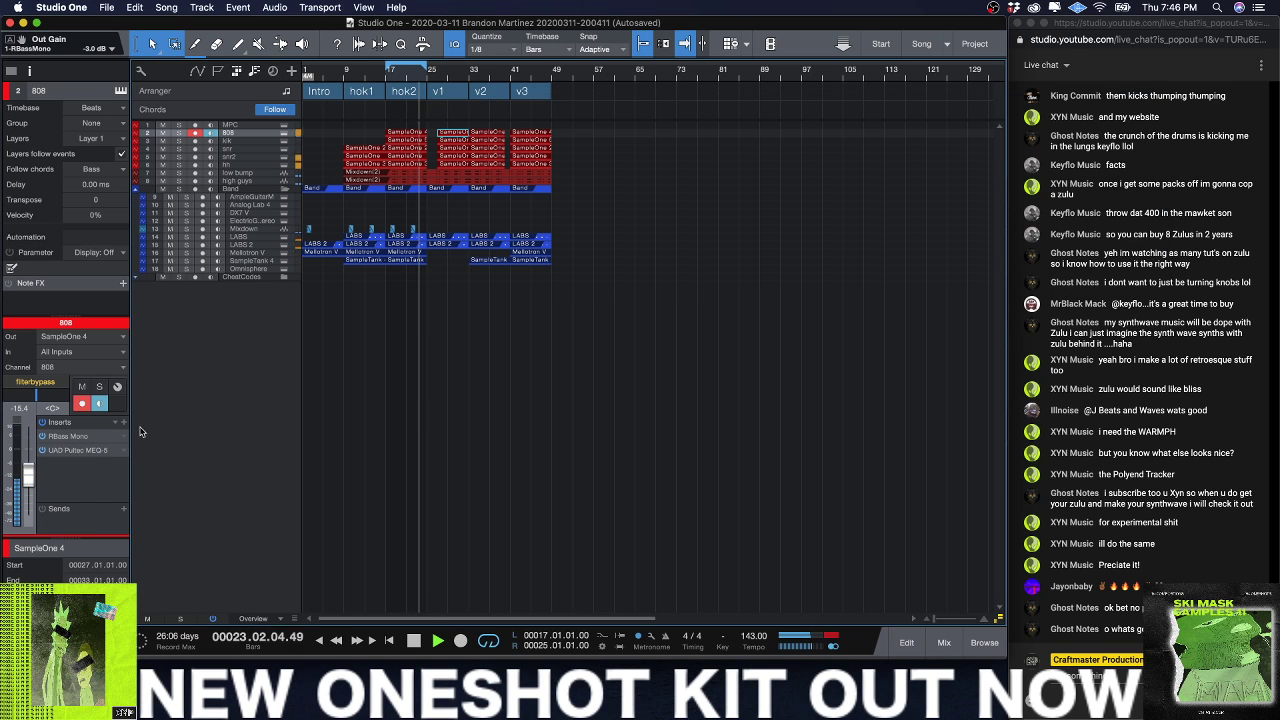
pyautogui.rightClick(75, 457)
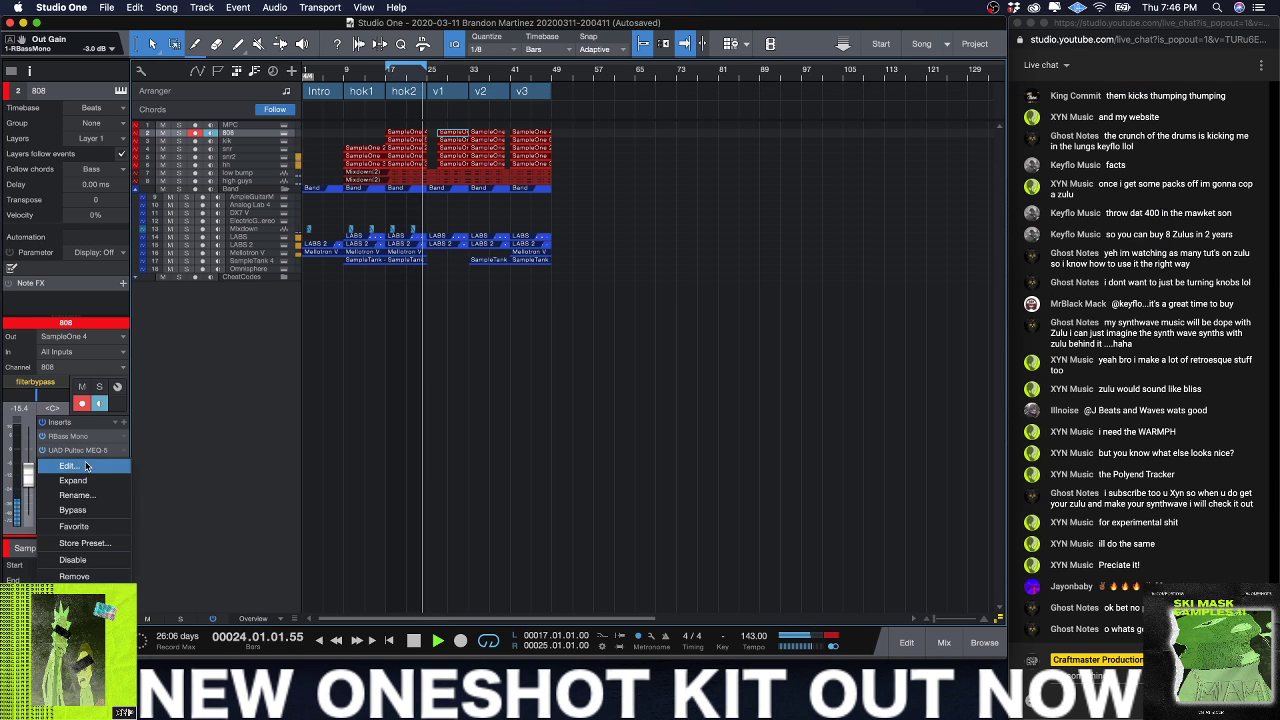
pyautogui.click(85, 576)
# Step: Insert the UAD Pultec EQP-1A Legacy after RBass on the 808, with low-frequency boost about 3.05 at 30 CPS
pyautogui.click(123, 423)
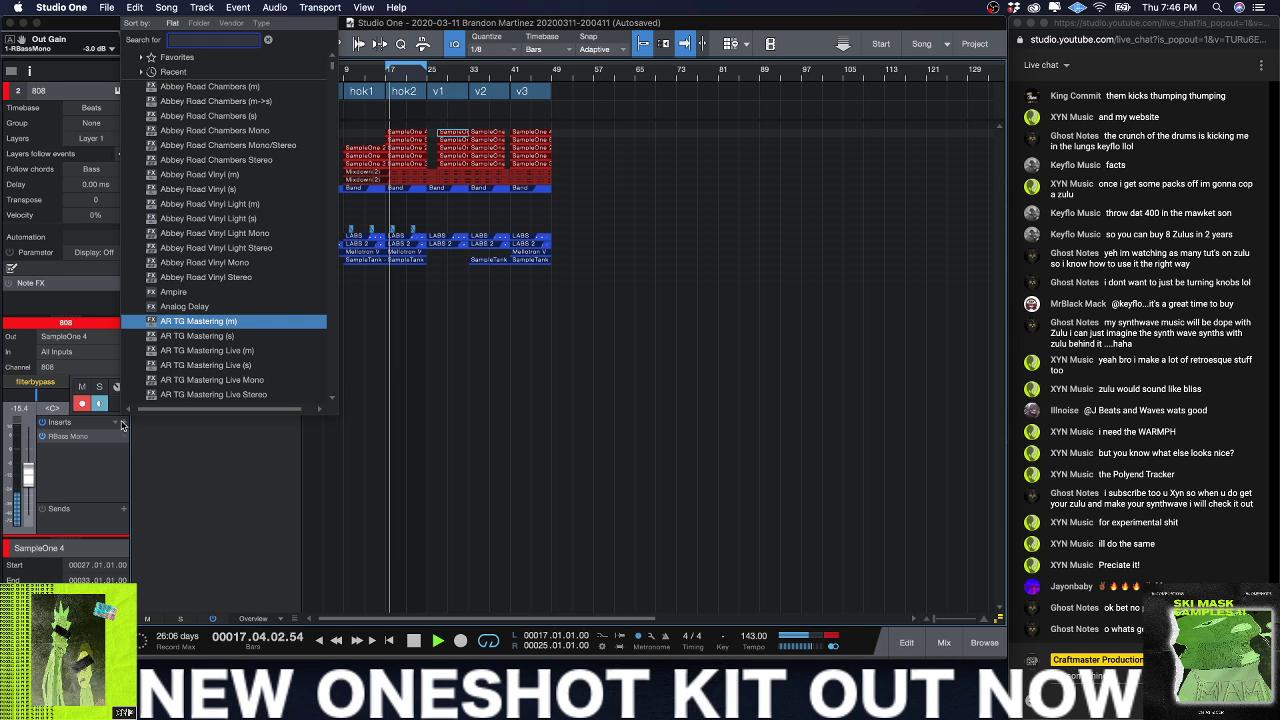
pyautogui.write('pul')
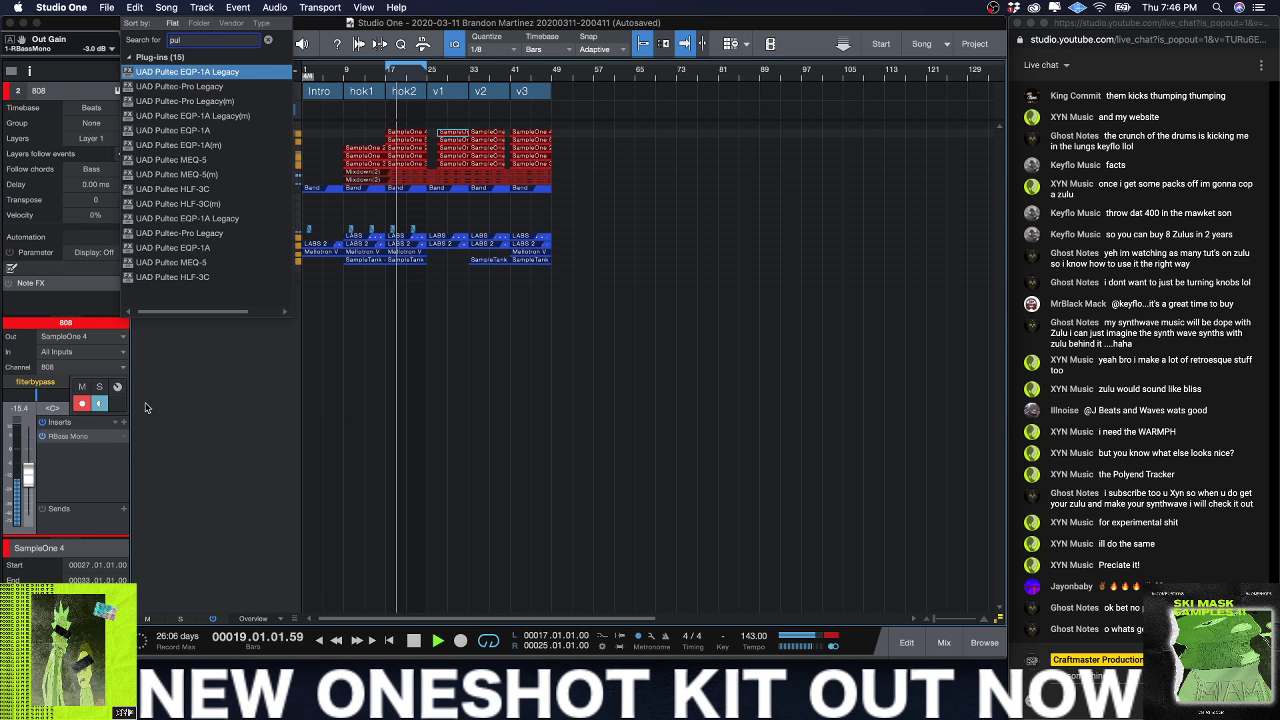
pyautogui.doubleClick(228, 72)
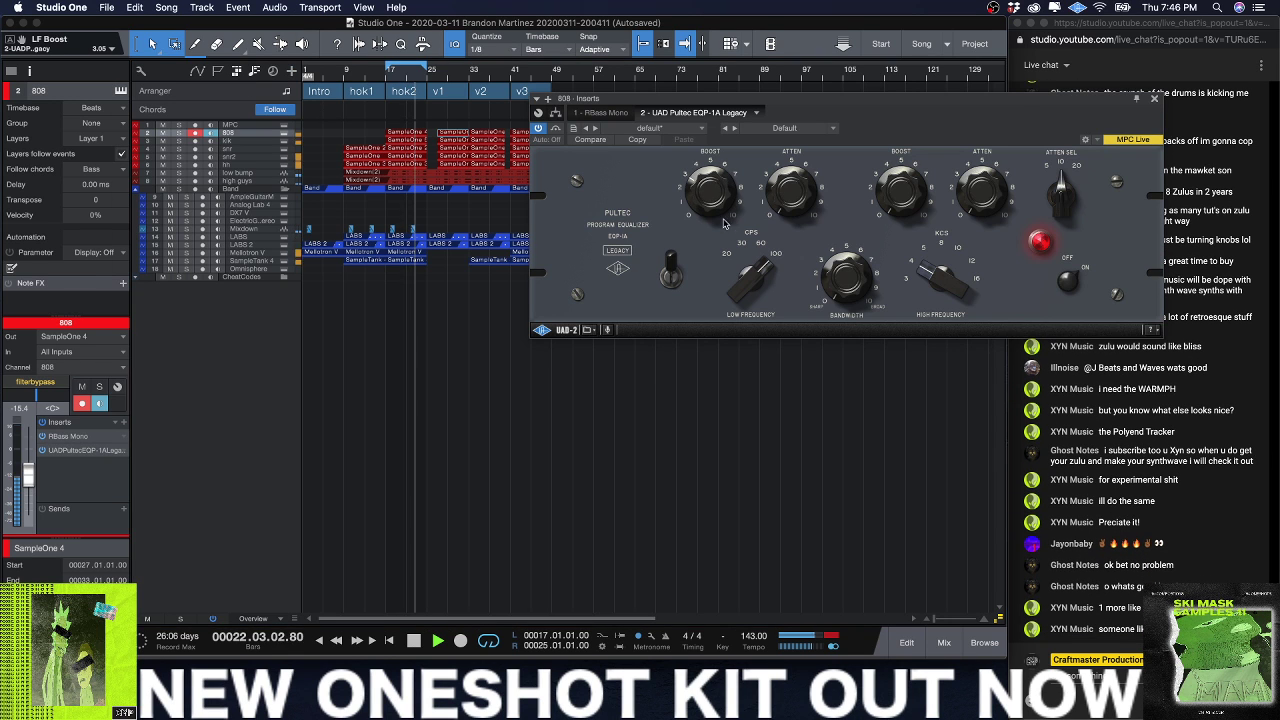
pyautogui.moveTo(759, 262); pyautogui.dragTo(737, 317)
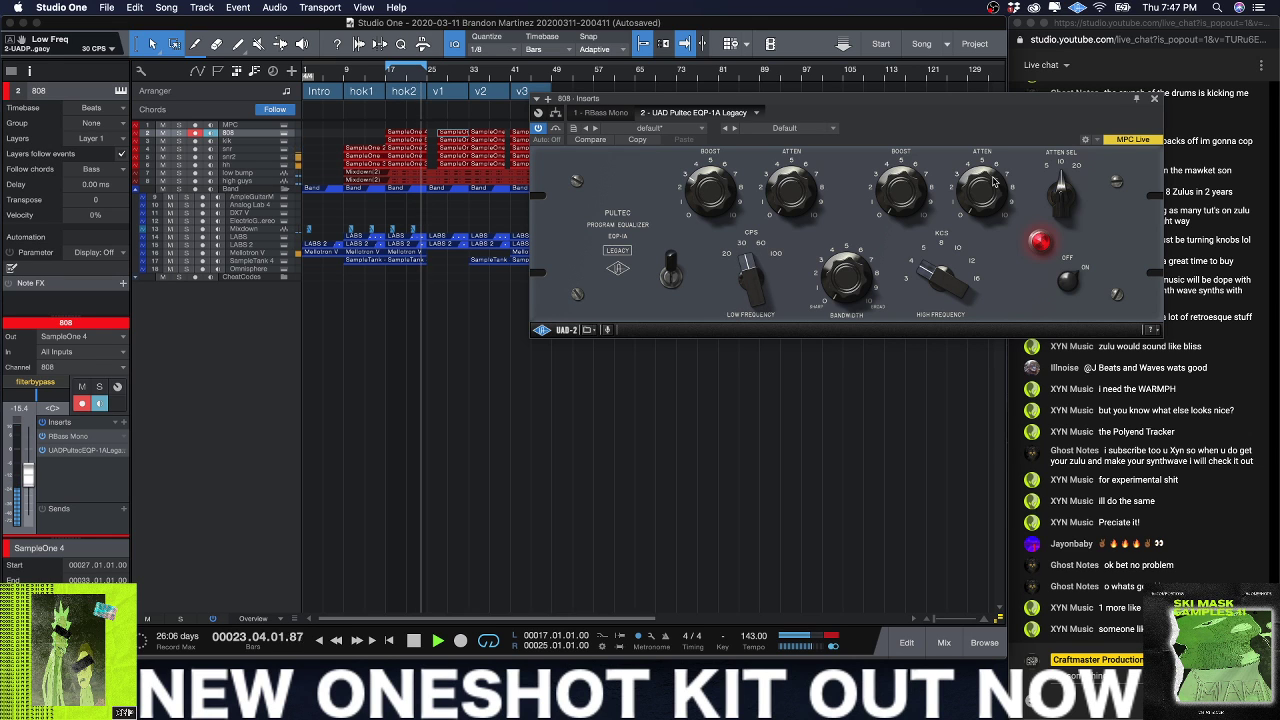
pyautogui.click(1155, 99)
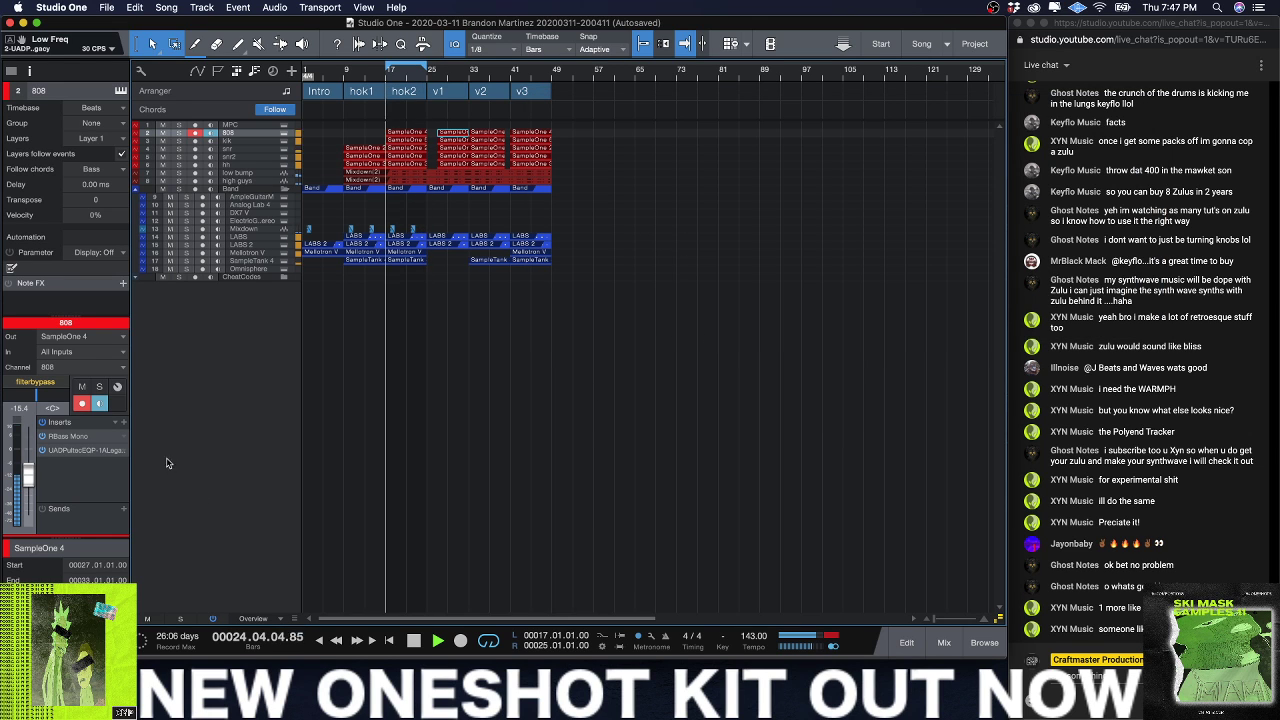
# Step: Insert the UAD Little Labs VOG on the 808, adjust its amplitude and lower the track's volume to -17.9 dB
pyautogui.click(123, 423)
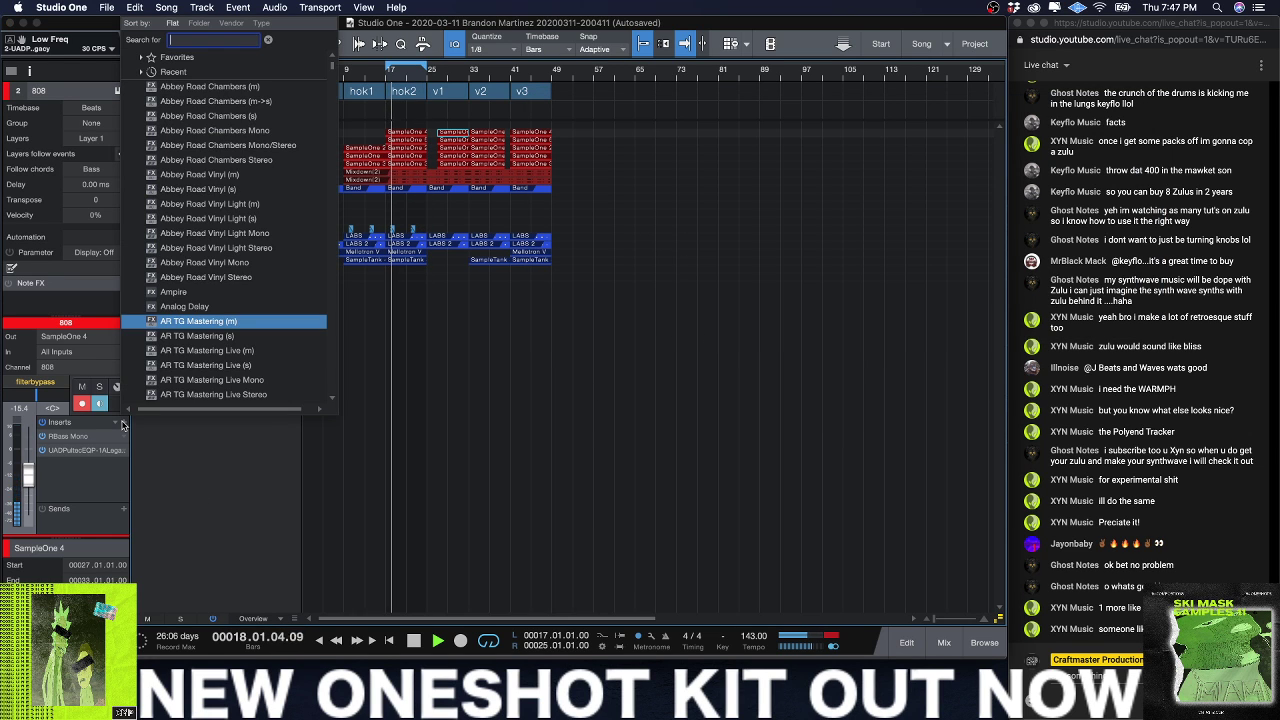
pyautogui.write('VOG')
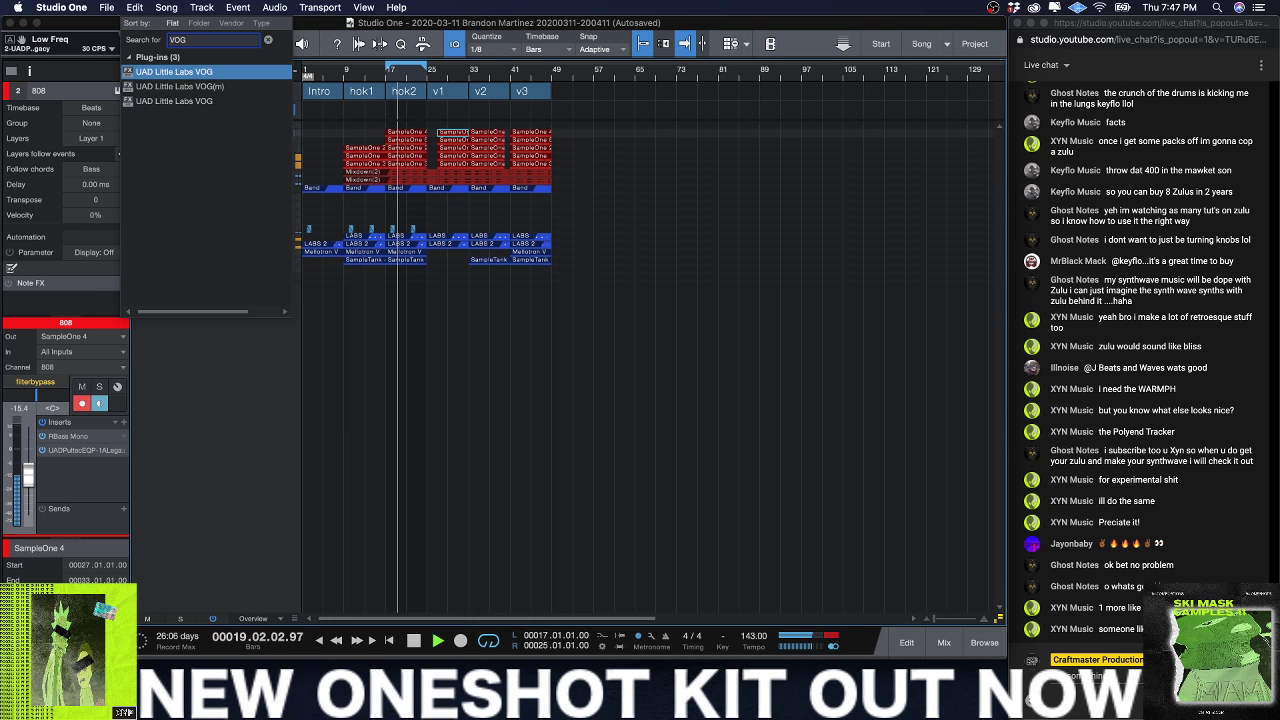
pyautogui.press('Return')
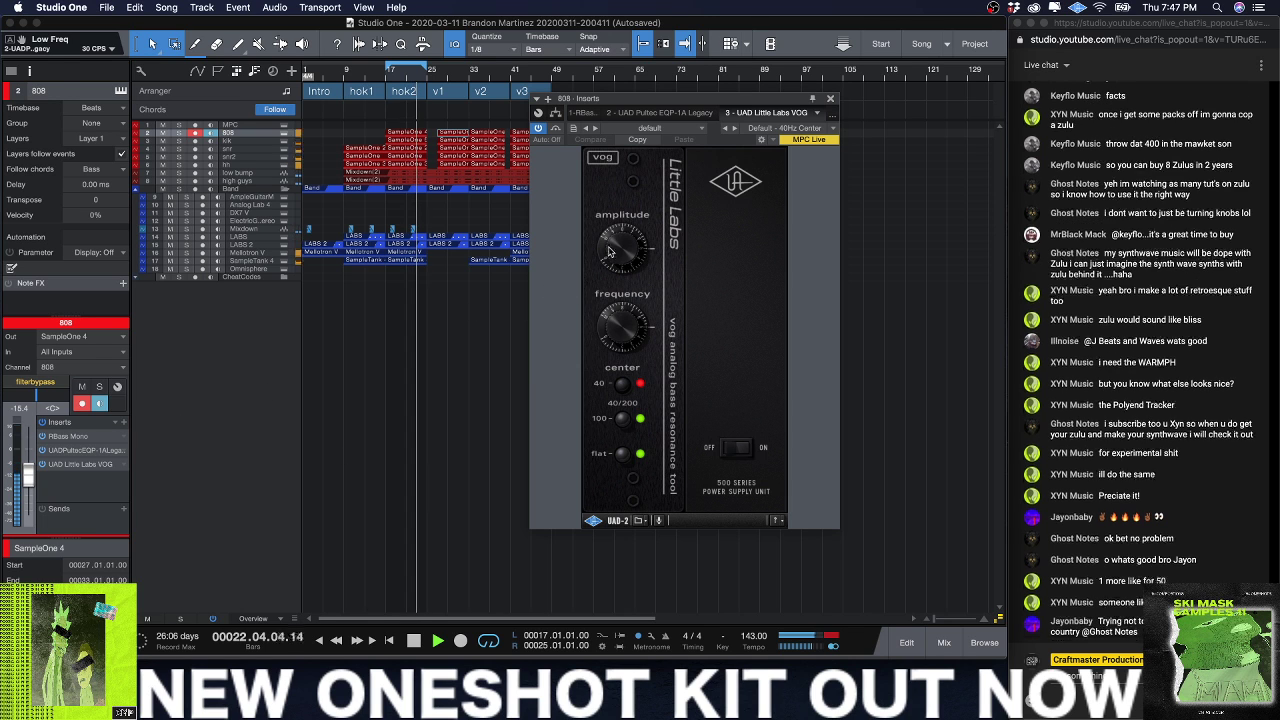
pyautogui.moveTo(607, 270); pyautogui.dragTo(605, 282)
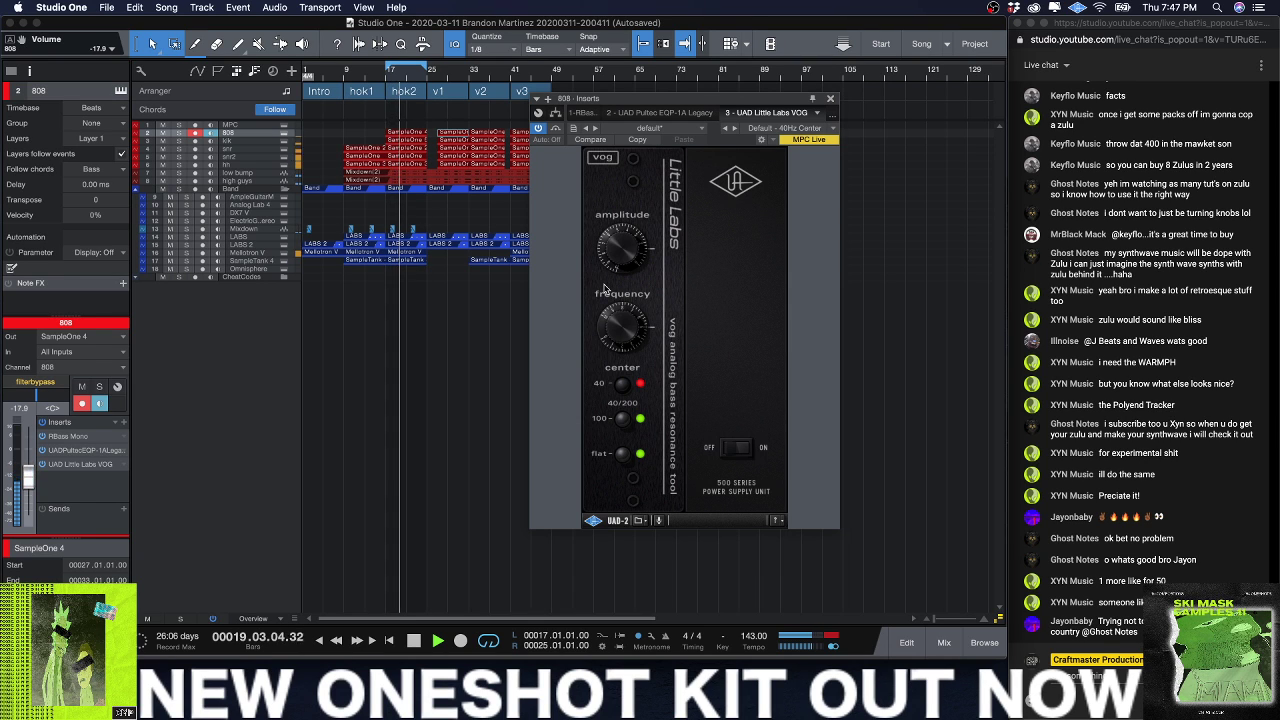
pyautogui.click(830, 98)
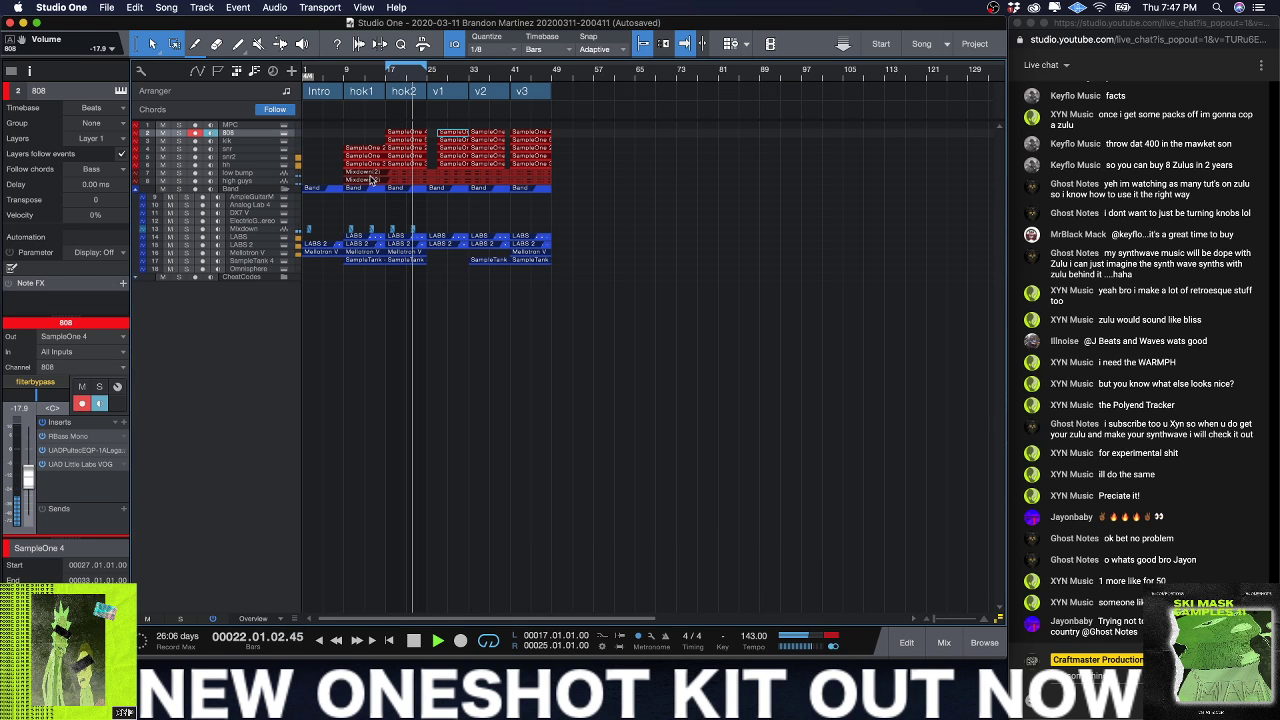
# Step: Open the mixer, lower the band bus to -2.5 dB and reduce the mixer's height to show more tracks
pyautogui.press('F3')
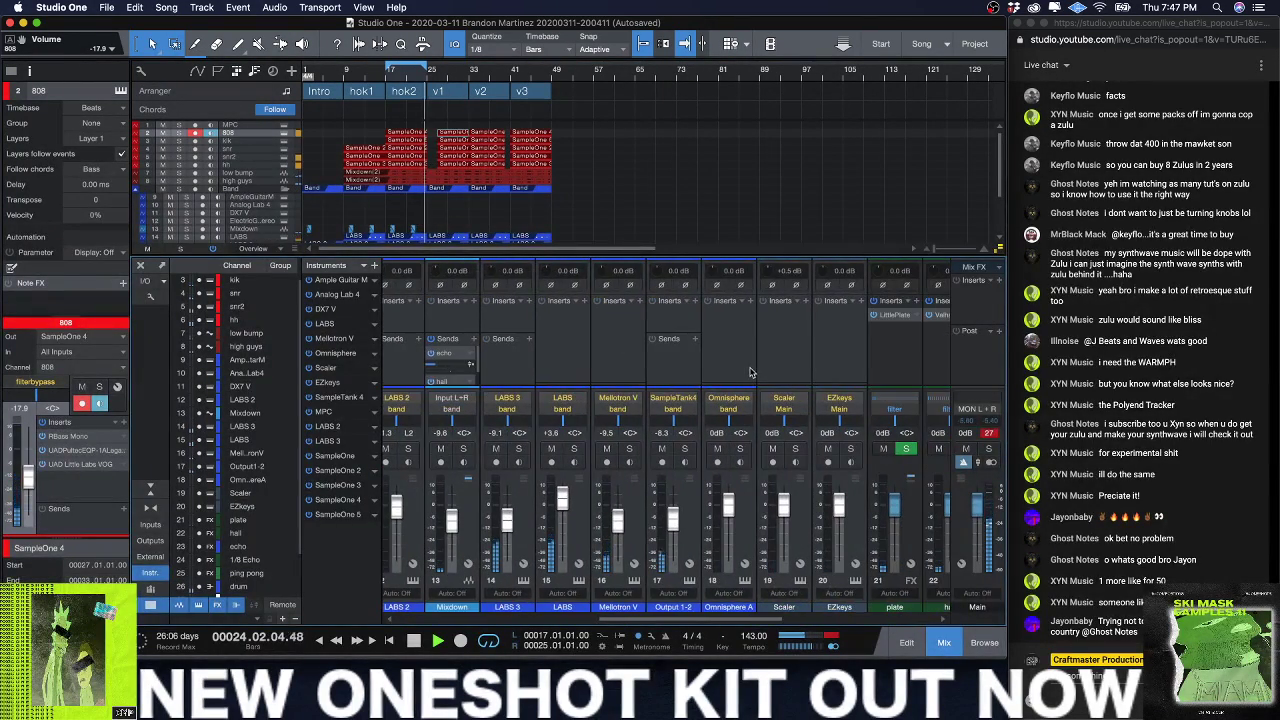
pyautogui.hscroll(8, 750, 372)
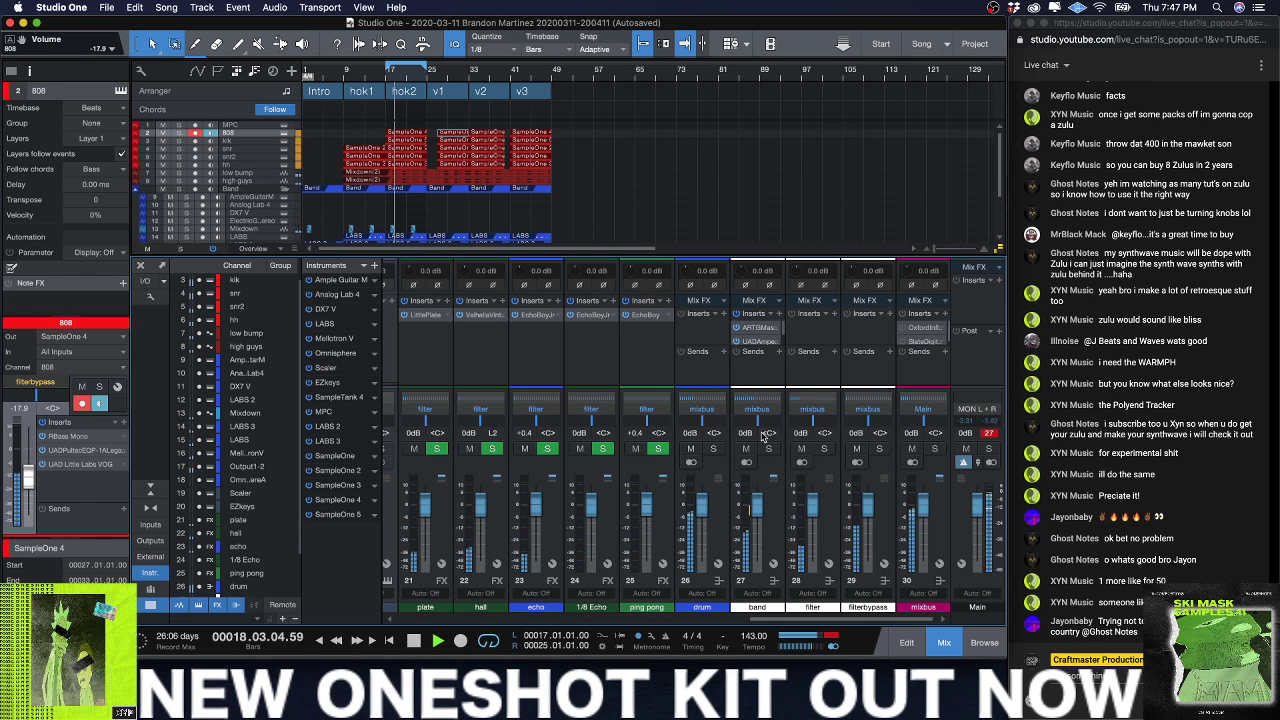
pyautogui.moveTo(758, 513); pyautogui.dragTo(758, 518)
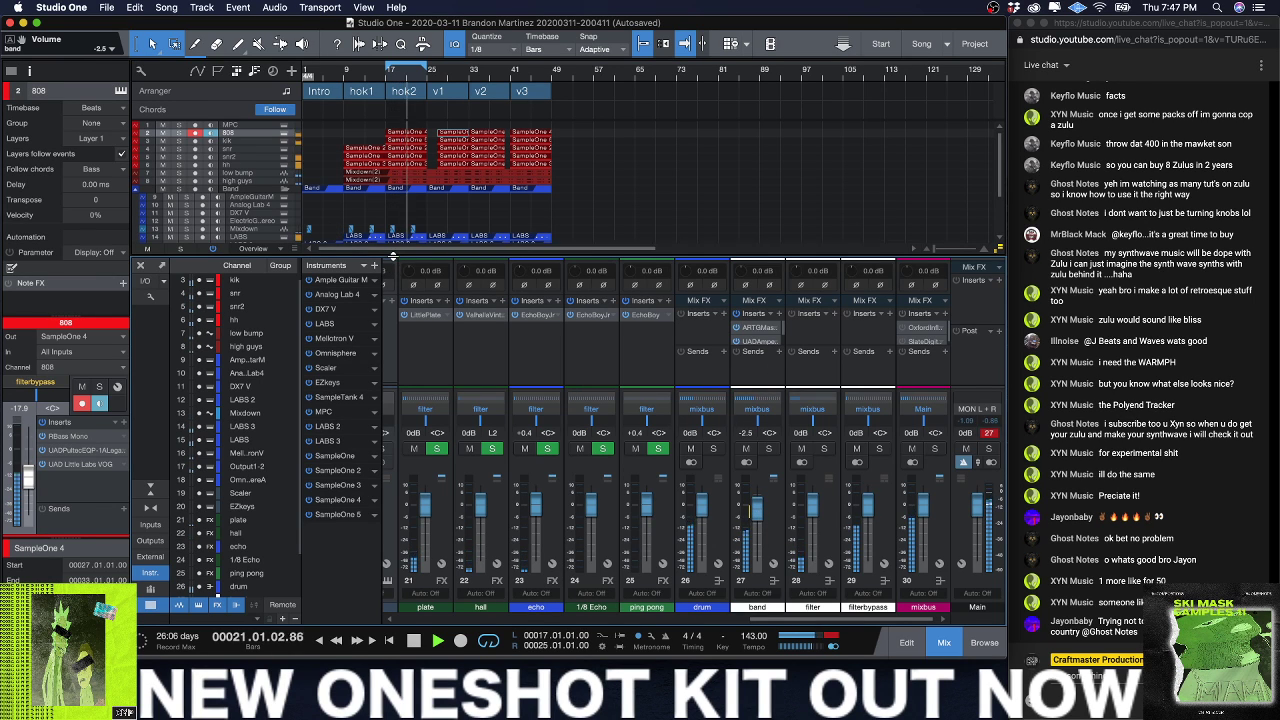
pyautogui.moveTo(410, 394); pyautogui.dragTo(410, 472)
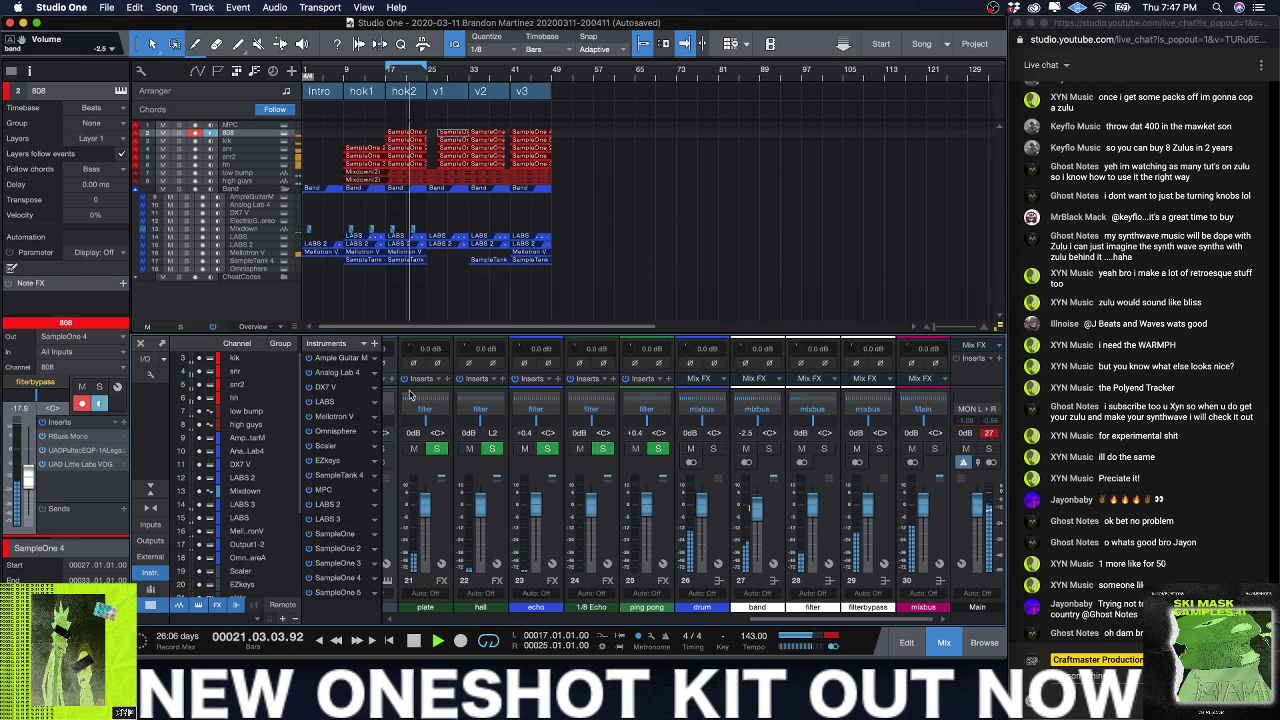
# Step: Select the Mellotron V track and lower its volume to -11.1 dB
pyautogui.click(262, 254)
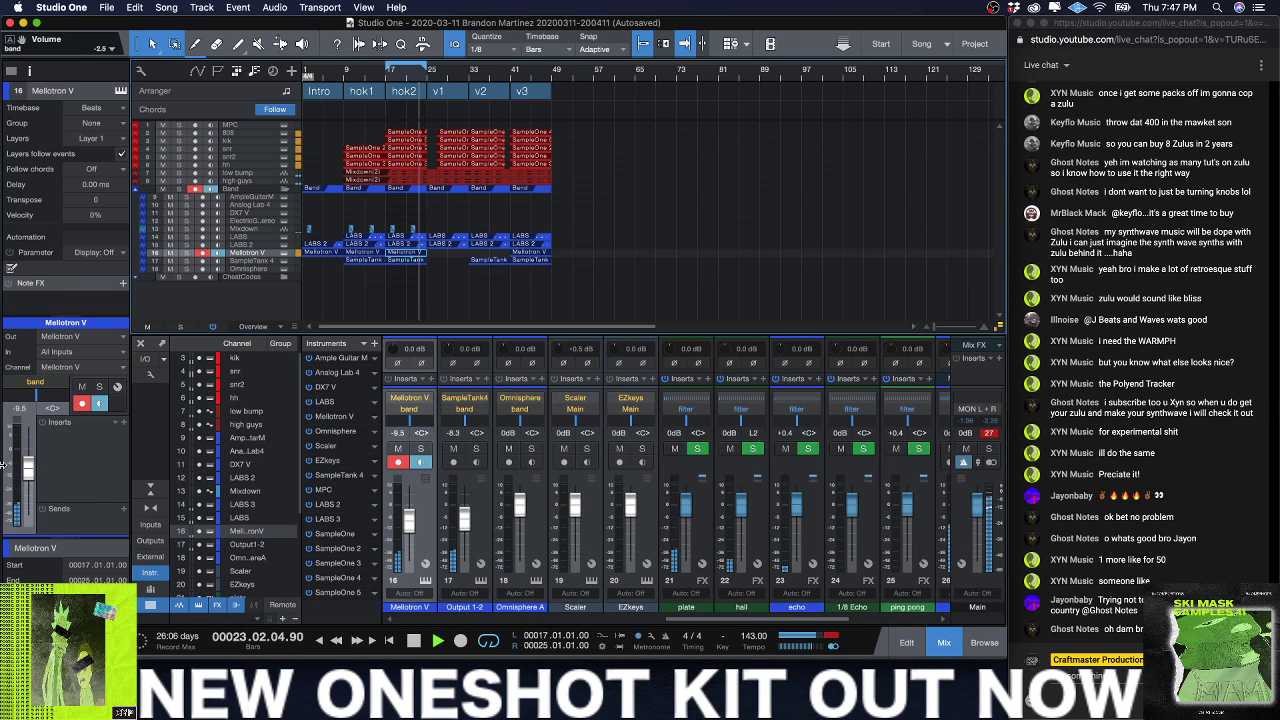
pyautogui.moveTo(28, 464); pyautogui.dragTo(28, 466)
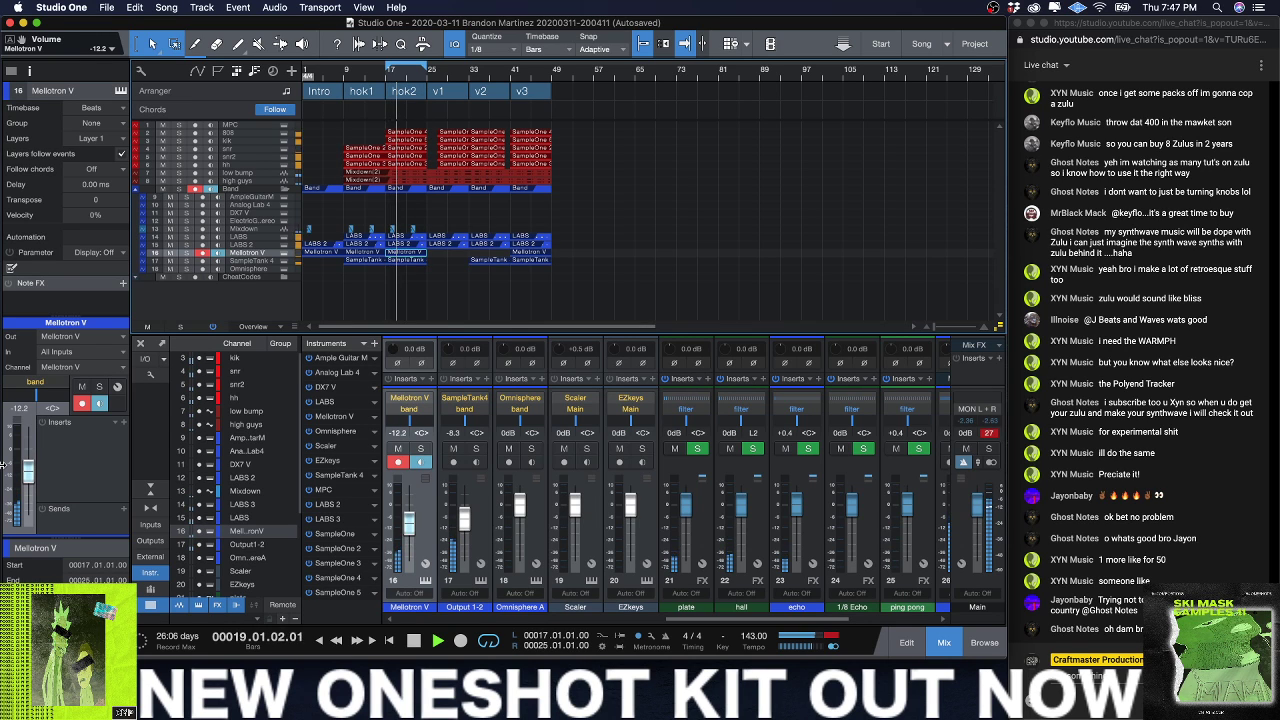
pyautogui.moveTo(28, 466); pyautogui.dragTo(28, 465)
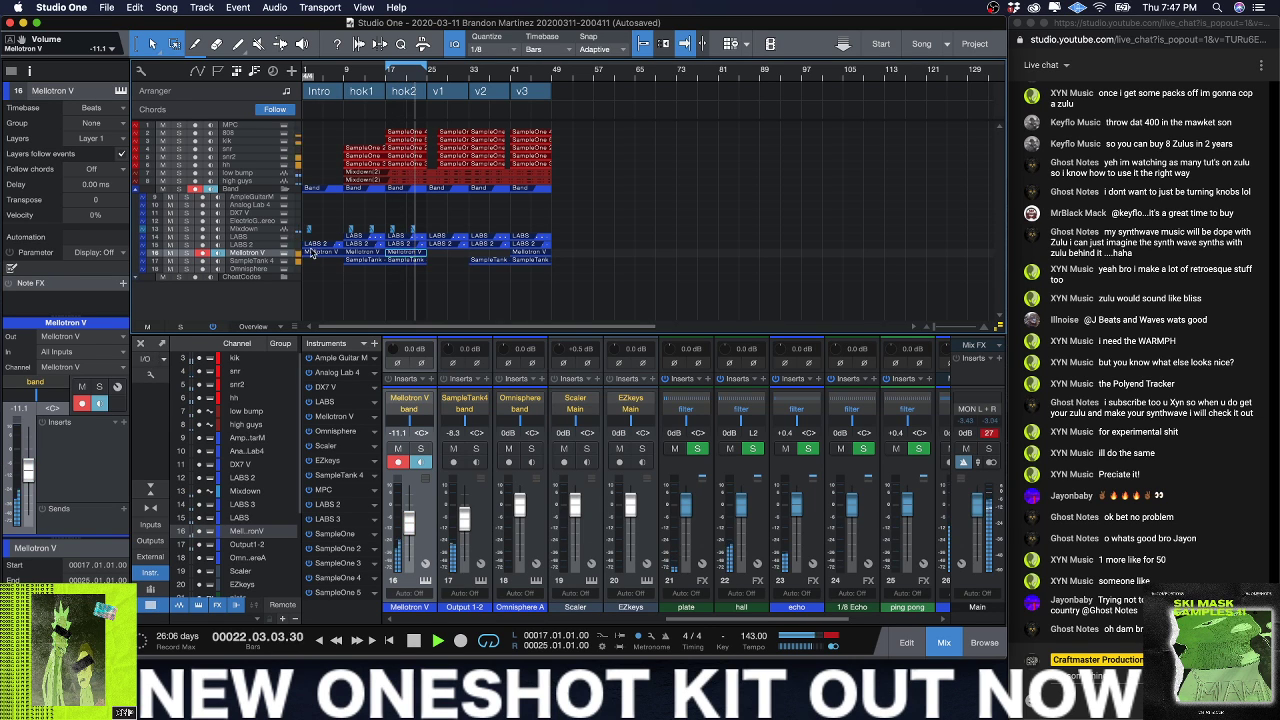
# Step: Solo the LABS 2 track, select its Intro part and insert Pipeline Stereo on its channel
pyautogui.click(186, 238)
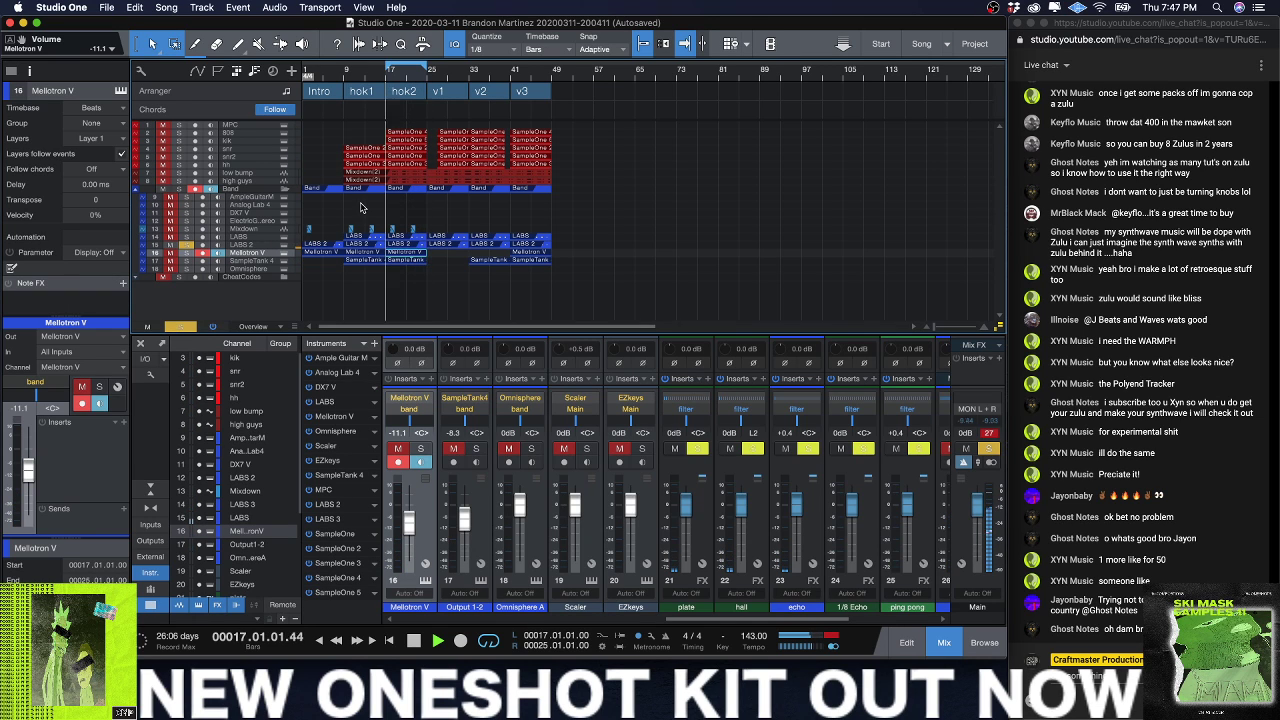
pyautogui.click(310, 243)
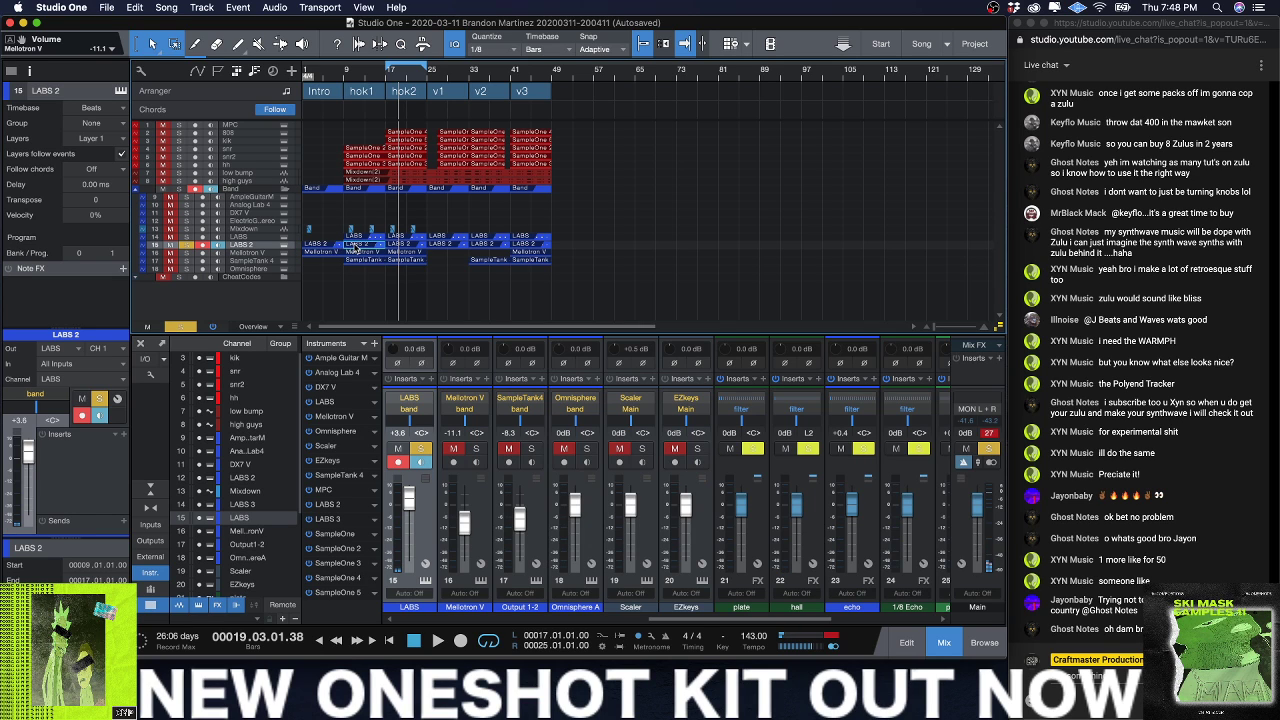
pyautogui.click(330, 245)
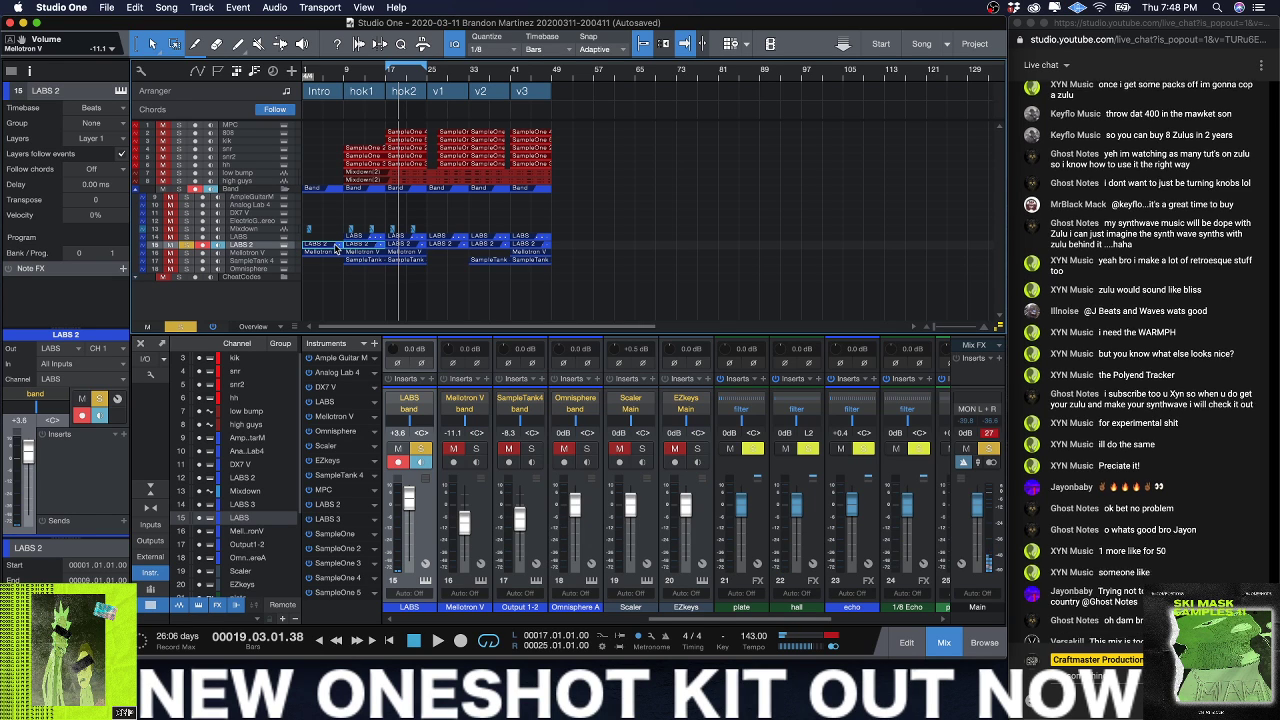
pyautogui.click(124, 436)
pyautogui.write('pipe')
pyautogui.press('Down')
pyautogui.press('Return')
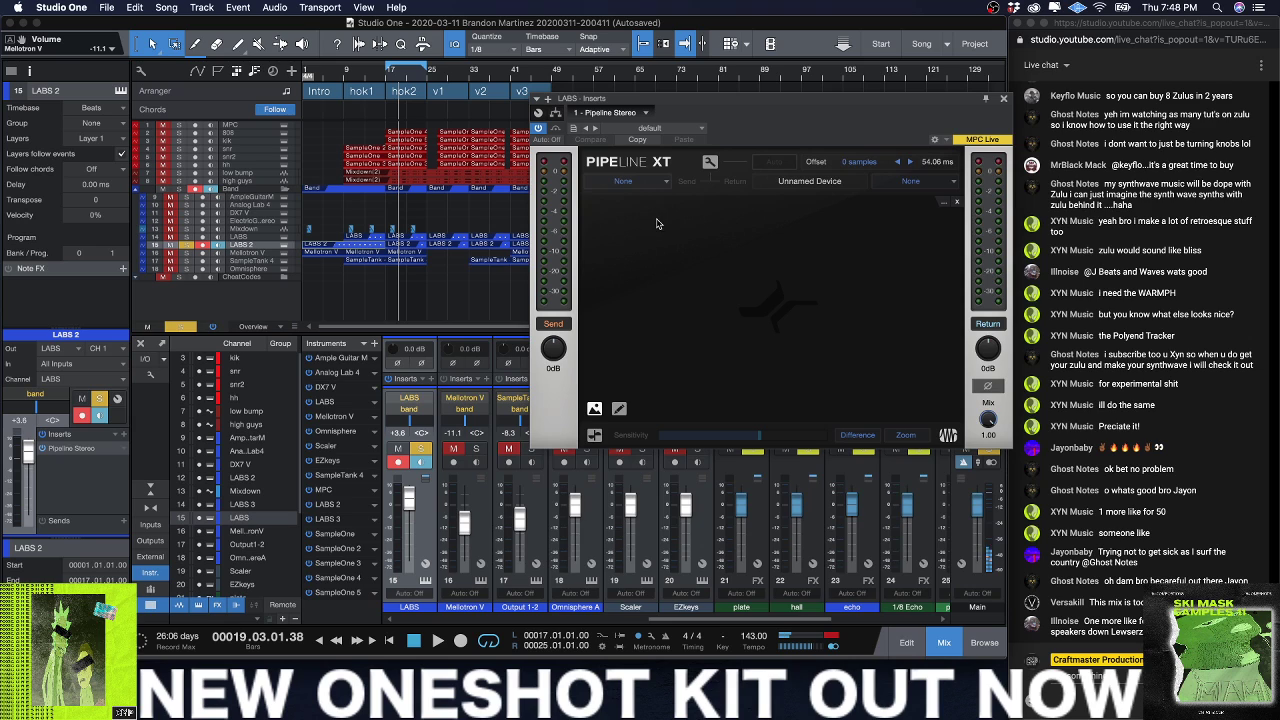
# Step: Set Pipeline's send to Guitar Pedals Stereo and its return to Input L+R, then play the song from the start
pyautogui.click(651, 180)
pyautogui.click(708, 286)
pyautogui.click(908, 180)
pyautogui.click(965, 198)
pyautogui.press('Home')
pyautogui.press('space')
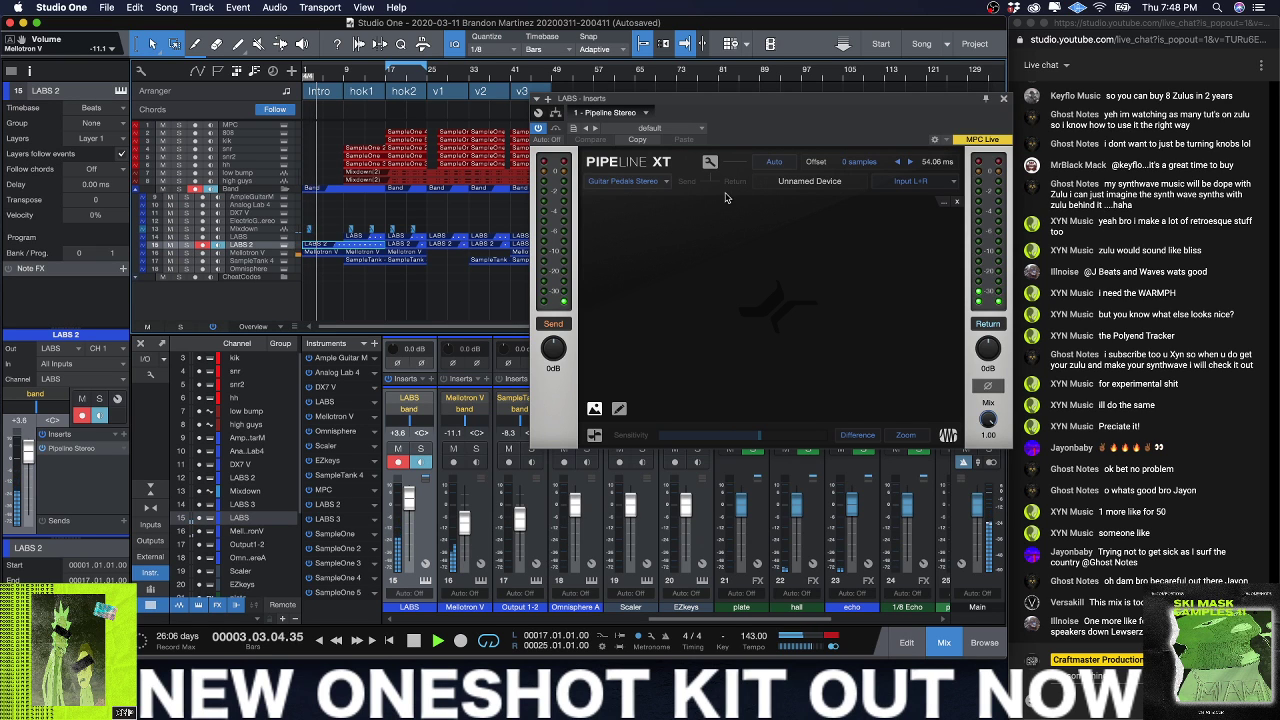
# Step: Mute LABS 2 and calibrate Pipeline's latency offset automatically with its test ping
pyautogui.click(166, 246)
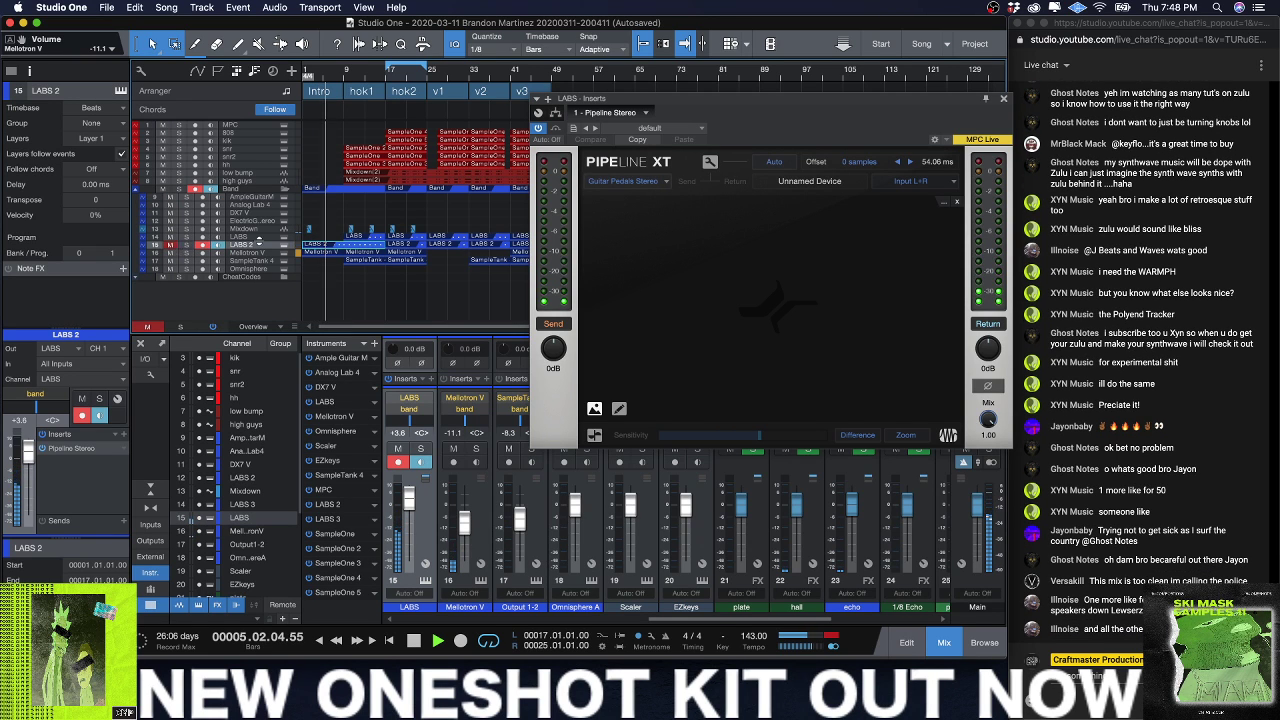
pyautogui.click(710, 163)
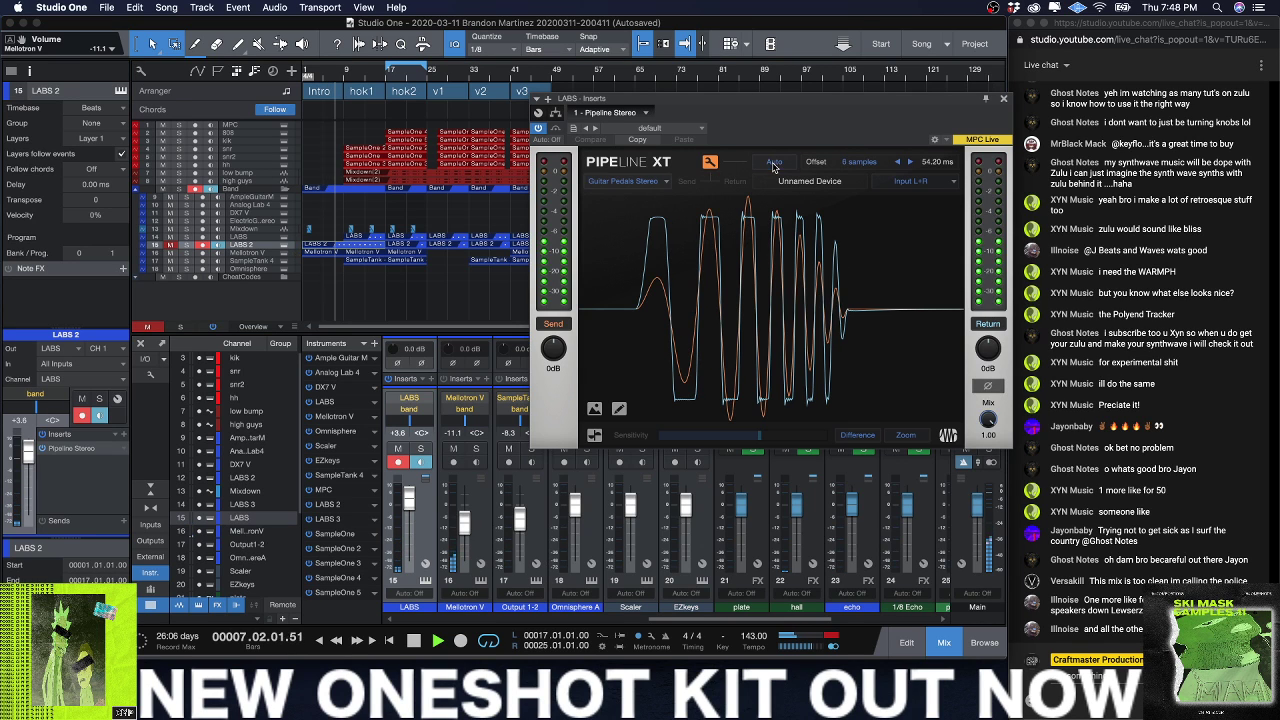
pyautogui.click(710, 163)
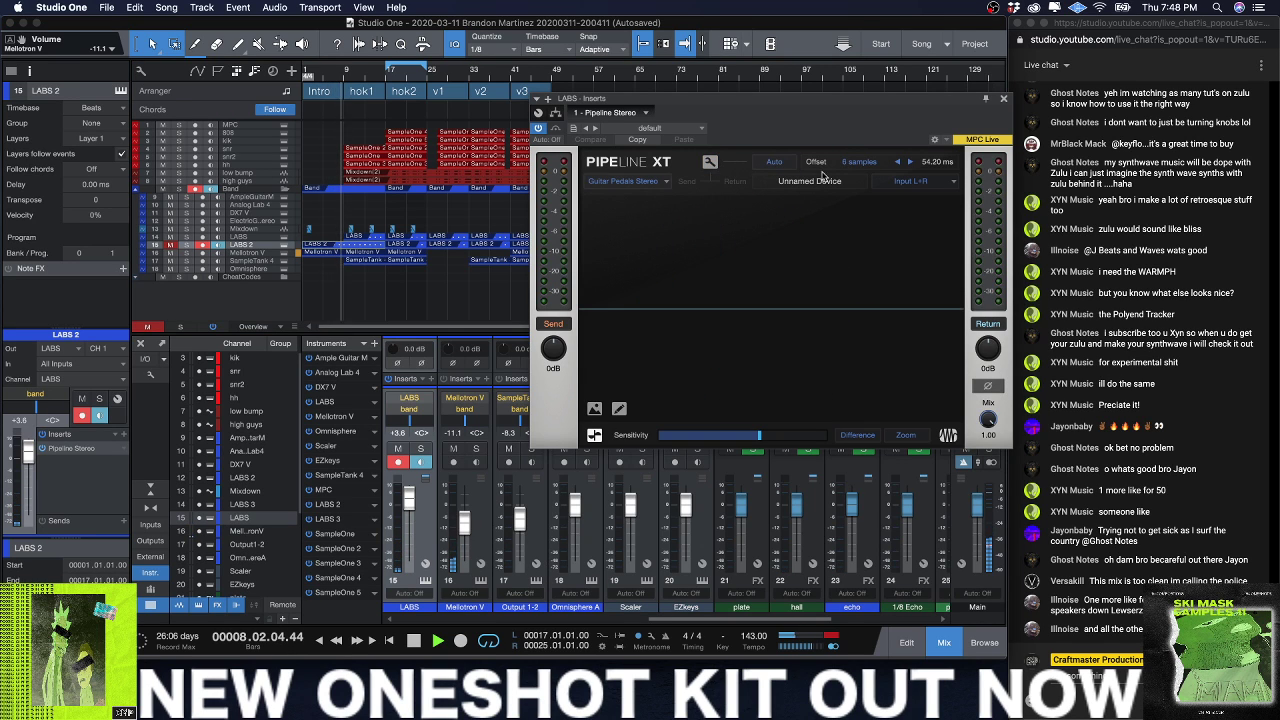
# Step: Review Pipeline's return and send routing options, reselecting Guitar Pedals Stereo - CUE1 L + R as the send
pyautogui.click(943, 182)
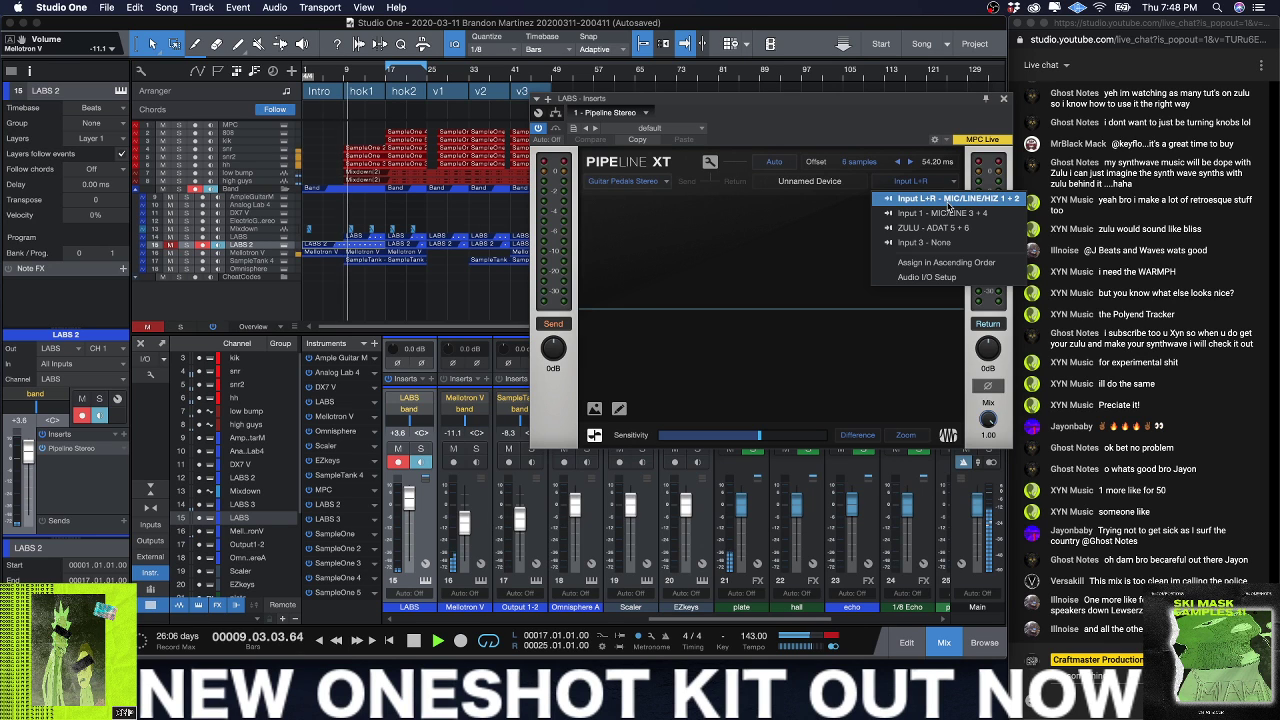
pyautogui.click(745, 198)
pyautogui.click(664, 181)
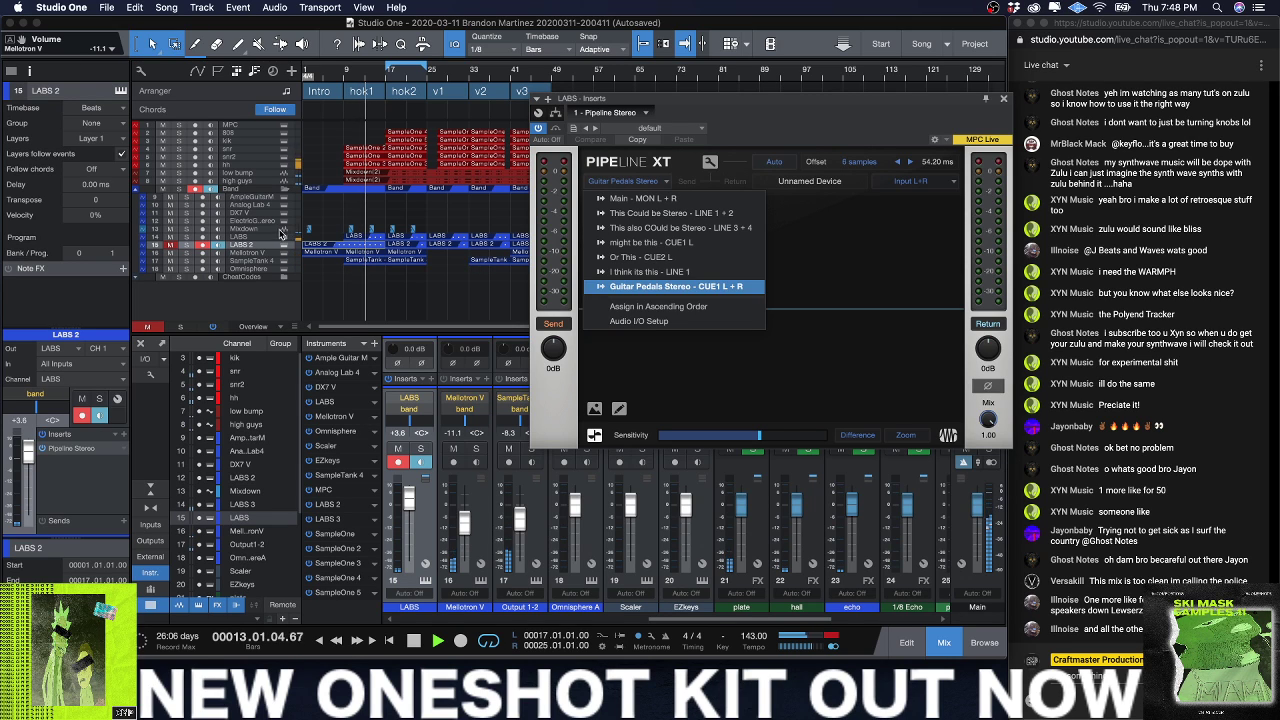
pyautogui.press('space')
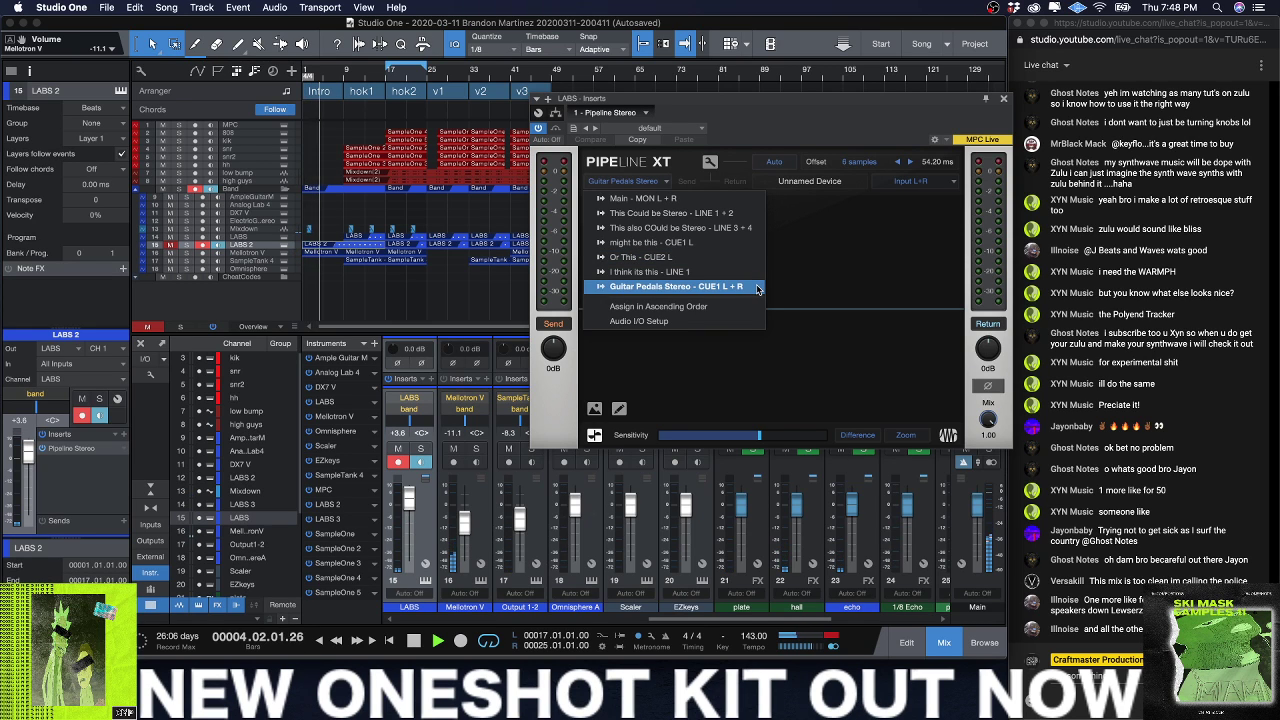
pyautogui.click(757, 288)
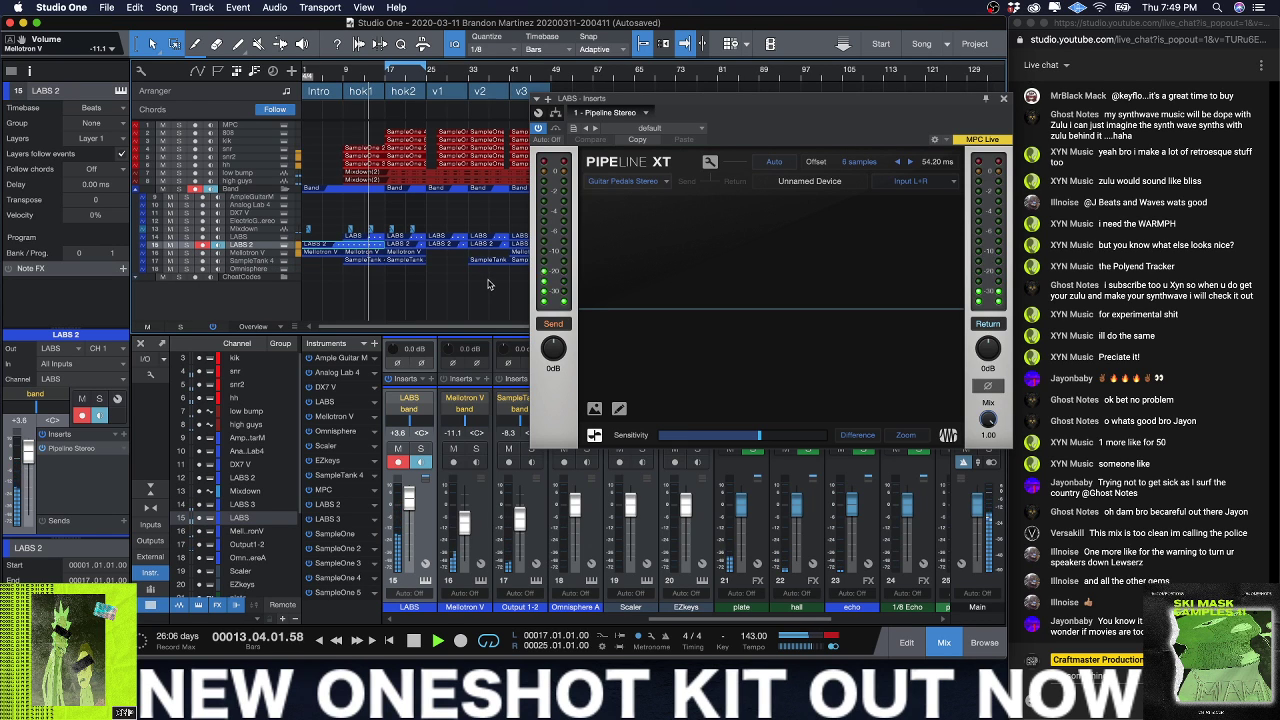
# Step: Stop playback, bounce the selected LABS 2 parts through Pipeline to a new audio track, and close the inserts window
pyautogui.press('space')
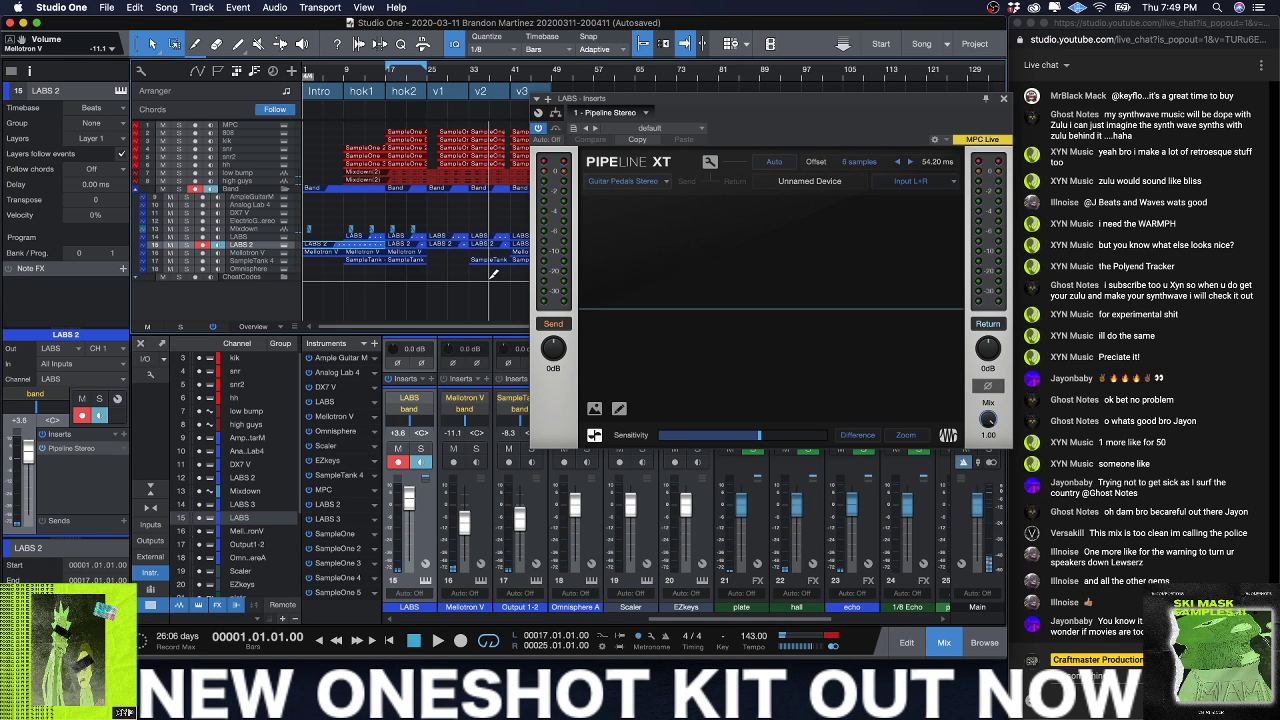
pyautogui.press('super+b')
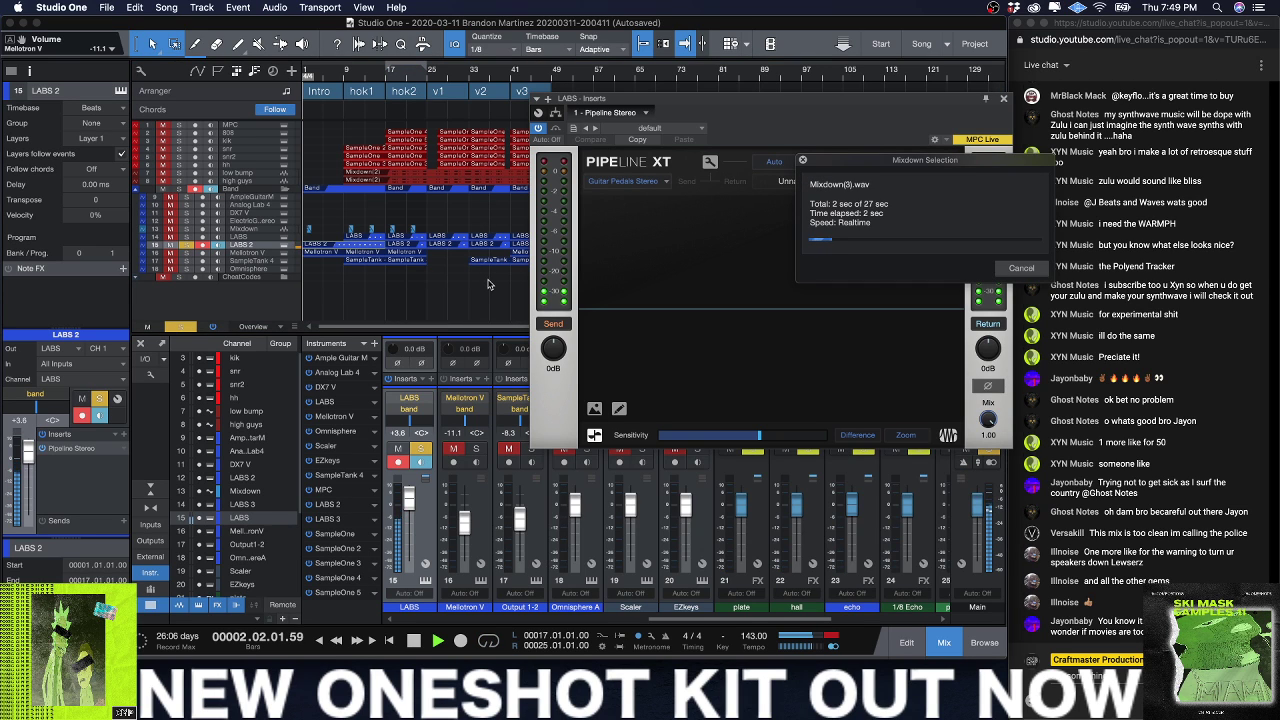
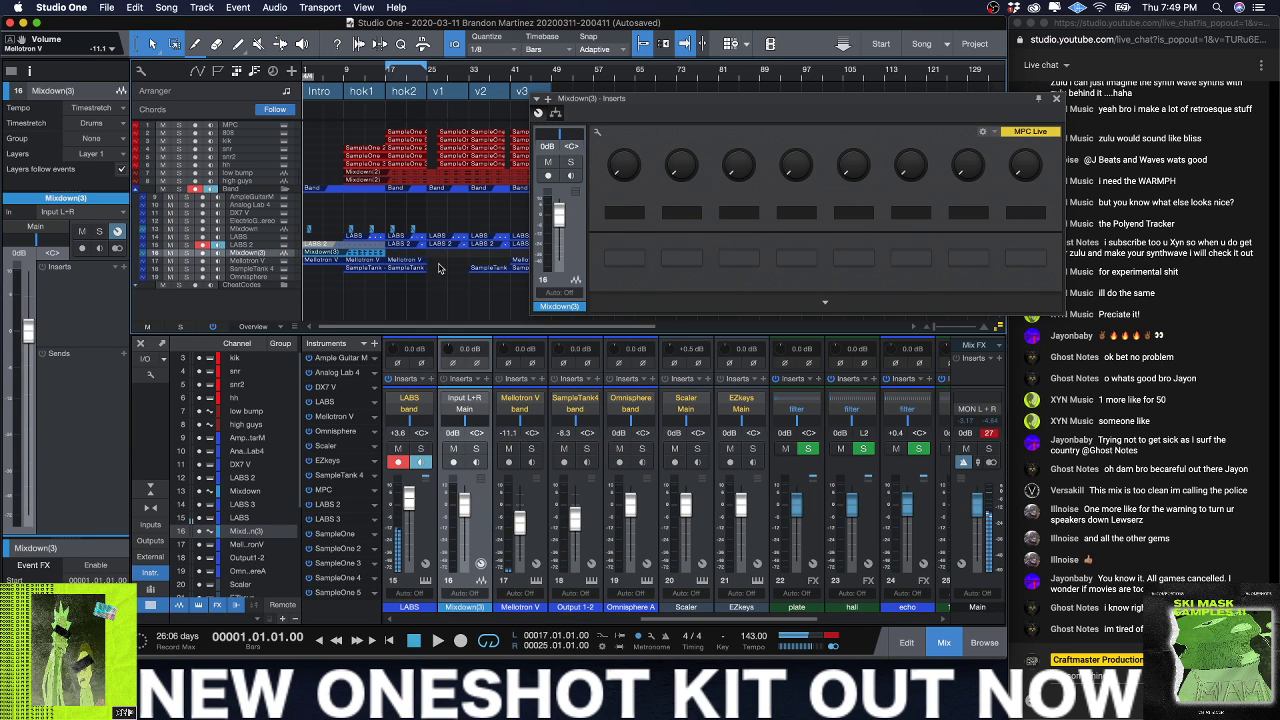
pyautogui.click(1058, 99)
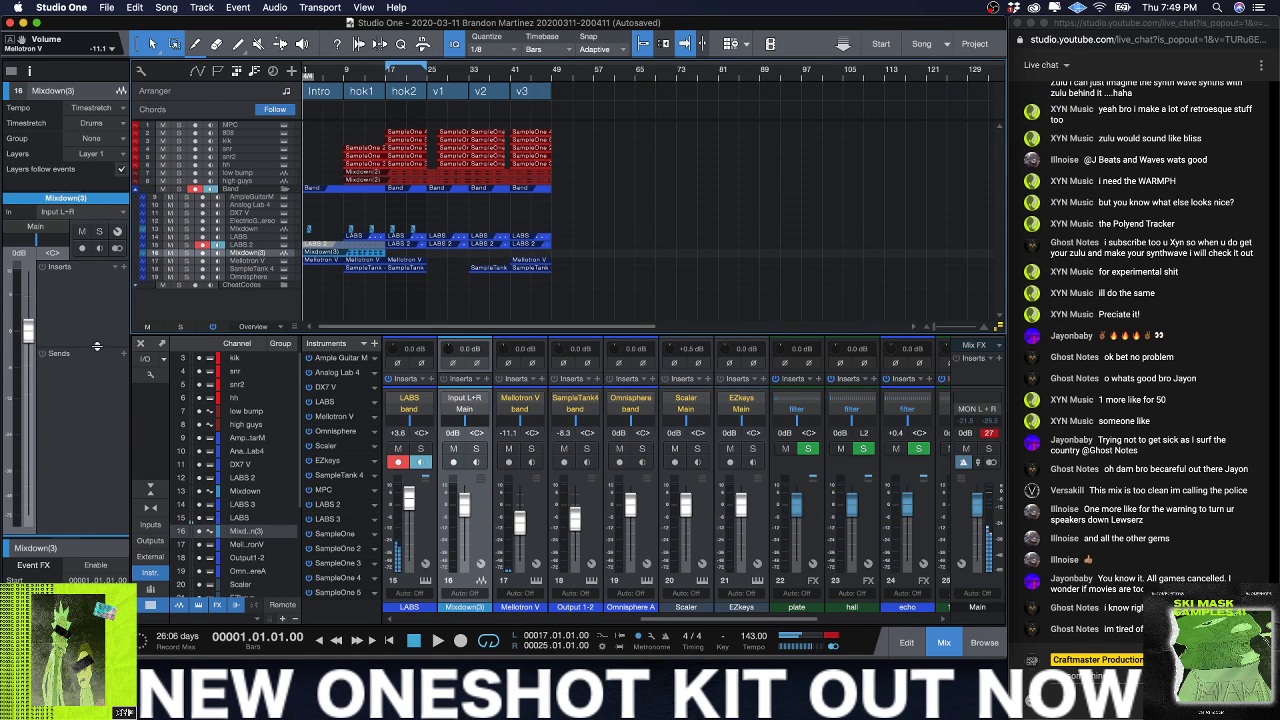
# Step: Remove Pipeline Stereo from the LABS 2 channel and delete the track's original parts
pyautogui.click(258, 247)
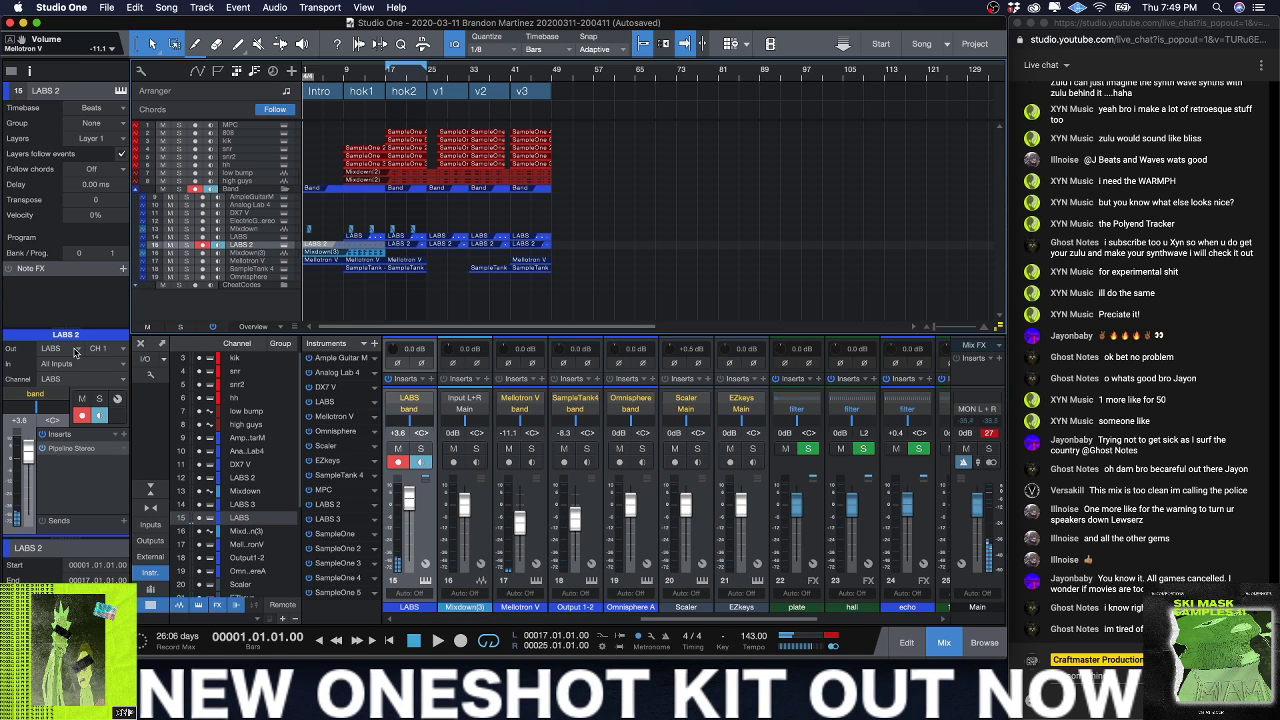
pyautogui.rightClick(90, 455)
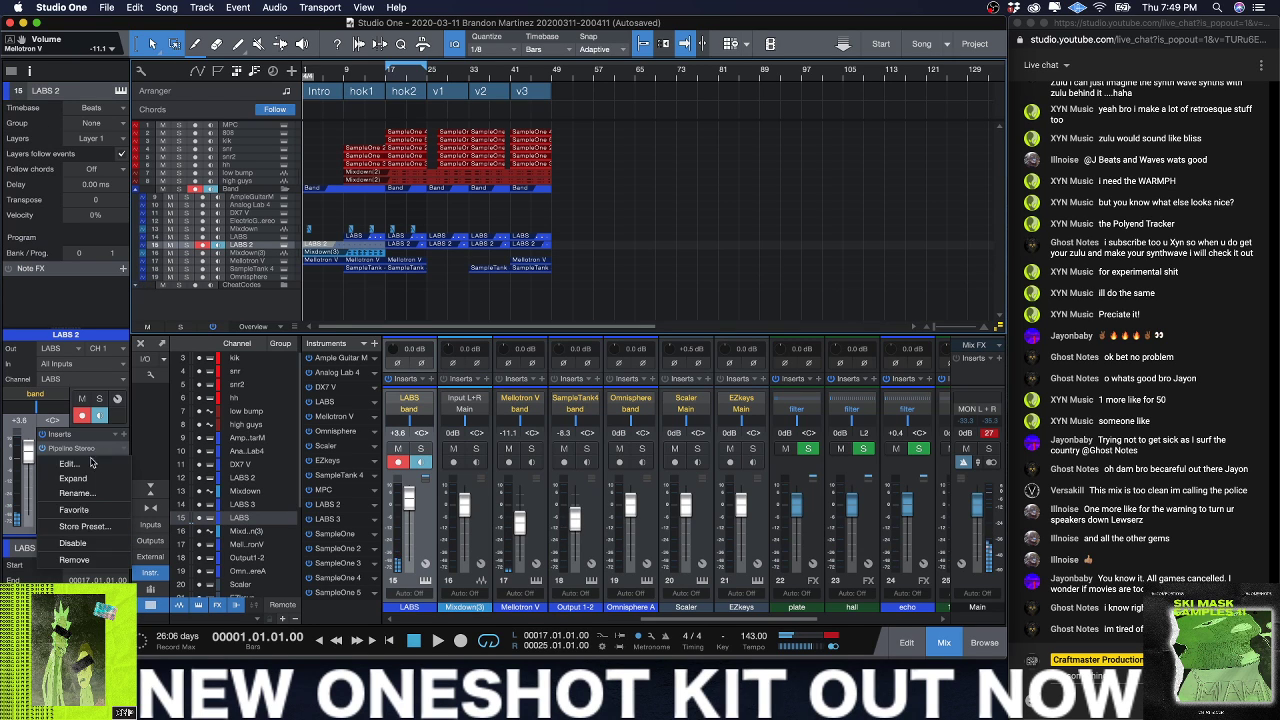
pyautogui.click(98, 562)
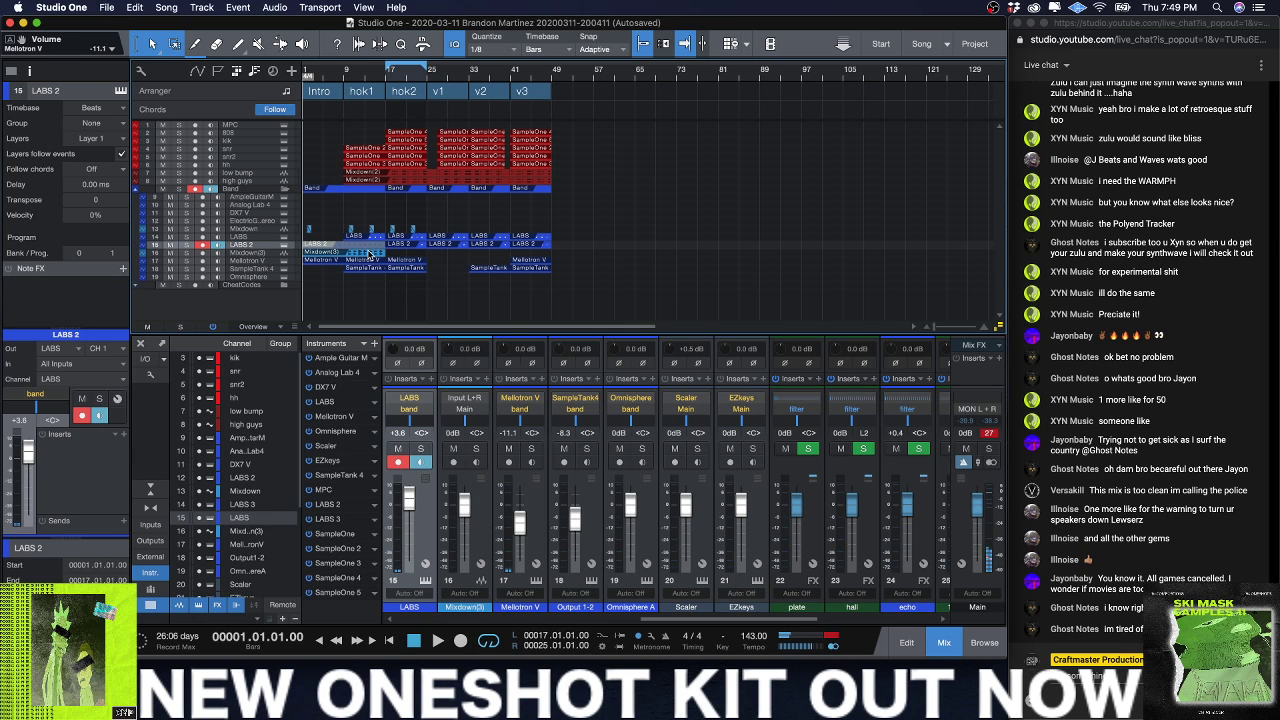
pyautogui.press('d')
pyautogui.click(349, 245)
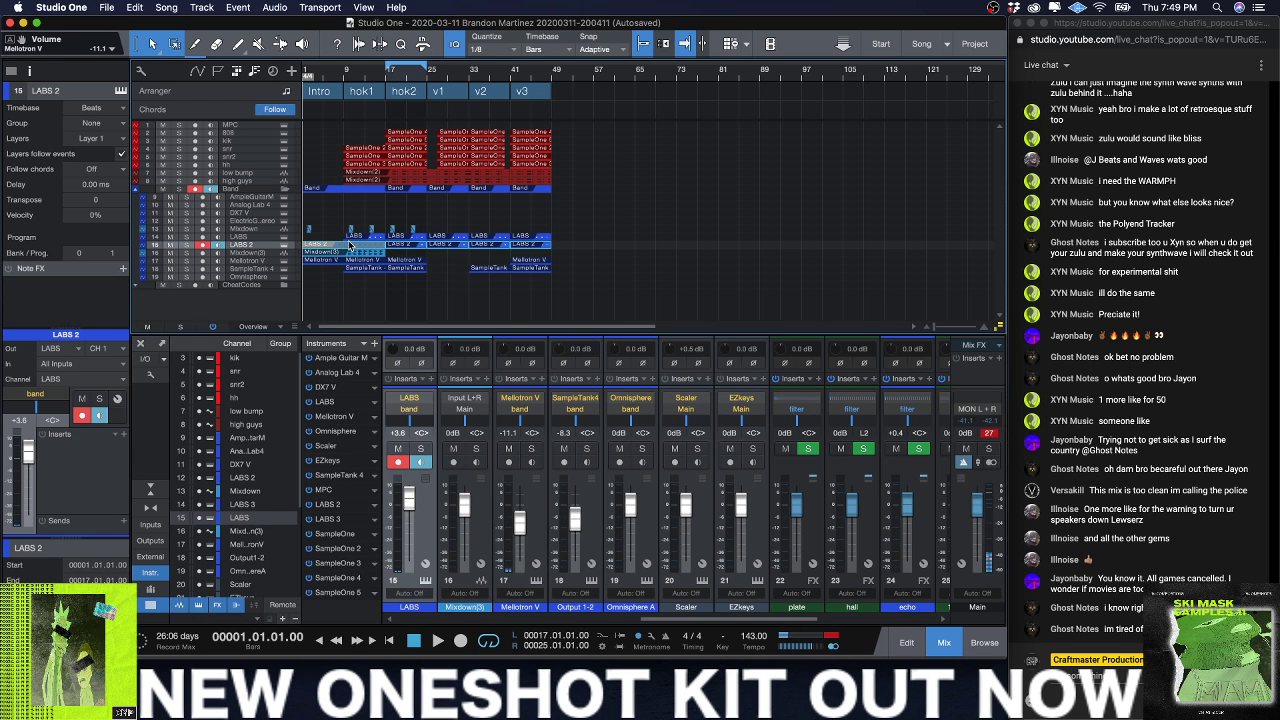
pyautogui.press('Delete')
# Step: Lower the clip gain of the printed Mixdown(3) audio event and start playback
pyautogui.press('e')
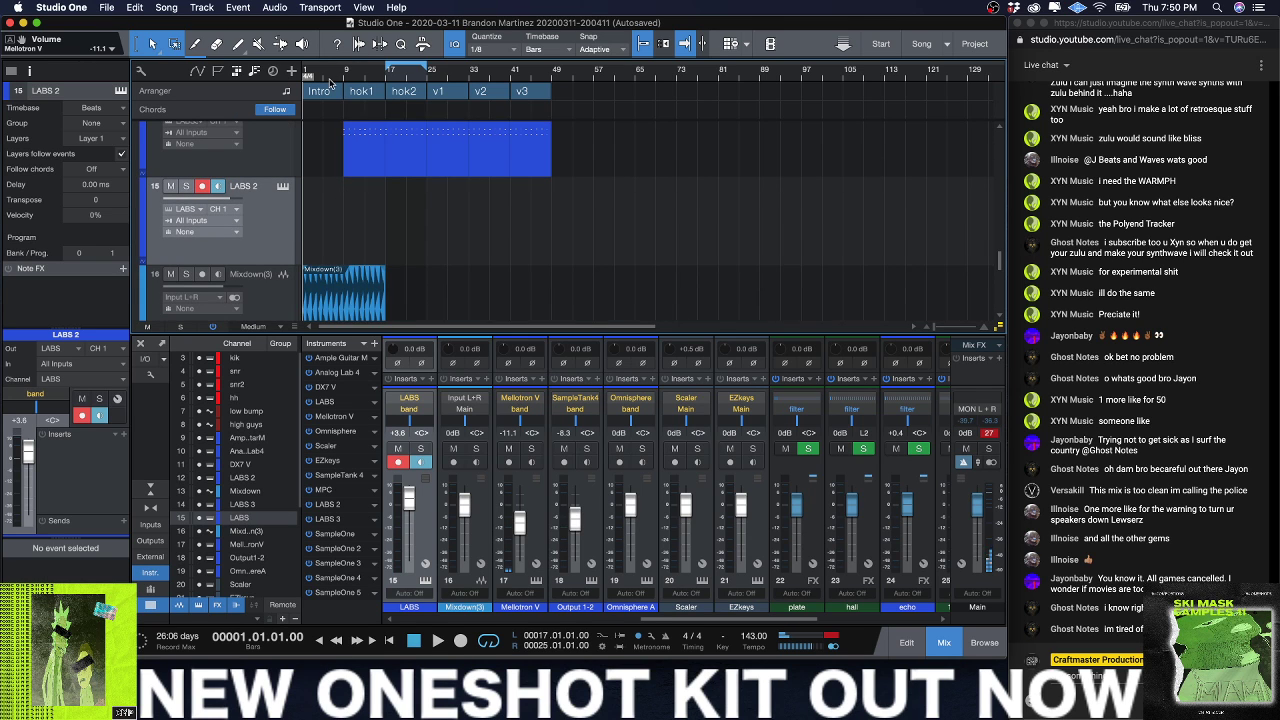
pyautogui.scroll(5, 330, 83)
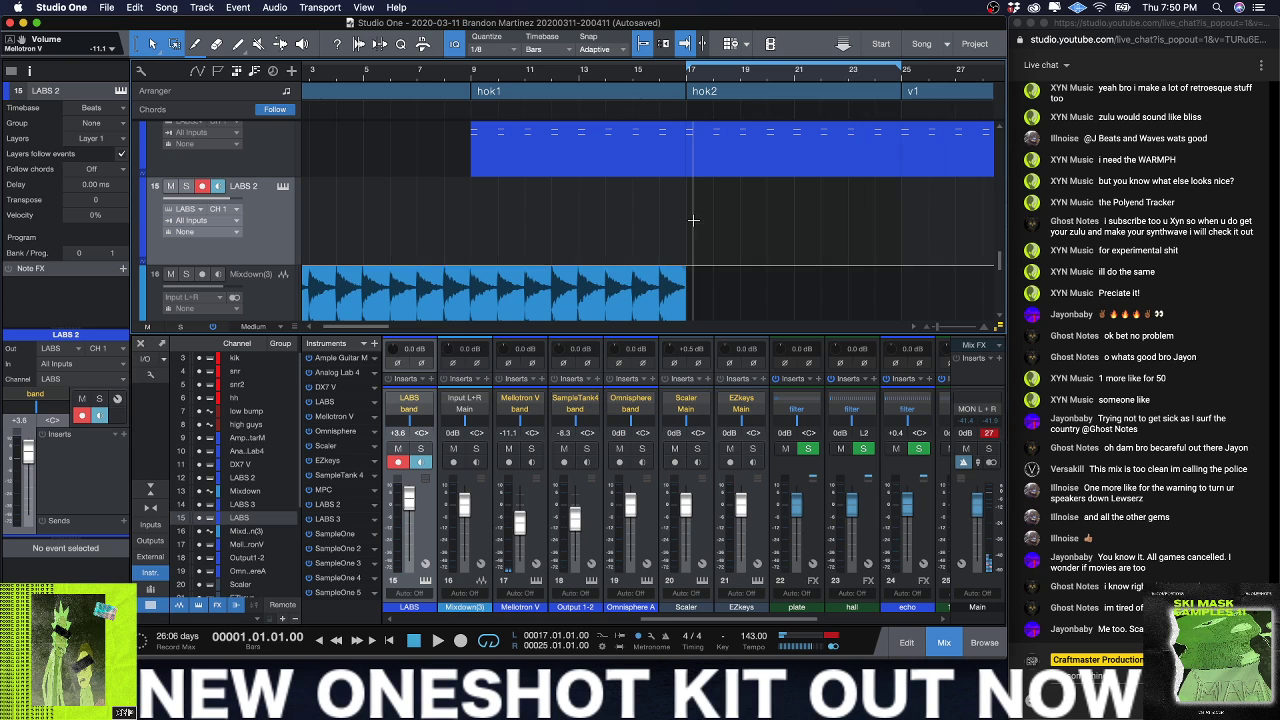
pyautogui.scroll(-2, 497, 272)
pyautogui.click(447, 265)
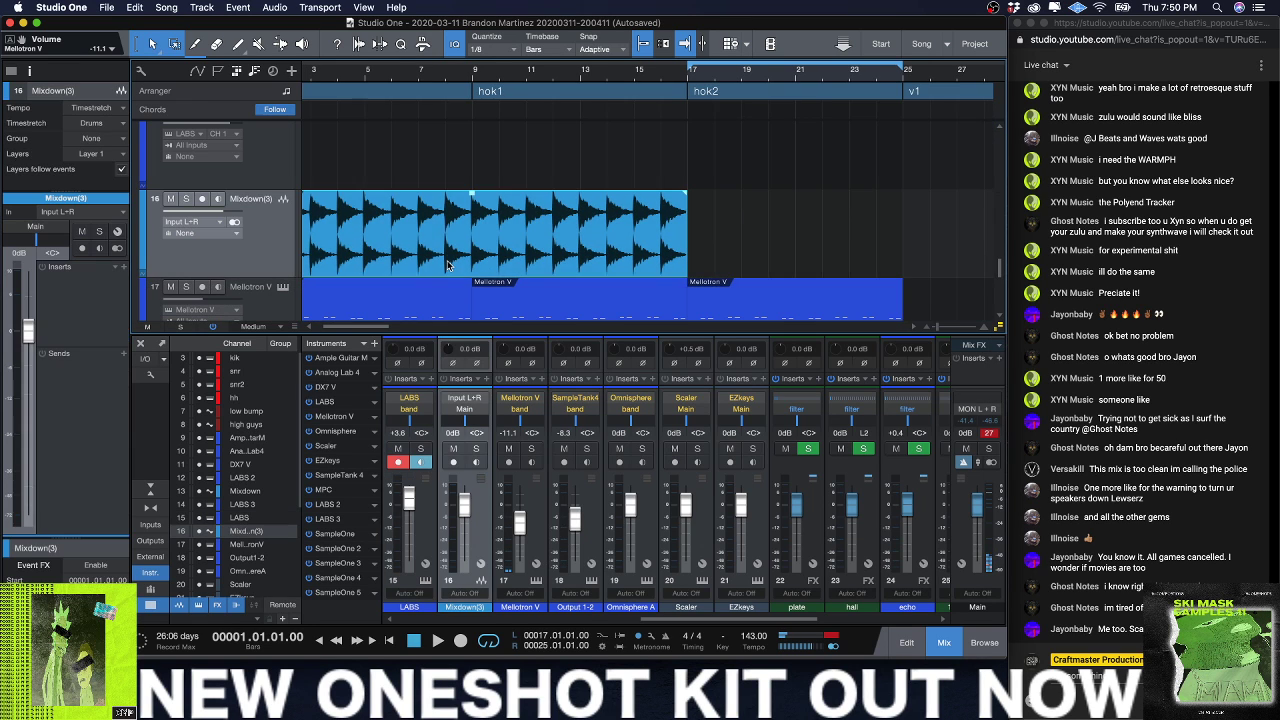
pyautogui.moveTo(468, 200); pyautogui.dragTo(471, 217)
pyautogui.press('space')
# Step: Route the Mixdown(3) channel to the band bus and lower its clip gain further while playing from the start
pyautogui.click(35, 226)
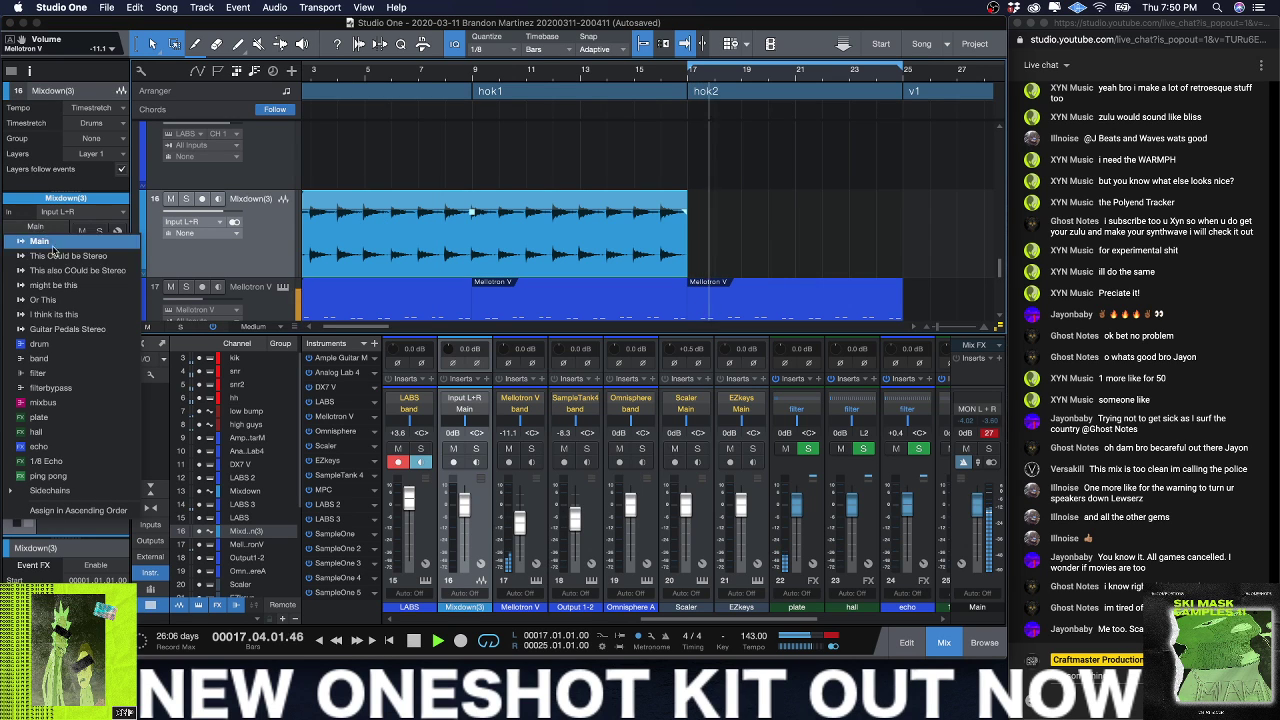
pyautogui.click(38, 358)
pyautogui.hscroll(-2, 331, 238)
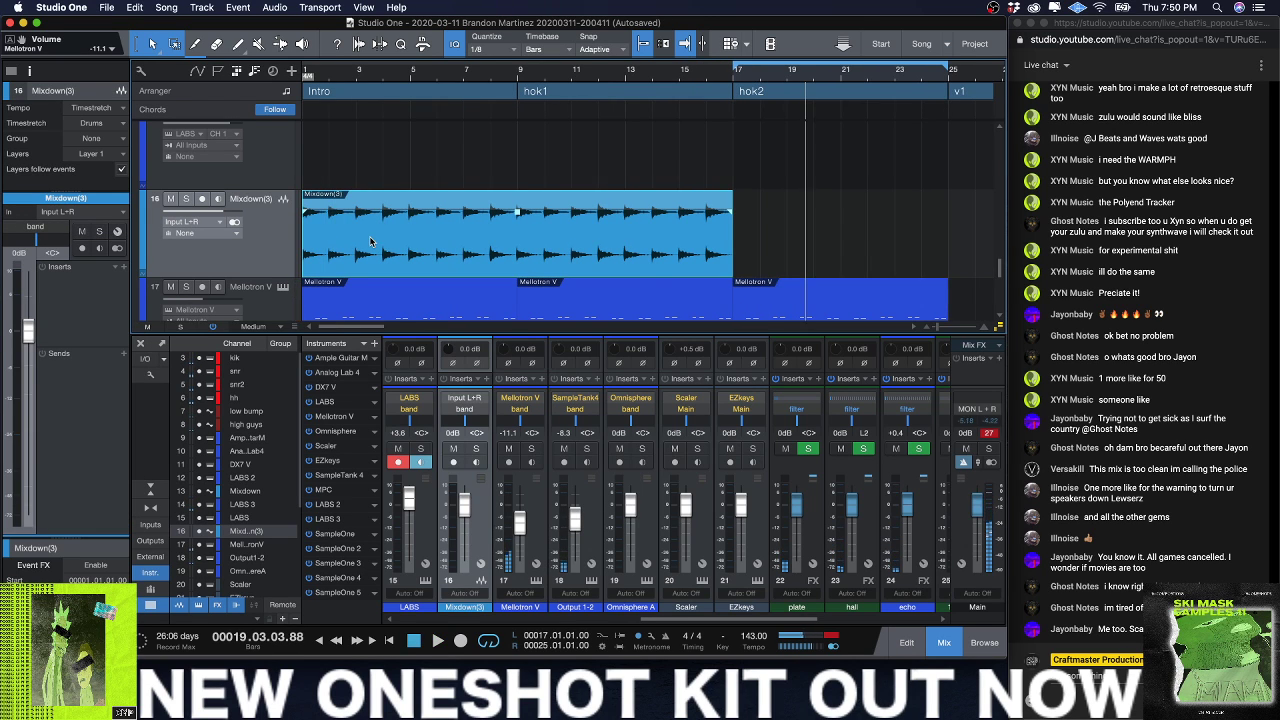
pyautogui.press('space')
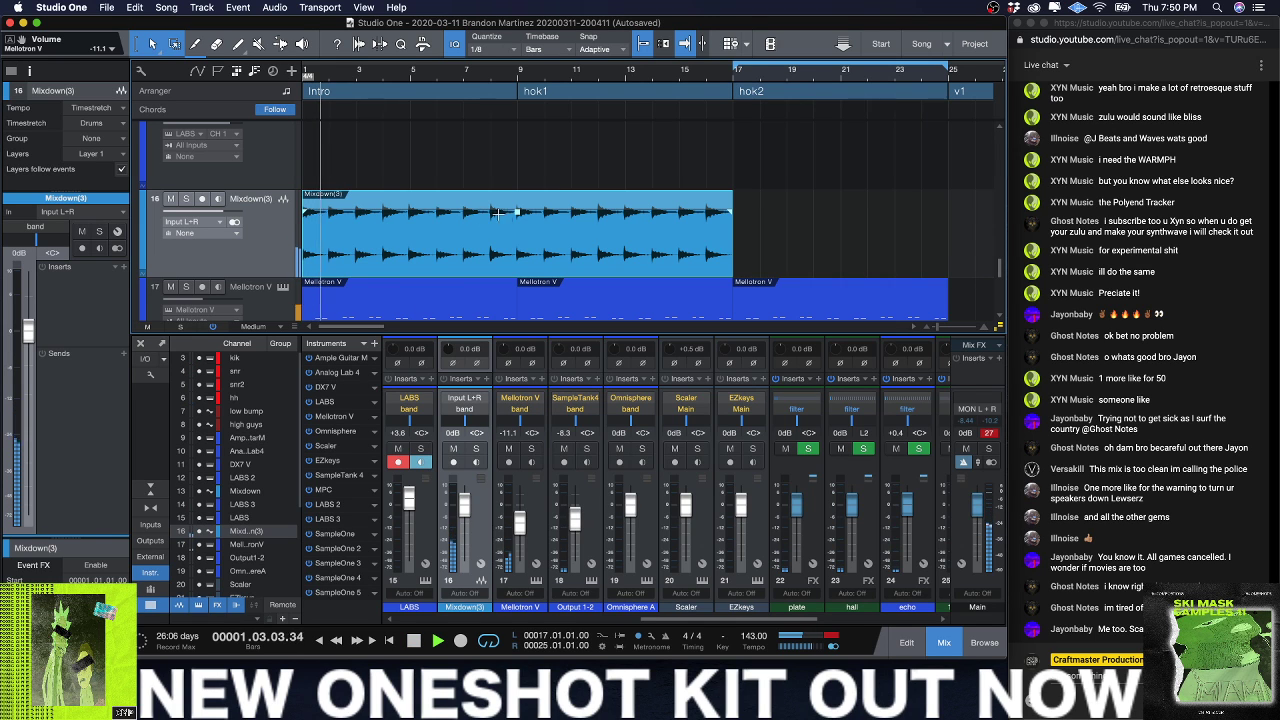
pyautogui.moveTo(517, 212); pyautogui.dragTo(517, 236)
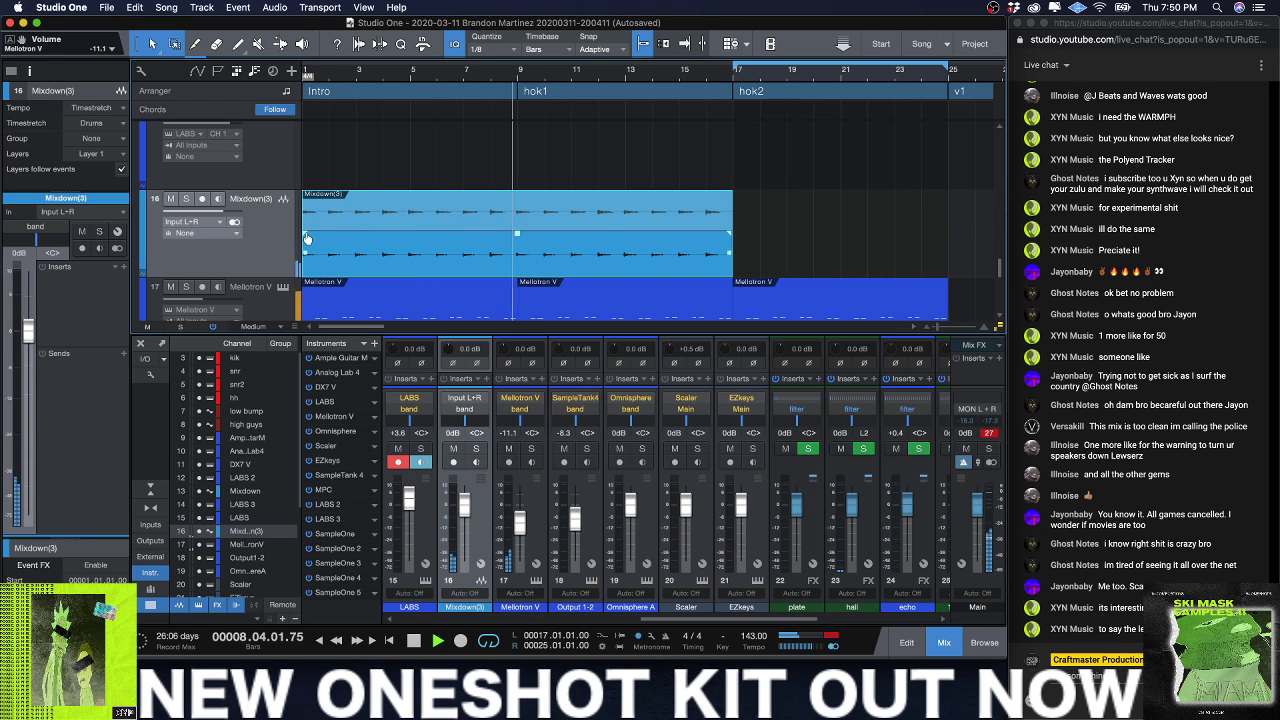
# Step: Duplicate the Mixdown(3) audio event twice so it runs through the end of the v3 section
pyautogui.press('w')
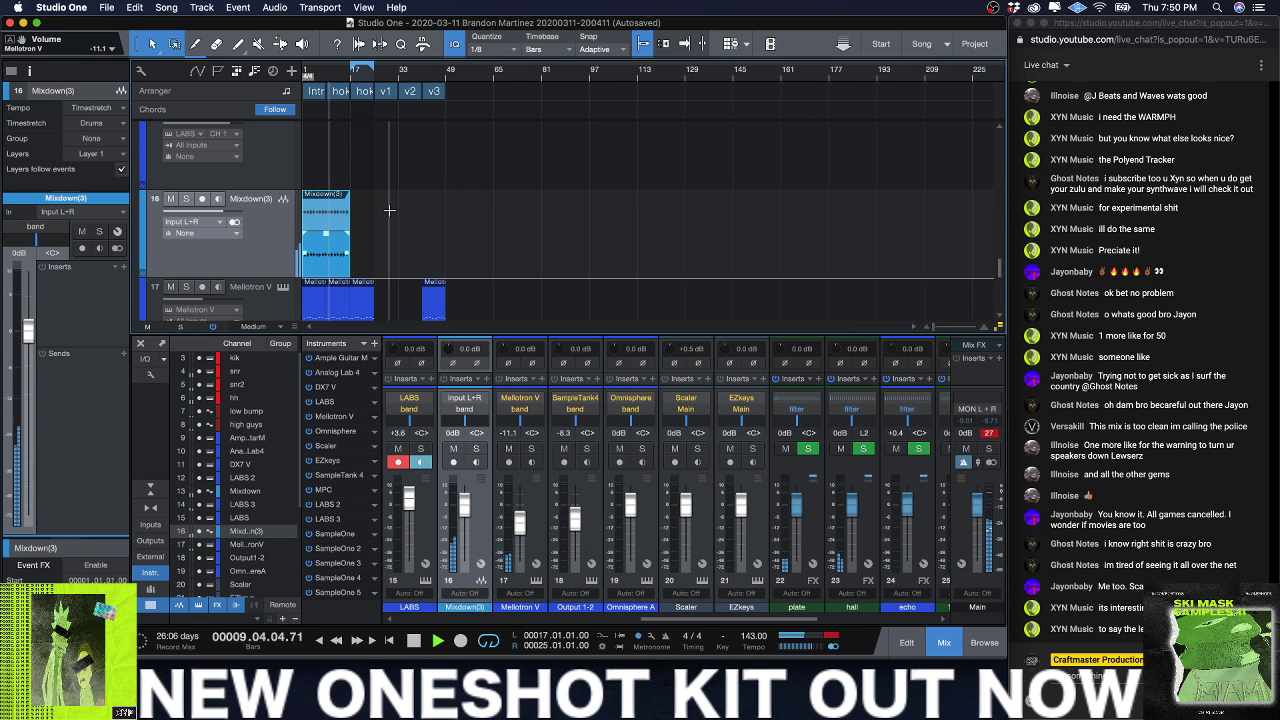
pyautogui.press('d')
pyautogui.press('d')
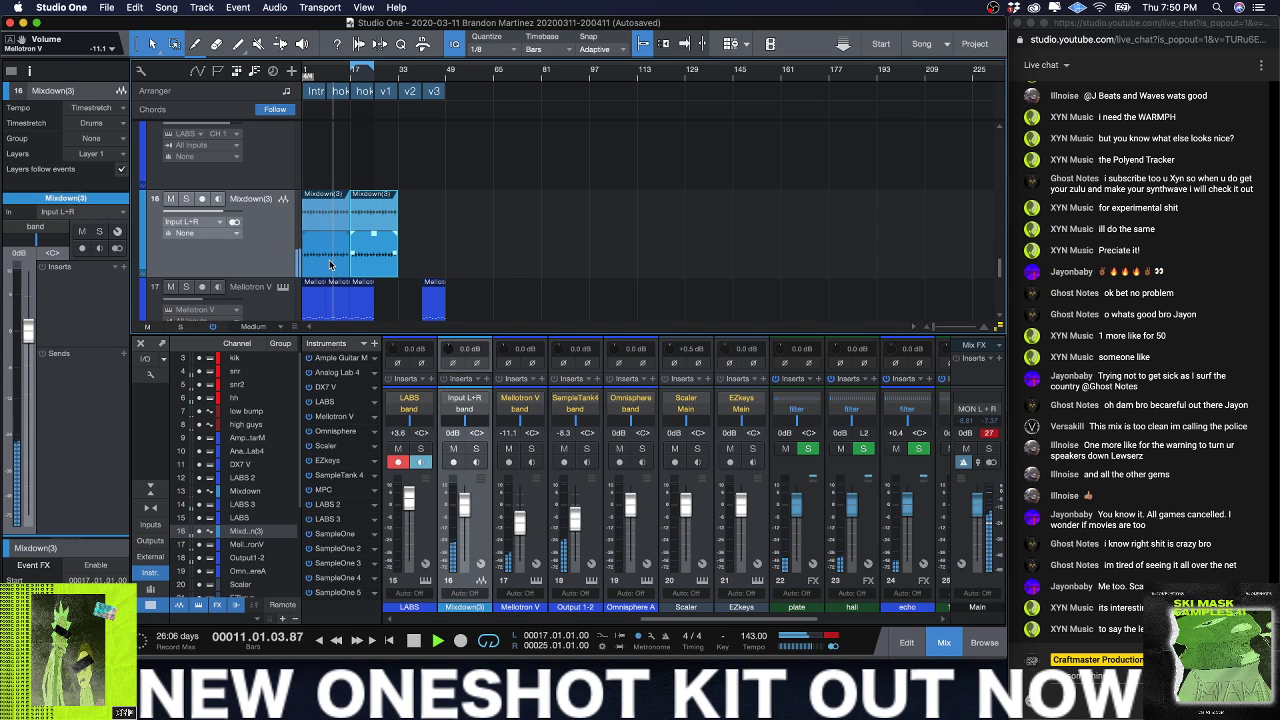
pyautogui.hotkey('shift', 'w')
pyautogui.hotkey('shift', 'w')
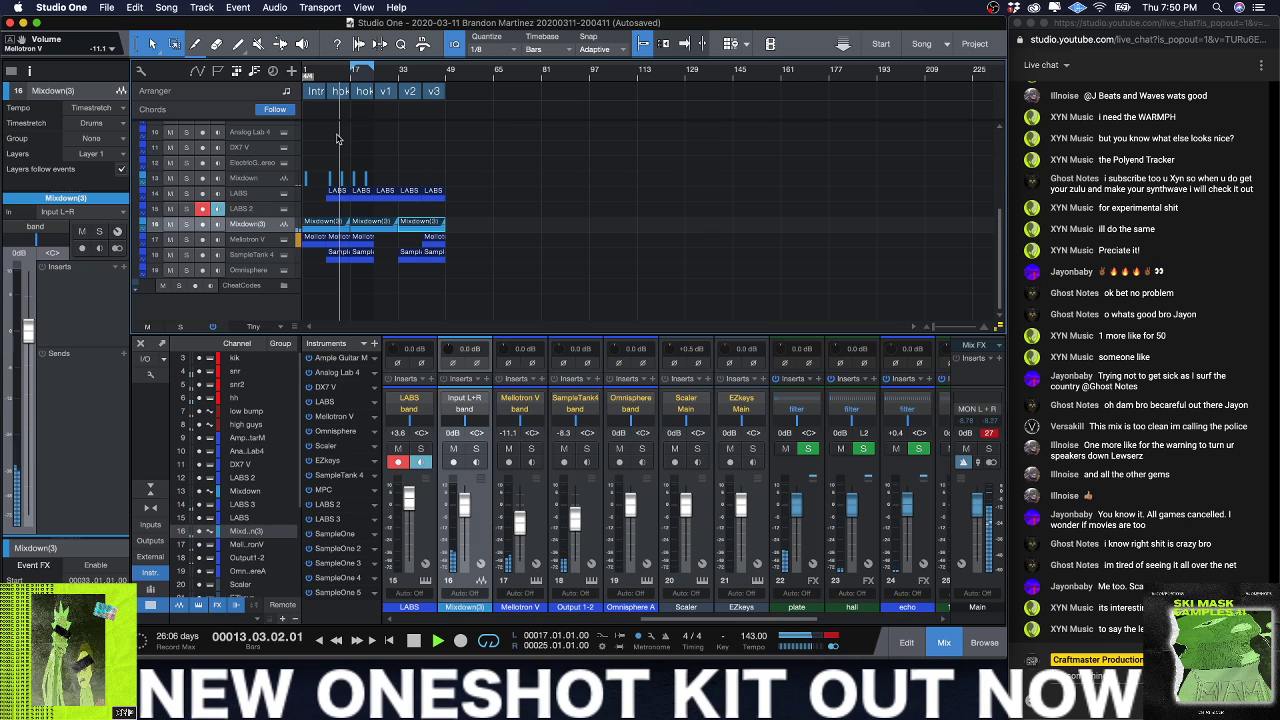
# Step: Stop playback and bounce the Intro part of the Mellotron V track to a new audio track
pyautogui.press('e')
pyautogui.press('e')
pyautogui.press('e')
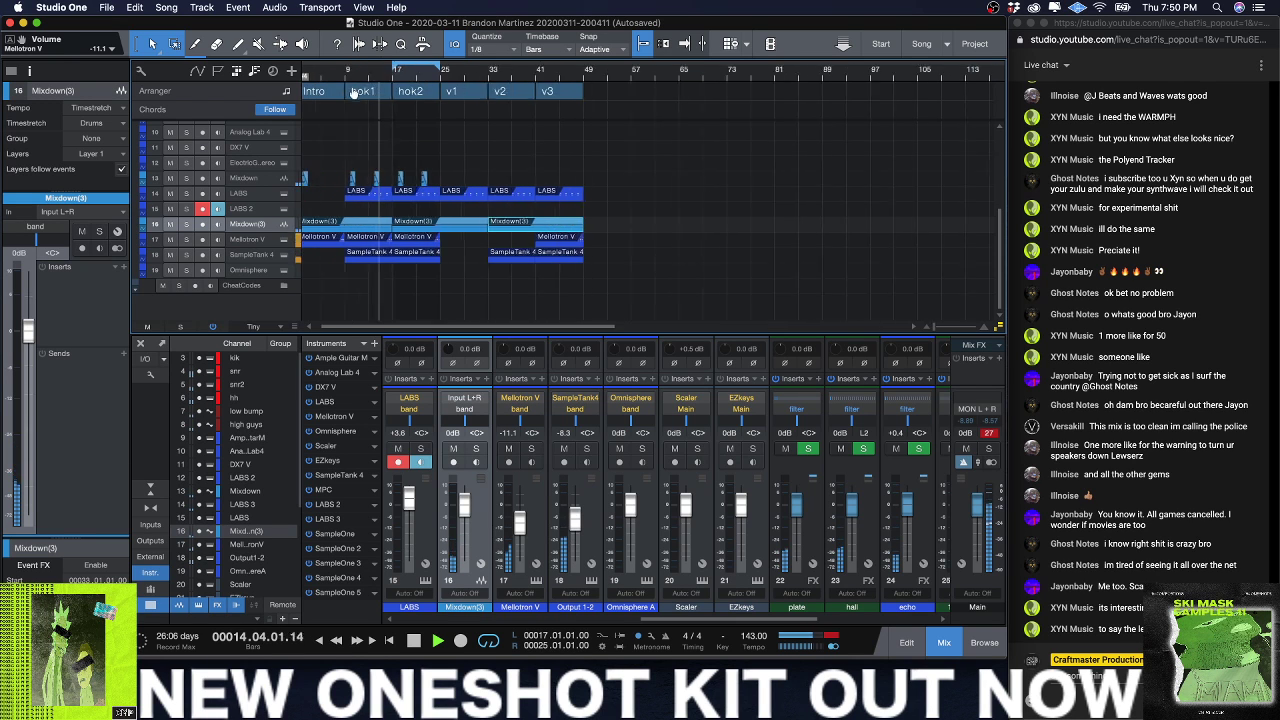
pyautogui.press('e')
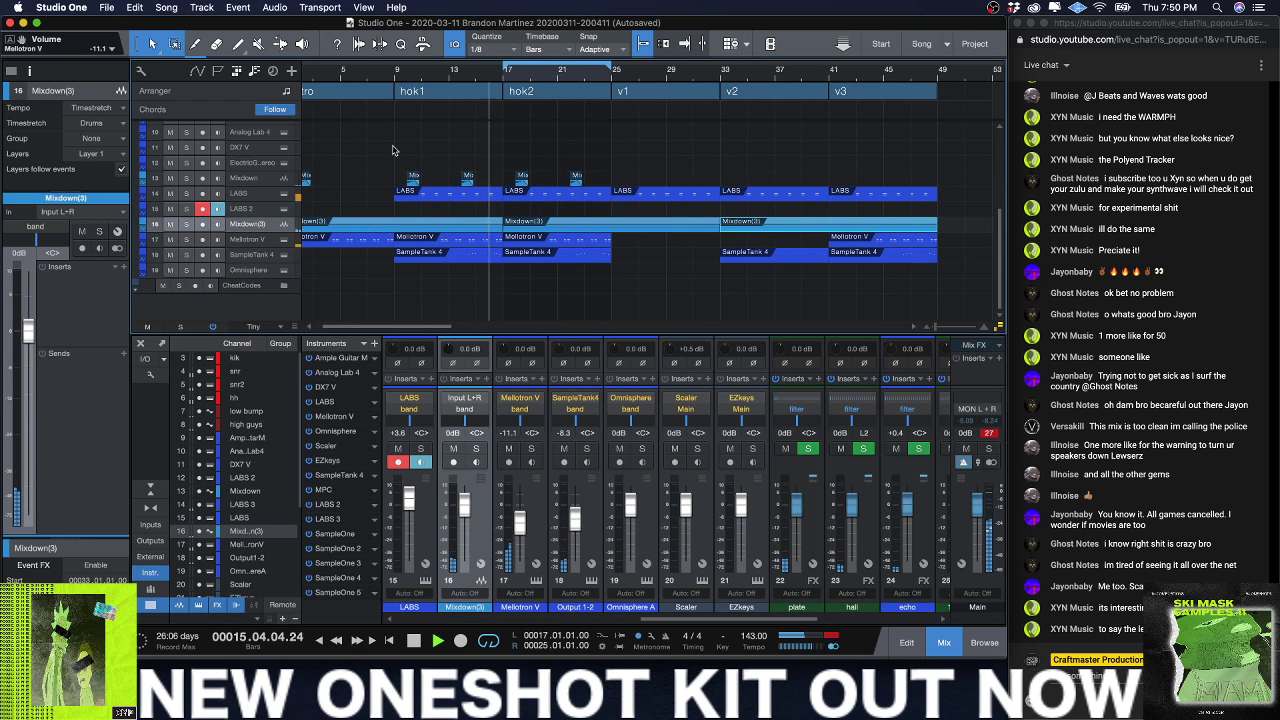
pyautogui.hotkey('shift', 'e')
pyautogui.hotkey('shift', 'e')
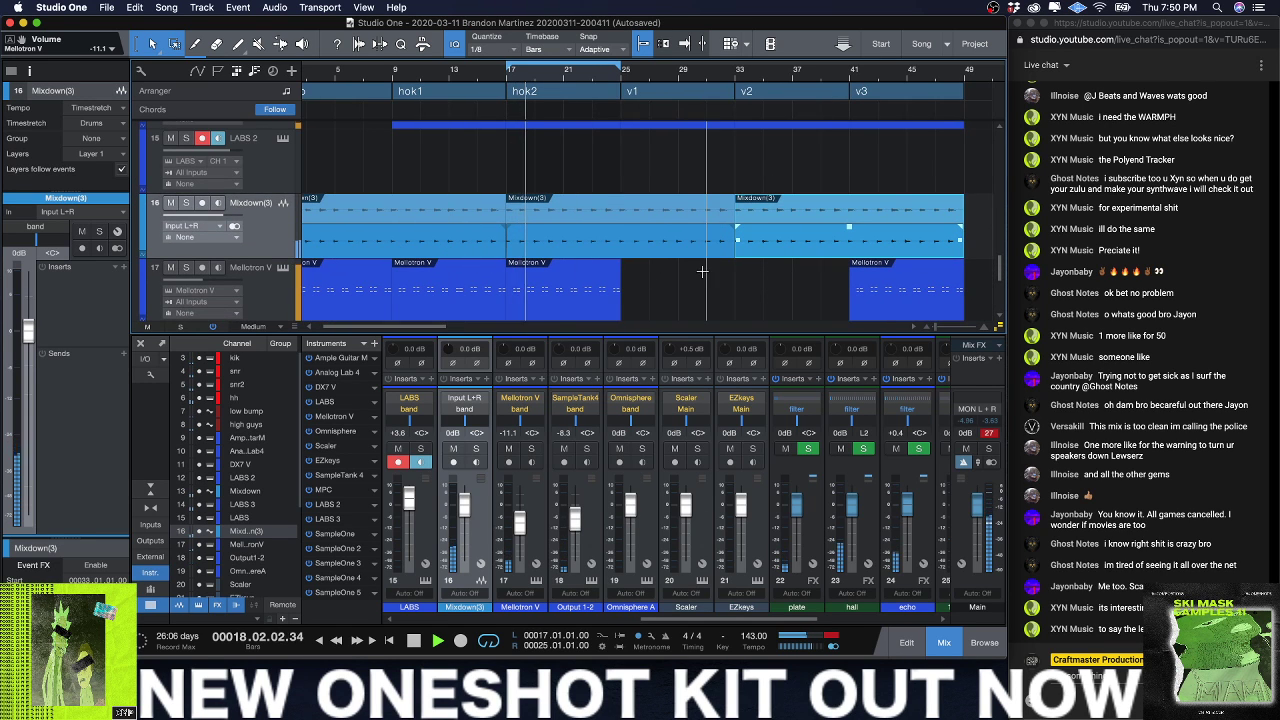
pyautogui.scroll(-4, 762, 283)
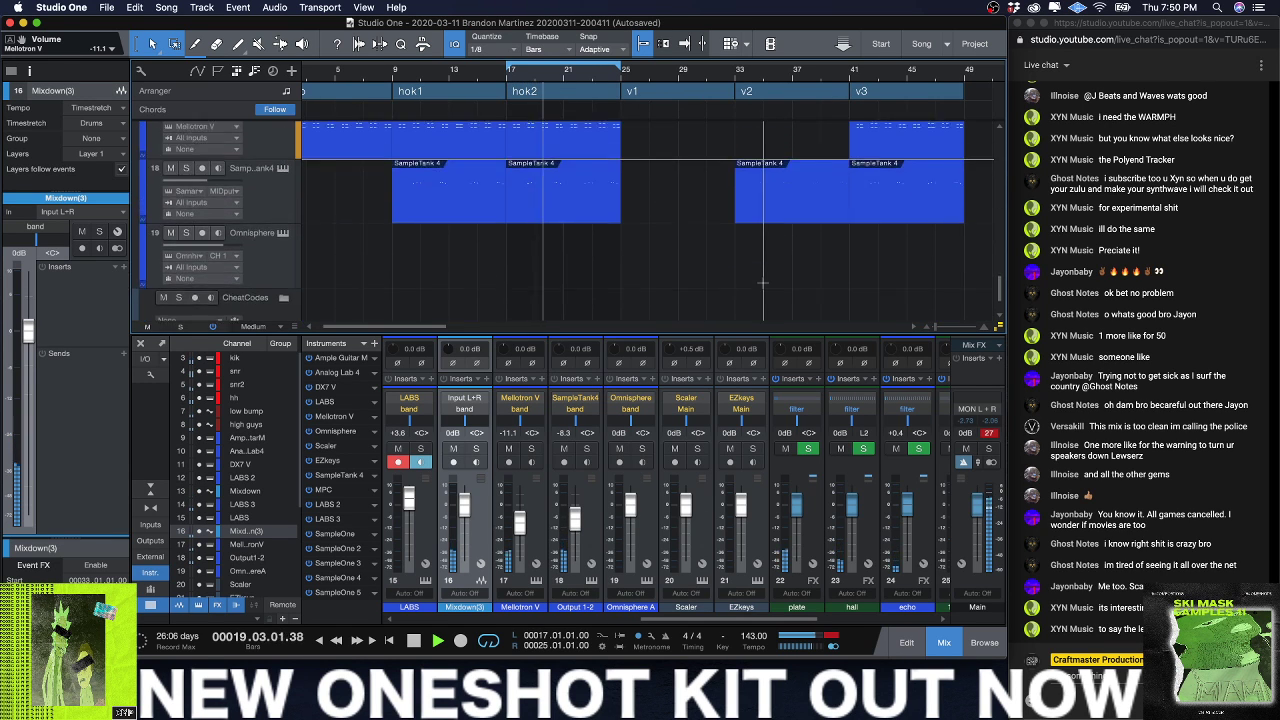
pyautogui.press('space')
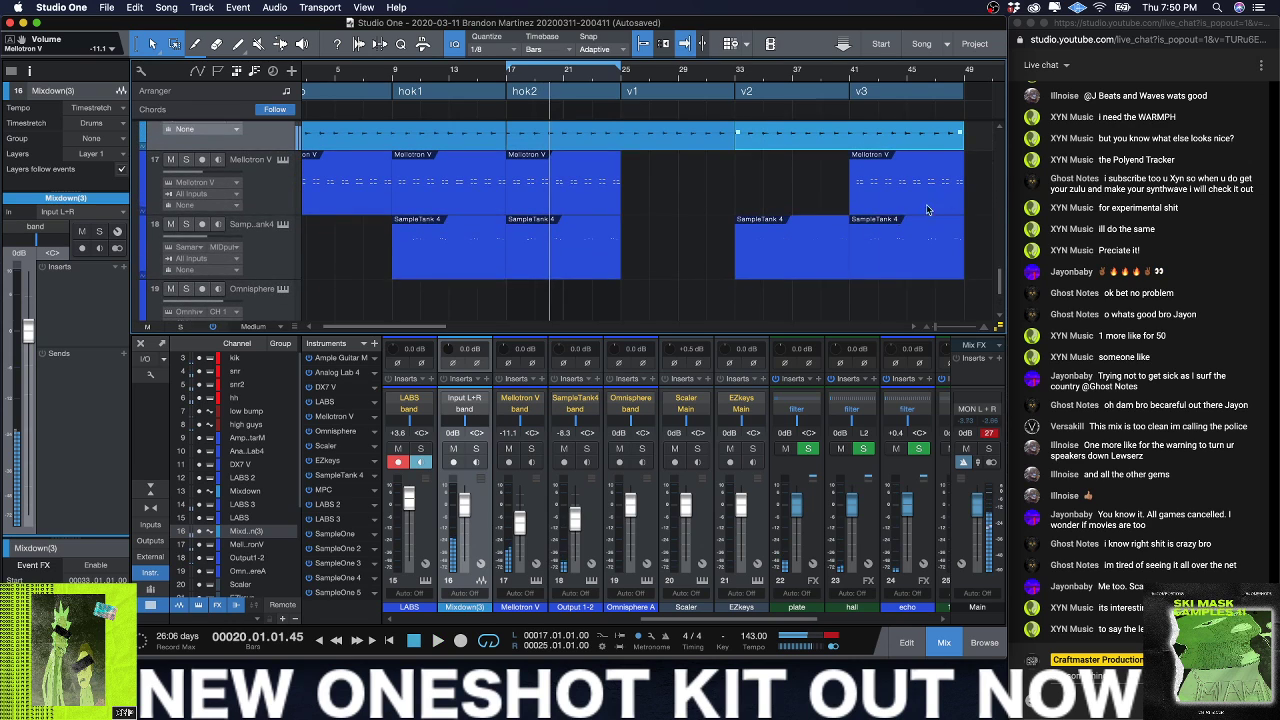
pyautogui.hscroll(-2, 355, 216)
pyautogui.click(352, 204)
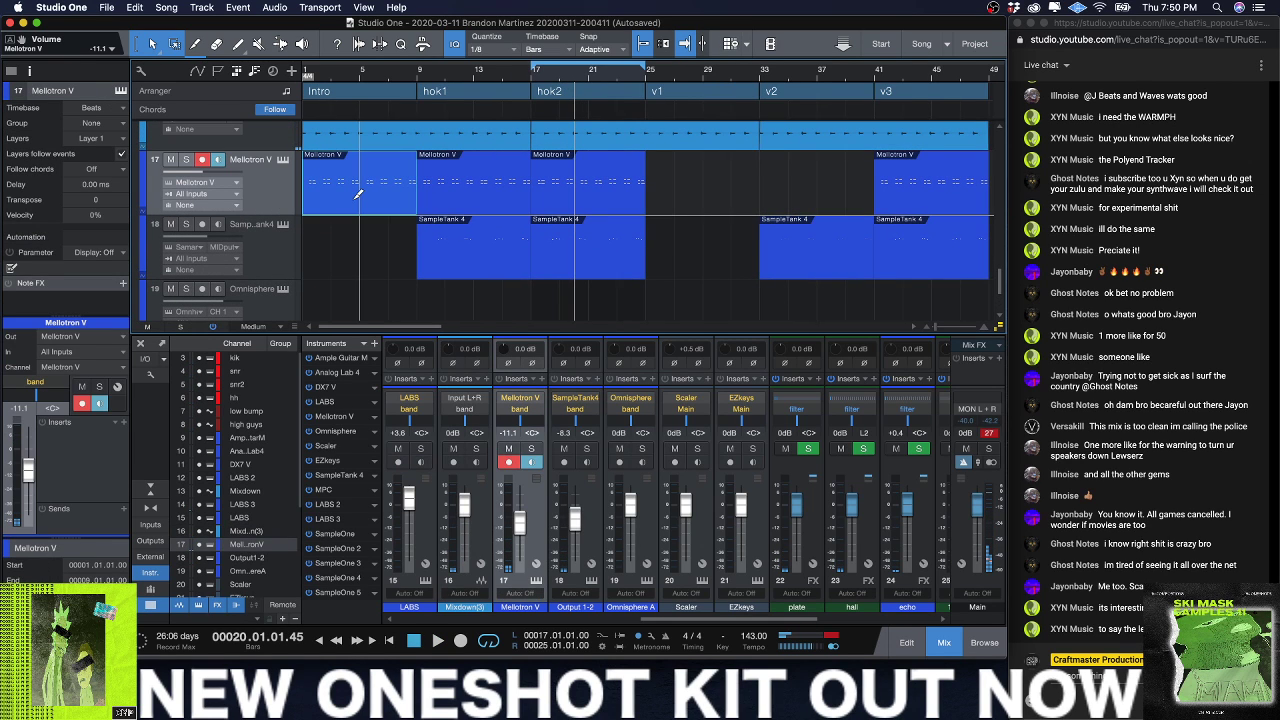
pyautogui.press('super+b')
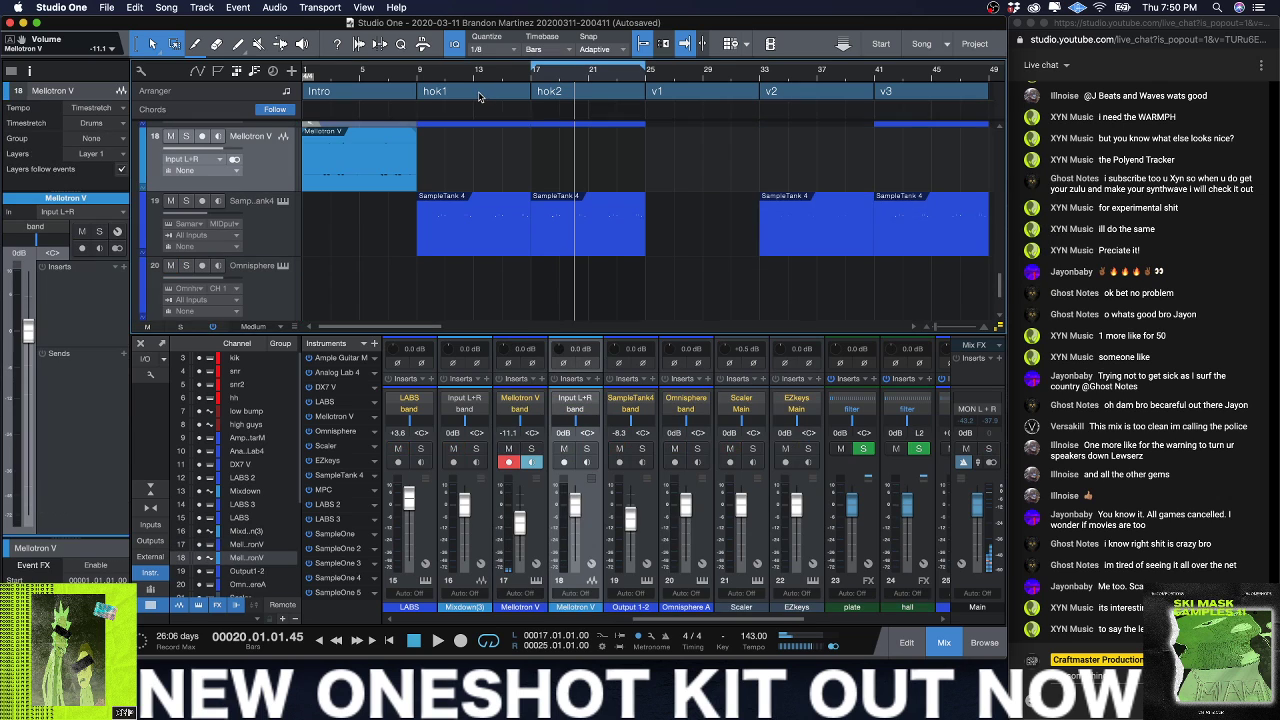
# Step: Select the remaining parts of the original Mellotron V instrument track and hide that track from the arrangement
pyautogui.press('w')
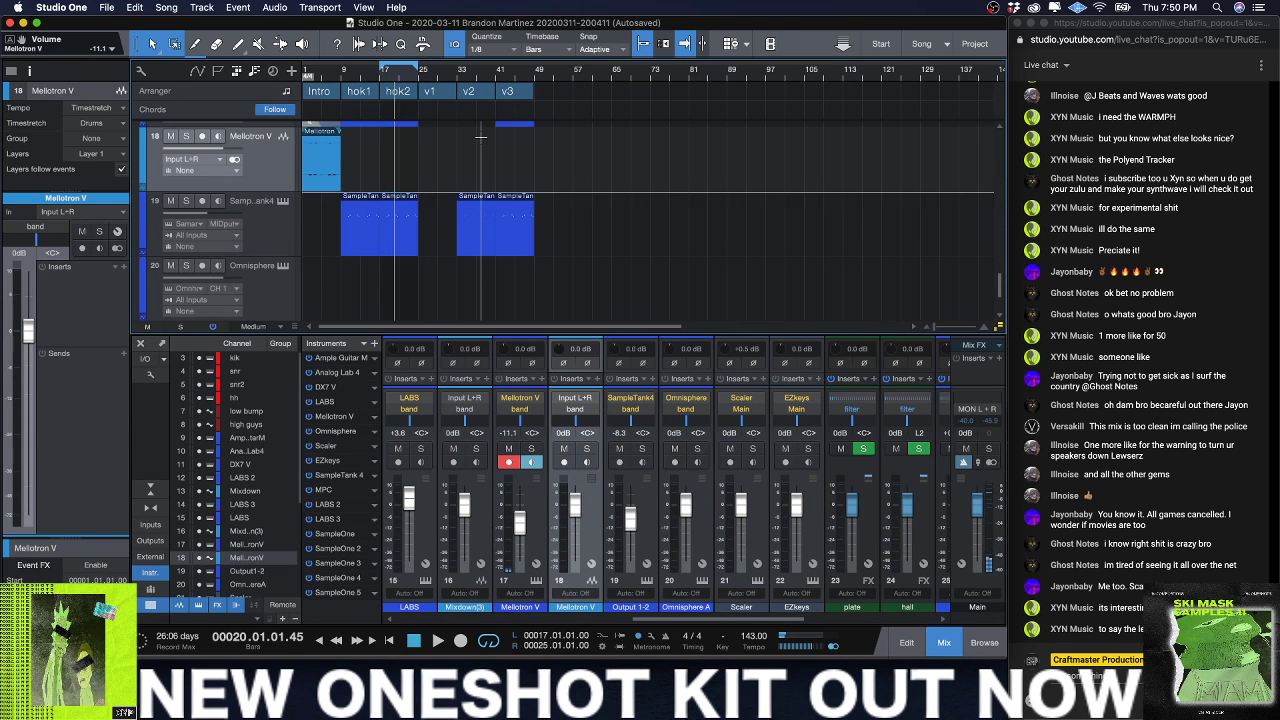
pyautogui.scroll(1, 580, 178)
pyautogui.moveTo(580, 178); pyautogui.dragTo(340, 166)
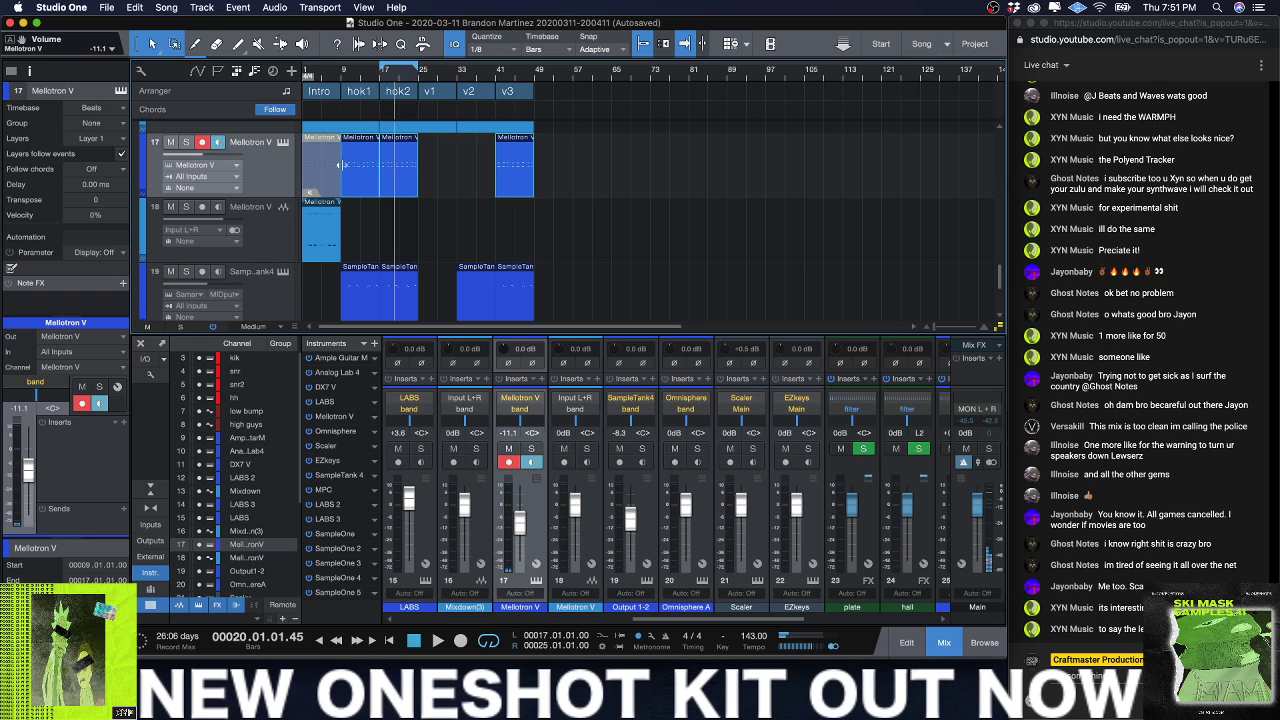
pyautogui.rightClick(267, 191)
pyautogui.click(326, 218)
pyautogui.press('Delete')
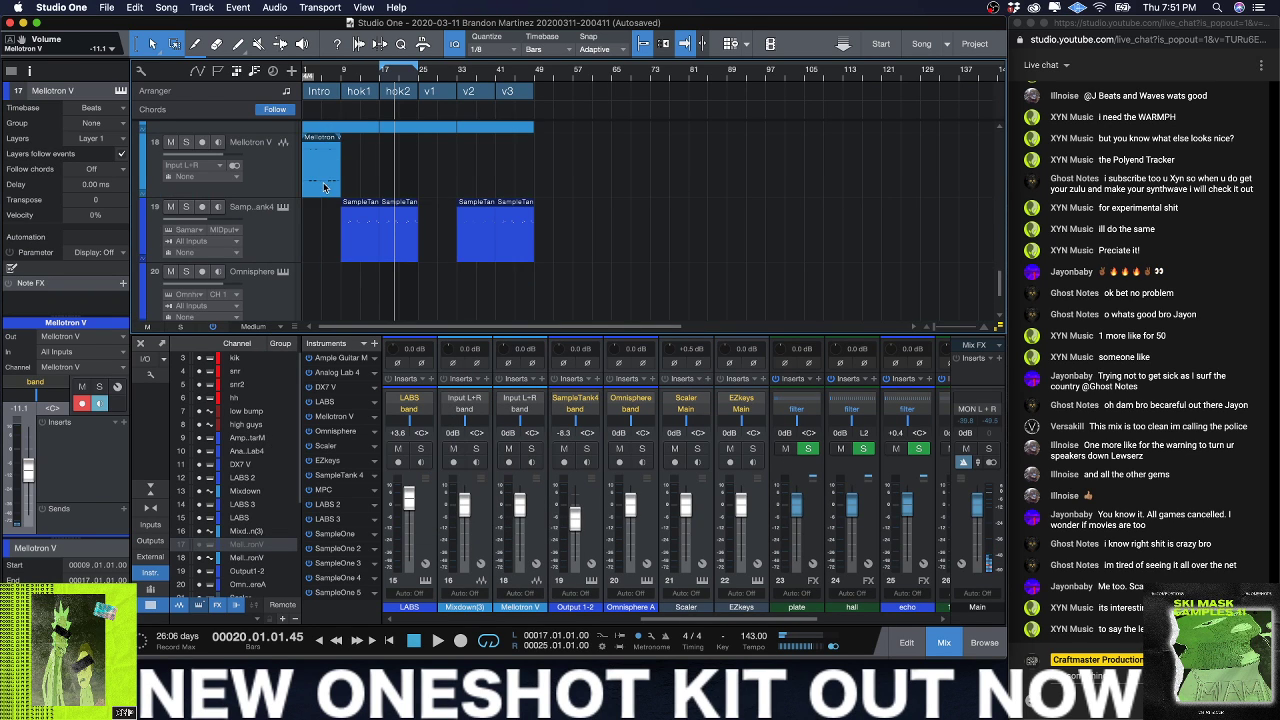
# Step: Duplicate the Mellotron V audio event five times from the Intro through v3, and play the song
pyautogui.click(324, 186)
pyautogui.press('d')
pyautogui.press('d')
pyautogui.press('d')
pyautogui.press('d')
pyautogui.press('d')
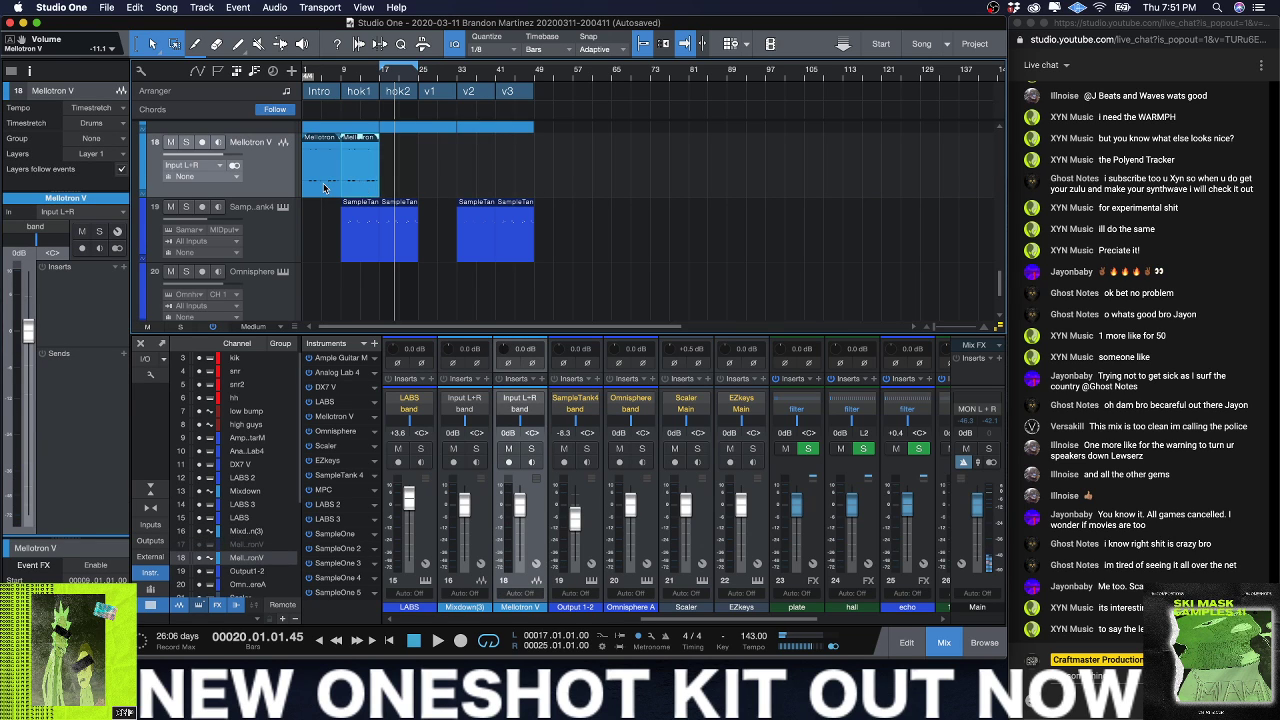
pyautogui.press('space')
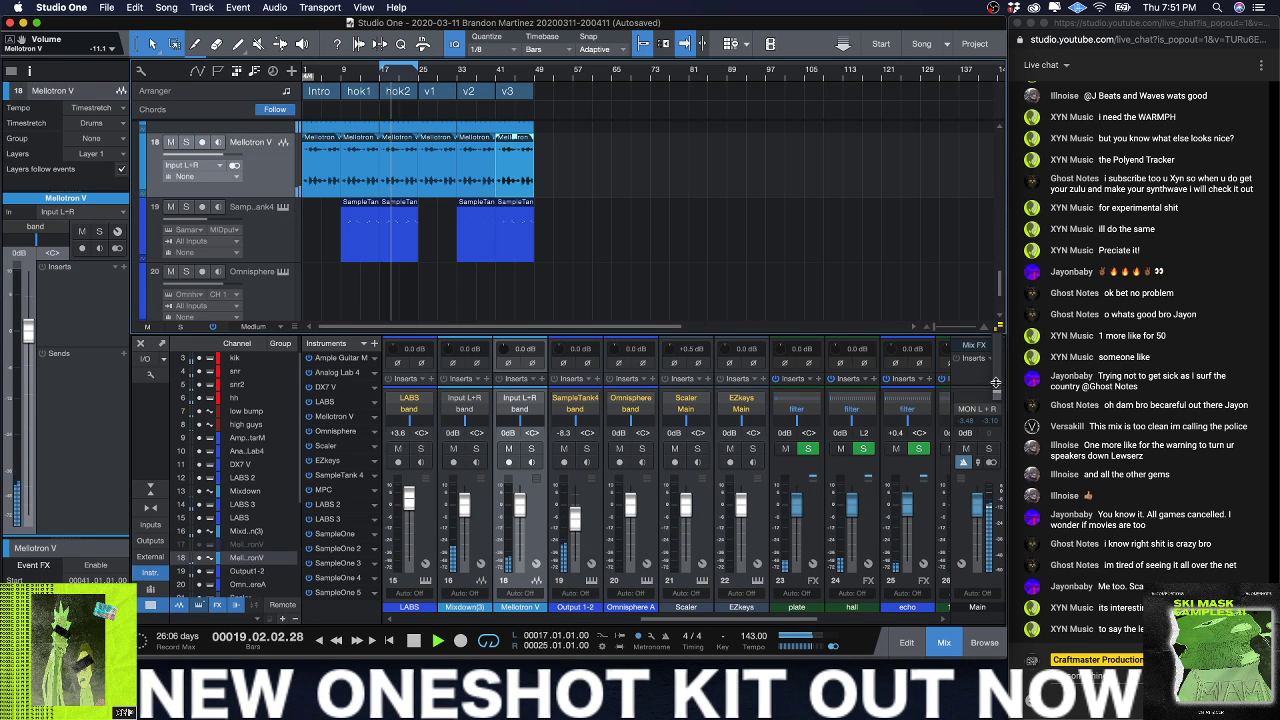
# Step: Examine the Mellotron V audio waveform around the start of hok2 during playback
pyautogui.moveTo(406, 68); pyautogui.dragTo(349, 116)
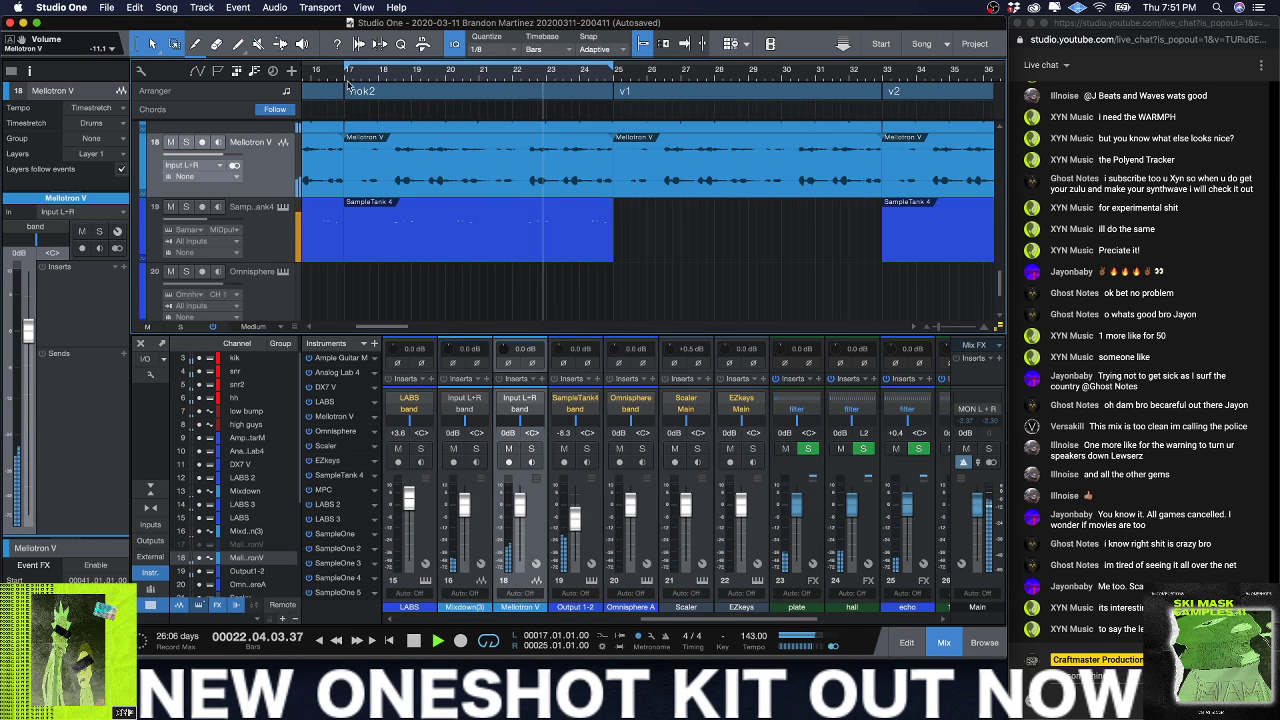
pyautogui.scroll(2, 396, 200)
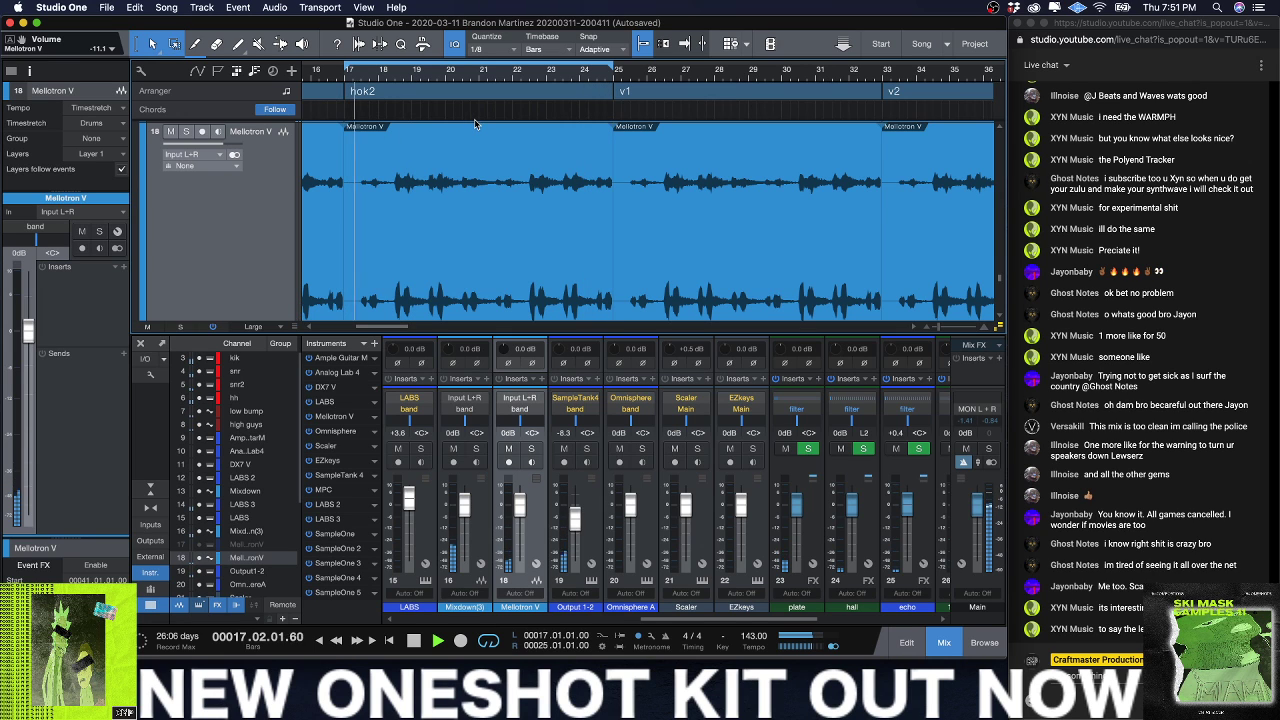
pyautogui.moveTo(420, 122); pyautogui.dragTo(378, 120)
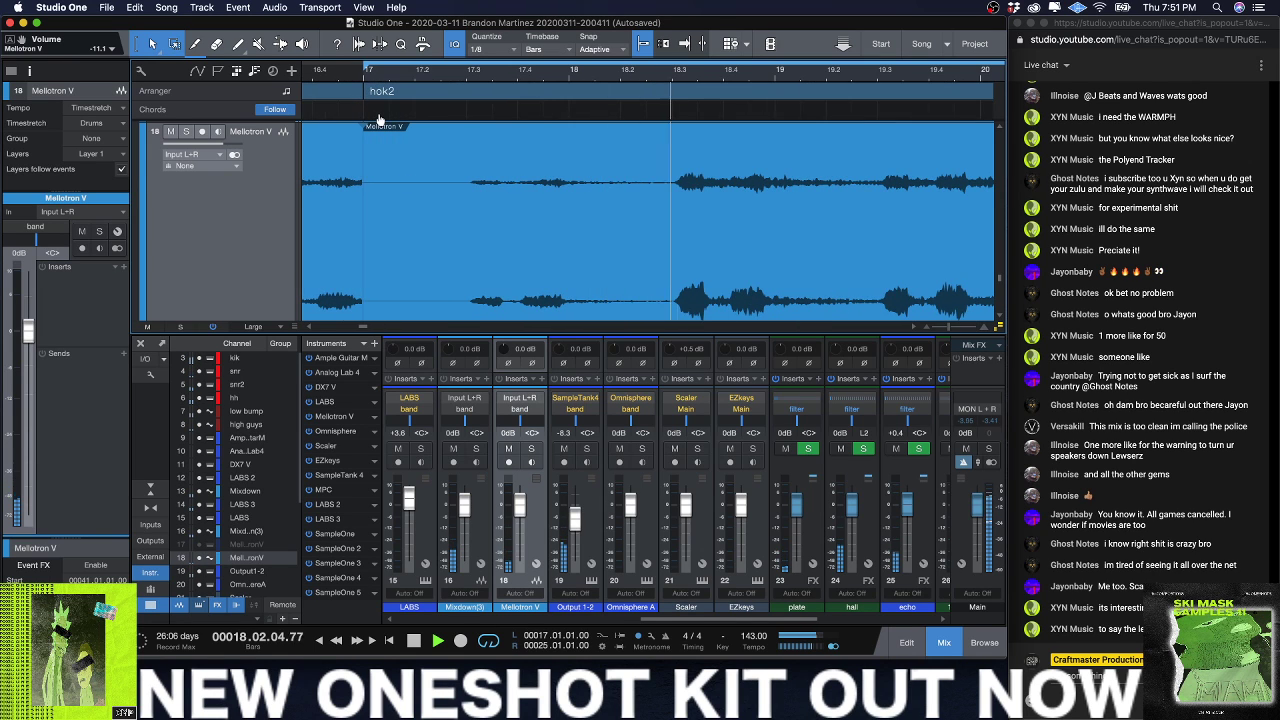
pyautogui.press('f')
pyautogui.click(467, 80)
pyautogui.moveTo(478, 83); pyautogui.dragTo(480, 100)
pyautogui.moveTo(551, 308); pyautogui.dragTo(544, 307)
pyautogui.moveTo(407, 75); pyautogui.dragTo(430, 10)
pyautogui.moveTo(426, 163); pyautogui.dragTo(426, 166)
pyautogui.moveTo(415, 76); pyautogui.dragTo(440, 50)
# Step: Delete the Mellotron V audio events under the Intro and hok1 sections
pyautogui.click(368, 273)
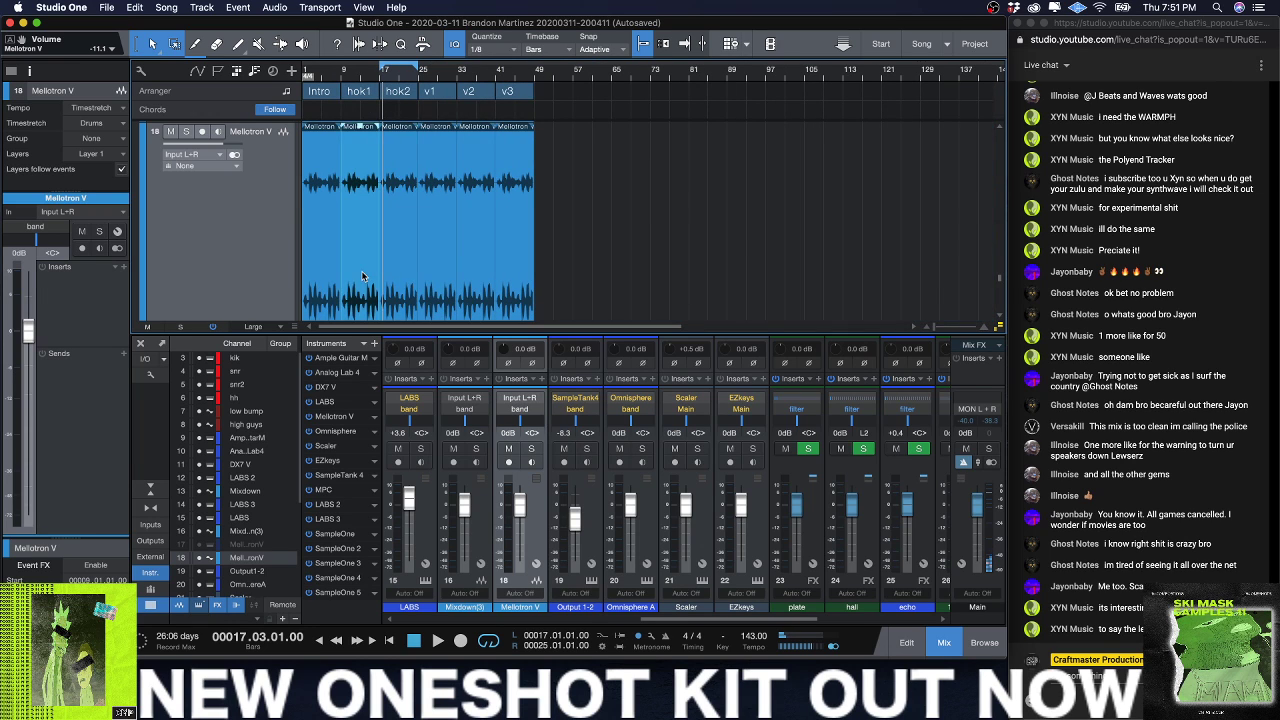
pyautogui.press('Delete')
pyautogui.click(308, 276)
pyautogui.press('Delete')
pyautogui.moveTo(567, 273); pyautogui.dragTo(532, 258)
pyautogui.press('Delete')
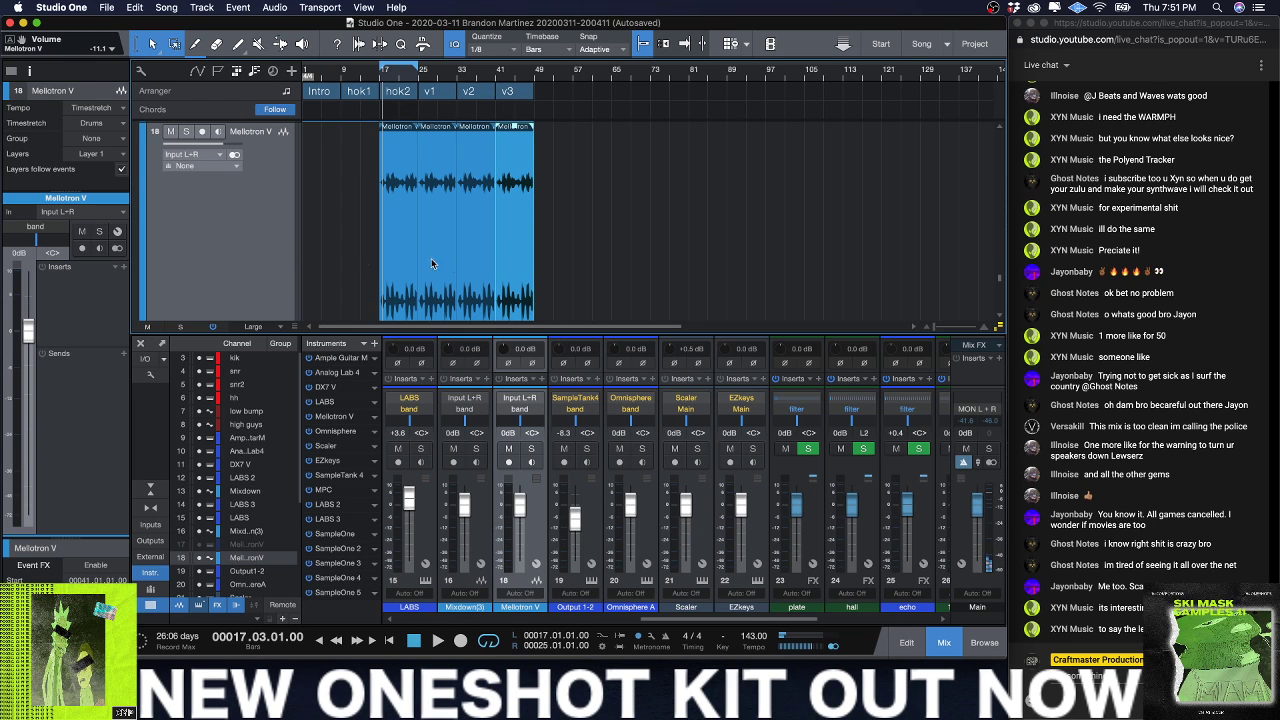
# Step: Fill the Intro and hok1 sections with copies of the remaining Mellotron V audio event, and play the song from the start
pyautogui.moveTo(470, 275); pyautogui.dragTo(310, 258)
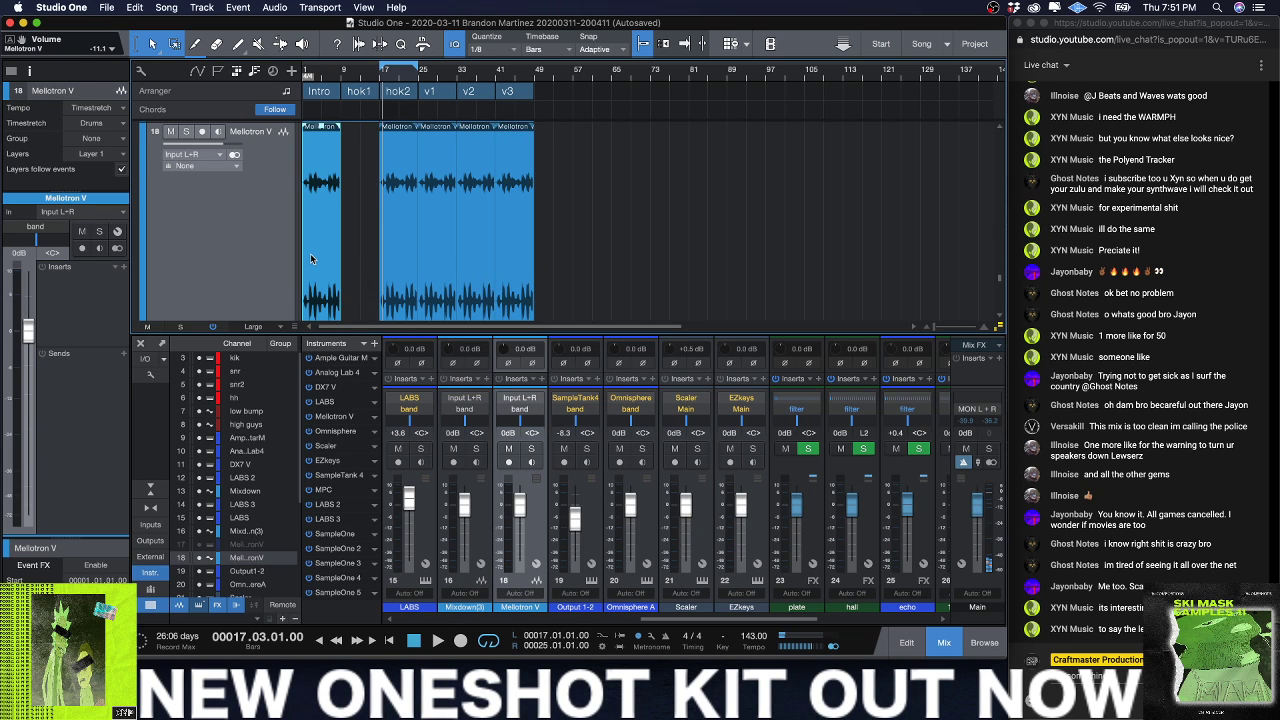
pyautogui.press('Home')
pyautogui.press('space')
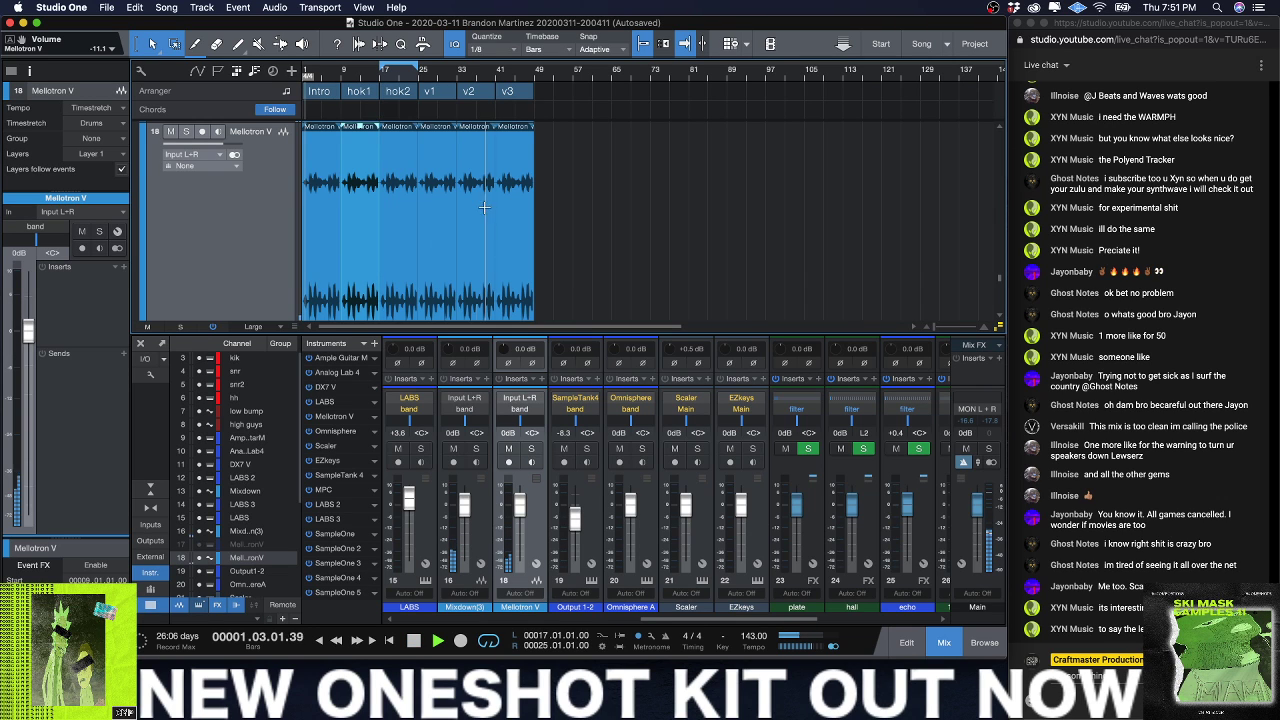
# Step: On the mixbus Oxford Inflator, set Effect to 31.0 %, Curve to -20.7 and input gain to about 2.55 dB
pyautogui.hscroll(5, 815, 447)
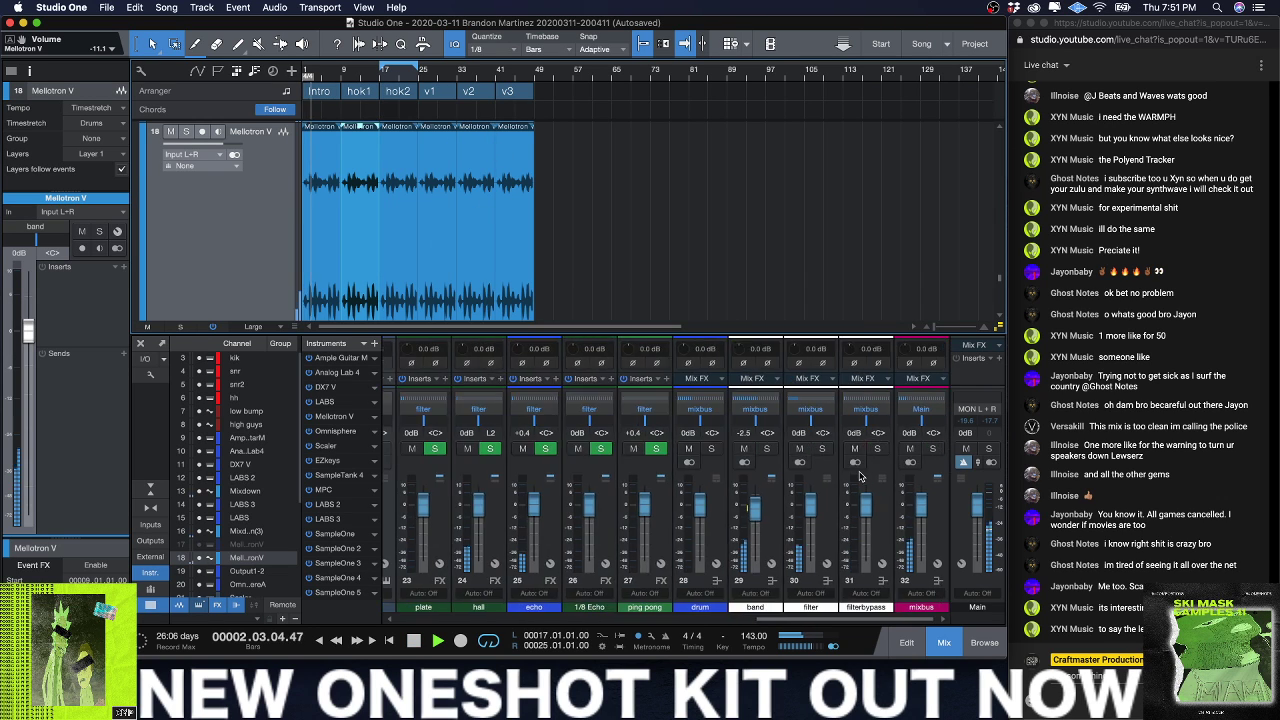
pyautogui.moveTo(897, 332); pyautogui.dragTo(900, 160)
pyautogui.click(903, 238)
pyautogui.moveTo(422, 424); pyautogui.dragTo(487, 402)
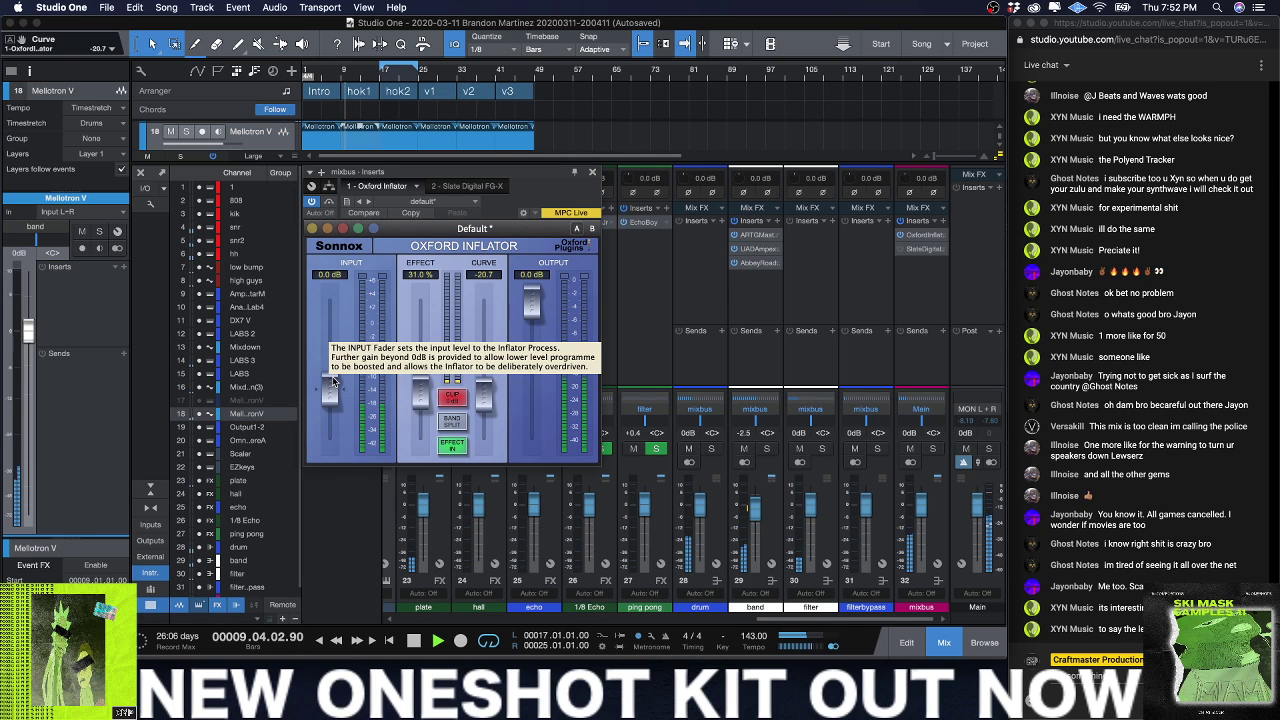
pyautogui.moveTo(334, 380); pyautogui.dragTo(336, 362)
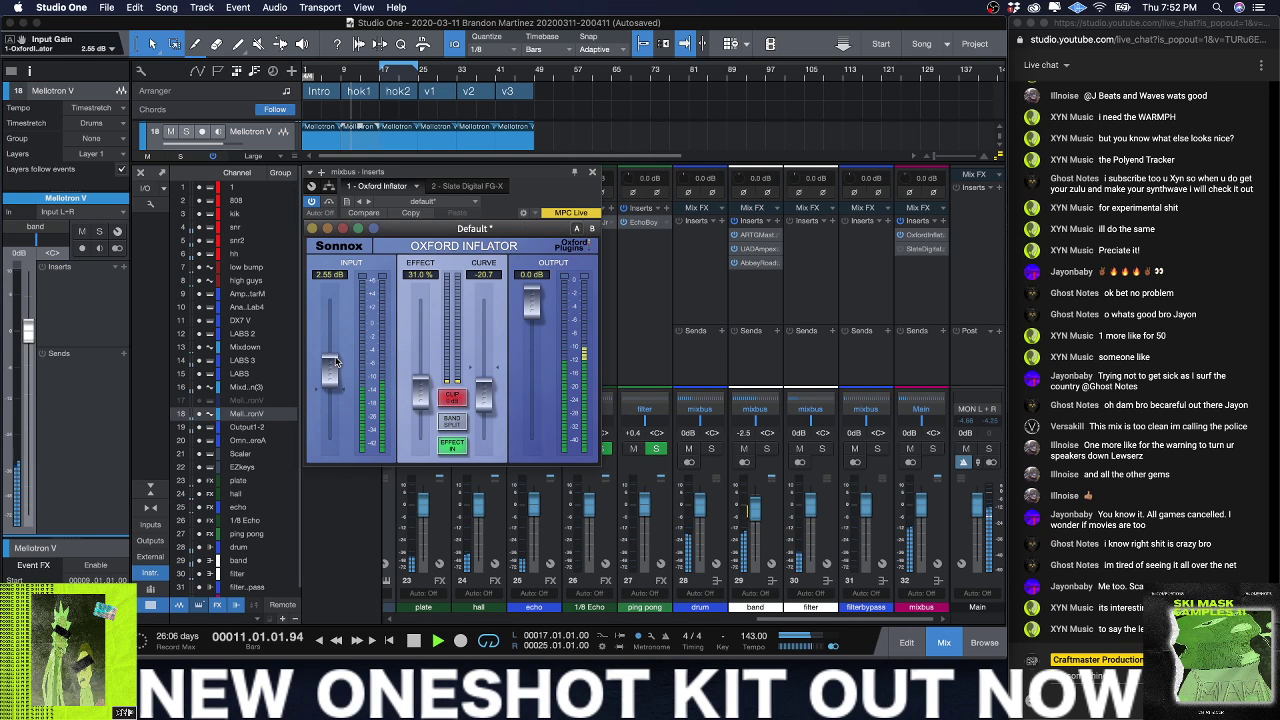
# Step: Raise the FG Level gain of the mixbus Slate Digital FG-X to about 3.9 dB and close the plug-in
pyautogui.click(924, 250)
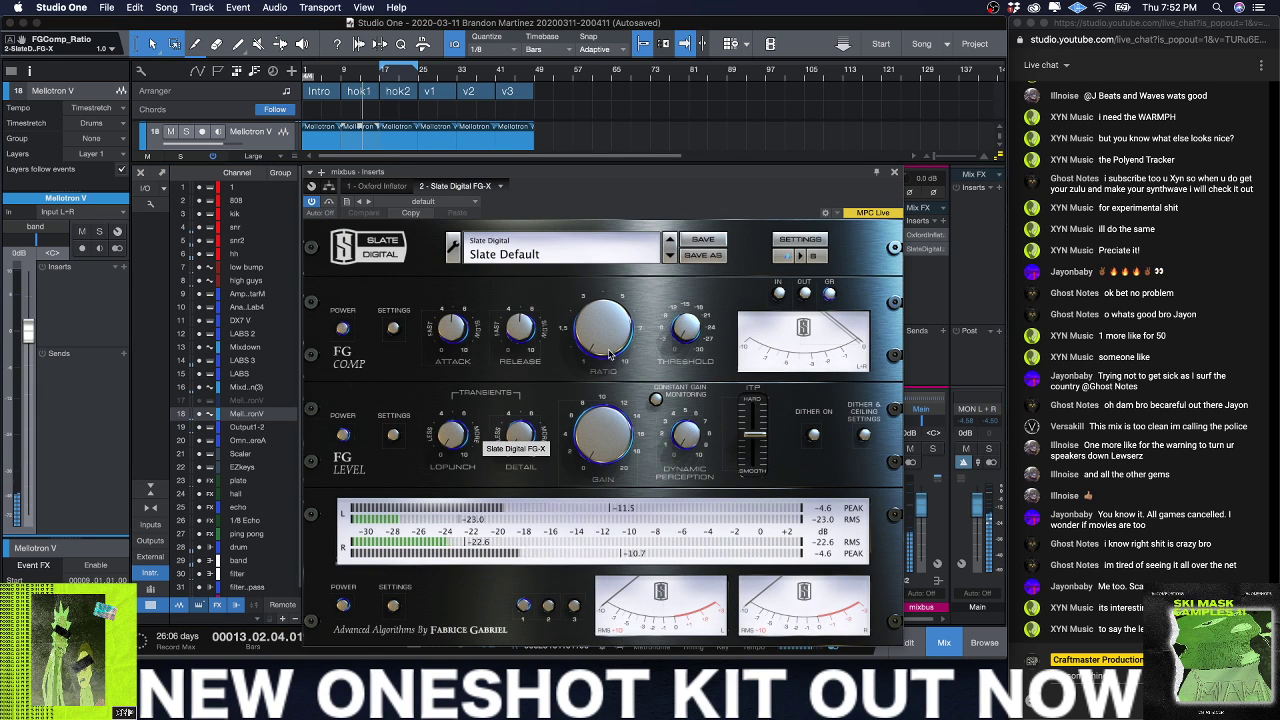
pyautogui.moveTo(607, 468); pyautogui.dragTo(604, 447)
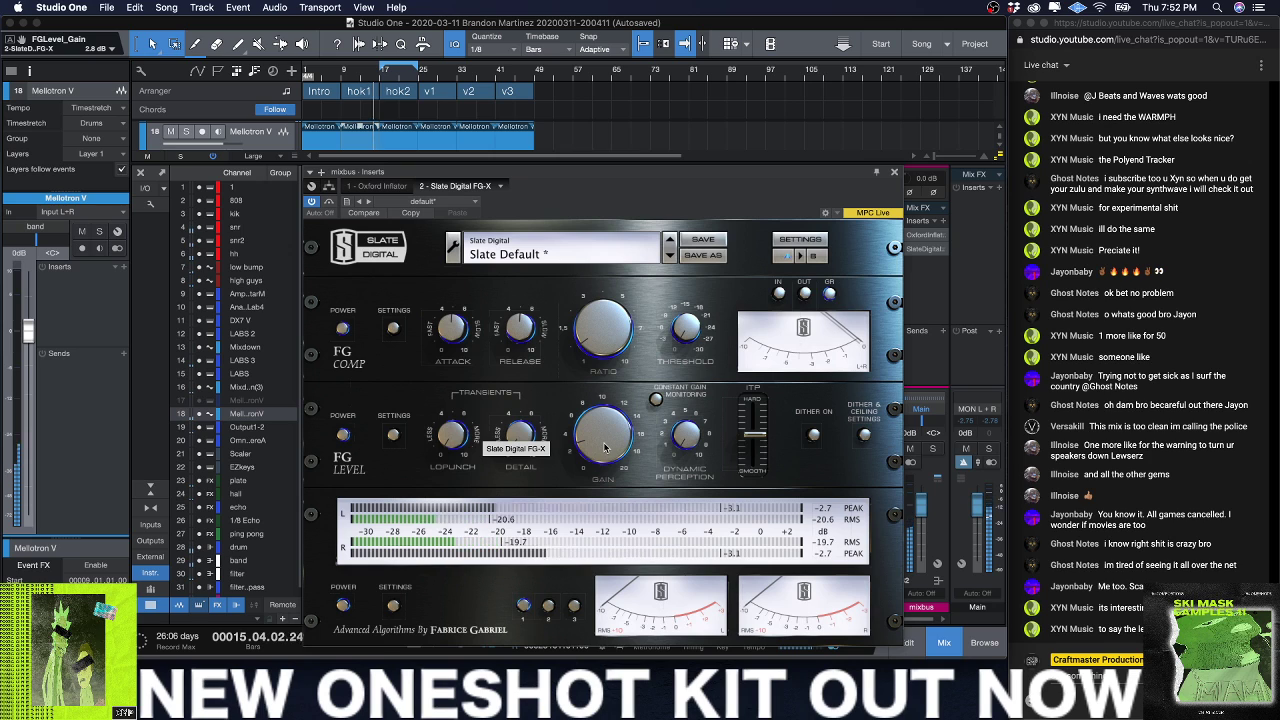
pyautogui.moveTo(604, 447); pyautogui.dragTo(605, 437)
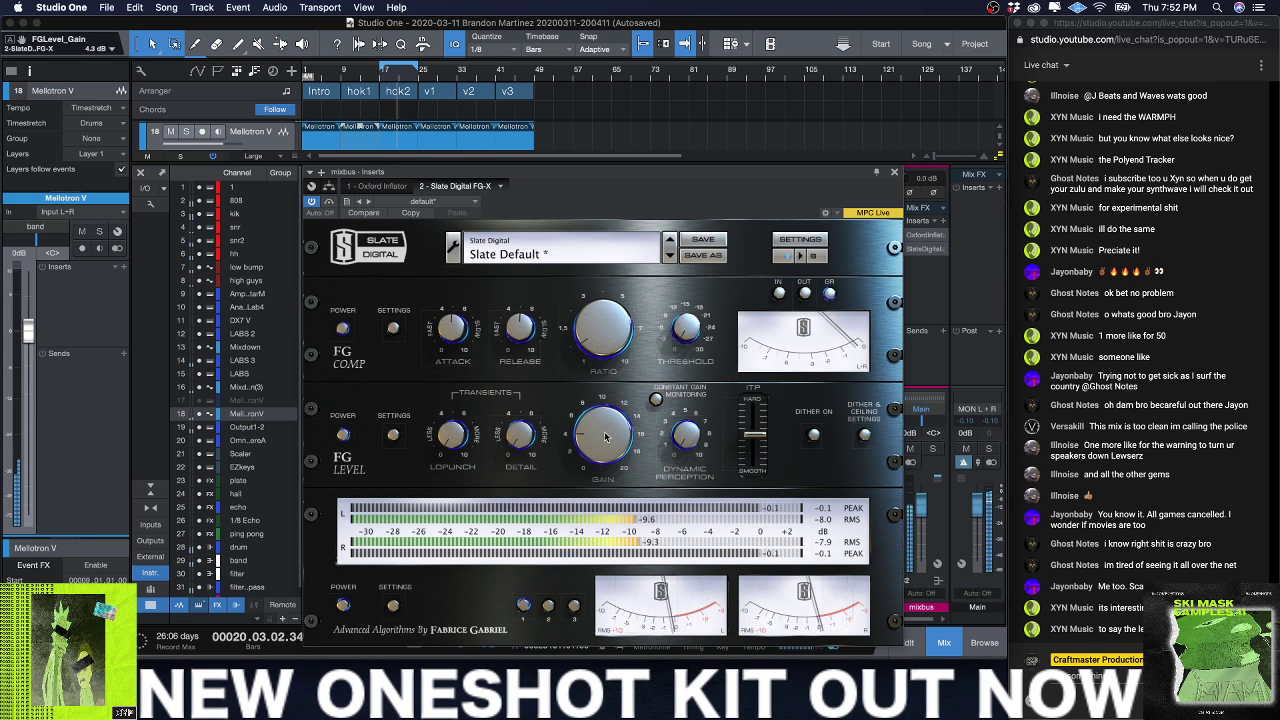
pyautogui.moveTo(605, 437); pyautogui.dragTo(604, 440)
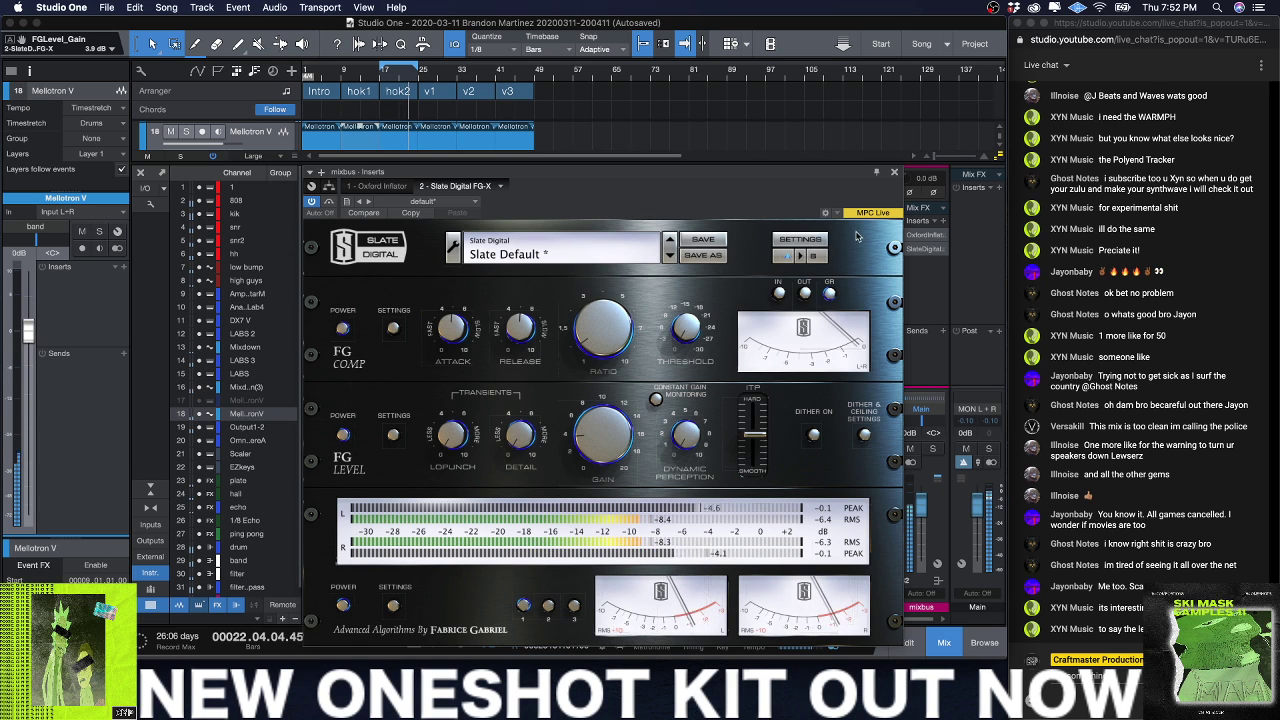
pyautogui.click(893, 178)
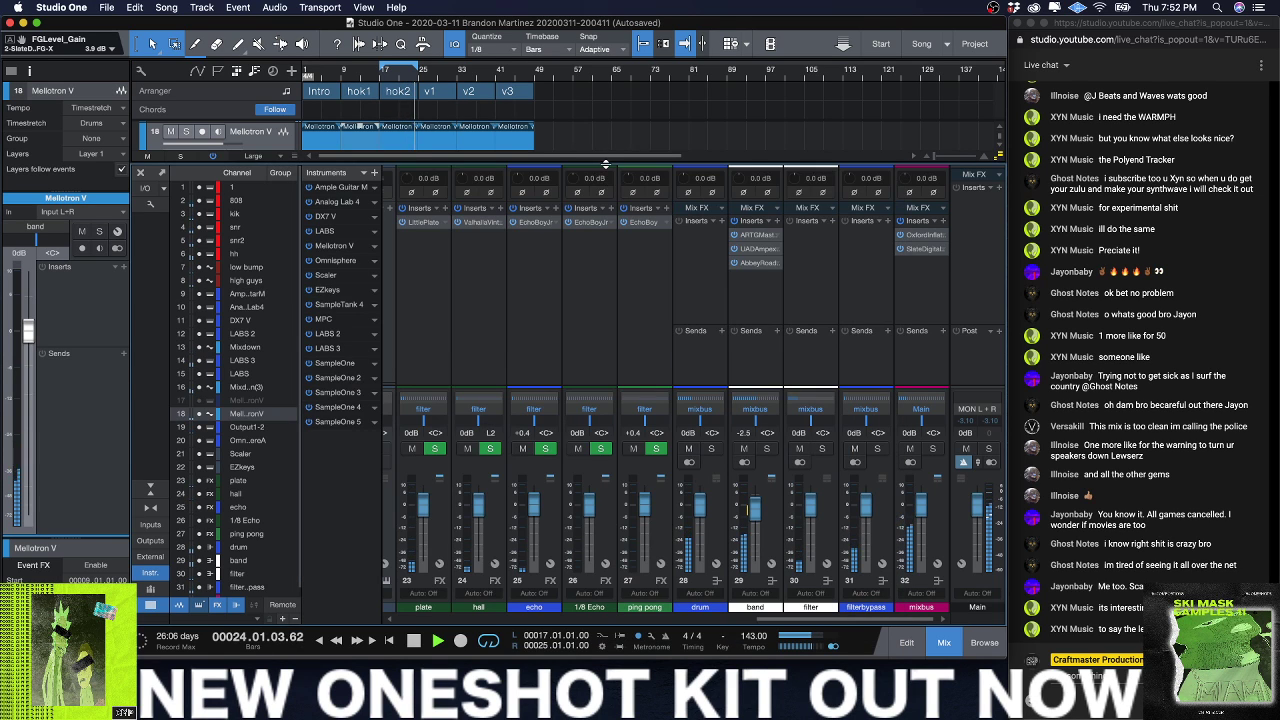
# Step: Insert the UAD Thermionic Culture Vulture plug-in on the Mixdown track in the band folder
pyautogui.moveTo(605, 163); pyautogui.dragTo(605, 333)
pyautogui.scroll(3, 393, 228)
pyautogui.scroll(-5, 393, 228)
pyautogui.scroll(3, 400, 220)
pyautogui.scroll(-5, 300, 224)
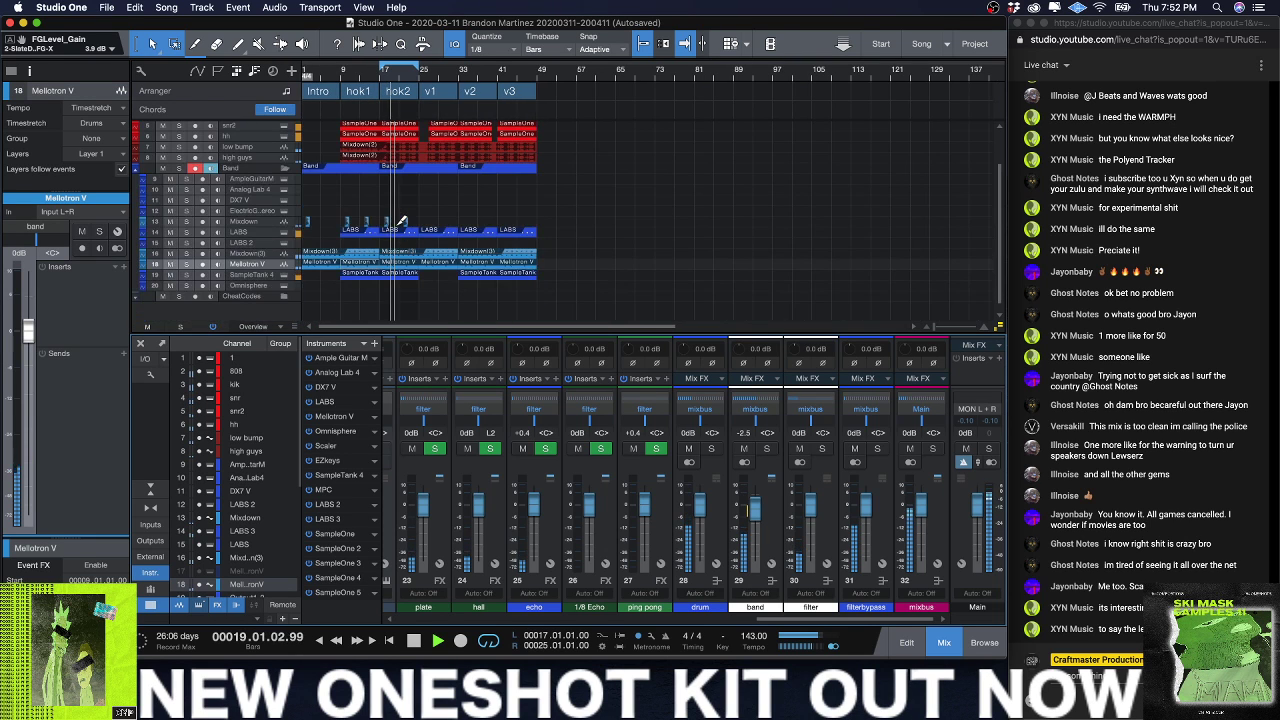
pyautogui.click(262, 222)
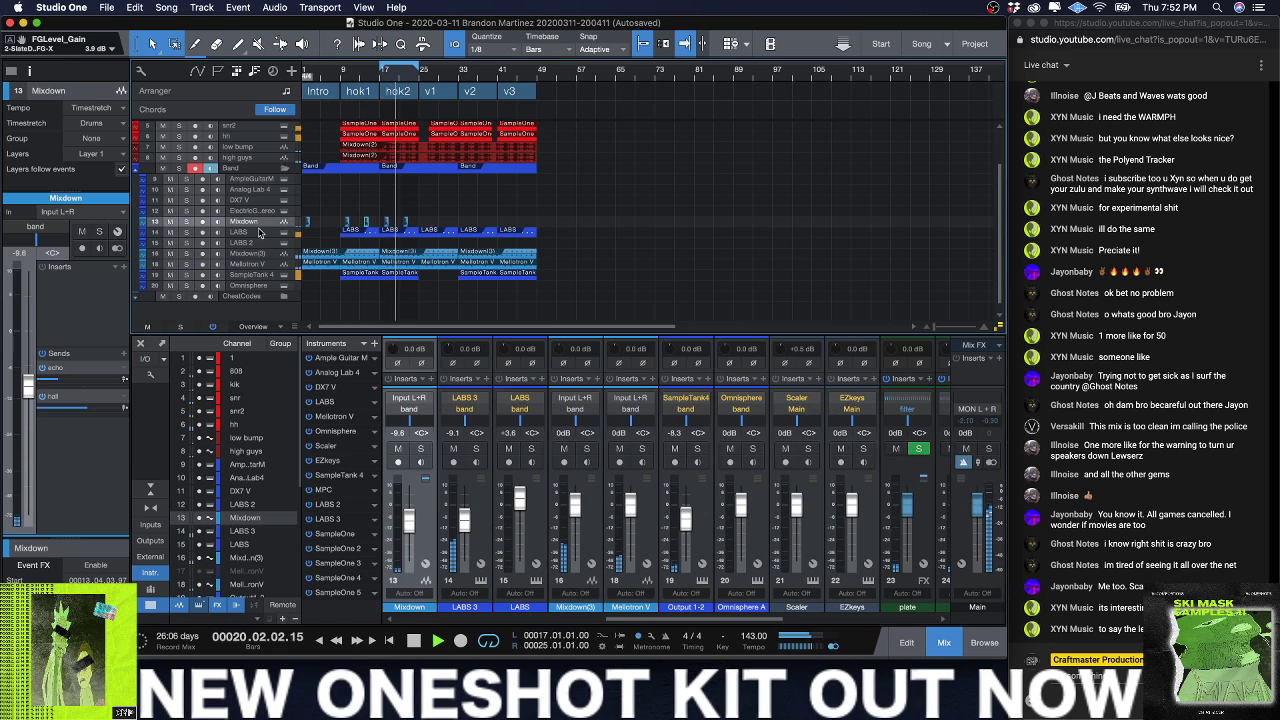
pyautogui.click(123, 268)
pyautogui.write('culture')
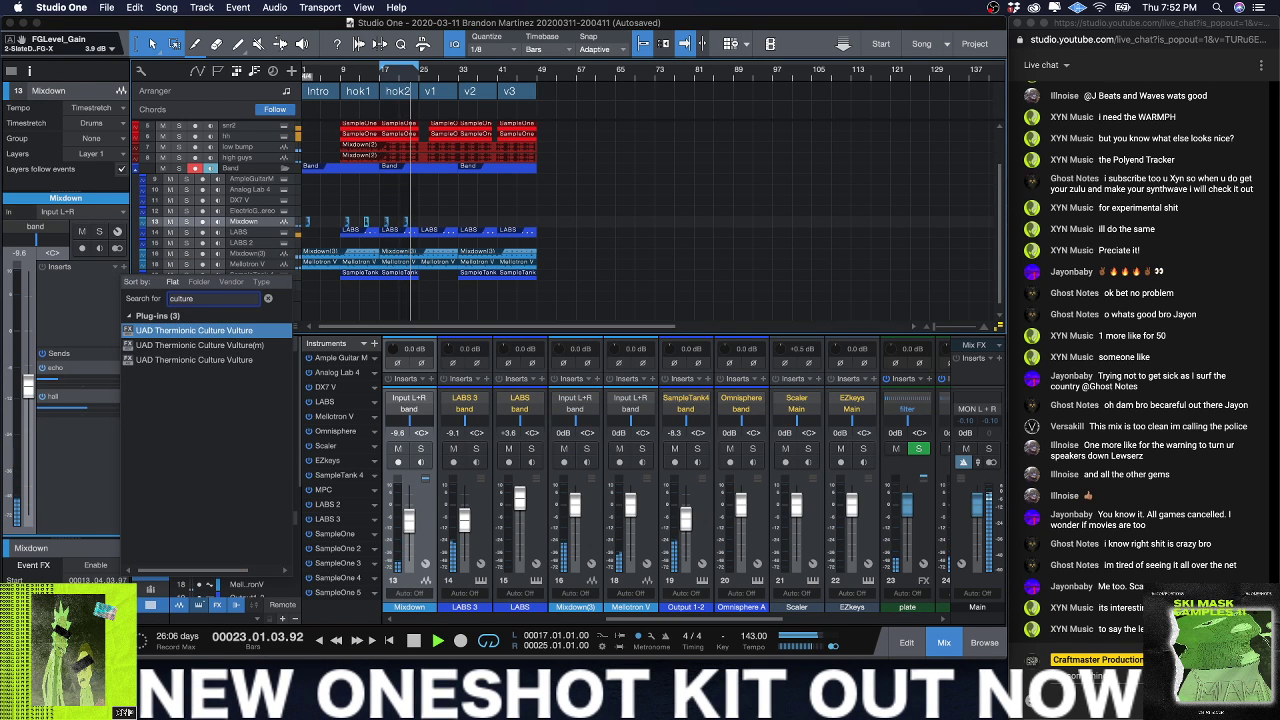
pyautogui.press('Return')
# Step: Load the NT-Pentode Harmonics preset in the Culture Vulture, set its output to about 3.36, and lower the Mixdown track to -13.1 dB
pyautogui.click(507, 202)
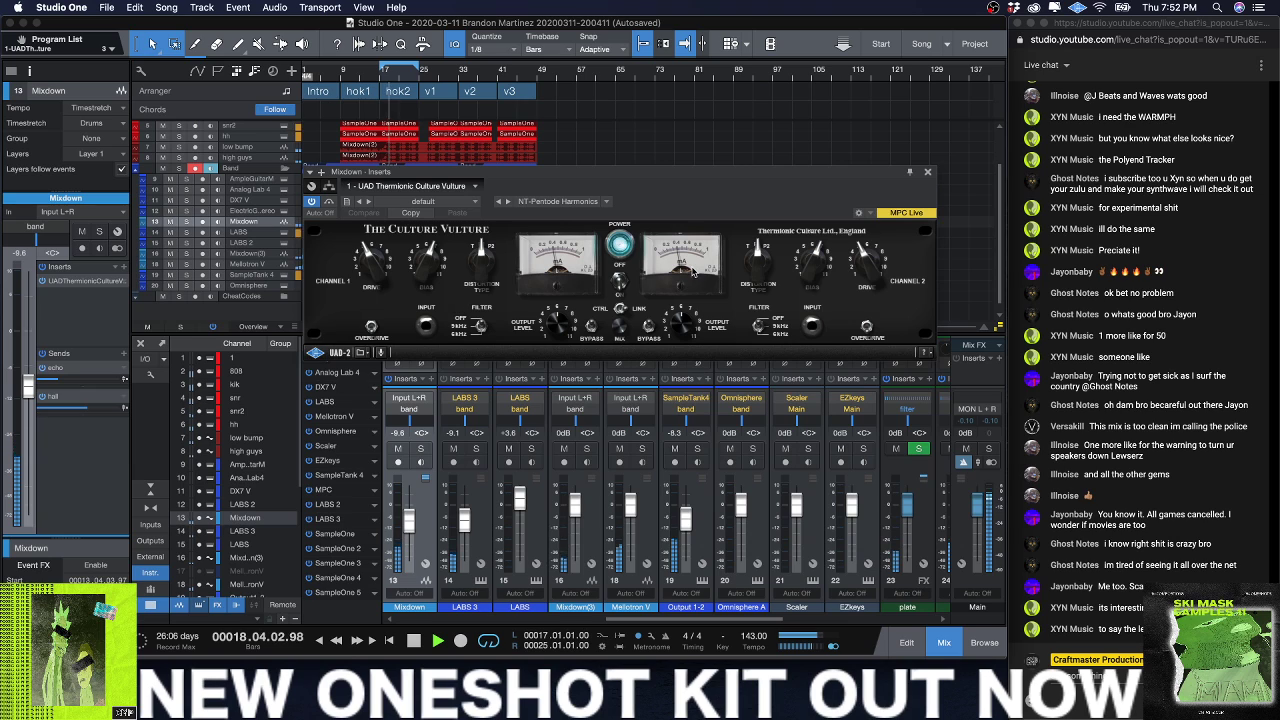
pyautogui.moveTo(681, 327); pyautogui.dragTo(678, 340)
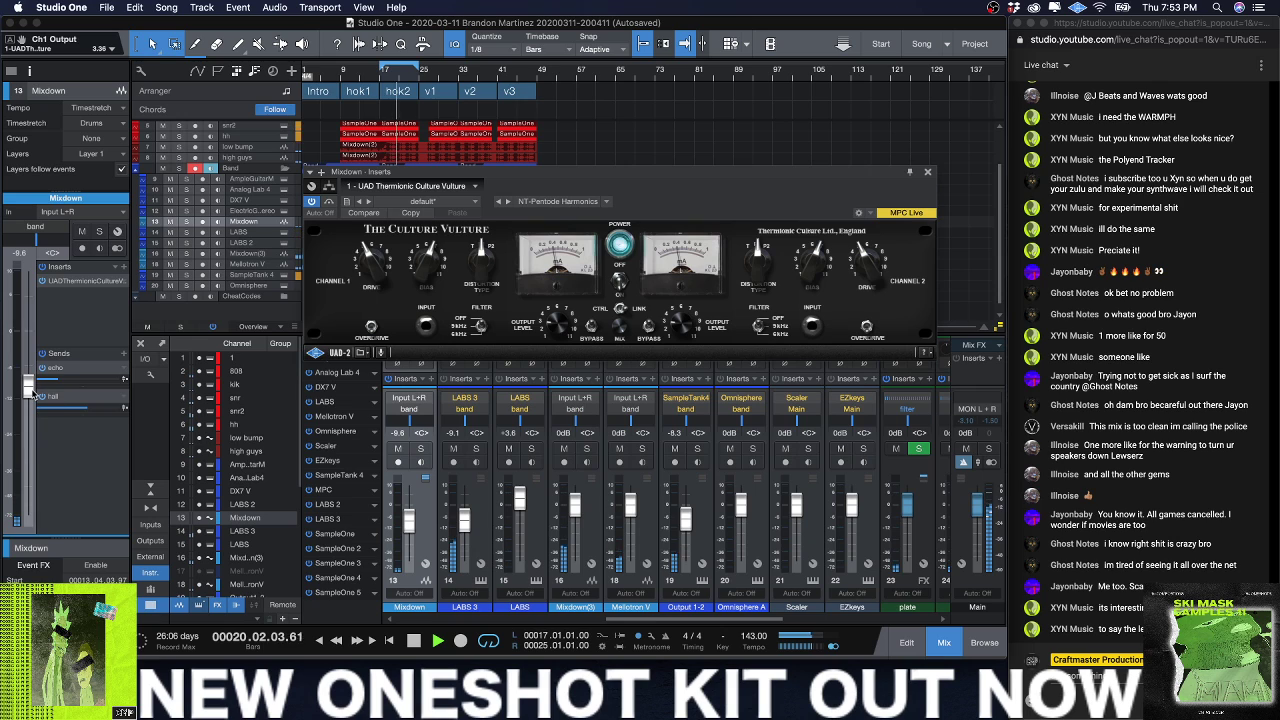
pyautogui.scroll(-3, 33, 392)
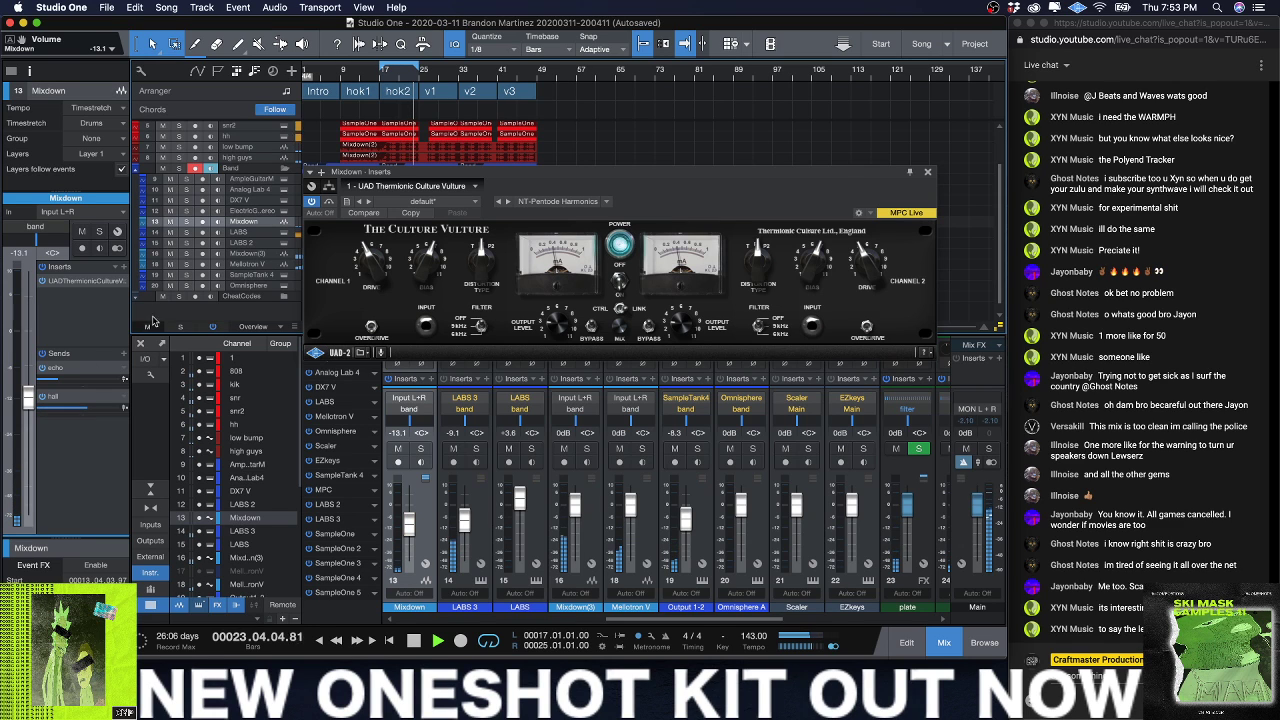
pyautogui.click(927, 173)
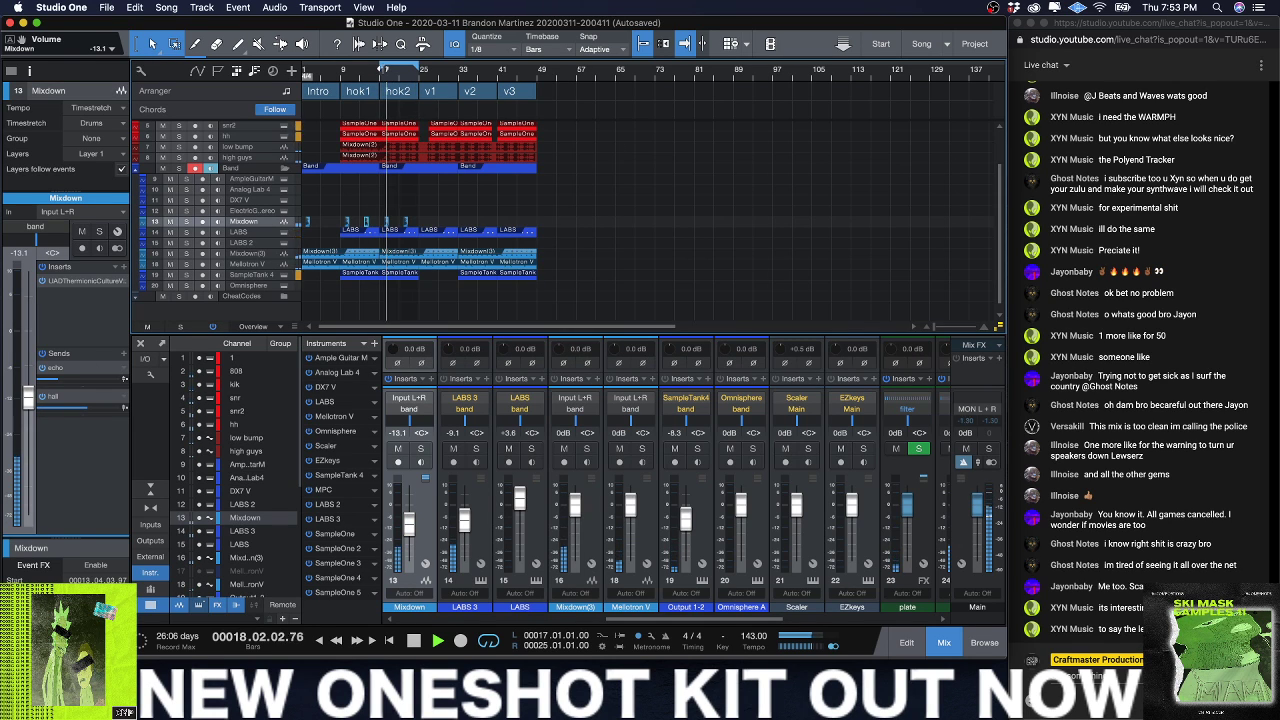
# Step: Extend the loop range to span the whole song from bar 1 to bar 49
pyautogui.moveTo(384, 70); pyautogui.dragTo(305, 70)
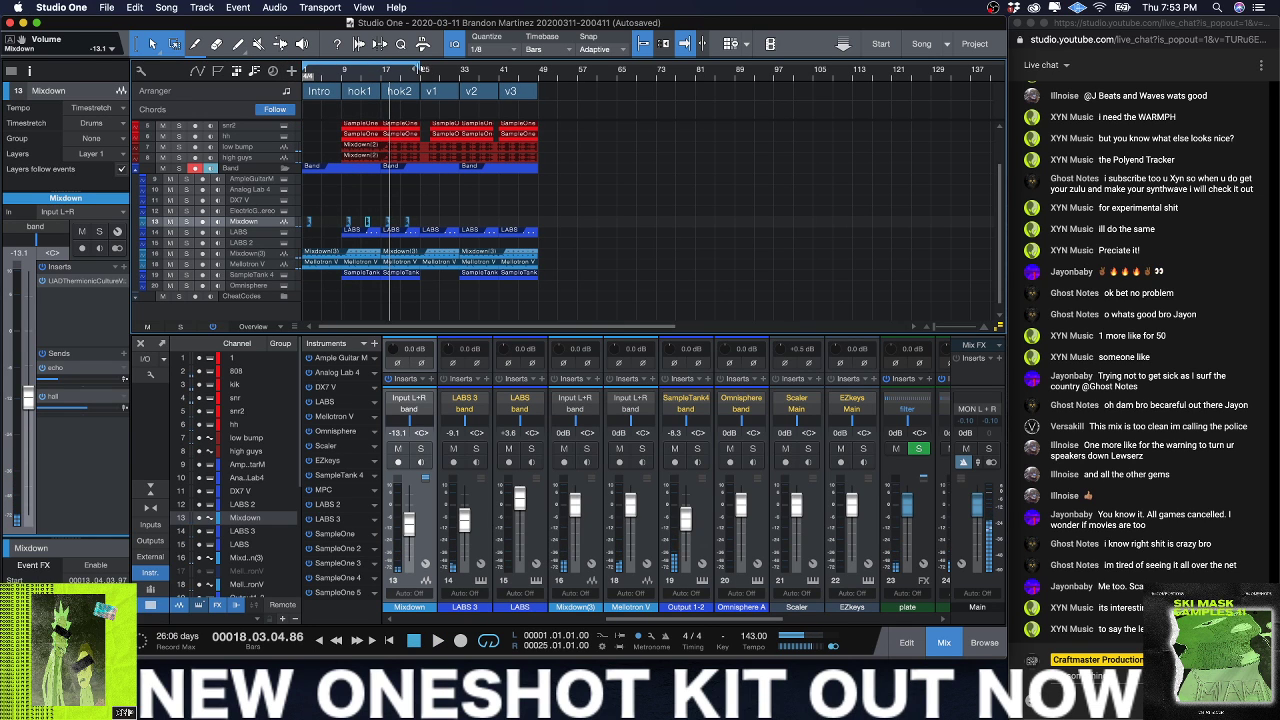
pyautogui.moveTo(420, 70); pyautogui.dragTo(499, 72)
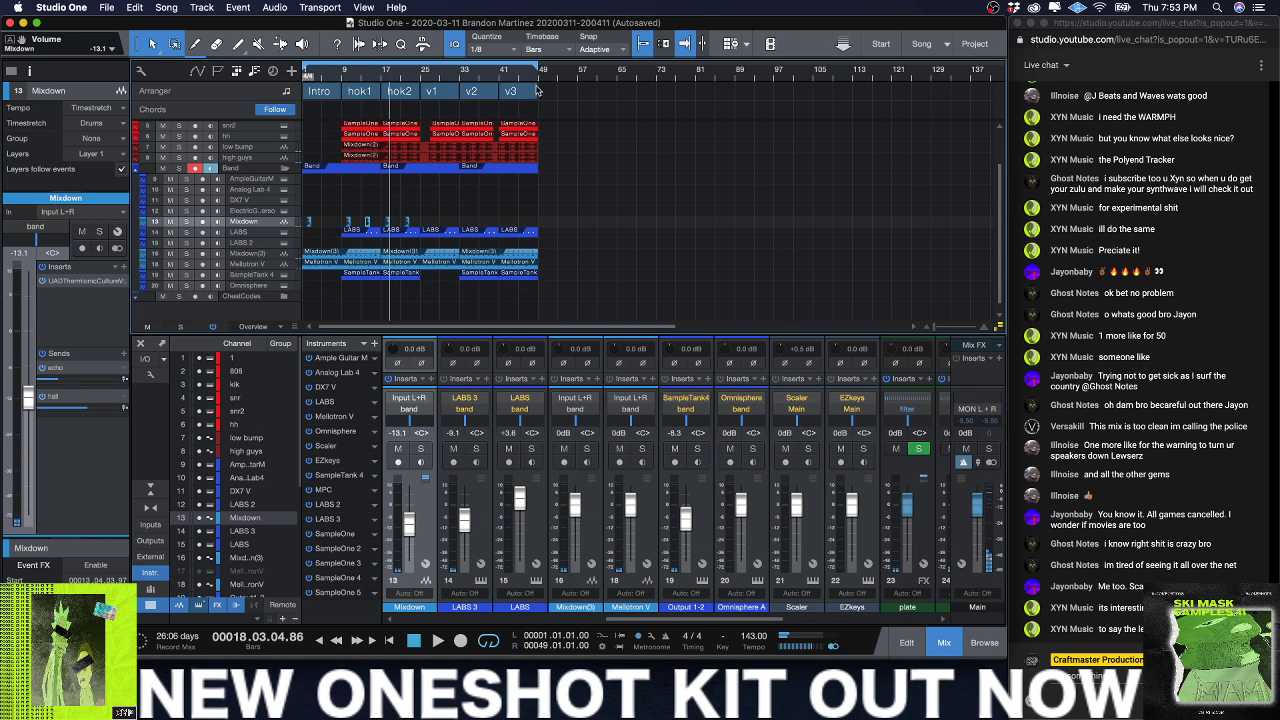
# Step: Lower the band bus input gain to -3.4 dB and mute the band bus
pyautogui.hscroll(6, 742, 462)
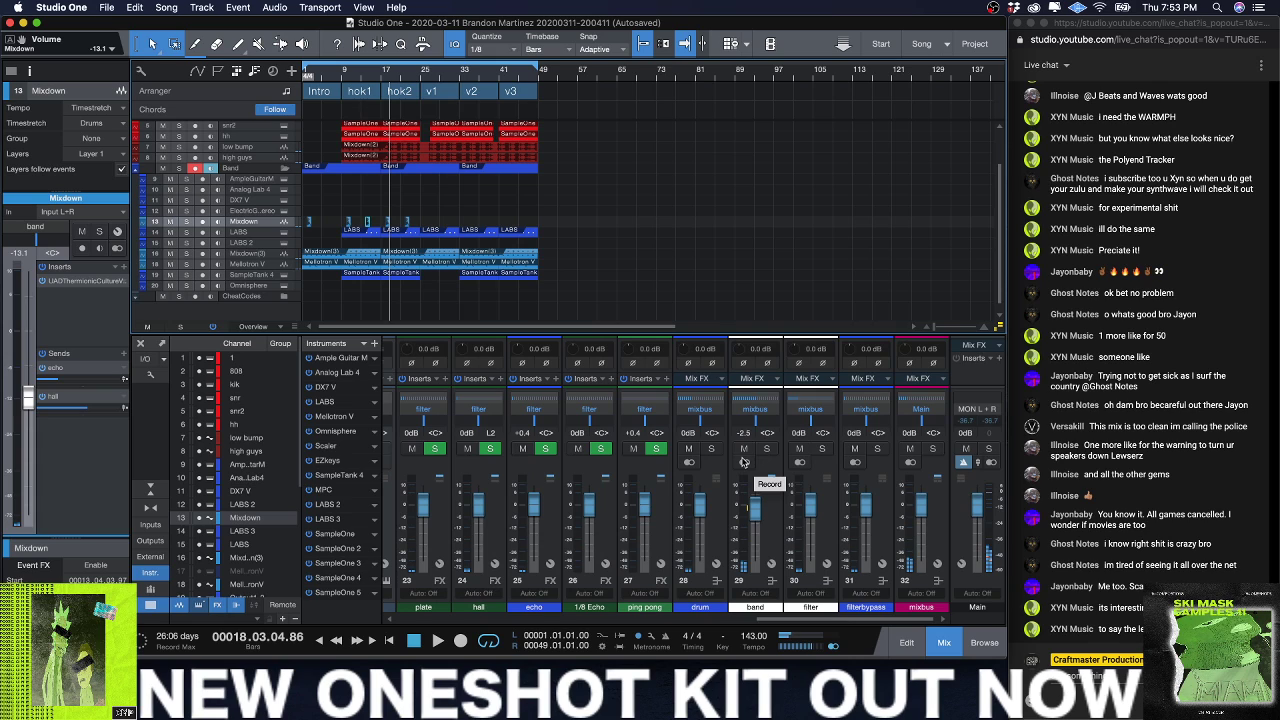
pyautogui.scroll(-3, 759, 352)
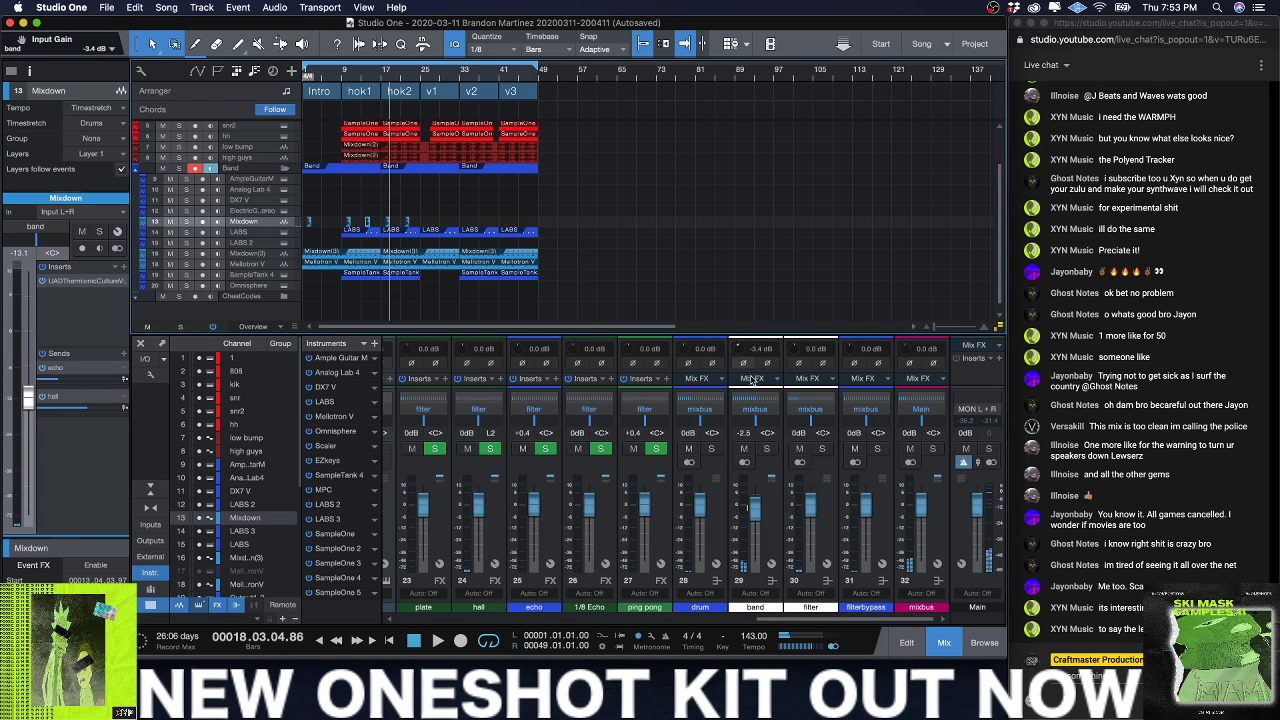
pyautogui.click(742, 449)
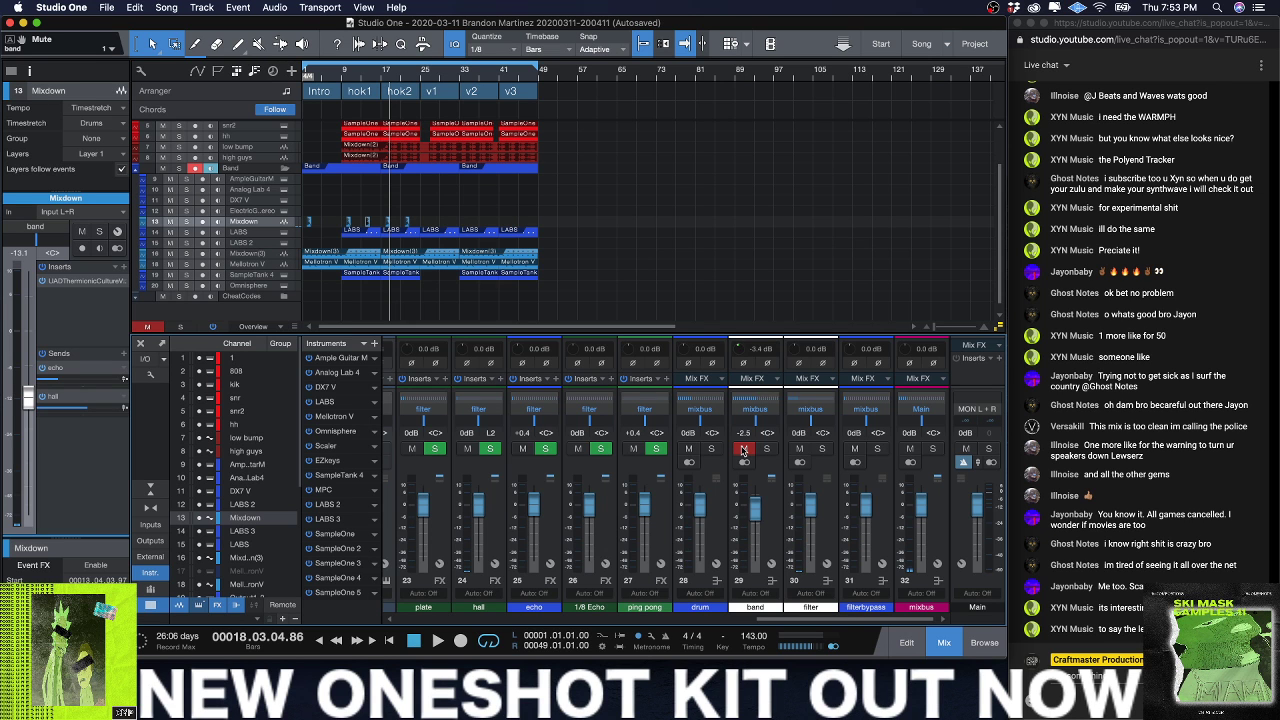
# Step: Try muting individual band channels such as Mixdown while playback is stopped
pyautogui.hscroll(-10, 743, 450)
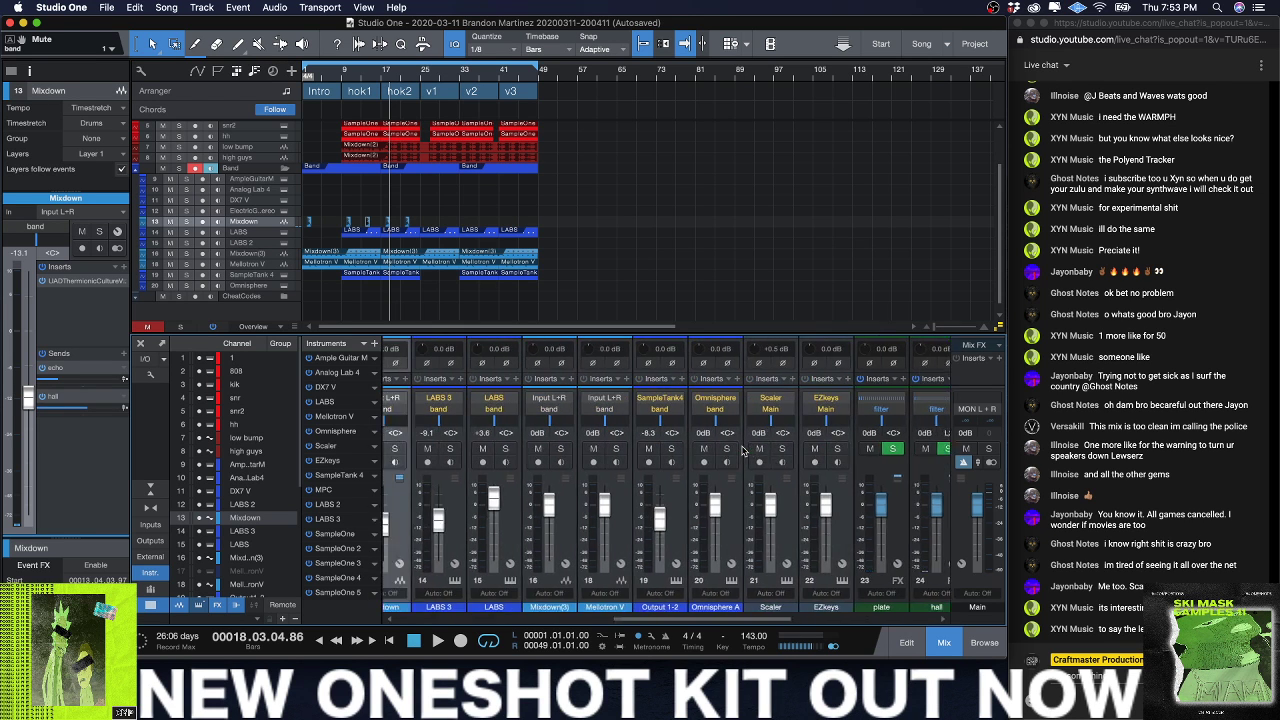
pyautogui.hscroll(-6, 743, 450)
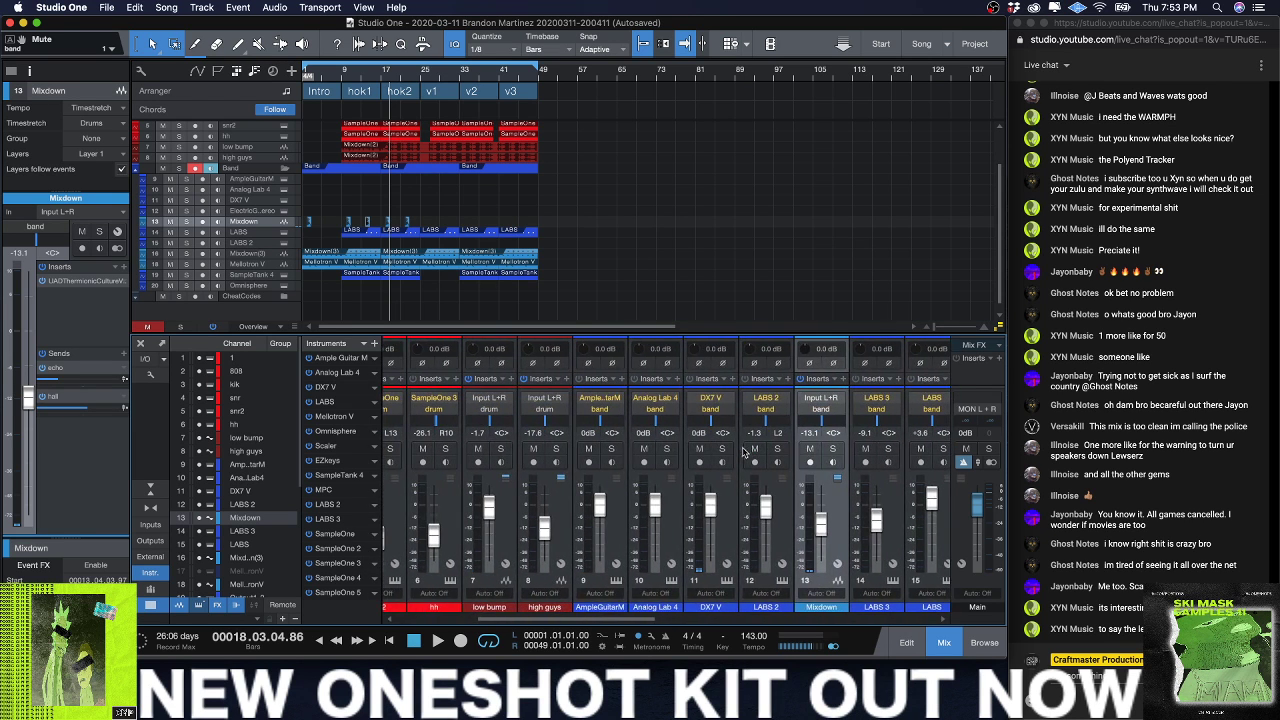
pyautogui.click(811, 450)
pyautogui.click(811, 450)
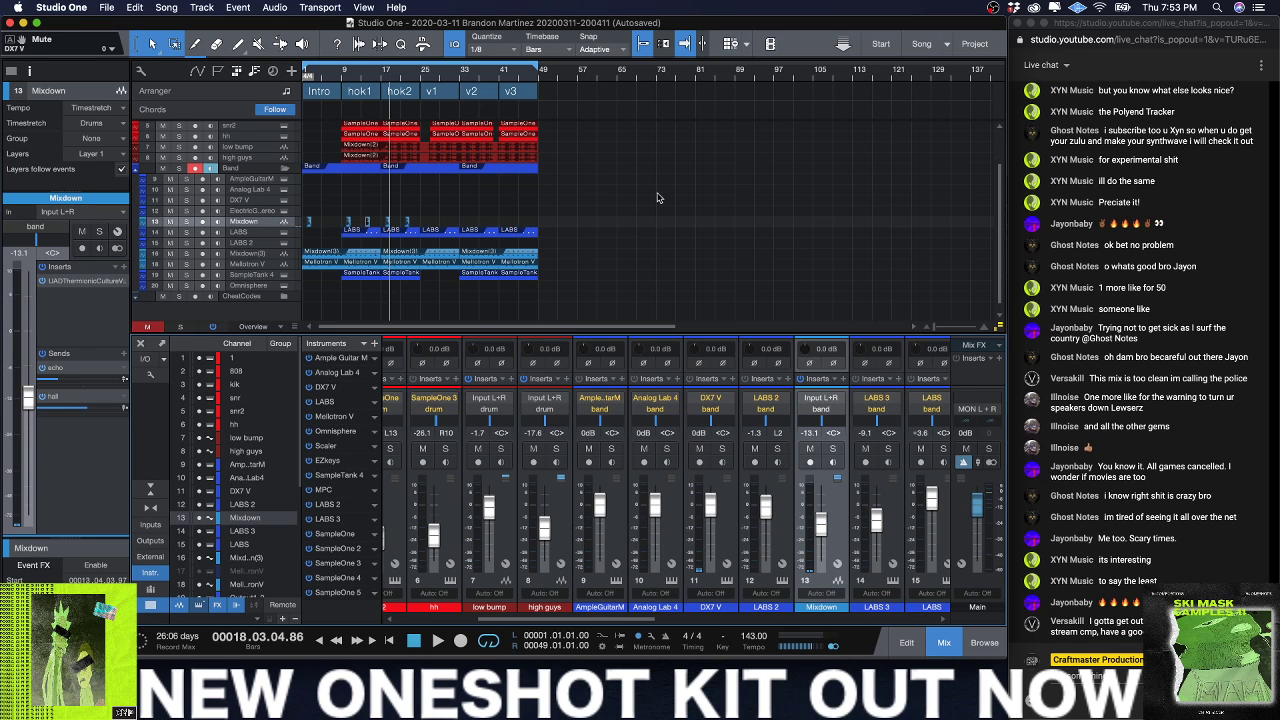
# Step: Play the song from hok1 and examine the levels, inserts and sends of the channels across the mixer
pyautogui.click(342, 77)
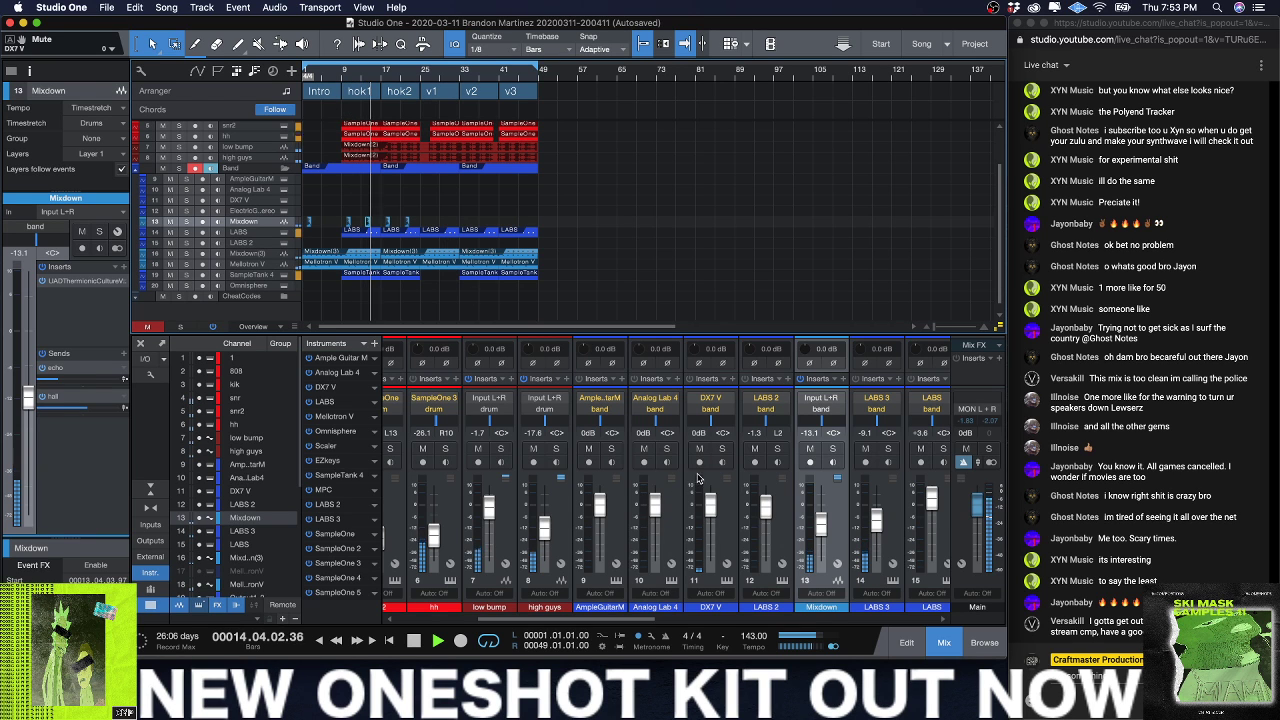
pyautogui.hscroll(5, 697, 478)
pyautogui.hscroll(4, 697, 478)
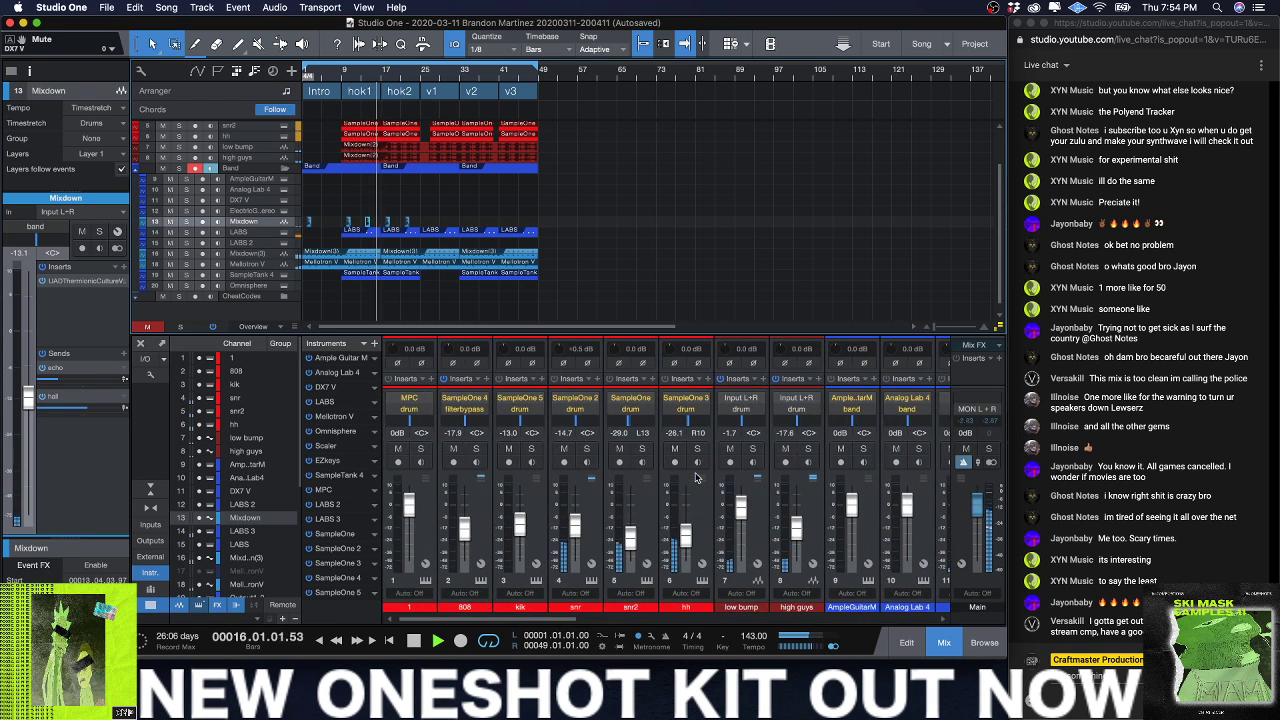
pyautogui.hscroll(8, 697, 478)
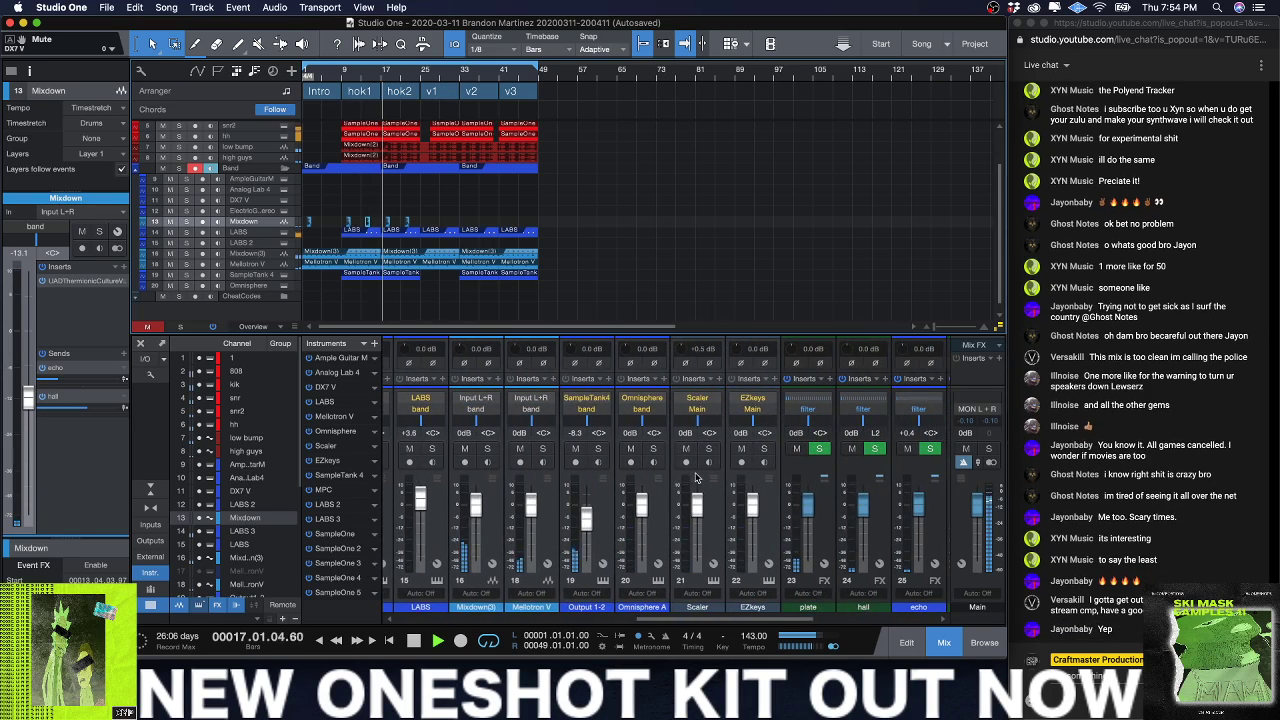
pyautogui.hscroll(-6, 697, 478)
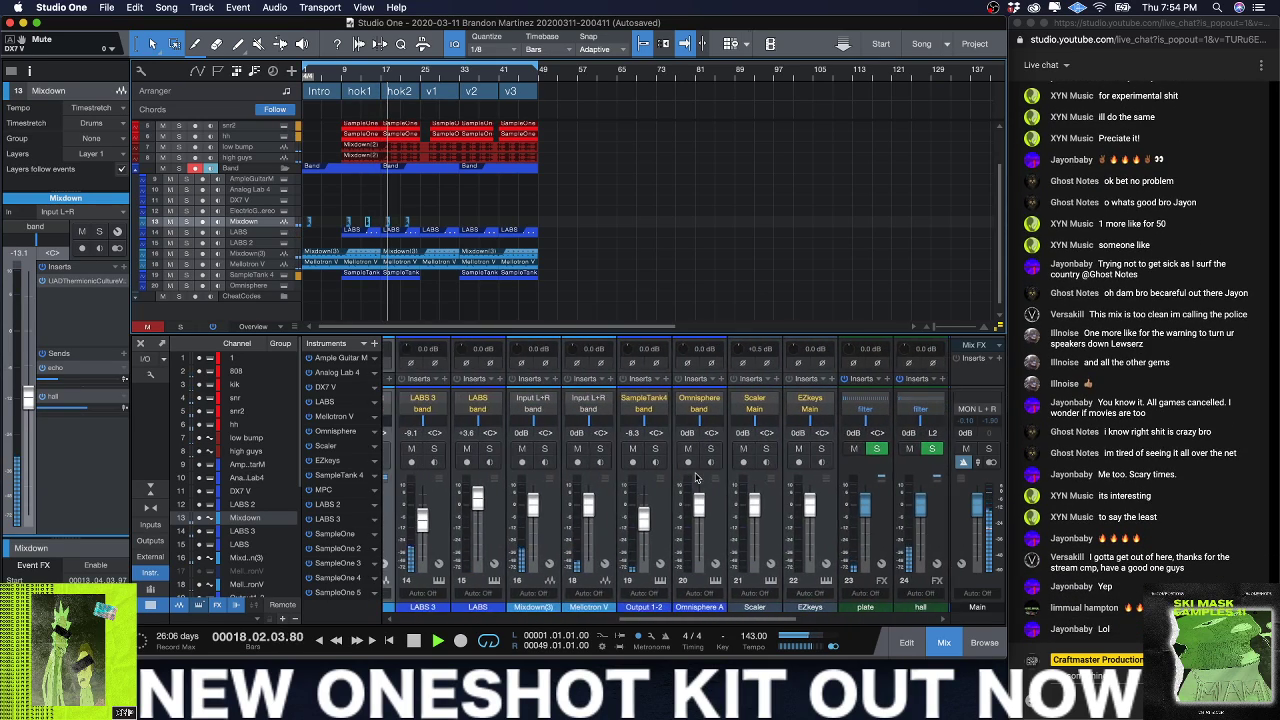
pyautogui.hscroll(-1, 697, 478)
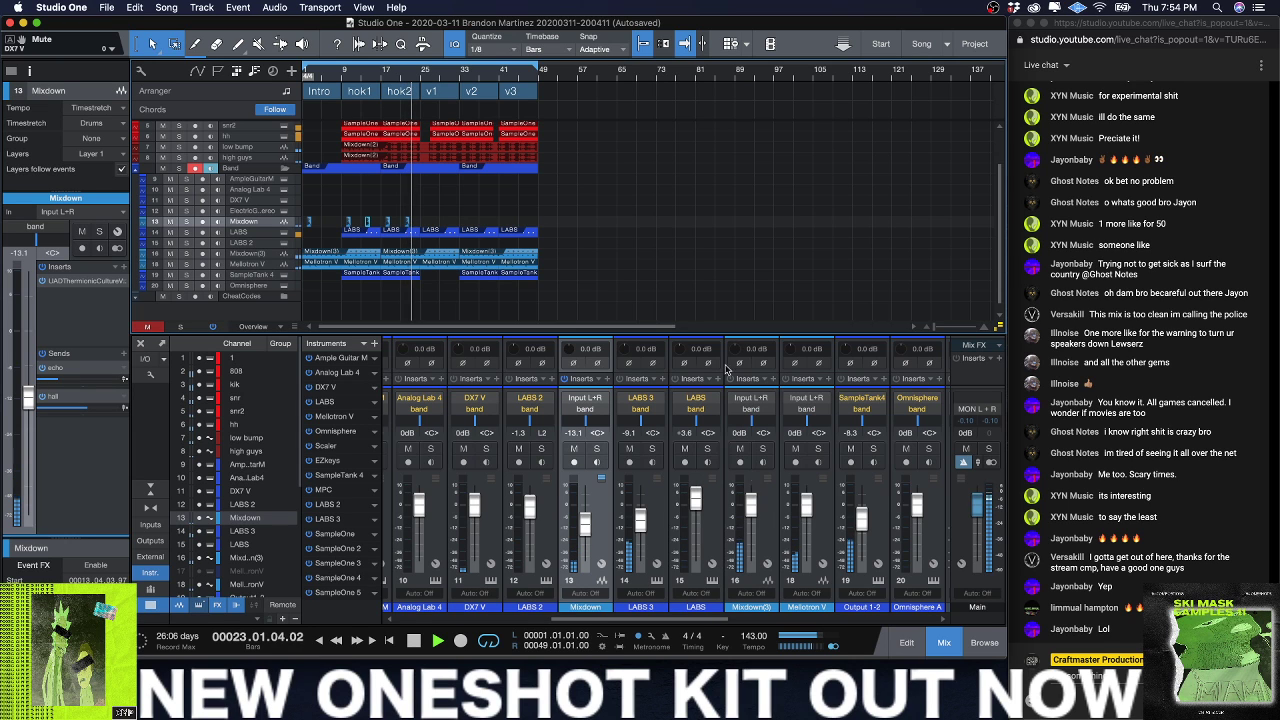
pyautogui.moveTo(645, 301); pyautogui.dragTo(646, 217)
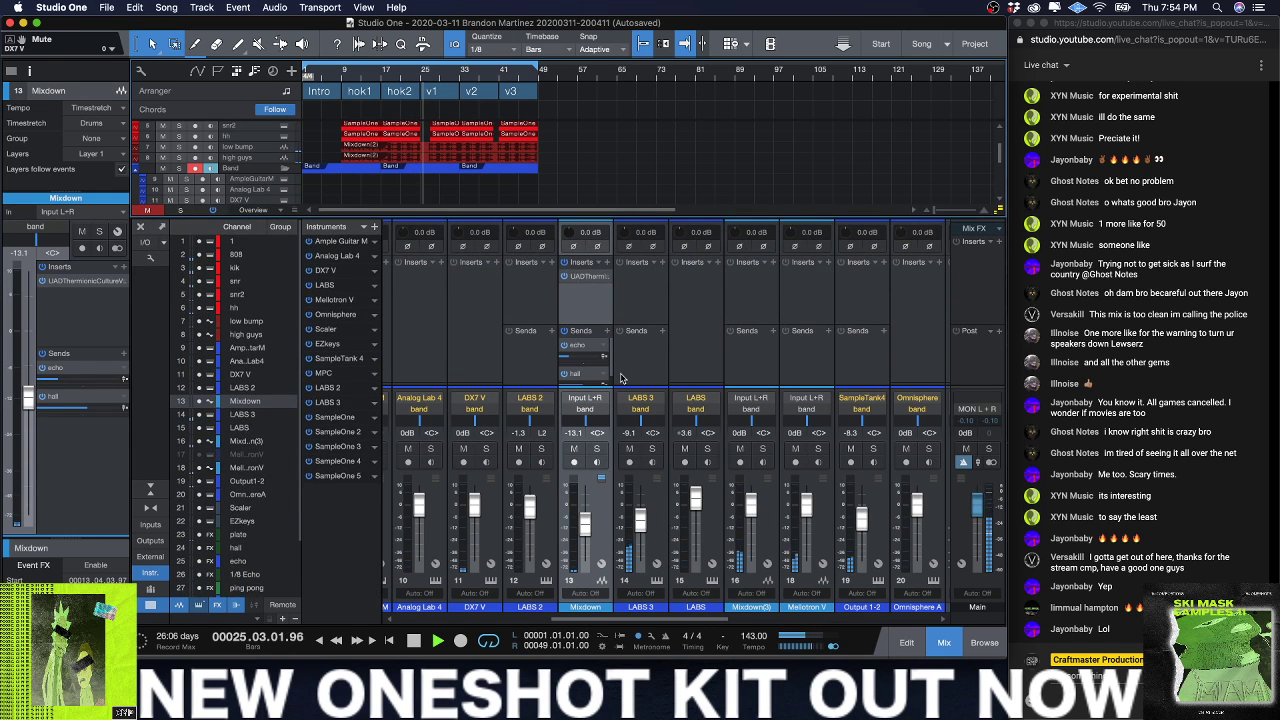
pyautogui.hscroll(-1, 620, 378)
pyautogui.hscroll(-10, 501, 398)
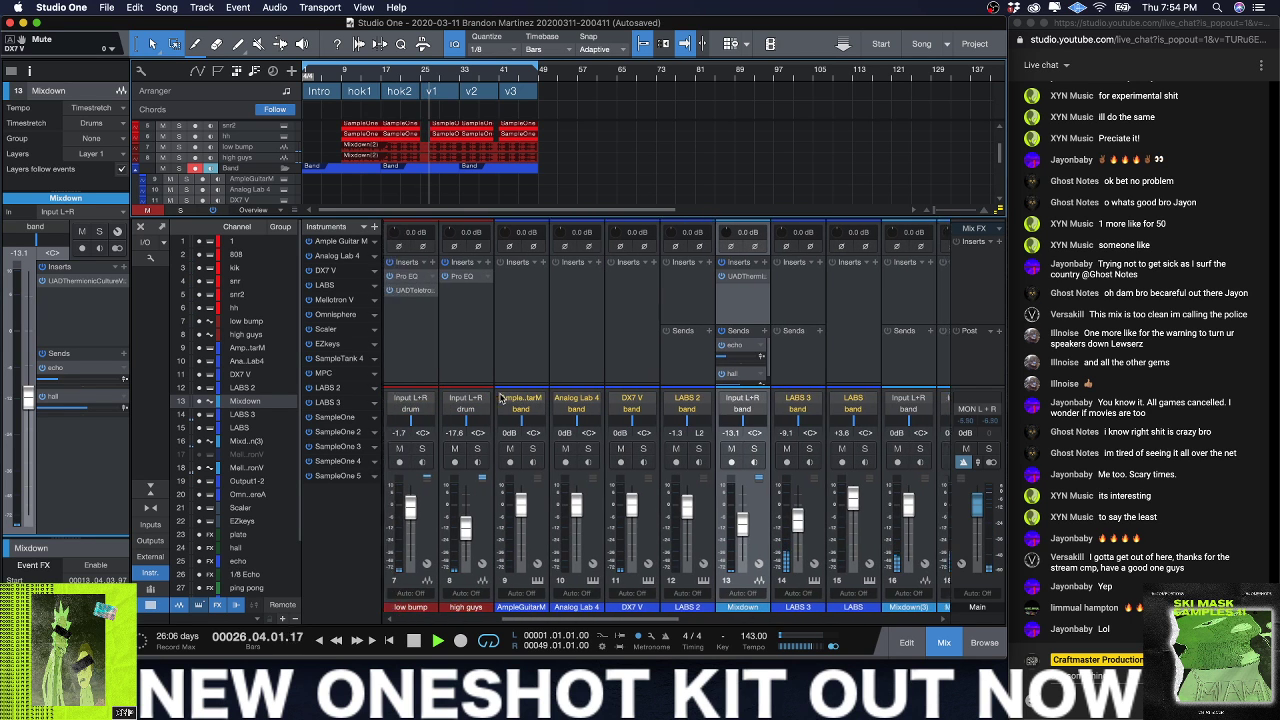
pyautogui.hscroll(-2, 500, 395)
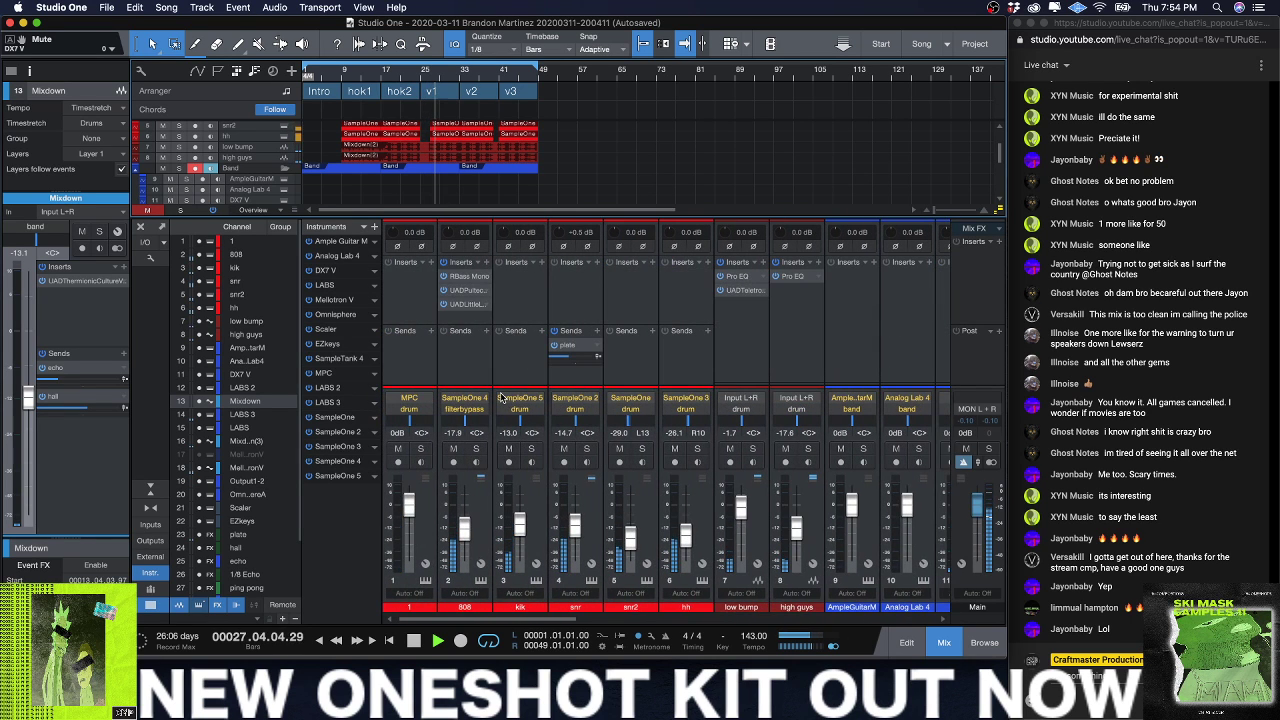
# Step: Unmute the band bus and set its input gain to 0.0 dB
pyautogui.hscroll(-1, 521, 403)
pyautogui.hscroll(6, 521, 403)
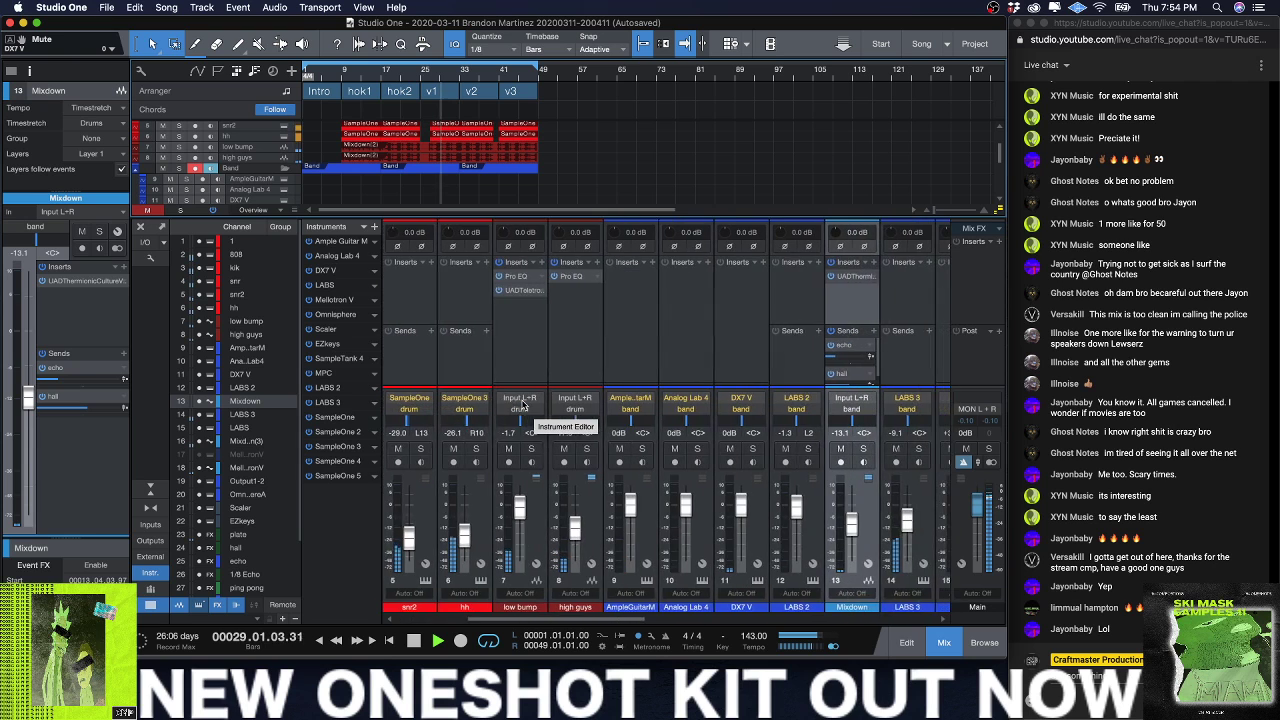
pyautogui.hscroll(6, 521, 403)
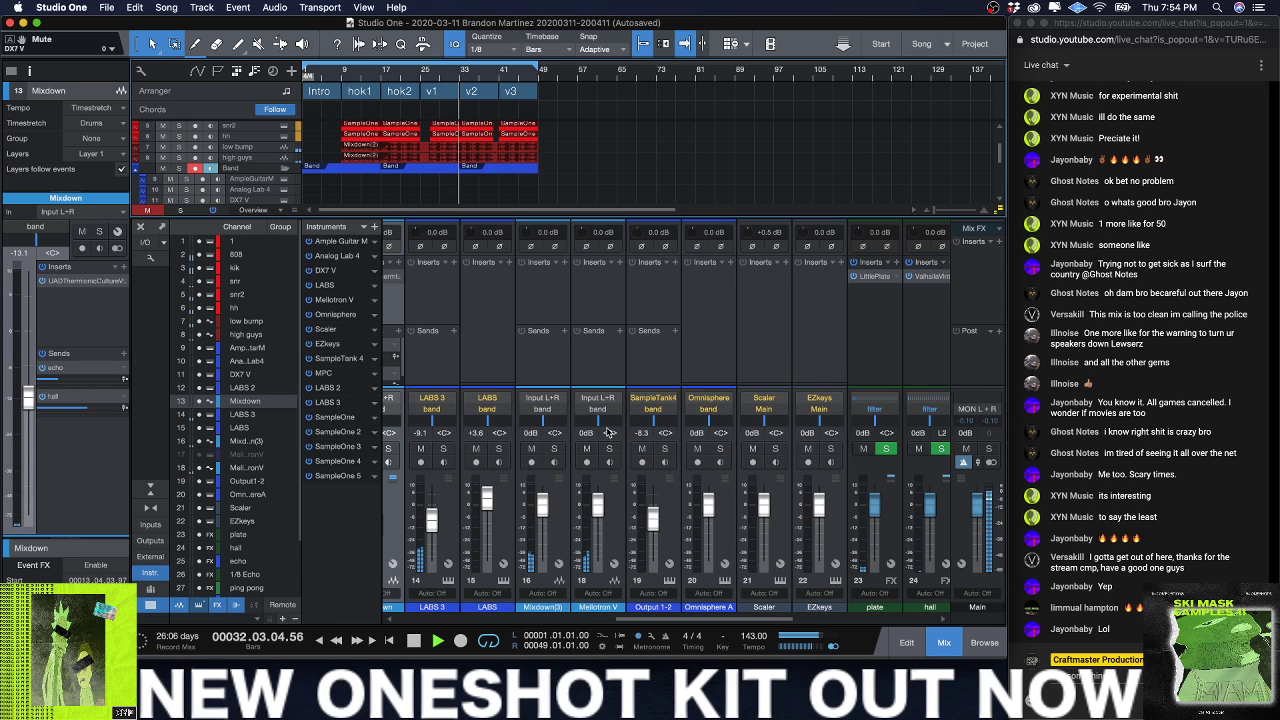
pyautogui.hscroll(8, 607, 430)
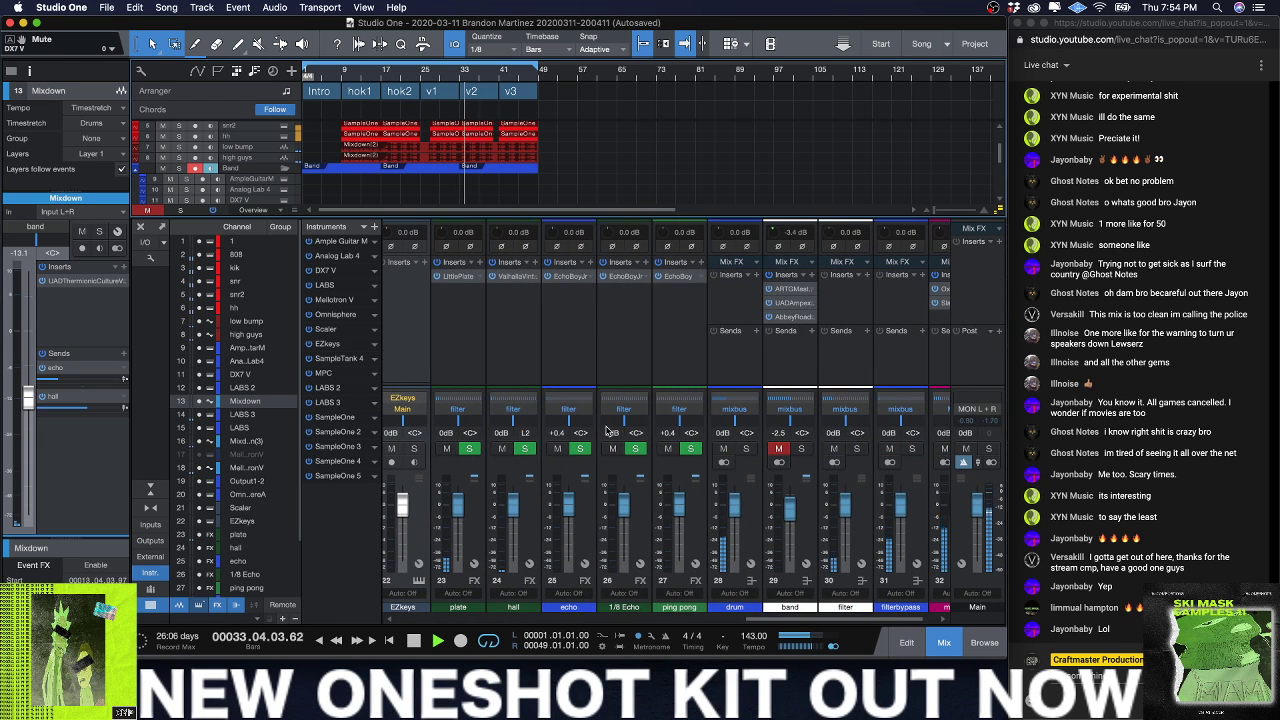
pyautogui.hscroll(2, 610, 432)
pyautogui.click(742, 448)
pyautogui.moveTo(742, 240); pyautogui.dragTo(740, 229)
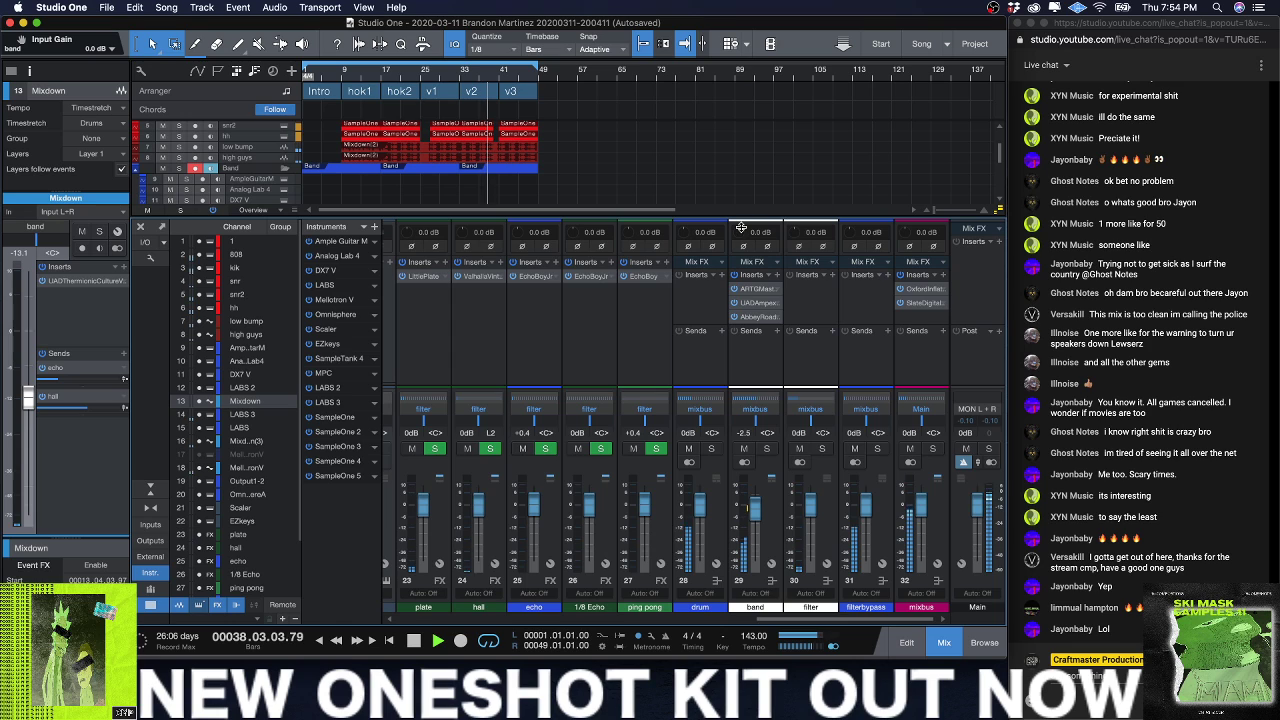
# Step: Set the hiss level to -25.00 dB and the hum level to -19.25 dB in the band bus's UAD Ampex ATR-102
pyautogui.click(756, 304)
pyautogui.moveTo(226, 278); pyautogui.dragTo(226, 330)
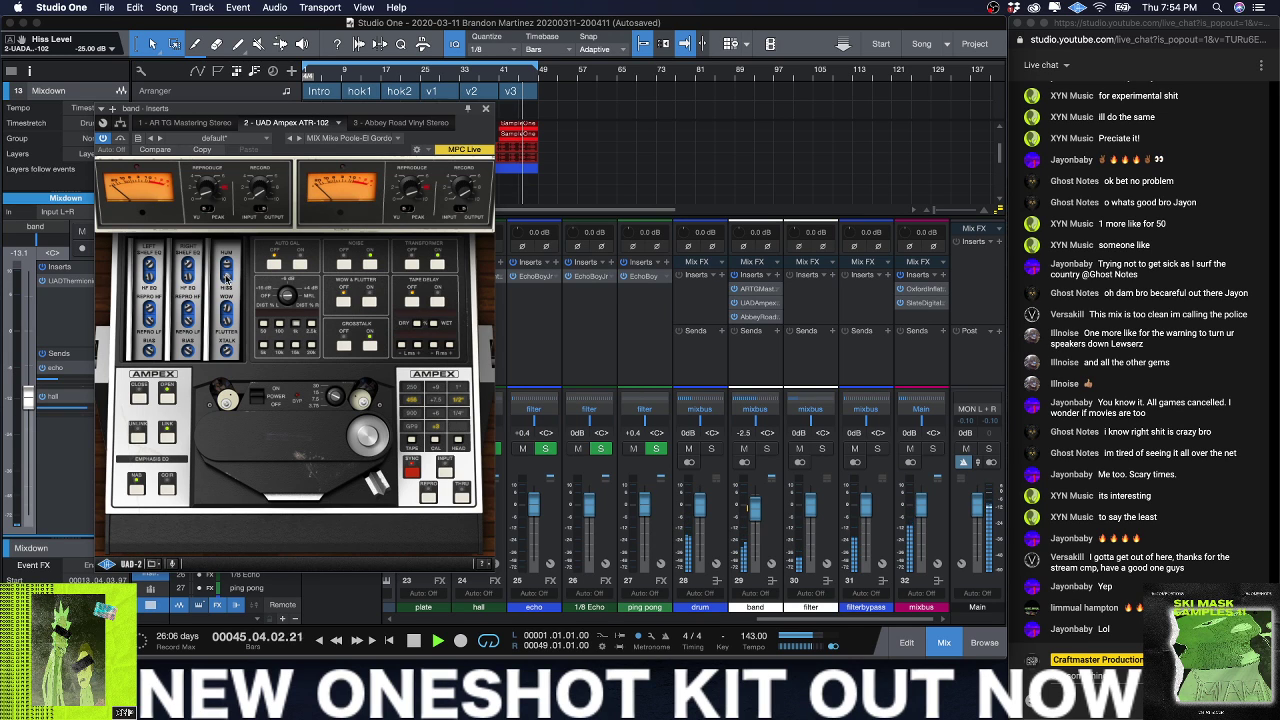
pyautogui.moveTo(226, 278); pyautogui.dragTo(220, 309)
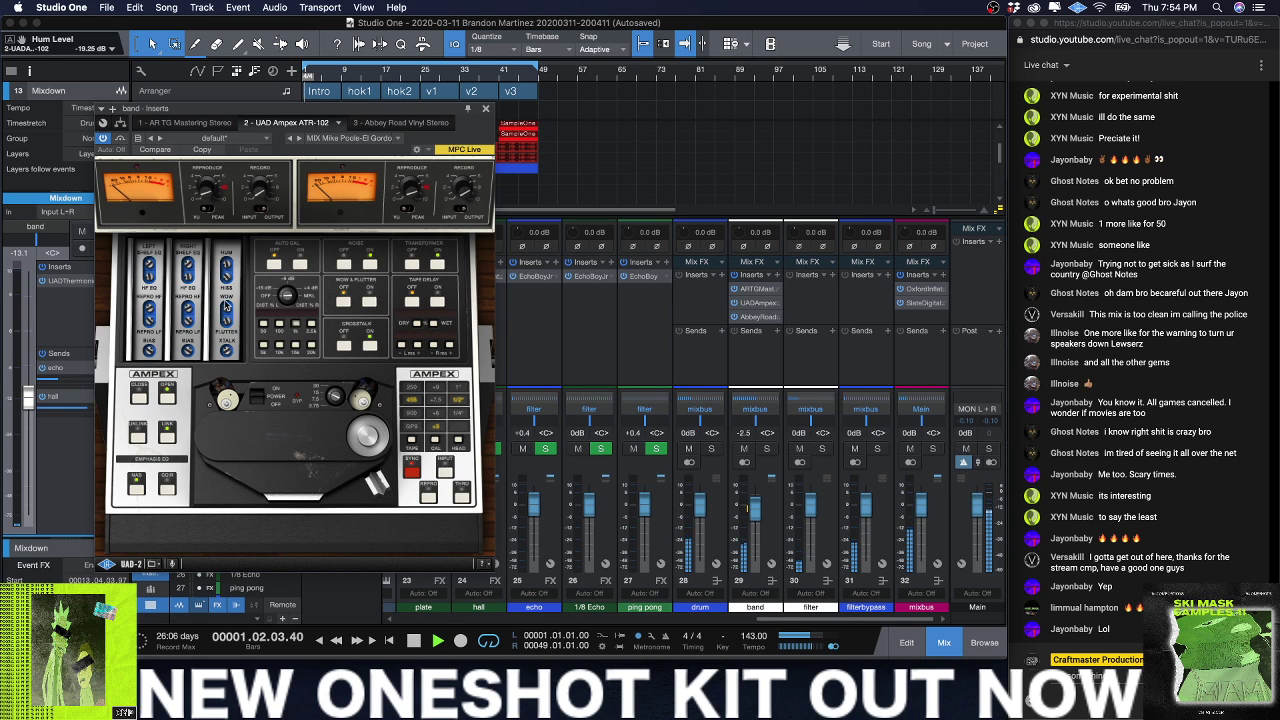
pyautogui.click(486, 110)
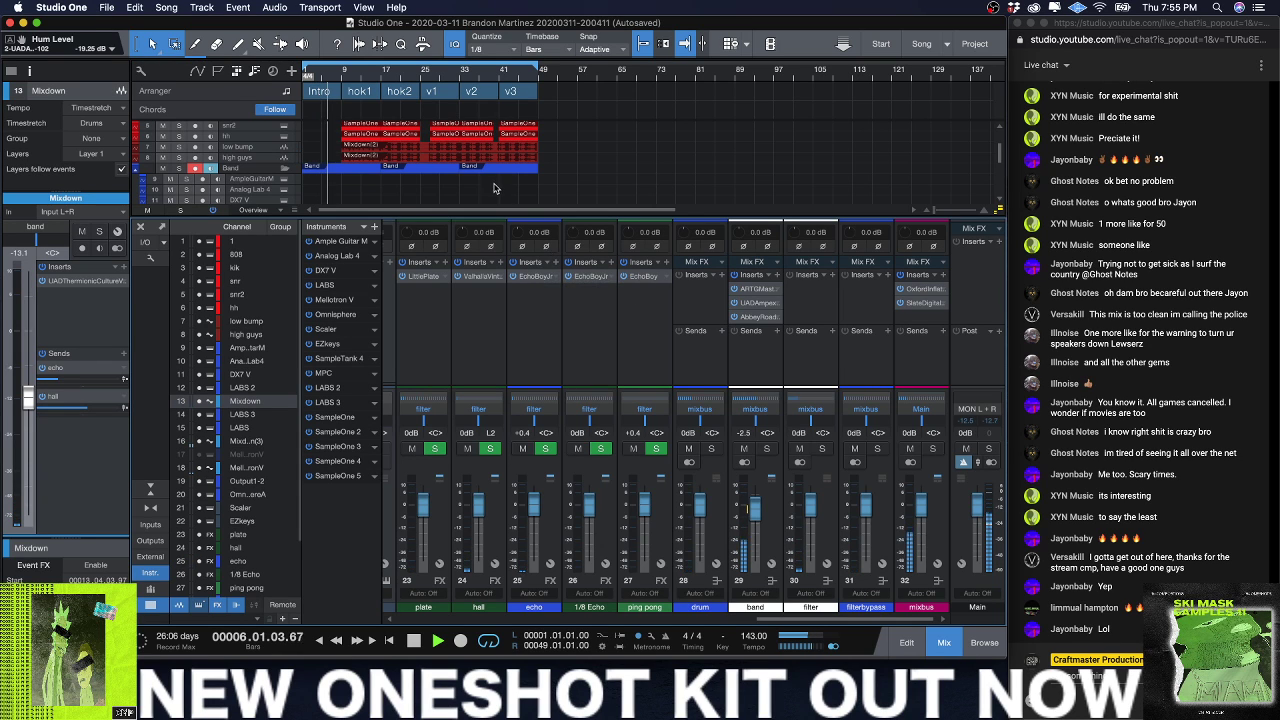
# Step: Append copies of the hok2, hok1, v2 and v3 sections, in that order, to the end of the arrangement
pyautogui.click(399, 92)
pyautogui.press('super+d')
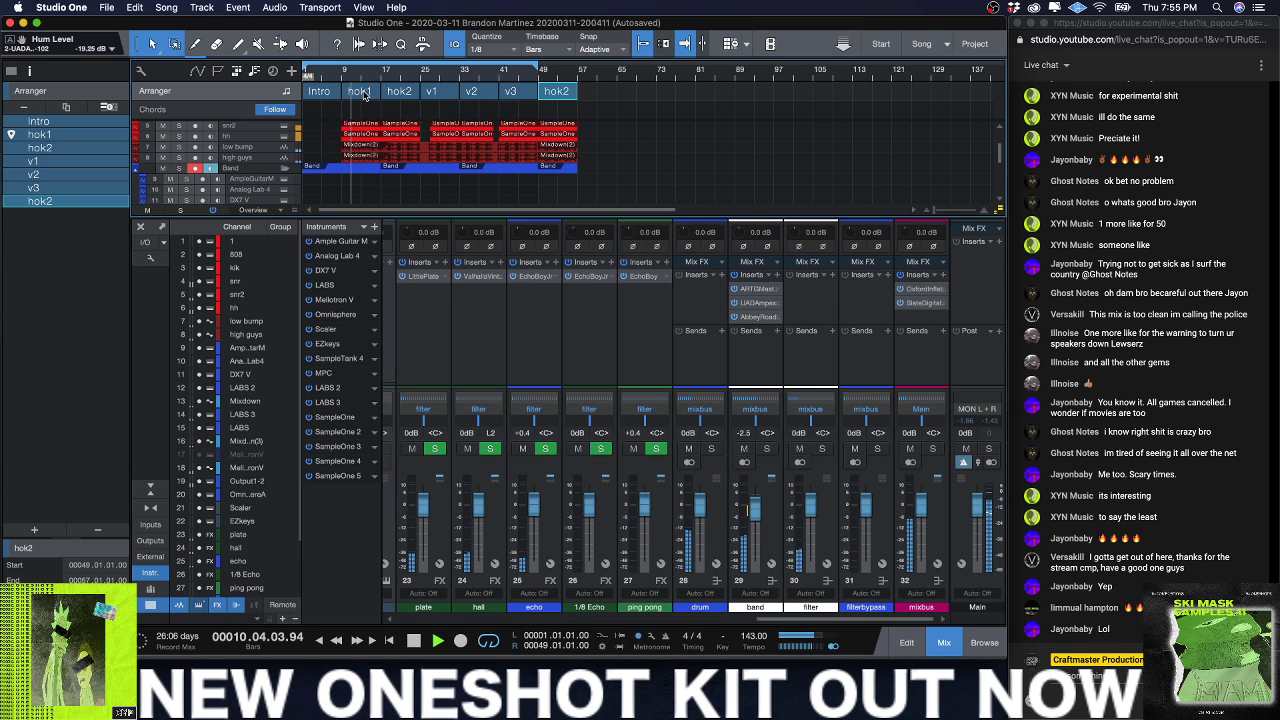
pyautogui.click(361, 92)
pyautogui.press('super+d')
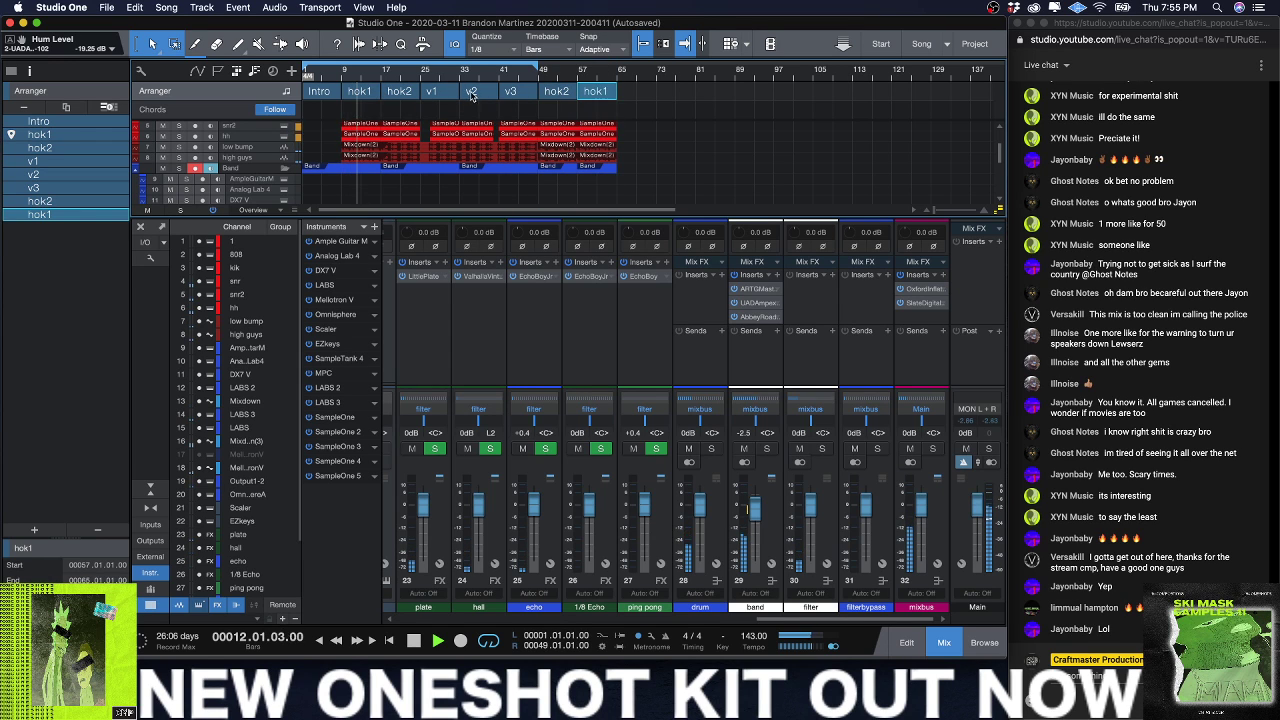
pyautogui.click(470, 94)
pyautogui.press('super+d')
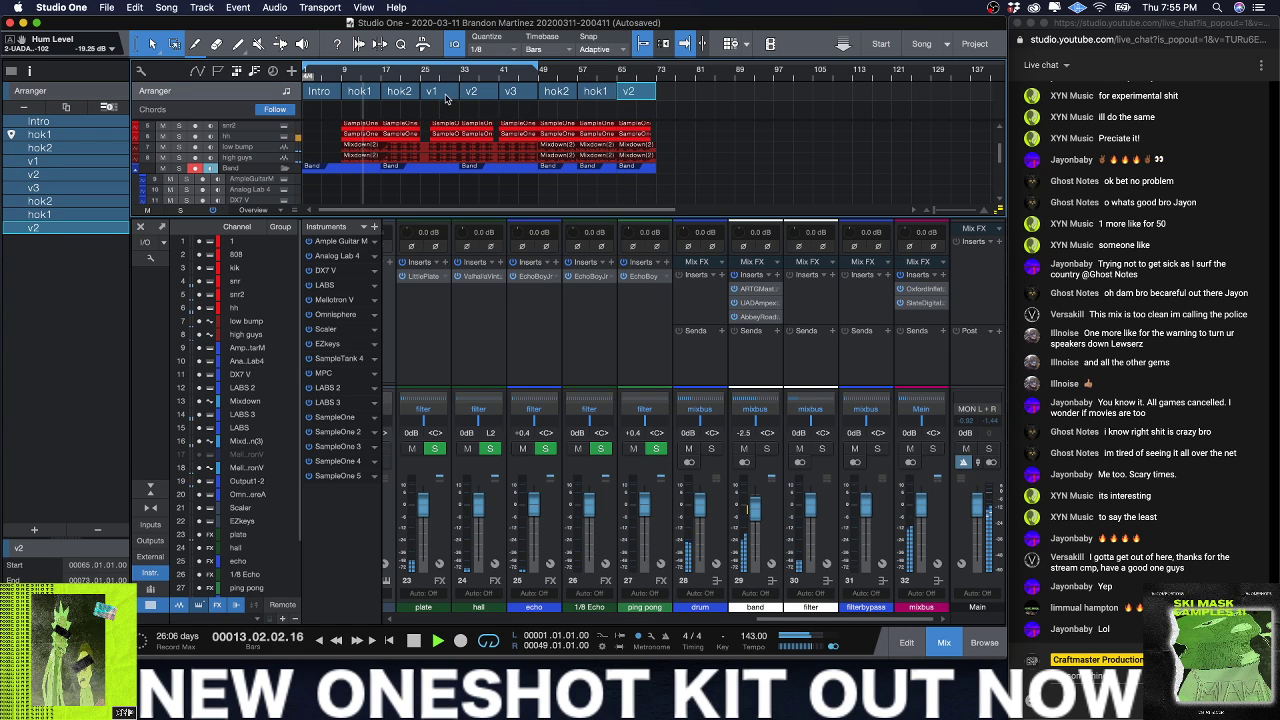
pyautogui.click(513, 93)
pyautogui.press('super+d')
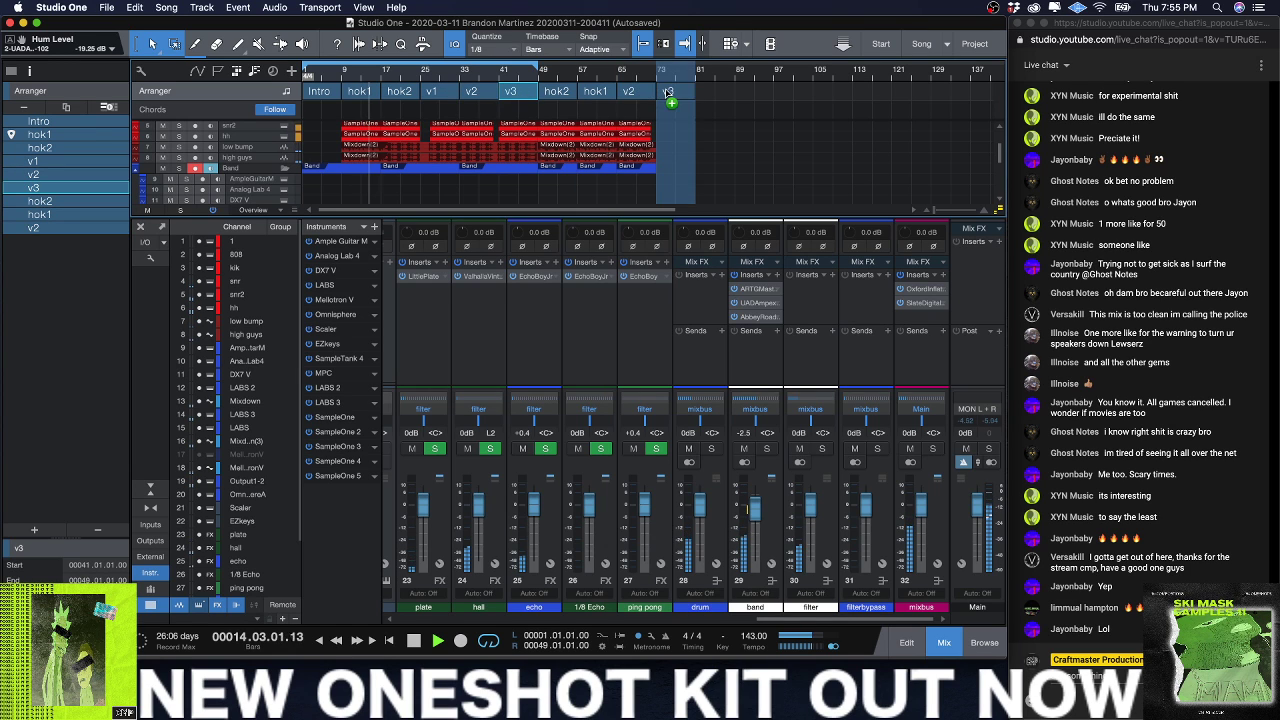
# Step: Append copies of the v1, hok2 and hok1 sections and extend the loop range to bar 105
pyautogui.click(433, 92)
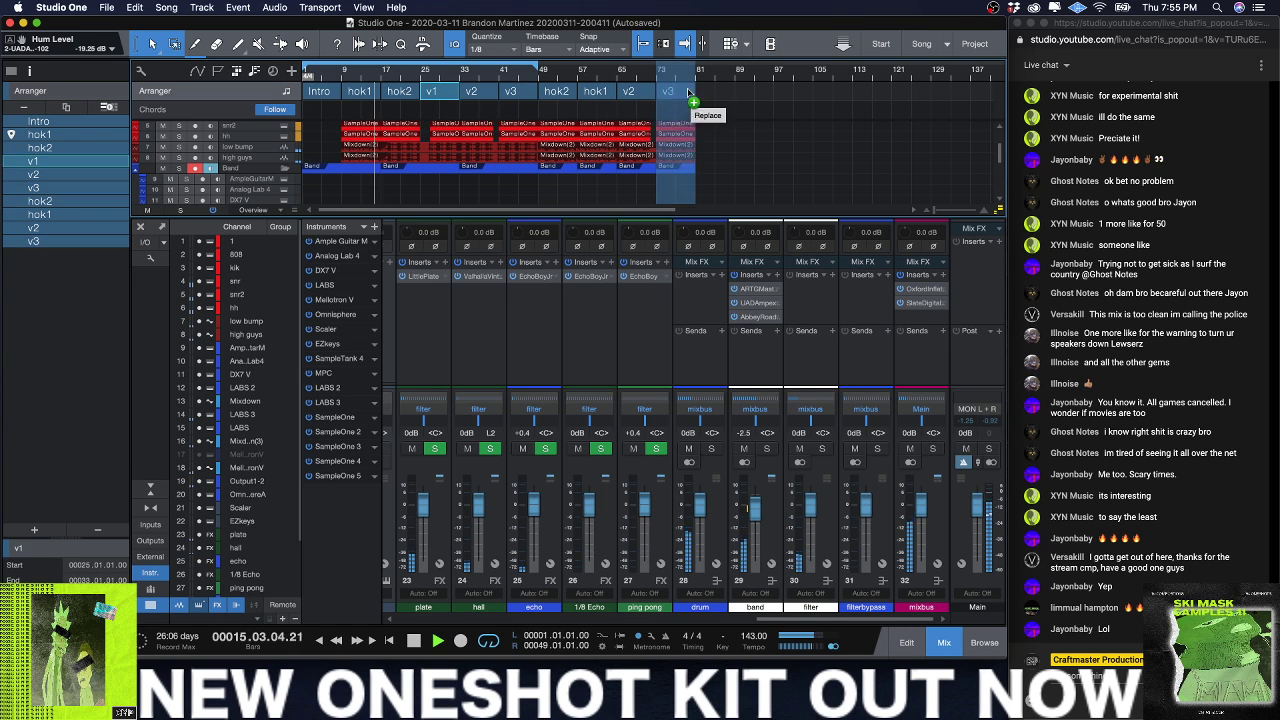
pyautogui.press('super+d')
pyautogui.click(400, 92)
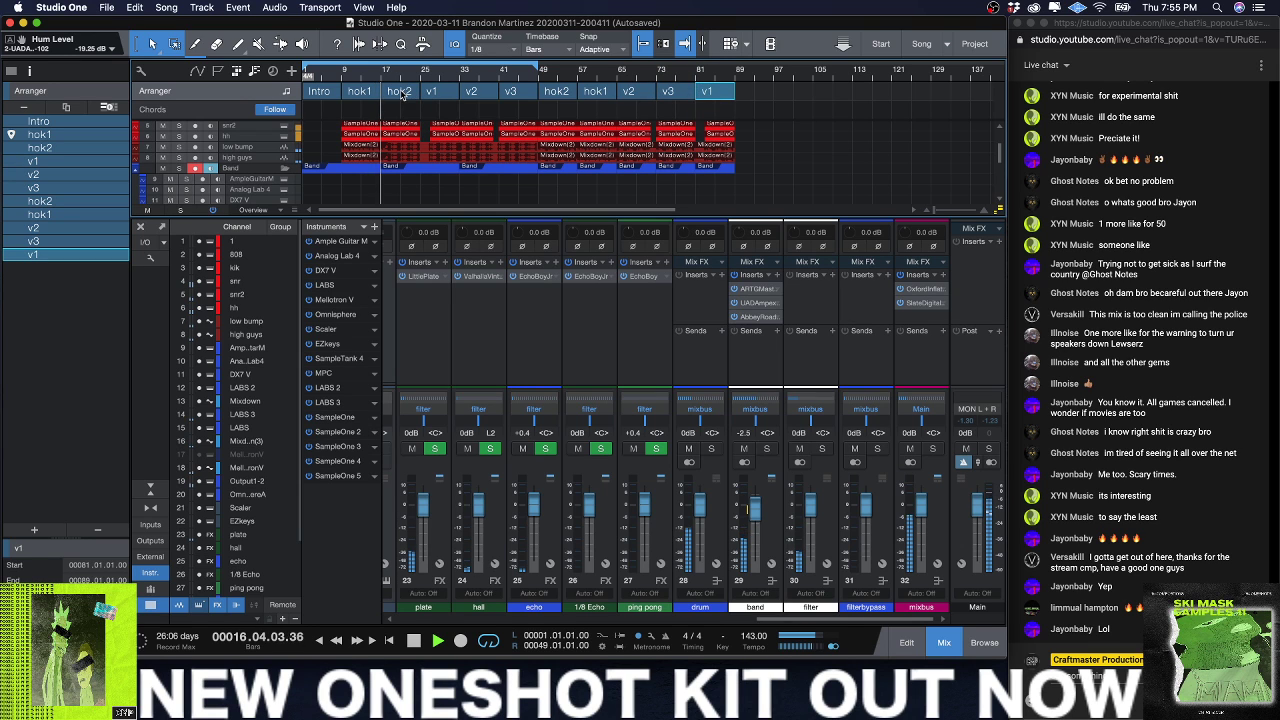
pyautogui.press('super+d')
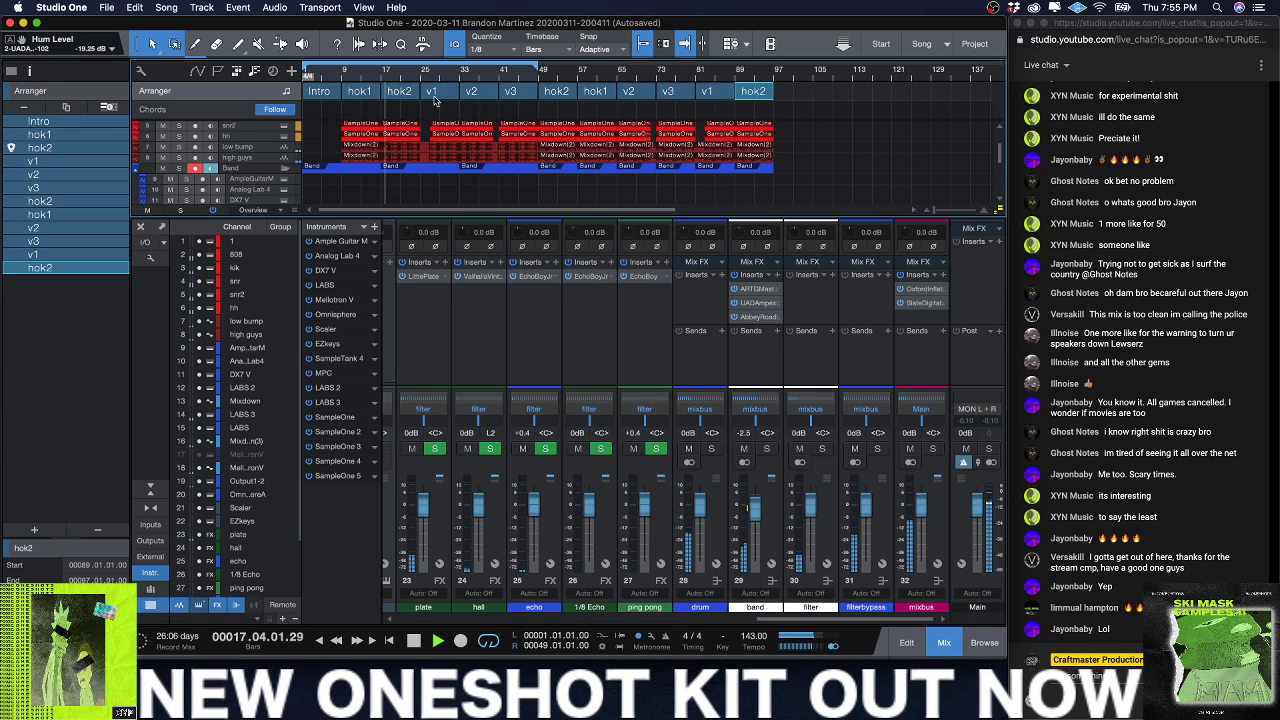
pyautogui.click(359, 92)
pyautogui.press('super+d')
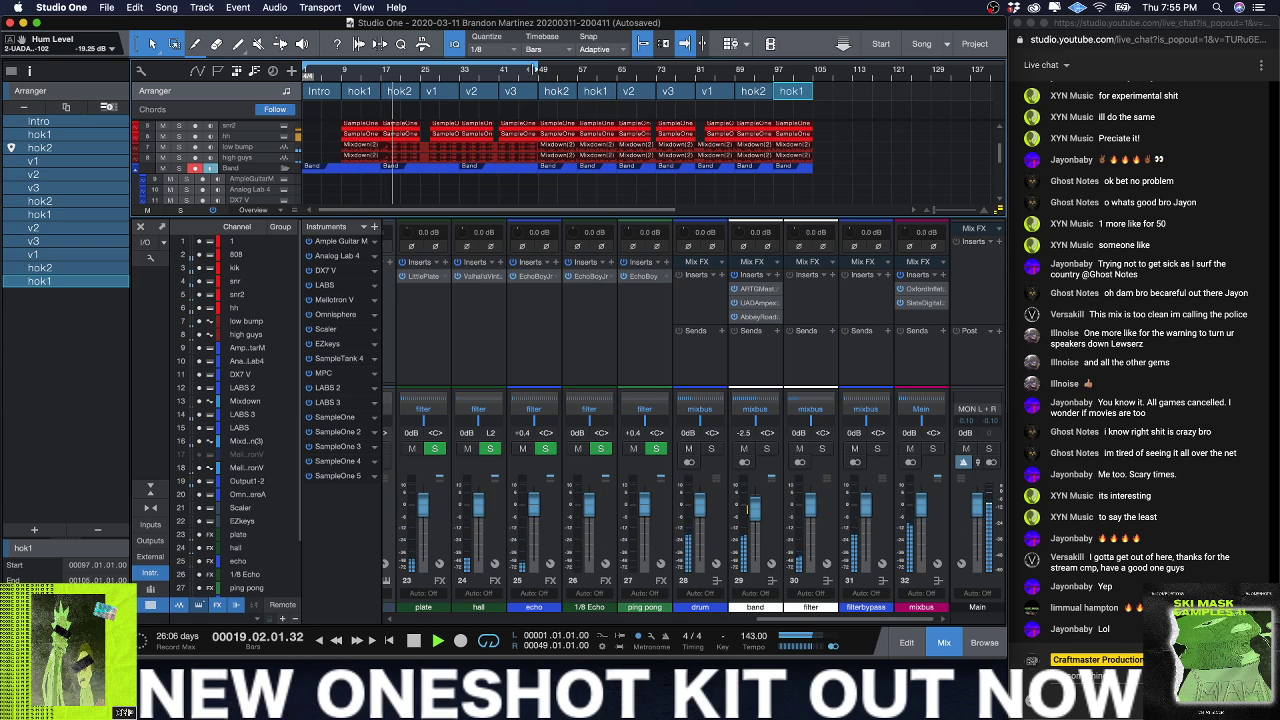
pyautogui.moveTo(540, 69); pyautogui.dragTo(818, 99)
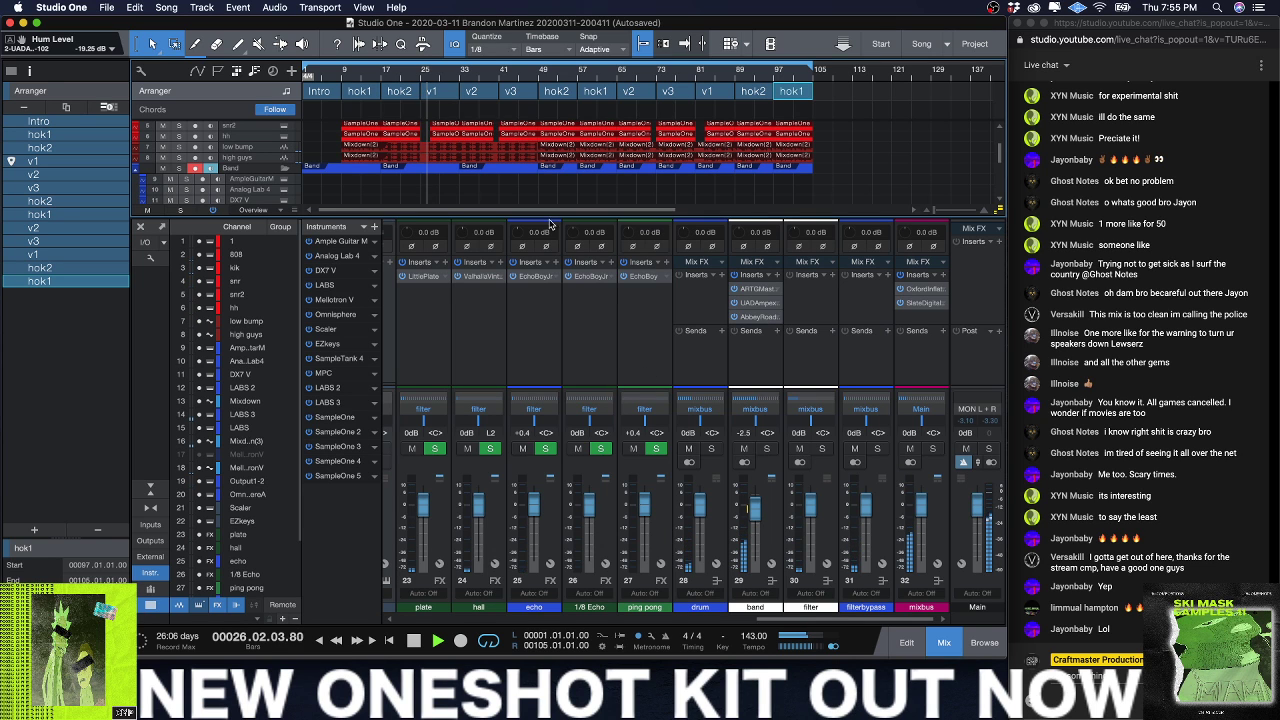
# Step: Delete the Mellotron V audio clips from both v1 sections and both v2 sections
pyautogui.moveTo(551, 386); pyautogui.dragTo(540, 330)
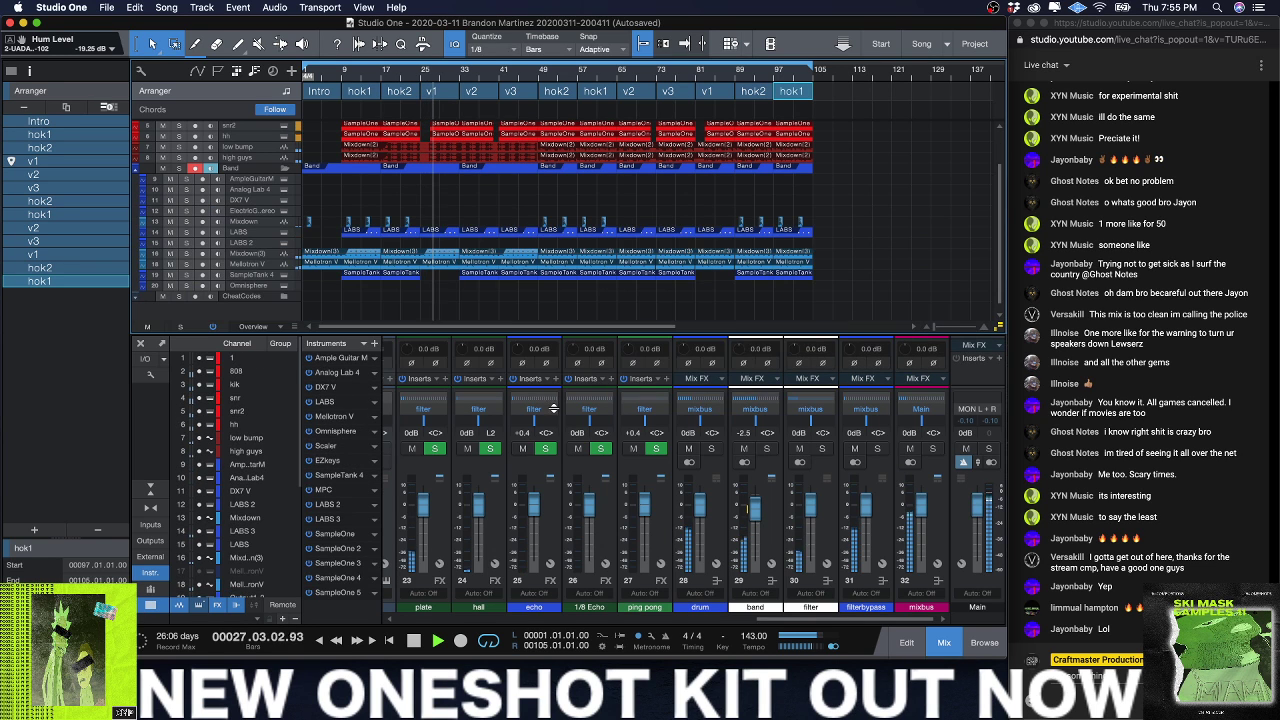
pyautogui.scroll(-1, 519, 262)
pyautogui.scroll(5, 497, 257)
pyautogui.scroll(-5, 497, 257)
pyautogui.scroll(2, 494, 256)
pyautogui.scroll(4, 494, 256)
pyautogui.scroll(-4, 495, 256)
pyautogui.scroll(3, 496, 257)
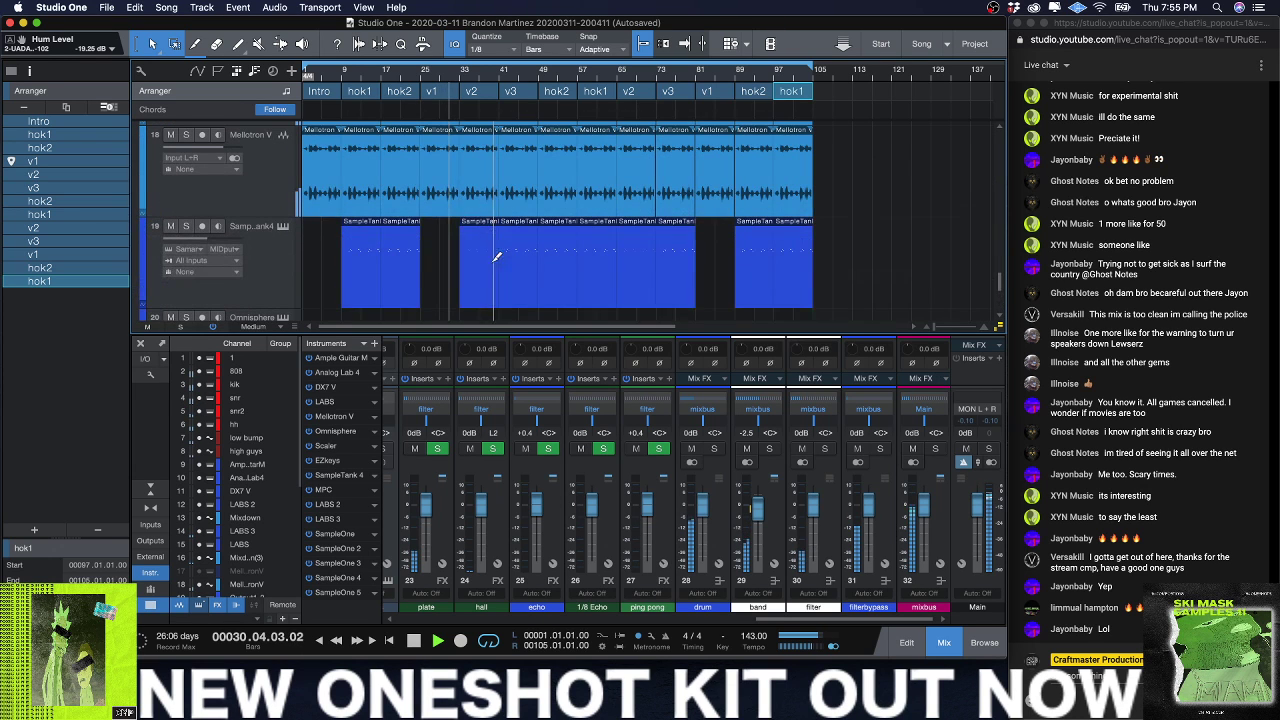
pyautogui.click(480, 205)
pyautogui.press('Delete')
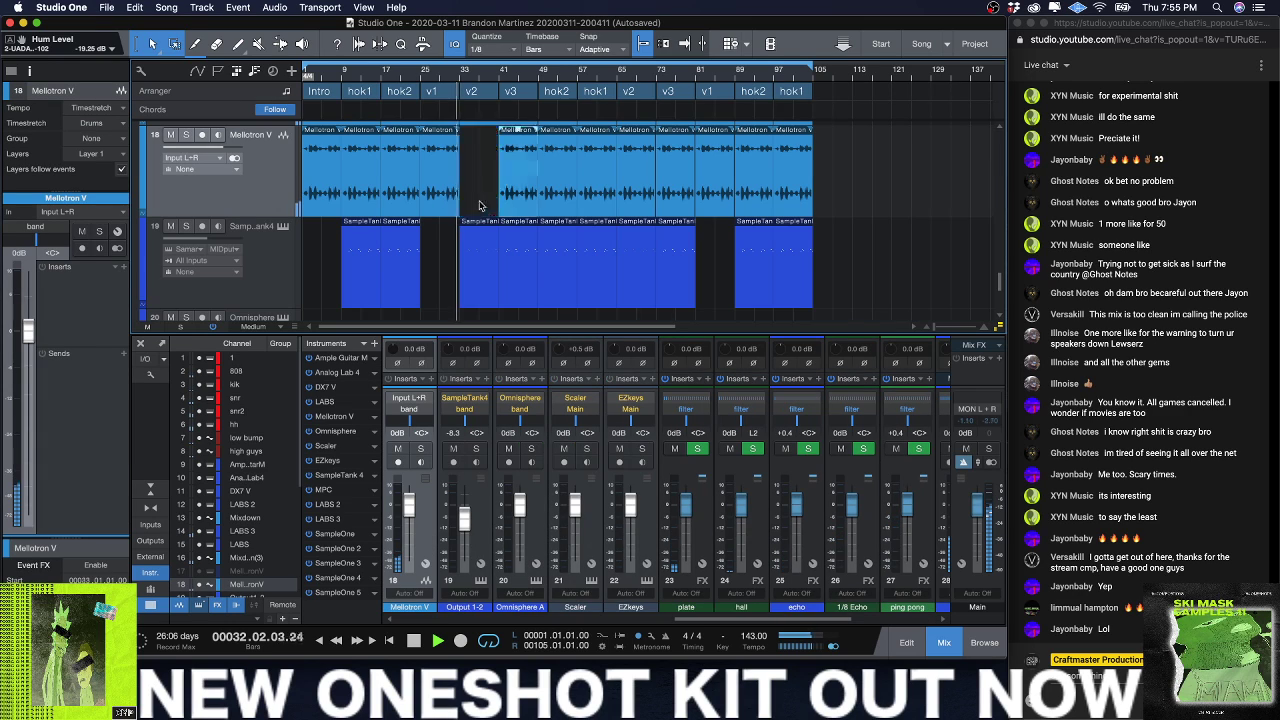
pyautogui.click(446, 208)
pyautogui.press('Delete')
pyautogui.click(714, 190)
pyautogui.press('Delete')
pyautogui.click(634, 205)
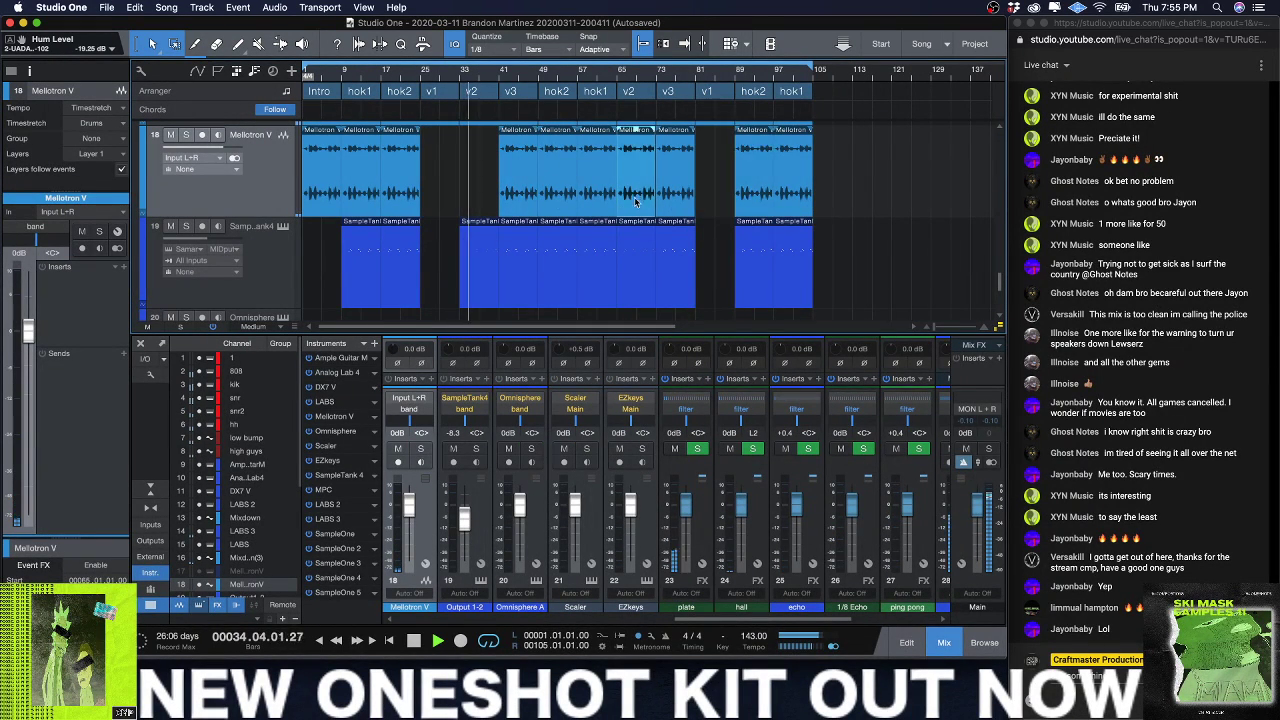
pyautogui.press('Delete')
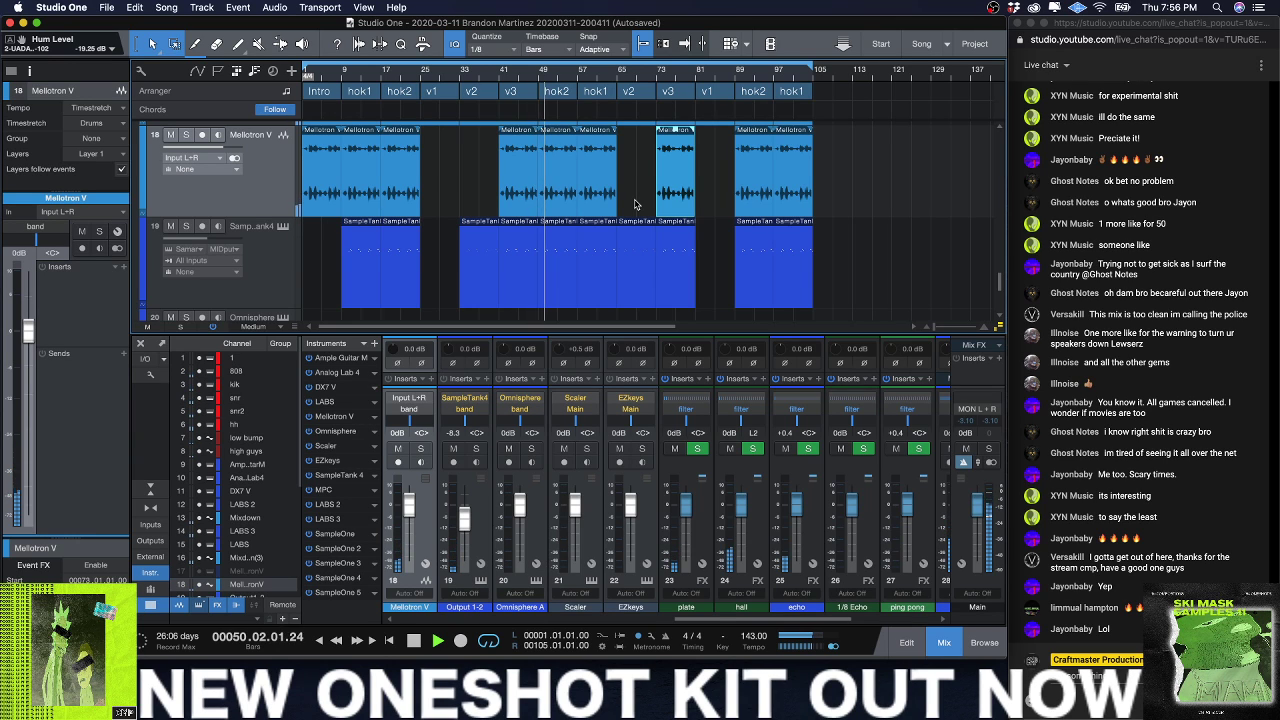
# Step: Insert a UAD Maag EQ4 on the Mixdown track, with the air band at 40 kHz and the 160 Hz band at -2.0
pyautogui.scroll(1, 465, 206)
pyautogui.scroll(5, 465, 206)
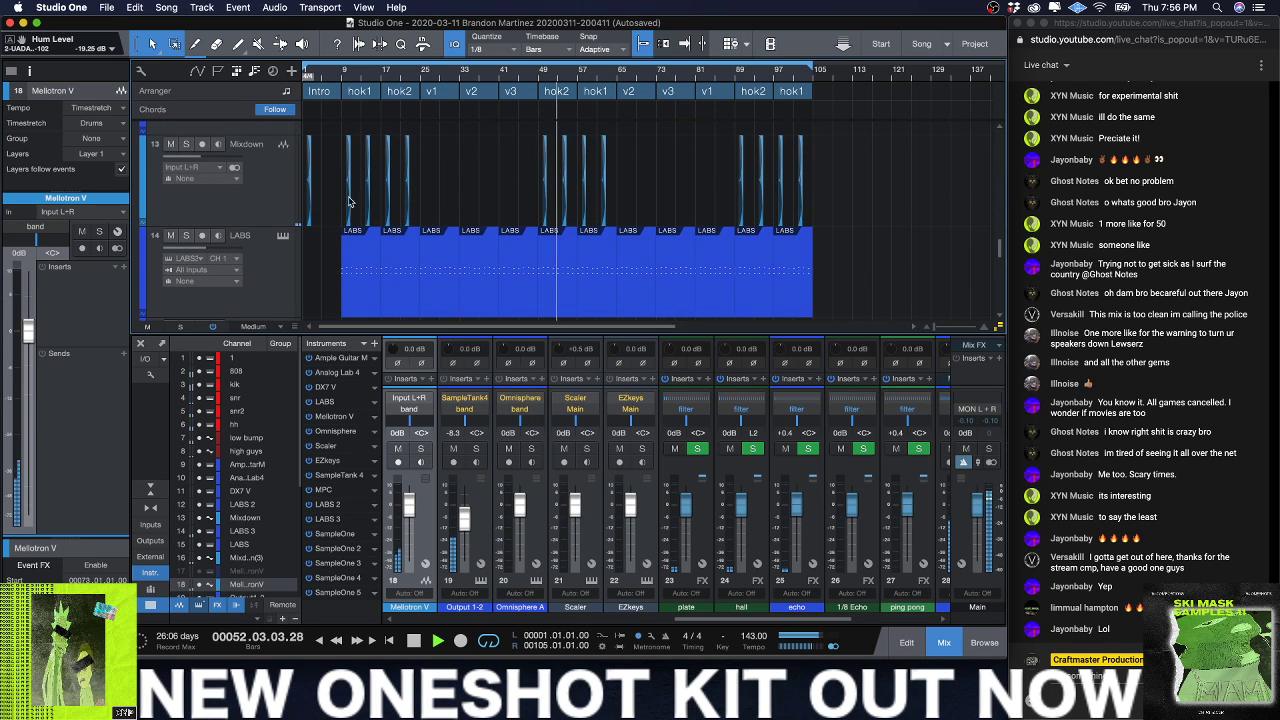
pyautogui.click(253, 199)
pyautogui.click(123, 267)
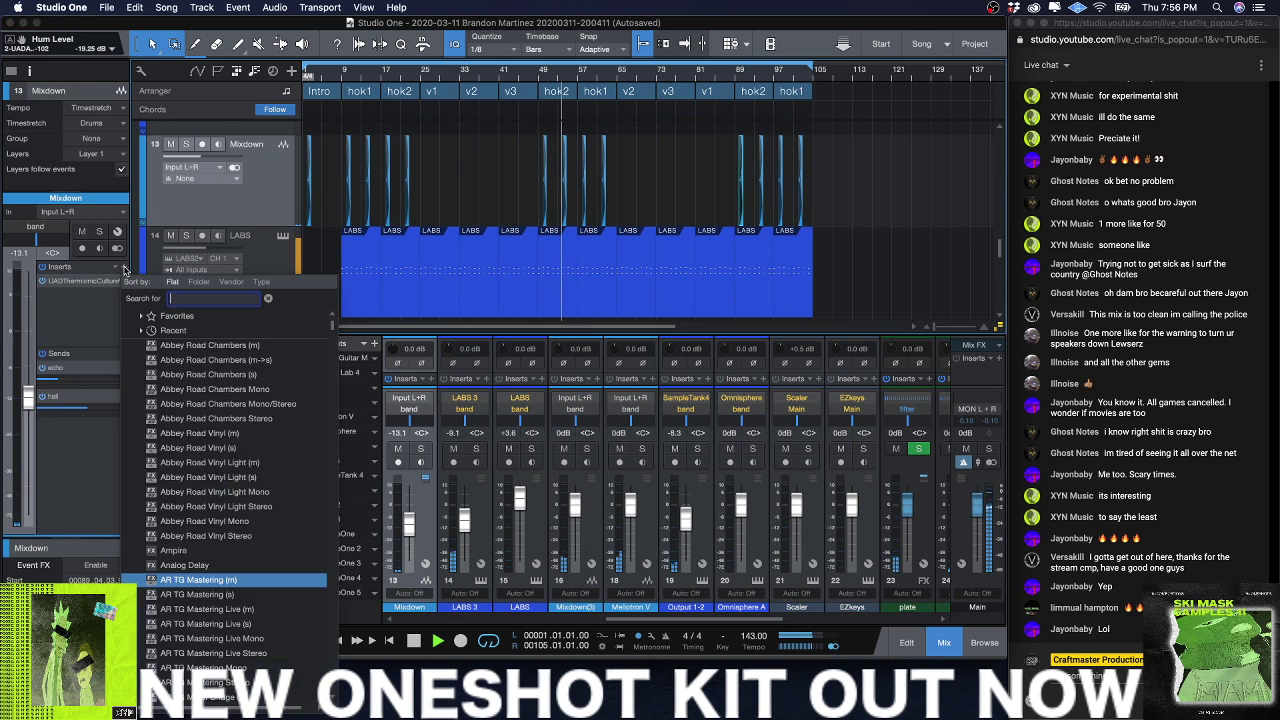
pyautogui.write('maag')
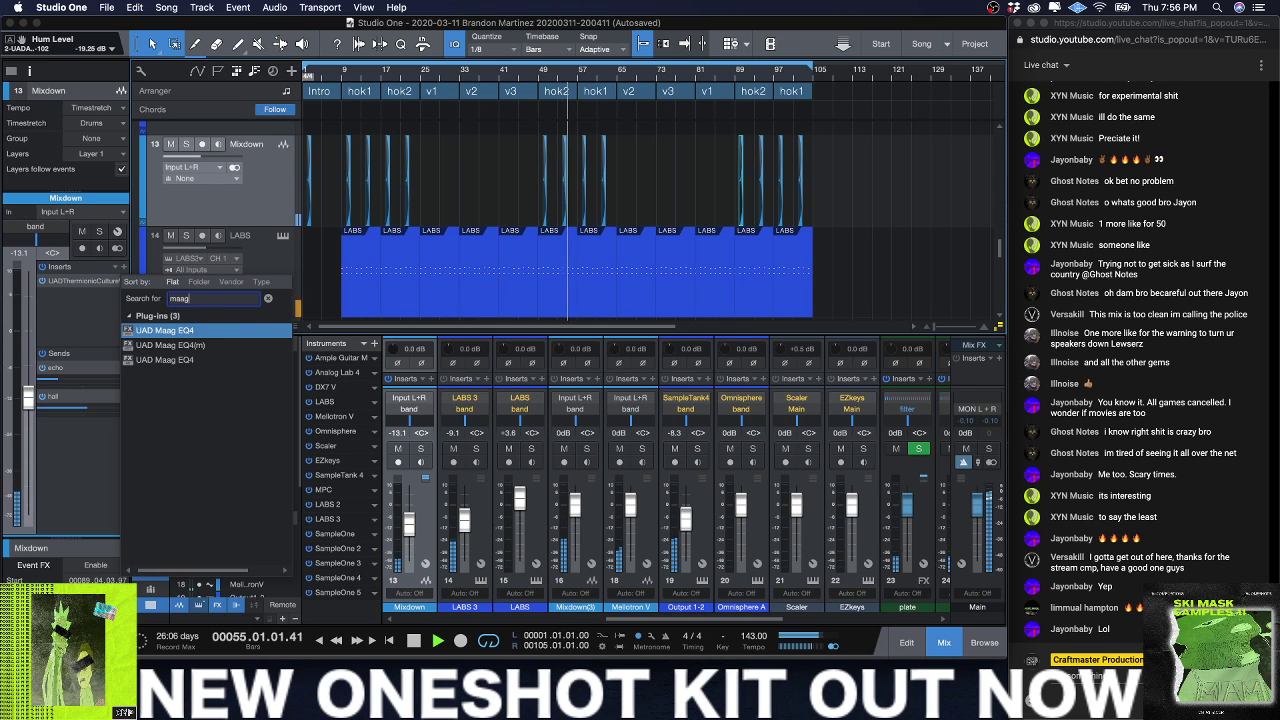
pyautogui.press('Return')
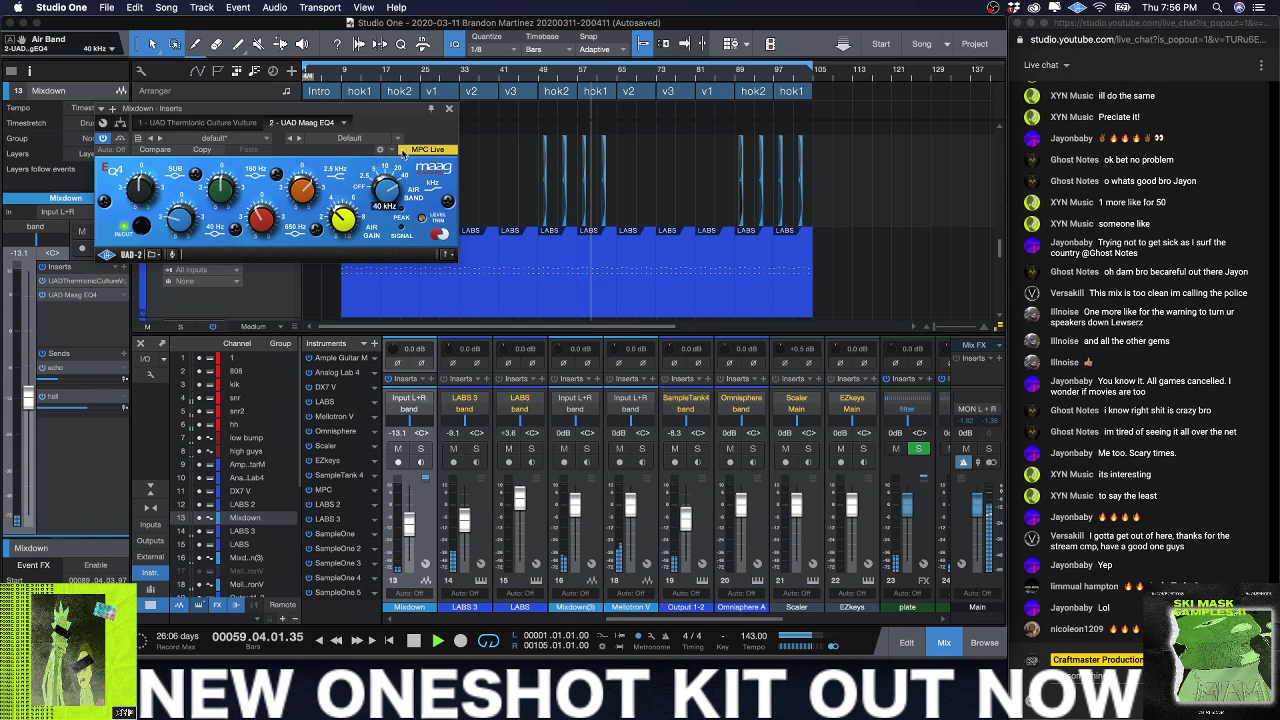
pyautogui.moveTo(225, 190); pyautogui.dragTo(221, 203)
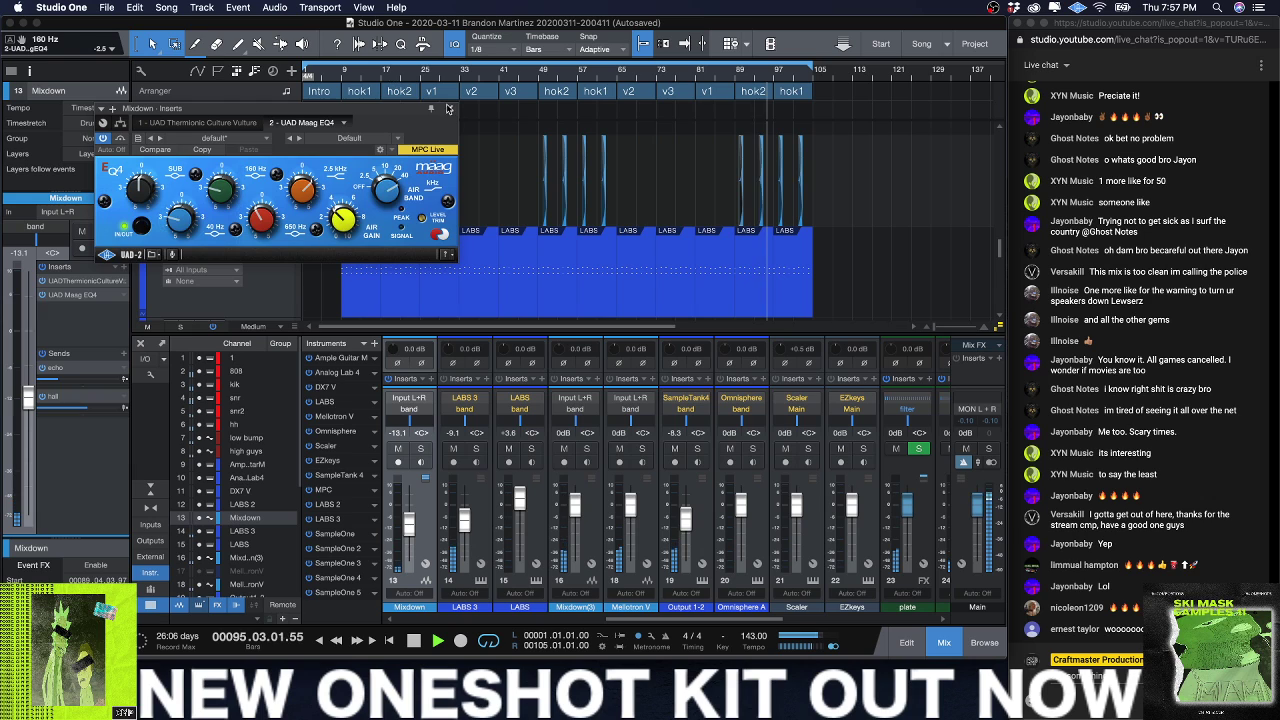
pyautogui.click(449, 108)
# Step: Solo the LABS track, audition it from shortly before hok1, and unsolo it again
pyautogui.press('space')
pyautogui.press('f')
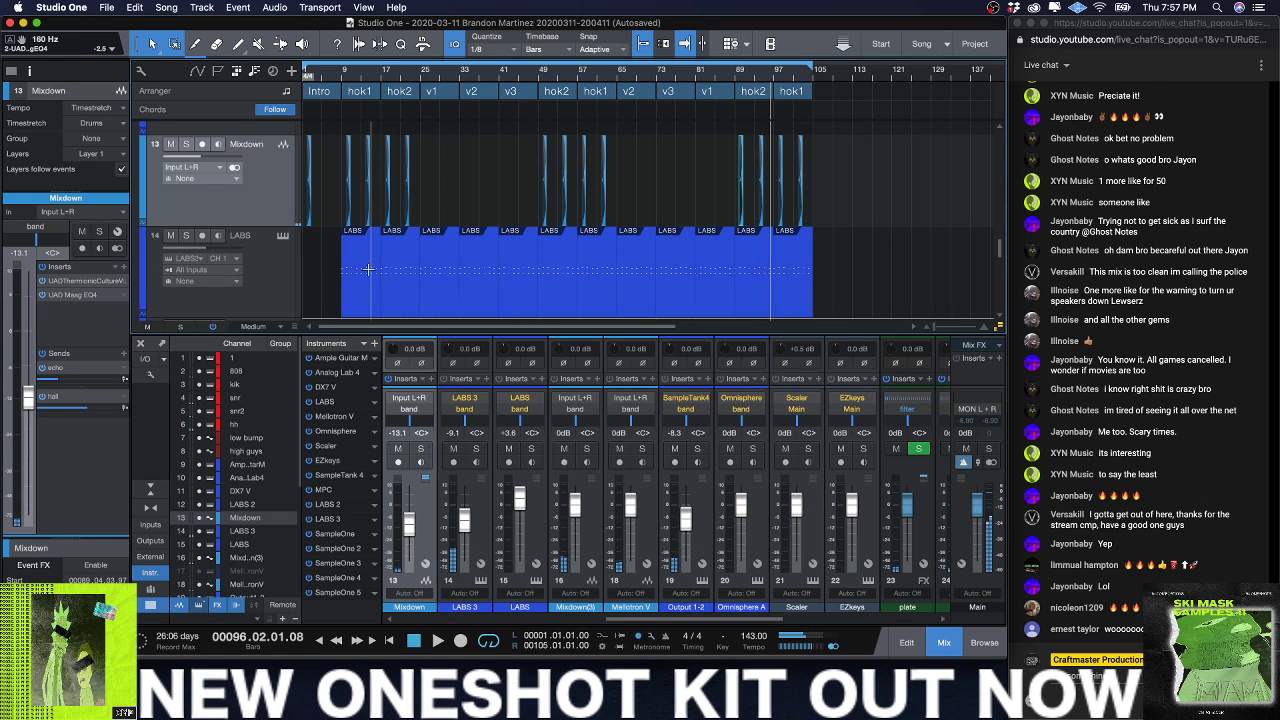
pyautogui.click(187, 236)
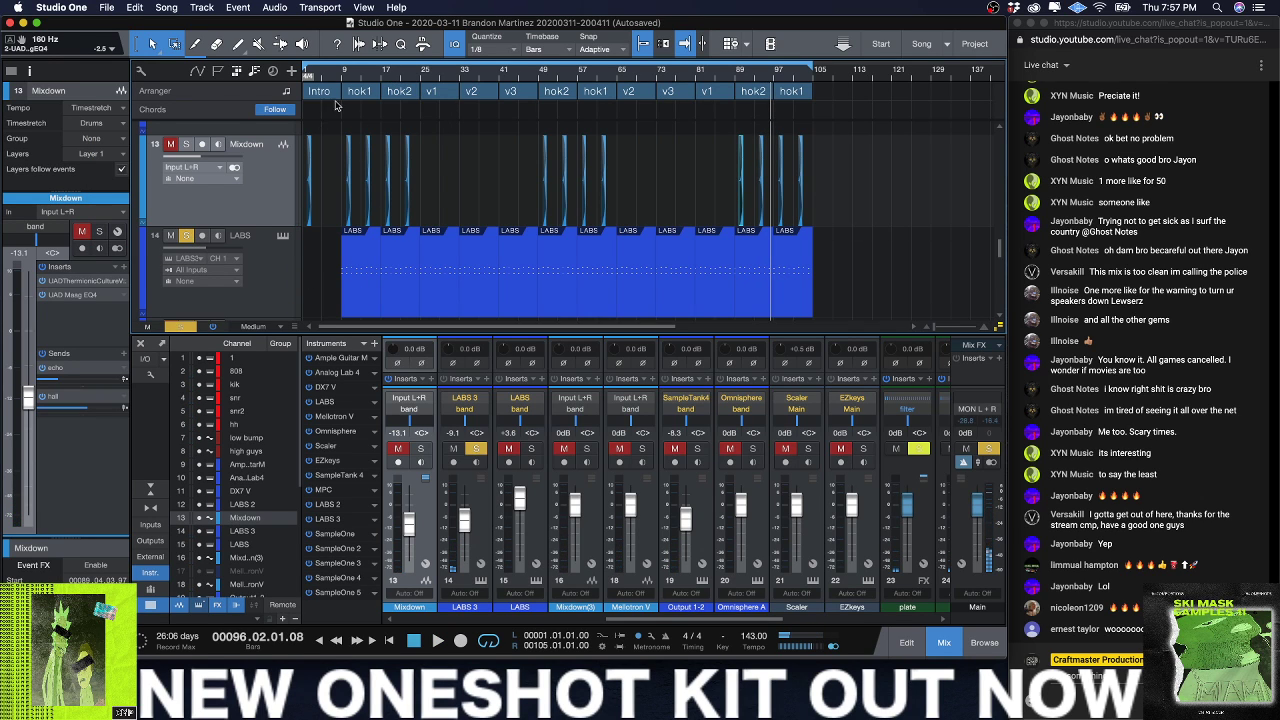
pyautogui.click(331, 78)
pyautogui.press('space')
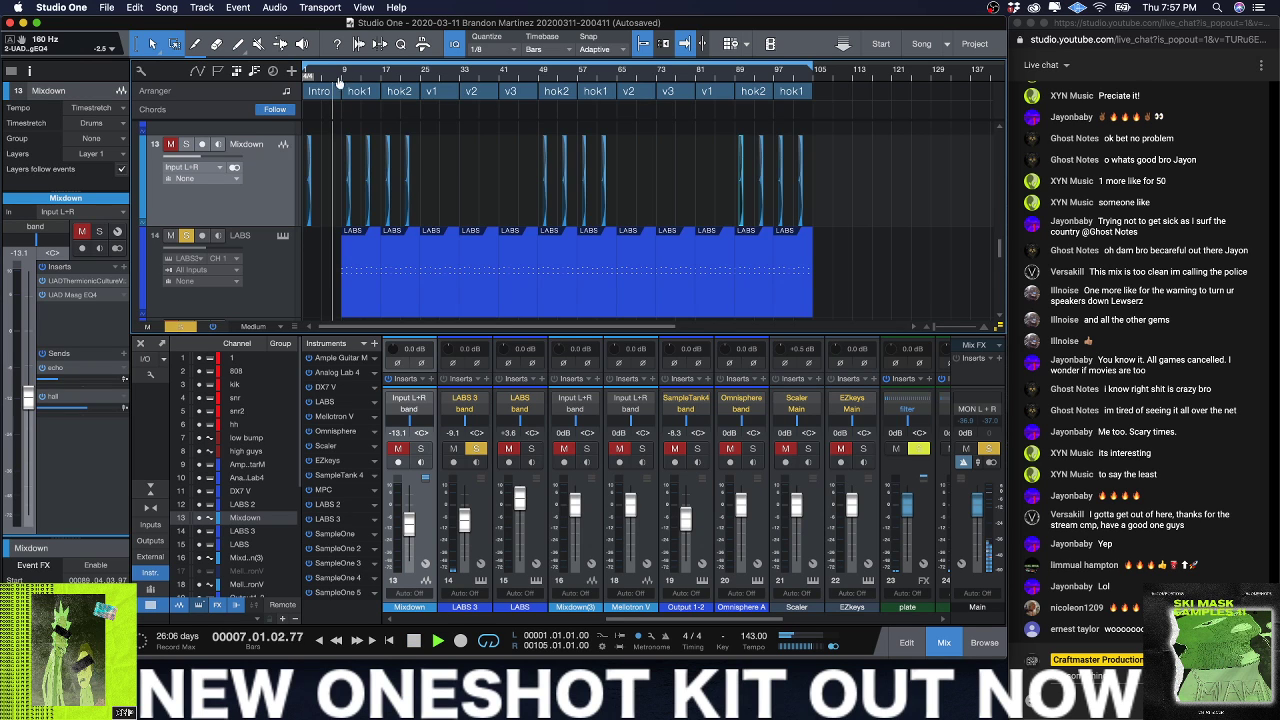
pyautogui.press('e')
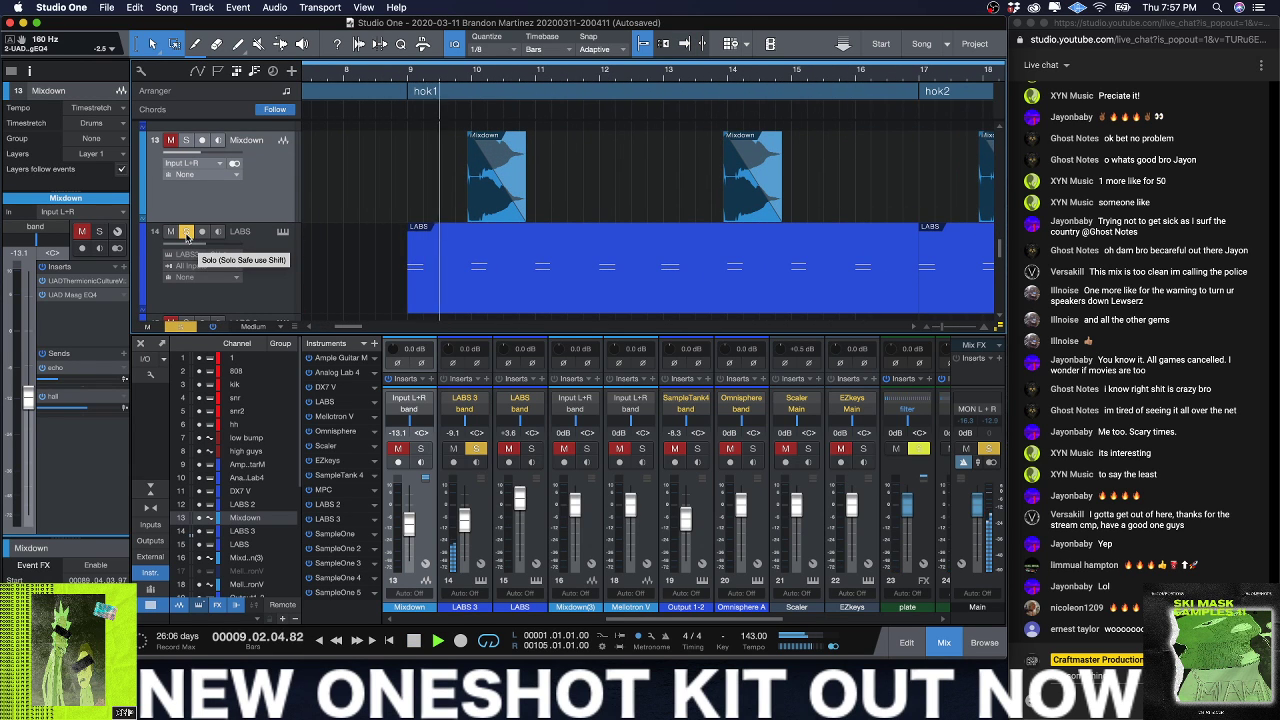
pyautogui.click(186, 233)
# Step: Play through hok1 to check the mix while bringing the Mixdown(3) track into view, and stop playback
pyautogui.scroll(-5, 230, 257)
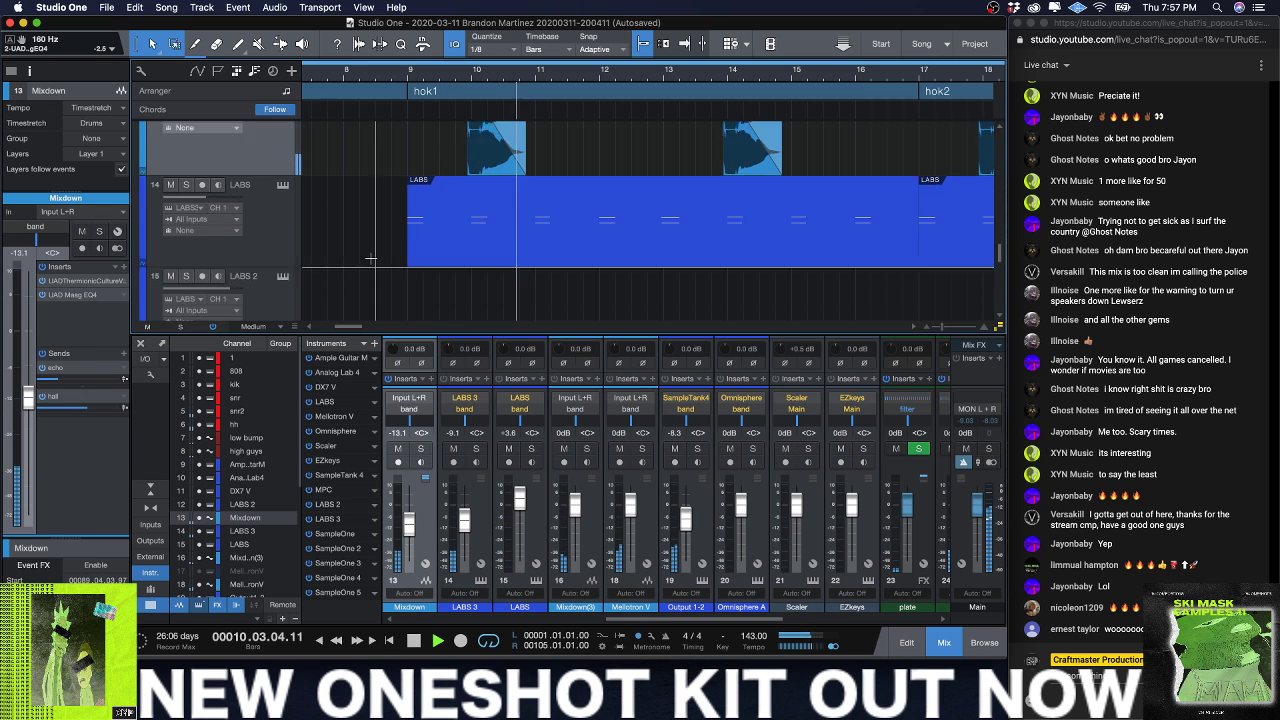
pyautogui.scroll(2, 370, 258)
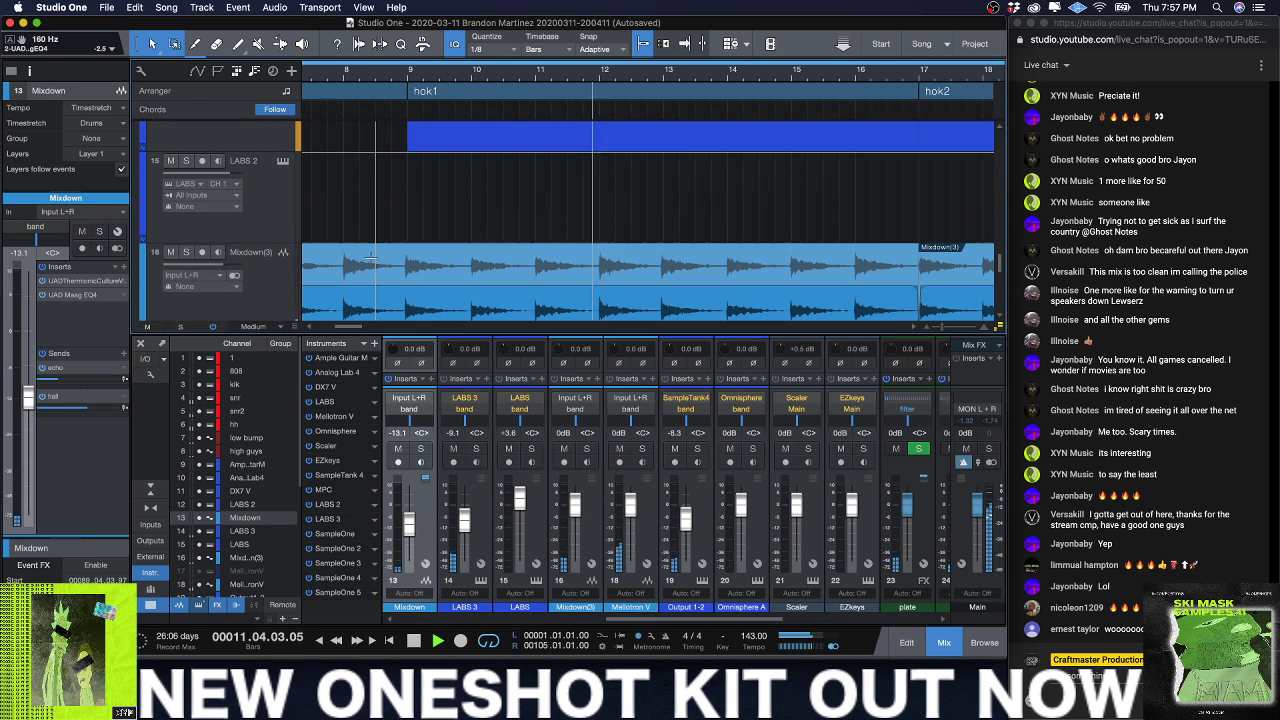
pyautogui.moveTo(410, 75)
pyautogui.mouseDown()
pyautogui.moveTo(472, 128)
pyautogui.moveTo(467, 138)
pyautogui.moveTo(396, 91)
pyautogui.mouseUp()
pyautogui.moveTo(558, 75); pyautogui.dragTo(522, 216)
pyautogui.press('space')
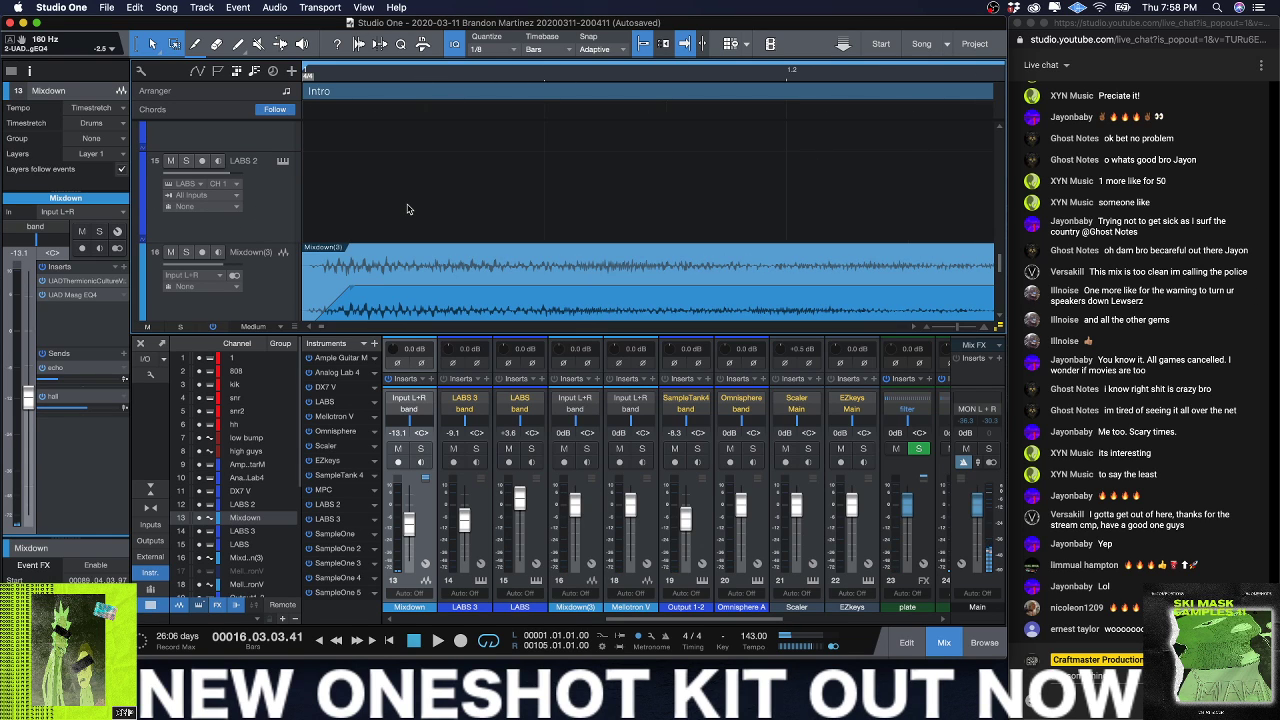
# Step: Split the Mixdown(3) audio clip just before the early hit near bar 5, at 4.04.04.29
pyautogui.moveTo(434, 55); pyautogui.dragTo(403, 18)
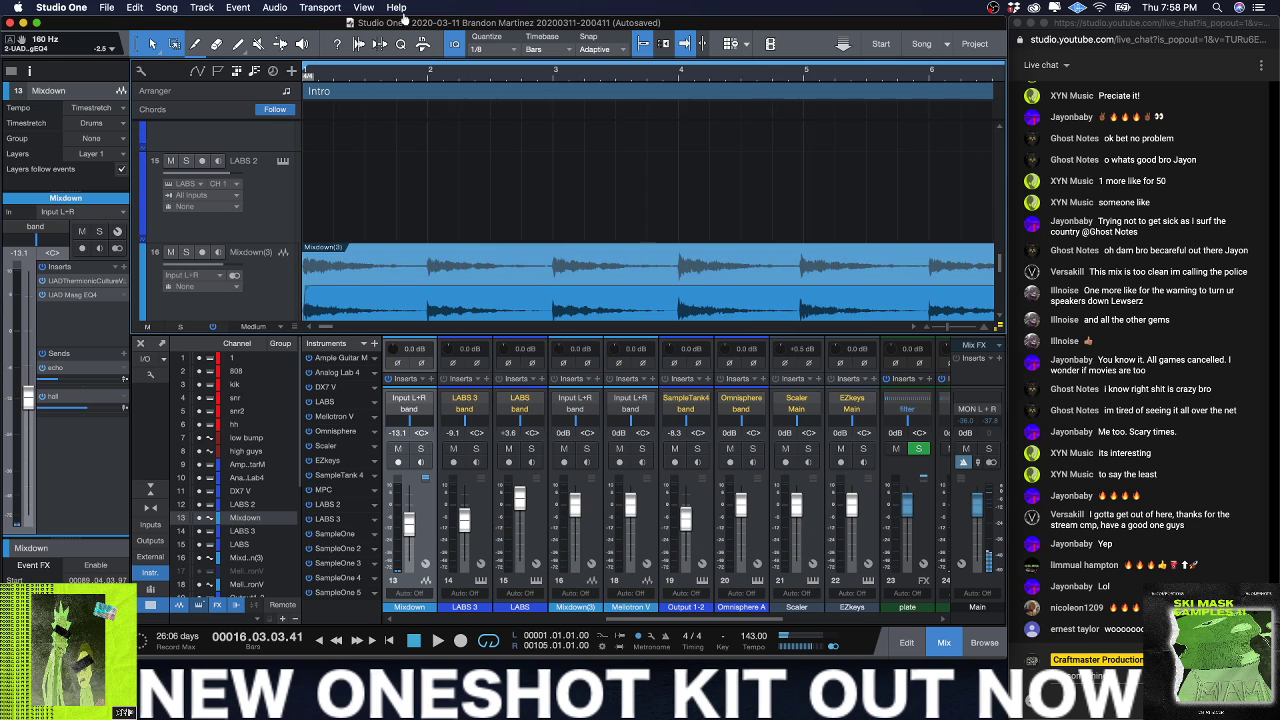
pyautogui.moveTo(426, 85); pyautogui.dragTo(710, 181)
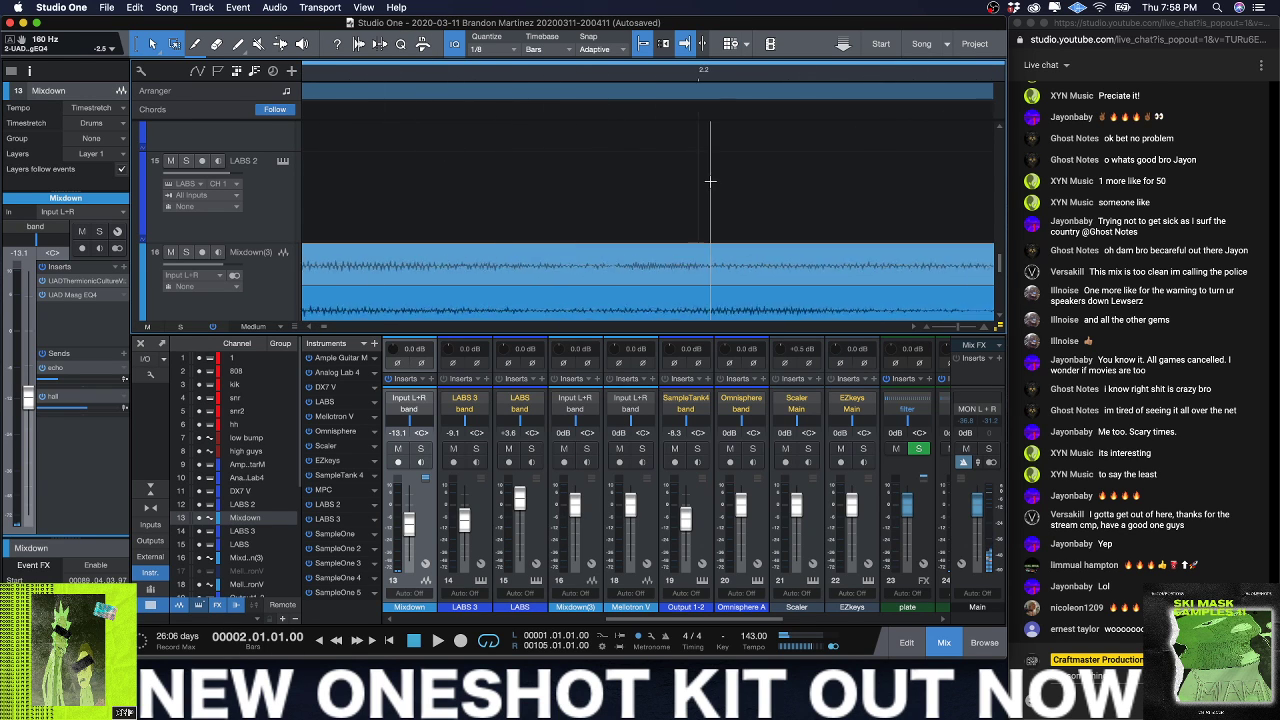
pyautogui.moveTo(602, 78); pyautogui.dragTo(588, 38)
pyautogui.hscroll(5, 622, 152)
pyautogui.hscroll(3, 632, 153)
pyautogui.hscroll(5, 545, 100)
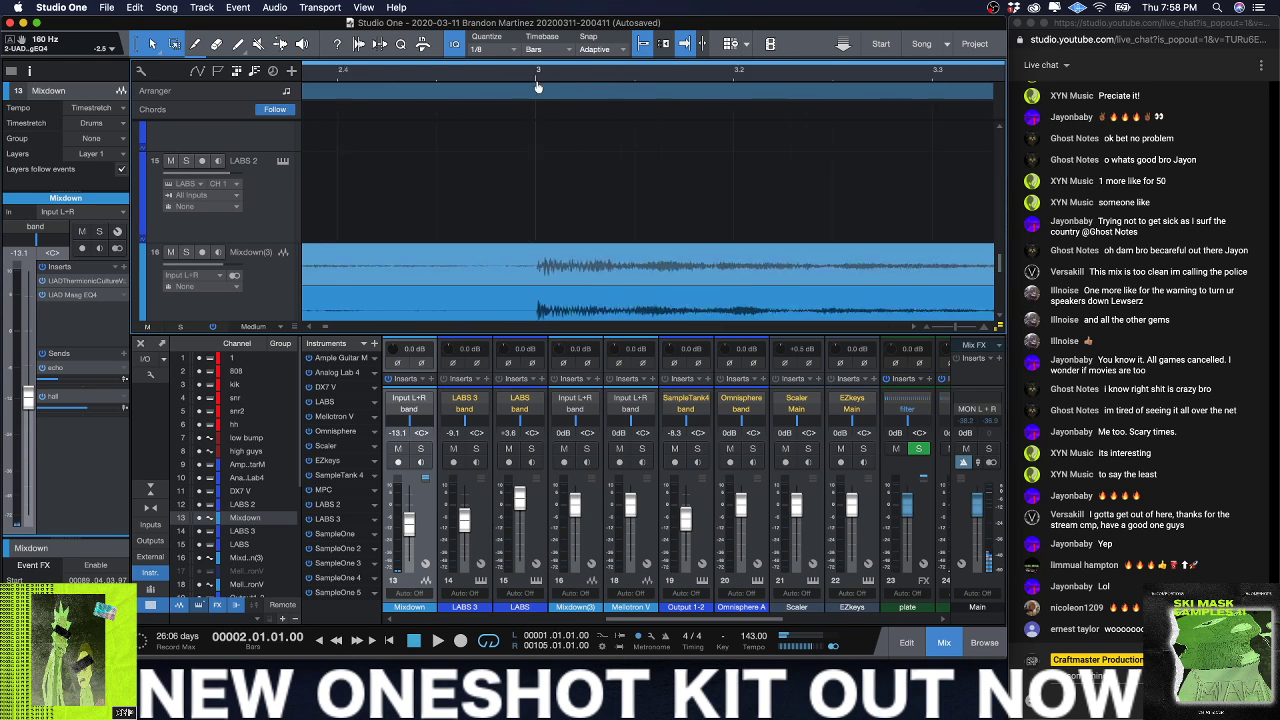
pyautogui.hscroll(5, 535, 77)
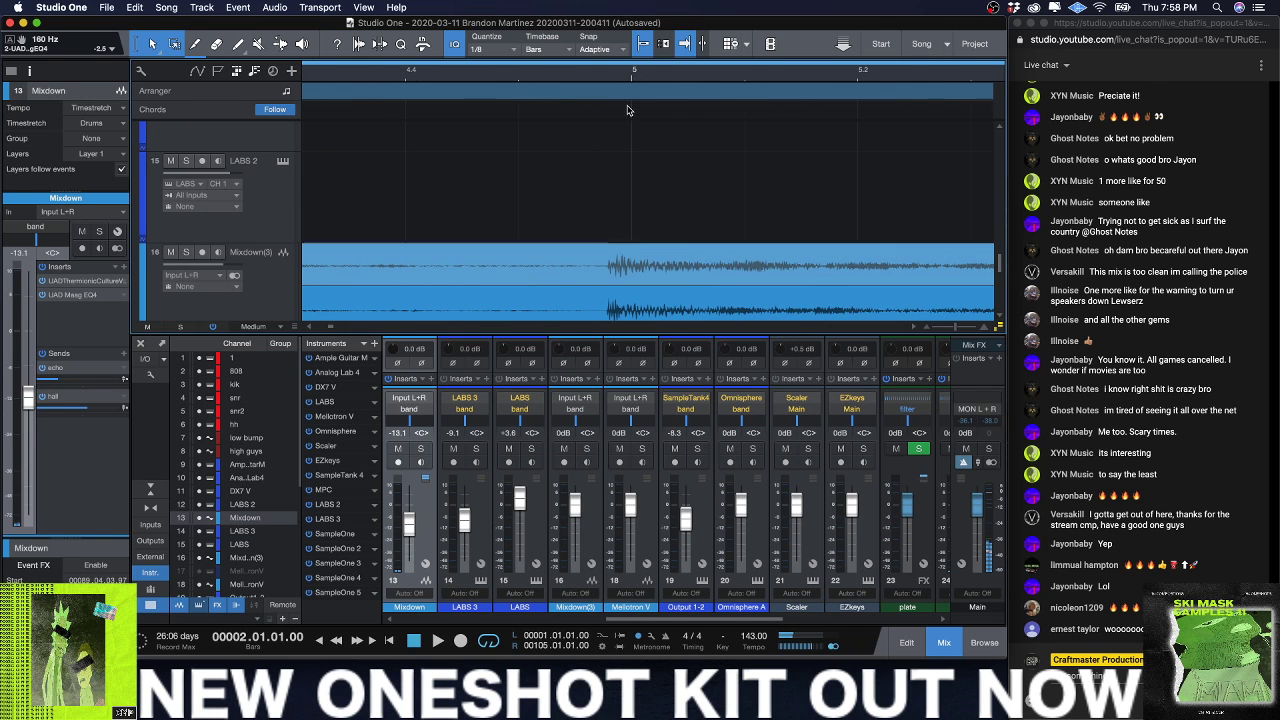
pyautogui.scroll(-5, 555, 268)
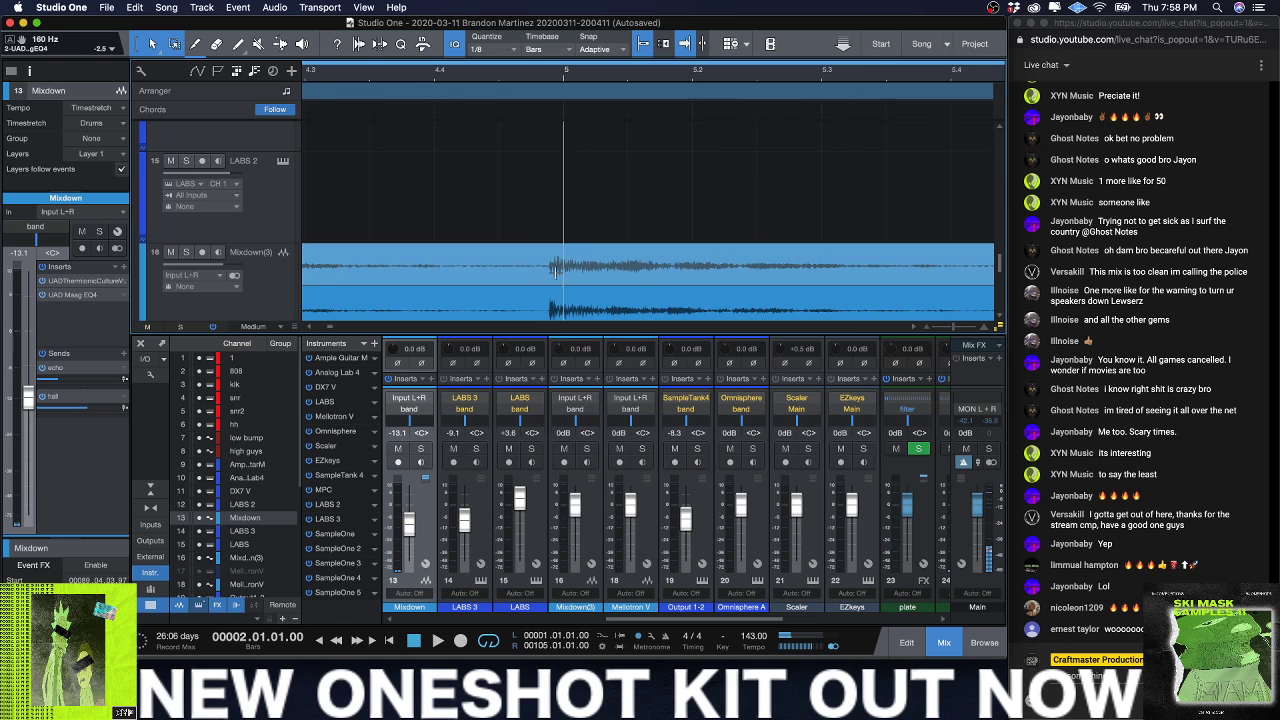
pyautogui.click(541, 268)
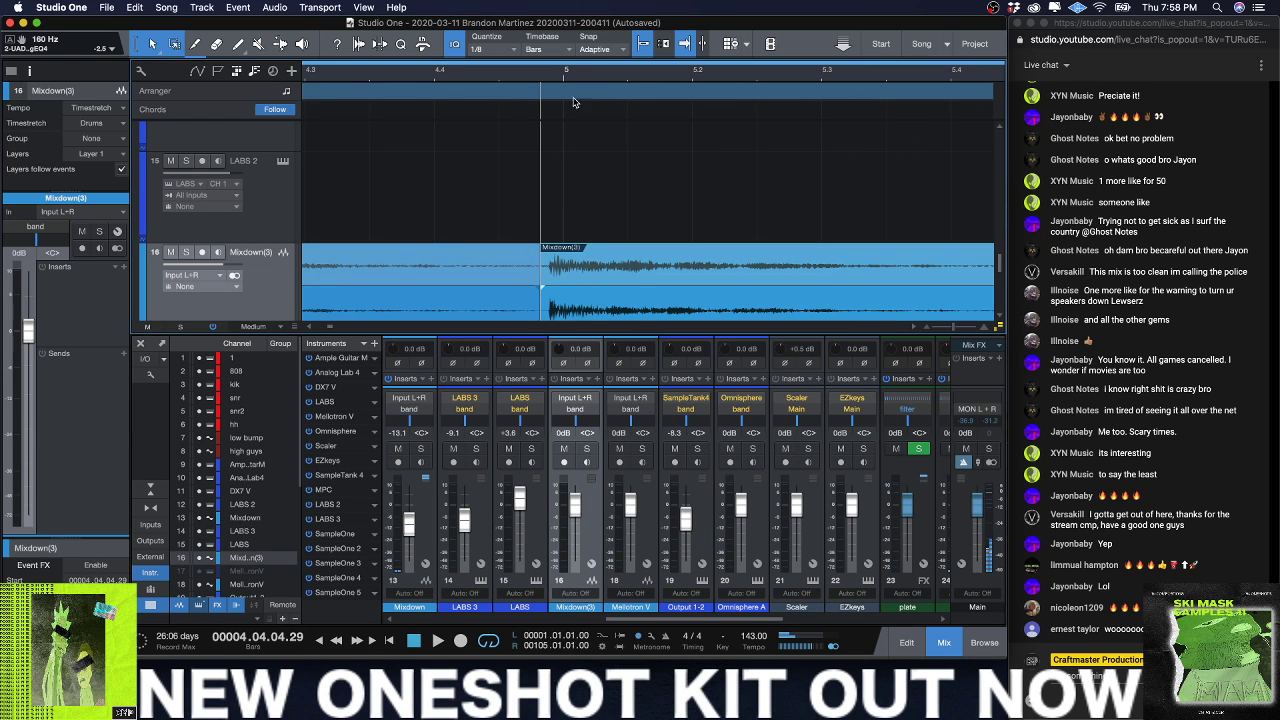
# Step: Delete the Mixdown(3) clip after the split and stretch the remaining intro clip so it ends at bar 5
pyautogui.scroll(-10, 572, 300)
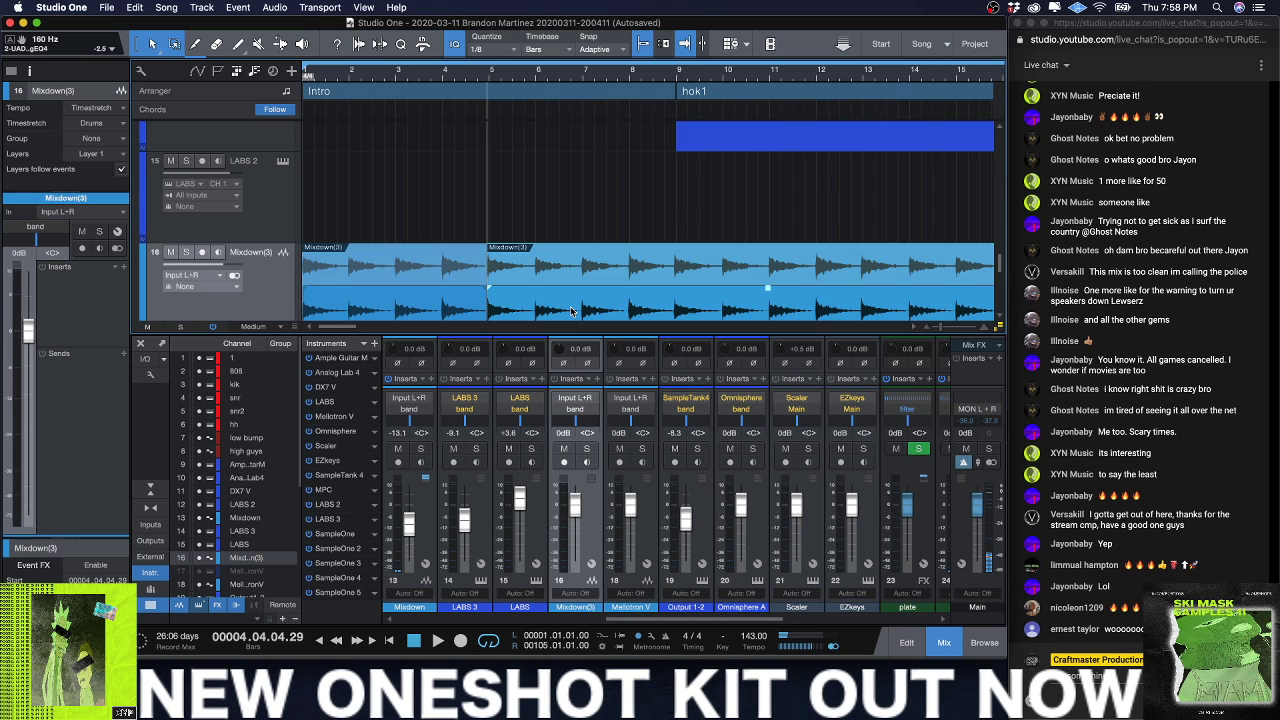
pyautogui.press('Delete')
pyautogui.scroll(10, 481, 79)
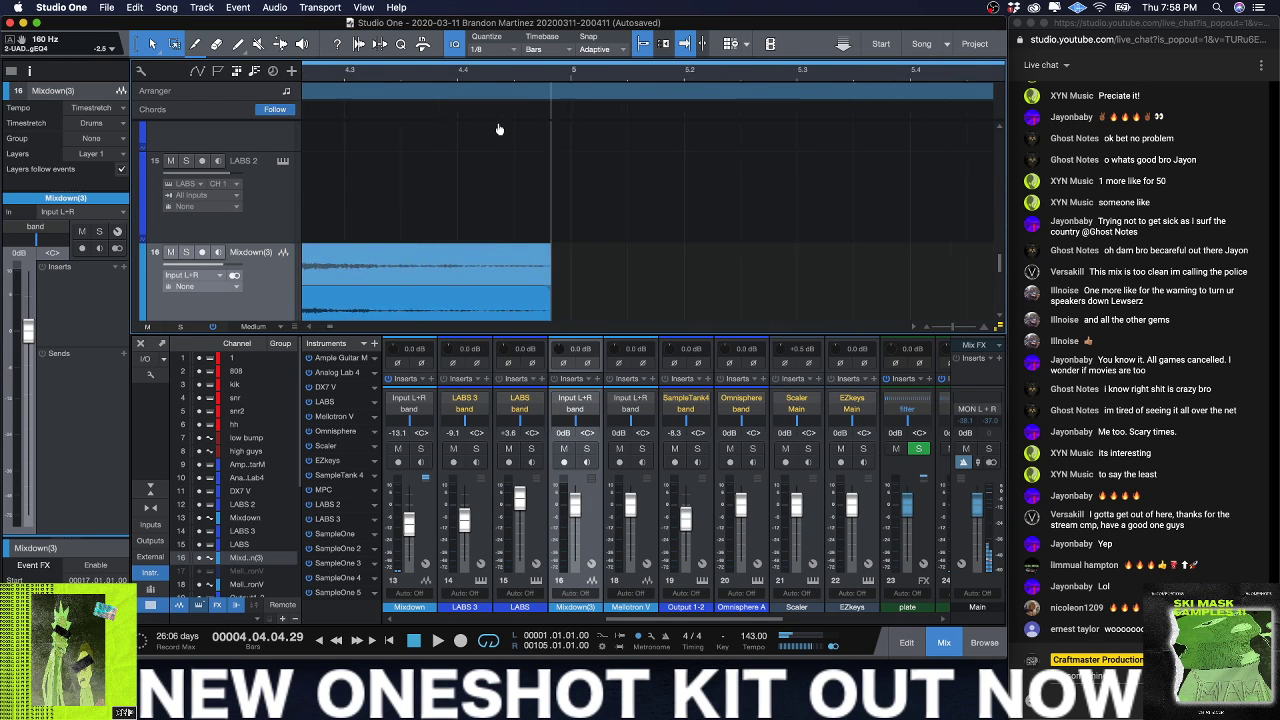
pyautogui.moveTo(592, 308)
pyautogui.mouseDown()
pyautogui.moveTo(634, 308)
pyautogui.moveTo(604, 316)
pyautogui.moveTo(622, 312)
pyautogui.moveTo(612, 293)
pyautogui.mouseUp()
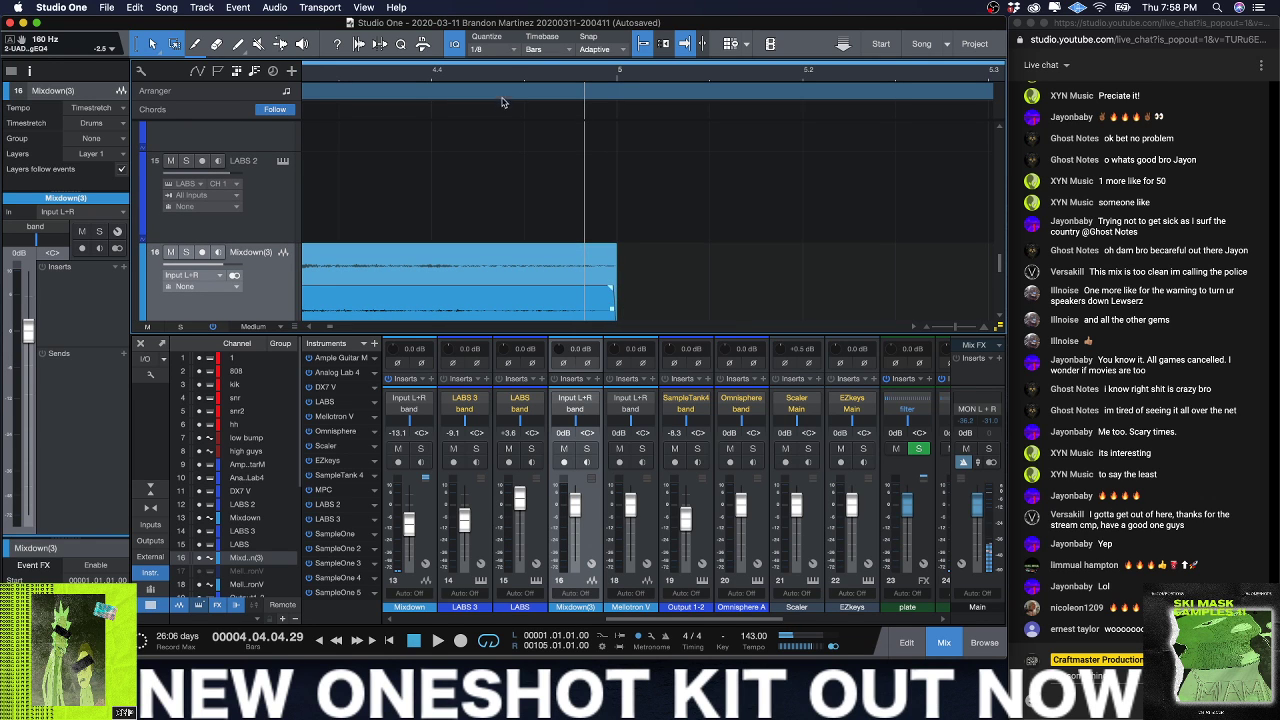
# Step: Delete all remaining Mixdown(3) clips from hok2 to the end of the arrangement
pyautogui.press('z')
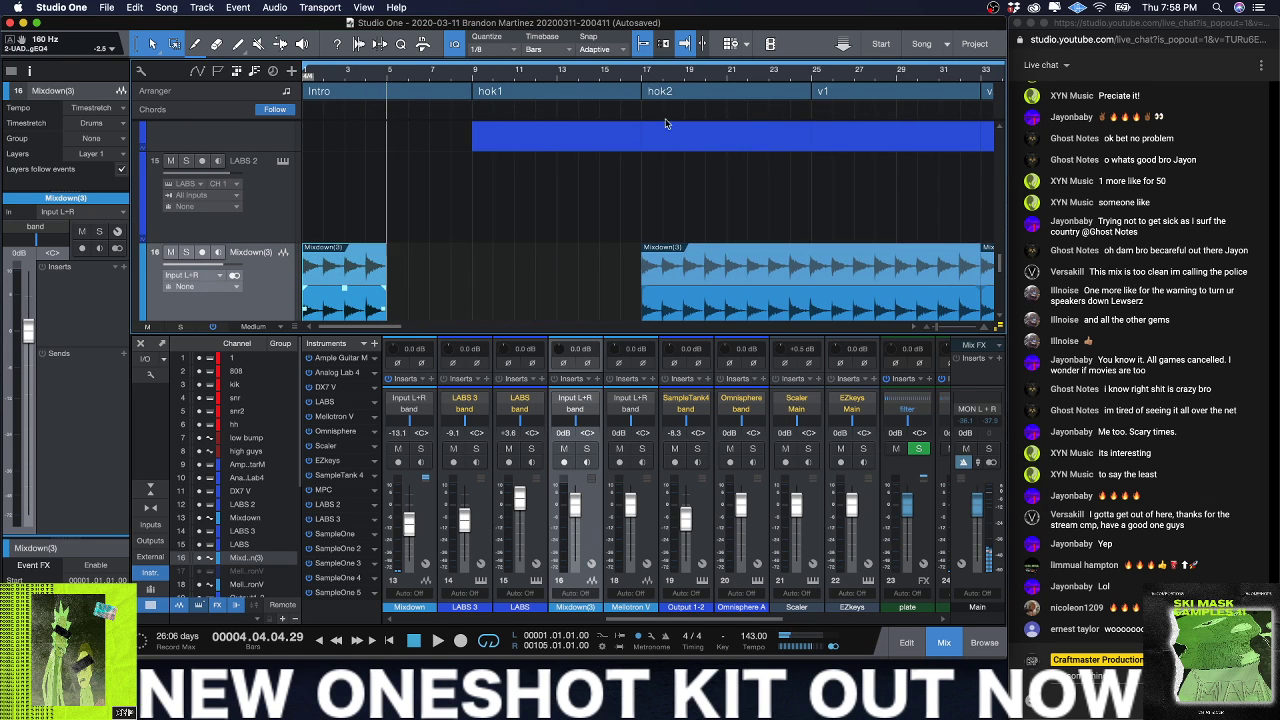
pyautogui.press('w')
pyautogui.moveTo(668, 314); pyautogui.dragTo(356, 255)
pyautogui.press('Delete')
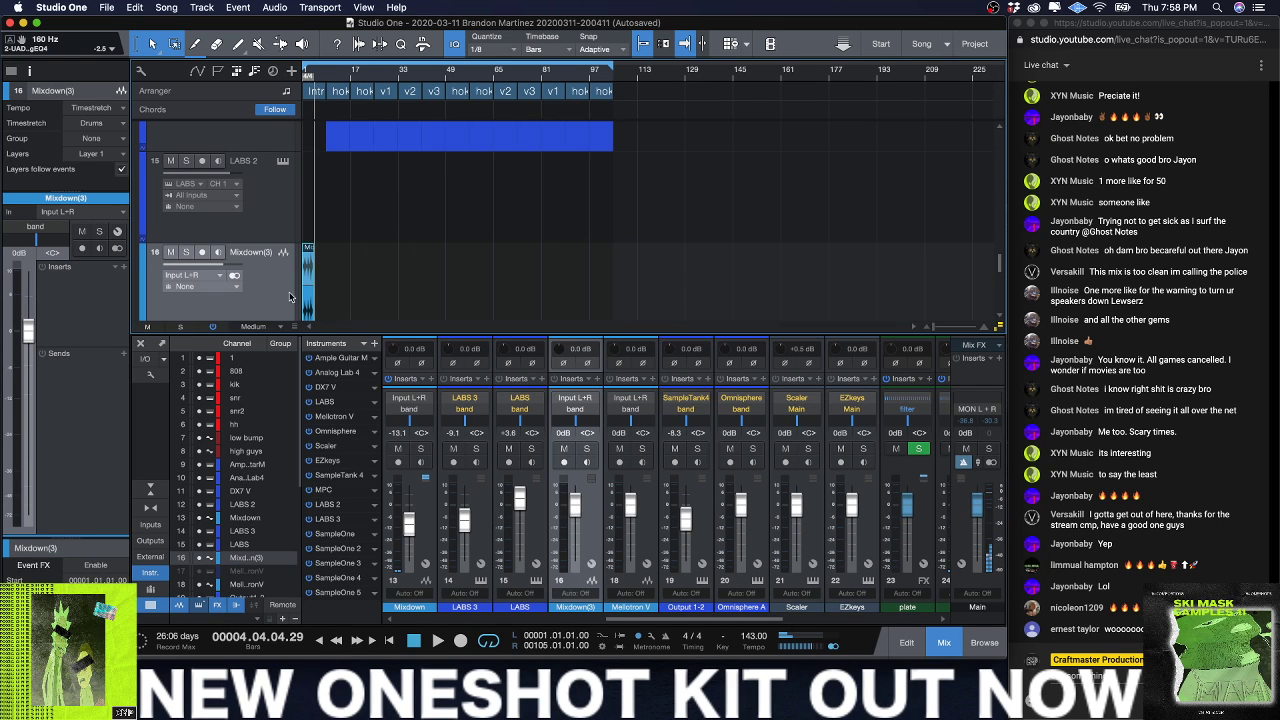
# Step: Duplicate the four-bar Mixdown(3) clip repeatedly to fill the track up to bar 105
pyautogui.press('d')
pyautogui.press('d')
pyautogui.press('d')
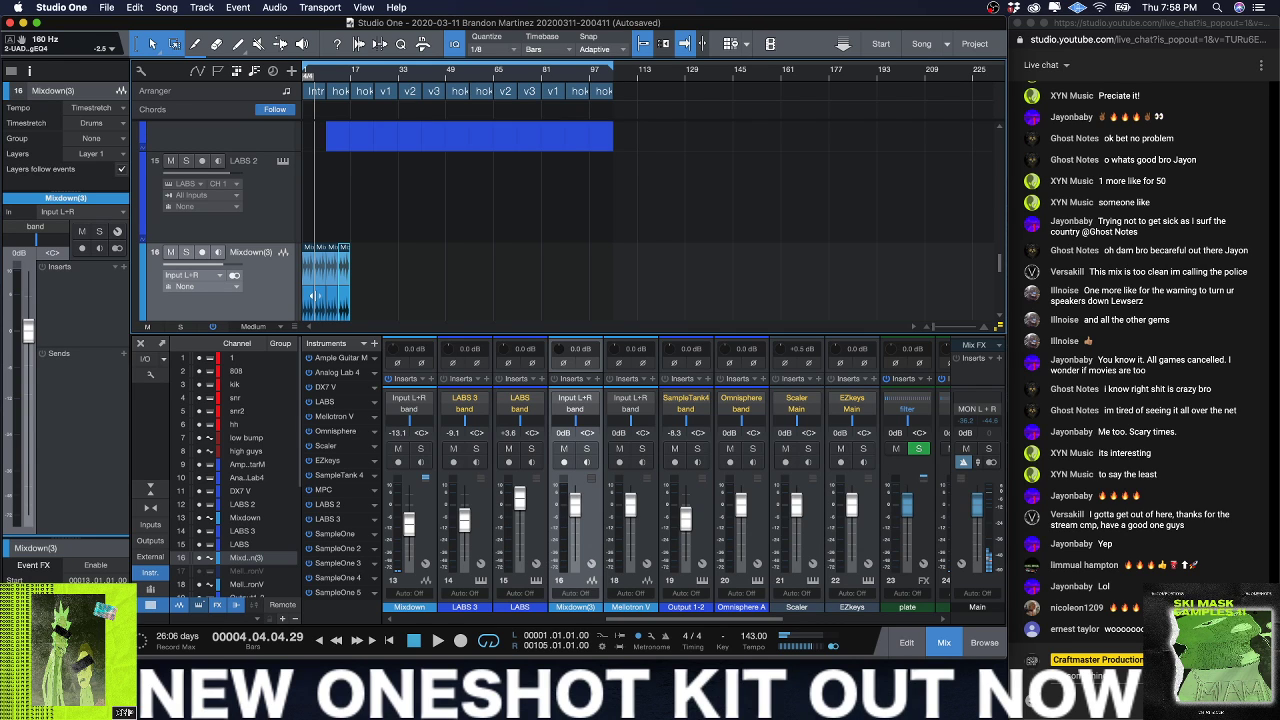
pyautogui.press('d')
pyautogui.press('d')
pyautogui.press('d')
pyautogui.press('d')
pyautogui.press('d')
pyautogui.press('d')
pyautogui.press('d')
pyautogui.press('d')
pyautogui.press('d')
pyautogui.press('d')
pyautogui.press('d')
pyautogui.press('d')
pyautogui.press('d')
pyautogui.press('d')
pyautogui.press('d')
pyautogui.press('d')
pyautogui.press('d')
pyautogui.press('d')
pyautogui.press('d')
pyautogui.press('d')
# Step: Play back the arrangement to check the realigned Mixdown(3) loop, and switch to the OBS window
pyautogui.press('space')
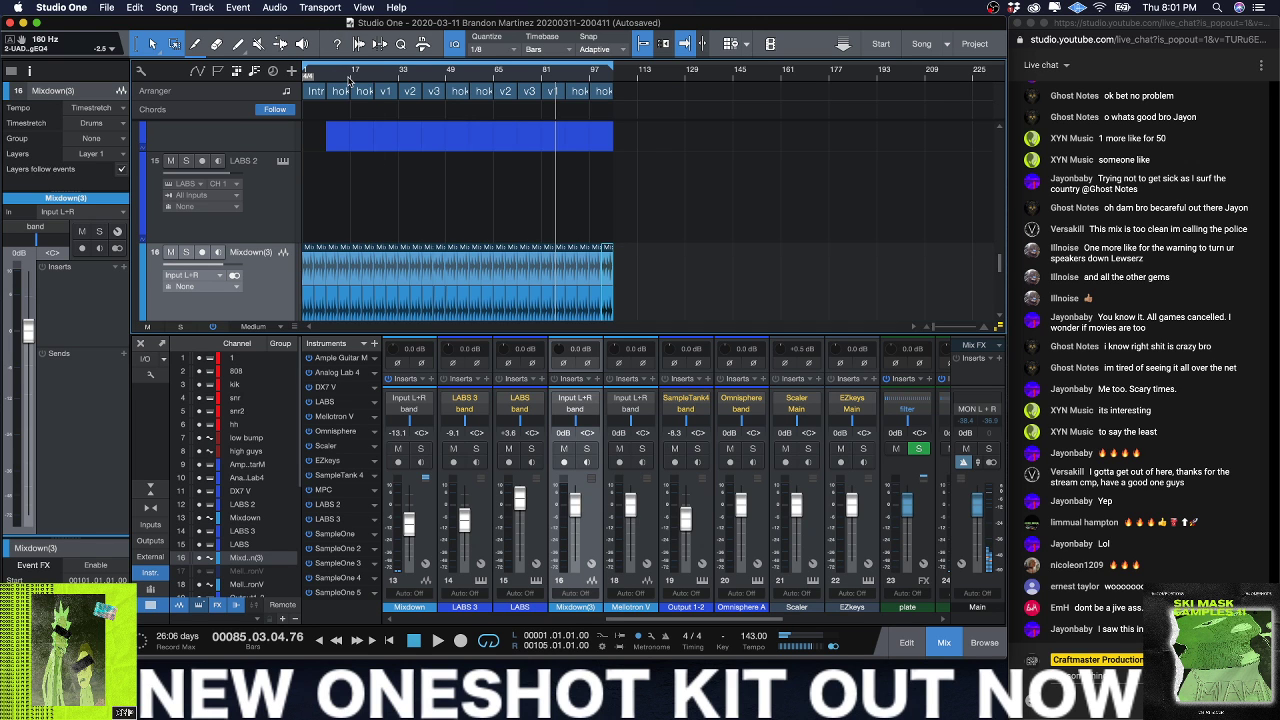
pyautogui.moveTo(349, 78); pyautogui.dragTo(427, 90)
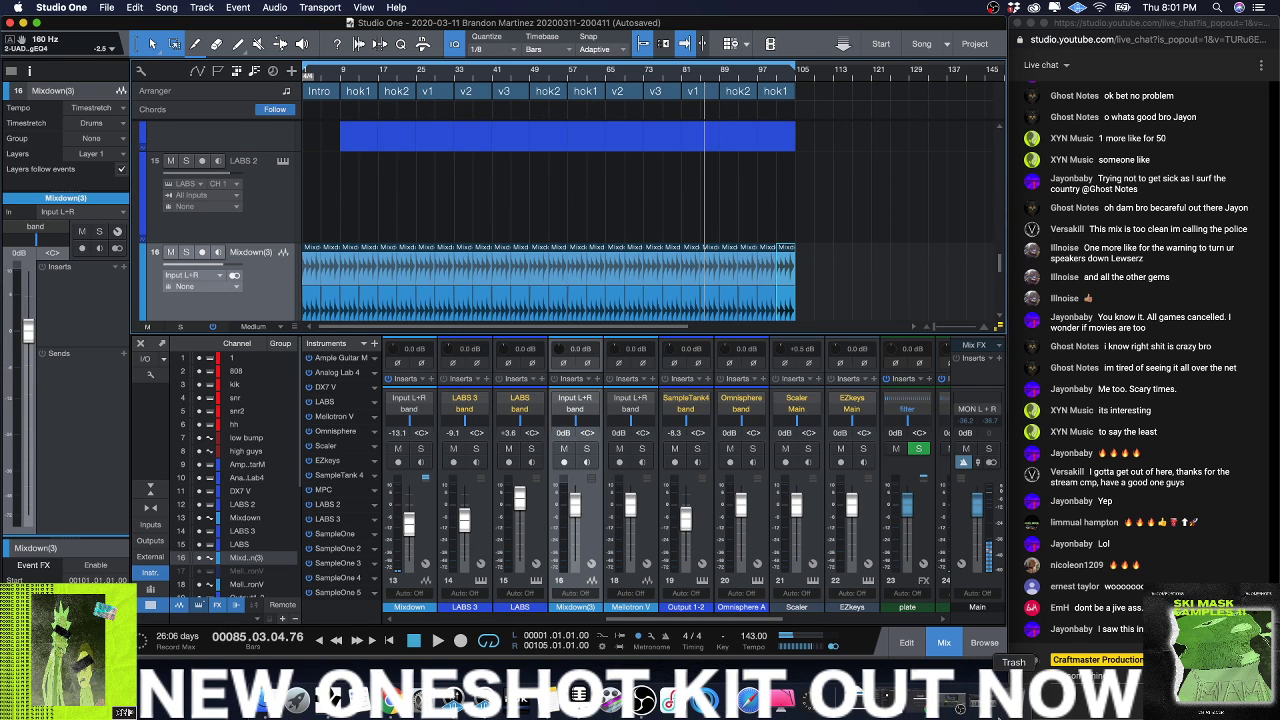
pyautogui.click(955, 705)
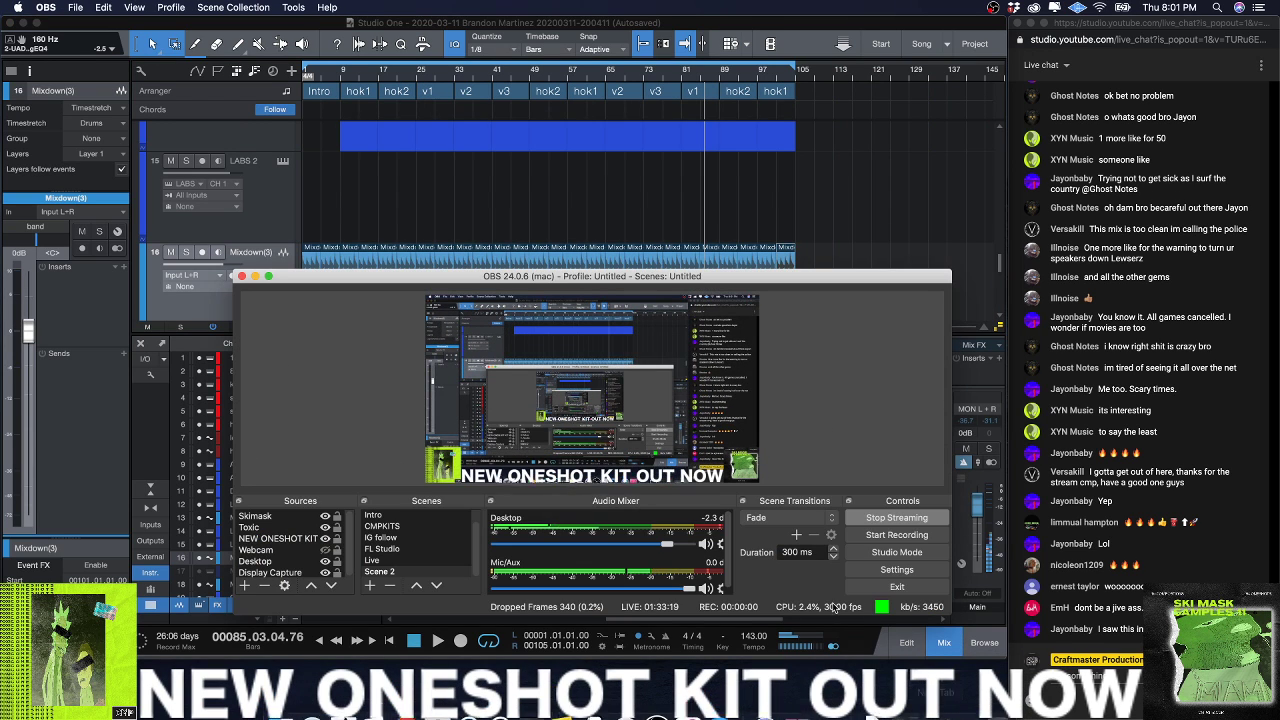